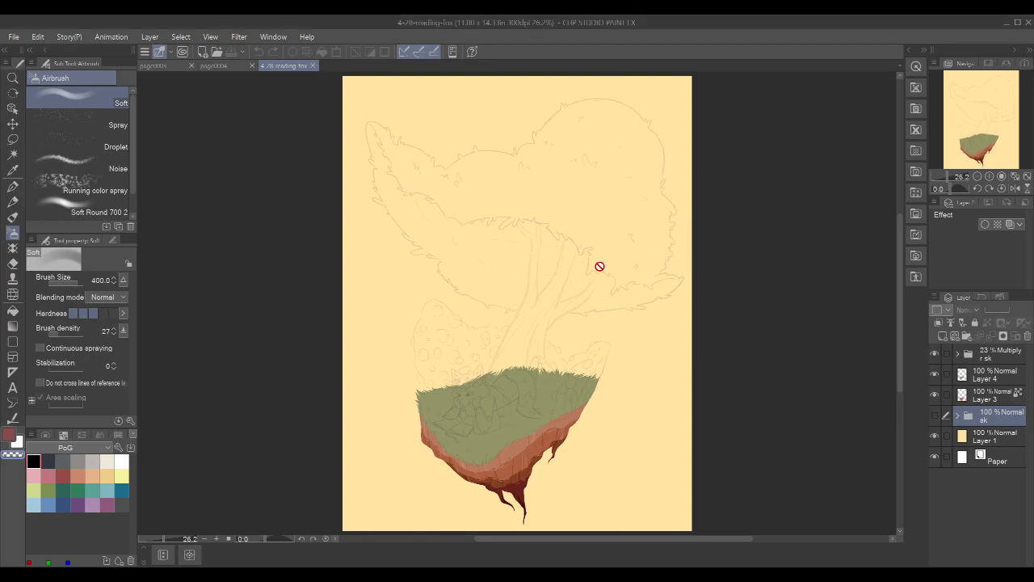
Choose the Creepy Scrawly 2 pen at brush size 25 and make Layer 4, the grass layer, active
key(p)
click(87, 80)
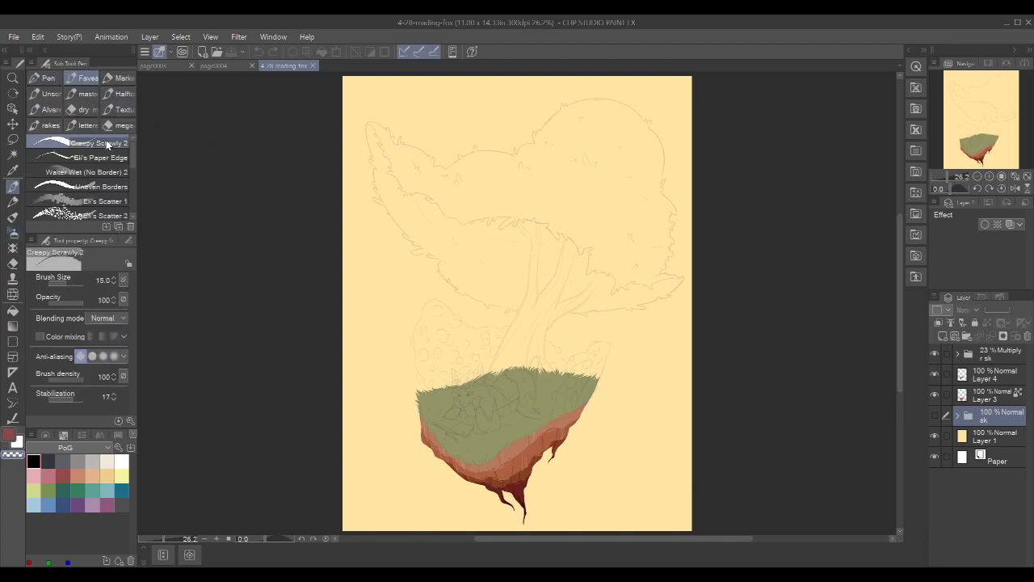
drag(614, 351, 558, 322)
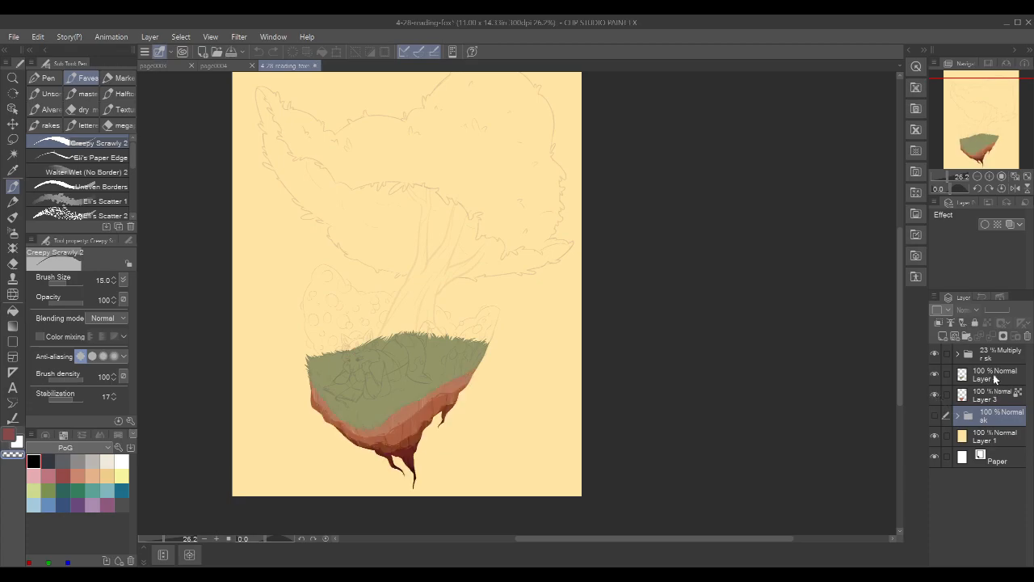
click(995, 378)
scroll(394, 380, up, 1)
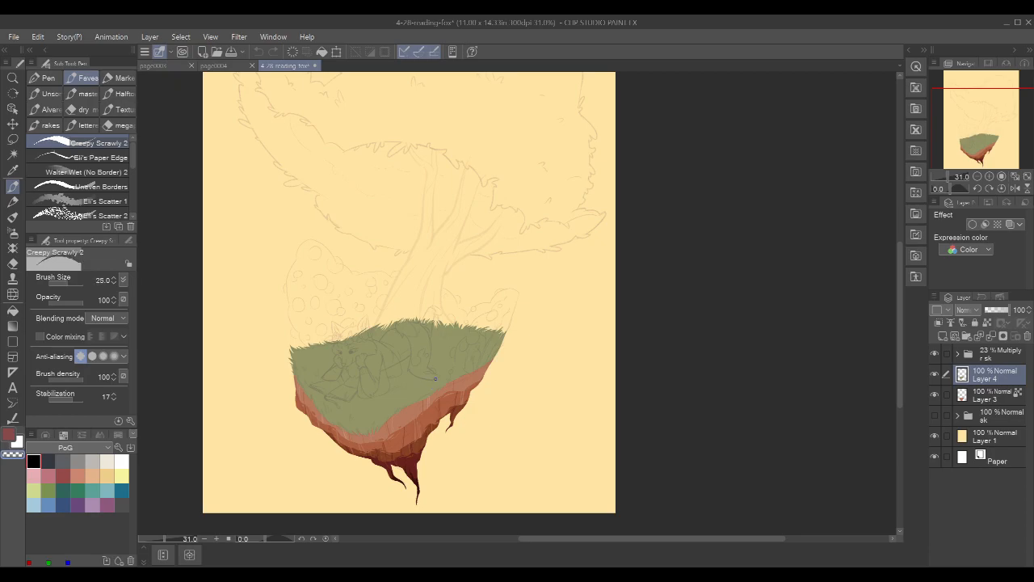
scroll(399, 402, up, 5)
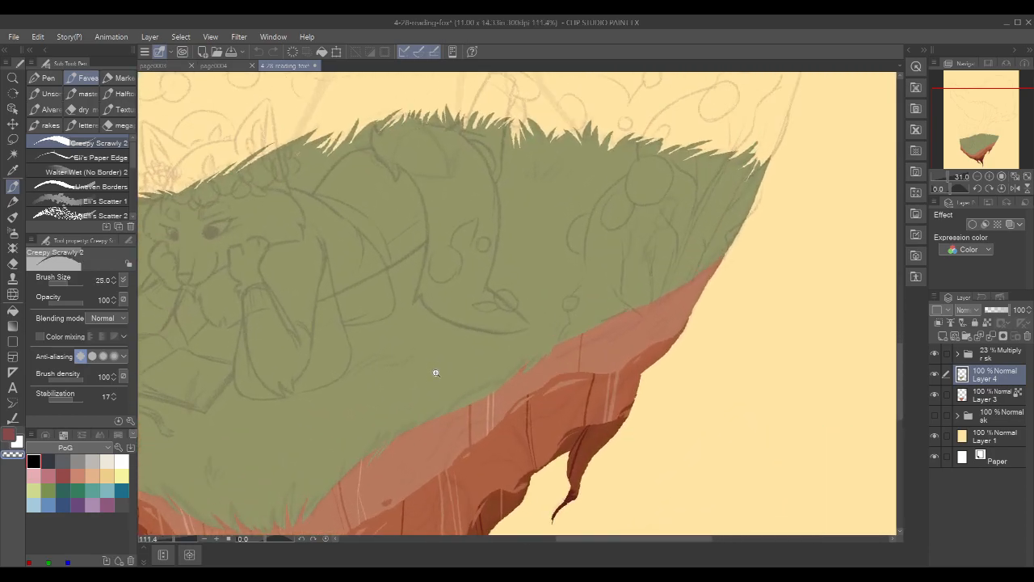
drag(429, 395, 512, 340)
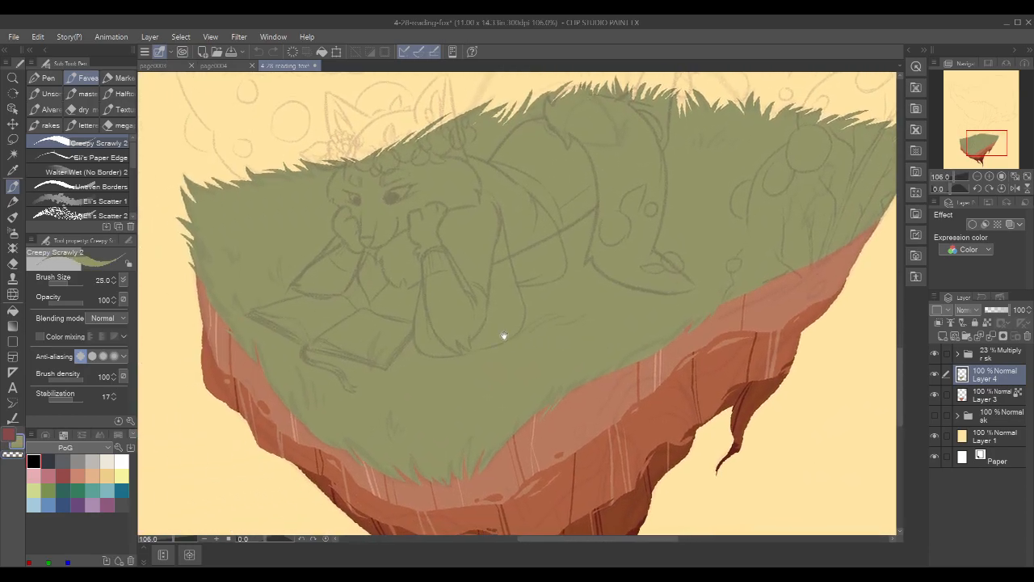
Sample the grass green and darken it to a deeper olive for the shadow strokes
alt+click(477, 400)
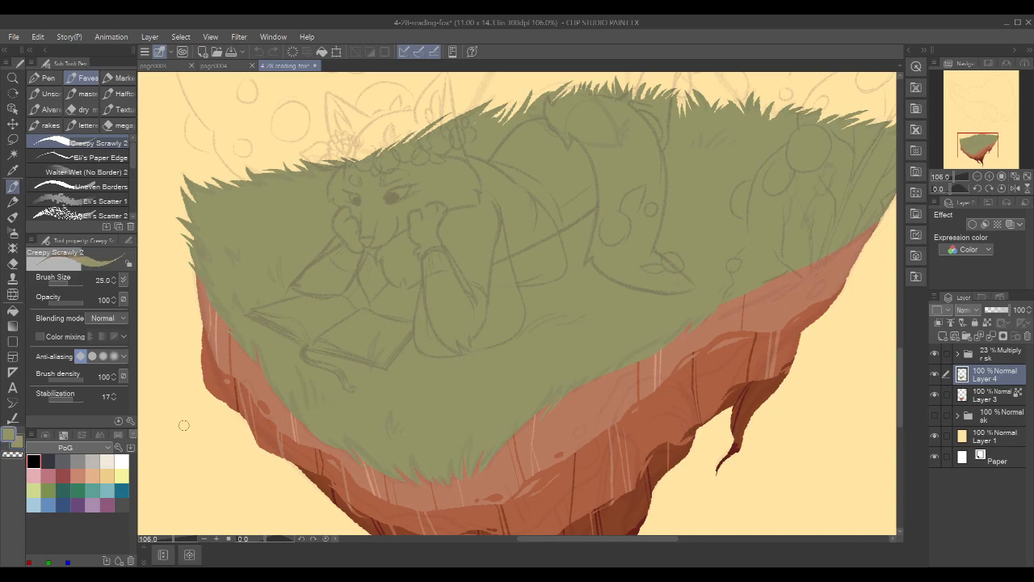
click(50, 435)
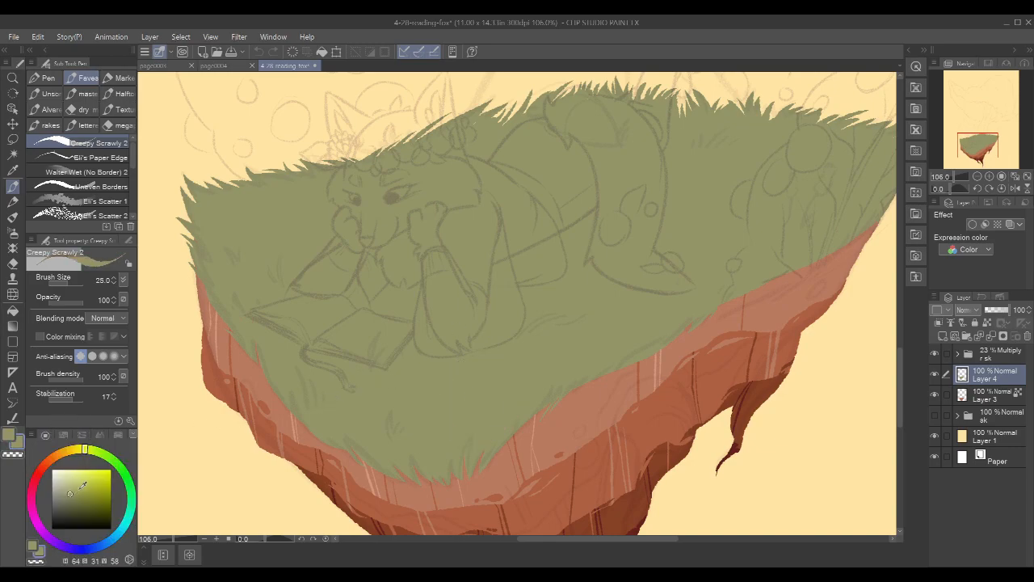
drag(77, 495, 75, 502)
drag(505, 246, 487, 270)
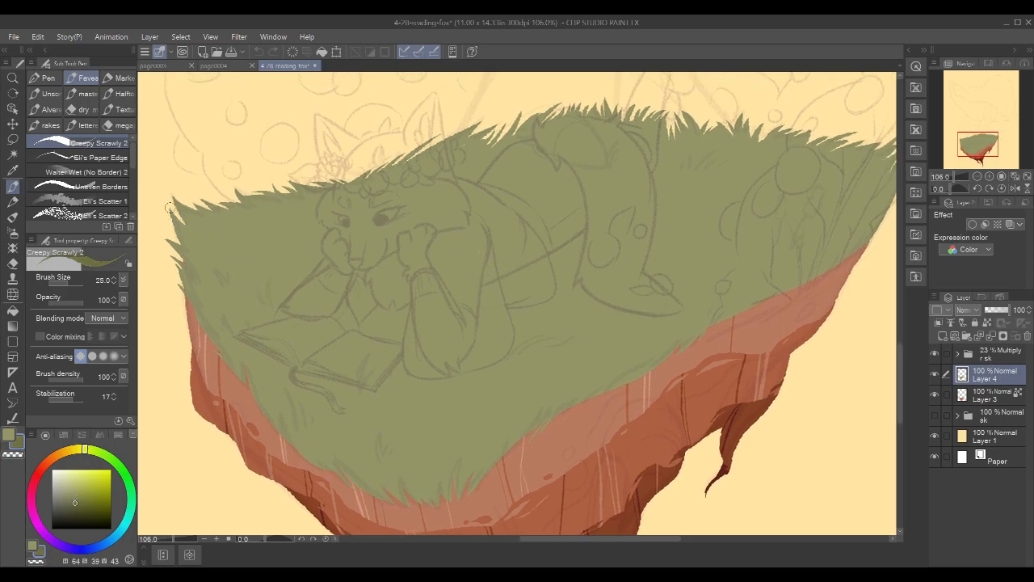
Try some dark blades on the grass's left edge, undo them, and lock Layer 4's transparent pixels
drag(170, 190, 202, 274)
key(ctrl+z)
click(935, 374)
click(935, 374)
drag(172, 212, 226, 284)
mouse_move(166, 238)
mouse_down()
mouse_move(209, 273)
mouse_move(166, 242)
mouse_move(224, 294)
mouse_up()
key(ctrl+z)
key(ctrl+z)
key(ctrl+z)
drag(768, 326, 754, 316)
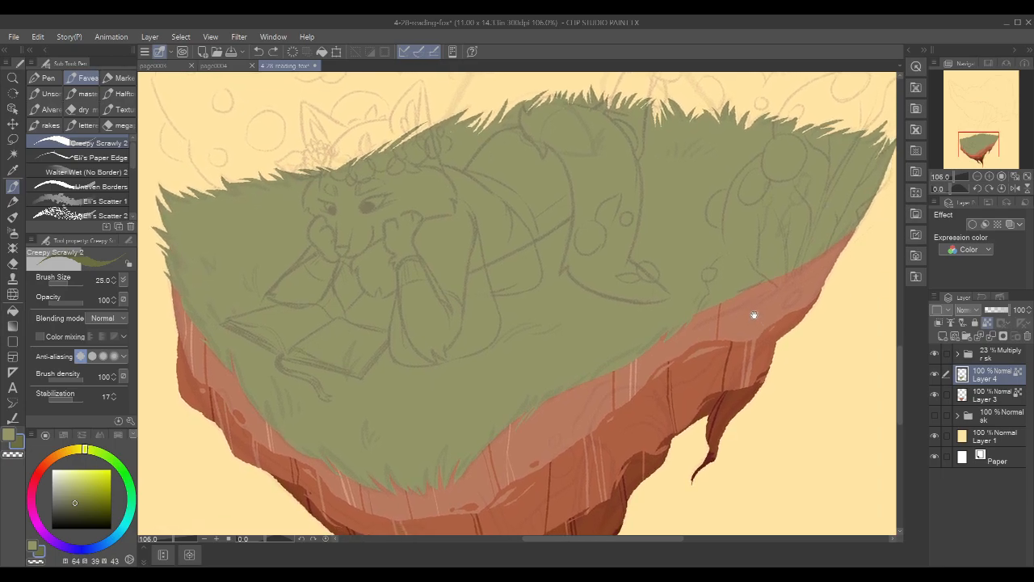
Paint dark olive grass blades down the upper part of the island's left grass edge
mouse_move(159, 203)
mouse_down()
mouse_move(184, 245)
mouse_move(147, 221)
mouse_move(191, 280)
mouse_move(152, 244)
mouse_move(192, 294)
mouse_up()
drag(170, 251, 197, 296)
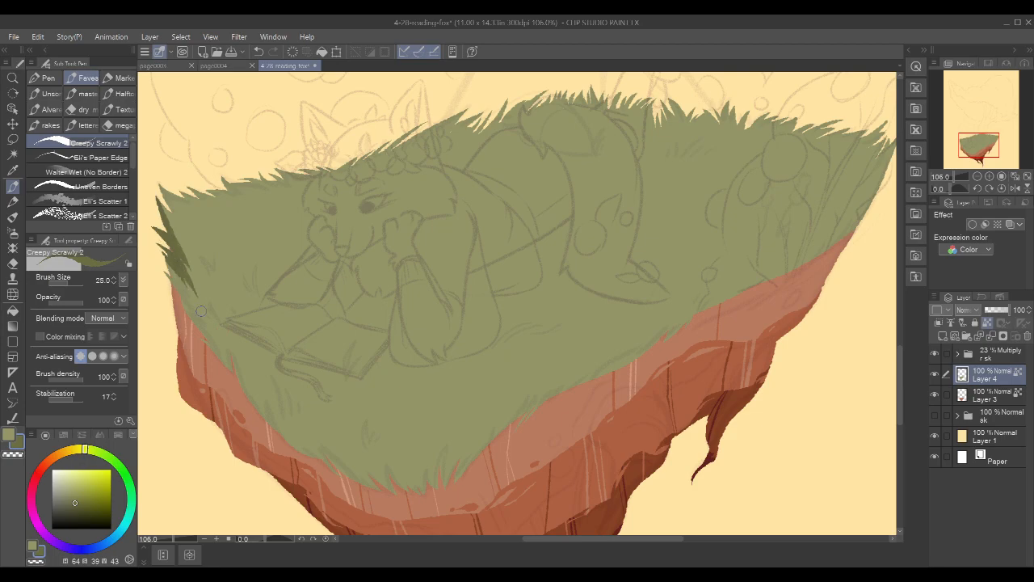
drag(160, 252, 199, 325)
drag(165, 274, 224, 365)
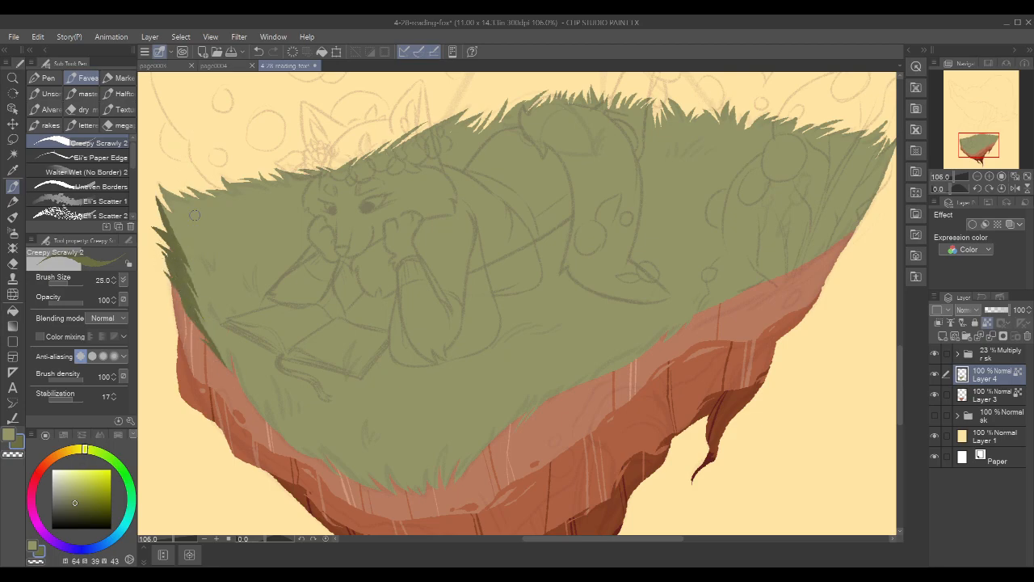
drag(176, 247, 223, 319)
mouse_move(173, 223)
mouse_down()
mouse_move(201, 289)
mouse_move(234, 317)
mouse_up()
drag(181, 236, 220, 284)
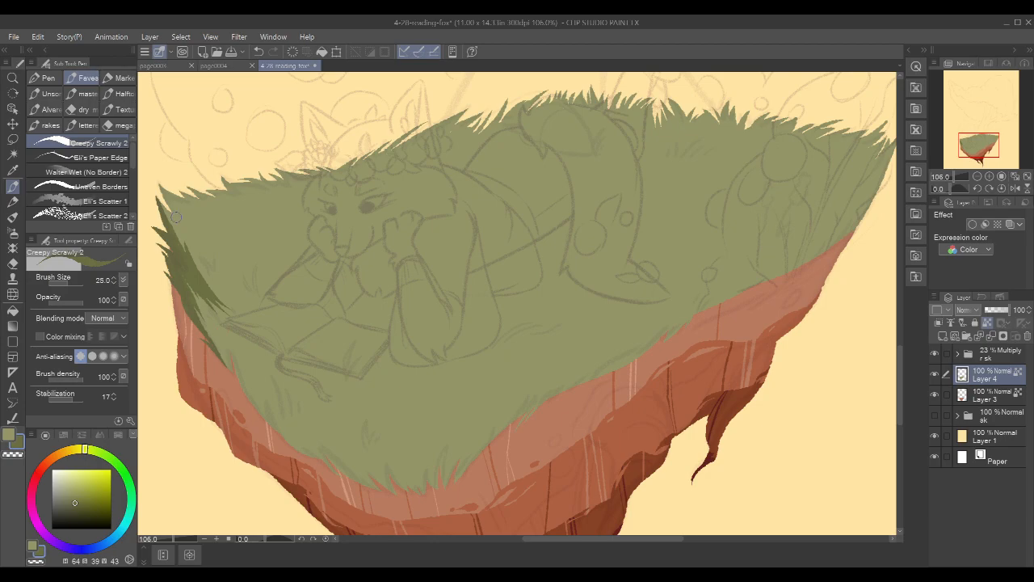
Thicken the left-edge shadow and add small dark blades inward beside the fox's book
drag(608, 258, 605, 253)
drag(194, 300, 226, 361)
drag(183, 279, 218, 343)
mouse_move(200, 299)
mouse_down()
mouse_move(225, 349)
mouse_move(234, 348)
mouse_move(227, 322)
mouse_up()
mouse_move(208, 267)
mouse_down()
mouse_move(216, 290)
mouse_move(246, 313)
mouse_move(218, 281)
mouse_move(224, 303)
mouse_move(220, 276)
mouse_up()
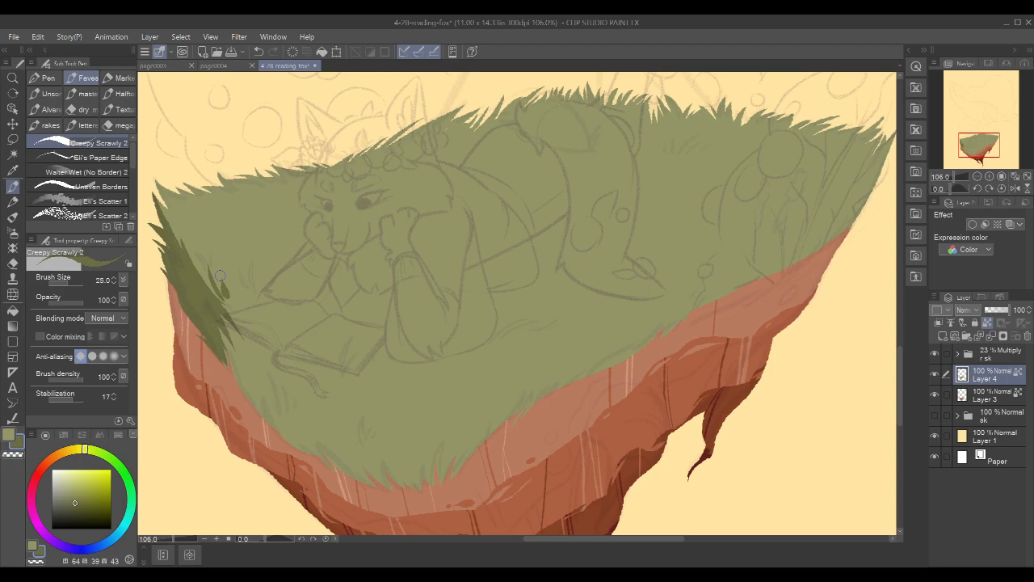
Extend the dark grass shading down the left edge past the corner of the book
drag(705, 353, 682, 339)
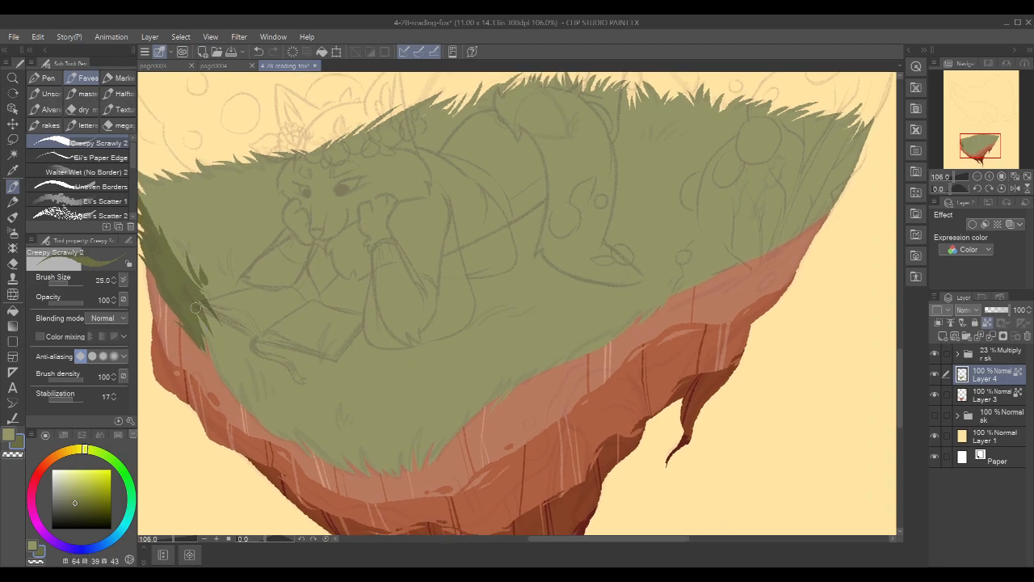
drag(196, 309, 245, 406)
drag(224, 339, 252, 410)
drag(193, 296, 219, 354)
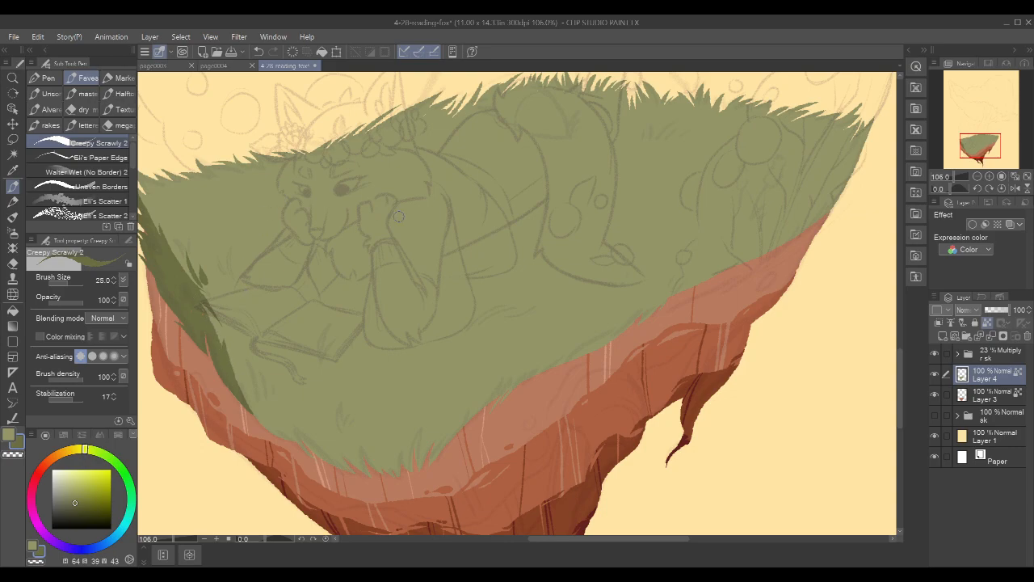
Add upright dark blades to the left-edge shadow below the book, redoing strokes until they taper cleanly
drag(392, 321, 400, 302)
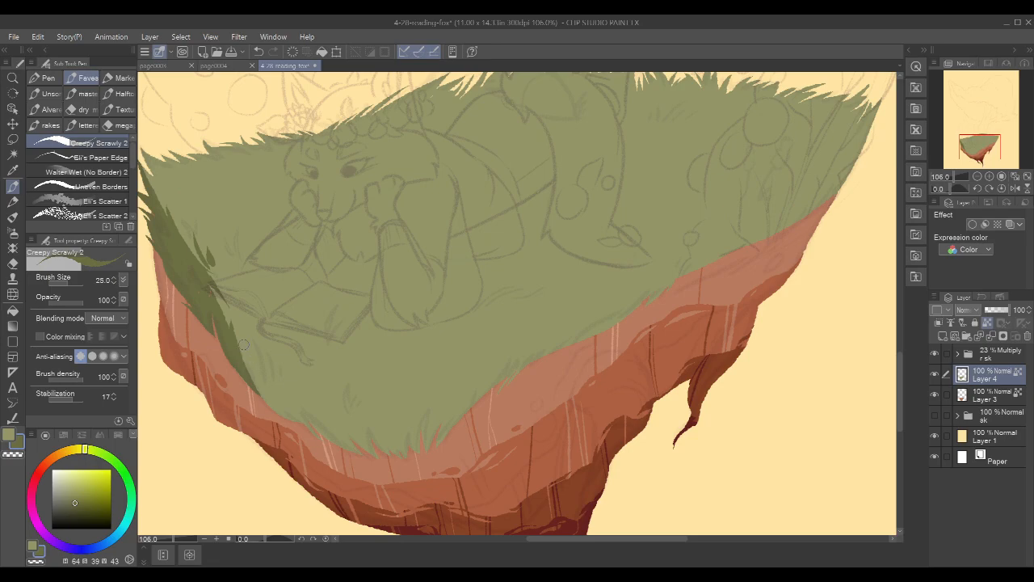
drag(246, 345, 266, 404)
key(ctrl+z)
drag(247, 348, 266, 403)
key(ctrl+z)
drag(246, 354, 267, 404)
key(ctrl+z)
drag(247, 342, 271, 407)
drag(254, 353, 273, 408)
Shade the grass's far-right edge with long dark strokes running down from its tip
drag(766, 282, 740, 304)
drag(855, 131, 809, 217)
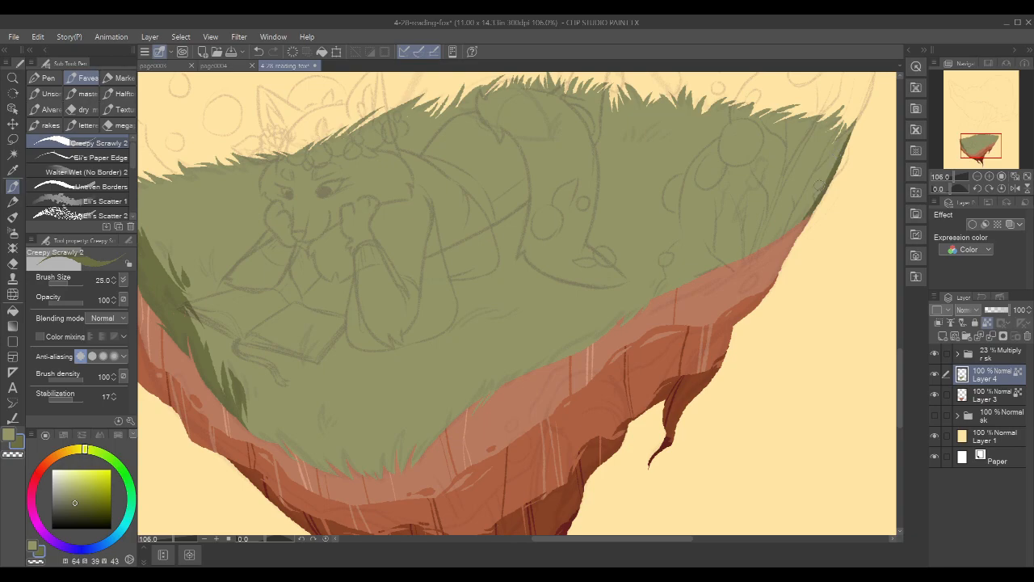
drag(836, 160, 747, 256)
key(ctrl+z)
key(ctrl+z)
drag(841, 160, 754, 266)
Continue the jagged dark blades along the lower-left grass edge toward the front tip
drag(252, 381, 268, 442)
drag(243, 403, 265, 453)
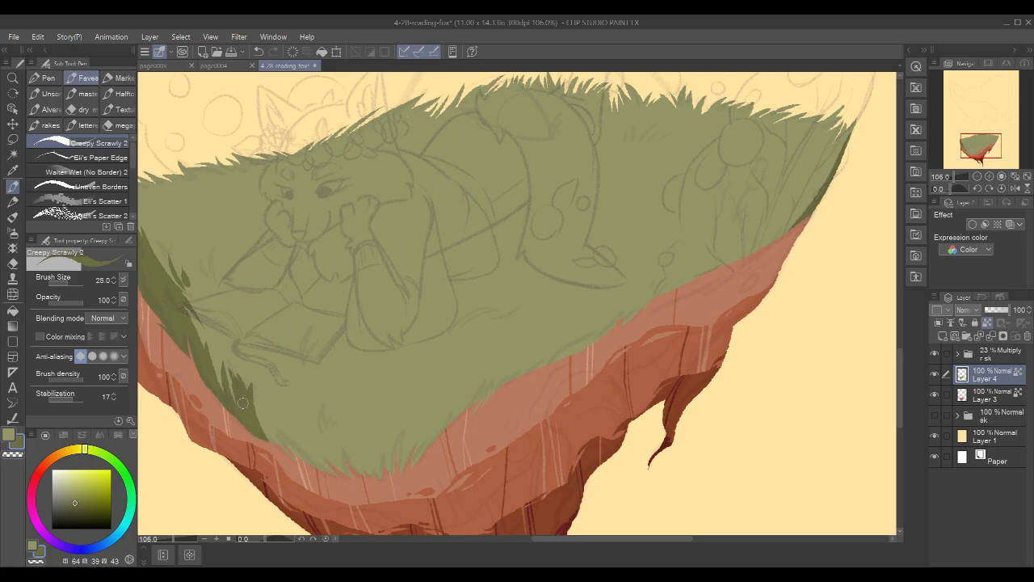
alt+click(235, 370)
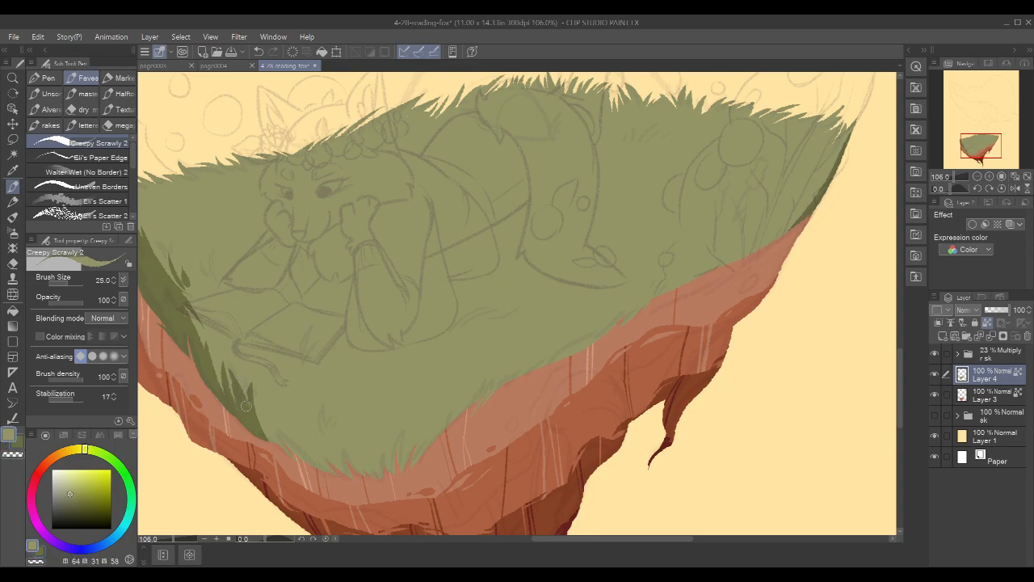
alt+click(235, 370)
drag(530, 231, 593, 248)
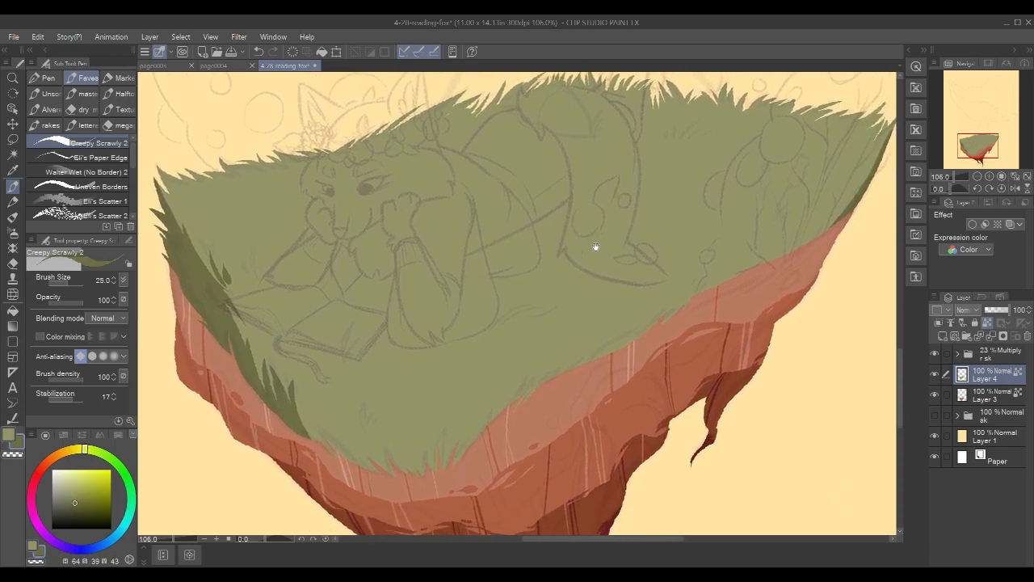
alt+click(293, 386)
alt+click(295, 393)
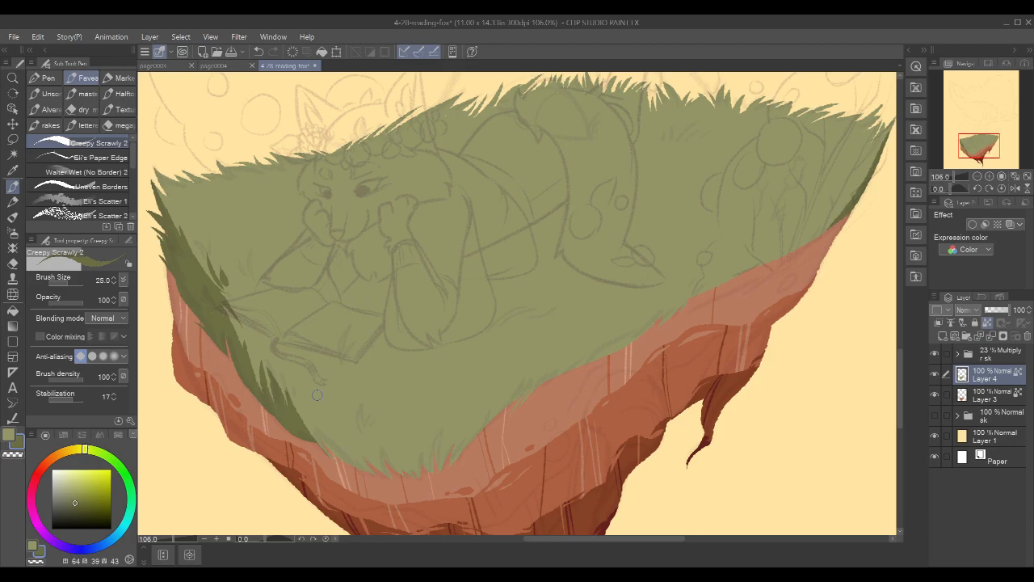
drag(300, 408, 328, 454)
drag(302, 397, 321, 449)
drag(312, 410, 328, 450)
Paint slanted dark blades along the middle of the island's front-right grass edge
mouse_move(653, 309)
mouse_down()
mouse_move(576, 374)
mouse_move(638, 333)
mouse_move(639, 316)
mouse_move(606, 351)
mouse_move(627, 338)
mouse_move(582, 364)
mouse_up()
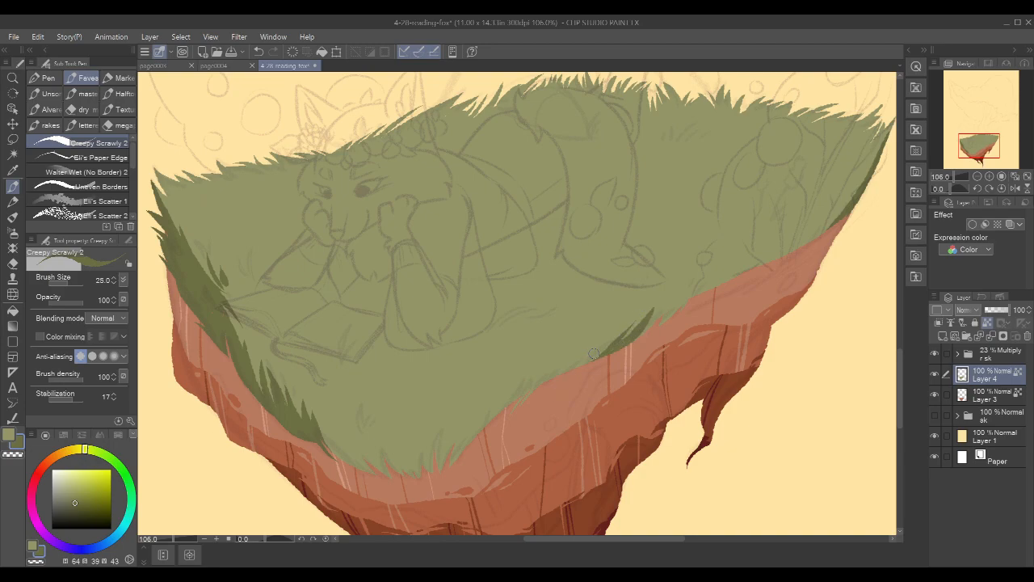
drag(663, 305, 638, 337)
key(ctrl+z)
drag(668, 299, 620, 338)
drag(679, 310, 627, 338)
Extend the slanted dark blades up the front-right edge toward the sketched plants
drag(785, 271, 762, 278)
drag(823, 240, 802, 255)
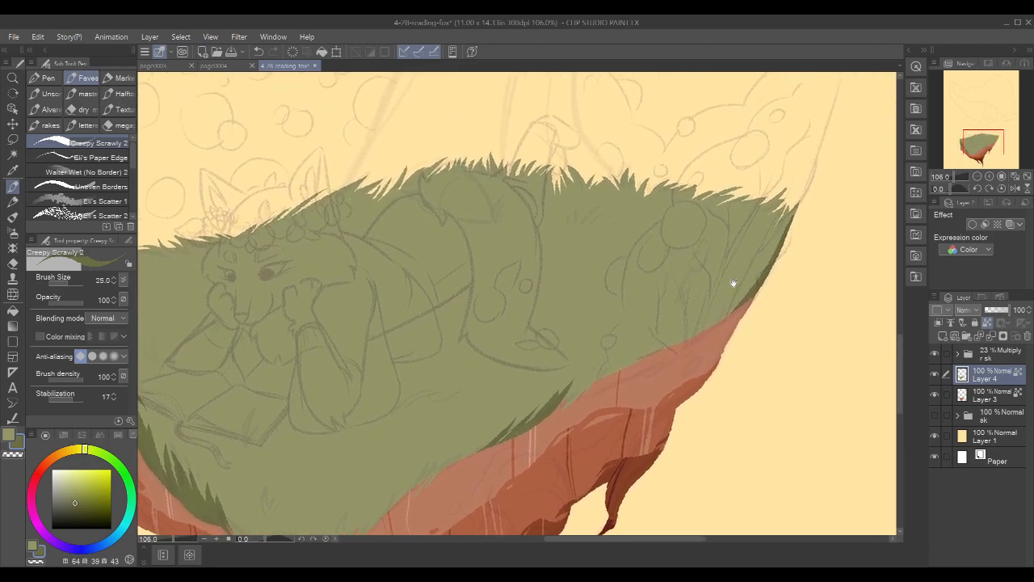
drag(598, 362, 566, 407)
drag(598, 363, 576, 397)
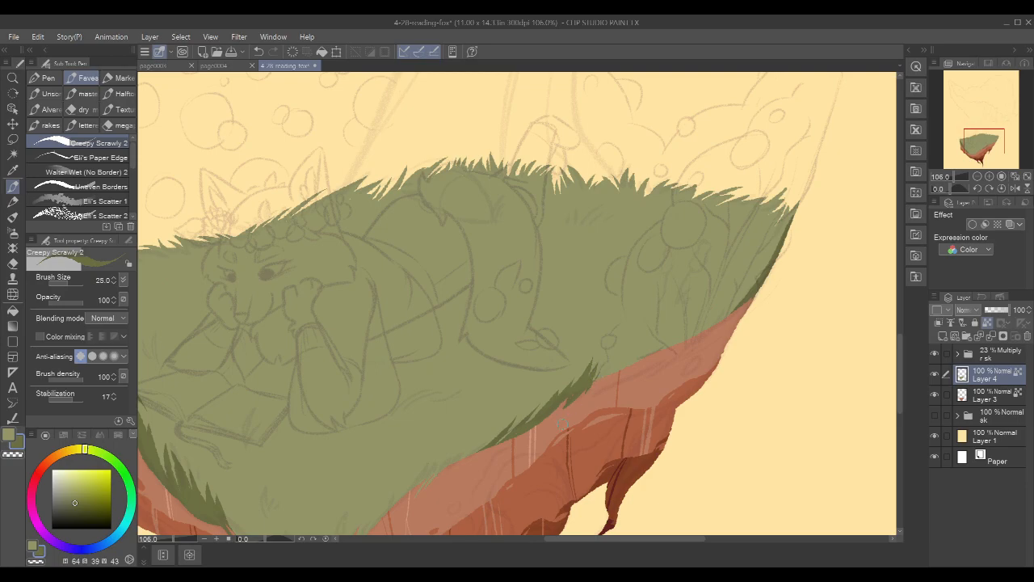
mouse_move(620, 346)
mouse_down()
mouse_move(596, 378)
mouse_move(596, 402)
mouse_up()
mouse_move(635, 342)
mouse_down()
mouse_move(608, 374)
mouse_move(619, 370)
mouse_up()
Fill the remaining front-right edge with dark blades up to the shaded far-right edge
drag(753, 276, 717, 323)
mouse_move(740, 286)
mouse_down()
mouse_move(695, 337)
mouse_move(643, 366)
mouse_move(647, 357)
mouse_up()
key(ctrl+z)
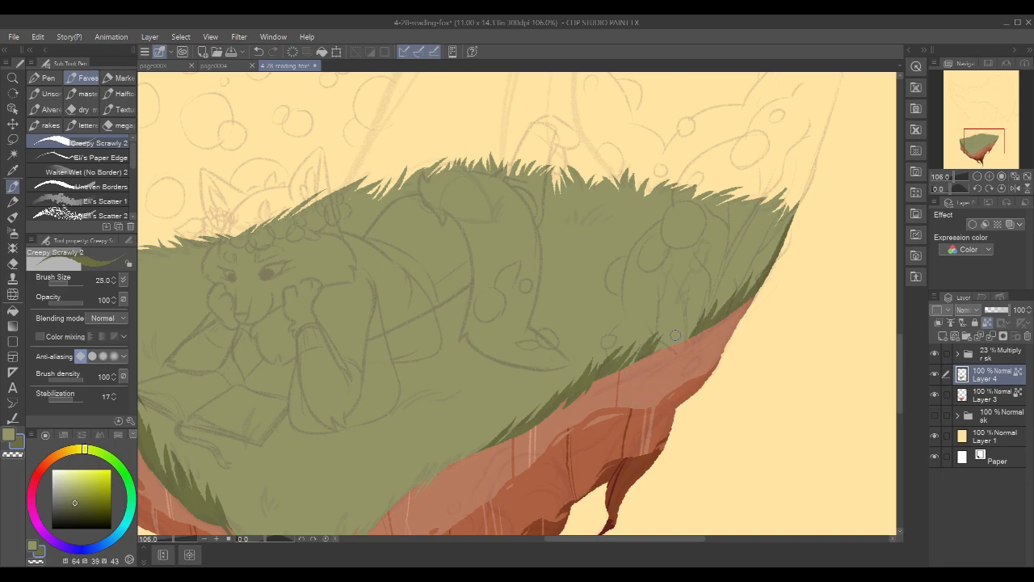
mouse_move(679, 323)
mouse_down()
mouse_move(663, 349)
mouse_move(671, 346)
mouse_up()
mouse_move(702, 301)
mouse_down()
mouse_move(683, 343)
mouse_move(631, 345)
mouse_up()
Add further dark blades to the lower-left grass edge beneath the book's ribbon
drag(612, 385, 693, 285)
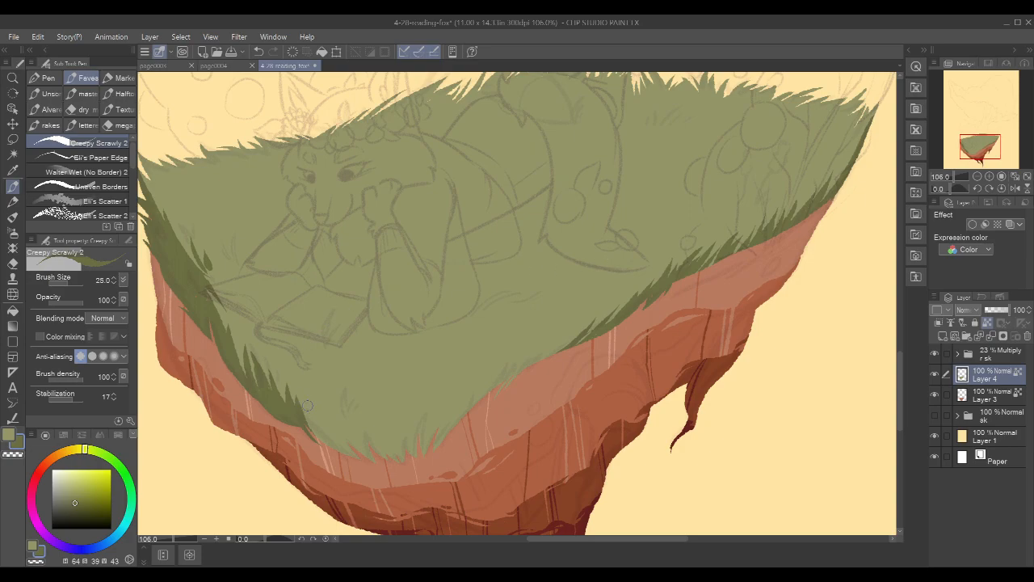
drag(306, 403, 332, 446)
drag(277, 363, 285, 400)
key(ctrl+z)
drag(271, 365, 287, 389)
Paint a small tuft of dark grass blades on the open ground beside the fox's elbow
drag(696, 302, 699, 339)
drag(710, 363, 711, 375)
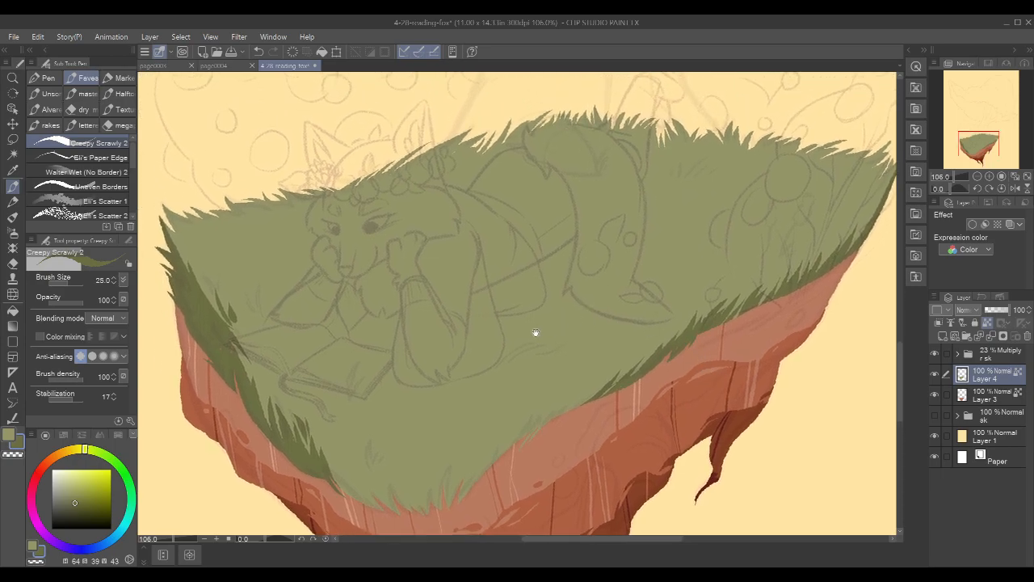
mouse_move(520, 349)
mouse_down()
mouse_move(488, 352)
mouse_move(521, 356)
mouse_move(467, 383)
mouse_move(501, 360)
mouse_up()
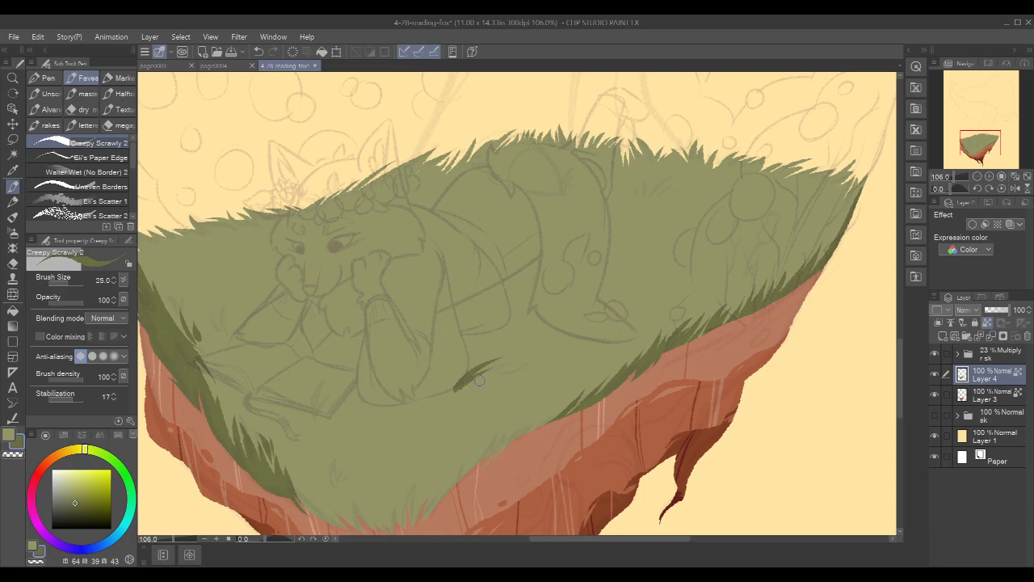
drag(450, 394, 501, 359)
drag(462, 388, 458, 377)
drag(502, 371, 521, 360)
Add short dark blades at the grass's upper-left corner
mouse_move(699, 394)
mouse_down()
mouse_move(746, 362)
mouse_move(762, 388)
mouse_up()
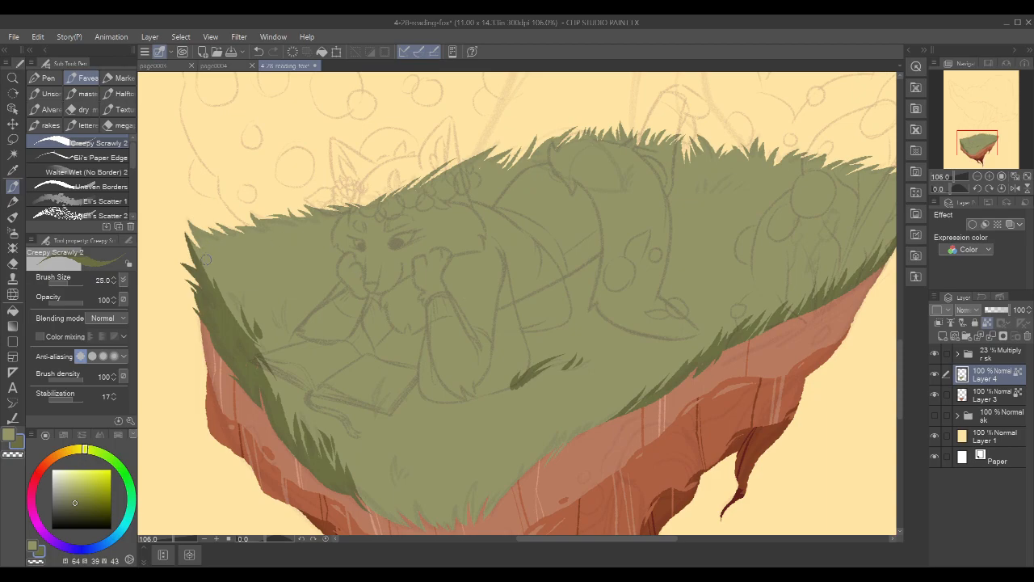
drag(207, 258, 220, 282)
drag(190, 247, 198, 228)
Paint dark upright blades on both sides of the grass's front tip
drag(481, 340, 463, 293)
drag(502, 325, 494, 319)
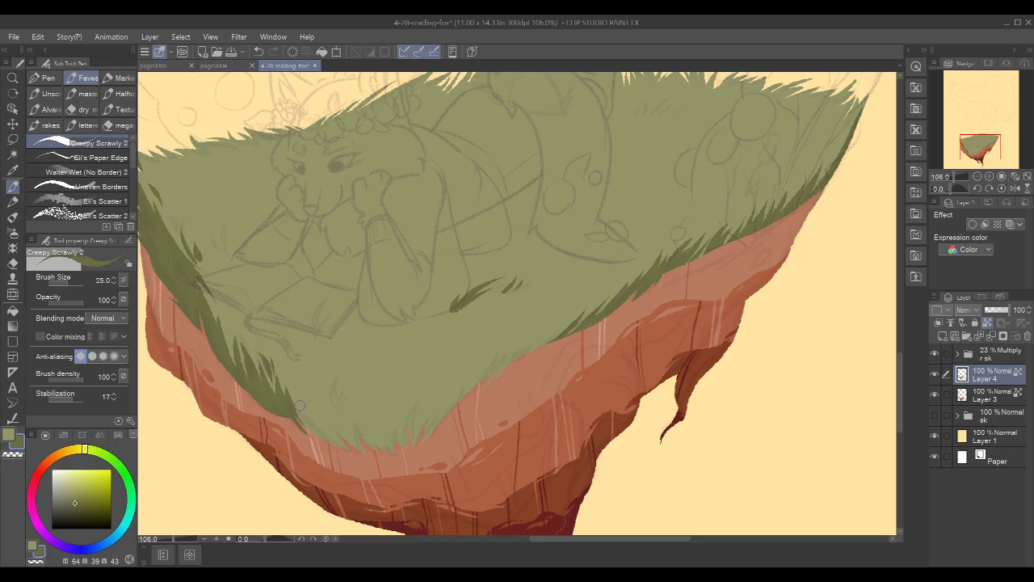
drag(299, 397, 323, 439)
mouse_move(430, 433)
mouse_down()
mouse_move(464, 375)
mouse_move(485, 362)
mouse_up()
drag(427, 441, 443, 400)
drag(412, 447, 436, 401)
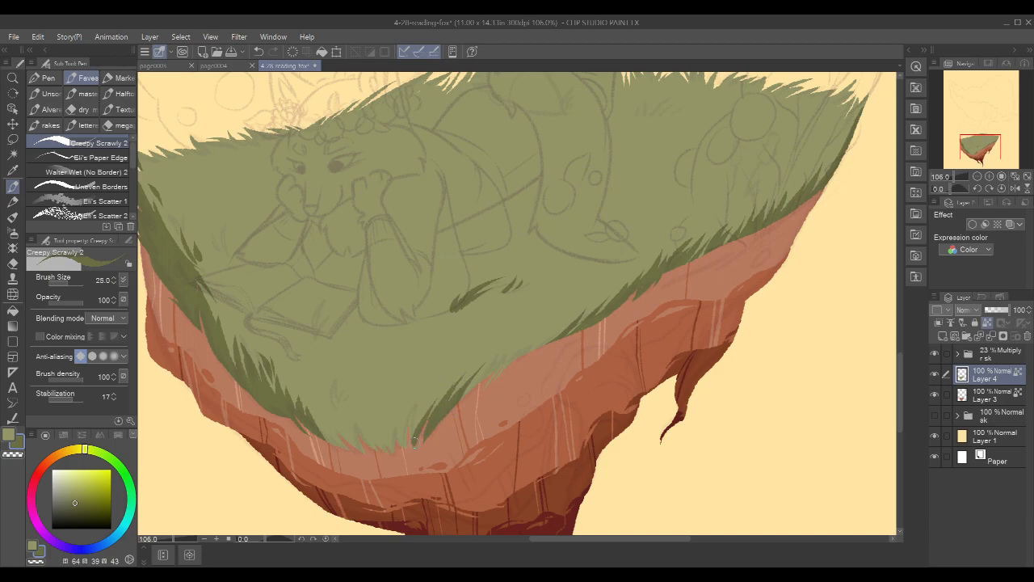
drag(413, 442, 424, 404)
Join the front-tip shading to the front-right edge with a band of slanted dark blades
mouse_move(404, 449)
mouse_down()
mouse_move(421, 398)
mouse_move(406, 437)
mouse_move(439, 382)
mouse_move(536, 316)
mouse_move(451, 417)
mouse_move(514, 347)
mouse_up()
mouse_move(476, 386)
mouse_down()
mouse_move(578, 302)
mouse_move(519, 363)
mouse_move(489, 387)
mouse_move(578, 312)
mouse_up()
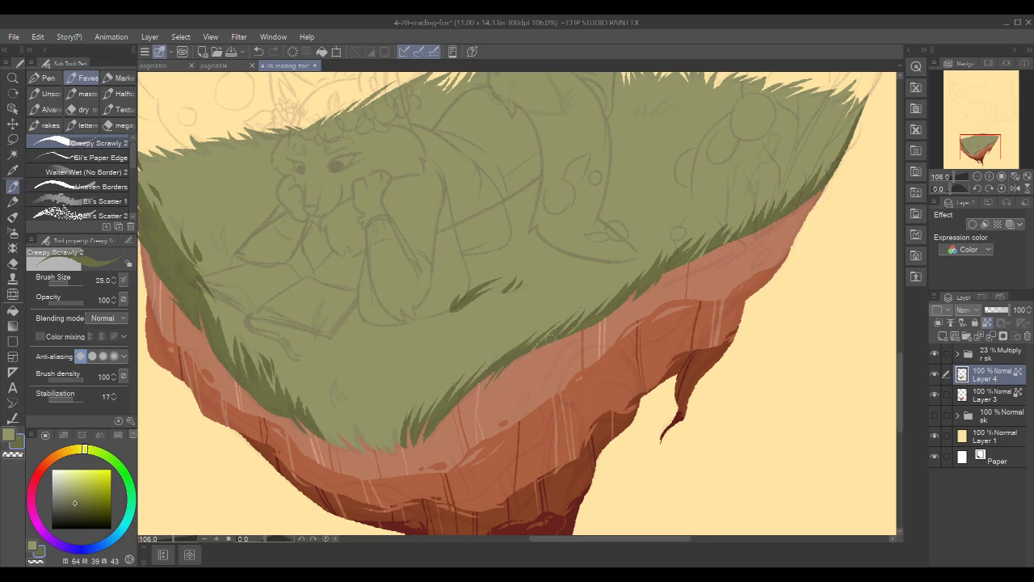
drag(472, 383, 517, 334)
drag(474, 381, 530, 334)
drag(464, 388, 511, 340)
key(ctrl+z)
drag(463, 388, 510, 343)
Add dark blades just left of the front tip and hide the rough sketch folder set to 23% Multiply
drag(597, 349, 662, 343)
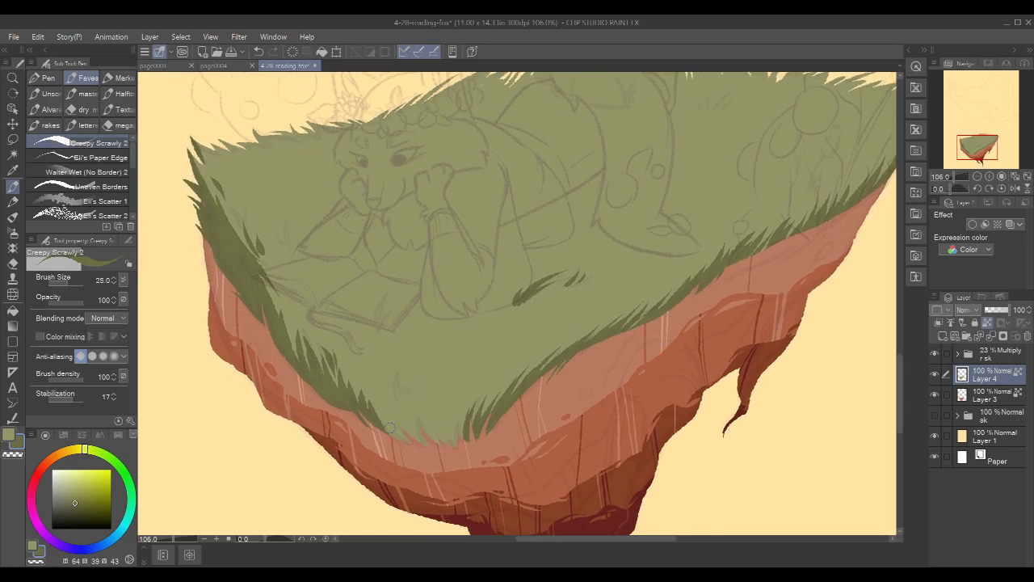
drag(381, 388, 407, 440)
mouse_move(829, 239)
mouse_down()
mouse_move(775, 273)
mouse_move(817, 262)
mouse_up()
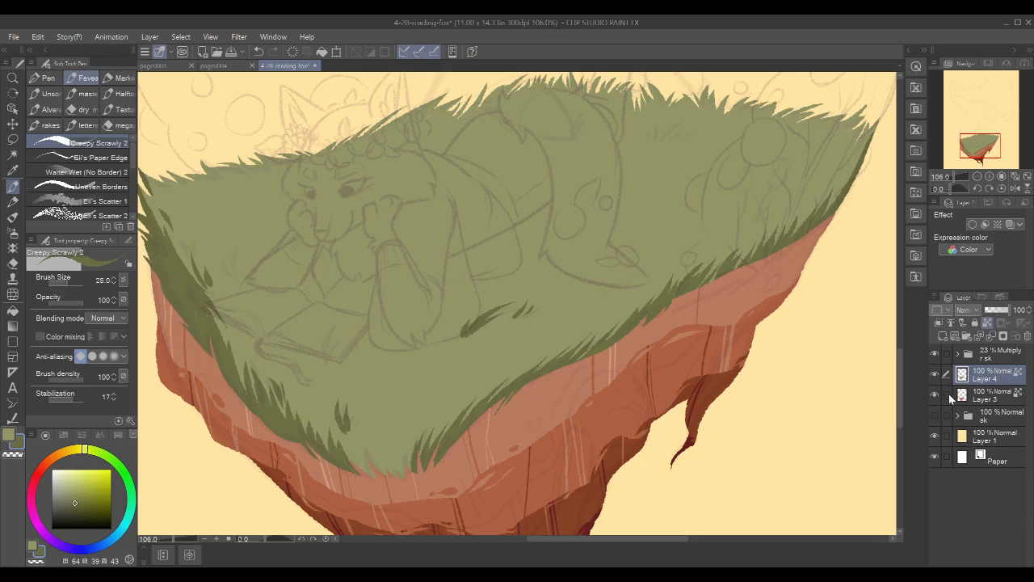
click(934, 354)
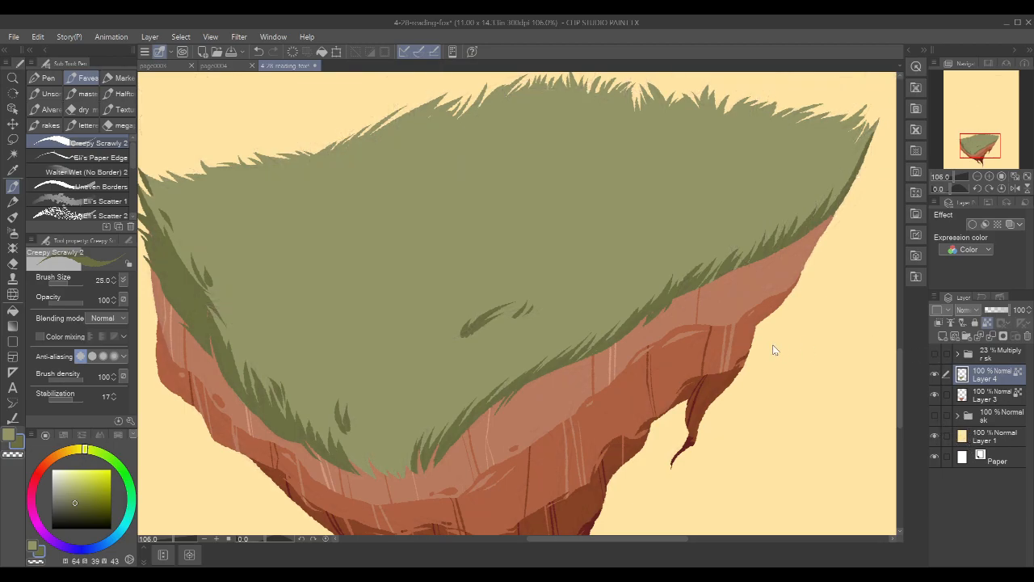
Show the rough sketch folder set to 23% Multiply over the painted island
scroll(755, 353, down, 4)
scroll(754, 356, up, 2)
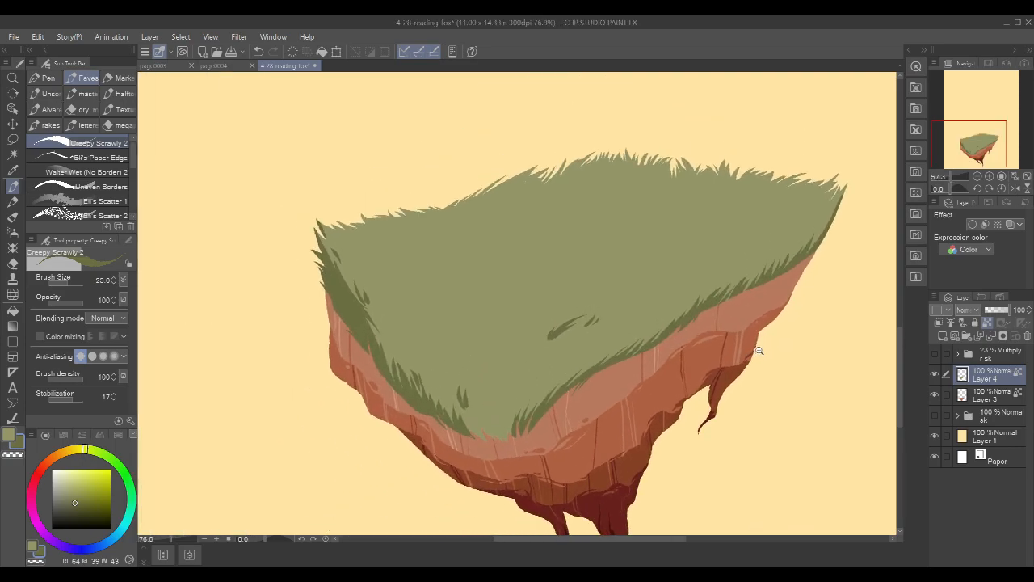
click(936, 354)
drag(623, 420, 561, 413)
scroll(428, 419, up, 2)
drag(379, 407, 391, 450)
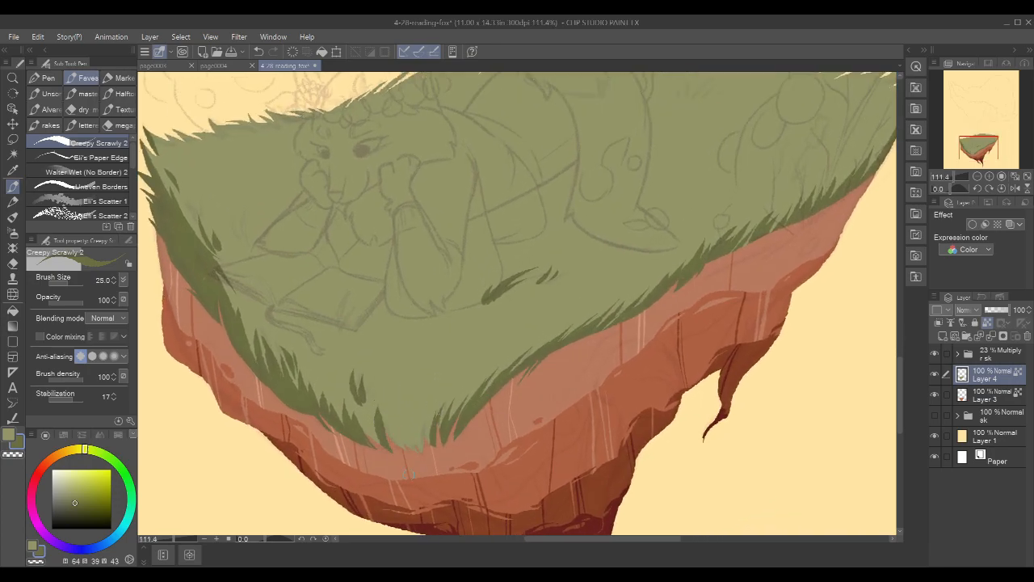
key(ctrl+z)
mouse_move(377, 408)
mouse_down()
mouse_move(409, 473)
mouse_move(370, 411)
mouse_move(386, 454)
mouse_up()
mouse_move(365, 410)
mouse_down()
mouse_move(379, 444)
mouse_move(366, 434)
mouse_up()
key(ctrl+z)
key(ctrl+z)
key(ctrl+z)
Paint dark upright blades along the front-left edge and across the grass's front tip
drag(337, 397, 351, 431)
drag(319, 377, 325, 403)
drag(386, 412, 394, 446)
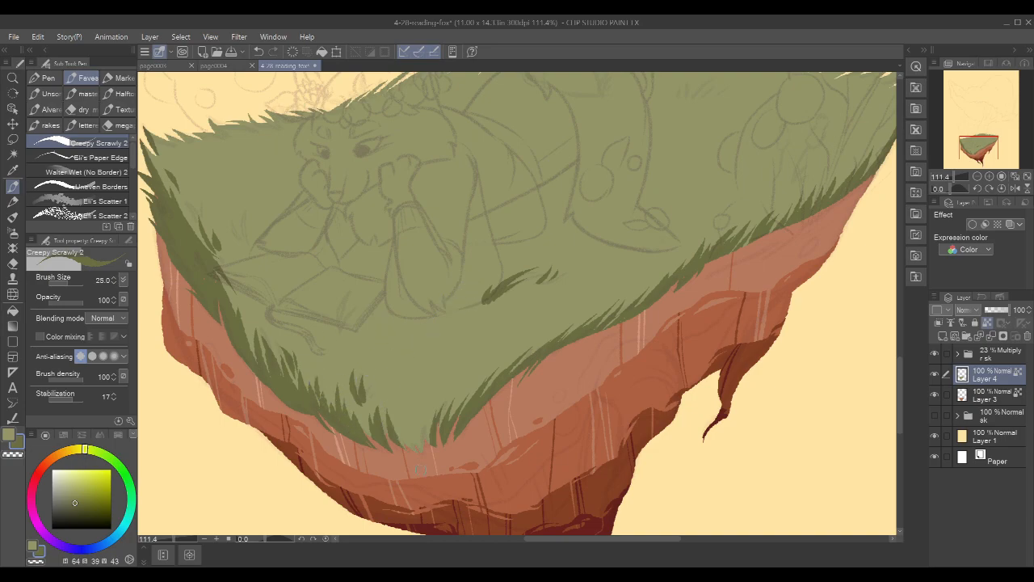
mouse_move(396, 405)
mouse_down()
mouse_move(404, 442)
mouse_move(422, 450)
mouse_up()
mouse_move(424, 409)
mouse_down()
mouse_move(446, 384)
mouse_move(428, 446)
mouse_move(438, 403)
mouse_up()
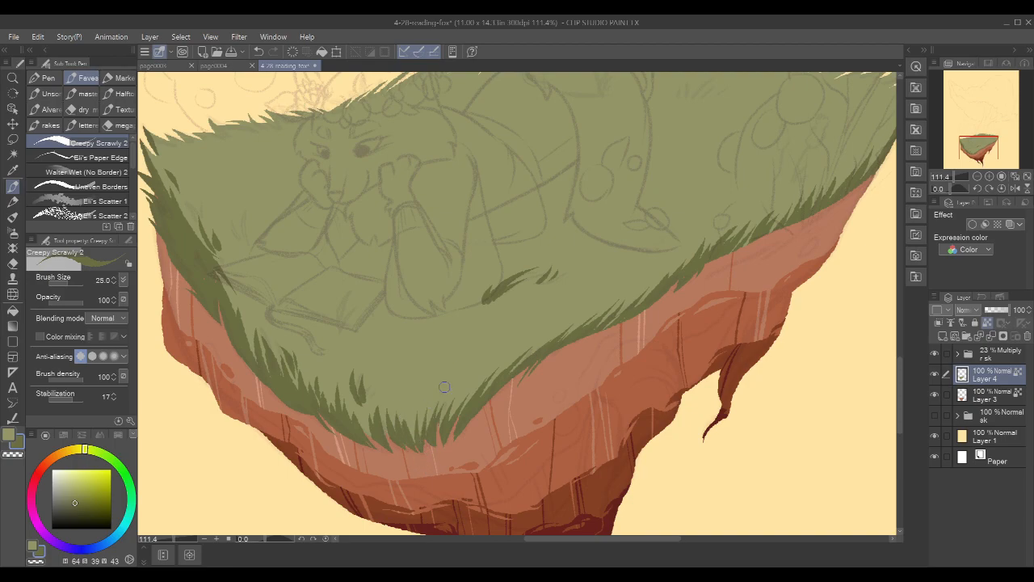
Add small clusters of dark blades inside the grass, just above the front tip and along the front-right edge
drag(785, 231, 767, 282)
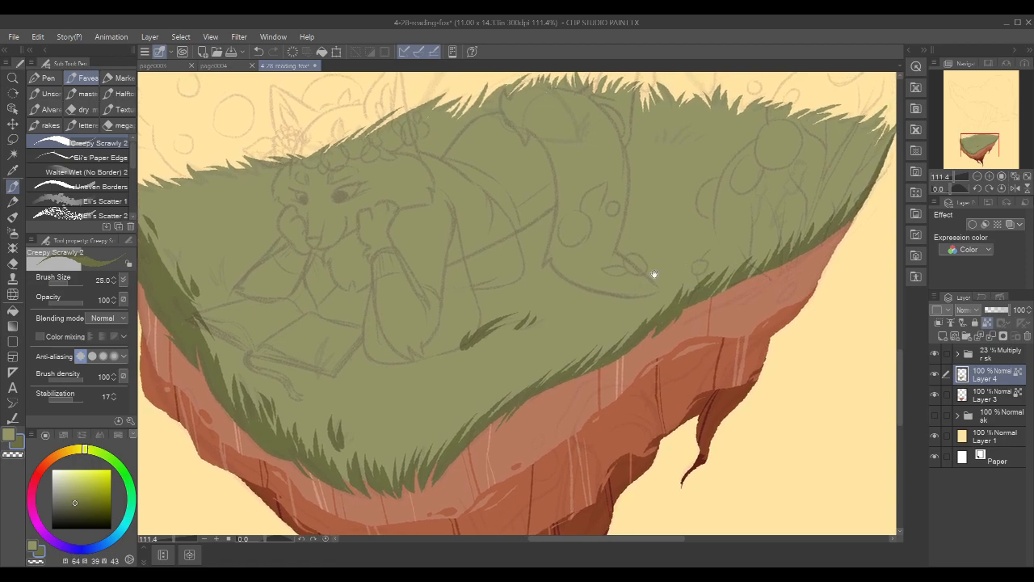
mouse_move(448, 435)
mouse_down()
mouse_move(479, 391)
mouse_move(449, 436)
mouse_move(476, 400)
mouse_move(441, 418)
mouse_up()
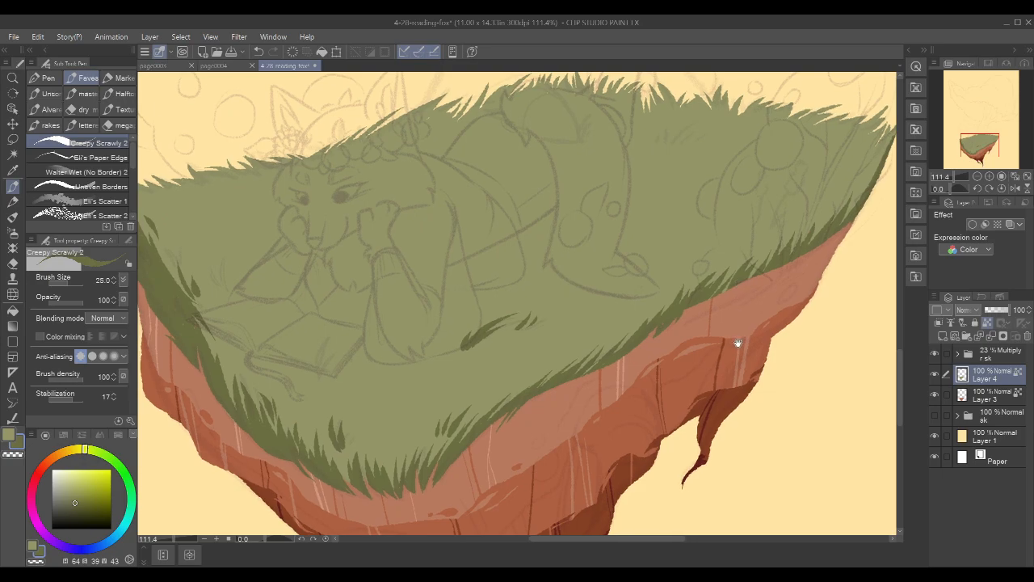
drag(738, 344, 788, 325)
mouse_move(763, 364)
mouse_down()
mouse_move(778, 369)
mouse_move(762, 354)
mouse_up()
drag(606, 363, 629, 327)
key(ctrl+z)
mouse_move(610, 363)
mouse_down()
mouse_move(622, 331)
mouse_move(615, 354)
mouse_move(643, 330)
mouse_move(618, 345)
mouse_up()
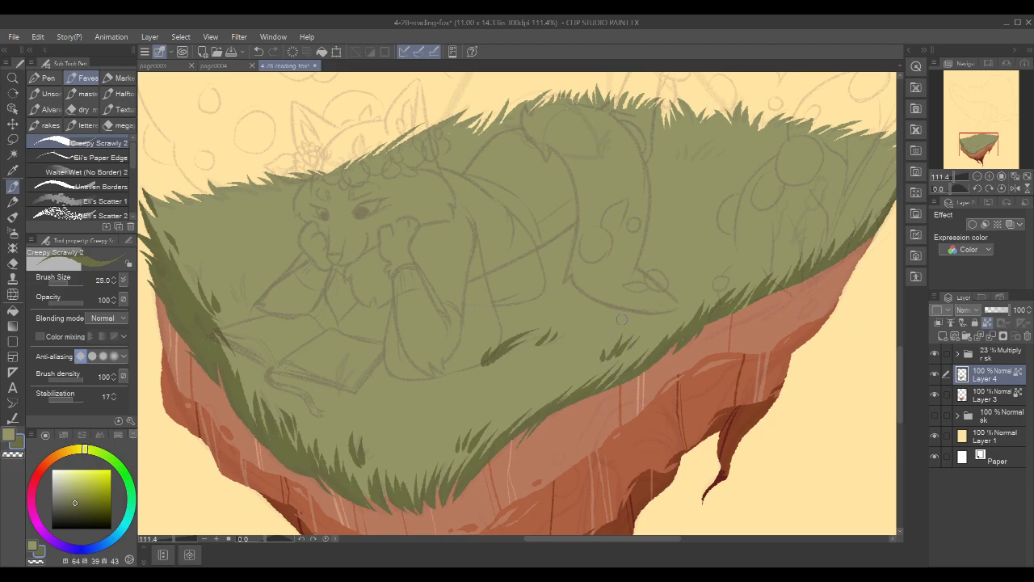
Try a few dark blades inside the grass's left corner and paint over them with the base green
drag(663, 264, 700, 307)
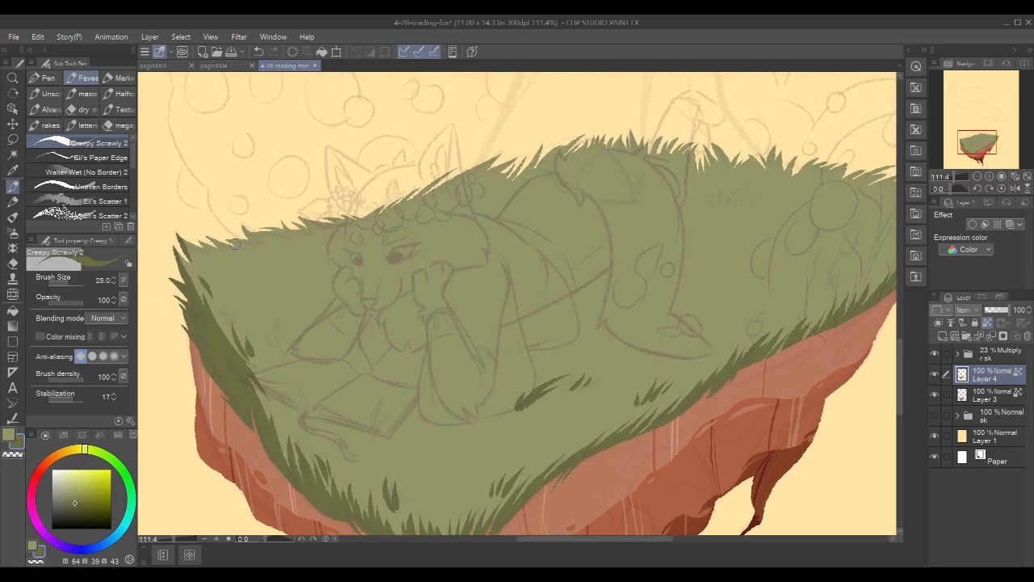
scroll(592, 164, down, 5)
mouse_move(778, 150)
mouse_down()
mouse_move(722, 254)
mouse_move(739, 249)
mouse_move(717, 233)
mouse_up()
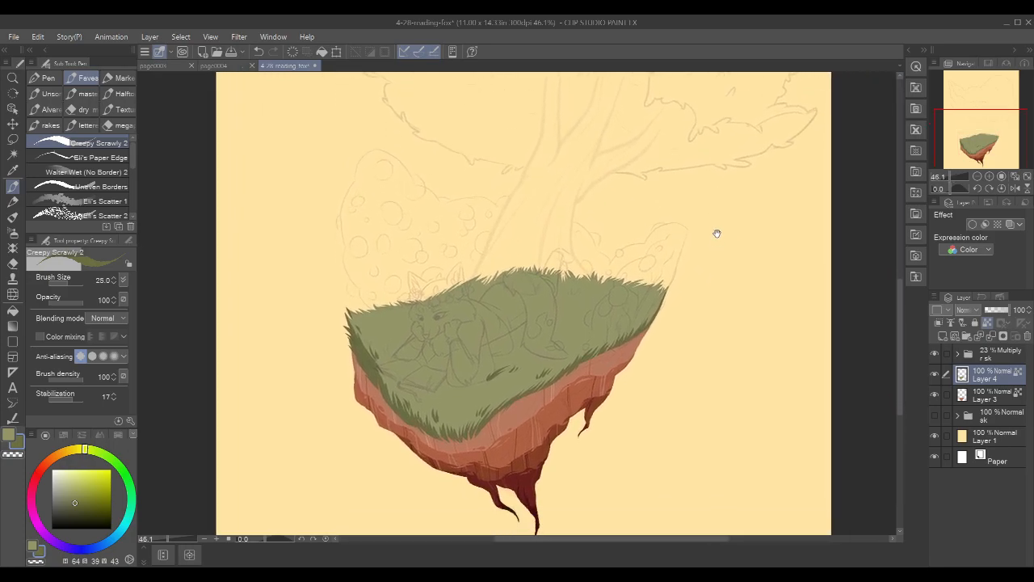
scroll(464, 356, up, 5)
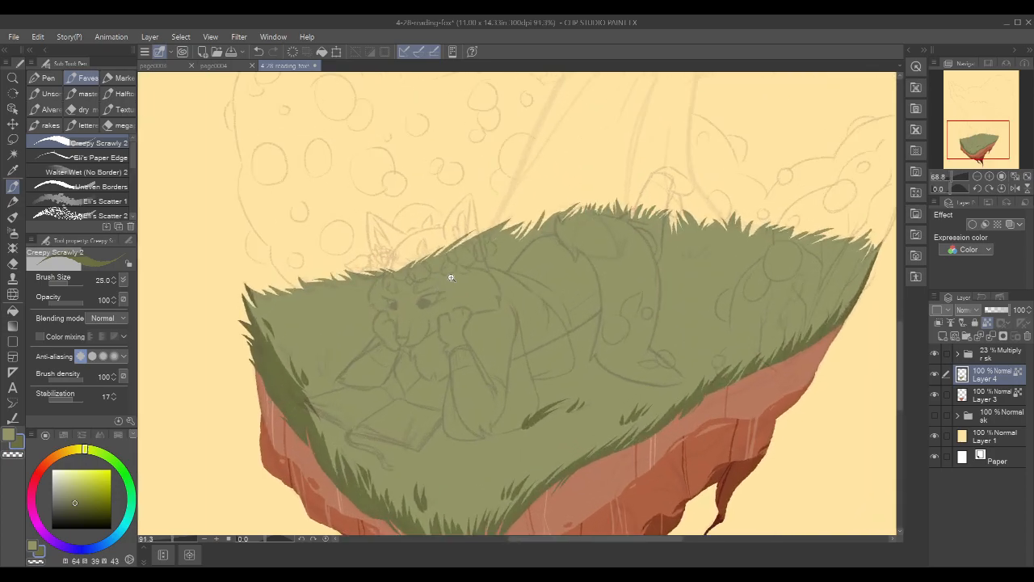
mouse_move(288, 332)
mouse_down()
mouse_move(305, 348)
mouse_move(292, 337)
mouse_move(315, 341)
mouse_move(299, 353)
mouse_up()
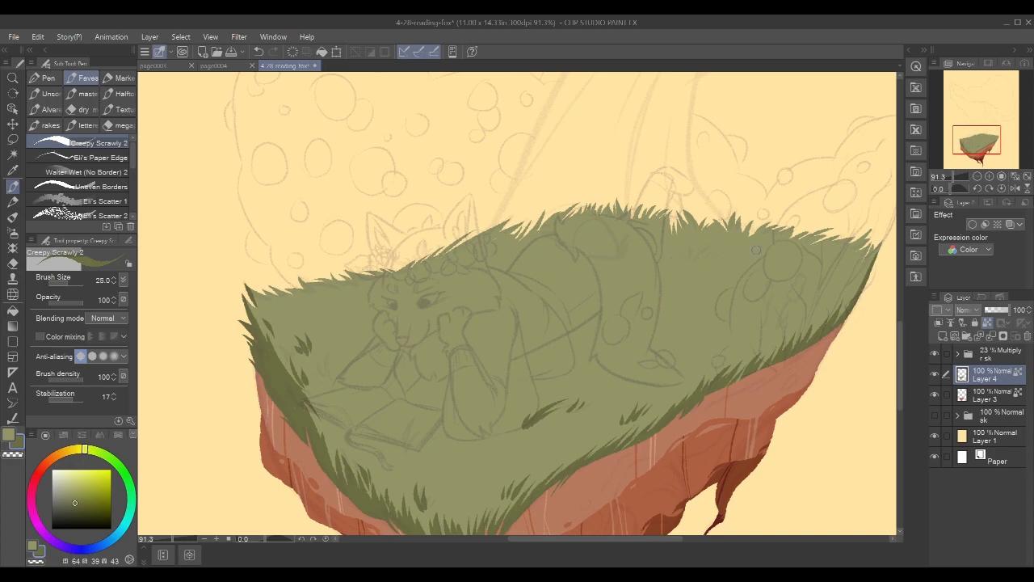
click(935, 354)
click(935, 354)
key(x)
mouse_move(291, 336)
mouse_down()
mouse_move(313, 363)
mouse_move(307, 335)
mouse_up()
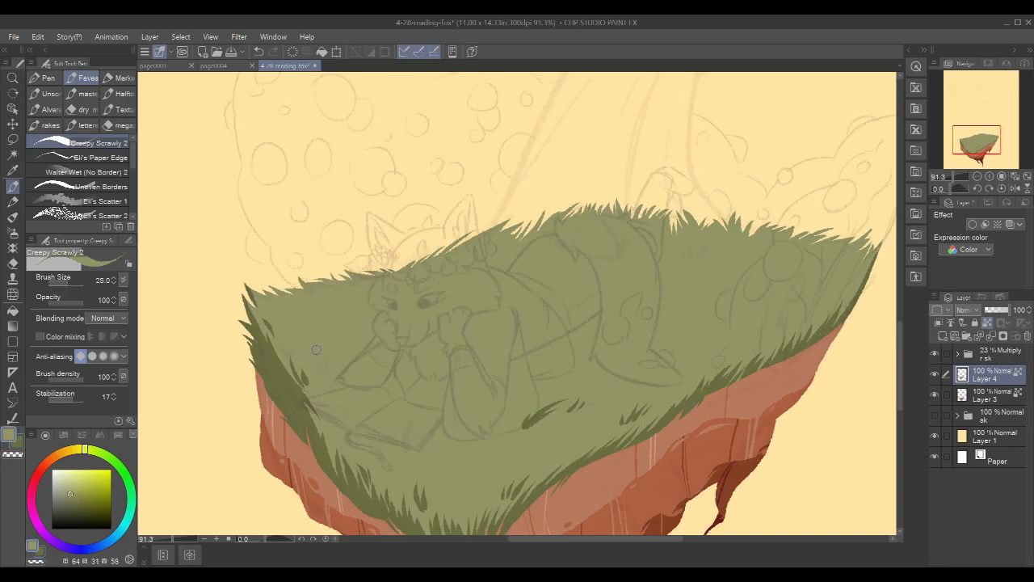
Mix a lighter olive green, H 64, S 34, V 66, as the brush colour
drag(779, 404, 715, 412)
key(x)
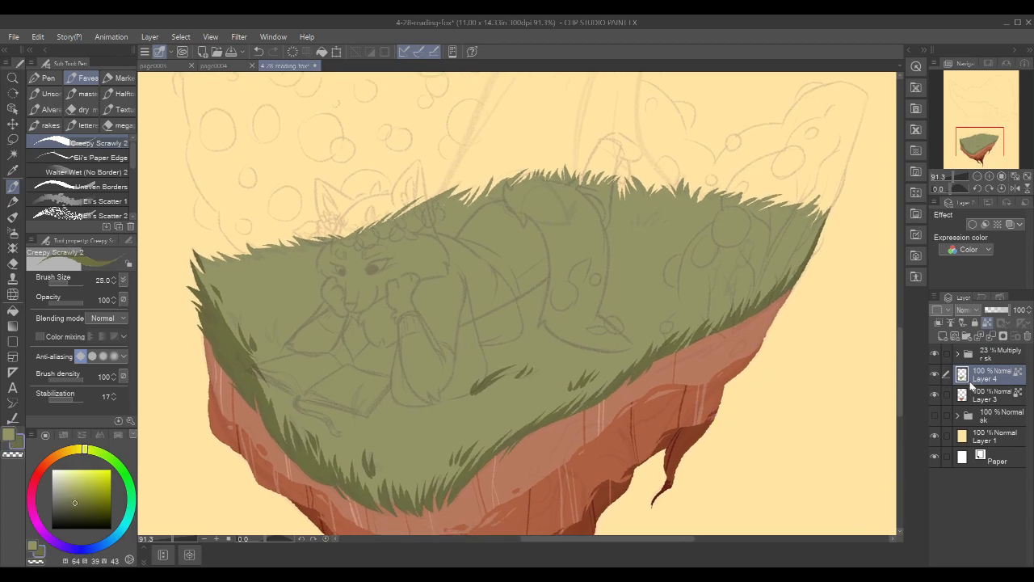
click(73, 482)
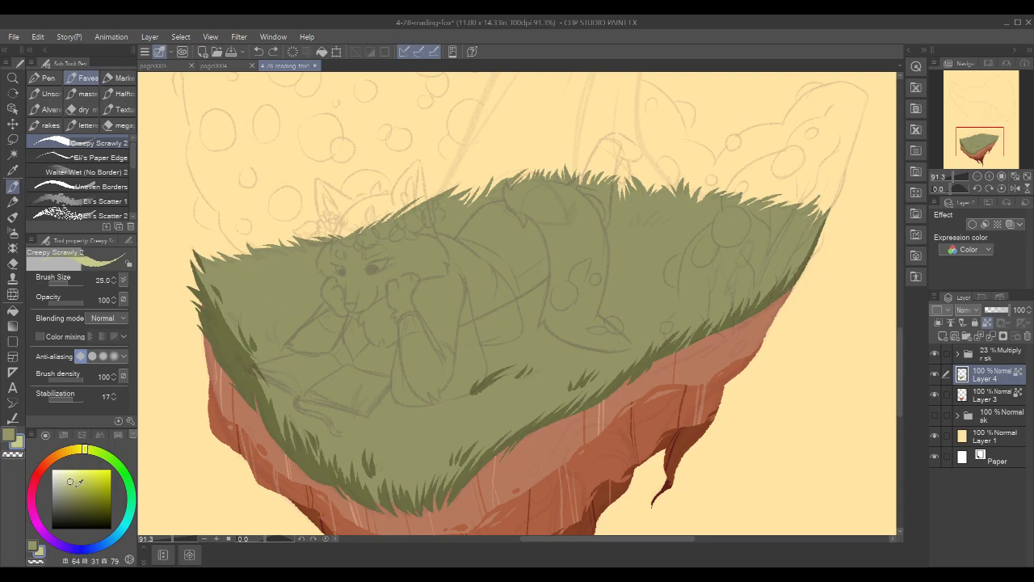
alt+click(274, 279)
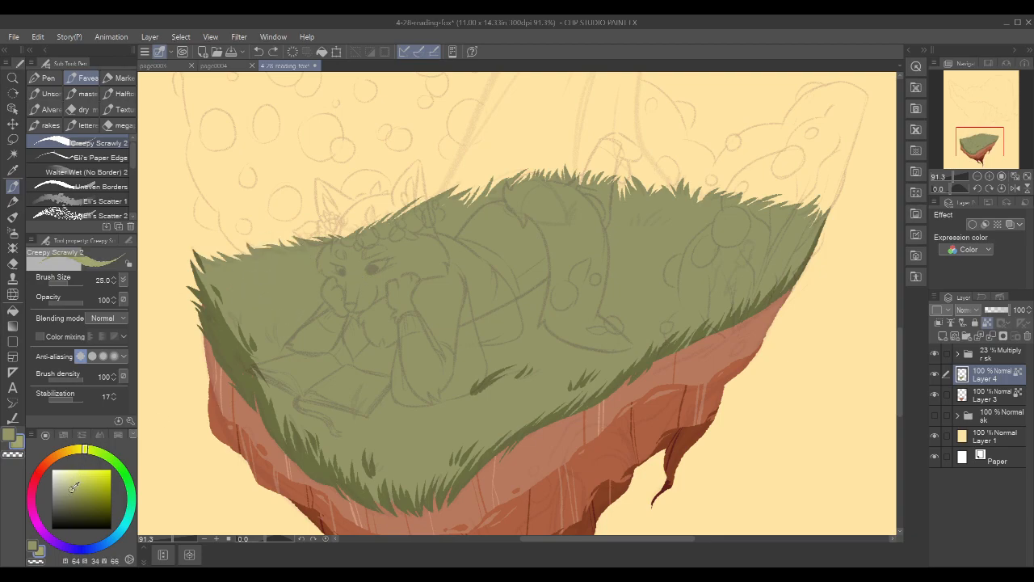
drag(247, 267, 269, 314)
key(ctrl+z)
drag(798, 242, 822, 293)
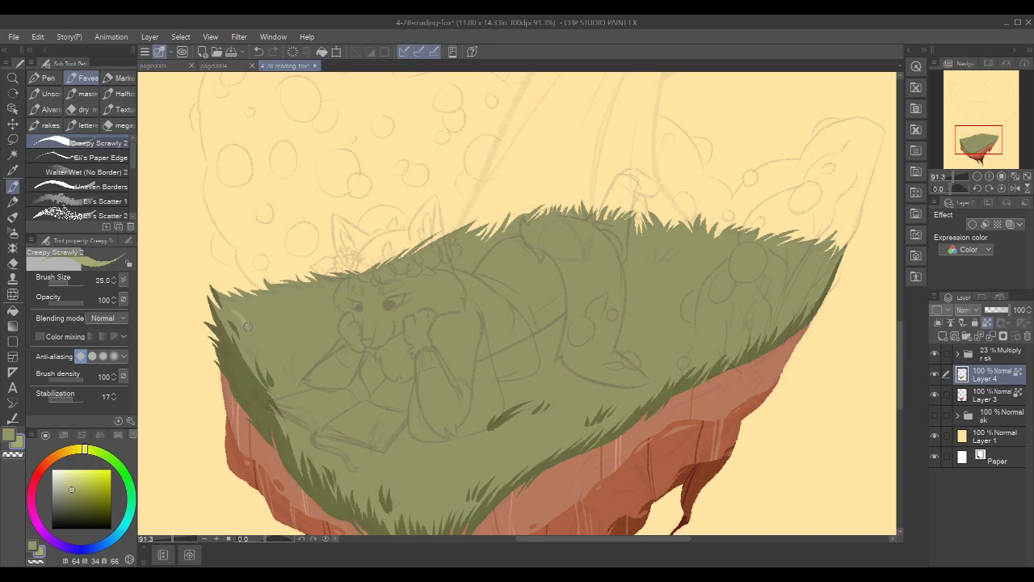
mouse_move(227, 305)
mouse_down()
mouse_move(260, 333)
mouse_move(242, 320)
mouse_up()
key(ctrl+z)
key(ctrl+z)
key(ctrl+z)
key(ctrl+z)
key(ctrl+z)
key(ctrl+y)
Reduce the brush size to 17 and hide the rough sketch folder
key(bracketleft)
scroll(260, 307, up, 2)
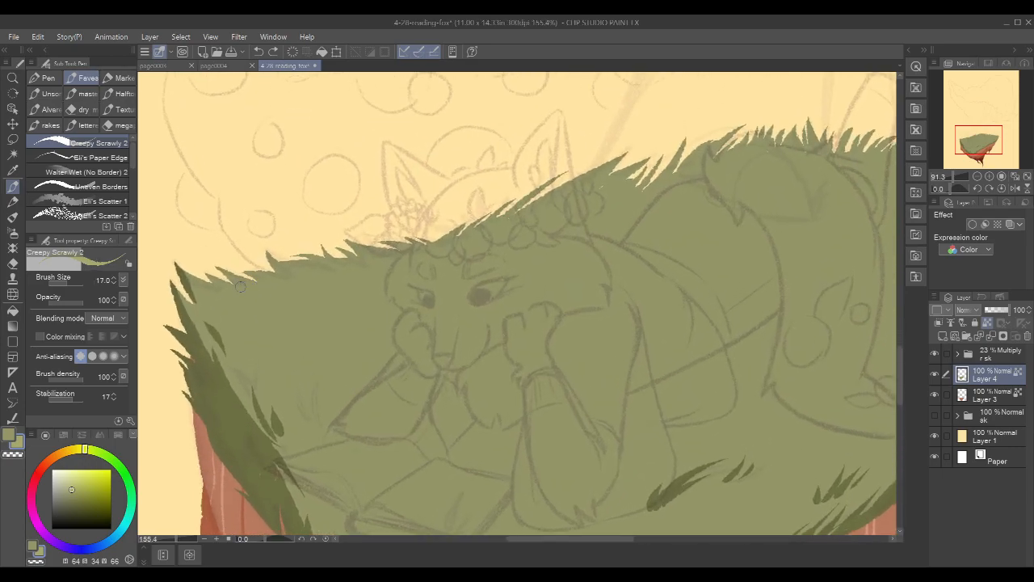
drag(656, 291, 594, 219)
mouse_move(813, 190)
mouse_down()
mouse_move(781, 176)
mouse_move(735, 94)
mouse_up()
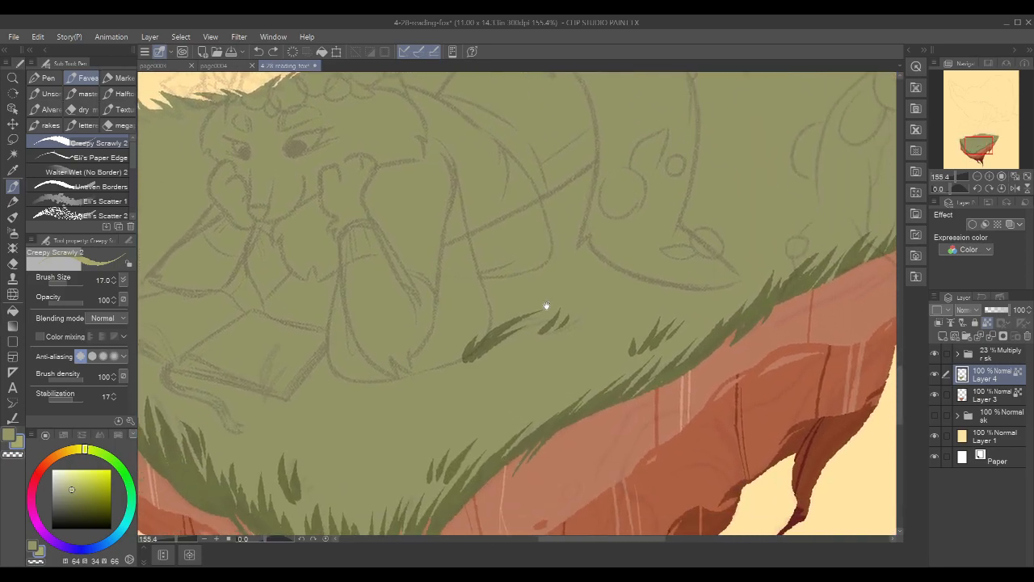
drag(547, 307, 719, 280)
drag(642, 225, 622, 244)
scroll(722, 207, down, 4)
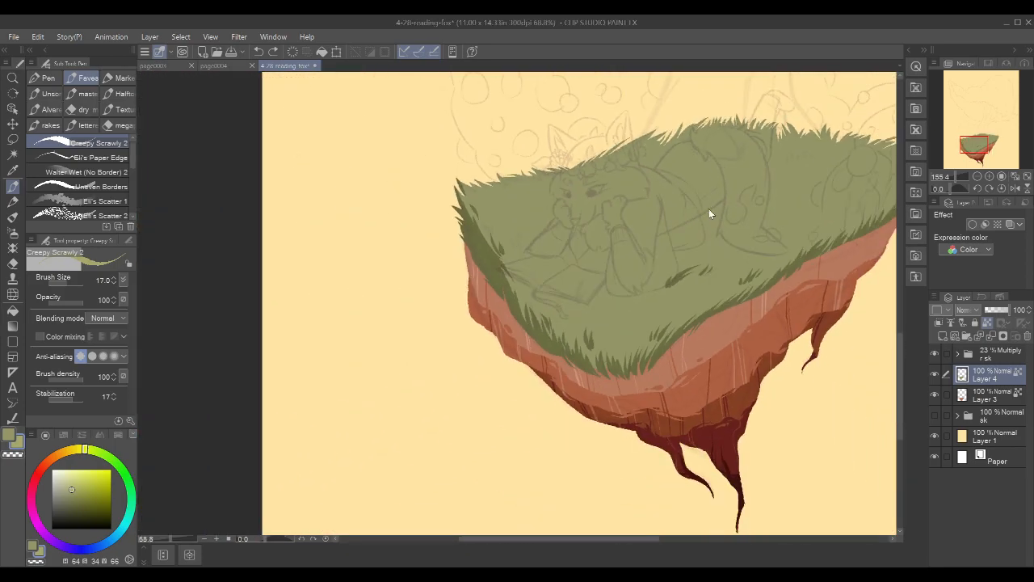
drag(833, 322, 638, 395)
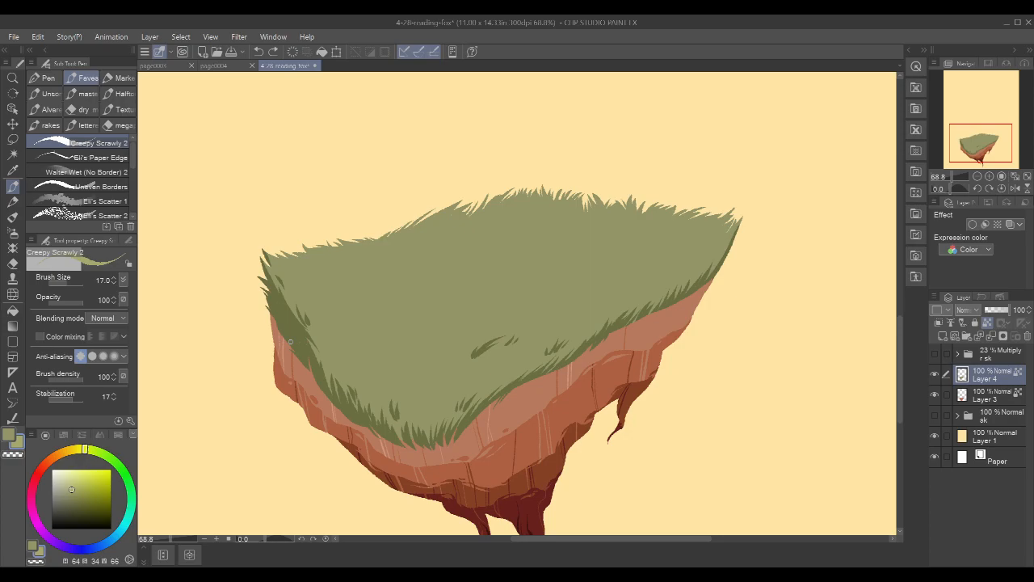
Paint a pair of small light green blades just inside the grass's upper-left corner
drag(628, 170, 617, 182)
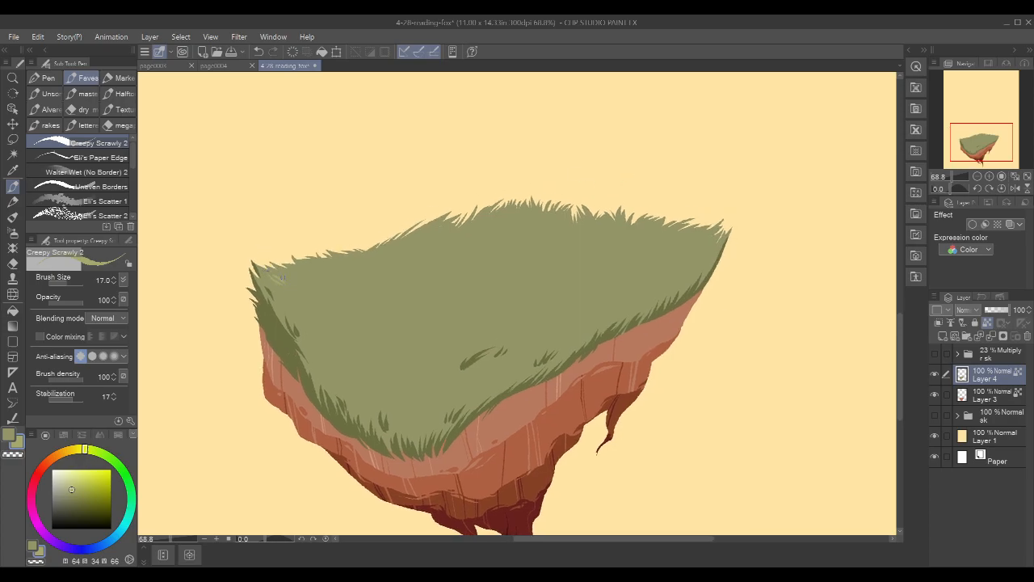
drag(276, 279, 286, 290)
scroll(299, 285, up, 3)
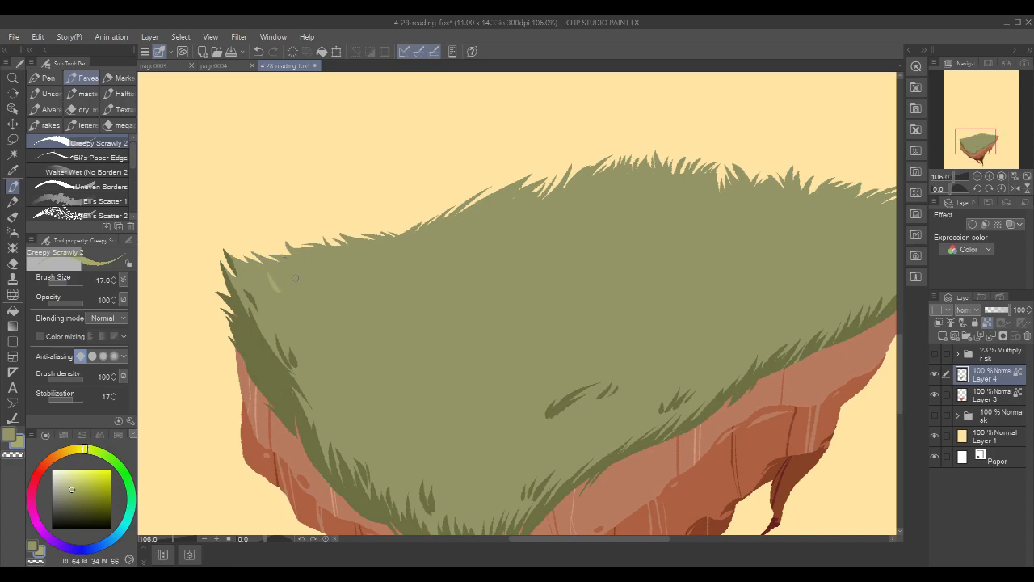
key(ctrl+z)
drag(259, 276, 274, 288)
drag(278, 293, 271, 275)
key(ctrl+z)
drag(276, 293, 270, 280)
scroll(279, 271, up, 3)
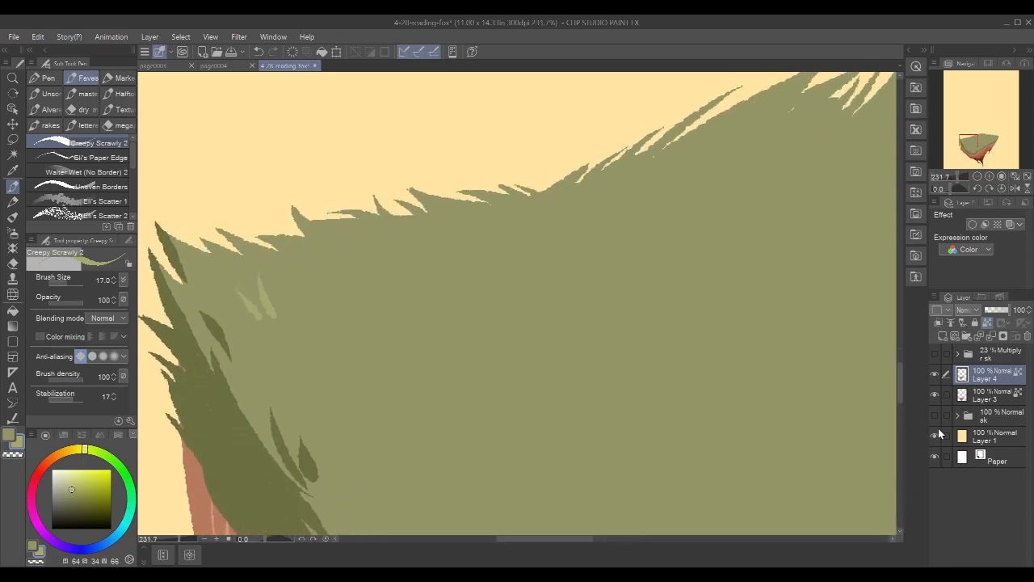
Show the rough sketch folder and add small light blades beside the left edge's dark shading, below the first pair
click(935, 354)
scroll(608, 331, down, 4)
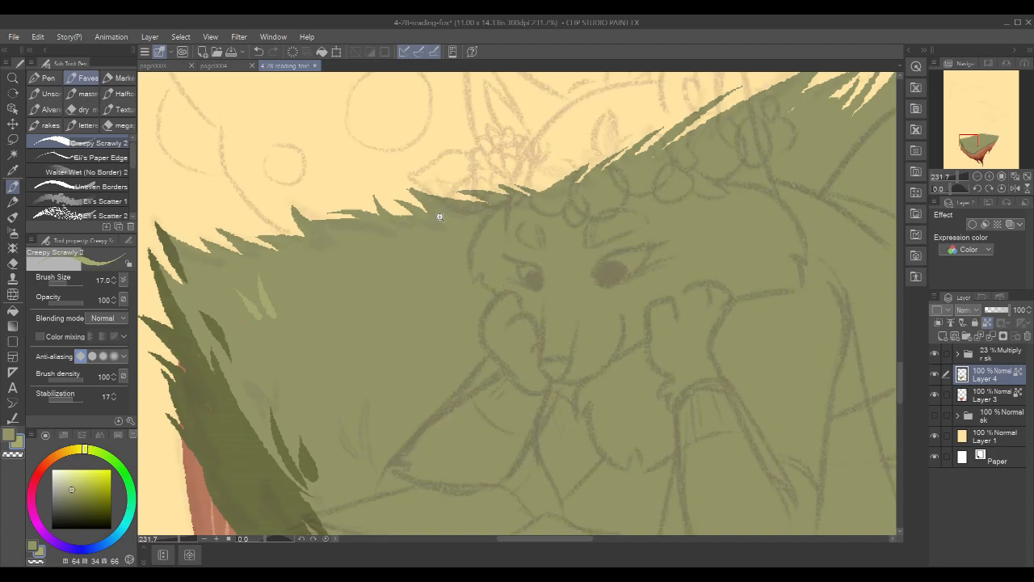
drag(778, 226, 647, 252)
drag(292, 321, 289, 304)
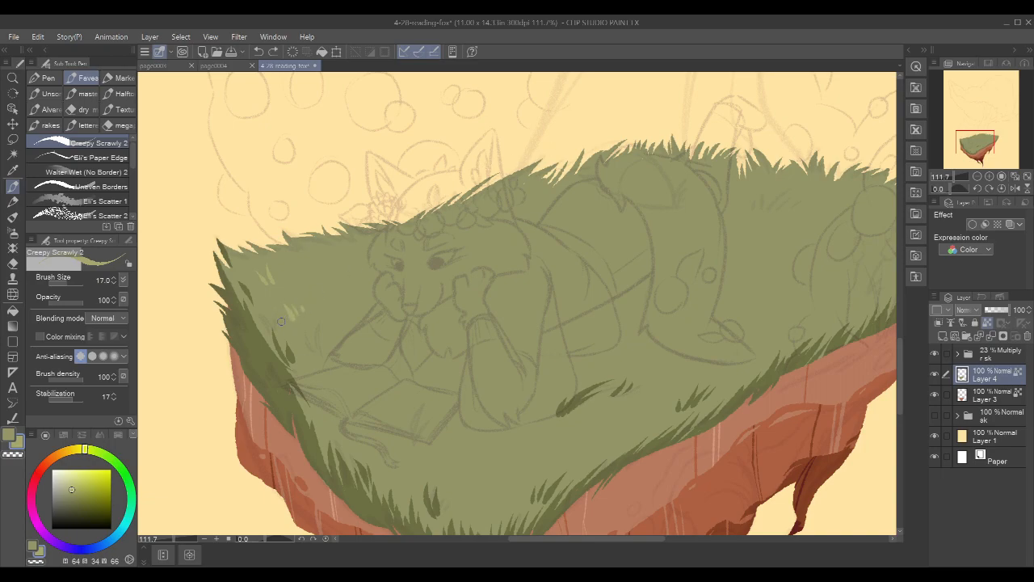
drag(667, 148, 620, 159)
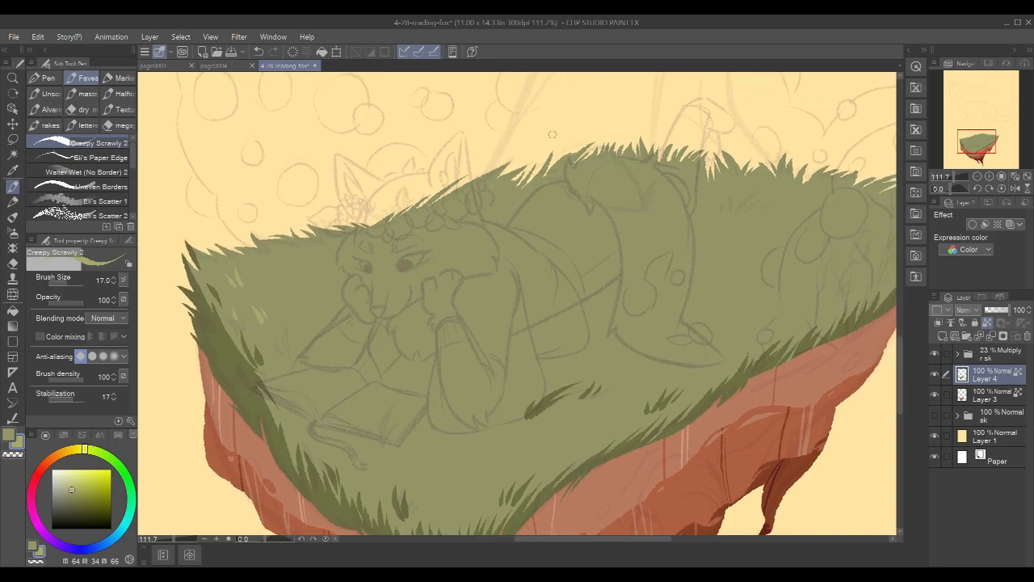
Add small light blades in the open grass above the front tip, below the fox's elbow
drag(685, 264, 669, 221)
drag(668, 284, 656, 258)
drag(617, 323, 614, 309)
mouse_move(452, 405)
mouse_down()
mouse_move(462, 378)
mouse_move(443, 391)
mouse_up()
key(ctrl+z)
key(ctrl+z)
key(ctrl+z)
drag(648, 305, 610, 327)
drag(493, 385, 495, 371)
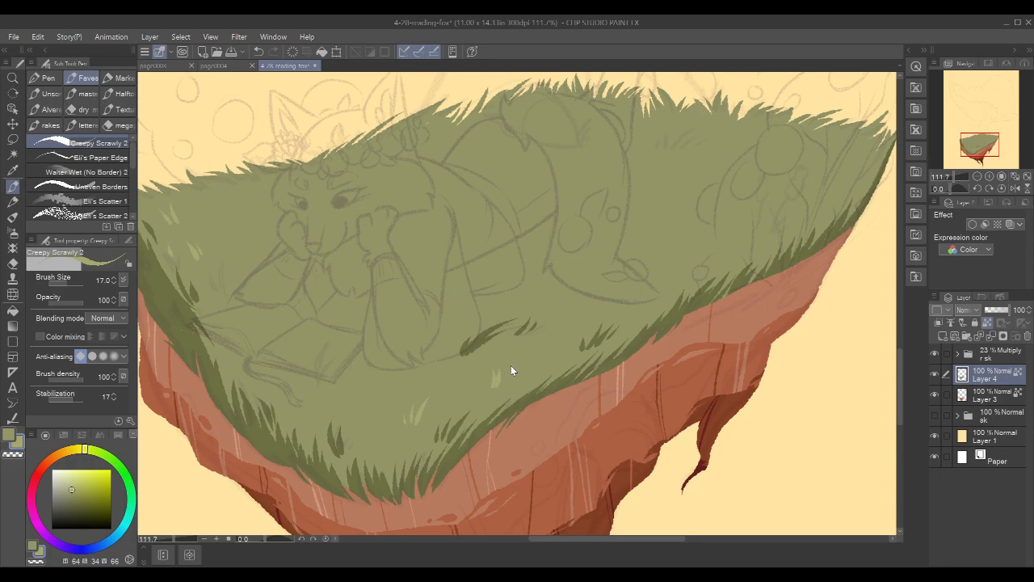
drag(491, 390, 492, 362)
mouse_move(743, 311)
mouse_down()
mouse_move(760, 309)
mouse_move(728, 319)
mouse_up()
Paint light blades along the inner side of the left edge's dark shading and touch up beside them with the base green
drag(254, 391, 242, 335)
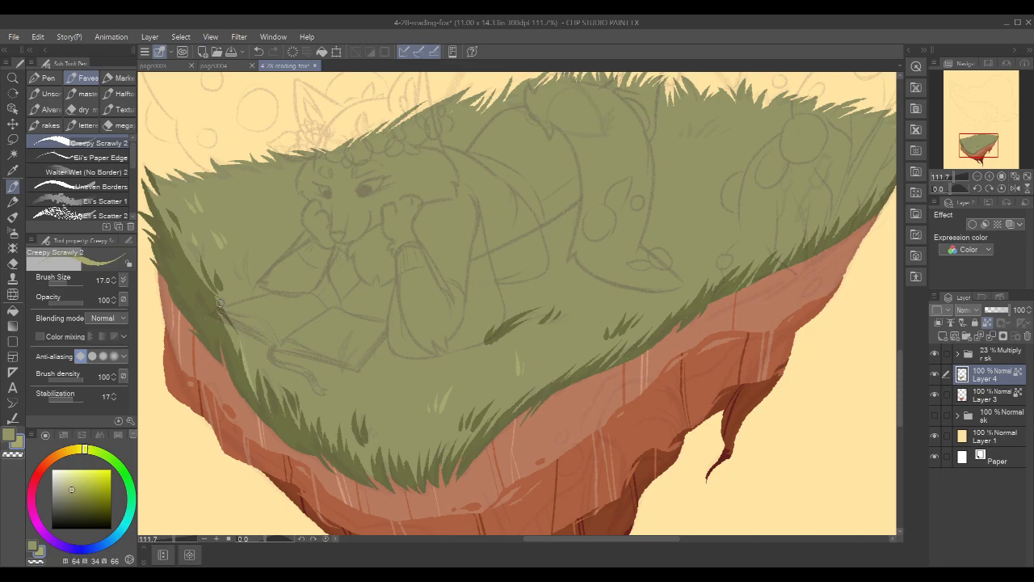
drag(224, 324, 234, 348)
drag(272, 241, 290, 286)
drag(192, 277, 218, 319)
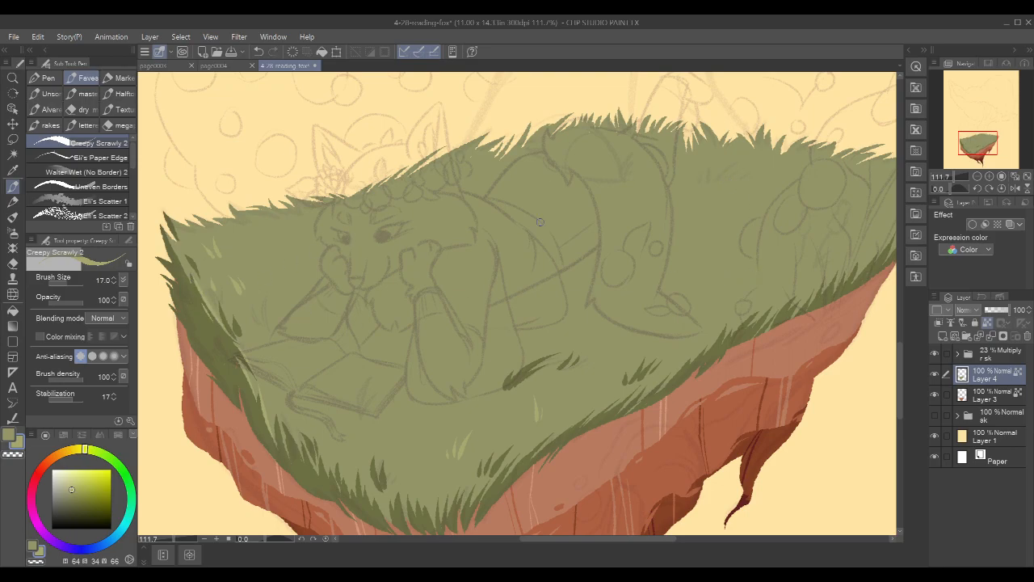
drag(765, 343, 751, 334)
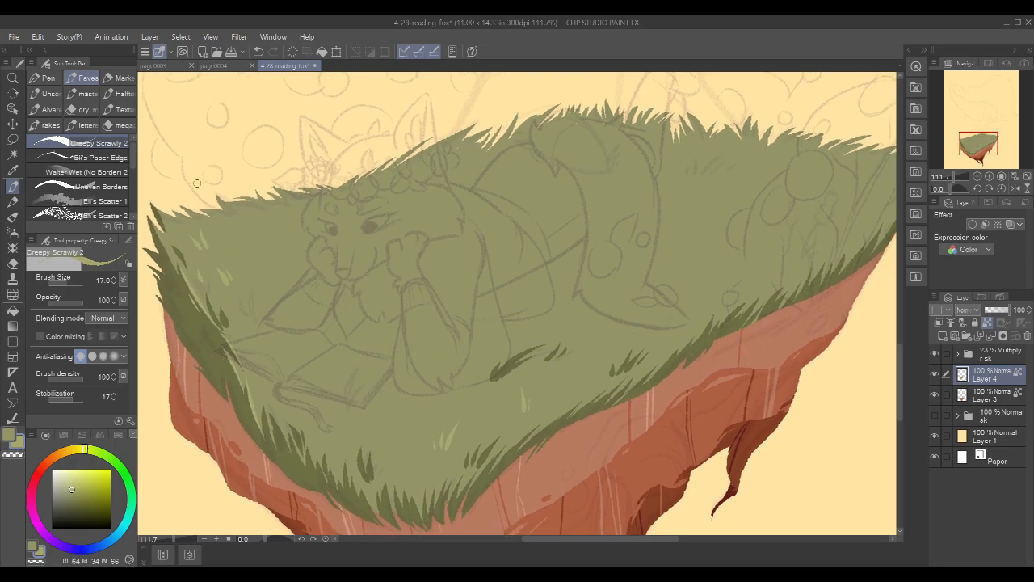
key(x)
drag(221, 271, 228, 283)
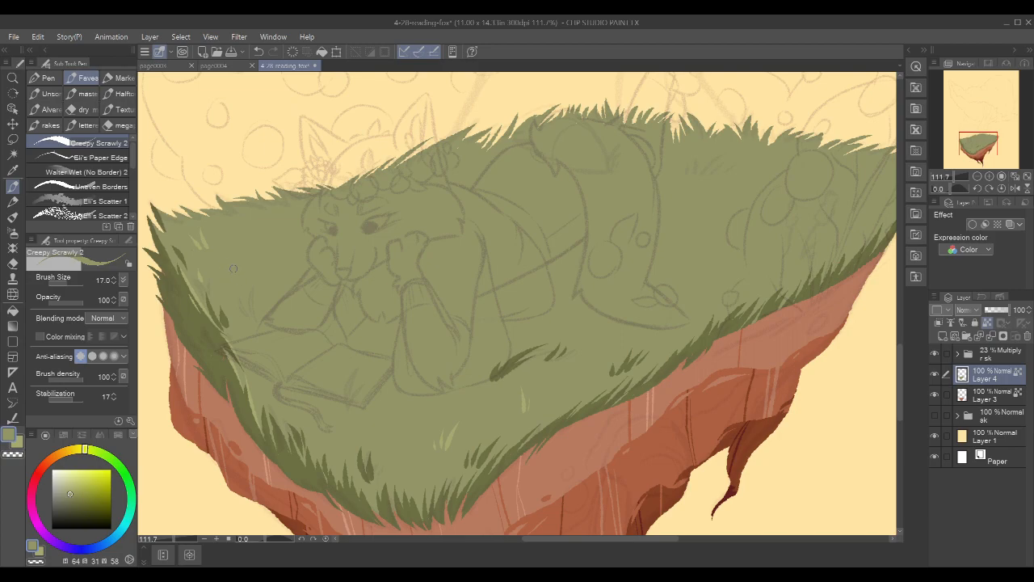
key(x)
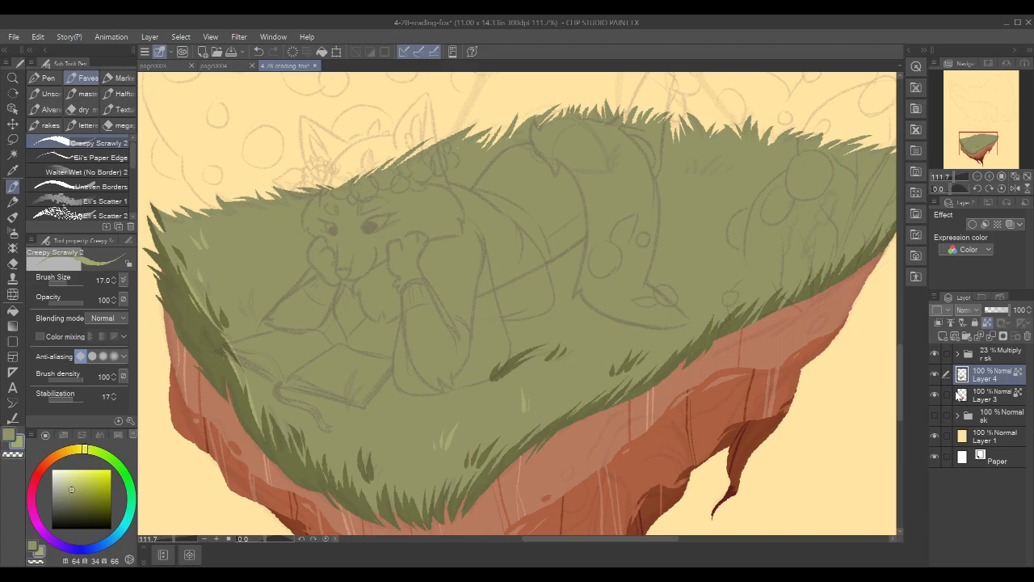
Hide the rough sketch folder and look over the grass shading on the whole island
click(935, 353)
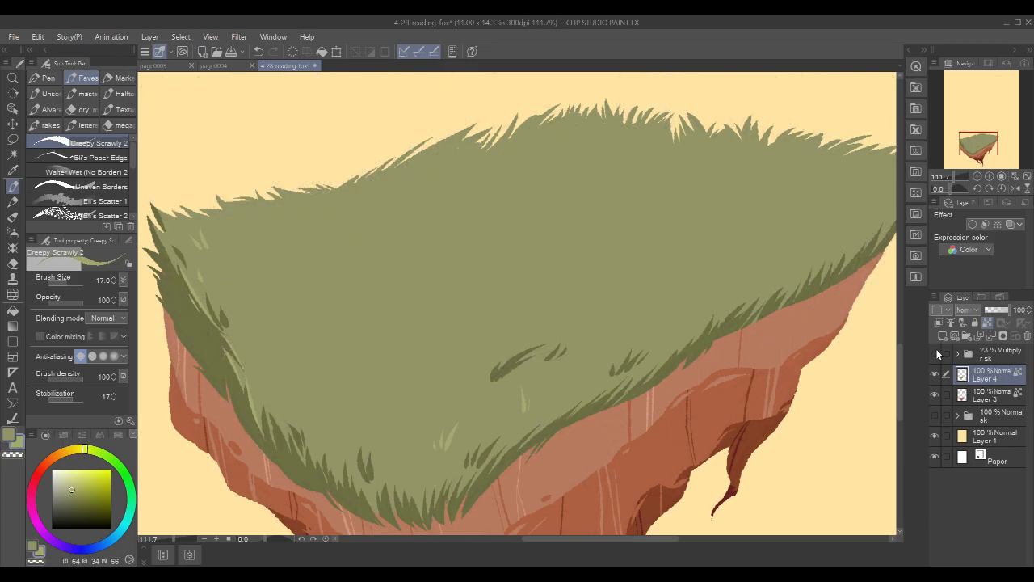
scroll(770, 353, down, 3)
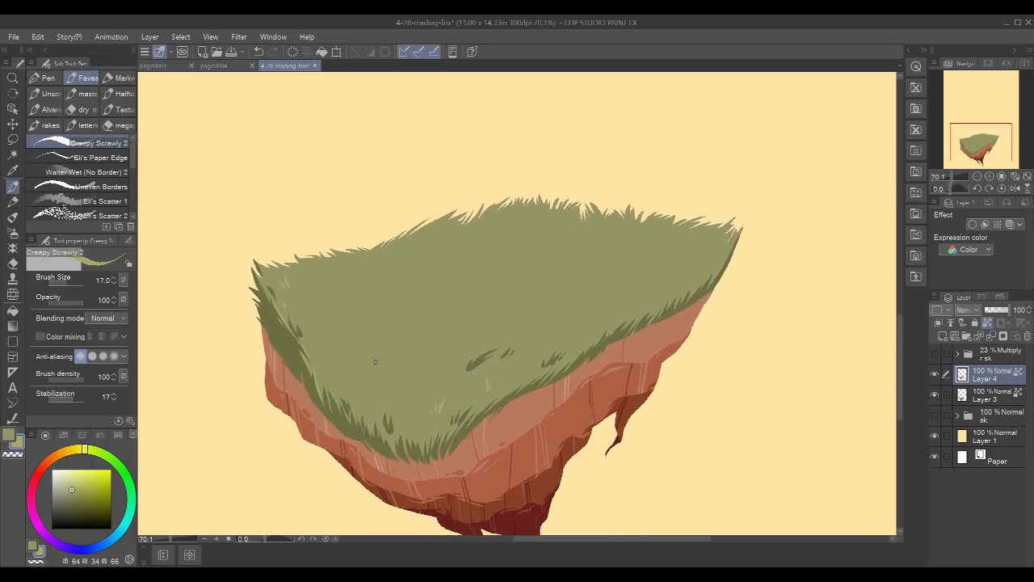
scroll(331, 367, up, 2)
drag(331, 367, 343, 366)
drag(583, 367, 525, 351)
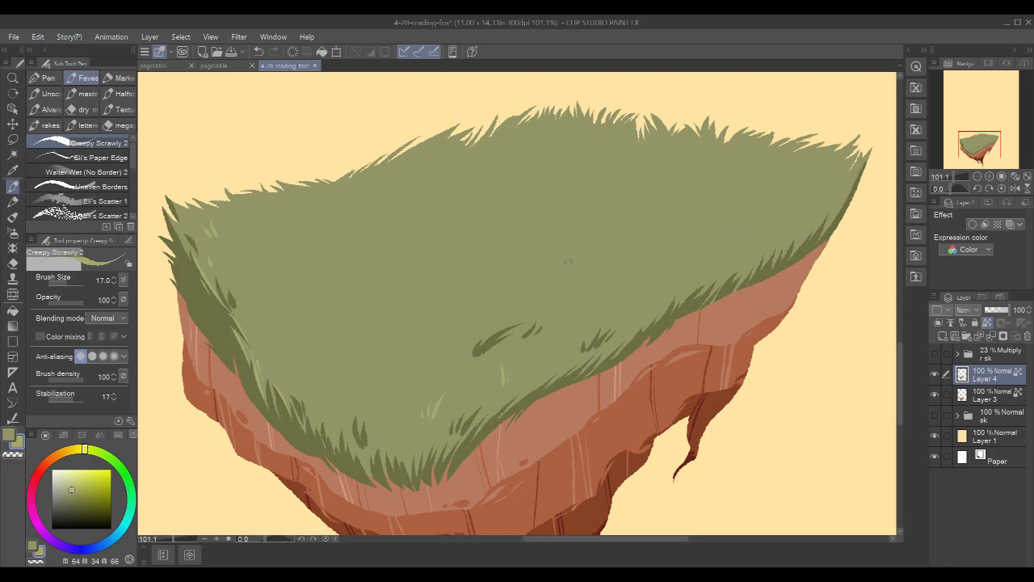
Examine the grass shading along the island's front edge and its pointed right tip
drag(713, 278, 659, 290)
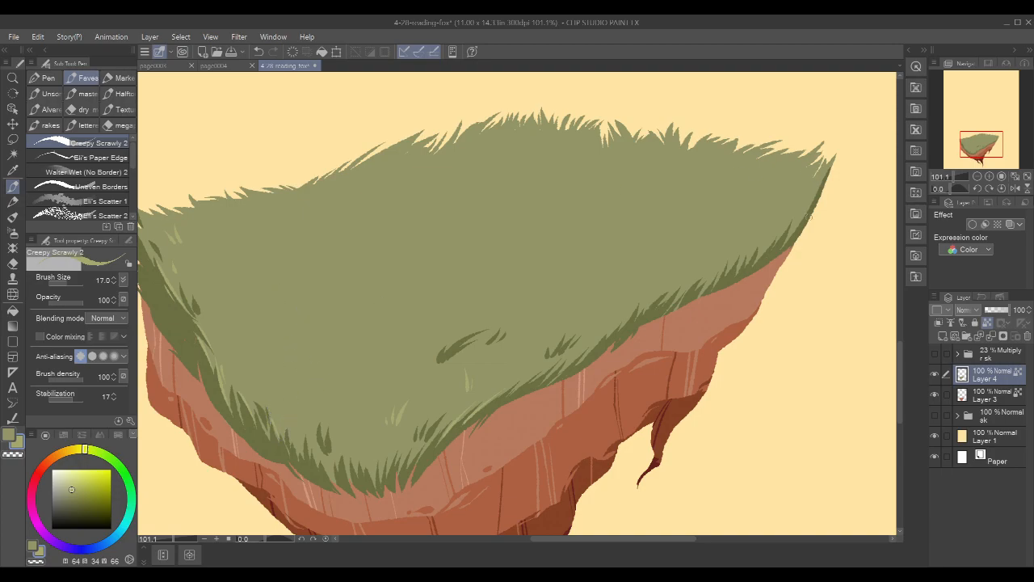
drag(767, 313, 788, 325)
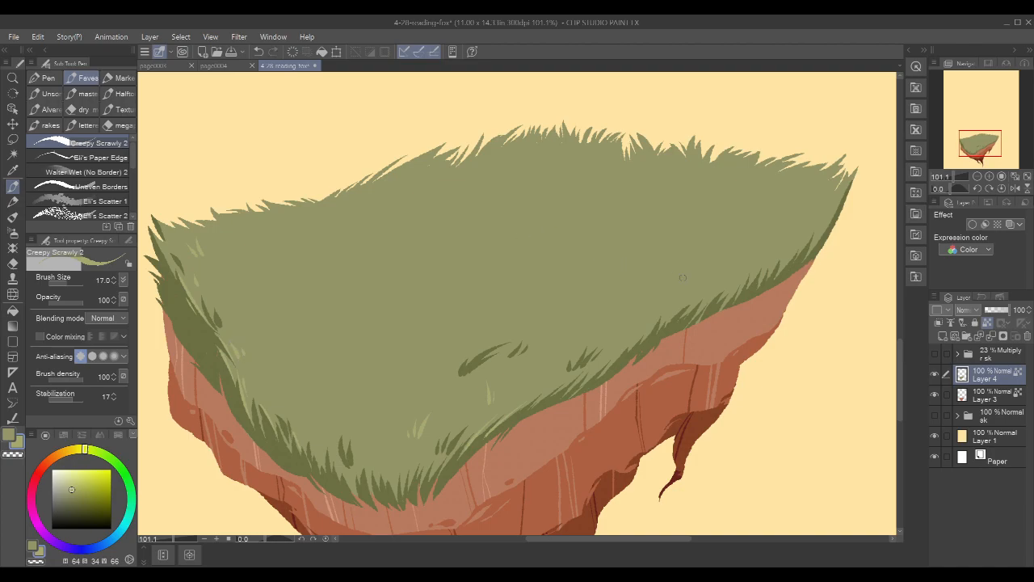
drag(811, 246, 792, 256)
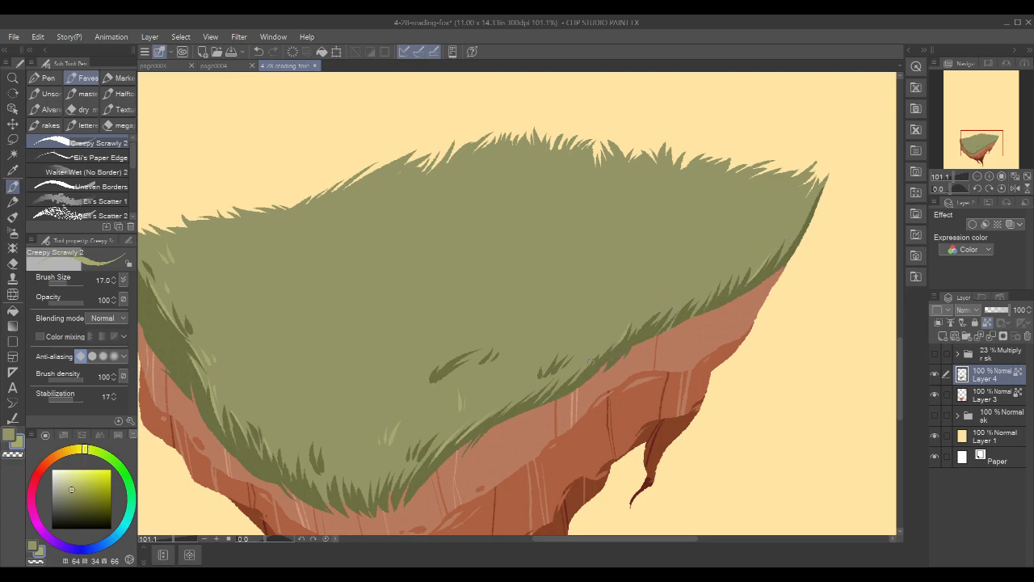
drag(740, 348, 792, 244)
drag(844, 115, 725, 261)
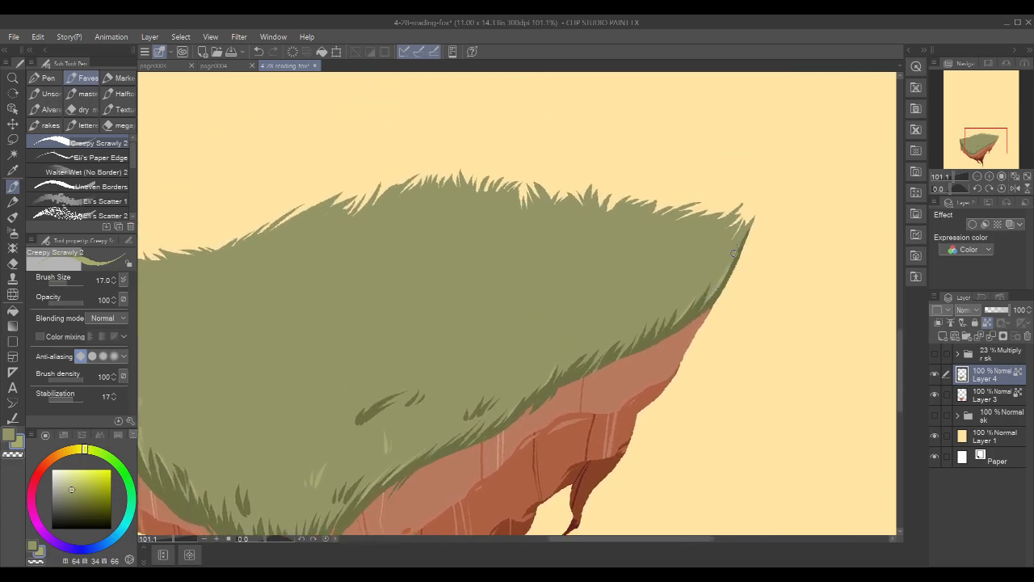
key(ctrl+z)
mouse_move(728, 255)
mouse_down()
mouse_move(719, 277)
mouse_move(728, 253)
mouse_move(804, 223)
mouse_up()
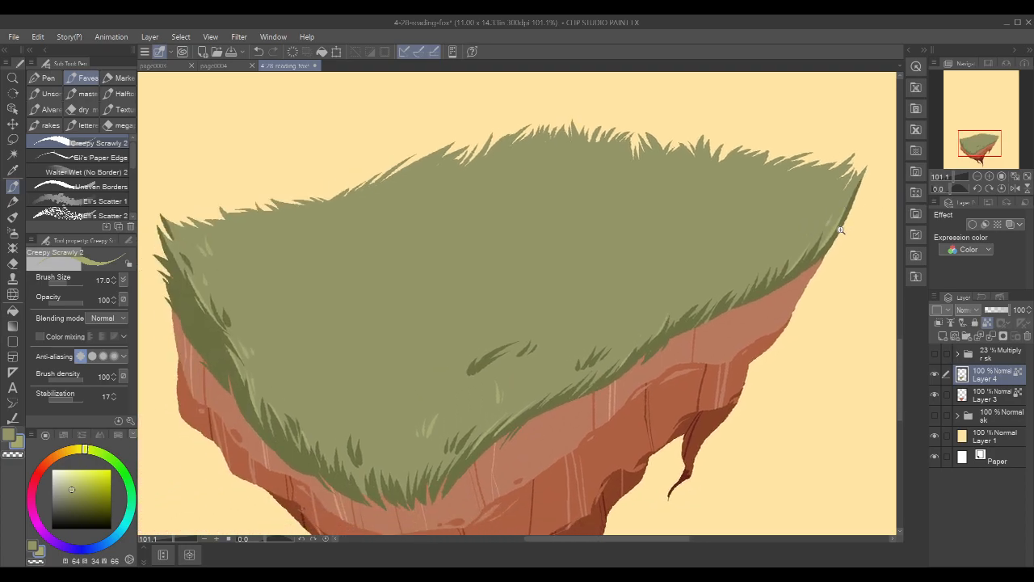
scroll(840, 230, down, 3)
drag(851, 242, 782, 274)
Show the rough sketch folder and add a new layer above the grass layer for the fox
click(936, 354)
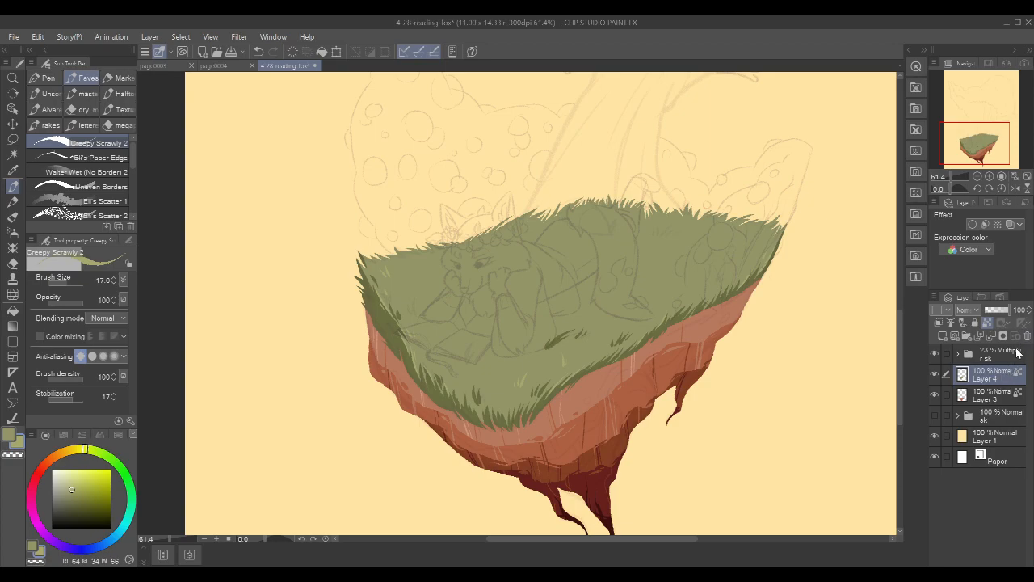
click(943, 335)
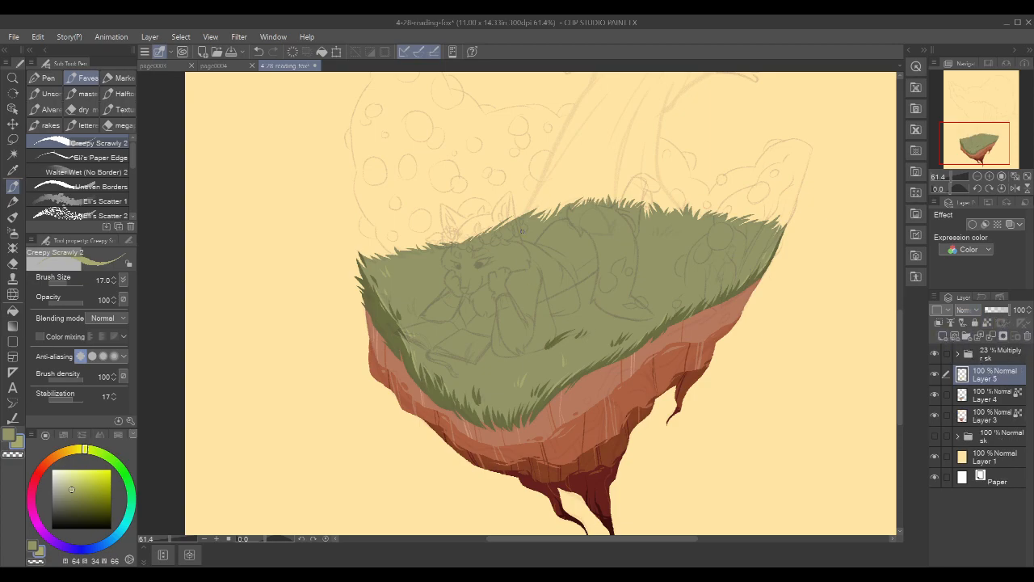
drag(710, 217, 683, 260)
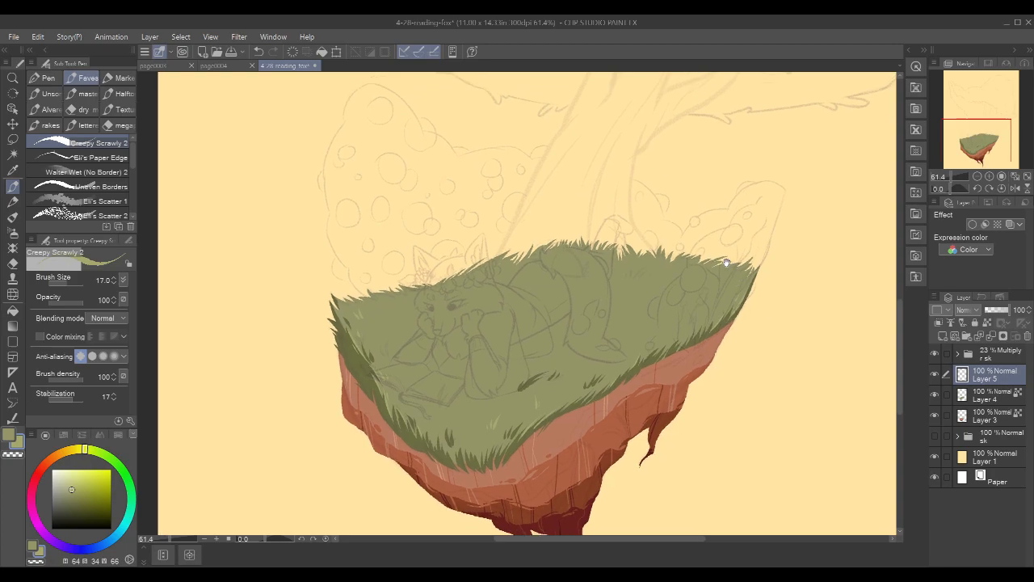
drag(499, 317, 512, 311)
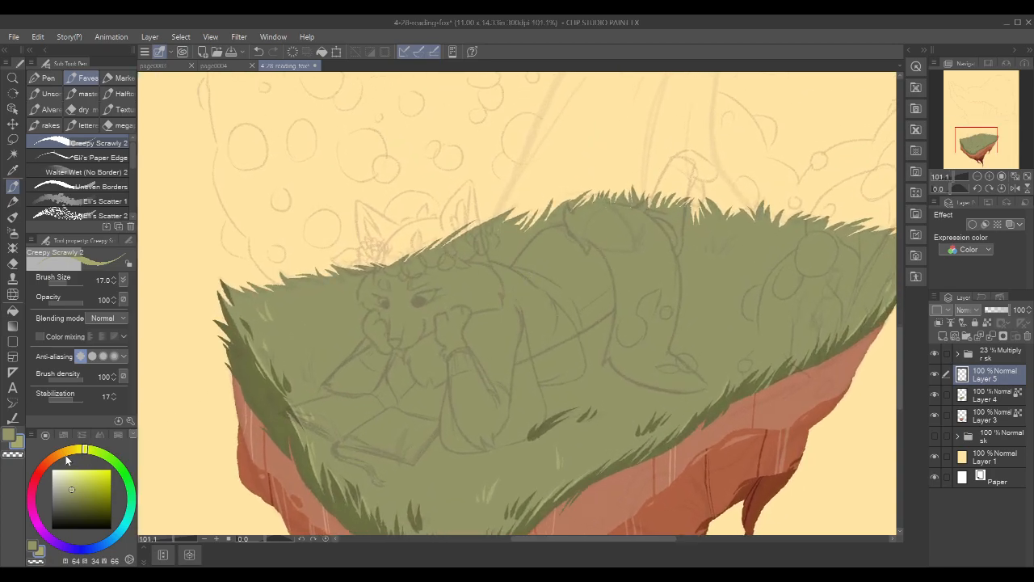
Pick a bright orange (31, 70, 97), test it with a scribble over the fox's head and undo the scribble
mouse_move(66, 457)
mouse_down()
mouse_move(53, 461)
mouse_move(92, 471)
mouse_up()
mouse_move(448, 271)
mouse_down()
mouse_move(475, 316)
mouse_move(489, 317)
mouse_up()
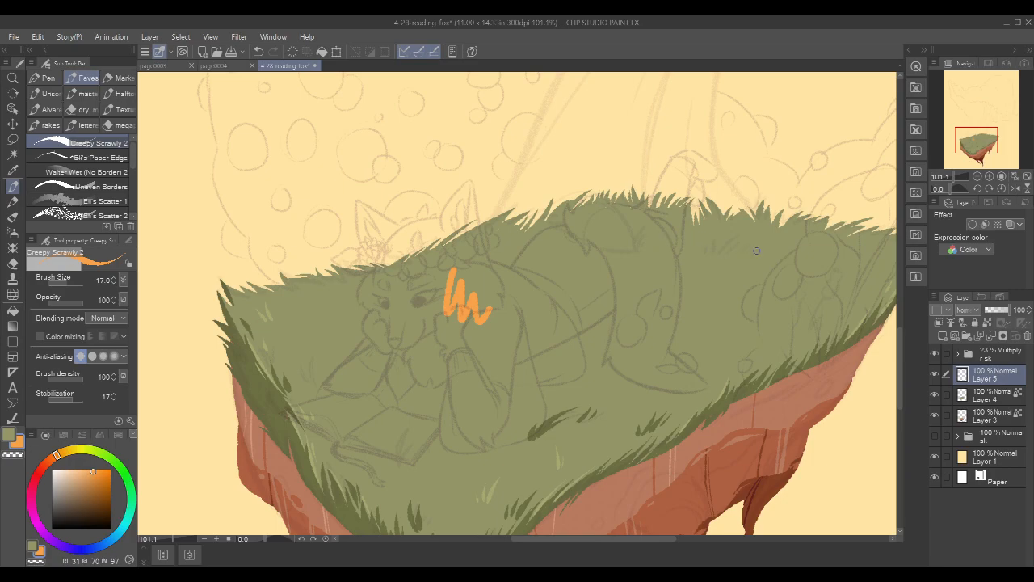
key(ctrl+z)
scroll(695, 380, down, 5)
mouse_move(577, 322)
mouse_down()
mouse_move(585, 421)
mouse_move(635, 463)
mouse_move(691, 285)
mouse_move(603, 309)
mouse_move(563, 520)
mouse_move(491, 489)
mouse_move(429, 408)
mouse_up()
key(ctrl+z)
Paint the fox's left ear in solid orange along the sketch, with ragged fur strokes at its base
drag(689, 198, 714, 312)
scroll(409, 206, up, 5)
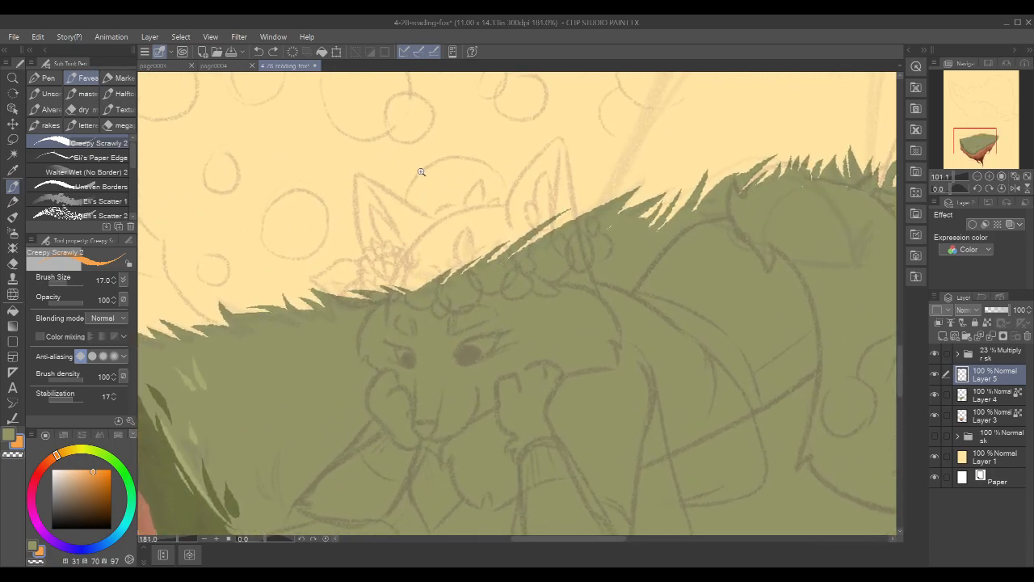
drag(357, 177, 408, 287)
key(ctrl+z)
mouse_move(356, 173)
mouse_down()
mouse_move(364, 252)
mouse_move(408, 287)
mouse_up()
drag(357, 172, 461, 235)
key(ctrl+z)
mouse_move(357, 172)
mouse_down()
mouse_move(460, 237)
mouse_move(375, 244)
mouse_move(383, 229)
mouse_move(362, 204)
mouse_move(415, 286)
mouse_up()
drag(362, 205, 414, 287)
drag(368, 185, 424, 289)
mouse_move(427, 289)
mouse_down()
mouse_move(372, 195)
mouse_move(440, 262)
mouse_up()
mouse_move(393, 201)
mouse_down()
mouse_move(451, 247)
mouse_move(457, 239)
mouse_up()
Hide Layer 3 and Layer 4 and paint the orange fur down the left side of the fox's face to the cheek
drag(562, 311, 615, 339)
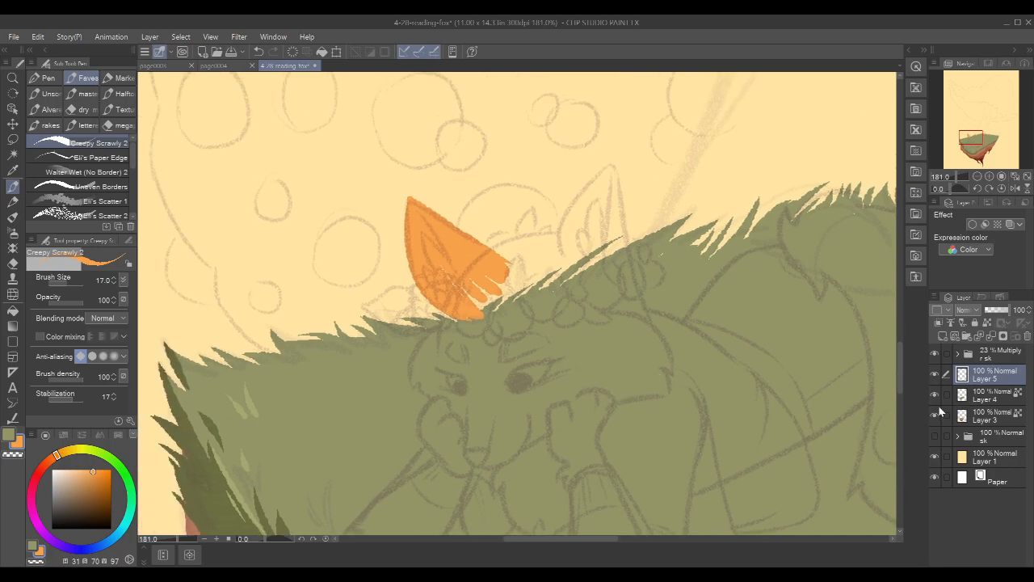
drag(936, 401, 936, 416)
drag(522, 380, 517, 329)
mouse_move(451, 219)
mouse_down()
mouse_move(475, 202)
mouse_move(445, 217)
mouse_move(437, 299)
mouse_up()
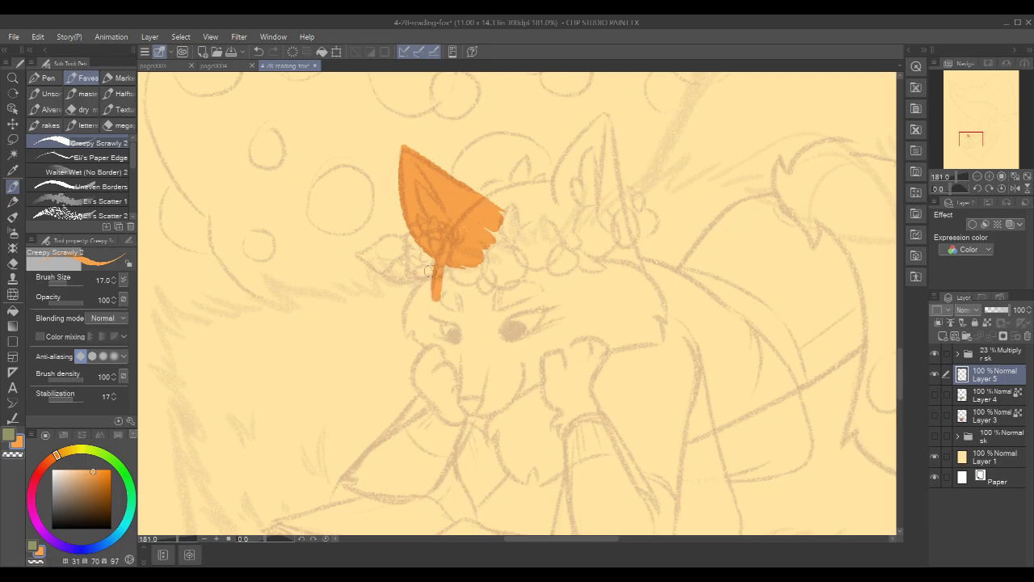
drag(406, 335, 435, 274)
key(ctrl+z)
drag(406, 333, 437, 275)
mouse_move(406, 320)
mouse_down()
mouse_move(441, 272)
mouse_move(441, 289)
mouse_move(407, 333)
mouse_move(422, 312)
mouse_move(415, 337)
mouse_move(435, 353)
mouse_move(452, 273)
mouse_move(417, 340)
mouse_move(436, 352)
mouse_move(445, 336)
mouse_up()
drag(639, 157, 634, 200)
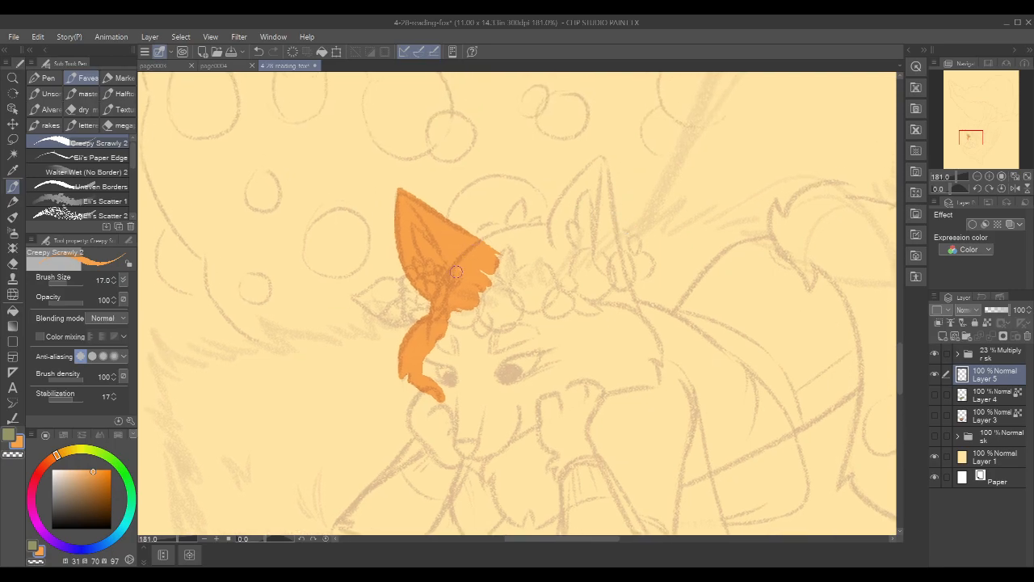
Paint the top of the fox's head between the ears and outline the right ear in orange
drag(494, 244, 550, 229)
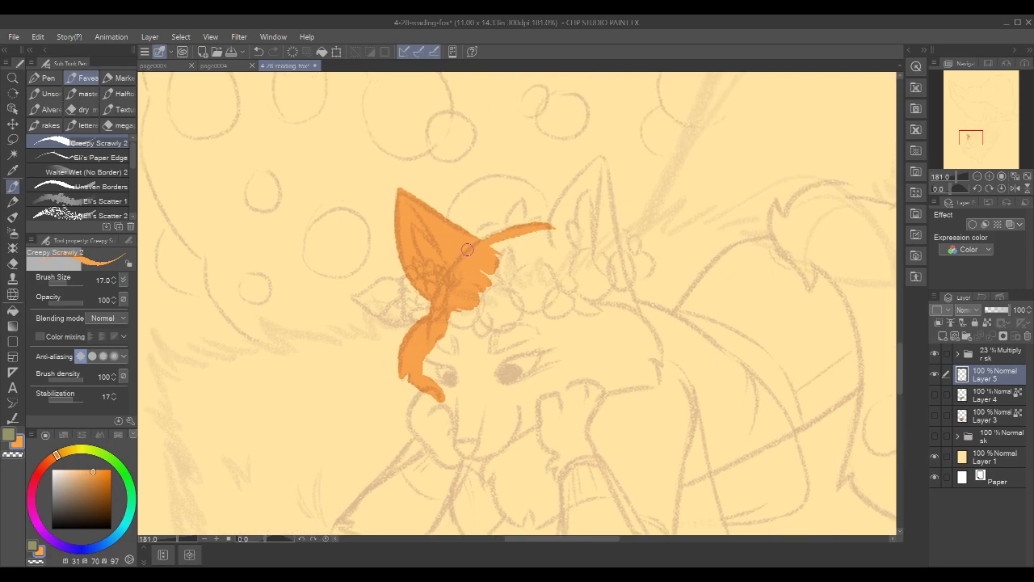
drag(480, 236, 553, 228)
drag(643, 202, 598, 241)
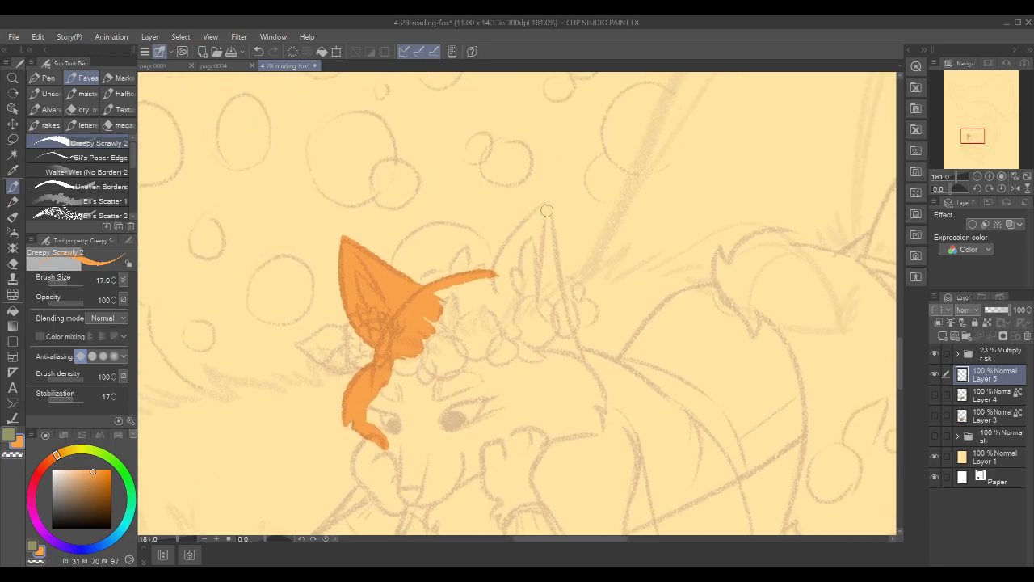
drag(546, 203, 495, 297)
key(ctrl+z)
drag(496, 293, 519, 228)
drag(494, 264, 545, 202)
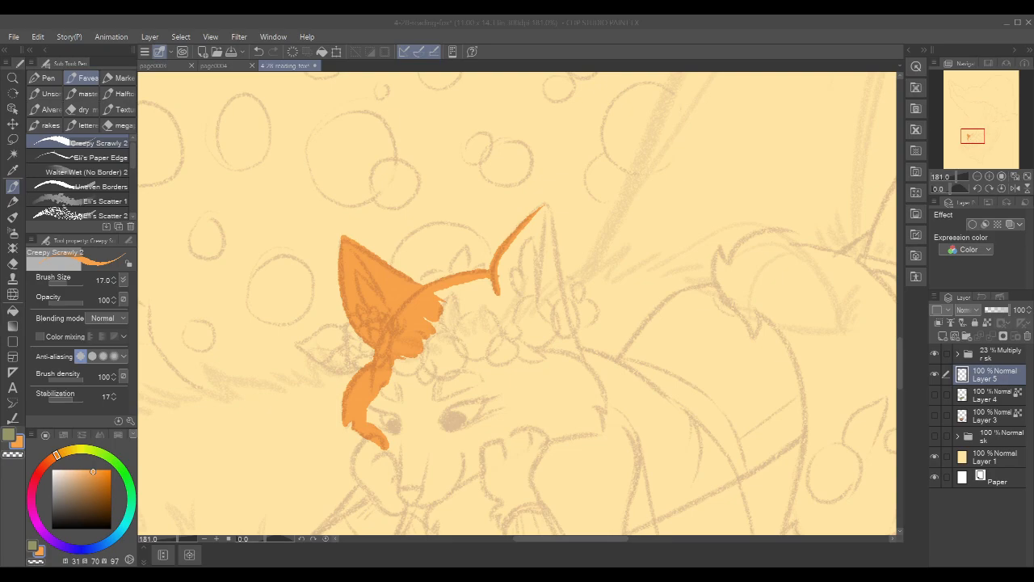
click(522, 25)
drag(496, 284, 541, 214)
drag(510, 252, 545, 206)
key(ctrl+z)
mouse_move(505, 248)
mouse_down()
mouse_move(546, 206)
mouse_move(537, 217)
mouse_move(545, 207)
mouse_move(558, 279)
mouse_up()
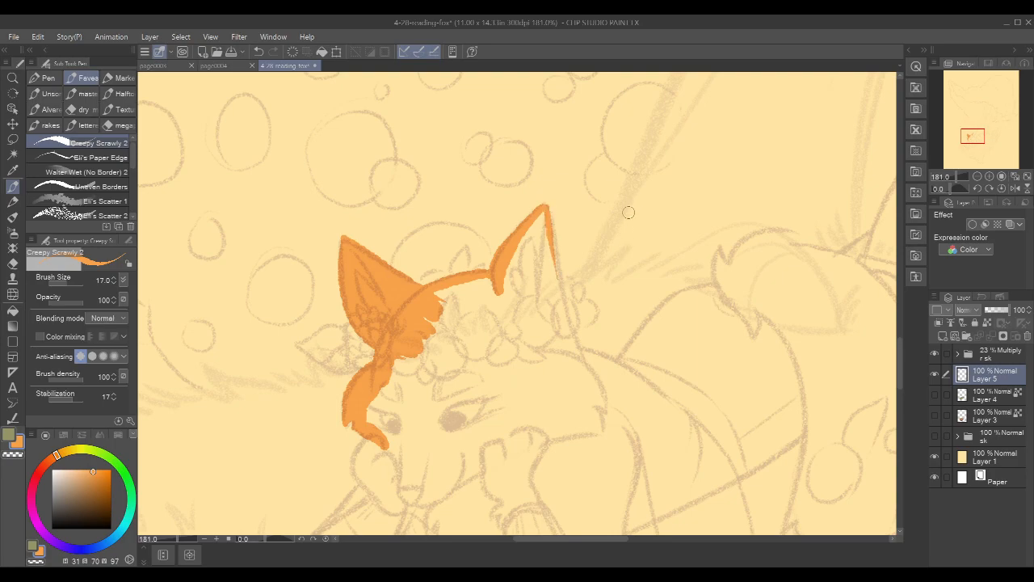
Paint a large orange zigzag test stroke in the empty area to the left of the fox's head
drag(653, 197, 670, 211)
mouse_move(383, 262)
mouse_down()
mouse_move(430, 241)
mouse_move(533, 157)
mouse_up()
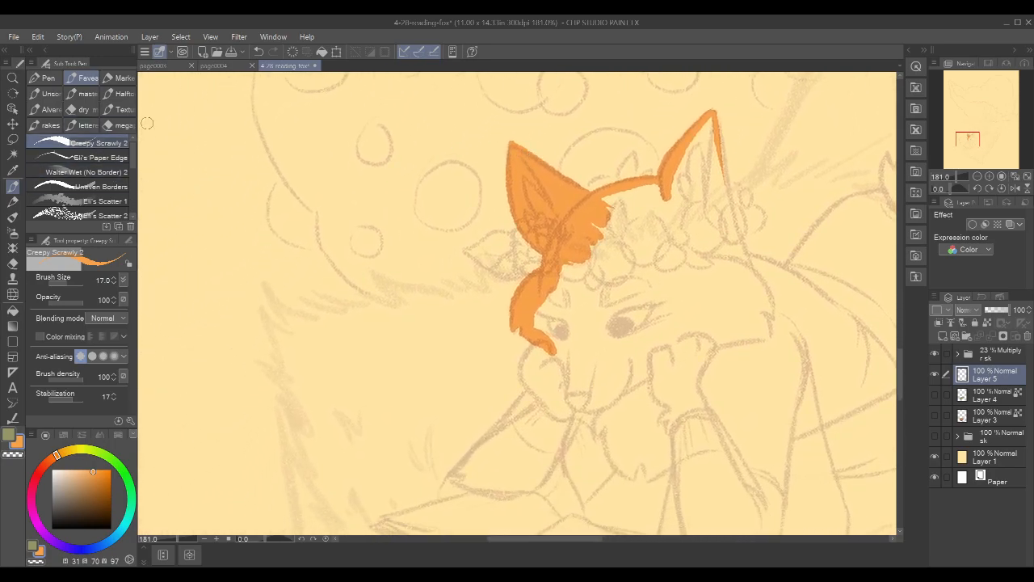
drag(434, 191, 529, 210)
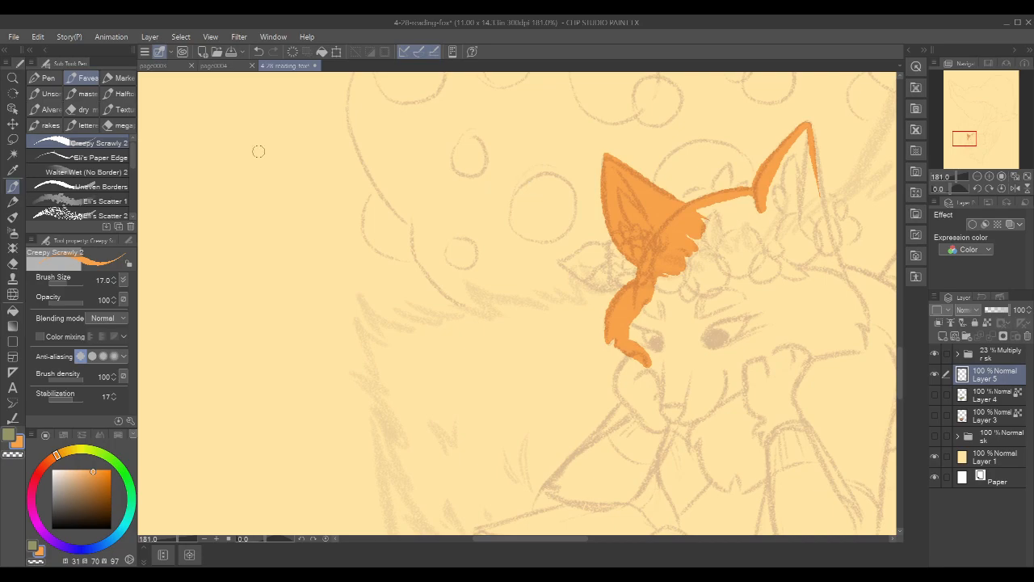
mouse_move(208, 156)
mouse_down()
mouse_move(244, 319)
mouse_move(344, 241)
mouse_up()
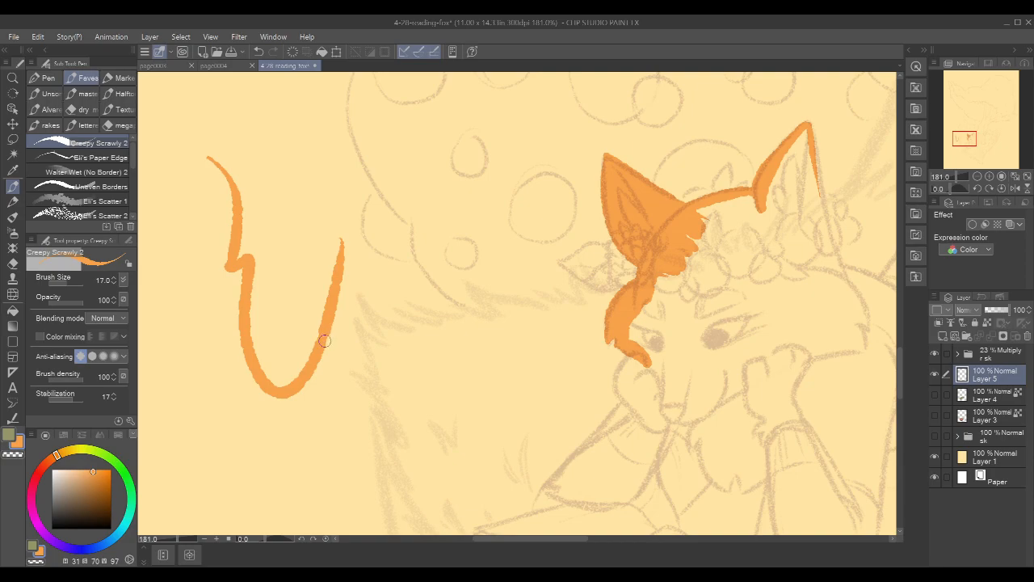
key(ctrl+z)
mouse_move(215, 129)
mouse_down()
mouse_move(194, 315)
mouse_move(335, 353)
mouse_move(444, 210)
mouse_up()
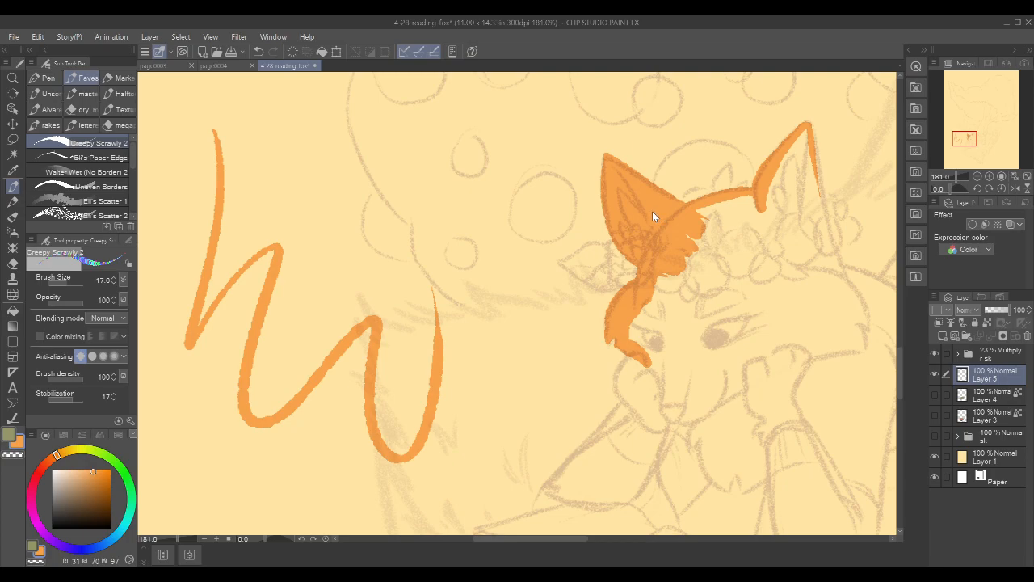
Try the brush with rainbow and subtle random colour variation beside the zigzag, and undo the test strokes
mouse_move(340, 142)
mouse_down()
mouse_move(322, 219)
mouse_move(361, 251)
mouse_move(433, 194)
mouse_move(364, 105)
mouse_move(292, 148)
mouse_up()
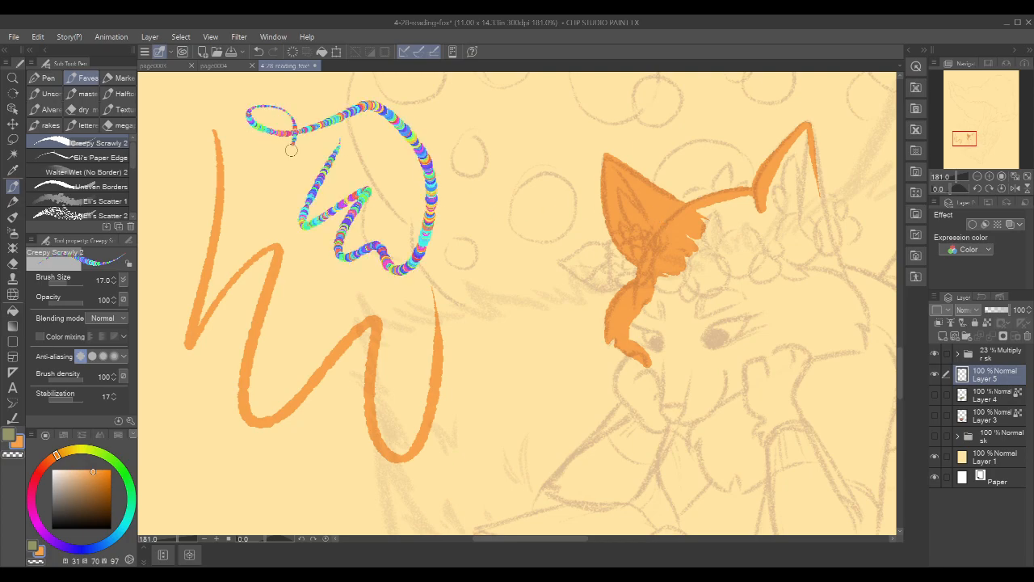
key(ctrl+z)
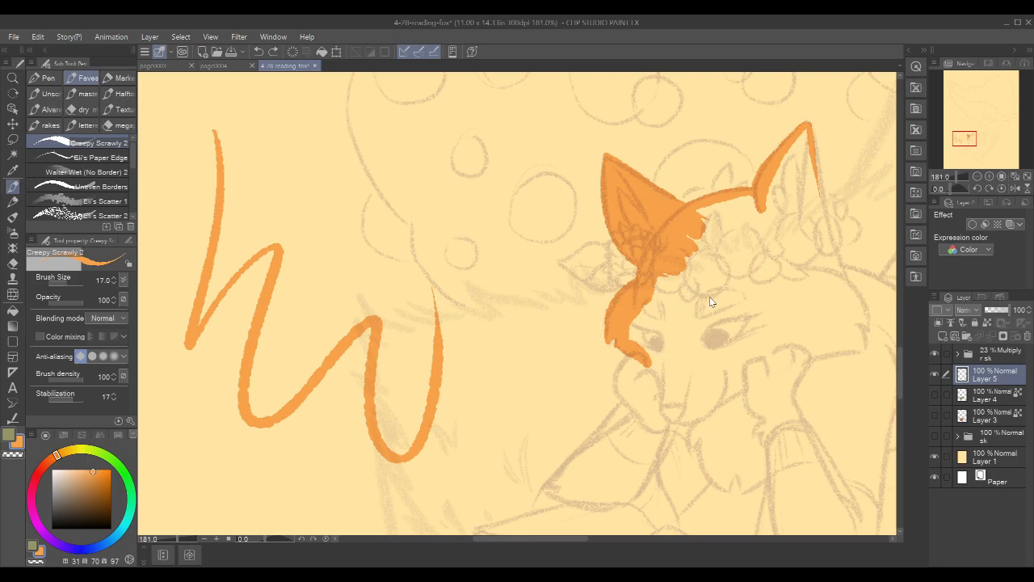
mouse_move(299, 121)
mouse_down()
mouse_move(341, 253)
mouse_move(369, 129)
mouse_up()
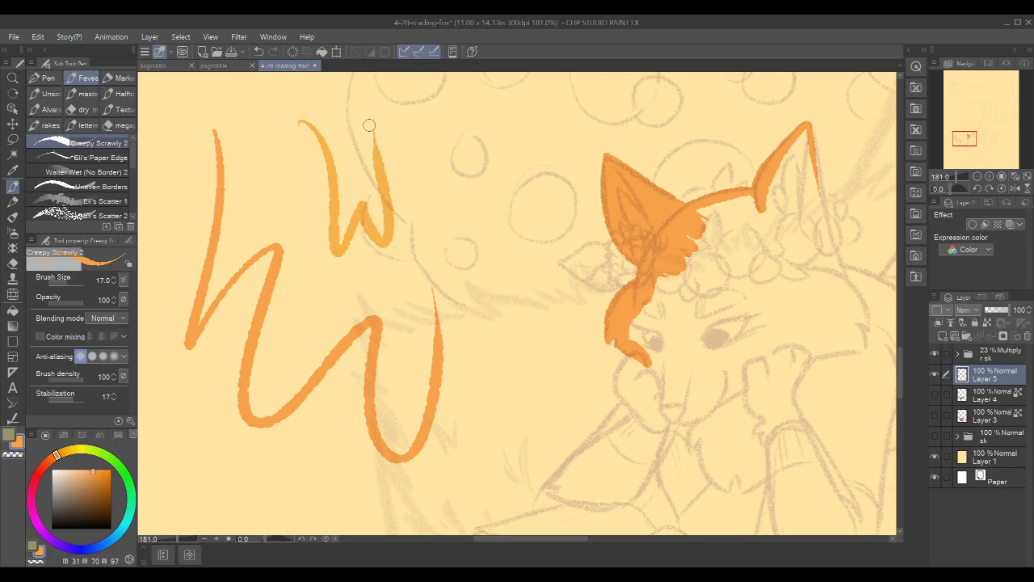
drag(291, 148, 337, 236)
mouse_move(330, 142)
mouse_down()
mouse_move(356, 255)
mouse_move(381, 275)
mouse_up()
drag(373, 186, 400, 279)
drag(396, 170, 408, 271)
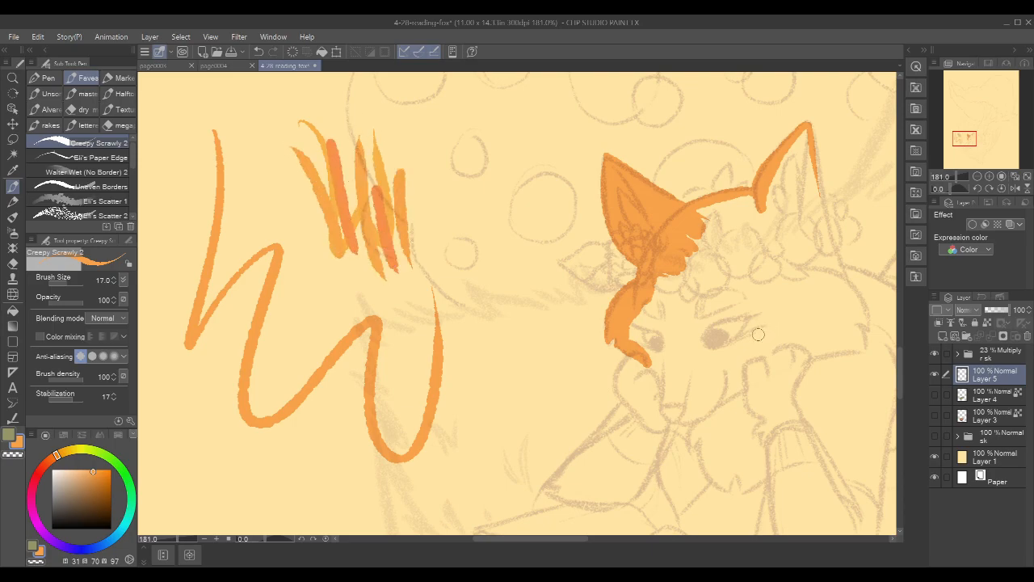
key(ctrl+z)
key(ctrl+z)
key(ctrl+z)
key(ctrl+z)
key(ctrl+z)
key(ctrl+z)
key(ctrl+z)
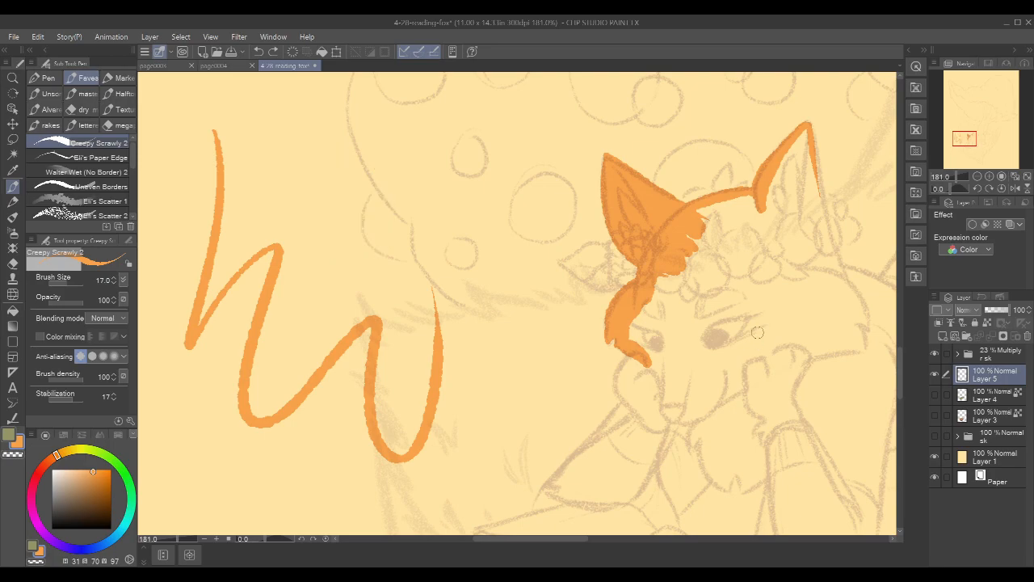
Redo the undone test strokes beside the zigzag and undo them again
key(ctrl+y)
key(ctrl+y)
key(ctrl+y)
key(ctrl+y)
key(ctrl+y)
key(ctrl+y)
key(ctrl+y)
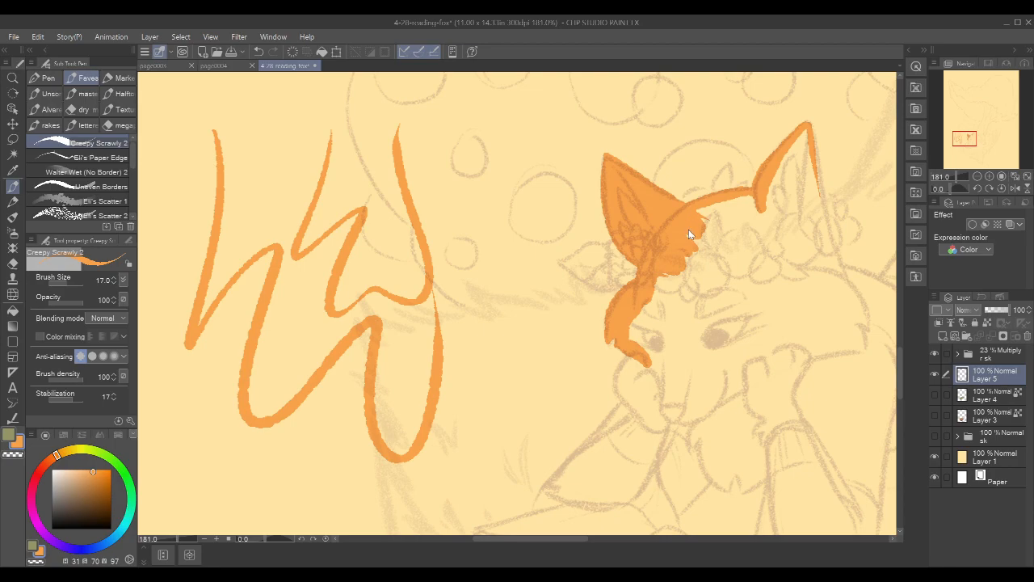
key(ctrl+z)
key(ctrl+z)
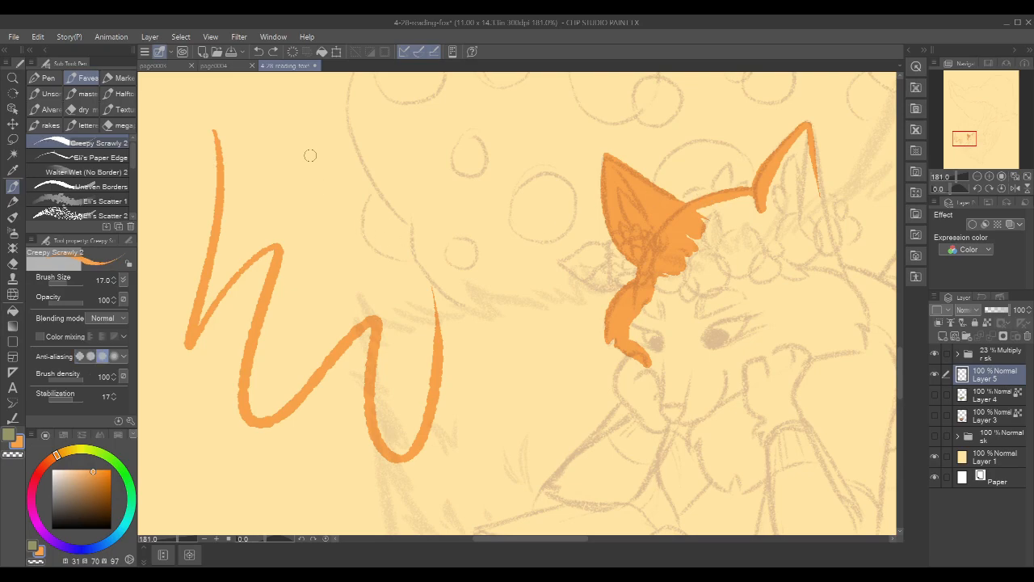
Try orange squiggles beside the zigzag with a stronger anti-aliasing setting, and undo them
mouse_move(322, 139)
mouse_down()
mouse_move(303, 276)
mouse_move(408, 207)
mouse_move(368, 108)
mouse_move(403, 205)
mouse_move(404, 352)
mouse_up()
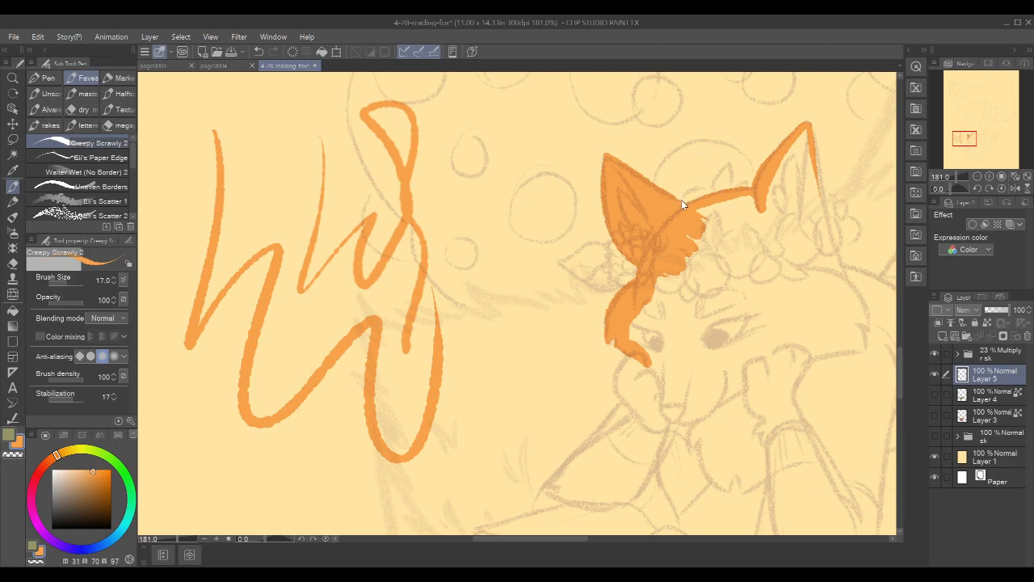
key(ctrl+z)
mouse_move(340, 117)
mouse_down()
mouse_move(362, 210)
mouse_move(396, 206)
mouse_up()
key(ctrl+z)
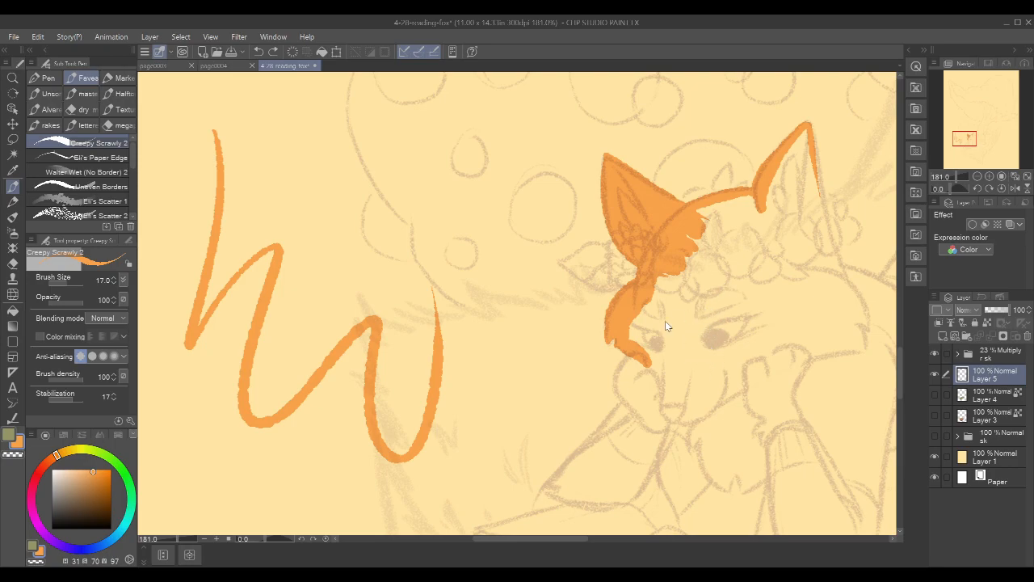
Try more squiggles beside the zigzag, including with the brush density at 50, and undo each one
mouse_move(319, 181)
mouse_down()
mouse_move(311, 265)
mouse_move(364, 279)
mouse_move(398, 202)
mouse_up()
key(ctrl+z)
mouse_move(296, 137)
mouse_down()
mouse_move(362, 226)
mouse_move(412, 259)
mouse_move(355, 122)
mouse_move(401, 188)
mouse_move(420, 287)
mouse_up()
key(ctrl+z)
mouse_move(306, 126)
mouse_down()
mouse_move(371, 254)
mouse_move(439, 122)
mouse_up()
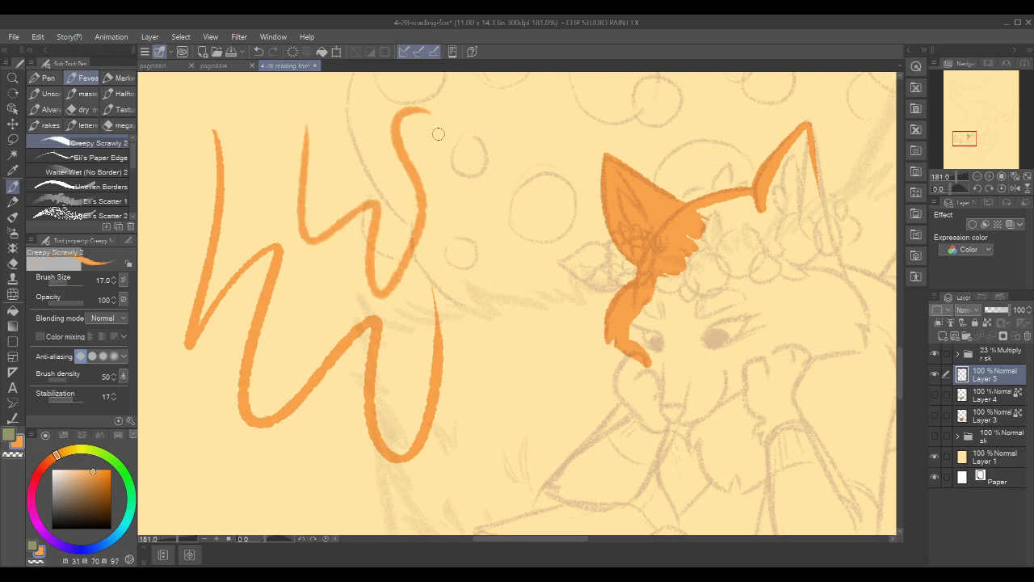
key(ctrl+z)
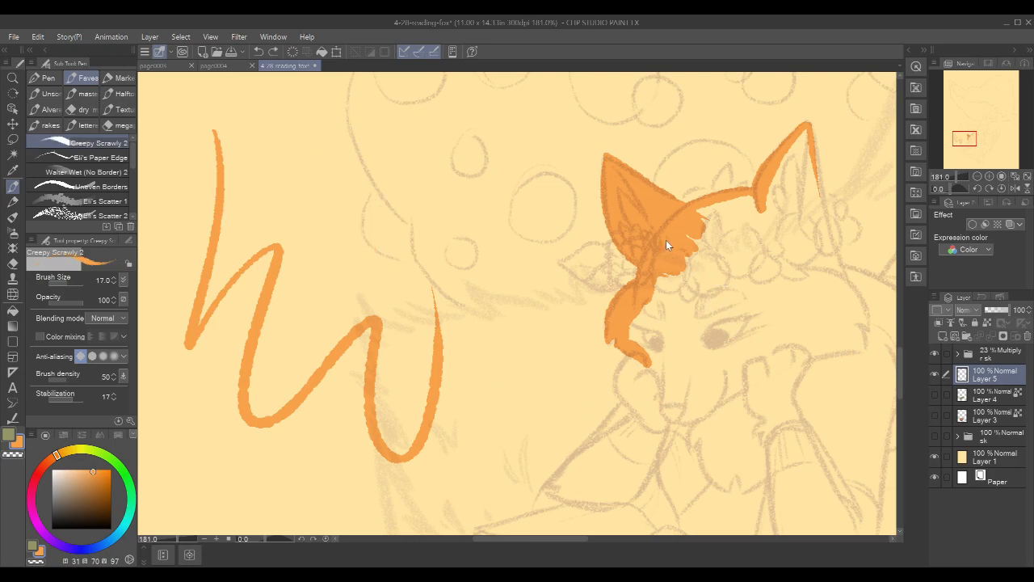
mouse_move(346, 106)
mouse_down()
mouse_move(378, 279)
mouse_move(347, 113)
mouse_move(356, 421)
mouse_move(309, 523)
mouse_up()
key(ctrl+z)
mouse_move(295, 145)
mouse_down()
mouse_move(319, 206)
mouse_move(396, 162)
mouse_move(408, 340)
mouse_up()
key(ctrl+z)
Switch from the pen past the airbrush to the Kyle's Letterers - Border 4 decoration brush
scroll(131, 184, down, 5)
key(b)
key(b)
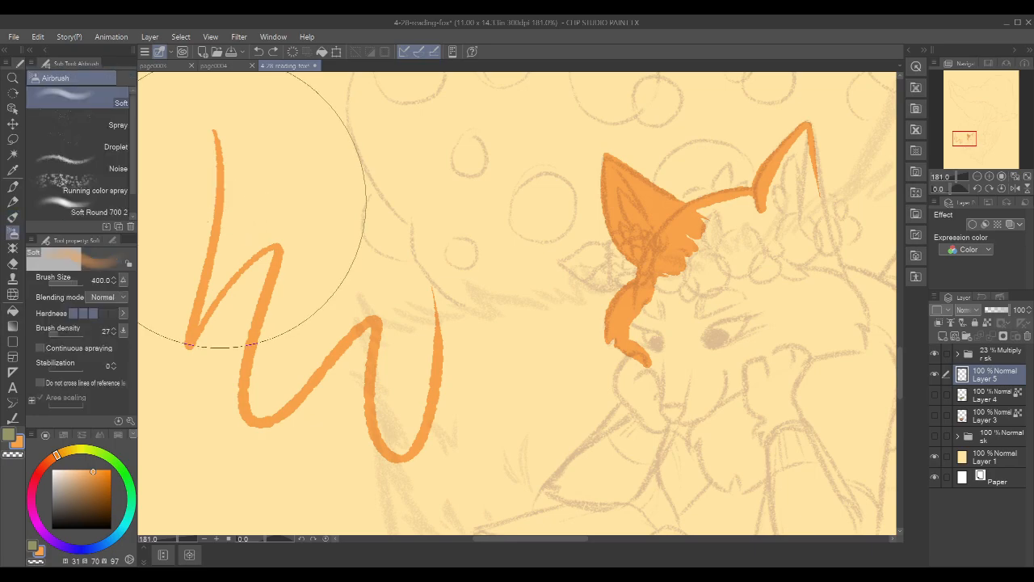
key(b)
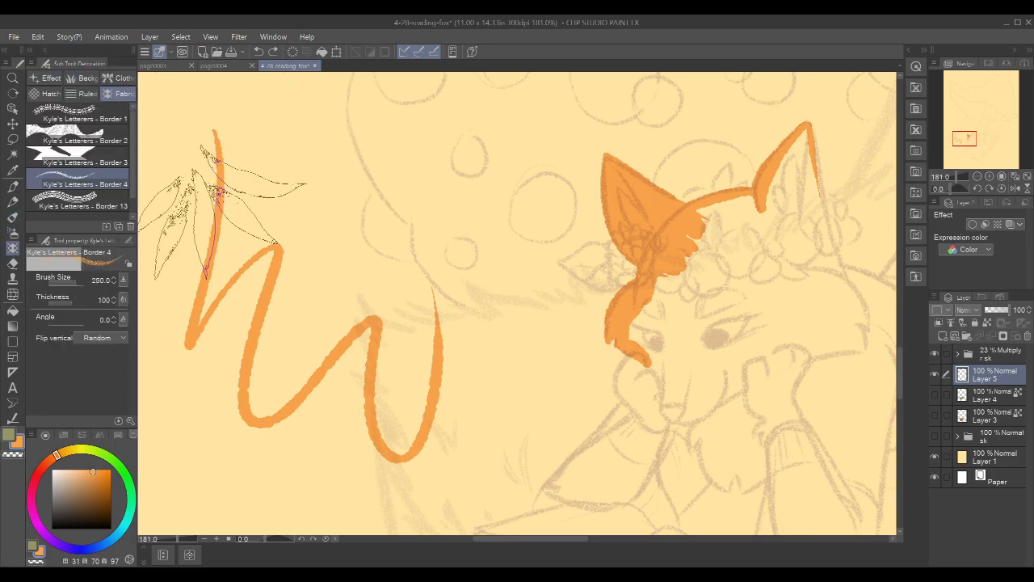
Look through the background and fabric groups of the decoration brushes
click(86, 78)
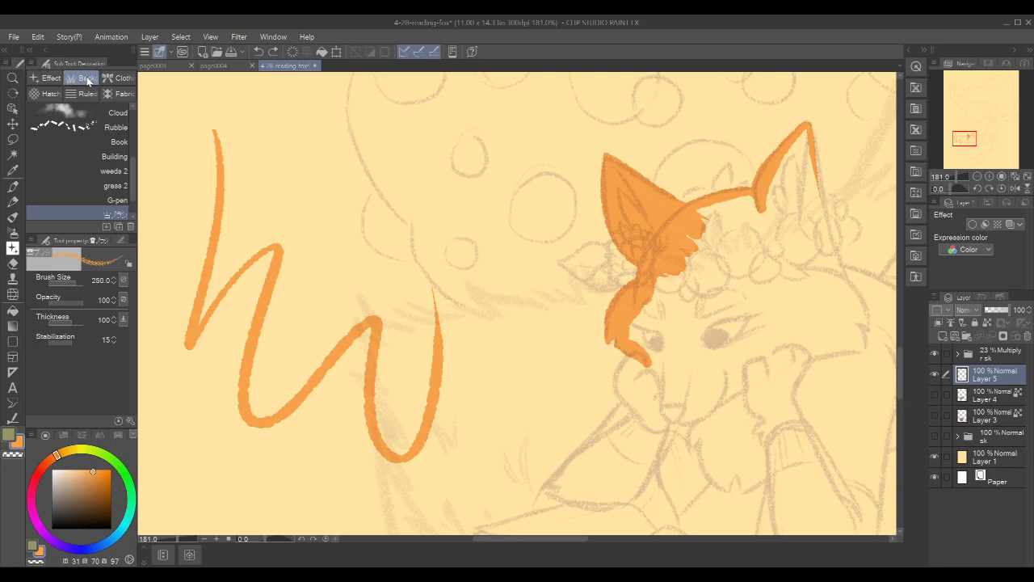
mouse_move(130, 175)
mouse_down()
mouse_move(131, 192)
mouse_move(139, 101)
mouse_move(130, 189)
mouse_up()
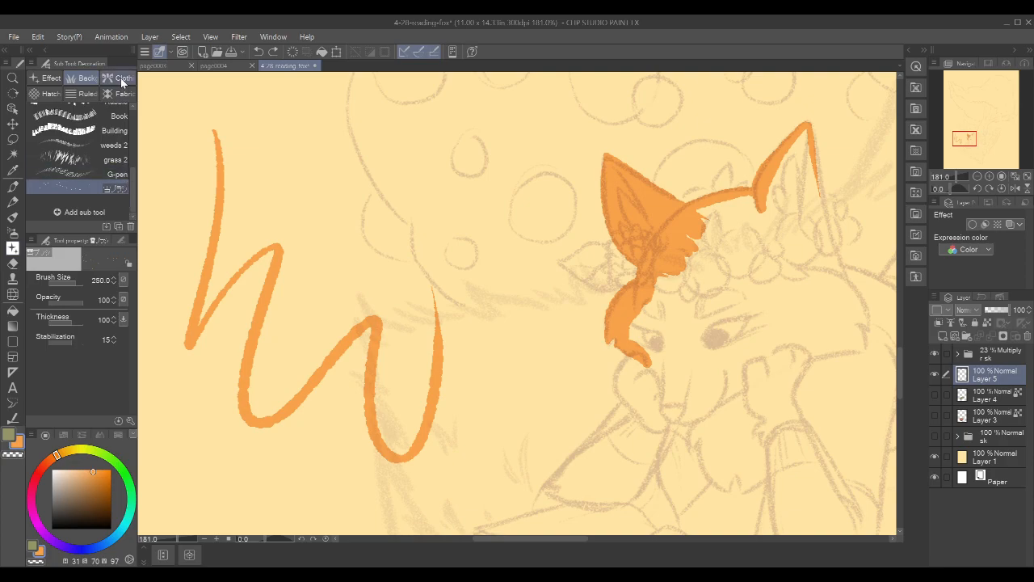
click(120, 77)
click(124, 94)
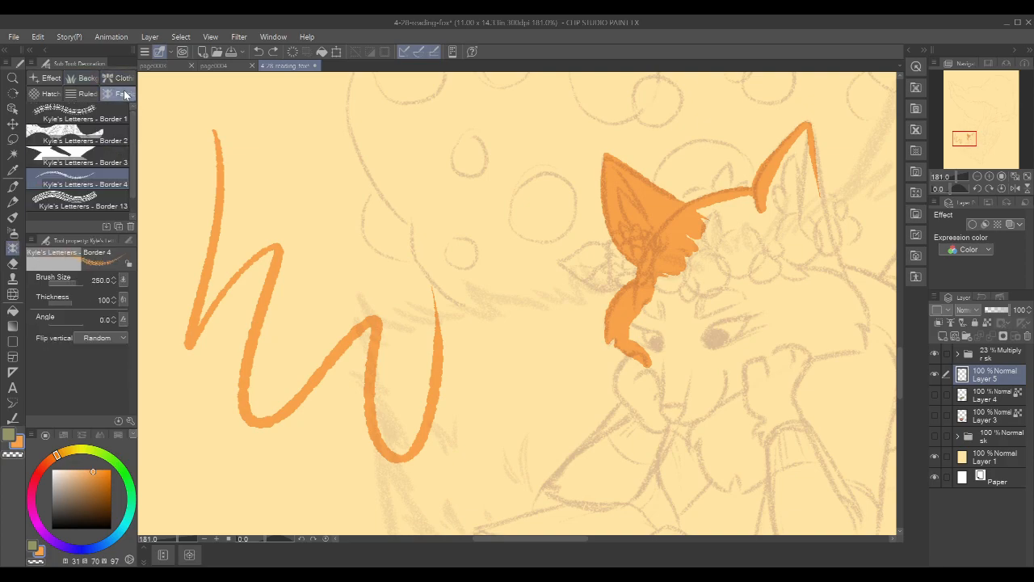
click(93, 74)
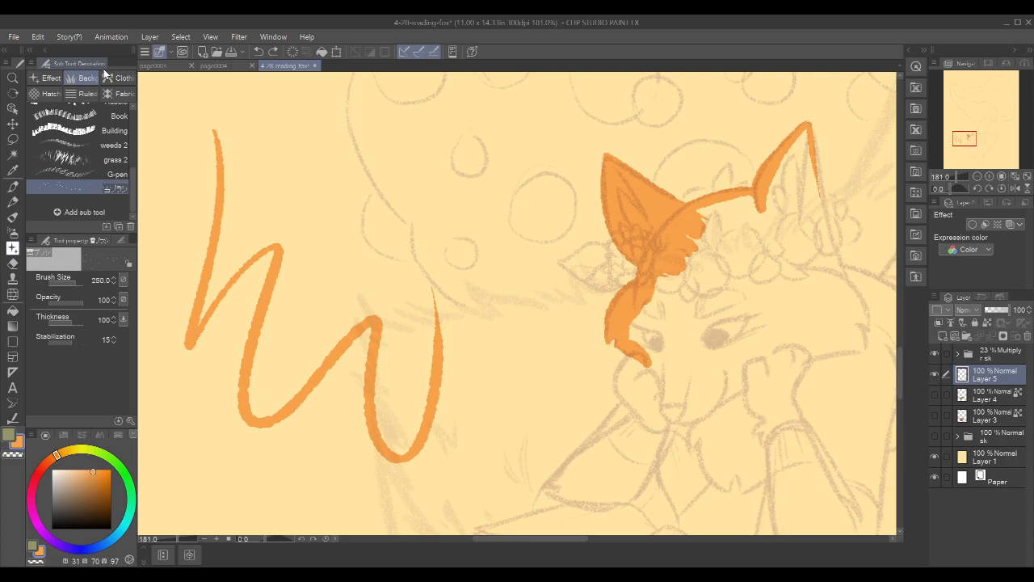
Look through the pen brush groups, including the favourites, markers and basic pens
key(p)
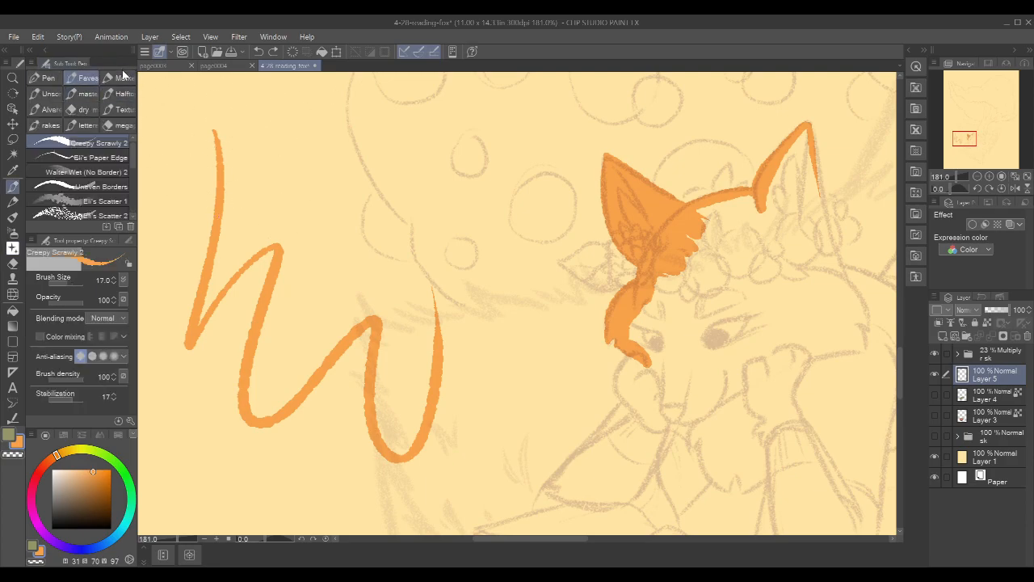
scroll(132, 166, down, 6)
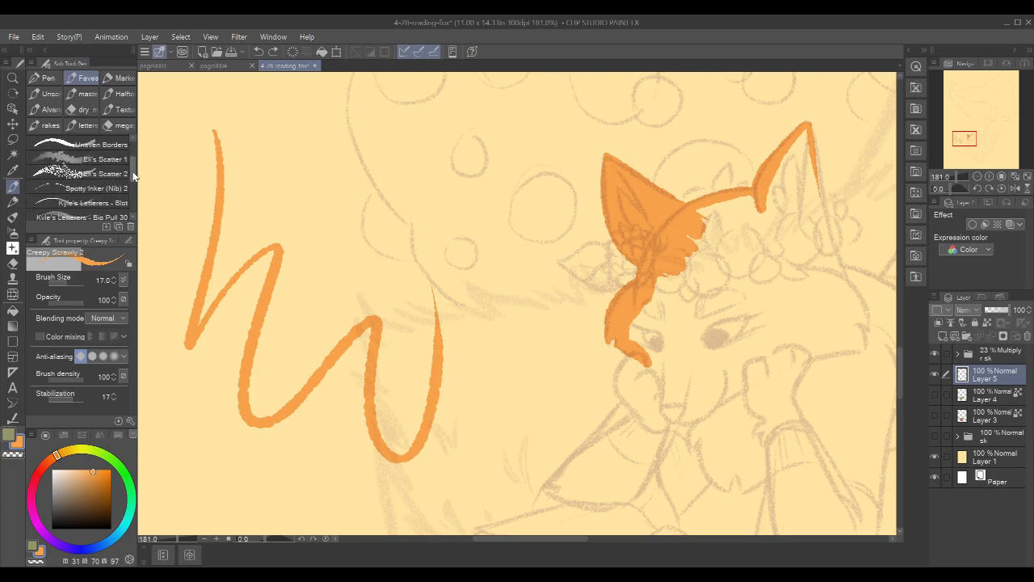
scroll(134, 198, up, 6)
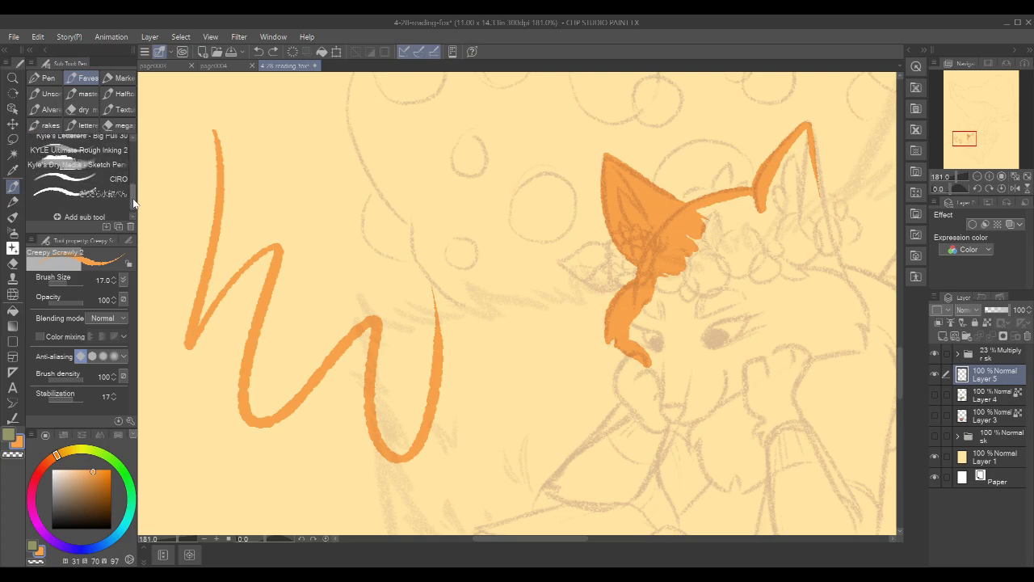
click(124, 78)
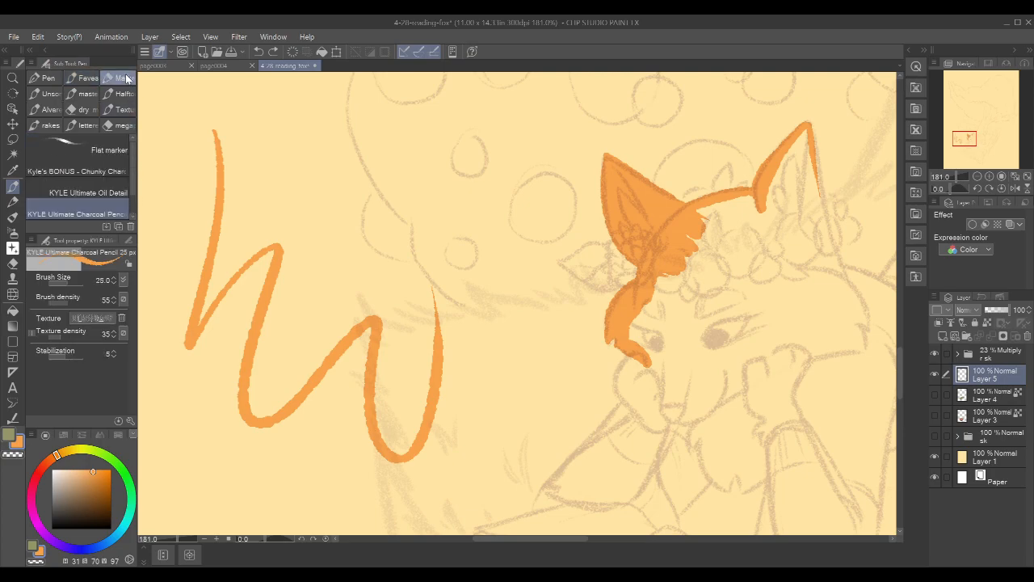
drag(132, 172, 133, 150)
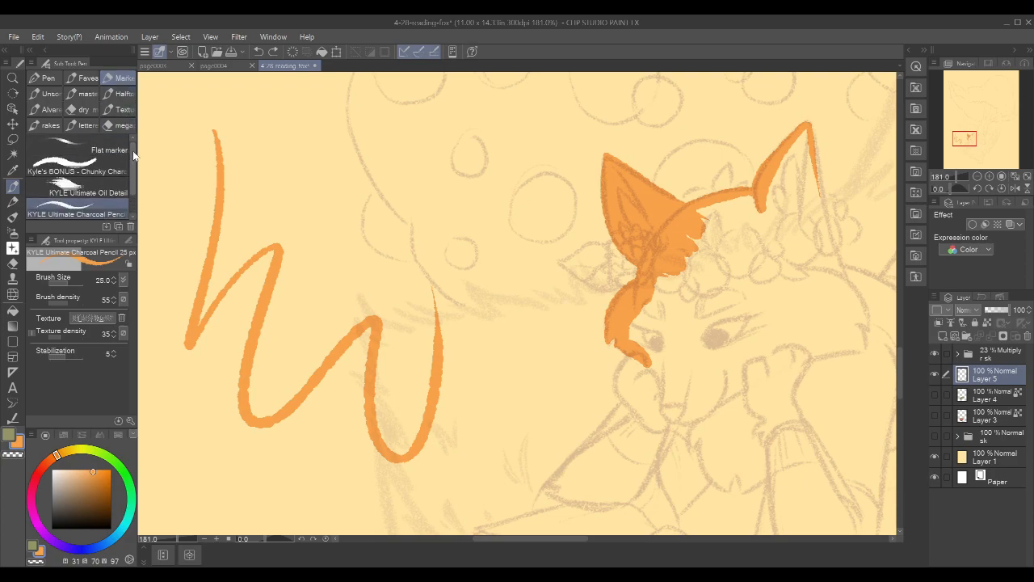
click(54, 93)
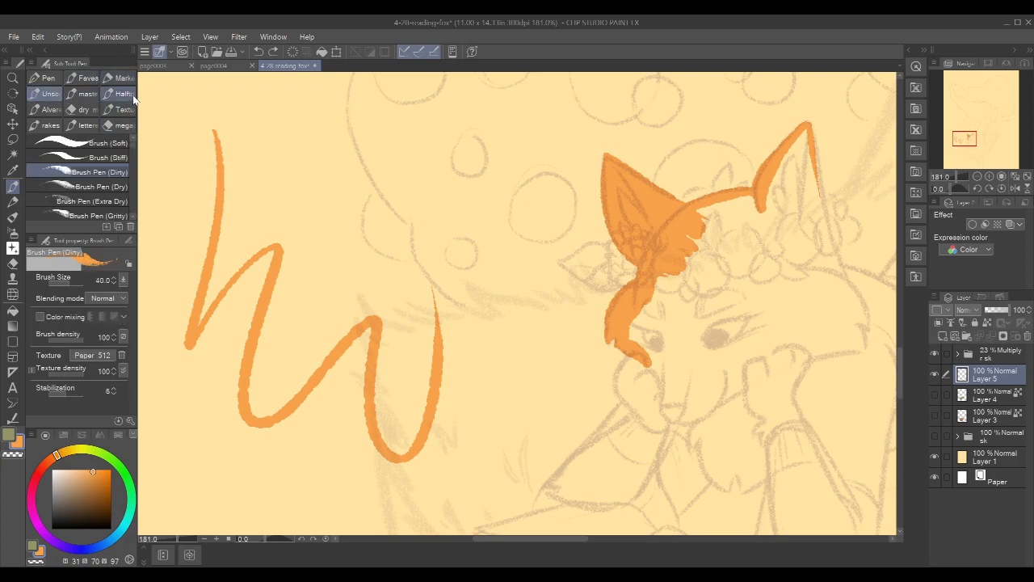
click(121, 95)
click(44, 77)
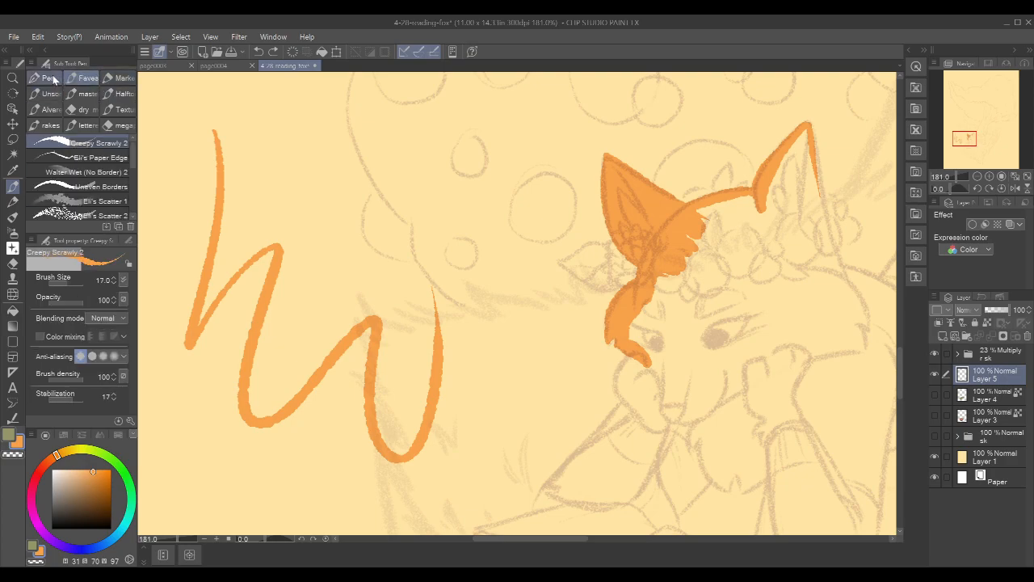
drag(132, 164, 136, 201)
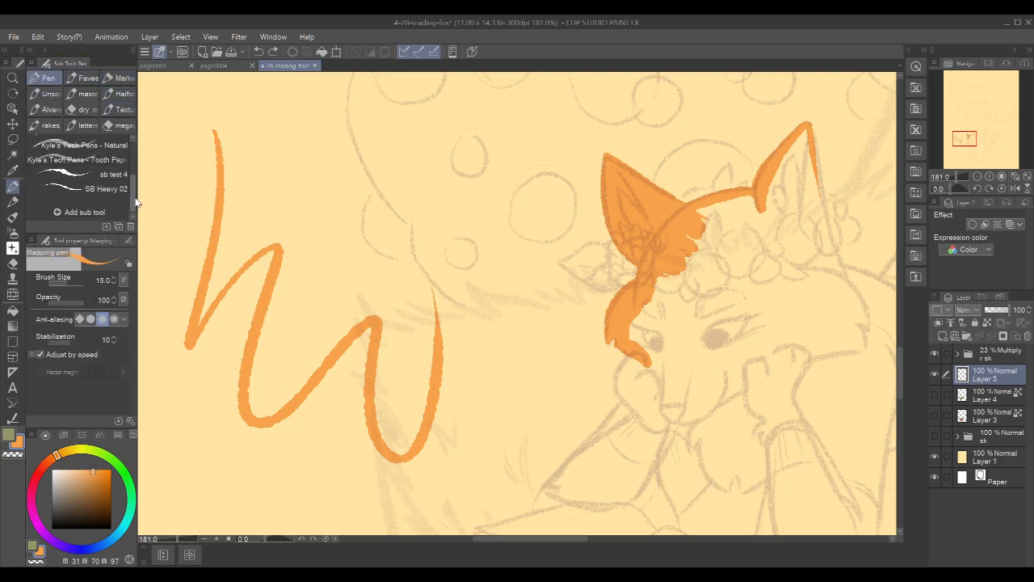
click(85, 78)
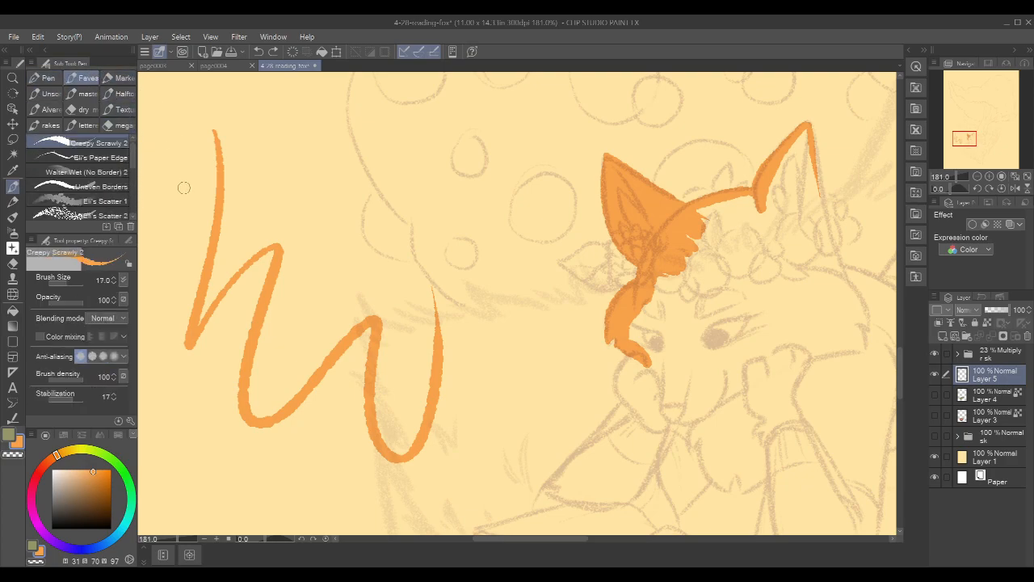
Compare the painting brush groups with the favourite pens by switching between the two tools
key(b)
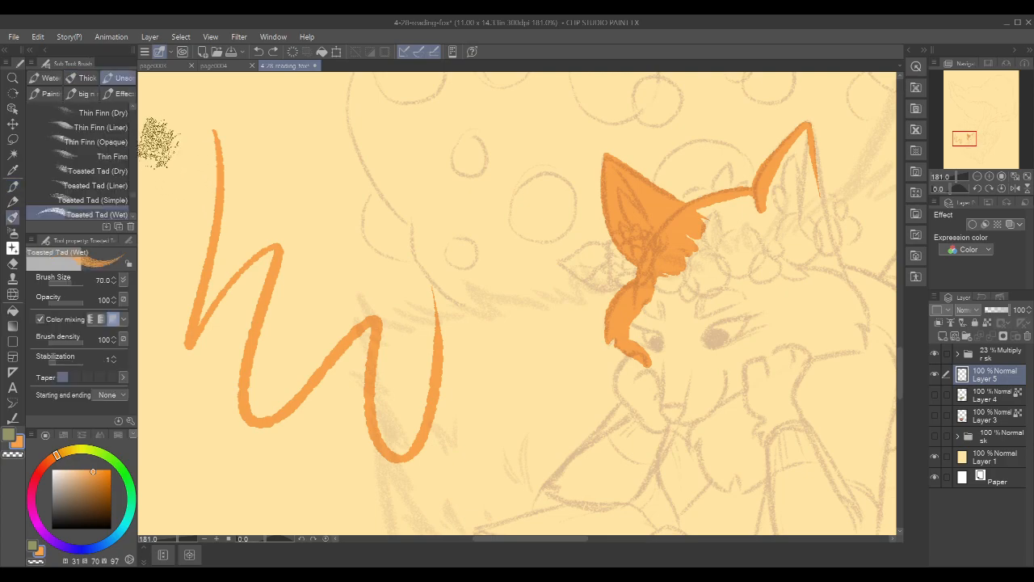
click(123, 94)
click(121, 78)
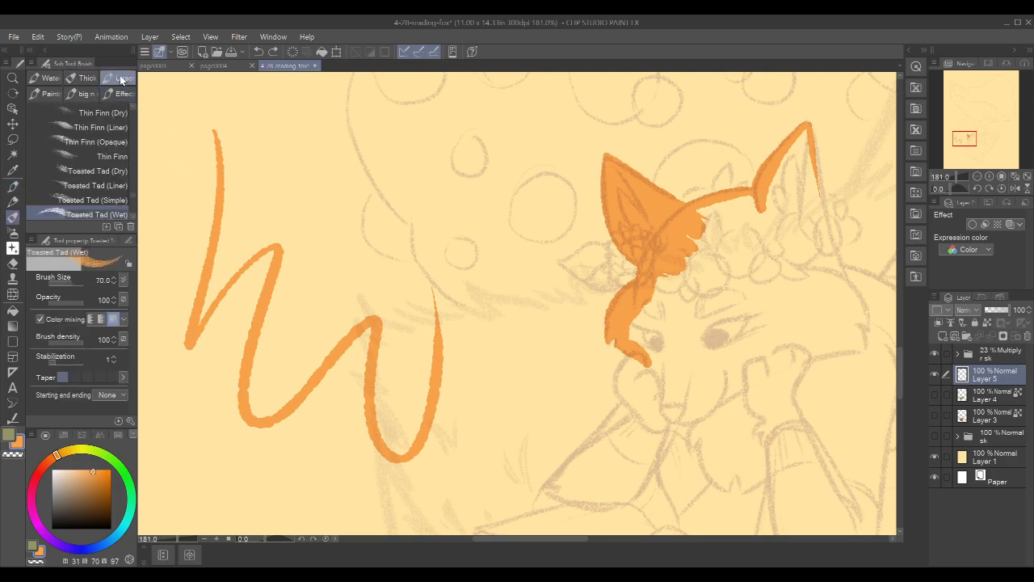
key(p)
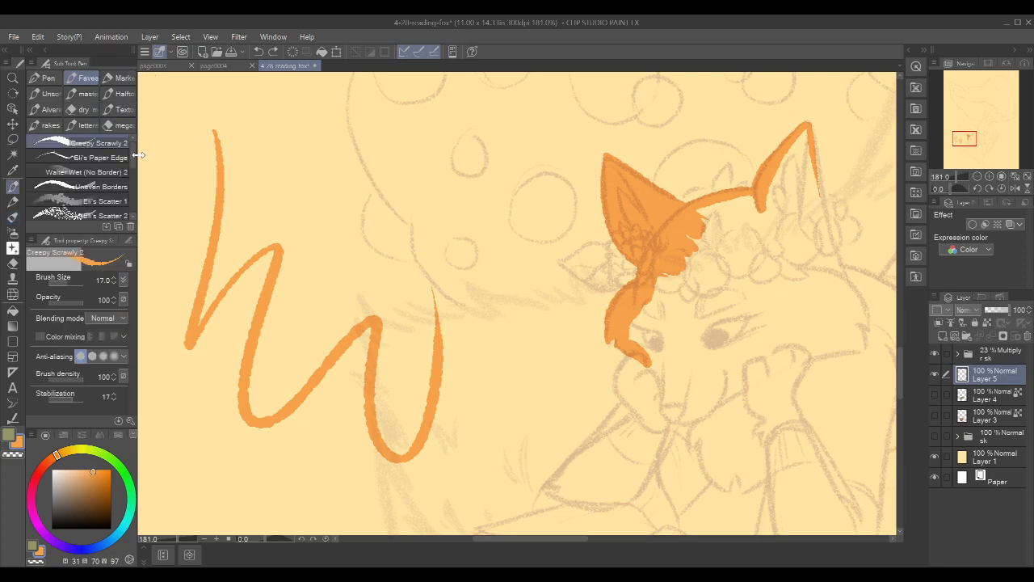
key(b)
key(b)
key(b)
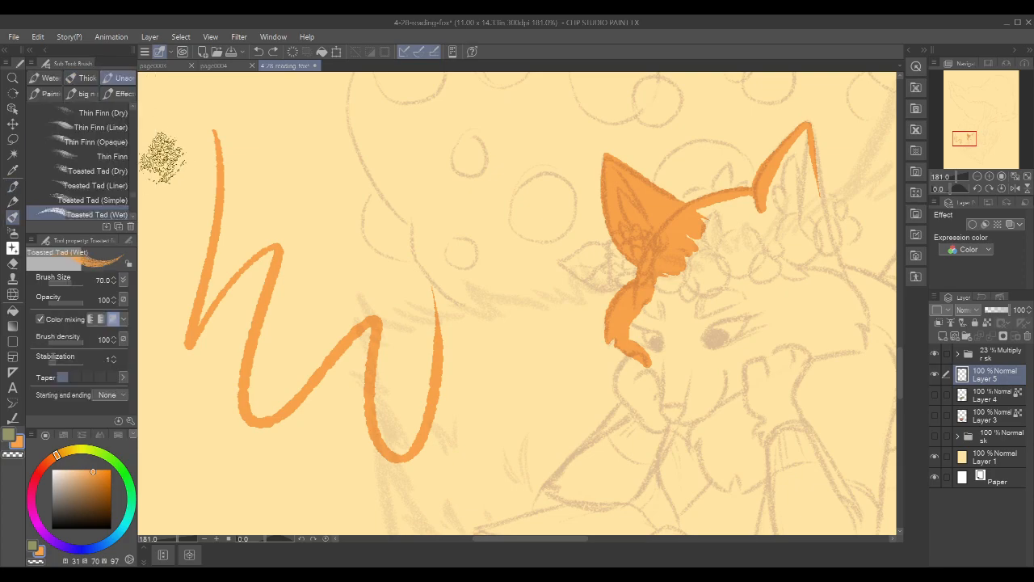
Look through the effect, clothing, fabric, ruled-line and background decoration brushes, including grass 2
click(47, 78)
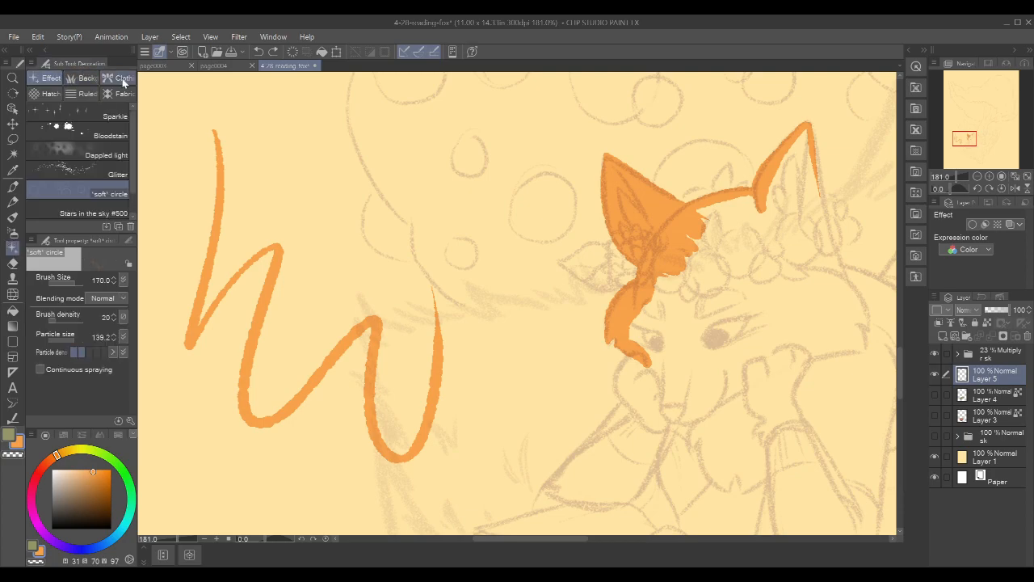
click(44, 94)
click(123, 77)
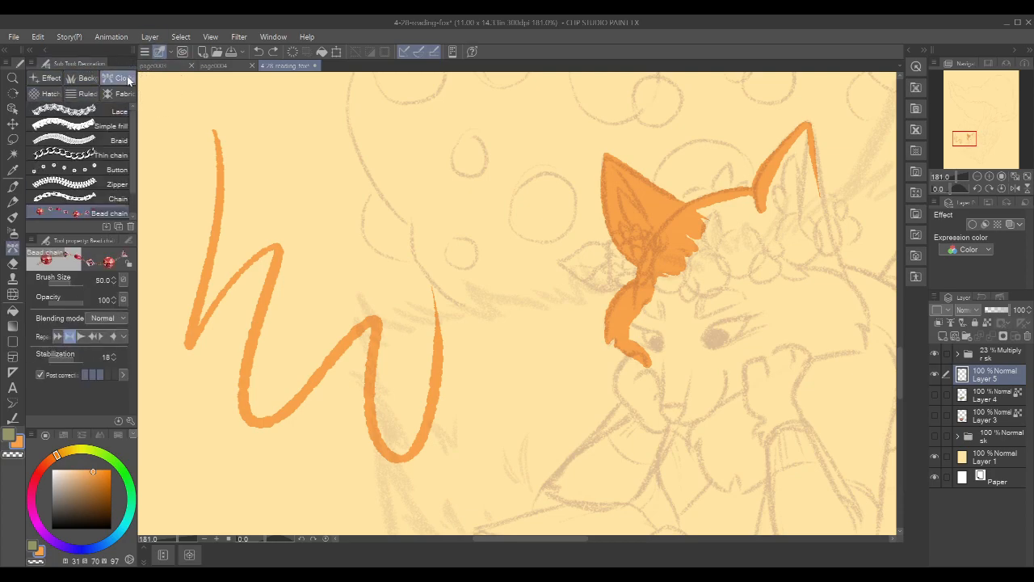
scroll(131, 149, up, 3)
click(120, 94)
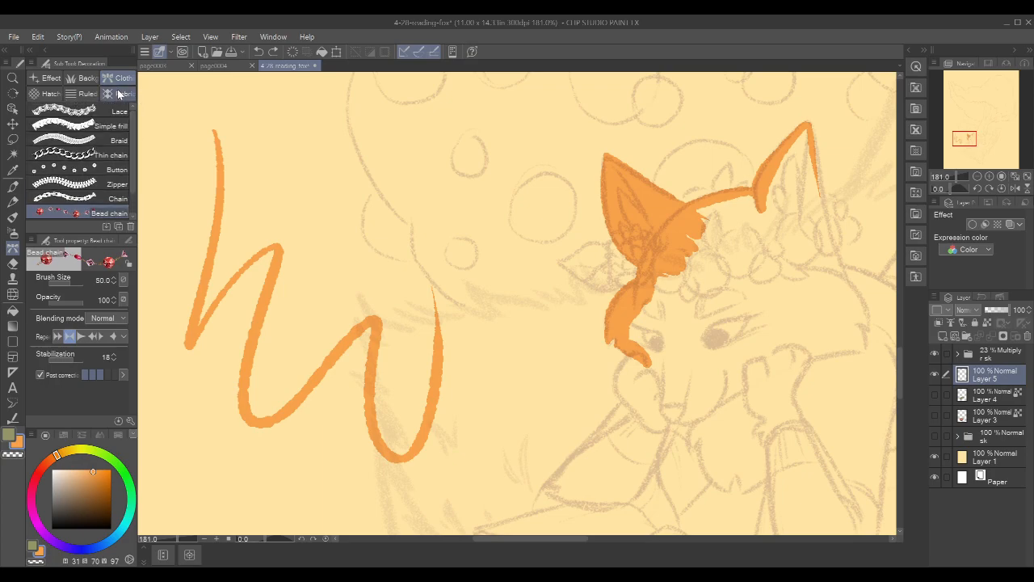
scroll(128, 190, down, 2)
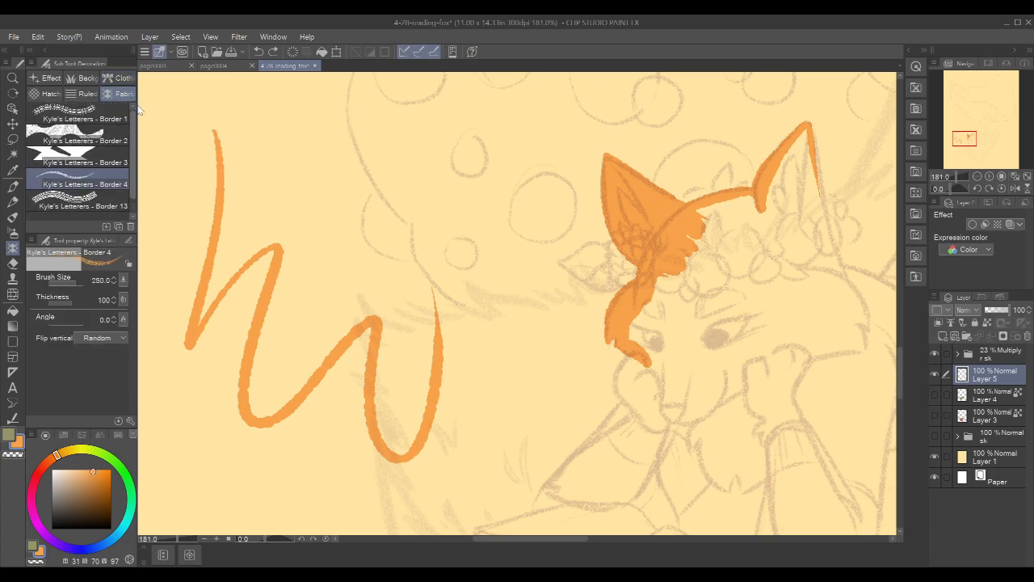
click(83, 94)
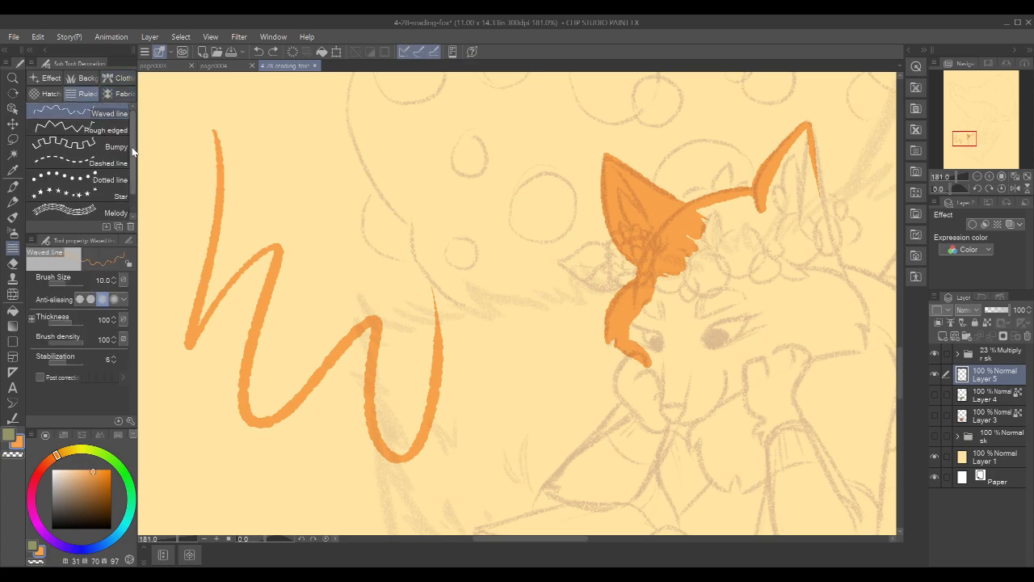
click(53, 79)
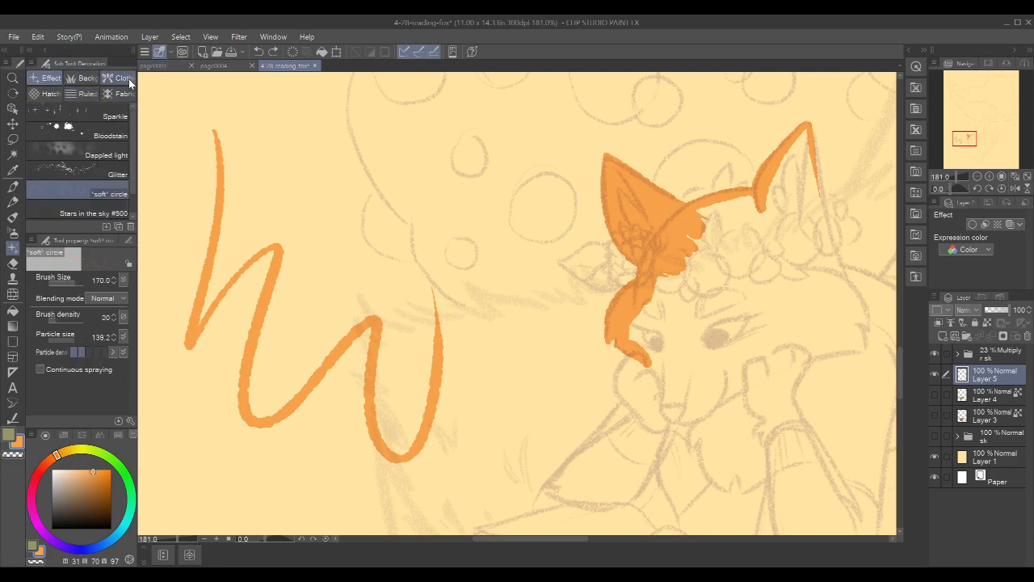
click(81, 78)
click(111, 184)
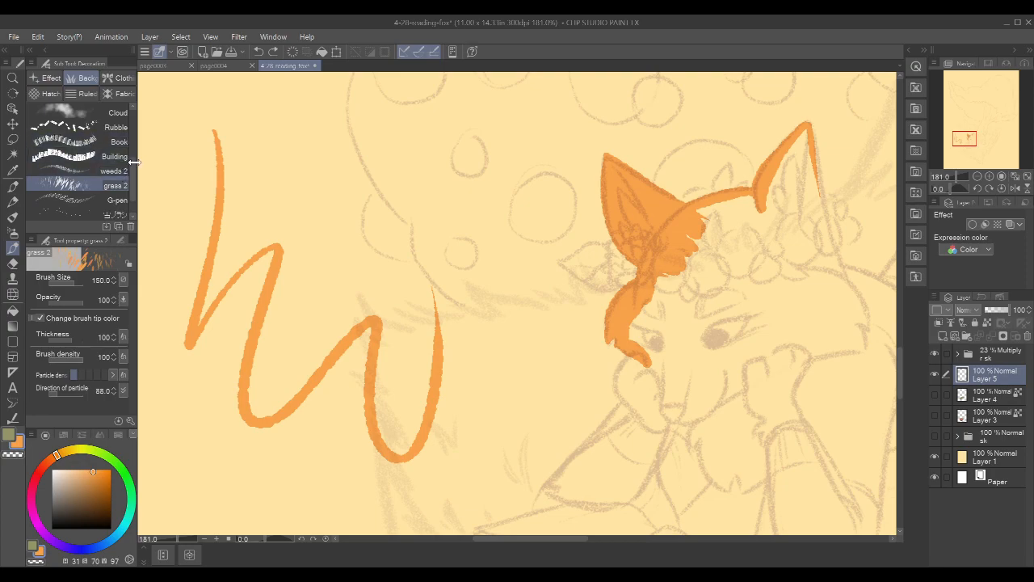
Try test strokes with the Leaves, Grass and Trees decoration brushes beside the zigzag and undo them
drag(131, 175, 134, 131)
click(81, 110)
mouse_move(323, 198)
mouse_down()
mouse_move(337, 210)
mouse_move(338, 305)
mouse_move(344, 162)
mouse_move(362, 266)
mouse_move(355, 323)
mouse_up()
key(ctrl+z)
key(ctrl+z)
click(108, 125)
key(ctrl+z)
click(113, 140)
drag(288, 210, 437, 210)
key(ctrl+z)
click(111, 155)
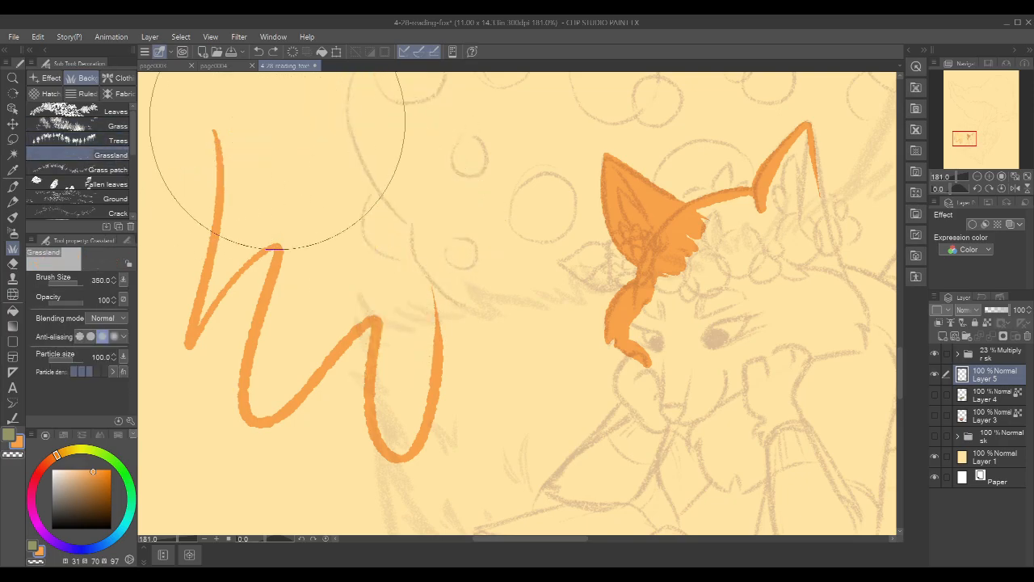
Switch from the decoration brushes back to the Creepy Scrawly 2 pen
click(48, 77)
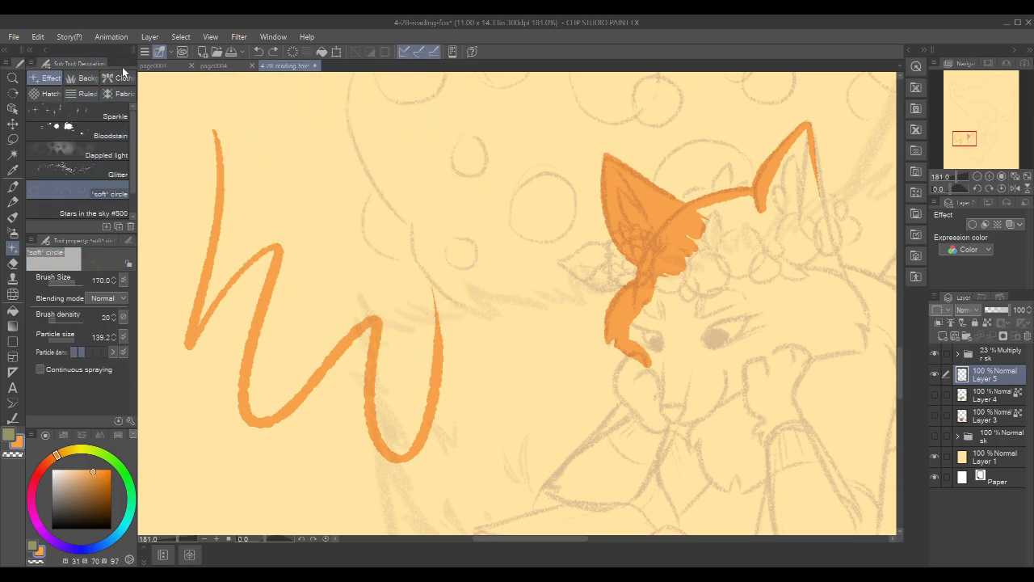
key(p)
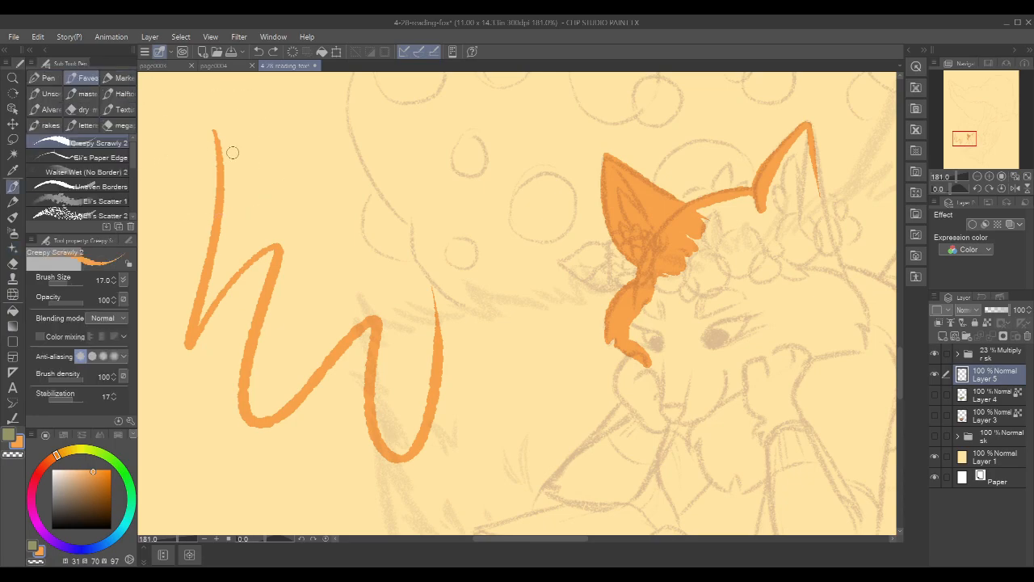
Try tapered orange squiggles beside the zigzag with the Creepy Scrawly 2 pen and undo them
mouse_move(293, 144)
mouse_down()
mouse_move(307, 284)
mouse_move(391, 243)
mouse_up()
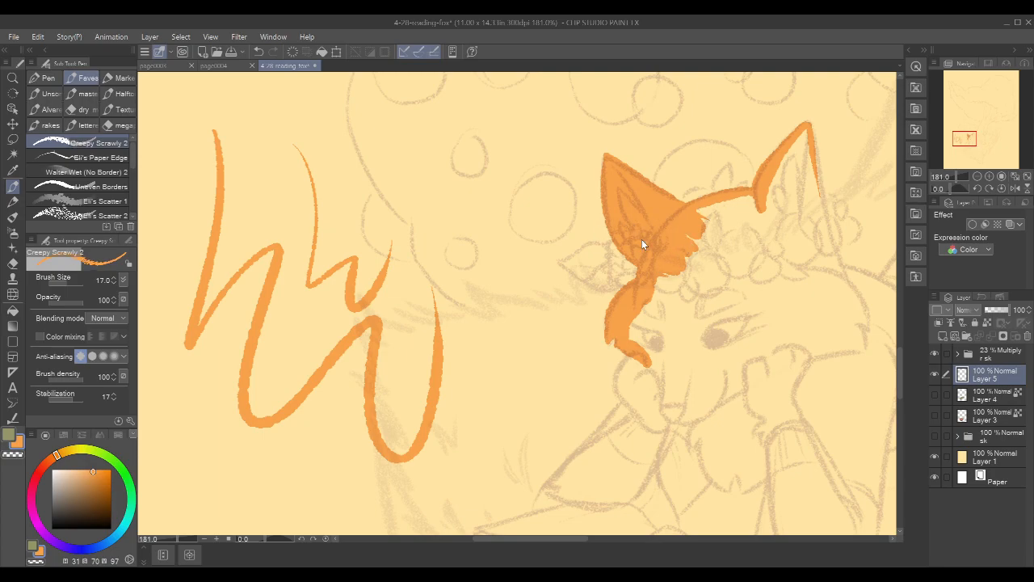
drag(343, 131, 445, 287)
key(ctrl+z)
mouse_move(348, 134)
mouse_down()
mouse_move(388, 161)
mouse_move(428, 223)
mouse_up()
key(ctrl+z)
key(ctrl+z)
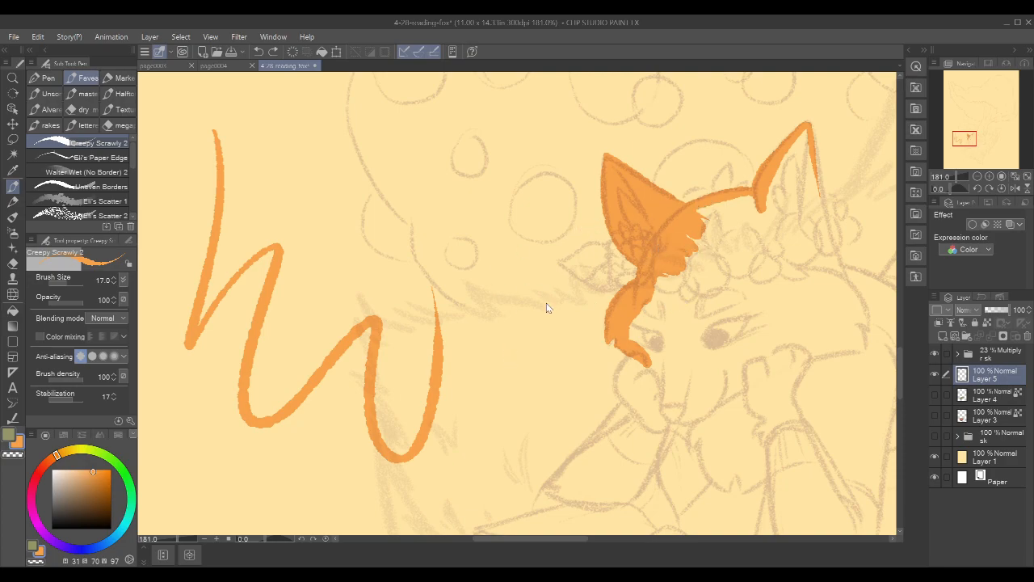
Draw another small zigzag above the large one, inspect its edges up close, and undo the test strokes
mouse_move(319, 172)
mouse_down()
mouse_move(338, 278)
mouse_move(383, 278)
mouse_move(408, 149)
mouse_up()
scroll(372, 246, up, 4)
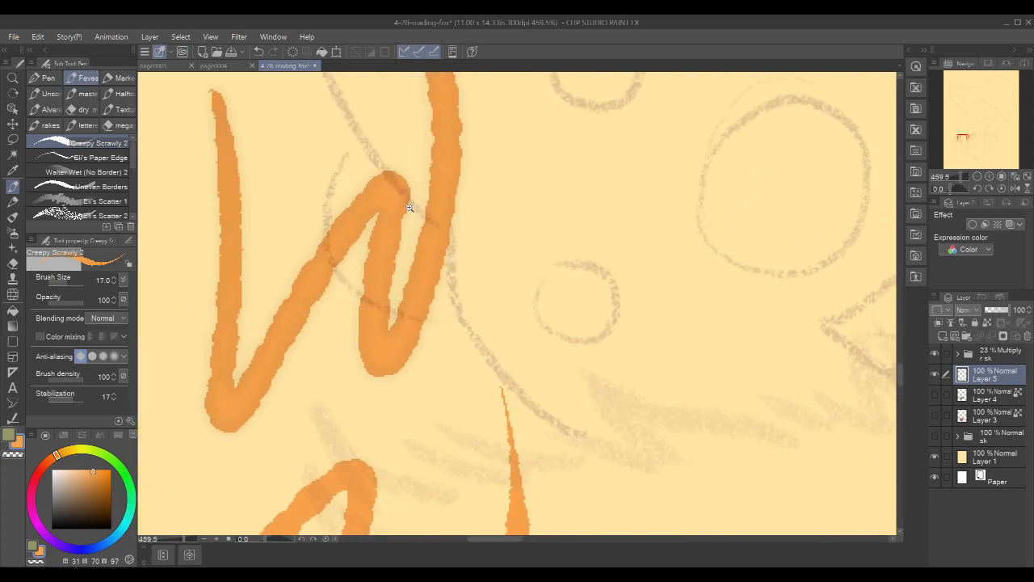
scroll(368, 238, down, 2)
mouse_move(239, 120)
mouse_down()
mouse_move(292, 477)
mouse_move(368, 477)
mouse_move(416, 312)
mouse_up()
key(ctrl+z)
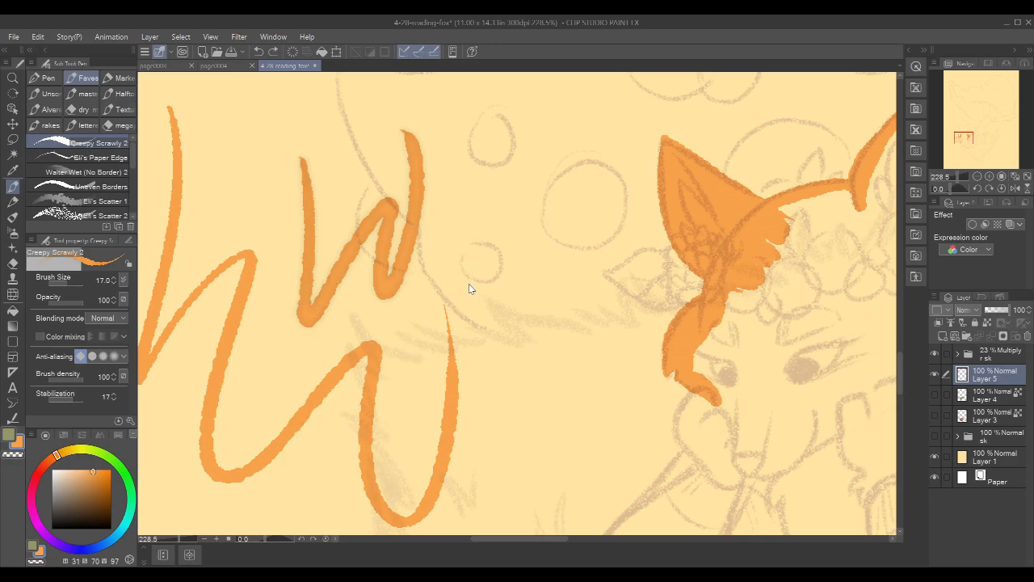
key(ctrl+z)
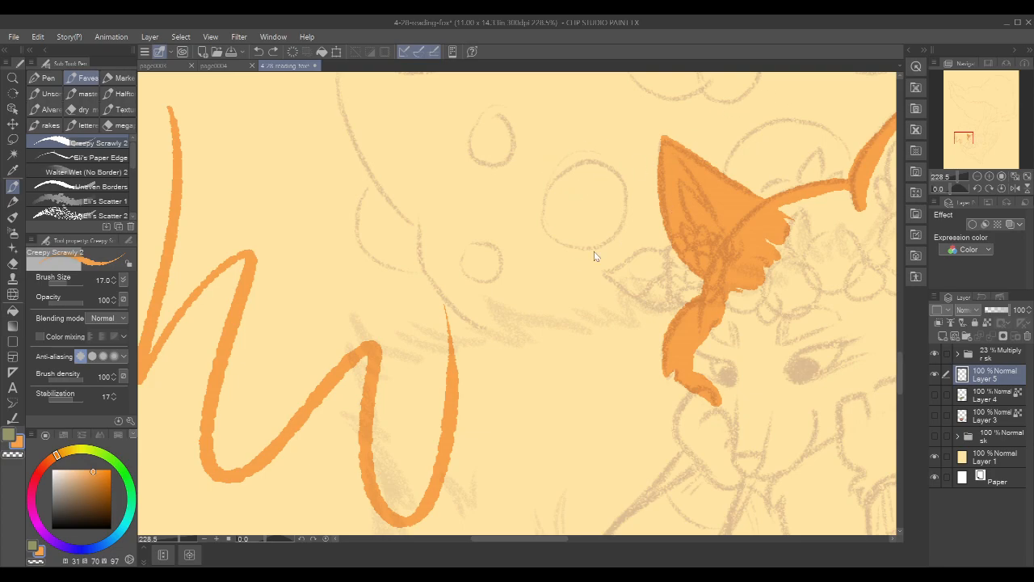
Undo the large practice zigzag and begin the orange outline of the fox's cheek fur below the painted side of the face
scroll(603, 243, down, 4)
key(ctrl+z)
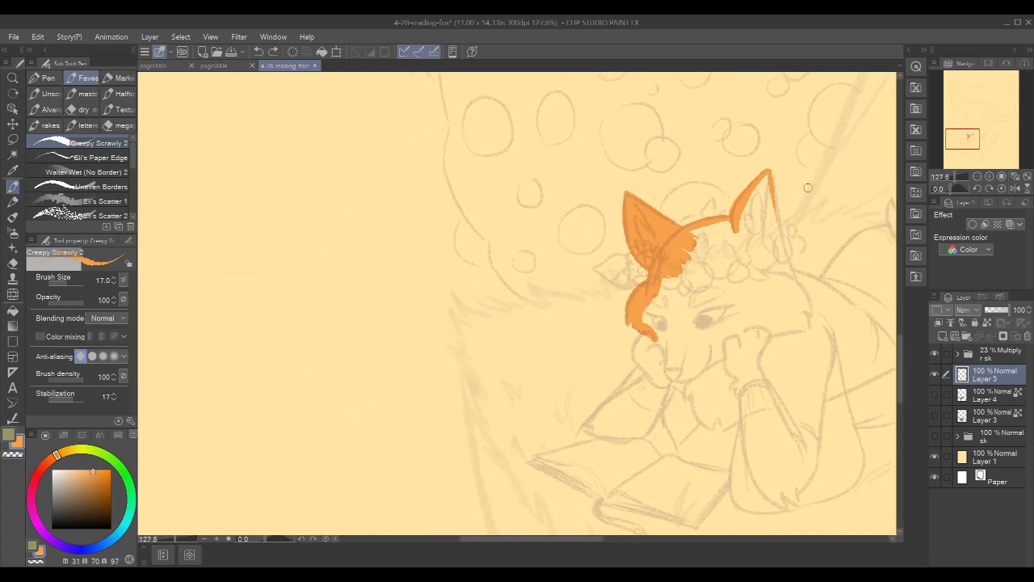
drag(797, 316, 596, 335)
drag(483, 336, 495, 326)
drag(416, 383, 429, 346)
drag(410, 383, 422, 358)
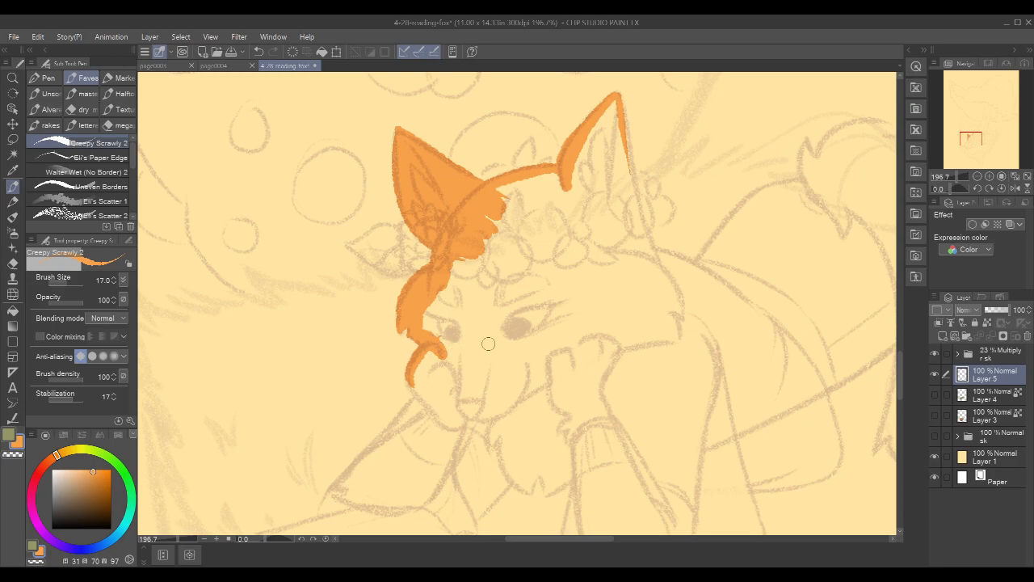
Extend the orange cheek fur down to a point beside the muzzle and fill it in up to the eye
drag(495, 349, 495, 340)
drag(399, 395, 434, 437)
mouse_move(405, 374)
mouse_down()
mouse_move(424, 419)
mouse_move(421, 402)
mouse_up()
mouse_move(427, 357)
mouse_down()
mouse_move(410, 301)
mouse_move(438, 276)
mouse_move(442, 311)
mouse_move(430, 306)
mouse_move(581, 293)
mouse_move(526, 243)
mouse_up()
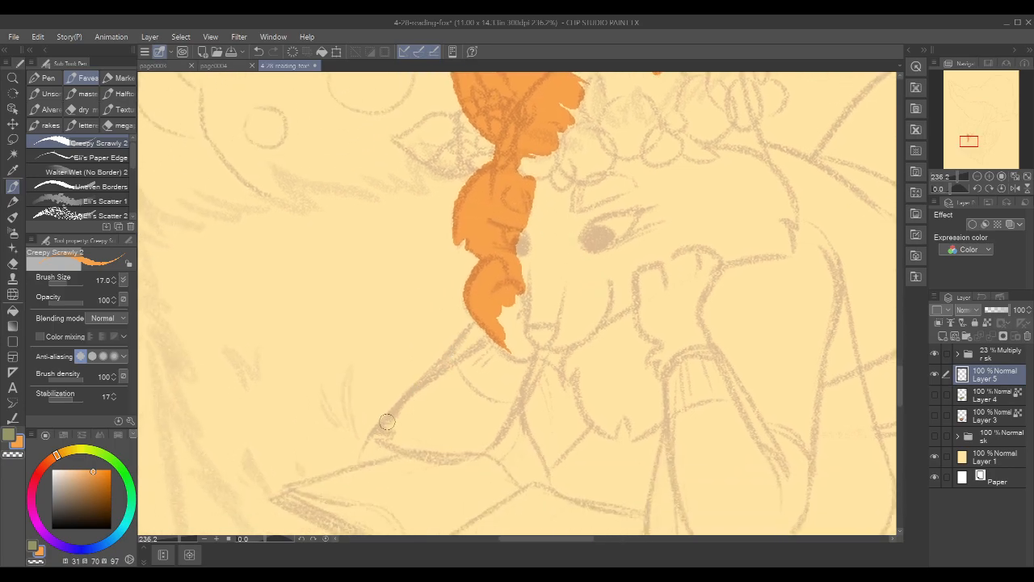
Outline the upper edge of the fox's far forearm in orange, from the elbow up to the painted cheek fur
drag(377, 430, 456, 349)
key(ctrl+z)
drag(376, 434, 453, 347)
drag(378, 427, 482, 325)
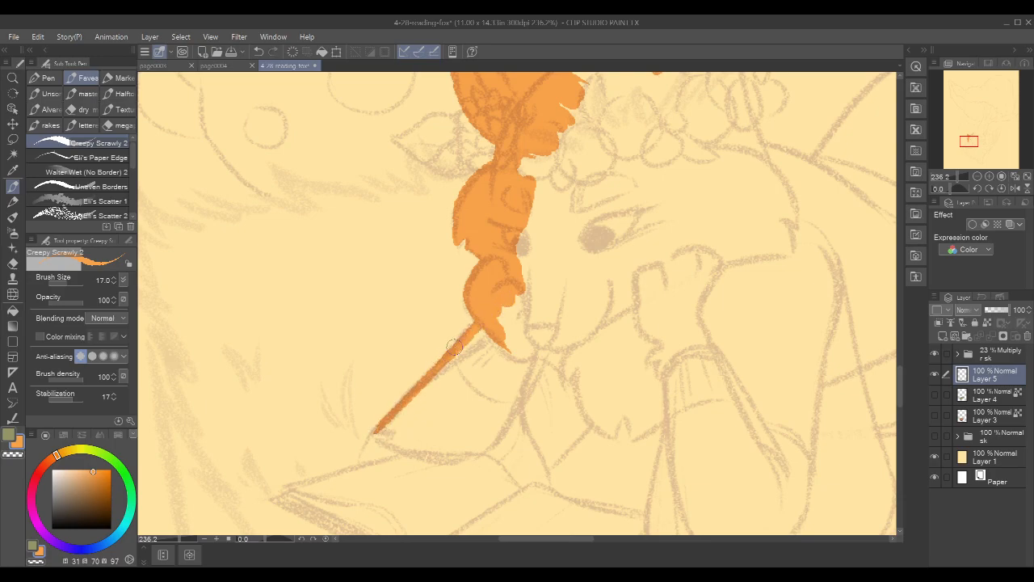
drag(565, 325, 515, 247)
drag(725, 233, 714, 246)
drag(780, 289, 773, 289)
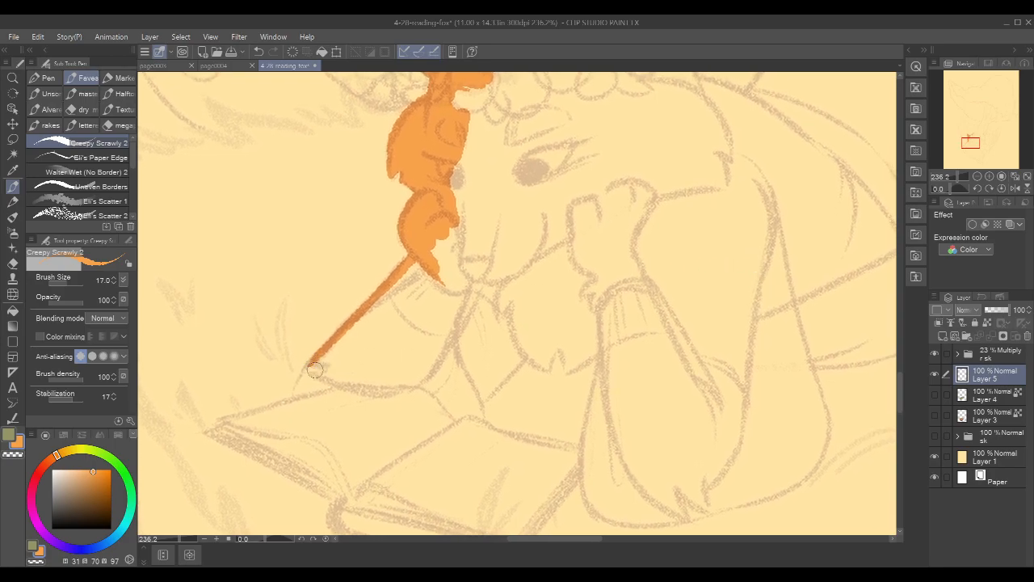
Examine the forearm sketch by toggling the visibility of the clothes layer inside the sketch folder
click(940, 355)
click(939, 354)
click(958, 355)
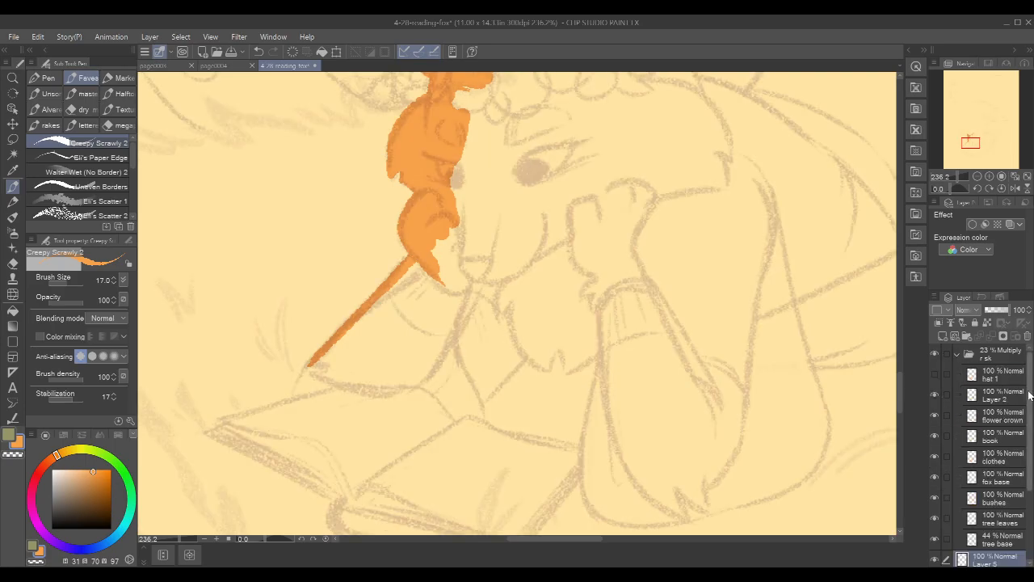
click(935, 455)
click(935, 456)
click(959, 353)
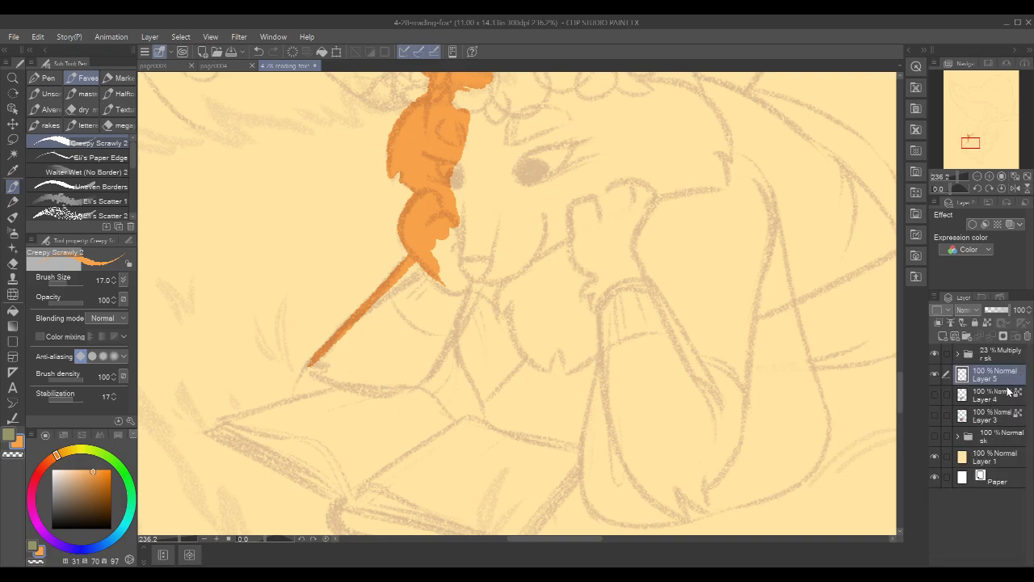
Try orange strokes across the far forearm and at its elbow, and undo them
mouse_move(359, 334)
mouse_down()
mouse_move(589, 295)
mouse_move(464, 328)
mouse_up()
key(ctrl+z)
mouse_move(728, 255)
mouse_down()
mouse_move(587, 318)
mouse_move(532, 270)
mouse_up()
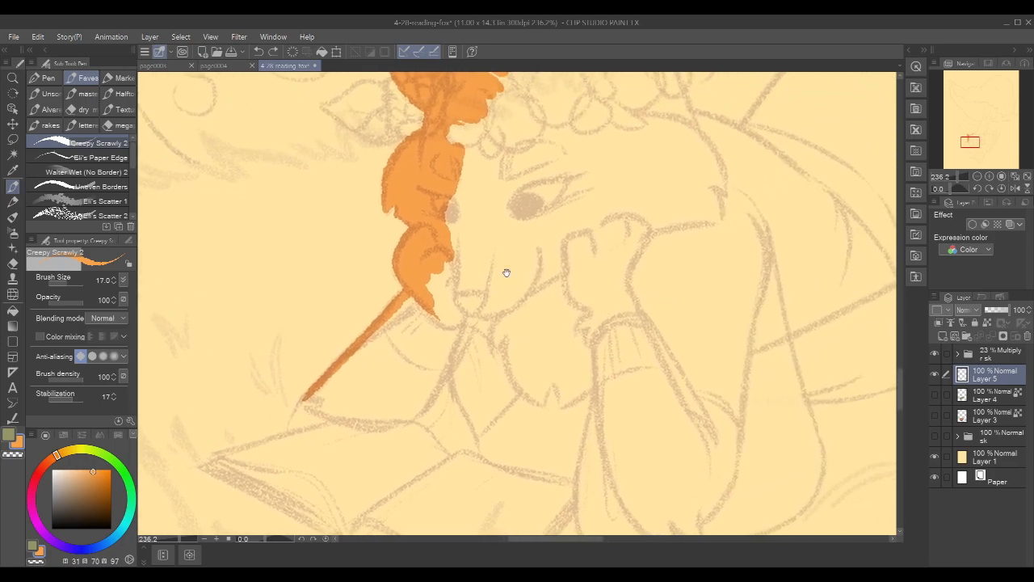
mouse_move(303, 398)
mouse_down()
mouse_move(349, 421)
mouse_move(337, 404)
mouse_up()
key(ctrl+z)
key(ctrl+z)
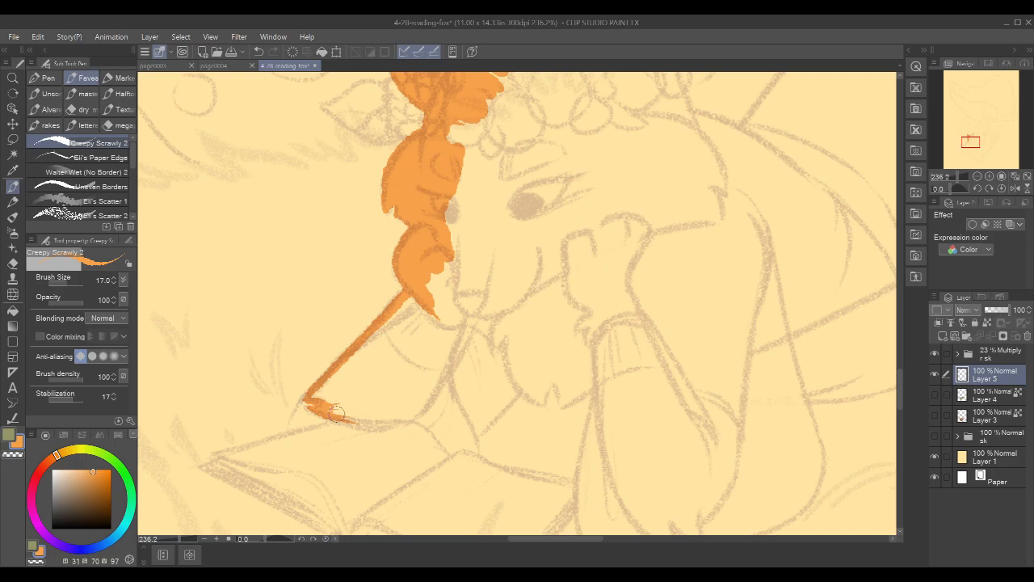
Outline the far forearm's elbow and lower edge in orange, closing the shape up to the hand beside the muzzle
drag(307, 402, 387, 423)
key(ctrl+z)
mouse_move(328, 415)
mouse_down()
mouse_move(377, 425)
mouse_move(408, 416)
mouse_move(477, 312)
mouse_up()
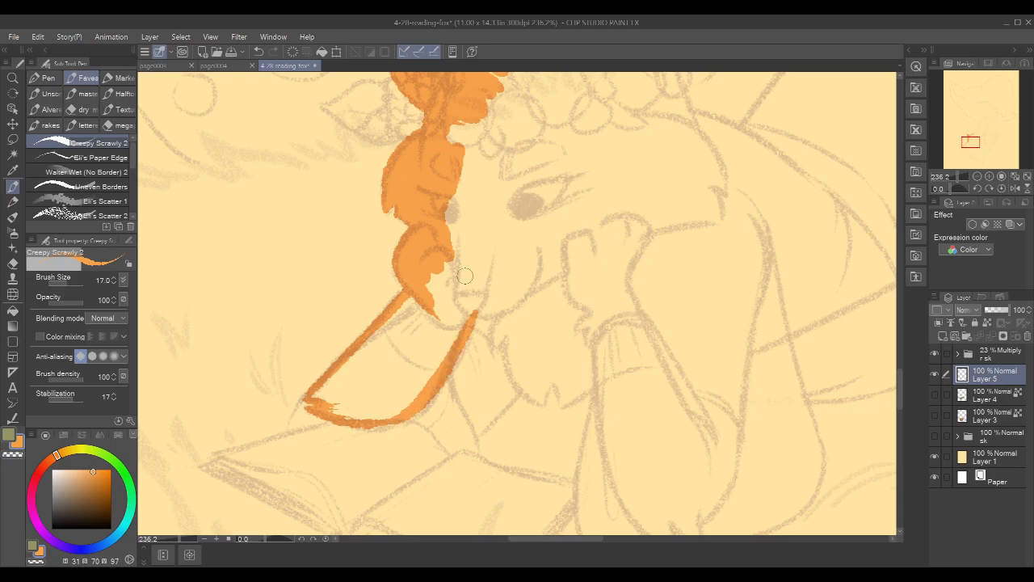
drag(433, 259, 472, 322)
Fill the outlined far forearm and hand with orange, referring only to the editing layer
key(g)
key(g)
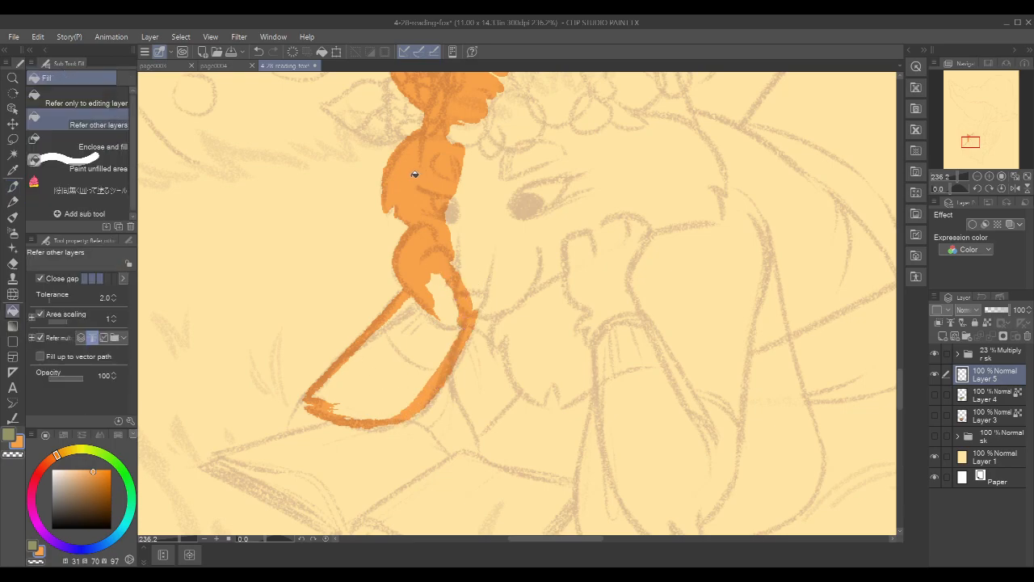
click(80, 102)
click(424, 342)
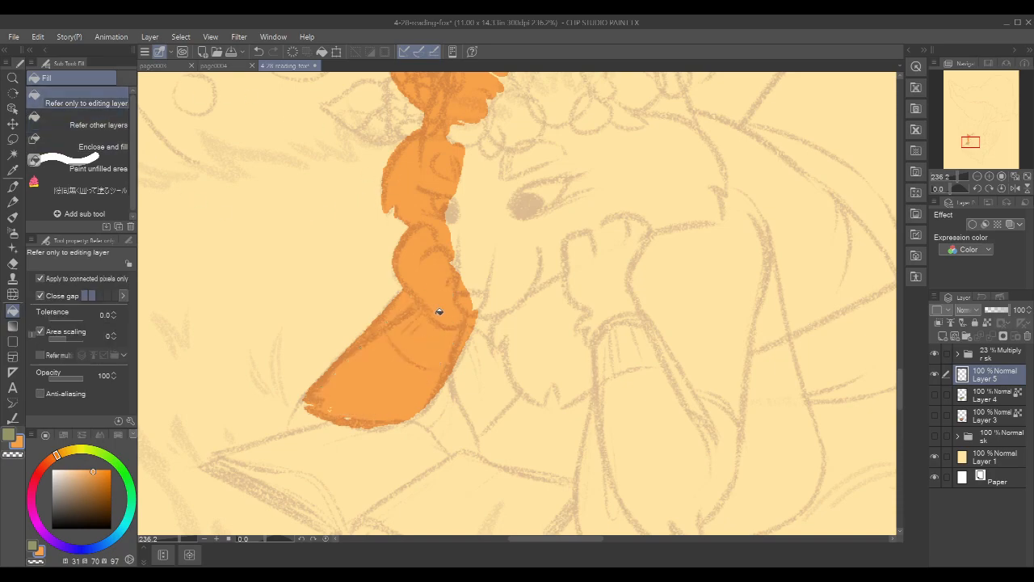
key(p)
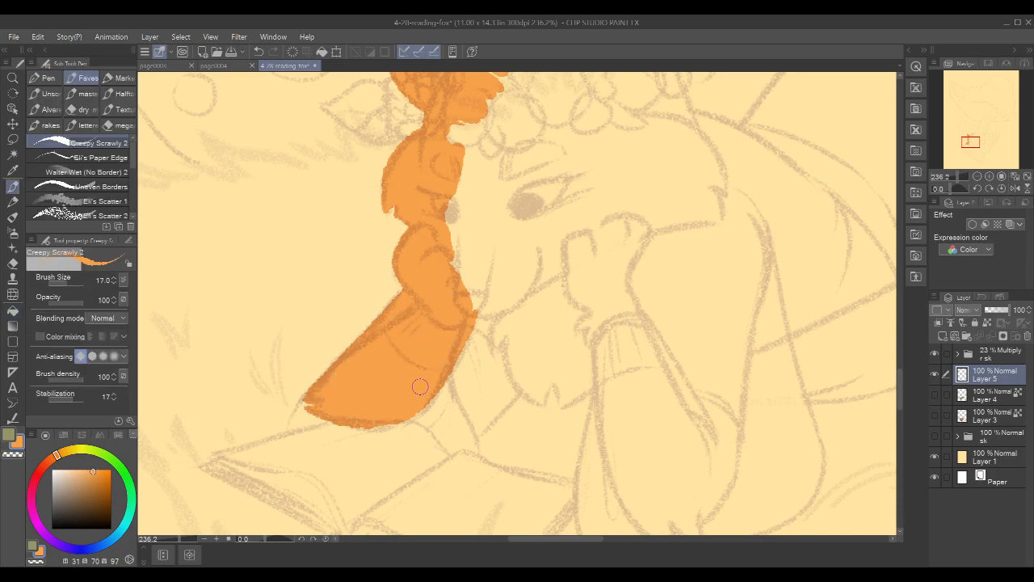
Paint an orange stroke along the underside of the fox's jaw, starting from the filled forearm
mouse_move(713, 284)
mouse_down()
mouse_move(682, 305)
mouse_move(678, 277)
mouse_move(661, 299)
mouse_up()
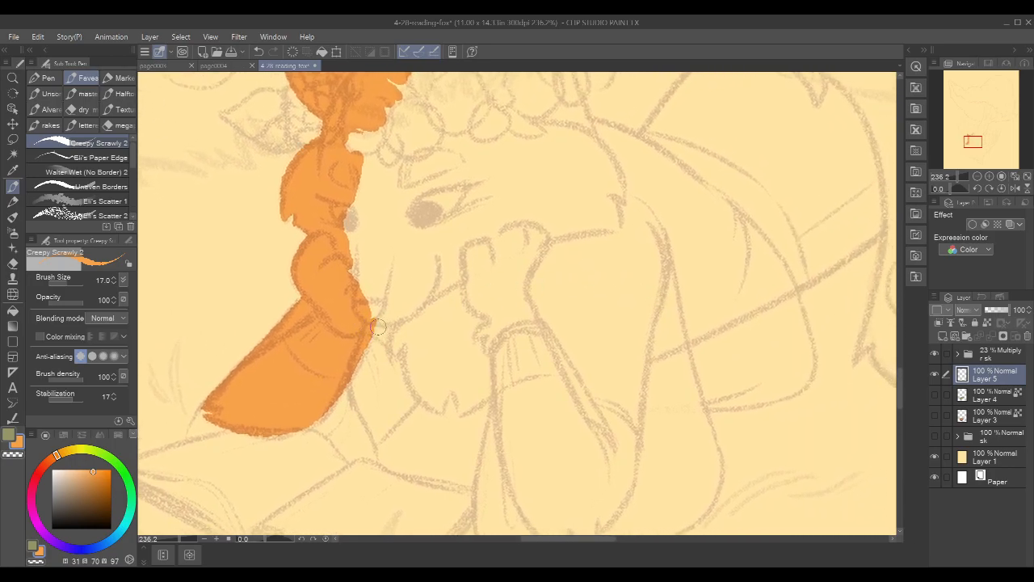
drag(365, 321, 426, 309)
key(u)
key(u)
key(u)
key(u)
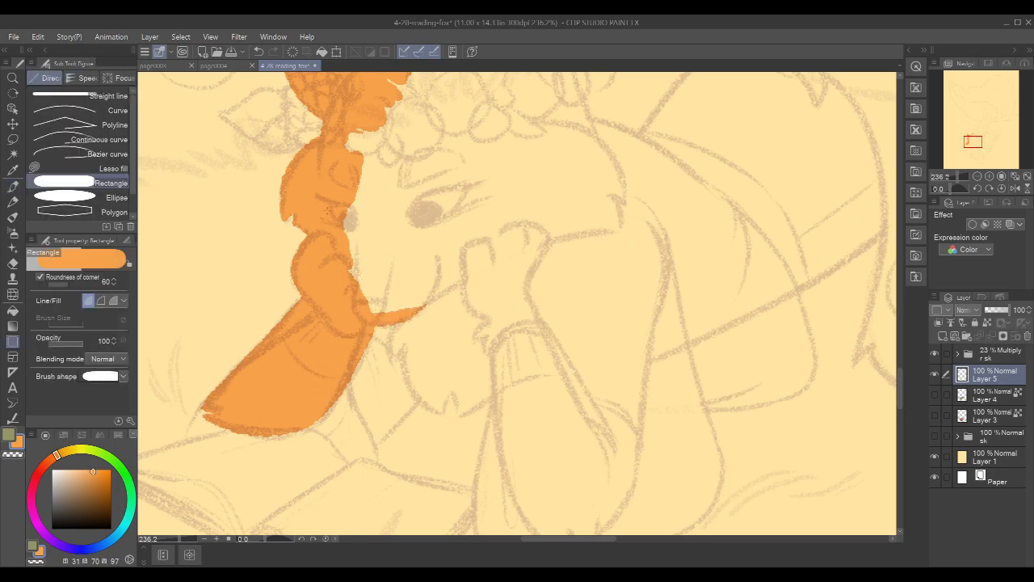
mouse_move(465, 162)
mouse_down()
mouse_move(438, 261)
mouse_move(487, 168)
mouse_up()
key(ctrl+z)
key(p)
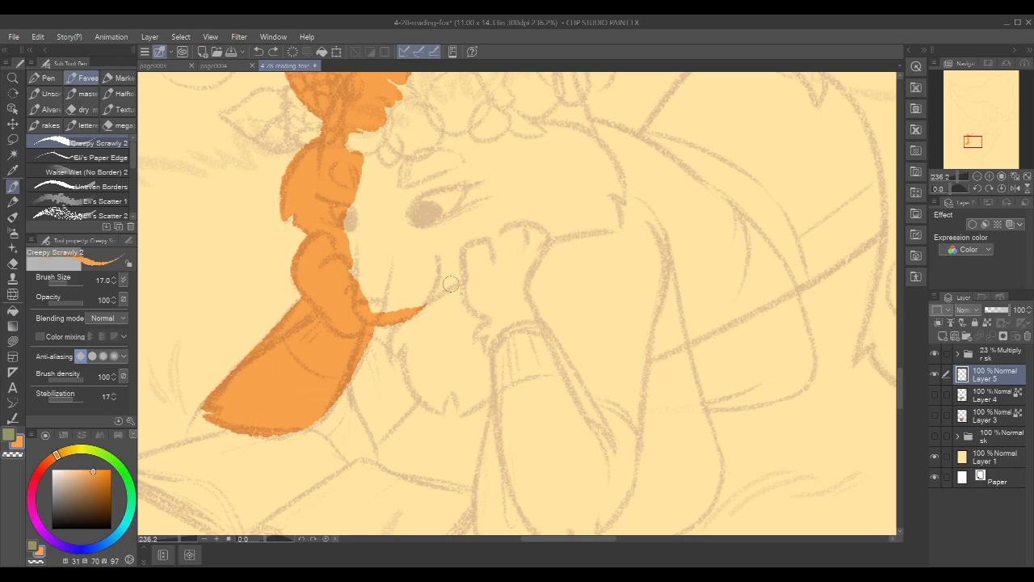
Add pointed fur tufts under the jaw and begin the orange outline of the chest fur
drag(376, 320, 395, 311)
drag(389, 363, 414, 294)
drag(389, 359, 412, 301)
drag(393, 360, 423, 323)
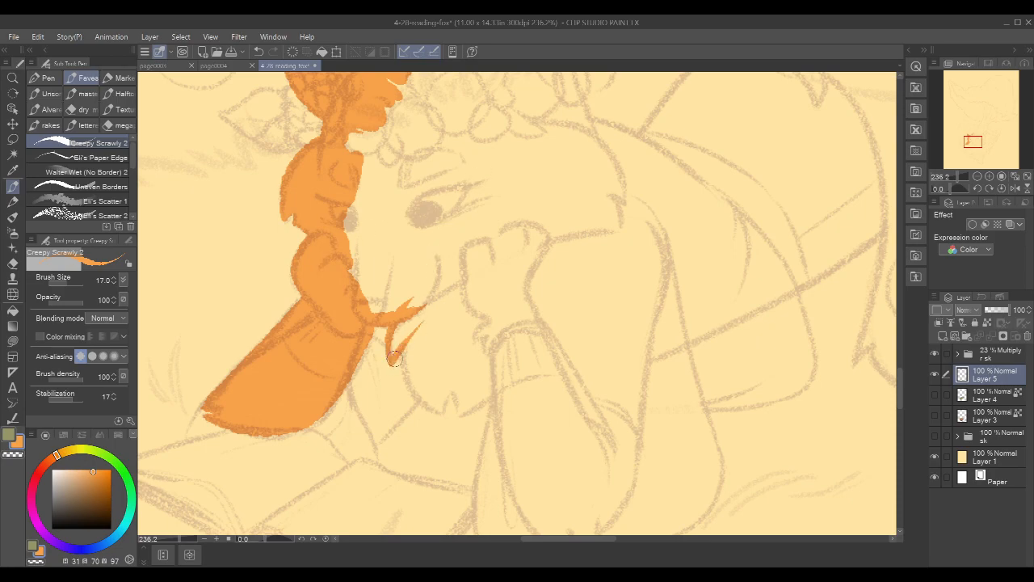
key(ctrl+z)
drag(392, 361, 428, 315)
drag(373, 323, 403, 319)
Outline the rest of the chest fur with jagged points, extending it across to the near forearm
mouse_move(444, 413)
mouse_down()
mouse_move(418, 394)
mouse_move(425, 317)
mouse_up()
drag(419, 394, 435, 320)
mouse_move(444, 412)
mouse_down()
mouse_move(462, 367)
mouse_move(464, 396)
mouse_move(460, 416)
mouse_move(450, 371)
mouse_up()
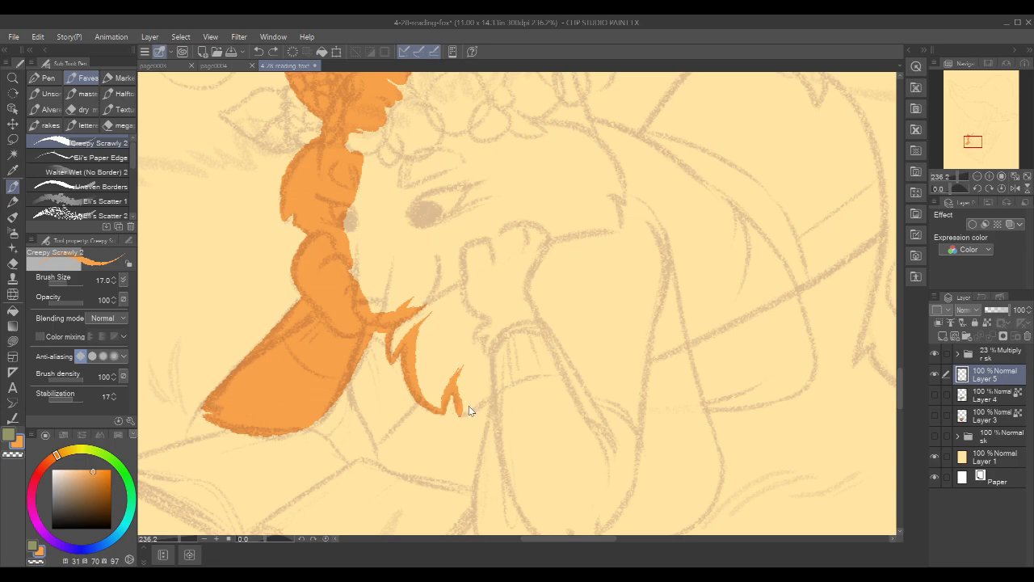
mouse_move(461, 413)
mouse_down()
mouse_move(452, 382)
mouse_move(541, 360)
mouse_up()
Outline the near arm in orange down one side, around the tufted elbow and up the other side
mouse_move(720, 253)
mouse_down()
mouse_move(647, 176)
mouse_move(650, 196)
mouse_up()
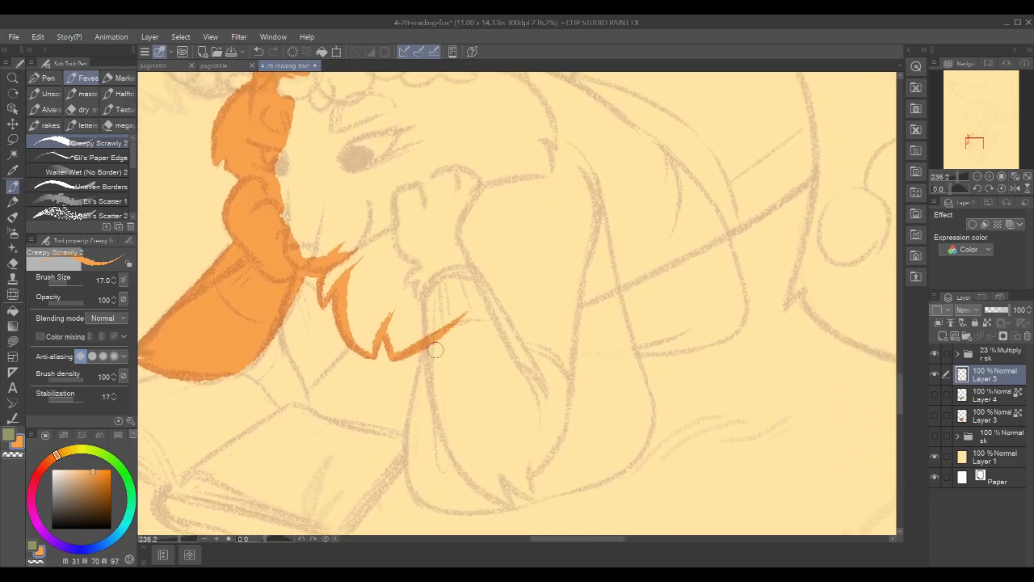
drag(432, 298, 449, 443)
mouse_move(427, 335)
mouse_down()
mouse_move(448, 441)
mouse_move(477, 485)
mouse_move(510, 502)
mouse_up()
mouse_move(497, 451)
mouse_down()
mouse_move(509, 488)
mouse_move(539, 494)
mouse_up()
key(ctrl+z)
mouse_move(530, 489)
mouse_down()
mouse_move(525, 443)
mouse_move(578, 394)
mouse_up()
drag(556, 452, 578, 354)
mouse_move(680, 197)
mouse_down()
mouse_move(692, 227)
mouse_move(658, 265)
mouse_up()
mouse_move(558, 408)
mouse_down()
mouse_move(540, 432)
mouse_move(557, 307)
mouse_up()
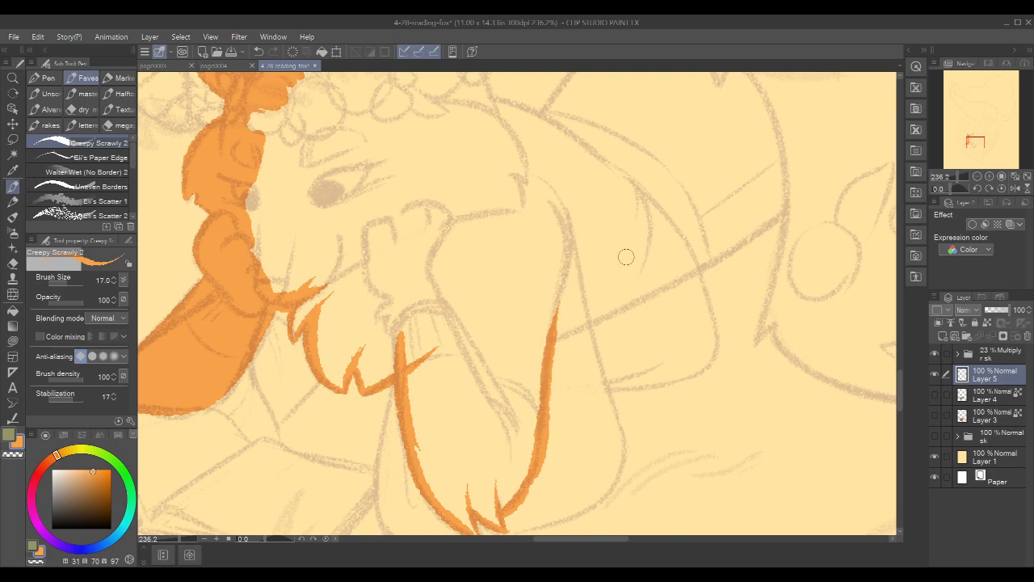
Draw the orange belly line from the near arm back to the hindquarters
drag(721, 259, 595, 307)
drag(449, 385, 639, 287)
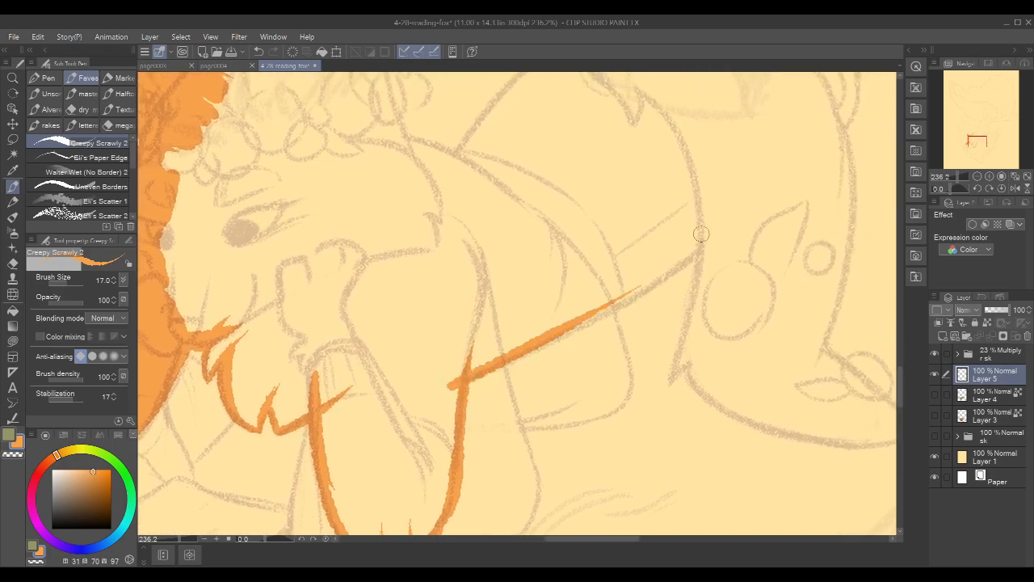
drag(469, 383, 692, 251)
key(ctrl+z)
drag(445, 386, 703, 264)
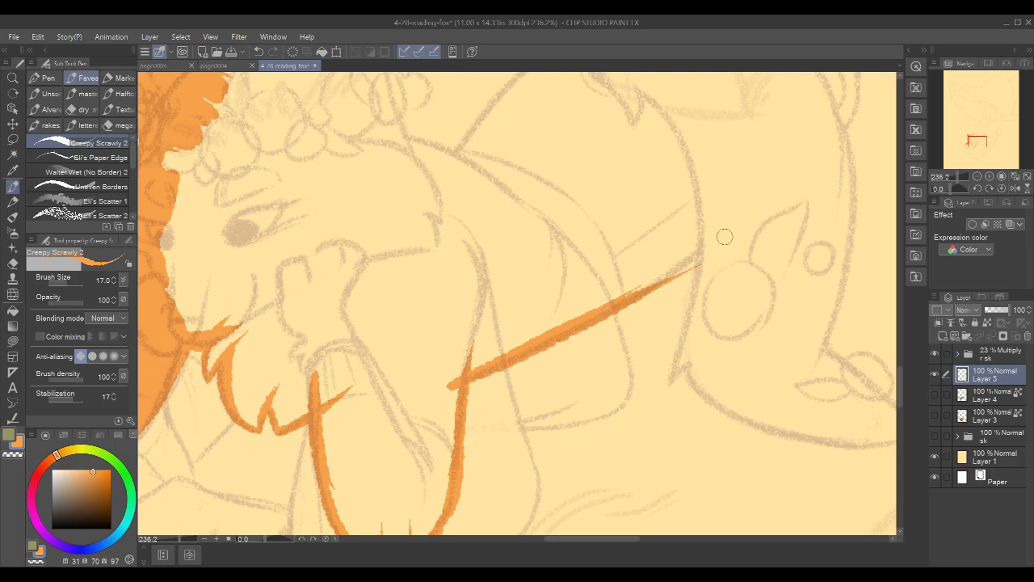
Outline the outer edge of the near ear in orange, from its tip down to the back of the head
mouse_move(569, 330)
mouse_down()
mouse_move(721, 243)
mouse_move(736, 222)
mouse_move(762, 353)
mouse_up()
drag(690, 254, 762, 315)
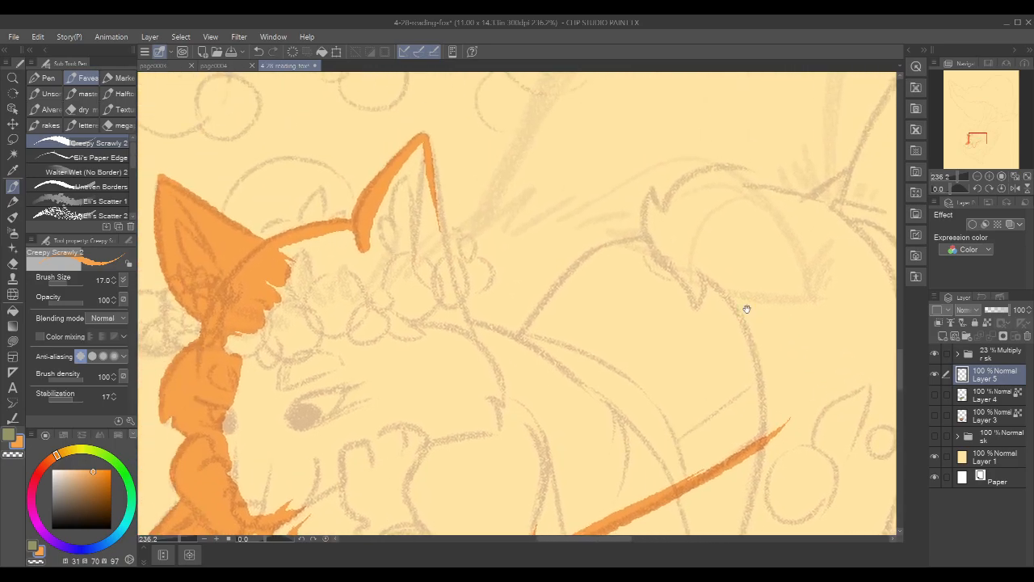
drag(426, 141, 483, 365)
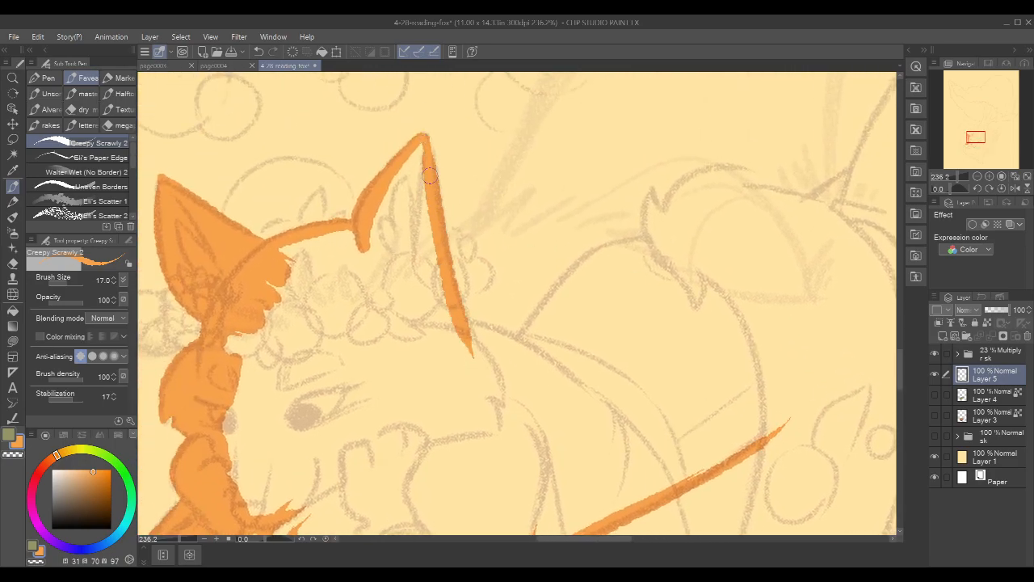
drag(452, 267, 485, 364)
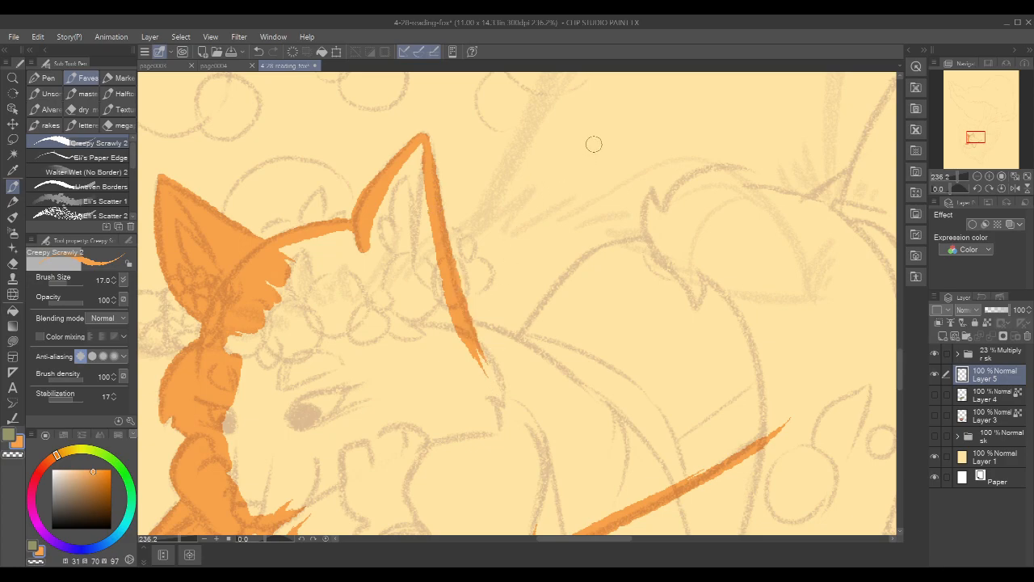
Enlarge the brush to 80, try thick orange squiggles over the fox's back, and undo them
key(bracketright)
key(bracketright)
key(bracketright)
key(bracketright)
key(bracketright)
key(bracketright)
mouse_move(582, 168)
mouse_down()
mouse_move(644, 385)
mouse_move(732, 279)
mouse_move(751, 188)
mouse_move(791, 240)
mouse_move(805, 314)
mouse_move(797, 383)
mouse_move(836, 395)
mouse_move(853, 283)
mouse_move(844, 186)
mouse_move(819, 139)
mouse_move(789, 126)
mouse_move(719, 135)
mouse_move(710, 193)
mouse_up()
key(bracketright)
key(bracketright)
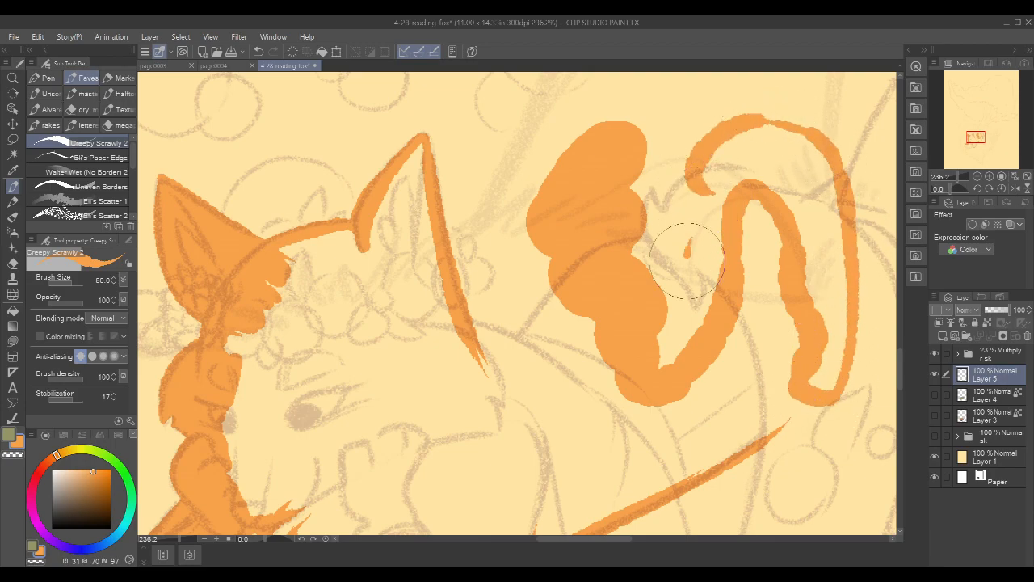
drag(688, 242, 689, 315)
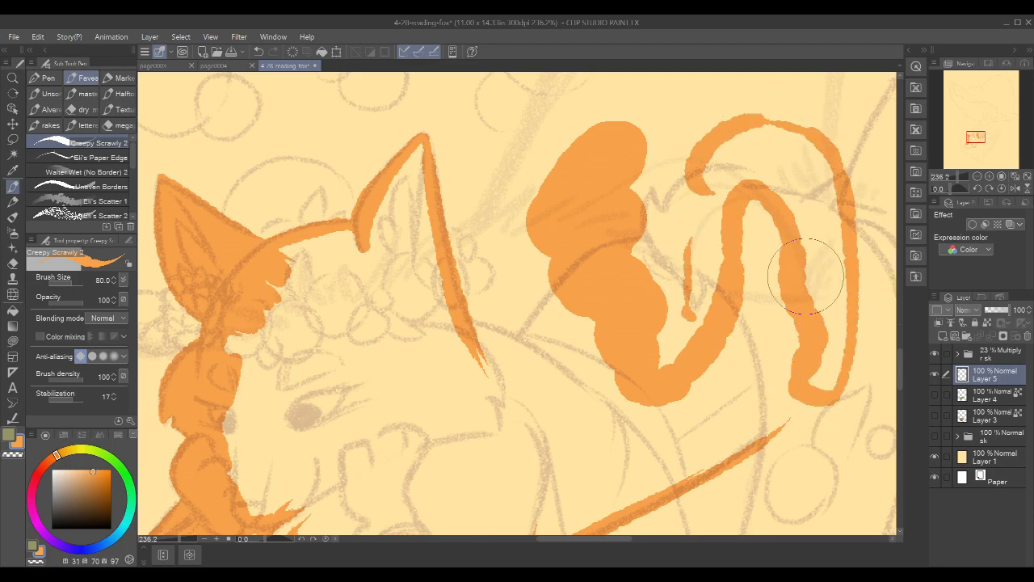
key(ctrl+z)
key(ctrl+z)
Set the brush size to 12, test it with a thin zigzag on the fox's back, and undo the zigzag
key(bracketleft)
key(bracketleft)
key(bracketleft)
key(bracketleft)
key(bracketleft)
key(bracketleft)
key(bracketleft)
key(bracketleft)
key(bracketleft)
key(bracketleft)
key(bracketleft)
key(bracketleft)
key(bracketleft)
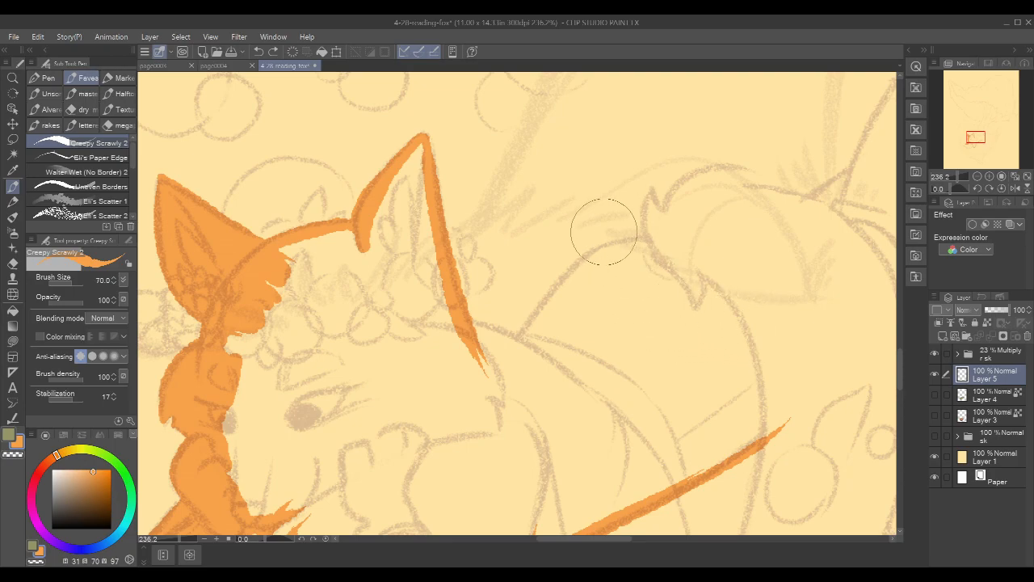
key(bracketleft)
mouse_move(603, 264)
mouse_down()
mouse_move(583, 320)
mouse_move(610, 319)
mouse_move(639, 348)
mouse_move(679, 282)
mouse_up()
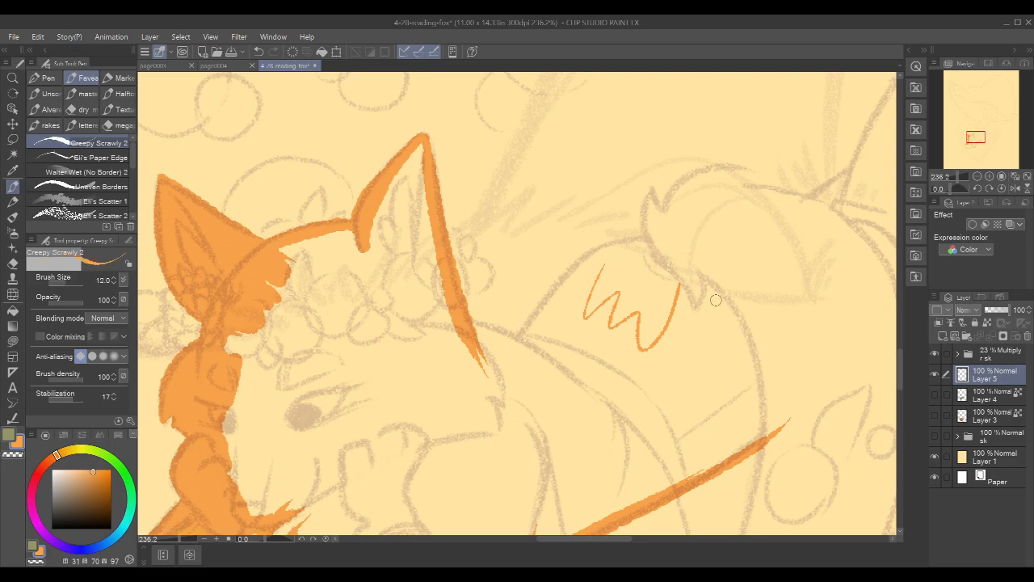
key(ctrl+z)
Outline the back of the neck and the rising curve of the fox's back in orange
mouse_move(452, 320)
mouse_down()
mouse_move(566, 372)
mouse_move(531, 350)
mouse_move(569, 370)
mouse_up()
drag(512, 350, 616, 252)
drag(527, 333, 594, 258)
mouse_move(538, 315)
mouse_down()
mouse_move(606, 249)
mouse_move(679, 232)
mouse_up()
Outline the pointed fur tuft at the end of the back and the short arc curving over from it
mouse_move(754, 229)
mouse_down()
mouse_move(603, 312)
mouse_move(548, 275)
mouse_up()
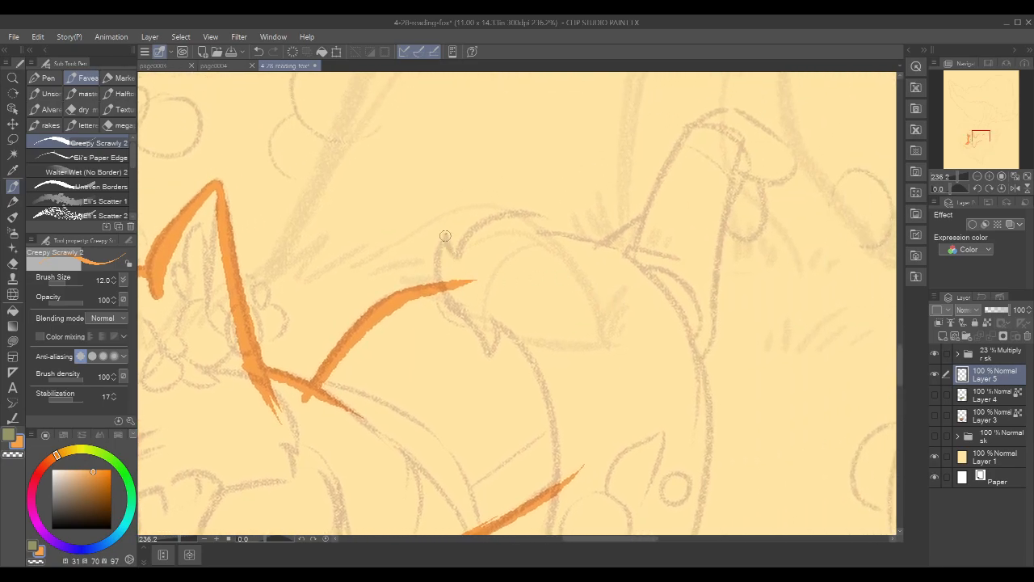
drag(445, 235, 457, 309)
drag(445, 235, 479, 283)
mouse_move(561, 230)
mouse_down()
mouse_move(512, 284)
mouse_move(401, 324)
mouse_up()
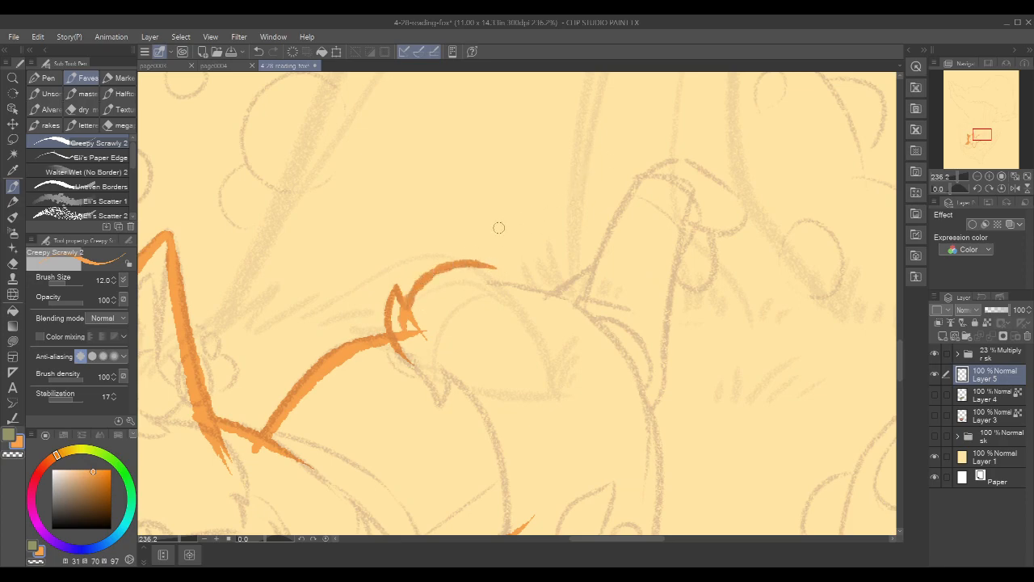
drag(446, 264, 402, 306)
mouse_move(493, 269)
mouse_down()
mouse_move(478, 283)
mouse_move(510, 270)
mouse_up()
key(ctrl+z)
Continue the orange outline from the tuft's arc around the outer curve of the hindquarters and down
mouse_move(607, 247)
mouse_down()
mouse_move(572, 237)
mouse_move(610, 200)
mouse_move(598, 212)
mouse_up()
mouse_move(385, 235)
mouse_down()
mouse_move(506, 297)
mouse_move(539, 400)
mouse_up()
drag(553, 349, 559, 240)
mouse_move(504, 174)
mouse_down()
mouse_move(551, 273)
mouse_move(548, 355)
mouse_up()
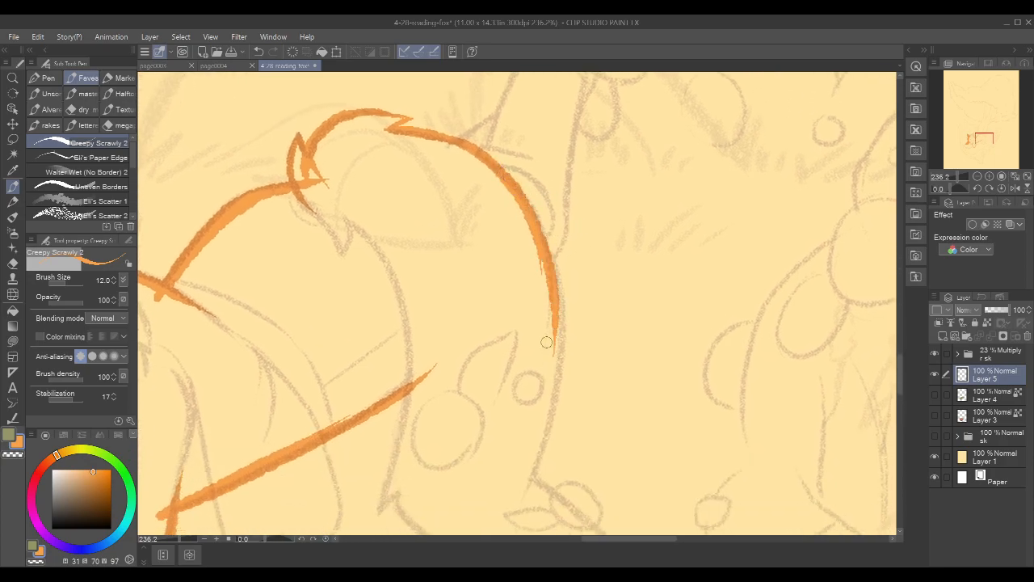
mouse_move(521, 196)
mouse_down()
mouse_move(563, 321)
mouse_move(558, 400)
mouse_up()
Outline the inner edge of the hindquarters in orange, from the belly line down to its lower corner
mouse_move(653, 330)
mouse_down()
mouse_move(689, 237)
mouse_move(727, 329)
mouse_up()
mouse_move(787, 377)
mouse_down()
mouse_move(764, 385)
mouse_move(775, 377)
mouse_up()
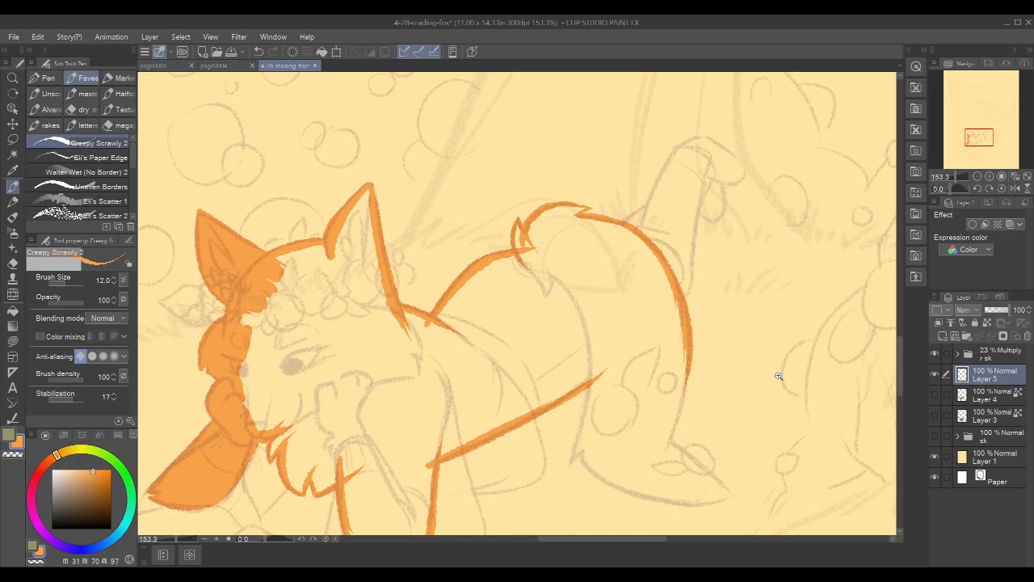
drag(759, 419, 679, 302)
drag(511, 244, 497, 324)
key(ctrl+z)
drag(511, 238, 488, 345)
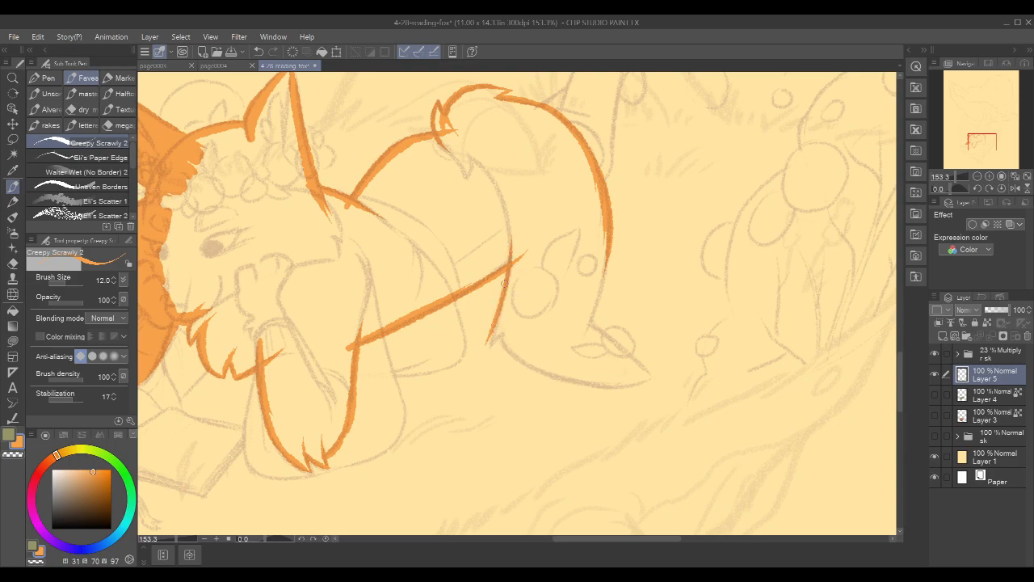
key(ctrl+z)
mouse_move(511, 236)
mouse_down()
mouse_move(489, 347)
mouse_move(510, 326)
mouse_up()
Outline the lower edge of the hindquarters to its pointed tip and join it to the outer curve
drag(638, 277, 573, 296)
drag(446, 368, 451, 356)
key(c)
key(c)
mouse_move(434, 337)
mouse_down()
mouse_move(446, 372)
mouse_move(535, 422)
mouse_up()
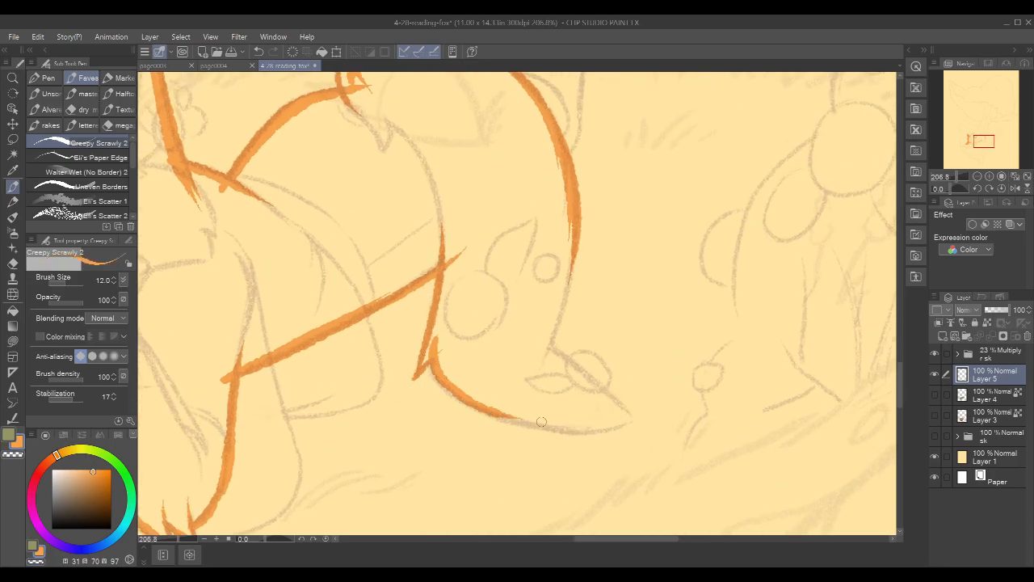
mouse_move(434, 372)
mouse_down()
mouse_move(511, 417)
mouse_move(622, 424)
mouse_up()
mouse_move(572, 197)
mouse_down()
mouse_move(559, 317)
mouse_move(623, 421)
mouse_up()
drag(587, 379, 622, 422)
Fill the outlined fox body with orange and touch up the gap left in the back tuft
mouse_move(590, 238)
mouse_down()
mouse_move(606, 340)
mouse_move(723, 285)
mouse_move(753, 286)
mouse_up()
scroll(752, 286, down, 3)
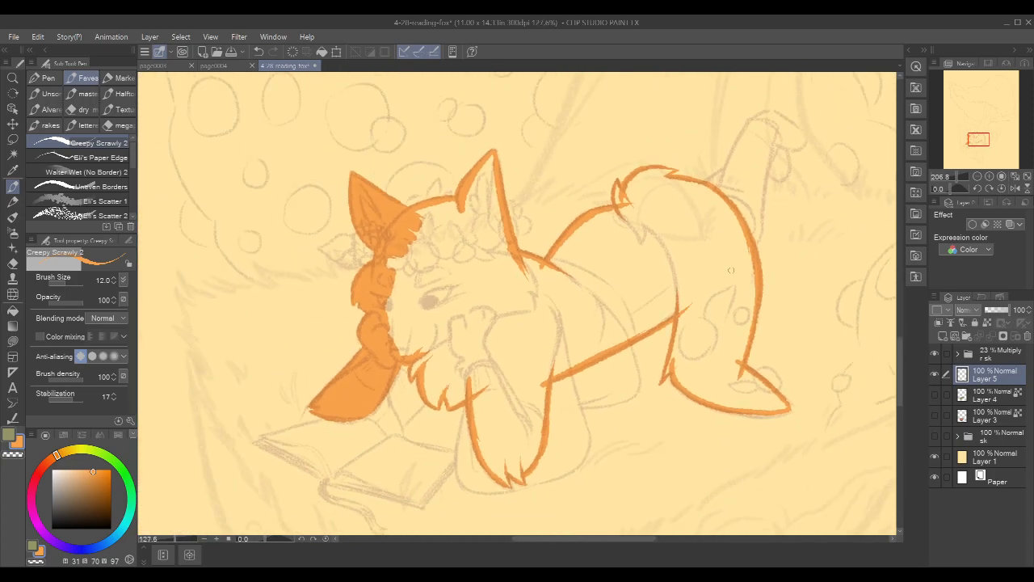
key(g)
click(689, 260)
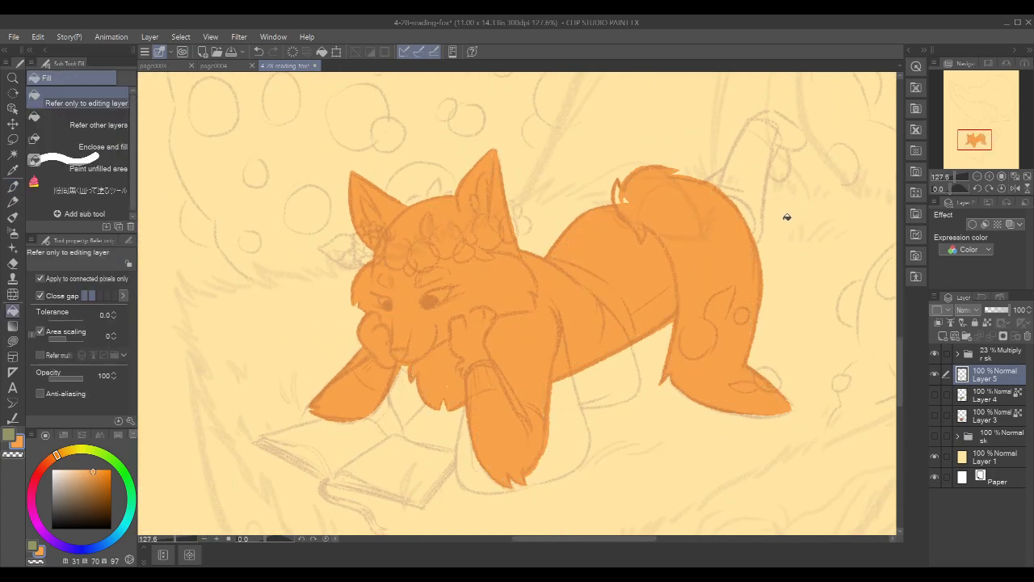
key(p)
drag(616, 185, 620, 205)
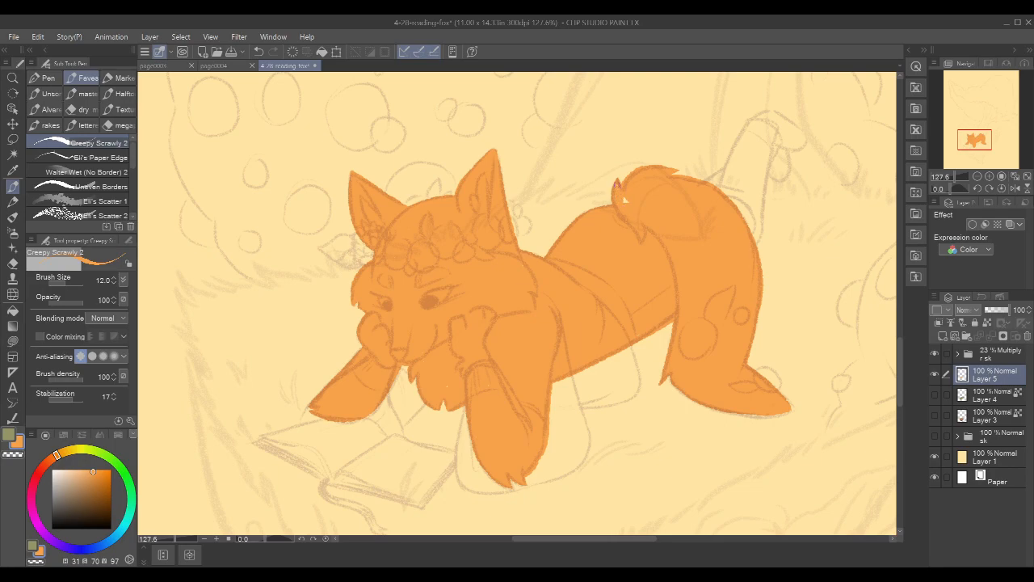
Check the silhouette without the sketch, then outline both sides of the raised hind leg in orange
click(936, 353)
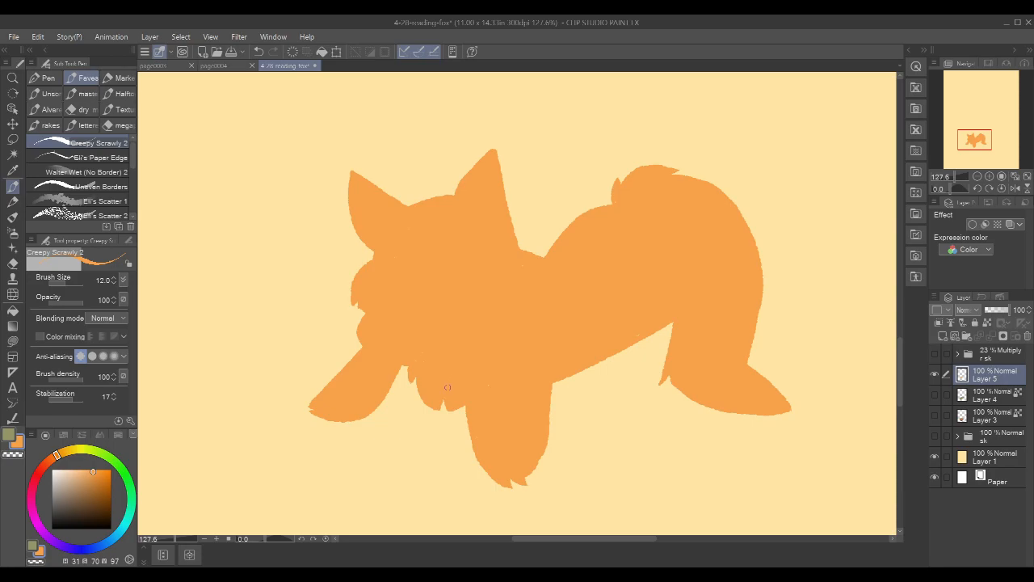
click(934, 354)
drag(781, 294, 684, 289)
scroll(565, 266, up, 3)
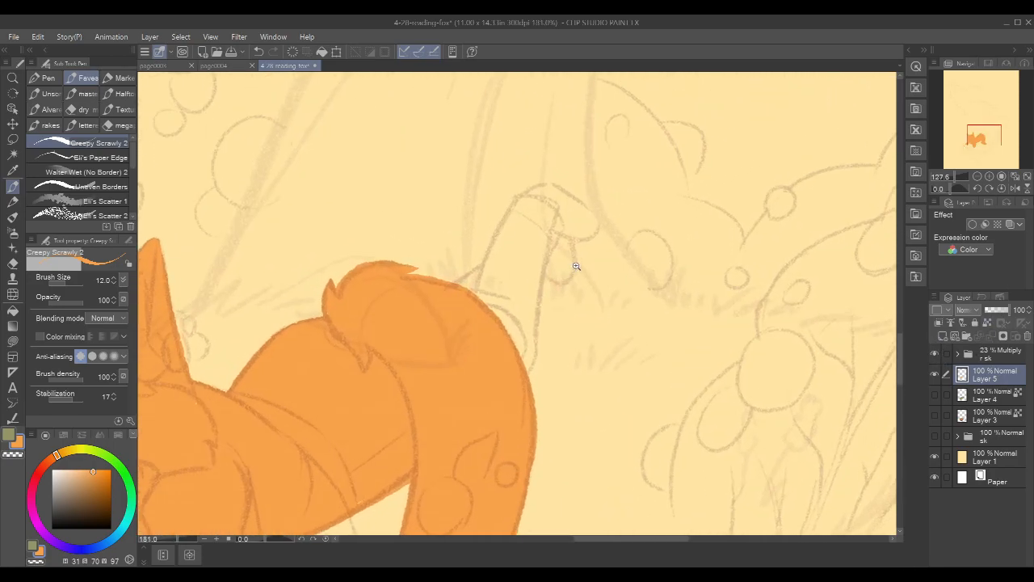
drag(525, 417, 534, 393)
mouse_move(565, 215)
mouse_down()
mouse_move(537, 395)
mouse_move(522, 402)
mouse_up()
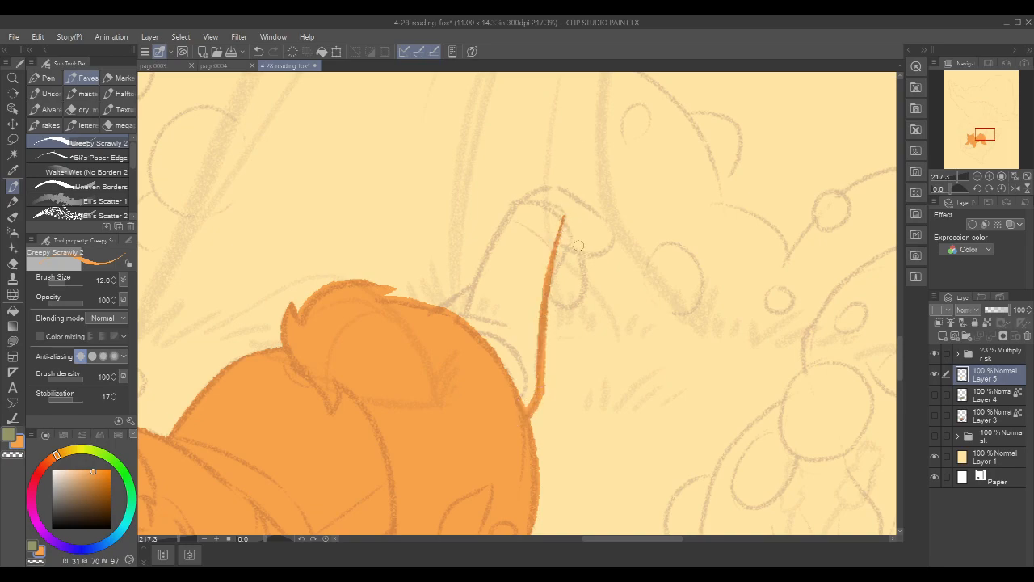
mouse_move(549, 189)
mouse_down()
mouse_move(489, 252)
mouse_move(469, 323)
mouse_move(492, 279)
mouse_up()
mouse_move(441, 319)
mouse_down()
mouse_move(486, 299)
mouse_move(481, 311)
mouse_up()
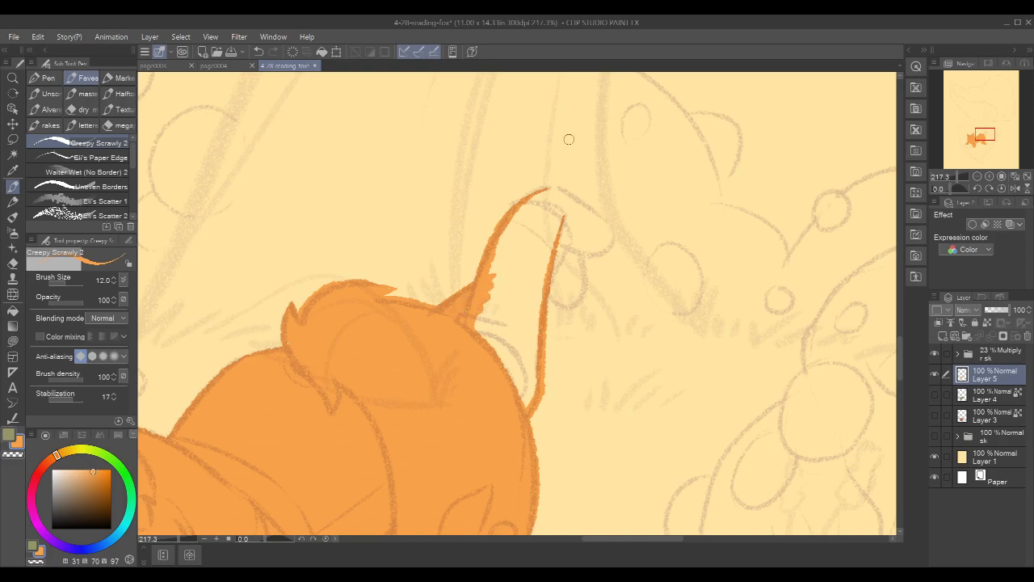
Outline the raised hind foot in orange and fill the closed leg and foot shape
drag(546, 193, 608, 230)
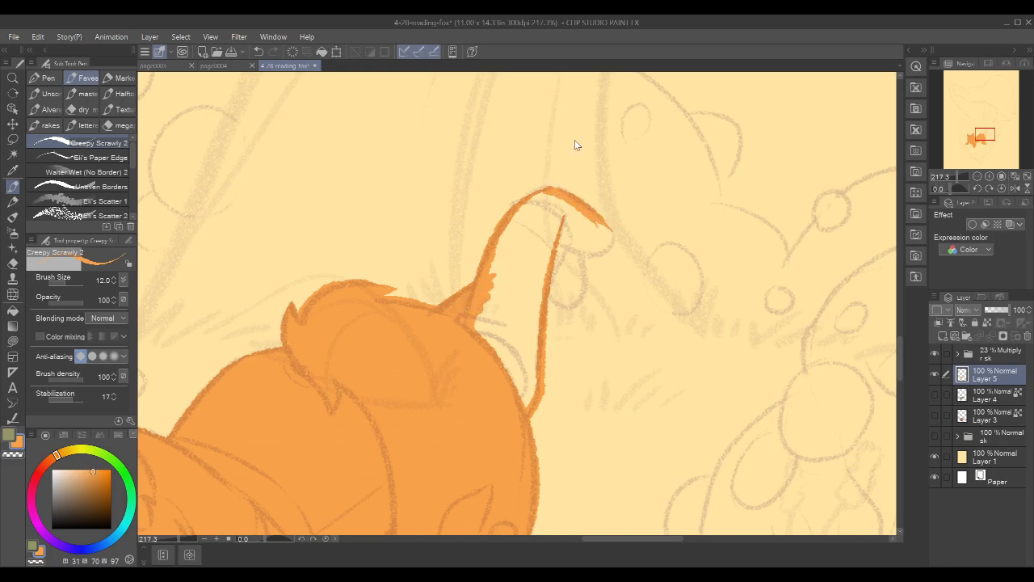
key(ctrl+z)
key(r)
mouse_move(743, 254)
mouse_down()
mouse_move(716, 340)
mouse_move(628, 424)
mouse_move(636, 342)
mouse_up()
key(p)
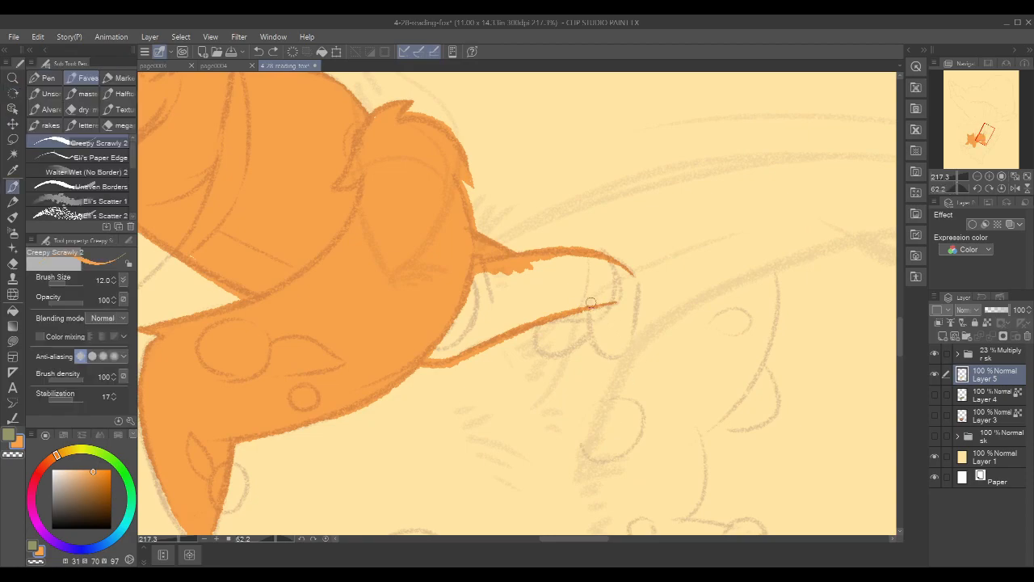
mouse_move(595, 297)
mouse_down()
mouse_move(585, 338)
mouse_move(619, 362)
mouse_up()
key(ctrl+z)
drag(632, 276, 628, 356)
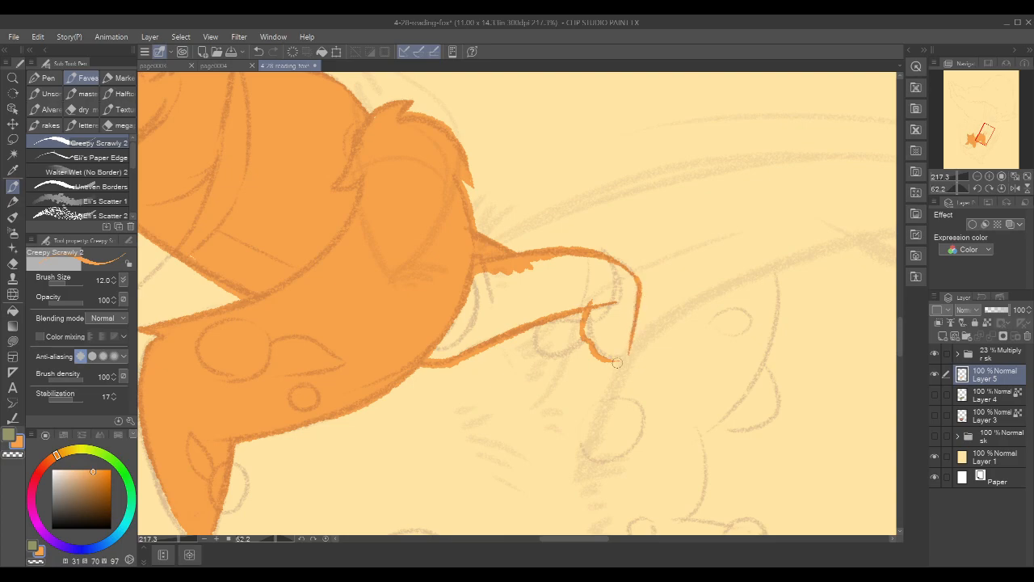
key(g)
click(621, 281)
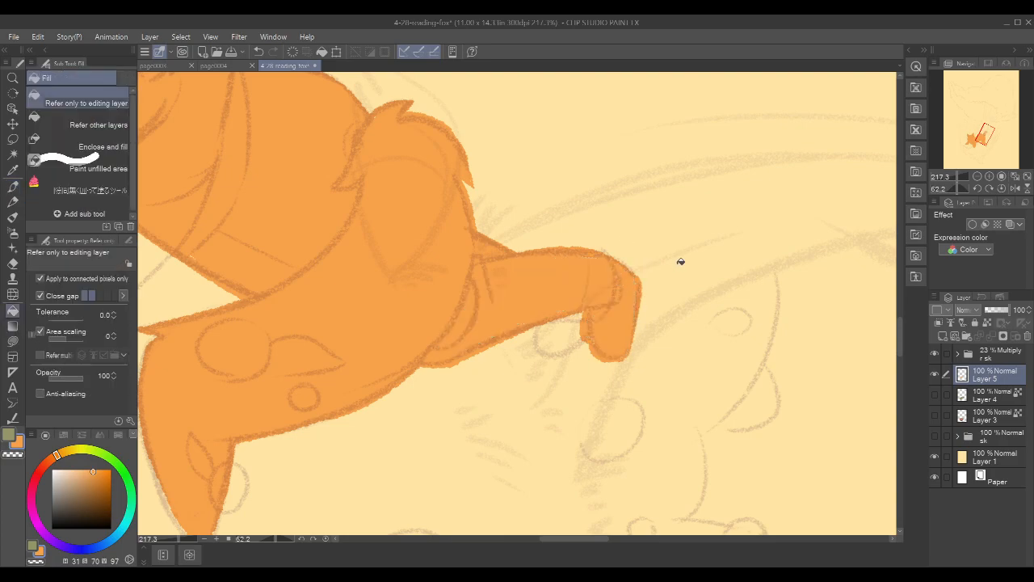
Outline the second hind foot showing just beneath the raised foot and fill it with orange
key(r)
drag(753, 233, 769, 234)
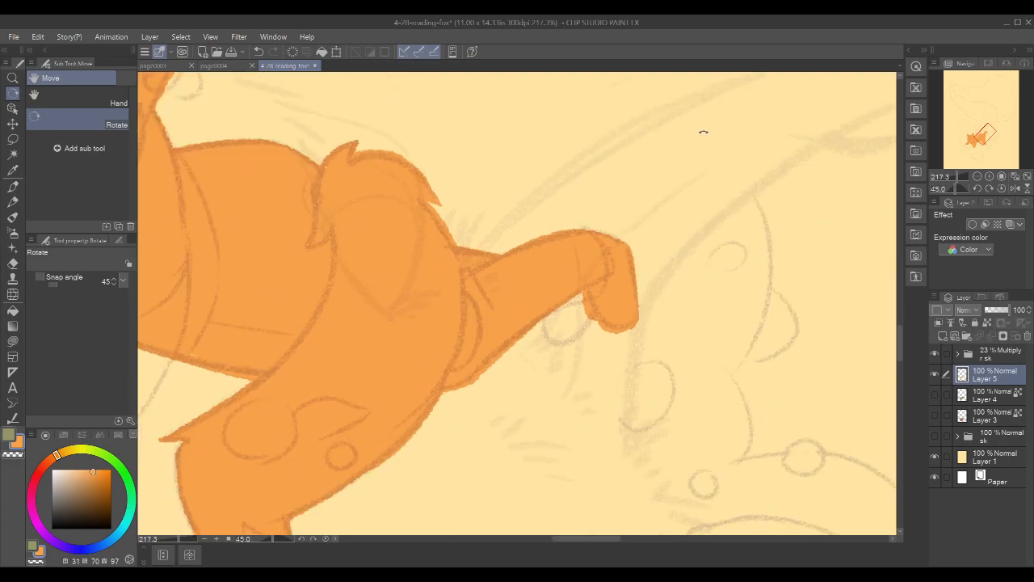
drag(704, 132, 647, 121)
key(p)
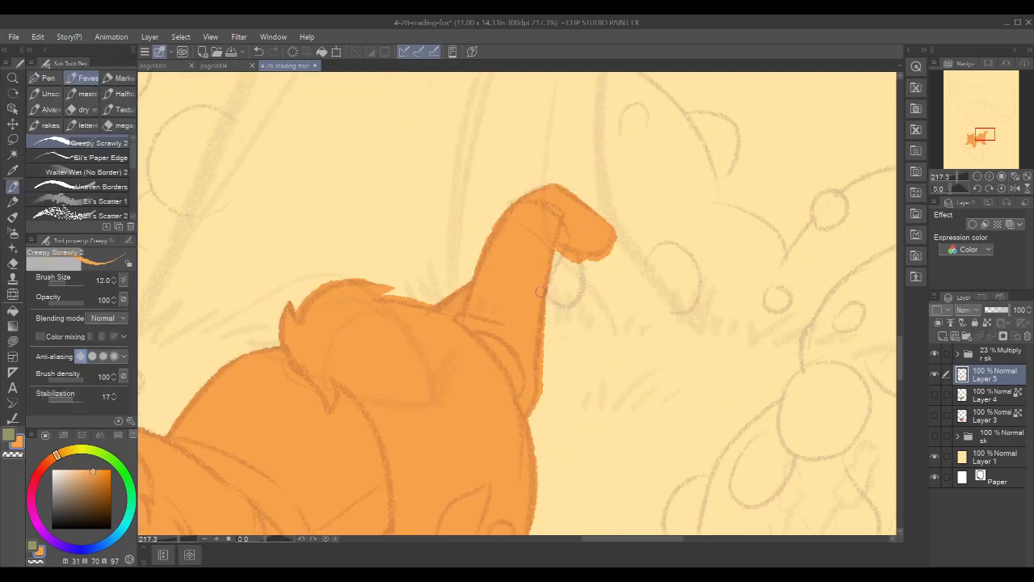
mouse_move(545, 286)
mouse_down()
mouse_move(567, 298)
mouse_move(587, 291)
mouse_move(577, 258)
mouse_up()
key(g)
click(566, 279)
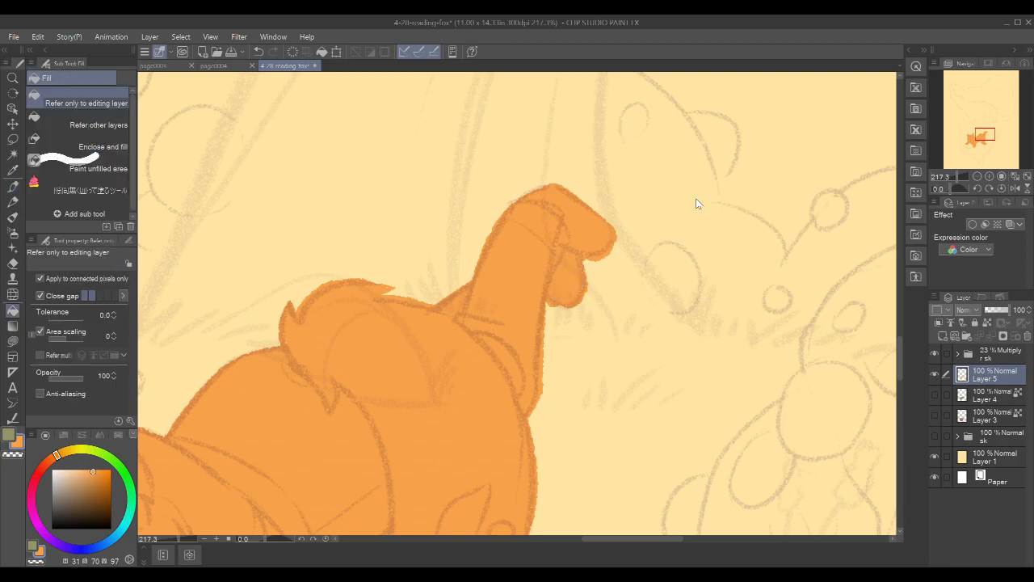
Inspect the filled fox silhouette for gaps and touch up the fur tips at the front elbow with the transparent colour
scroll(696, 201, down, 3)
scroll(699, 203, down, 2)
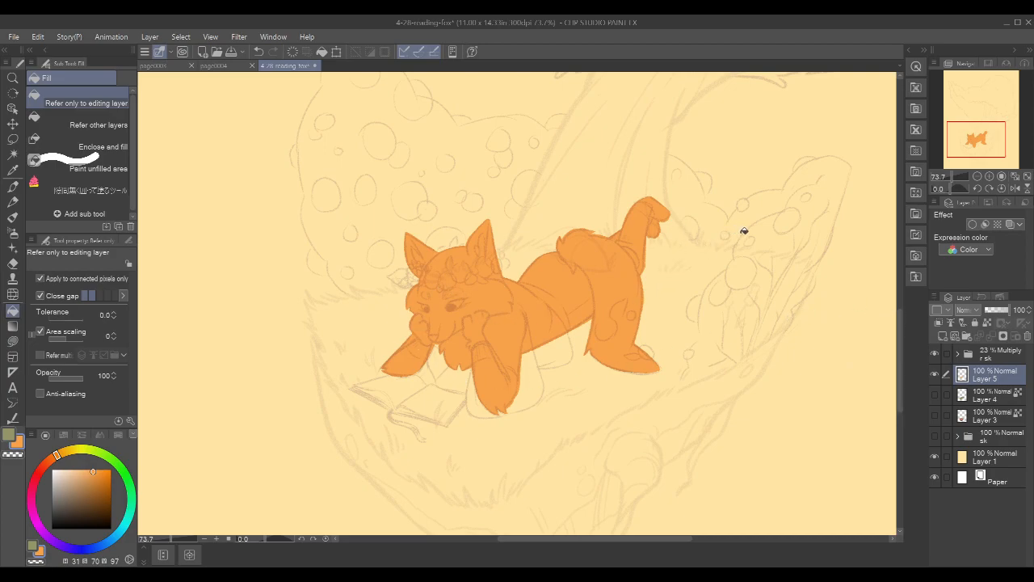
key(p)
click(936, 374)
click(936, 374)
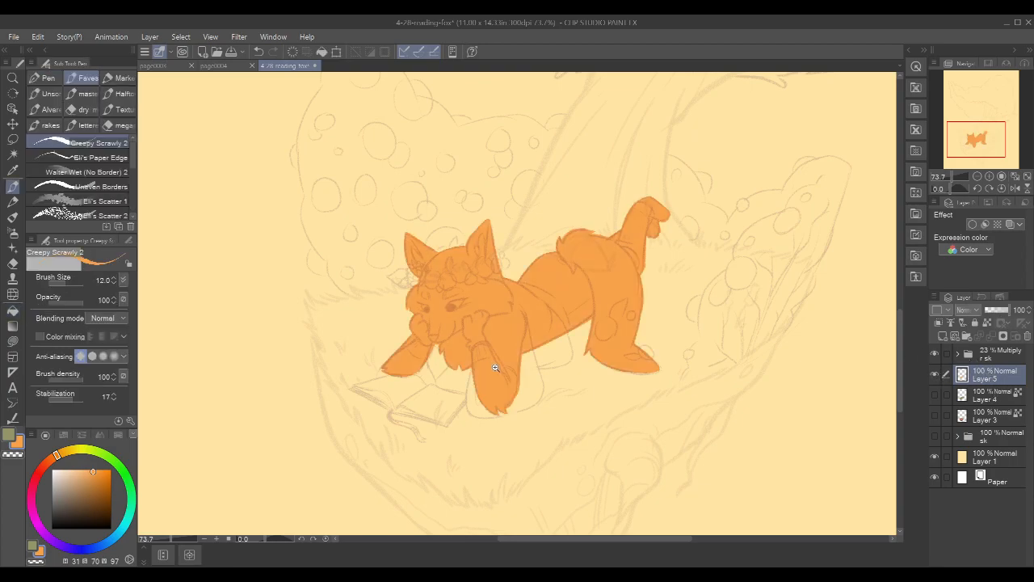
scroll(494, 368, up, 5)
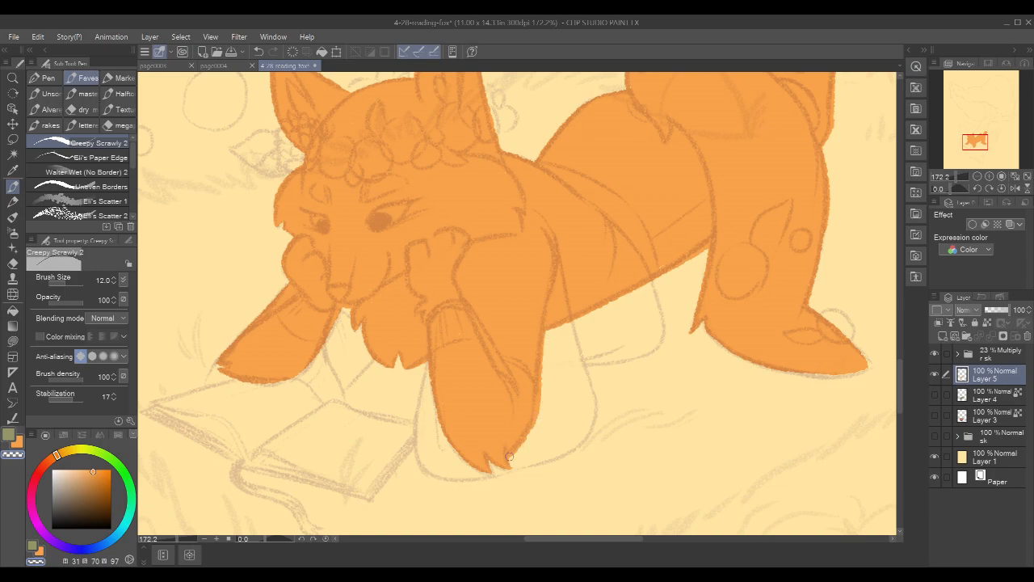
key(c)
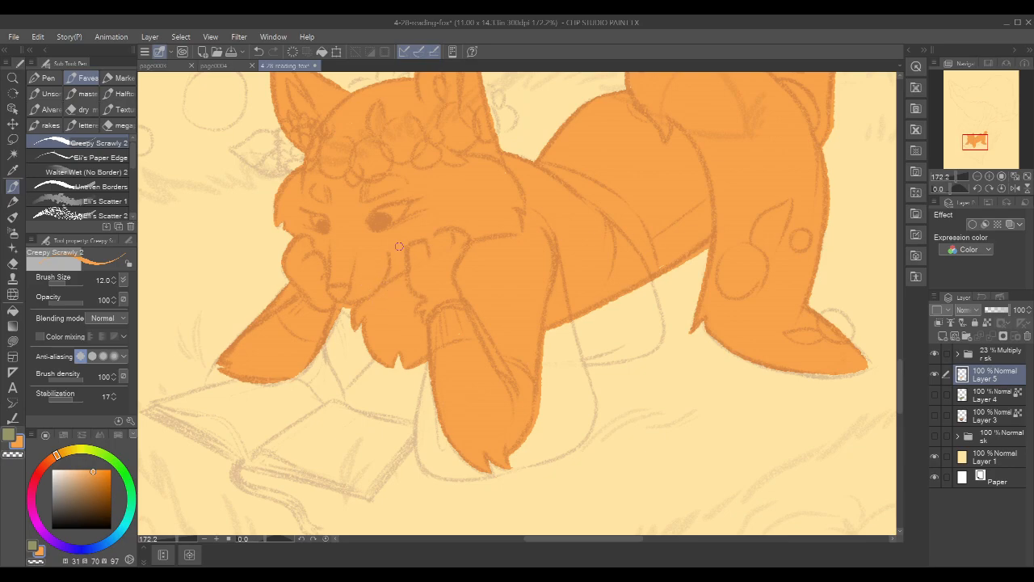
drag(574, 222, 562, 242)
drag(436, 300, 425, 322)
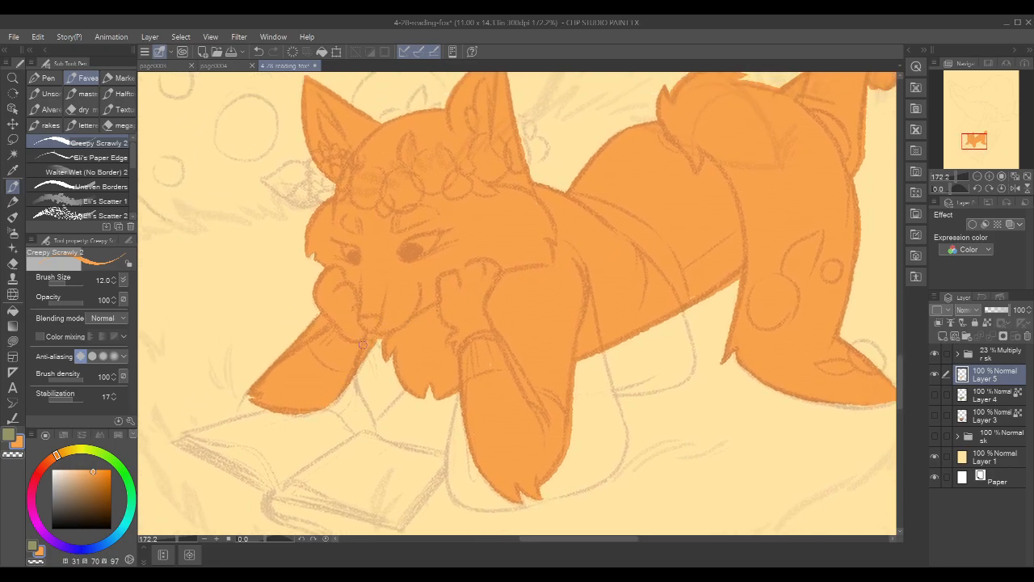
drag(769, 227, 639, 316)
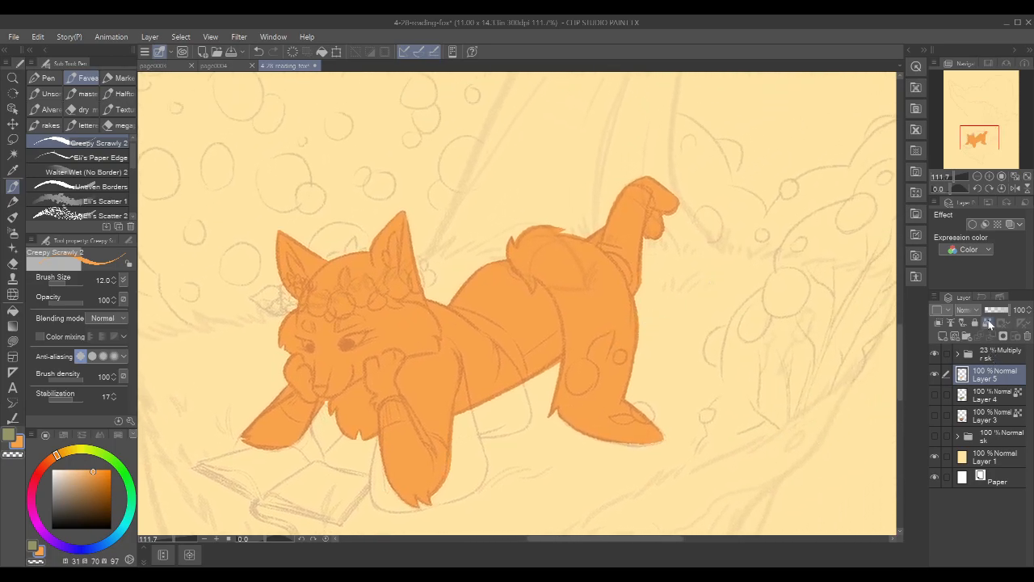
Add a new layer above the fox base and select the fox silhouette using Auto select on the base layer only
click(942, 336)
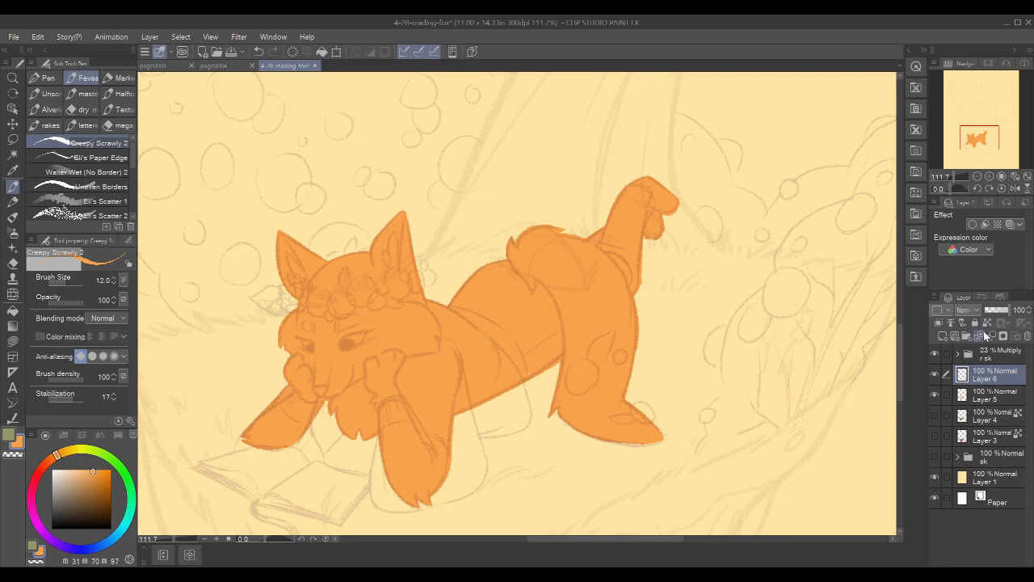
click(990, 396)
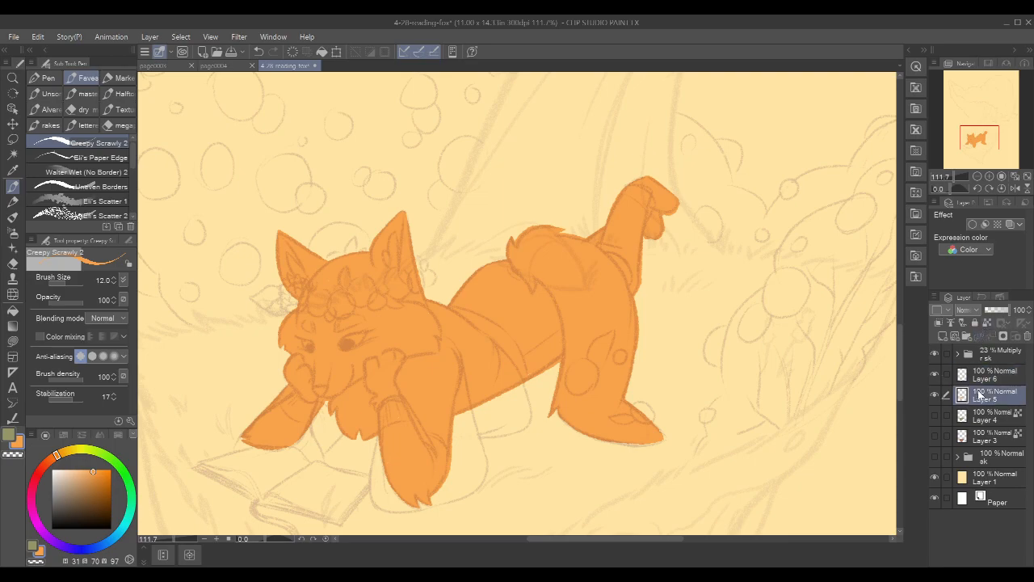
key(w)
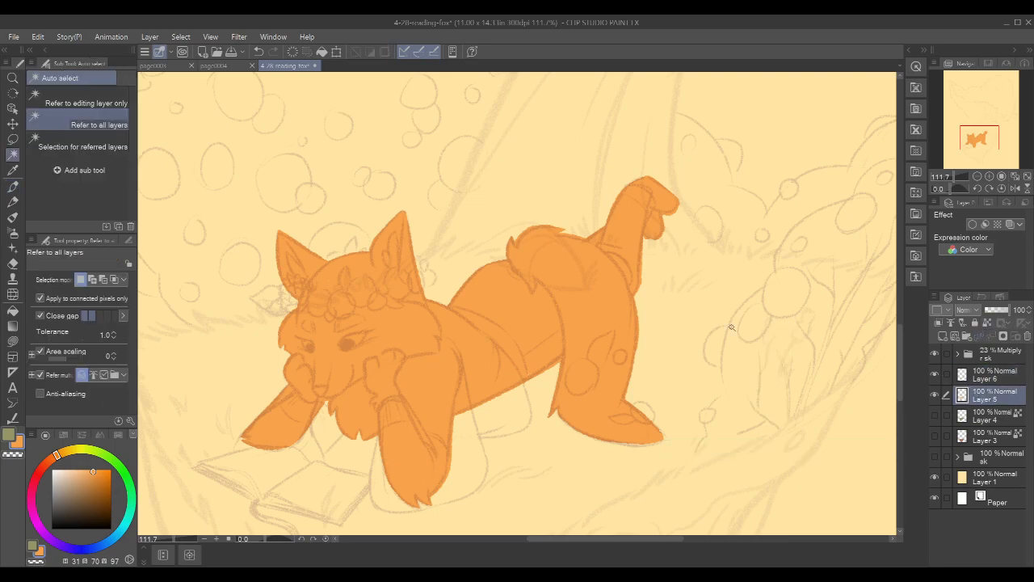
click(81, 102)
click(674, 321)
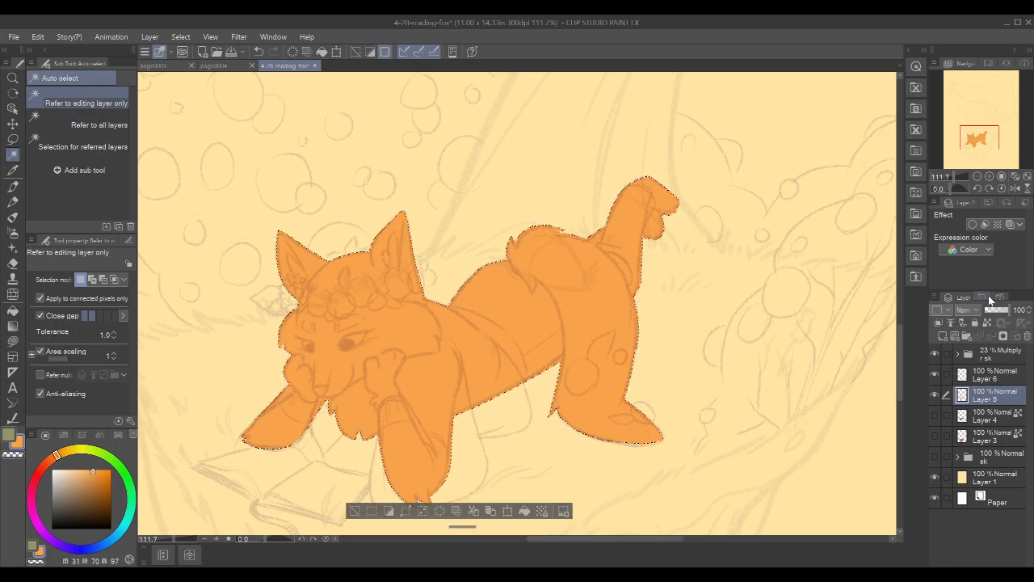
click(990, 374)
key(p)
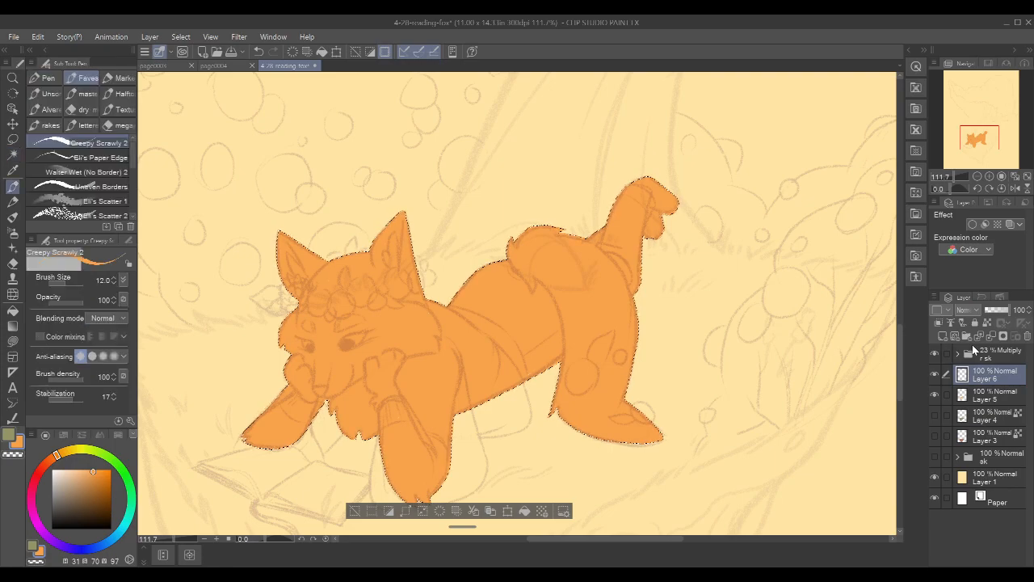
Lower the opacity of the fox base, Layer 5, to 44% and make Layer 6 active again
scroll(604, 282, up, 4)
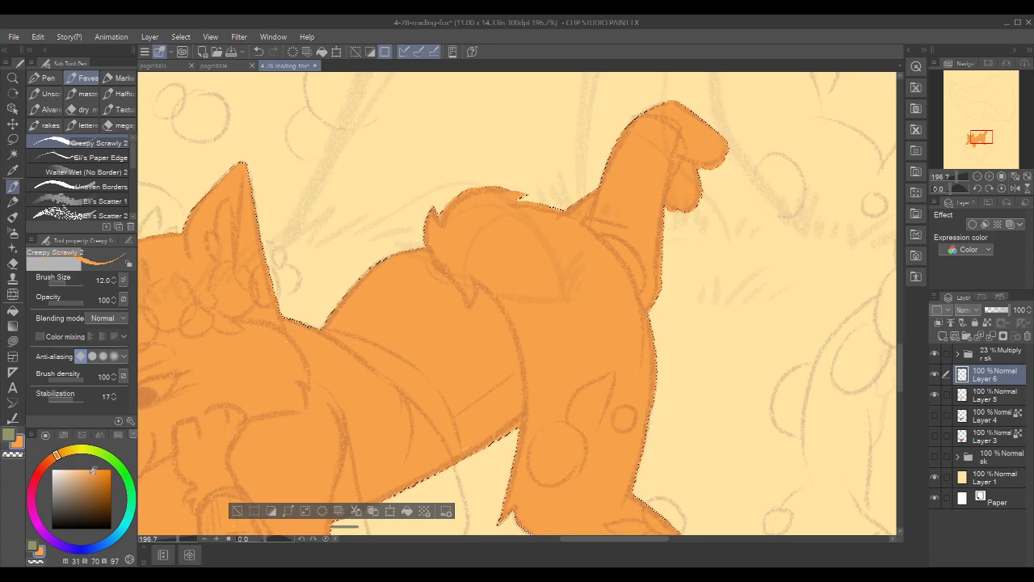
drag(525, 181, 514, 177)
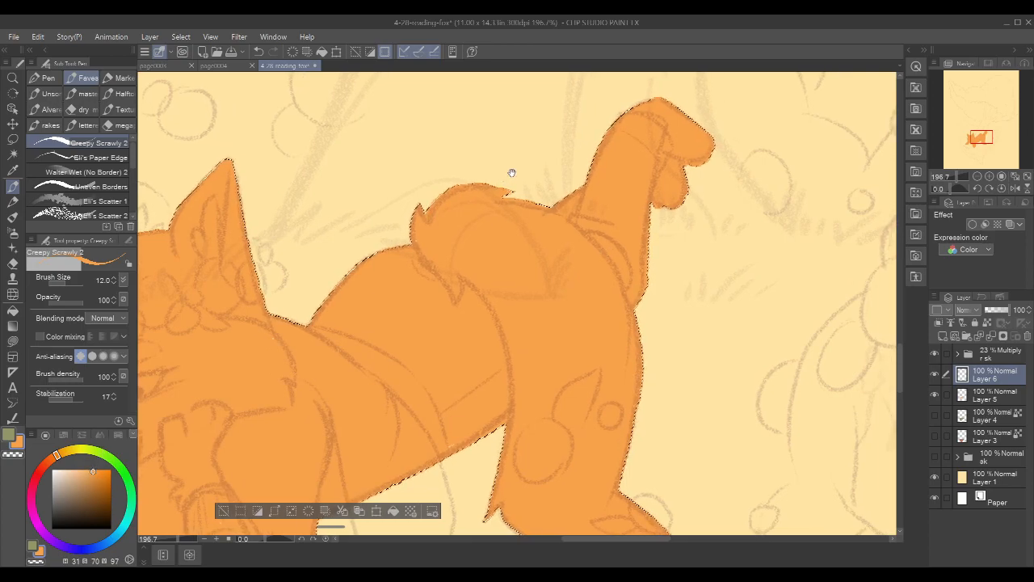
click(994, 396)
click(997, 310)
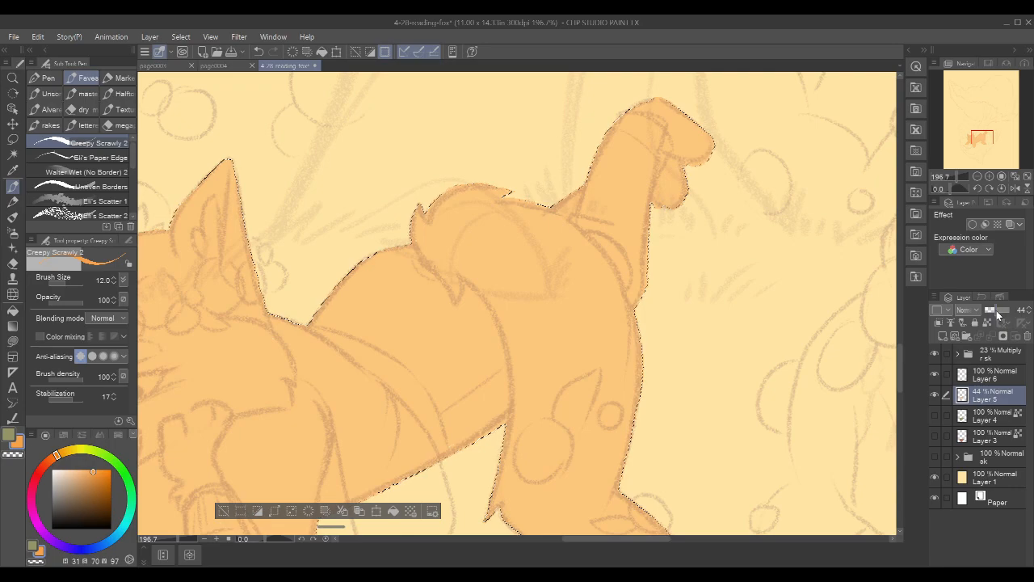
scroll(776, 328, down, 4)
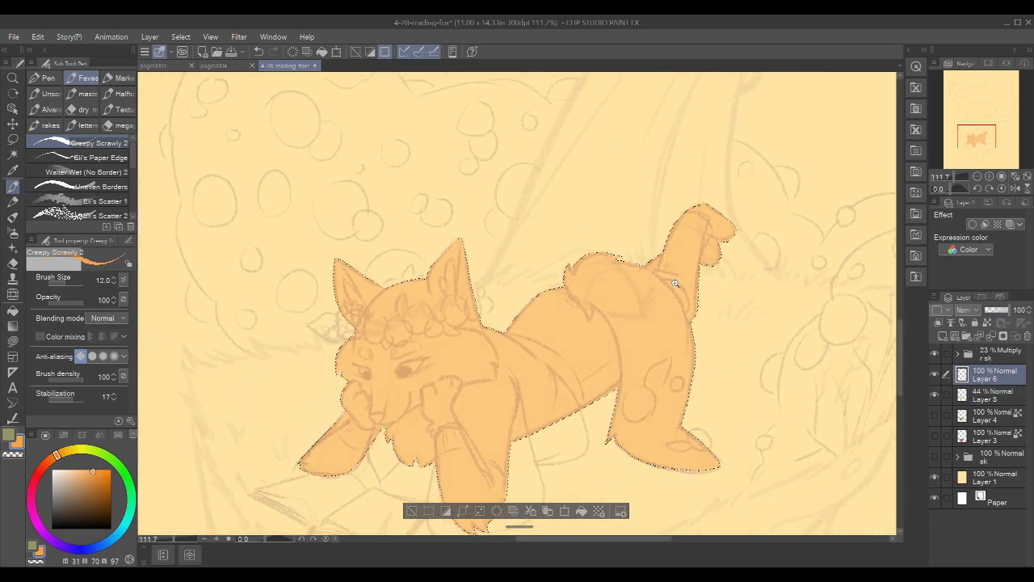
Paint the fur tuft at the base of the tail in full orange on Layer 6
drag(675, 283, 688, 264)
drag(522, 217, 449, 184)
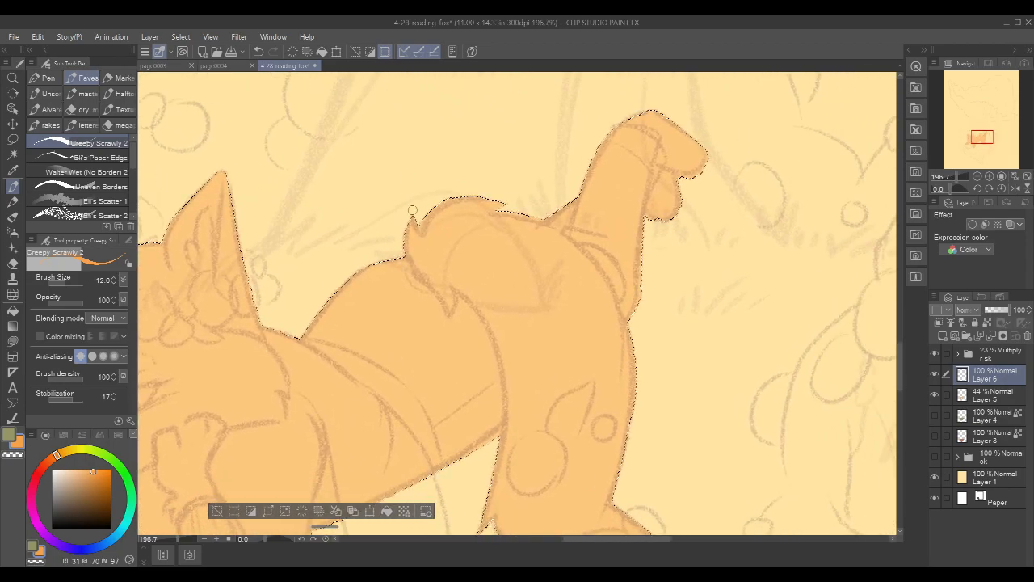
drag(411, 212, 408, 238)
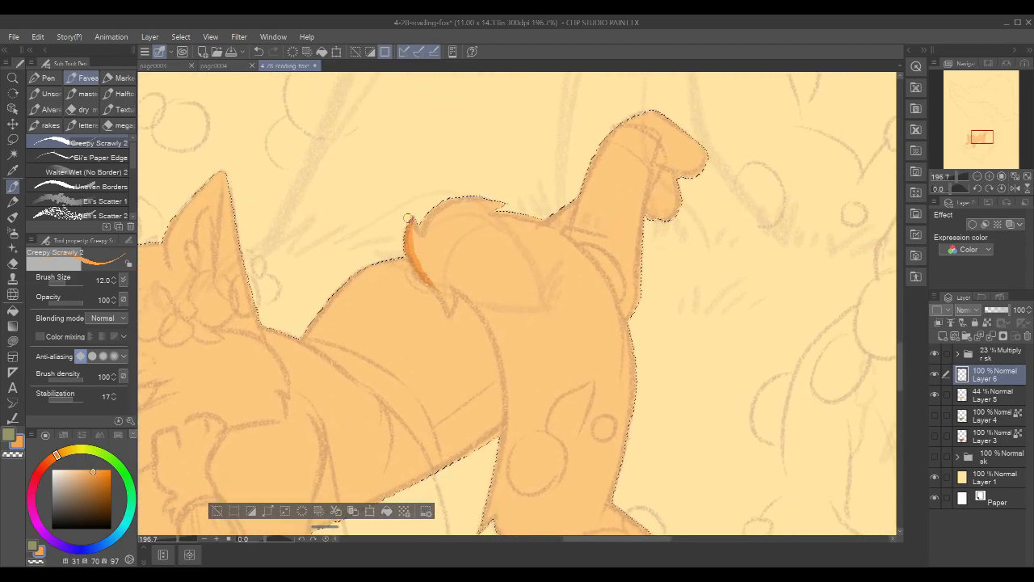
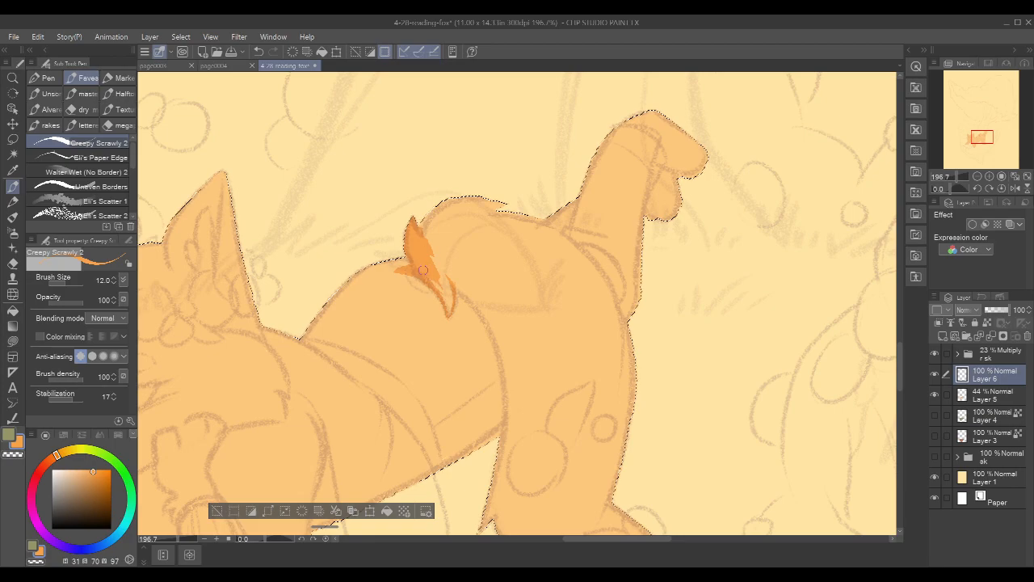
drag(441, 262, 448, 308)
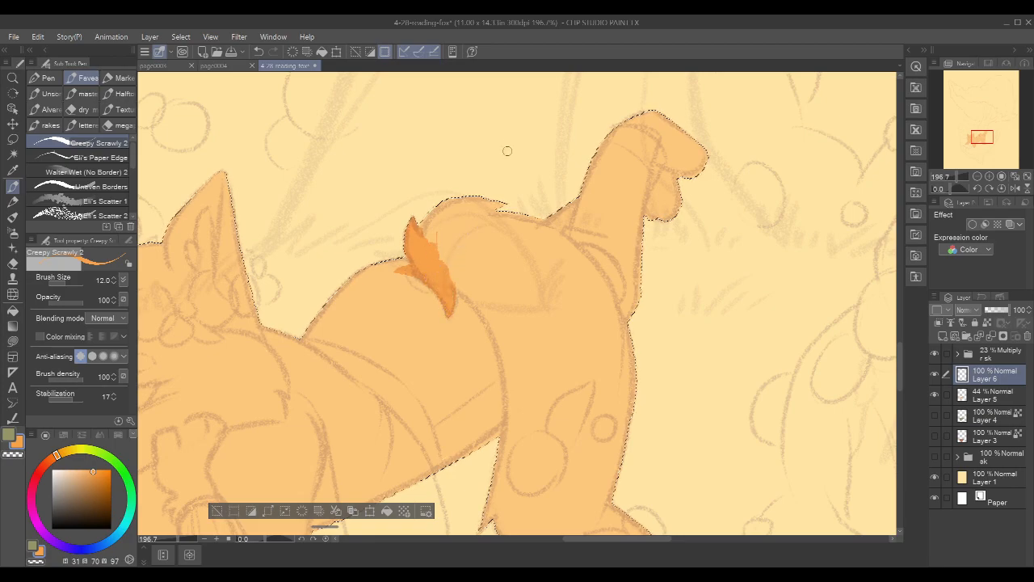
Outline the tail's top arc and its outer curve down the far side in orange
drag(509, 207, 465, 196)
drag(593, 189, 530, 172)
mouse_move(434, 194)
mouse_down()
mouse_move(483, 216)
mouse_move(537, 263)
mouse_up()
mouse_move(473, 208)
mouse_down()
mouse_move(547, 274)
mouse_move(498, 220)
mouse_move(572, 340)
mouse_move(544, 275)
mouse_move(571, 355)
mouse_up()
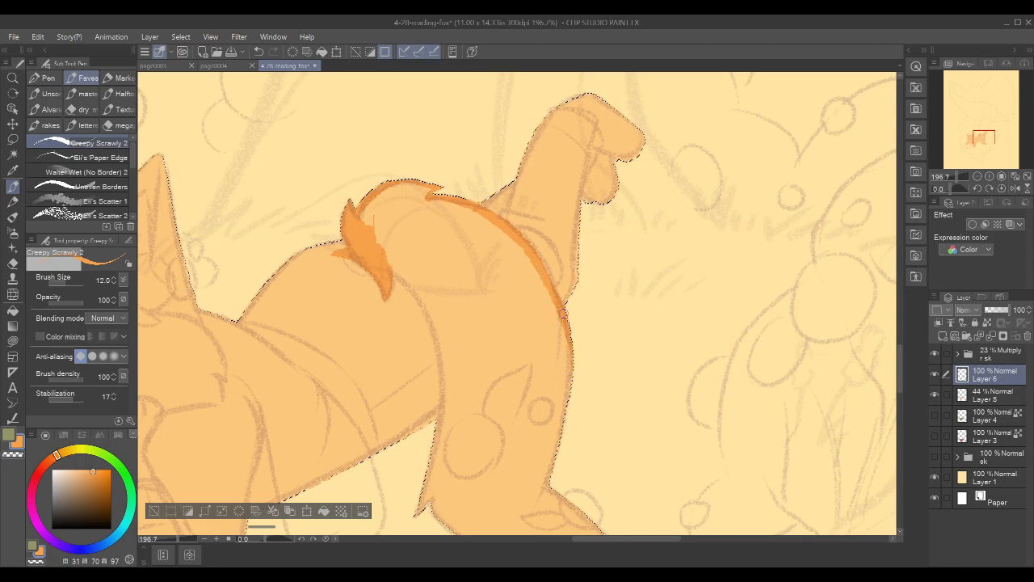
drag(517, 288, 496, 189)
Outline the tail's inner edge in orange from the fur tuft down to its lower corner
mouse_move(370, 165)
mouse_down()
mouse_move(418, 230)
mouse_move(415, 245)
mouse_up()
drag(402, 209, 429, 284)
mouse_move(383, 179)
mouse_down()
mouse_move(418, 249)
mouse_move(416, 338)
mouse_up()
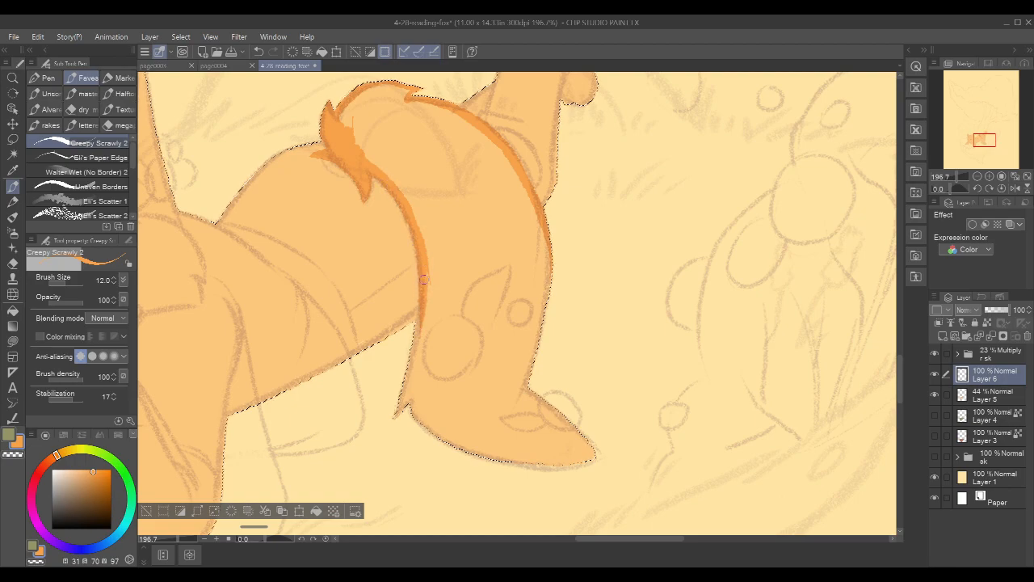
drag(425, 291, 410, 366)
drag(420, 320, 396, 416)
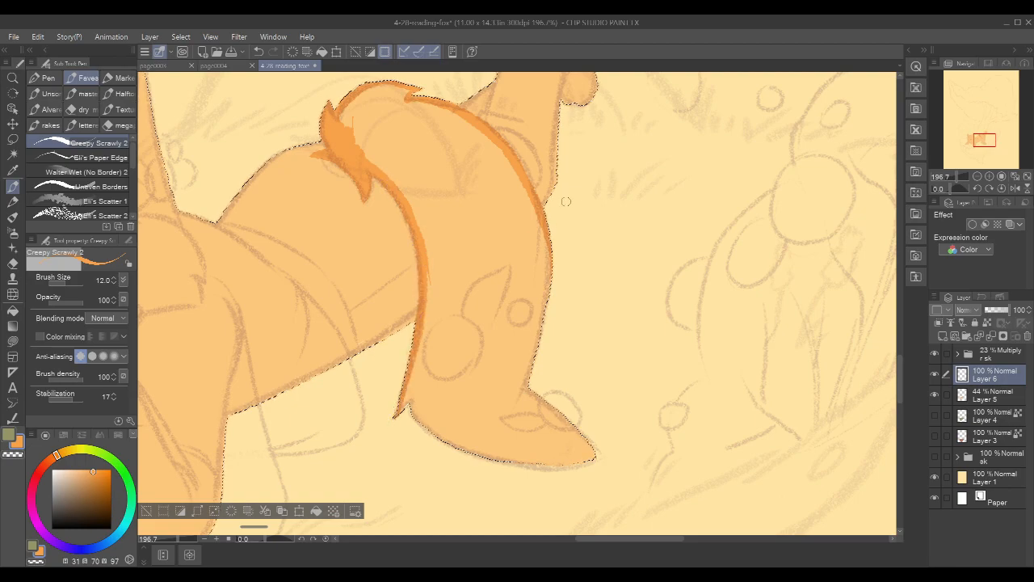
Close the orange outline around the tail's lower outer edge and pointed tip, and fill the tail
mouse_move(548, 231)
mouse_down()
mouse_move(549, 295)
mouse_move(533, 358)
mouse_up()
mouse_move(537, 397)
mouse_down()
mouse_move(593, 458)
mouse_move(493, 456)
mouse_move(422, 421)
mouse_up()
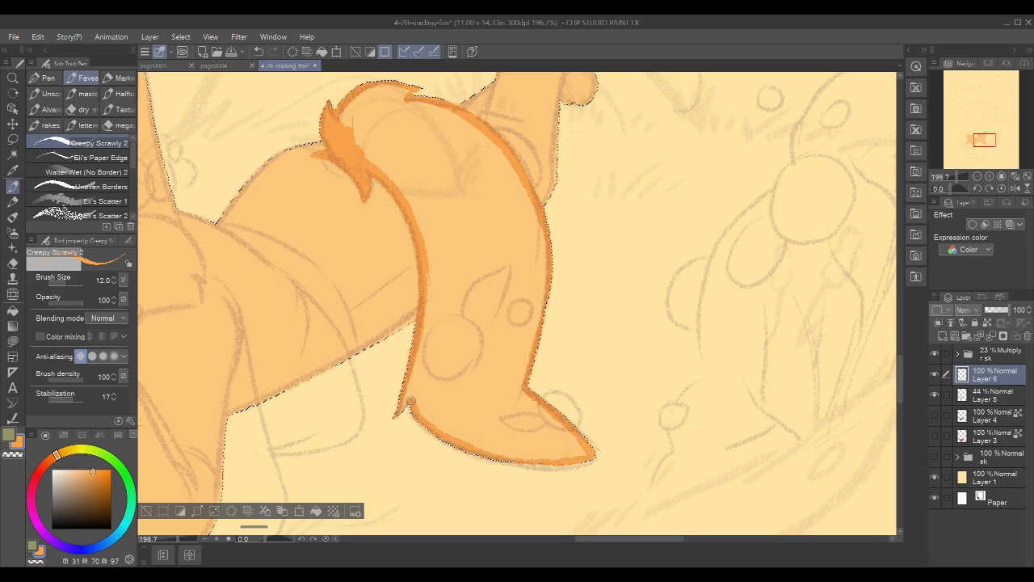
key(g)
key(g)
click(493, 269)
drag(630, 205, 610, 231)
drag(668, 204, 719, 277)
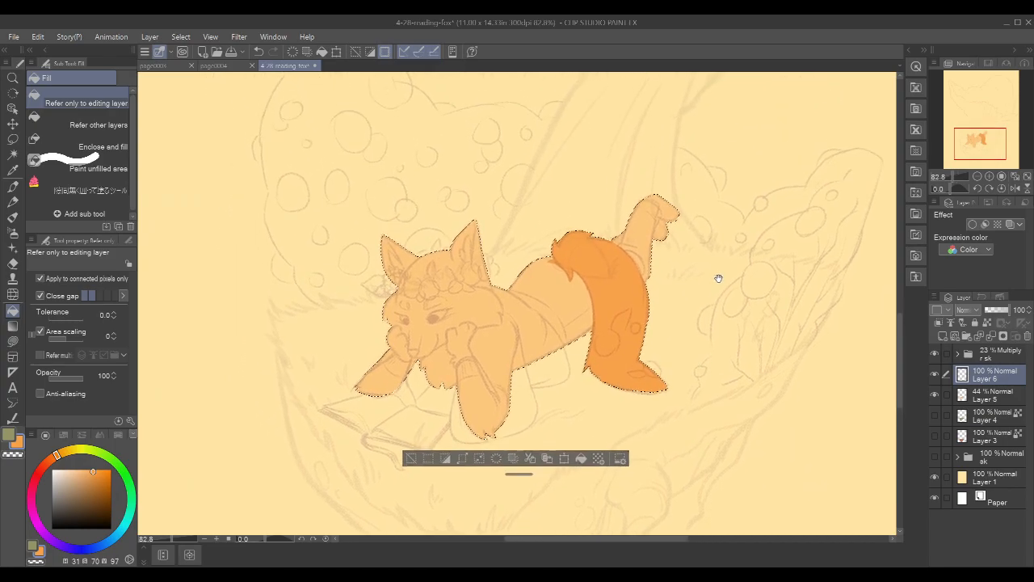
Clear the selection, rename Layer 6 as tail and Layer 5 as fox body, and set the fox body layer to 46% opacity
key(ctrl+d)
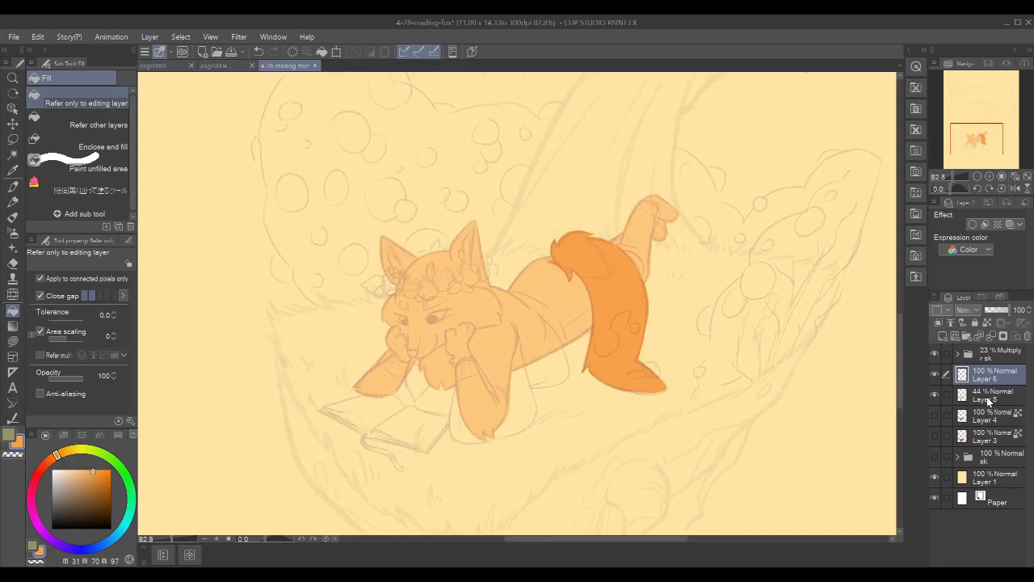
click(988, 396)
drag(1002, 310, 1033, 313)
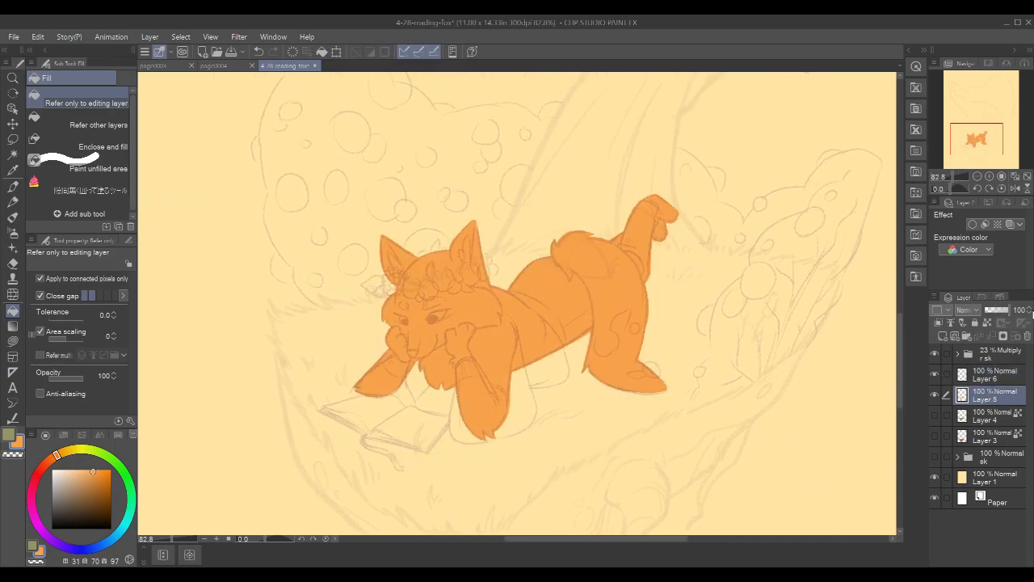
click(982, 379)
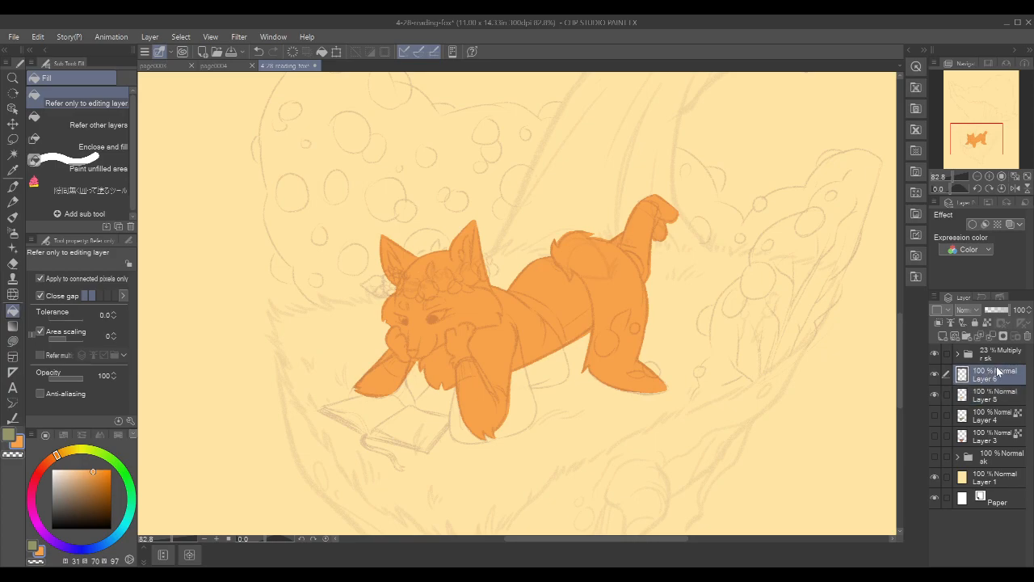
click(990, 401)
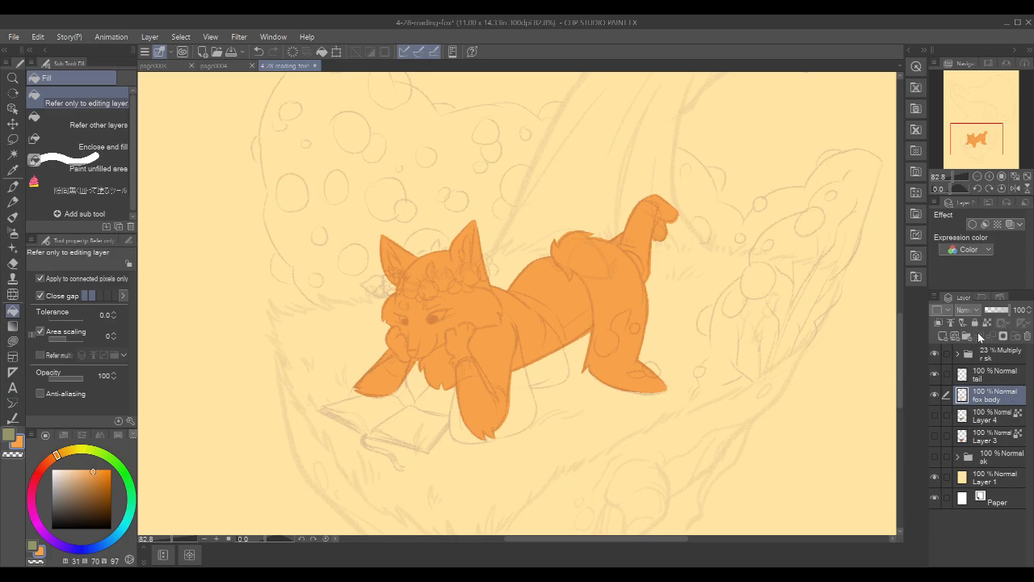
drag(999, 310, 993, 312)
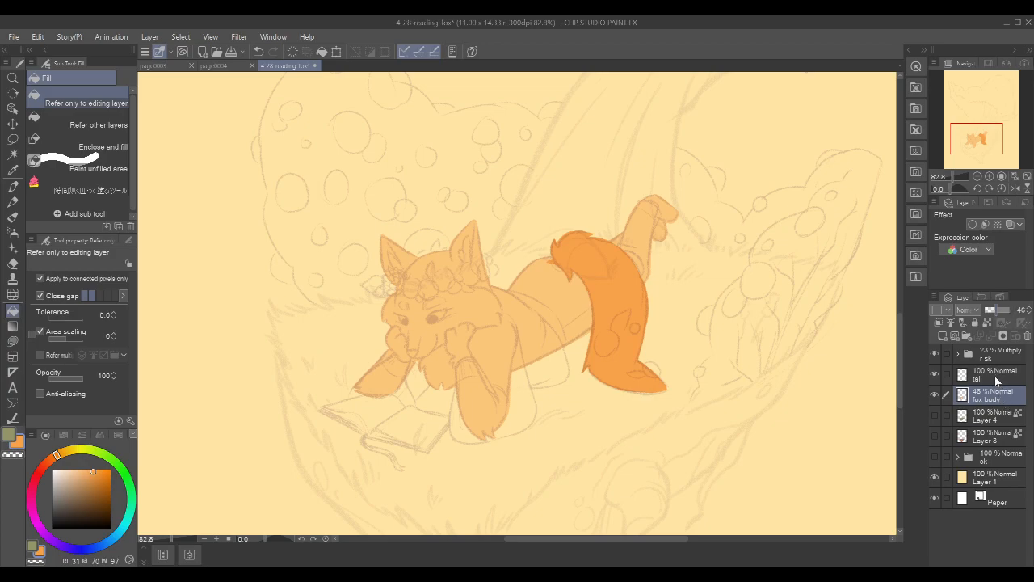
Select the whole fox silhouette and add a new layer named head directly above the fox body layer
key(w)
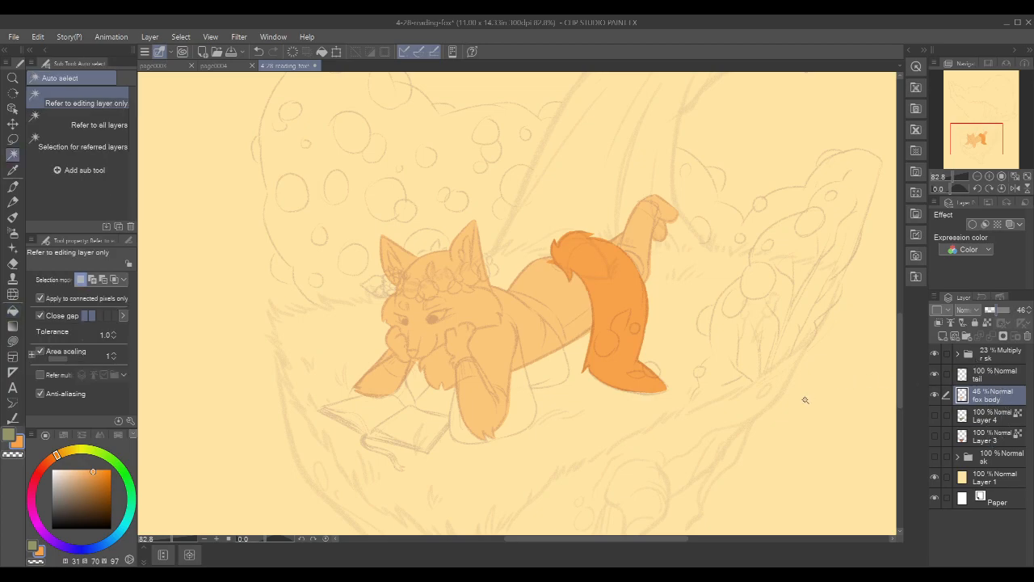
click(806, 400)
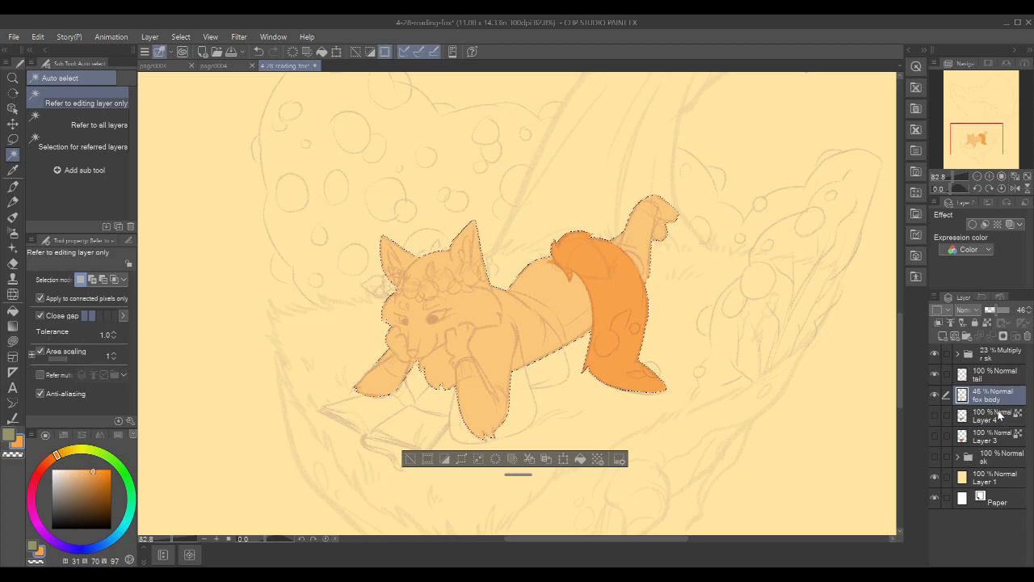
click(999, 380)
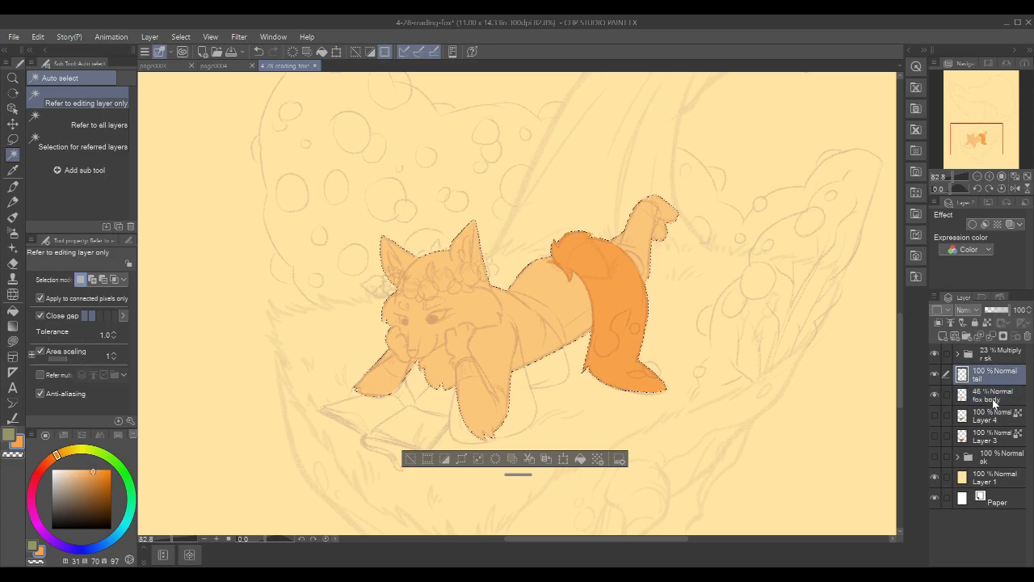
click(994, 402)
click(943, 336)
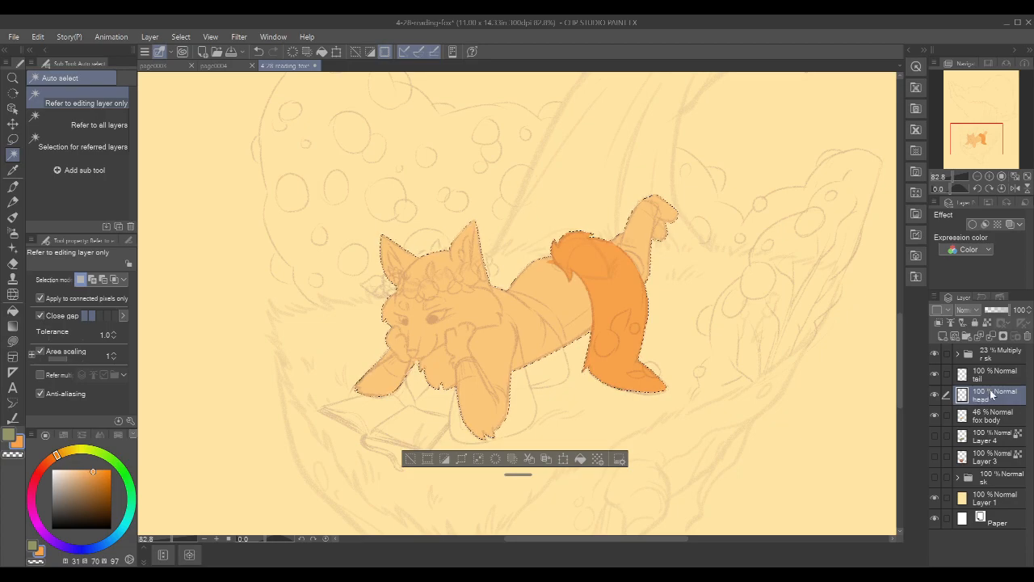
Outline the fox's shorter ear and the crown of the head in orange with the Creepy Scrawly 2 pen
key(p)
mouse_move(437, 277)
mouse_down()
mouse_move(604, 295)
mouse_move(613, 286)
mouse_move(630, 299)
mouse_up()
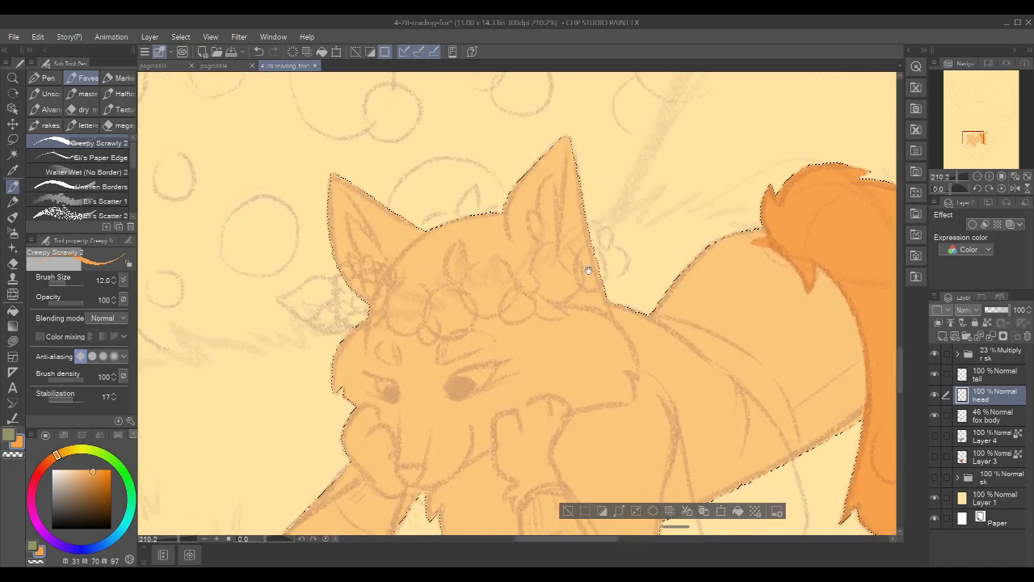
drag(334, 246, 380, 302)
drag(333, 175, 364, 292)
drag(332, 191, 331, 211)
drag(333, 174, 447, 243)
drag(504, 211, 526, 215)
drag(428, 234, 528, 216)
Outline the taller ear and the cheek below it, down to the fur tuft, in orange
drag(571, 138, 507, 235)
mouse_move(571, 139)
mouse_down()
mouse_move(617, 348)
mouse_move(591, 267)
mouse_move(619, 343)
mouse_up()
drag(596, 282, 611, 324)
mouse_move(639, 377)
mouse_down()
mouse_move(606, 314)
mouse_move(638, 365)
mouse_move(636, 373)
mouse_move(617, 365)
mouse_move(638, 380)
mouse_move(617, 364)
mouse_move(635, 401)
mouse_up()
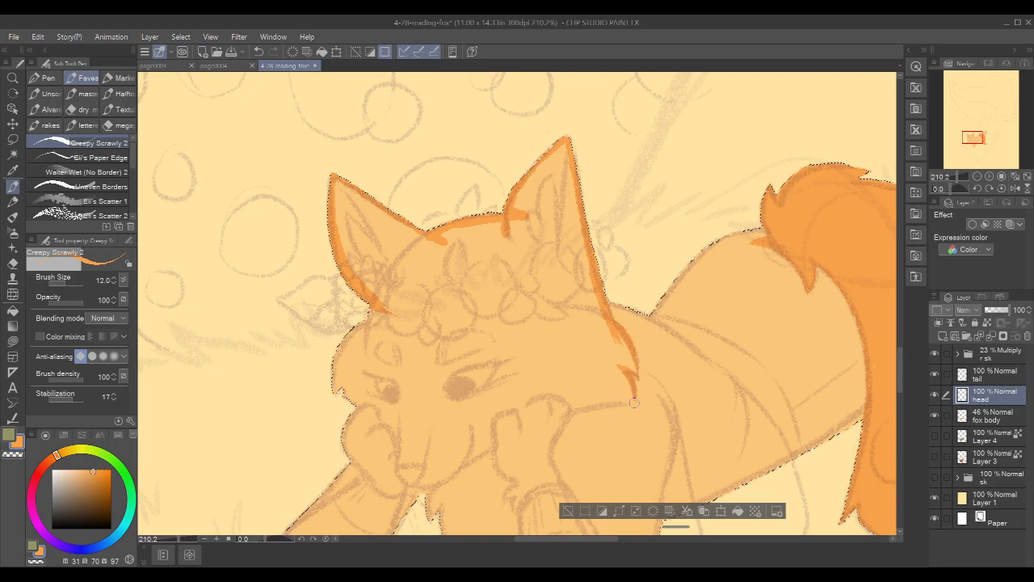
Outline the opposite cheek below the shorter ear and the side of the muzzle down to the nose
drag(679, 360, 736, 283)
drag(435, 235, 429, 257)
mouse_move(394, 314)
mouse_down()
mouse_move(428, 243)
mouse_move(425, 257)
mouse_up()
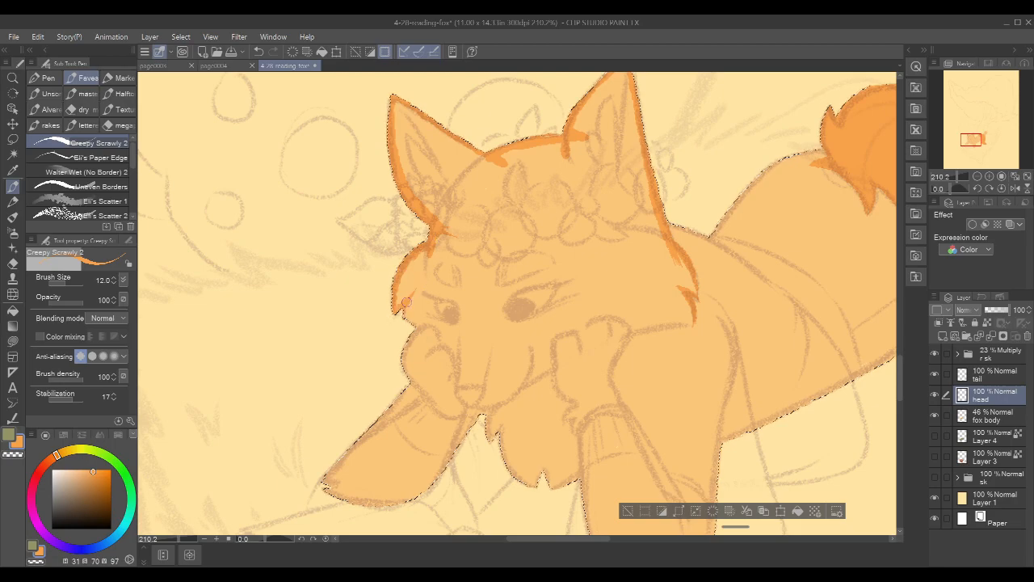
drag(564, 232, 527, 233)
drag(361, 310, 420, 374)
drag(389, 332, 424, 388)
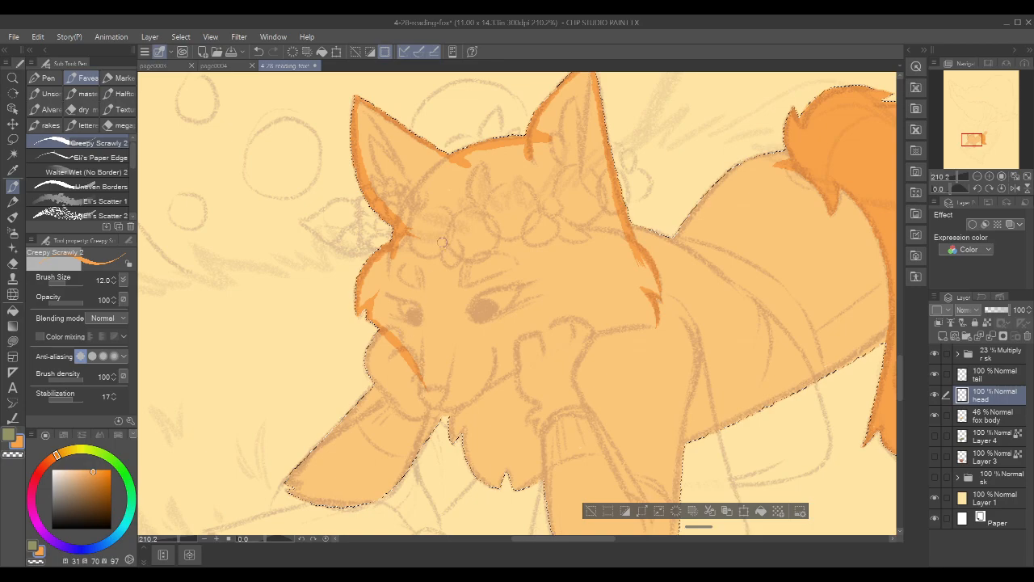
key(ctrl+z)
mouse_move(373, 322)
mouse_down()
mouse_move(420, 370)
mouse_move(422, 391)
mouse_up()
Close the head outline around the chin and along the jaw up to the cheek's fur tuft
drag(684, 257, 689, 210)
drag(530, 285, 683, 254)
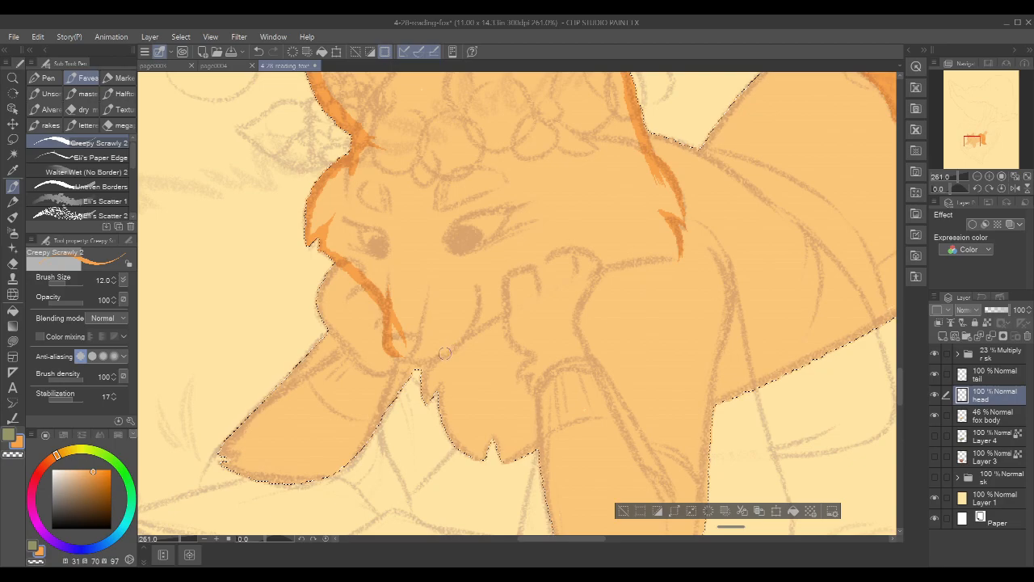
drag(452, 354, 612, 259)
key(ctrl+z)
mouse_move(453, 349)
mouse_down()
mouse_move(609, 261)
mouse_move(532, 296)
mouse_move(608, 263)
mouse_move(664, 257)
mouse_move(674, 239)
mouse_up()
key(ctrl+z)
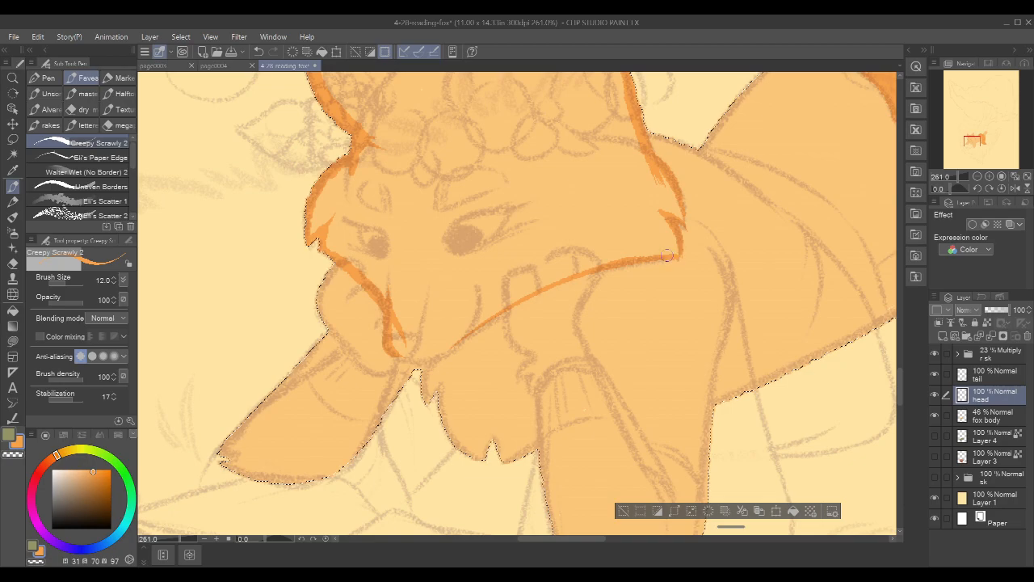
drag(451, 346, 426, 360)
Fill the outlined fox head with solid orange
key(g)
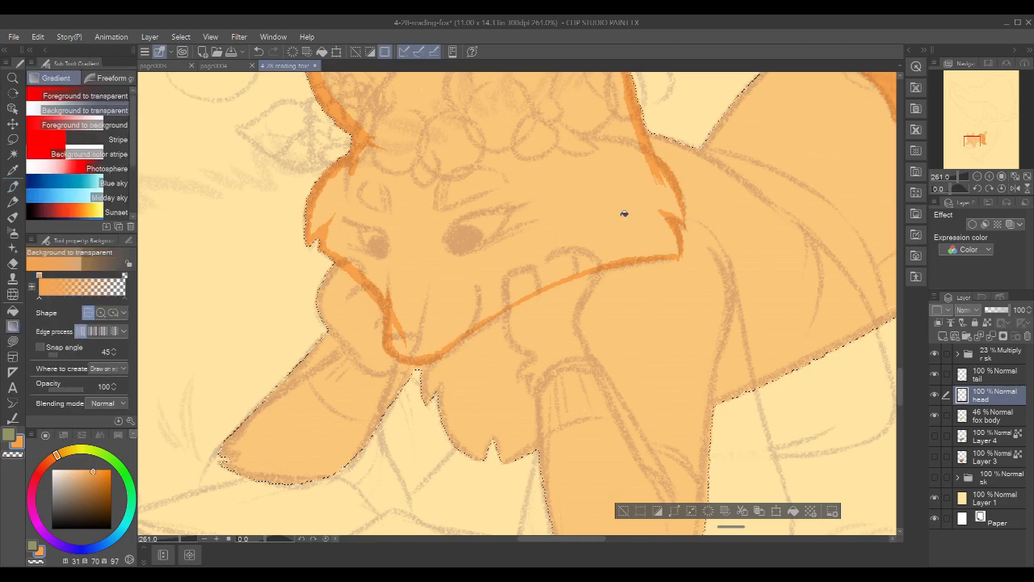
key(g)
click(627, 218)
drag(766, 209, 683, 345)
key(p)
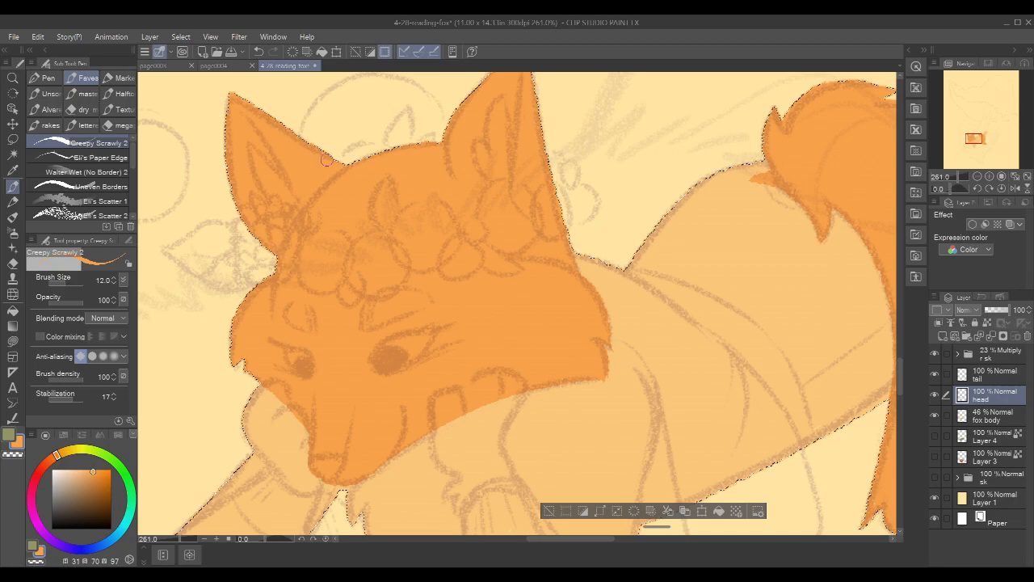
drag(601, 171, 578, 243)
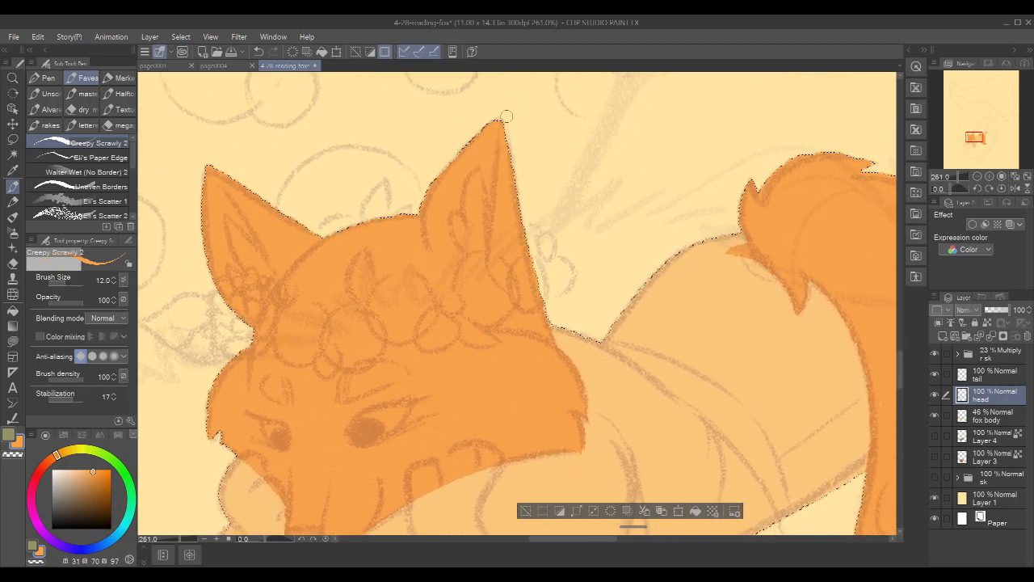
drag(600, 344, 590, 272)
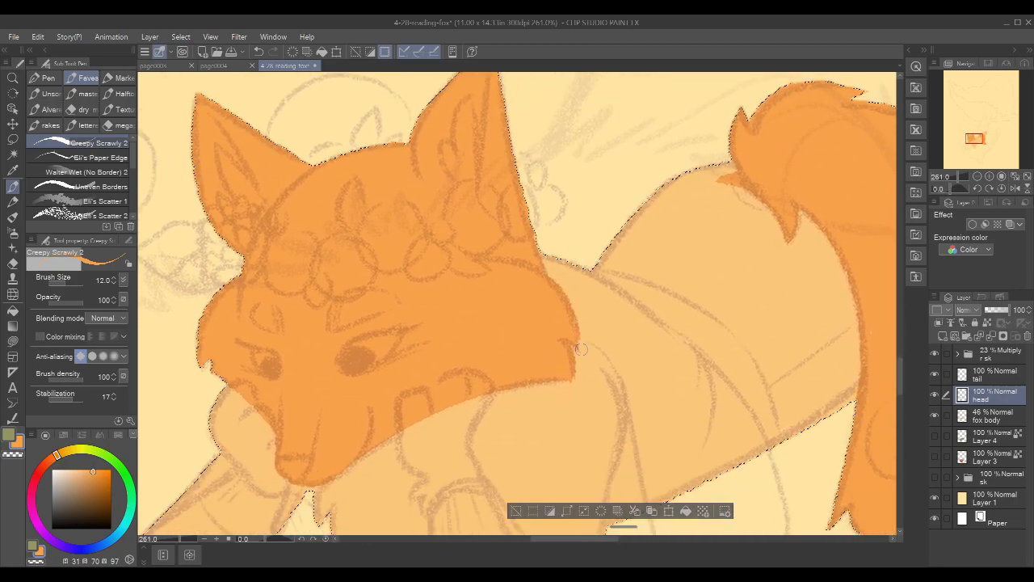
Hide the sketch folder and erase the rough paint around the cheek's fur tuft with the transparent color
click(936, 354)
key(c)
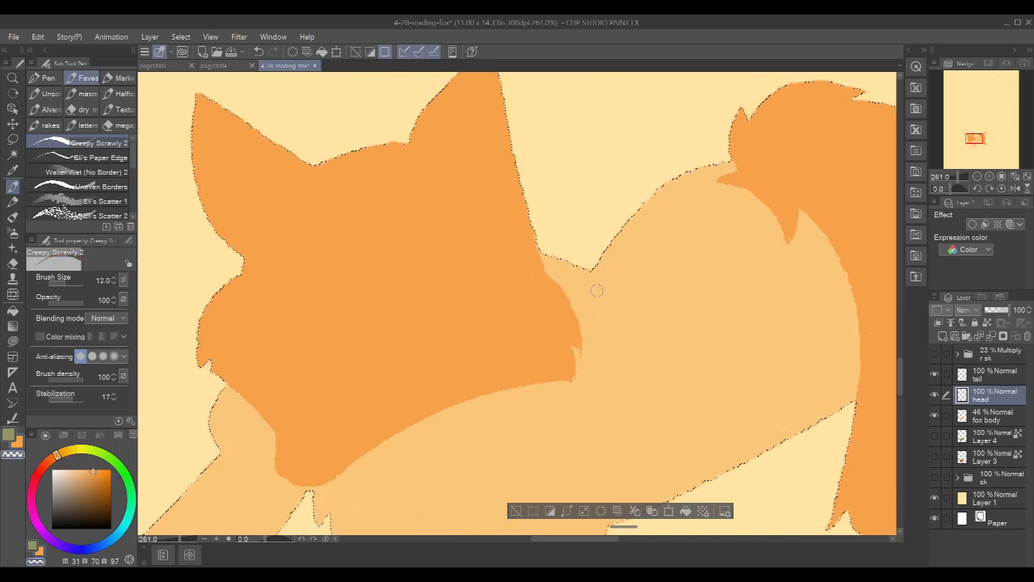
drag(597, 289, 596, 220)
scroll(580, 288, up, 2)
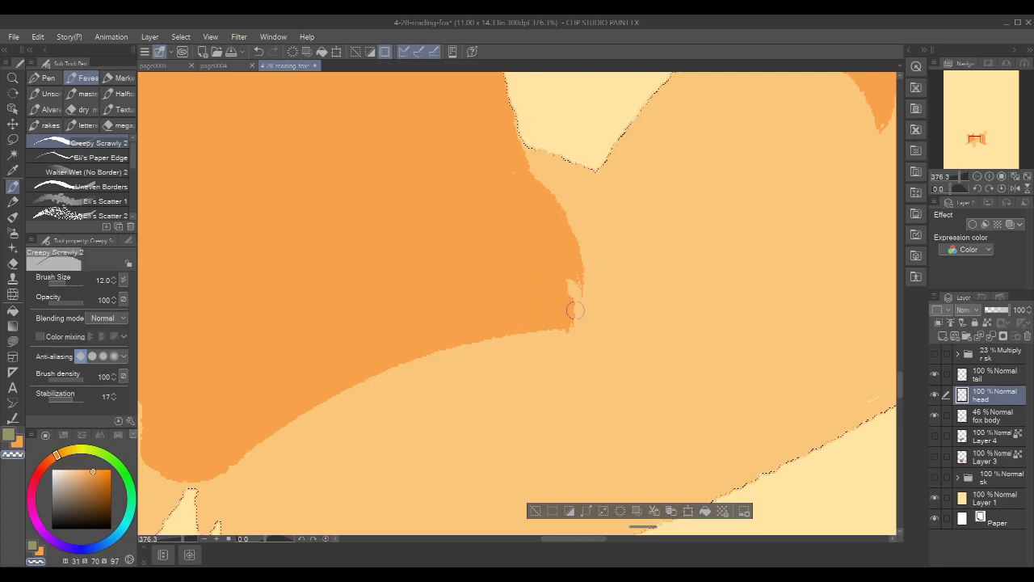
Repaint the cheek's outer edge and fur point in orange to smooth the contour from the ear down
key(c)
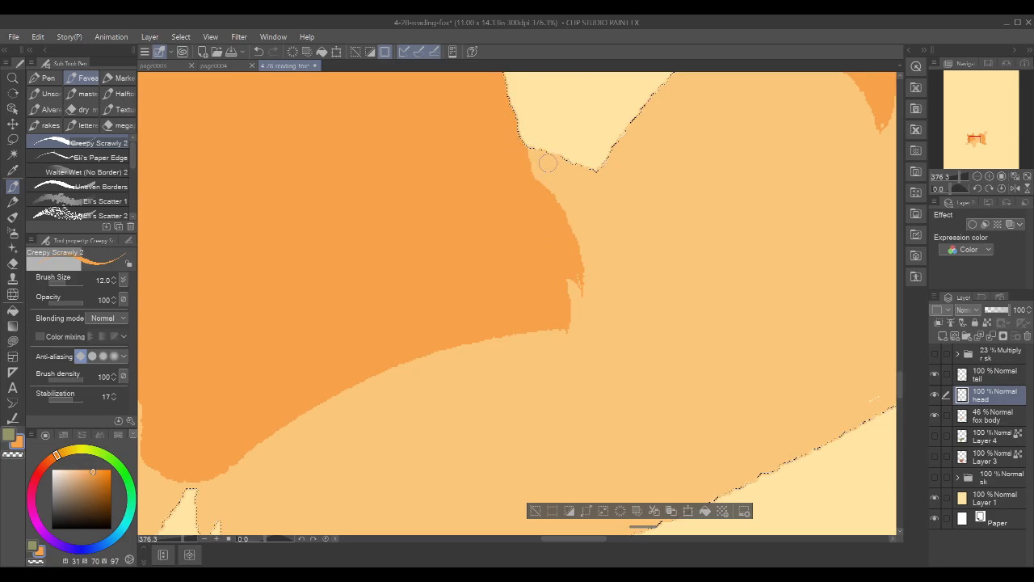
click(935, 355)
click(935, 356)
mouse_move(581, 177)
mouse_down()
mouse_move(571, 265)
mouse_move(629, 321)
mouse_move(573, 284)
mouse_up()
drag(510, 268, 559, 333)
drag(527, 287, 570, 386)
drag(568, 333, 577, 403)
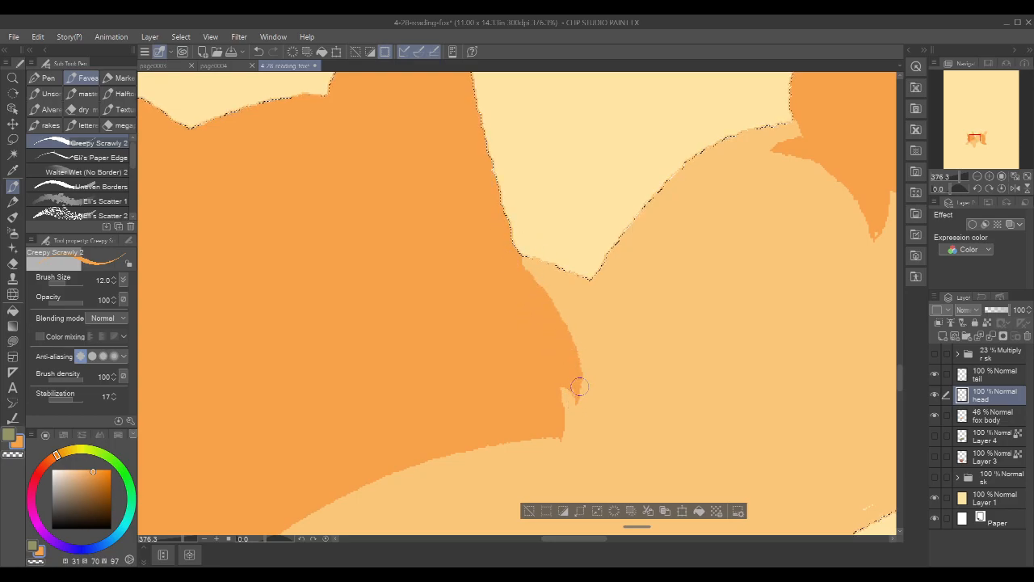
drag(523, 264, 574, 356)
key(ctrl+z)
drag(569, 379, 578, 397)
Erase the stray paint at the corner where the jawline meets the cheek's fur tuft
scroll(609, 312, down, 3)
drag(626, 265, 664, 216)
key(r)
drag(769, 341, 589, 121)
key(p)
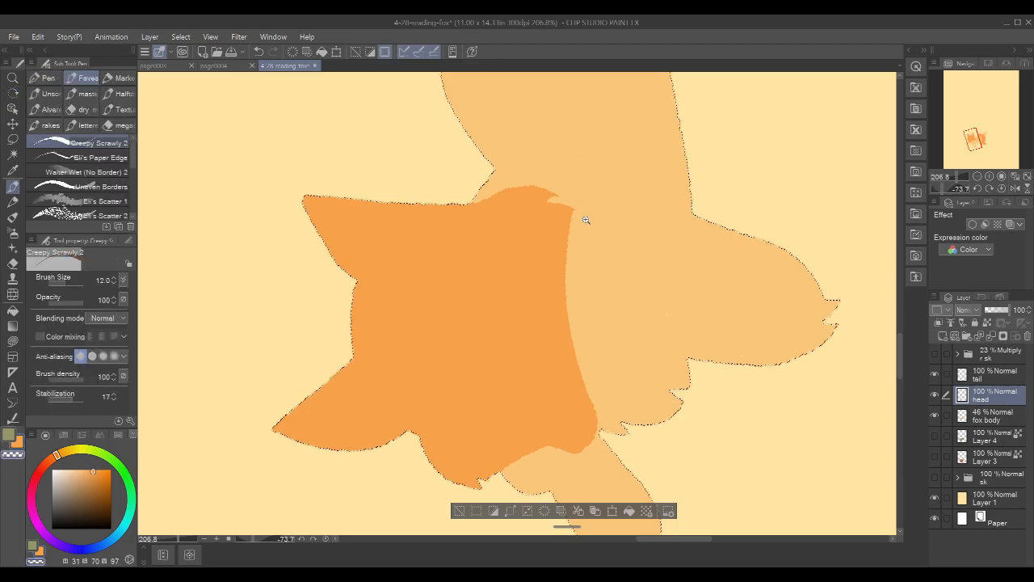
scroll(586, 219, up, 2)
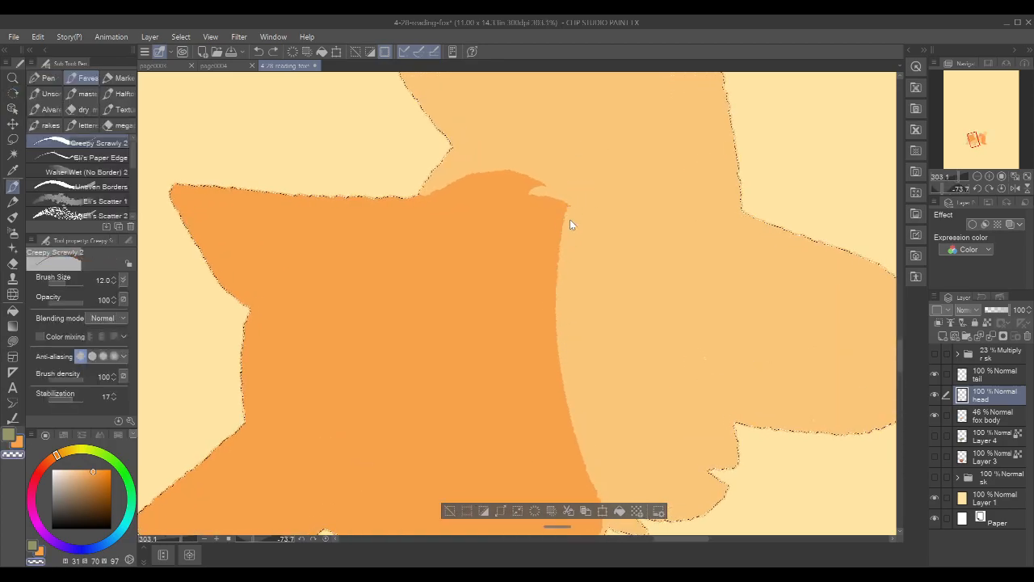
mouse_move(572, 207)
mouse_down()
mouse_move(567, 275)
mouse_move(580, 181)
mouse_move(566, 233)
mouse_up()
Return the canvas to its upright angle and show the sketch folder again
key(r)
drag(742, 240, 642, 422)
scroll(735, 262, down, 2)
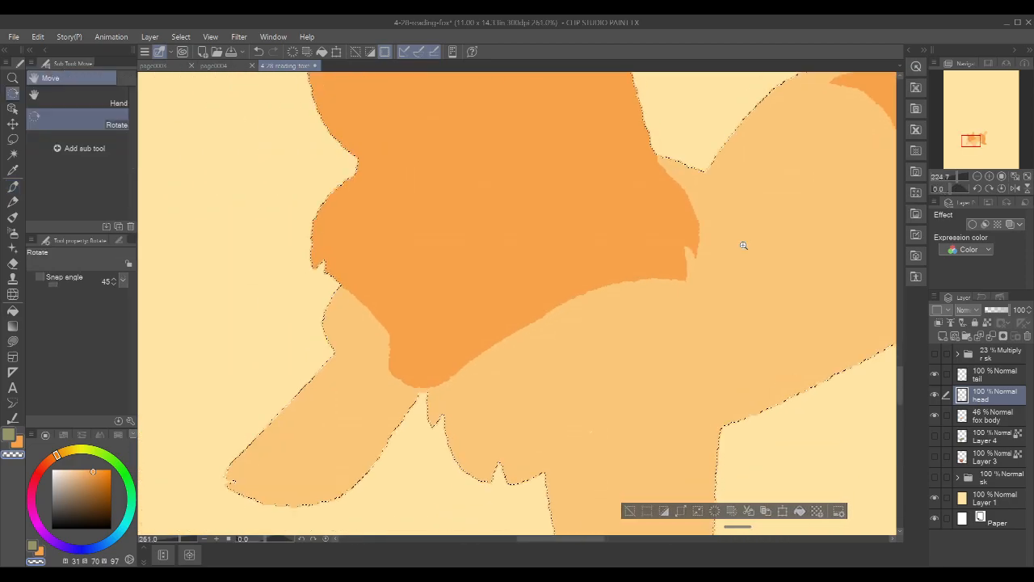
drag(781, 251, 764, 321)
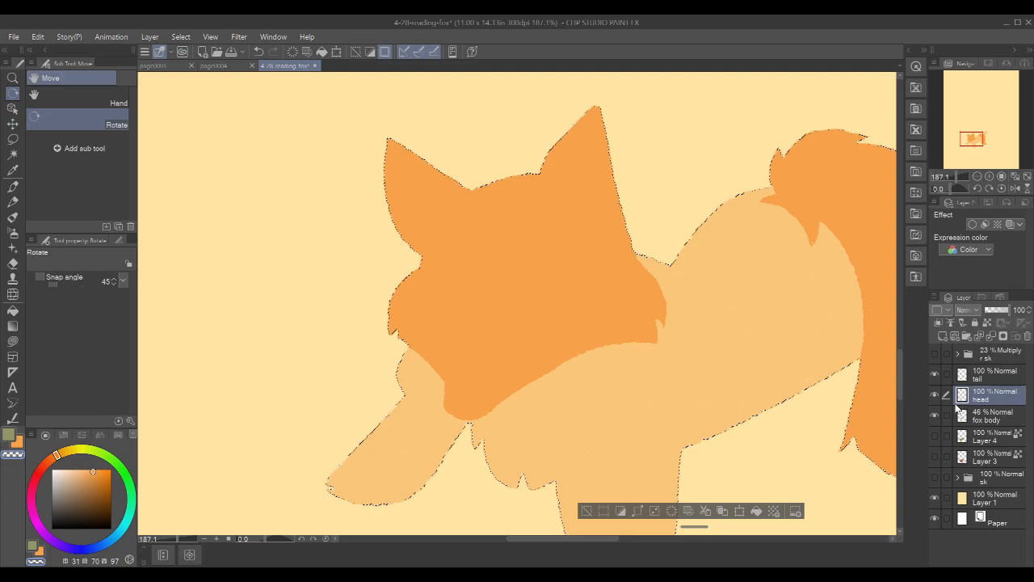
click(935, 353)
drag(836, 467, 752, 420)
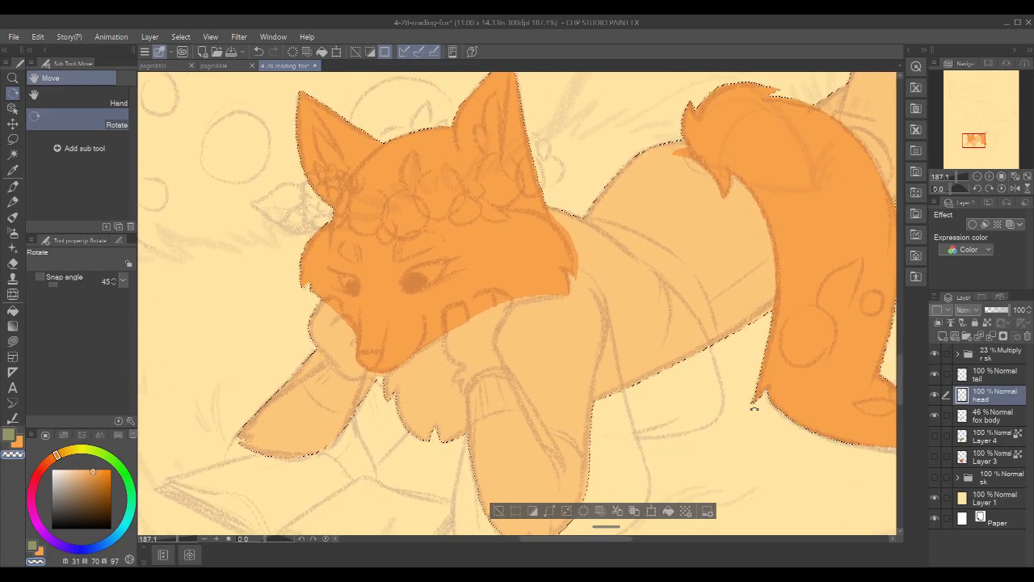
Reorder the head layer above the tail layer, and add a new layer named front paws on top of it
click(1008, 375)
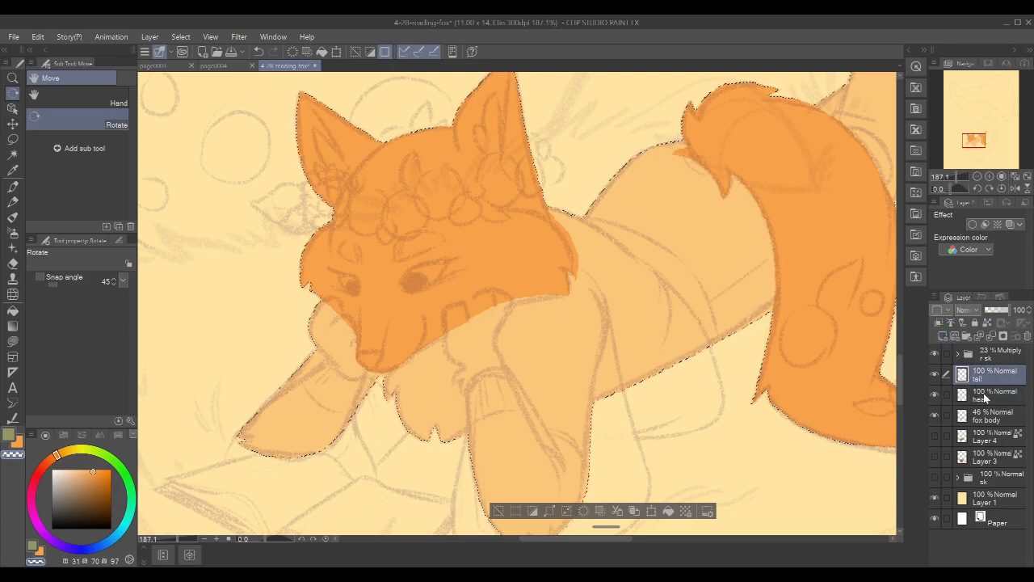
click(985, 396)
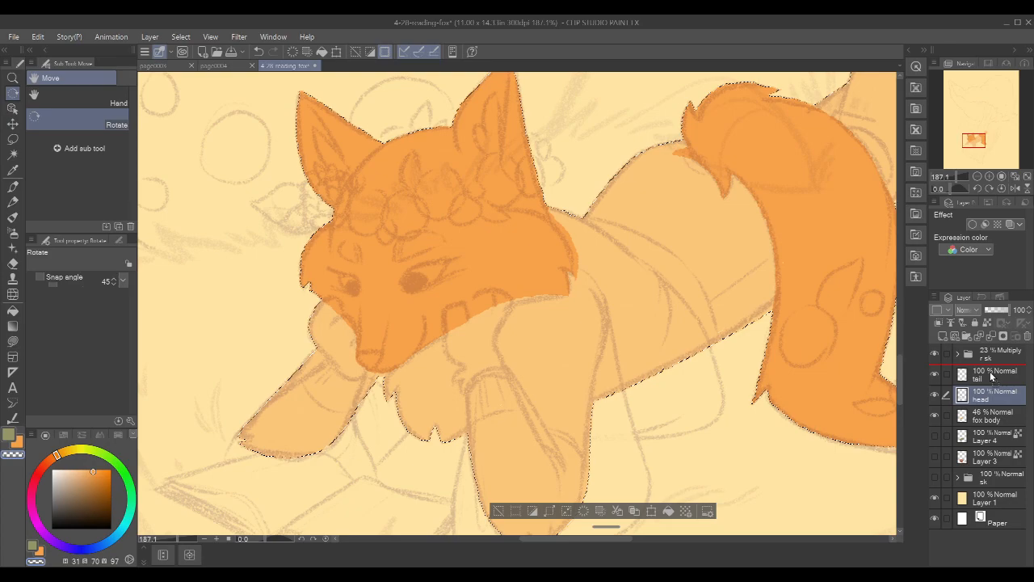
drag(993, 377, 1000, 371)
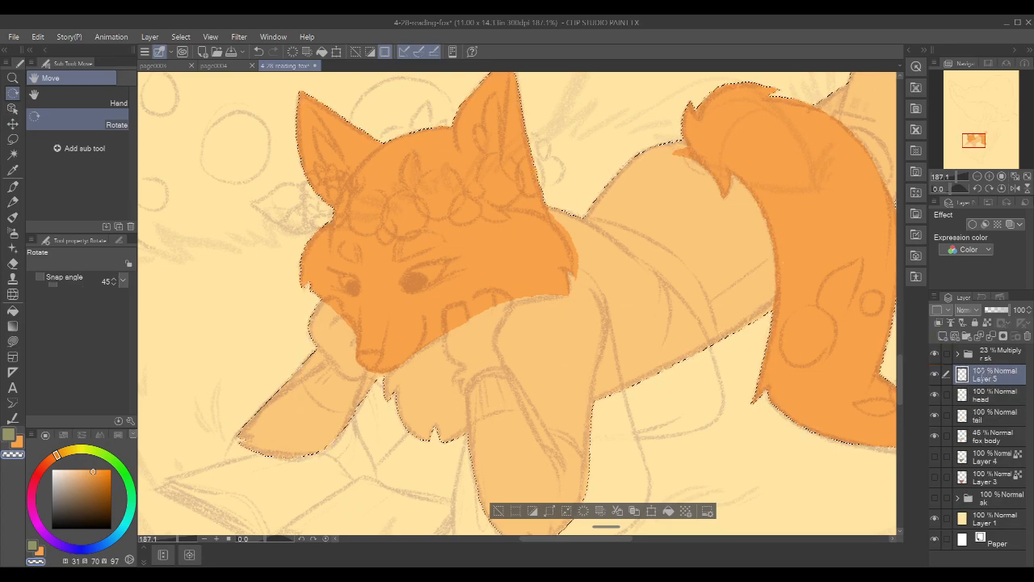
double_click(983, 377)
text(front paws)
key(Return)
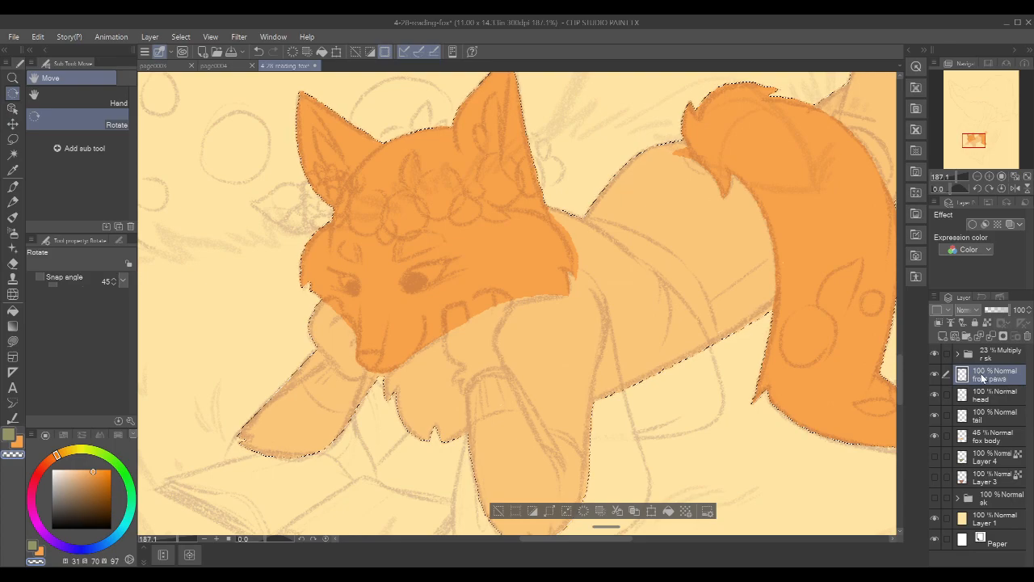
Hide the head layer and make the front paws layer active
click(1000, 397)
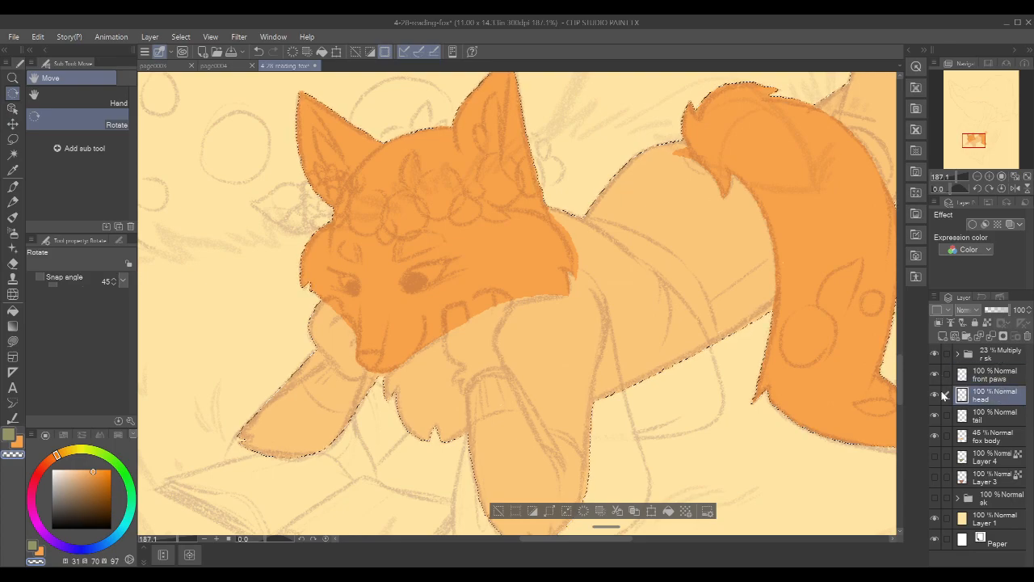
click(935, 396)
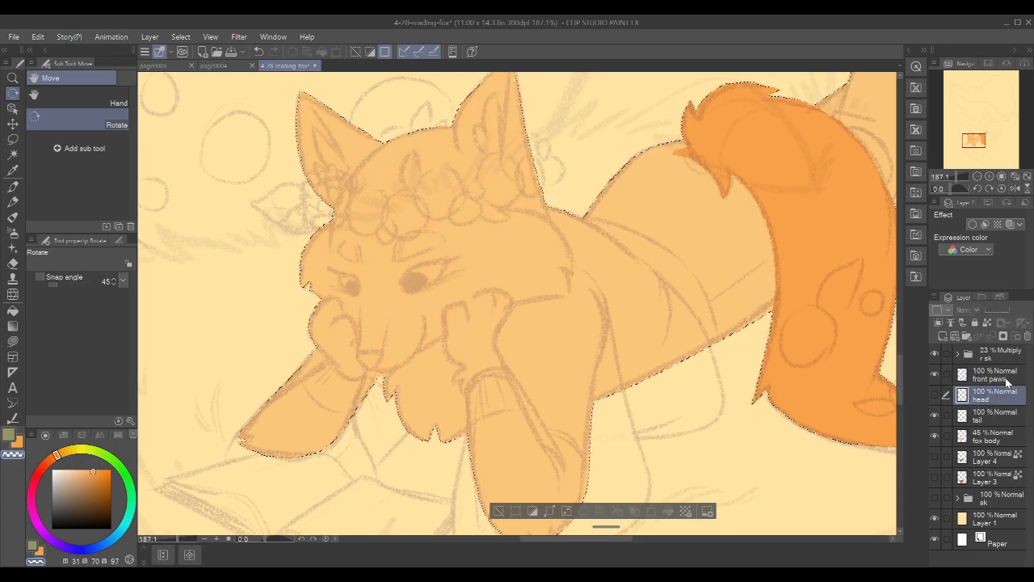
click(1006, 380)
drag(491, 274, 526, 261)
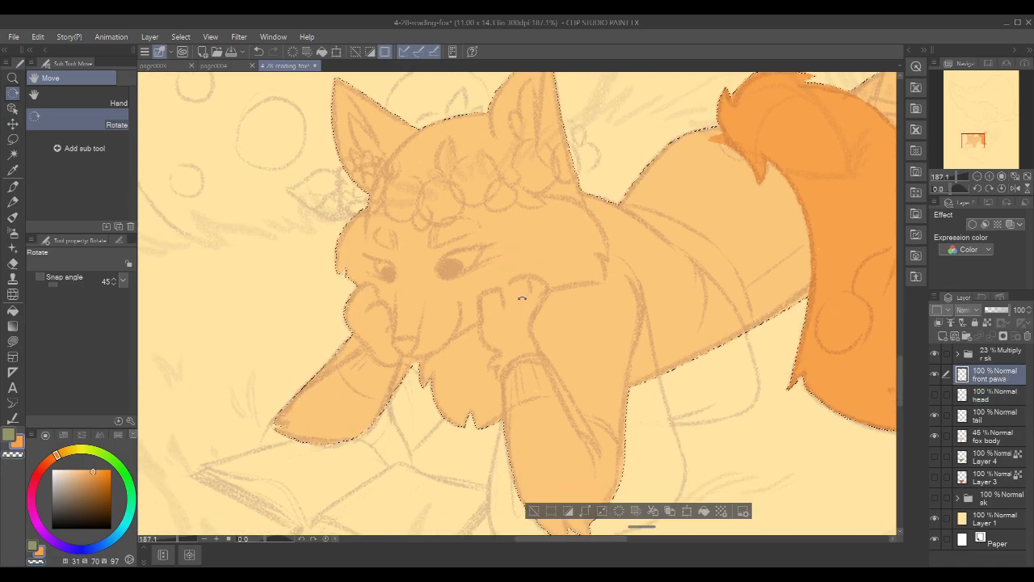
With the brush at size 8, trace the larger paw's muzzle-side edge, wrist fur tufts and the start of its forearm on the front paws layer
scroll(523, 297, up, 1)
key(p)
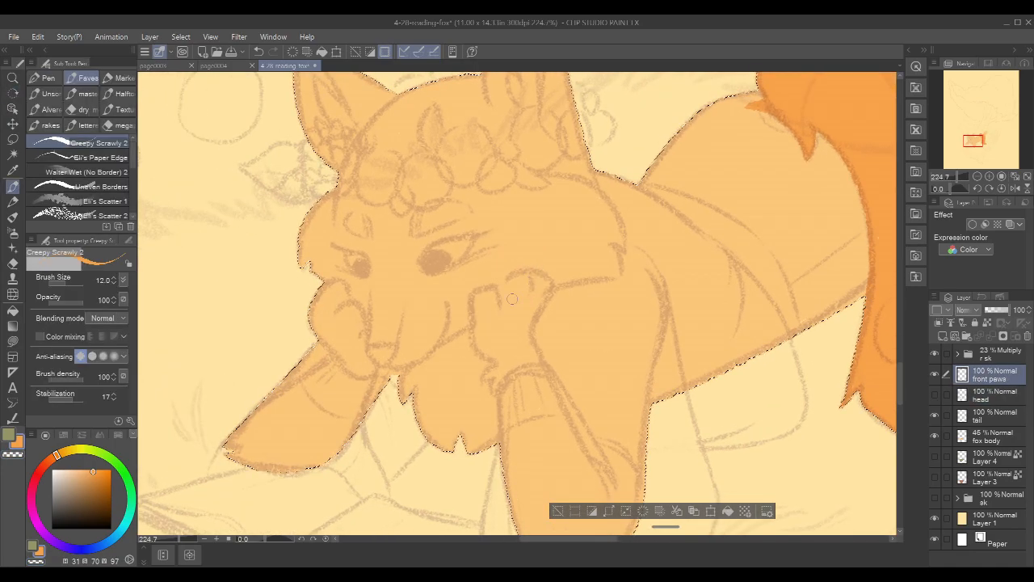
key(bracketleft)
drag(479, 290, 473, 344)
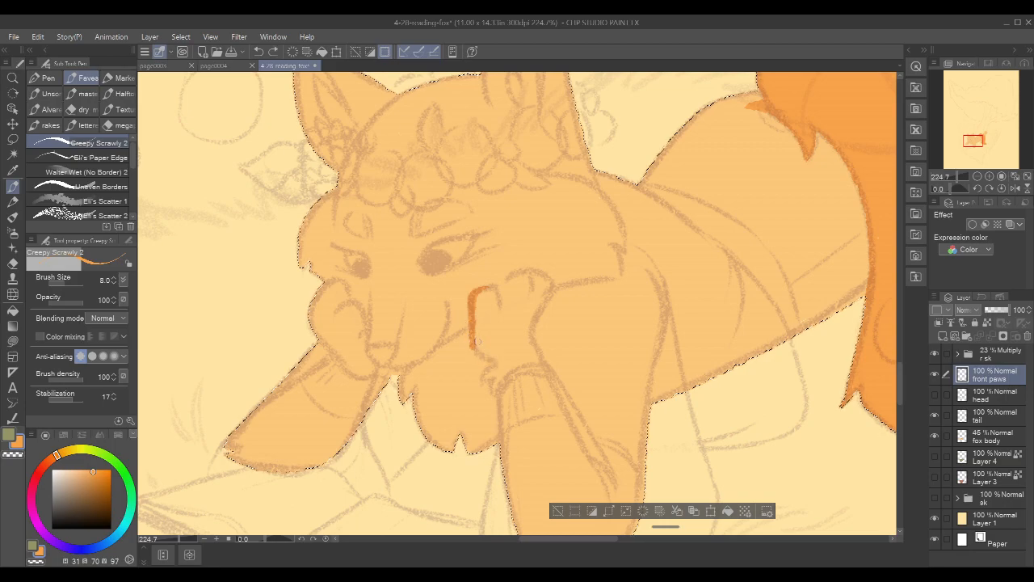
mouse_move(476, 351)
mouse_down()
mouse_move(507, 364)
mouse_move(498, 355)
mouse_up()
drag(480, 380, 511, 360)
drag(499, 405, 499, 438)
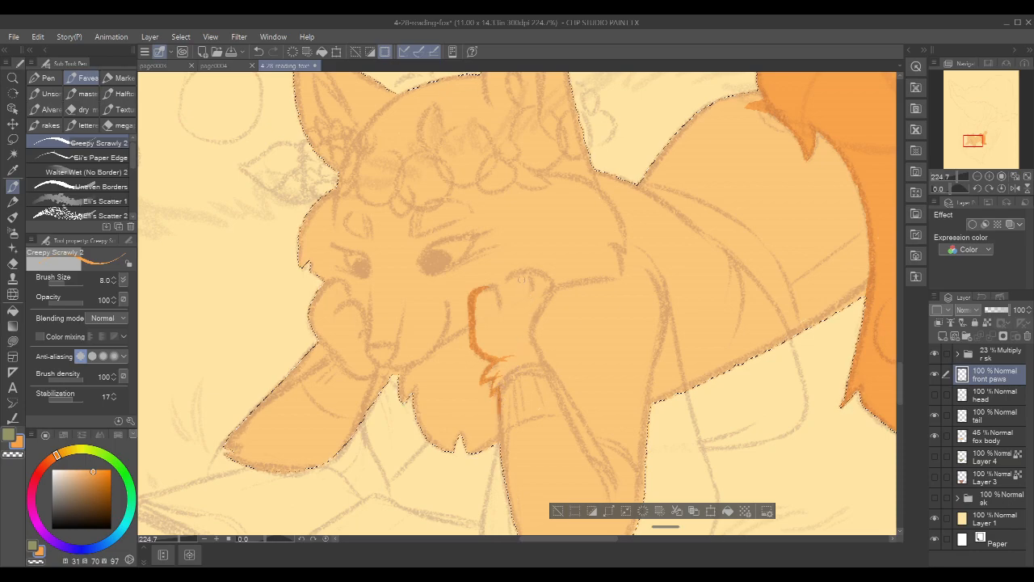
Trace the larger paw's other edge down the forearm and draw the rounded toes across its upper end
scroll(534, 293, up, 3)
mouse_move(556, 316)
mouse_down()
mouse_move(465, 322)
mouse_move(488, 439)
mouse_up()
mouse_move(458, 279)
mouse_down()
mouse_move(519, 289)
mouse_move(527, 315)
mouse_move(492, 379)
mouse_up()
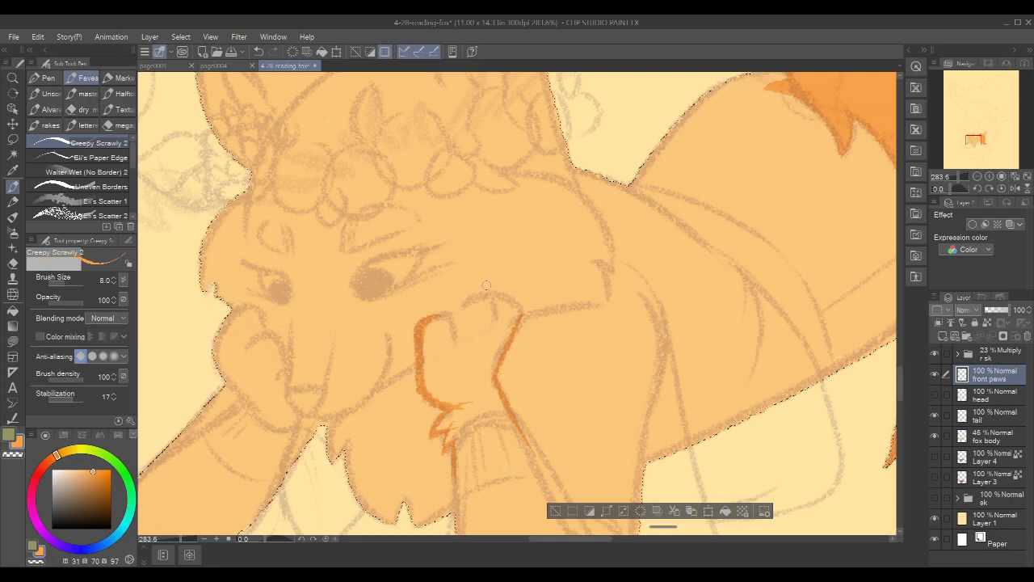
mouse_move(434, 317)
mouse_down()
mouse_move(458, 330)
mouse_move(467, 307)
mouse_move(490, 303)
mouse_move(477, 299)
mouse_move(498, 314)
mouse_move(512, 289)
mouse_move(494, 303)
mouse_move(519, 309)
mouse_up()
key(g)
click(494, 332)
key(ctrl+z)
Extend the larger paw's forearm edges, closing them with a curved line across the forearm, and fill the outlined shape with orange
key(p)
drag(589, 334, 583, 260)
drag(444, 369, 449, 517)
drag(531, 372, 551, 412)
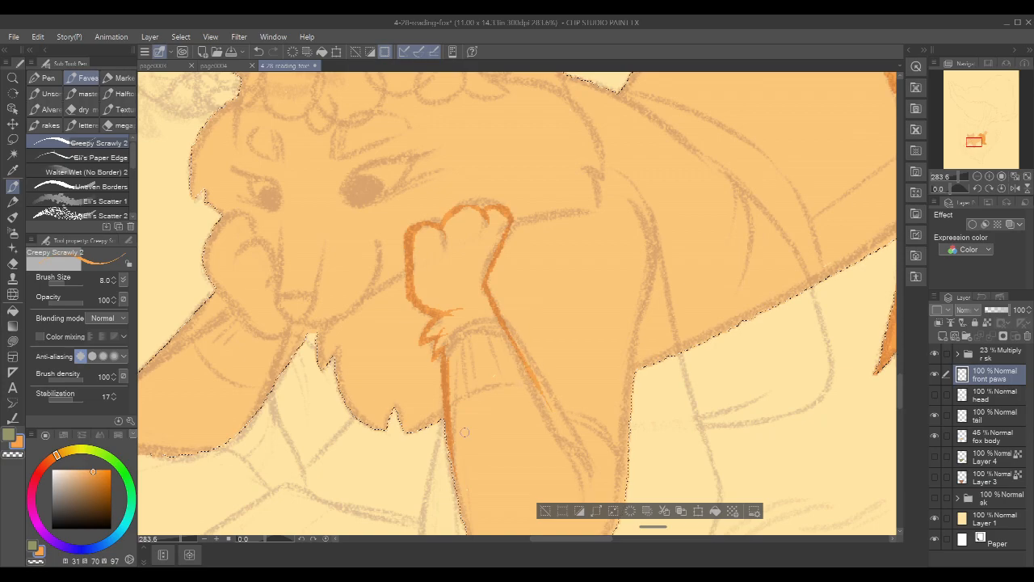
drag(446, 472, 553, 408)
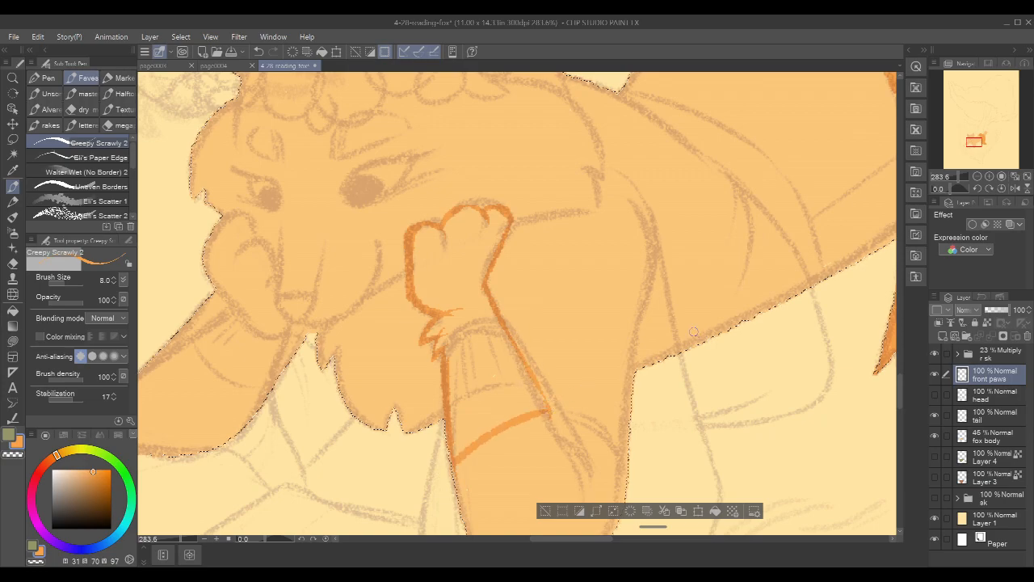
key(g)
click(490, 358)
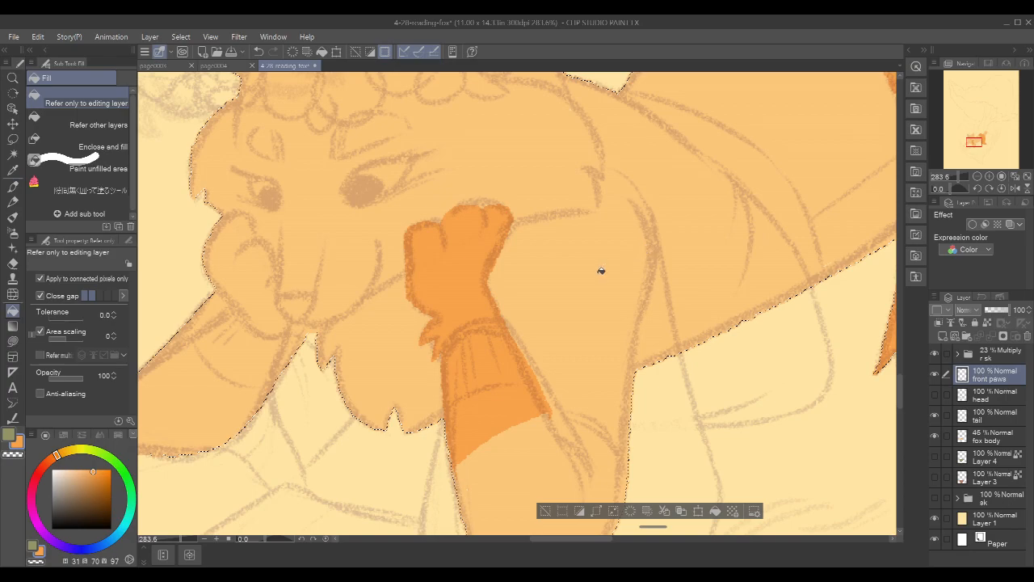
key(p)
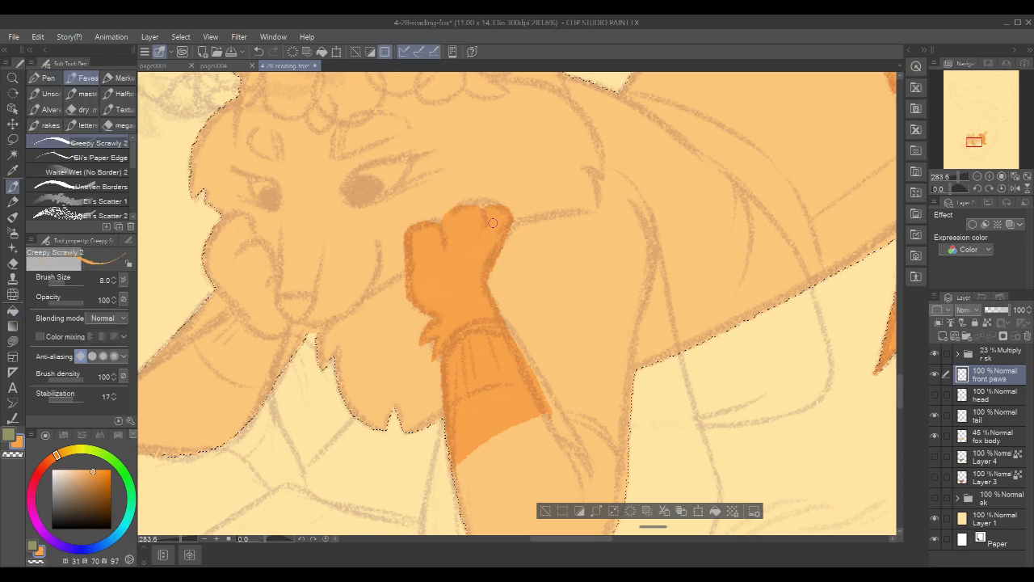
Draw the toe arc and the beginning of the inner edge of the other paw, beside the muzzle
scroll(670, 266, down, 3)
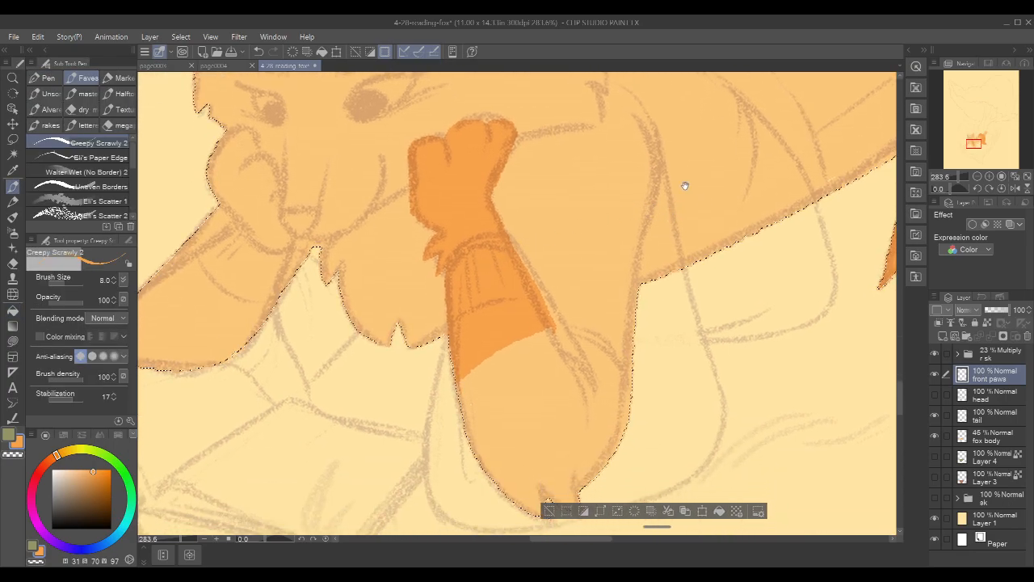
mouse_move(539, 171)
mouse_down()
mouse_move(700, 224)
mouse_move(721, 199)
mouse_move(711, 213)
mouse_up()
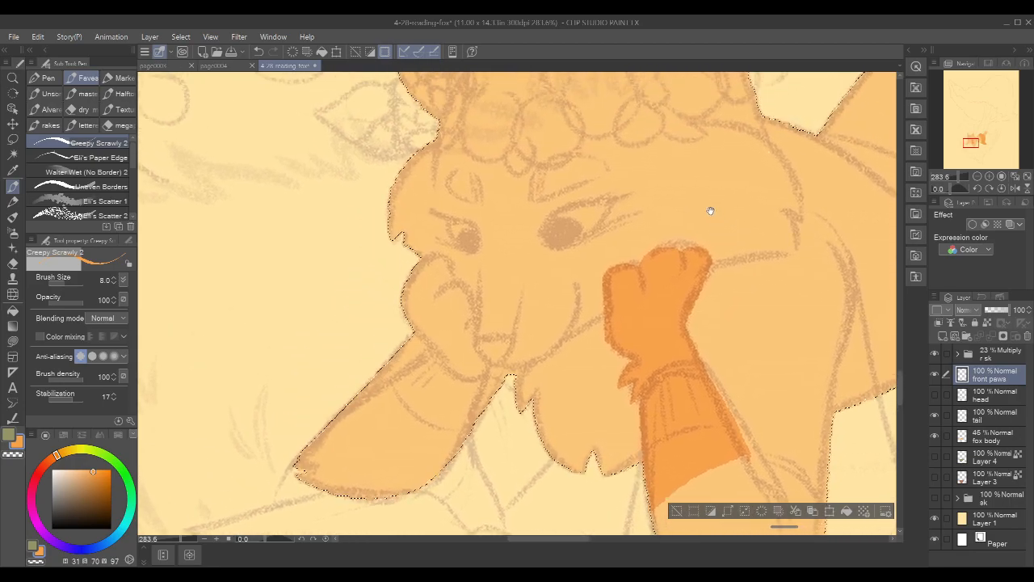
drag(494, 227, 499, 239)
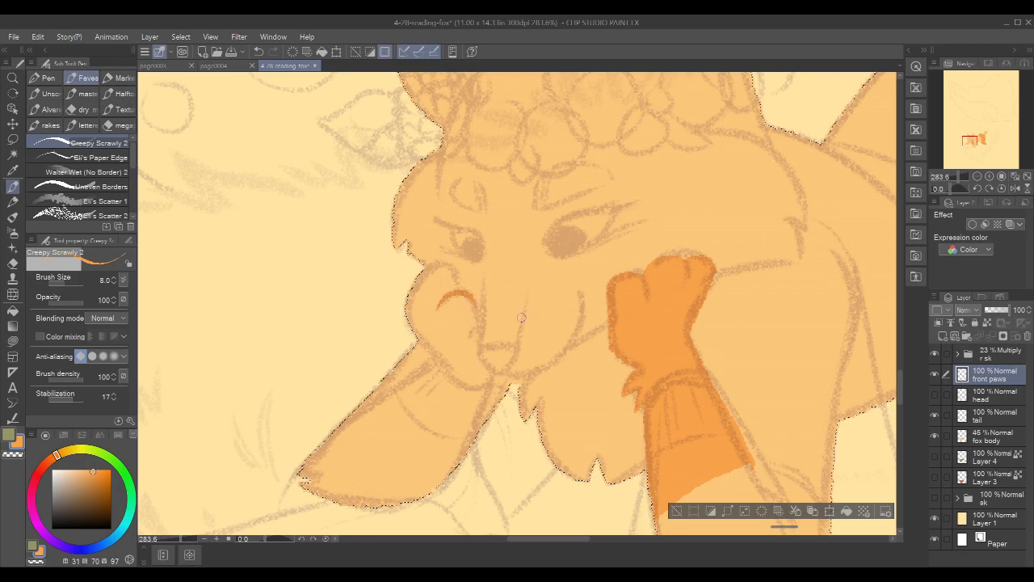
drag(473, 302, 482, 329)
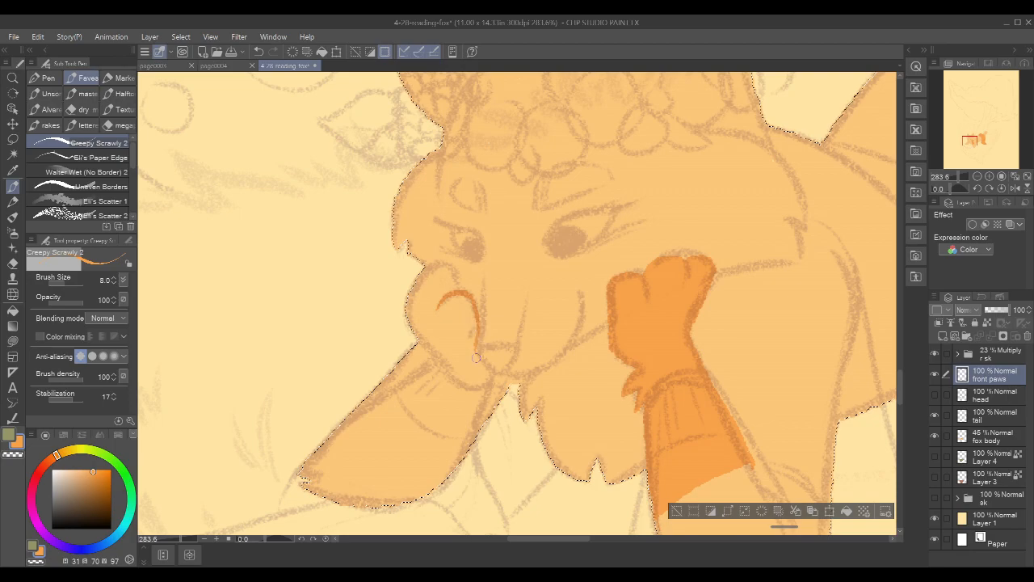
Show the head layer at 56% opacity and make the front paws layer active again
click(979, 394)
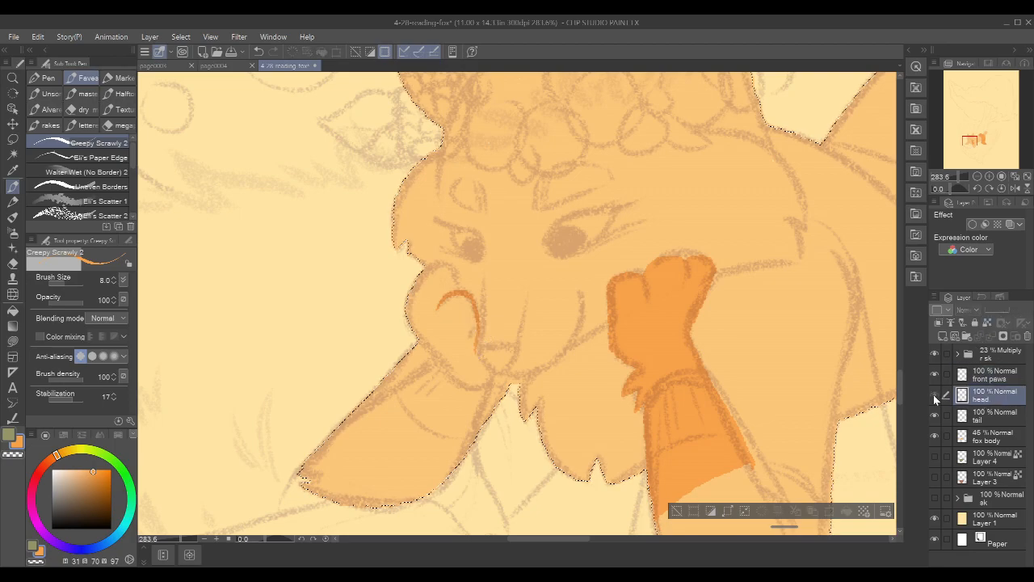
click(934, 395)
click(1001, 311)
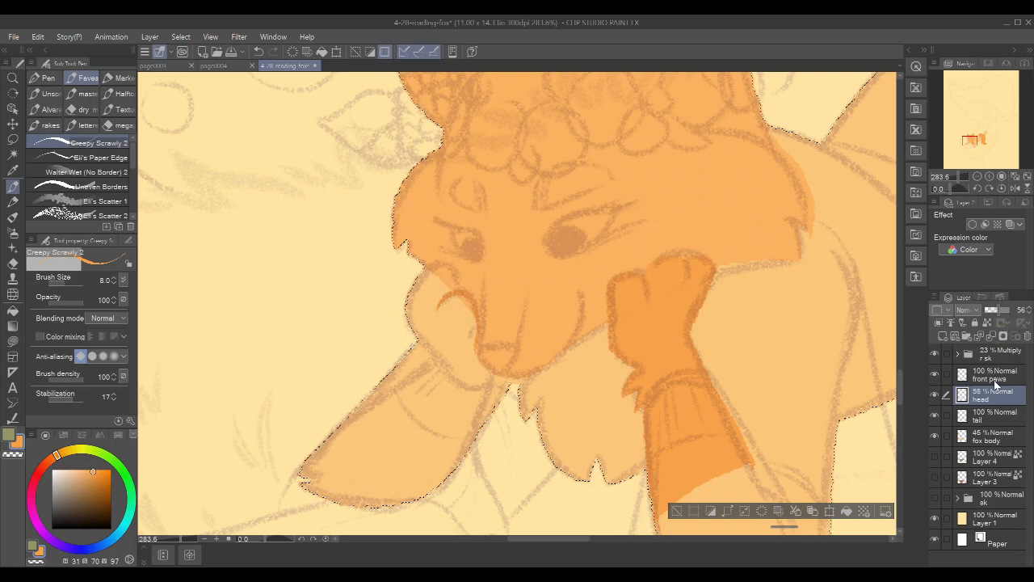
click(982, 368)
Continue the smaller paw's inner edge along the muzzle past the chin to the wrist, and trace its outer edge below the cheek
scroll(488, 323, up, 6)
mouse_move(470, 345)
mouse_down()
mouse_move(468, 383)
mouse_move(472, 345)
mouse_move(469, 391)
mouse_move(497, 418)
mouse_up()
drag(579, 406, 610, 333)
mouse_move(526, 350)
mouse_down()
mouse_move(497, 438)
mouse_move(499, 430)
mouse_up()
drag(527, 171, 571, 302)
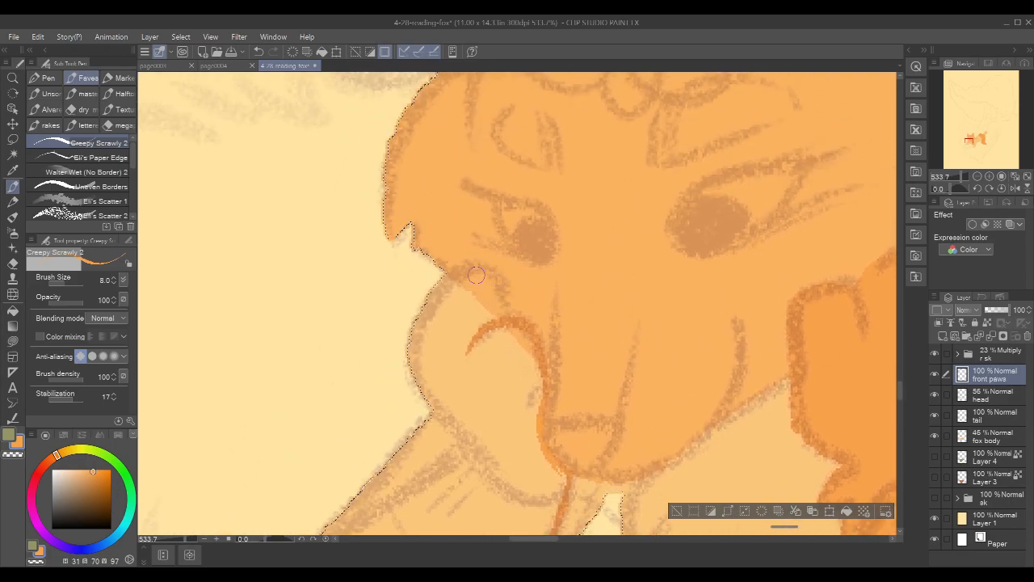
drag(413, 368, 439, 292)
drag(417, 325, 446, 282)
Hide the sketch folder to check the smaller paw's outline against the head shape, and show the sketch again
click(936, 355)
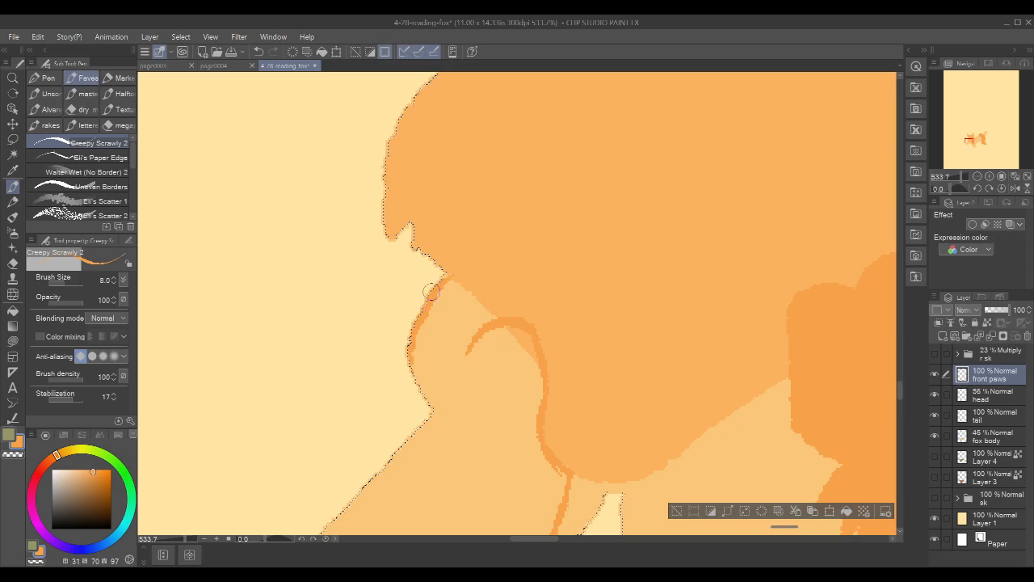
drag(455, 289, 424, 330)
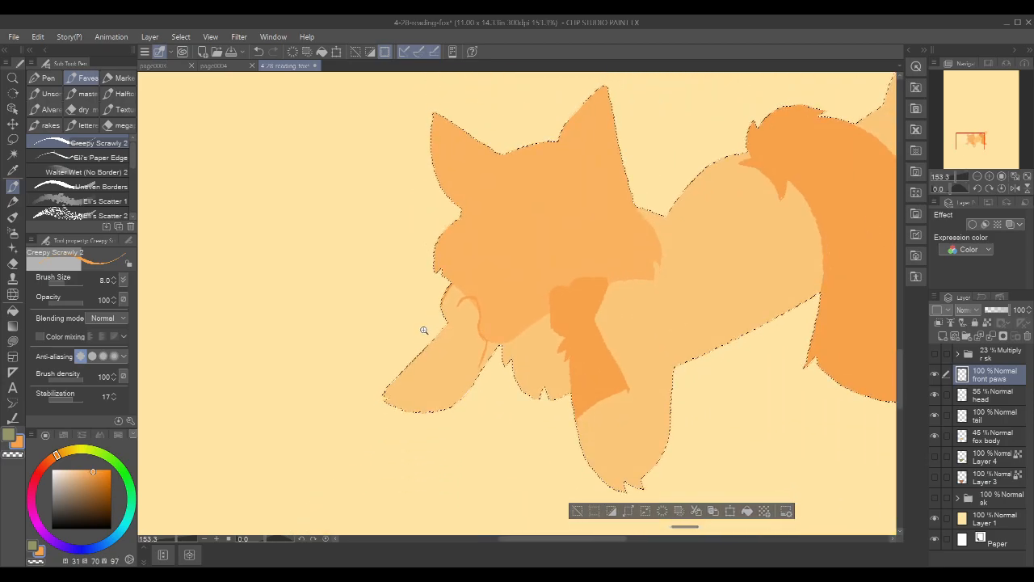
drag(467, 279, 488, 263)
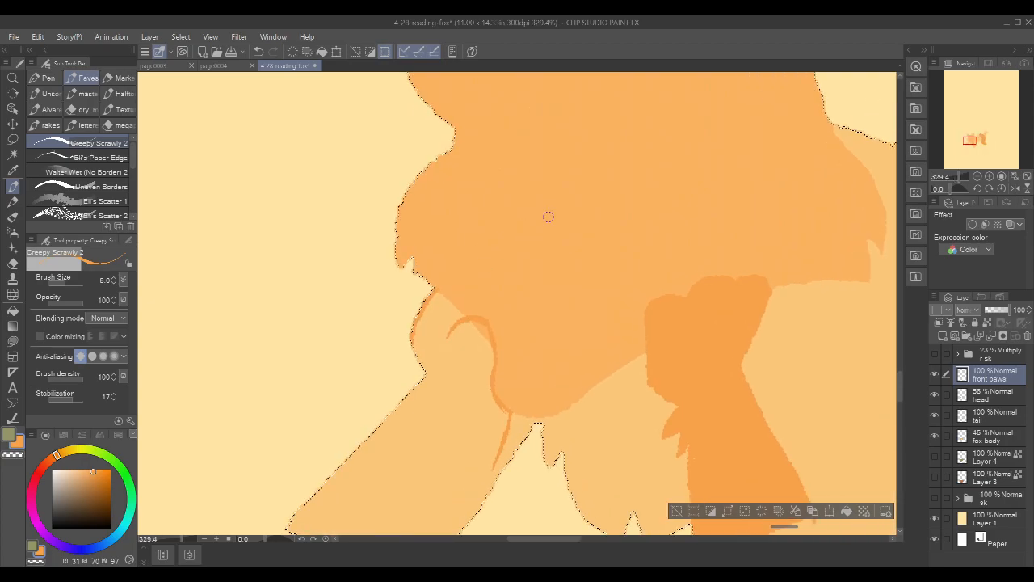
click(936, 354)
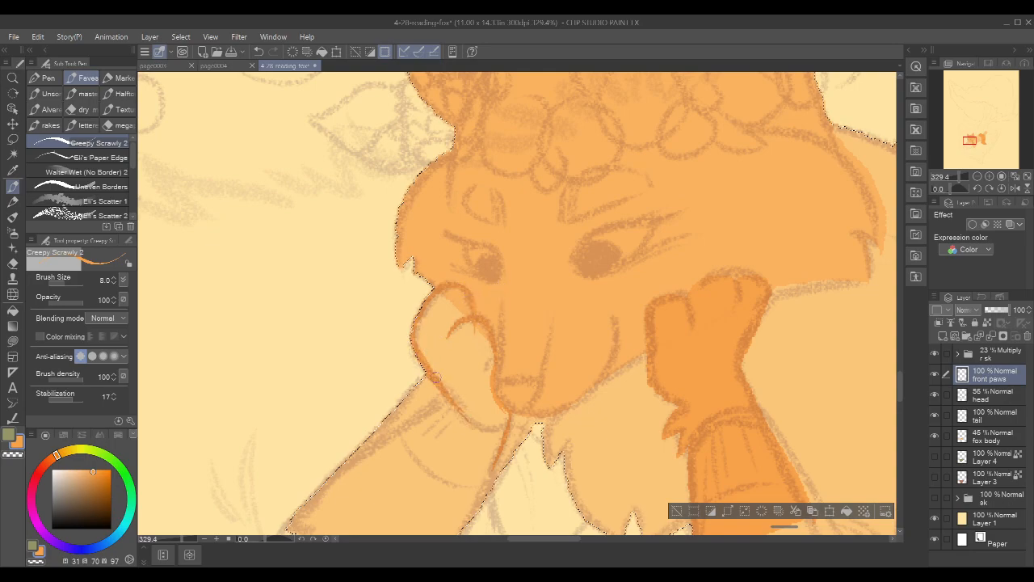
Close the smaller paw's outline with a curved line across the forearm below the wrist, and fill the shape with orange
drag(521, 314, 543, 261)
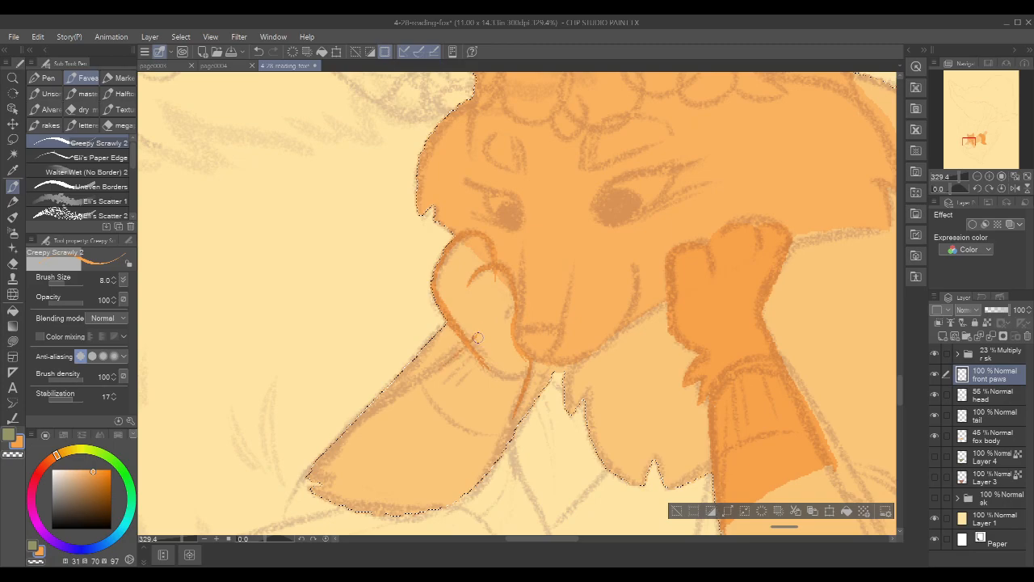
drag(479, 337, 437, 365)
key(ctrl+z)
mouse_move(478, 336)
mouse_down()
mouse_move(438, 368)
mouse_move(485, 417)
mouse_move(511, 403)
mouse_up()
key(g)
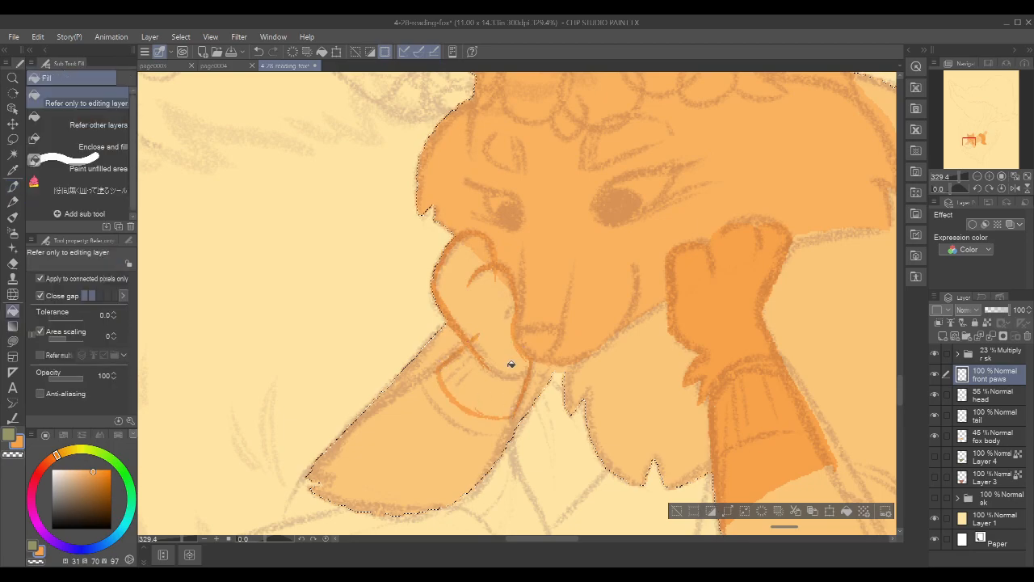
click(511, 364)
key(p)
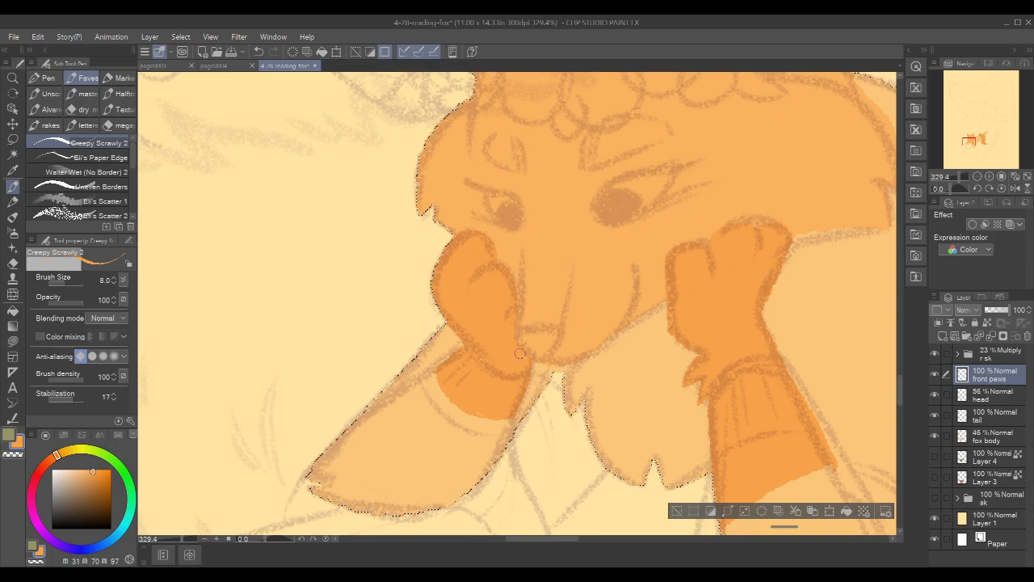
Make the fox body layer active, check the painted shapes with the sketch folder hidden, and clear the selection
scroll(477, 407, down, 3)
scroll(812, 342, down, 3)
drag(788, 355, 522, 376)
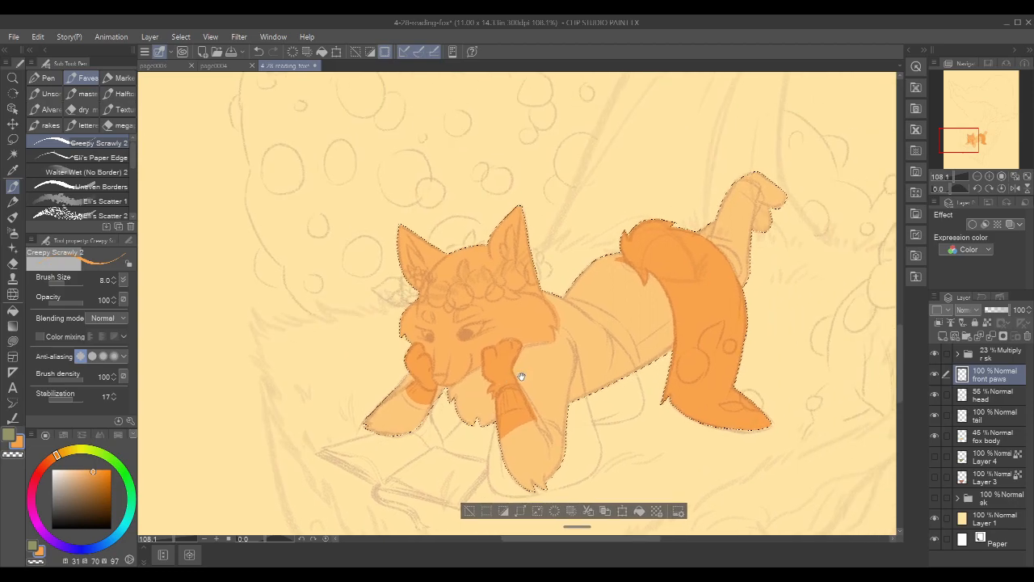
click(997, 438)
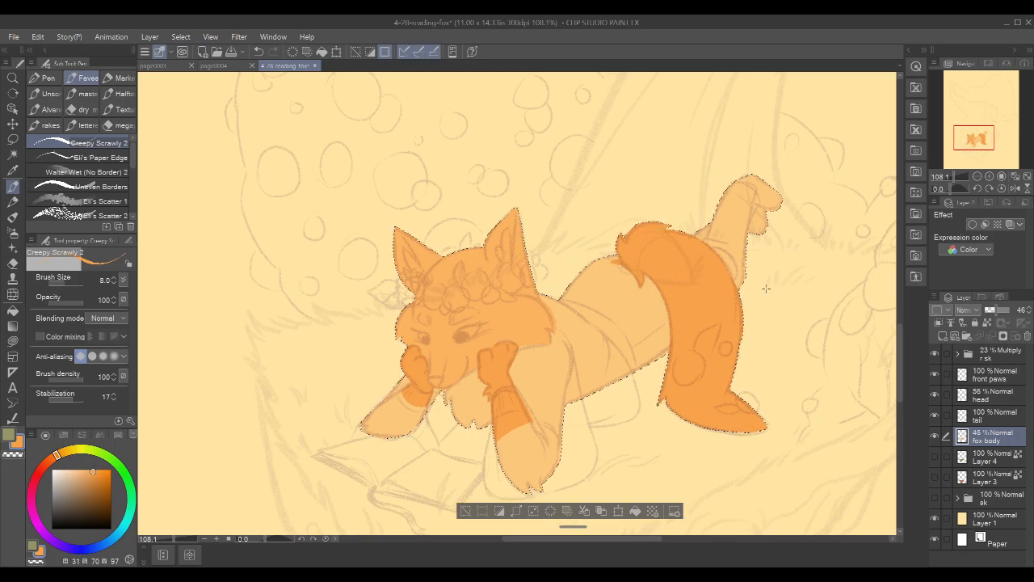
scroll(426, 337, up, 3)
scroll(426, 337, up, 5)
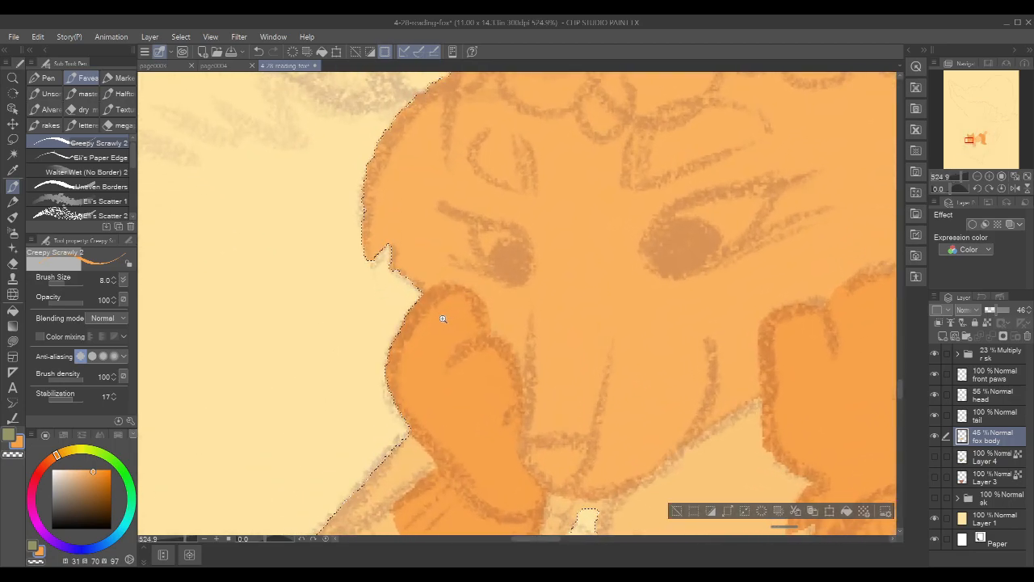
click(936, 354)
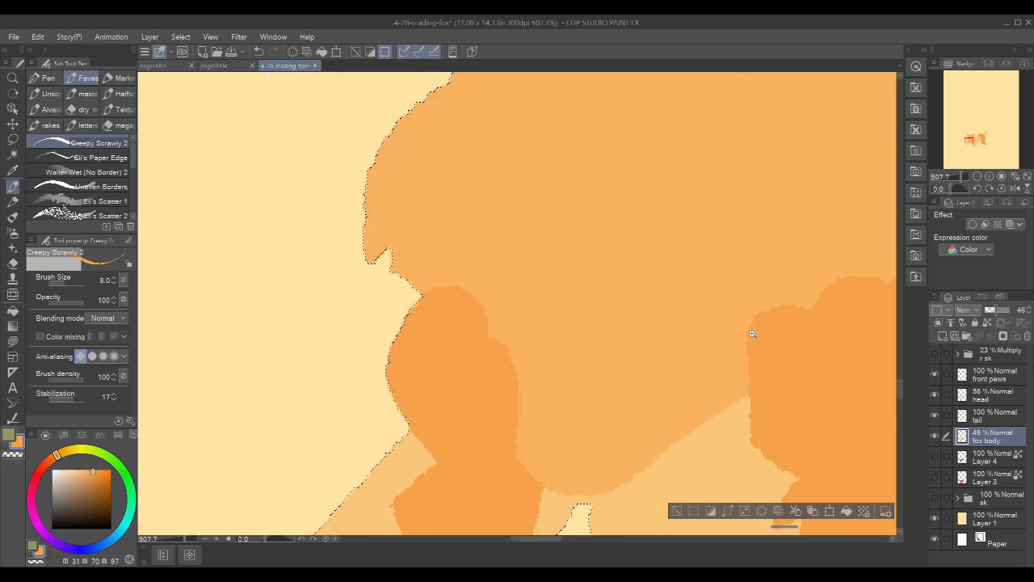
scroll(753, 334, down, 5)
scroll(646, 346, up, 2)
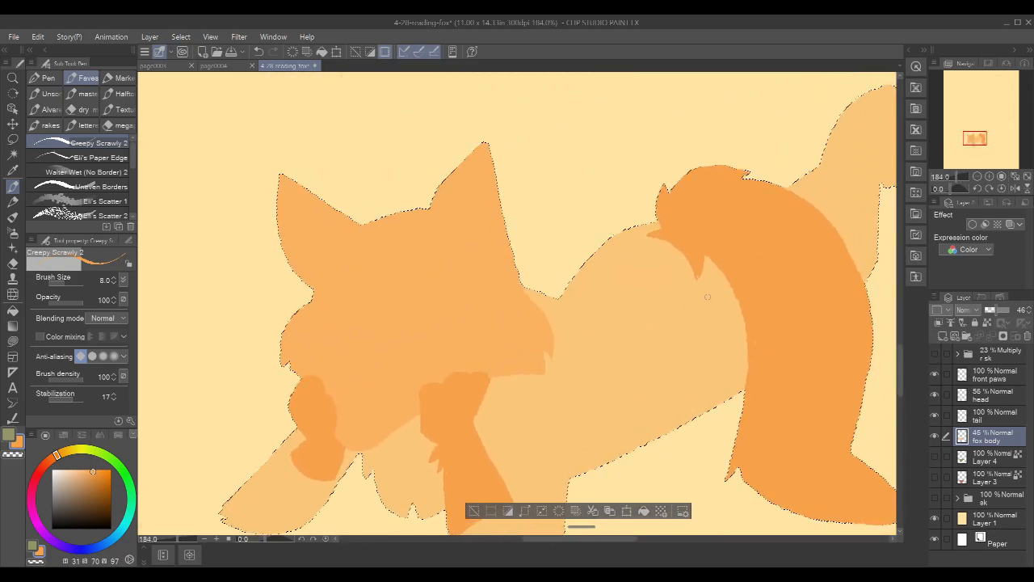
key(ctrl+d)
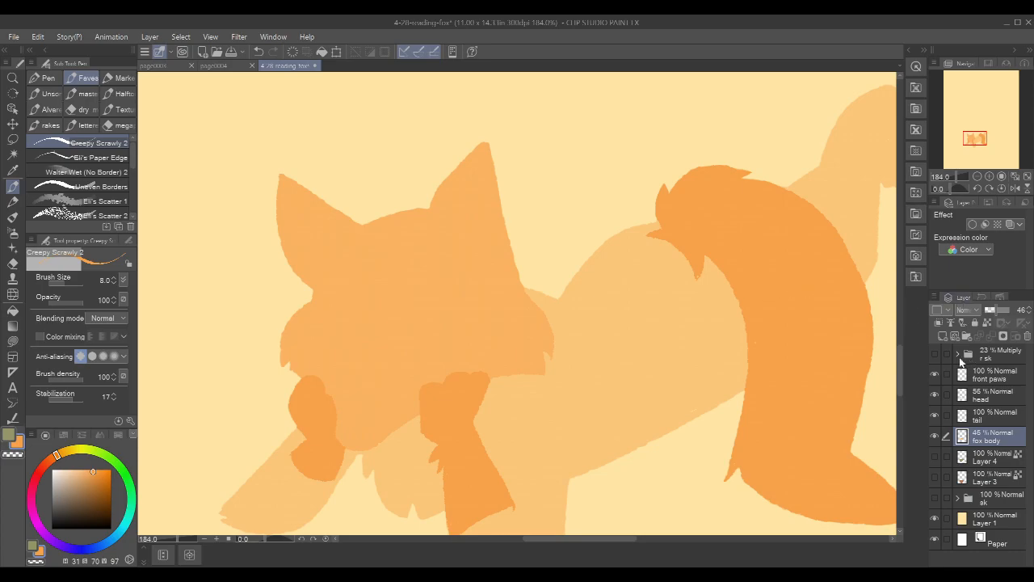
Show the sketch folder again and add a new layer named leg 1 above the fox body layer
click(935, 354)
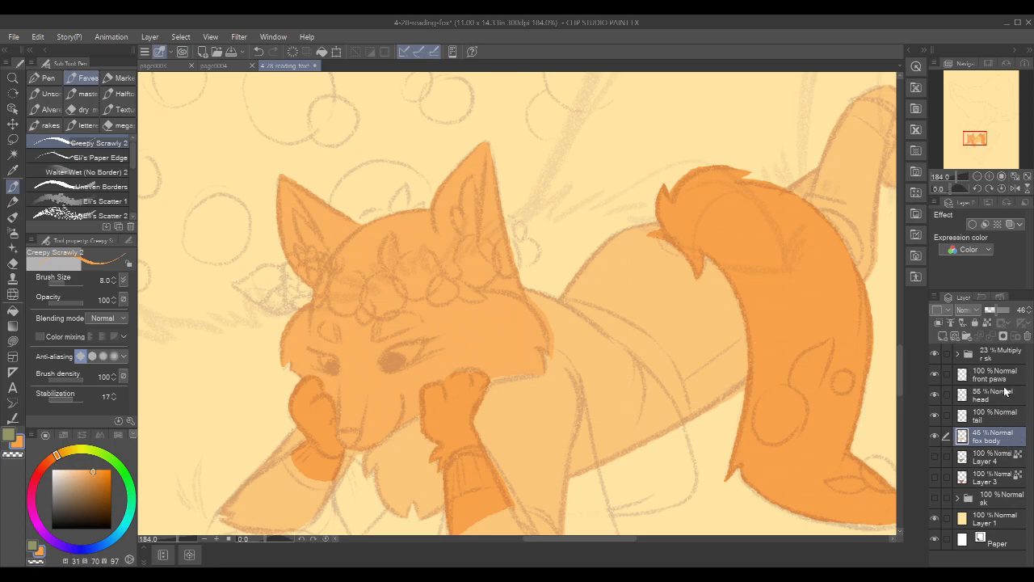
drag(749, 358, 604, 366)
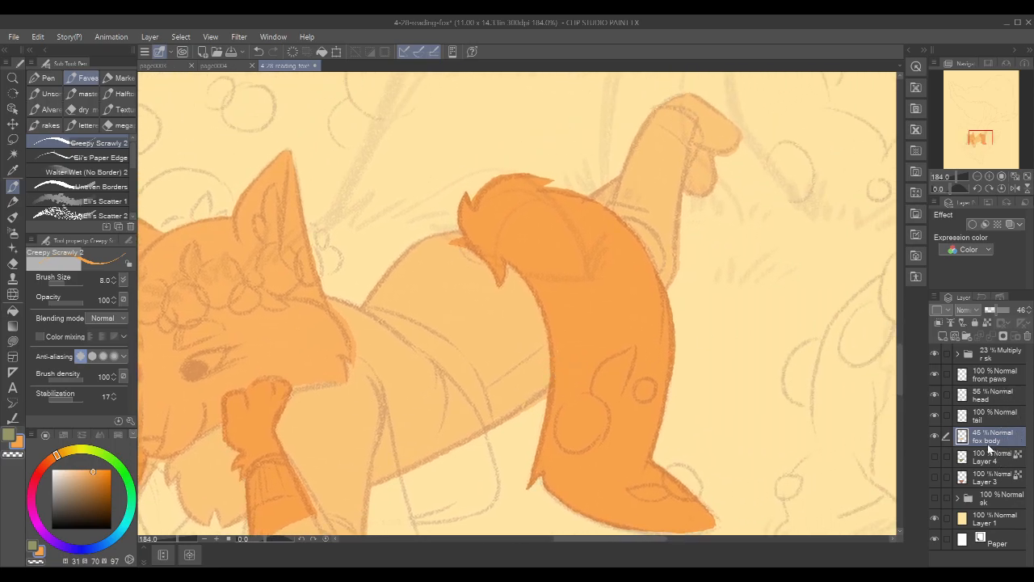
click(943, 336)
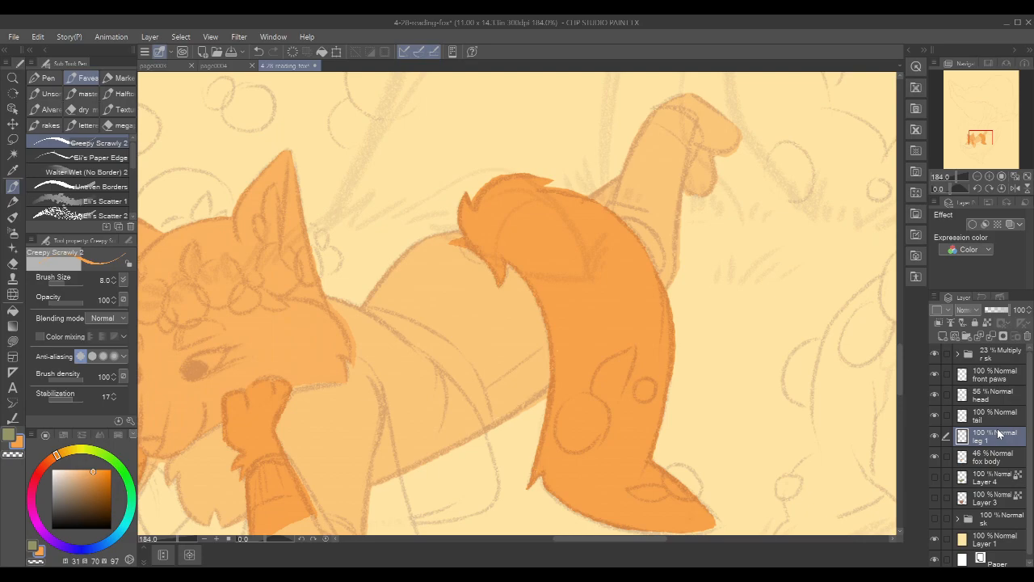
Auto-select the area around the fox from the fox body layer with area scaling off, and check the raised foot's edge with the sketch hidden
drag(769, 316, 634, 400)
click(1007, 463)
key(w)
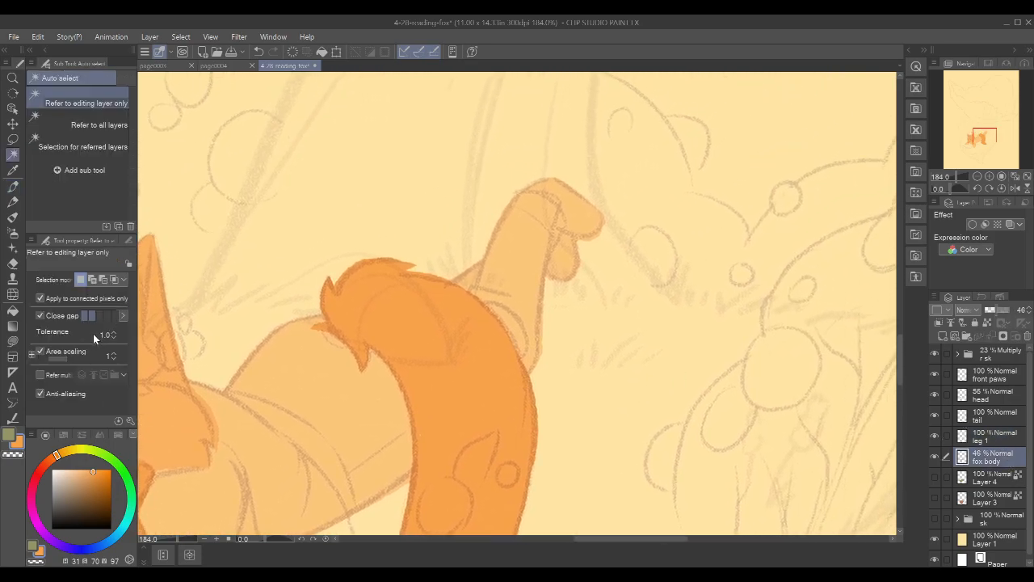
click(39, 352)
click(747, 309)
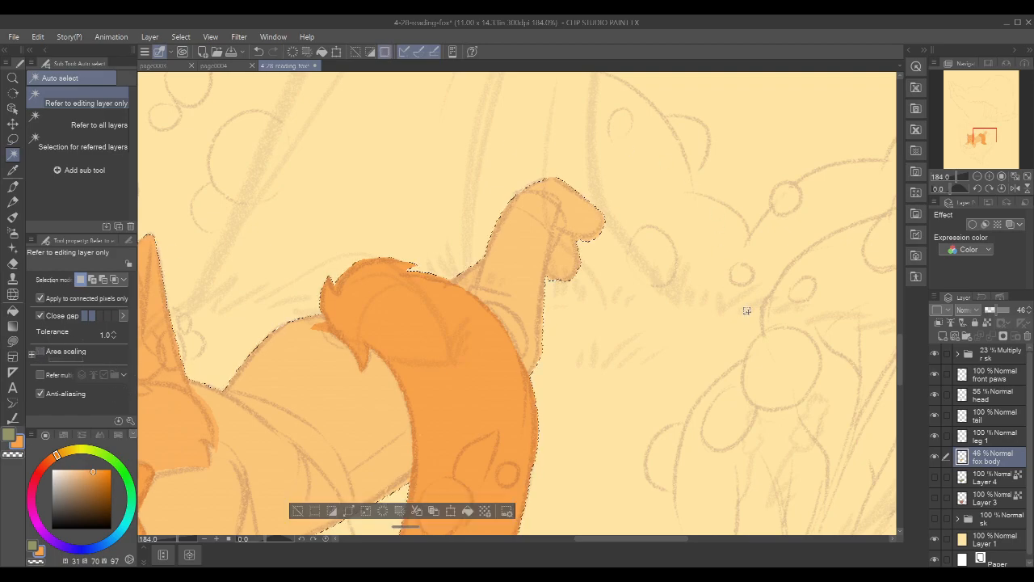
scroll(588, 247, up, 10)
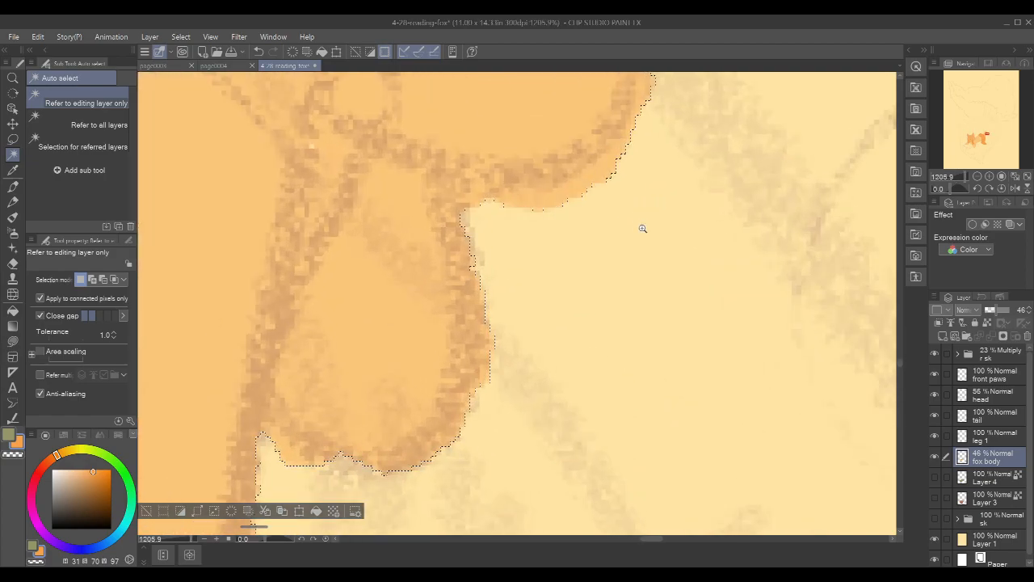
click(935, 354)
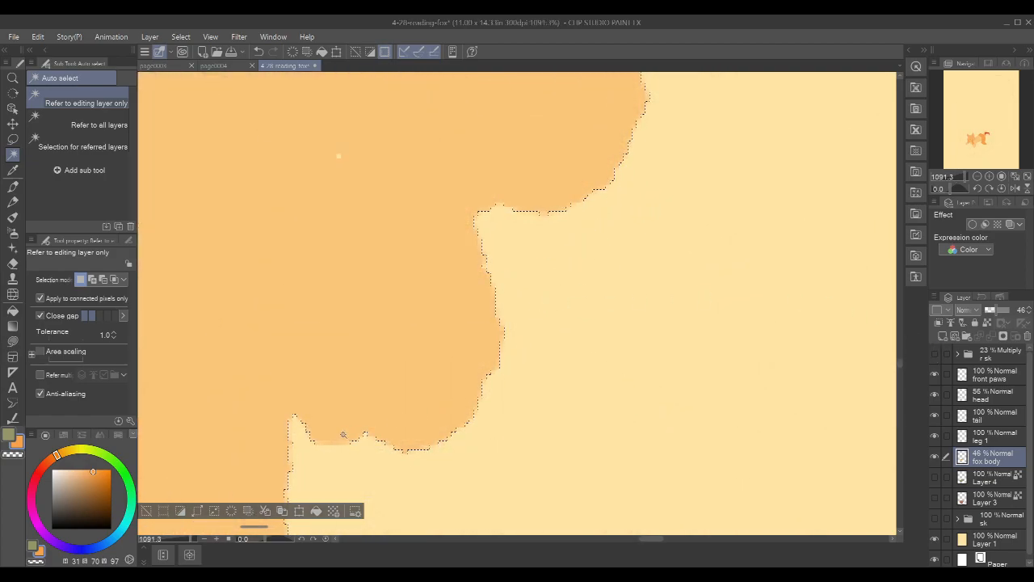
Show the sketch folder again and make the leg 1 layer active for painting the raised leg
scroll(376, 413, down, 6)
scroll(375, 408, down, 8)
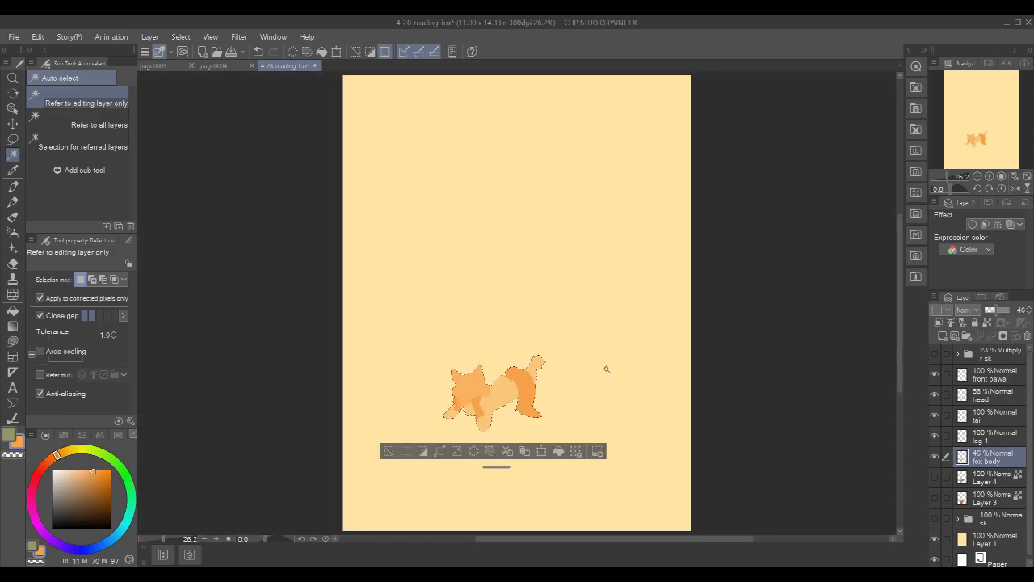
scroll(571, 353, up, 7)
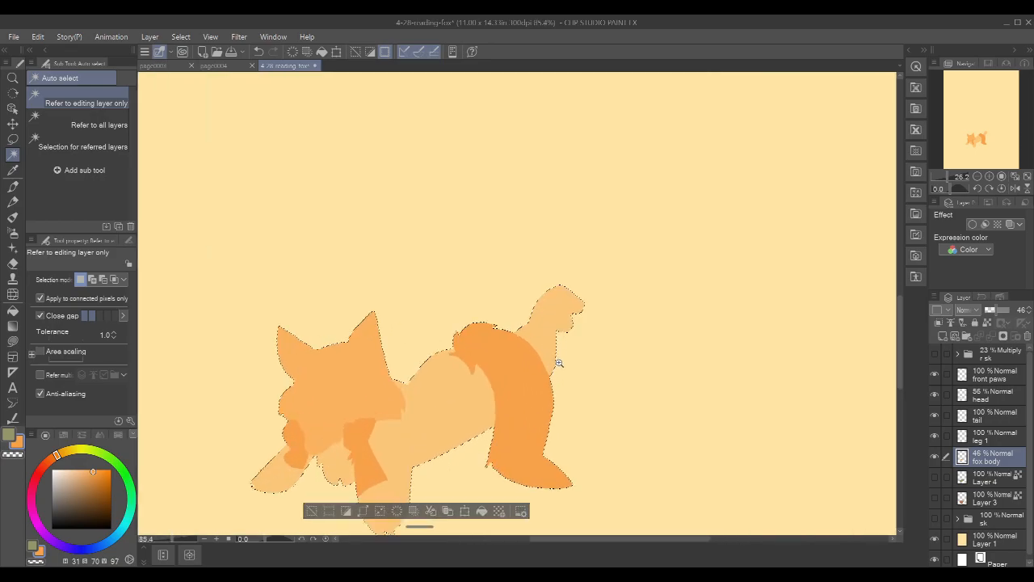
scroll(571, 353, up, 1)
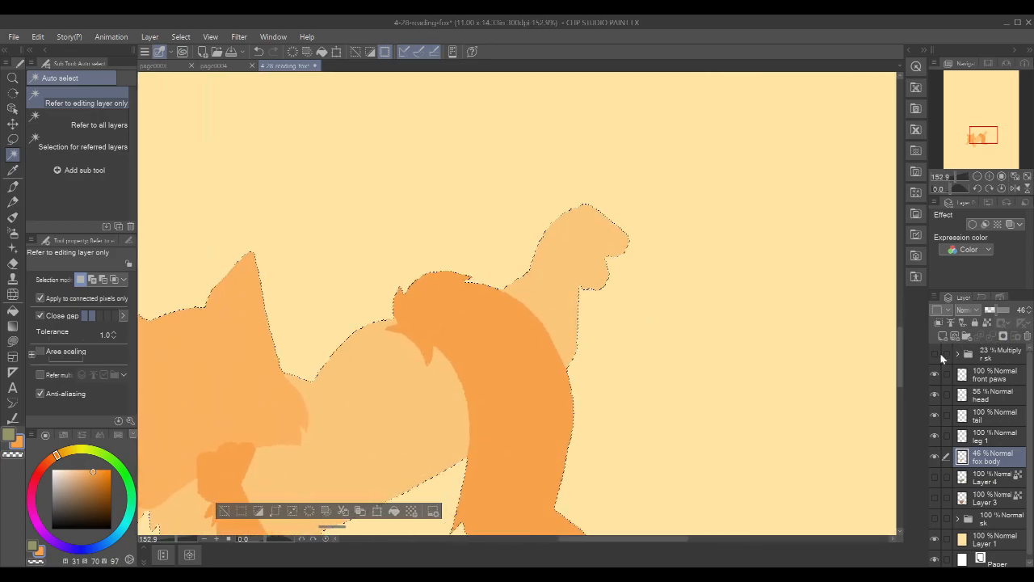
click(936, 354)
key(p)
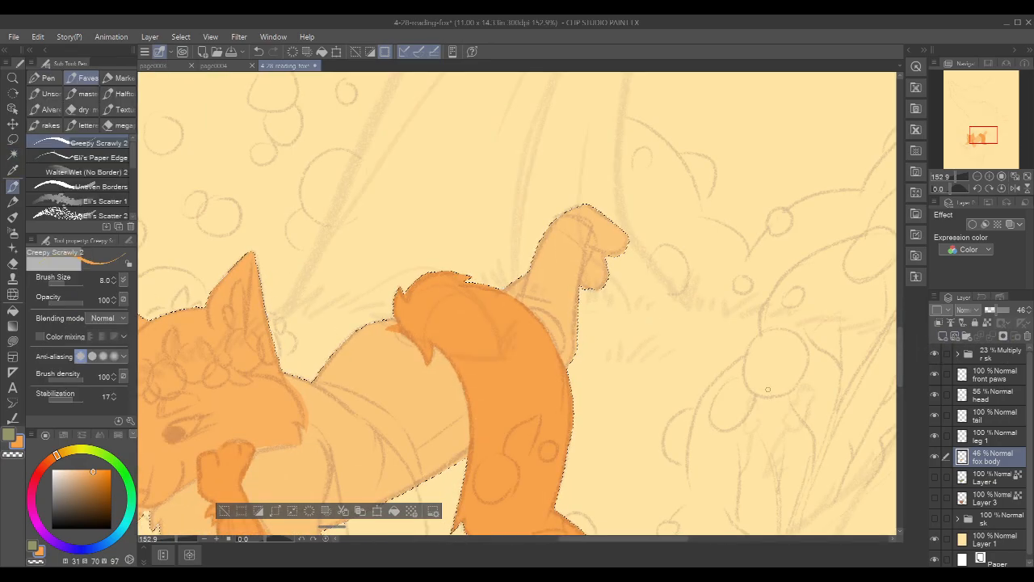
key(alt+bracketright)
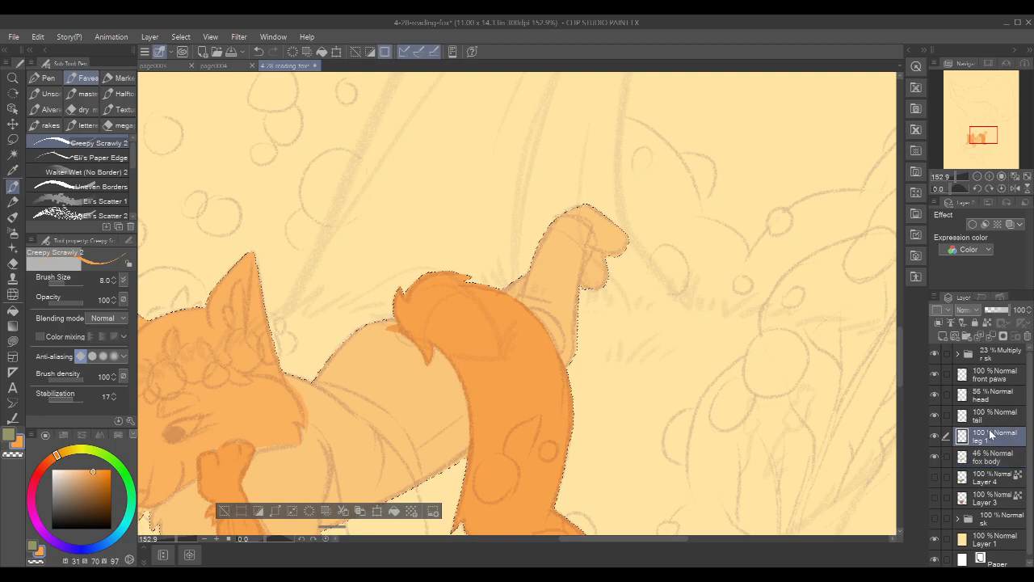
drag(665, 214, 682, 205)
mouse_move(679, 207)
mouse_down()
mouse_move(697, 215)
mouse_move(699, 238)
mouse_up()
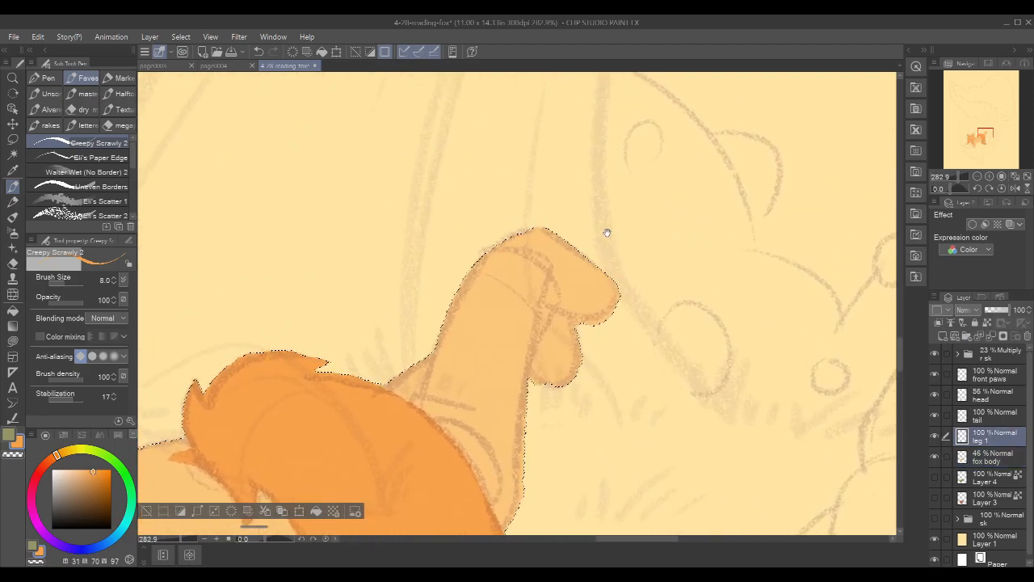
Outline both long sides of the raised leg in orange on the leg 1 layer, redrawing the edge nearest the second foot
mouse_move(429, 396)
mouse_down()
mouse_move(454, 308)
mouse_move(456, 318)
mouse_move(501, 241)
mouse_up()
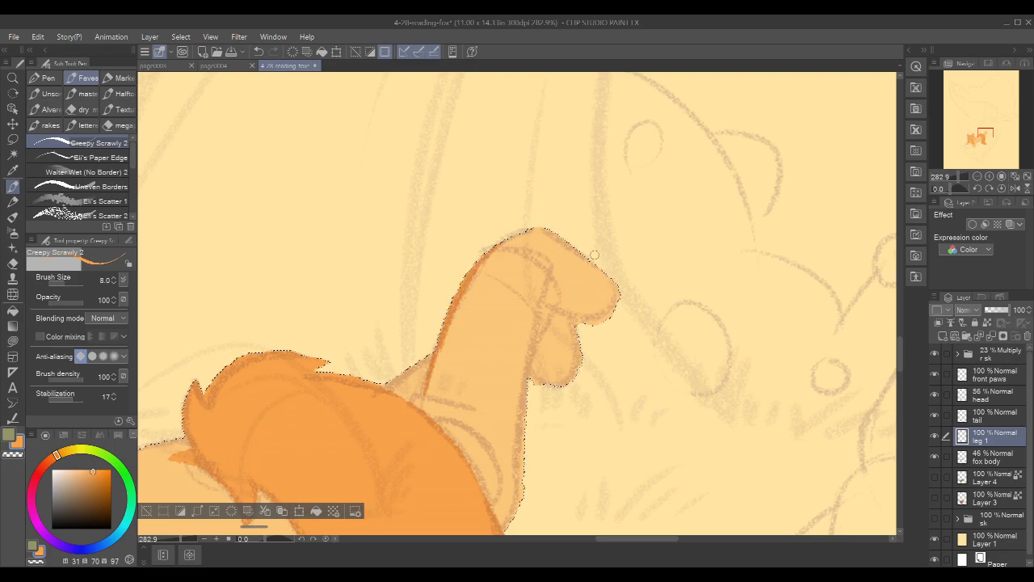
drag(554, 265, 530, 376)
drag(537, 324, 520, 453)
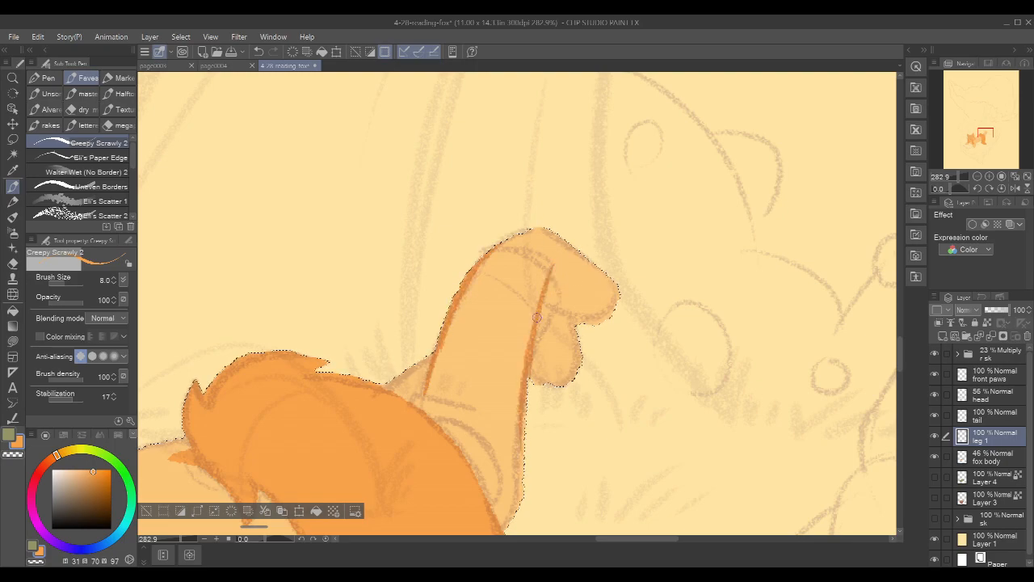
key(ctrl+z)
key(ctrl+z)
drag(554, 263, 517, 443)
Outline the front foot of the raised leg in orange, following the heel, sole and toes of the sketch
mouse_move(559, 285)
mouse_down()
mouse_move(401, 364)
mouse_move(417, 414)
mouse_move(449, 412)
mouse_move(462, 357)
mouse_up()
scroll(402, 364, up, 1)
mouse_move(312, 317)
mouse_down()
mouse_move(404, 307)
mouse_move(469, 367)
mouse_move(512, 310)
mouse_up()
drag(336, 406, 374, 314)
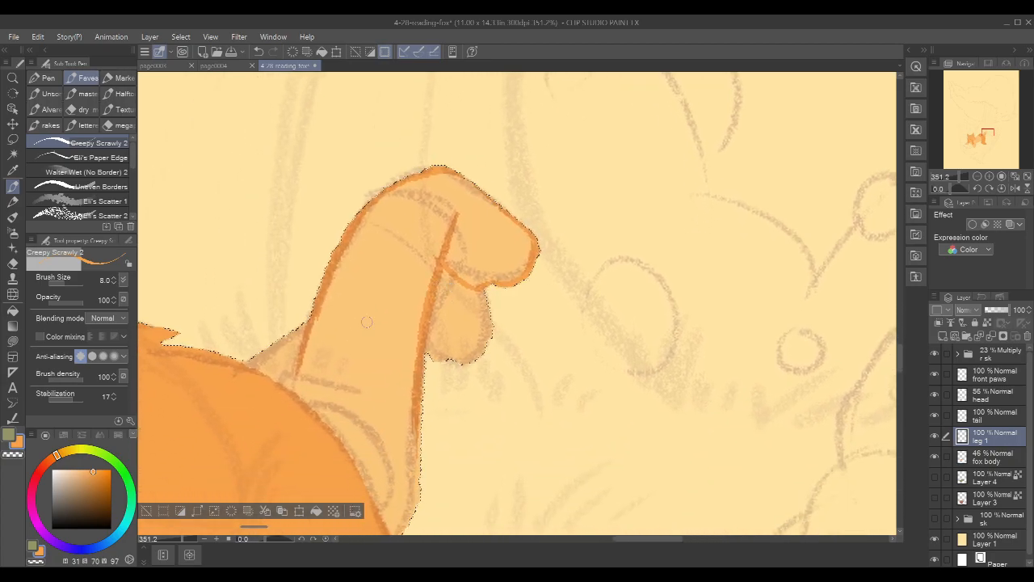
Close the leg outline with a curved line across the calf, and fill the shape with orange
drag(298, 371, 416, 420)
key(g)
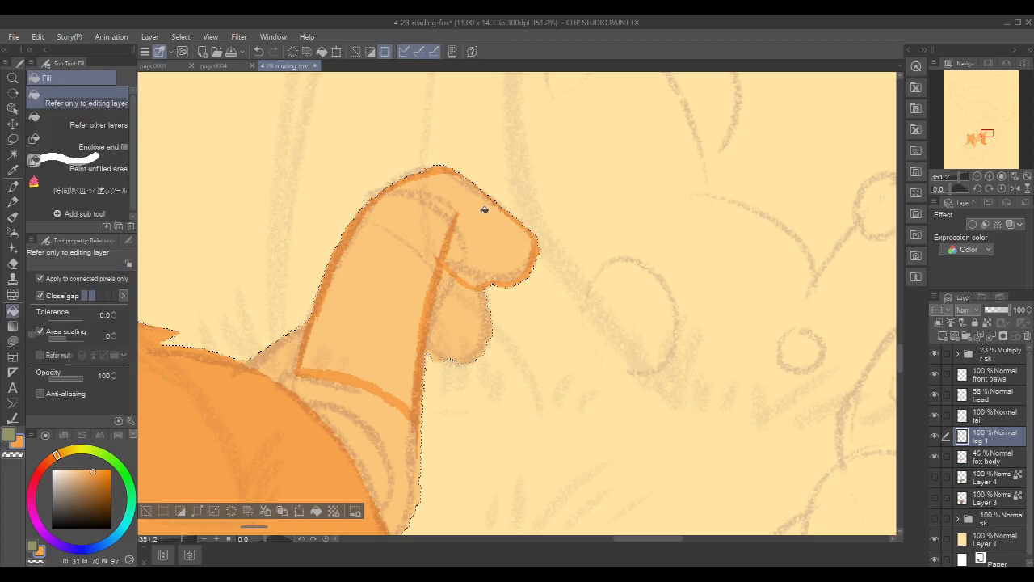
click(483, 208)
key(p)
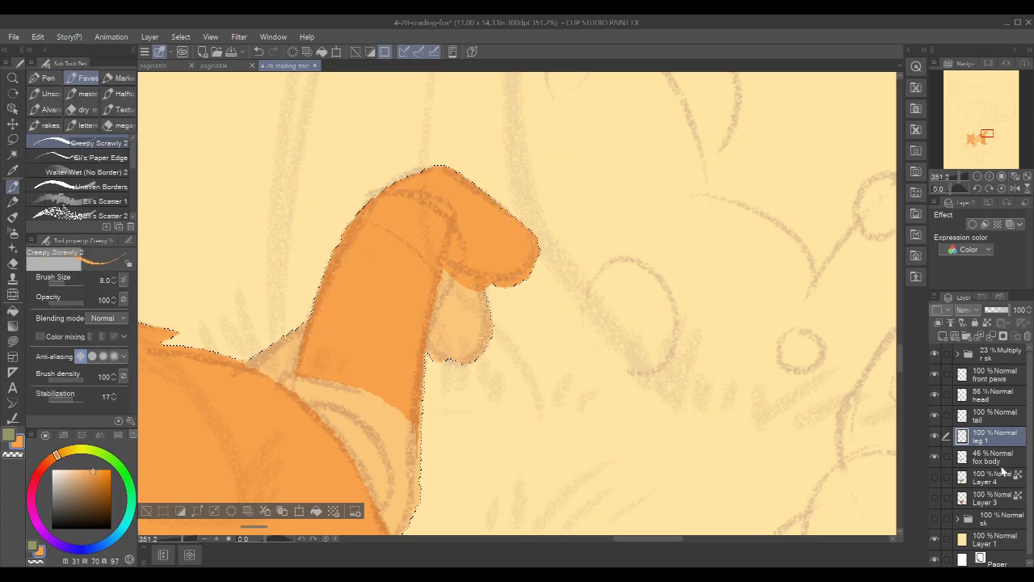
Add a new layer named leg 2 directly above the fox body layer
click(1000, 462)
click(942, 335)
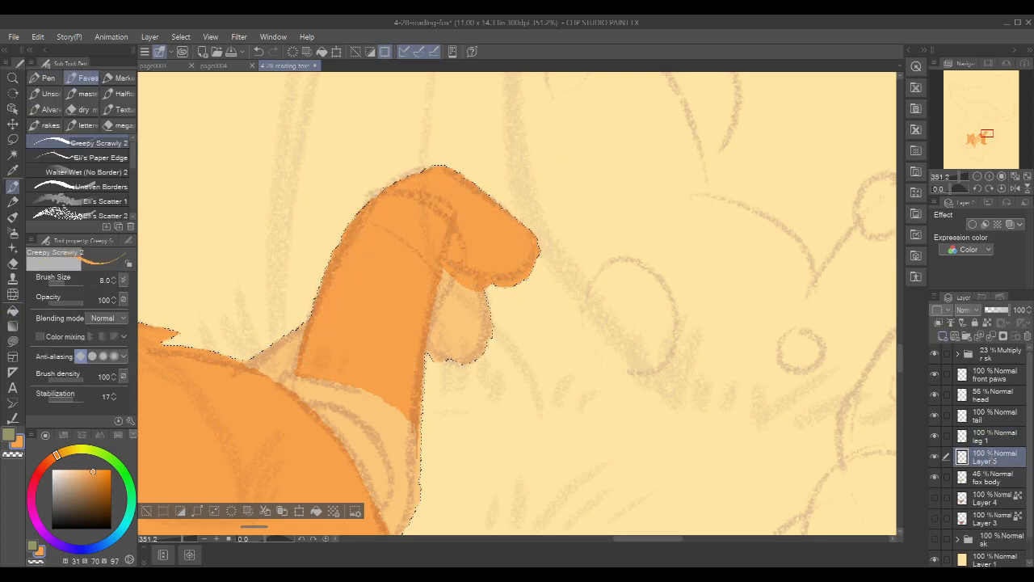
double_click(995, 459)
text(leg 2)
key(Return)
drag(464, 307, 521, 303)
drag(476, 277, 494, 265)
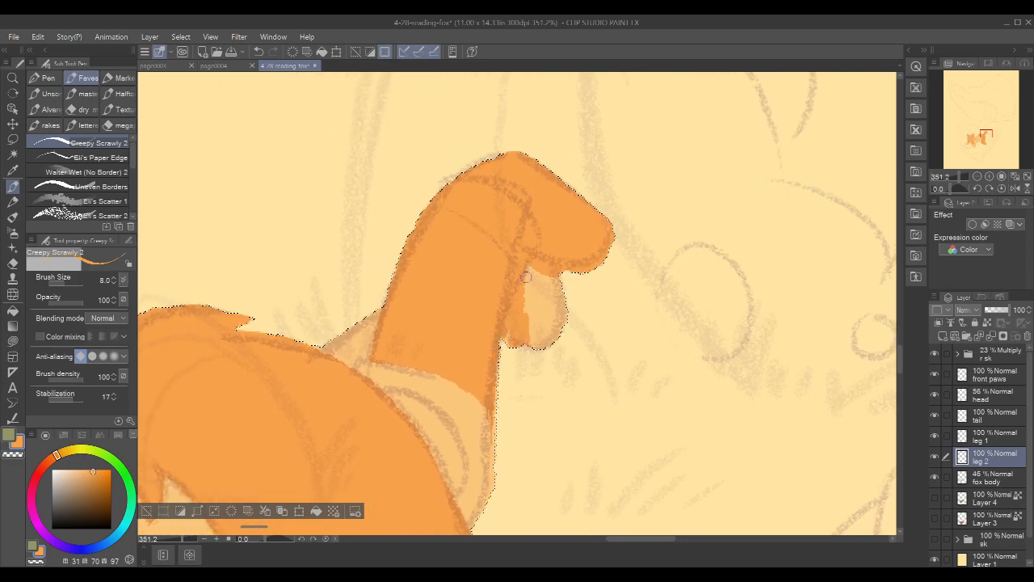
key(ctrl+z)
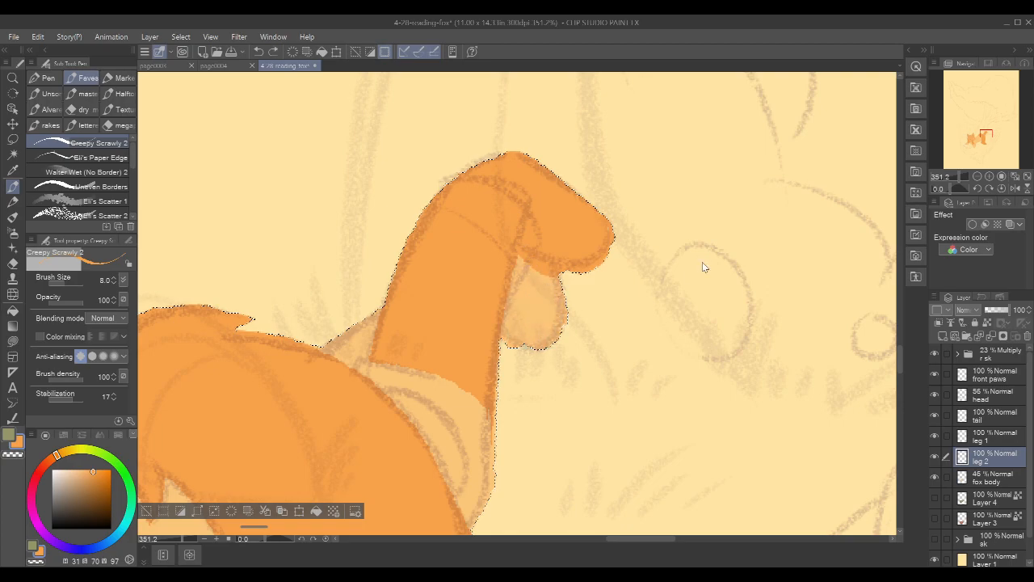
Subtract the leg 1 shape from the fox selection, and paint the second foot solid orange on the leg 2 layer
click(1002, 437)
key(w)
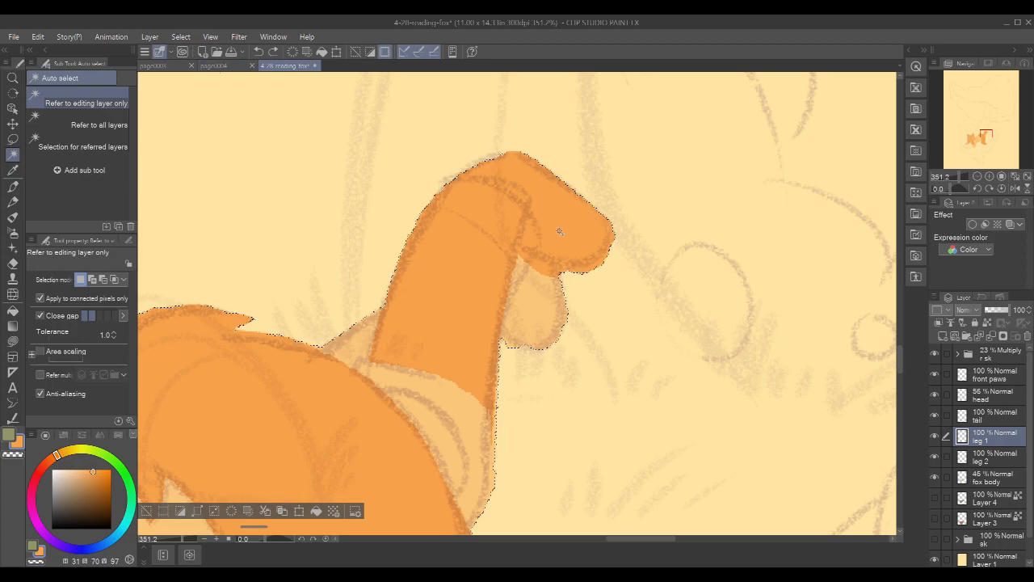
click(561, 233)
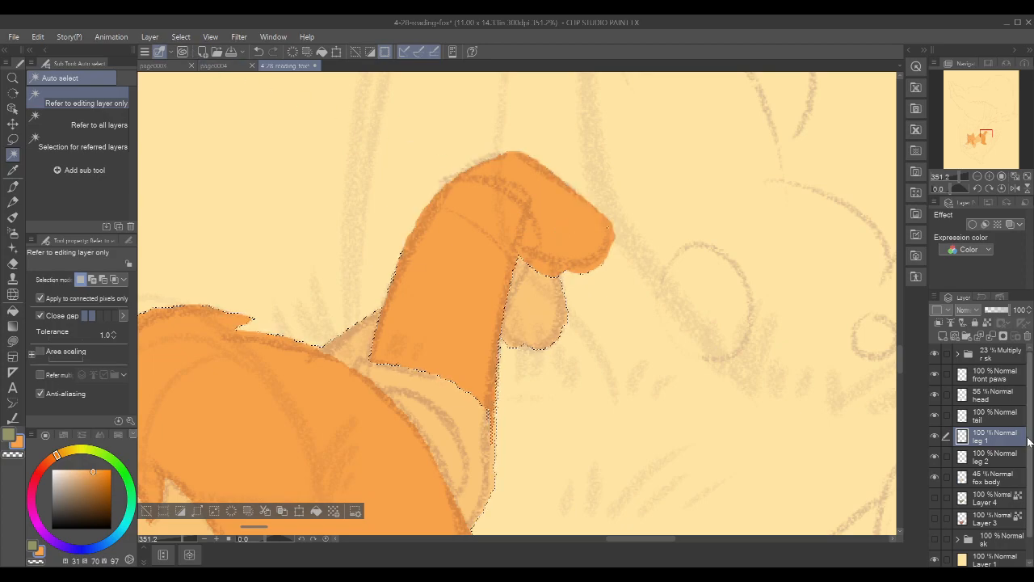
click(1005, 453)
key(p)
drag(519, 269, 508, 342)
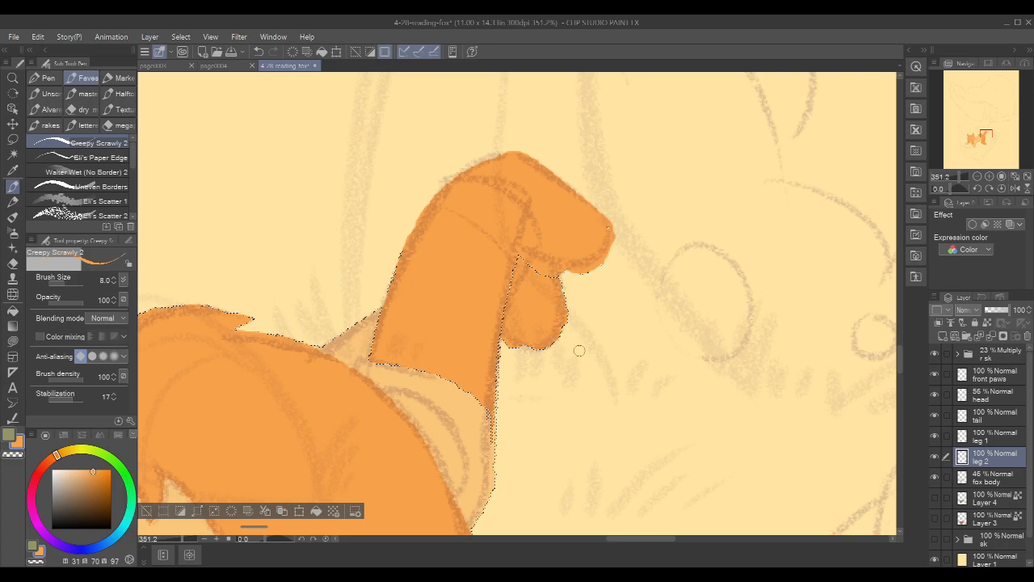
Clear the selection around the fox
drag(628, 224, 709, 229)
key(ctrl+0)
key(ctrl+d)
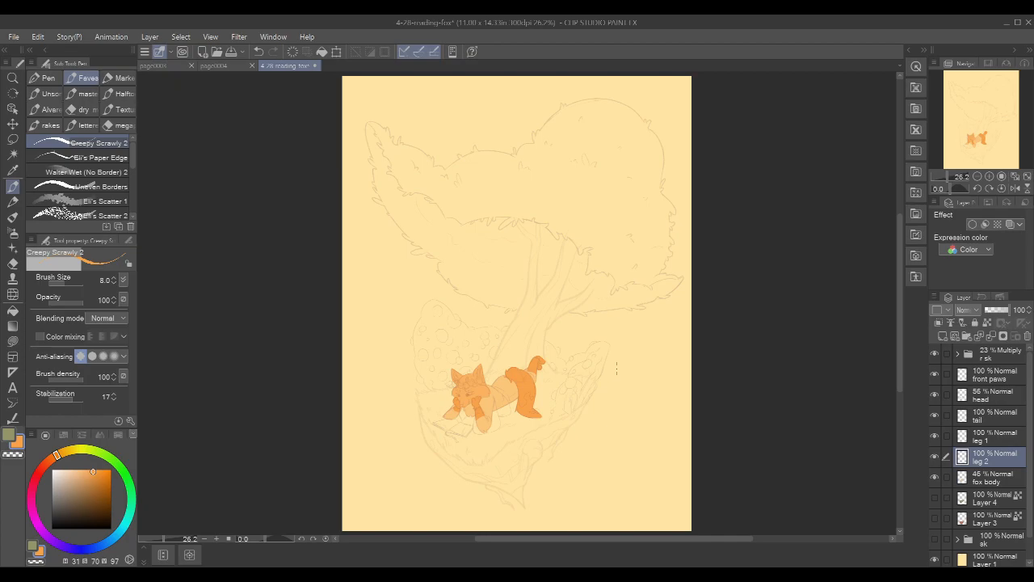
drag(475, 399, 532, 367)
drag(820, 378, 798, 358)
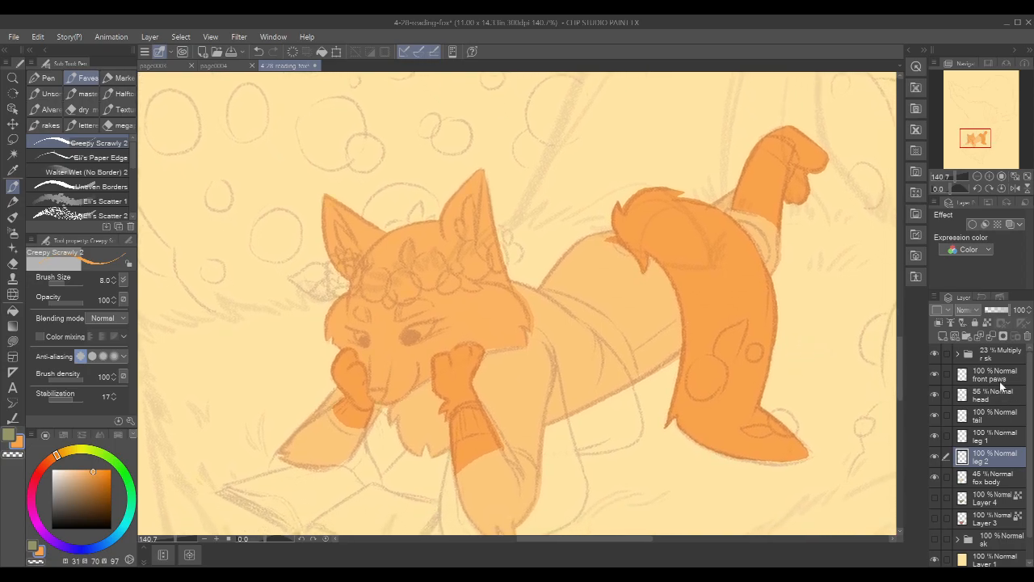
Group the layers from fox body up to front paws into a folder named fox
click(999, 482)
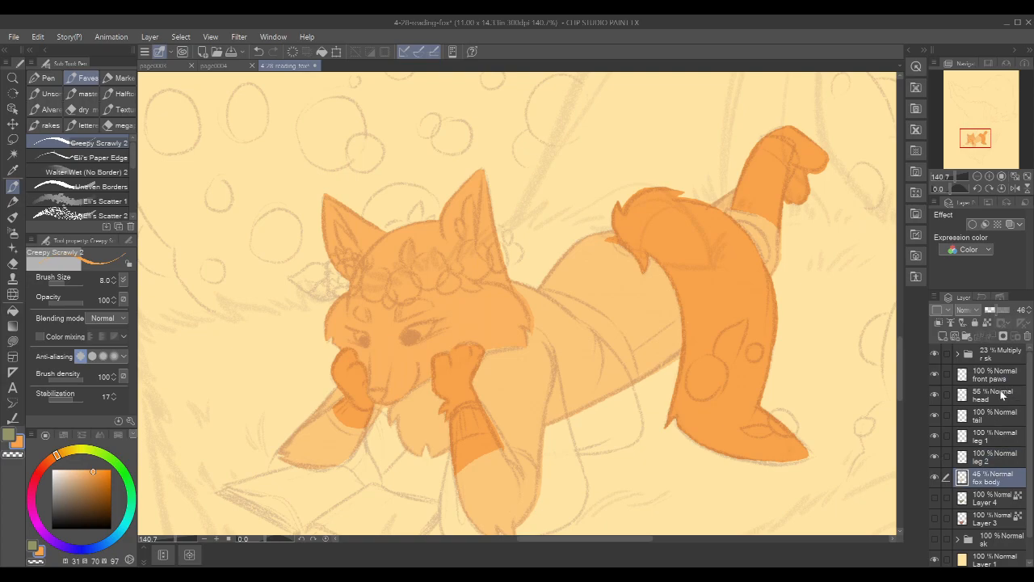
shift+click(999, 375)
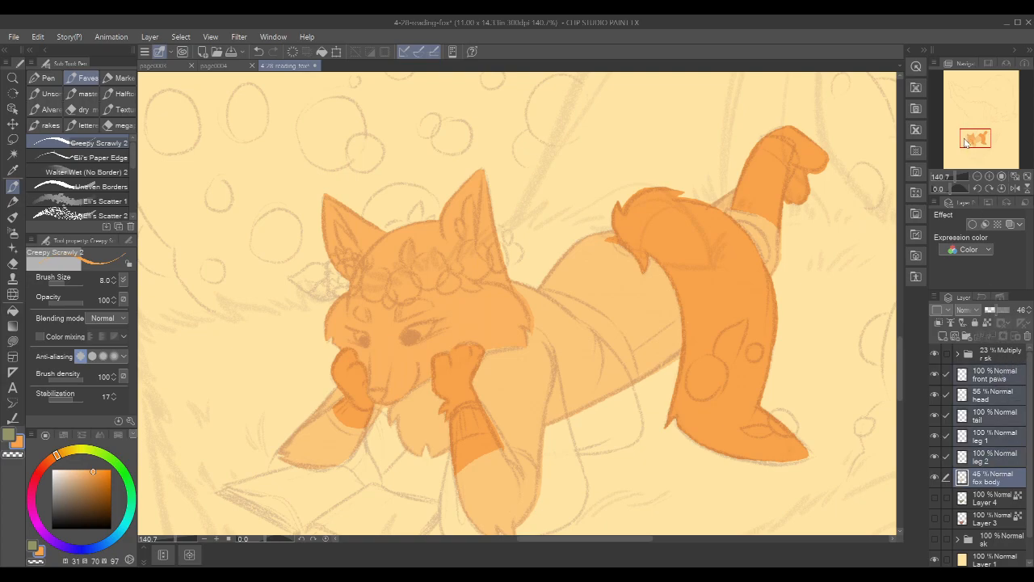
key(ctrl+g)
click(958, 375)
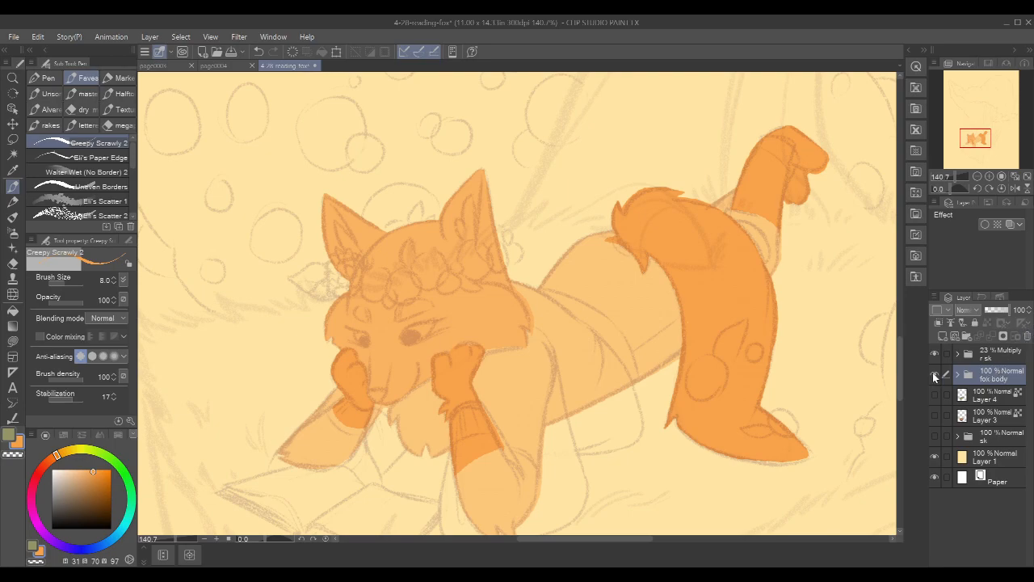
click(936, 374)
click(935, 374)
Show Layer 4 and Layer 3 of the island, and set the fox body layer's opacity to 100%
click(935, 396)
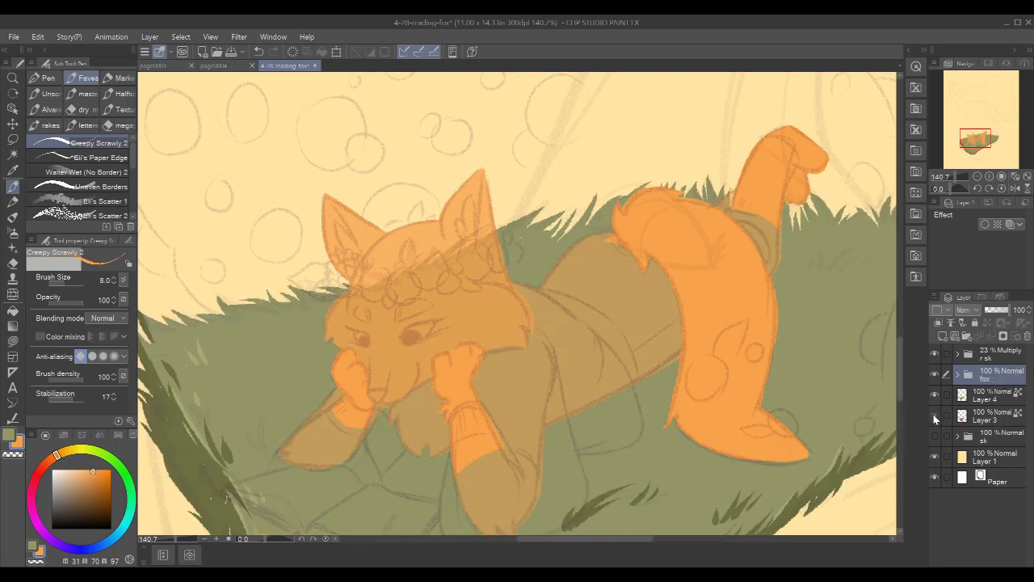
click(936, 417)
click(959, 375)
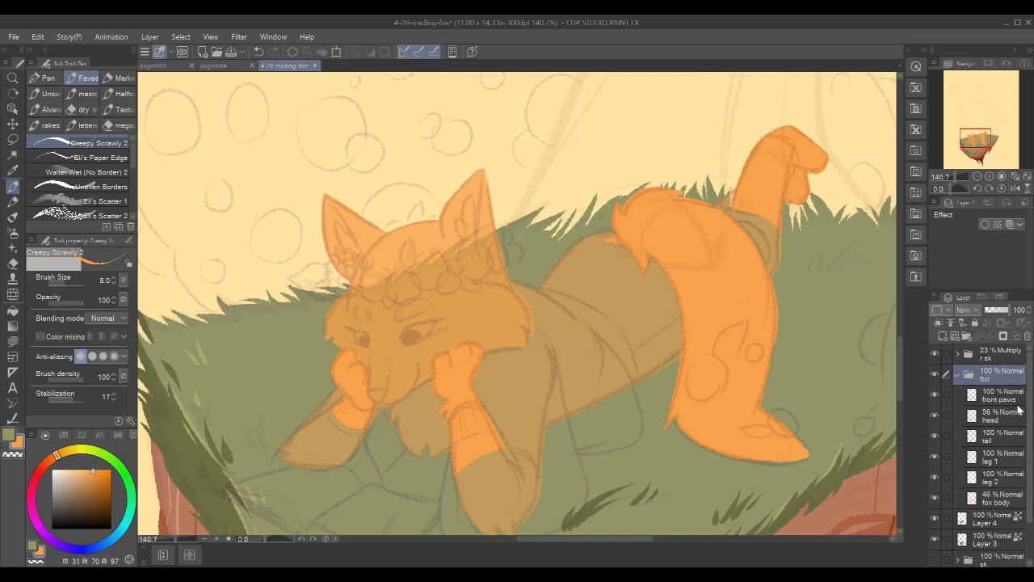
click(1010, 493)
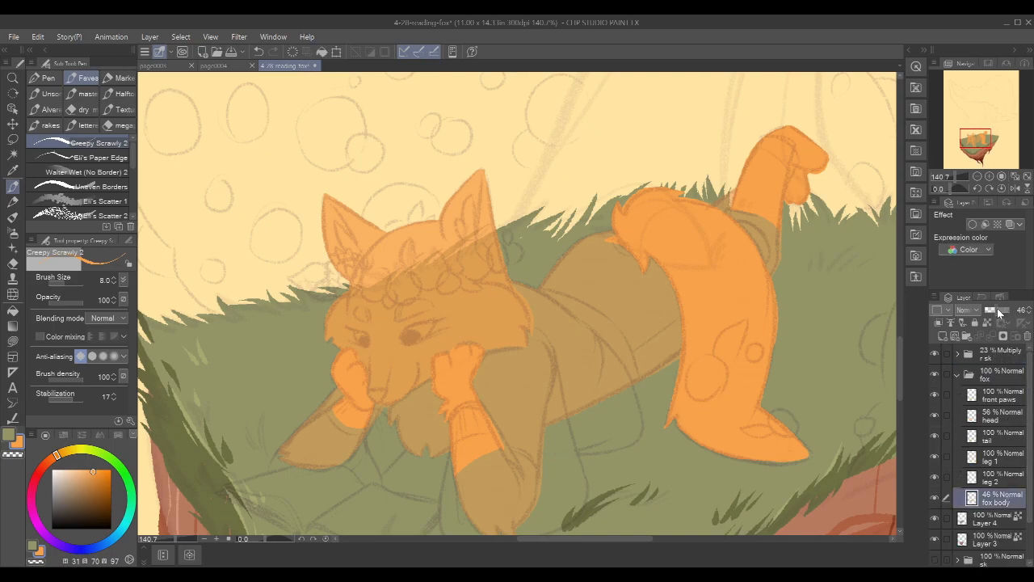
drag(999, 314, 1033, 312)
scroll(846, 414, down, 5)
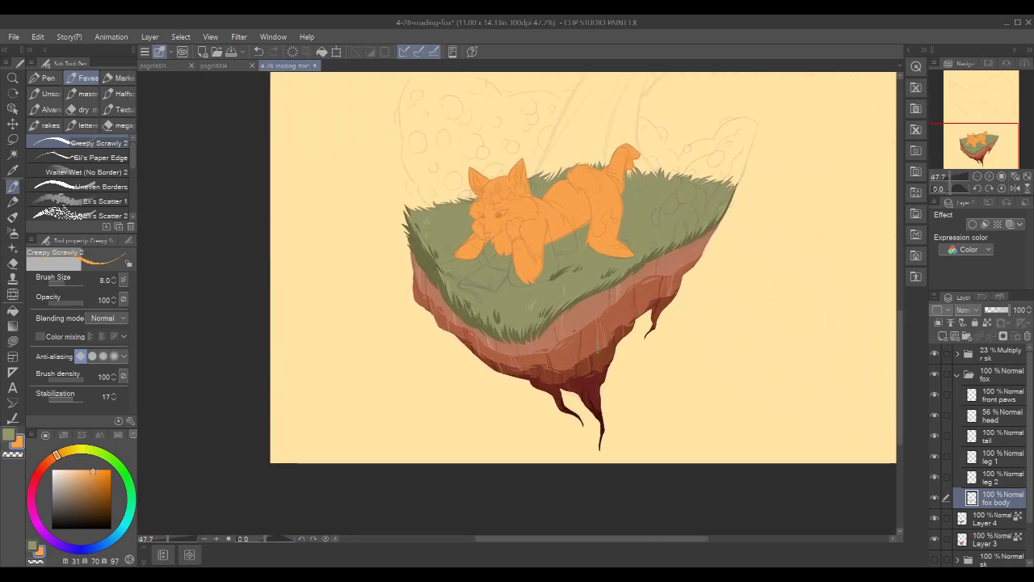
Check what Layer 3 and Layer 4 contain by hiding and showing each one
click(935, 538)
click(935, 539)
click(935, 518)
click(935, 518)
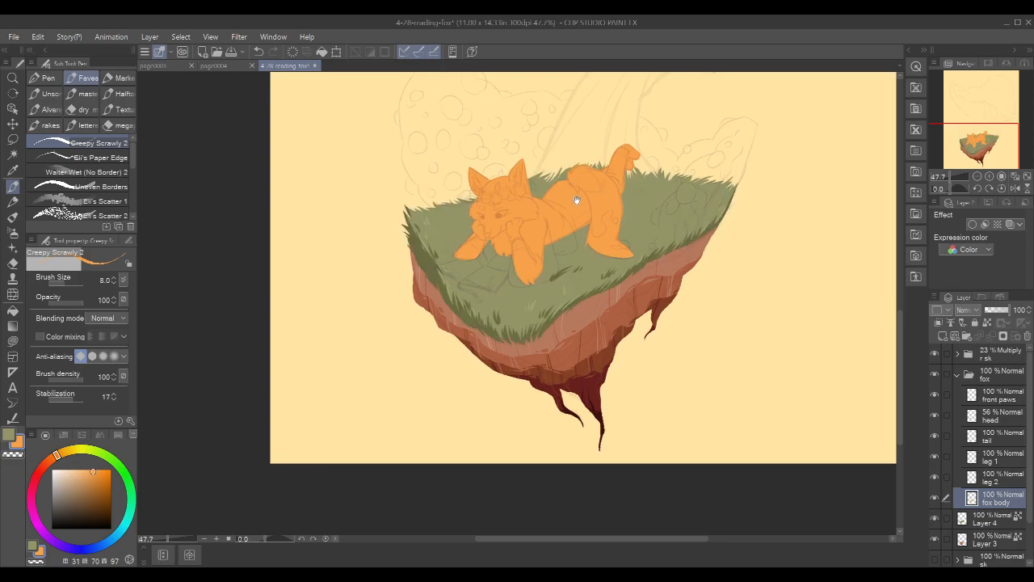
Add a new layer named shirt above the front paws layer inside the fox folder
scroll(576, 200, up, 3)
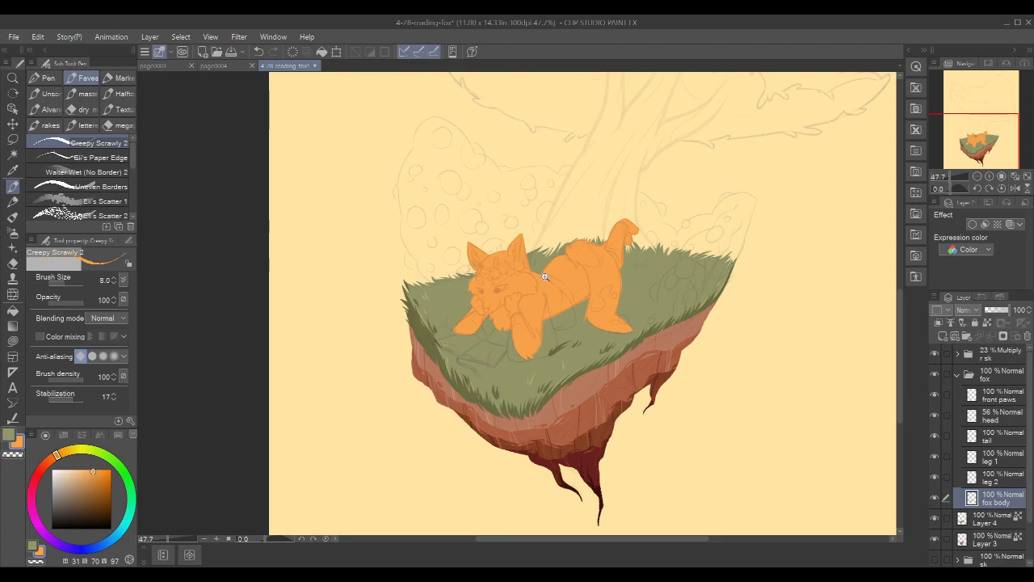
scroll(545, 276, up, 5)
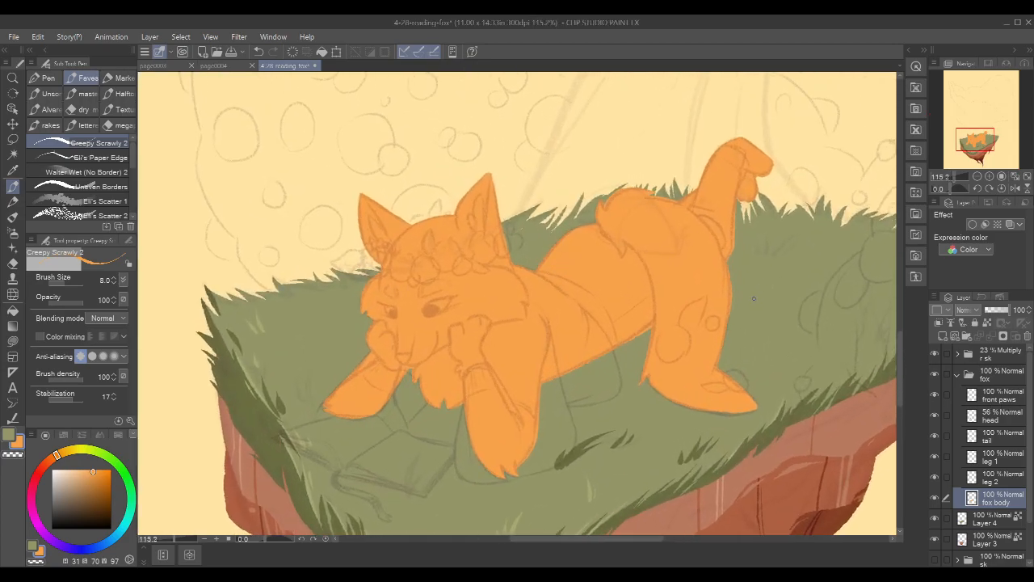
click(1006, 404)
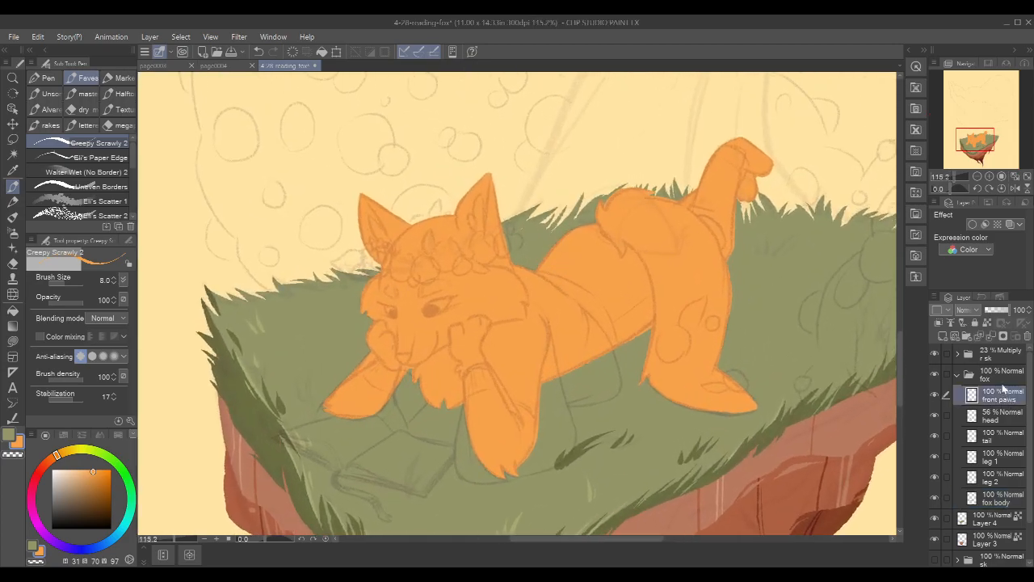
key(ctrl+shift+n)
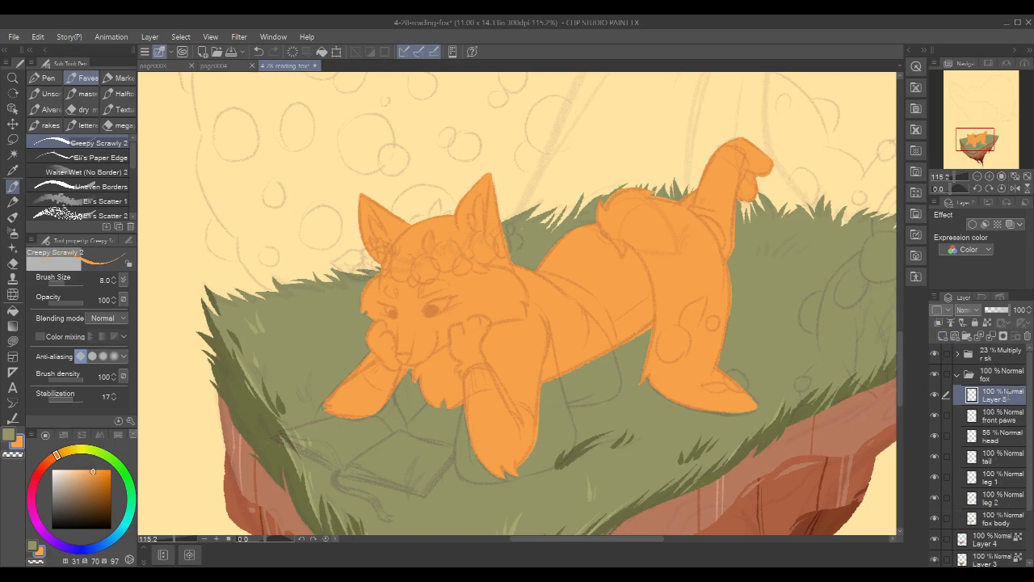
double_click(1016, 393)
text(shirt)
key(Return)
Choose a pale mint white (hue 151, saturation 9, value 100) and scribble a test stroke over the fox's upper body
scroll(313, 313, down, 2)
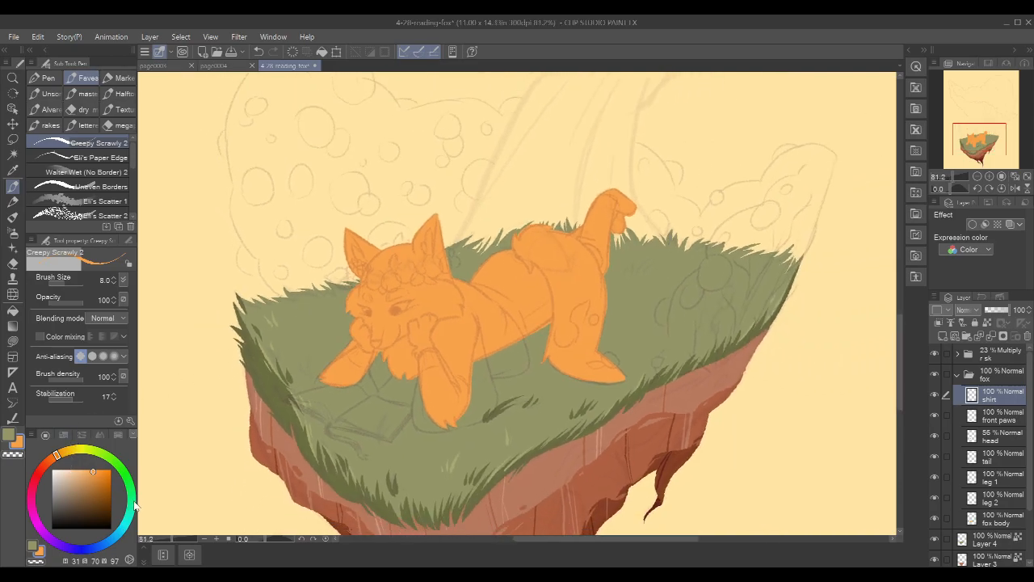
drag(69, 470, 57, 470)
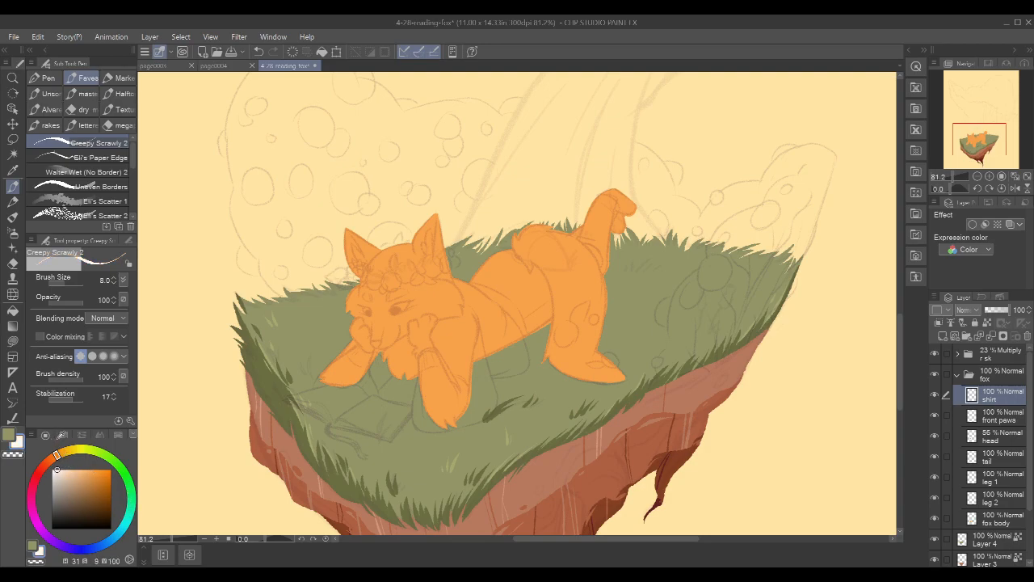
click(132, 505)
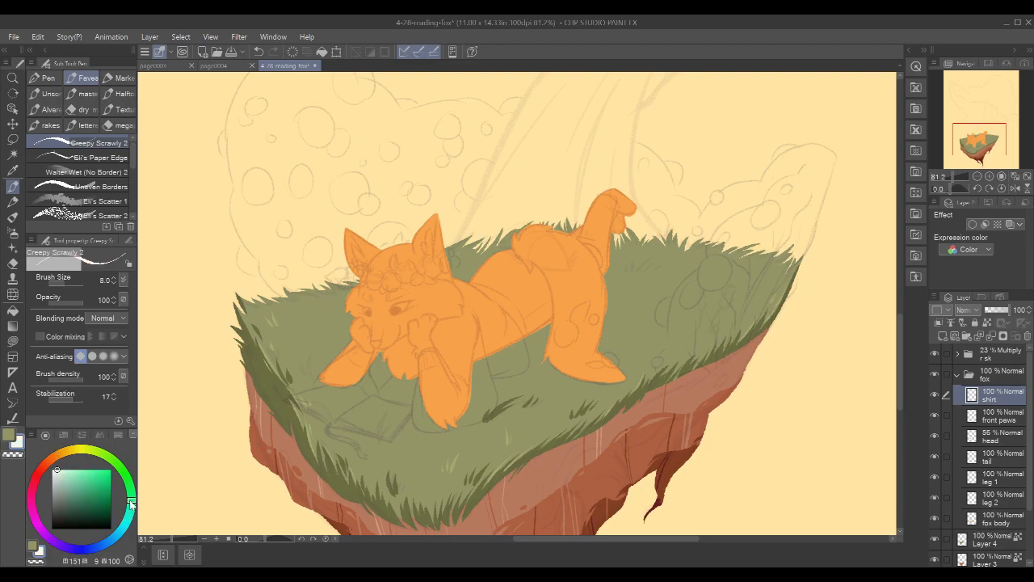
mouse_move(454, 320)
mouse_down()
mouse_move(488, 341)
mouse_move(502, 317)
mouse_up()
scroll(499, 325, up, 3)
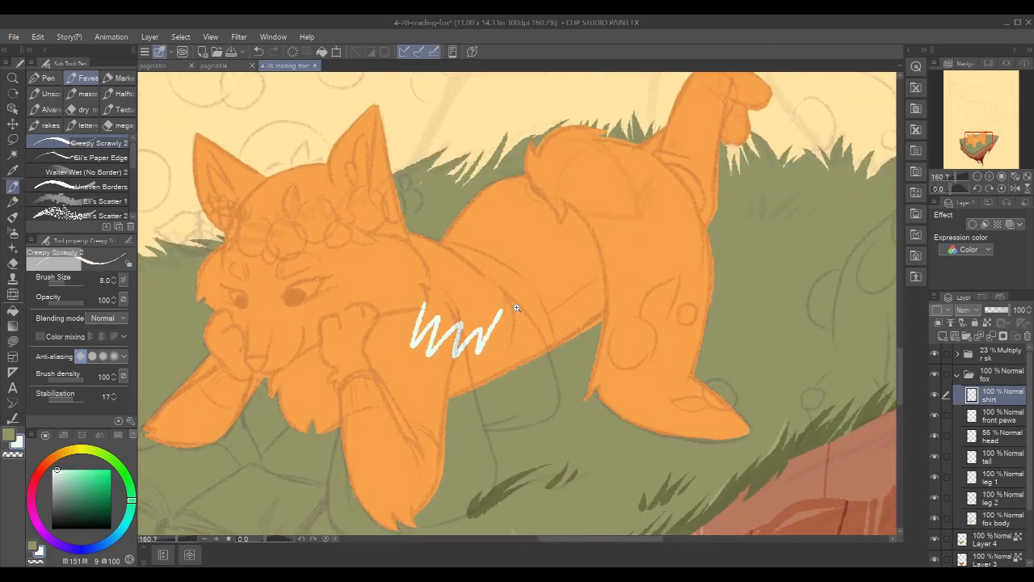
Undo the test scribble over the fox's upper body
scroll(520, 300, down, 5)
key(ctrl+z)
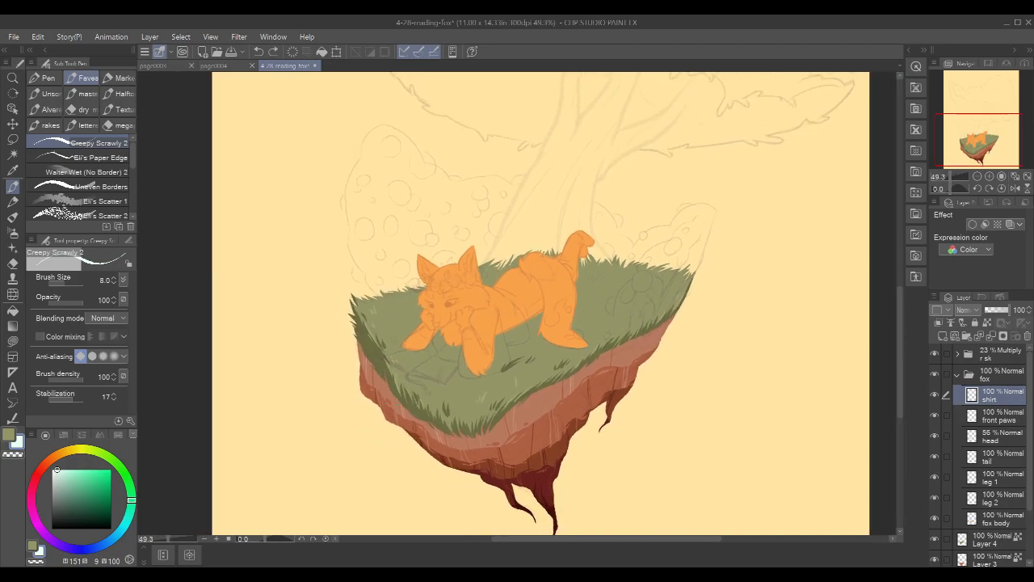
scroll(485, 303, up, 5)
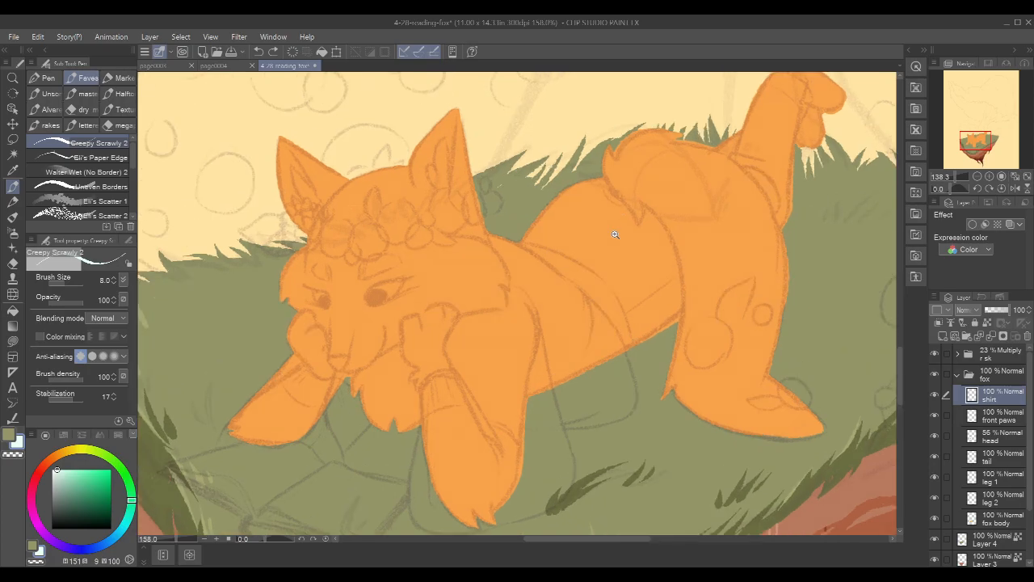
mouse_move(544, 317)
mouse_down()
mouse_move(559, 294)
mouse_move(596, 289)
mouse_move(603, 264)
mouse_up()
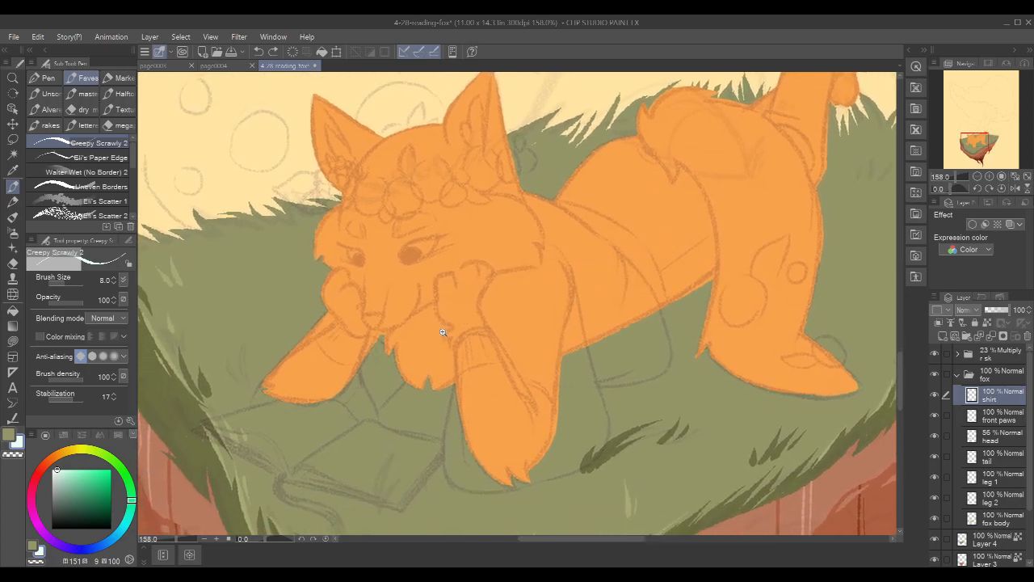
scroll(442, 332, up, 2)
drag(457, 296, 599, 293)
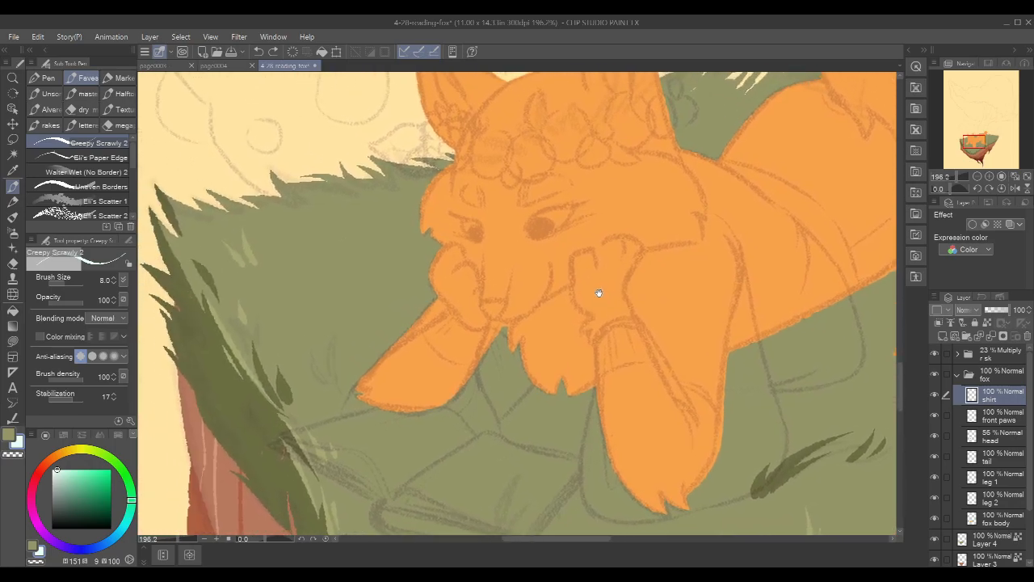
drag(504, 383, 534, 351)
key(ctrl+z)
key(ctrl+z)
Outline the wrist opening and upper edge of the shirt sleeve on the fox's far forearm in pale mint white
scroll(485, 310, up, 2)
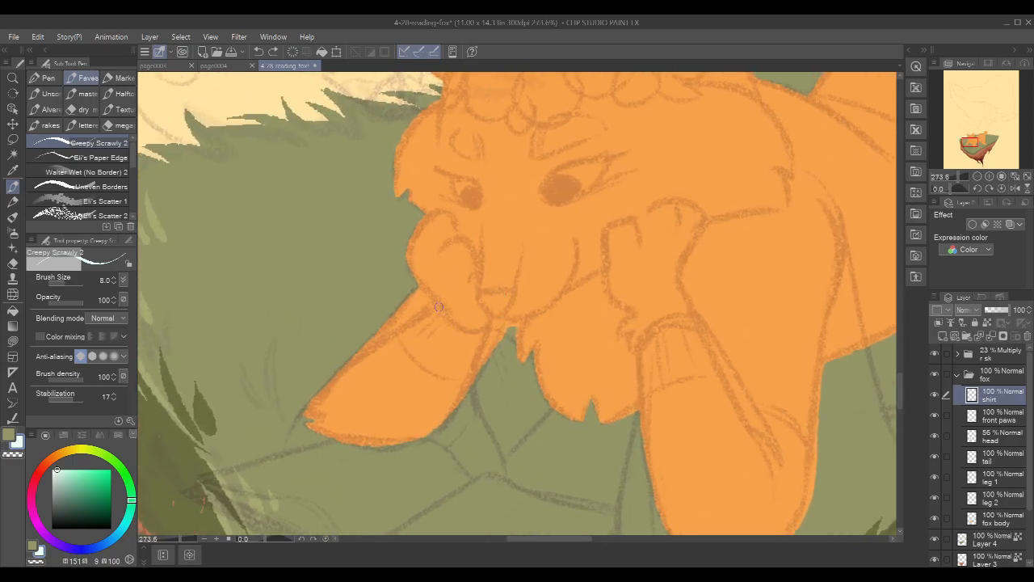
drag(436, 306, 477, 329)
drag(566, 305, 636, 279)
drag(505, 280, 443, 323)
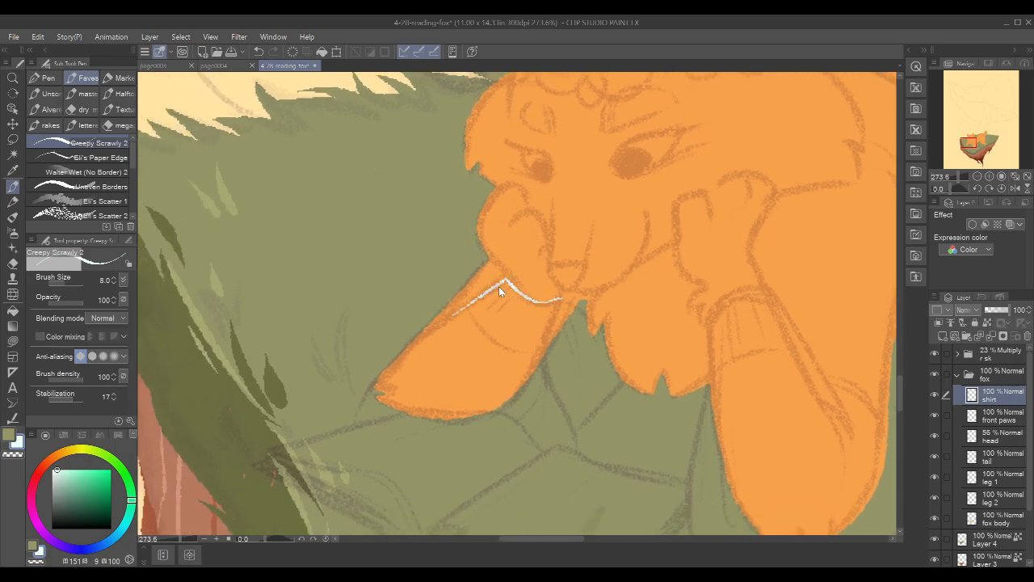
drag(503, 280, 382, 365)
key(ctrl+z)
drag(478, 292, 370, 376)
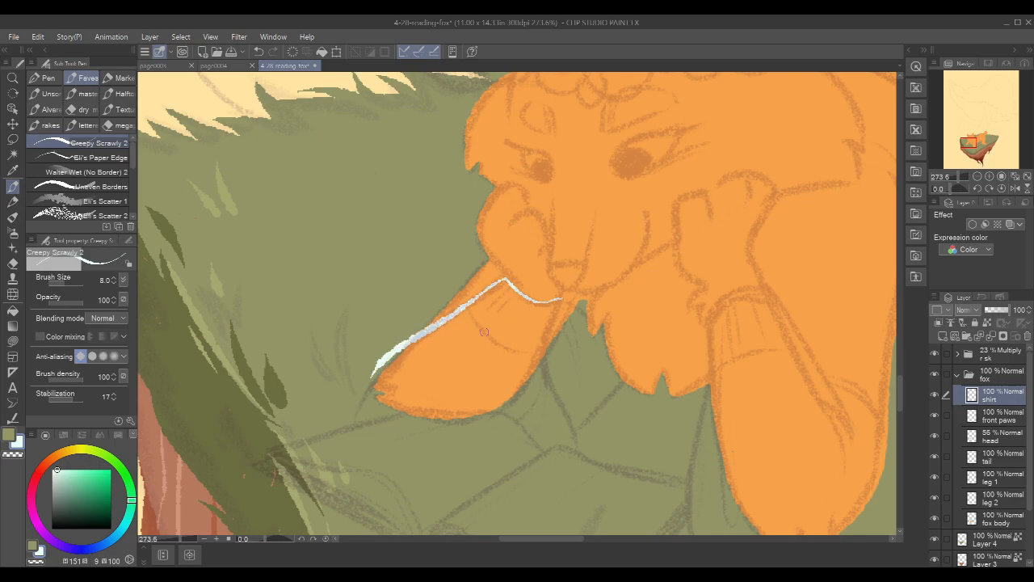
drag(558, 269, 594, 279)
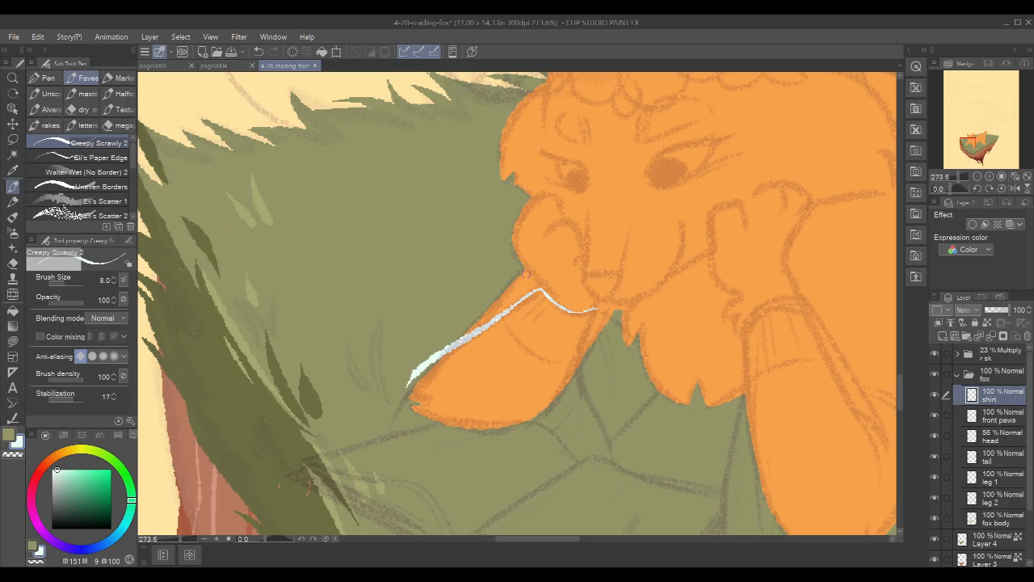
Outline the upper edge of the raised sleeve on the shirt layer, from the paw's wrist down toward the elbow
drag(523, 271, 539, 290)
drag(525, 271, 536, 289)
key(ctrl+z)
drag(524, 267, 440, 346)
key(ctrl+z)
drag(525, 270, 441, 347)
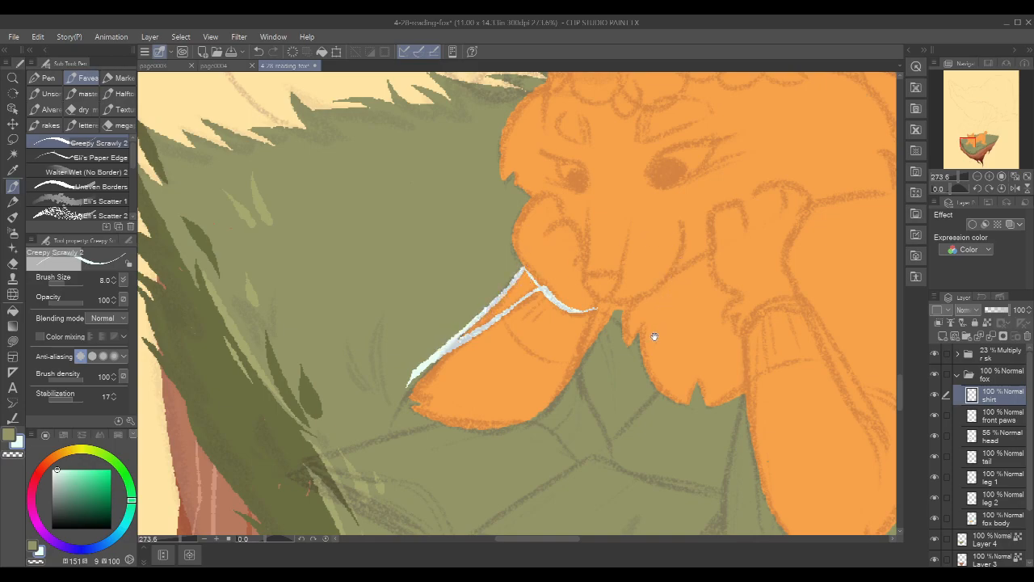
Draw the underside edge of the same sleeve, from the cuff below the chin down along the forearm
drag(654, 336, 621, 308)
scroll(551, 310, up, 2)
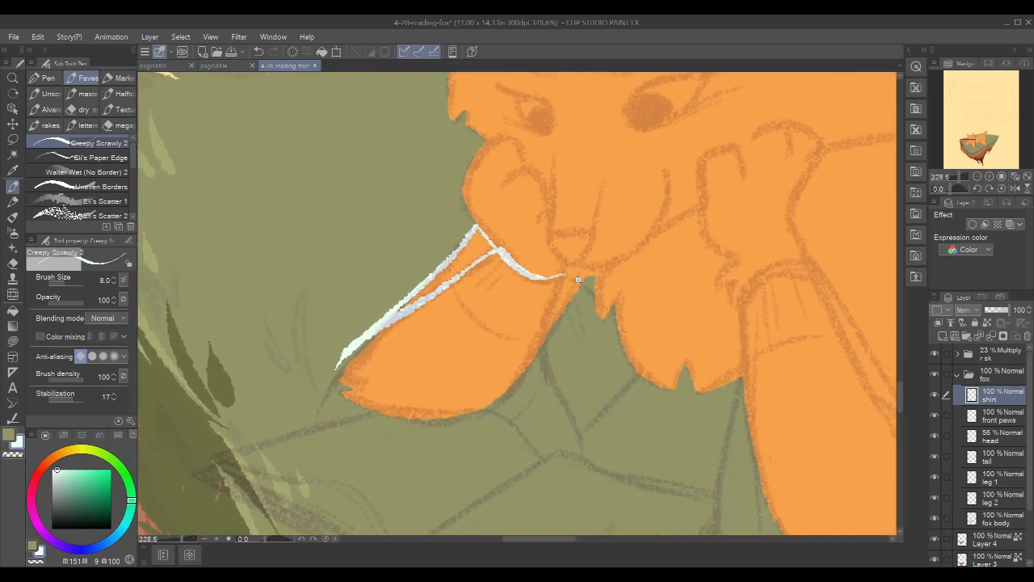
mouse_move(564, 277)
mouse_down()
mouse_move(526, 370)
mouse_move(499, 404)
mouse_up()
mouse_move(620, 320)
mouse_down()
mouse_move(658, 325)
mouse_move(682, 310)
mouse_up()
drag(699, 261, 627, 310)
mouse_move(692, 282)
mouse_down()
mouse_move(649, 305)
mouse_move(620, 285)
mouse_move(619, 228)
mouse_move(607, 261)
mouse_move(631, 234)
mouse_move(460, 195)
mouse_up()
drag(680, 215, 659, 248)
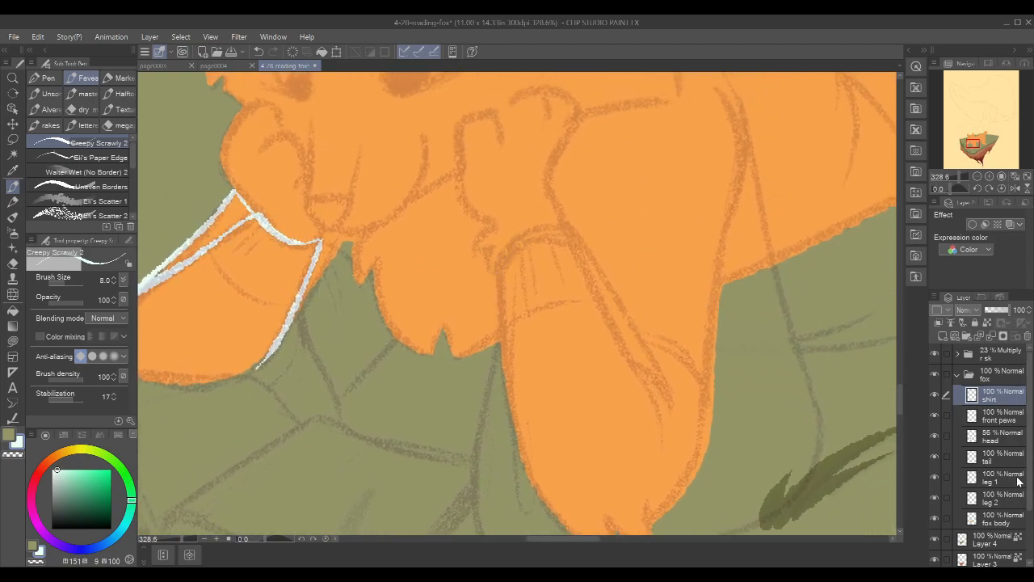
Lower the fox body layer's opacity to 54% and make the shirt layer active again
click(999, 523)
click(1000, 311)
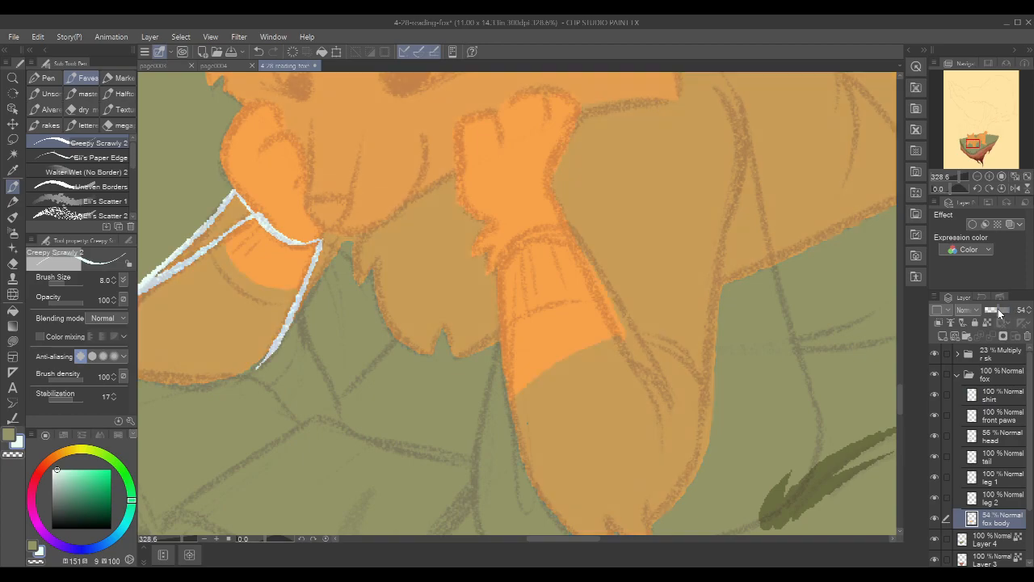
click(1015, 402)
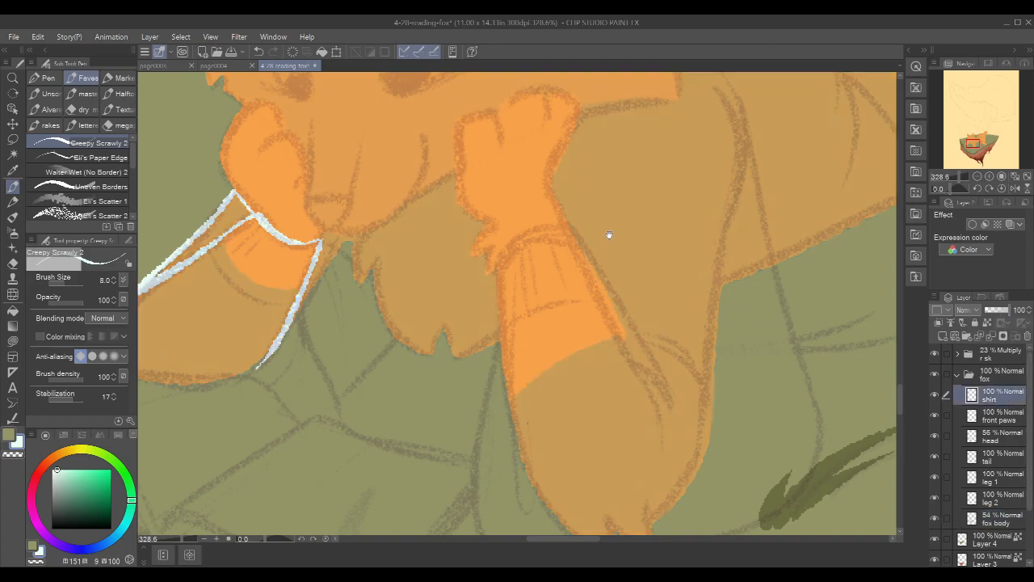
Outline the other sleeve's cuff across the wrist and the start of its front edge
scroll(508, 298, up, 2)
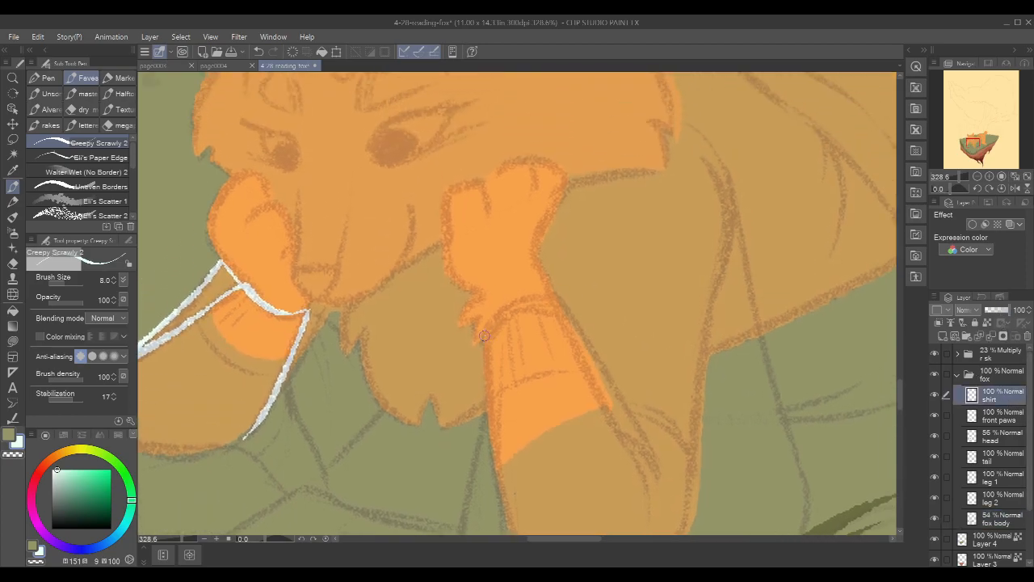
drag(487, 328, 538, 298)
drag(485, 335, 482, 395)
key(ctrl+z)
drag(486, 324, 481, 411)
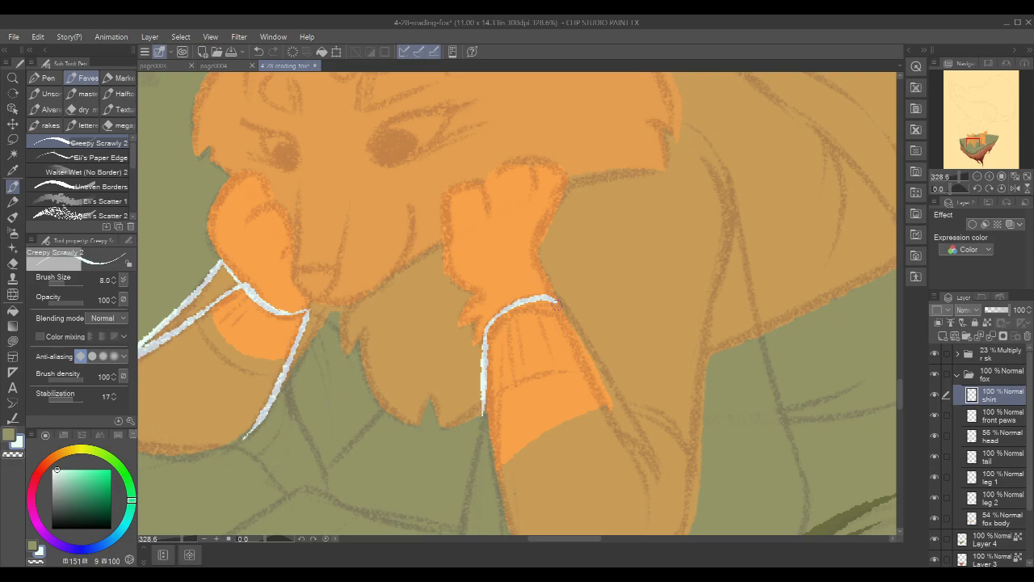
Extend both side edges of that sleeve down the forearm toward the elbow, using brush size 12 for the thicker strokes
mouse_move(550, 299)
mouse_down()
mouse_move(599, 373)
mouse_move(678, 279)
mouse_move(681, 222)
mouse_move(614, 186)
mouse_up()
drag(427, 194, 412, 426)
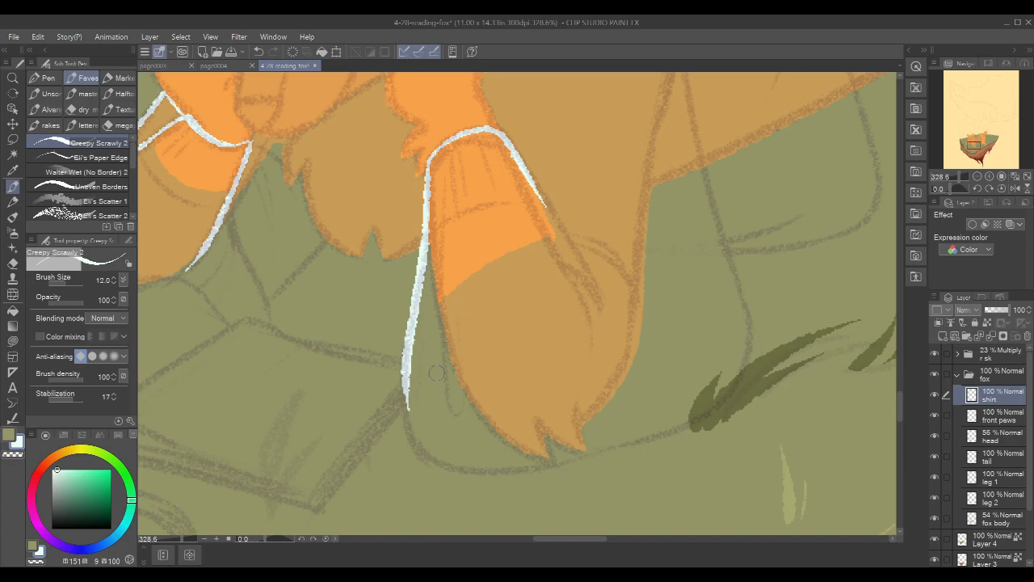
mouse_move(424, 290)
mouse_down()
mouse_move(425, 422)
mouse_move(415, 345)
mouse_move(423, 435)
mouse_move(412, 345)
mouse_move(409, 359)
mouse_move(417, 438)
mouse_move(412, 344)
mouse_move(408, 391)
mouse_move(417, 440)
mouse_move(473, 460)
mouse_move(450, 469)
mouse_up()
drag(659, 251, 580, 311)
drag(429, 208, 537, 393)
drag(694, 232, 660, 287)
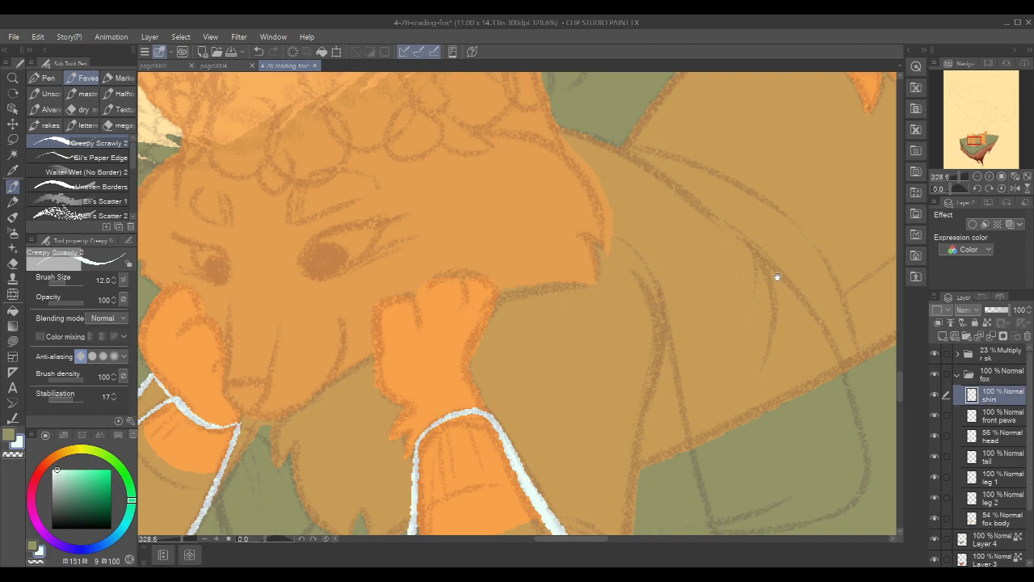
Auto-select the fox's head shape on the head layer, with the shirt layer active and the pen ready for drawing
click(1003, 446)
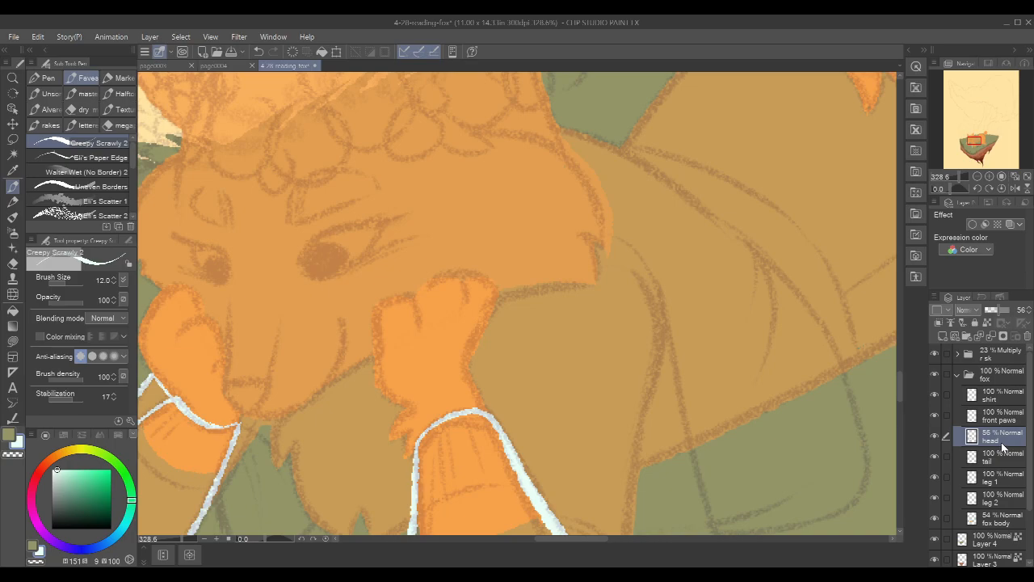
key(w)
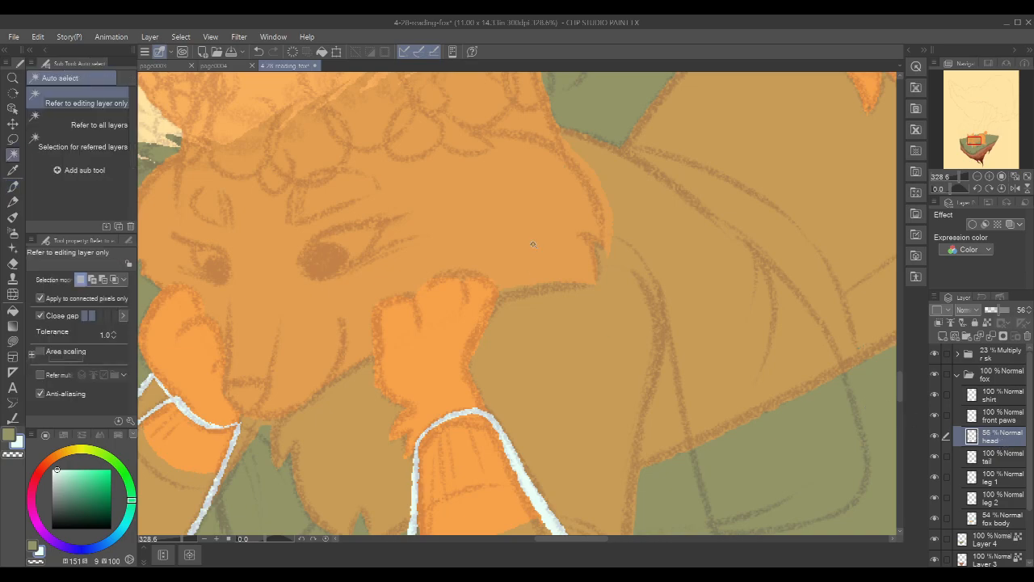
click(532, 244)
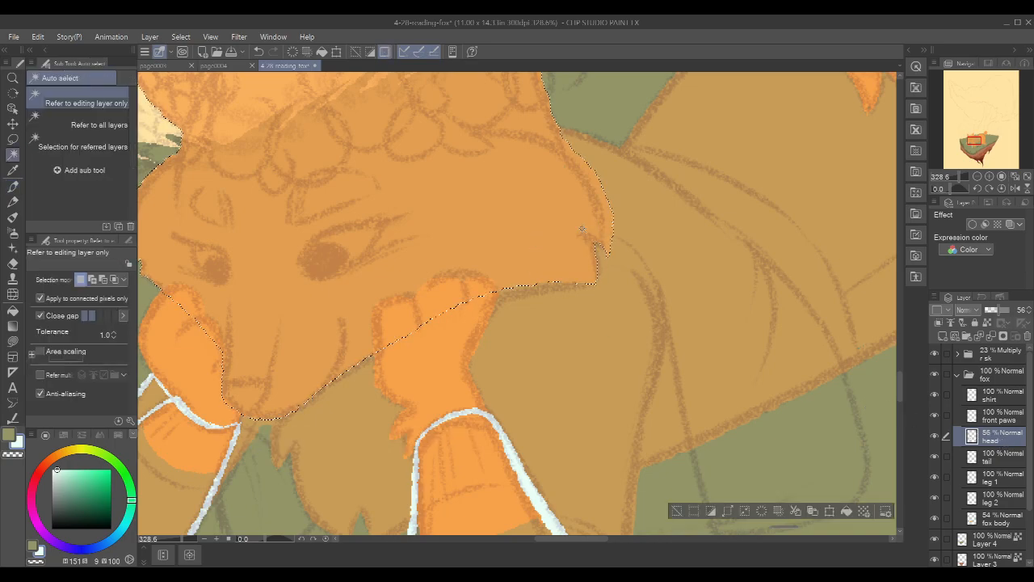
click(1003, 396)
key(p)
drag(685, 321, 625, 234)
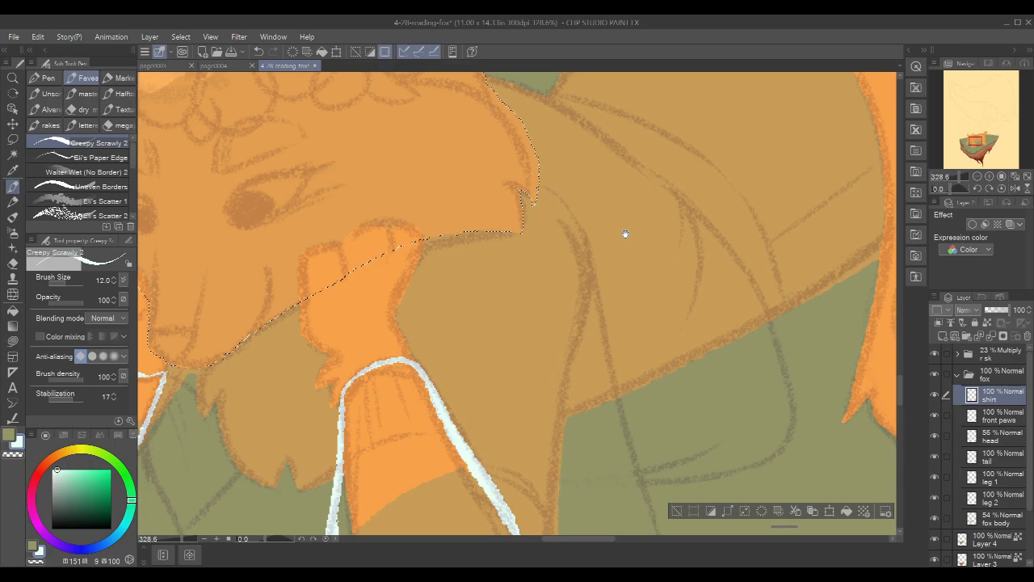
drag(441, 237, 484, 268)
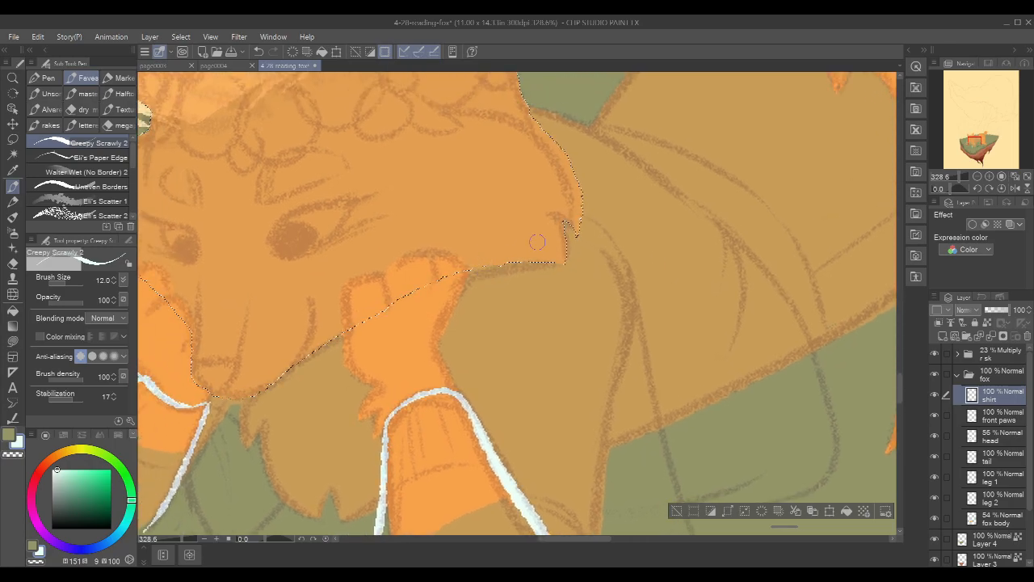
Outline the shirt's collar along the back of the head and cheek fur to the paw, and clear the selection
drag(665, 189, 579, 266)
drag(437, 173, 491, 252)
key(ctrl+z)
mouse_move(444, 185)
mouse_down()
mouse_move(505, 215)
mouse_move(455, 191)
mouse_move(543, 233)
mouse_up()
mouse_move(446, 188)
mouse_down()
mouse_move(485, 247)
mouse_move(498, 301)
mouse_move(480, 353)
mouse_up()
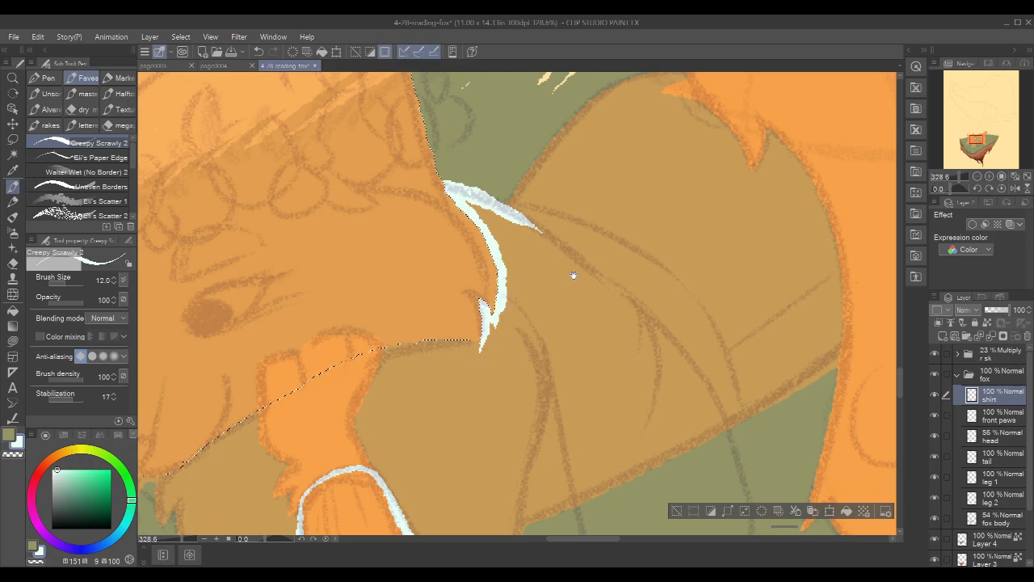
drag(572, 274, 684, 189)
drag(489, 283, 598, 276)
drag(665, 291, 659, 272)
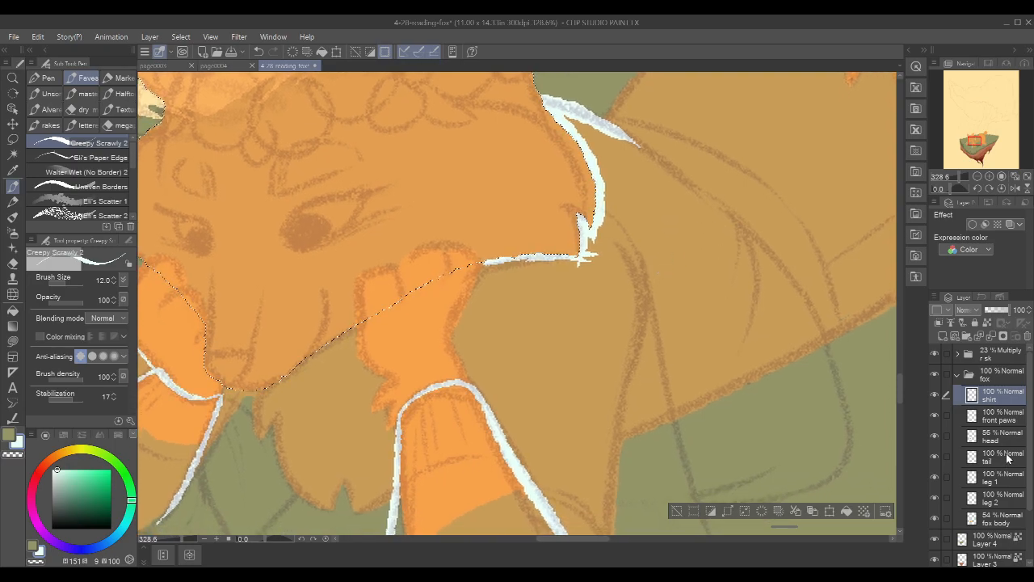
key(ctrl+d)
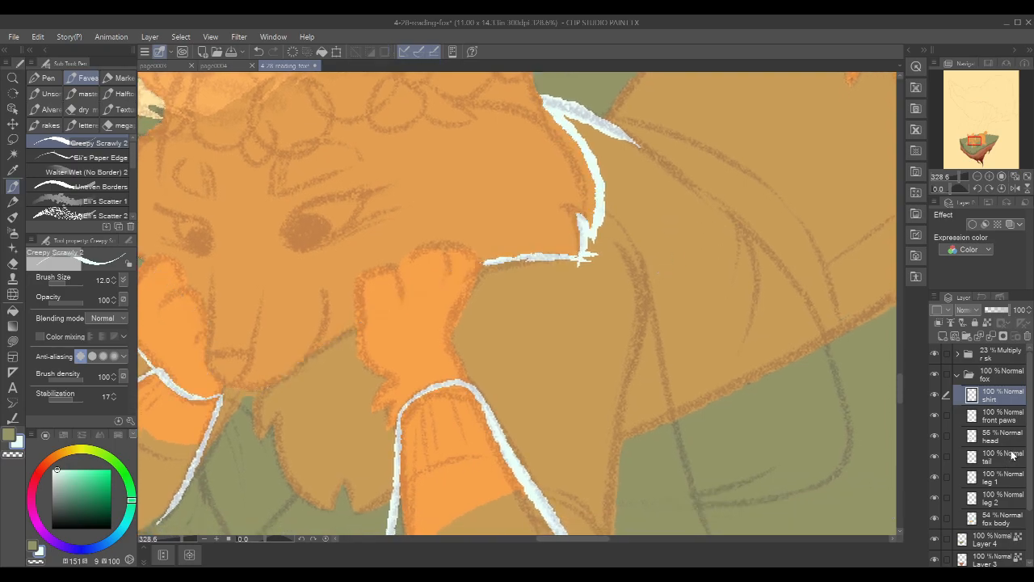
Auto-select the paw under the cheek on the front paws layer and draw the shirt edge along it on the shirt layer
click(1015, 420)
key(w)
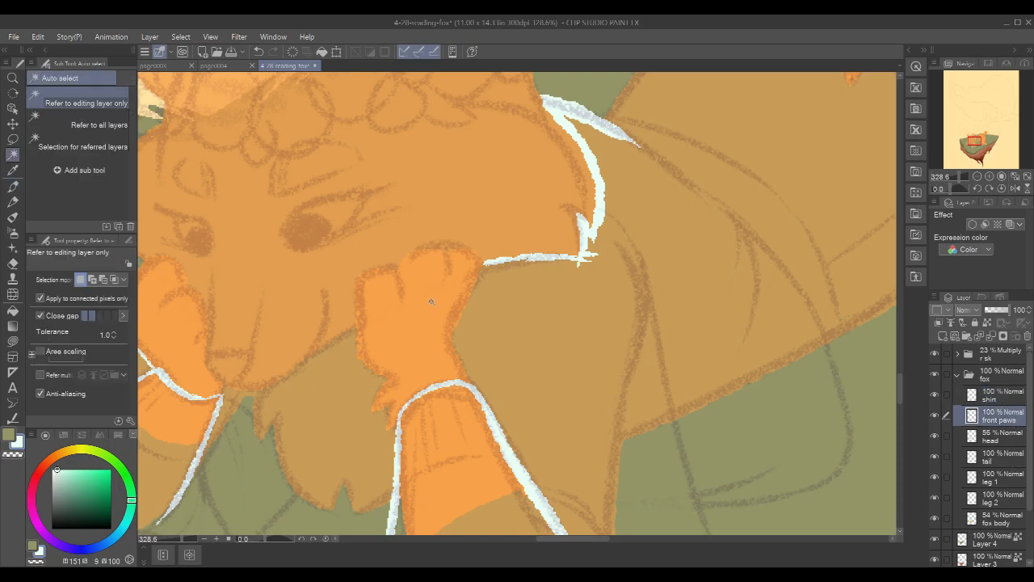
click(431, 301)
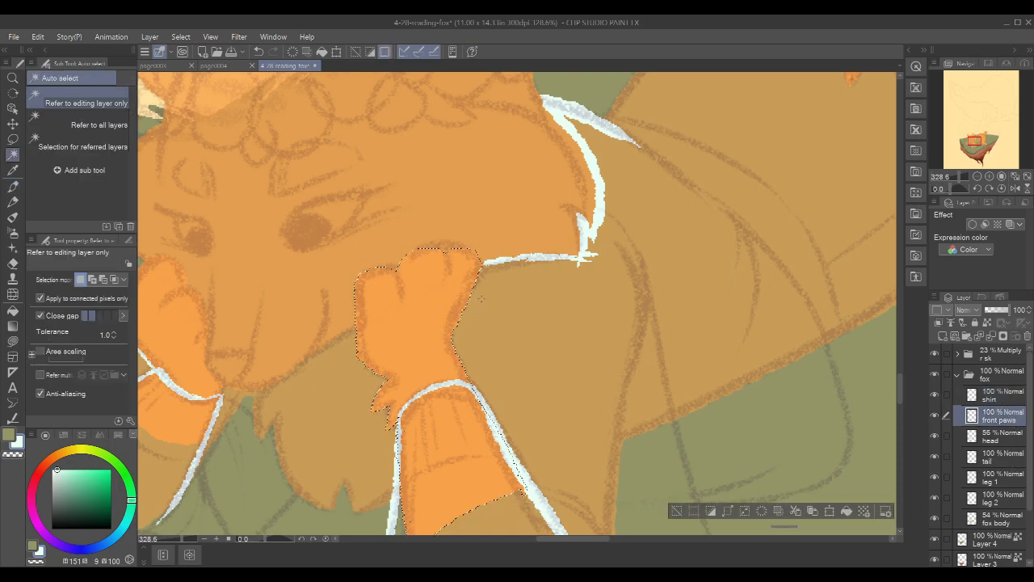
click(1010, 395)
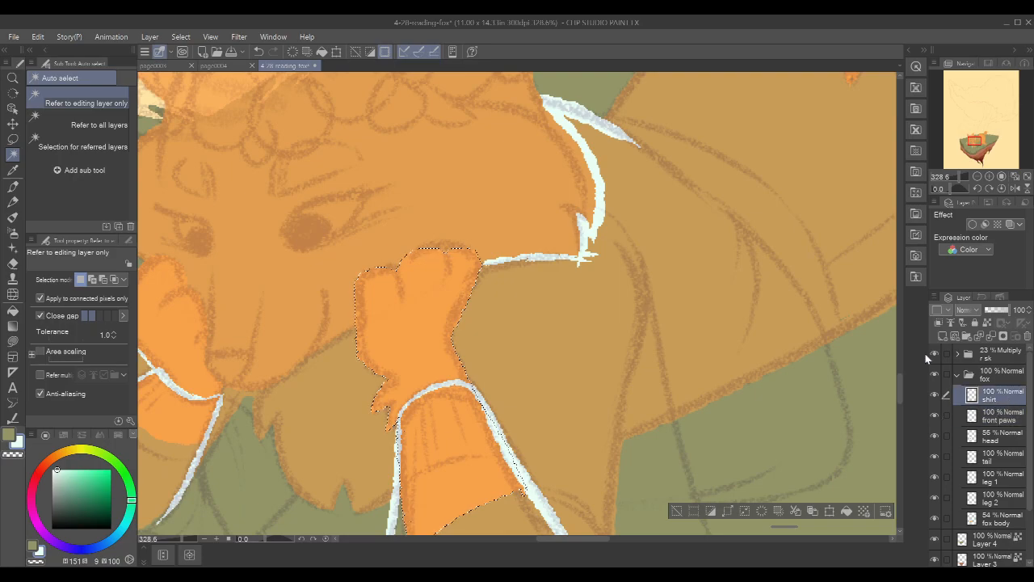
key(p)
mouse_move(477, 287)
mouse_down()
mouse_move(456, 340)
mouse_move(464, 354)
mouse_move(454, 335)
mouse_move(477, 393)
mouse_up()
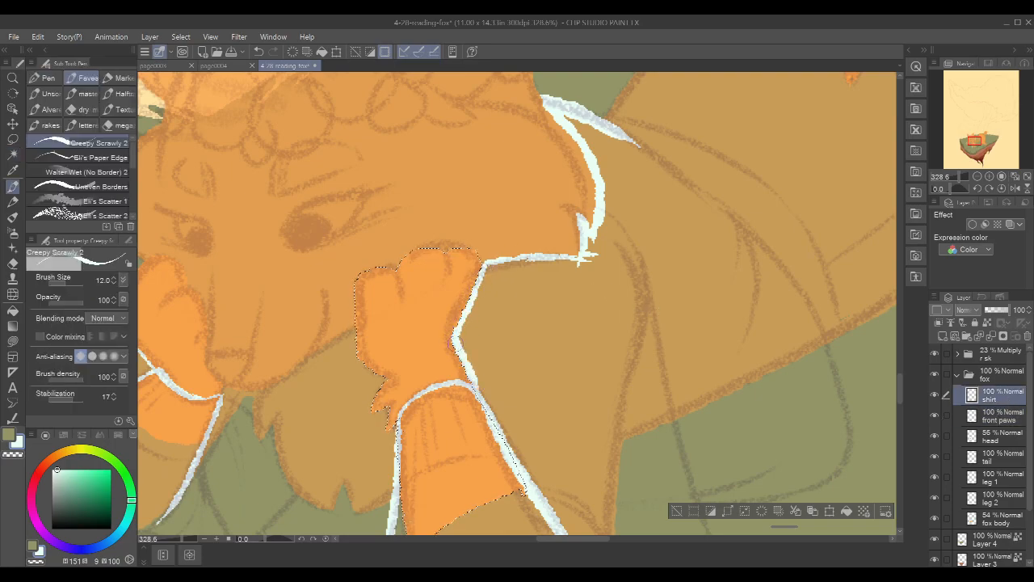
Draw and thicken the shirt's back outline from the nape down over the back, adding short strokes inside its lower end
mouse_move(757, 323)
mouse_down()
mouse_move(804, 279)
mouse_move(794, 293)
mouse_move(773, 291)
mouse_move(788, 318)
mouse_move(764, 318)
mouse_move(768, 343)
mouse_move(813, 342)
mouse_move(649, 323)
mouse_up()
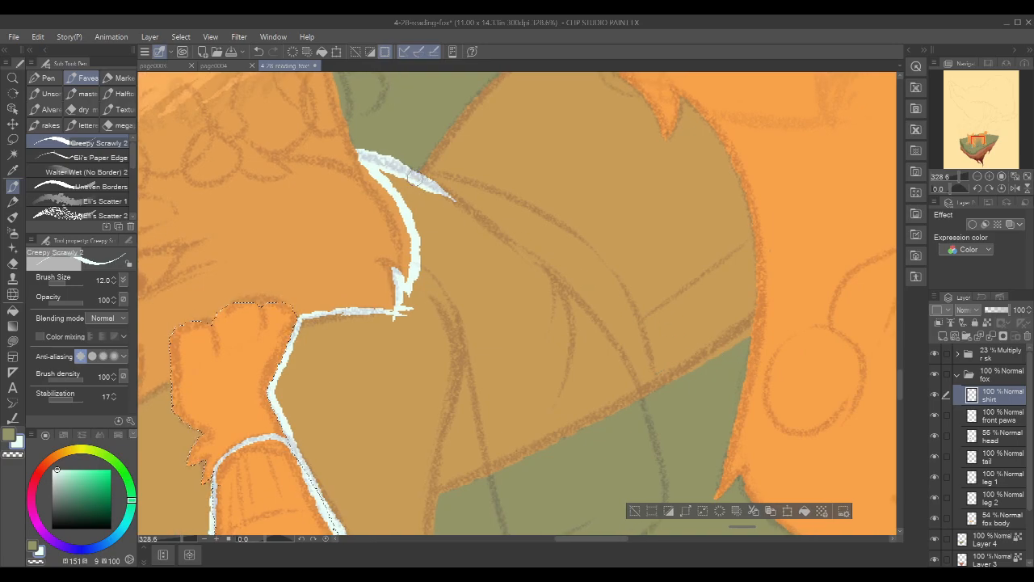
drag(393, 165, 548, 278)
mouse_move(416, 176)
mouse_down()
mouse_move(531, 261)
mouse_move(575, 323)
mouse_up()
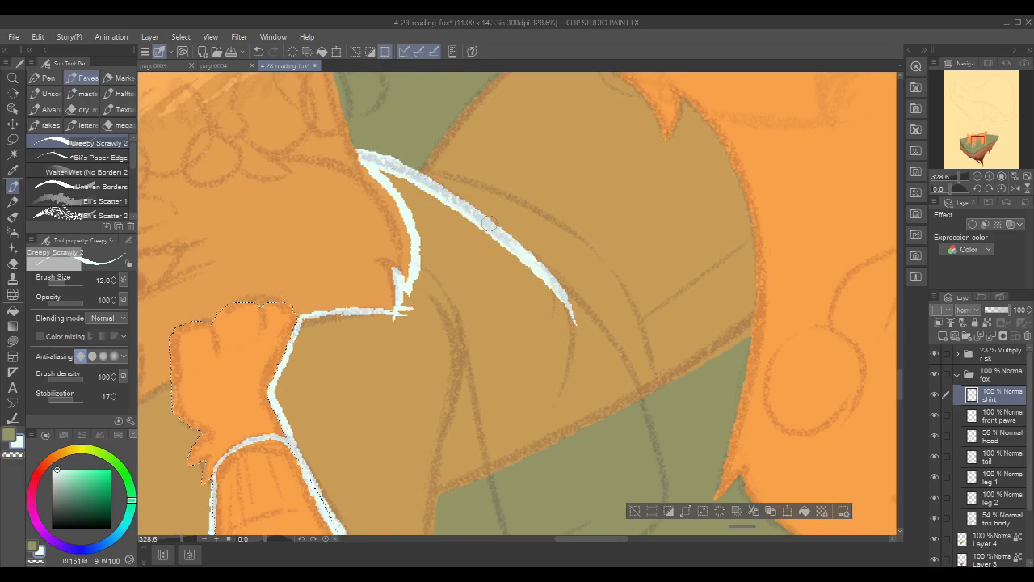
drag(493, 224, 586, 329)
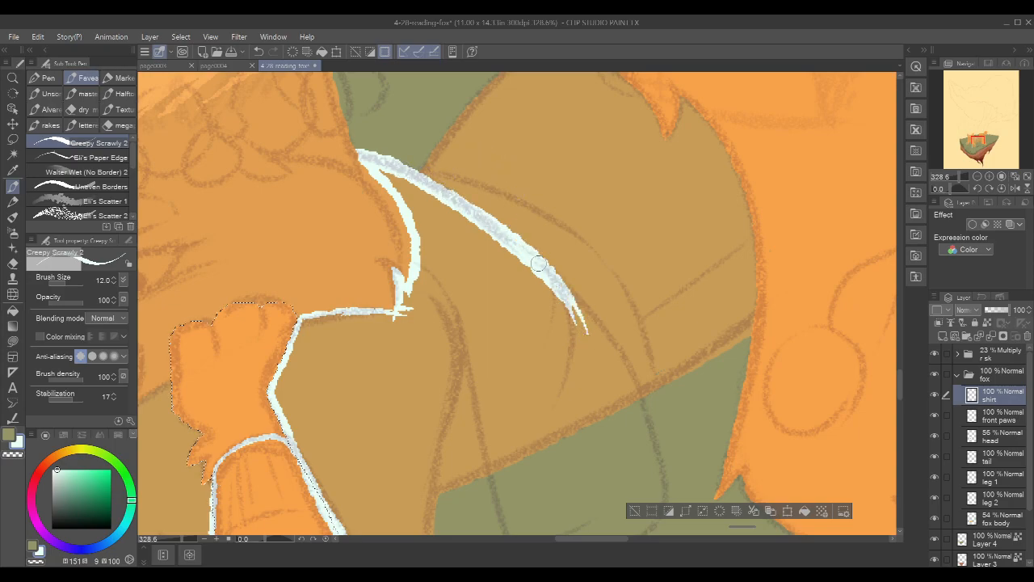
mouse_move(613, 271)
mouse_down()
mouse_move(510, 172)
mouse_move(488, 216)
mouse_move(556, 367)
mouse_up()
key(ctrl+z)
mouse_move(450, 182)
mouse_down()
mouse_move(477, 240)
mouse_move(480, 279)
mouse_move(506, 249)
mouse_move(531, 288)
mouse_up()
mouse_move(478, 211)
mouse_down()
mouse_move(503, 273)
mouse_move(512, 259)
mouse_move(527, 320)
mouse_up()
Draw the sleeve's rounded bottom edge below the elbow toward the dark grass tuft, and clear the paw selection
mouse_move(593, 276)
mouse_down()
mouse_move(648, 254)
mouse_move(752, 132)
mouse_up()
drag(676, 269, 697, 200)
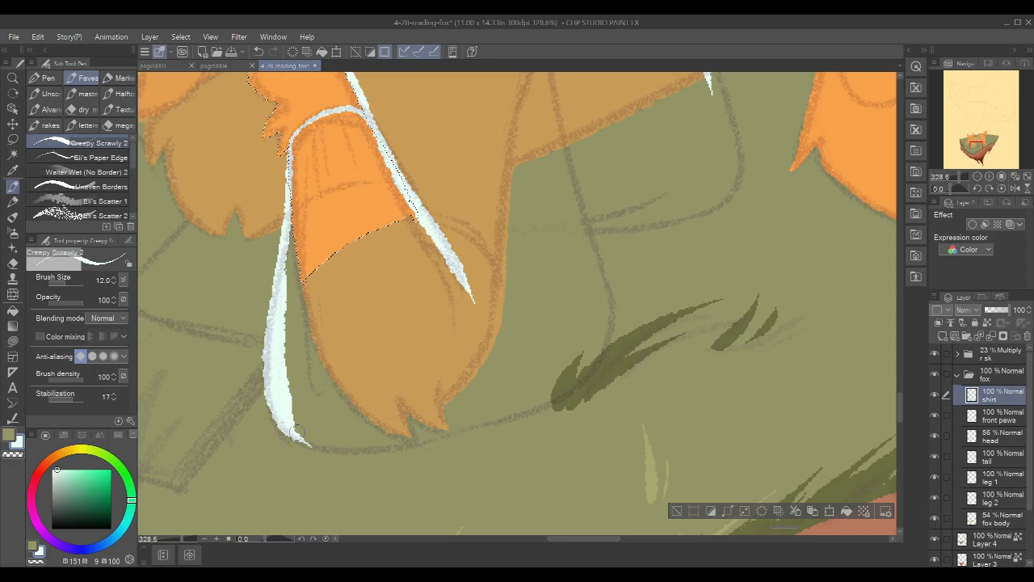
mouse_move(296, 428)
mouse_down()
mouse_move(338, 441)
mouse_move(286, 428)
mouse_move(386, 448)
mouse_up()
mouse_move(320, 443)
mouse_down()
mouse_move(393, 445)
mouse_move(517, 417)
mouse_up()
mouse_move(693, 245)
mouse_down()
mouse_move(786, 231)
mouse_move(768, 260)
mouse_move(619, 224)
mouse_up()
drag(468, 367, 531, 346)
key(ctrl+z)
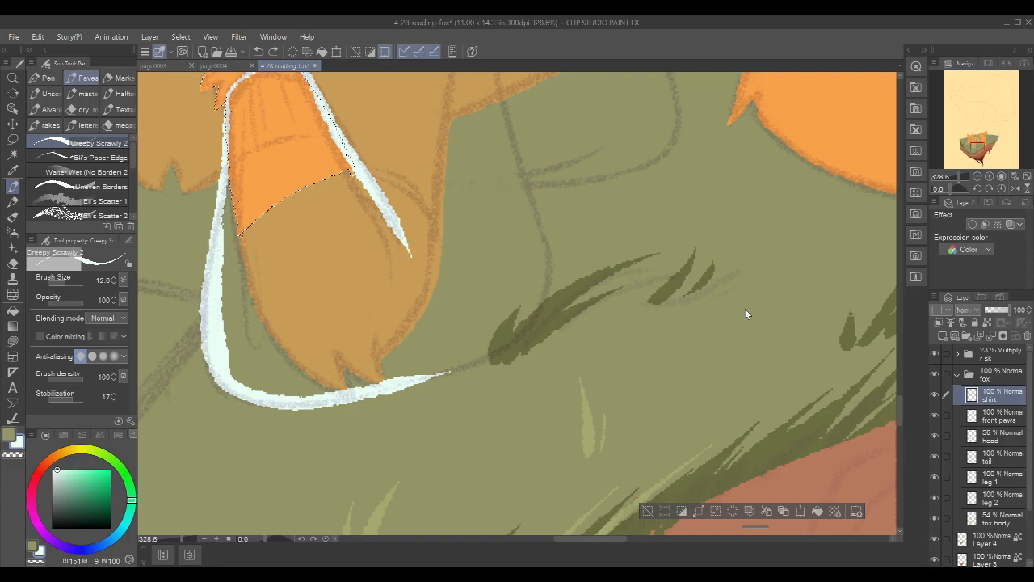
key(ctrl+d)
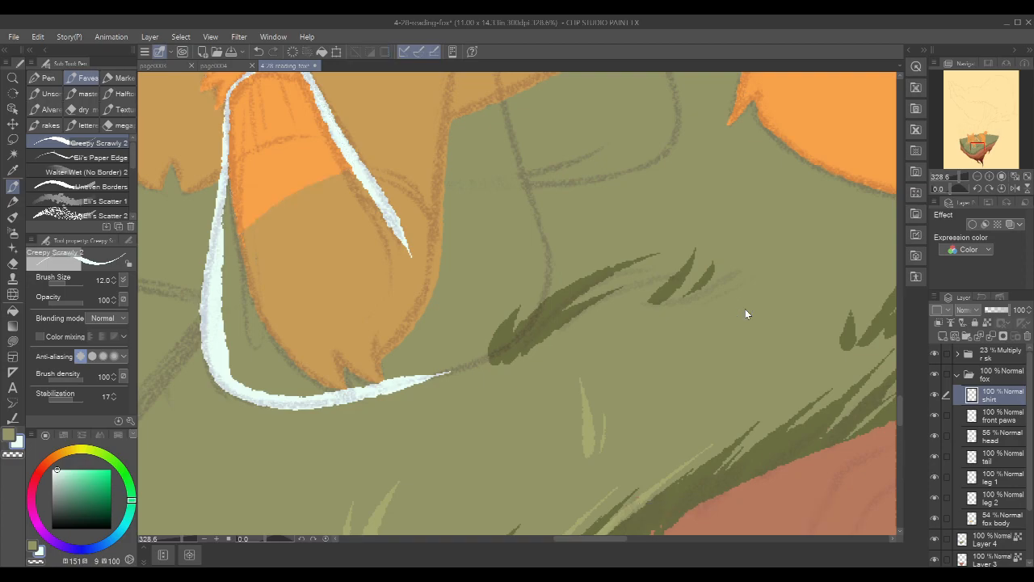
Auto-select the dark grass tuft beside the elbow on Layer 4, with the shirt layer active and the pen ready
click(962, 546)
key(w)
click(551, 328)
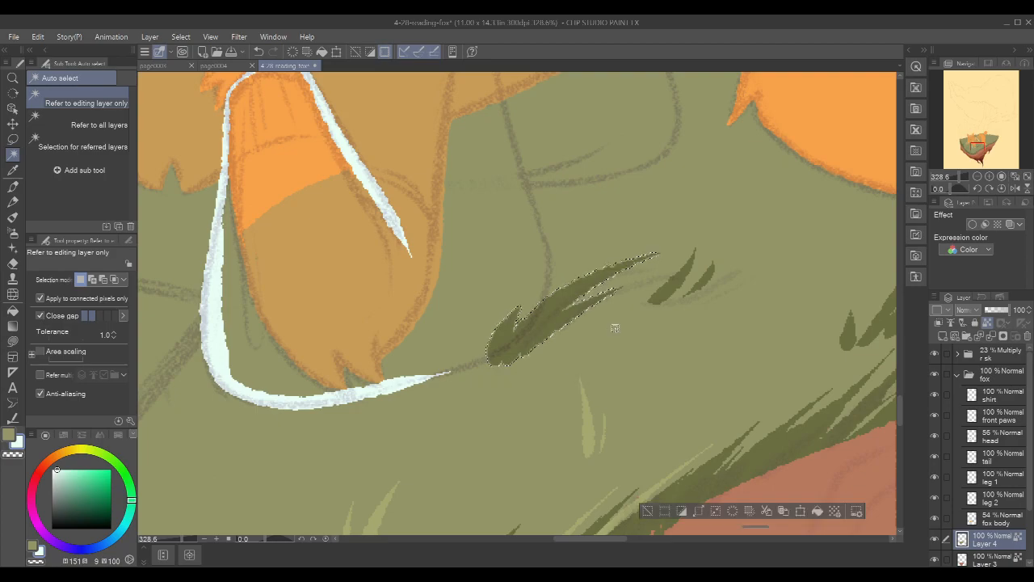
click(1012, 398)
key(p)
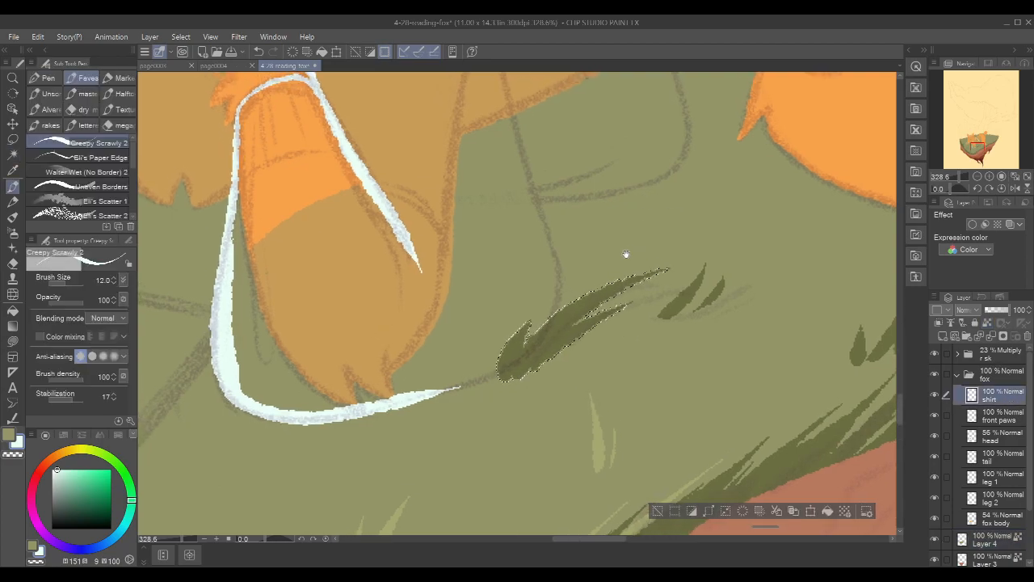
Extend the sleeve's bottom edge to the grass tuft and draw the shirt's side edge down to meet it
drag(419, 396, 502, 369)
mouse_move(639, 225)
mouse_down()
mouse_move(621, 284)
mouse_move(580, 346)
mouse_up()
mouse_move(459, 264)
mouse_down()
mouse_move(481, 348)
mouse_move(488, 441)
mouse_up()
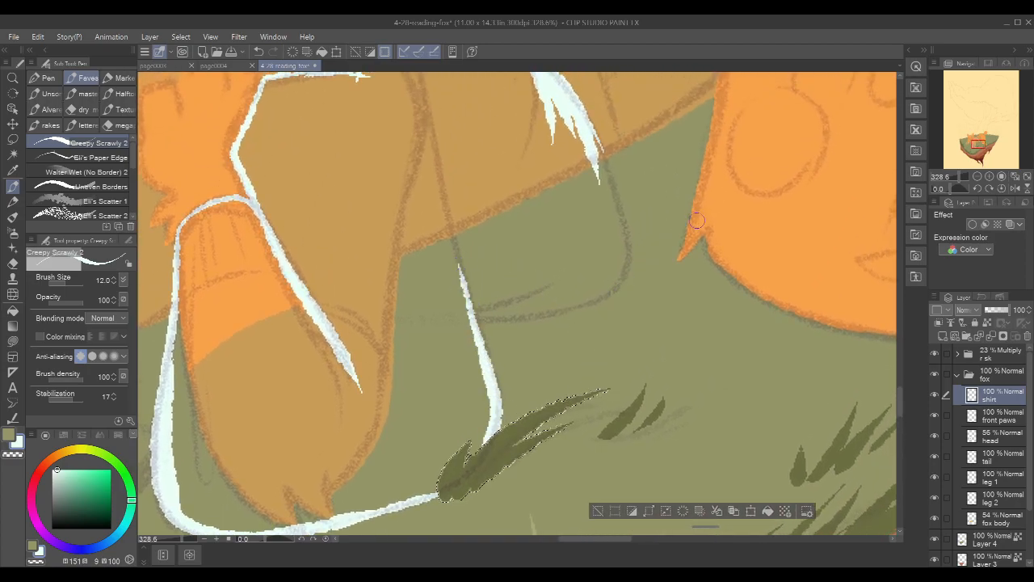
Continue the back outline down around the shirt's rounded lower corner and along the hem to the side edge
drag(734, 254, 693, 358)
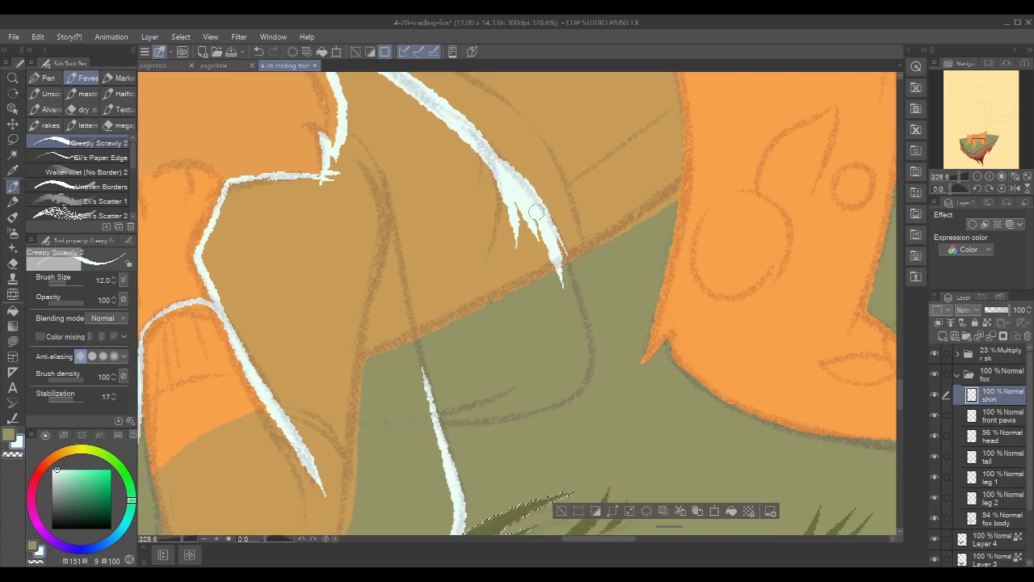
drag(529, 199, 580, 359)
mouse_move(546, 227)
mouse_down()
mouse_move(587, 362)
mouse_move(584, 385)
mouse_up()
drag(646, 327, 709, 255)
mouse_move(637, 241)
mouse_down()
mouse_move(647, 323)
mouse_move(495, 342)
mouse_move(633, 327)
mouse_up()
mouse_move(730, 268)
mouse_down()
mouse_move(717, 311)
mouse_move(720, 293)
mouse_up()
drag(462, 111, 446, 440)
key(ctrl+z)
Fill the closed shirt body and near sleeve with the pale mint-white outline colour, and return to the pen
scroll(751, 292, down, 3)
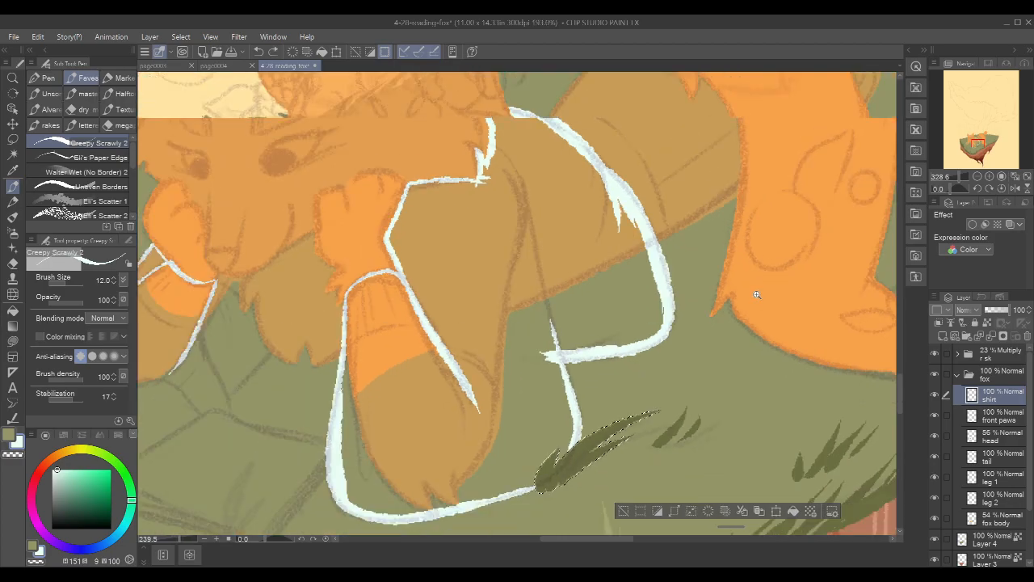
key(g)
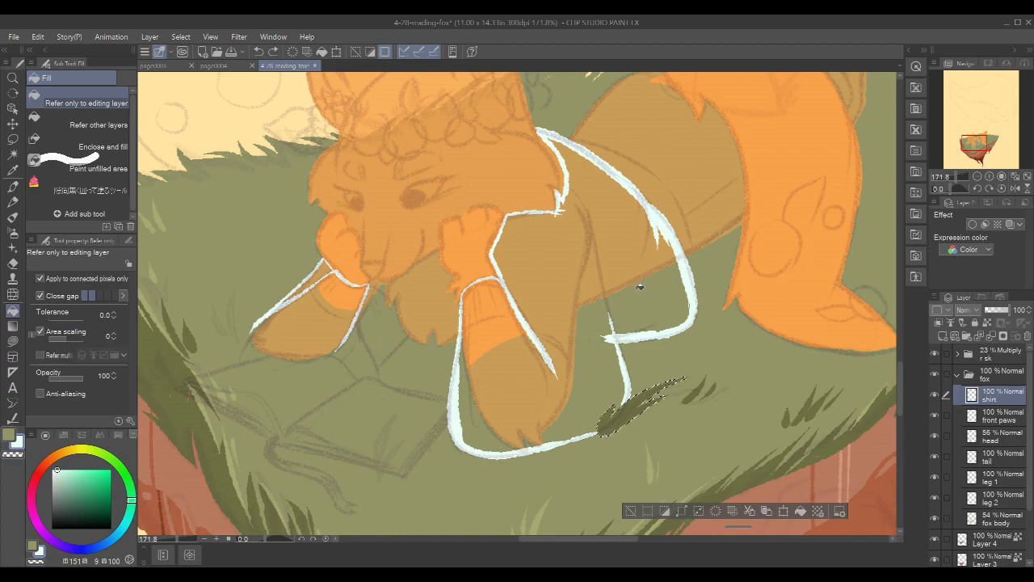
click(640, 287)
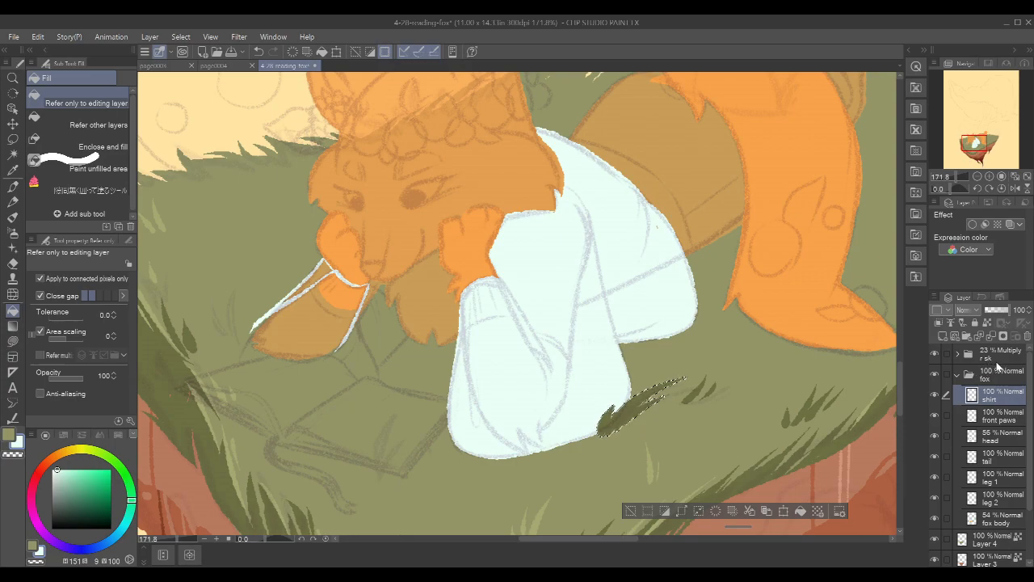
key(p)
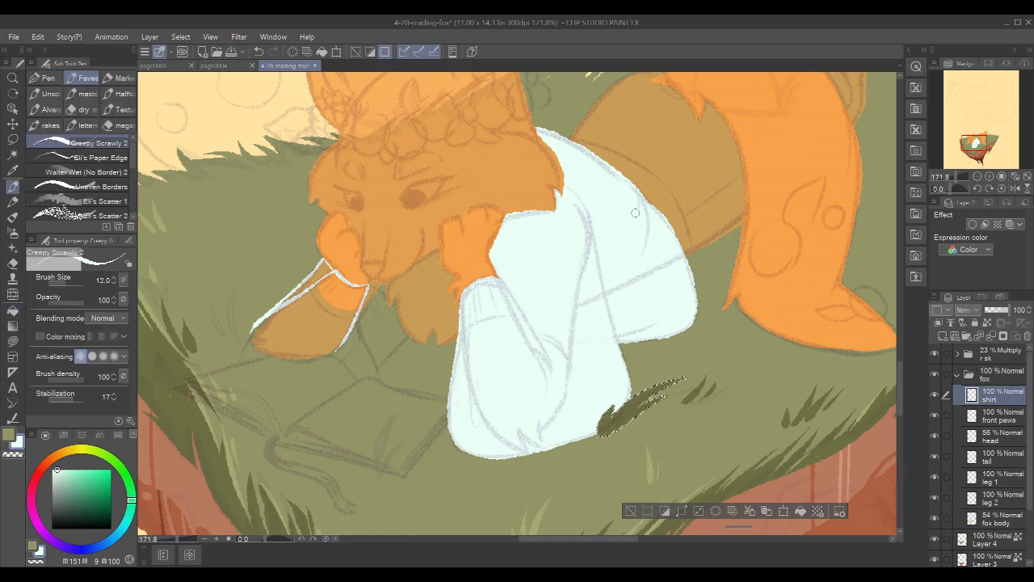
Drop the grass tuft selection and hide the sketch folder to check the shirt's flat shape against the rest of the fox
drag(736, 198, 677, 261)
scroll(628, 322, up, 2)
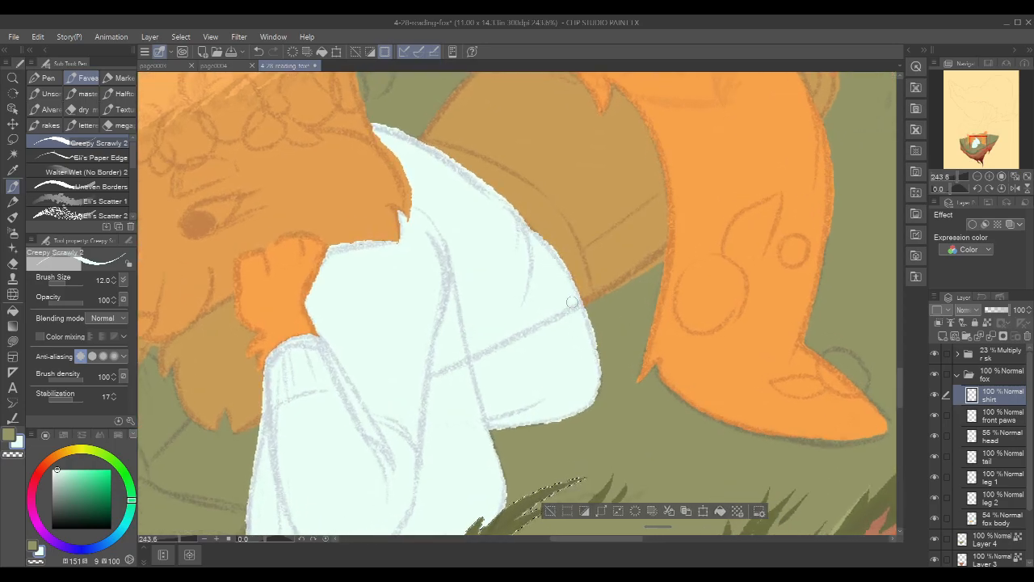
mouse_move(594, 366)
mouse_down()
mouse_move(630, 347)
mouse_move(647, 295)
mouse_up()
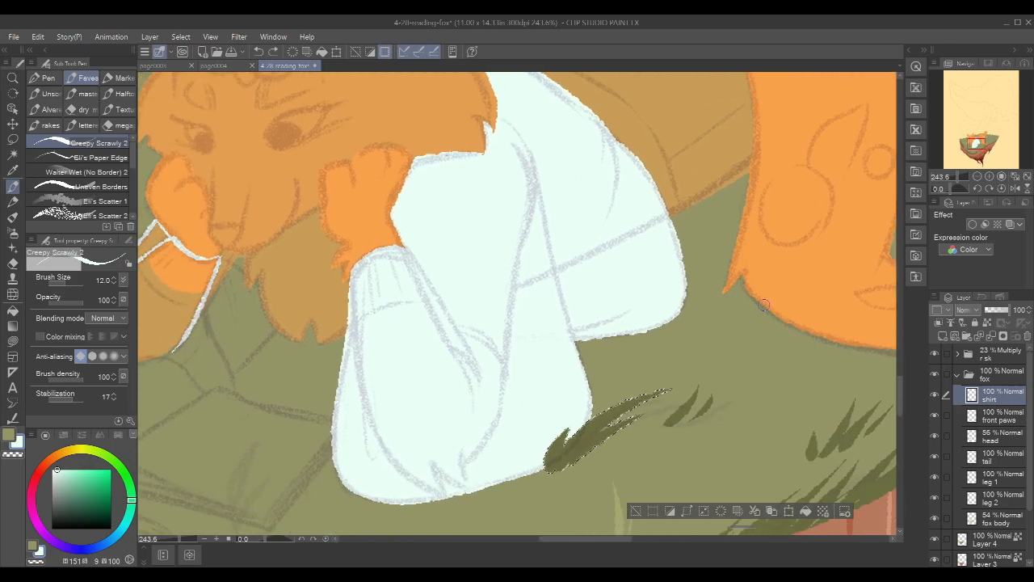
key(ctrl+d)
scroll(782, 263, down, 2)
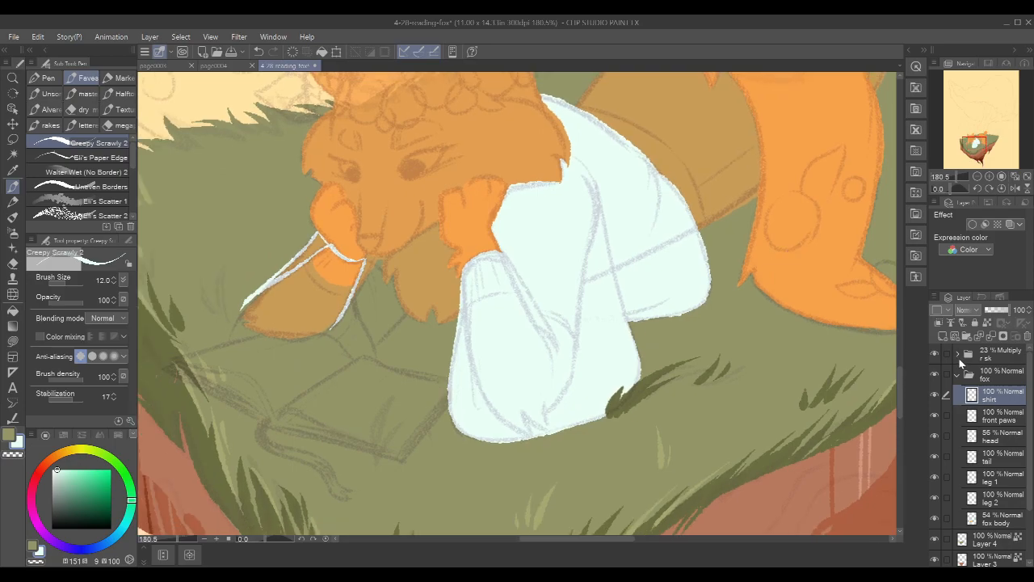
click(935, 354)
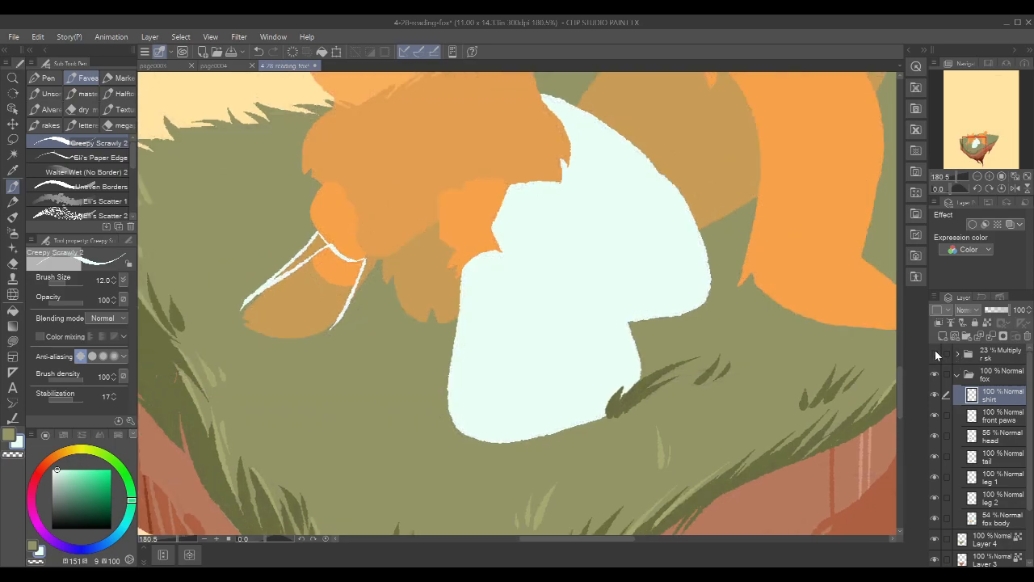
scroll(792, 358, down, 5)
scroll(796, 361, up, 6)
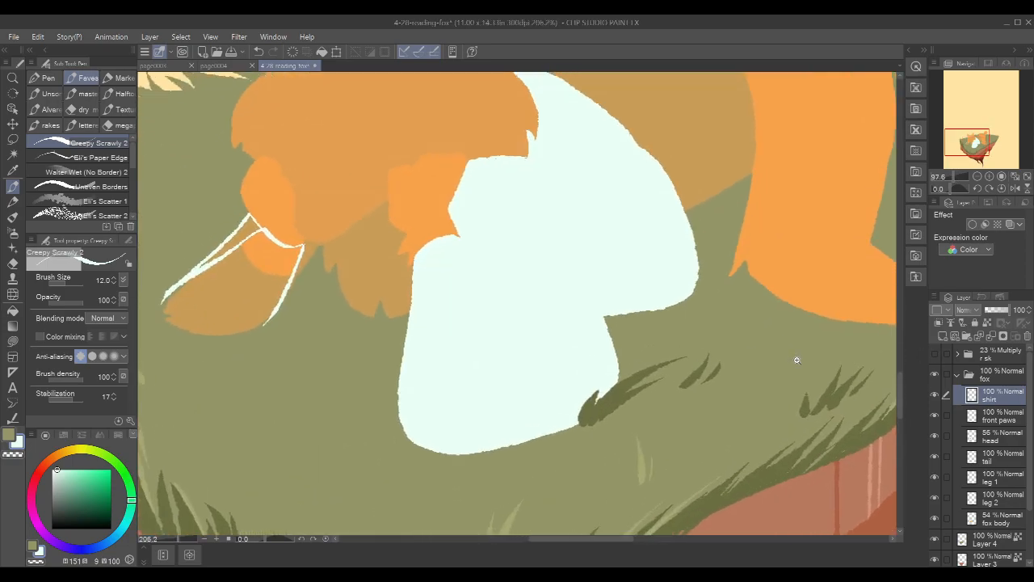
scroll(796, 360, up, 2)
drag(732, 299, 760, 379)
Try a paler shirt colour with hue 168 and saturation 5% with the shirt layer's transparent pixels locked, and return to the original mint-white
click(1003, 336)
drag(134, 502, 128, 514)
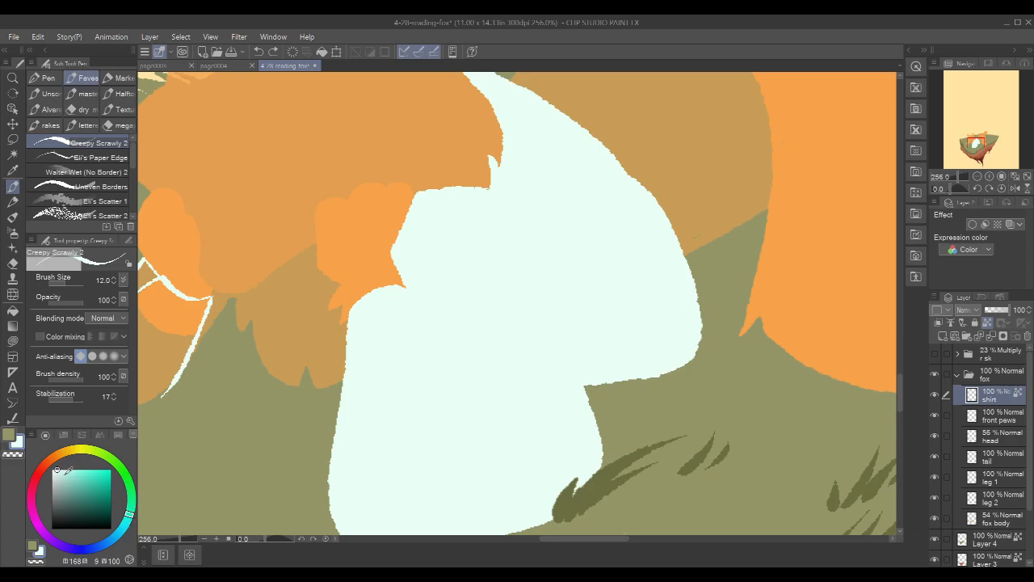
click(64, 435)
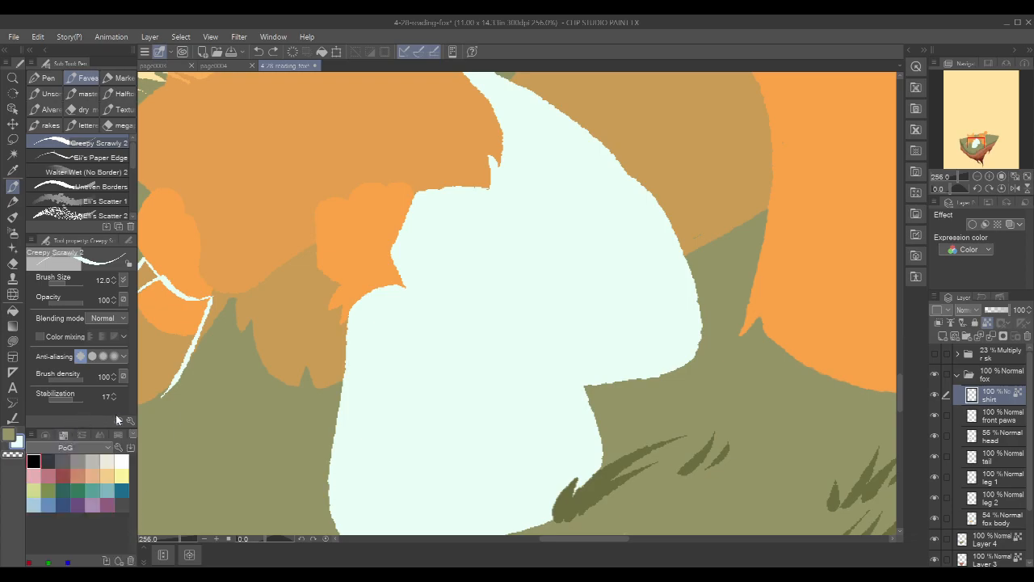
click(80, 434)
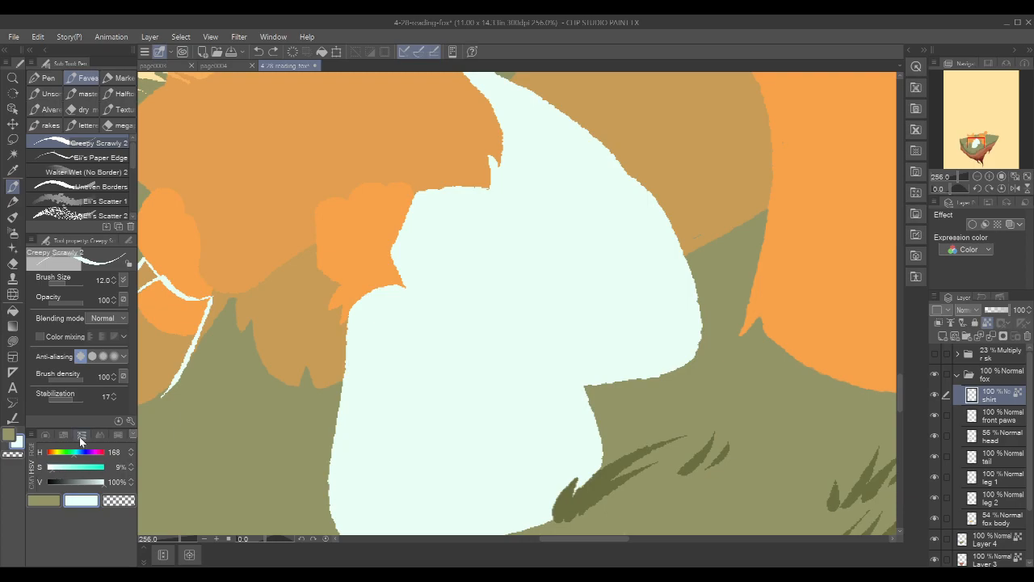
click(130, 469)
scroll(710, 248, down, 5)
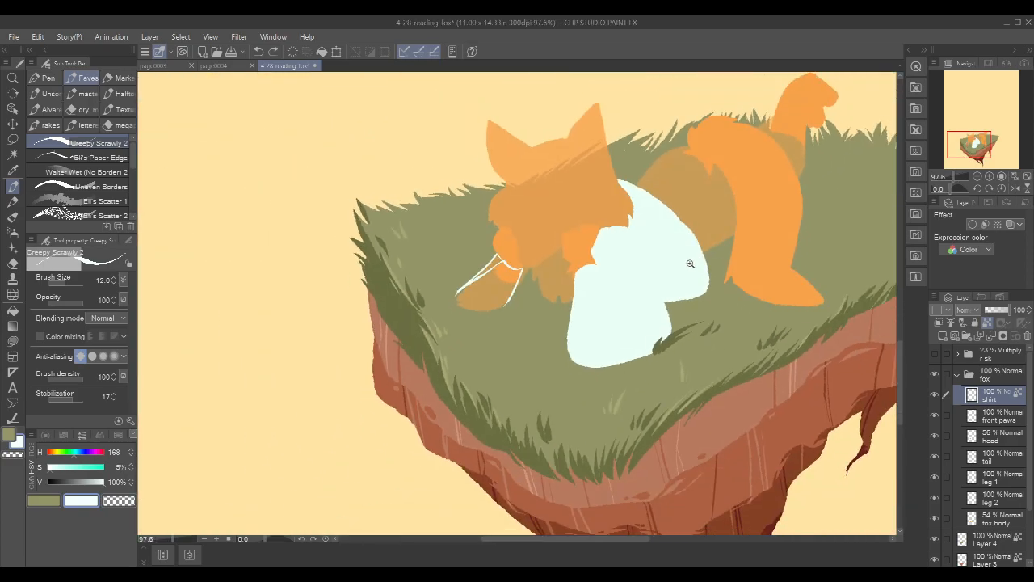
key(u)
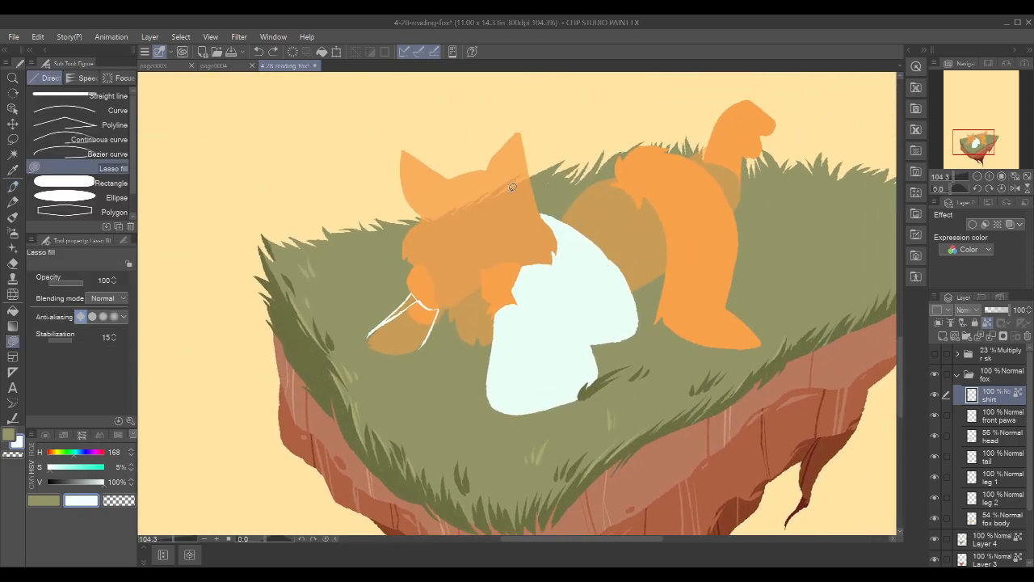
mouse_move(600, 156)
mouse_down()
mouse_move(664, 212)
mouse_move(621, 159)
mouse_up()
key(p)
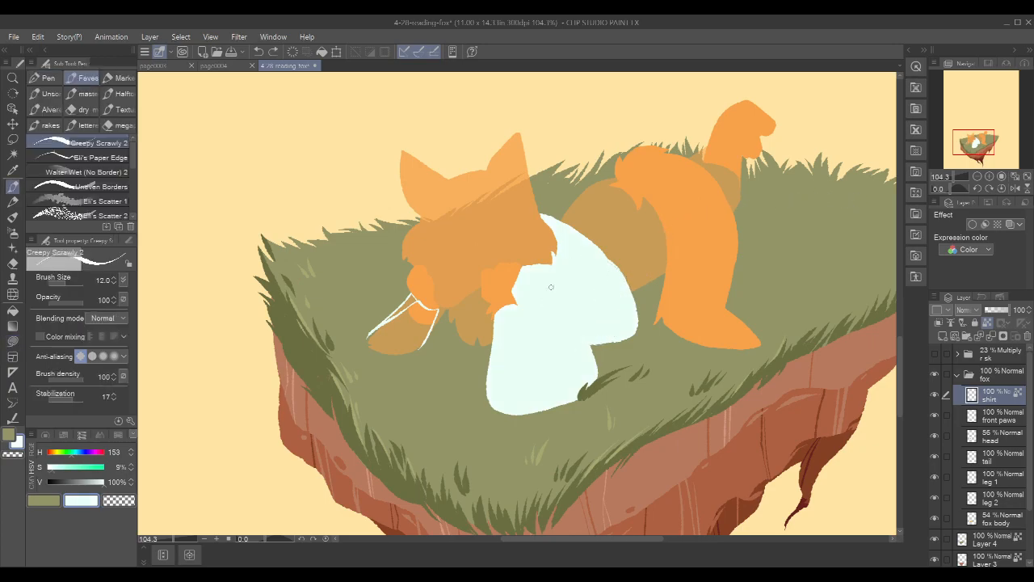
click(46, 435)
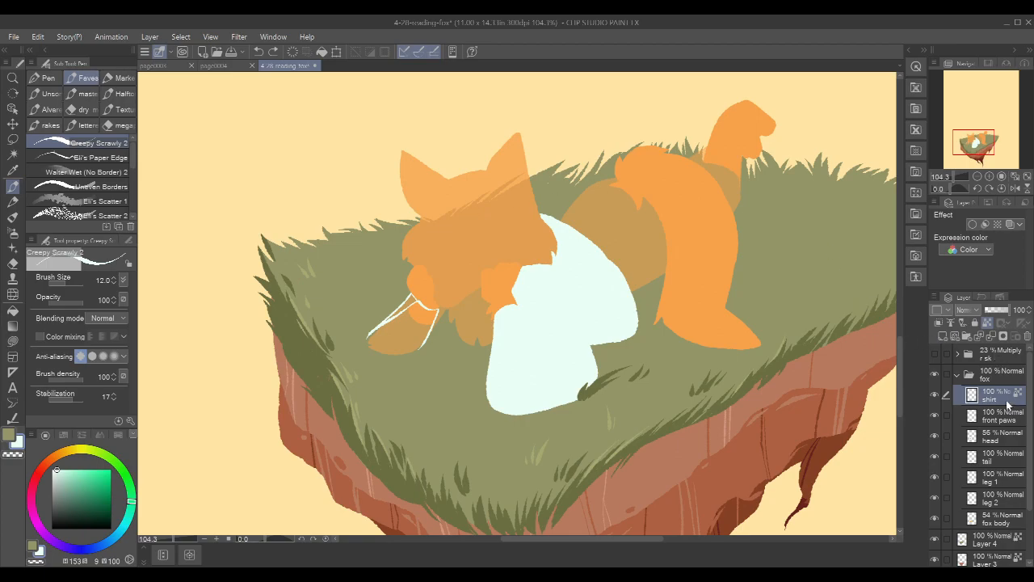
Unlock the shirt layer's transparent pixels and show the sketch folder again
click(938, 354)
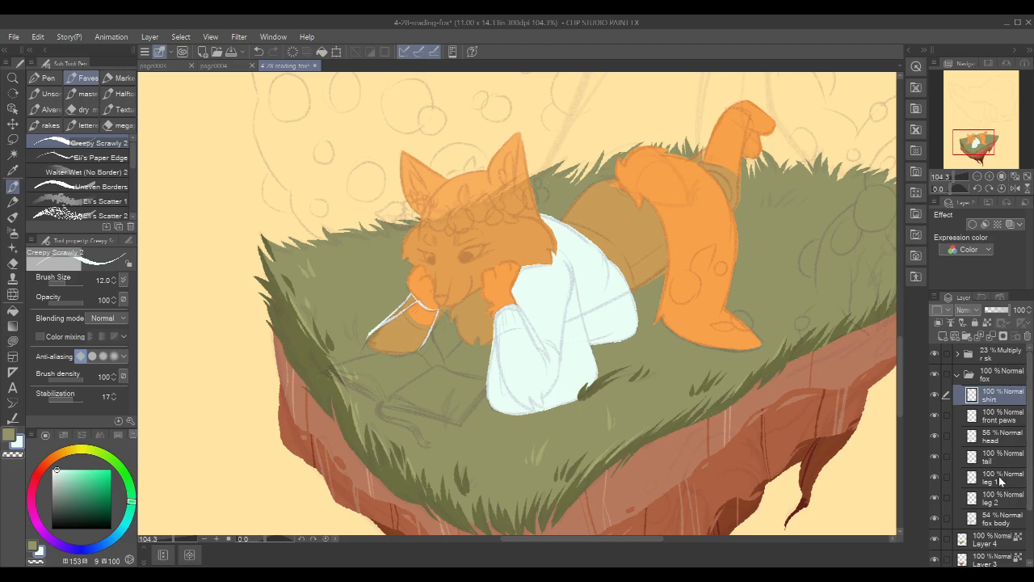
scroll(430, 324, up, 5)
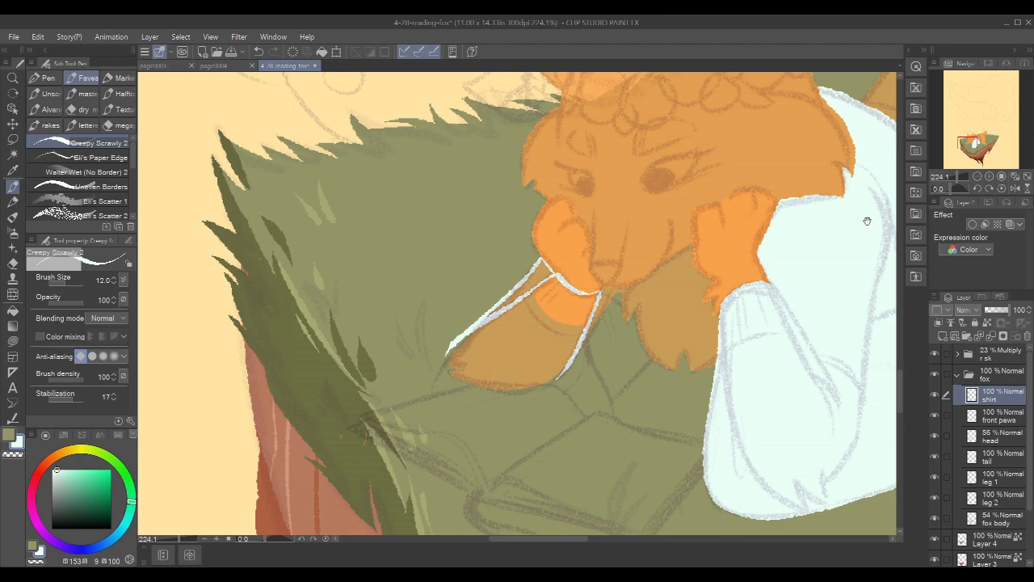
drag(867, 221, 771, 215)
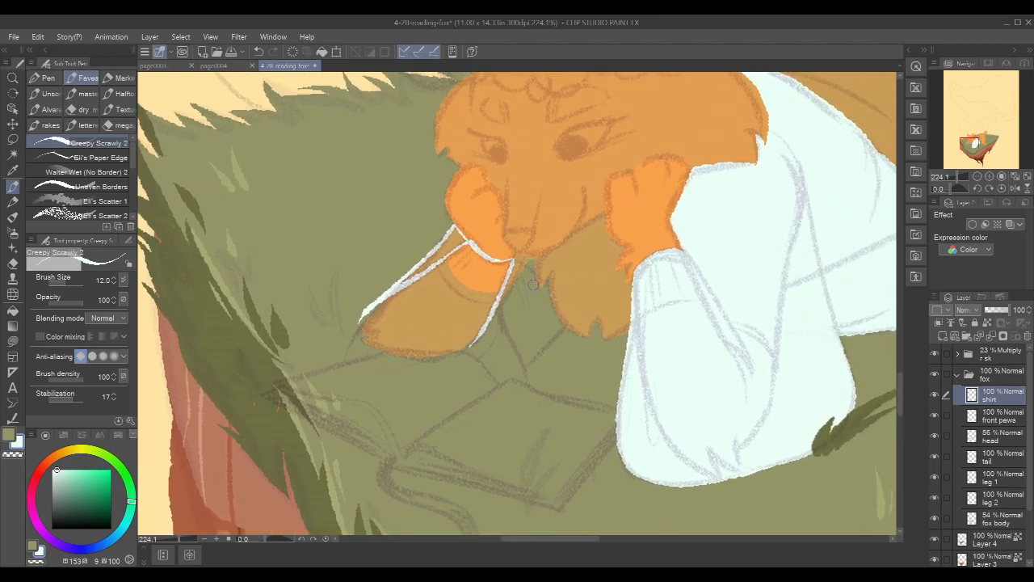
Auto-select the fox body's silhouette on its layer as a drawing mask, with the shirt layer active and the pen ready
click(1004, 520)
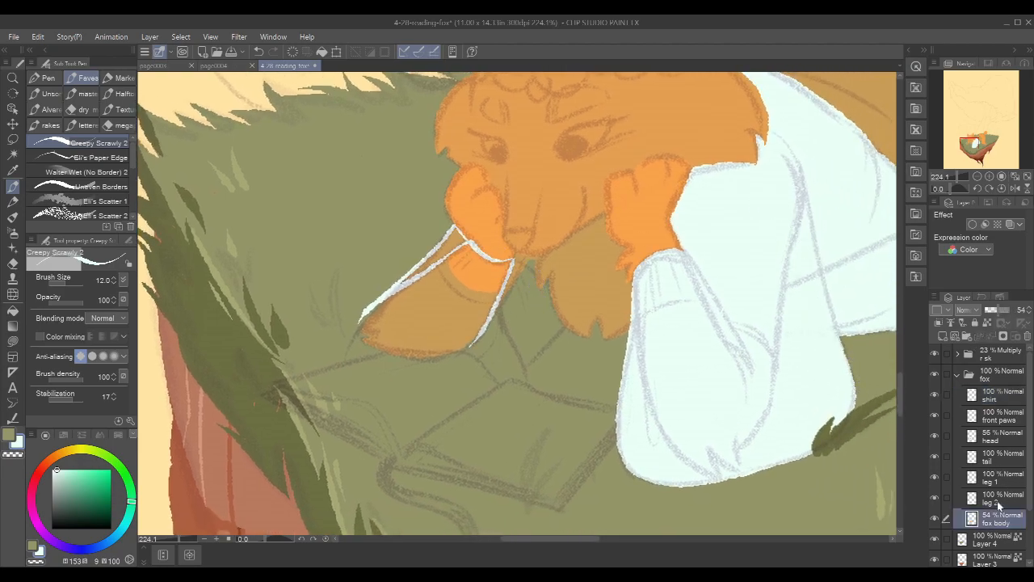
key(w)
click(587, 274)
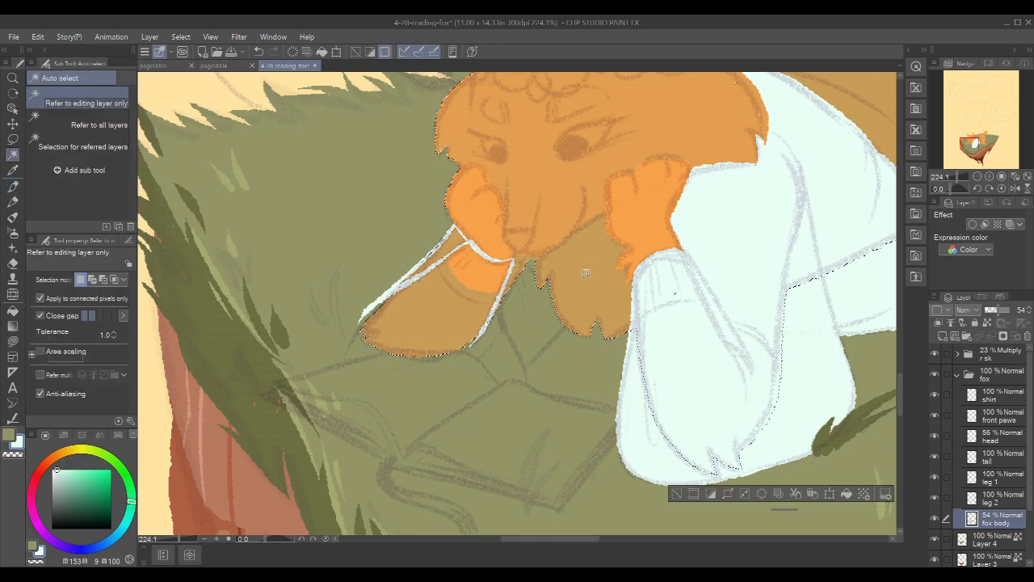
click(1002, 395)
key(p)
drag(723, 261, 686, 283)
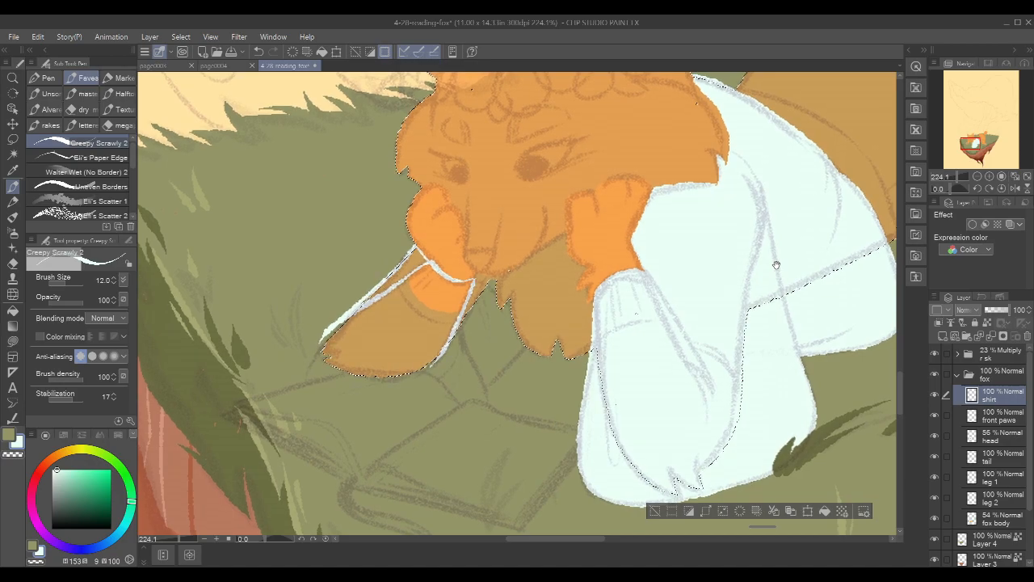
Draw a short shirt edge line from the underside of the chest fur down toward the book, and drop the selection
drag(546, 325, 485, 384)
key(ctrl+z)
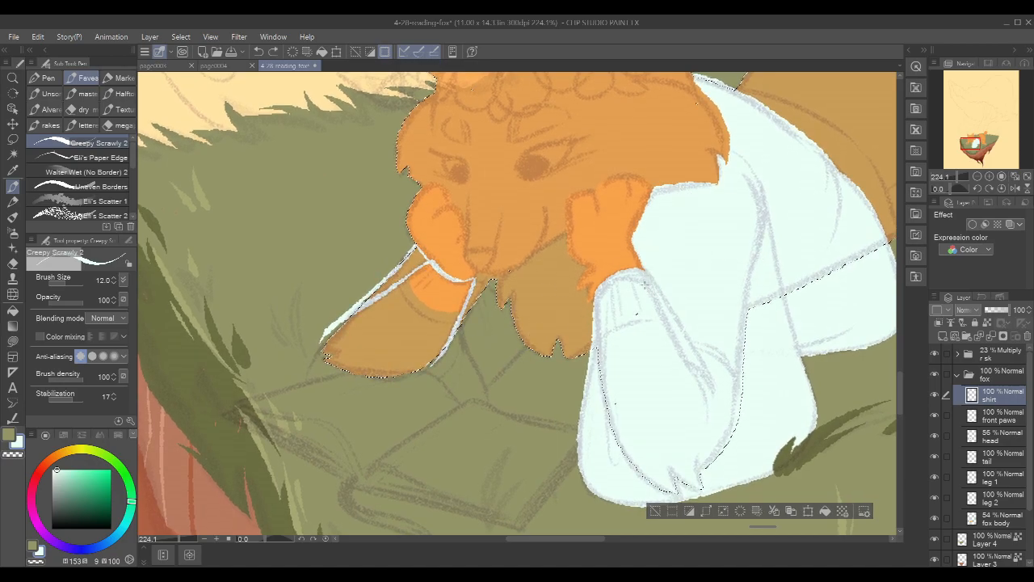
drag(525, 348, 485, 386)
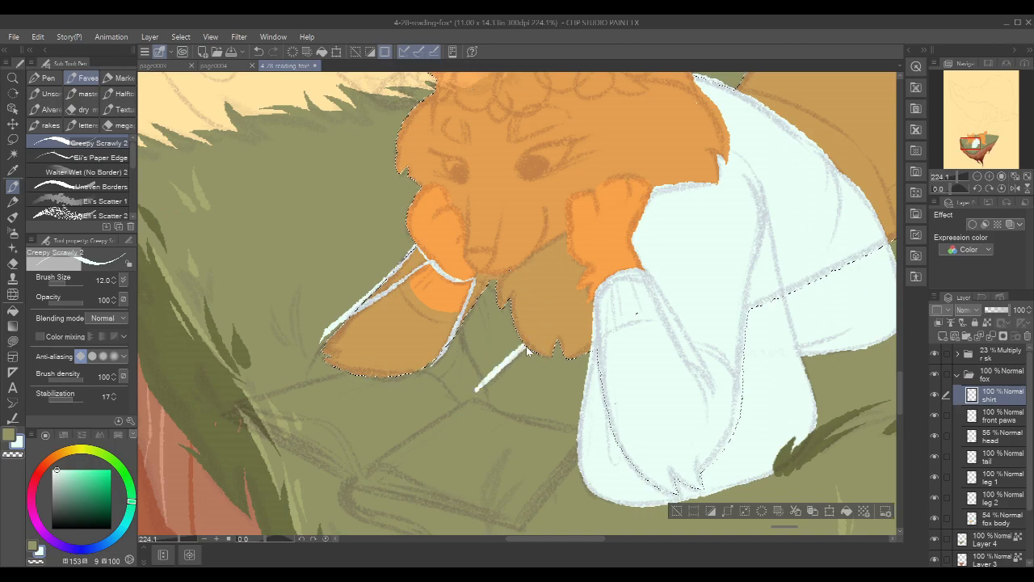
drag(534, 338, 487, 384)
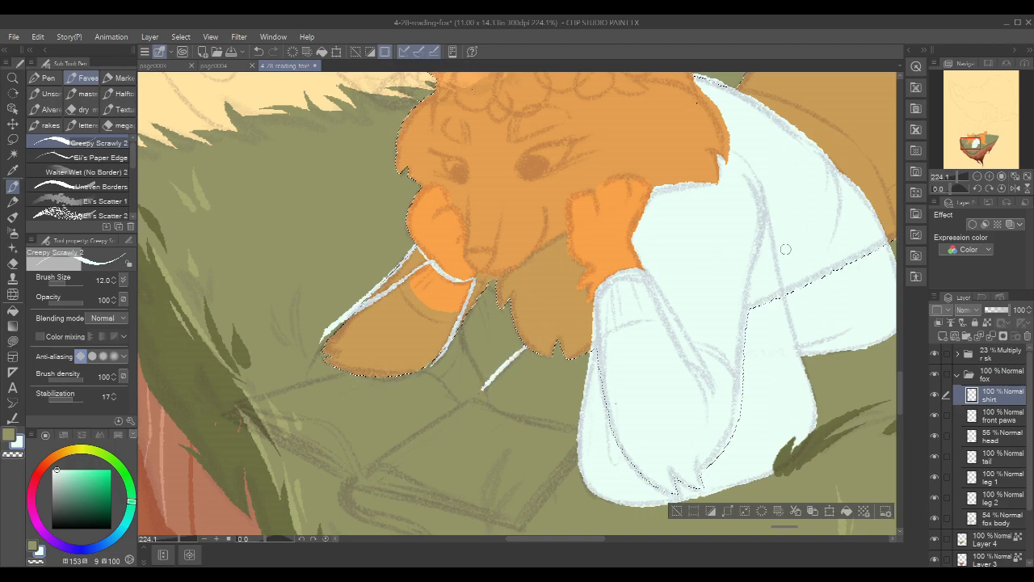
key(ctrl+d)
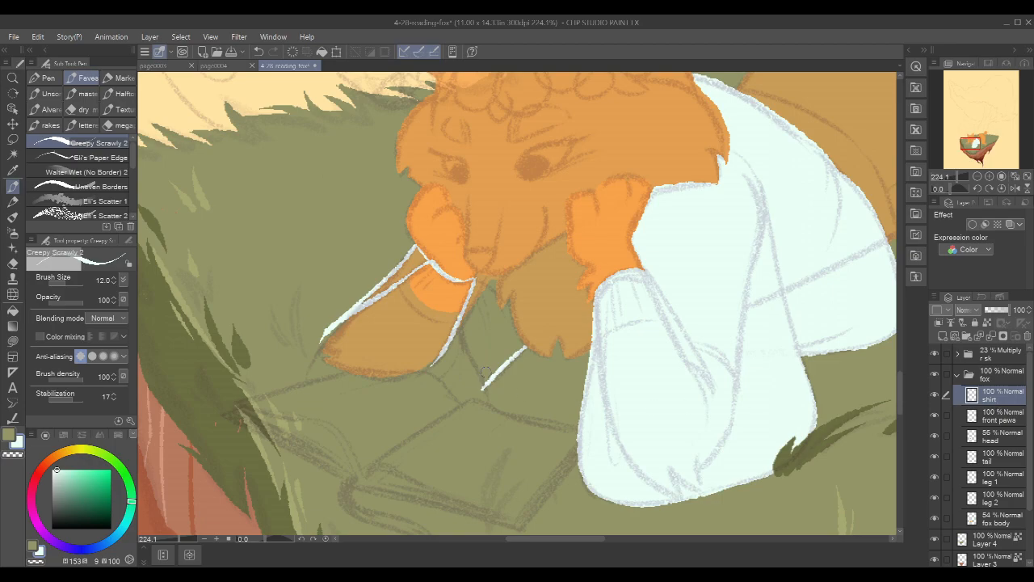
Auto-select the fox's head on its layer as a drawing mask, with the shirt layer active and the pen ready
scroll(485, 292, up, 5)
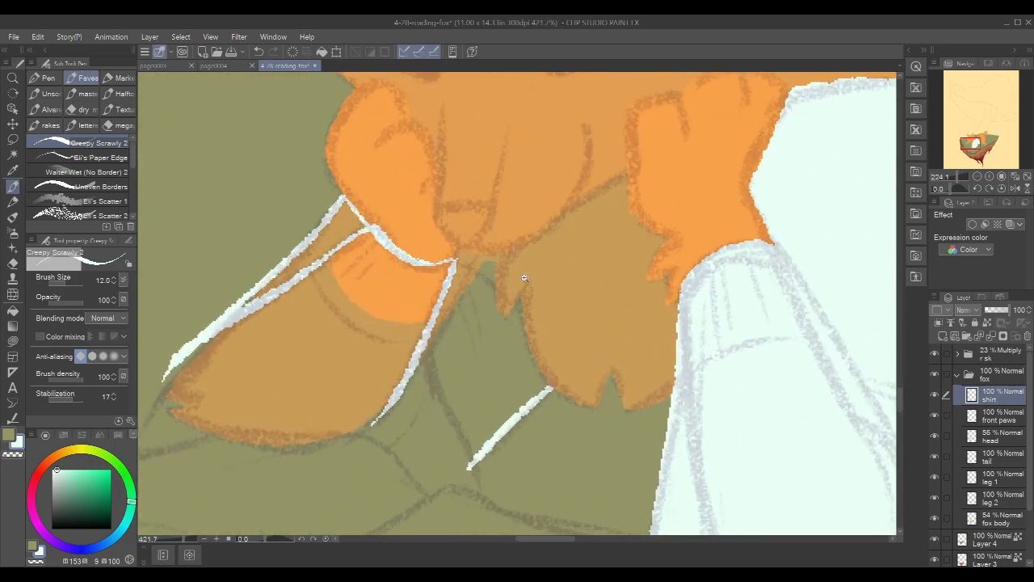
click(1002, 436)
key(w)
click(482, 255)
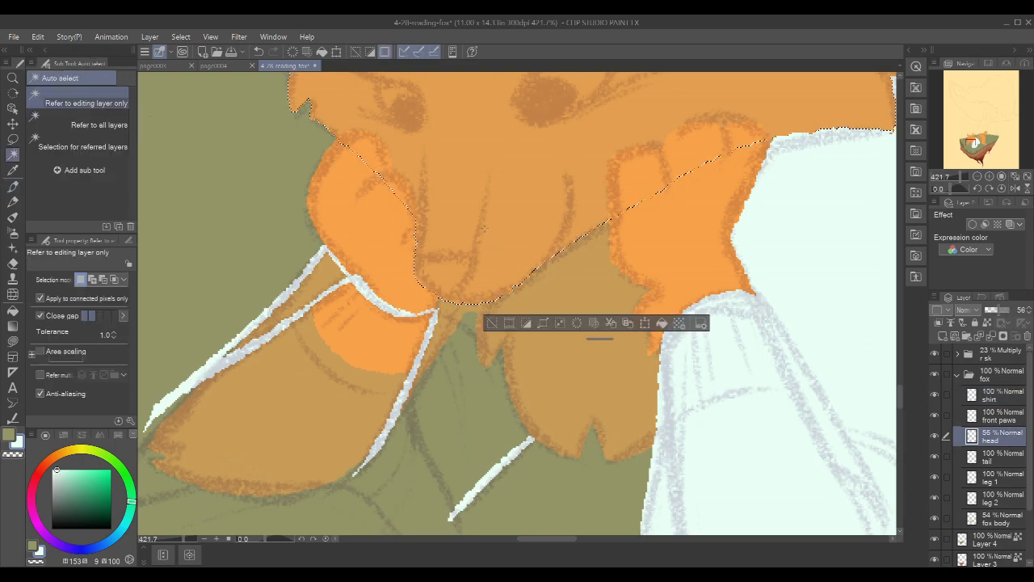
click(1002, 395)
key(p)
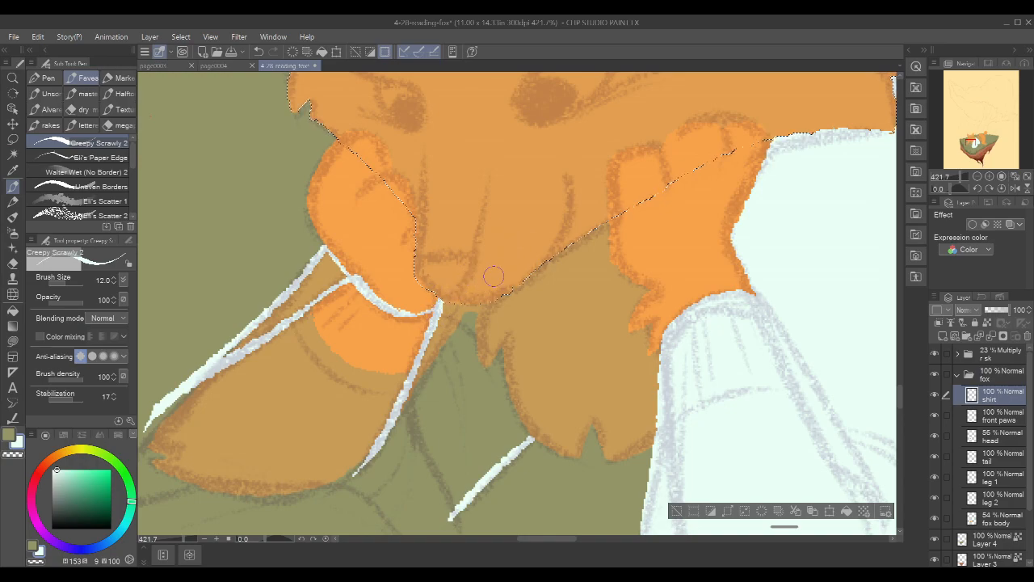
Trace the shirt's edge from under the chin around the jagged chest fur down to the short edge line
mouse_move(474, 305)
mouse_down()
mouse_move(473, 356)
mouse_move(488, 400)
mouse_up()
drag(476, 347, 499, 413)
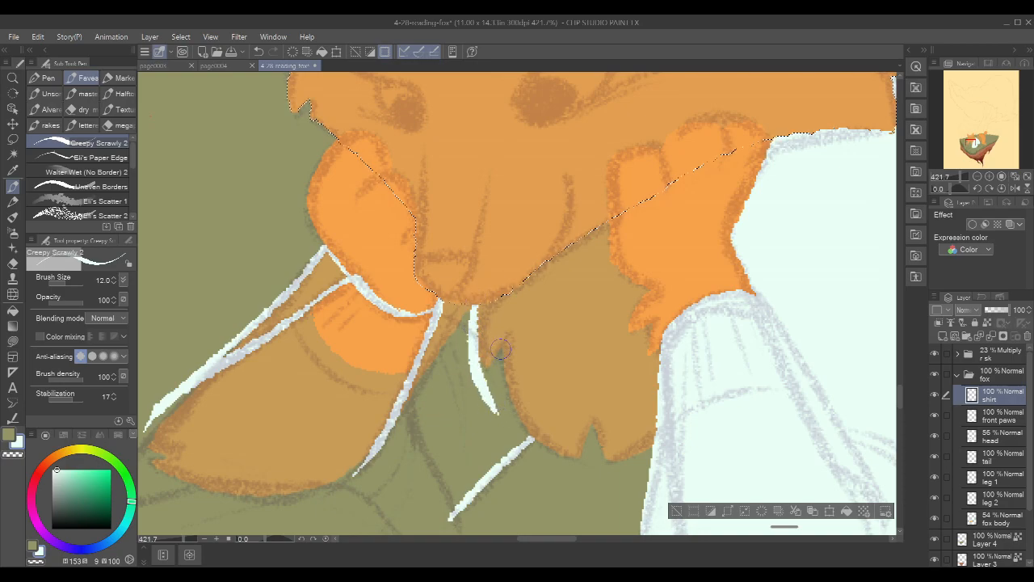
drag(502, 349, 485, 380)
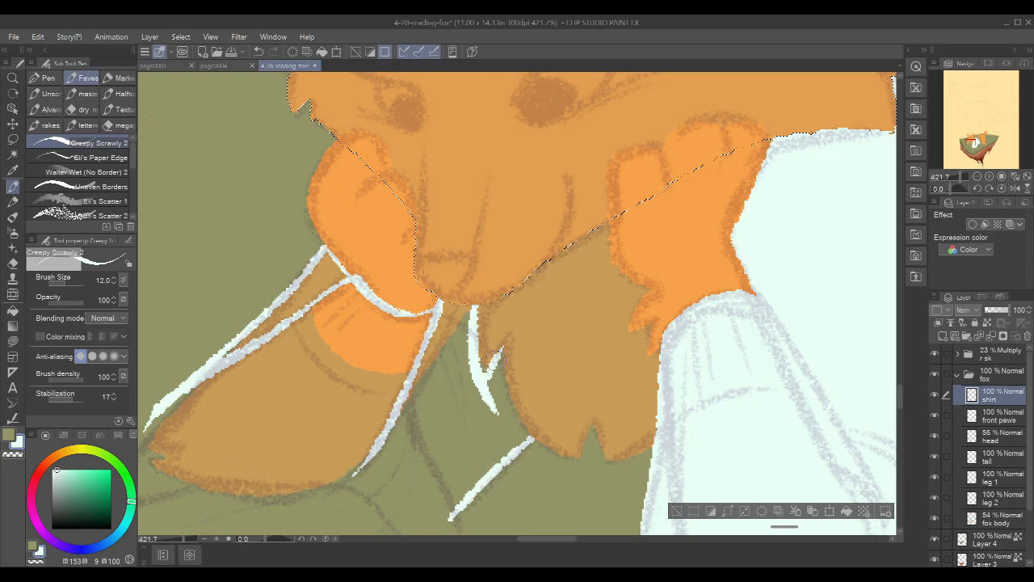
drag(480, 345, 487, 387)
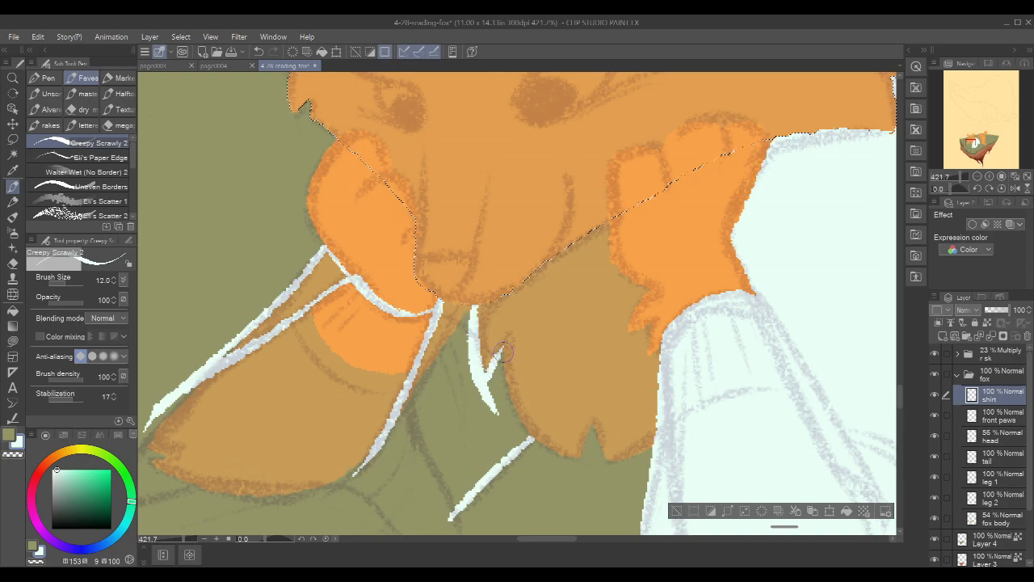
drag(502, 351, 532, 443)
mouse_move(507, 393)
mouse_down()
mouse_move(527, 437)
mouse_move(511, 411)
mouse_up()
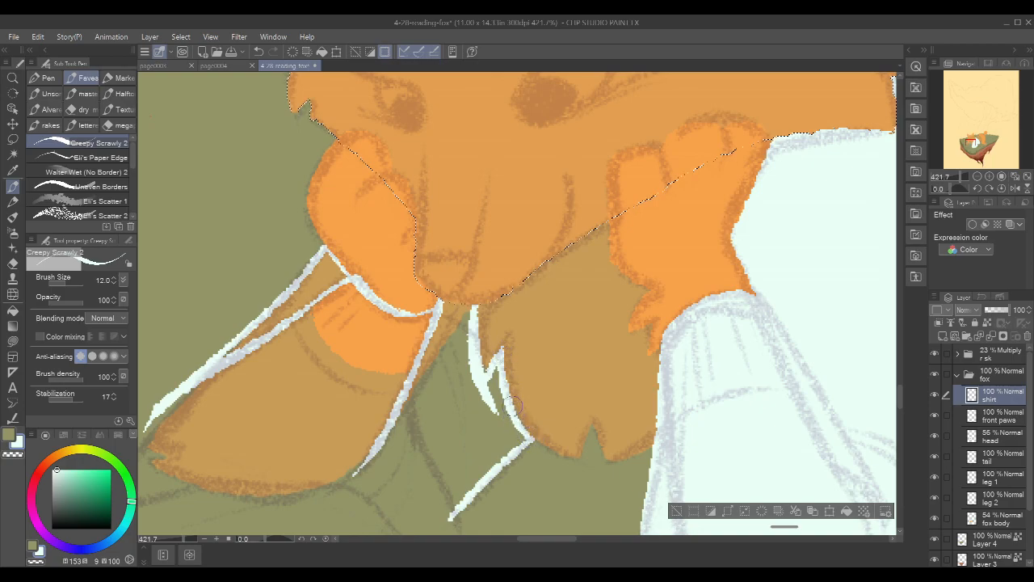
Paint the top of the shirt gap beneath the chin, between the far sleeve and the chest fur, within the head mask, and deselect
key(ctrl+d)
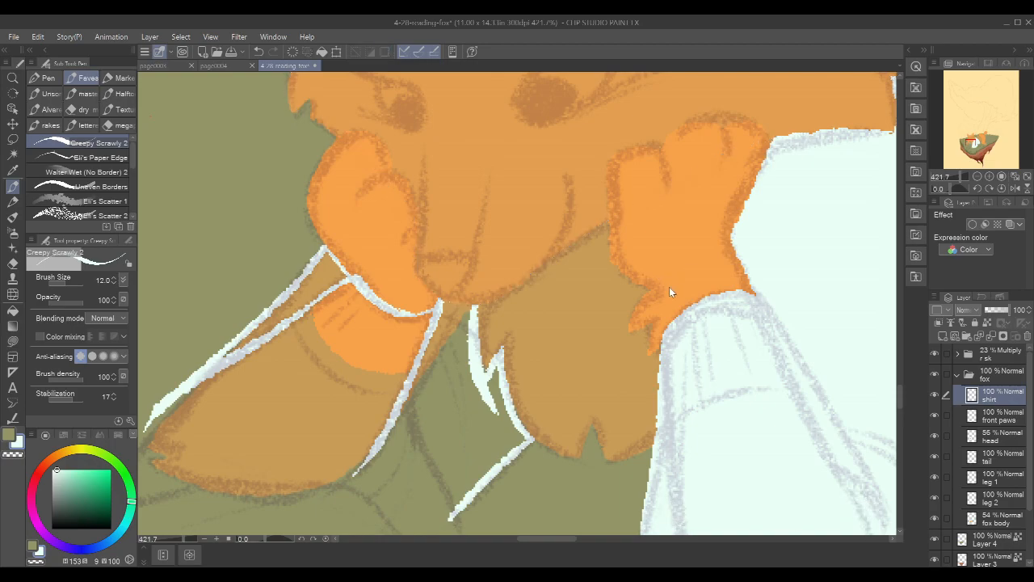
drag(619, 359, 692, 312)
drag(666, 233, 606, 311)
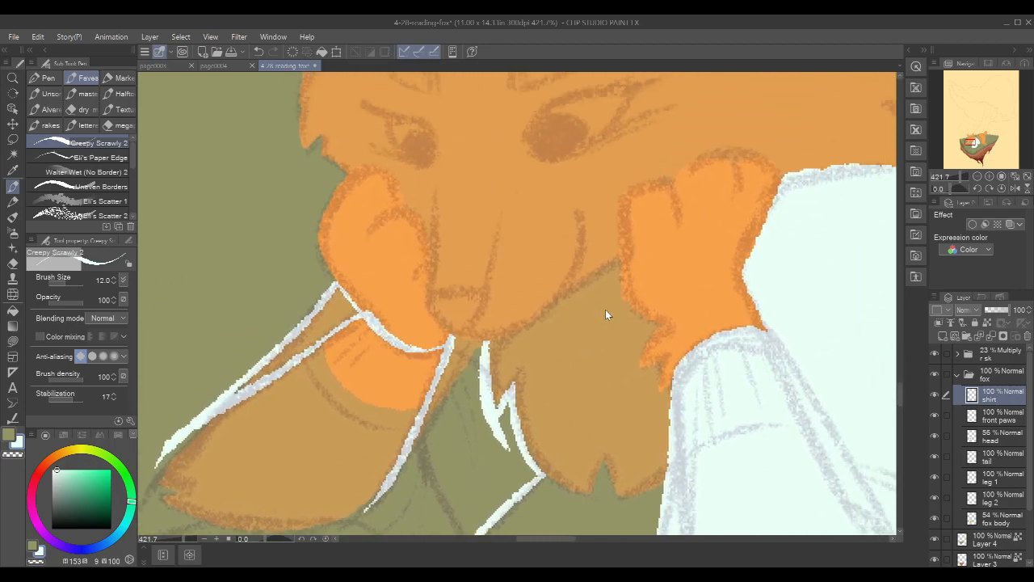
key(ctrl+z)
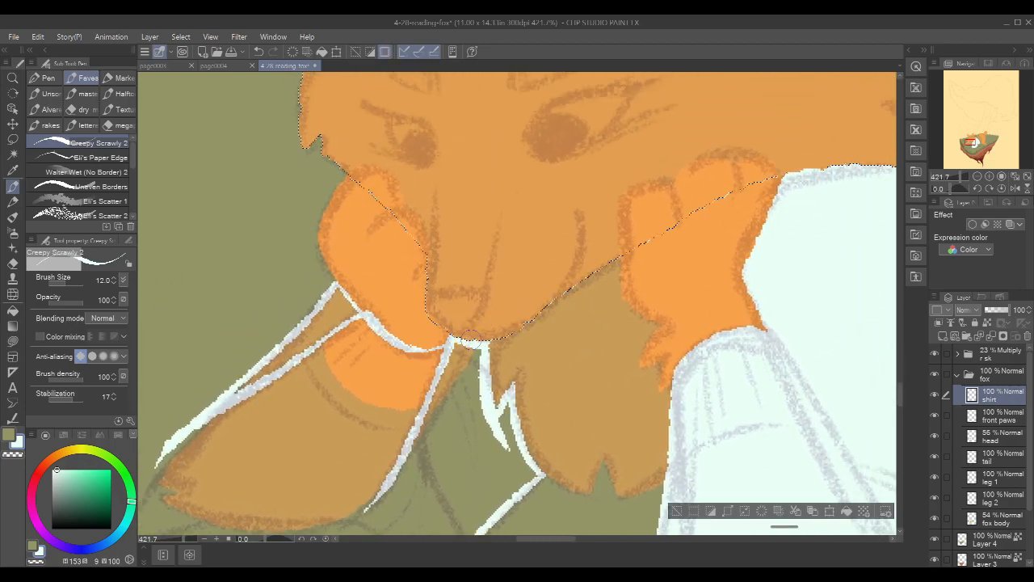
drag(467, 317, 476, 292)
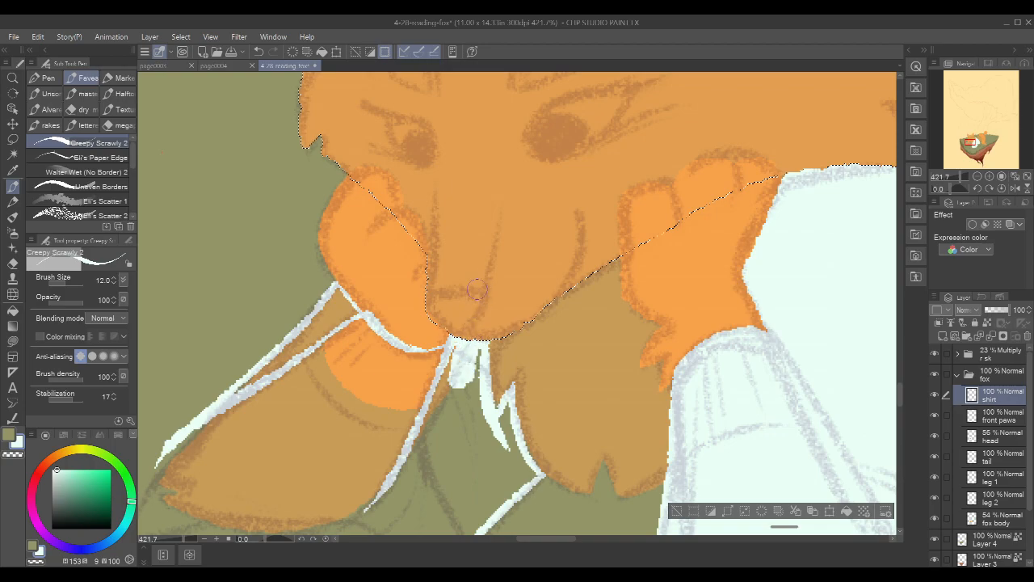
mouse_move(457, 343)
mouse_down()
mouse_move(441, 396)
mouse_move(477, 353)
mouse_up()
mouse_move(579, 368)
mouse_down()
mouse_move(600, 324)
mouse_move(650, 295)
mouse_up()
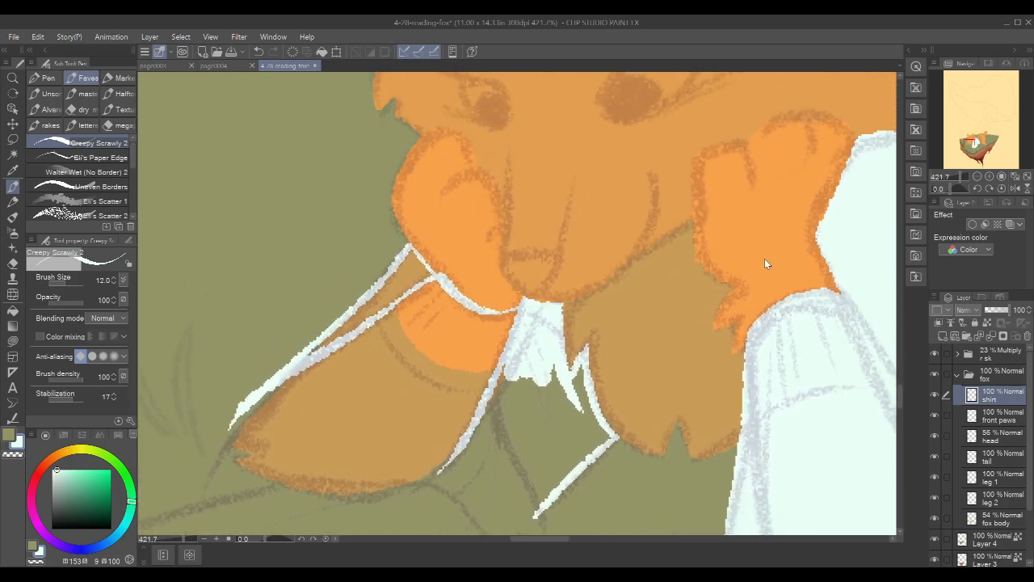
scroll(759, 261, down, 5)
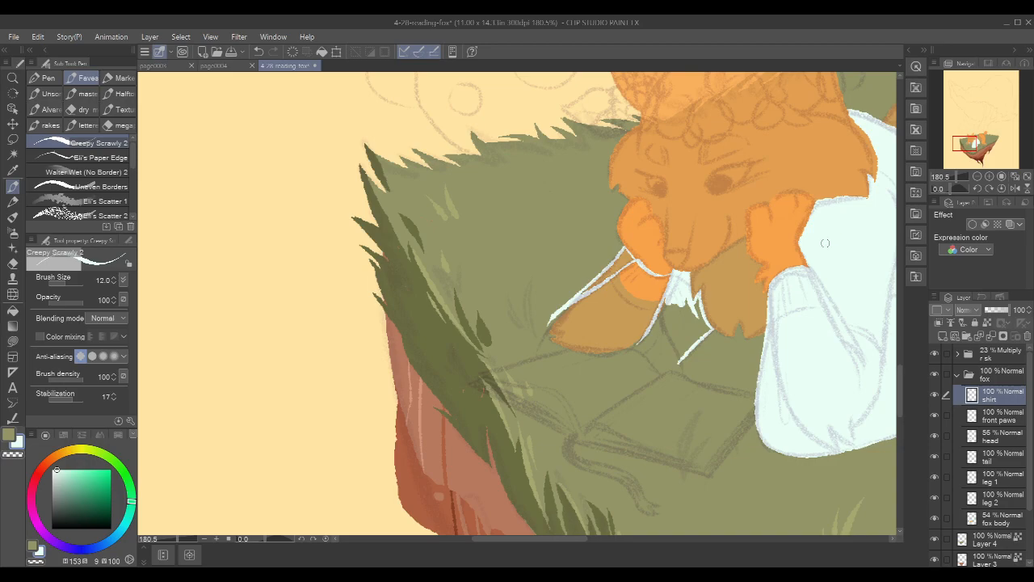
Draw the shirt's lower chest edge diagonally from the far sleeve's inner line to the bottom end of the short edge line
scroll(670, 294, up, 4)
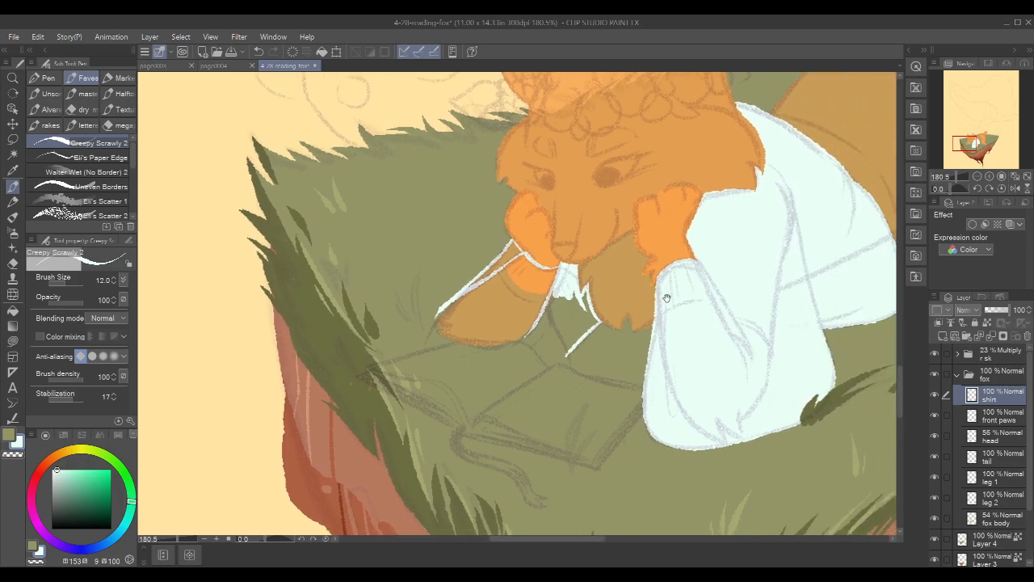
key(r)
drag(804, 339, 749, 181)
key(p)
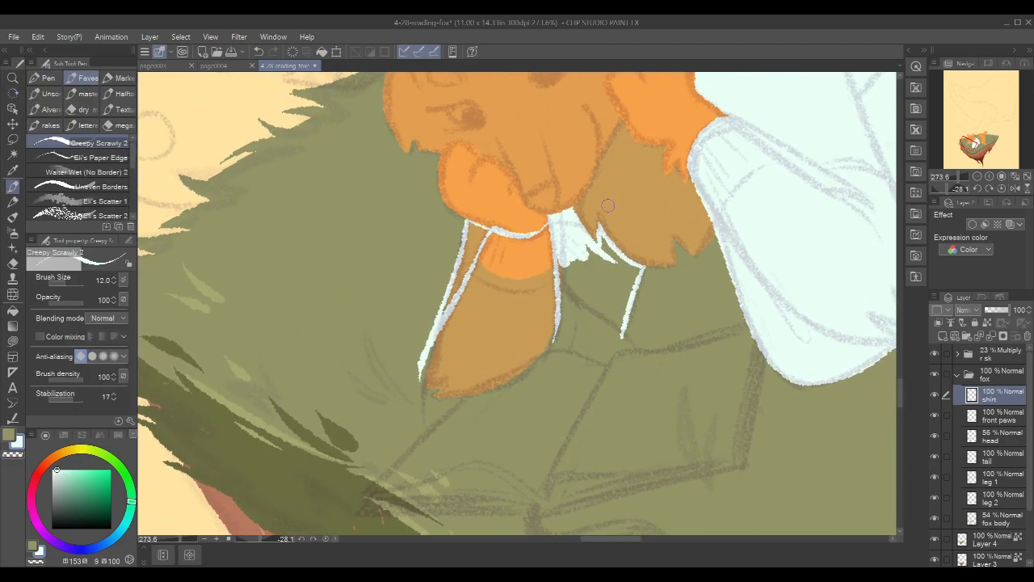
mouse_move(554, 236)
mouse_down()
mouse_move(582, 297)
mouse_move(630, 338)
mouse_up()
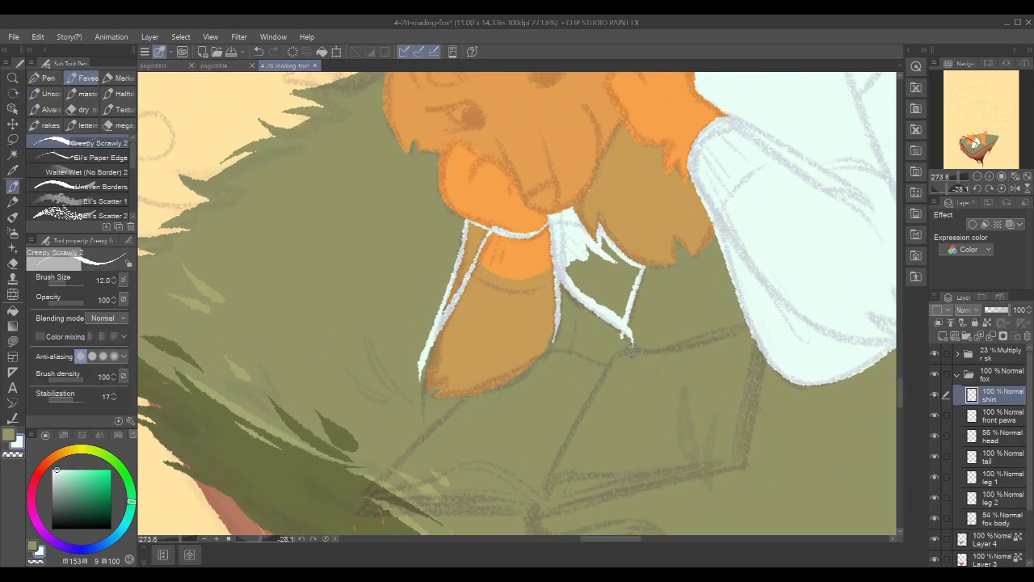
Extend the far sleeve's outer edge line downward past the elbow, redoing strokes that miss the intended curve
key(space)
drag(795, 356, 727, 339)
drag(831, 316, 839, 307)
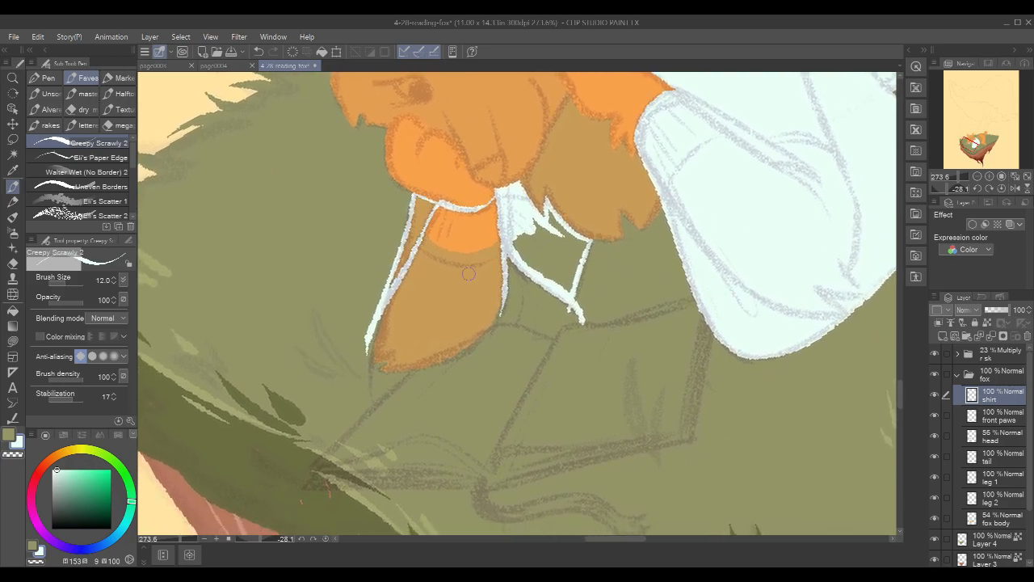
drag(372, 330, 355, 410)
key(ctrl+z)
mouse_move(380, 308)
mouse_down()
mouse_move(366, 420)
mouse_move(379, 429)
mouse_up()
key(ctrl+z)
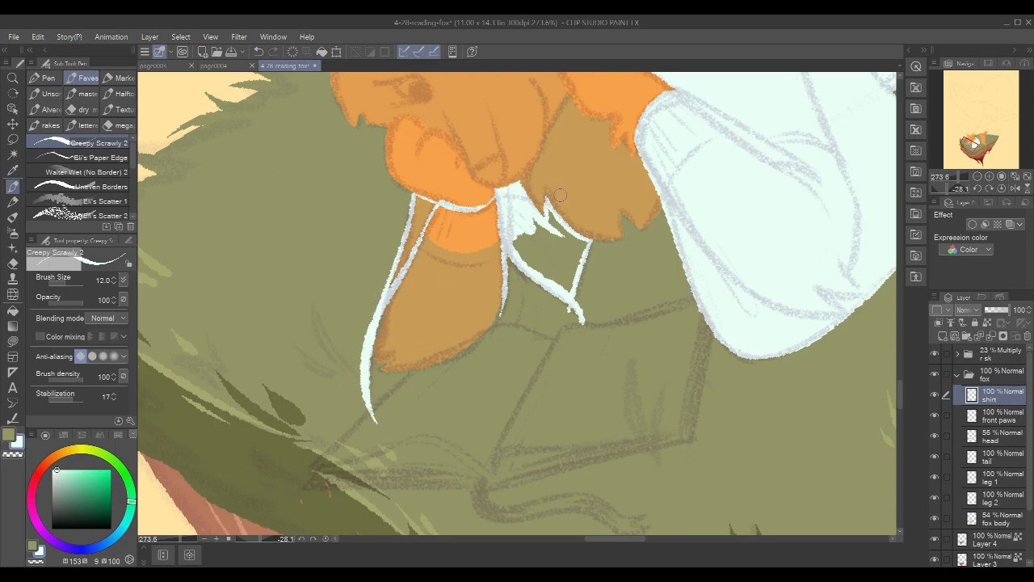
Draw the far sleeve's lower edge from the elbow up to the chest edge line, closing the outline
drag(575, 306, 578, 316)
mouse_move(371, 390)
mouse_down()
mouse_move(419, 414)
mouse_move(540, 346)
mouse_up()
key(ctrl+z)
mouse_move(370, 395)
mouse_down()
mouse_move(378, 422)
mouse_move(560, 334)
mouse_move(594, 332)
mouse_move(482, 372)
mouse_up()
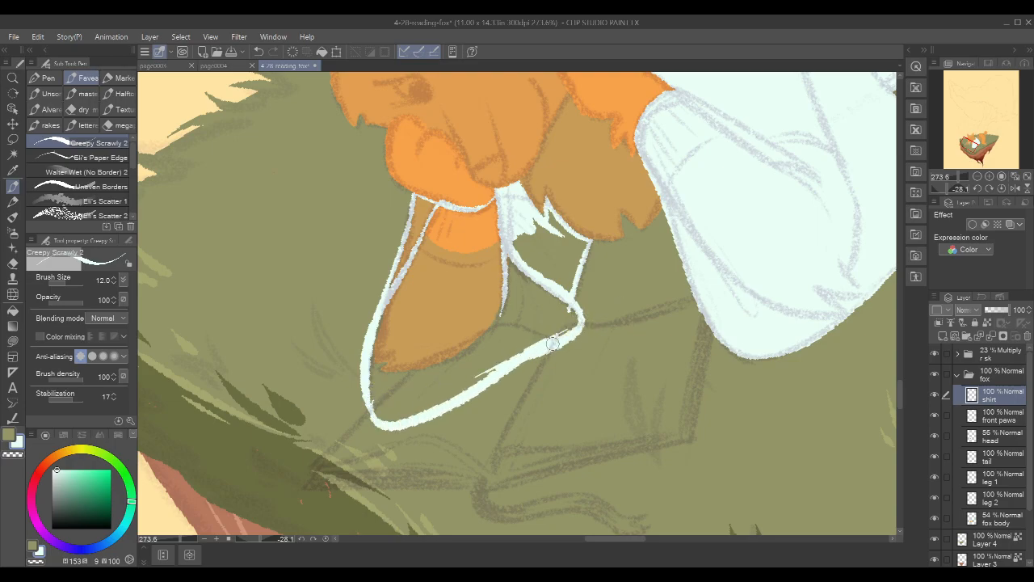
Fill the enclosed far sleeve, the chest area and the narrow sliver at the sleeve's outer edge with the white shirt colour
key(g)
click(554, 256)
click(533, 305)
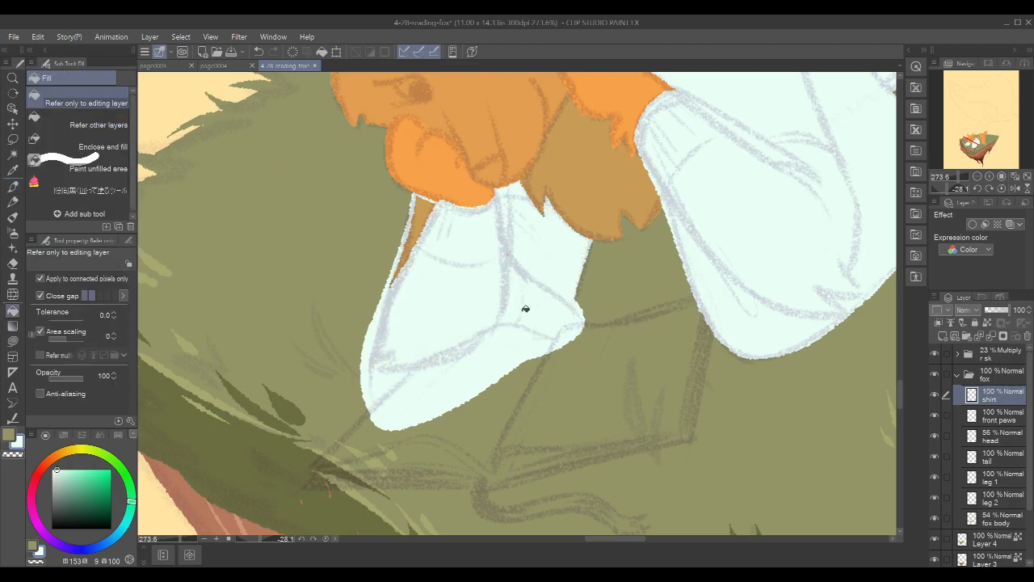
click(423, 221)
key(p)
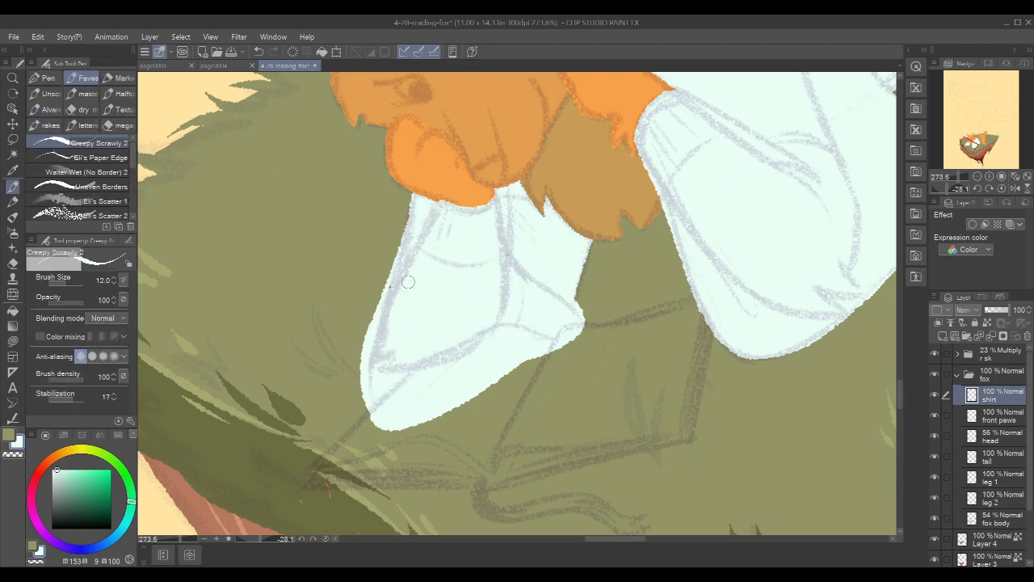
Hide the sketch folder to examine the fox's flat colour shapes at several zoom levels, and show the sketch again
key(r)
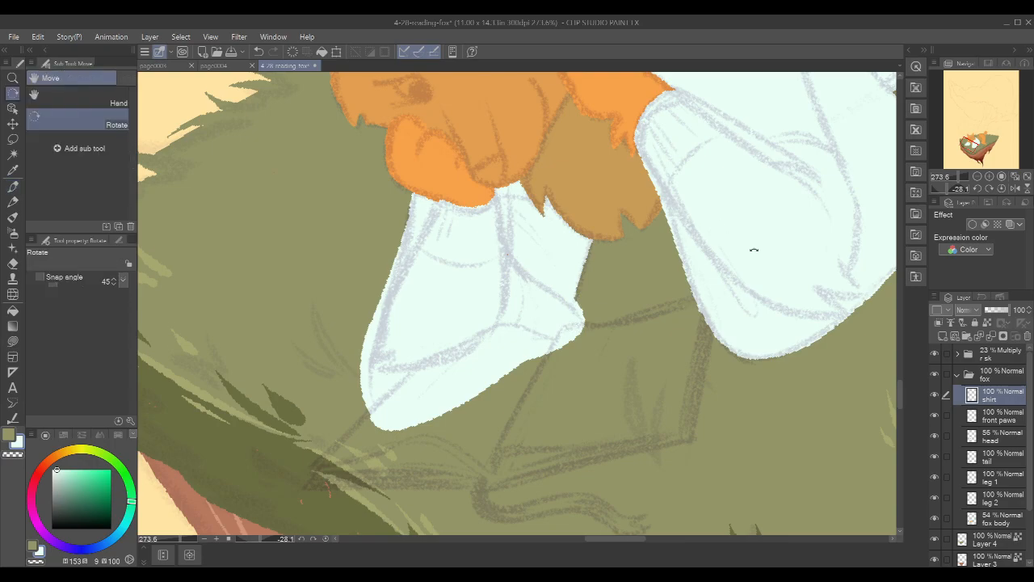
drag(751, 245, 746, 365)
scroll(813, 359, down, 5)
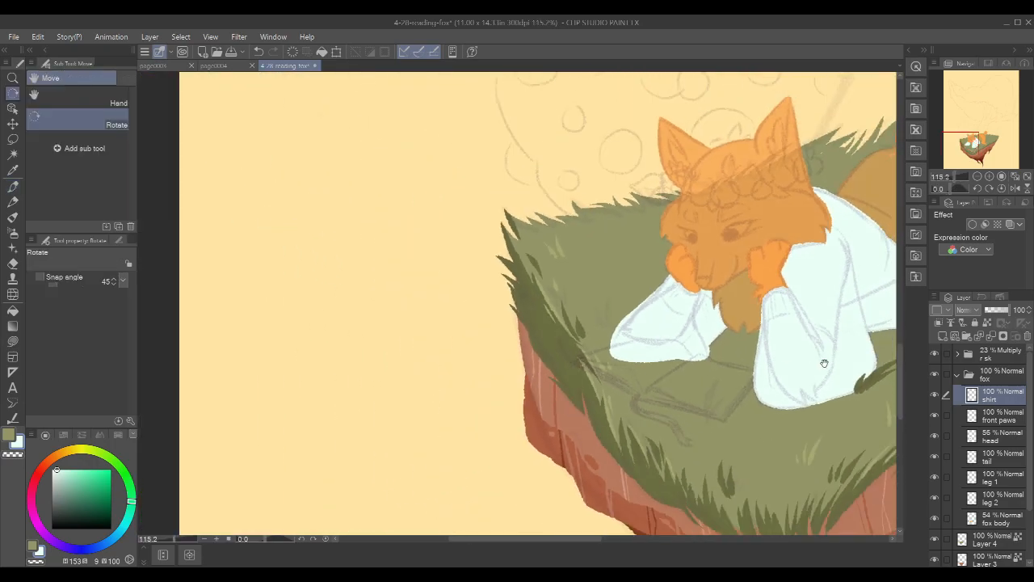
scroll(734, 339, up, 1)
drag(710, 347, 696, 360)
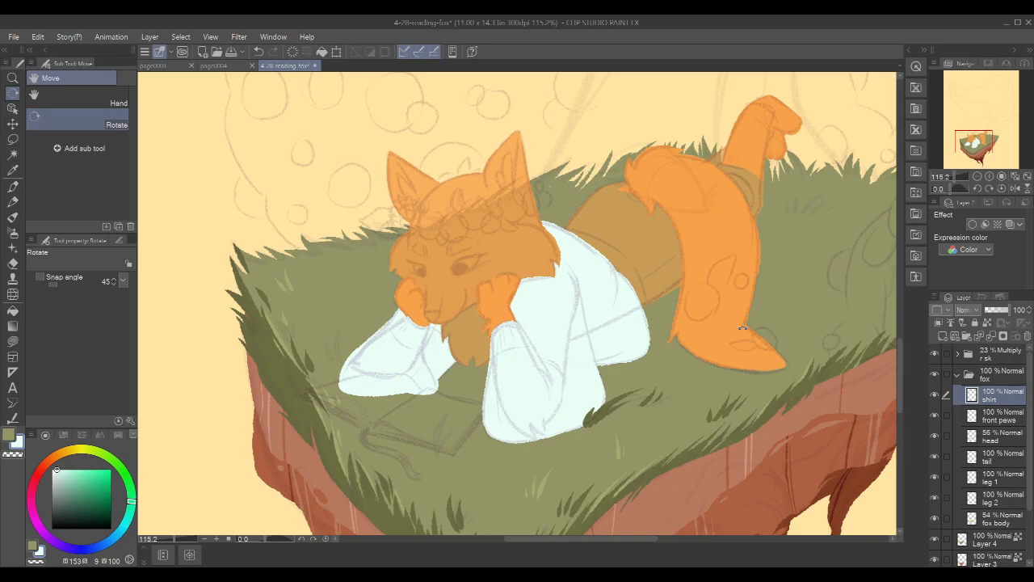
click(934, 354)
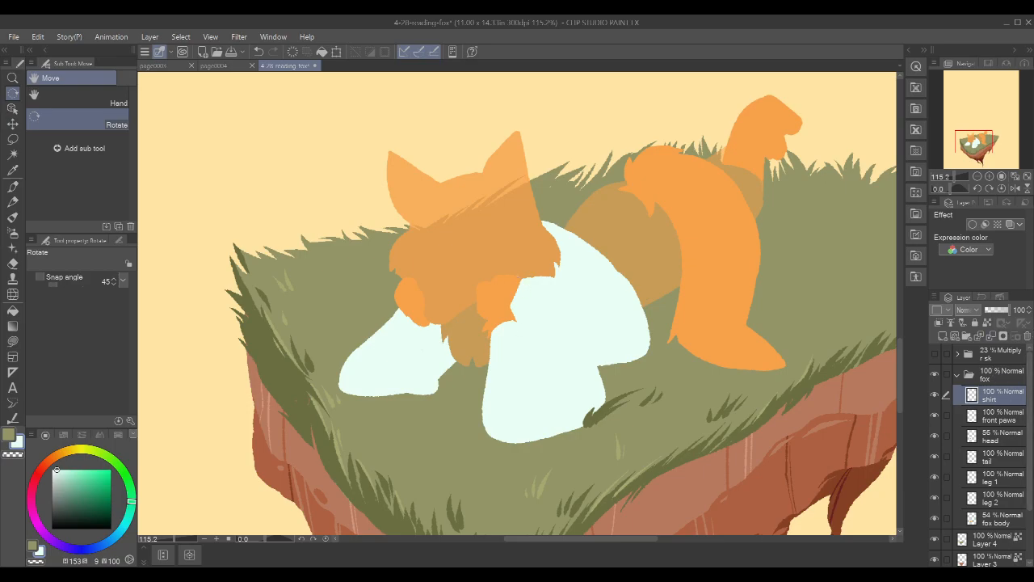
key(p)
scroll(530, 345, up, 3)
scroll(530, 345, down, 5)
drag(709, 395, 647, 391)
scroll(466, 266, up, 3)
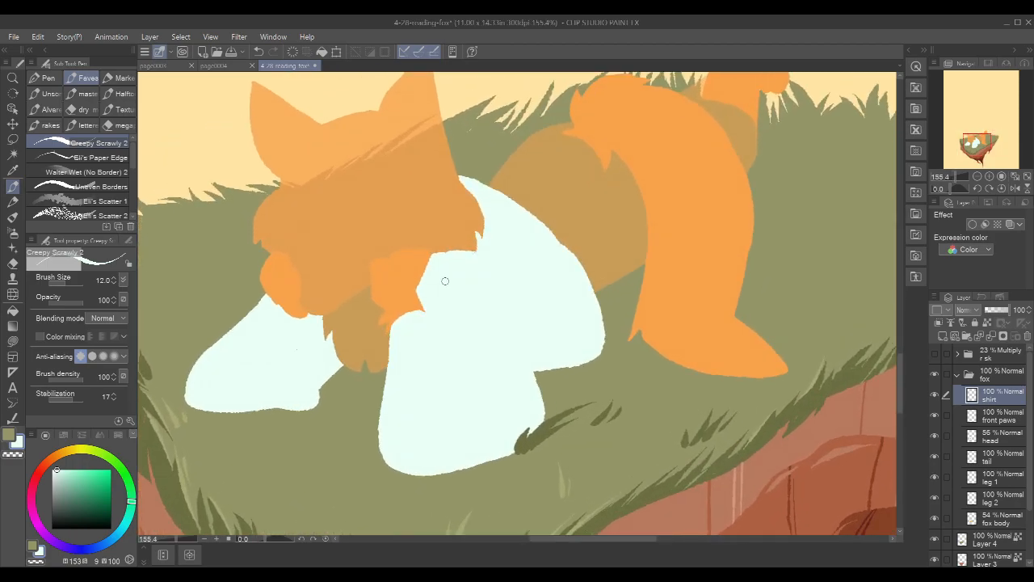
scroll(548, 275, up, 2)
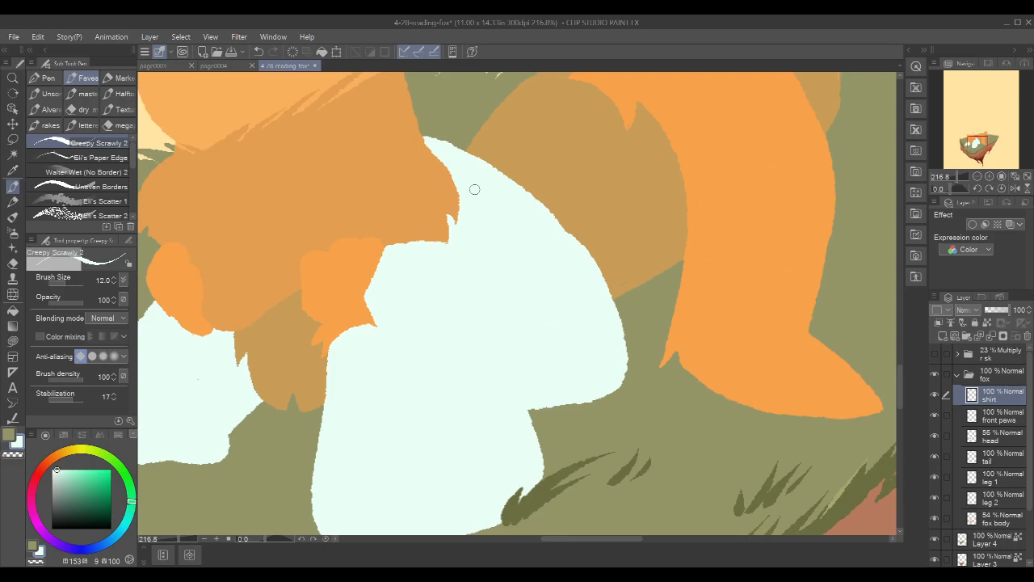
scroll(577, 271, down, 2)
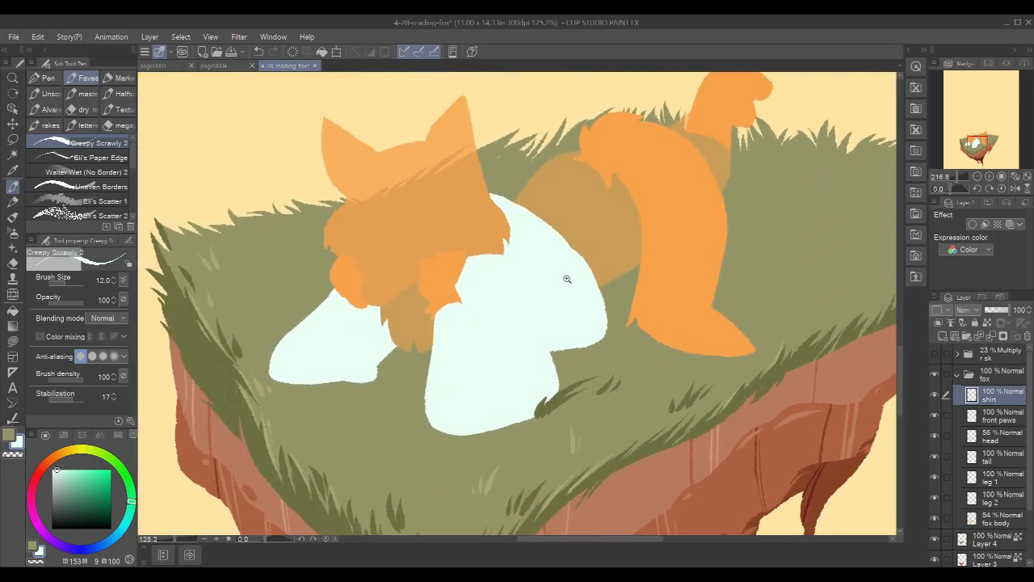
scroll(684, 429, down, 1)
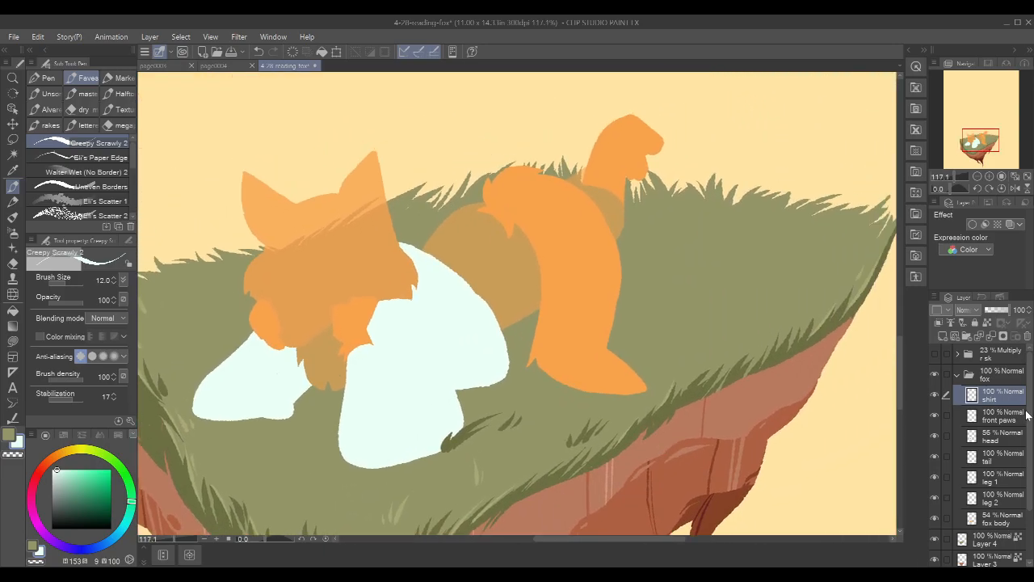
click(940, 354)
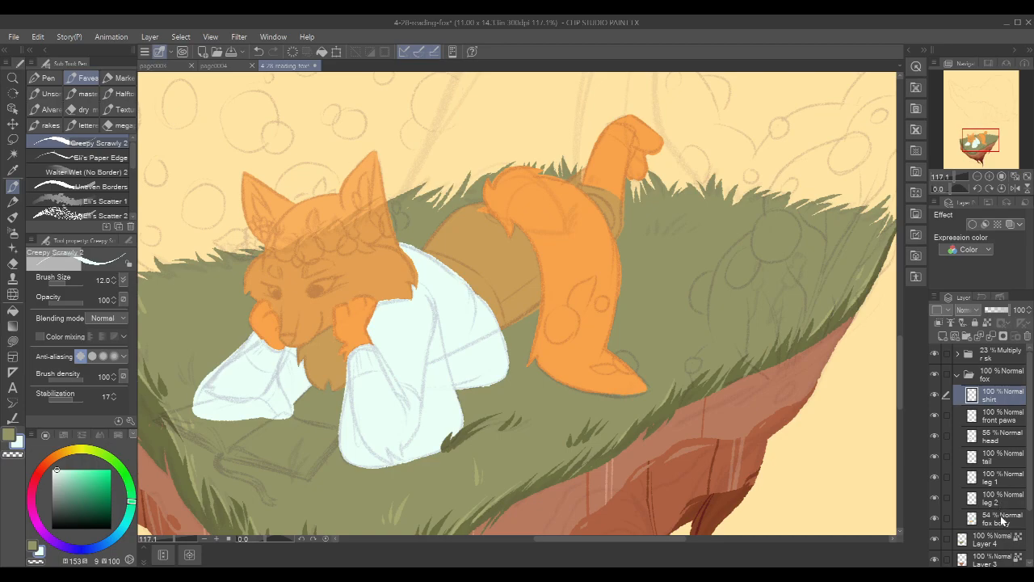
Create a new layer directly above the leg 1 layer and name it "pants"
click(1002, 480)
click(942, 335)
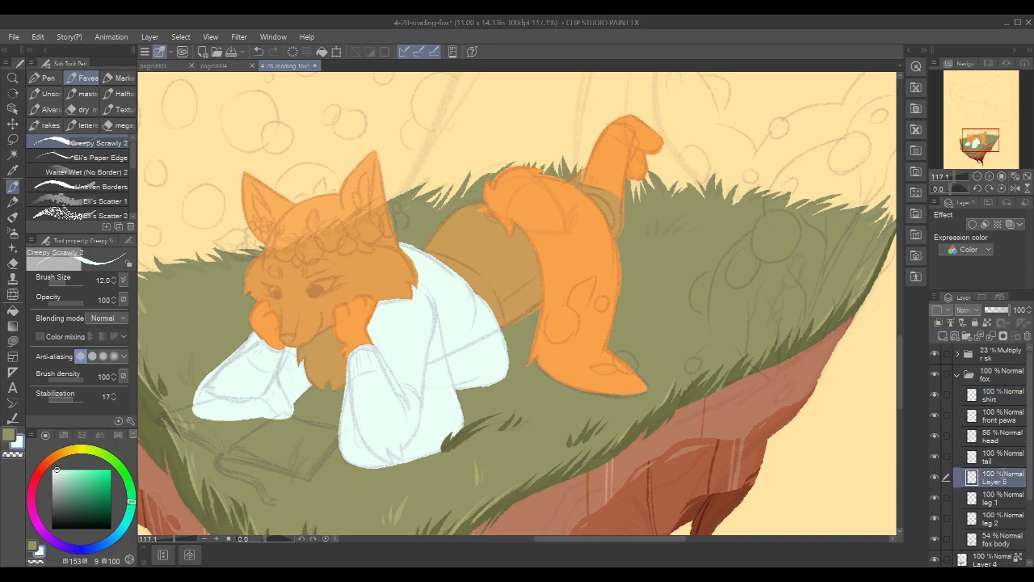
text(pants)
key(Return)
Mark the shirt and pants layers with the green layer colour, keeping the pants layer active
click(1007, 396)
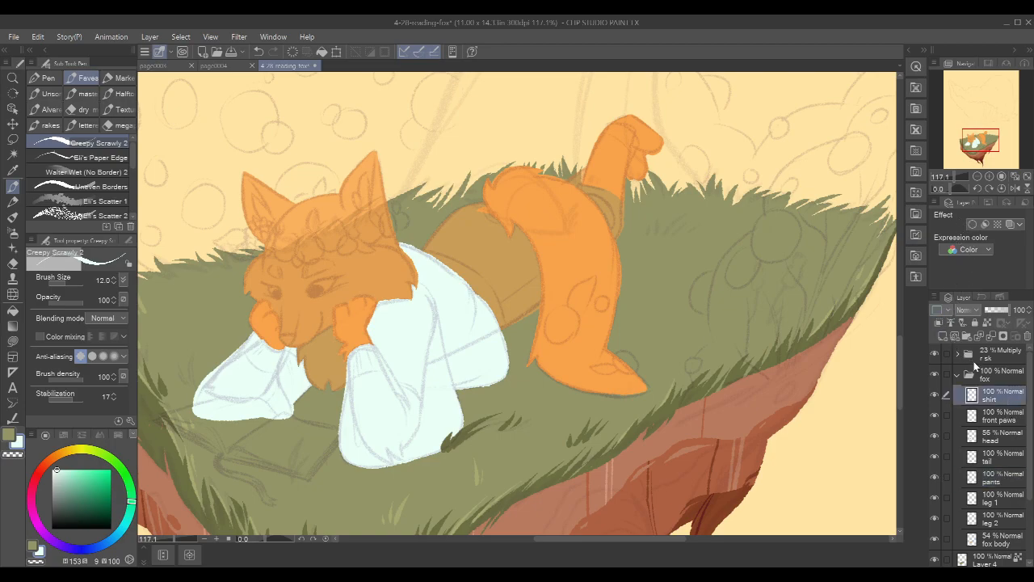
click(975, 382)
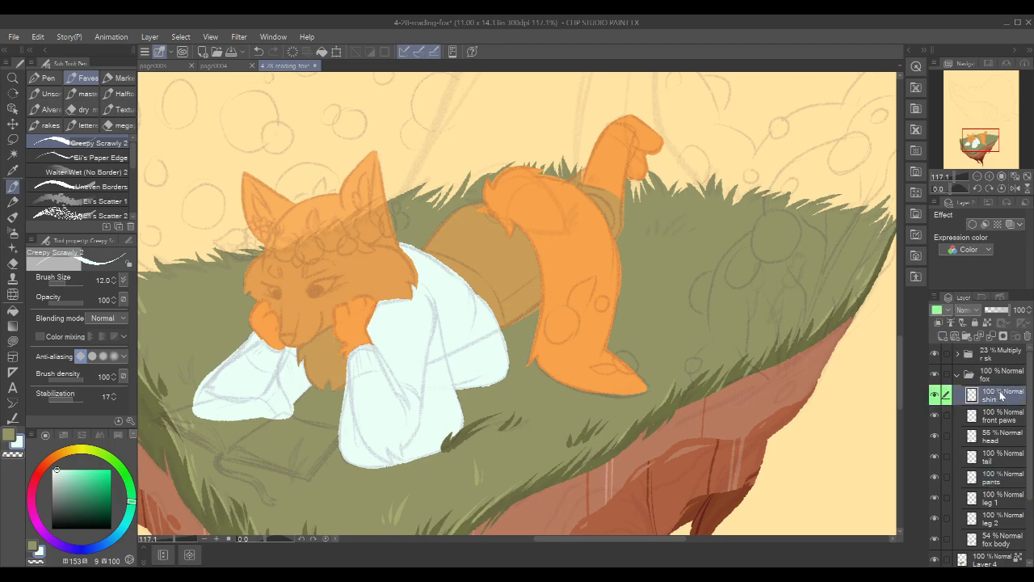
click(1002, 477)
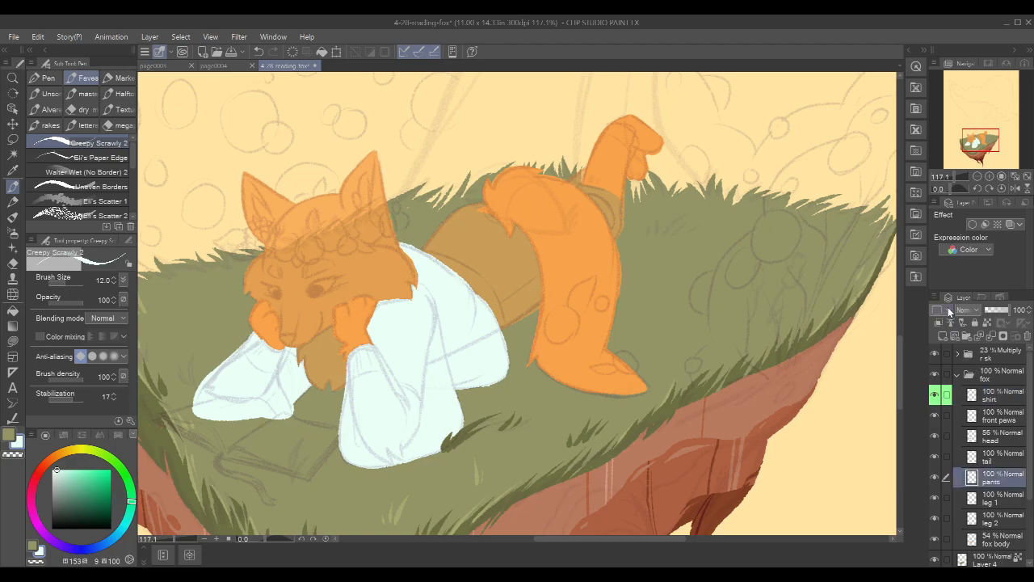
click(958, 369)
click(955, 378)
Choose a dark muted green (153, 29, 18) for the pants and scribble a test swatch on the fox's lower body
drag(504, 253, 540, 224)
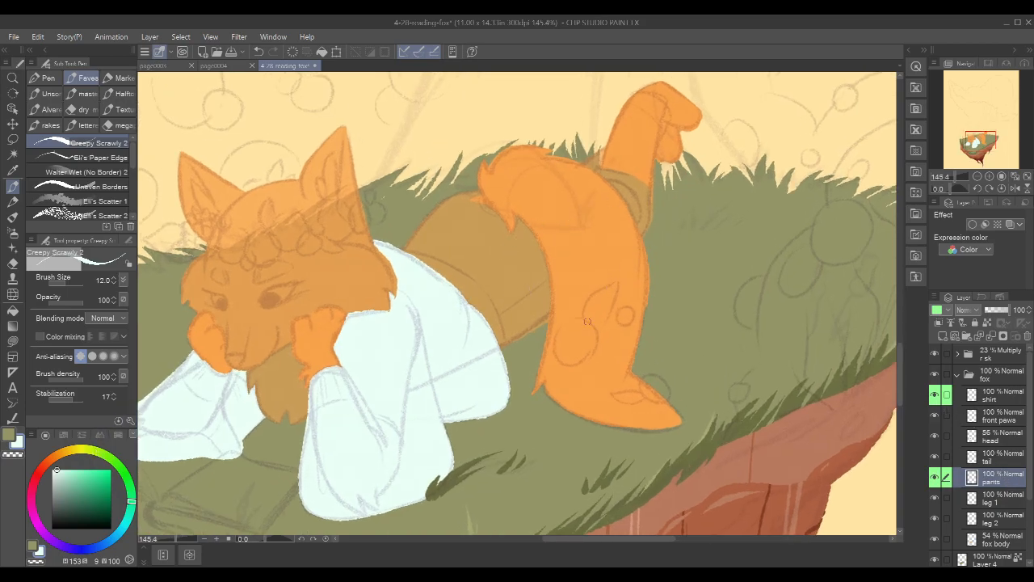
drag(712, 317, 759, 336)
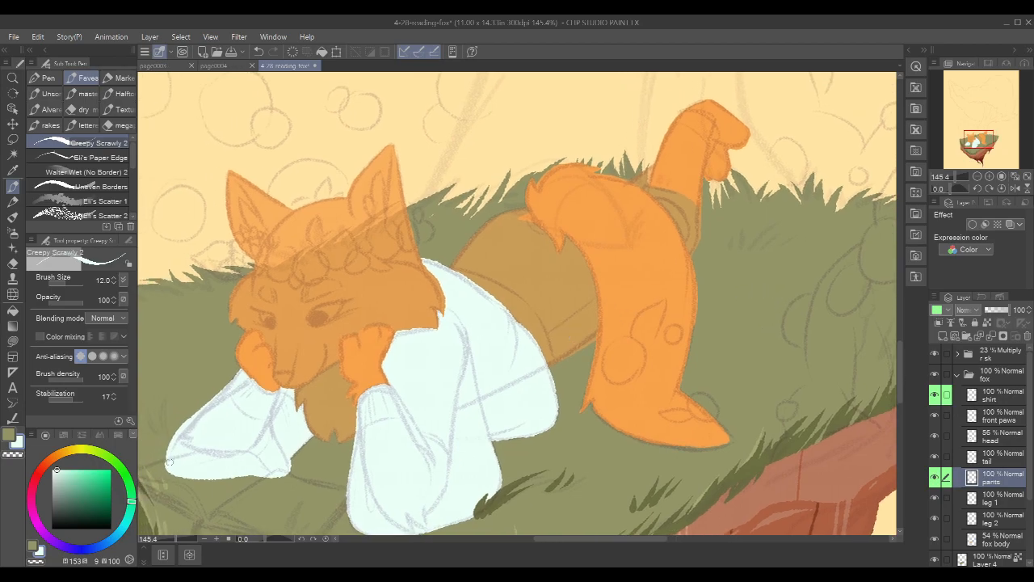
click(65, 509)
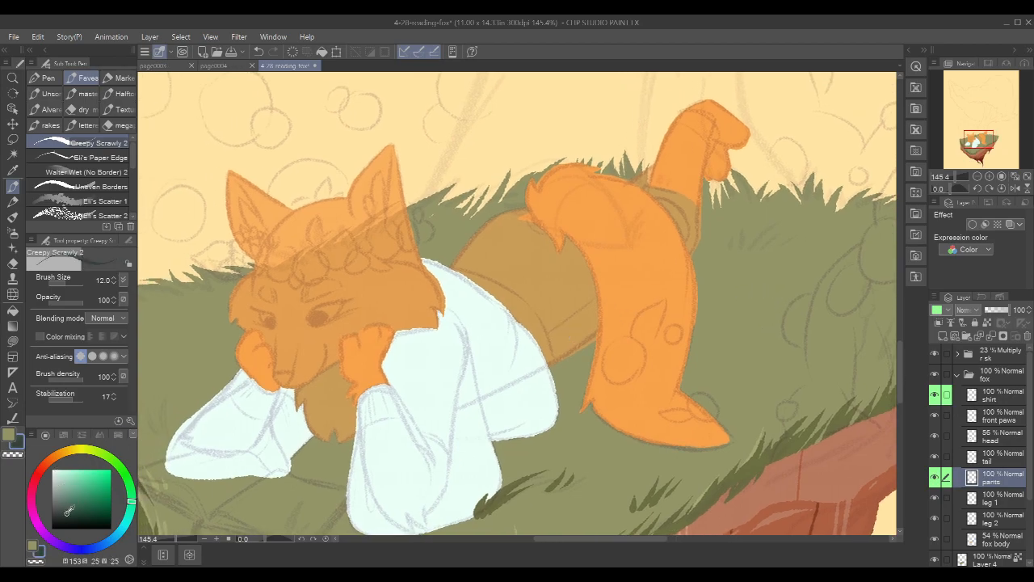
drag(508, 257, 531, 303)
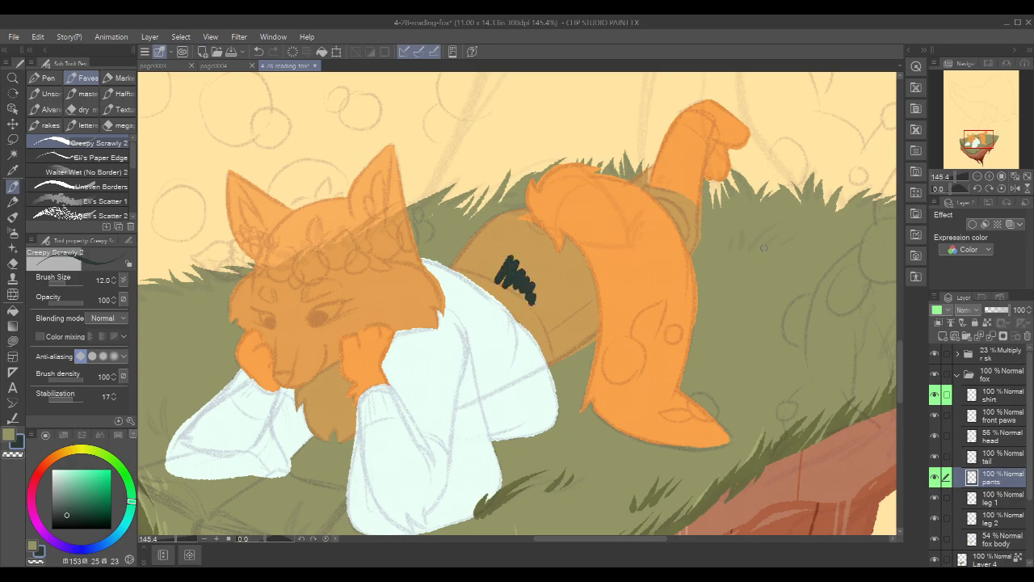
key(ctrl+z)
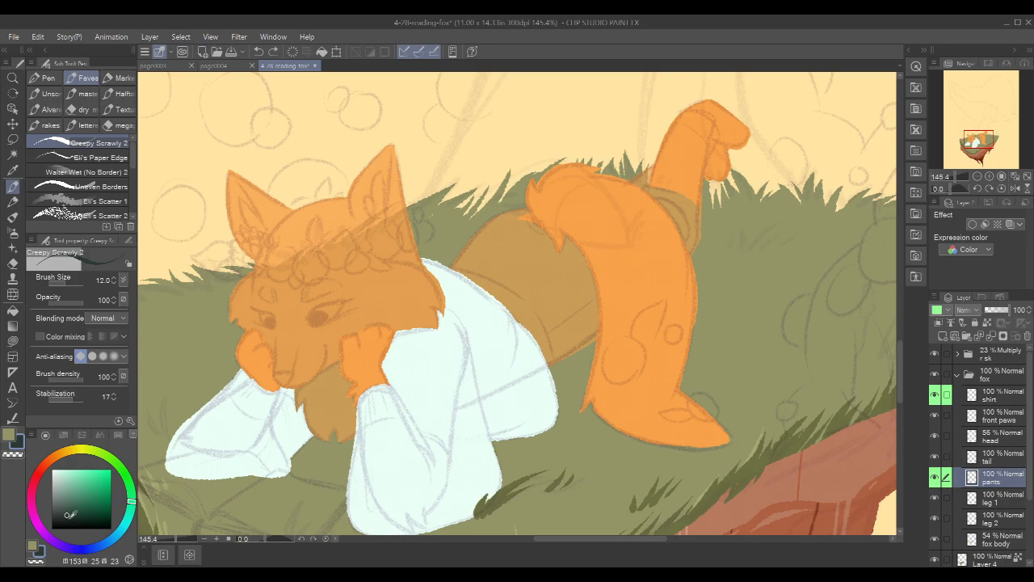
mouse_move(521, 247)
mouse_down()
mouse_move(512, 270)
mouse_move(535, 285)
mouse_up()
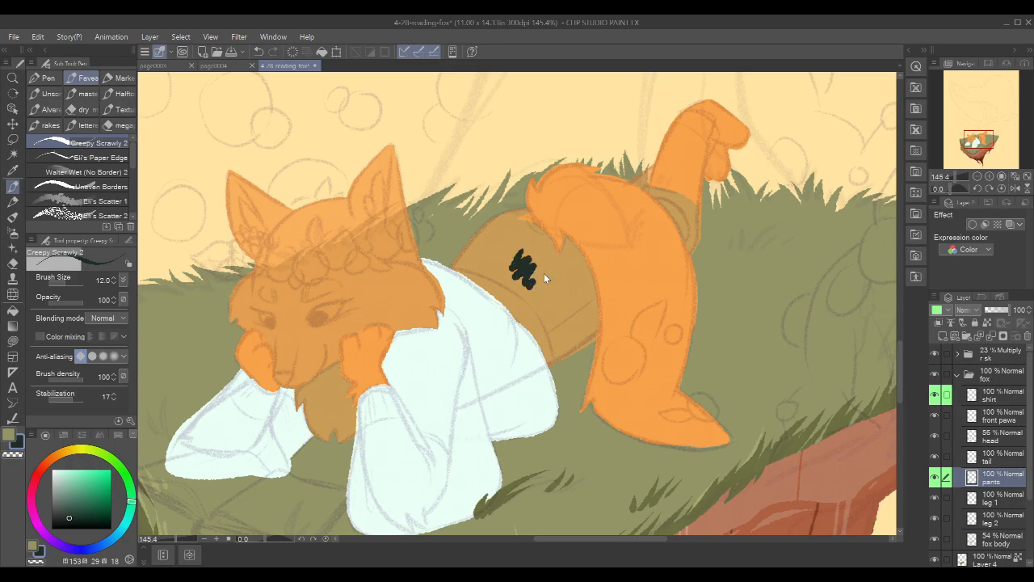
Try a black scribble beside the dark green swatch for comparison, undo it and return to the dark green
scroll(558, 258, up, 5)
scroll(573, 252, down, 3)
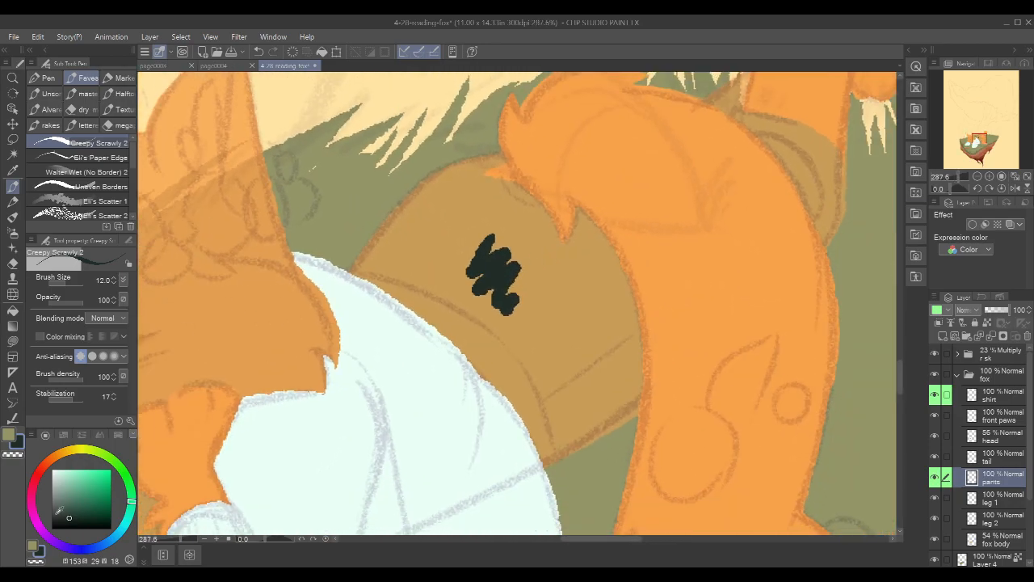
drag(69, 502, 52, 528)
mouse_move(540, 284)
mouse_down()
mouse_move(566, 327)
mouse_move(540, 408)
mouse_move(484, 343)
mouse_move(533, 421)
mouse_up()
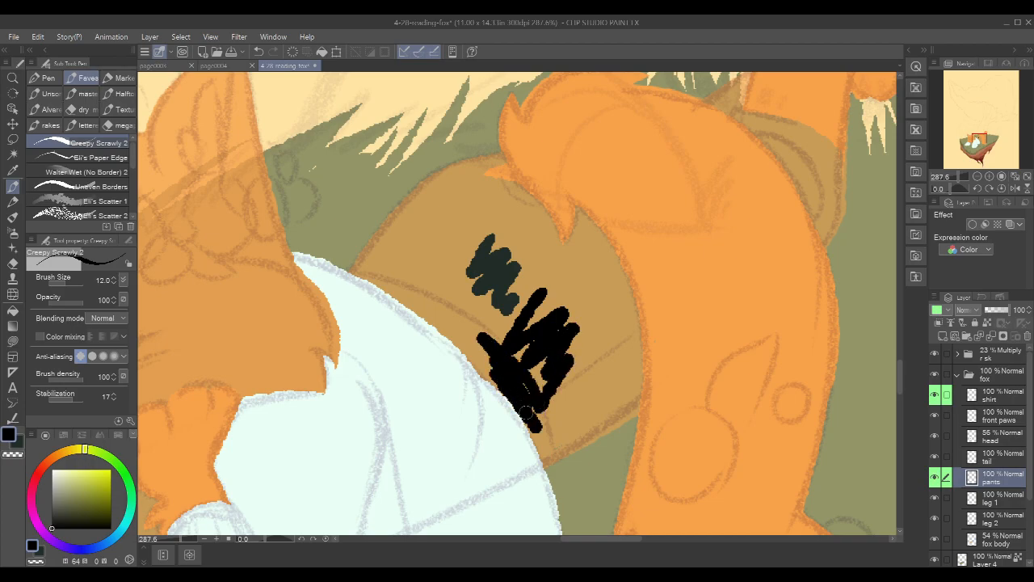
key(ctrl+z)
key(x)
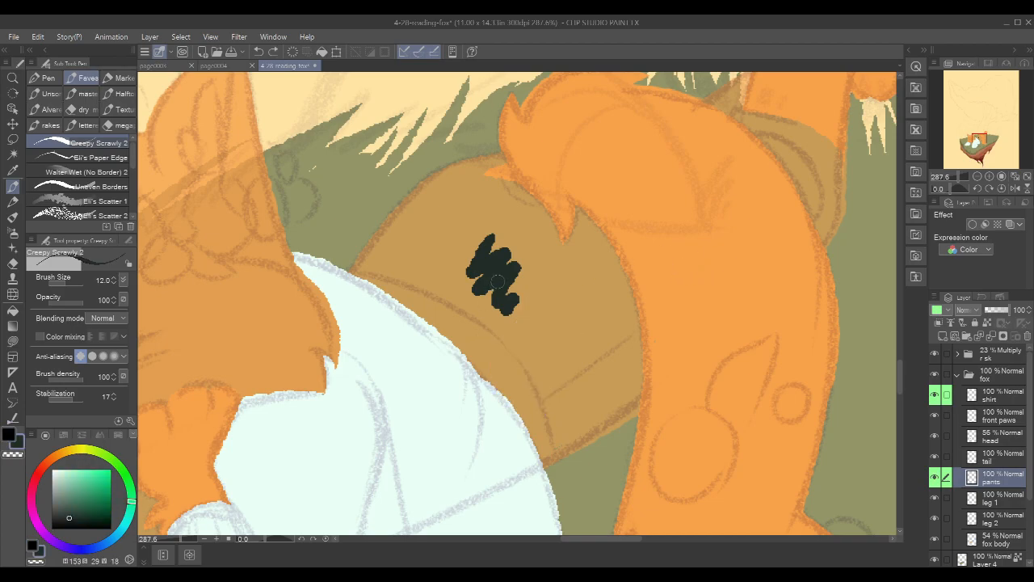
Trace the pants' upper edge from the tail base to the shirt, and their lower edge between the tail and the shirt
drag(646, 258, 681, 227)
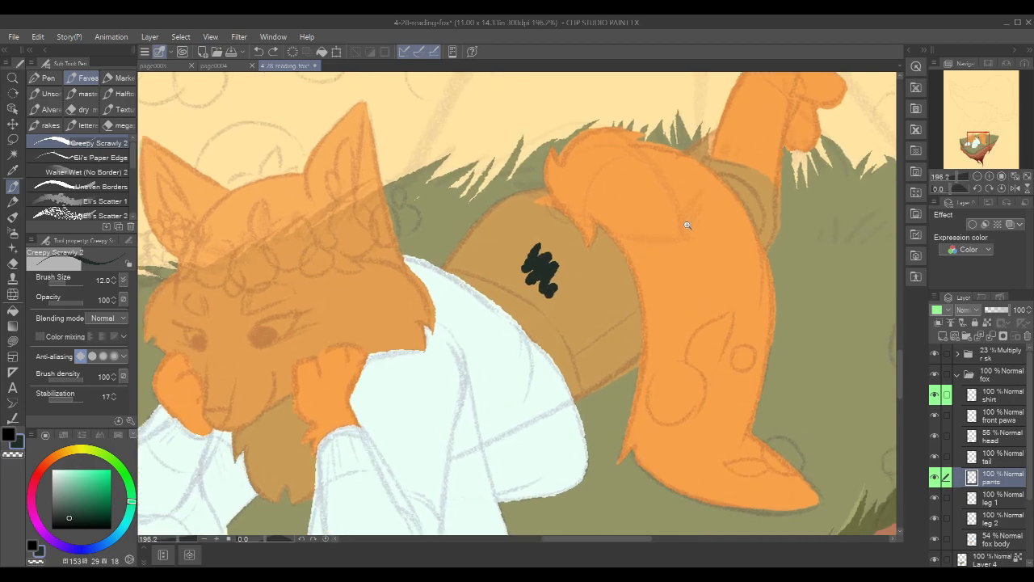
drag(779, 238, 743, 286)
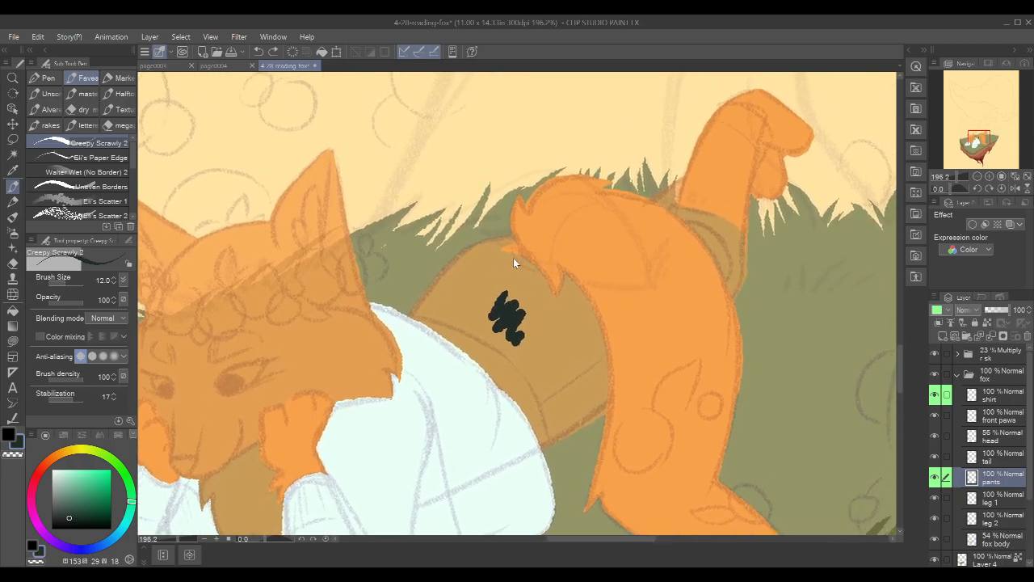
scroll(507, 265, up, 2)
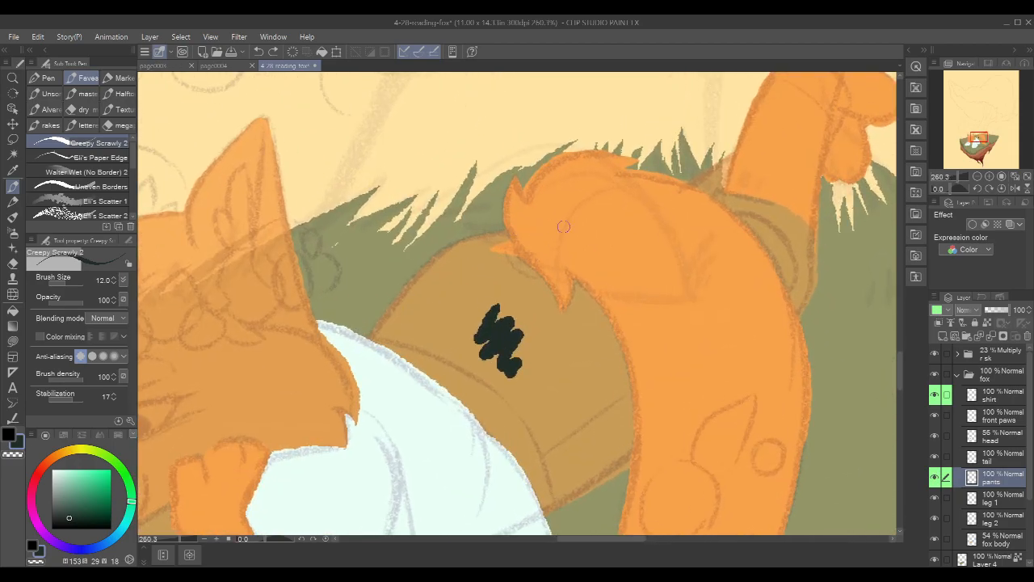
mouse_move(561, 227)
mouse_down()
mouse_move(455, 257)
mouse_move(420, 323)
mouse_up()
drag(450, 265, 403, 412)
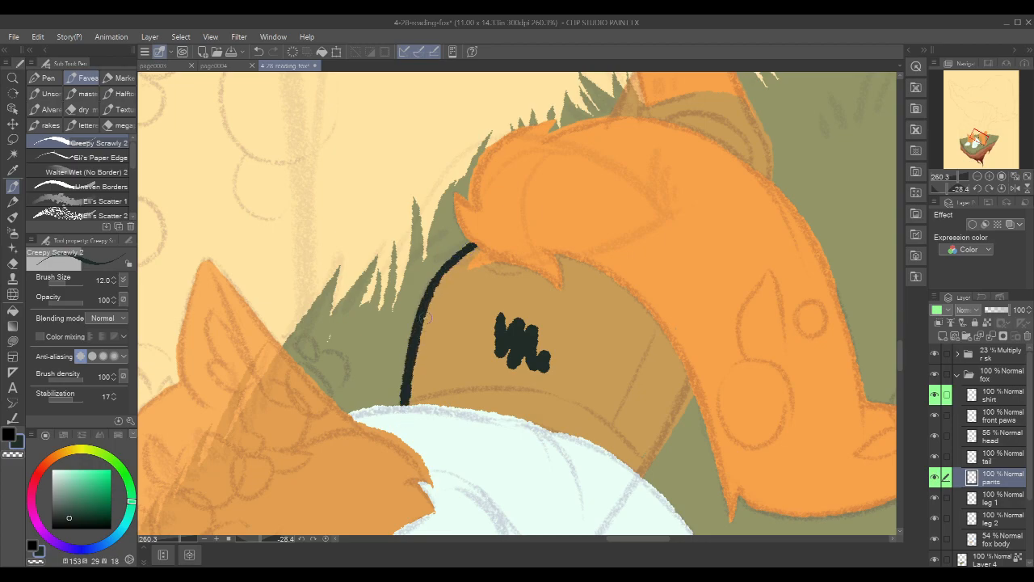
mouse_move(455, 258)
mouse_down()
mouse_move(429, 297)
mouse_move(404, 409)
mouse_up()
drag(806, 223, 716, 190)
drag(537, 347, 458, 478)
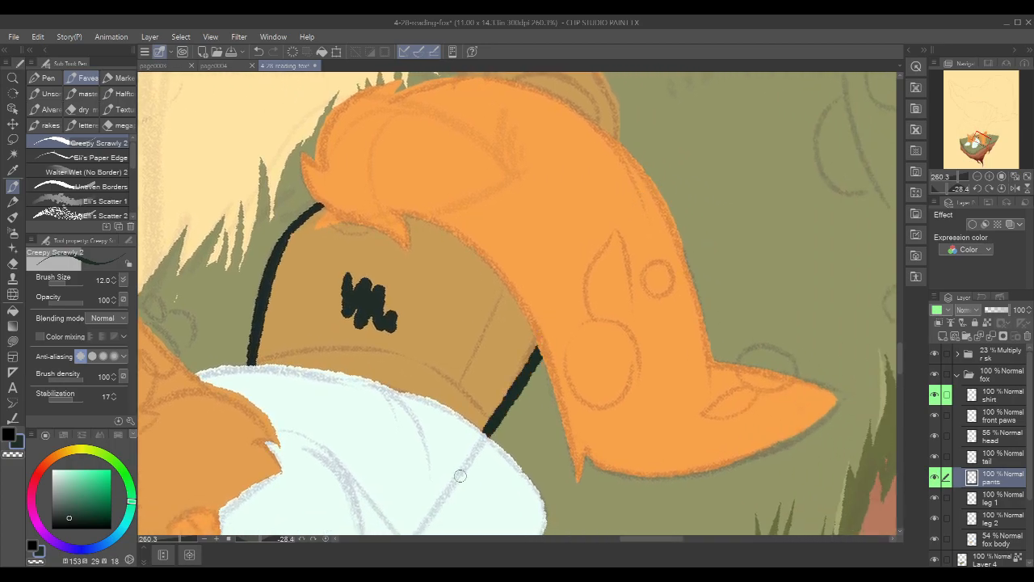
Thicken the pants' lower edge between tail and shirt, close the outline at the shirt, and fill the hip area with dark green
drag(537, 353, 478, 452)
drag(253, 349, 257, 374)
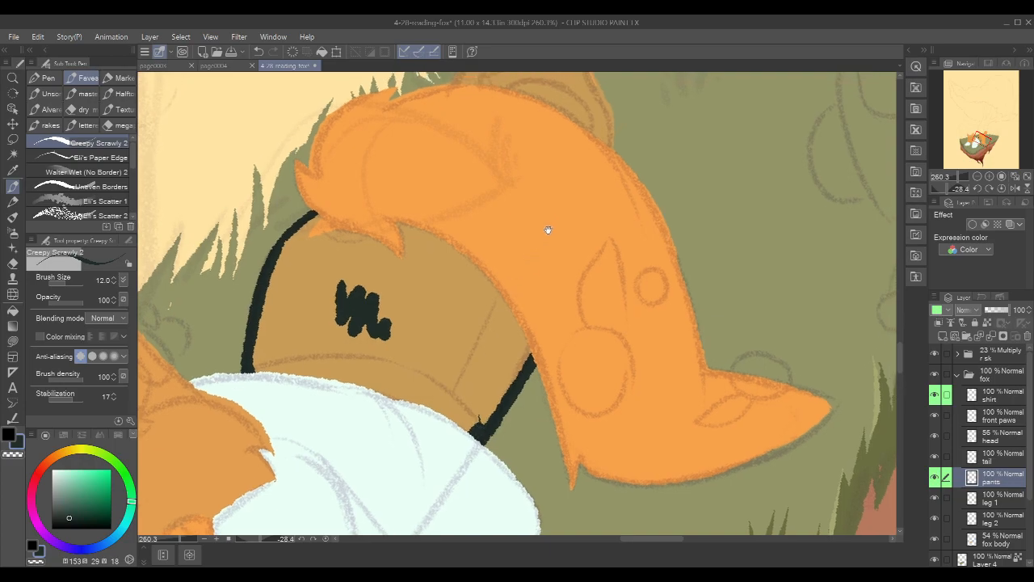
scroll(457, 252, up, 1)
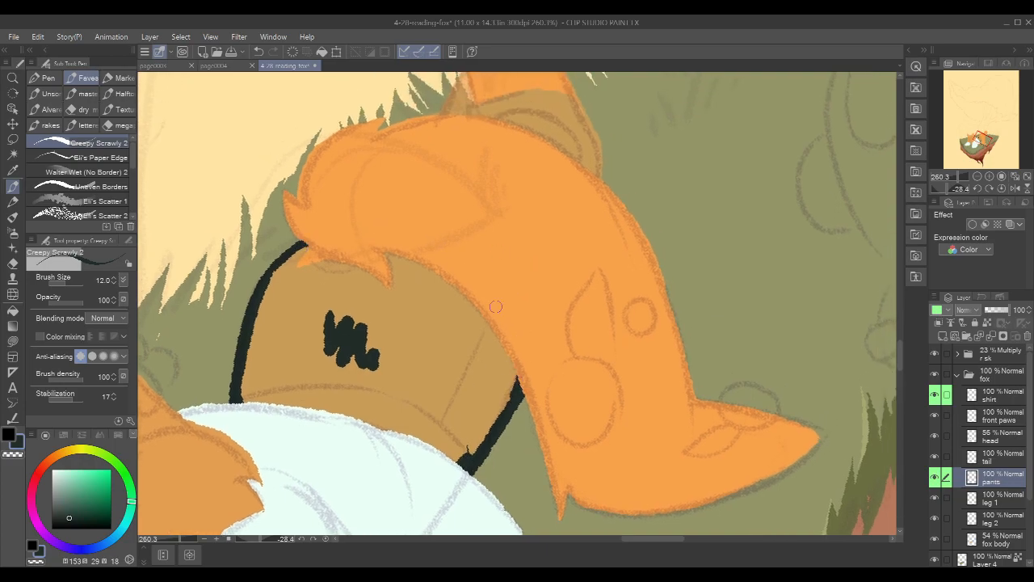
key(g)
click(471, 353)
key(p)
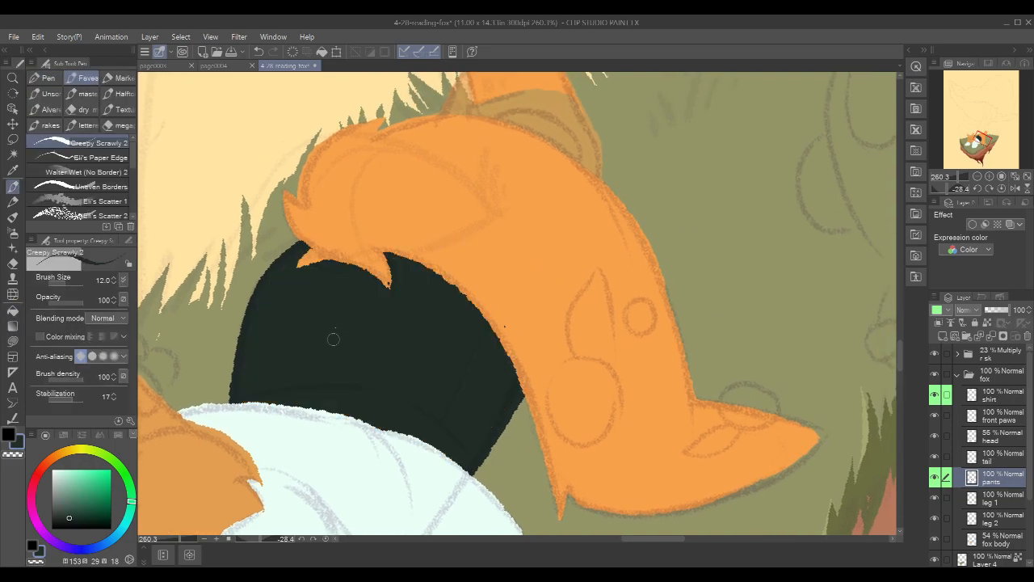
Draw the trouser cuff line around the ankle of the fox's raised leg, undoing the stray stroke below it
drag(671, 188, 651, 404)
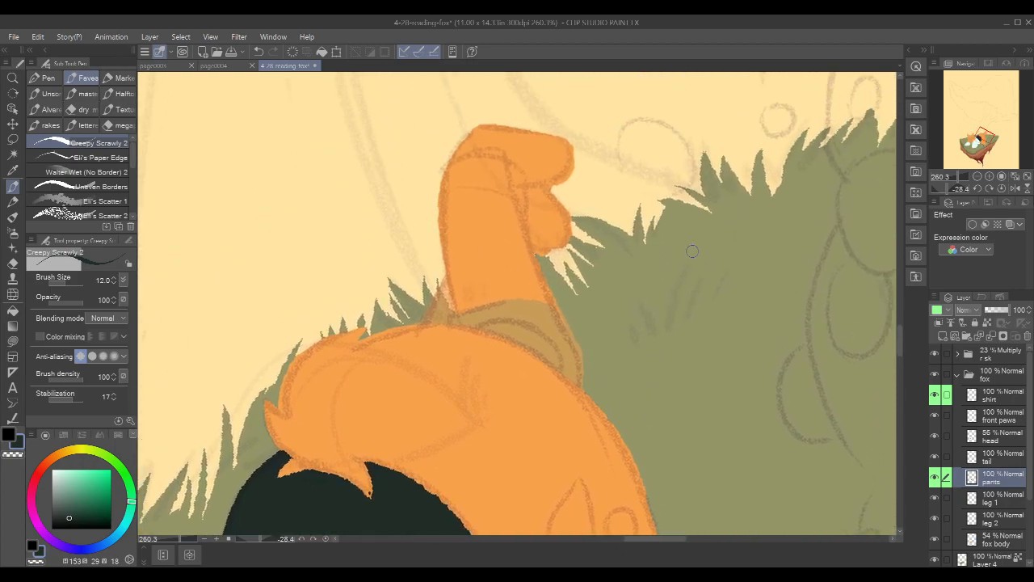
key(r)
drag(700, 228, 721, 331)
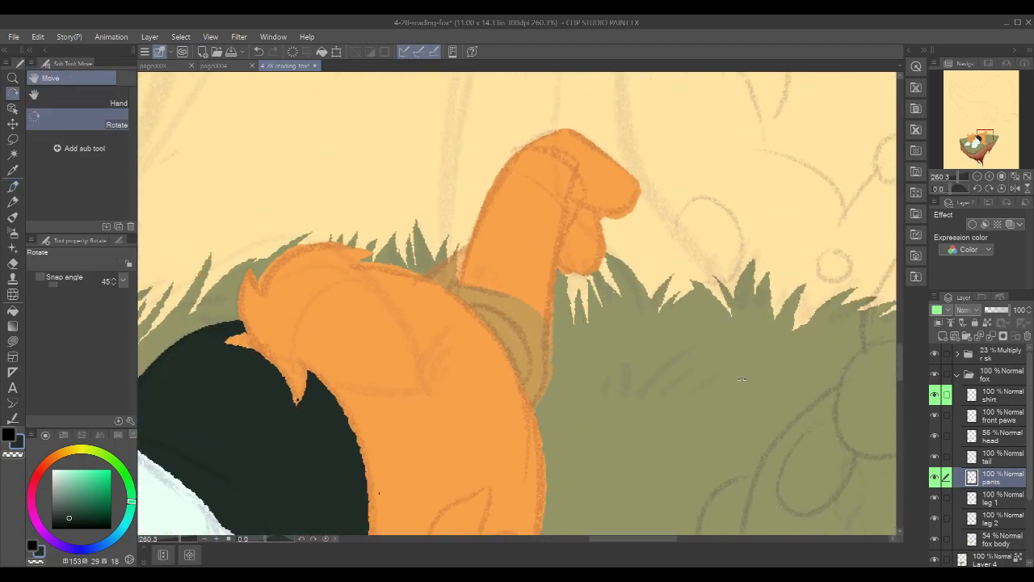
drag(742, 378, 743, 385)
scroll(753, 368, down, 5)
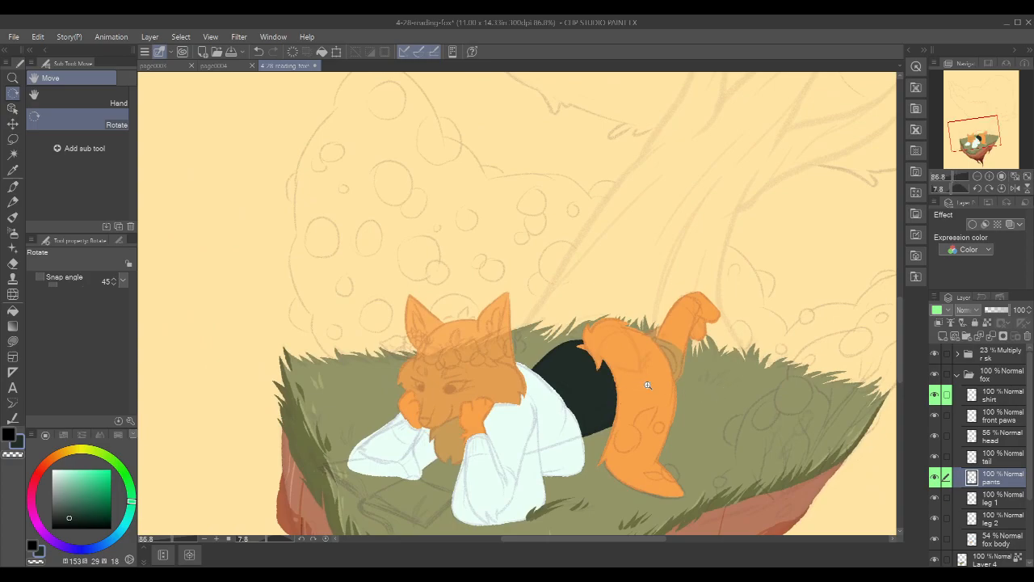
scroll(648, 385, up, 4)
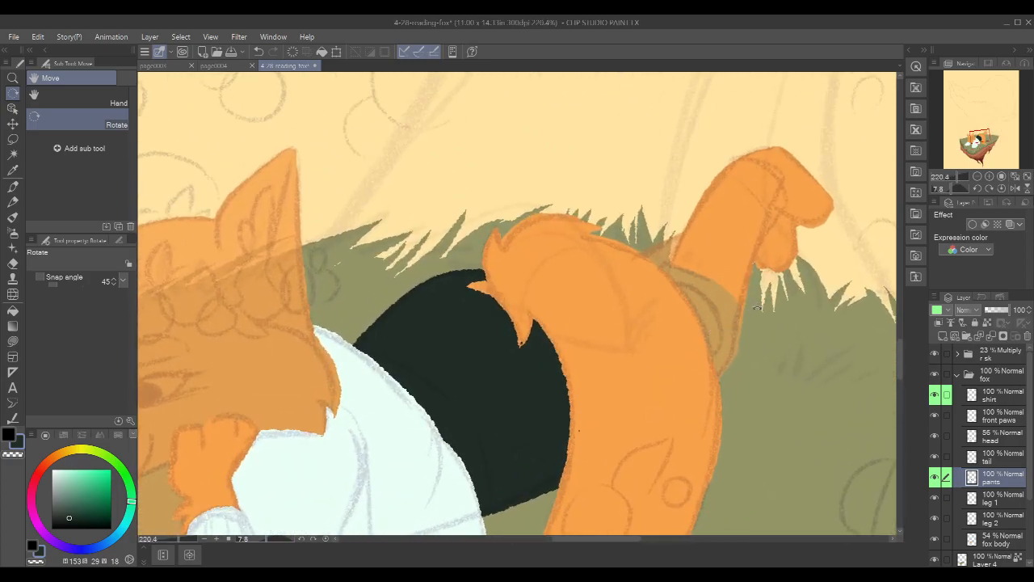
key(p)
drag(788, 295, 626, 376)
scroll(621, 328, up, 2)
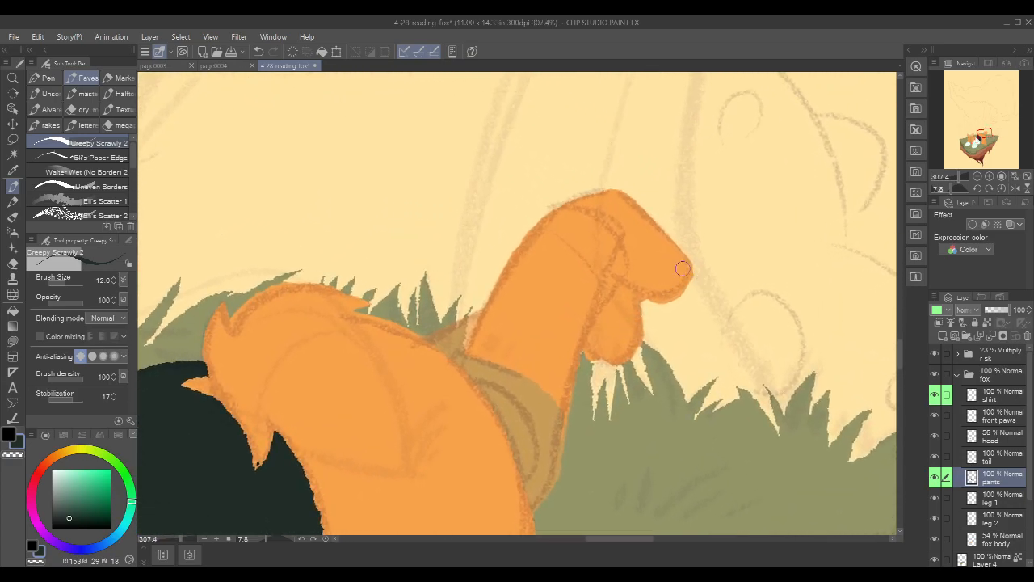
mouse_move(559, 206)
mouse_down()
mouse_move(606, 227)
mouse_move(629, 280)
mouse_move(581, 329)
mouse_up()
mouse_move(632, 269)
mouse_down()
mouse_move(585, 324)
mouse_move(570, 387)
mouse_up()
key(ctrl+z)
With the leg 2 layer temporarily hidden, trace the raised trouser leg's back edge from the cuff down toward the knee
click(934, 518)
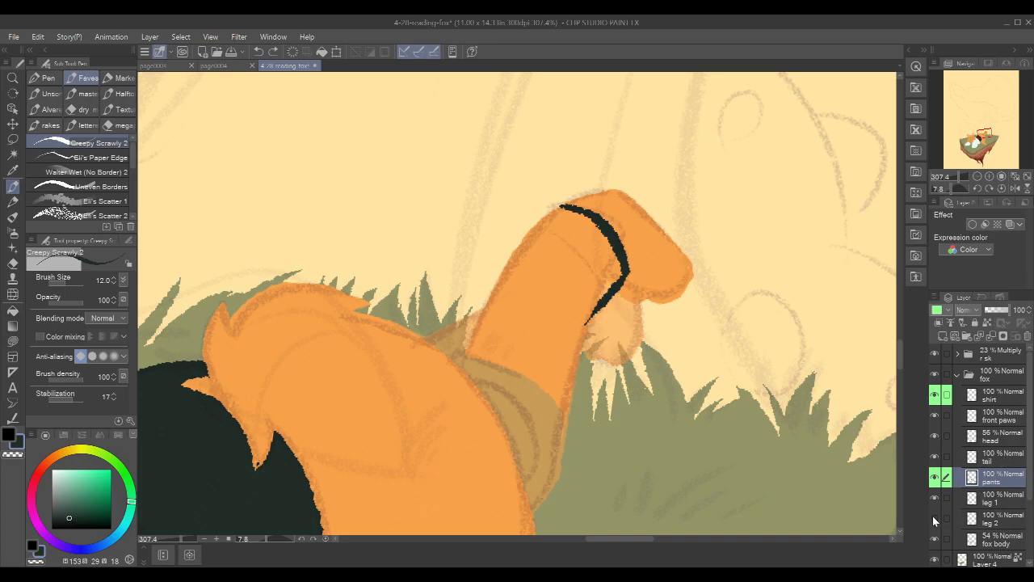
drag(612, 291, 573, 366)
drag(611, 299, 570, 393)
drag(591, 332, 567, 418)
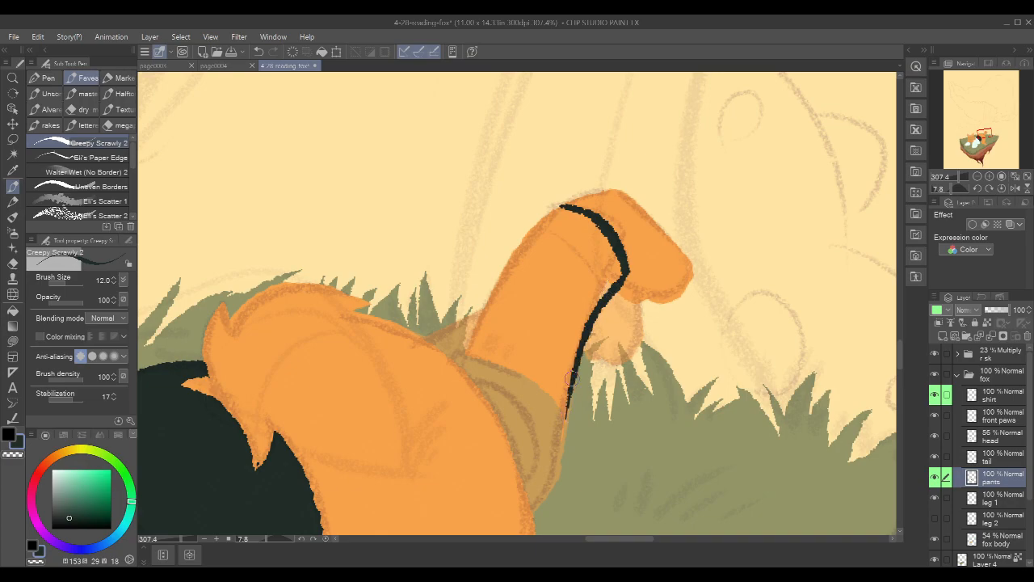
click(935, 519)
Trace the raised trouser leg's other side from cuff to tail, and extend its back edge around the knee to the tail
drag(563, 206, 529, 245)
key(ctrl+z)
mouse_move(568, 207)
mouse_down()
mouse_move(512, 252)
mouse_move(468, 373)
mouse_up()
drag(666, 320, 700, 215)
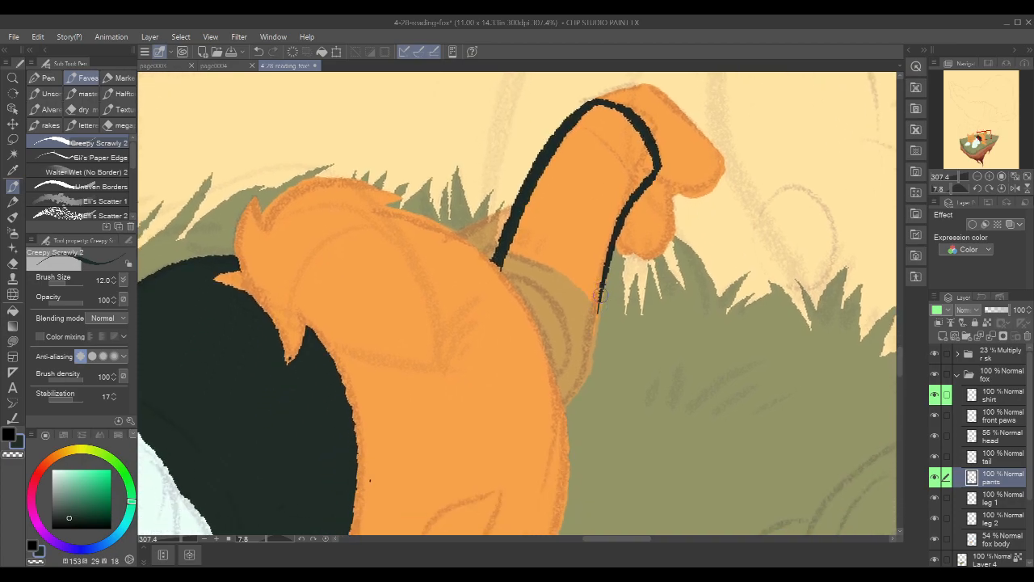
drag(623, 223, 566, 414)
mouse_move(501, 260)
mouse_down()
mouse_move(513, 382)
mouse_move(568, 399)
mouse_up()
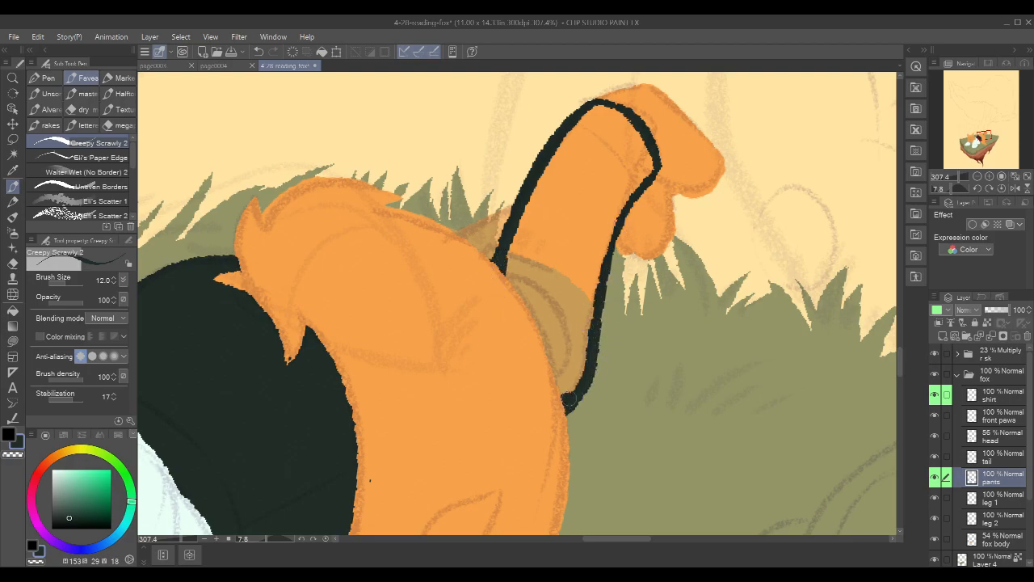
Fill the raised trouser leg with dark green and paint over the body patch between that leg and the tail
key(g)
click(591, 271)
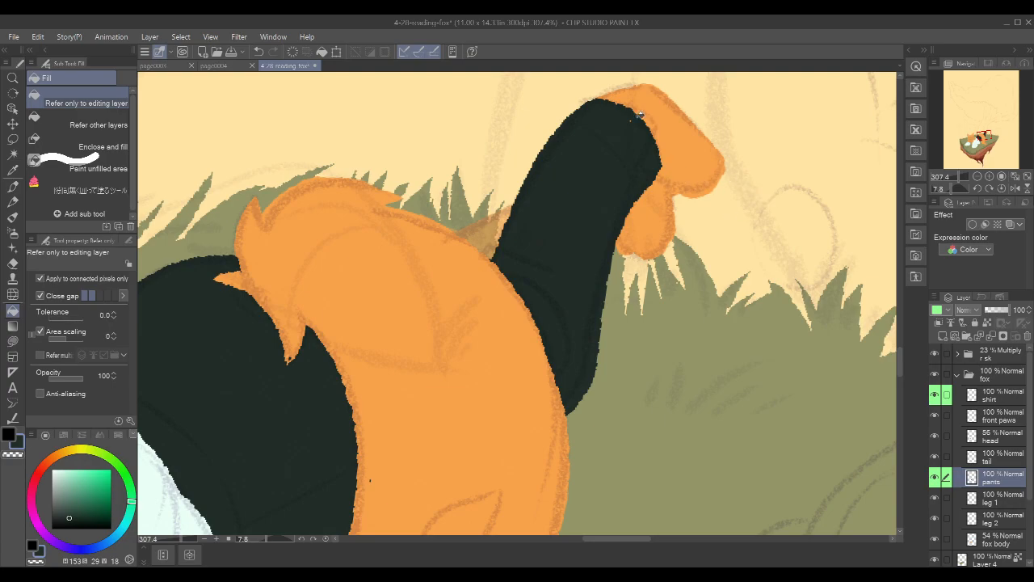
key(p)
scroll(740, 202, down, 5)
scroll(720, 228, down, 2)
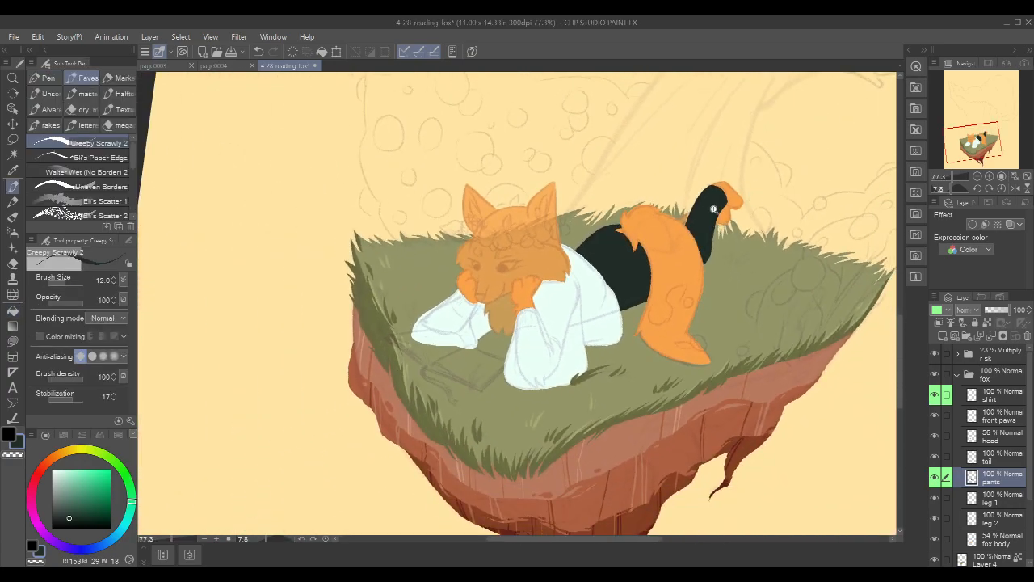
scroll(720, 210, up, 6)
drag(703, 221, 701, 222)
mouse_move(545, 277)
mouse_down()
mouse_move(635, 231)
mouse_move(561, 270)
mouse_move(613, 249)
mouse_move(587, 283)
mouse_move(620, 280)
mouse_up()
scroll(778, 233, down, 4)
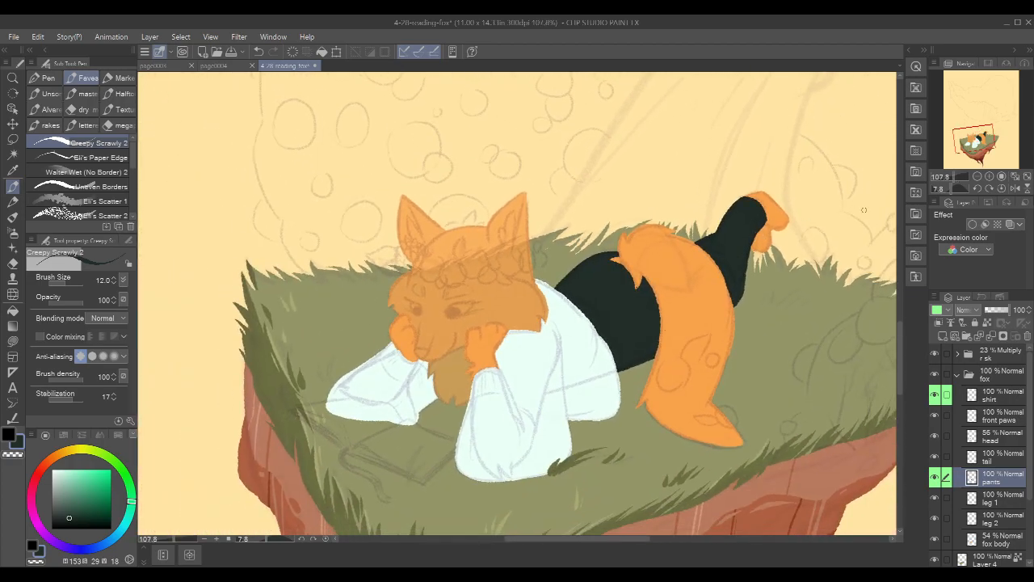
Raise the fox body layer's opacity to 100%
click(1000, 539)
drag(999, 310, 1032, 311)
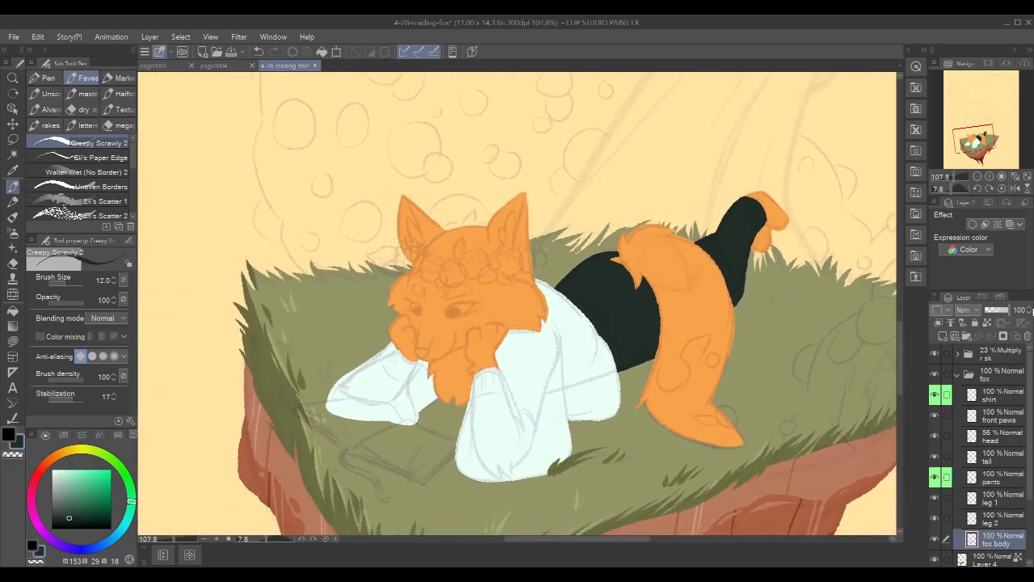
Hide the sketch folder, straighten the canvas and review the fox's flat colour shapes against the island, restoring the sketch at the end
scroll(820, 361, down, 2)
click(935, 354)
key(r)
double_click(790, 346)
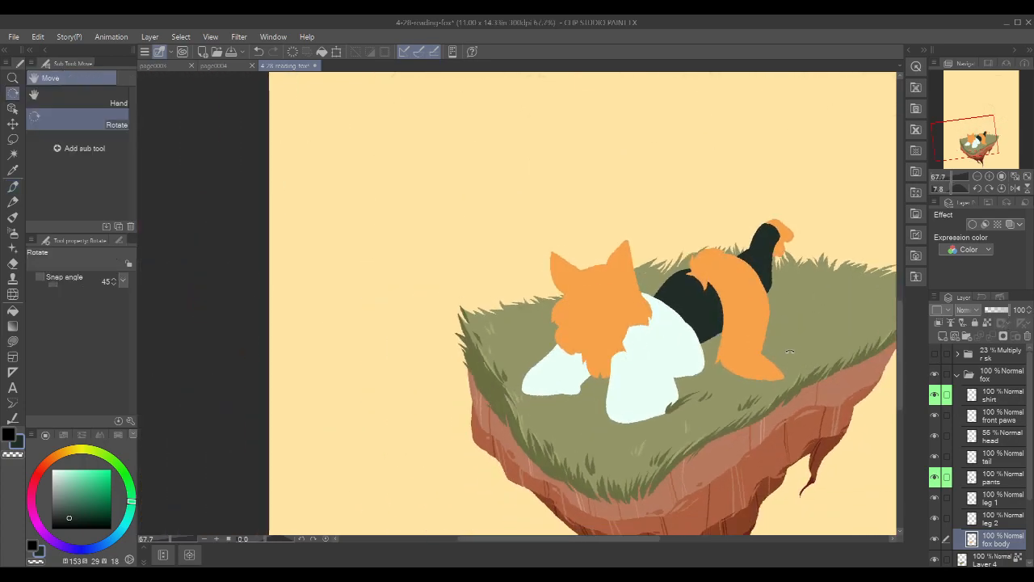
drag(839, 368, 594, 359)
scroll(704, 336, down, 2)
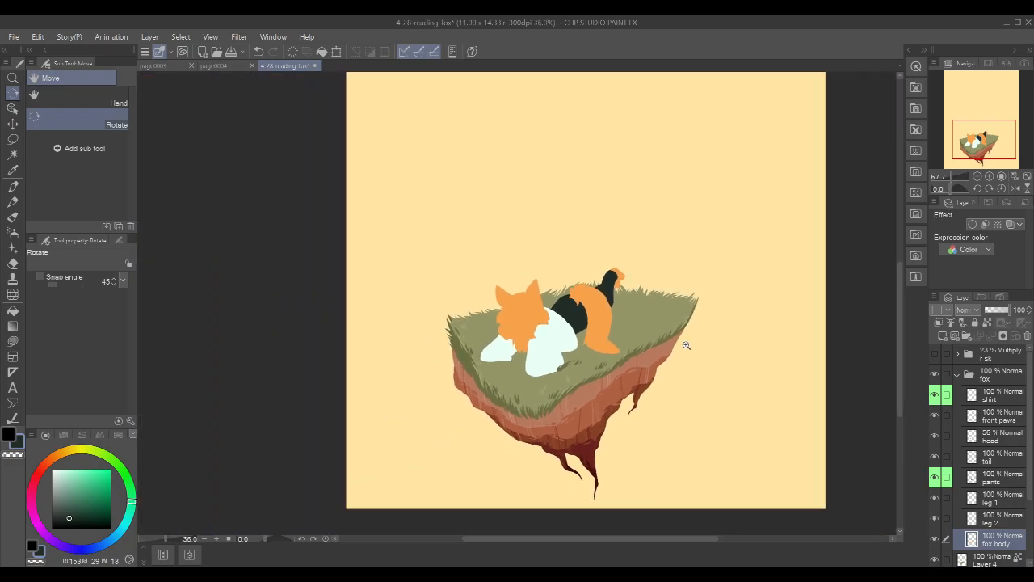
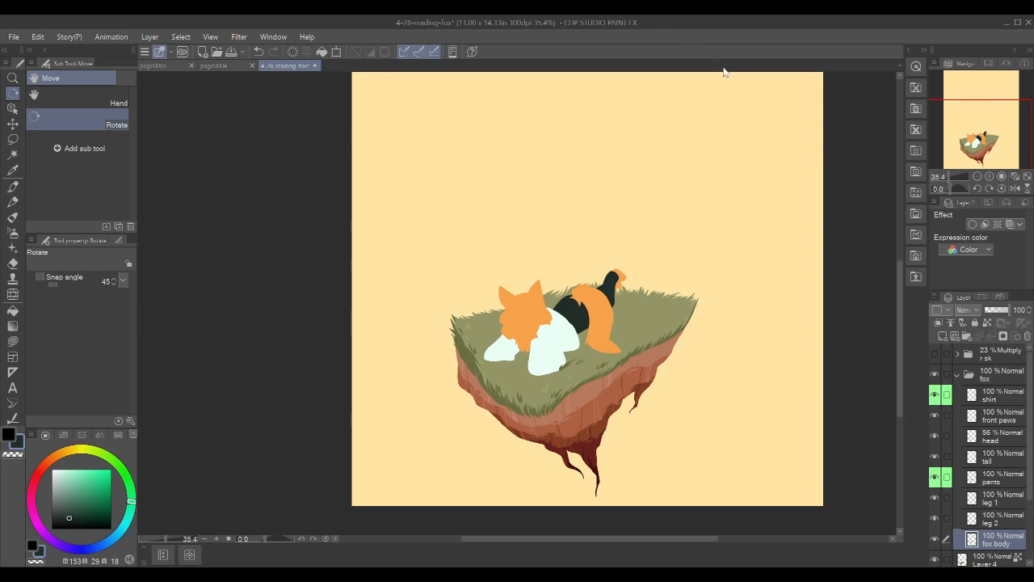
scroll(599, 349, up, 4)
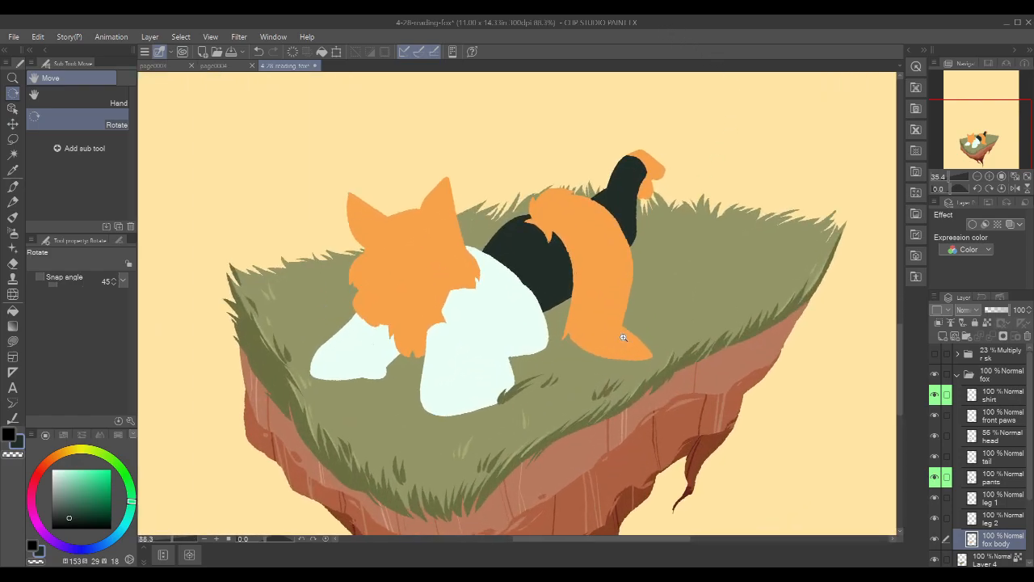
key(p)
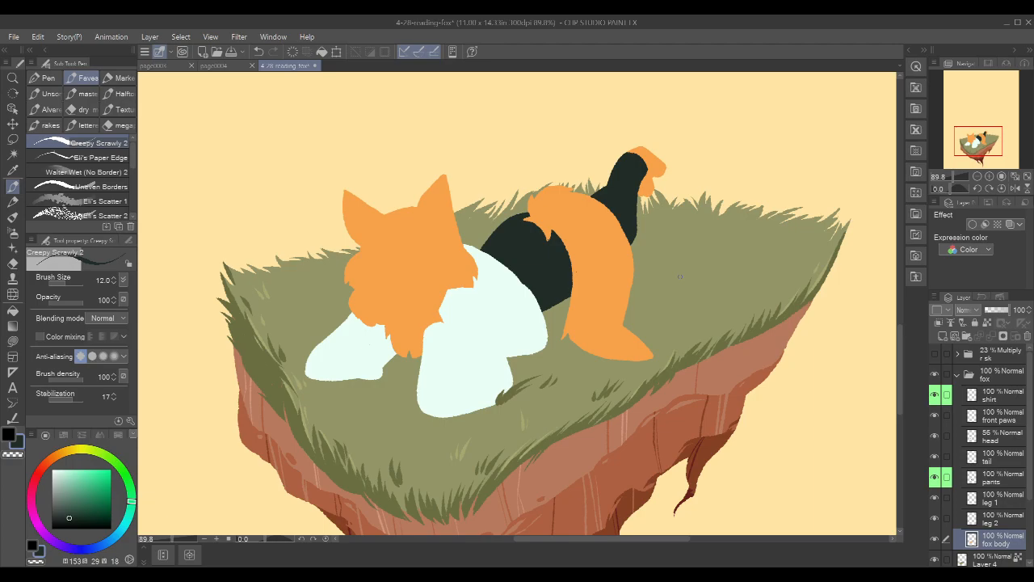
click(938, 356)
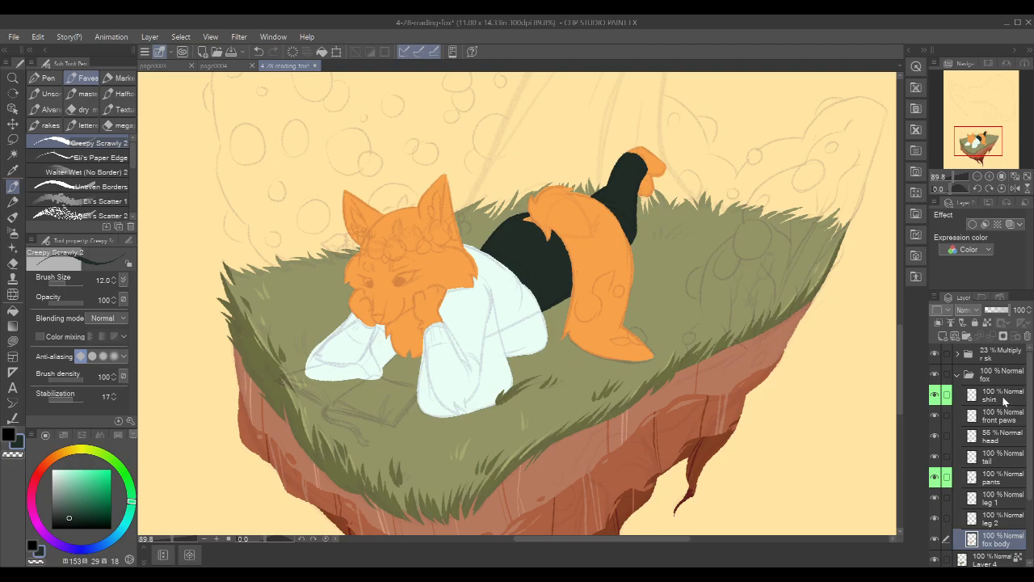
Collapse the fox folder and add a new layer named "book" above it
click(957, 374)
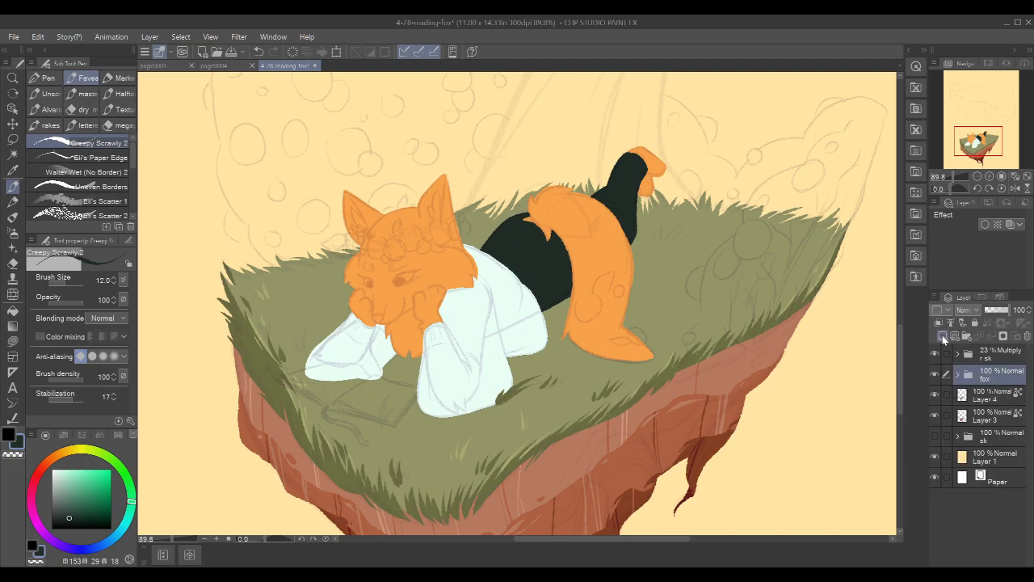
click(943, 339)
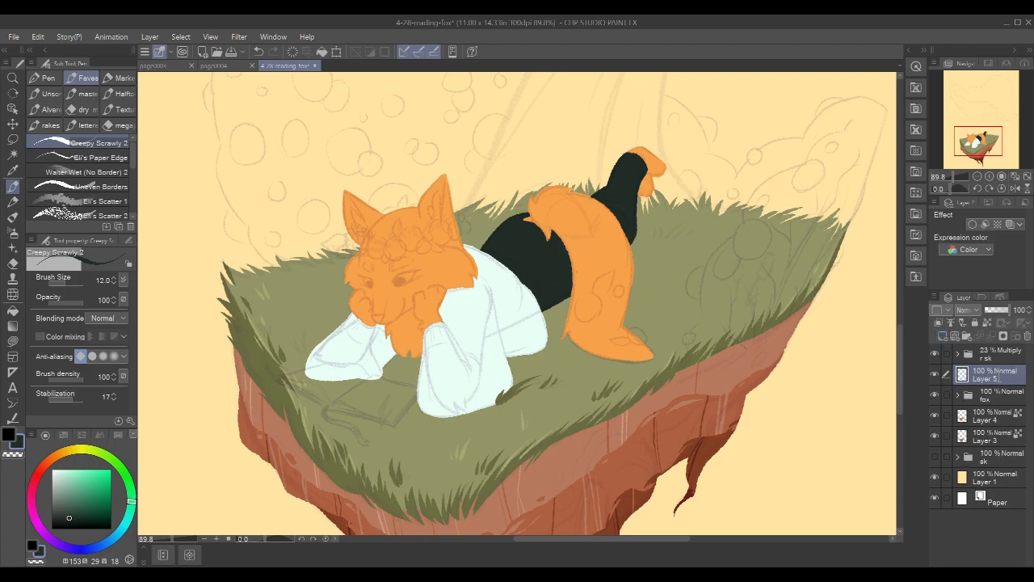
text(book)
key(Return)
Auto-select from the shirt layer to get a selection bounded by the torso and near sleeve, and make the book layer active
click(958, 396)
click(1000, 418)
key(w)
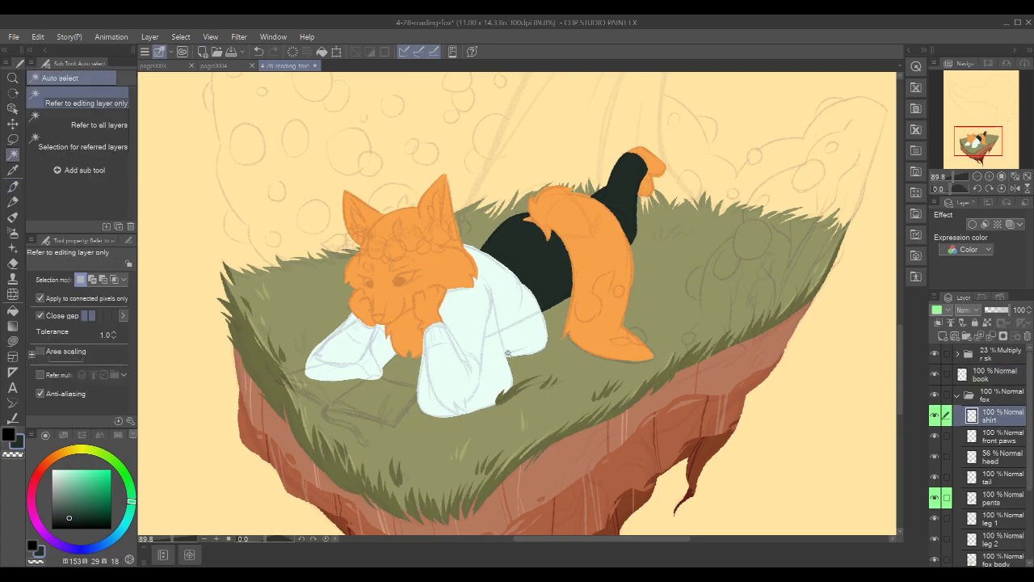
click(506, 356)
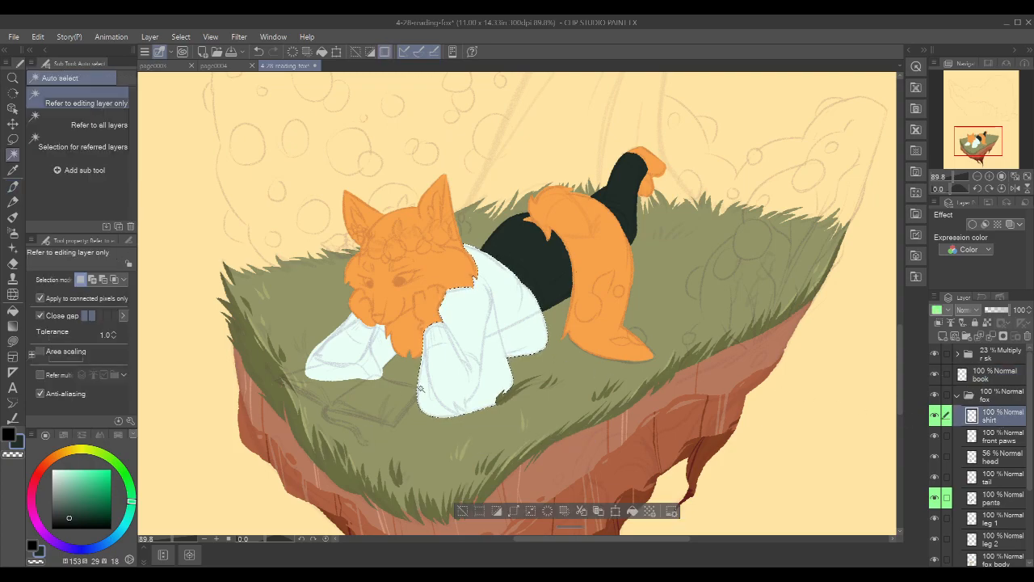
click(959, 396)
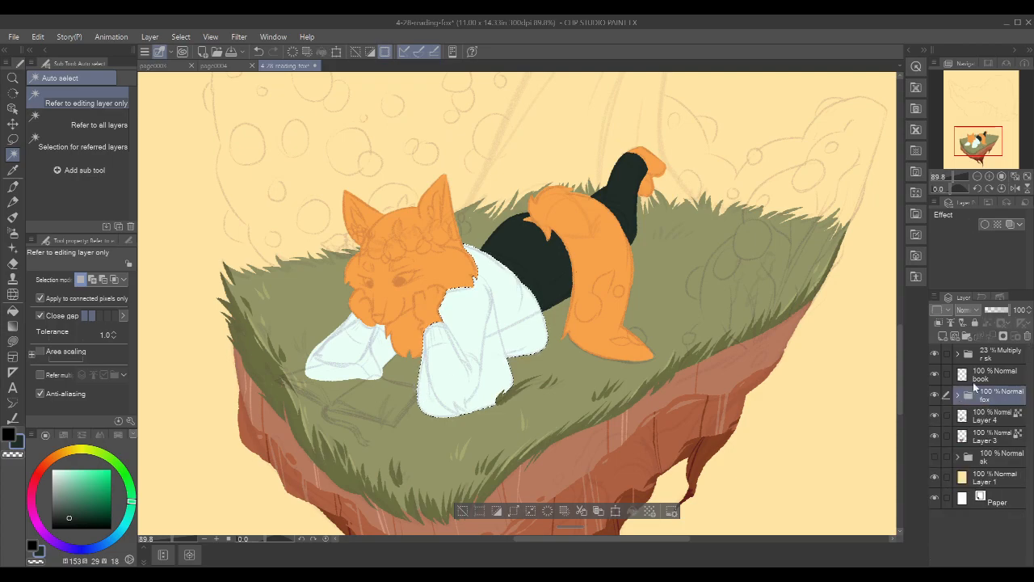
click(990, 374)
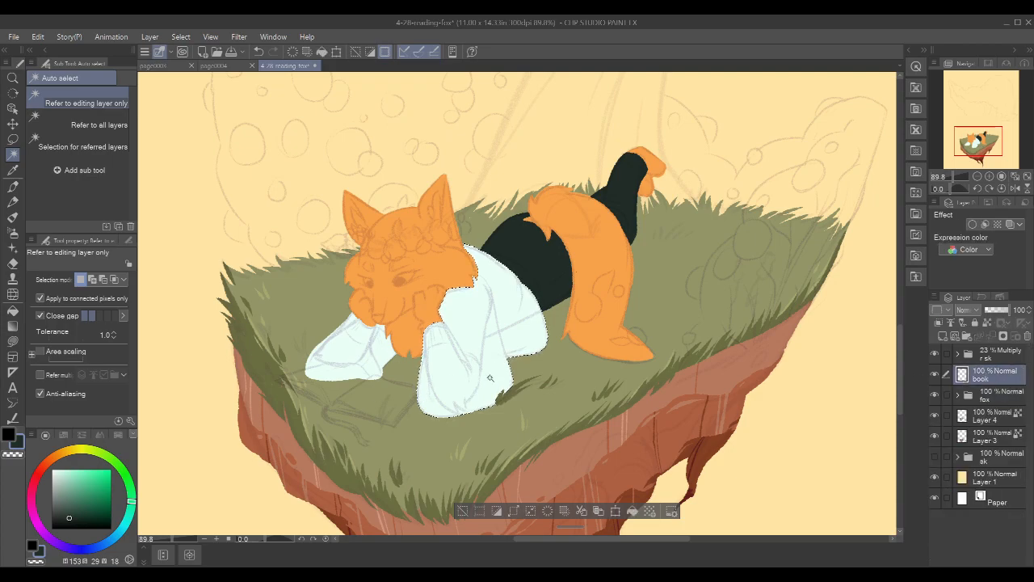
Sample the shirt's white and shift its hue to a warm yellowish off-white (50, 9, 100), with the book layer active
key(p)
scroll(404, 381, up, 5)
drag(705, 306, 798, 296)
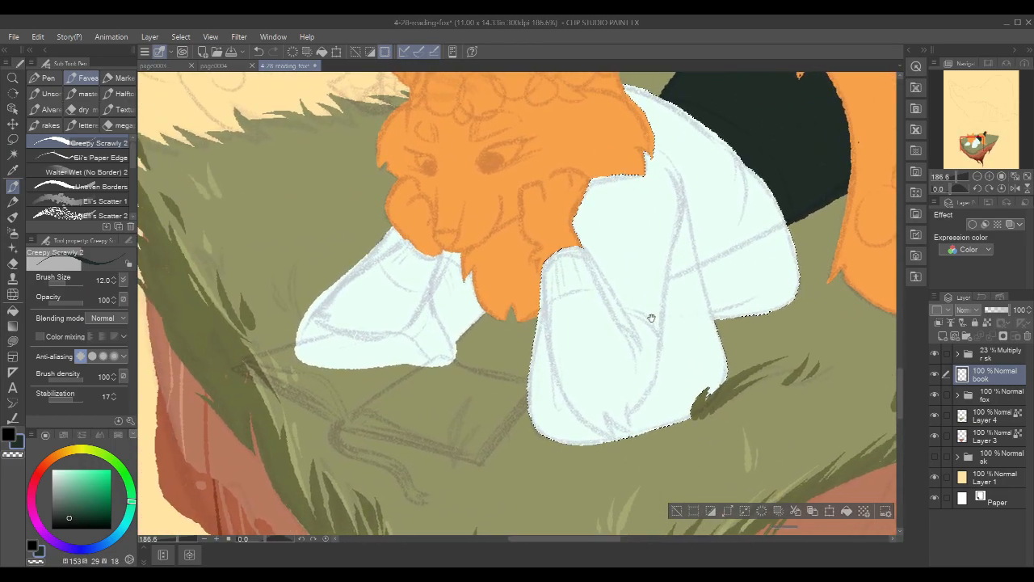
drag(671, 309, 680, 304)
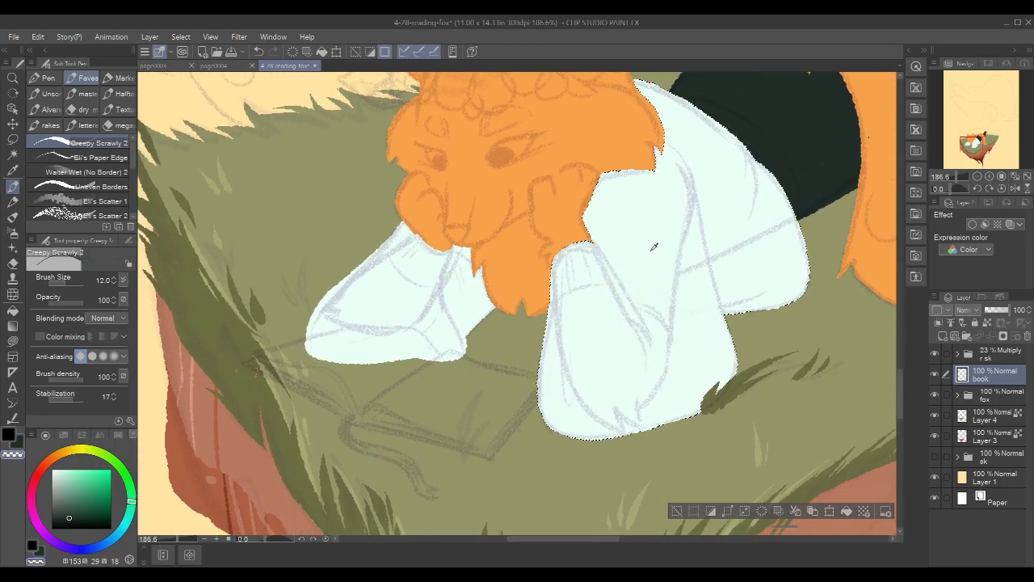
click(982, 397)
alt+click(642, 256)
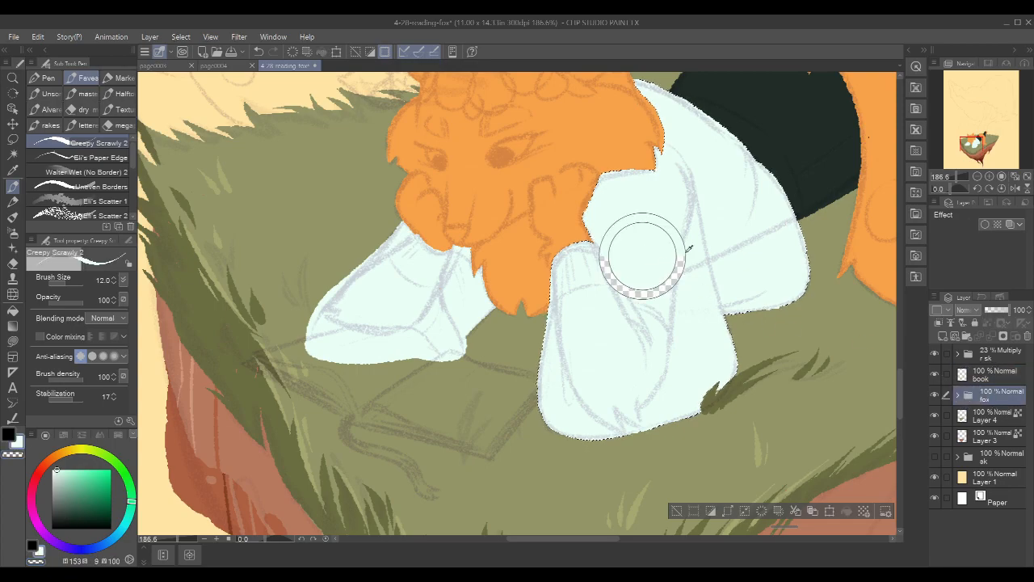
click(993, 374)
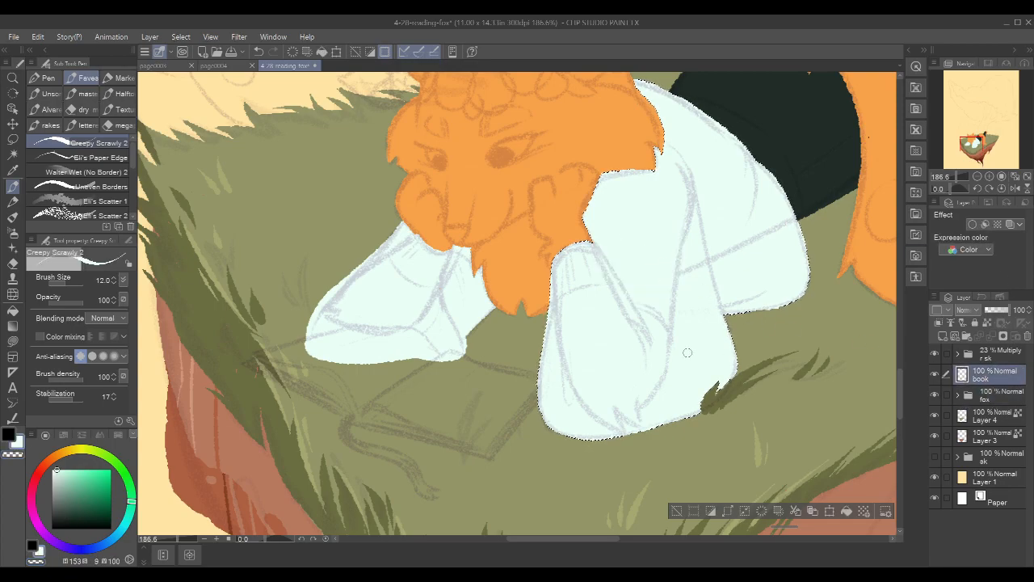
click(74, 454)
drag(372, 361, 446, 401)
mouse_move(404, 355)
mouse_down()
mouse_move(446, 388)
mouse_move(448, 374)
mouse_up()
key(ctrl+z)
key(ctrl+z)
key(ctrl+z)
key(ctrl+z)
key(ctrl+z)
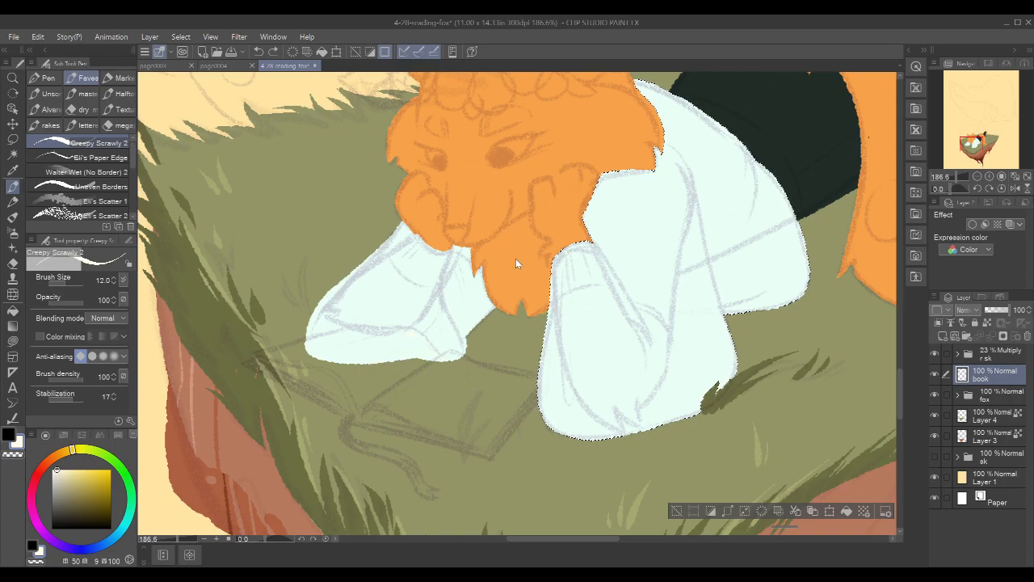
Paint the open book's left page outline in warm off-white, along its upper edge over the far sleeve and down to the outer corner
scroll(470, 279, up, 1)
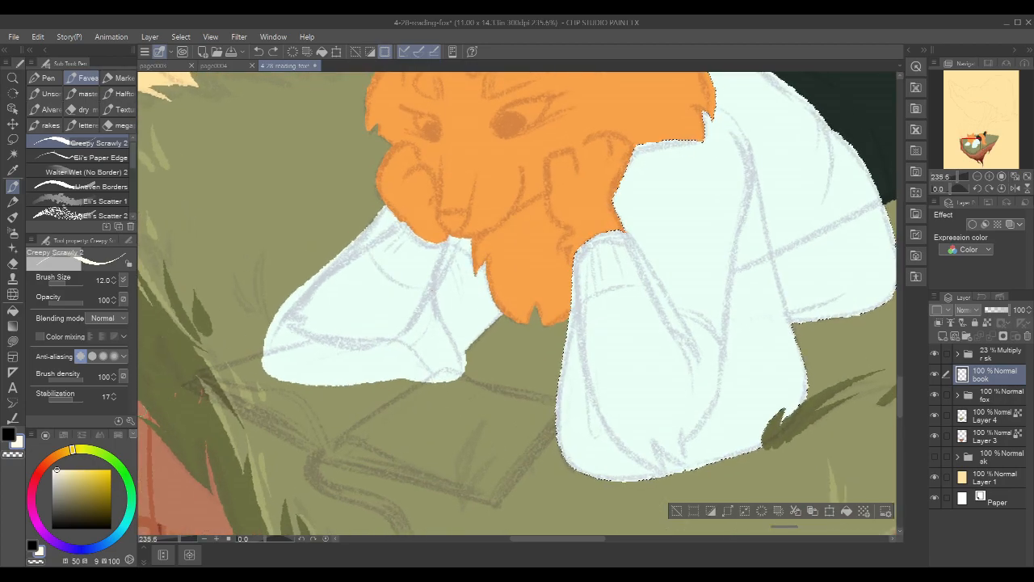
mouse_move(316, 340)
mouse_down()
mouse_move(409, 362)
mouse_move(382, 344)
mouse_move(419, 367)
mouse_move(395, 345)
mouse_move(442, 392)
mouse_up()
drag(518, 263, 711, 209)
key(r)
drag(563, 290, 606, 145)
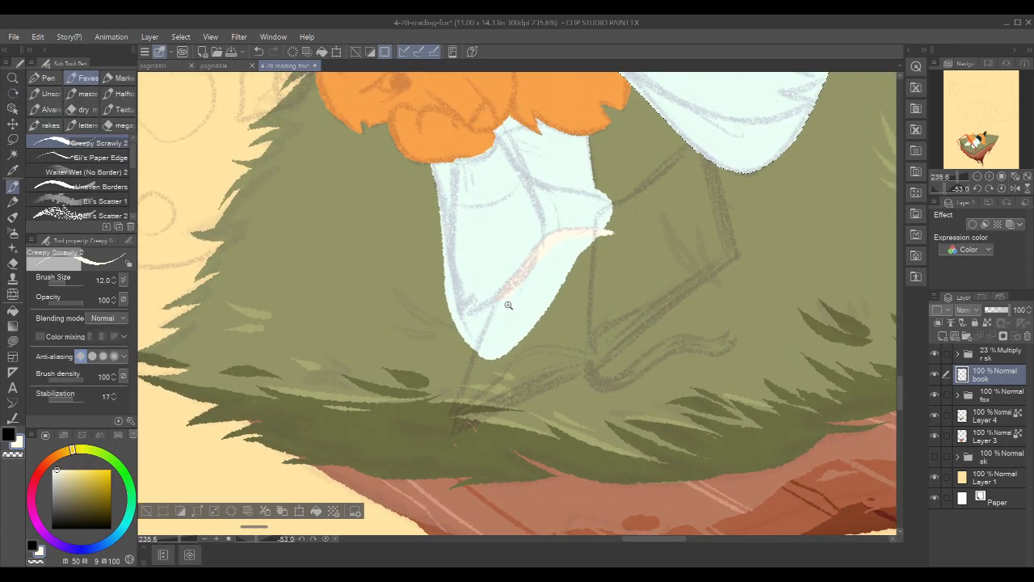
scroll(508, 300, up, 2)
drag(494, 294, 453, 410)
drag(485, 326, 436, 447)
drag(476, 346, 435, 452)
drag(462, 390, 432, 455)
mouse_move(816, 179)
mouse_down()
mouse_move(645, 291)
mouse_move(632, 328)
mouse_up()
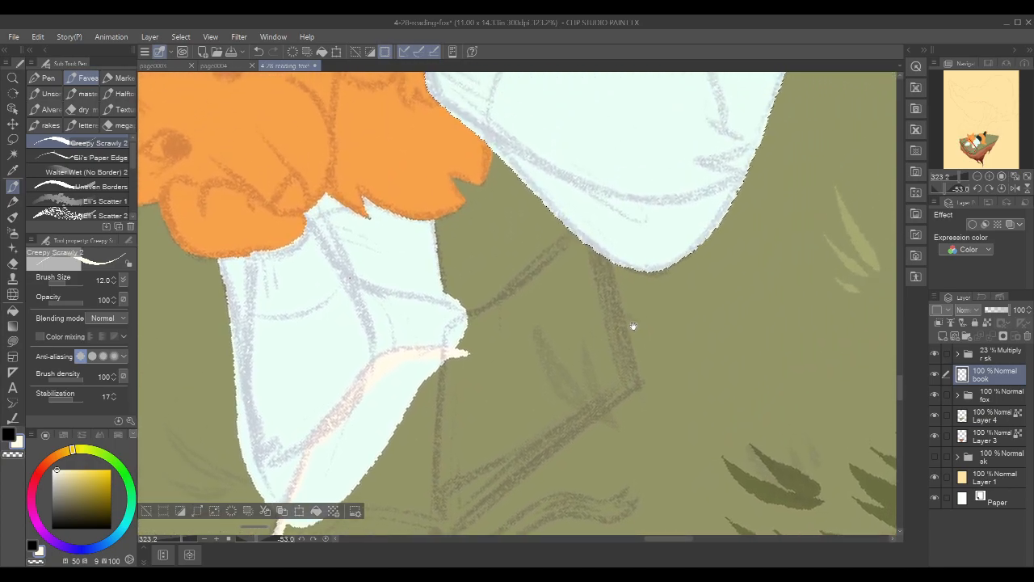
Paint the right page's upper edge as a tapered off-white stroke from the far sleeve's cuff to the near sleeve
drag(572, 223, 533, 276)
drag(561, 243, 519, 283)
key(ctrl+z)
key(ctrl+z)
key(ctrl+z)
mouse_move(456, 329)
mouse_down()
mouse_move(445, 359)
mouse_move(462, 300)
mouse_move(446, 343)
mouse_move(462, 316)
mouse_move(534, 291)
mouse_move(512, 292)
mouse_move(570, 230)
mouse_up()
drag(489, 307, 574, 236)
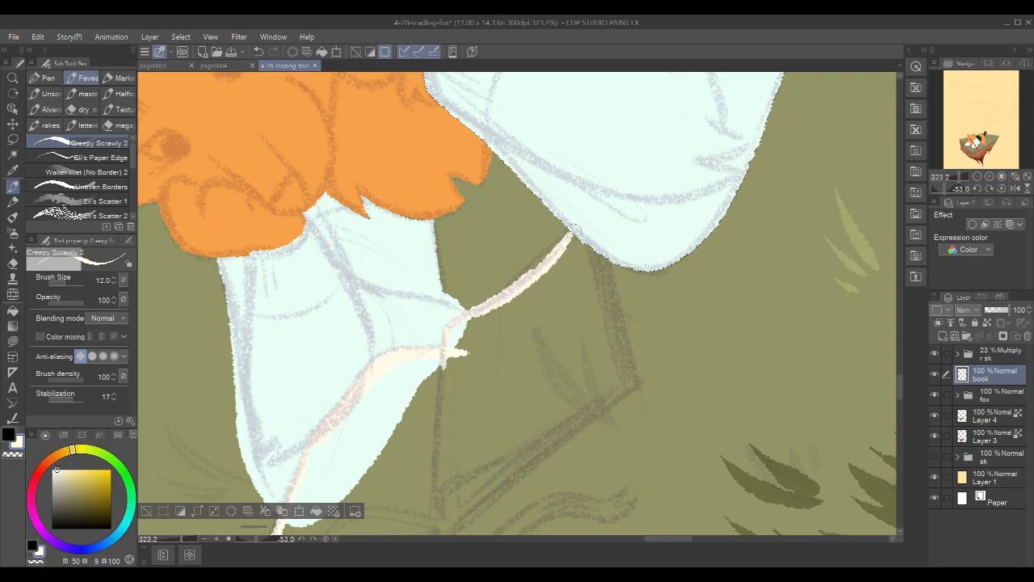
drag(469, 316, 570, 243)
drag(496, 298, 571, 232)
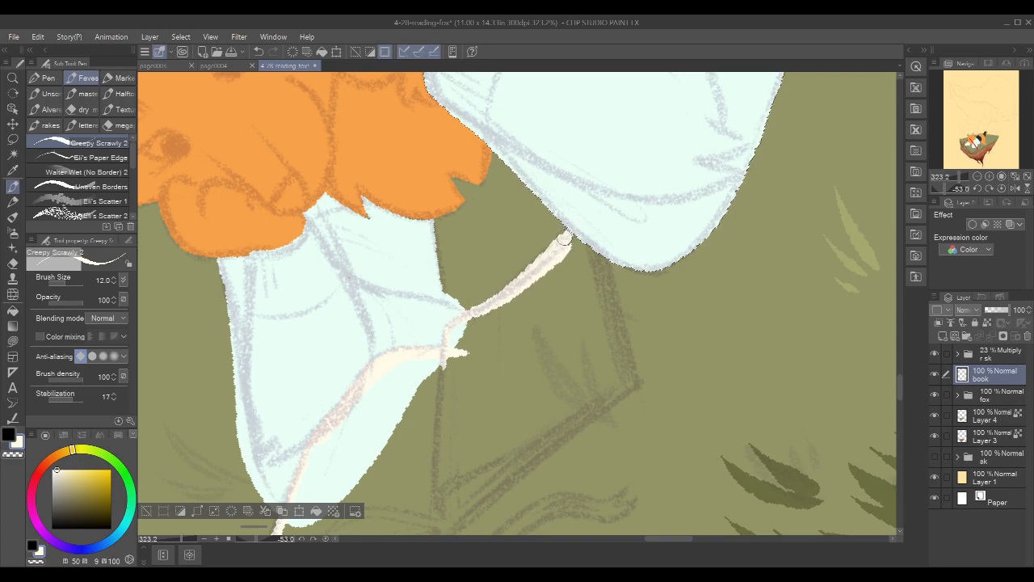
Outline the left page's lower edge in off-white, curving from its outer corner to the book's spine
drag(673, 229, 724, 162)
drag(622, 278, 680, 171)
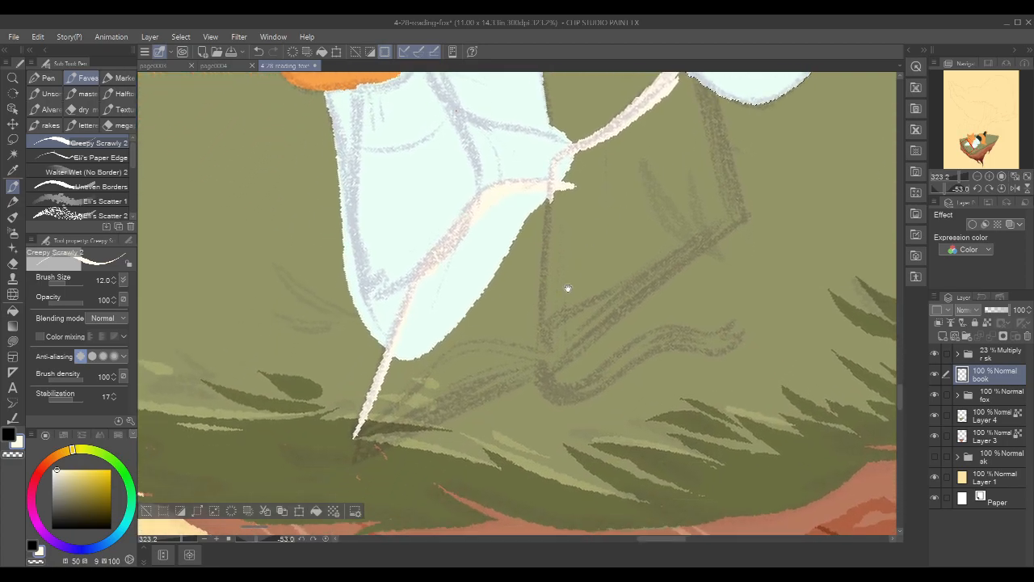
drag(530, 318, 550, 280)
drag(377, 400, 437, 354)
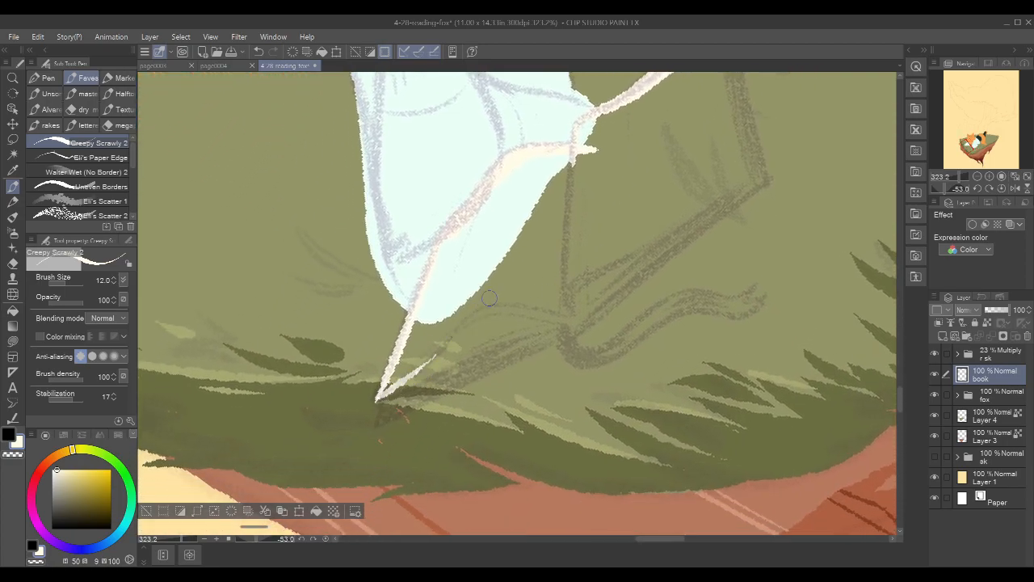
key(ctrl+z)
drag(377, 399, 444, 351)
key(ctrl+z)
mouse_move(377, 399)
mouse_down()
mouse_move(485, 307)
mouse_move(528, 300)
mouse_move(522, 307)
mouse_move(566, 312)
mouse_up()
drag(713, 275, 624, 370)
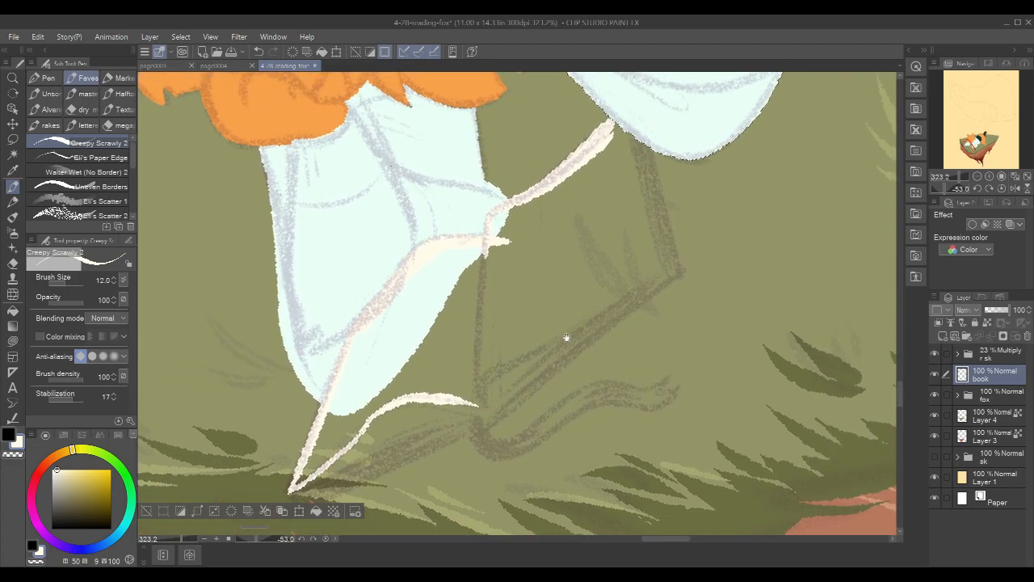
mouse_move(481, 404)
mouse_down()
mouse_move(478, 379)
mouse_move(481, 402)
mouse_up()
drag(669, 277, 685, 253)
key(ctrl+z)
Paint the notch at the spine with the start of the right page's lower edge, and trim it with transparent colour
drag(491, 362, 496, 376)
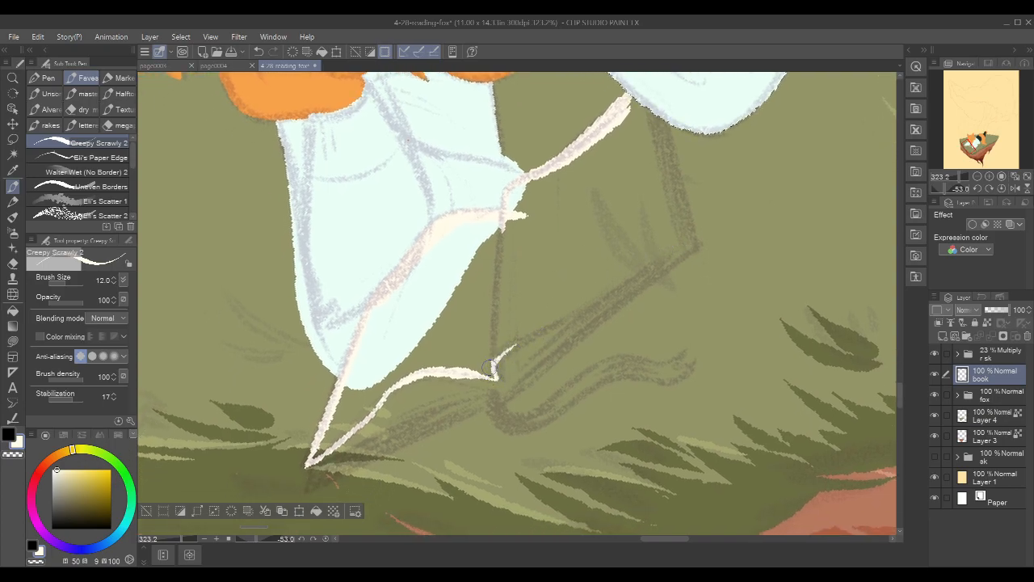
key(ctrl+z)
drag(493, 374, 540, 340)
key(c)
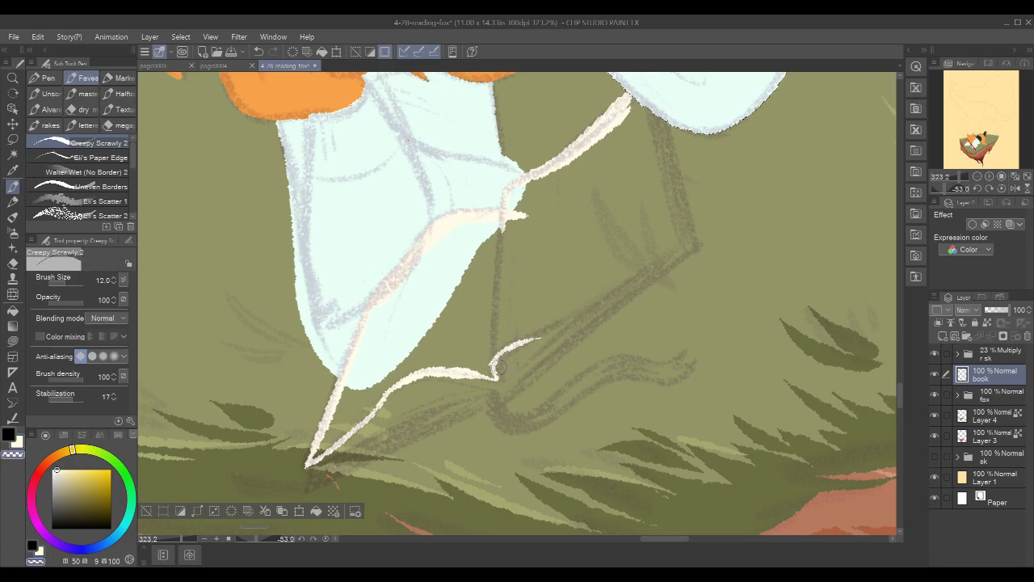
key(c)
drag(511, 348, 497, 369)
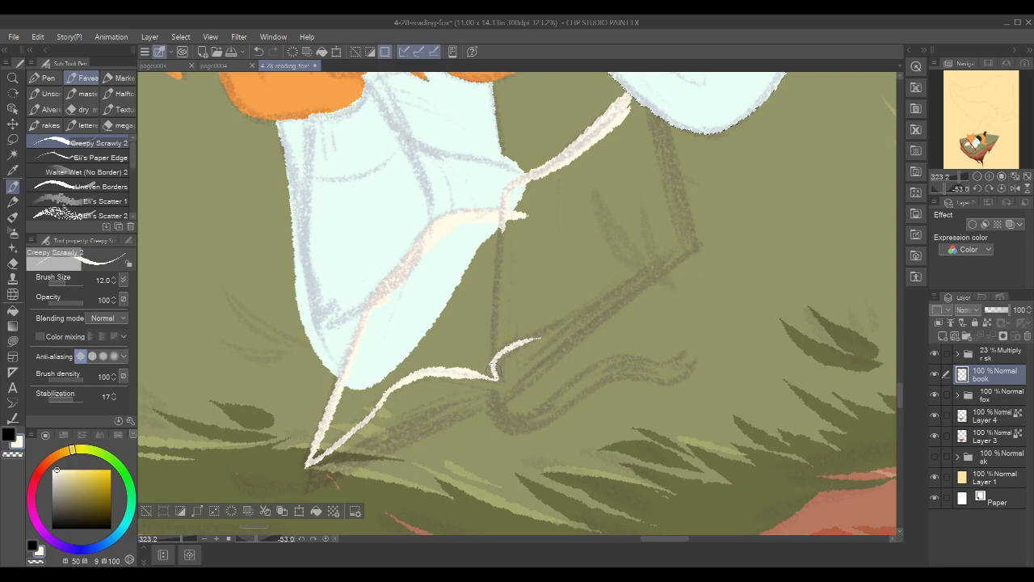
Close the right page's outer and lower edges, and fill the book shape with the warm off-white
drag(700, 261, 650, 306)
drag(599, 151, 632, 278)
key(ctrl+z)
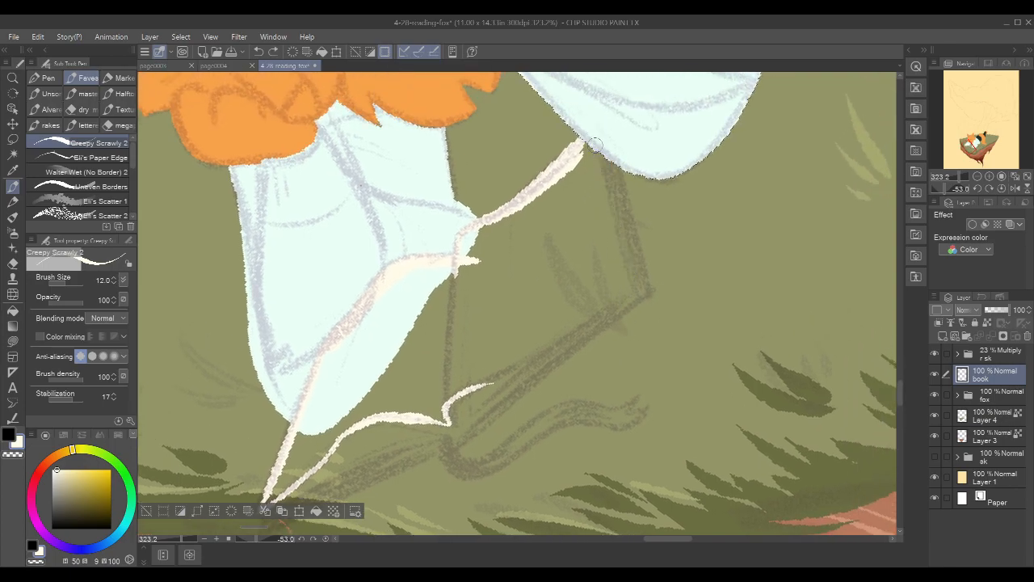
drag(599, 152, 627, 285)
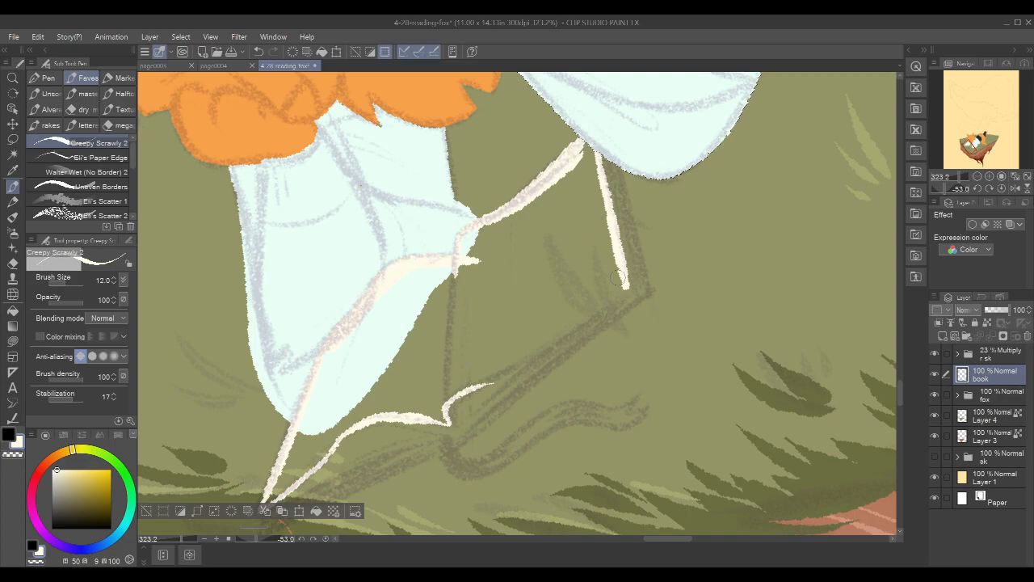
mouse_move(594, 320)
mouse_down()
mouse_move(618, 267)
mouse_move(583, 214)
mouse_move(567, 317)
mouse_move(539, 396)
mouse_up()
key(g)
key(g)
click(538, 296)
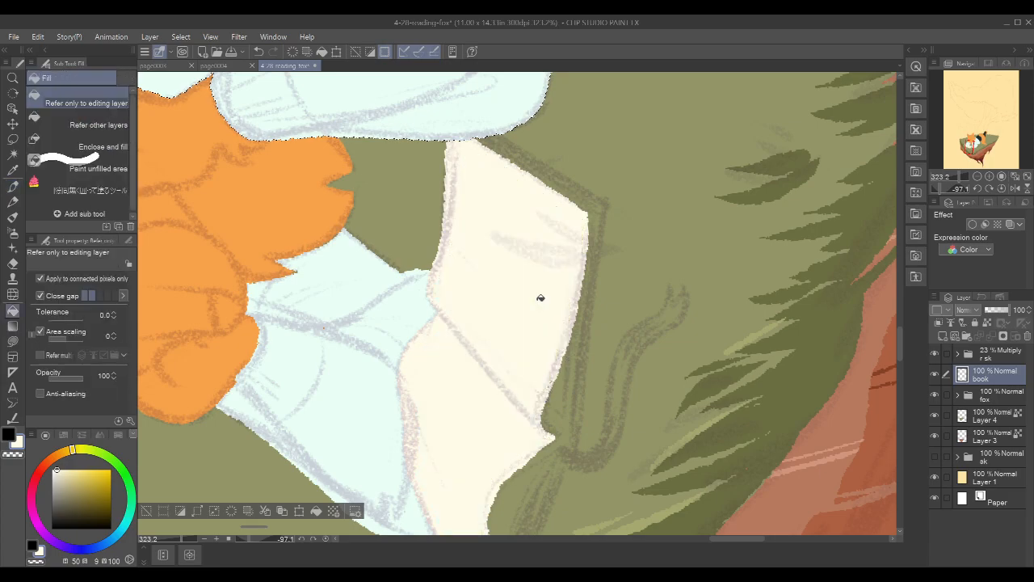
Straighten the canvas, check the book with the sketch hidden, and add a new layer between the book layer and the fox folder
key(r)
drag(748, 203, 693, 422)
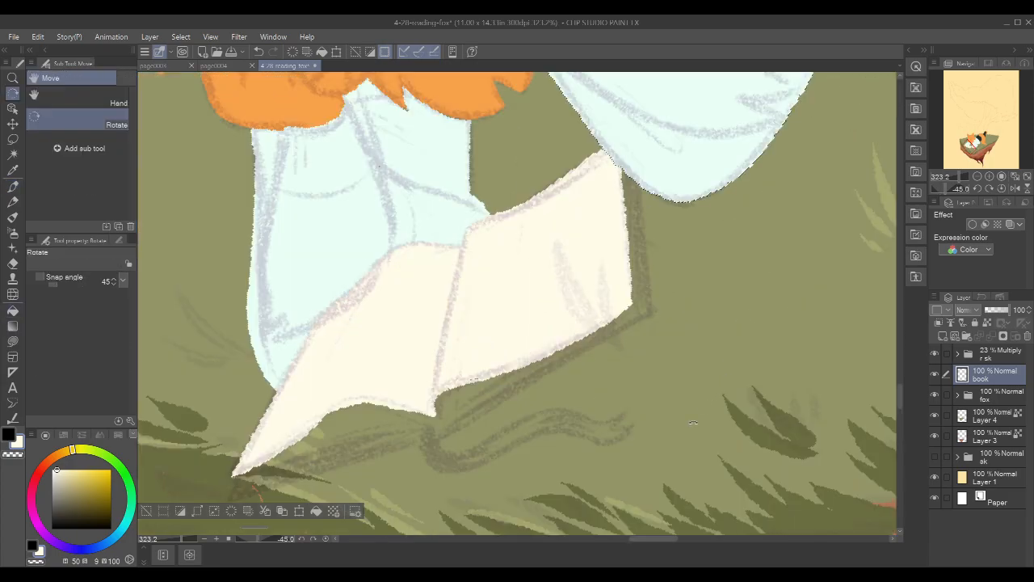
drag(635, 450, 566, 476)
scroll(755, 316, down, 5)
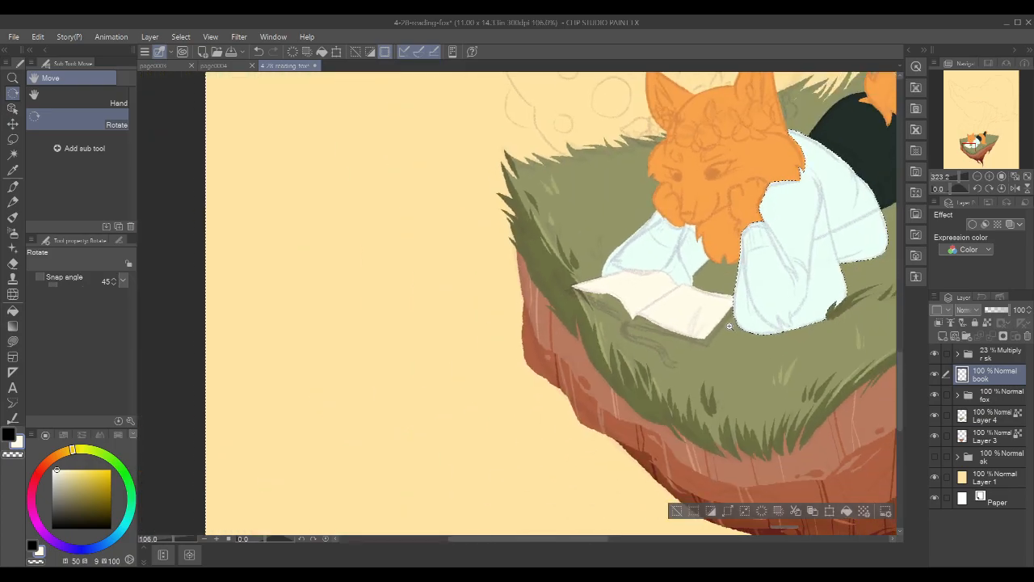
drag(813, 305, 651, 371)
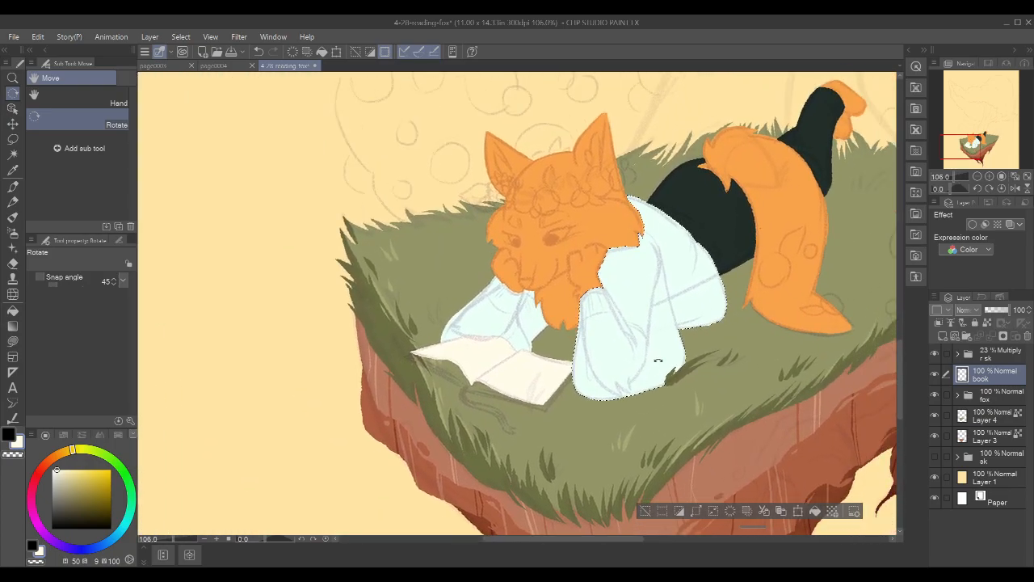
click(935, 353)
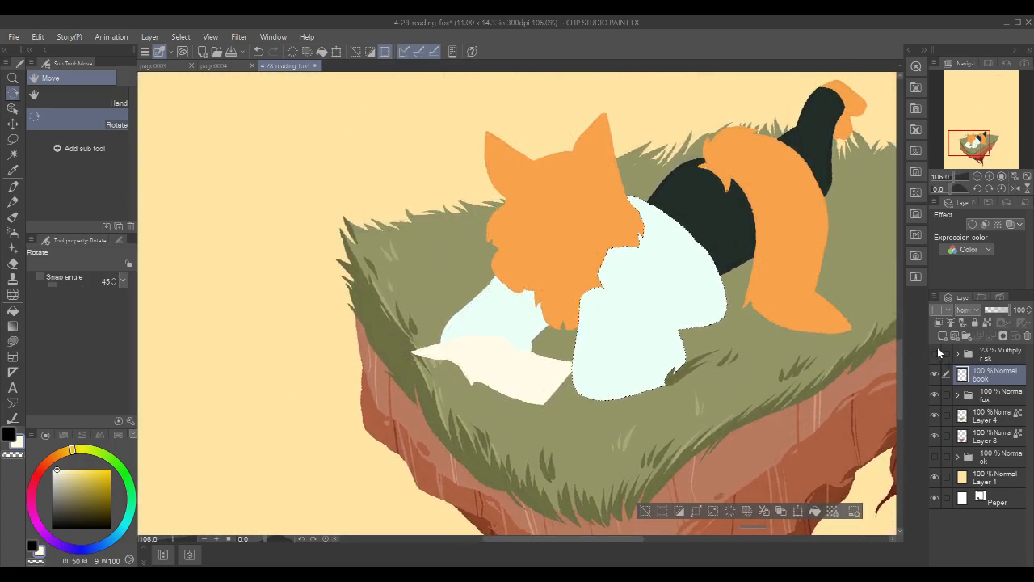
click(1001, 396)
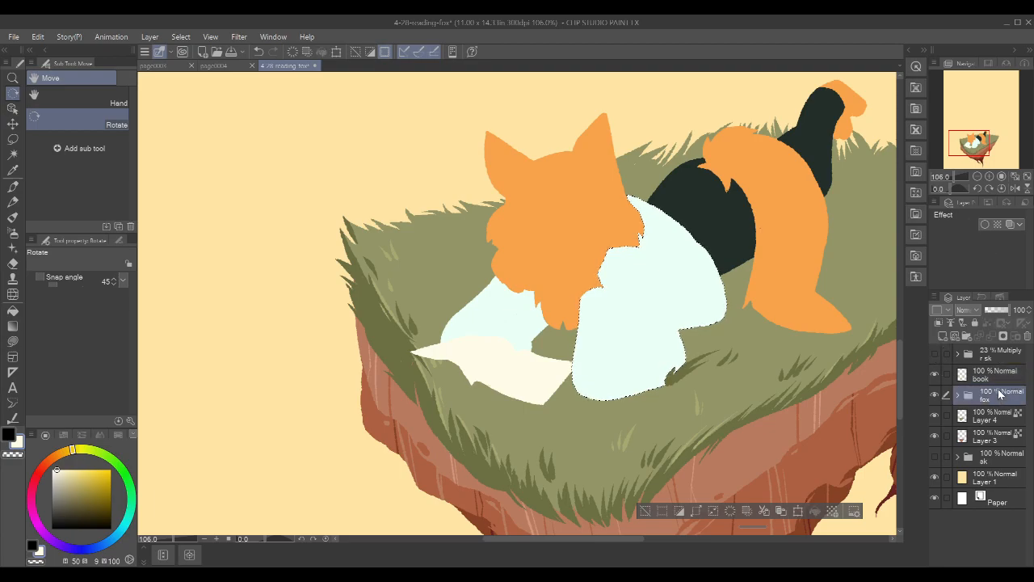
click(944, 334)
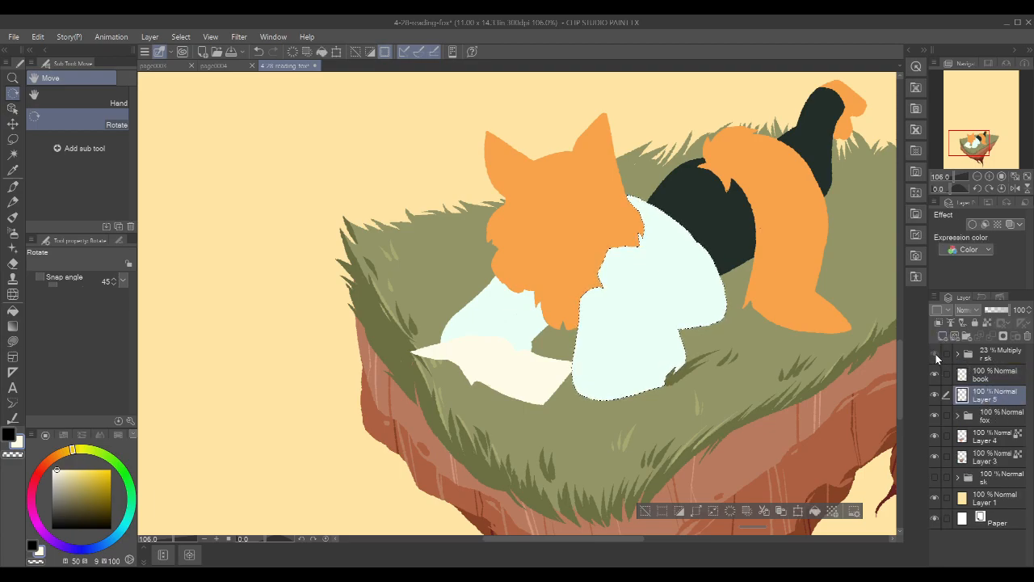
click(936, 354)
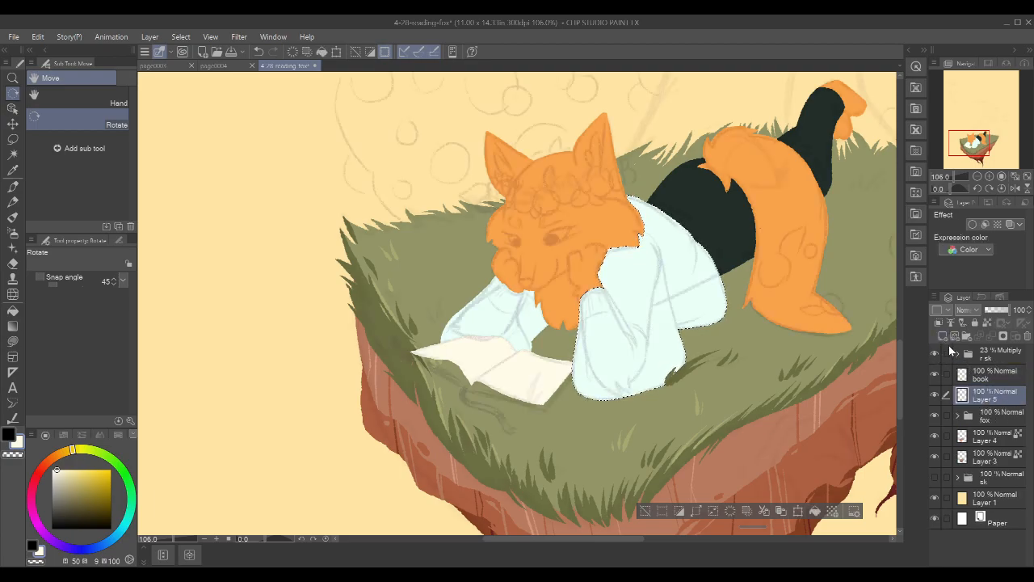
Set the brush colour to a deeper cream with HSV values 44, 20% and 97%
click(65, 435)
click(82, 435)
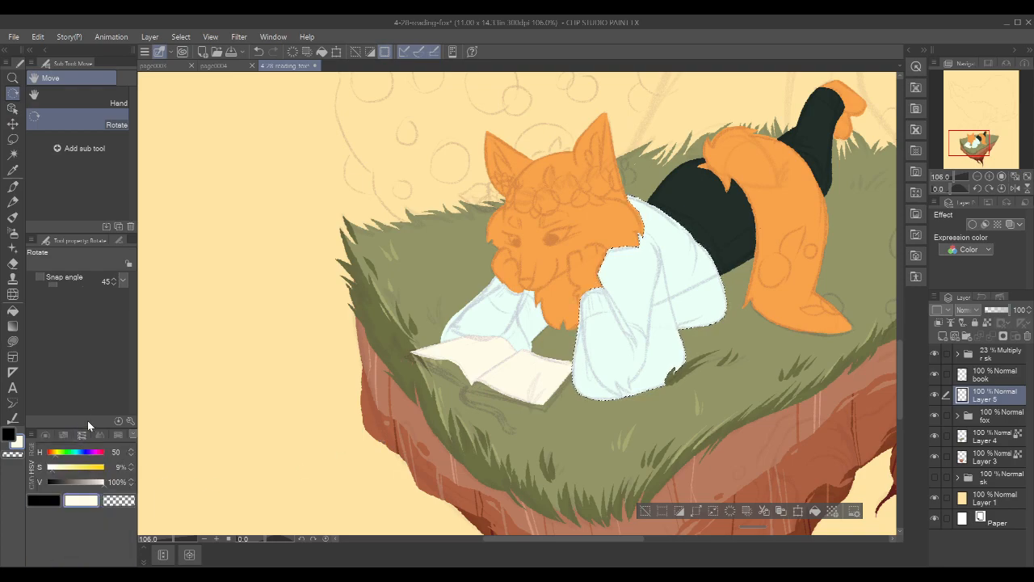
click(131, 455)
key(p)
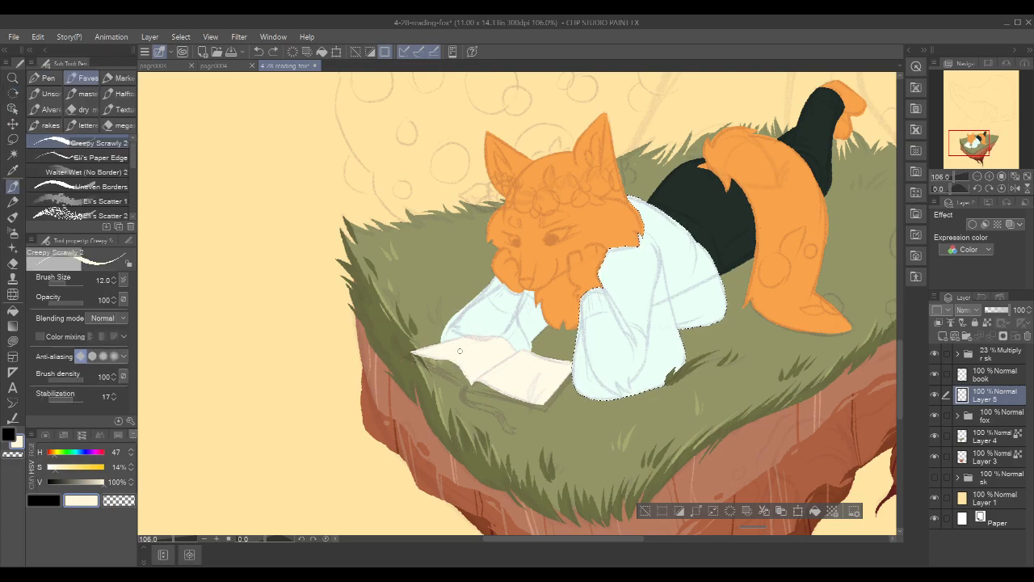
scroll(475, 354, up, 5)
click(131, 485)
click(131, 486)
click(131, 486)
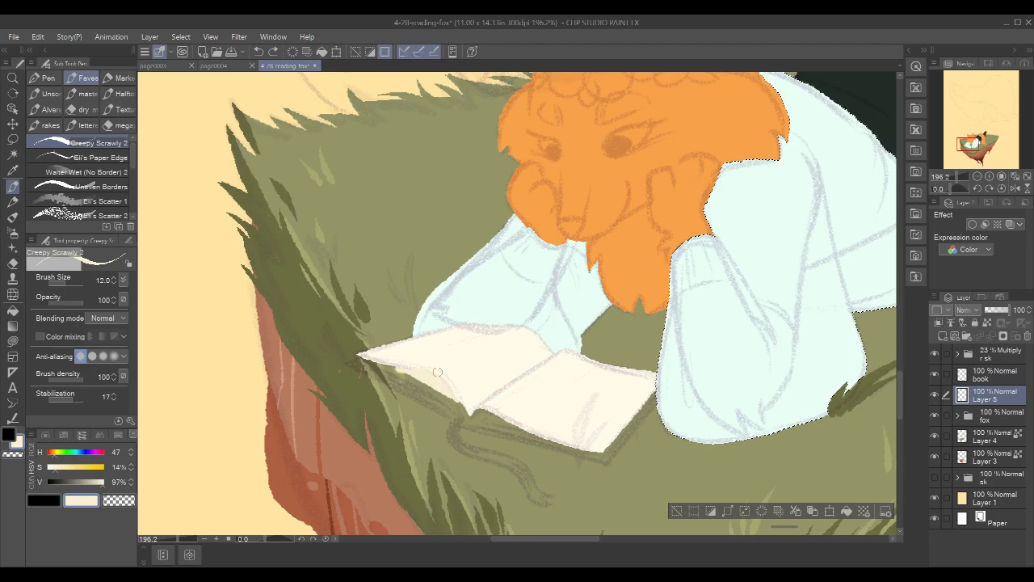
click(131, 465)
click(132, 465)
click(132, 464)
click(132, 465)
click(131, 465)
click(132, 465)
click(131, 455)
click(131, 455)
click(131, 455)
Paint the page thickness beneath the left page in the deeper cream and trim its lower edge with transparent colour
drag(400, 368, 464, 393)
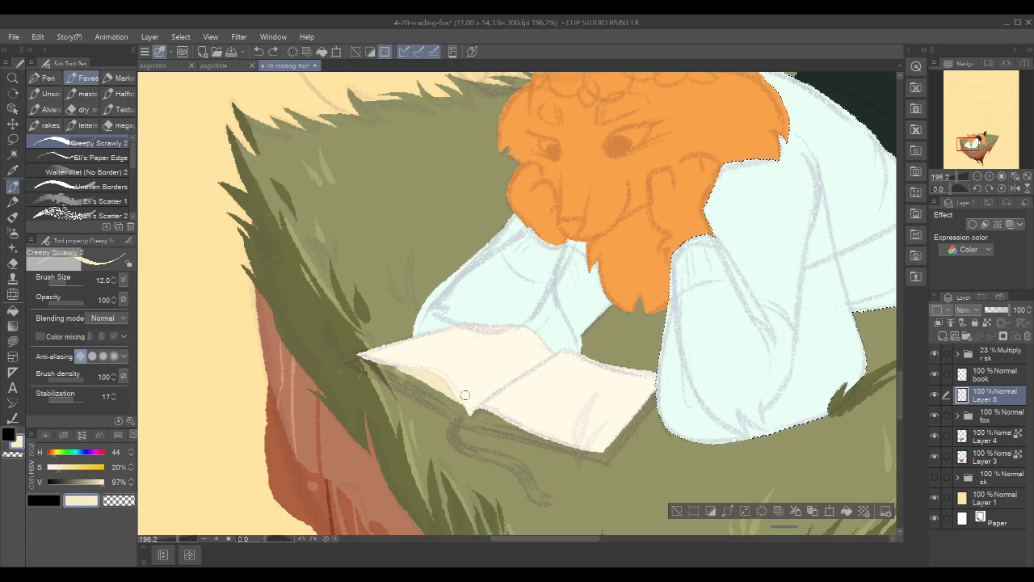
scroll(538, 358, up, 1)
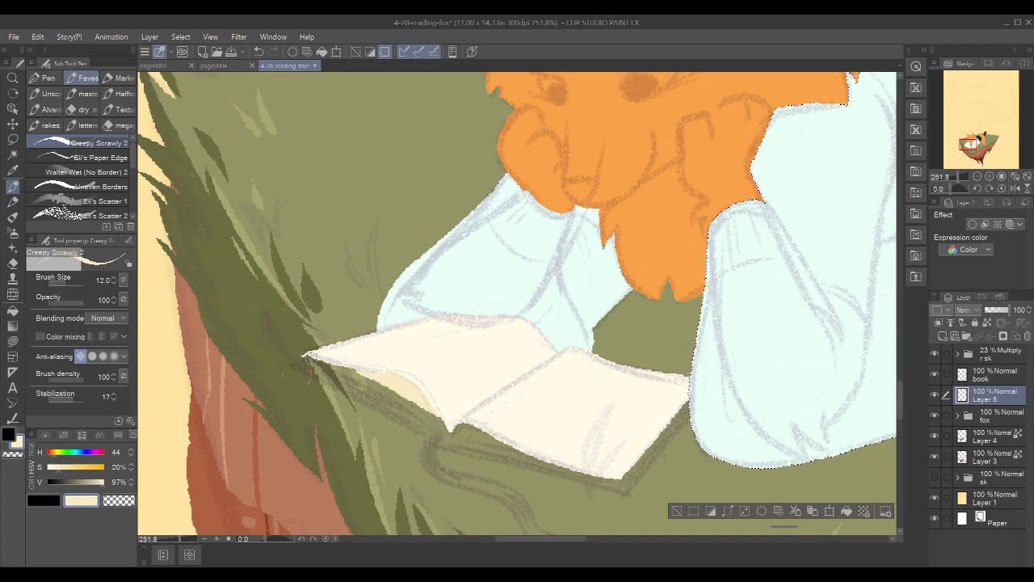
drag(304, 356, 426, 410)
key(ctrl+z)
drag(304, 358, 435, 413)
drag(303, 359, 438, 422)
drag(372, 385, 449, 429)
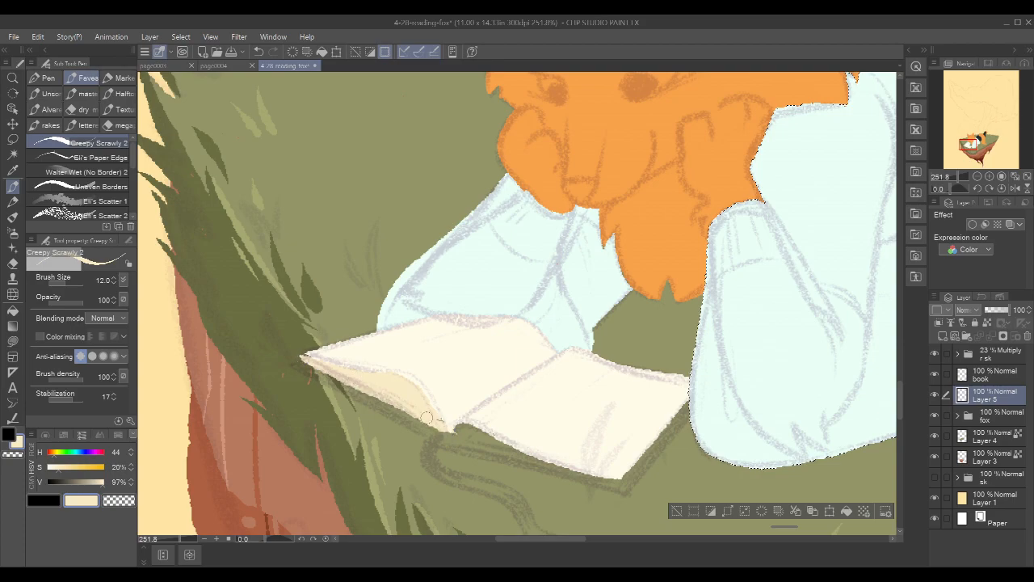
drag(535, 335, 439, 340)
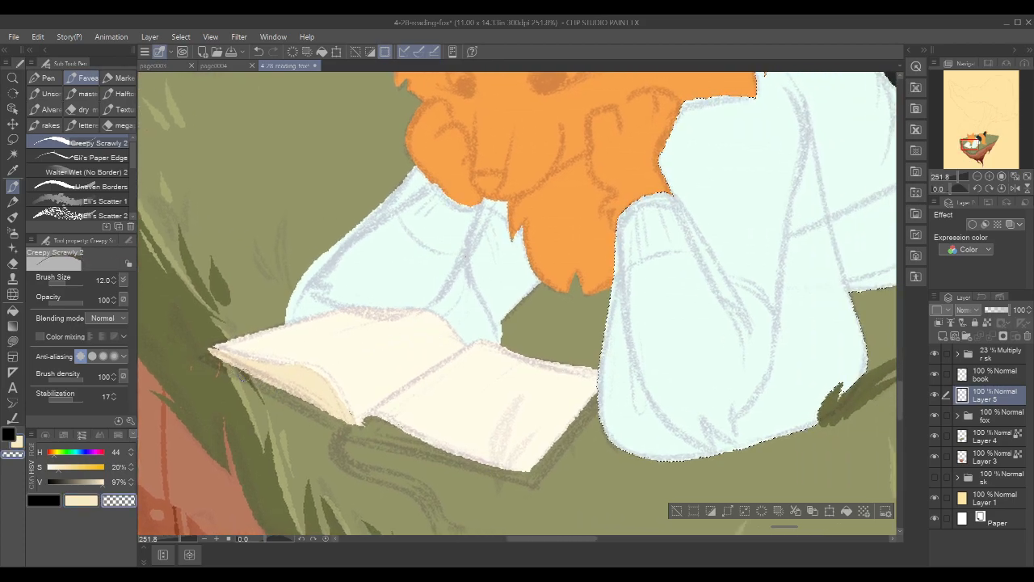
mouse_move(265, 383)
mouse_down()
mouse_move(303, 388)
mouse_move(330, 413)
mouse_move(317, 405)
mouse_up()
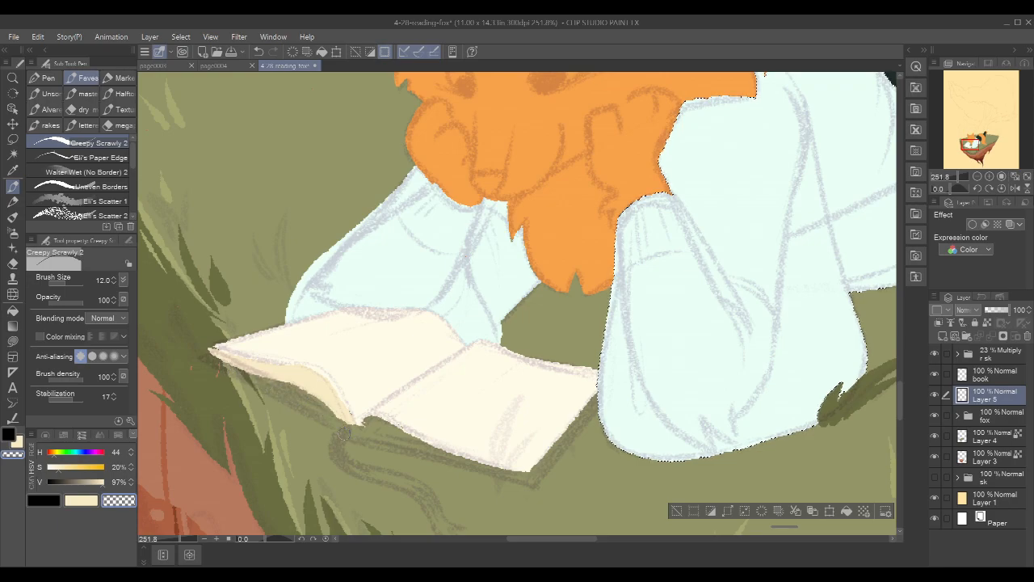
Paint the deeper cream page thickness from the spine along the right page's lower and outer edges
key(c)
drag(444, 387, 372, 366)
mouse_move(283, 404)
mouse_down()
mouse_move(350, 422)
mouse_move(286, 401)
mouse_move(337, 407)
mouse_move(285, 403)
mouse_move(417, 447)
mouse_move(333, 419)
mouse_move(309, 392)
mouse_move(312, 413)
mouse_move(441, 451)
mouse_up()
key(ctrl+z)
mouse_move(365, 429)
mouse_down()
mouse_move(462, 454)
mouse_move(421, 445)
mouse_move(459, 451)
mouse_move(435, 451)
mouse_move(462, 452)
mouse_up()
drag(626, 304, 645, 275)
drag(550, 343, 492, 411)
drag(532, 363, 517, 378)
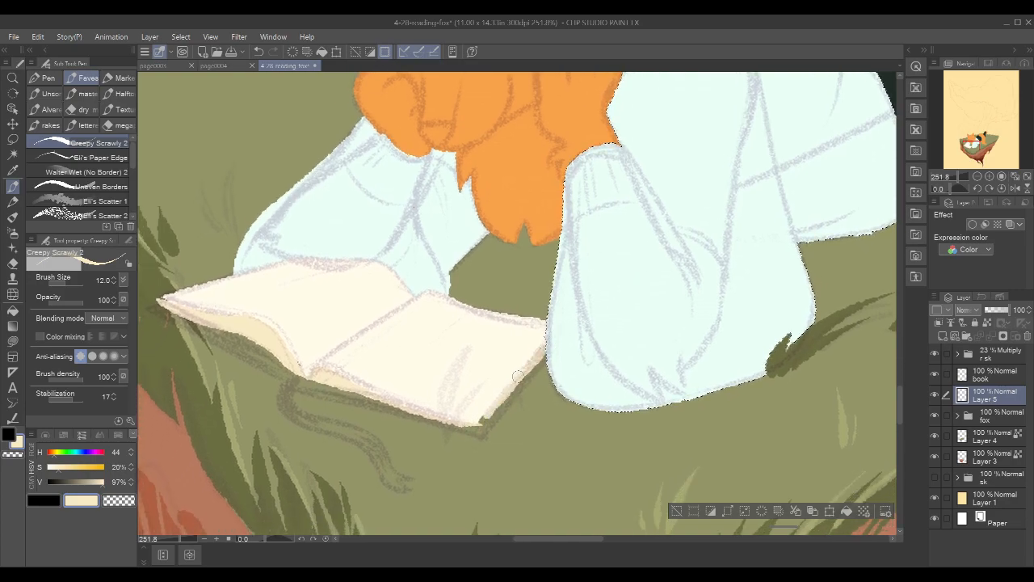
Hide the sketch folder and thicken the cream page edge along the right page's outer side and lower corner
click(935, 353)
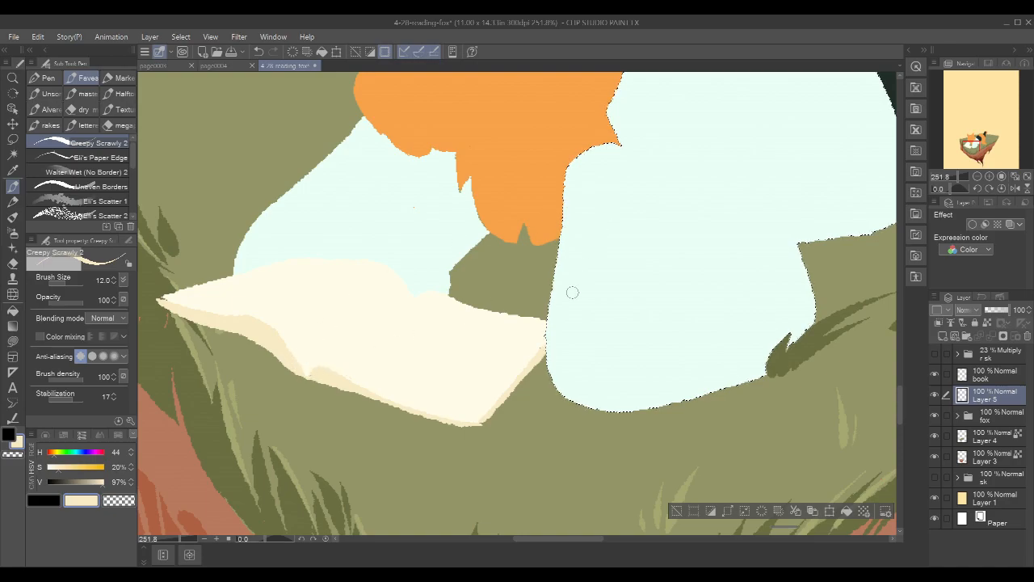
drag(554, 338, 485, 423)
mouse_move(439, 419)
mouse_down()
mouse_move(481, 428)
mouse_move(468, 419)
mouse_move(465, 386)
mouse_move(518, 404)
mouse_move(482, 425)
mouse_move(530, 372)
mouse_up()
drag(495, 413, 532, 364)
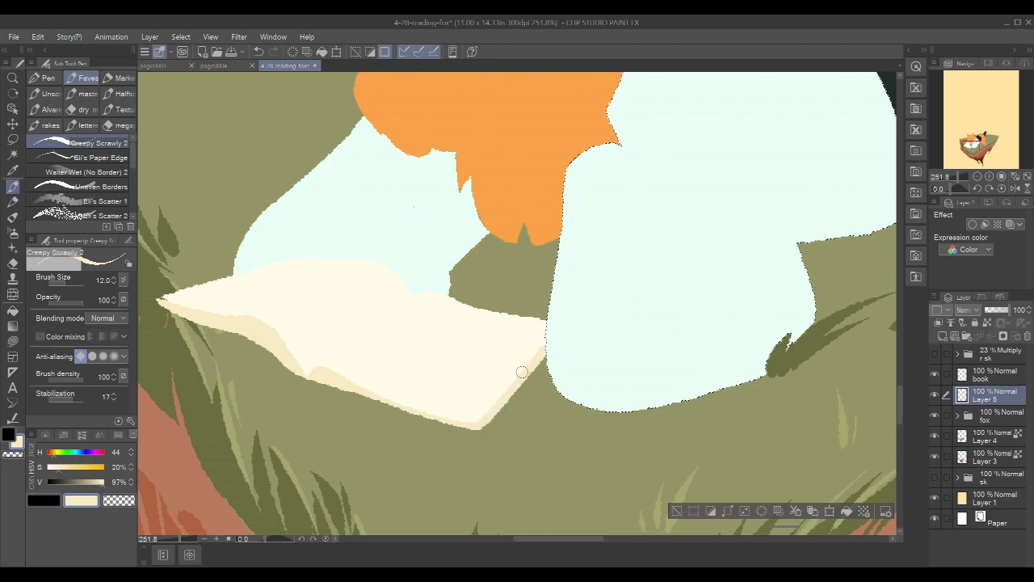
Darken the brush colour to a muted tan with HSV values 44, 36 and 80
drag(451, 240, 523, 264)
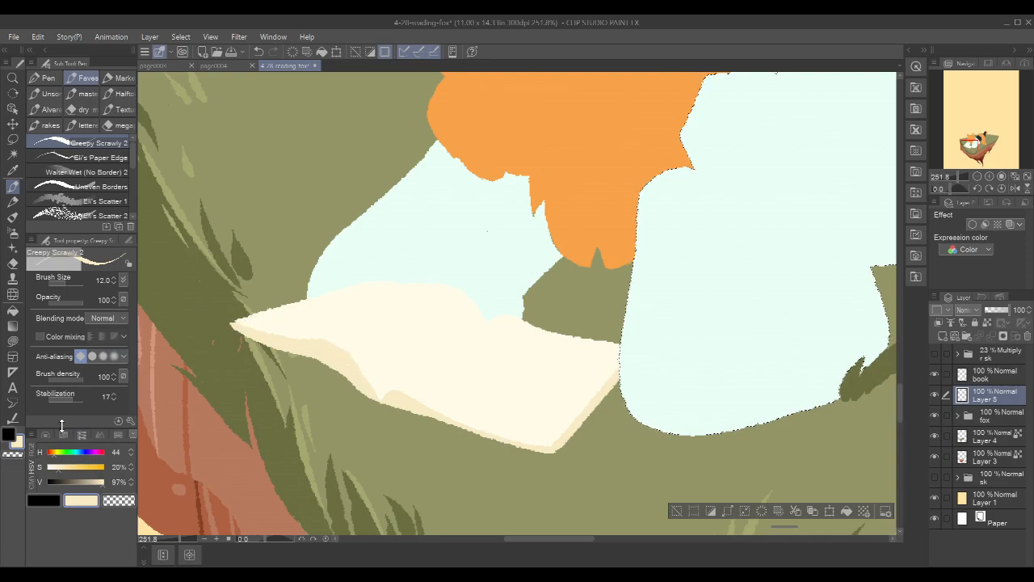
click(46, 435)
click(73, 481)
Try drawing thin tan page lines along the left page's cream thickness, and undo the strokes
drag(305, 348, 373, 399)
key(ctrl+z)
drag(338, 358, 372, 399)
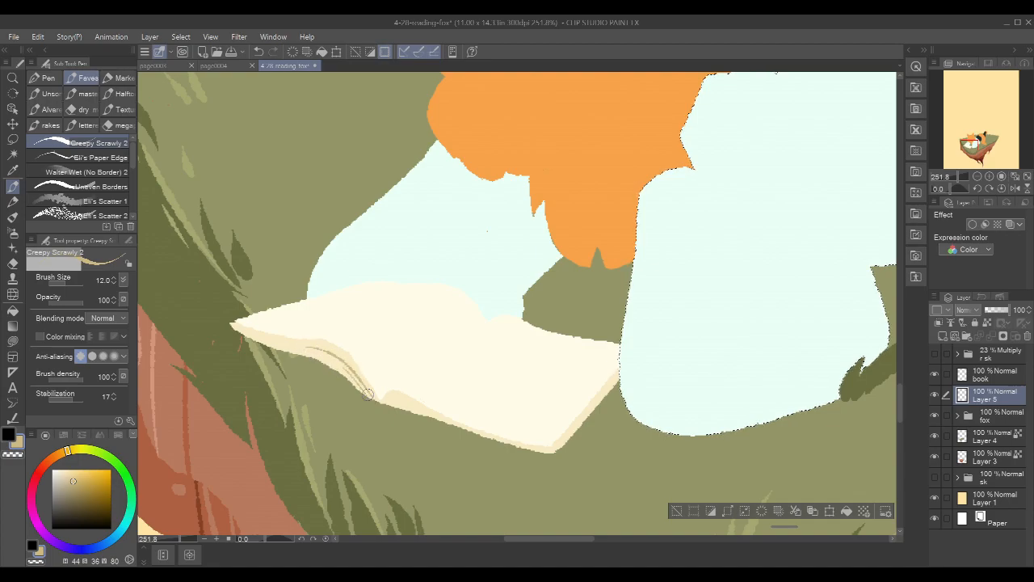
key(ctrl+z)
key(ctrl+z)
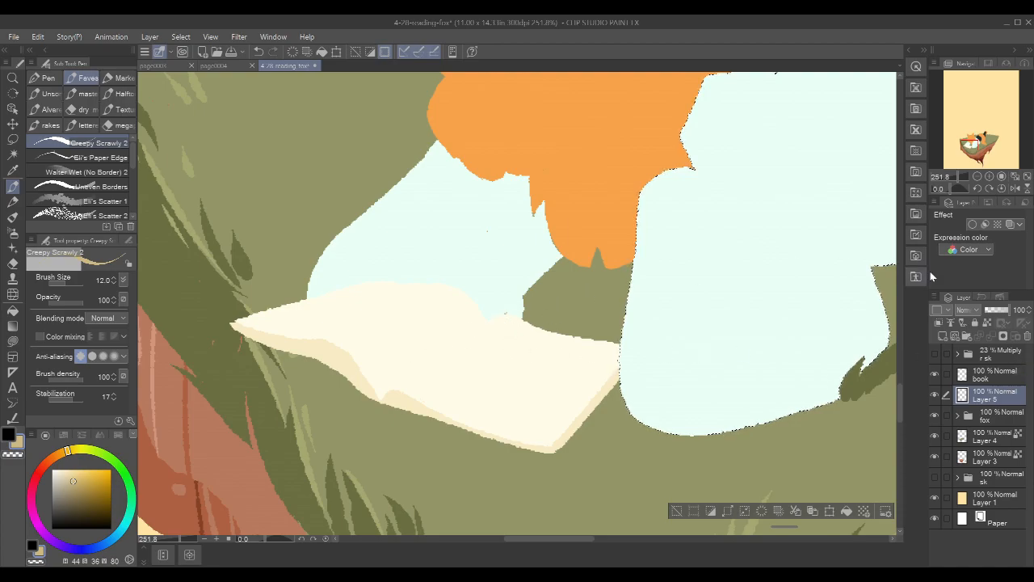
click(997, 377)
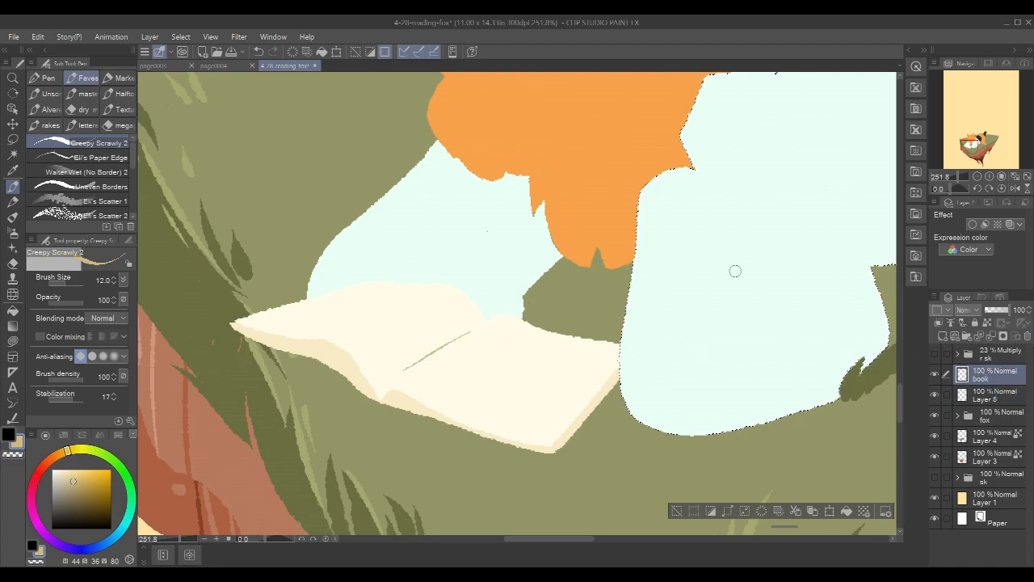
drag(394, 378, 533, 305)
key(ctrl+z)
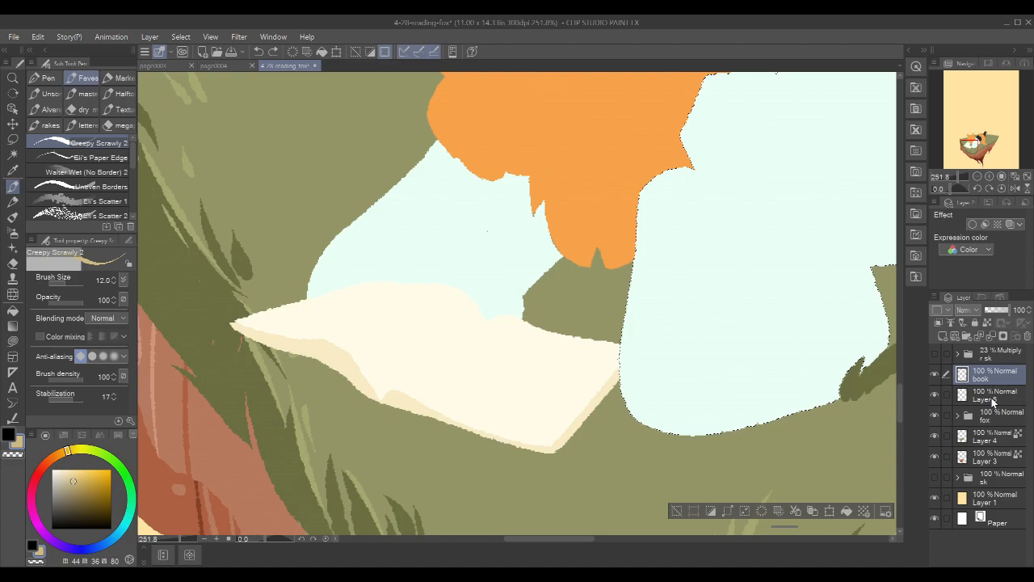
Add a new layer directly beneath the page-thickness layer and show the multiply sketch folder again
click(997, 398)
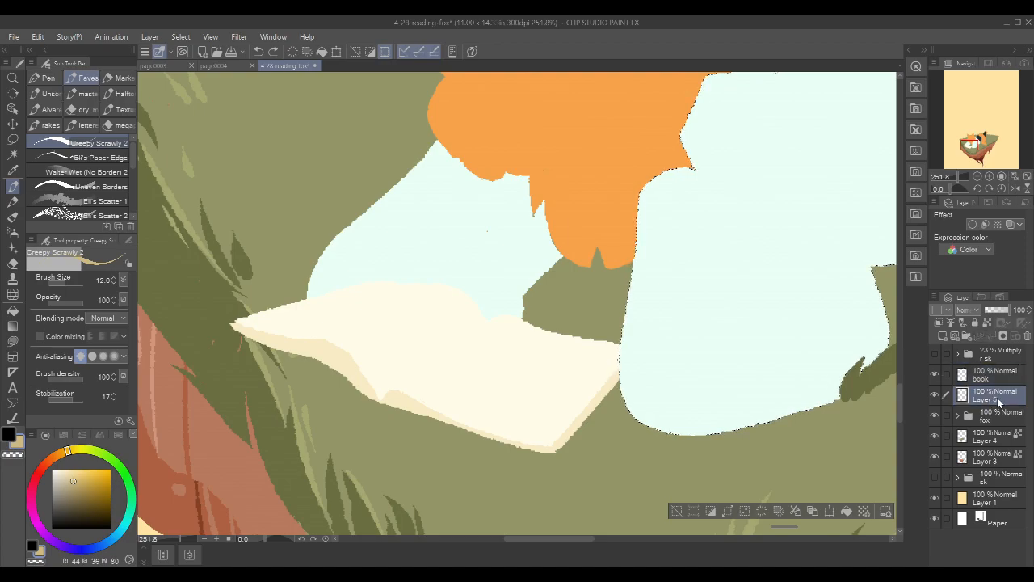
click(944, 336)
drag(998, 398, 995, 425)
scroll(821, 368, down, 11)
drag(833, 377, 486, 388)
drag(716, 223, 717, 246)
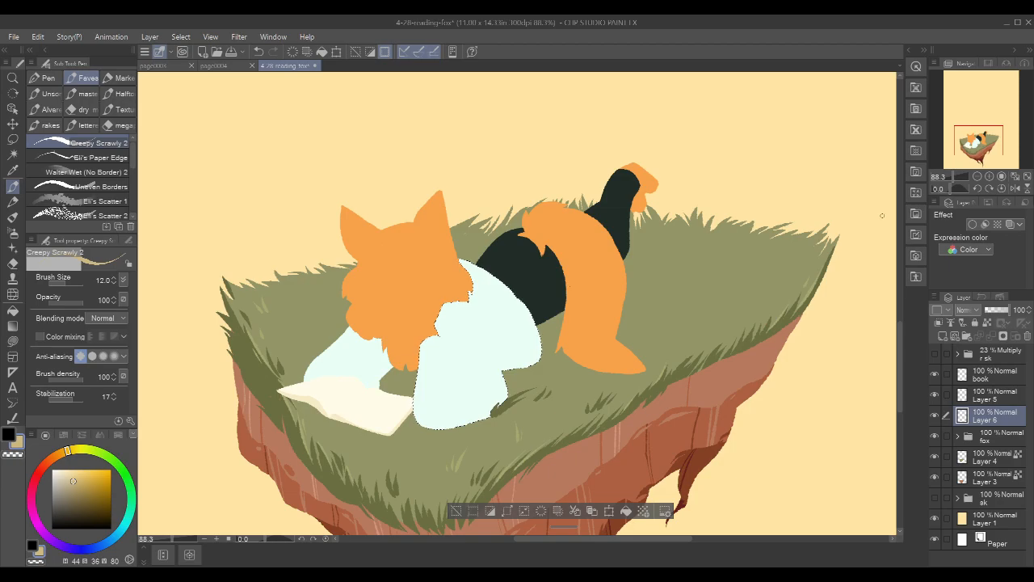
click(934, 354)
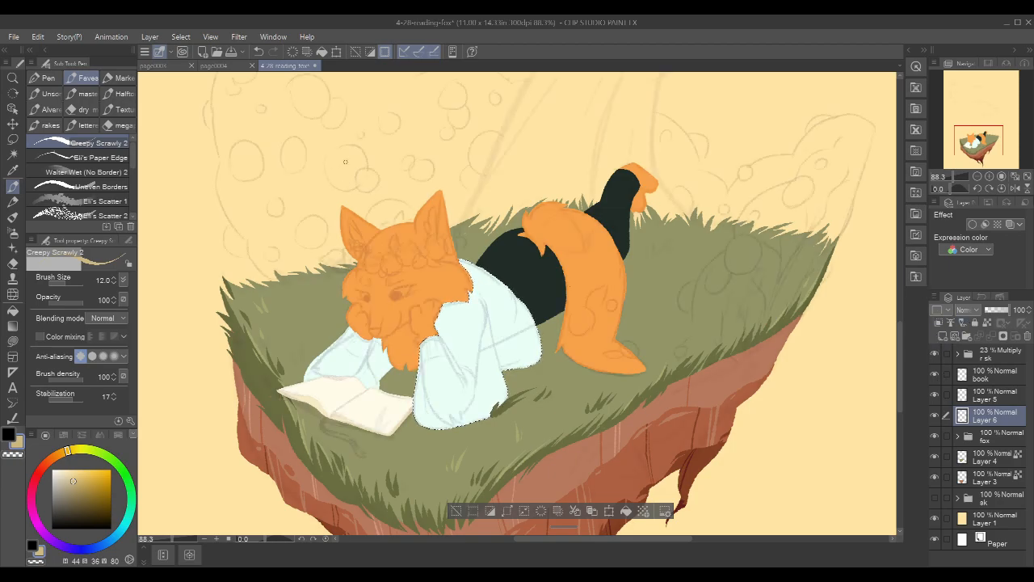
Set the brush colour to a soft medium blue with HSV values 217, 49 and 84
scroll(547, 167, down, 4)
drag(771, 181, 726, 251)
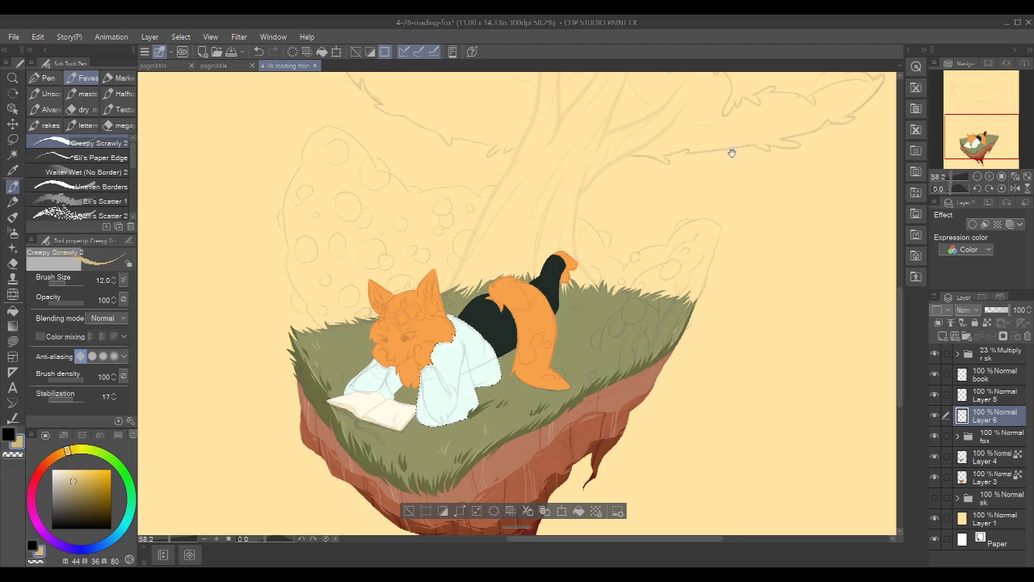
drag(385, 408, 417, 376)
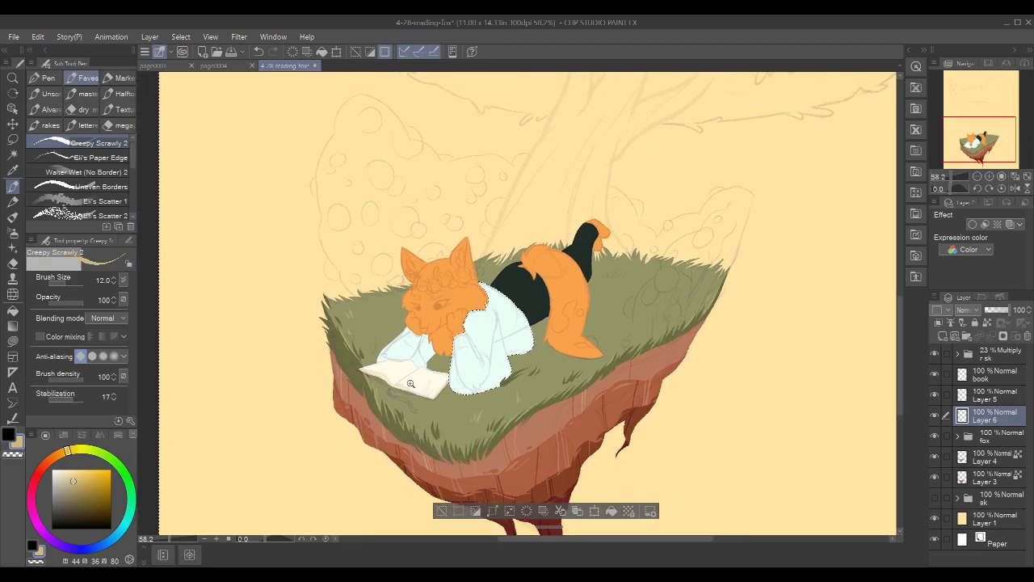
scroll(429, 369, up, 4)
scroll(429, 369, up, 3)
scroll(475, 289, up, 1)
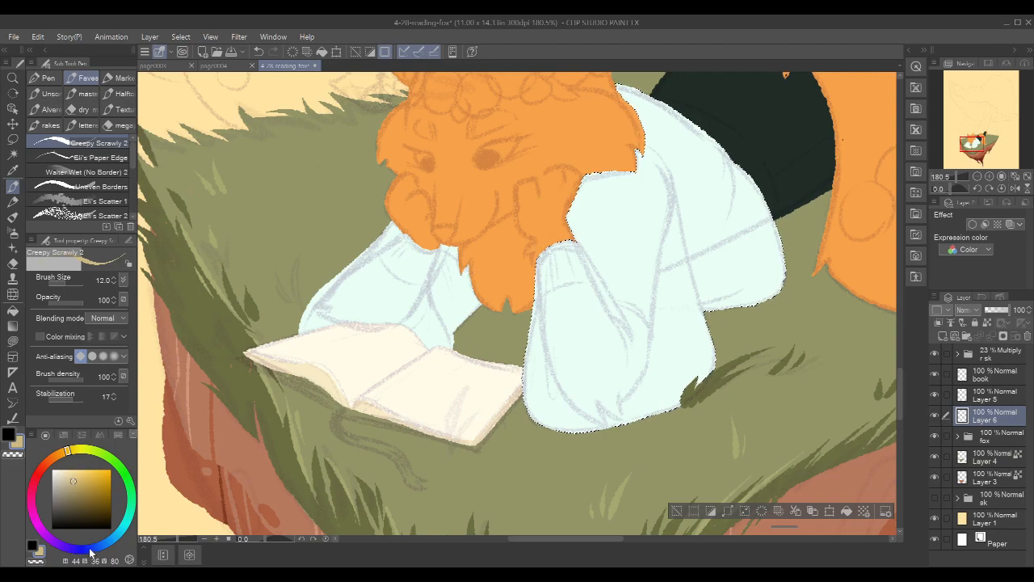
click(89, 544)
click(90, 481)
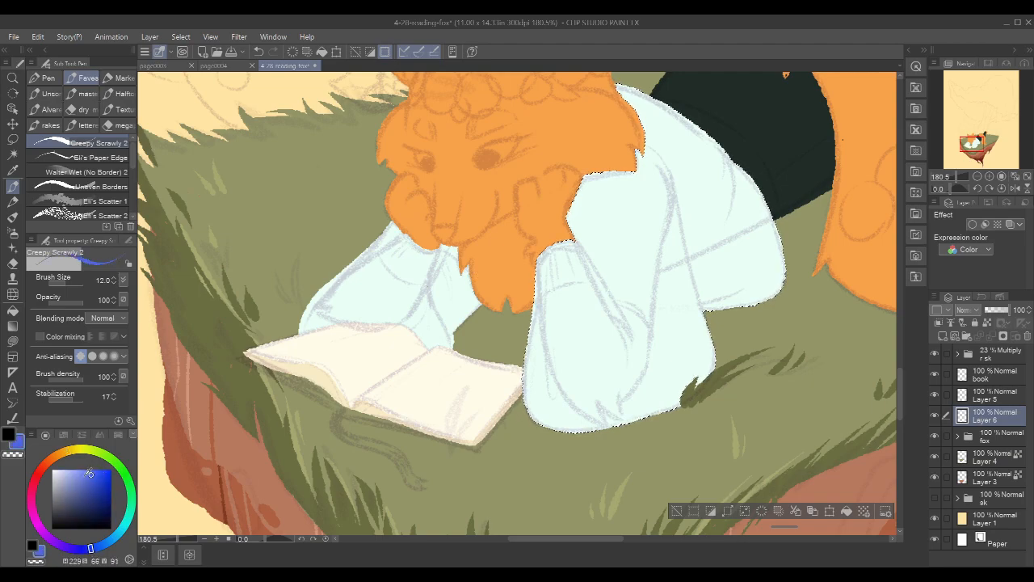
click(94, 471)
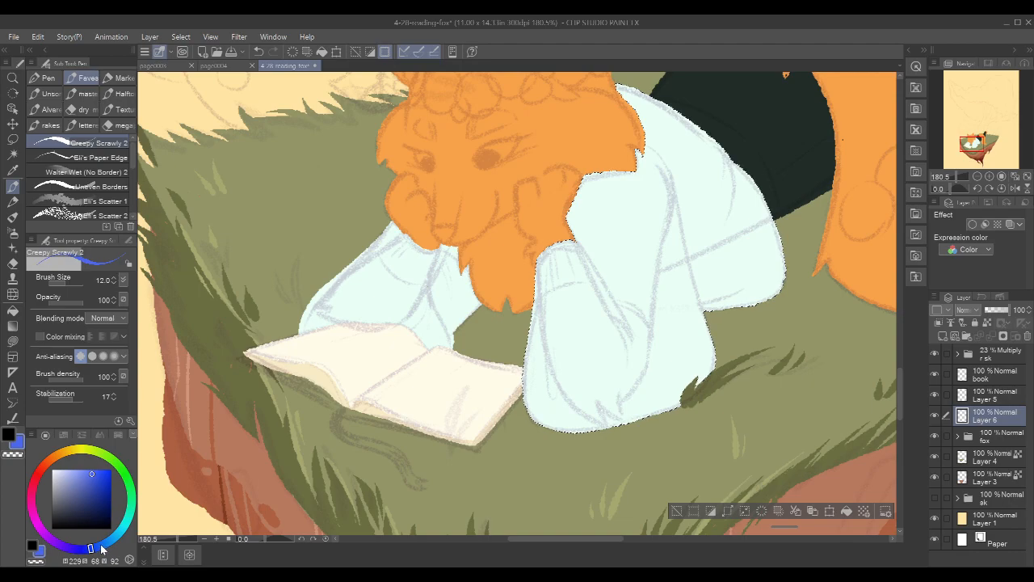
click(101, 545)
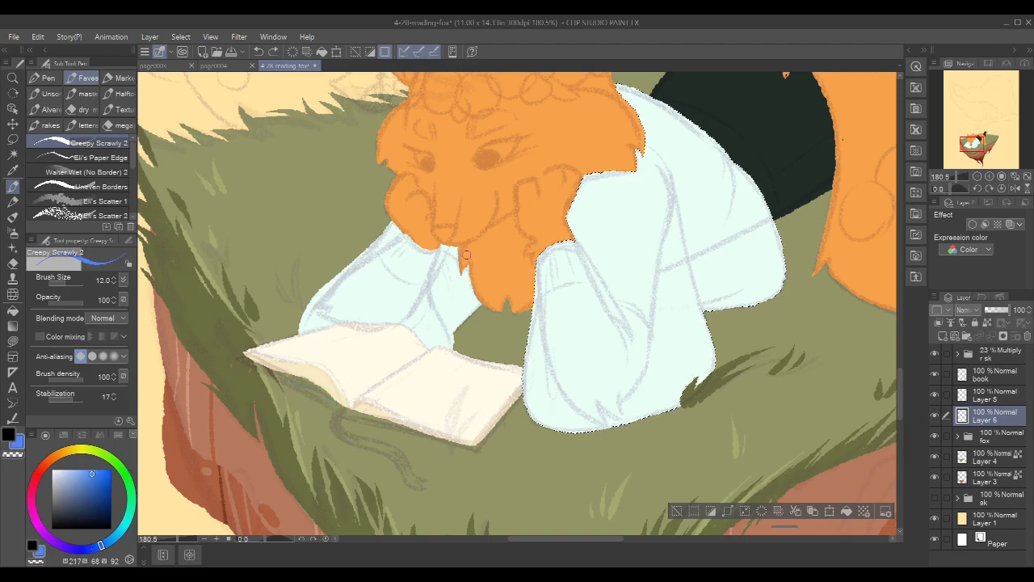
click(80, 475)
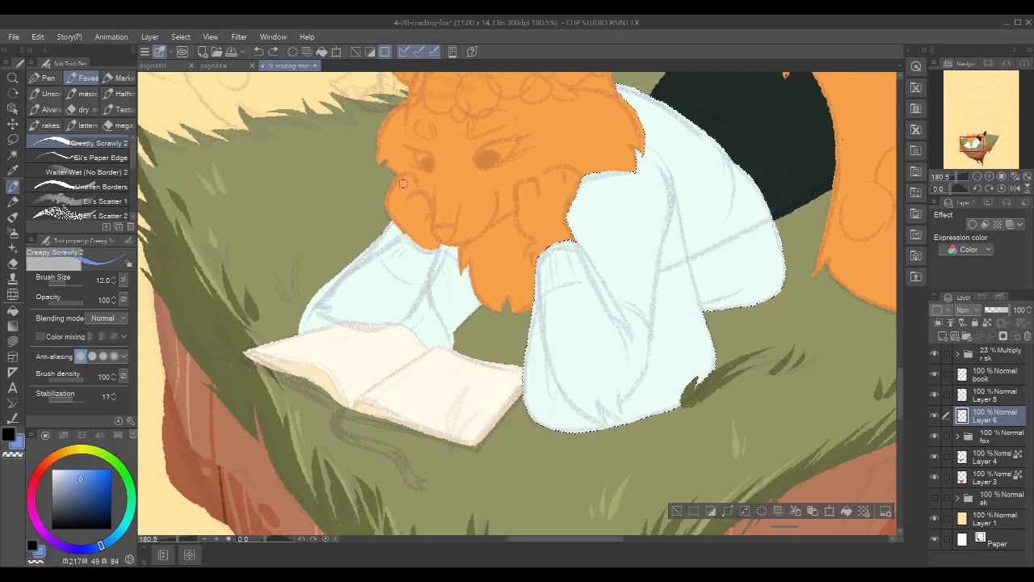
Sample the dark maroon from the island's lowest rock into the other colour slot and reselect the new empty layer
key(x)
drag(409, 180, 326, 184)
drag(685, 234, 642, 200)
click(986, 441)
alt+click(590, 478)
click(974, 479)
alt+click(590, 470)
click(994, 415)
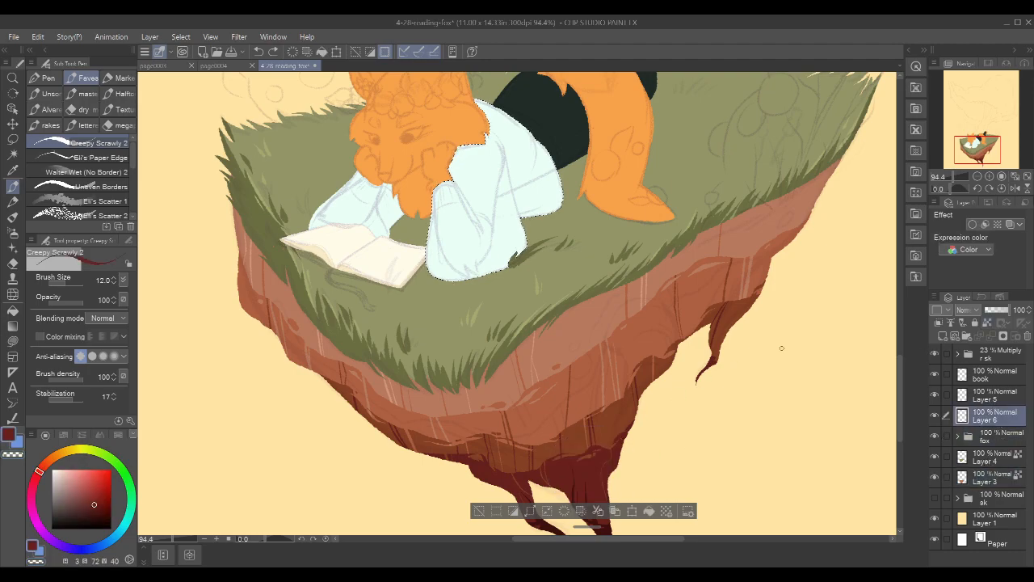
Try painting a maroon cover edge and a blue ribbon below the left page, and undo the strokes
scroll(300, 214, up, 3)
drag(259, 265, 345, 304)
key(x)
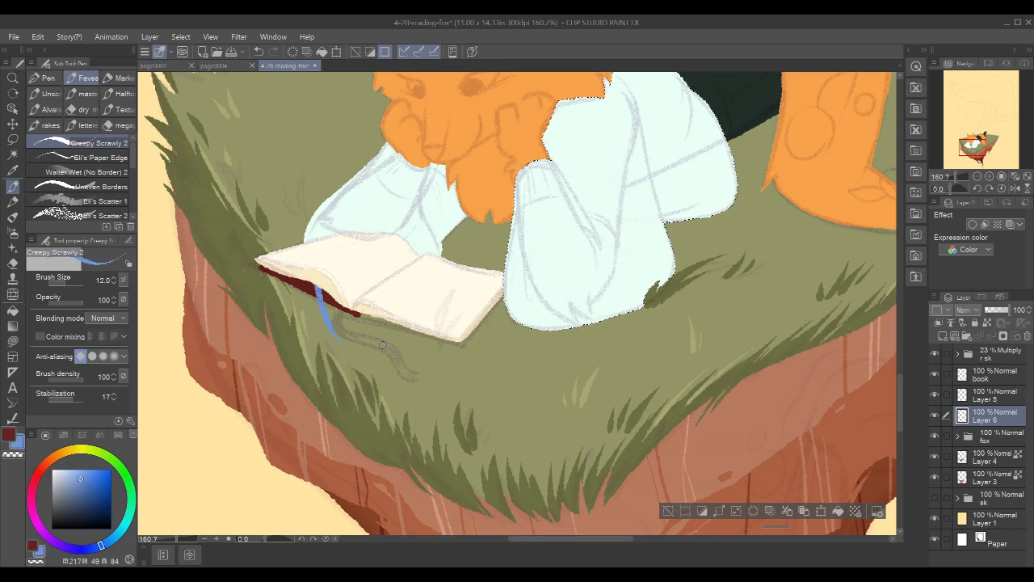
key(ctrl+z)
drag(601, 127, 638, 248)
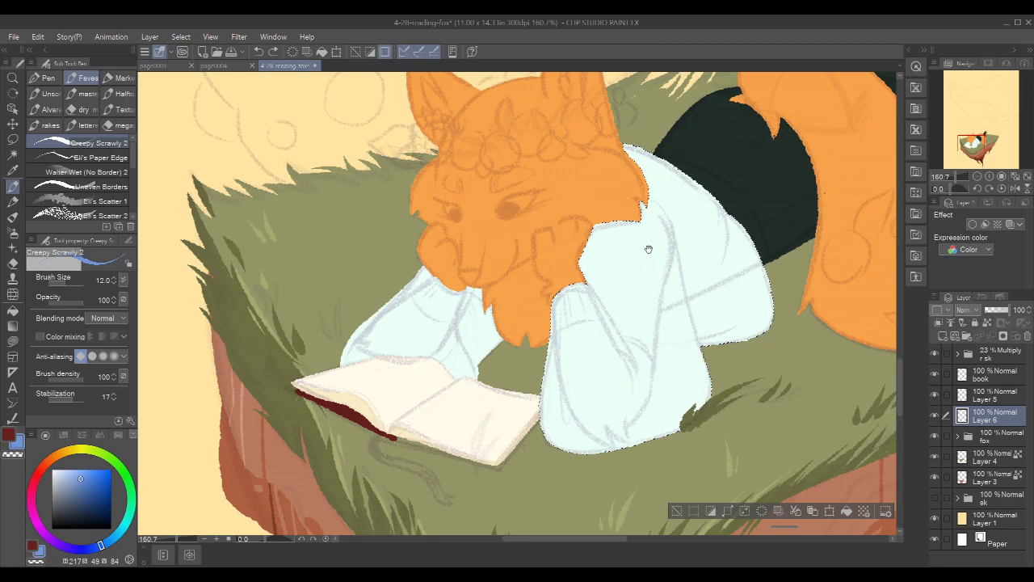
scroll(381, 381, up, 1)
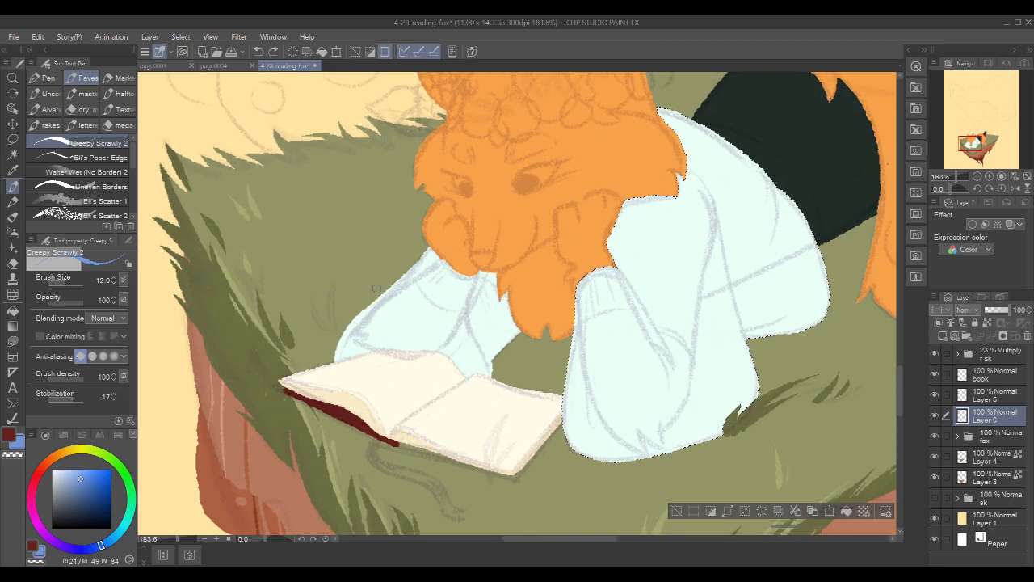
key(ctrl+z)
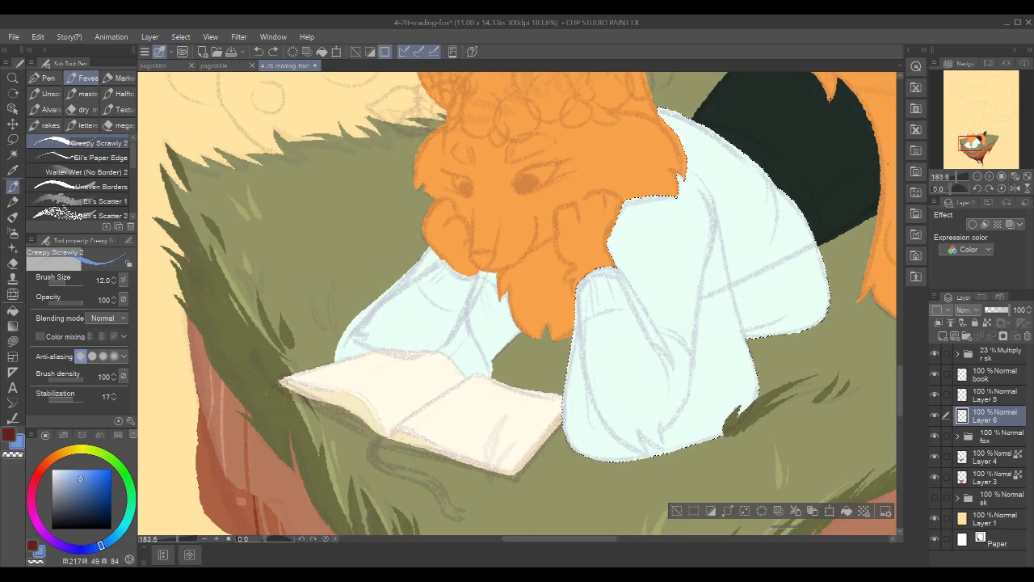
Paint the maroon book cover edge beneath the left page and along the right page's lower edge
key(x)
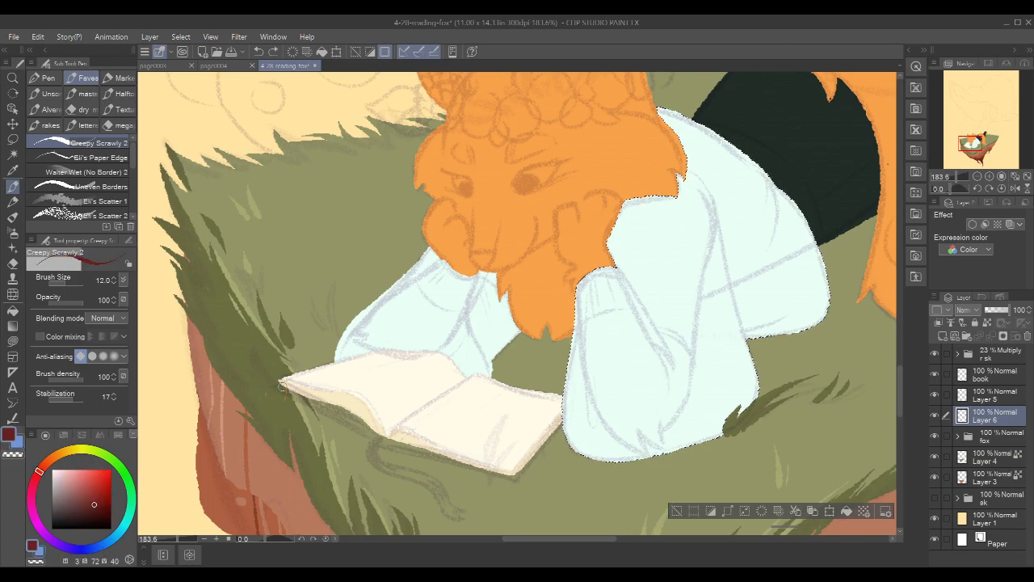
drag(274, 383, 316, 408)
drag(274, 382, 383, 442)
mouse_move(306, 399)
mouse_down()
mouse_move(383, 438)
mouse_move(328, 403)
mouse_up()
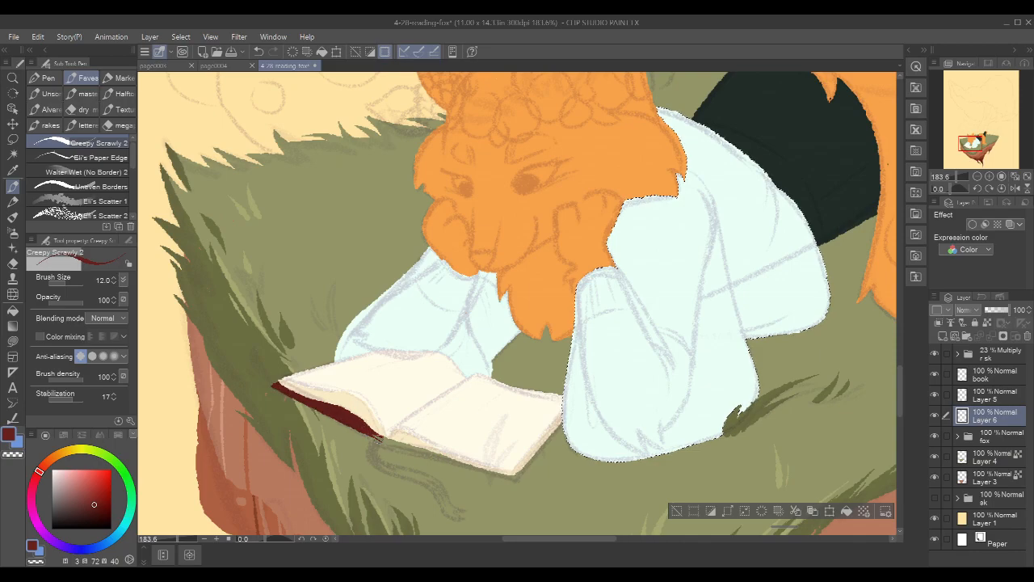
mouse_move(318, 408)
mouse_down()
mouse_move(261, 475)
mouse_move(394, 515)
mouse_up()
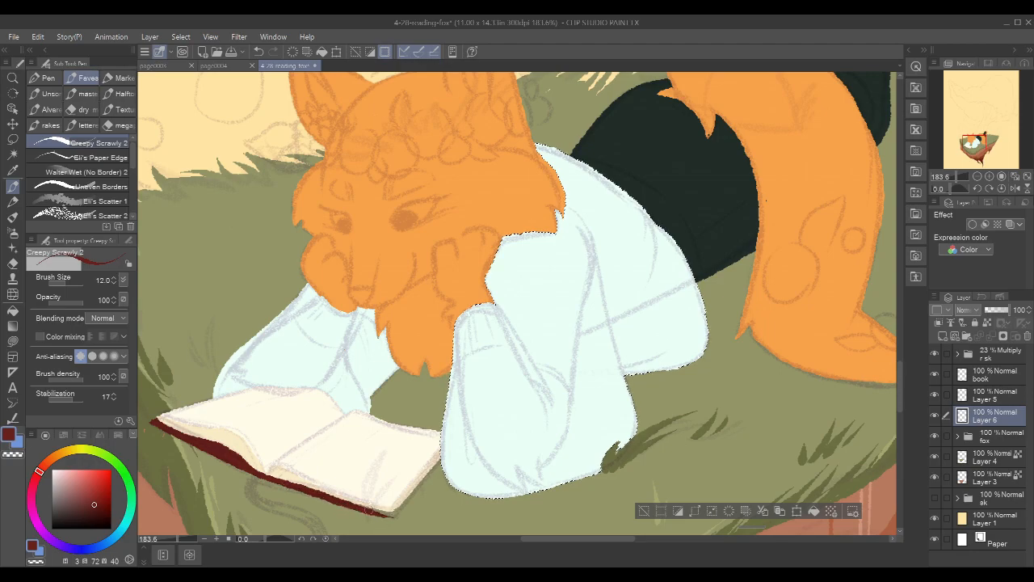
Extend the maroon cover edge along the right page's outer side and fill in its lower corner
drag(517, 338, 579, 236)
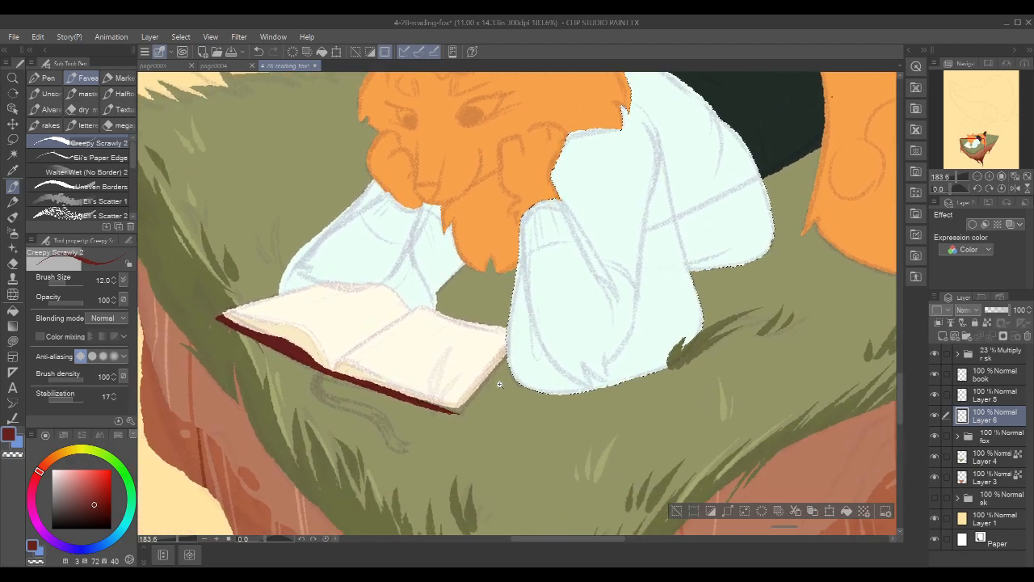
scroll(512, 365, up, 2)
mouse_move(511, 340)
mouse_down()
mouse_move(450, 422)
mouse_move(477, 370)
mouse_move(418, 409)
mouse_move(453, 412)
mouse_up()
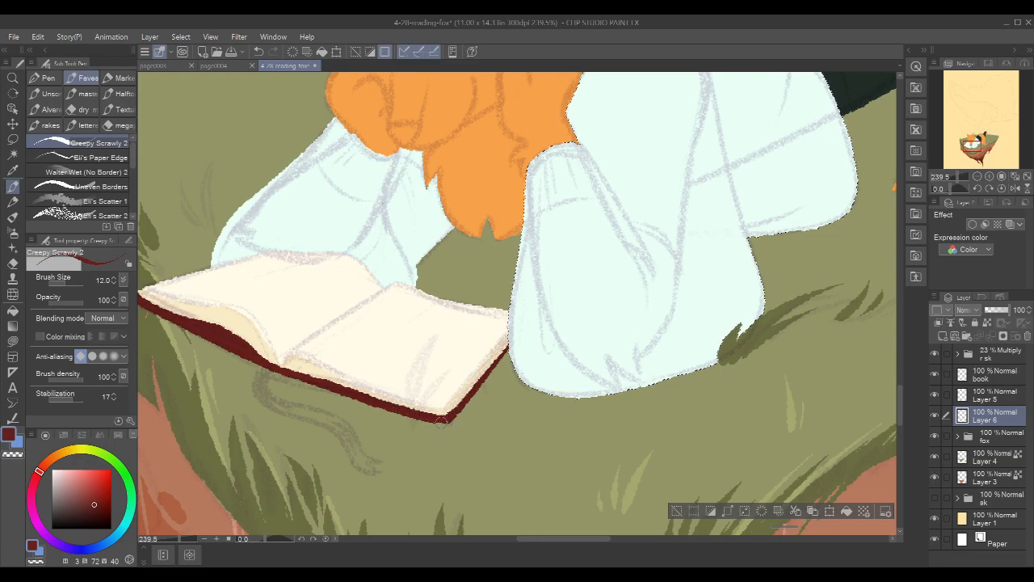
mouse_move(443, 422)
mouse_down()
mouse_move(389, 407)
mouse_move(445, 415)
mouse_up()
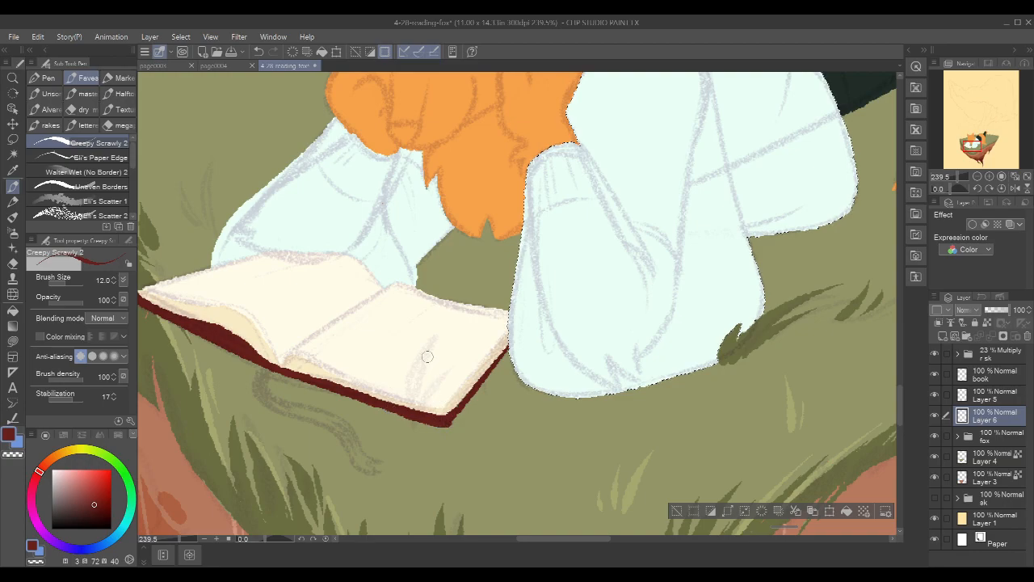
Thicken the cover's outer right edge and corner with maroon and trim its outline clean with the transparent colour
key(c)
key(c)
key(c)
drag(442, 422, 458, 410)
scroll(477, 412, up, 2)
click(228, 373)
shift+click(459, 446)
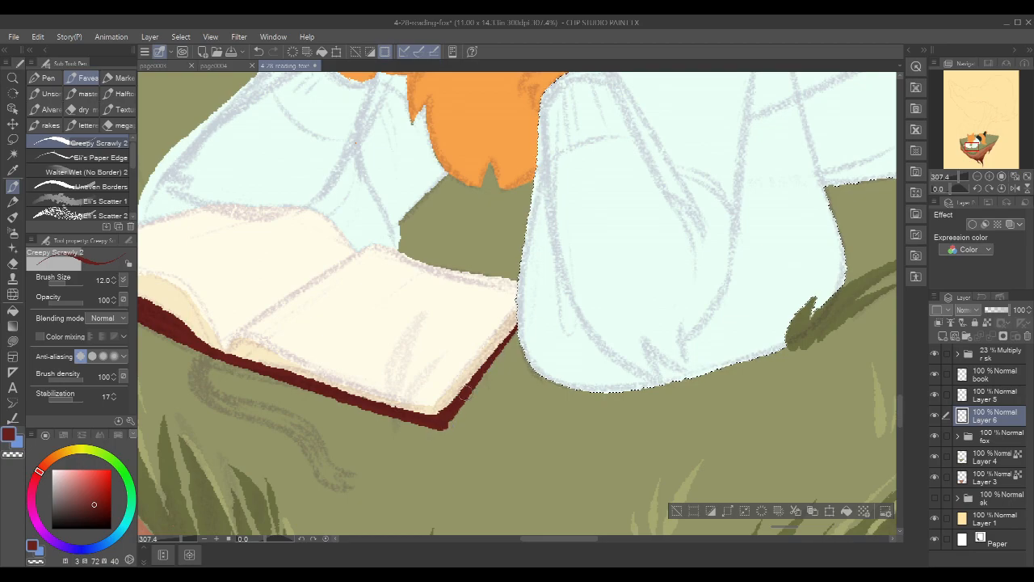
mouse_move(444, 422)
mouse_down()
mouse_move(486, 365)
mouse_move(451, 416)
mouse_up()
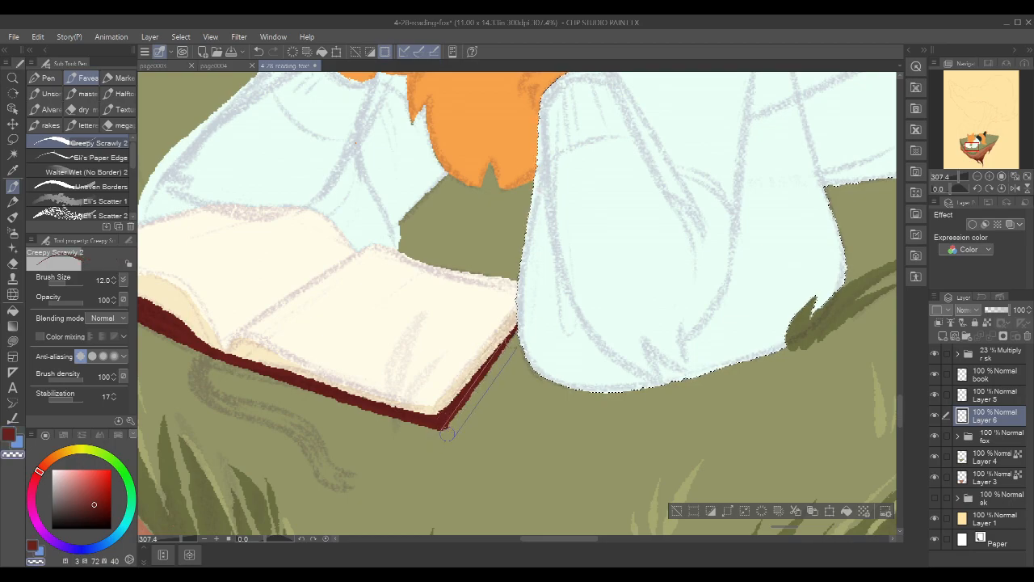
drag(603, 307, 579, 311)
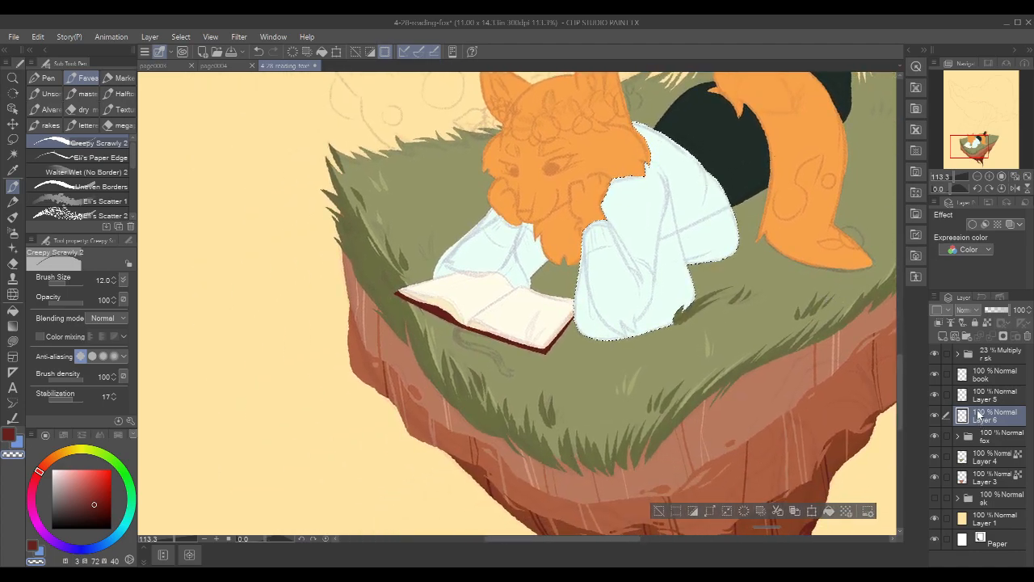
Rename the book's three layers as "spine", "top page" and "pages"
double_click(979, 414)
text(spine)
key(Return)
click(991, 380)
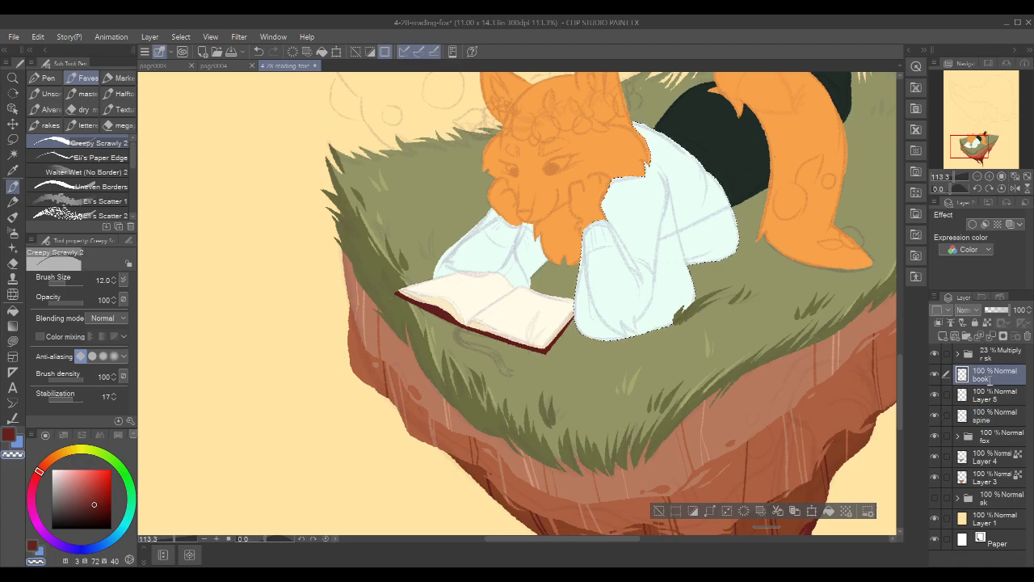
text(top page)
click(988, 399)
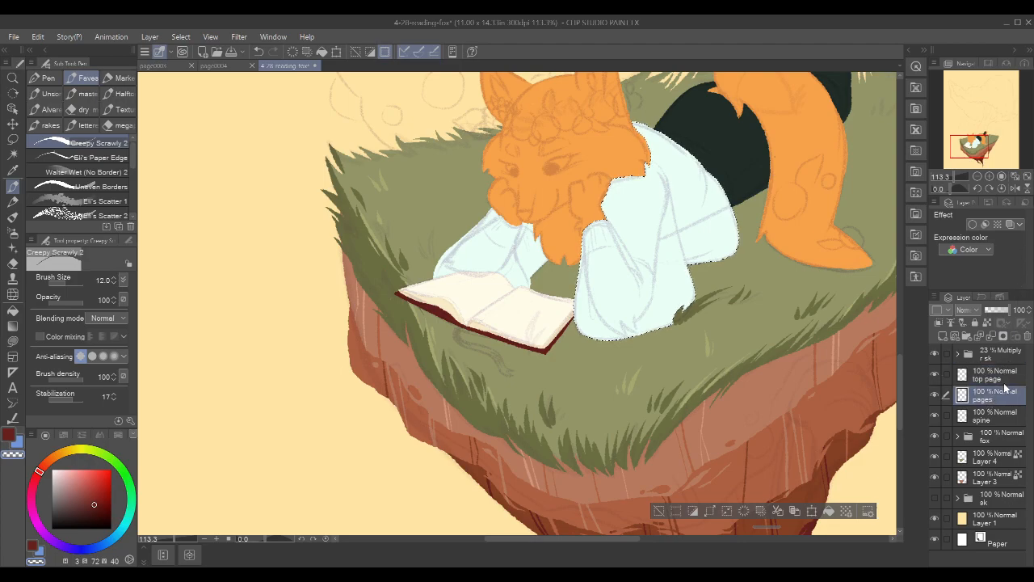
Add a new layer above the spine layer and name it "ribbon"
click(1004, 415)
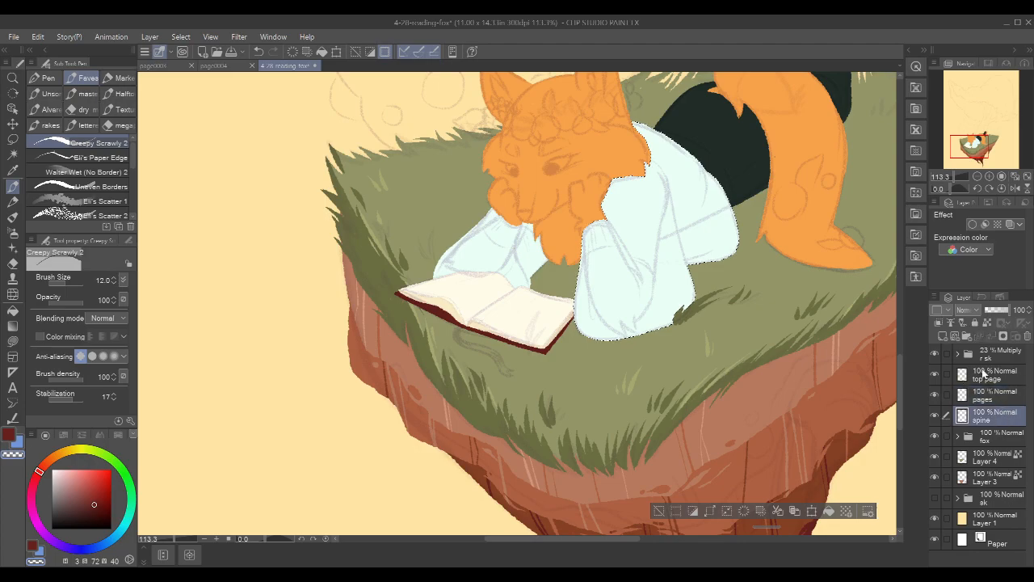
click(943, 336)
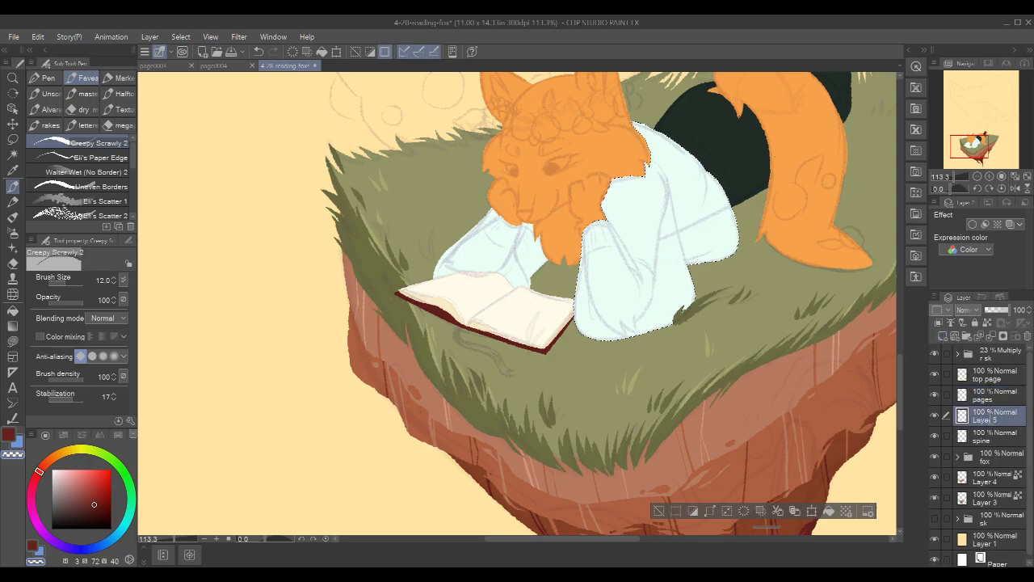
text(ribbon)
key(Return)
Test the blue for the ribbon at the spine, darken it to HSV 217, 63, 74, and undo the test strokes
key(x)
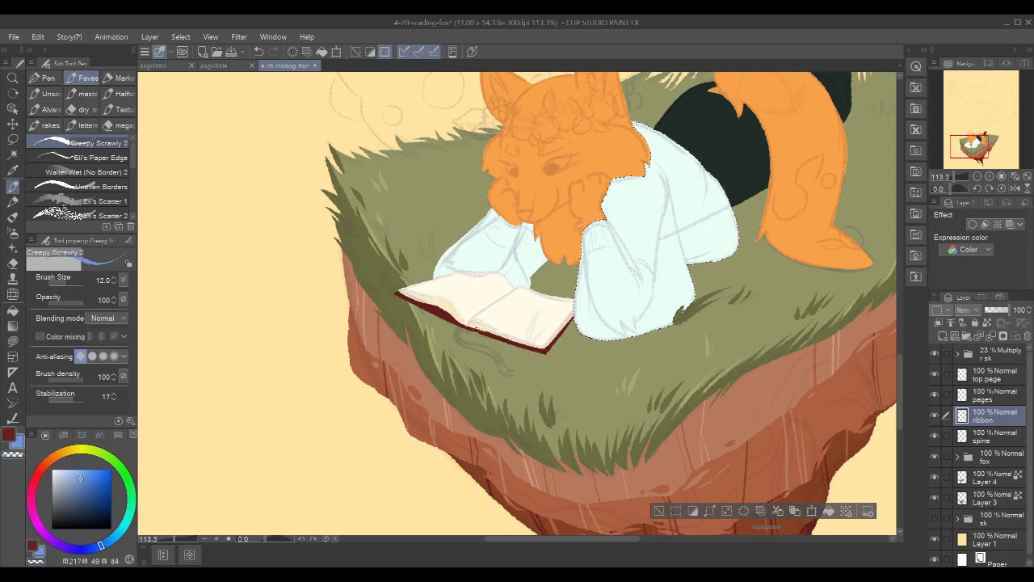
scroll(469, 330, up, 4)
scroll(518, 299, up, 1)
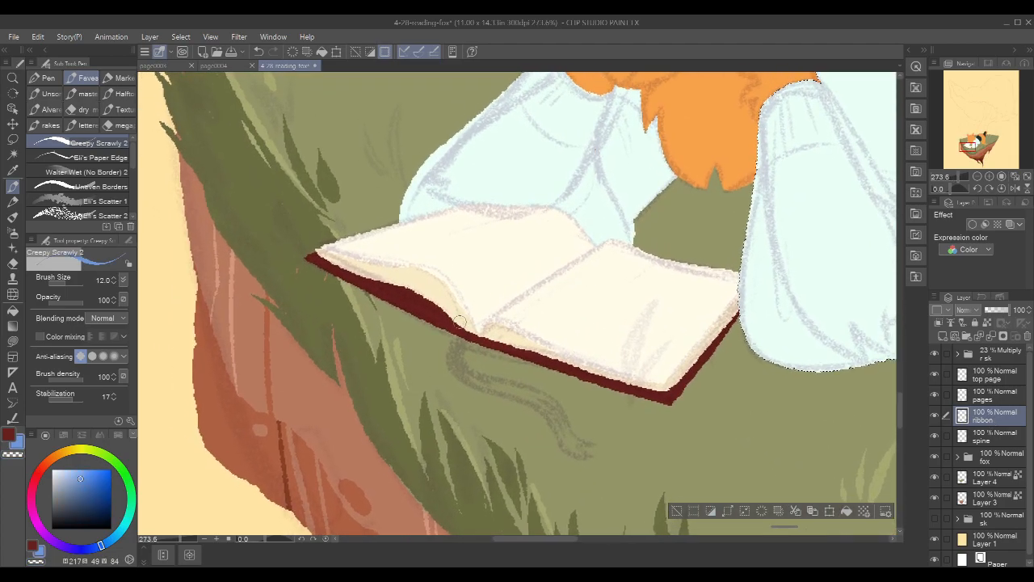
drag(470, 334, 447, 361)
click(89, 484)
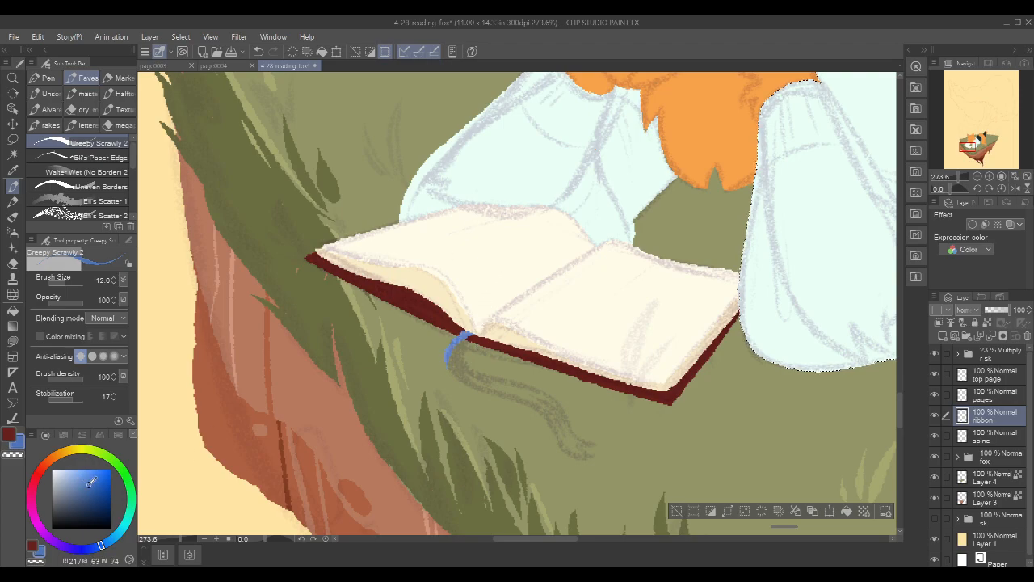
drag(468, 335, 443, 382)
key(ctrl+z)
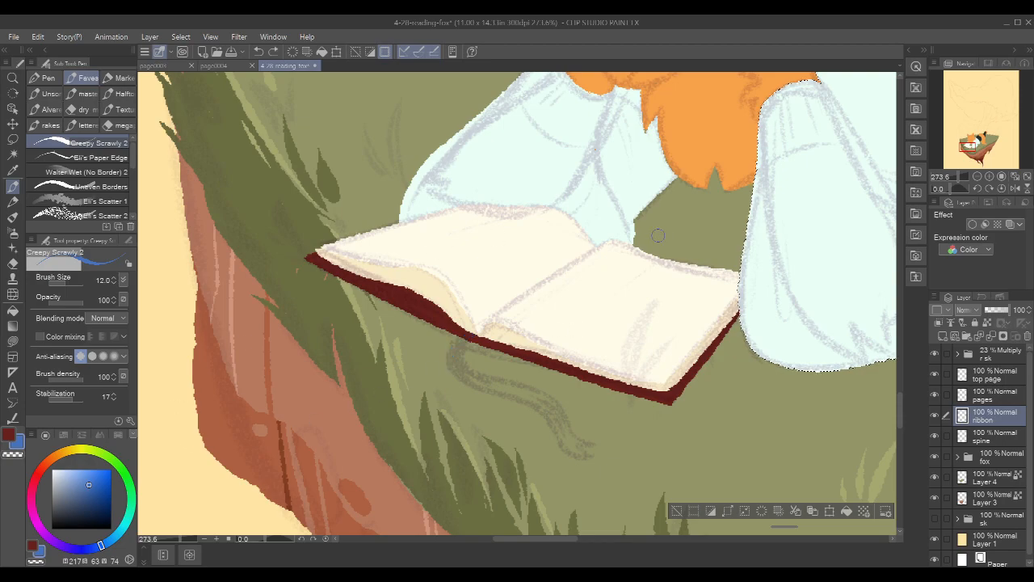
Paint the blue ribbon from the book's spine along the sketched curve down to its lower end
drag(650, 235, 578, 251)
drag(396, 349, 381, 392)
mouse_move(397, 351)
mouse_down()
mouse_move(401, 405)
mouse_move(404, 380)
mouse_move(387, 361)
mouse_move(386, 383)
mouse_move(416, 391)
mouse_move(383, 374)
mouse_move(460, 412)
mouse_move(388, 388)
mouse_move(459, 408)
mouse_move(420, 405)
mouse_move(466, 425)
mouse_up()
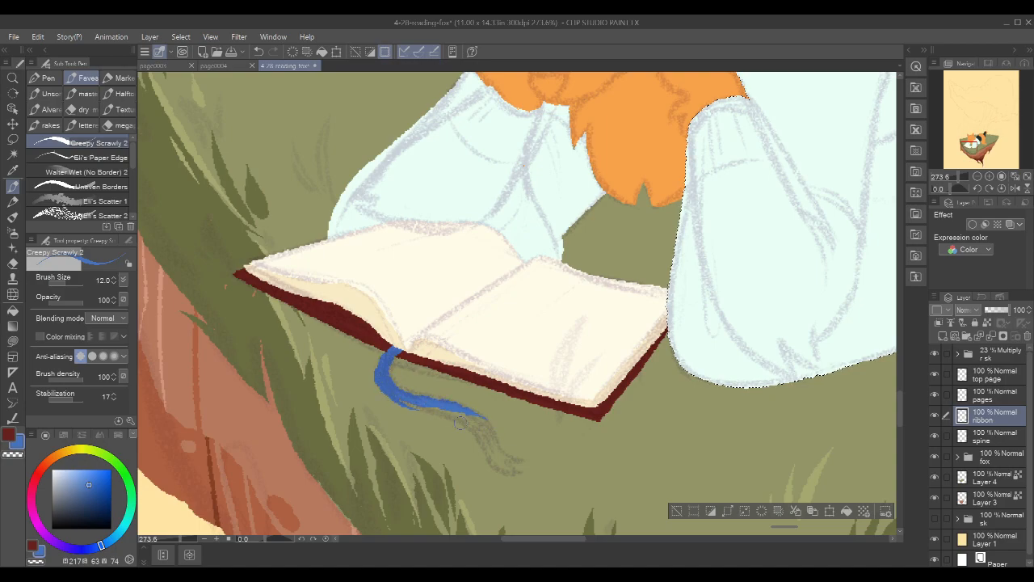
mouse_move(404, 402)
mouse_down()
mouse_move(484, 437)
mouse_move(440, 400)
mouse_move(468, 424)
mouse_move(436, 412)
mouse_move(487, 453)
mouse_up()
drag(447, 416, 490, 470)
mouse_move(473, 425)
mouse_down()
mouse_move(492, 464)
mouse_move(481, 439)
mouse_move(516, 474)
mouse_move(493, 464)
mouse_move(525, 471)
mouse_up()
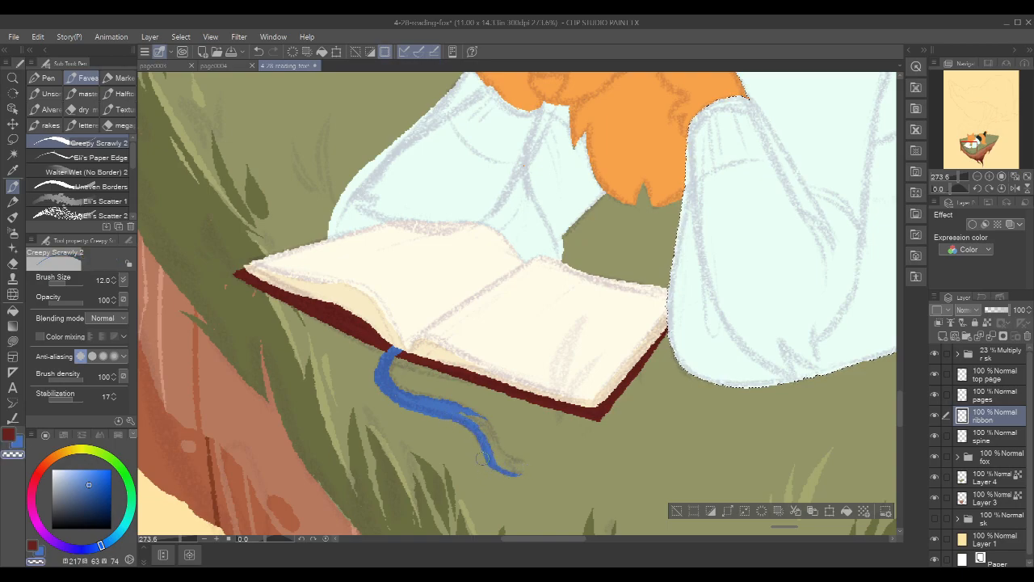
Fill out the ribbon's lower half and forked tip in blue, and hide the sketch folder to check the shape
key(c)
drag(460, 411, 501, 447)
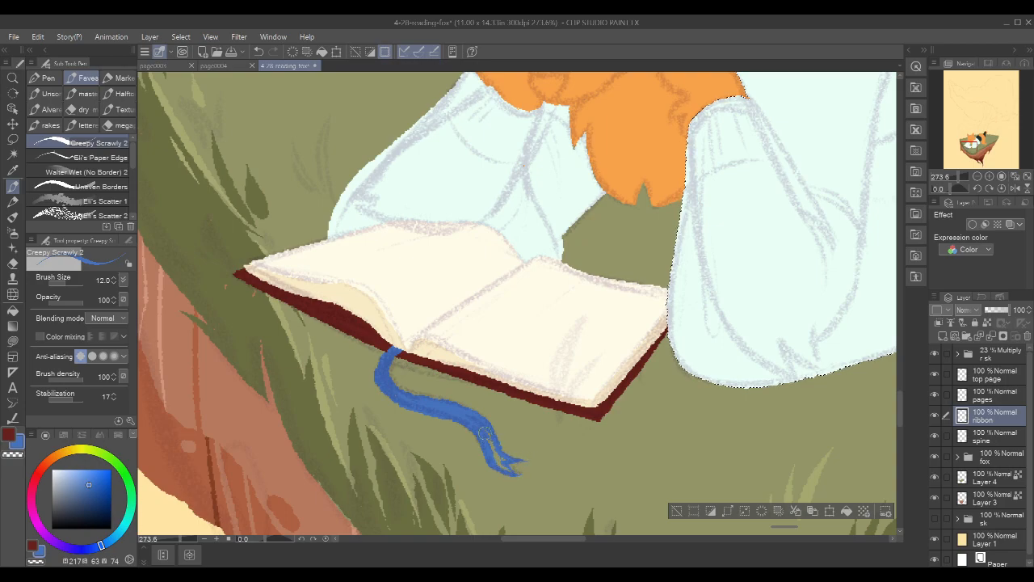
drag(497, 463, 511, 471)
click(935, 354)
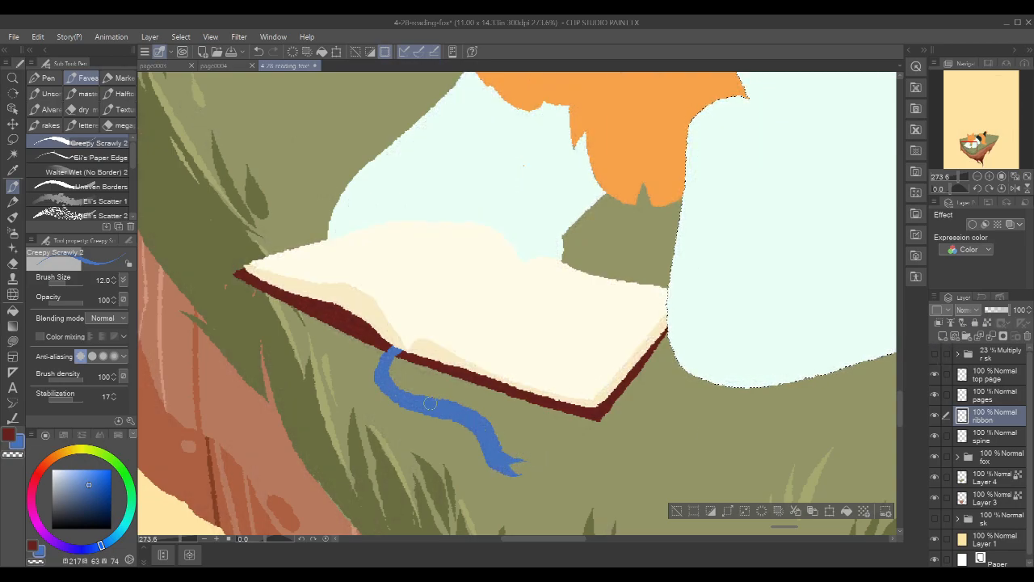
drag(497, 274, 534, 273)
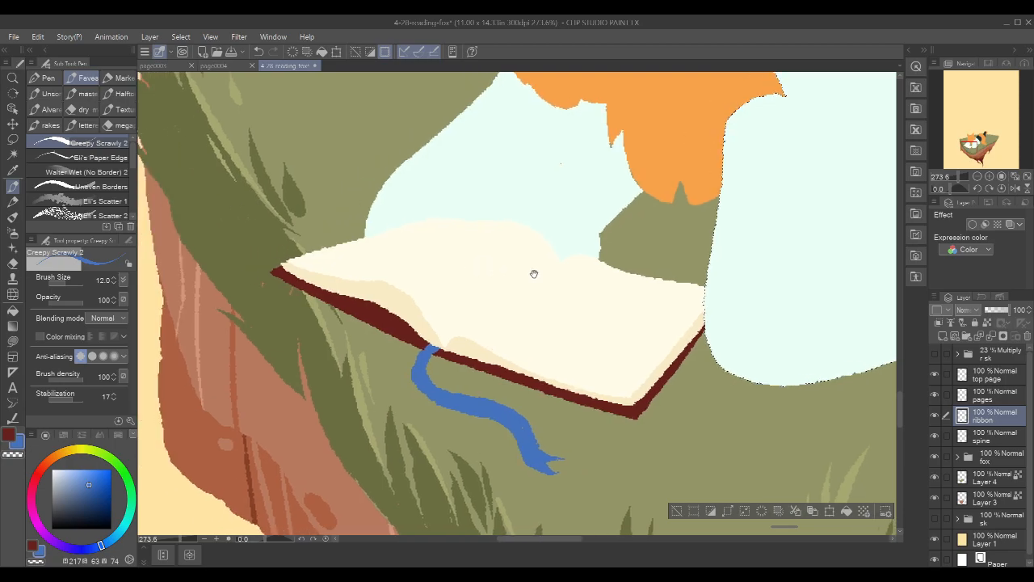
Reduce the brush size to 6 and refine the ribbon's edges where it leaves the book's spine
key(bracketleft)
key(bracketleft)
key(bracketleft)
key(bracketleft)
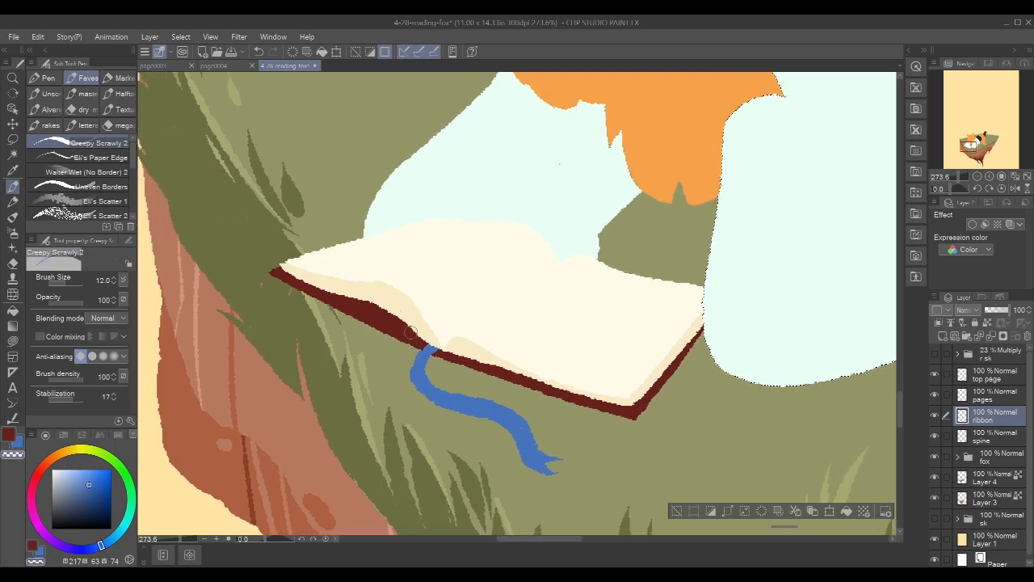
drag(422, 351, 412, 384)
key(c)
mouse_move(454, 326)
mouse_down()
mouse_move(496, 338)
mouse_move(474, 398)
mouse_up()
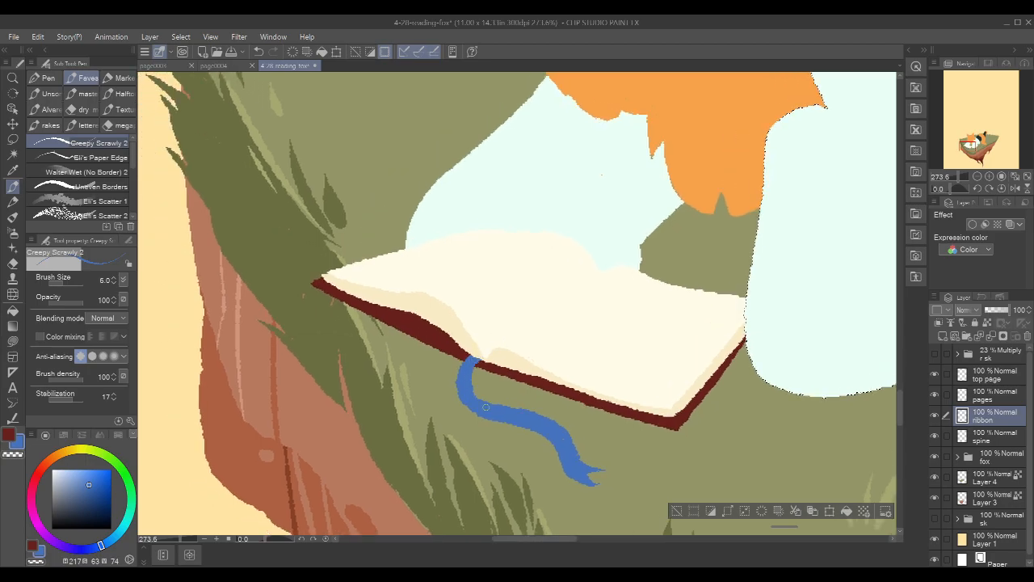
Review the whole illustration without the sketch, and make the sketch folder visible again
drag(765, 253, 651, 265)
drag(839, 215, 659, 308)
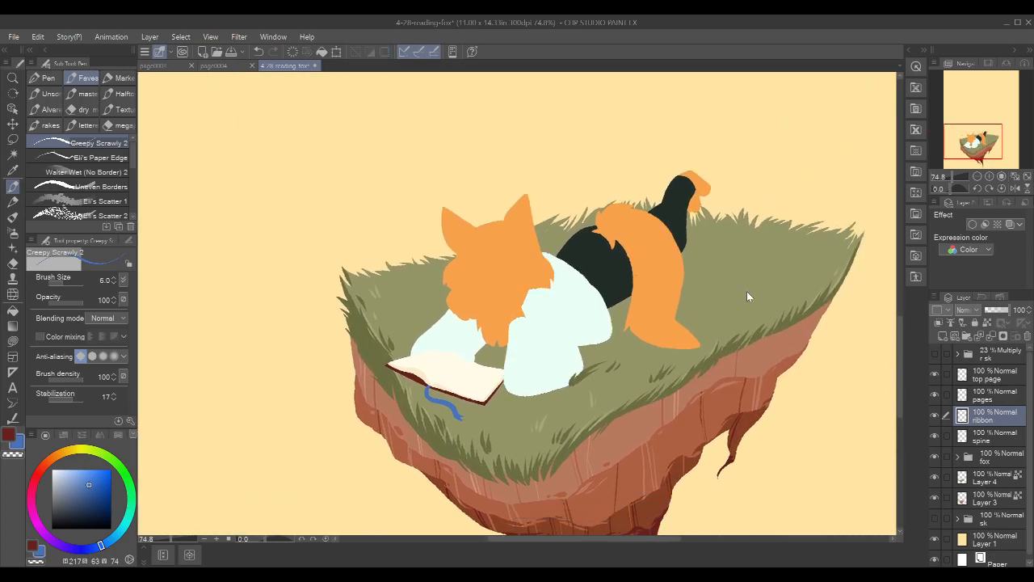
drag(838, 287, 783, 275)
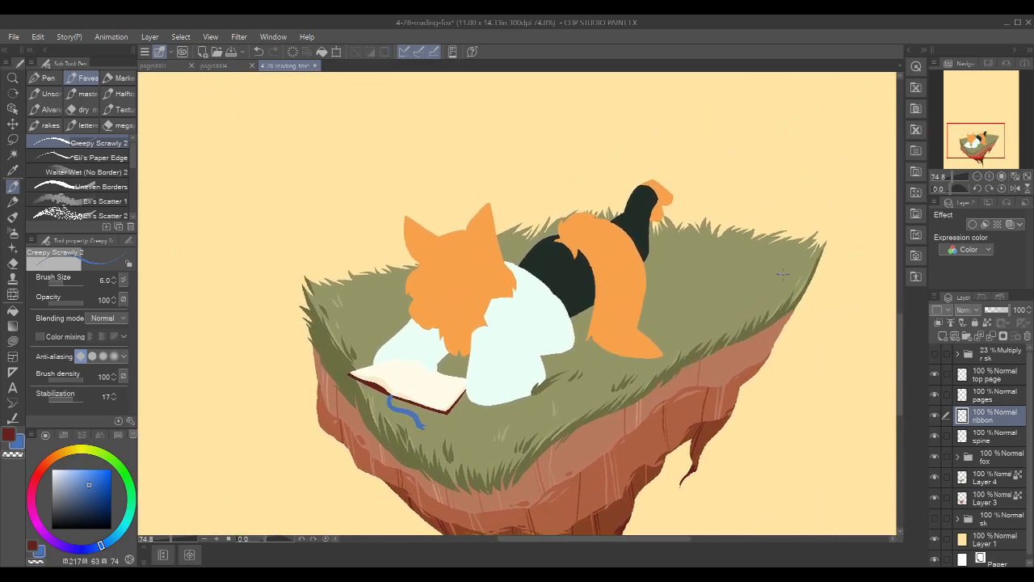
click(934, 355)
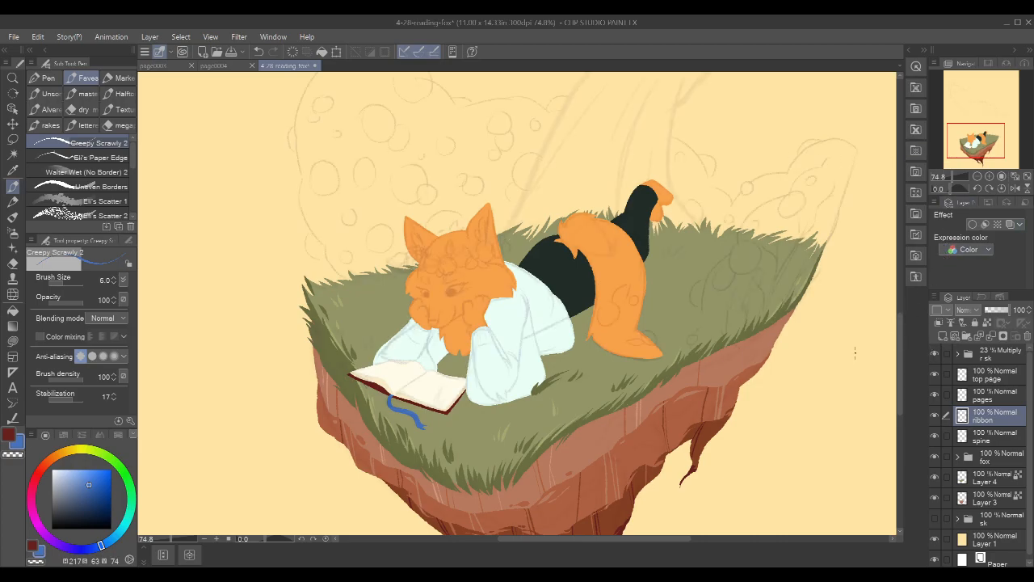
scroll(856, 353, down, 5)
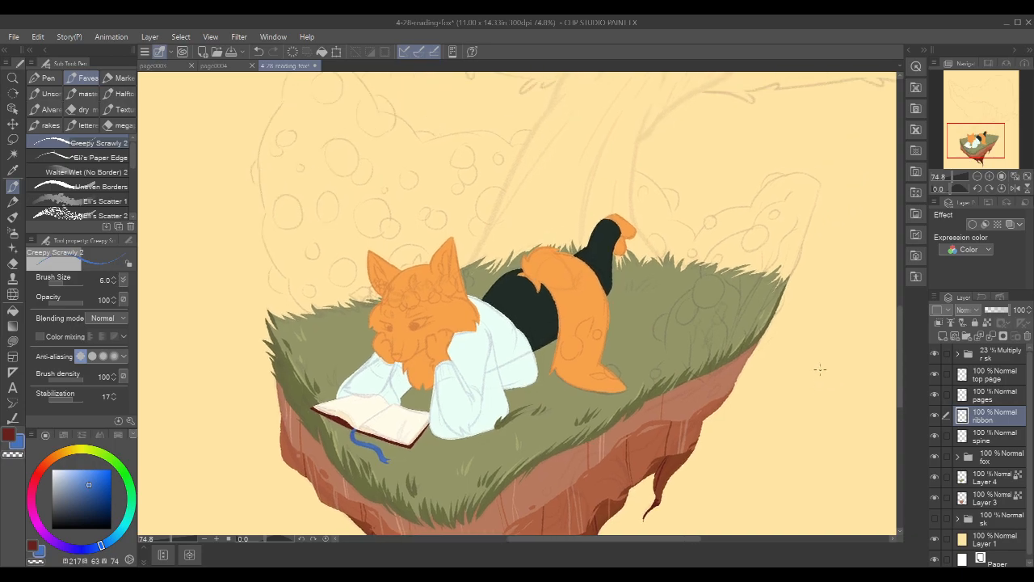
drag(847, 212, 750, 293)
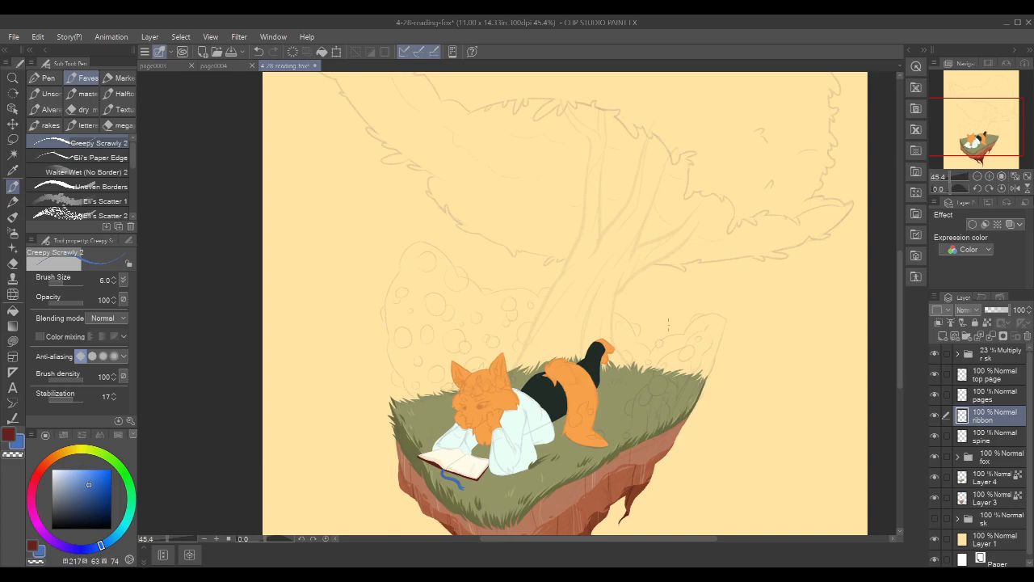
drag(633, 408, 647, 333)
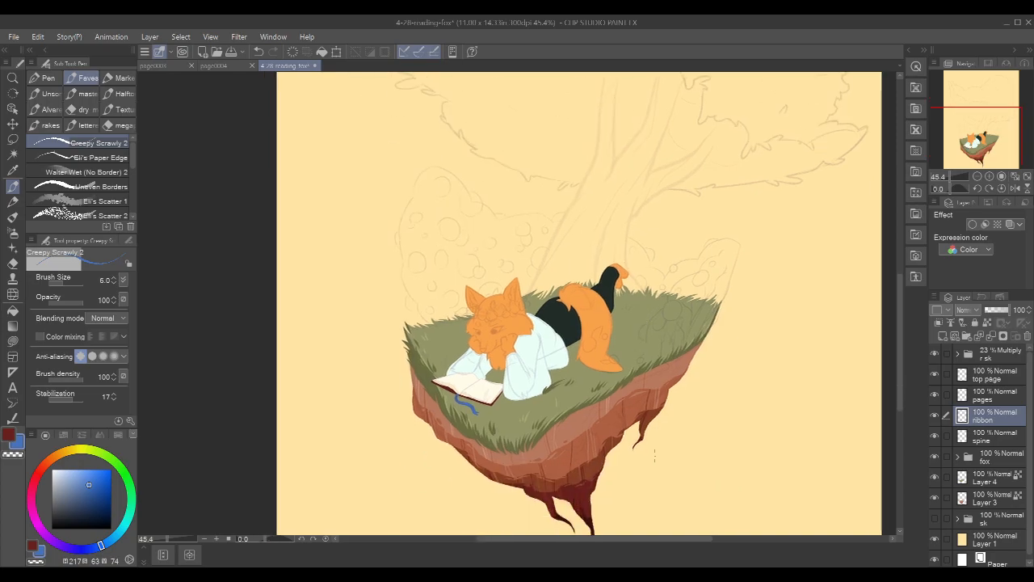
drag(625, 466, 654, 492)
drag(737, 322, 750, 332)
drag(736, 322, 788, 324)
key(ctrl+z)
key(ctrl+z)
key(ctrl+z)
key(ctrl+z)
drag(811, 240, 772, 320)
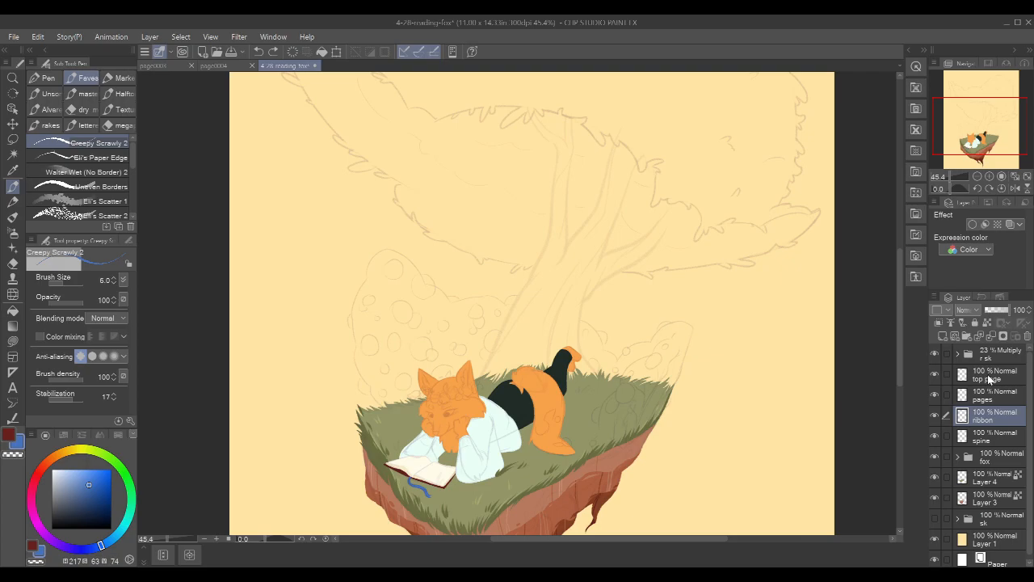
Group the top page, pages, ribbon and spine layers into a folder named "book" and collapse it
click(996, 375)
shift+click(996, 437)
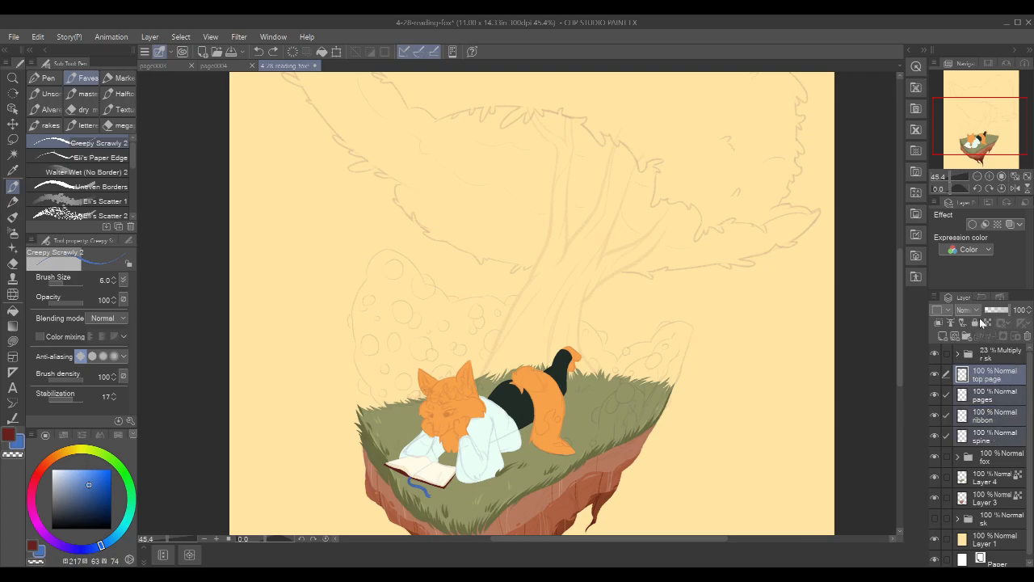
key(ctrl+g)
click(958, 376)
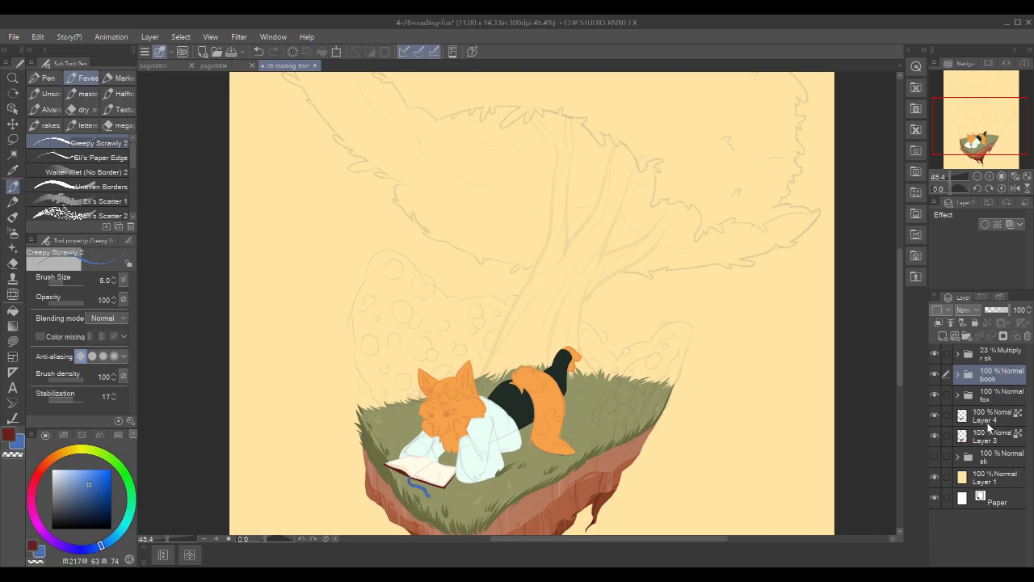
Add a new layer directly above Layer 4 and name it "bushes"
click(994, 420)
click(942, 338)
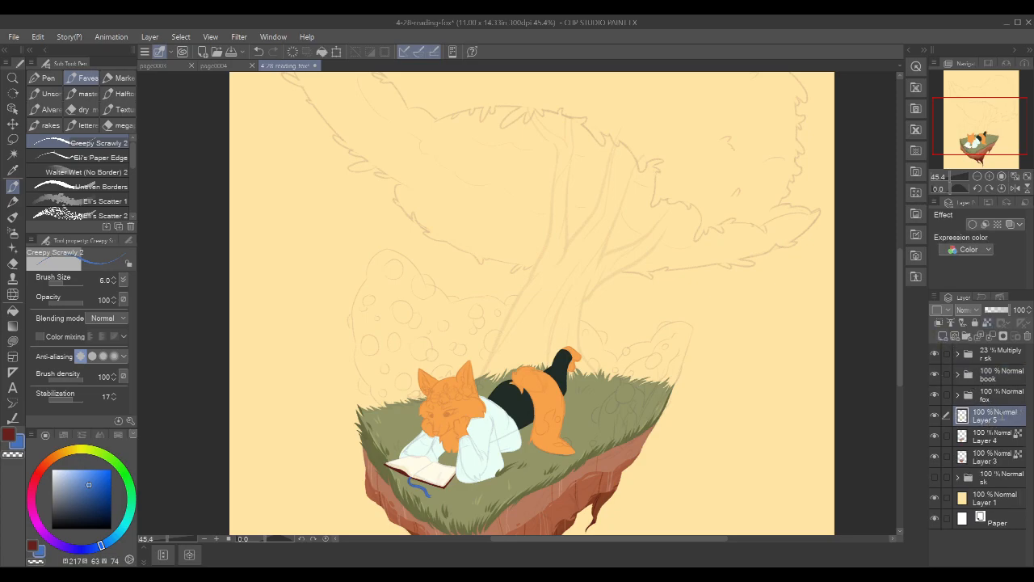
text(bushes)
key(Return)
drag(533, 472, 569, 400)
scroll(464, 435, up, 2)
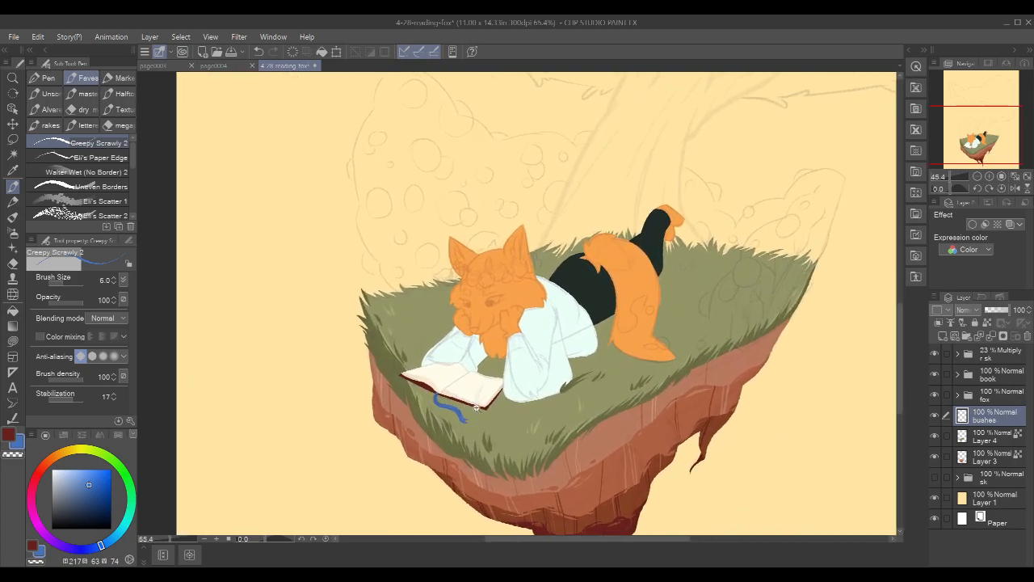
Sample the dark grass green, shift its hue to make HSV 88, 39, 43, and make the bushes layer active
click(994, 439)
key(x)
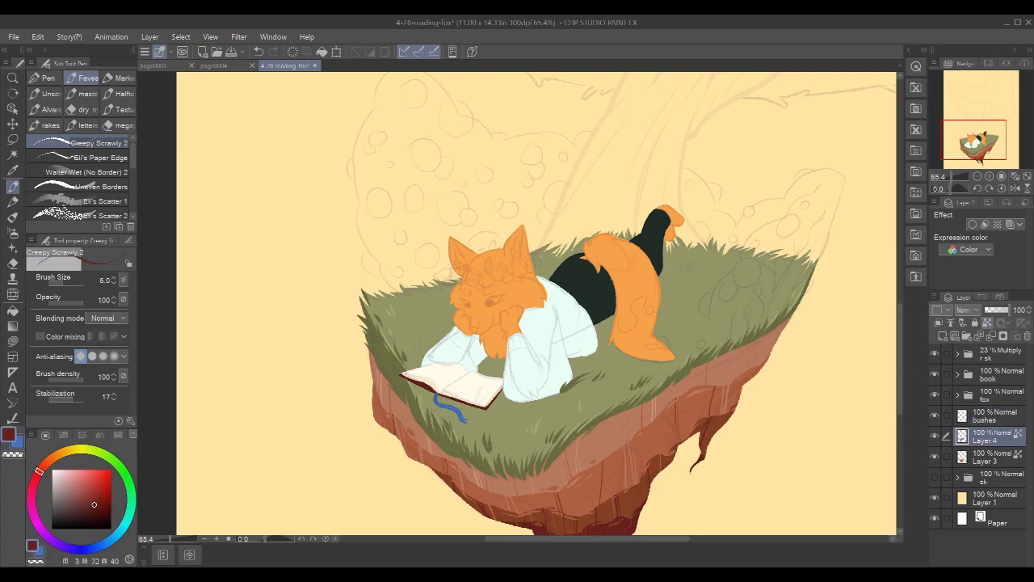
alt+click(403, 376)
click(998, 413)
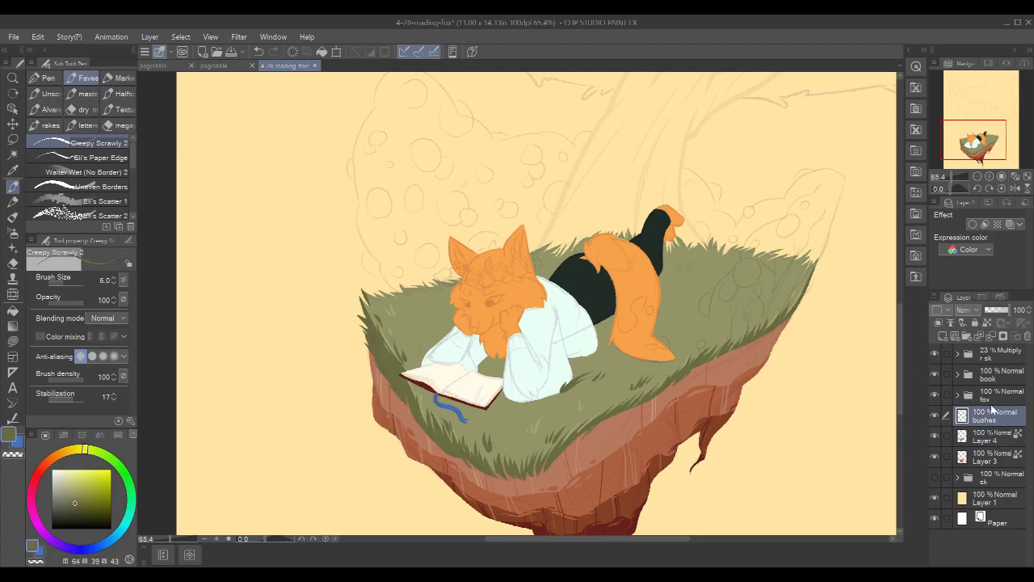
click(105, 446)
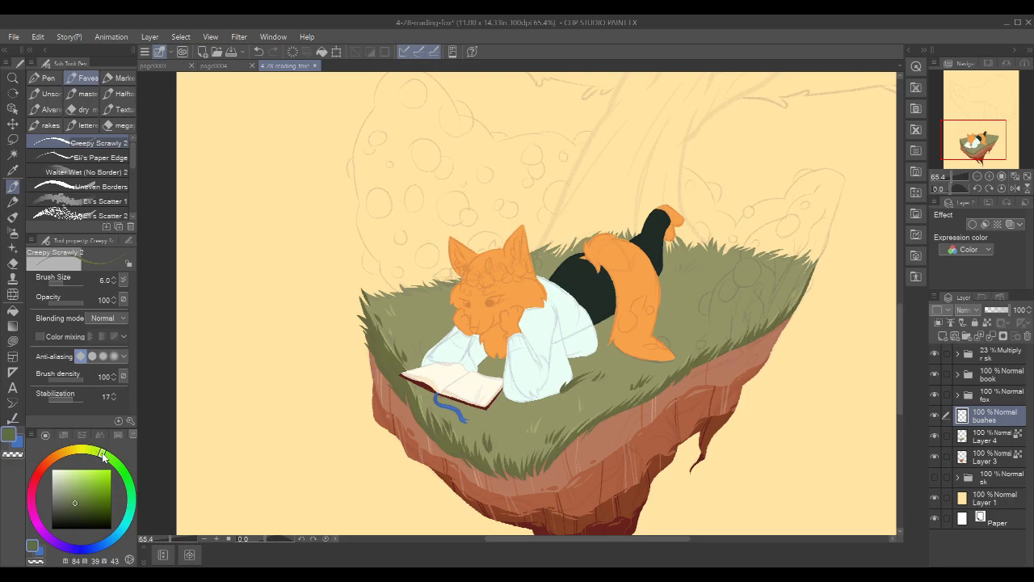
Test the green on the large bush, undo the stroke, and enlarge the brush size to 40
mouse_move(383, 211)
mouse_down()
mouse_move(386, 236)
mouse_move(408, 242)
mouse_up()
key(ctrl+z)
key(bracketright)
key(bracketright)
key(bracketright)
key(bracketright)
key(bracketright)
key(bracketright)
key(bracketright)
key(bracketright)
key(bracketright)
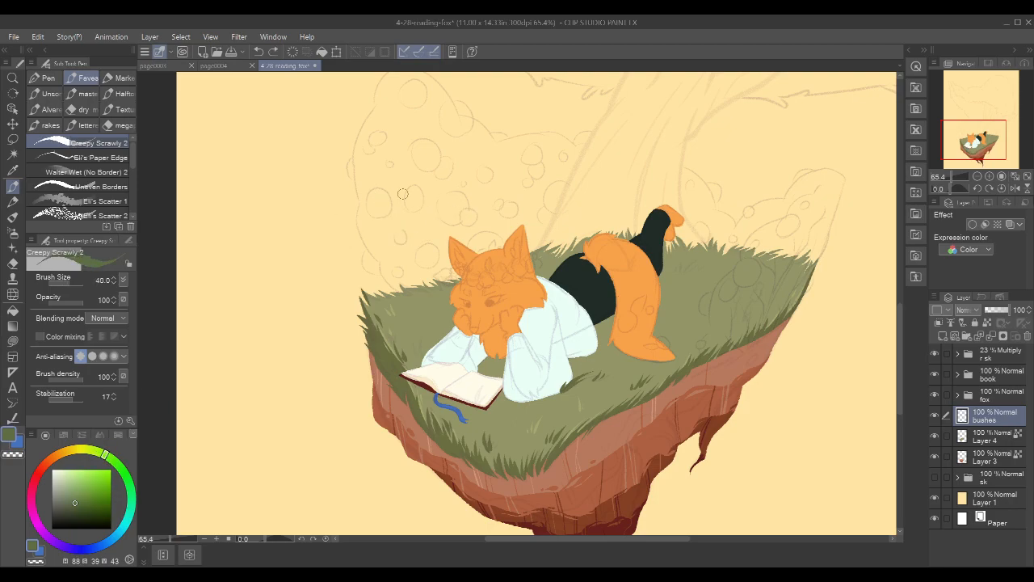
Try outlining the outer edge of the large bush in green at brush size 30, and undo the strokes
mouse_move(367, 195)
mouse_down()
mouse_move(360, 230)
mouse_move(418, 293)
mouse_up()
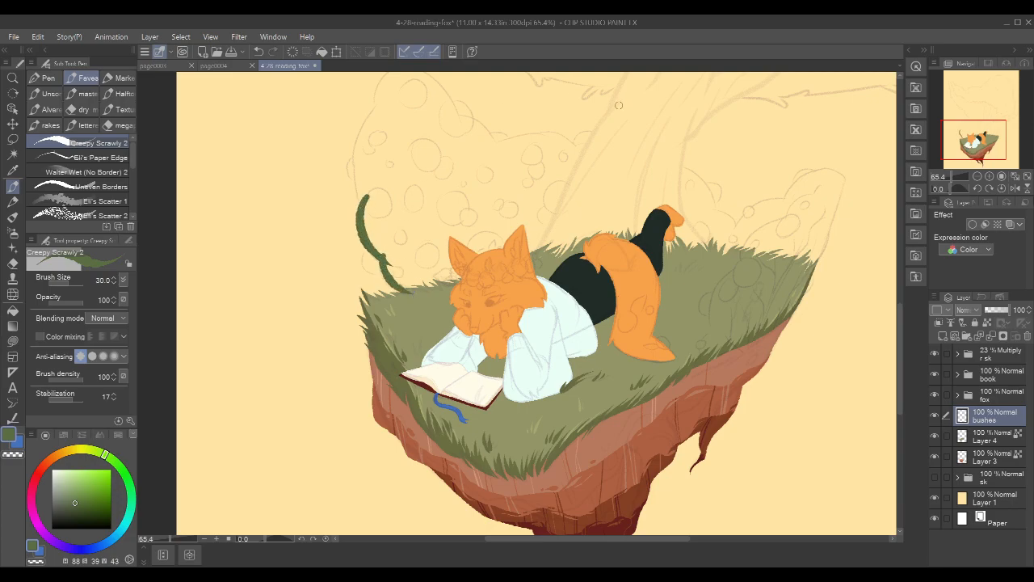
key(ctrl+z)
key(ctrl+z)
key(ctrl+z)
key(ctrl+z)
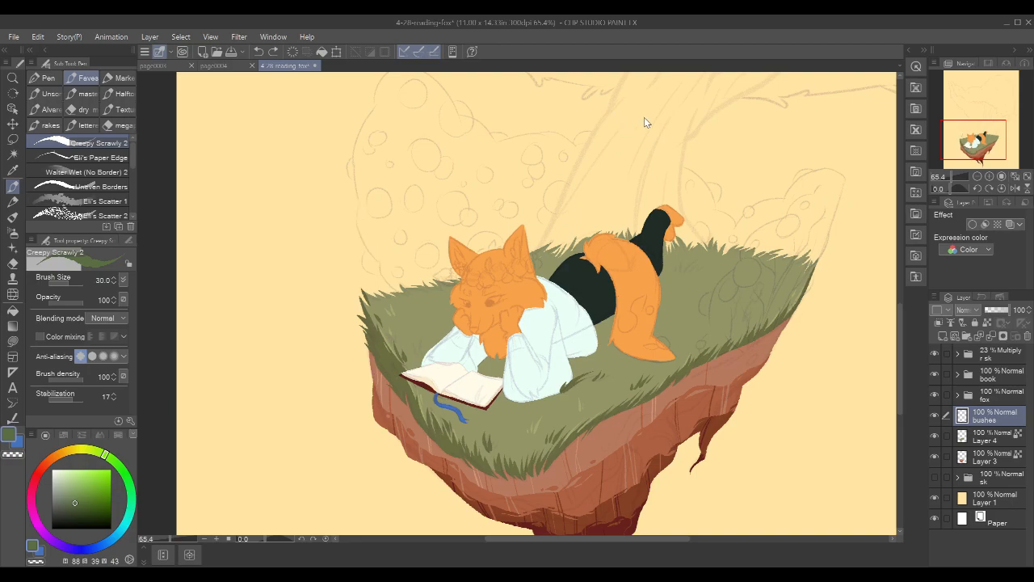
drag(776, 253, 729, 310)
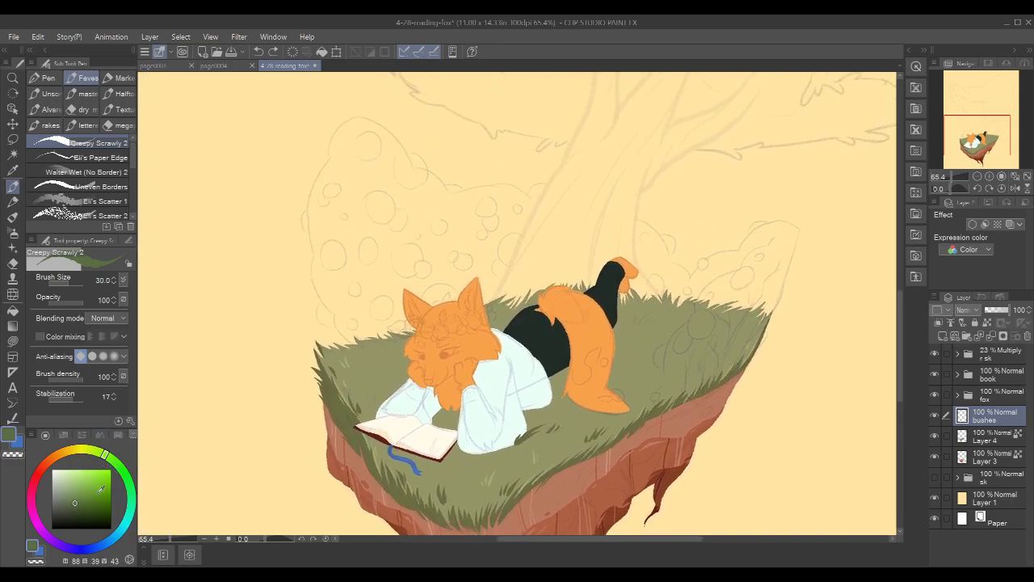
mouse_move(327, 179)
mouse_down()
mouse_move(315, 231)
mouse_move(338, 260)
mouse_up()
key(ctrl+z)
key(ctrl+z)
key(ctrl+z)
key(ctrl+z)
drag(811, 314, 775, 332)
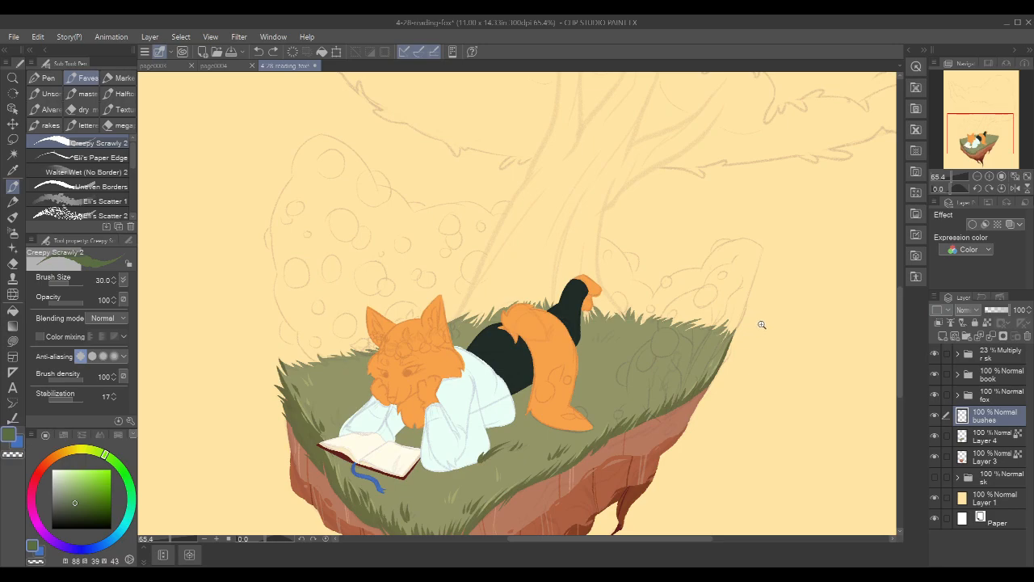
Auto-select the empty area around the grass on Layer 4 and return to the bushes layer
scroll(761, 324, up, 2)
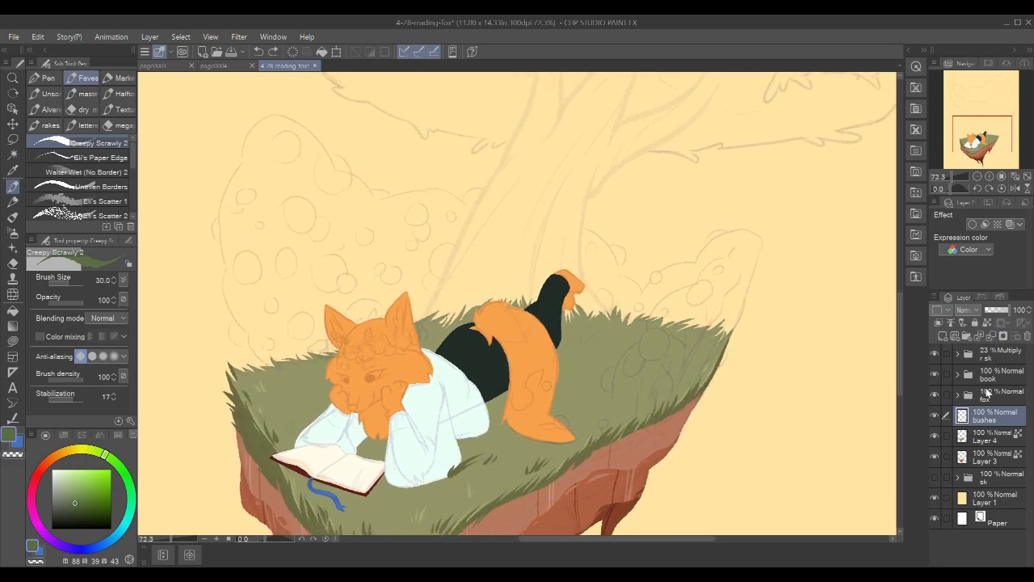
click(996, 442)
key(w)
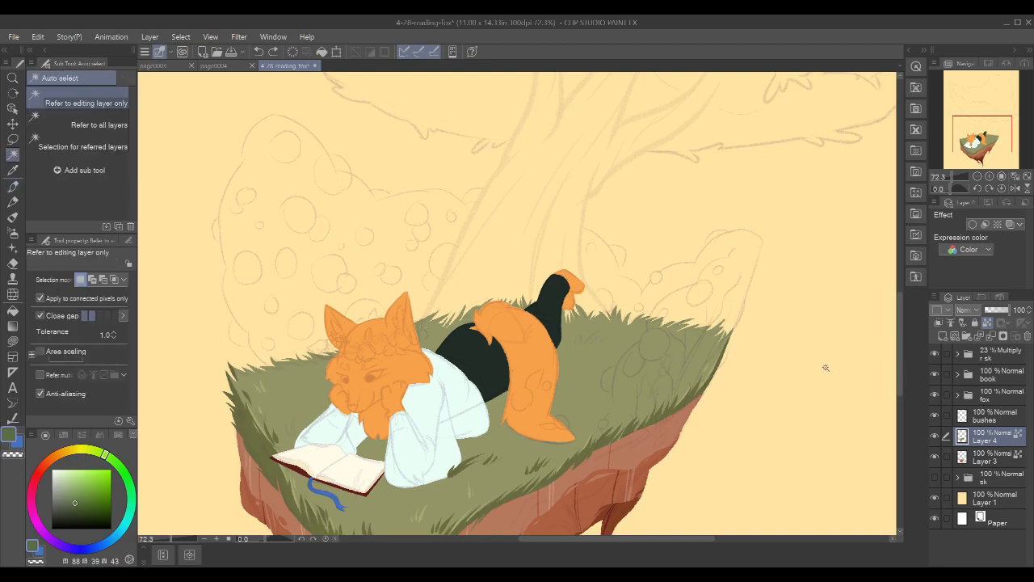
click(826, 368)
scroll(389, 296, up, 4)
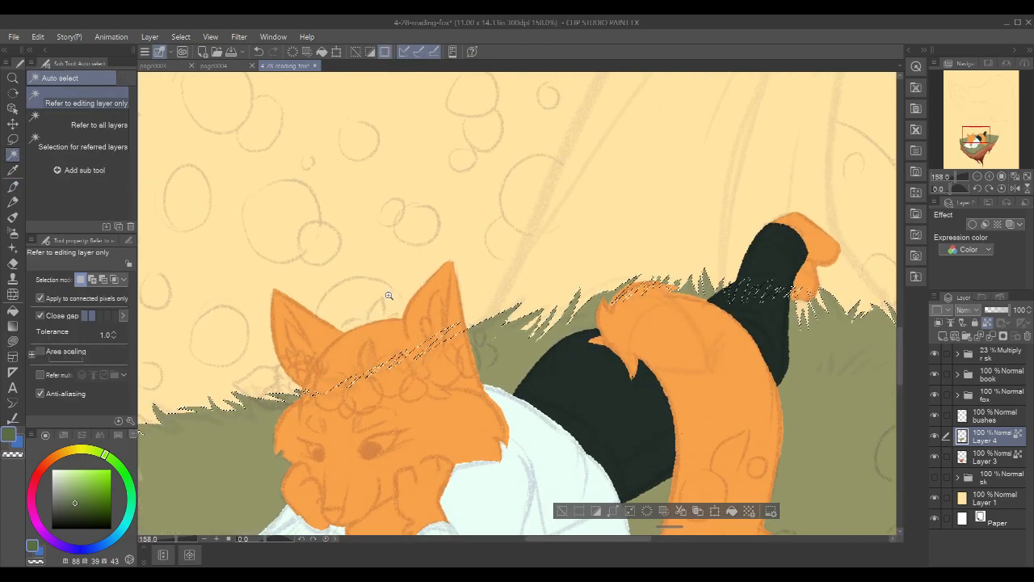
scroll(389, 296, down, 3)
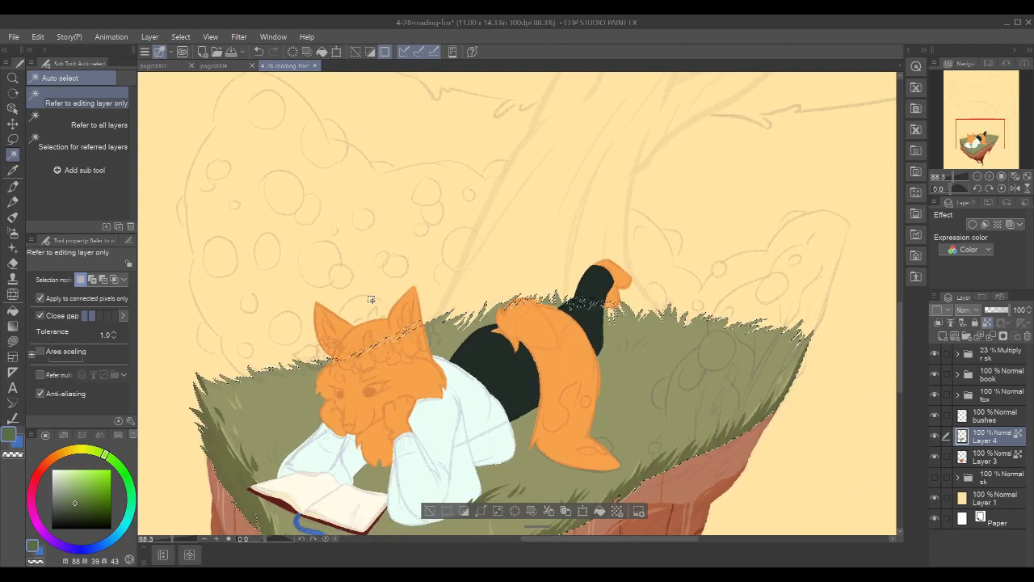
click(996, 415)
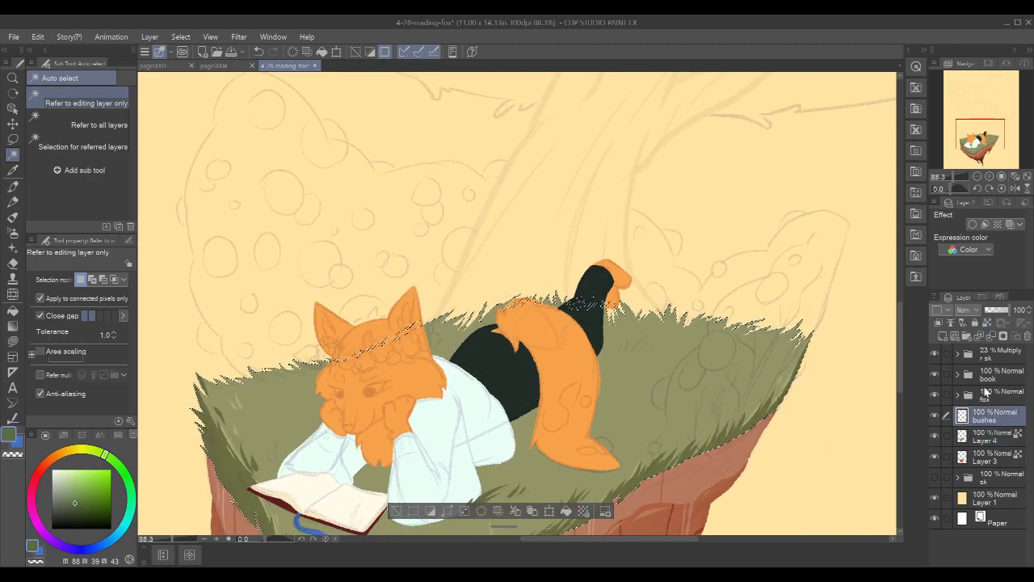
Paint the lower outer edge of the bush behind the fox in green down to the grass with brush size 30
key(p)
drag(368, 267, 495, 315)
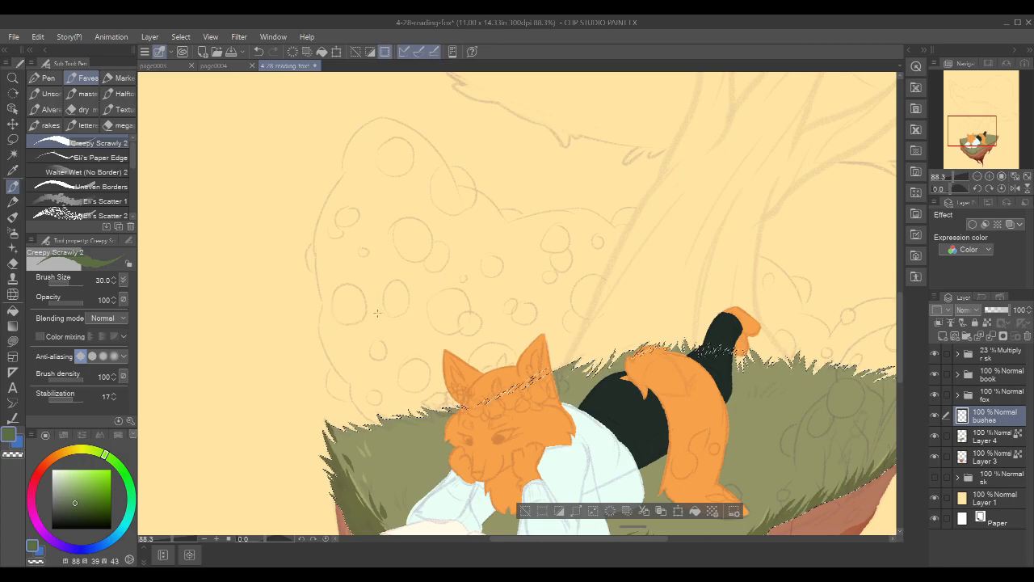
mouse_move(337, 289)
mouse_down()
mouse_move(325, 324)
mouse_move(341, 350)
mouse_move(336, 289)
mouse_move(338, 361)
mouse_move(336, 328)
mouse_move(350, 379)
mouse_up()
drag(326, 340, 368, 390)
drag(327, 333, 364, 390)
drag(324, 318, 380, 414)
drag(350, 372, 377, 417)
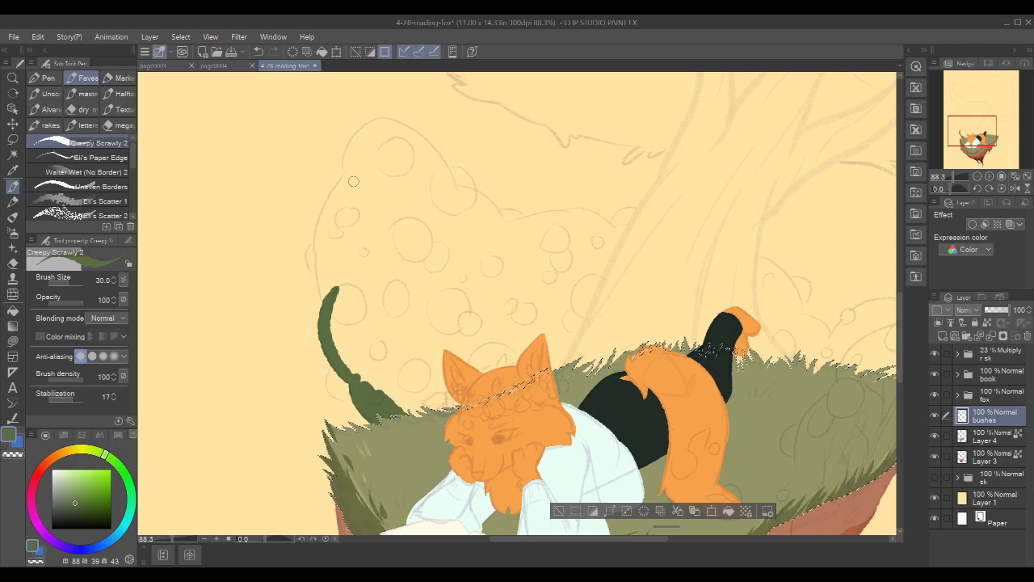
Continue the green outline of the large bush up its outer side and over the top lobe with brush size 30
mouse_move(351, 172)
mouse_down()
mouse_move(327, 214)
mouse_move(333, 299)
mouse_up()
drag(352, 173, 338, 320)
drag(345, 178, 325, 295)
drag(552, 194, 537, 241)
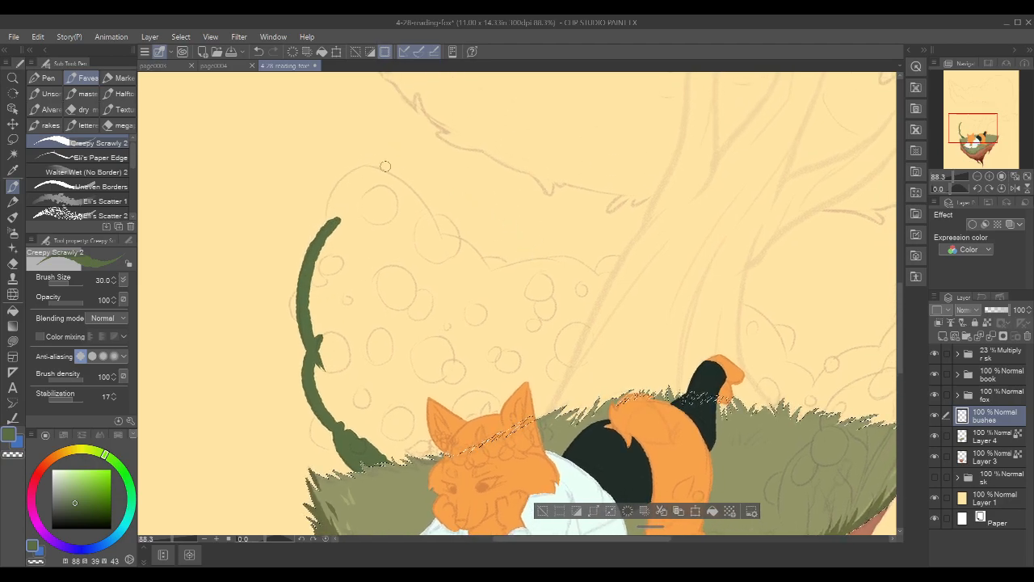
mouse_move(380, 171)
mouse_down()
mouse_move(360, 168)
mouse_move(330, 239)
mouse_up()
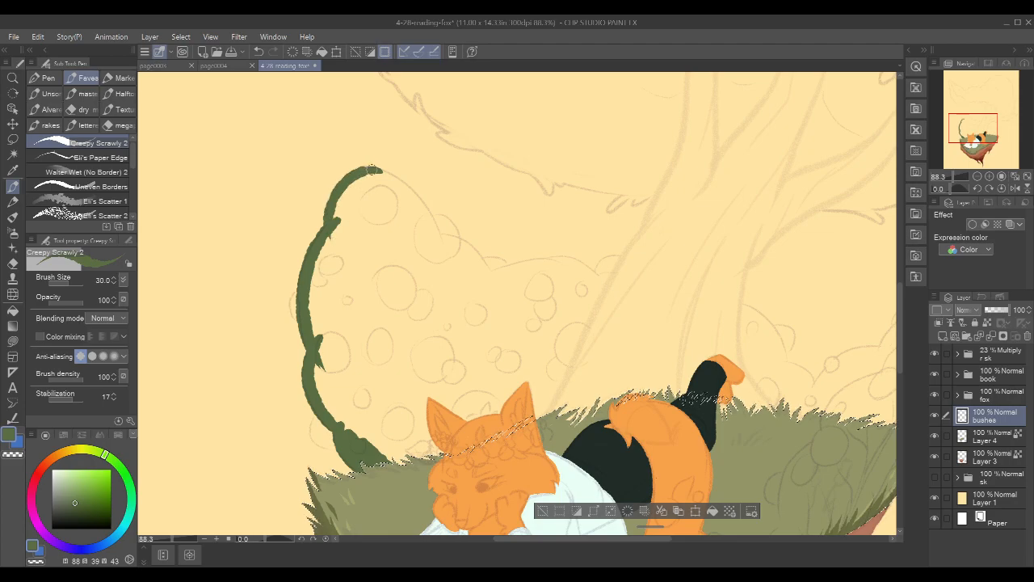
mouse_move(371, 169)
mouse_down()
mouse_move(441, 241)
mouse_move(401, 184)
mouse_move(439, 245)
mouse_up()
drag(379, 173, 439, 248)
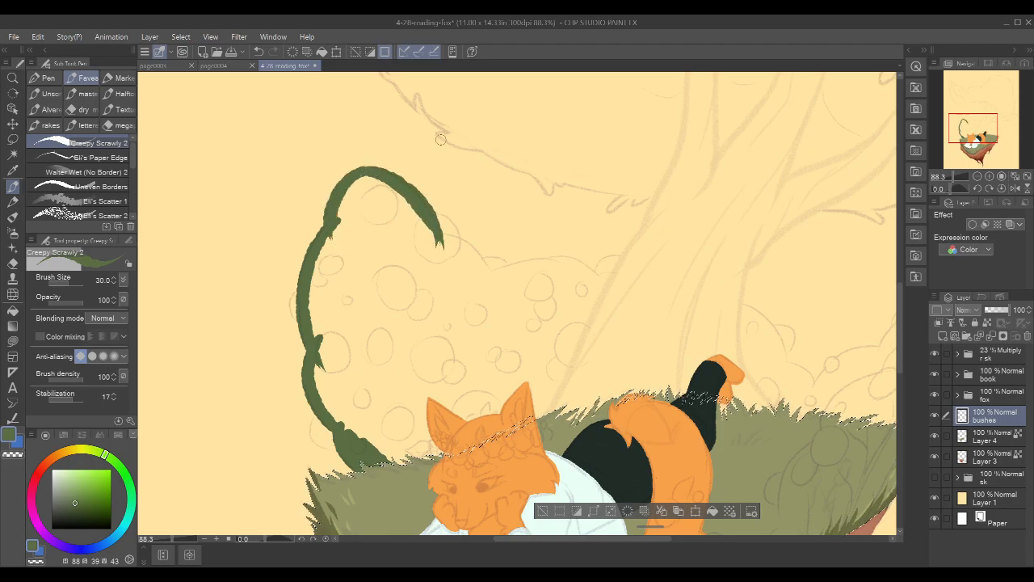
Outline the bush's two remaining lobes in green along the sketch, closing the contour at the grass beside the fox's tail
key(r)
drag(704, 258, 475, 118)
key(space)
drag(568, 298, 569, 258)
mouse_move(465, 362)
mouse_down()
mouse_move(466, 335)
mouse_move(501, 296)
mouse_up()
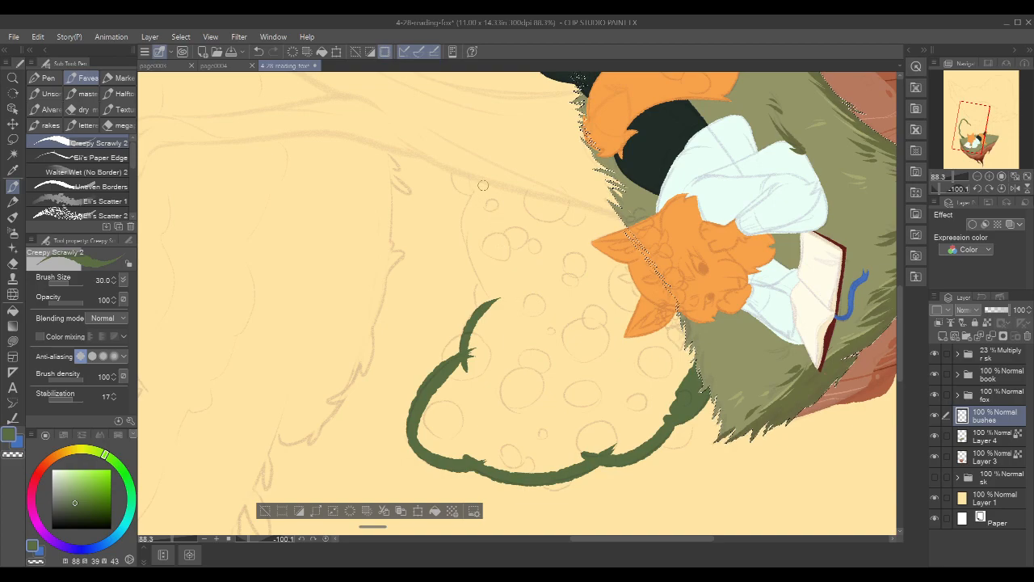
drag(482, 187, 509, 315)
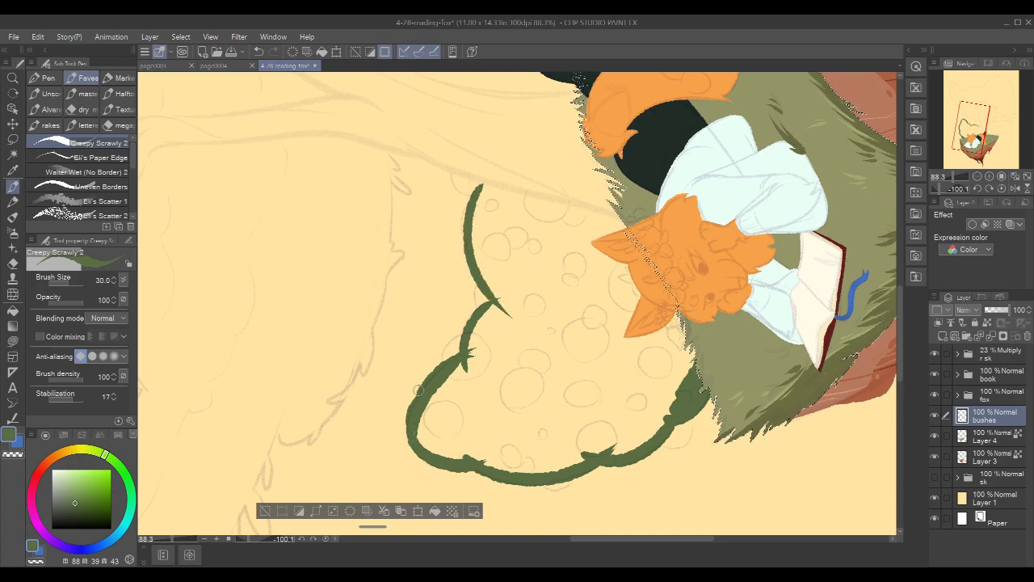
mouse_move(678, 212)
mouse_down()
mouse_move(627, 275)
mouse_move(622, 320)
mouse_move(626, 277)
mouse_up()
drag(421, 267, 486, 196)
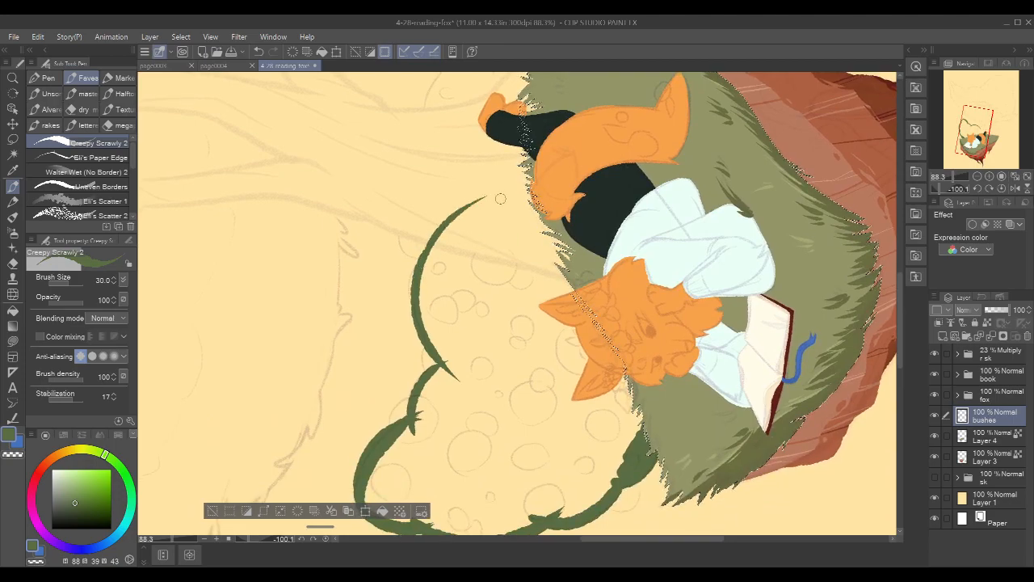
drag(416, 267, 529, 172)
drag(666, 214, 627, 159)
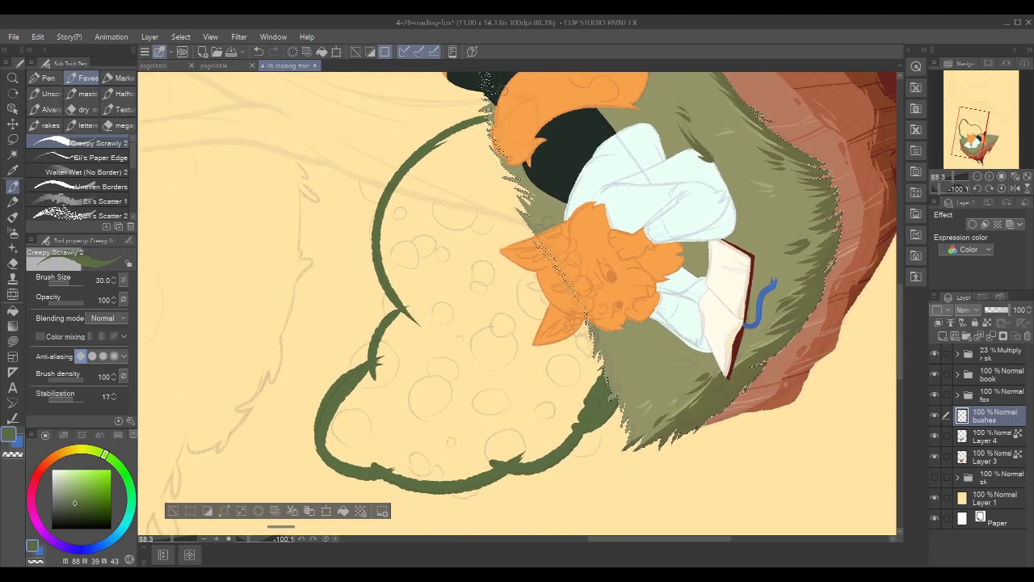
Fill the outlined large bush with the same green, referring only to the editing layer
key(g)
key(g)
click(499, 316)
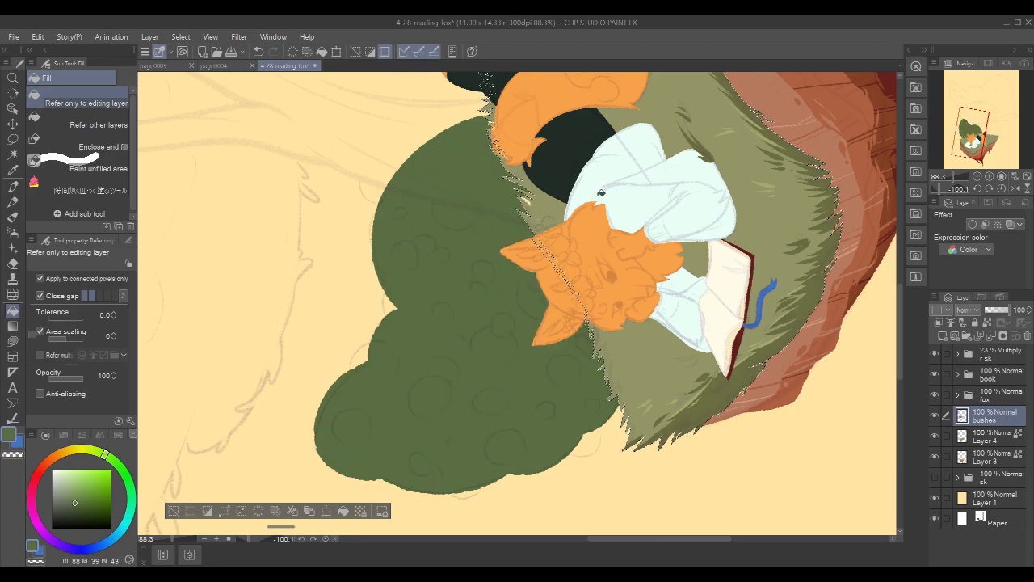
Clear the selection and paint the background gaps between the grass blades beside the bush green with brush size 7
key(p)
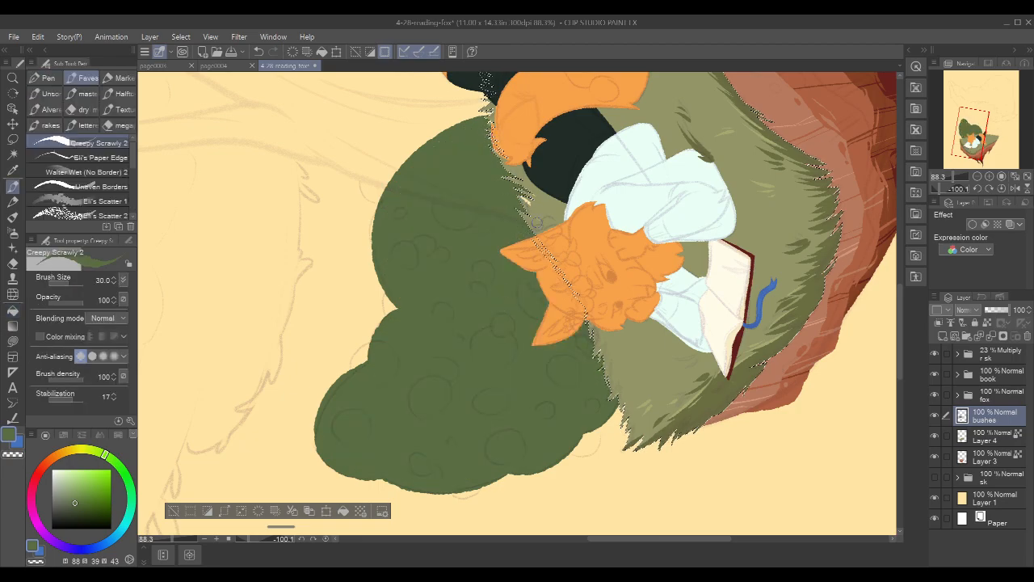
scroll(569, 184, up, 5)
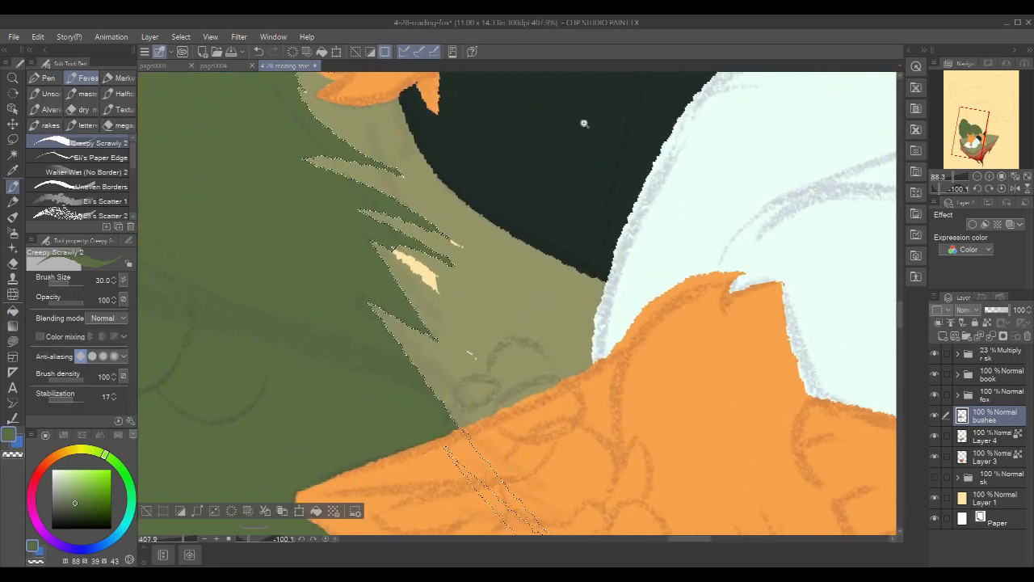
drag(440, 257, 582, 350)
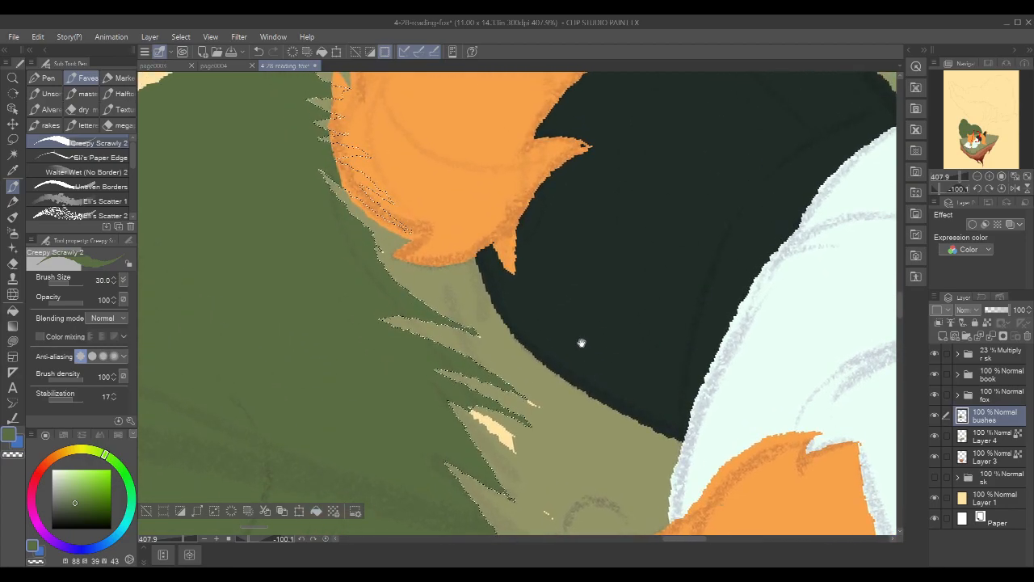
key(ctrl+d)
key(bracketleft)
key(bracketleft)
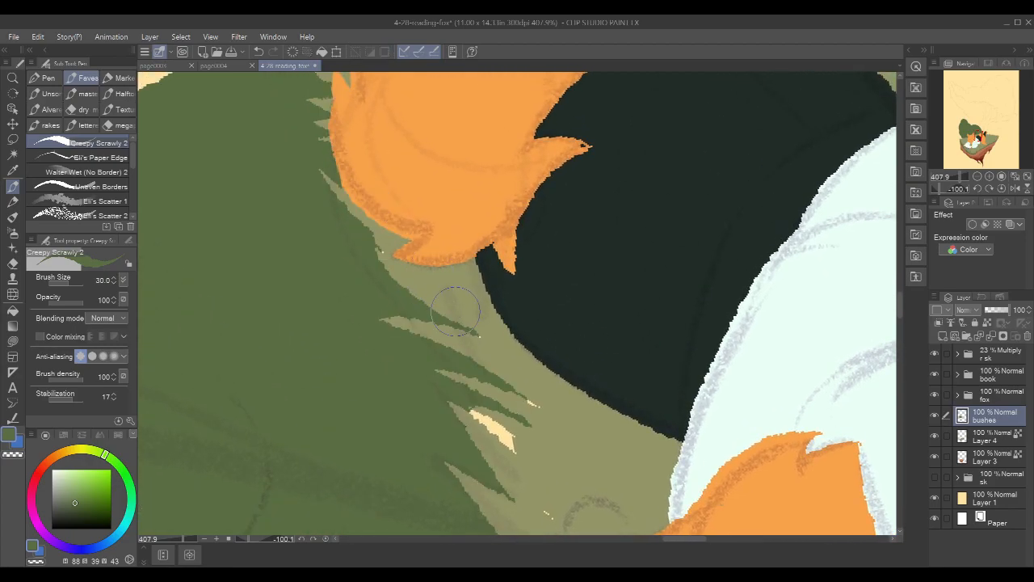
key(bracketleft)
key(bracketleft)
key(bracketleft)
key(bracketleft)
key(bracketleft)
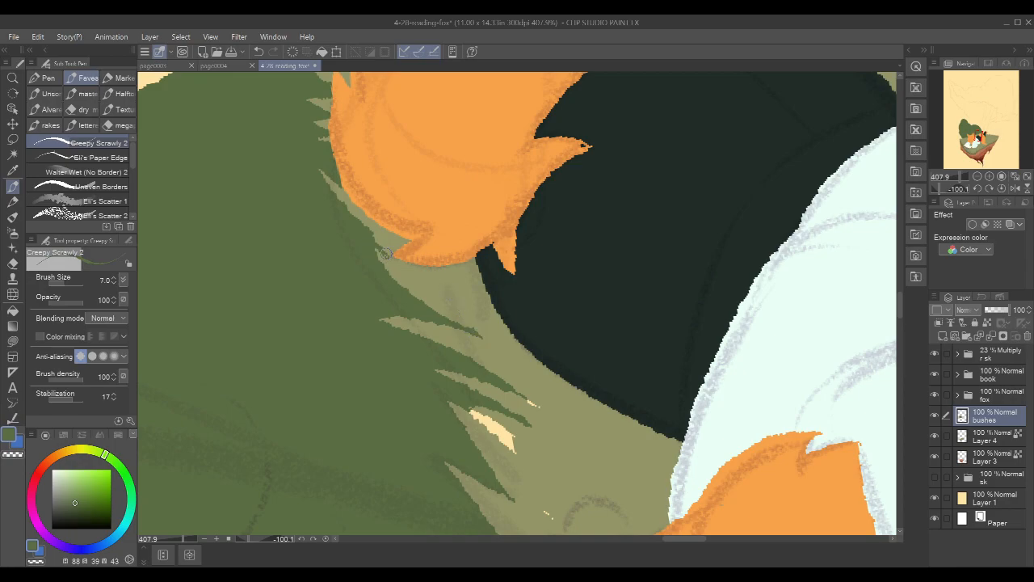
mouse_move(506, 386)
mouse_down()
mouse_move(542, 407)
mouse_move(464, 403)
mouse_move(512, 447)
mouse_move(474, 410)
mouse_move(513, 437)
mouse_up()
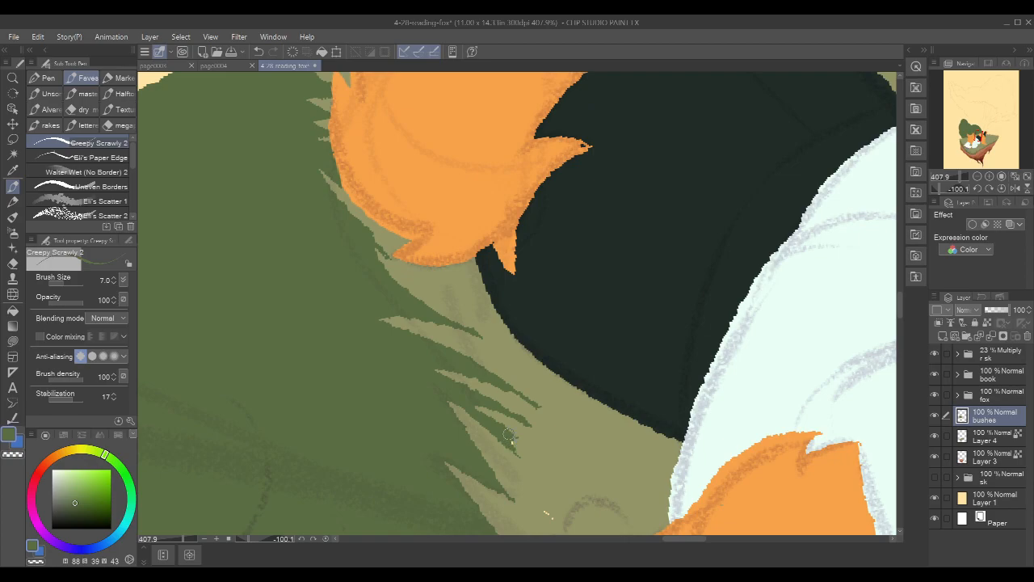
drag(625, 395, 597, 291)
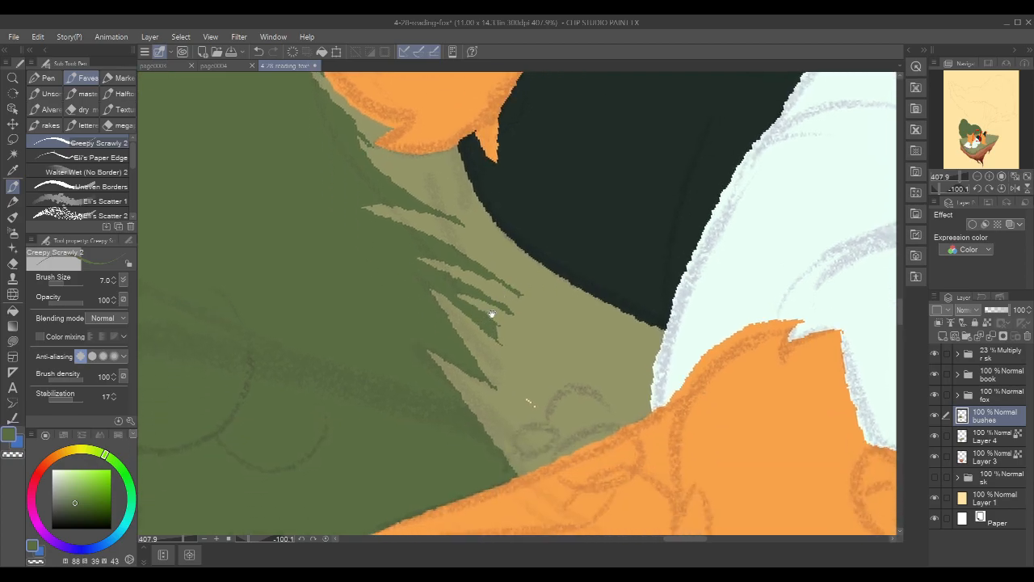
Unlock transparent pixels on Layer 4, sample the grass colour, and cover the small background specks in the grass
click(994, 440)
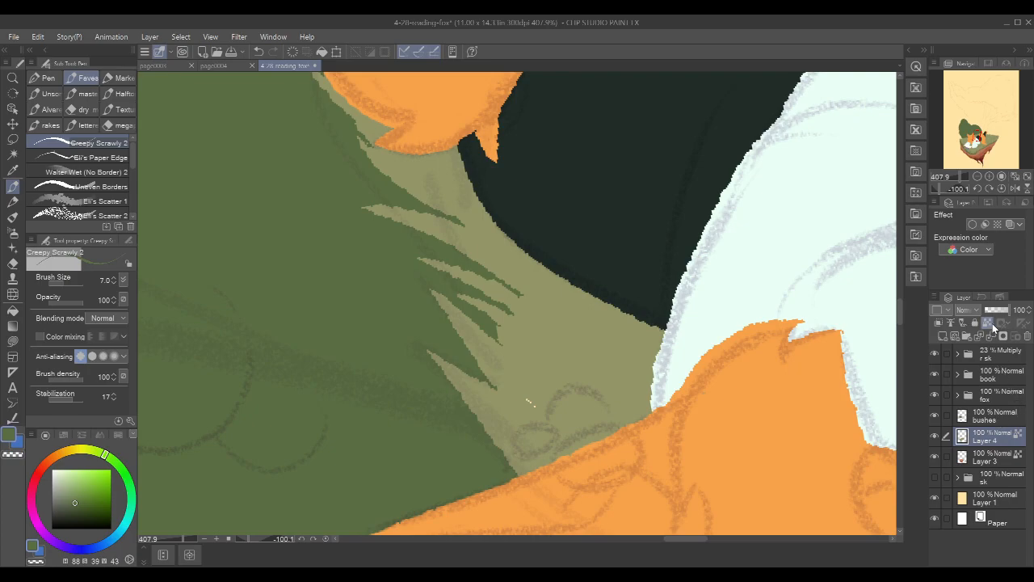
alt+click(558, 353)
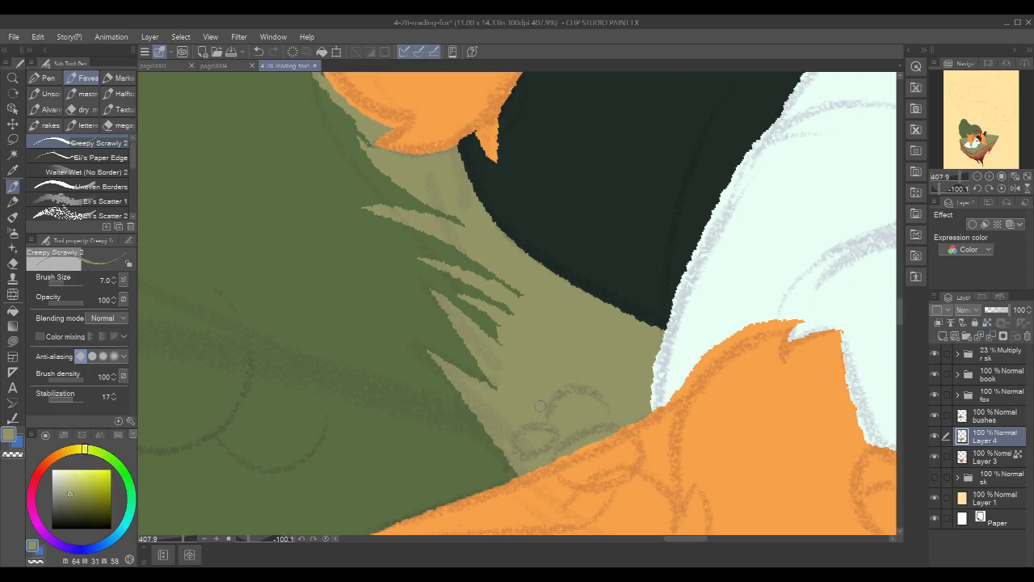
mouse_move(780, 241)
mouse_down()
mouse_move(660, 411)
mouse_move(582, 243)
mouse_move(678, 295)
mouse_move(654, 295)
mouse_up()
drag(644, 395, 595, 271)
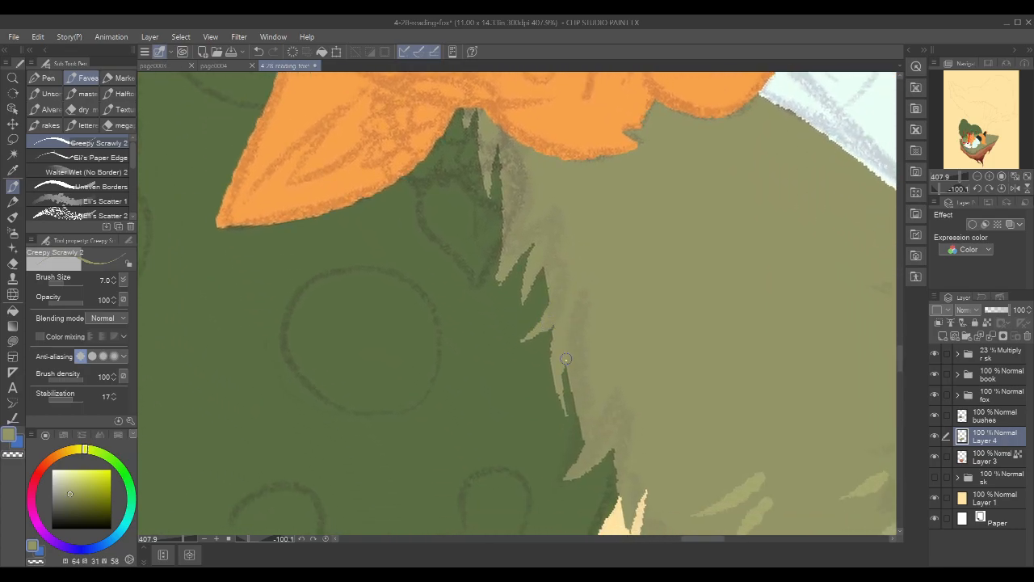
drag(750, 310, 716, 318)
drag(749, 188, 731, 413)
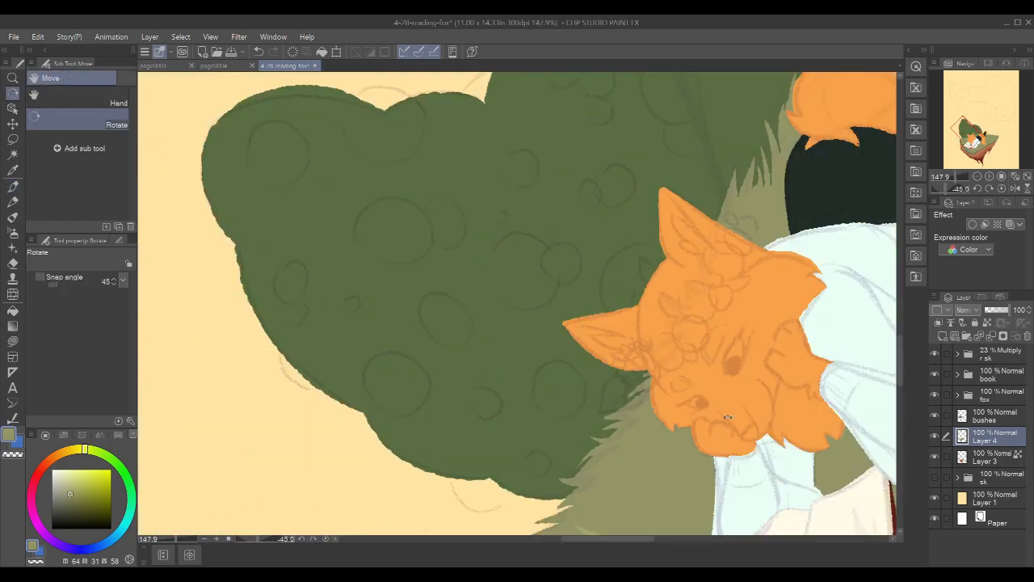
drag(652, 464, 609, 464)
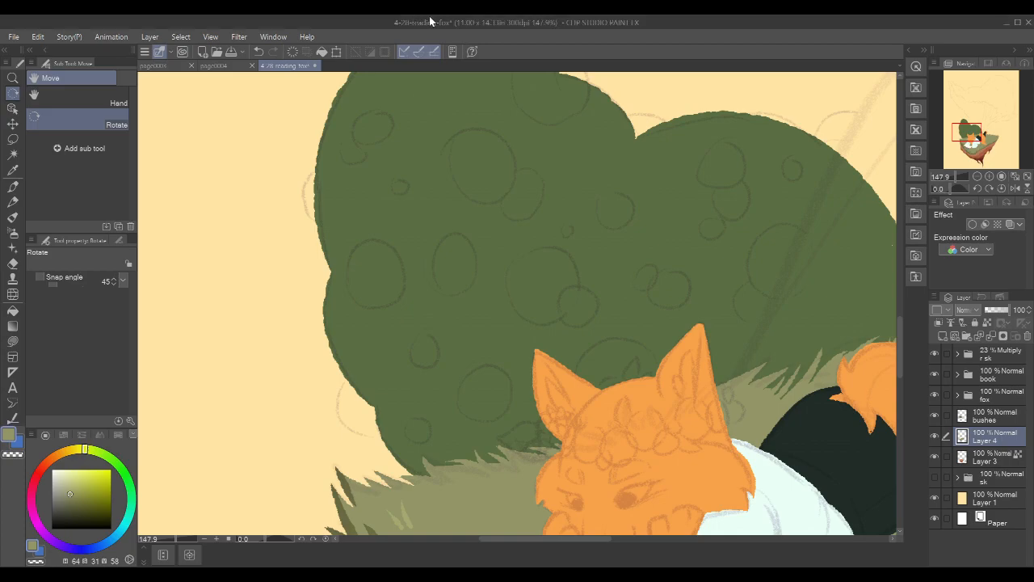
Return to the bushes layer with the pen and sample the large bush's green
click(995, 419)
scroll(675, 246, down, 5)
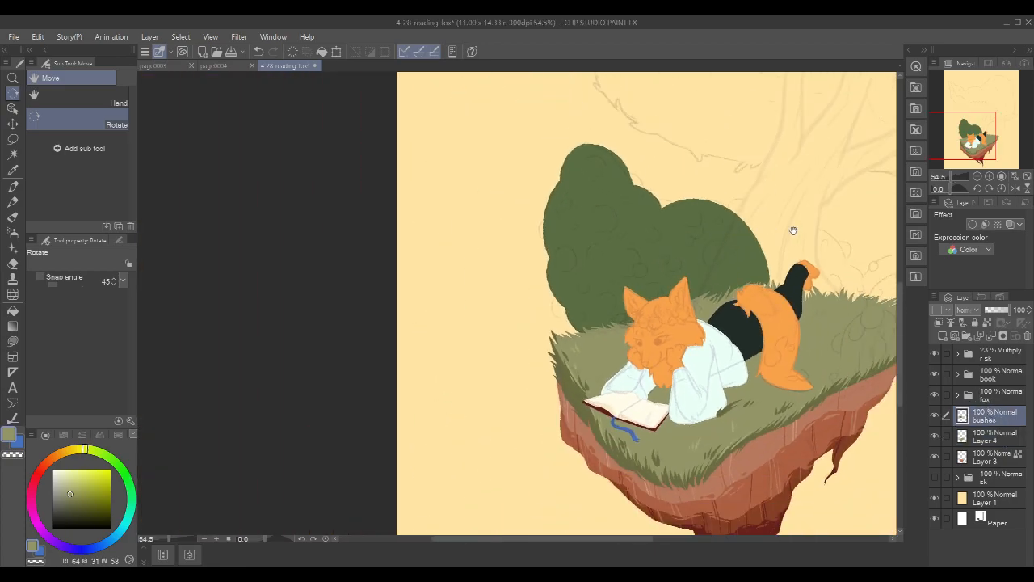
drag(796, 229, 621, 303)
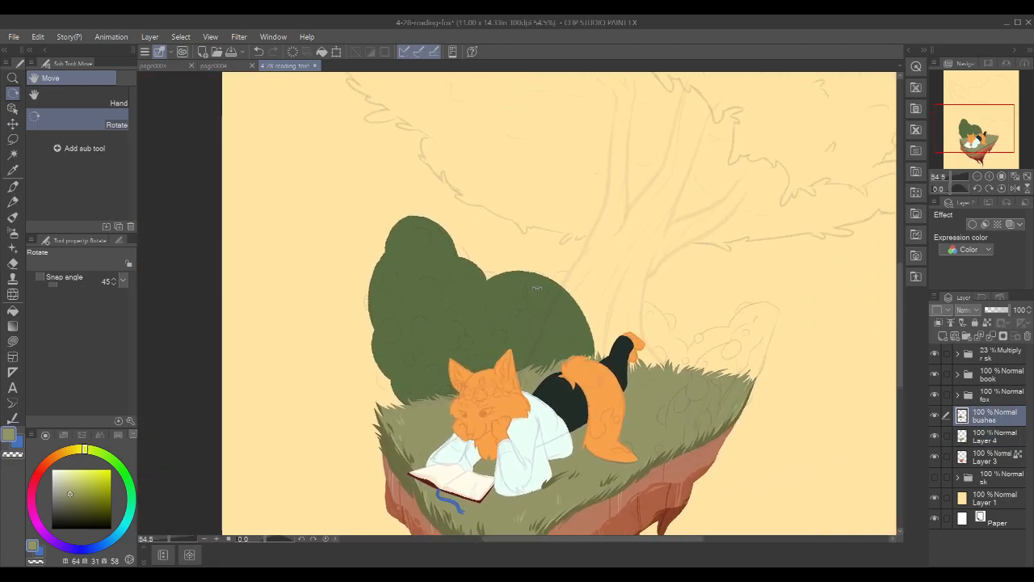
key(p)
alt+click(536, 279)
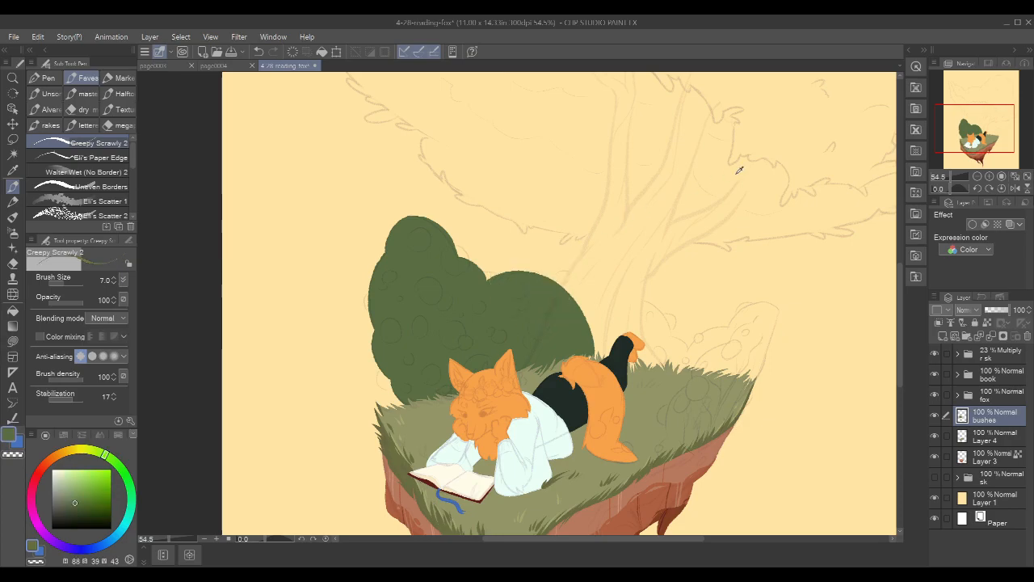
Auto-select the empty area around the grass on Layer 4 and make the bushes layer active again
click(1001, 443)
key(w)
click(816, 376)
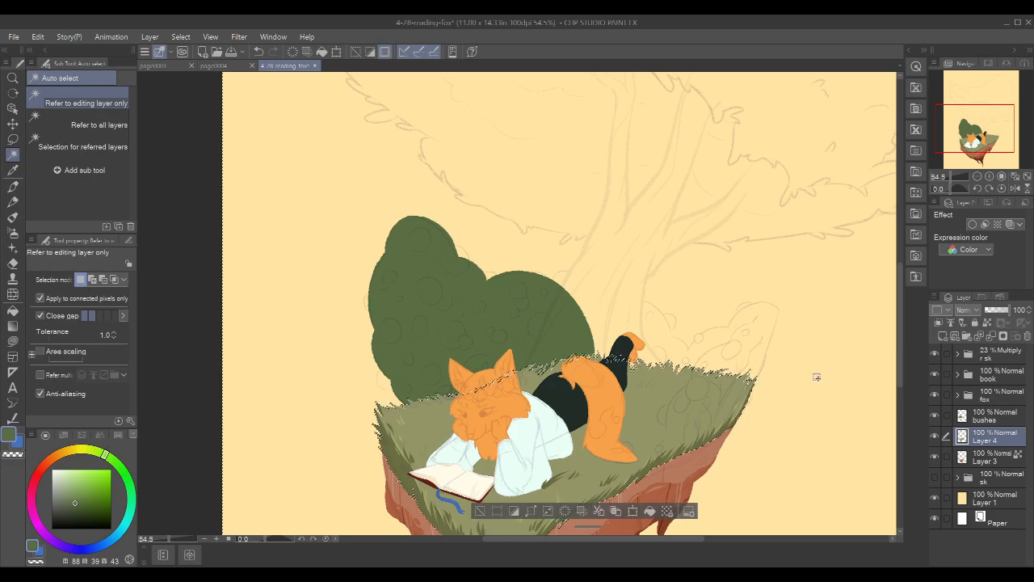
scroll(768, 356, up, 6)
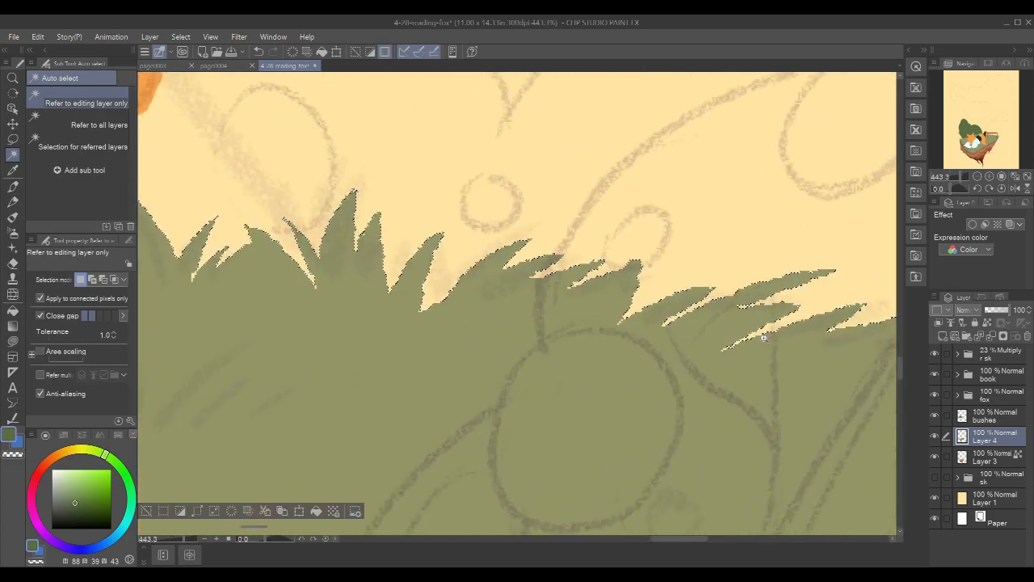
scroll(763, 337, up, 1)
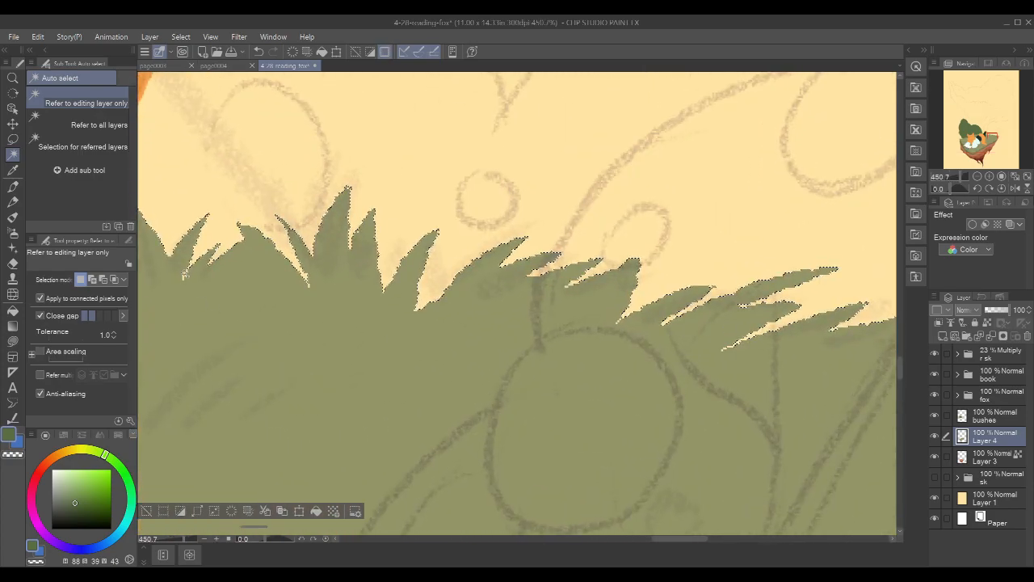
scroll(793, 250, down, 2)
drag(793, 249, 790, 296)
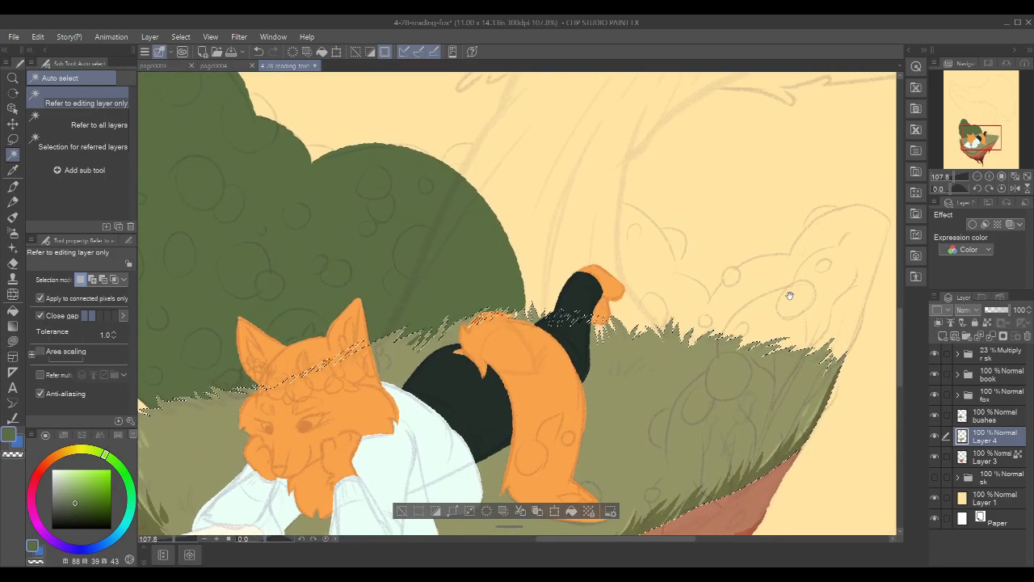
scroll(518, 307, up, 4)
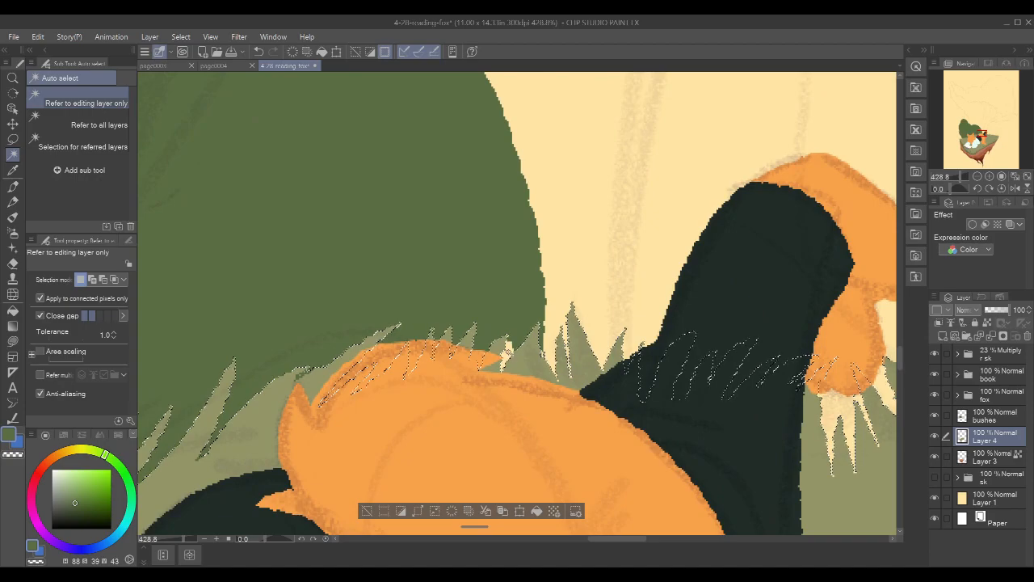
click(1001, 418)
Enlarge the pen to size 17, test the edge of the small bush behind the fox's feet, and undo the stroke
key(p)
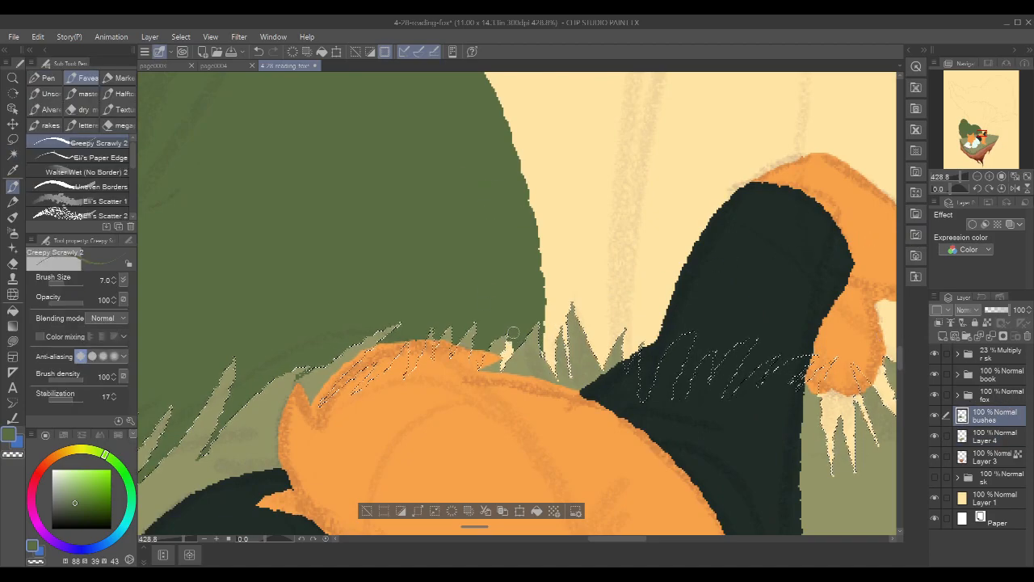
scroll(787, 288, down, 6)
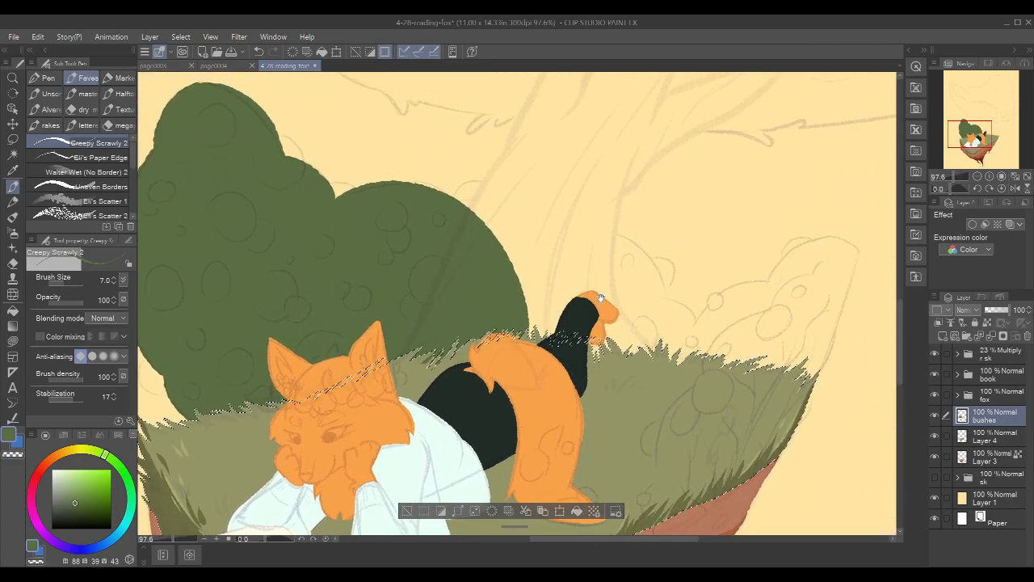
drag(787, 264, 709, 237)
mouse_move(812, 235)
mouse_down()
mouse_move(769, 212)
mouse_move(752, 226)
mouse_move(751, 215)
mouse_up()
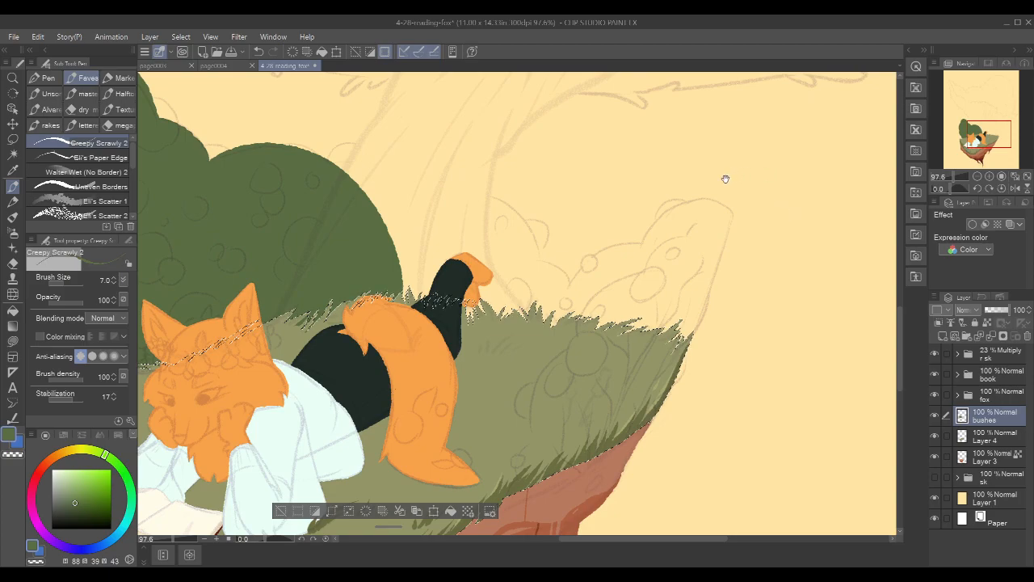
drag(659, 315, 659, 322)
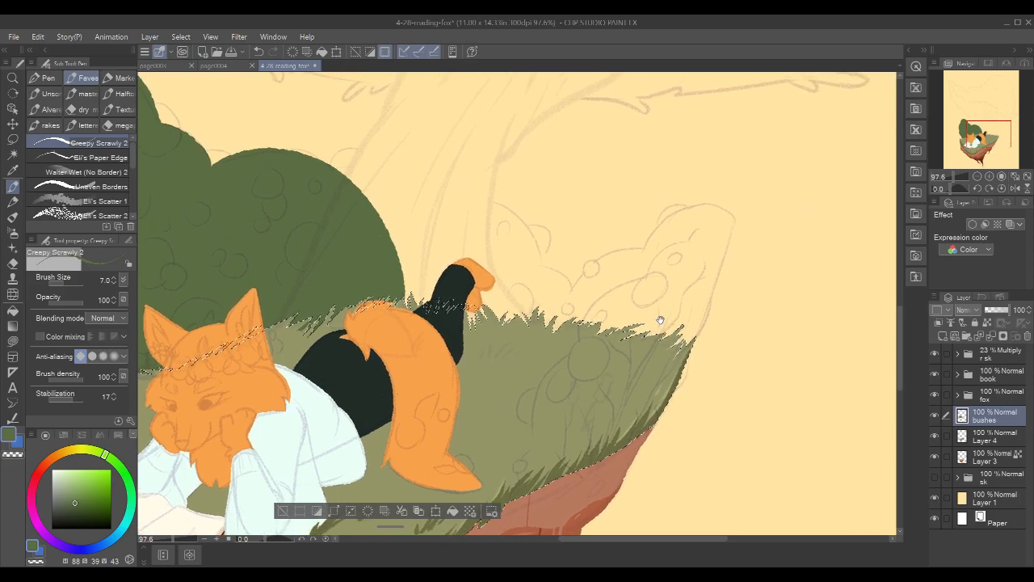
drag(523, 210, 537, 202)
mouse_move(448, 192)
mouse_down()
mouse_move(485, 204)
mouse_move(547, 305)
mouse_up()
key(bracketright)
mouse_move(446, 192)
mouse_down()
mouse_move(485, 207)
mouse_move(554, 328)
mouse_up()
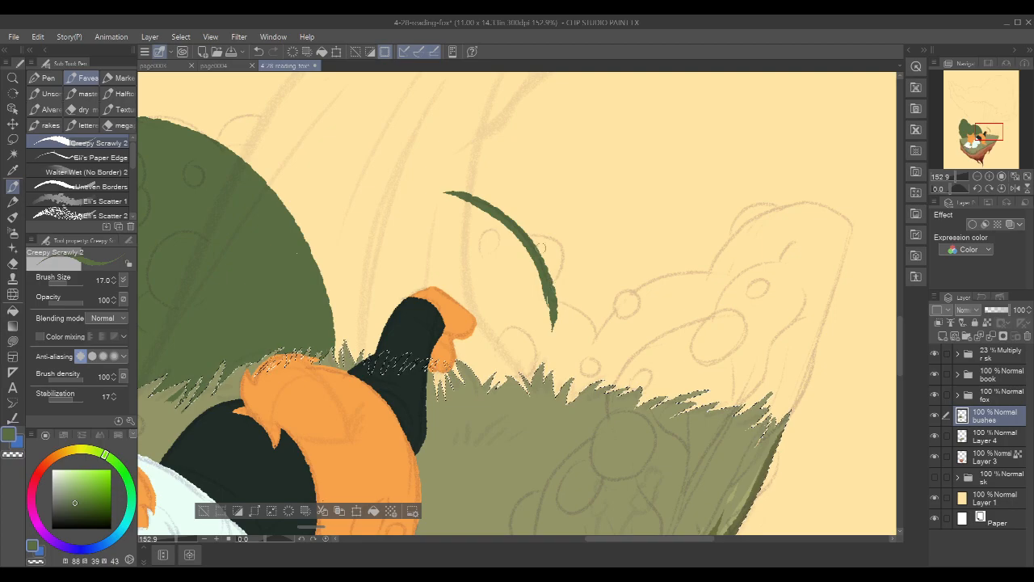
key(ctrl+z)
Outline the small rounded bush behind the fox's feet in dark green, join it to the large bush, and fill it
mouse_move(437, 190)
mouse_down()
mouse_move(507, 216)
mouse_move(549, 340)
mouse_up()
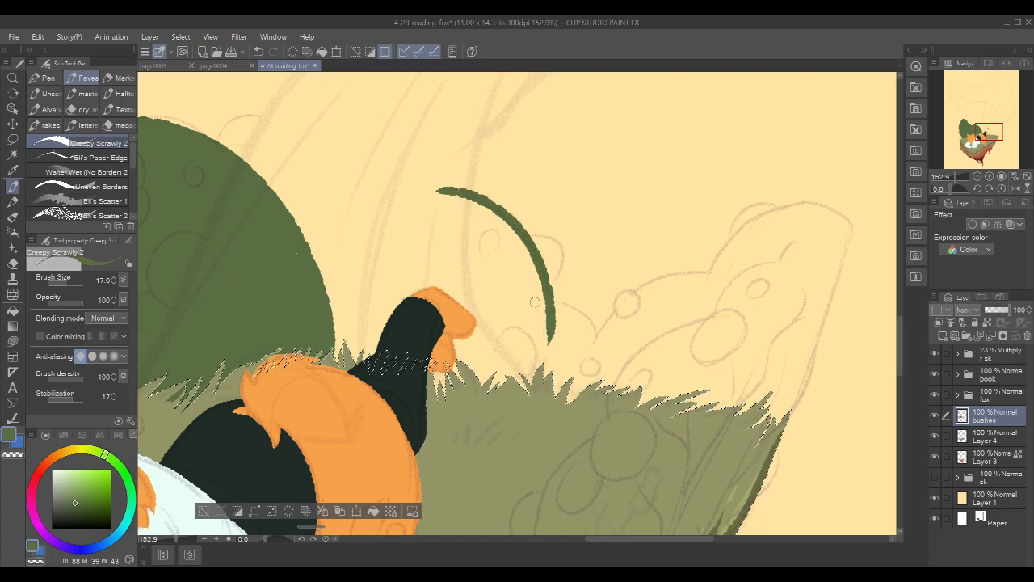
drag(535, 301, 598, 365)
drag(538, 213, 637, 214)
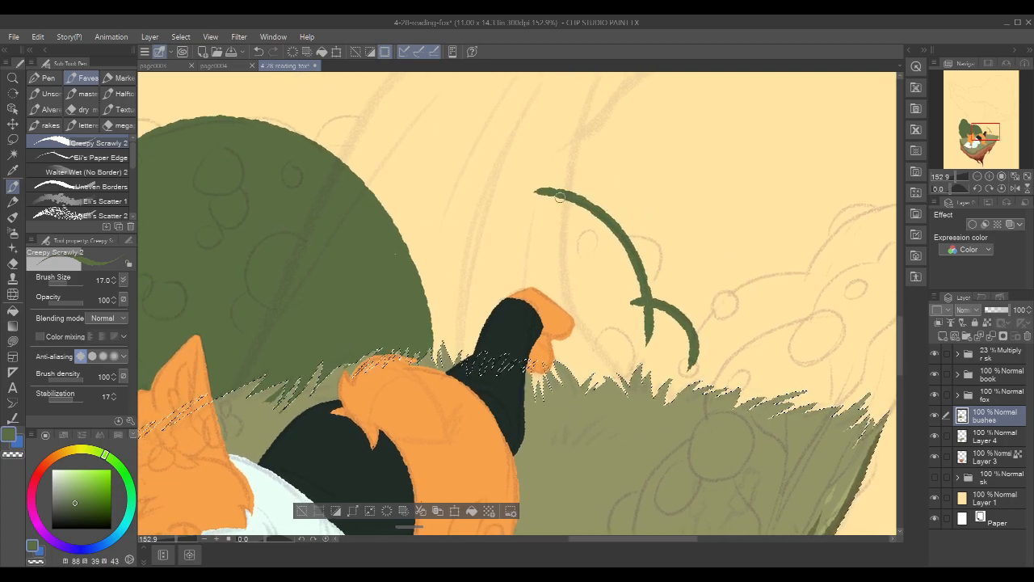
drag(560, 196, 411, 259)
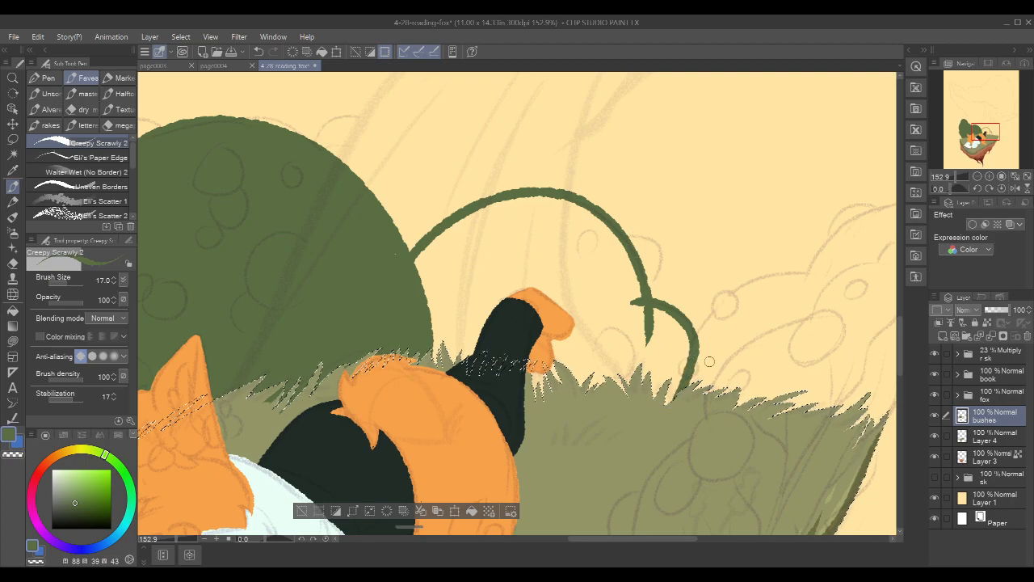
key(g)
click(683, 332)
key(p)
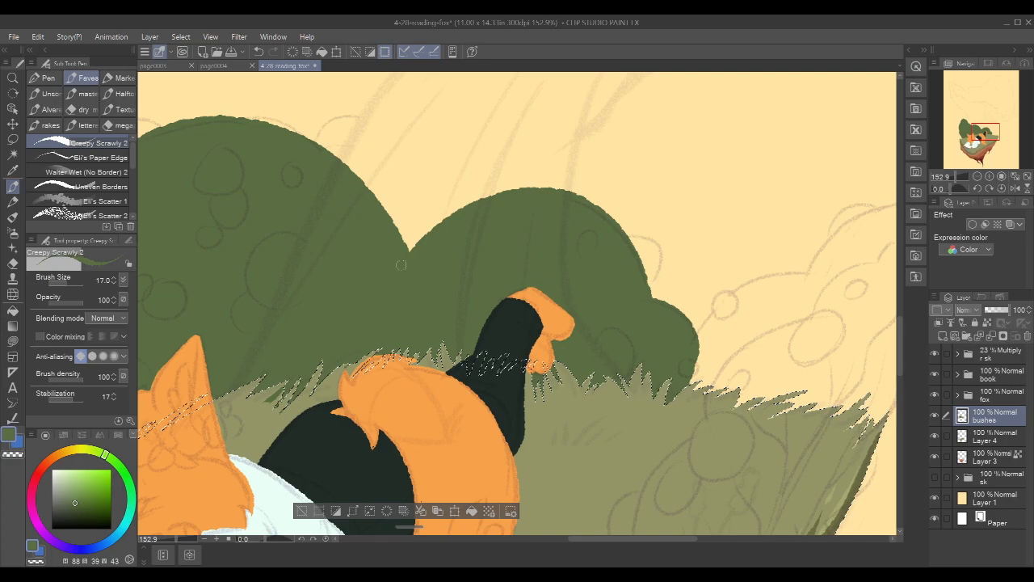
Clear the grass-edge selection and auto-select the empty area around the rock on Layer 3
drag(758, 201, 729, 221)
mouse_move(813, 167)
mouse_down()
mouse_move(745, 193)
mouse_move(785, 190)
mouse_move(741, 214)
mouse_up()
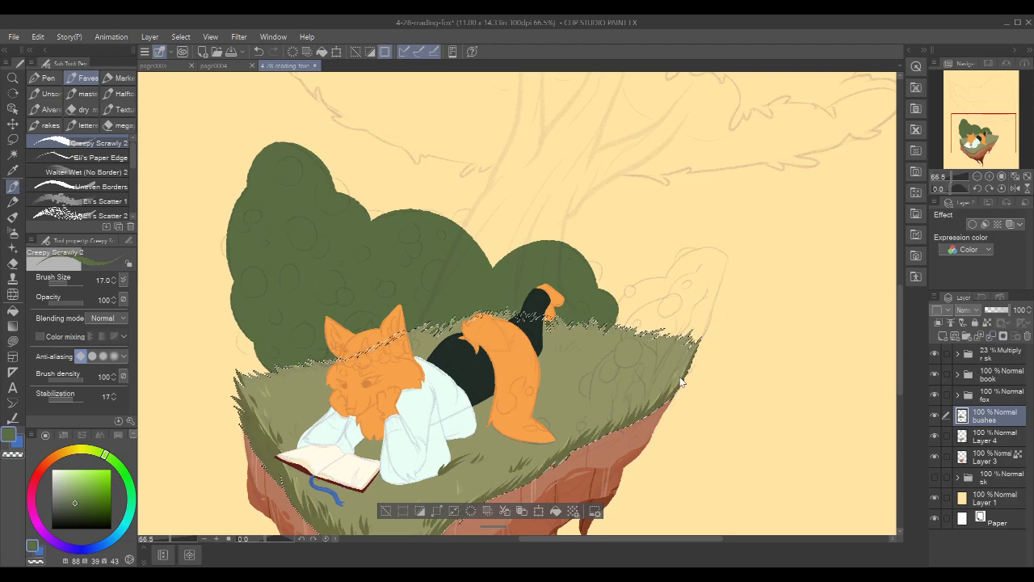
scroll(685, 376, up, 3)
key(ctrl+d)
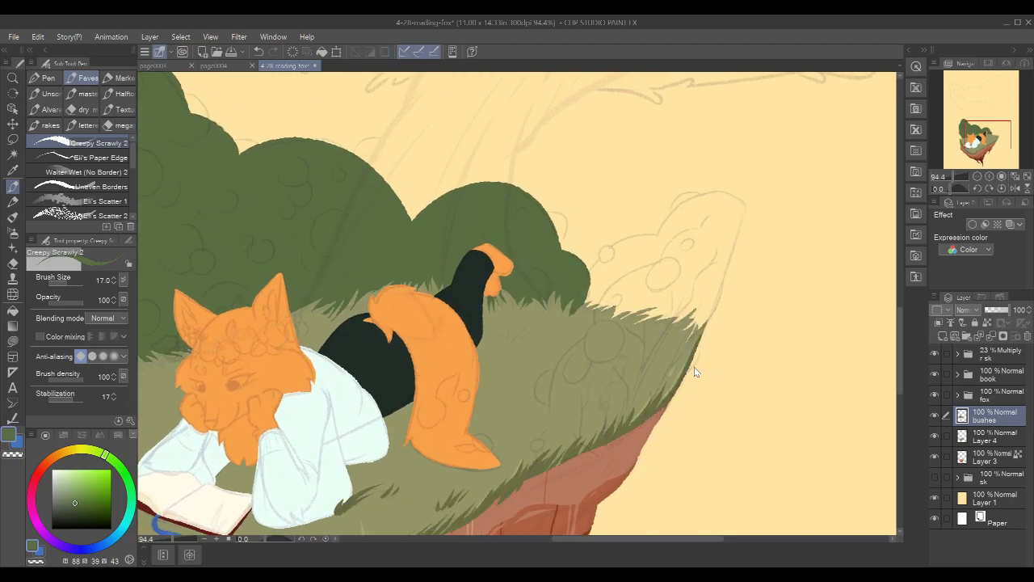
drag(726, 363, 746, 286)
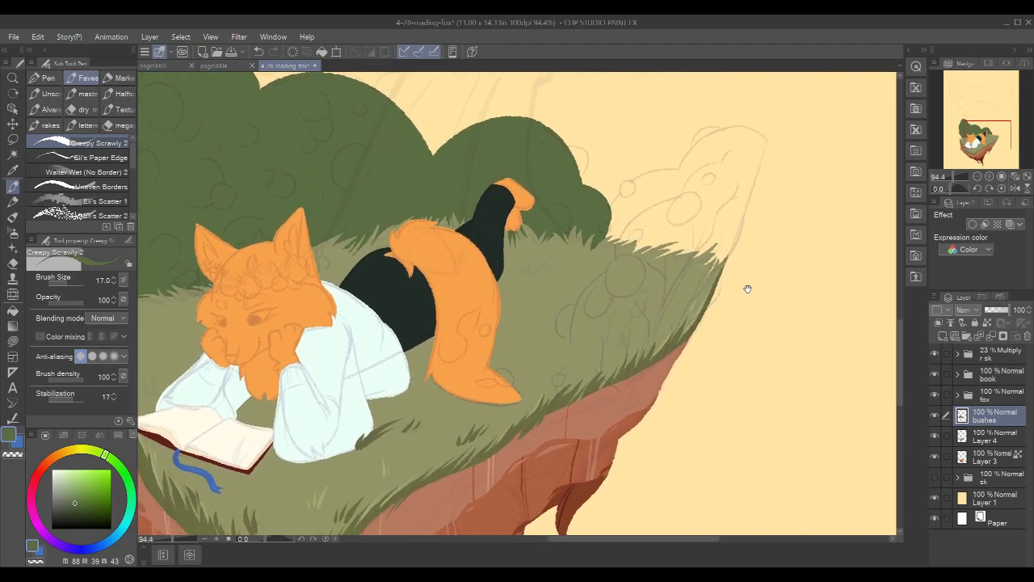
click(999, 459)
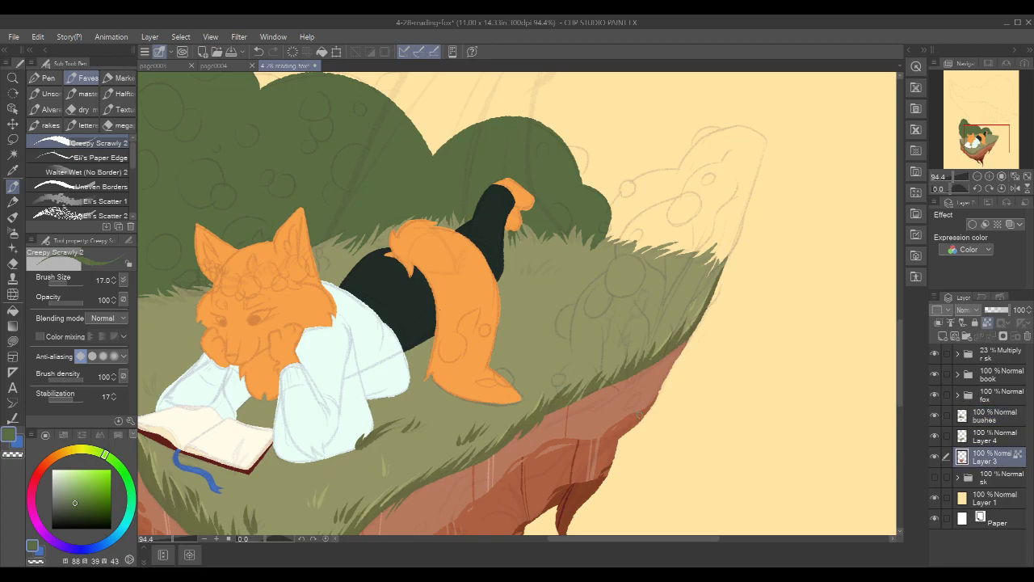
key(w)
click(674, 439)
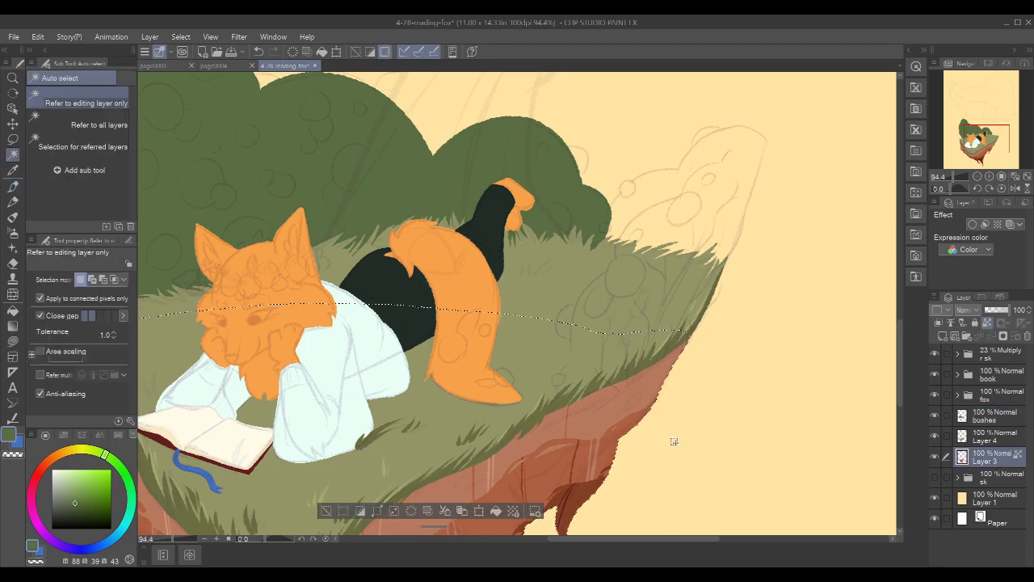
Use Layer 4 to adjust the selection so only the exposed rock is excluded, and return to the bushes layer with the pen
click(996, 440)
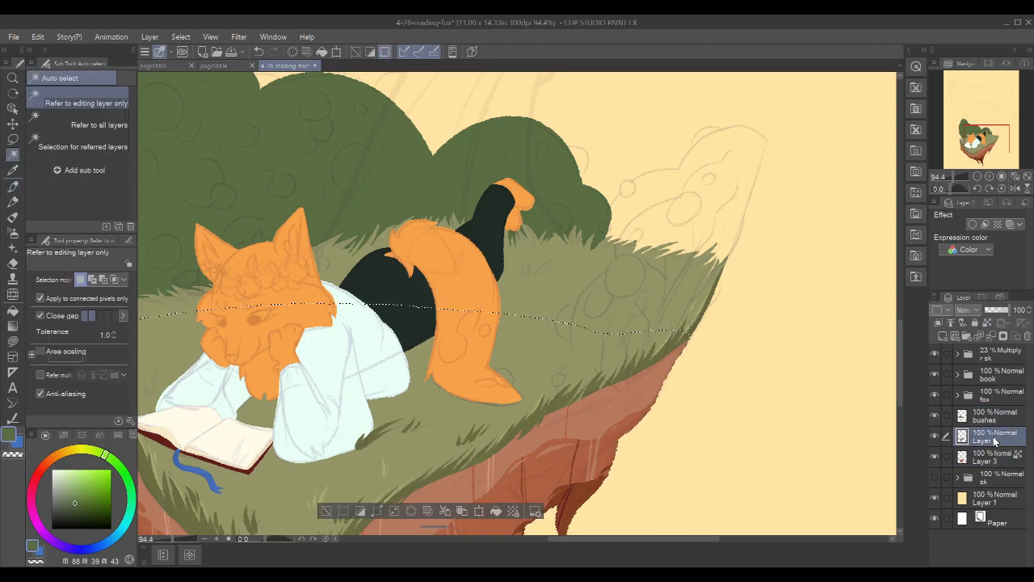
click(820, 335)
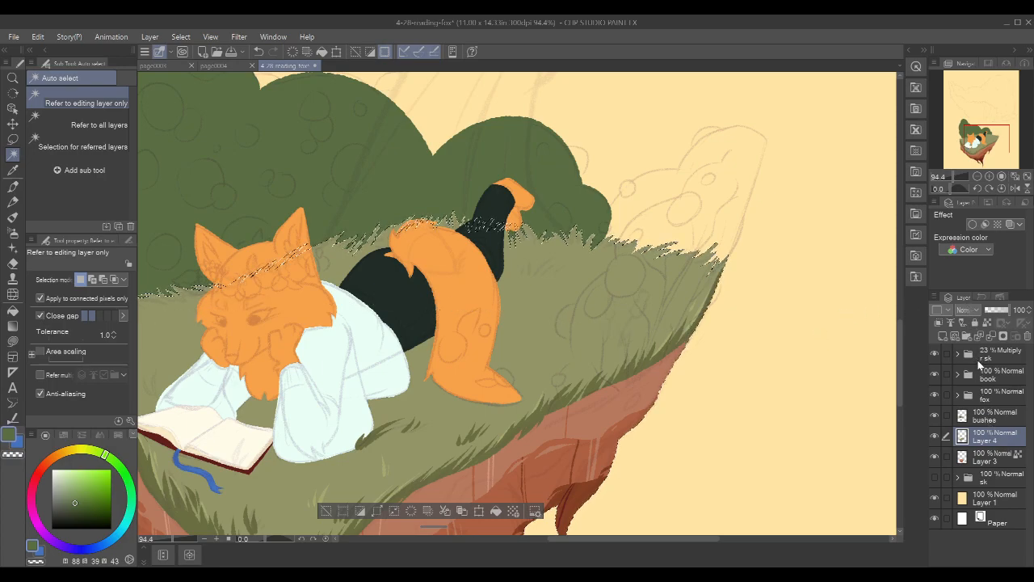
key(ctrl+z)
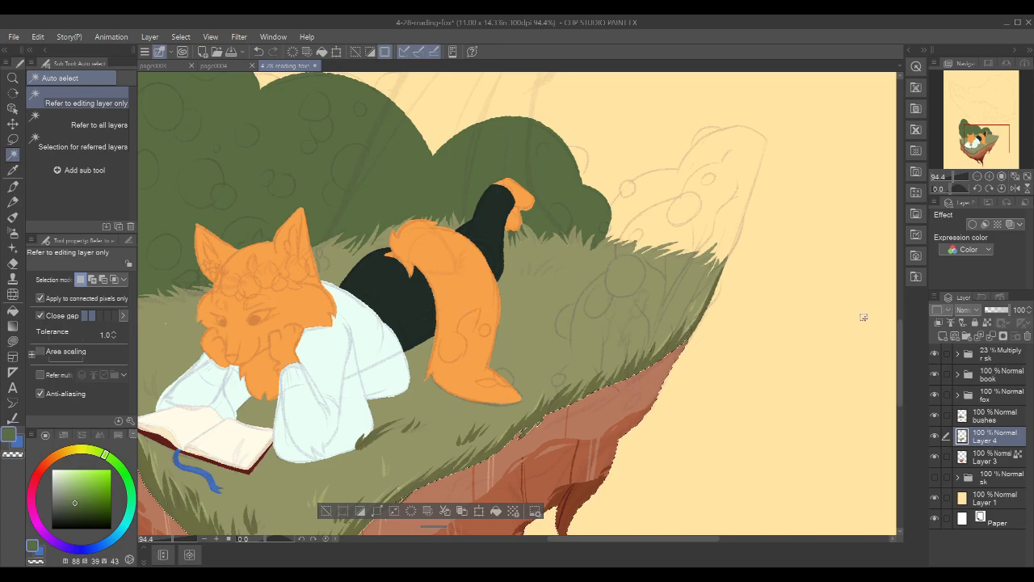
scroll(759, 405, down, 2)
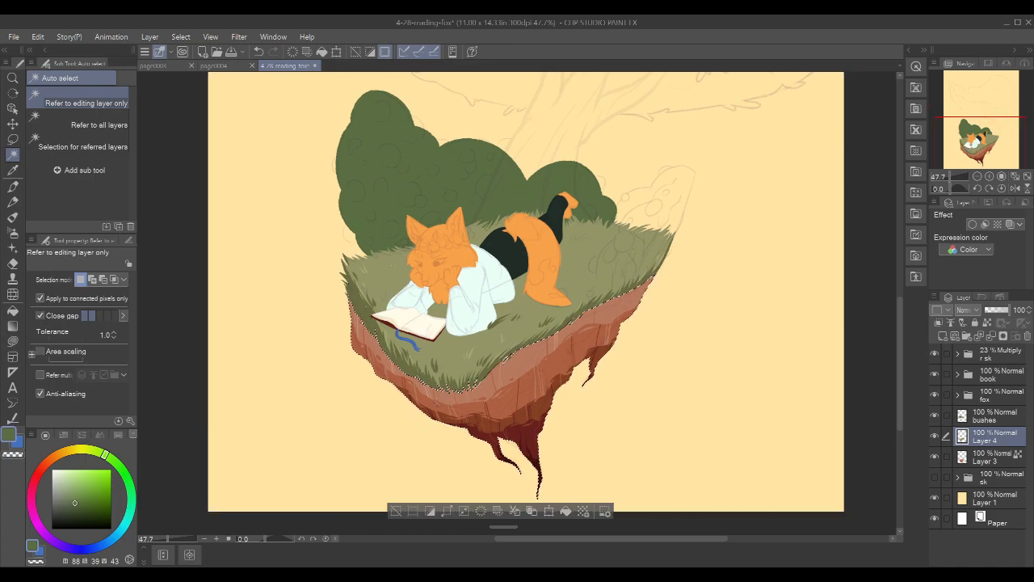
click(988, 417)
key(p)
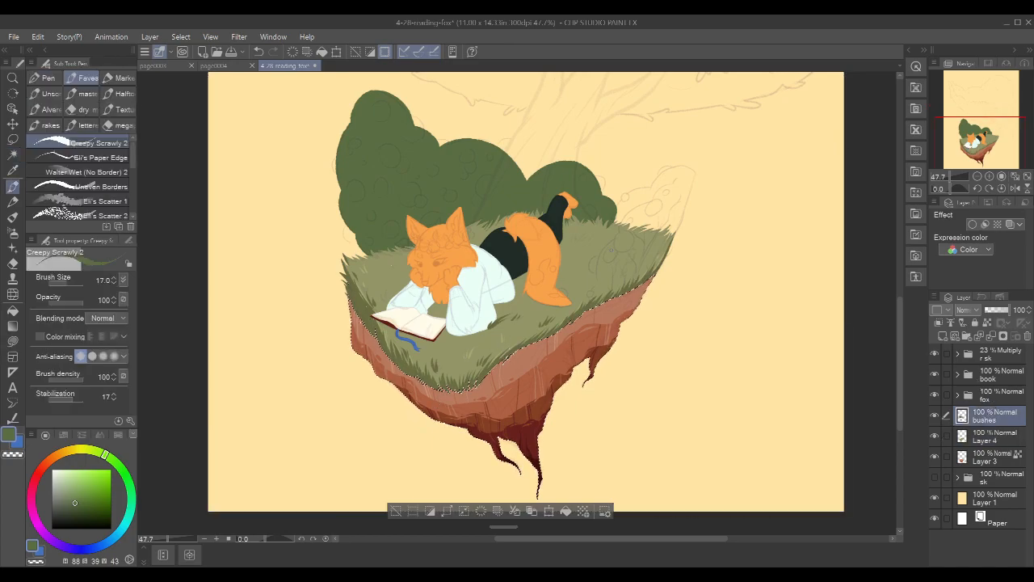
Examine the selection's edges around the rock and the grass where the front bush is sketched
scroll(664, 201, up, 2)
scroll(665, 201, up, 1)
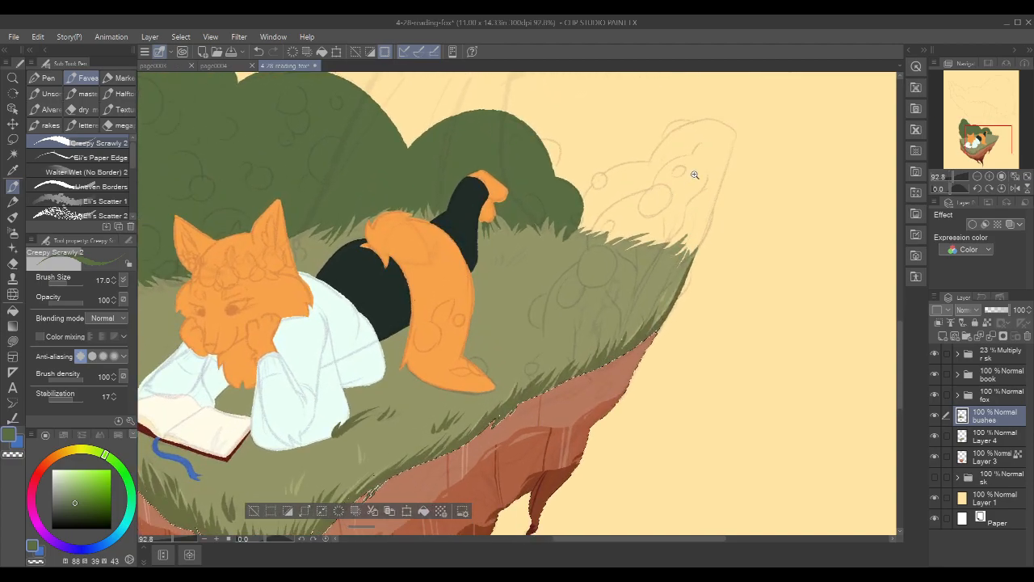
scroll(595, 350, up, 1)
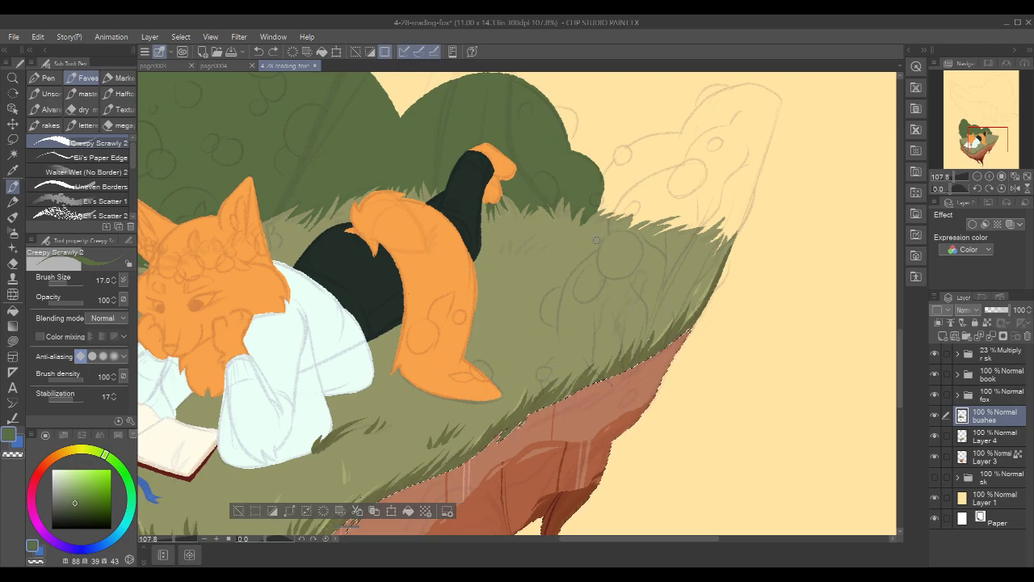
mouse_move(569, 350)
mouse_down()
mouse_move(546, 388)
mouse_move(580, 179)
mouse_up()
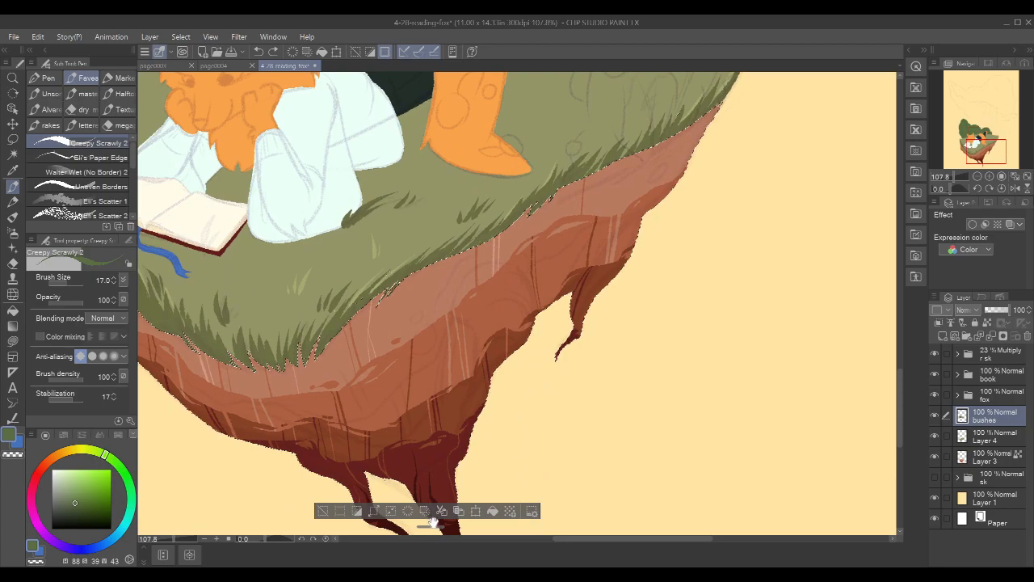
drag(430, 526, 717, 457)
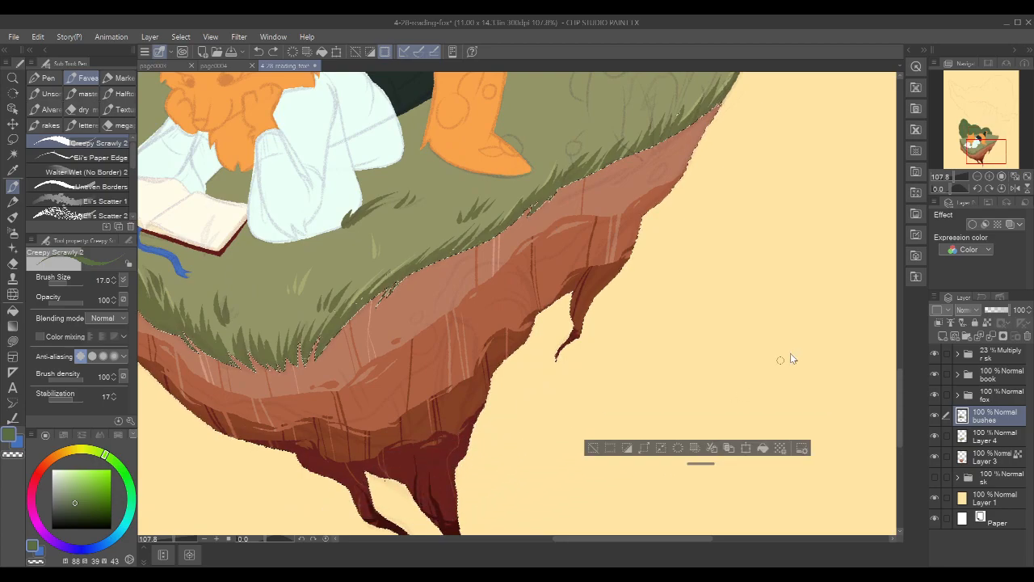
scroll(788, 356, down, 8)
drag(821, 349, 666, 406)
drag(630, 331, 254, 454)
scroll(589, 374, up, 6)
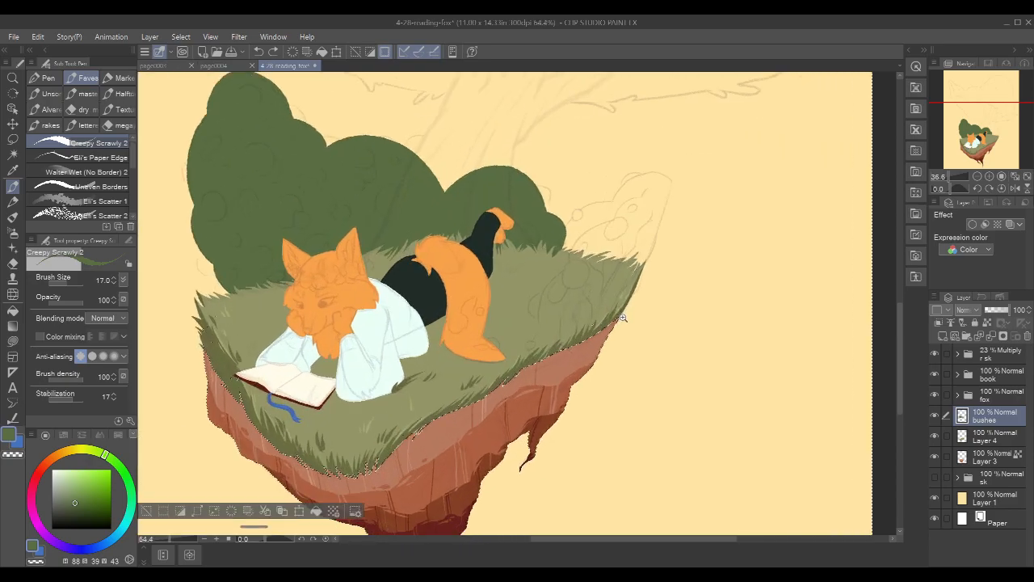
scroll(624, 312, up, 2)
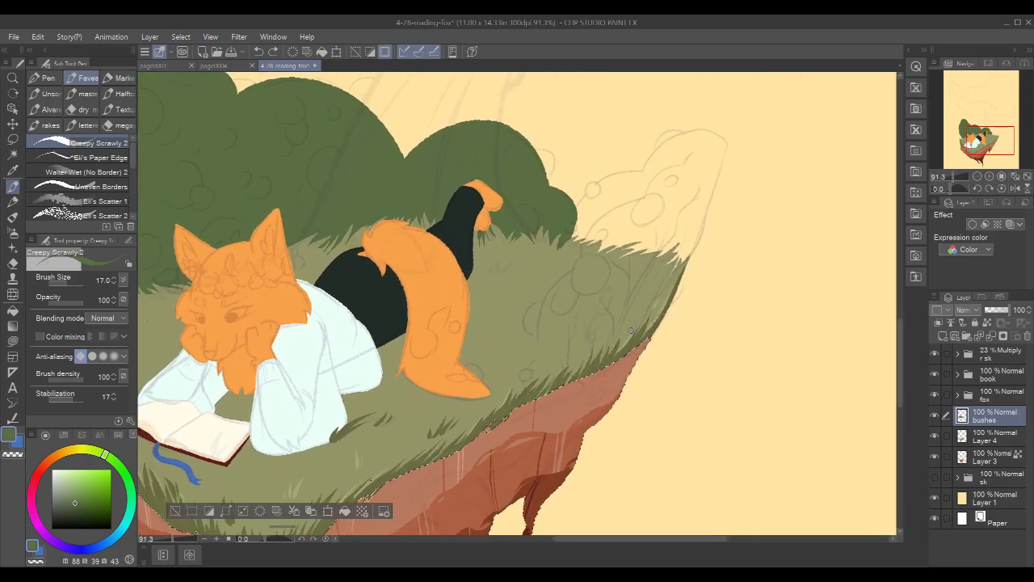
Draw the rounded inner edges of the front bush in green, from the rock's rim up past the grass line
mouse_move(528, 360)
mouse_down()
mouse_move(538, 421)
mouse_move(518, 392)
mouse_move(549, 356)
mouse_up()
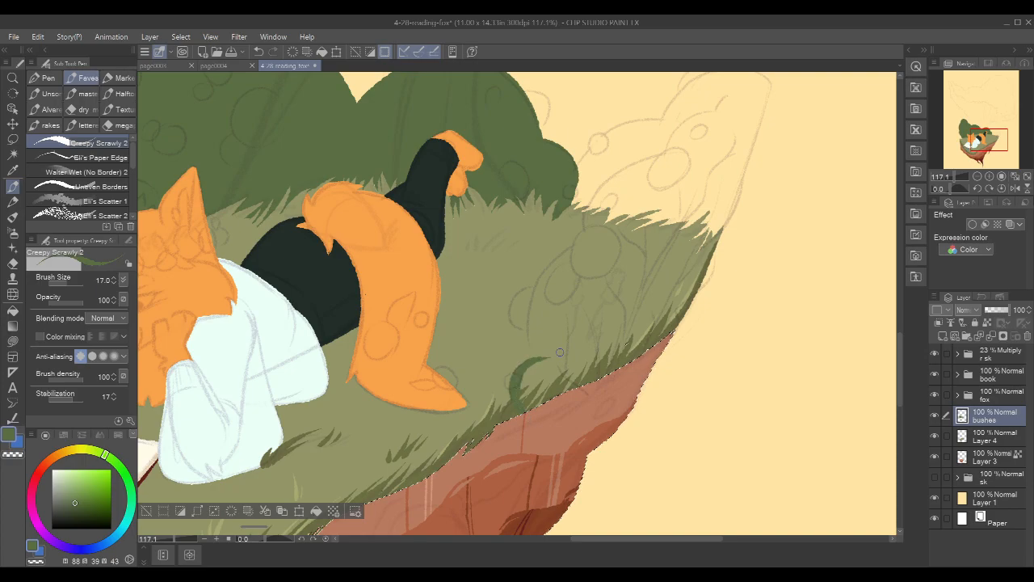
mouse_move(587, 243)
mouse_down()
mouse_move(558, 256)
mouse_move(531, 310)
mouse_move(547, 371)
mouse_up()
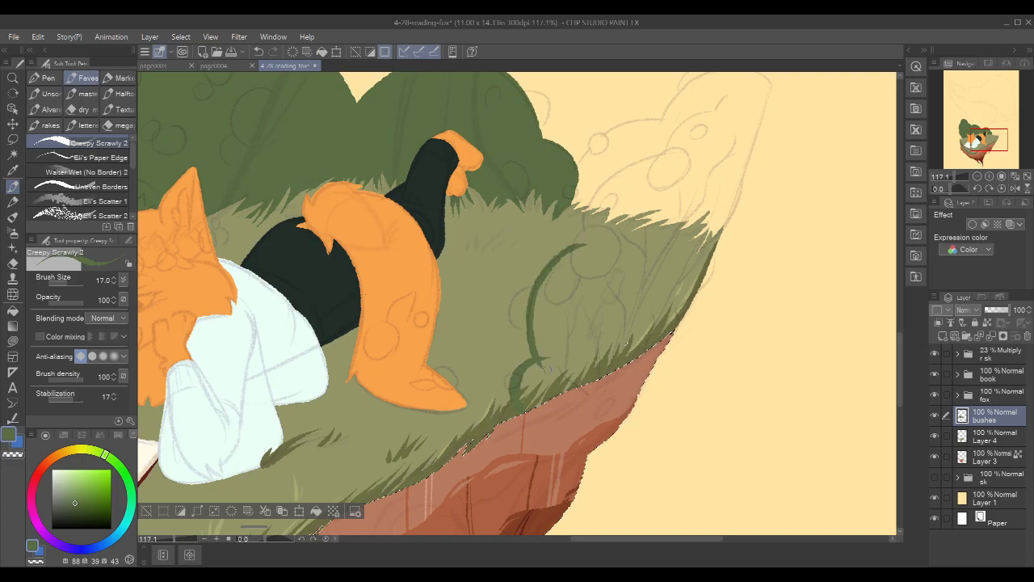
drag(729, 198, 692, 263)
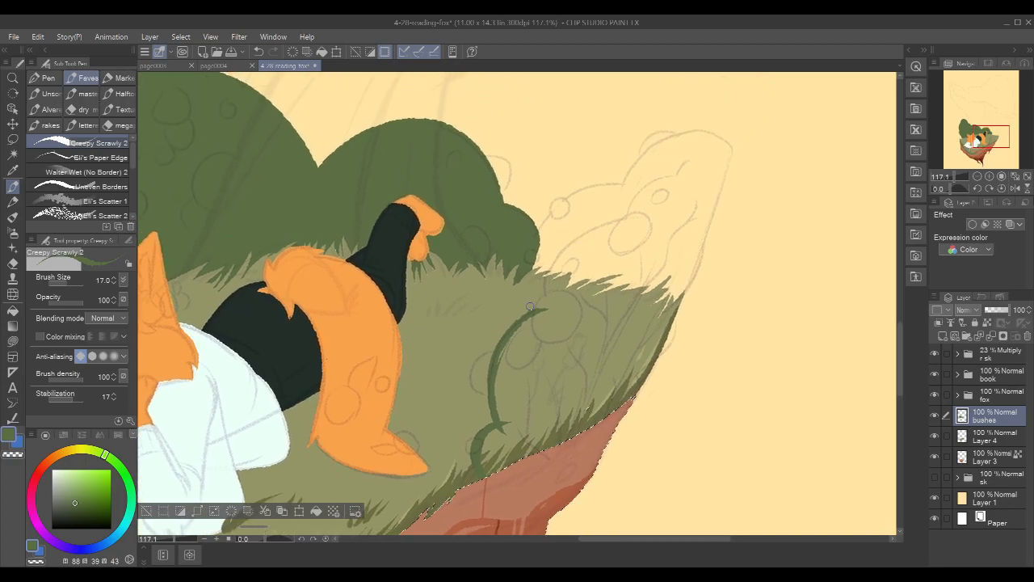
mouse_move(640, 222)
mouse_down()
mouse_move(602, 227)
mouse_move(568, 353)
mouse_up()
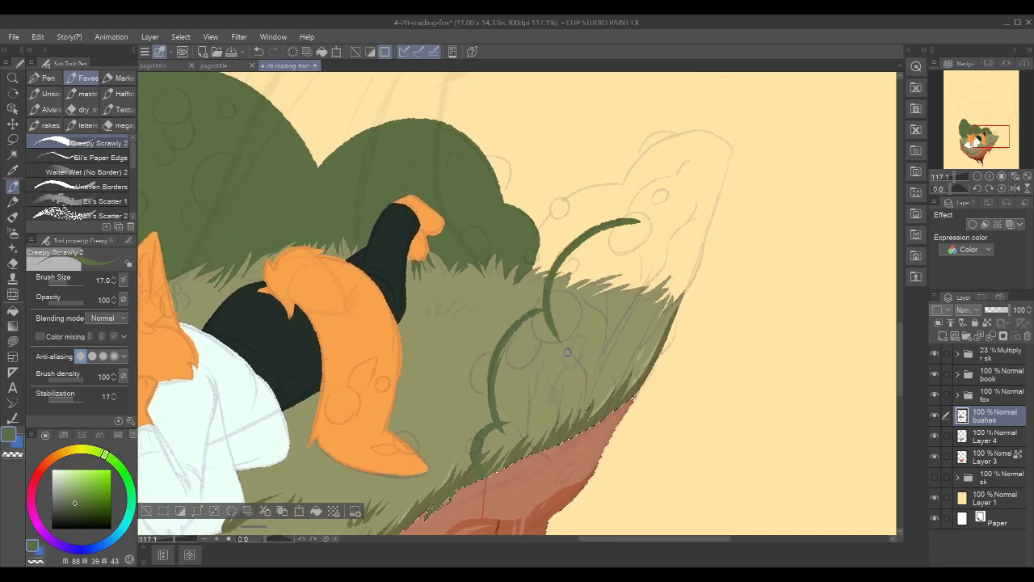
drag(672, 173, 659, 245)
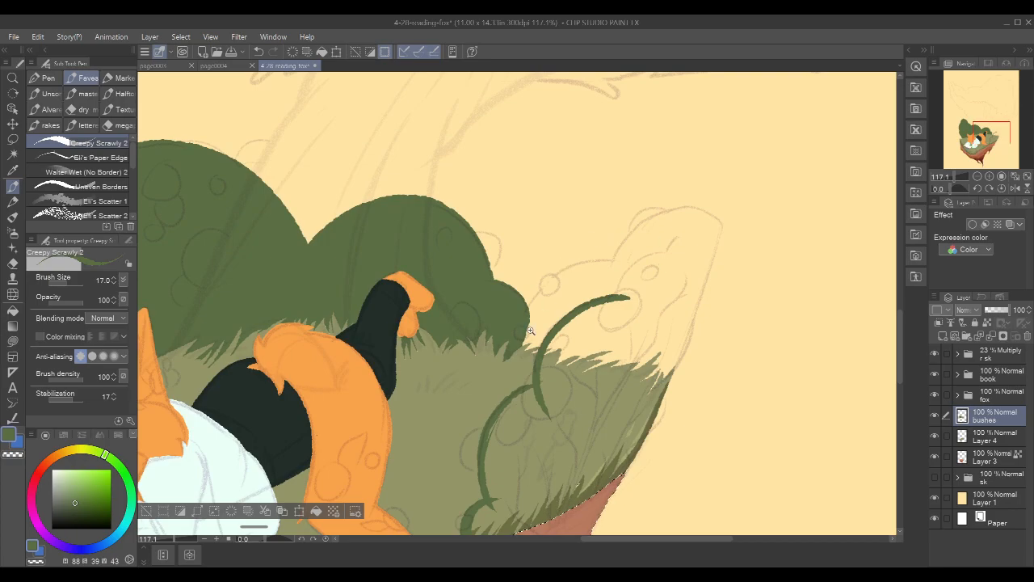
Fill the gap between the small bush and the new curved outline with green along the grass tips
scroll(531, 327, up, 4)
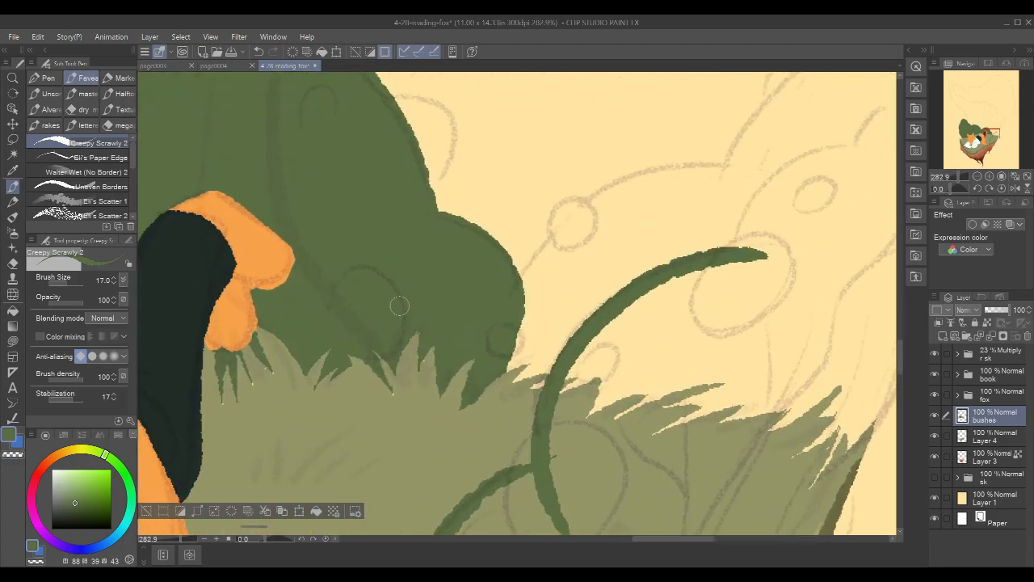
drag(489, 382, 546, 352)
mouse_move(515, 383)
mouse_down()
mouse_move(533, 365)
mouse_move(554, 367)
mouse_move(543, 383)
mouse_move(543, 366)
mouse_move(534, 373)
mouse_up()
key(c)
key(c)
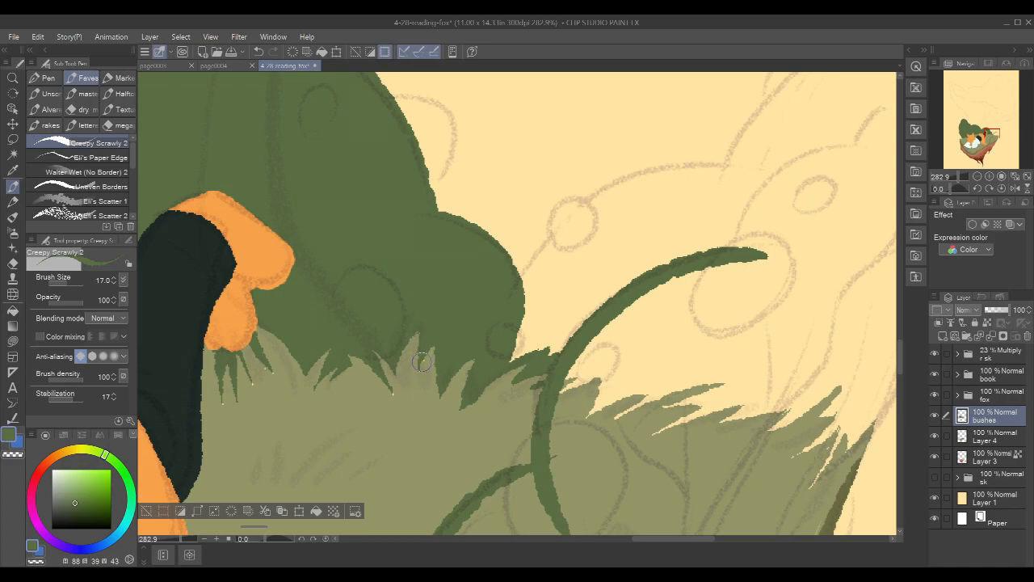
Sample the grass colour on Layer 4 and cover the pale specks in the grass below the fox's feet
drag(326, 349, 428, 350)
click(1003, 439)
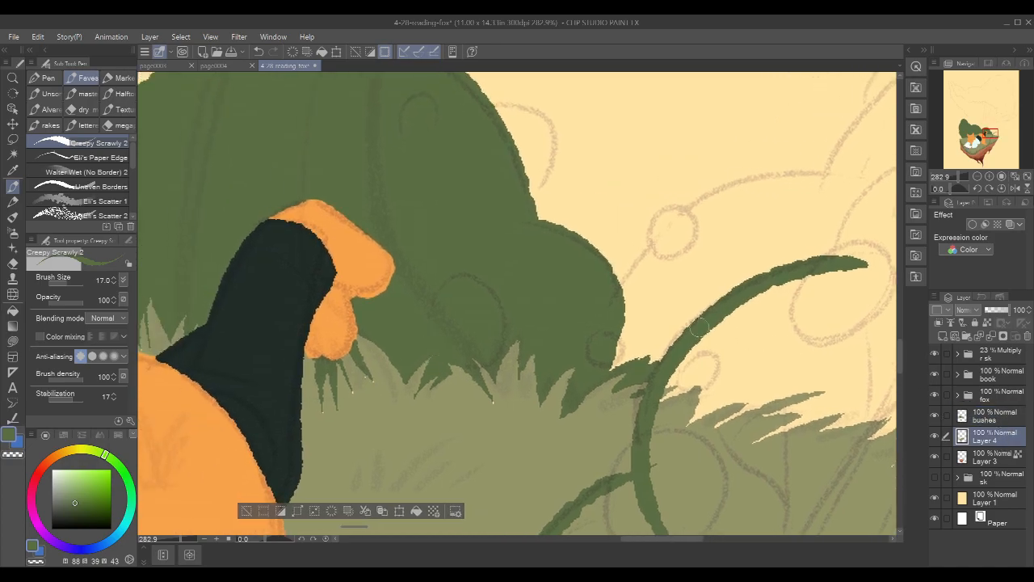
key(x)
key(x)
alt+click(405, 421)
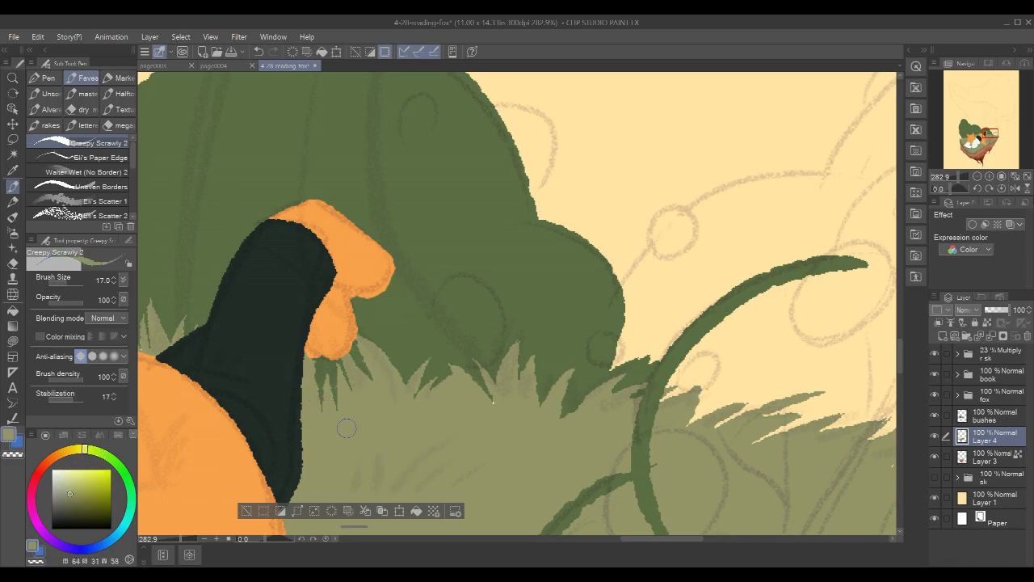
Outline the tall bush at the island's far corner in dark green on the bushes layer, following the sketch
click(1002, 418)
drag(892, 211, 679, 314)
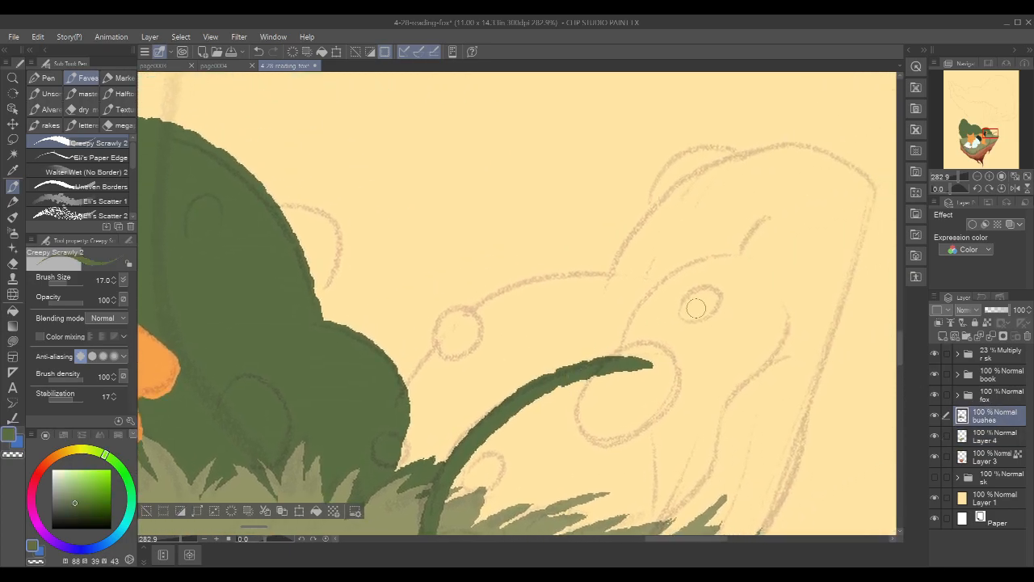
scroll(784, 286, down, 5)
mouse_move(818, 300)
mouse_down()
mouse_move(786, 280)
mouse_move(736, 273)
mouse_up()
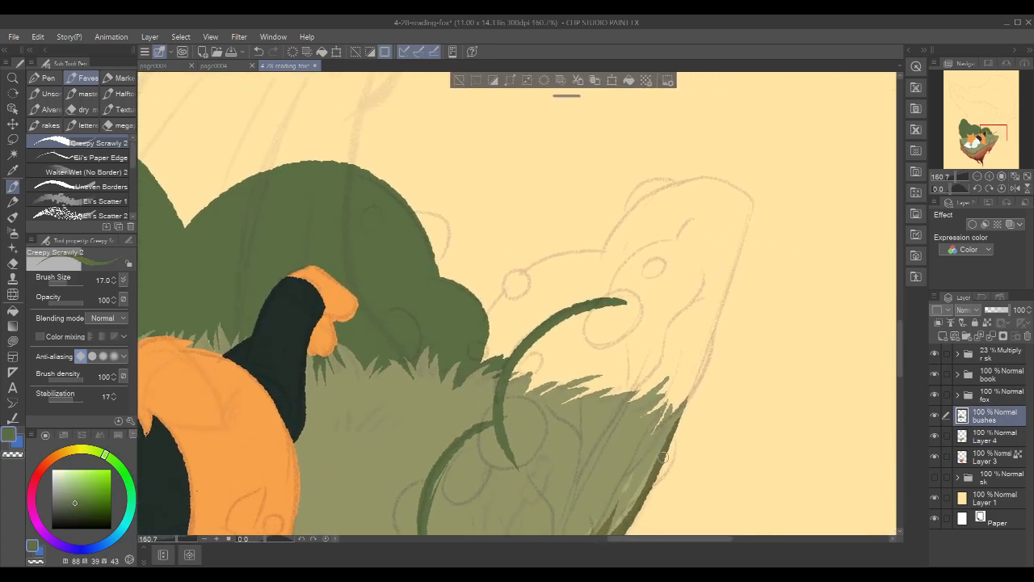
mouse_move(665, 451)
mouse_down()
mouse_move(757, 207)
mouse_move(738, 188)
mouse_move(705, 174)
mouse_move(610, 216)
mouse_move(600, 281)
mouse_move(600, 251)
mouse_move(490, 309)
mouse_up()
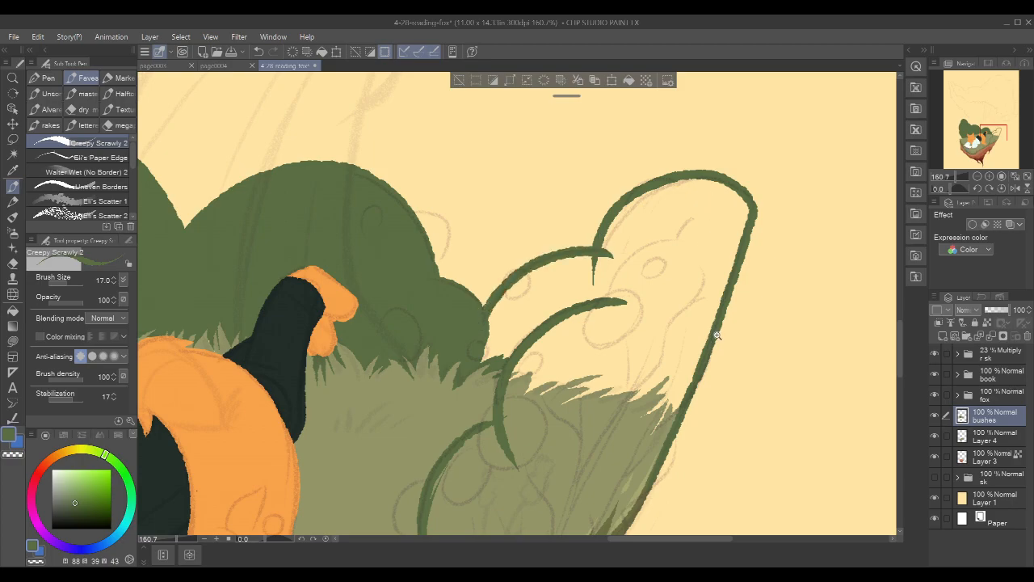
drag(717, 334, 653, 462)
drag(687, 393, 683, 349)
Try to fill the outlined corner bush with green, and undo the fill
key(g)
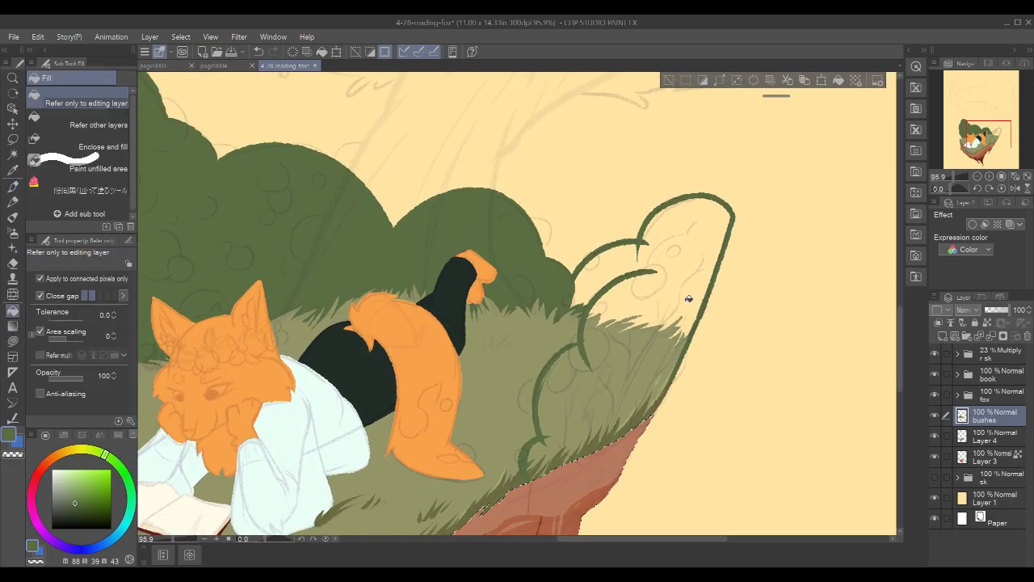
click(688, 300)
key(ctrl+z)
Fill the outlined bush at the island's far corner with dark green on the bushes layer
key(p)
scroll(633, 371, up, 5)
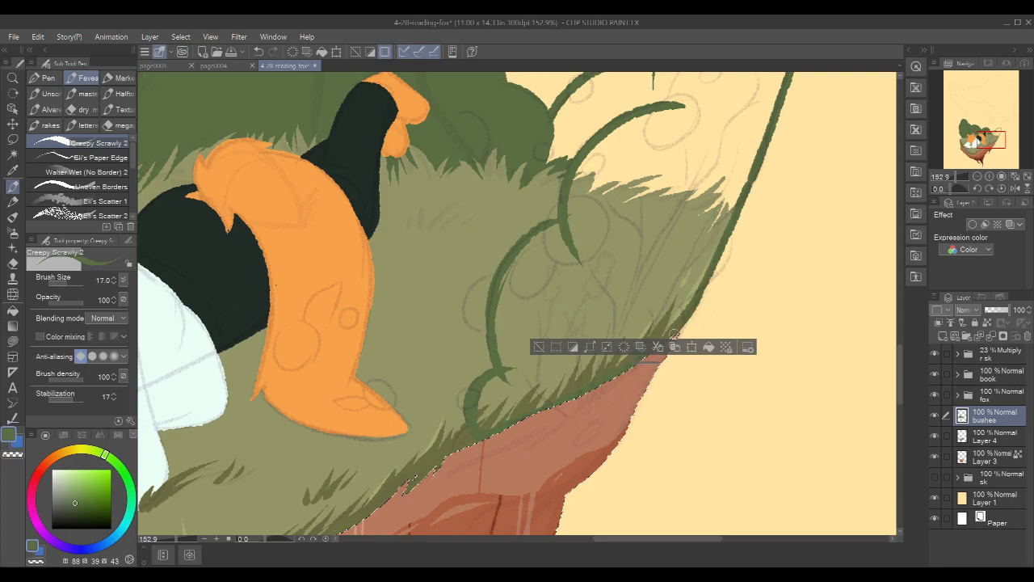
key(g)
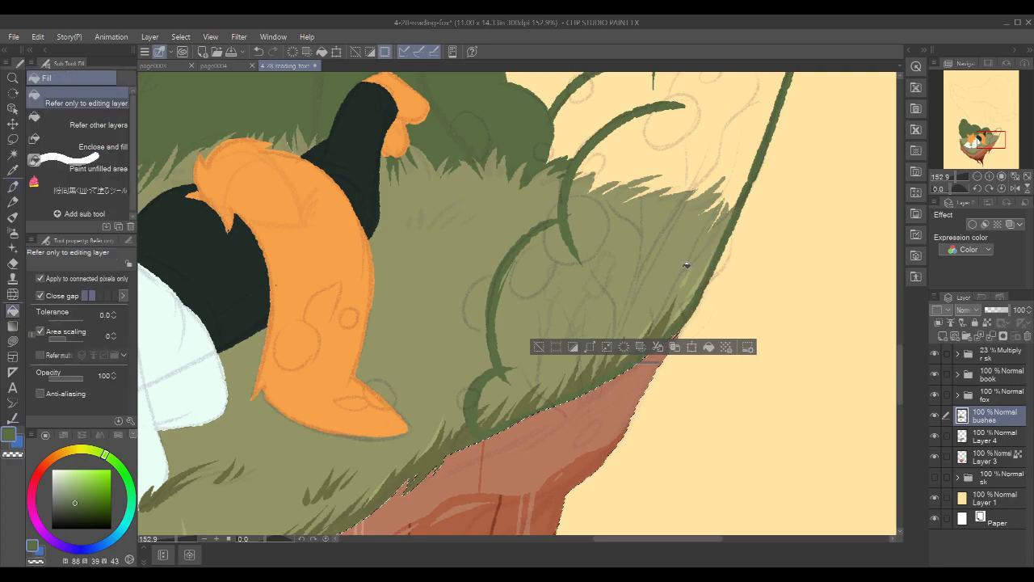
click(717, 238)
Touch up the leftover gaps along the corner bush's edges with dark green and clear the selection
key(p)
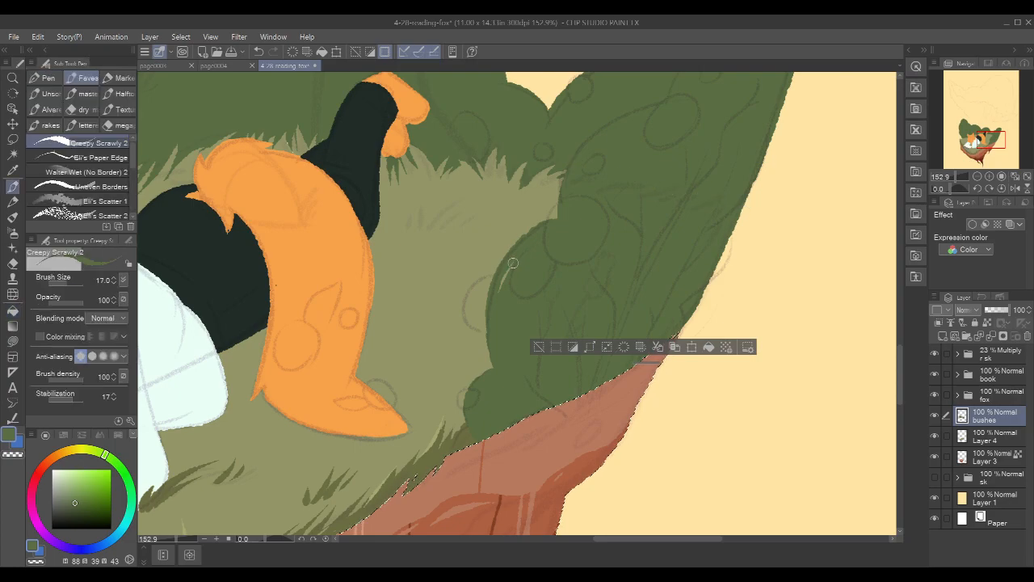
drag(784, 199, 748, 252)
drag(613, 416, 661, 515)
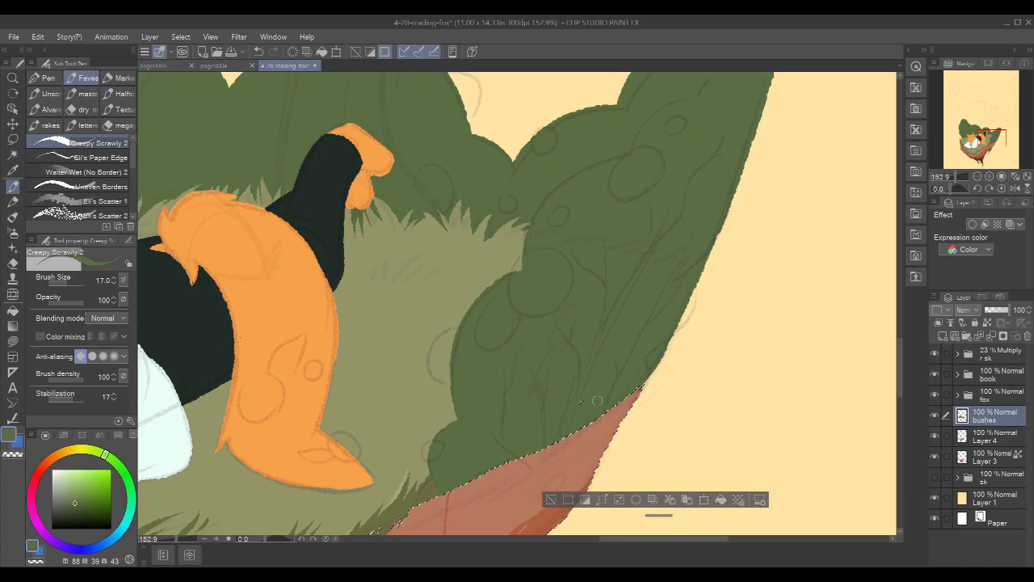
key(m)
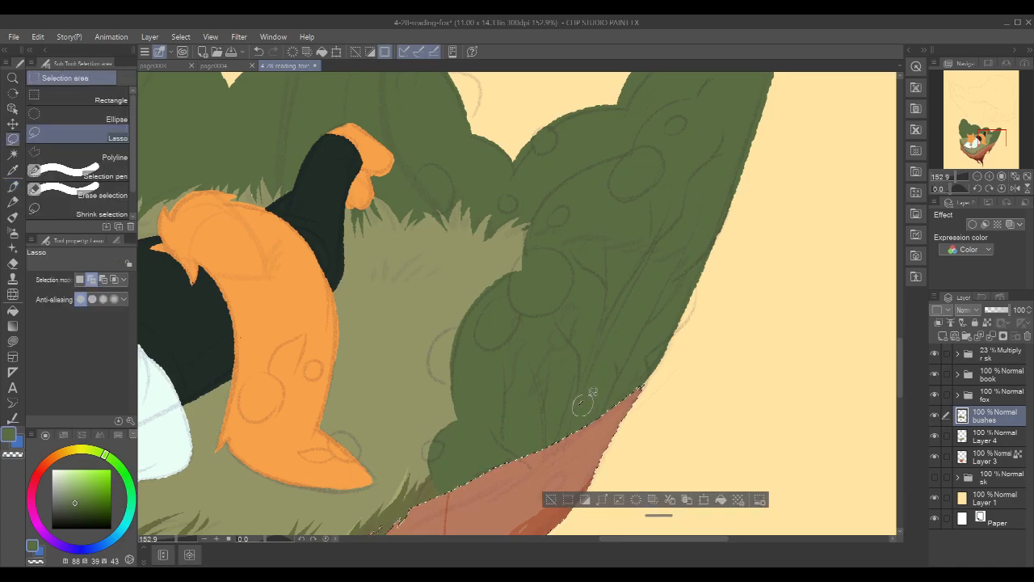
key(p)
drag(734, 273, 713, 409)
scroll(732, 385, down, 5)
key(ctrl+d)
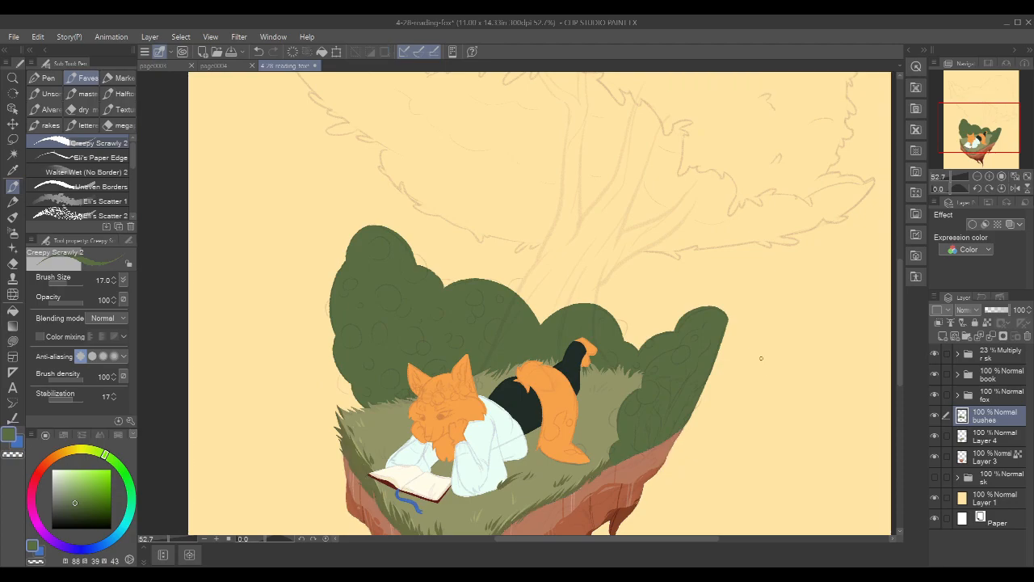
scroll(808, 342, down, 1)
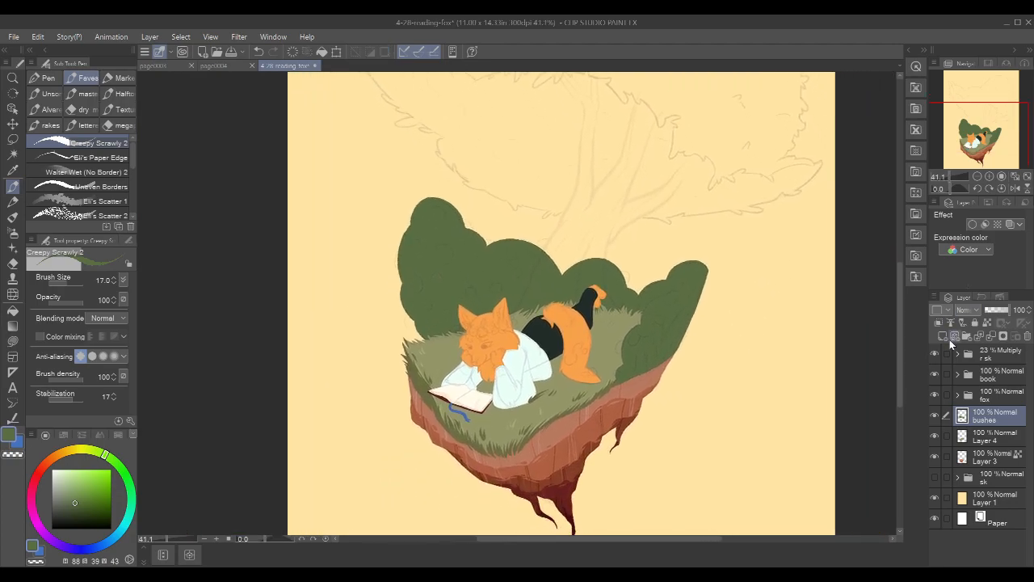
Hide the sketch folder and draw small arrows pointing at the island's underside and the bushes from above
click(934, 354)
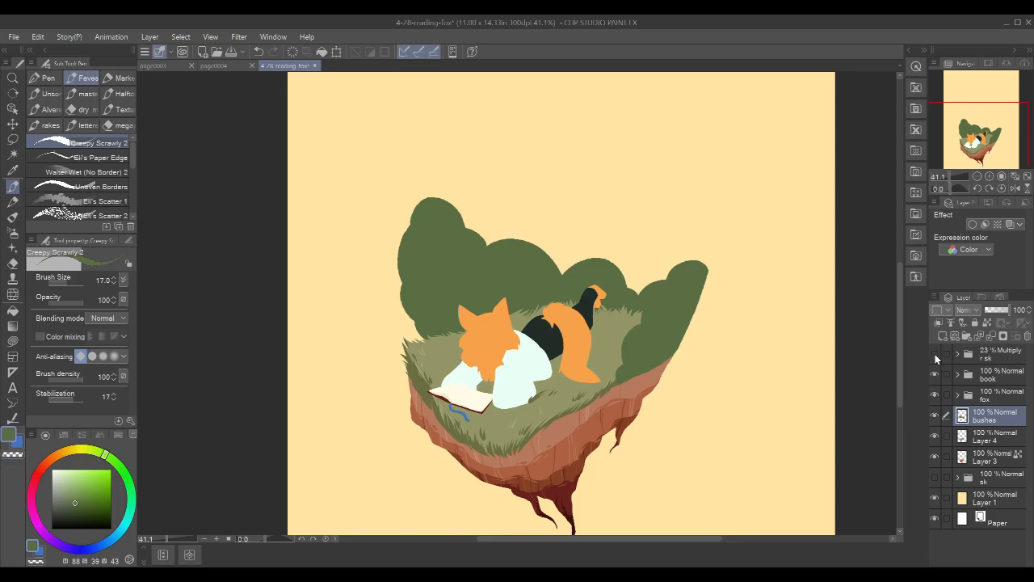
drag(608, 366, 584, 297)
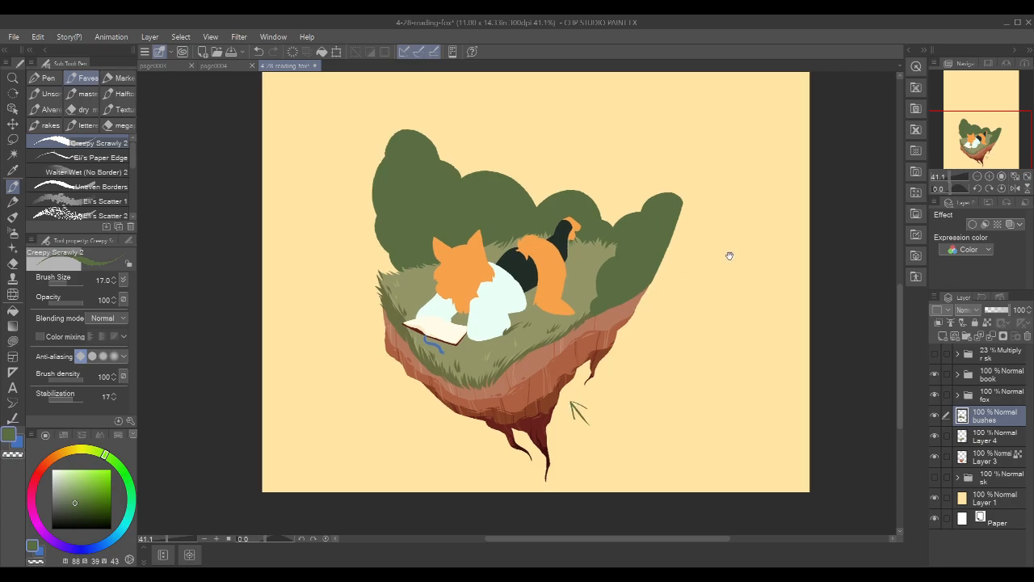
drag(729, 255, 725, 287)
drag(469, 172, 470, 143)
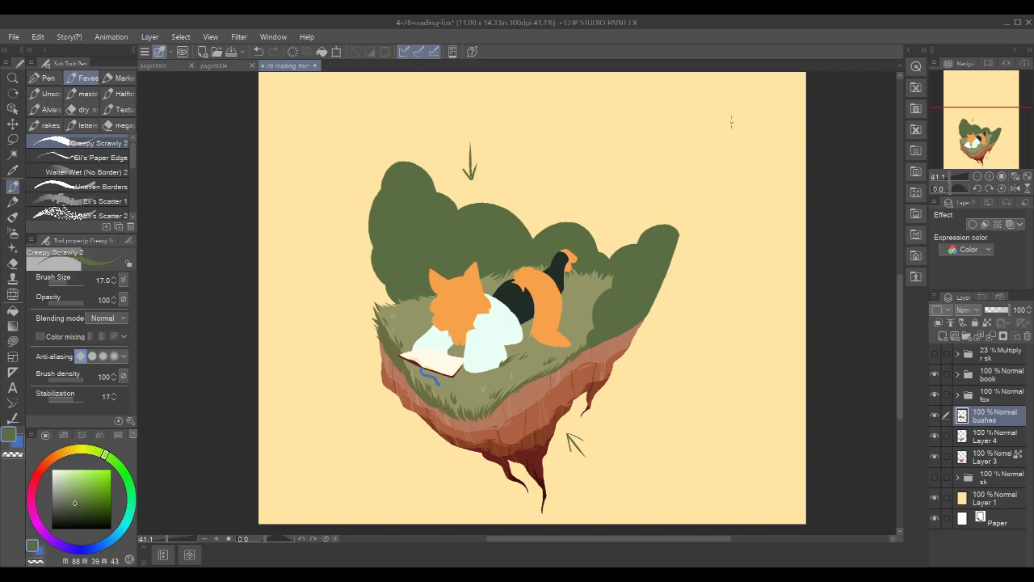
Undo the two arrows and show the sketch folder again
key(ctrl+z)
key(ctrl+z)
drag(784, 371, 789, 387)
click(935, 353)
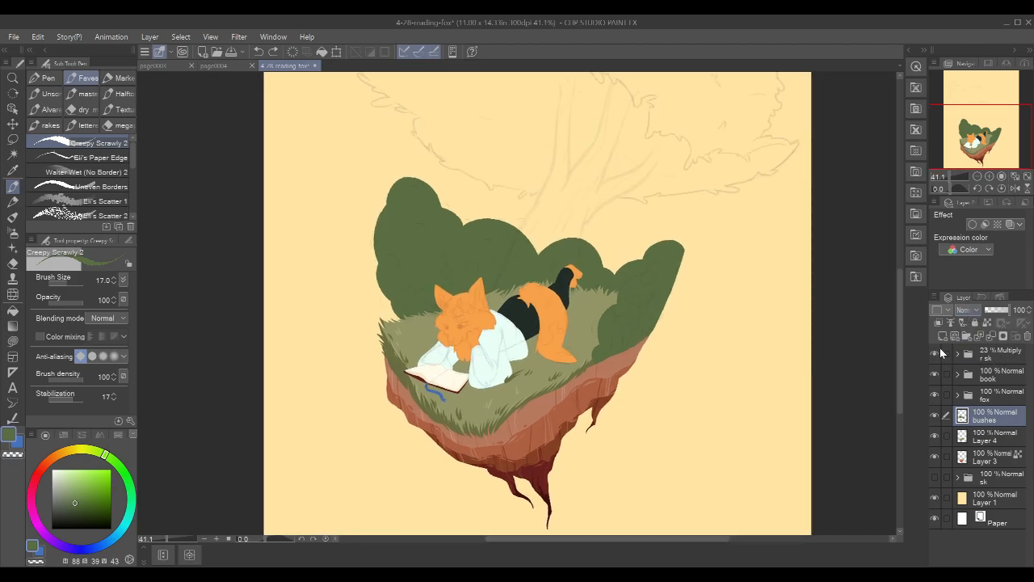
drag(792, 351, 804, 385)
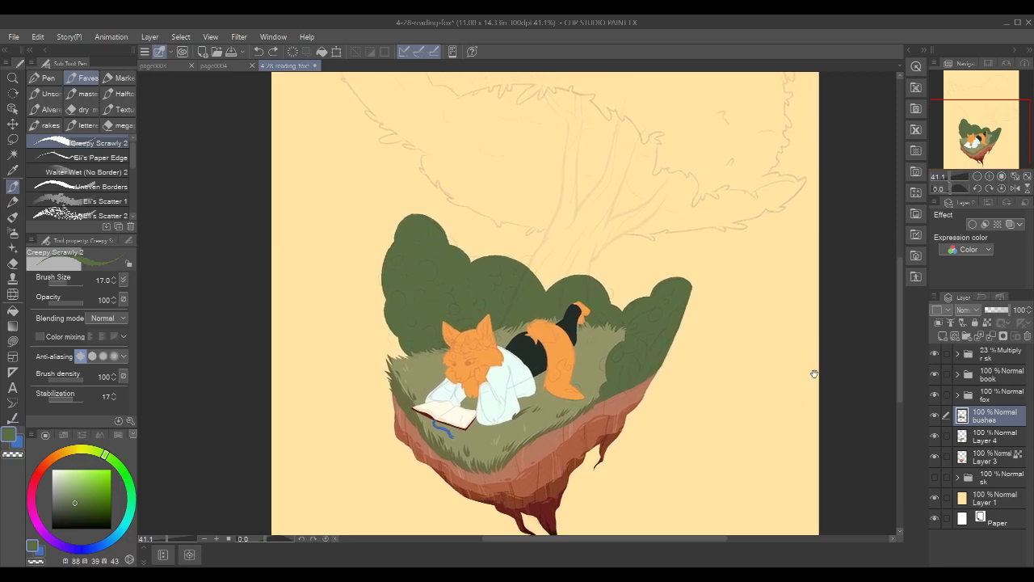
Select the grass shape from Layer 4 and add a new layer named "tree trunk" above the bushes layer
click(999, 441)
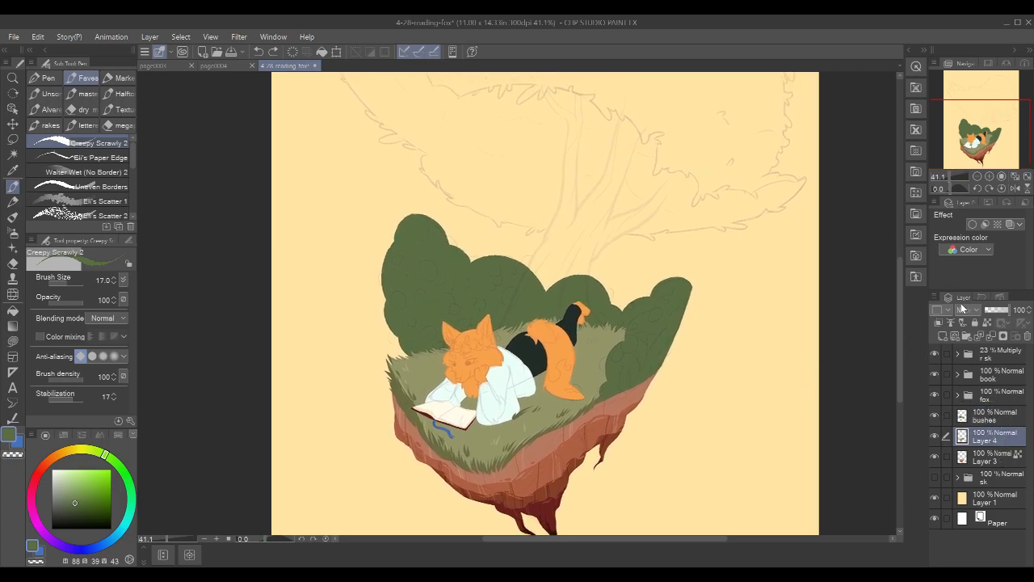
key(ctrl+y)
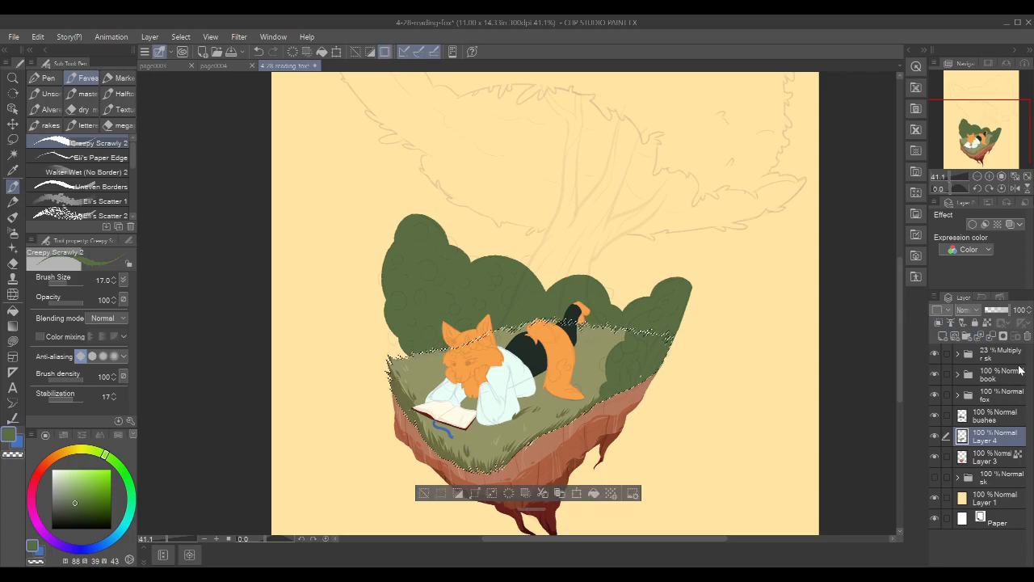
click(1005, 422)
click(943, 336)
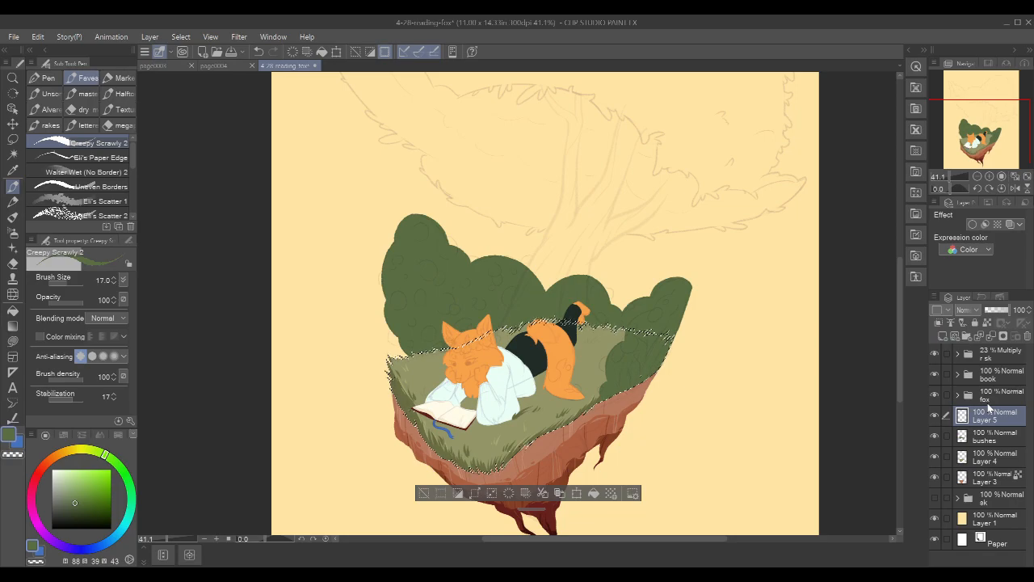
text(tree trunk)
key(Return)
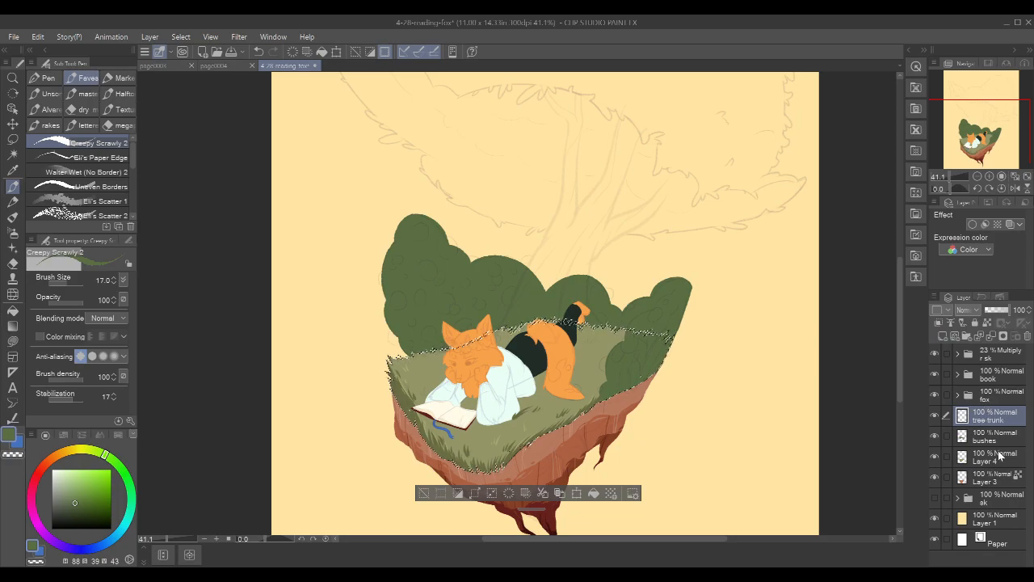
Make Layer 3, which holds the island's rock, the active layer
click(996, 483)
drag(683, 325, 696, 291)
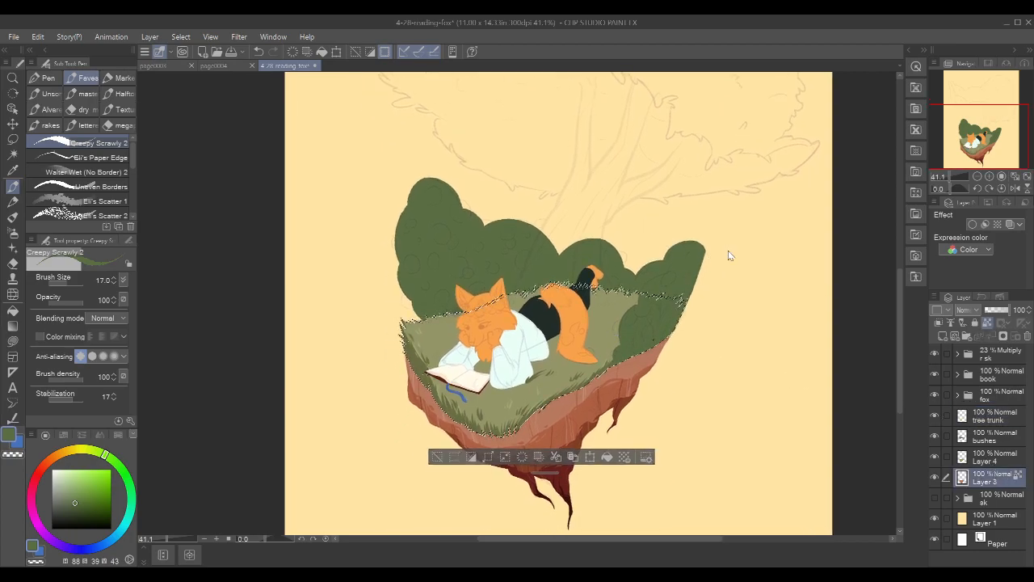
Sample the reddish brown of the floating rock, and invert the grass selection with the tree trunk layer active
scroll(728, 255, down, 1)
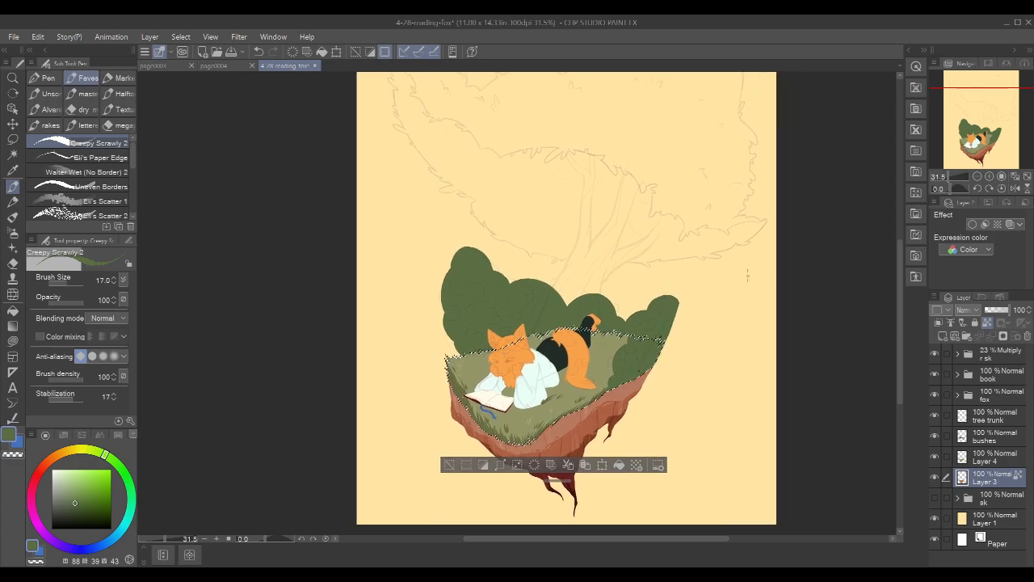
drag(638, 314, 637, 277)
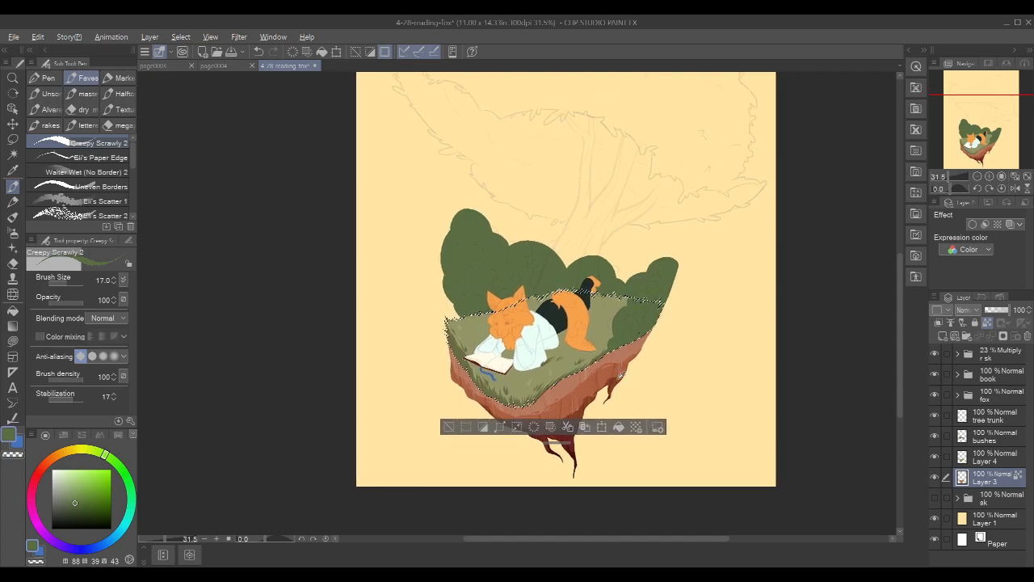
alt+click(619, 439)
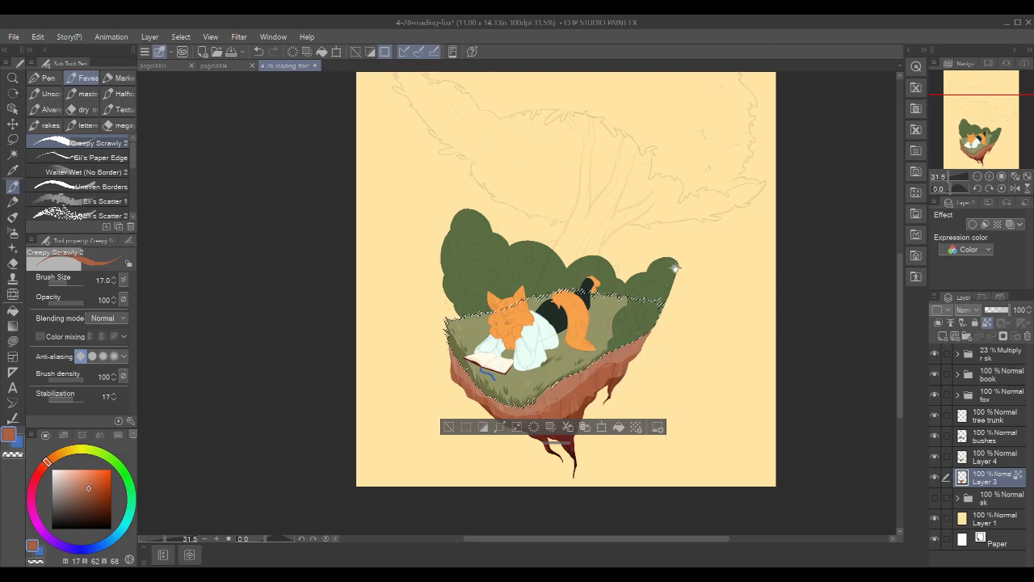
drag(581, 347, 594, 394)
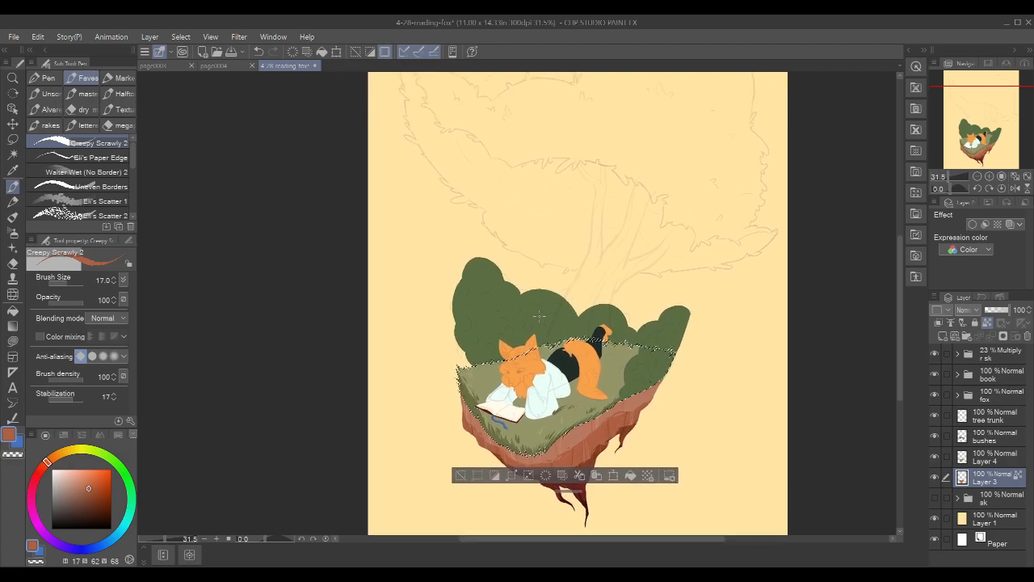
click(985, 416)
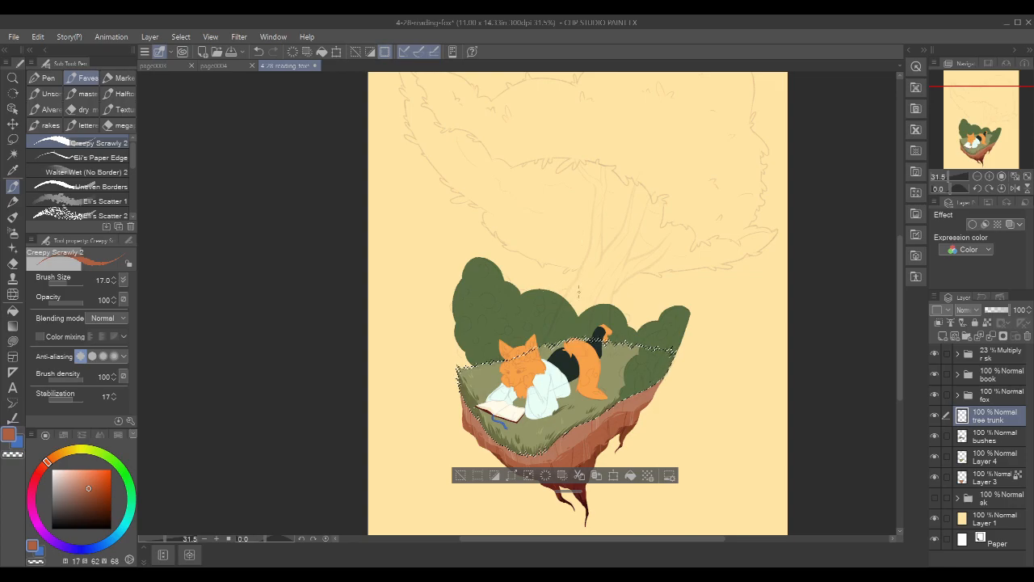
key(ctrl+shift+i)
drag(585, 287, 576, 312)
key(ctrl+z)
key(ctrl+z)
key(ctrl+z)
key(ctrl+z)
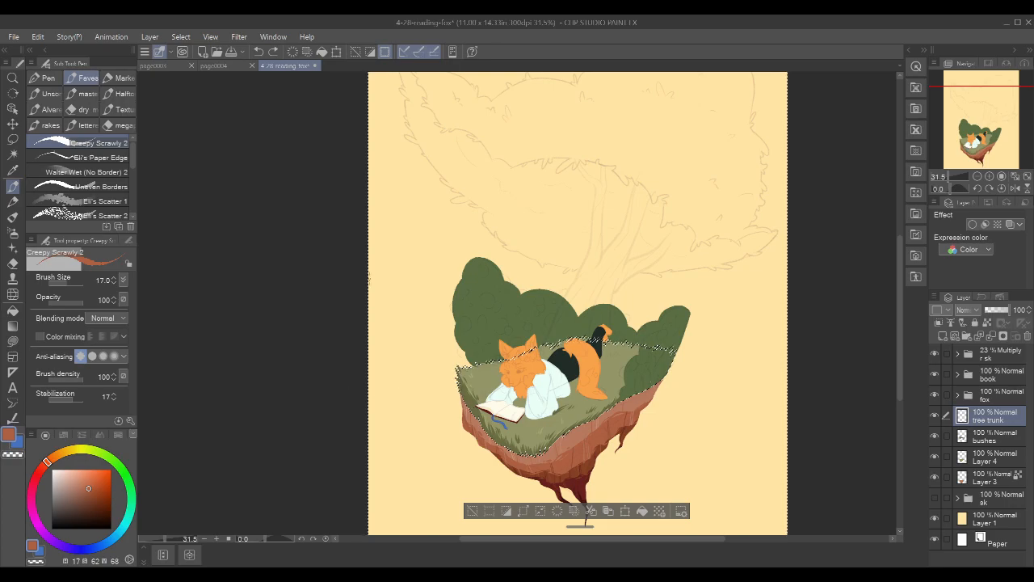
Set the brush size to 40 and shift the paint hue from reddish to orange-brown
key(bracketright)
key(bracketright)
key(bracketright)
key(bracketright)
click(54, 459)
click(55, 458)
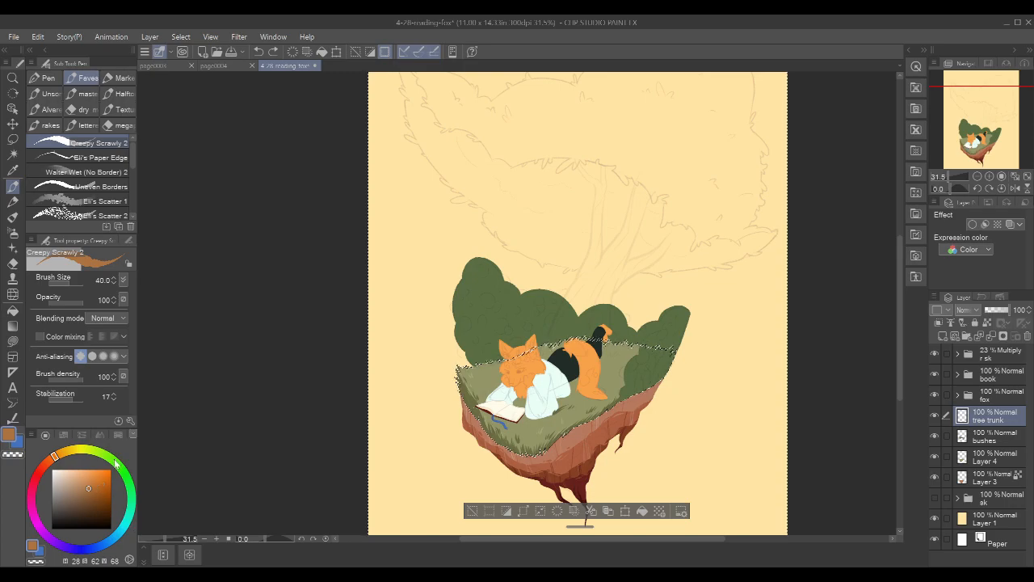
Test the brown along the trunk's left edge, undo the stroke, and choose a darker, more saturated brown
scroll(608, 288, up, 2)
scroll(609, 289, up, 2)
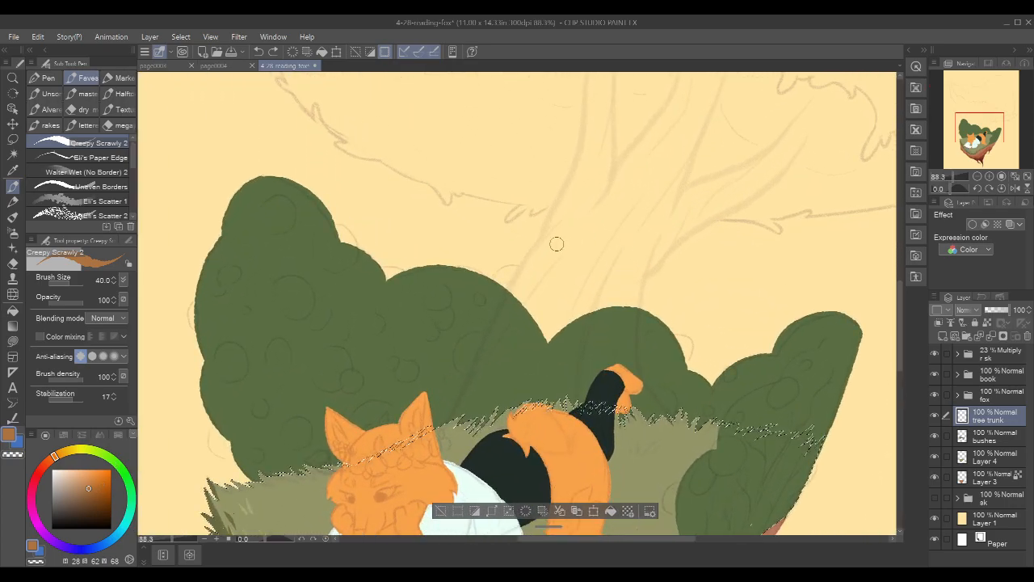
mouse_move(537, 250)
mouse_down()
mouse_move(485, 343)
mouse_move(467, 422)
mouse_up()
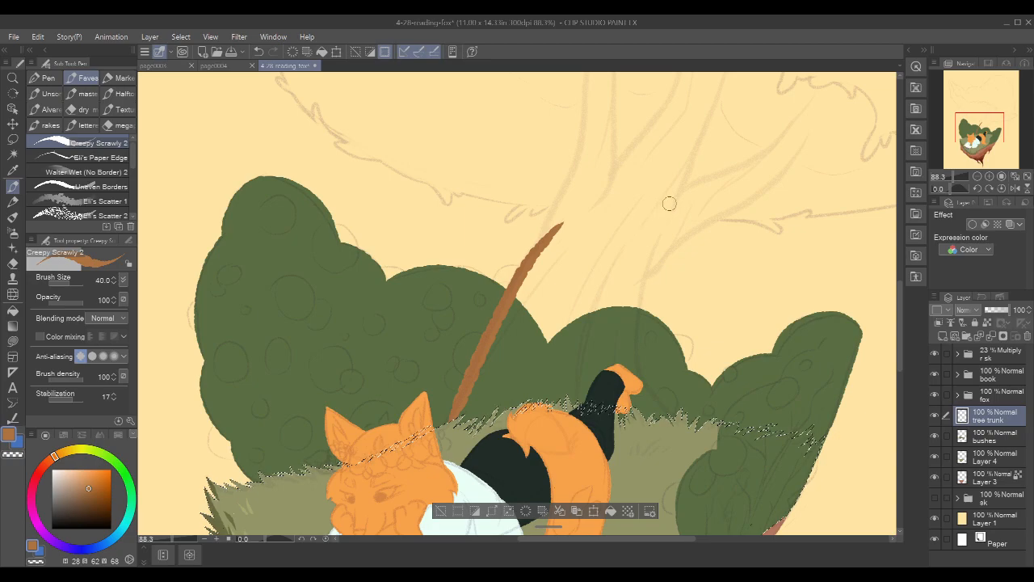
key(ctrl+z)
drag(636, 280, 672, 200)
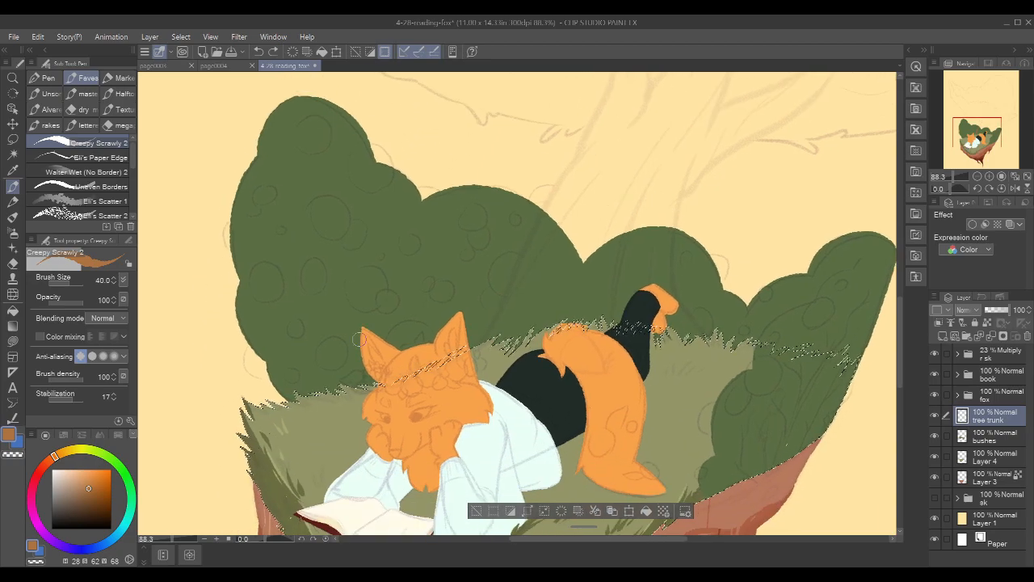
click(91, 495)
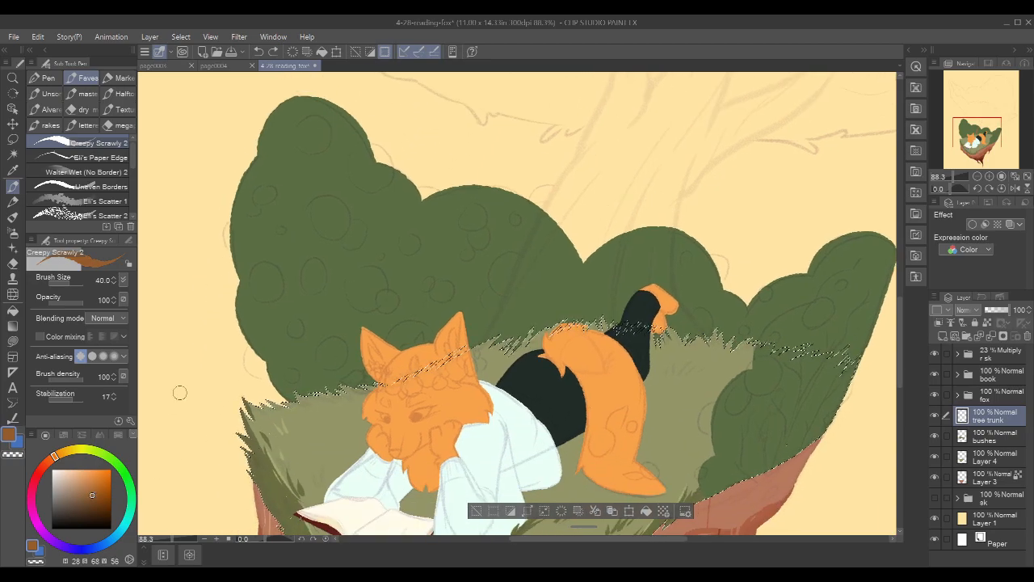
Outline the lower trunk in brown along its left edge, its base behind the fox and its flared right edge
mouse_move(598, 148)
mouse_down()
mouse_move(552, 203)
mouse_move(530, 261)
mouse_up()
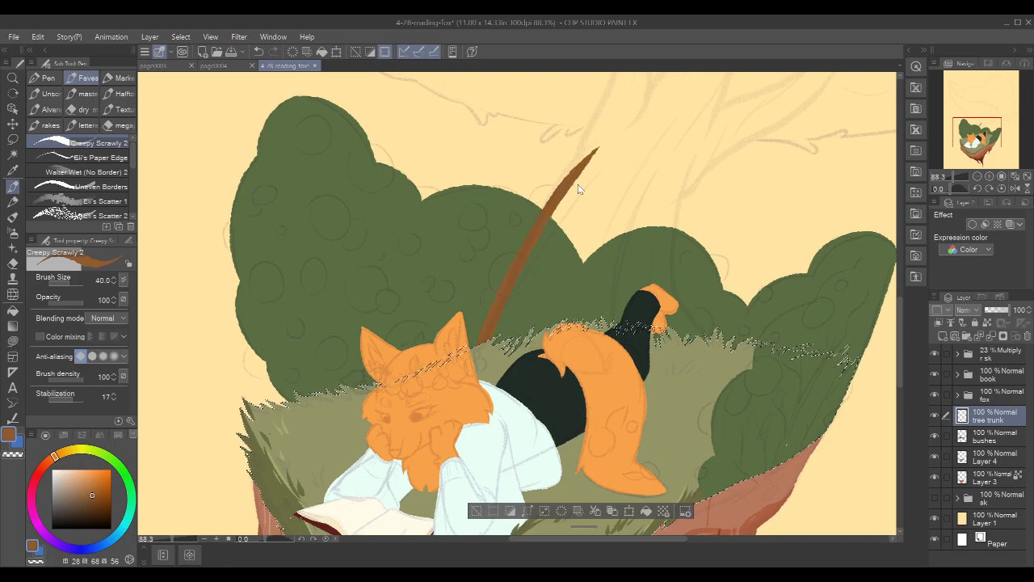
key(ctrl+z)
drag(584, 156, 485, 338)
mouse_move(777, 179)
mouse_down()
mouse_move(734, 203)
mouse_move(708, 248)
mouse_up()
mouse_move(632, 209)
mouse_down()
mouse_move(612, 242)
mouse_move(600, 316)
mouse_move(607, 293)
mouse_move(615, 363)
mouse_move(648, 399)
mouse_up()
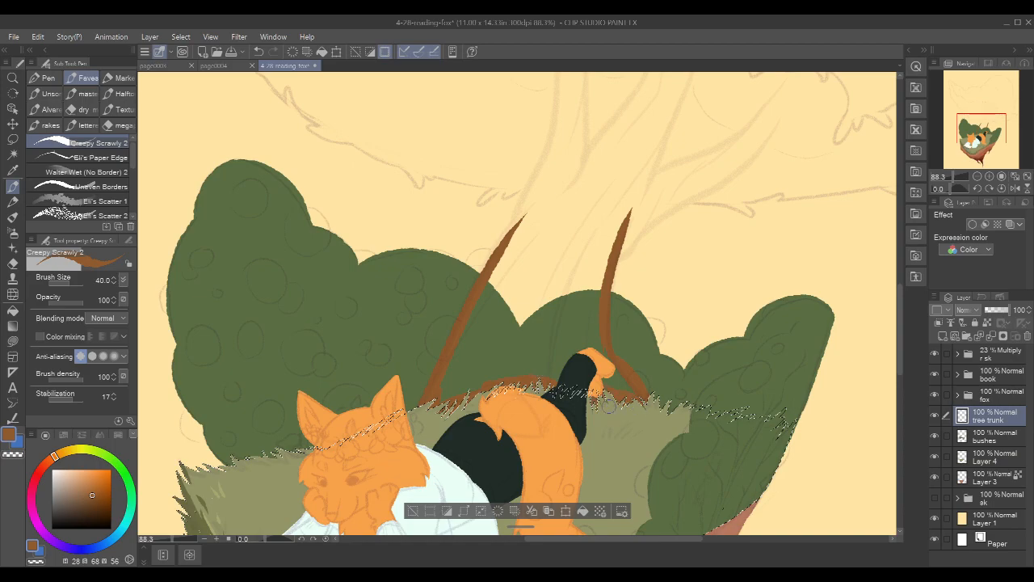
With the brush at size 25, outline both sides of the left branch down to the trunk and the middle branch's lower edge
mouse_move(720, 189)
mouse_down()
mouse_move(661, 318)
mouse_move(680, 374)
mouse_up()
drag(665, 317, 668, 296)
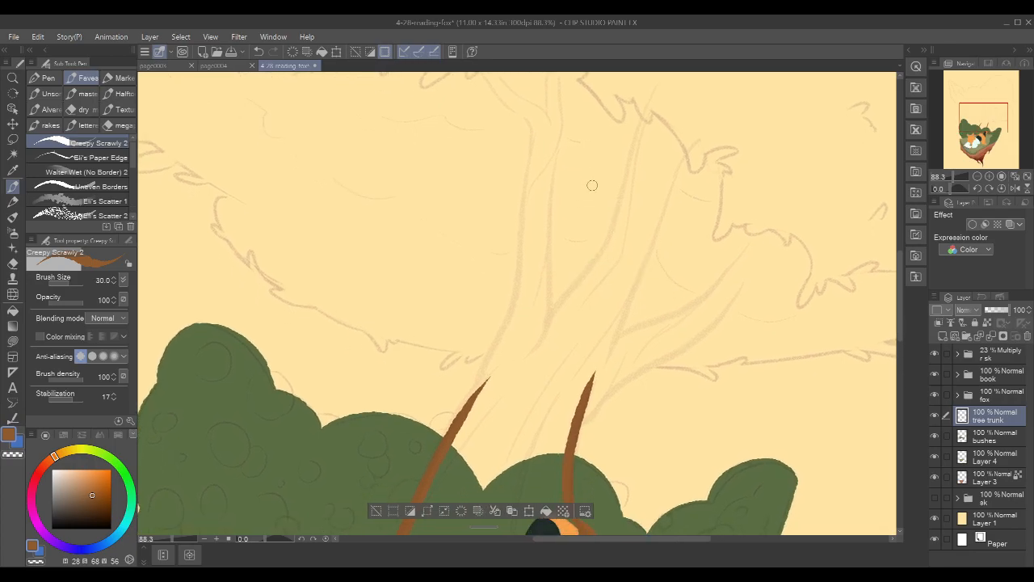
drag(619, 243, 520, 365)
drag(627, 240, 521, 363)
key(ctrl+z)
drag(627, 238, 522, 373)
drag(531, 114, 522, 321)
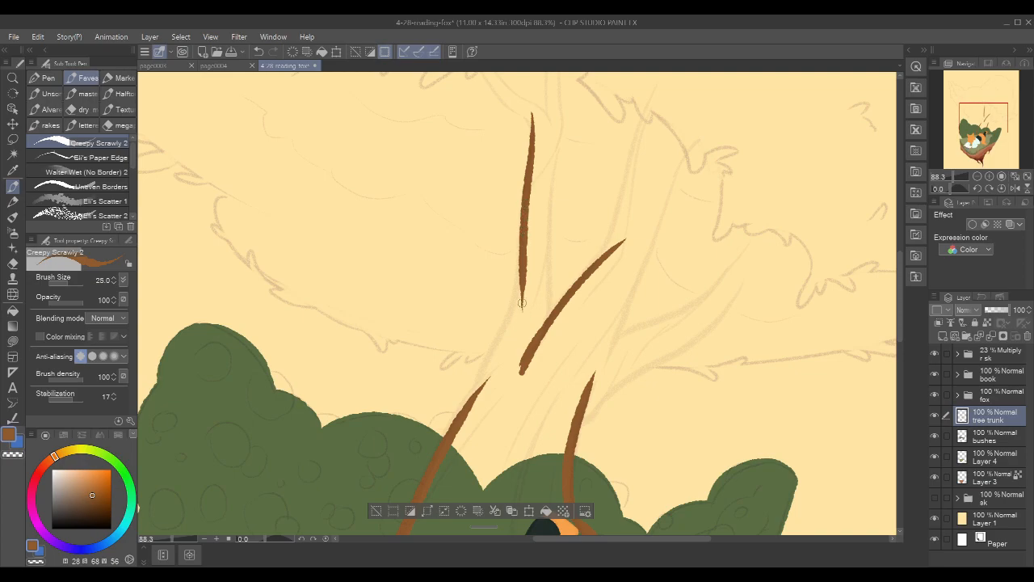
drag(523, 256, 465, 438)
mouse_move(628, 171)
mouse_down()
mouse_move(628, 317)
mouse_move(623, 289)
mouse_up()
mouse_move(553, 138)
mouse_down()
mouse_move(540, 356)
mouse_move(551, 447)
mouse_up()
Paint the forked tip of the left branch, with a curved twig and a short upright one
drag(467, 128, 527, 221)
key(ctrl+z)
mouse_move(467, 132)
mouse_down()
mouse_move(493, 190)
mouse_move(532, 223)
mouse_up()
mouse_move(473, 130)
mouse_down()
mouse_move(501, 186)
mouse_move(550, 219)
mouse_up()
drag(544, 139, 541, 219)
mouse_move(475, 136)
mouse_down()
mouse_move(490, 171)
mouse_move(536, 211)
mouse_up()
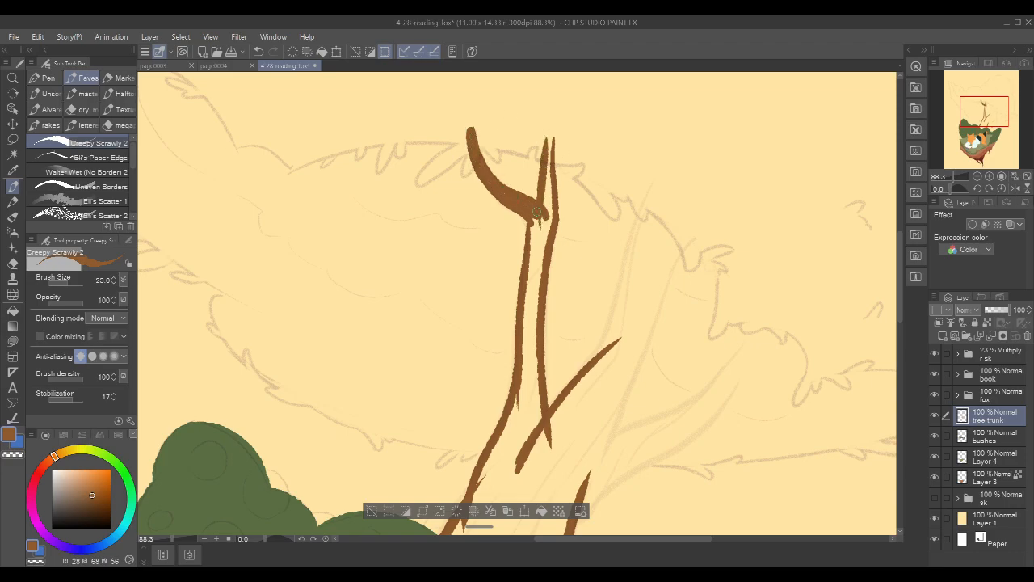
drag(549, 144, 551, 217)
drag(608, 248, 609, 166)
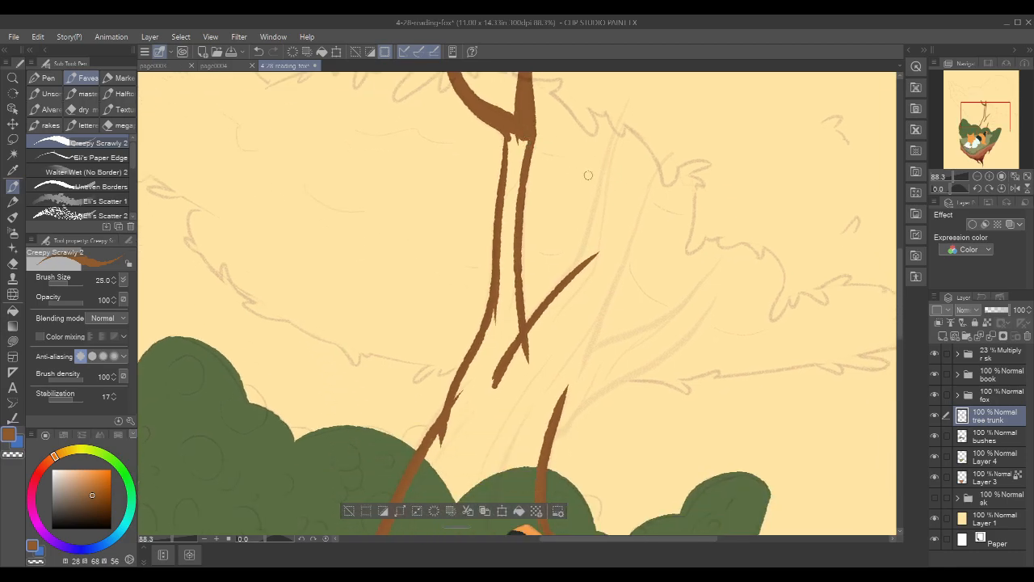
scroll(707, 214, down, 5)
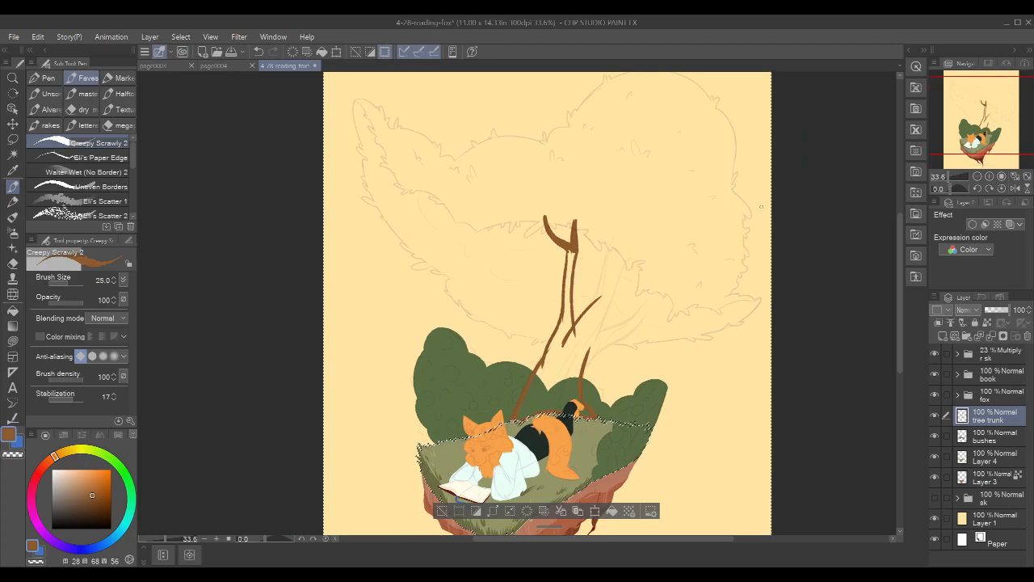
drag(648, 170, 619, 222)
drag(478, 152, 500, 170)
drag(497, 132, 500, 169)
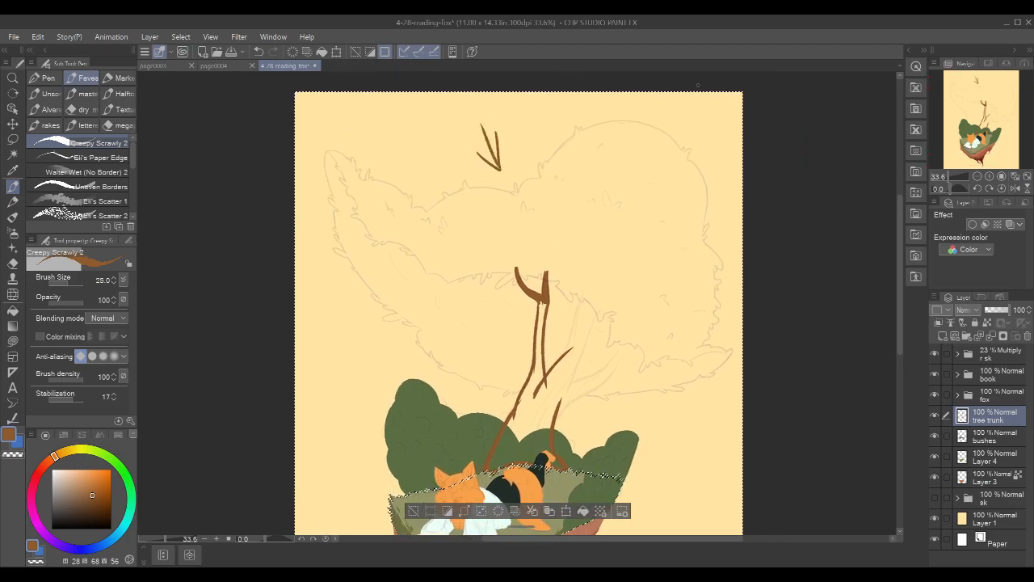
drag(363, 346, 431, 320)
key(ctrl+z)
key(ctrl+z)
key(ctrl+z)
key(ctrl+z)
key(ctrl+z)
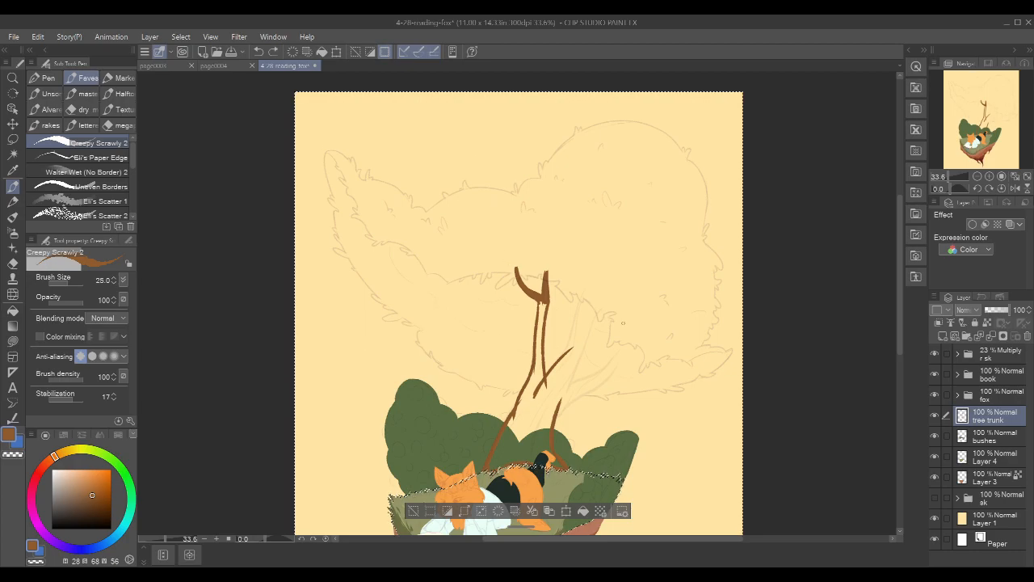
Outline both sides of the middle branch following the sketch and close off its upper end
scroll(619, 350, up, 3)
drag(556, 233, 522, 377)
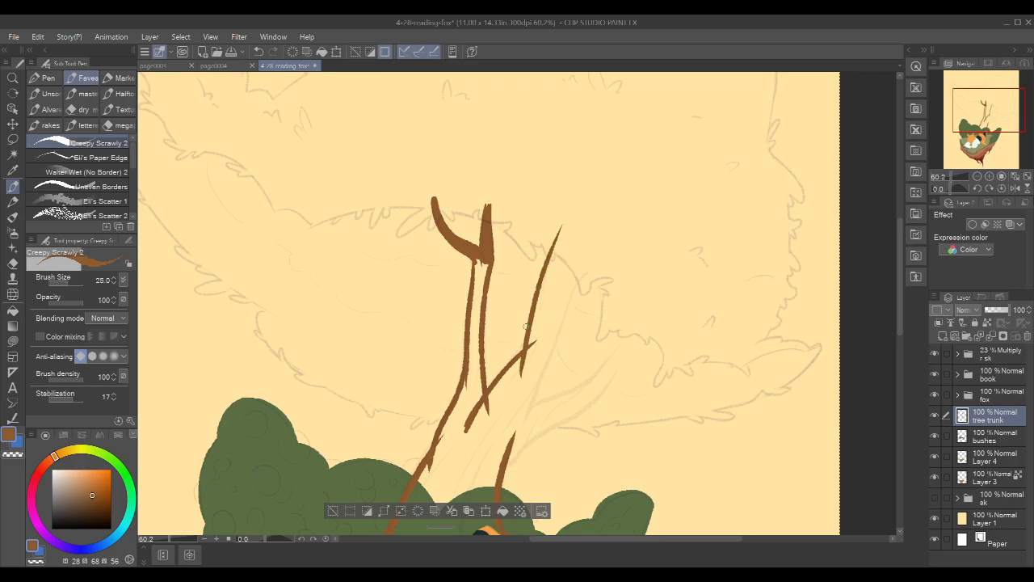
key(ctrl+z)
scroll(594, 278, up, 1)
scroll(594, 278, up, 1)
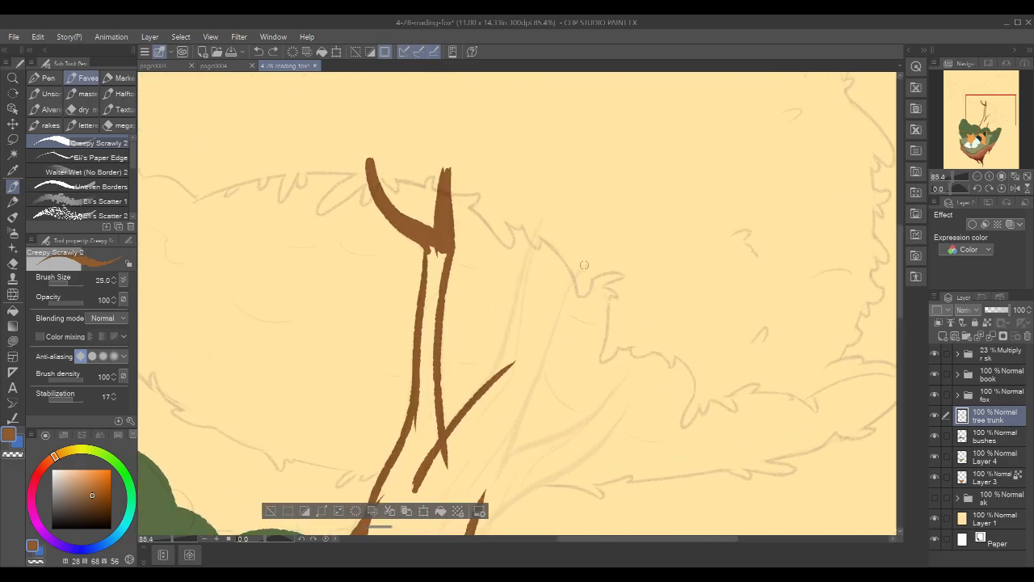
mouse_move(597, 256)
mouse_down()
mouse_move(549, 326)
mouse_move(495, 474)
mouse_up()
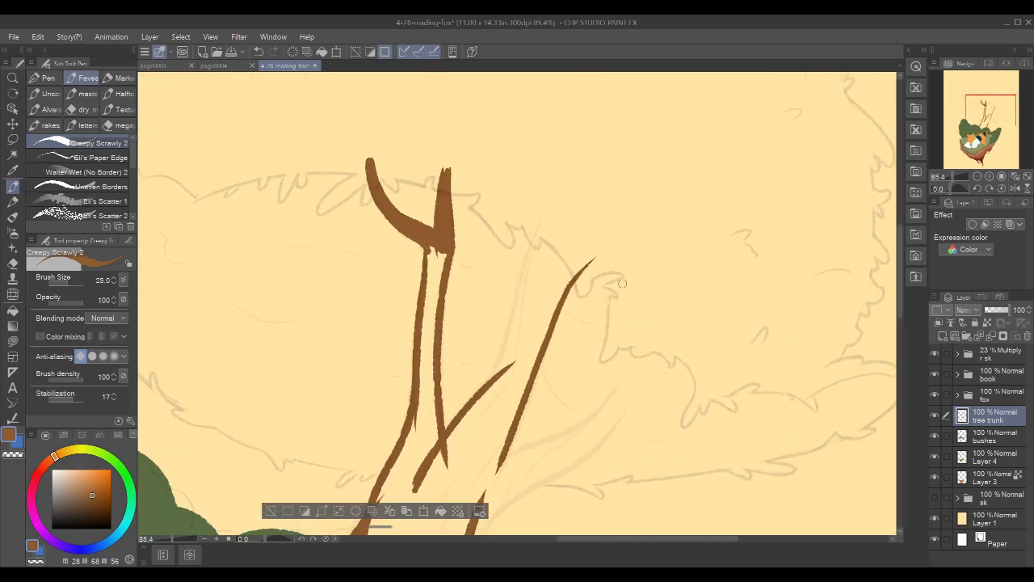
drag(572, 249, 594, 231)
drag(573, 184, 504, 367)
drag(571, 181, 614, 243)
Outline the right branch from its pointed tip down to the trunk along both edges
drag(642, 322, 670, 170)
drag(785, 194, 757, 203)
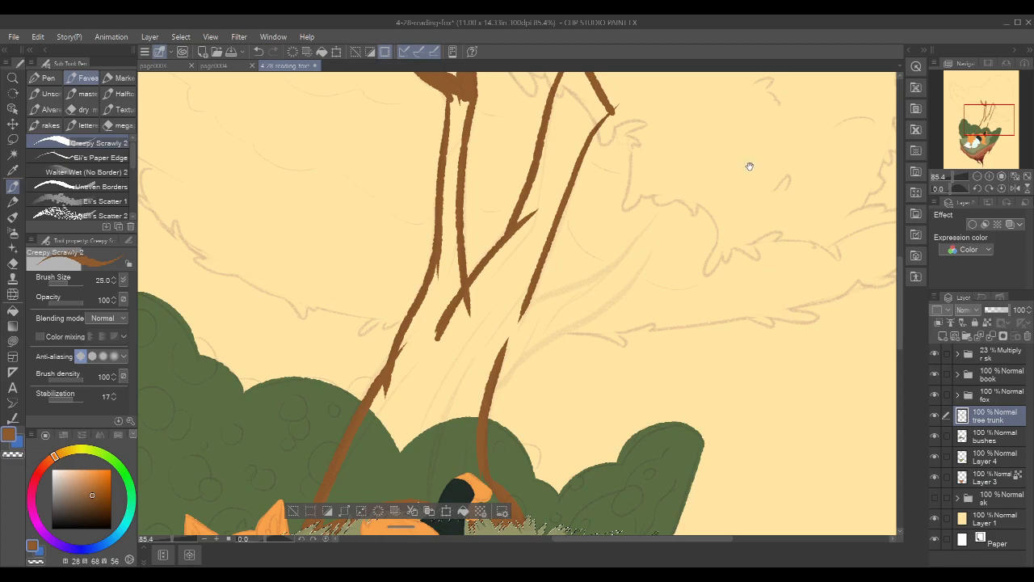
drag(746, 165, 722, 215)
drag(660, 220, 618, 316)
key(ctrl+z)
drag(664, 215, 607, 325)
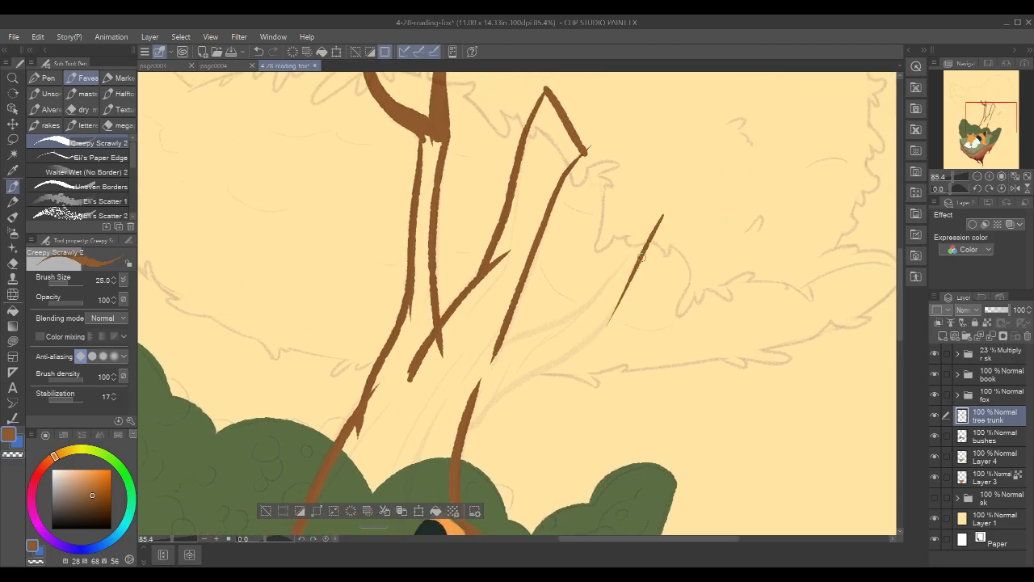
mouse_move(651, 220)
mouse_down()
mouse_move(606, 291)
mouse_move(572, 318)
mouse_move(481, 353)
mouse_up()
mouse_move(624, 289)
mouse_down()
mouse_move(600, 330)
mouse_move(443, 438)
mouse_up()
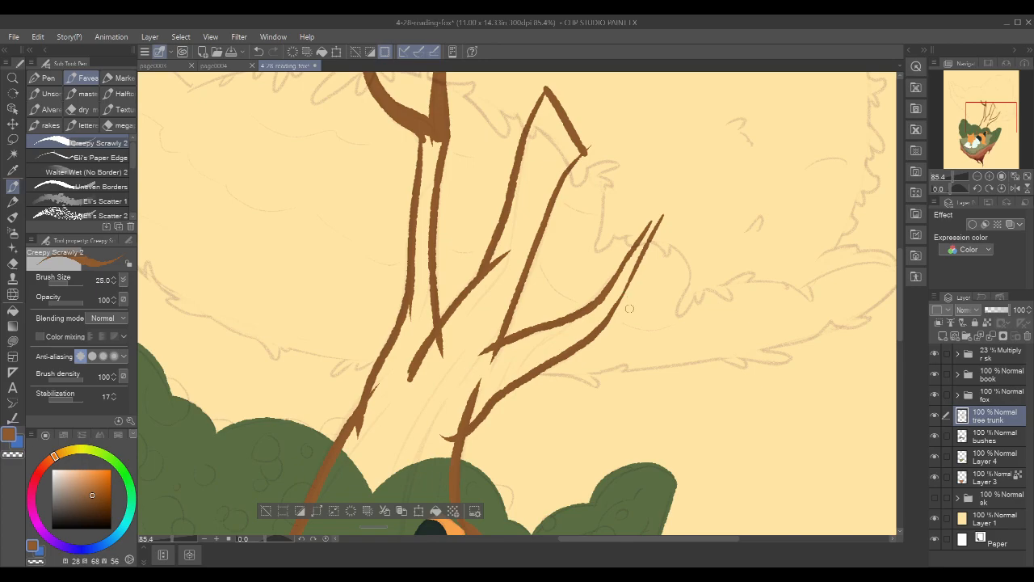
scroll(629, 308, down, 4)
key(g)
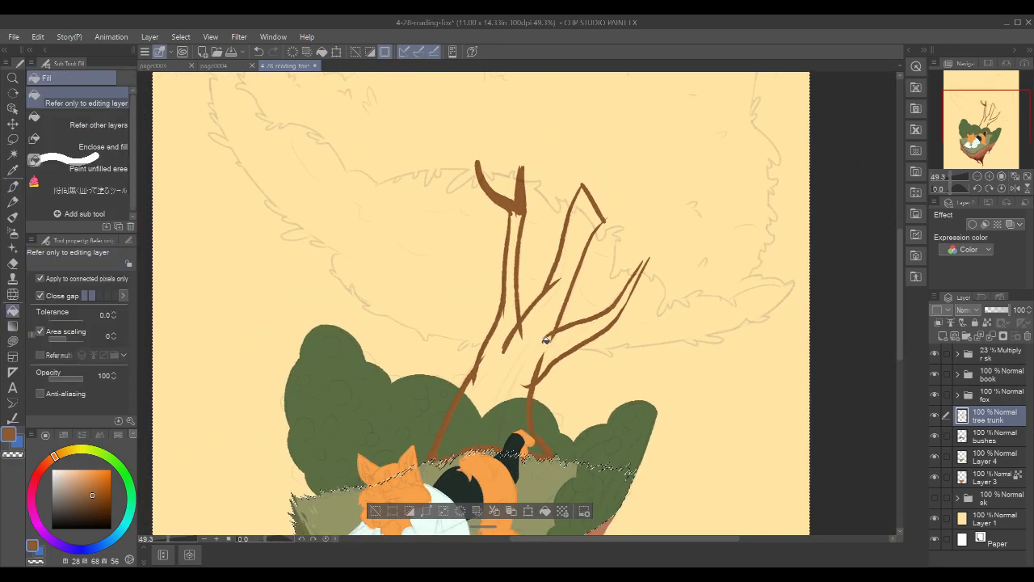
click(546, 339)
key(ctrl+z)
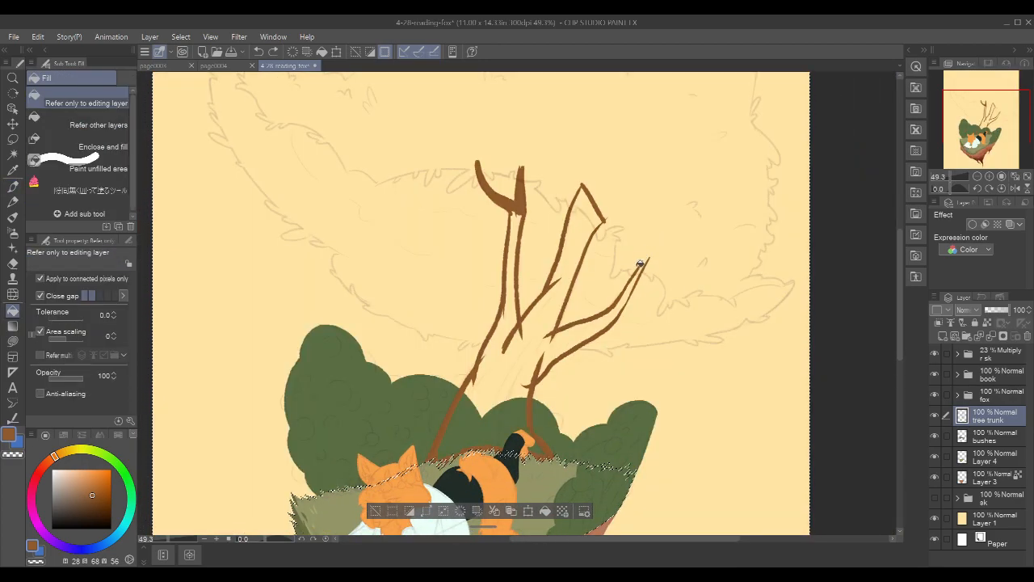
Thicken the trunk outline with the Creepy Scrawly 2 brush along the base and both lower edges
key(p)
scroll(540, 457, up, 5)
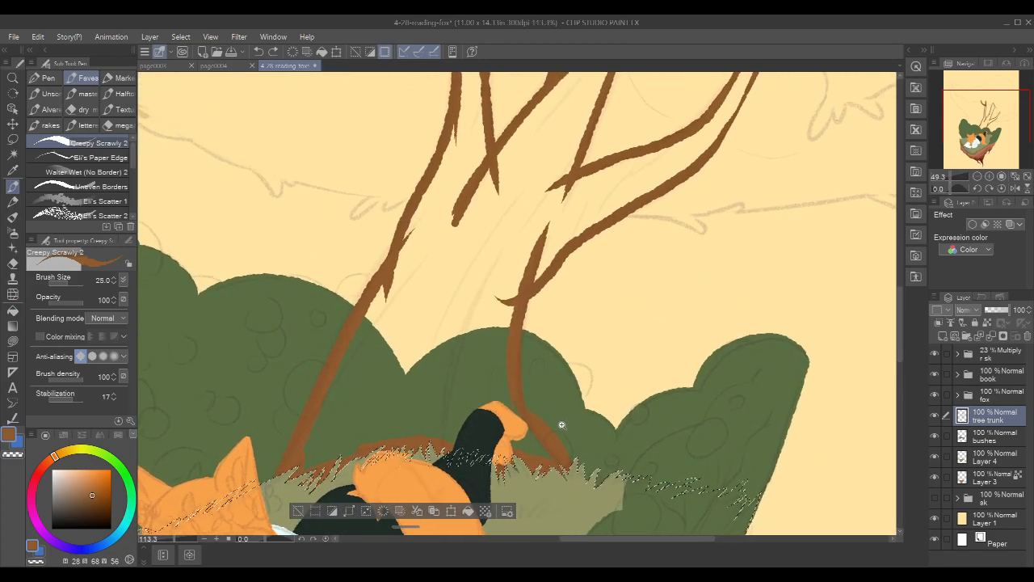
drag(563, 419, 588, 374)
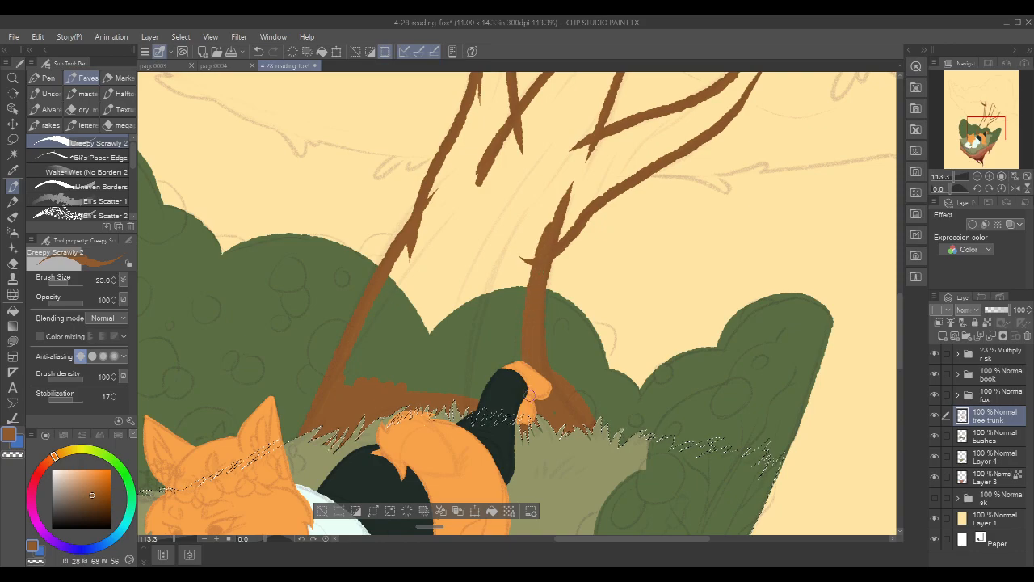
drag(409, 241, 353, 367)
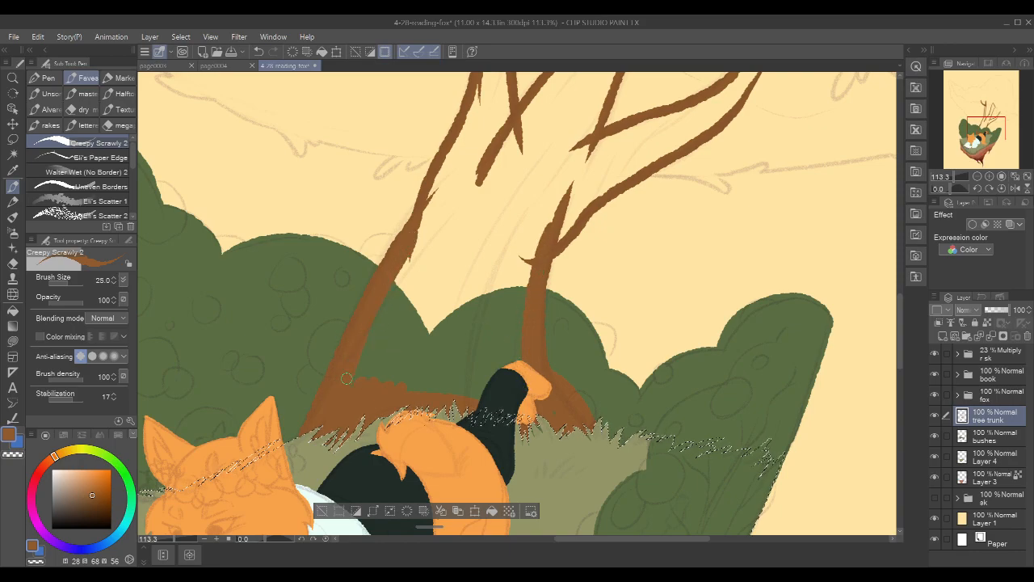
scroll(673, 279, up, 10)
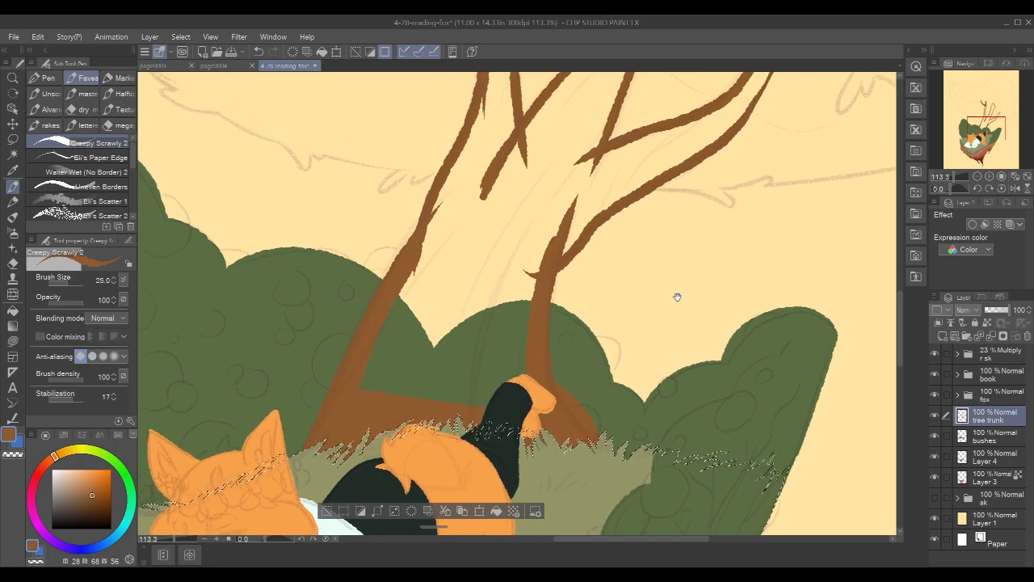
Fill the outlined trunk and branches with the brown and deselect the selection
drag(703, 227, 666, 293)
key(g)
key(g)
click(616, 339)
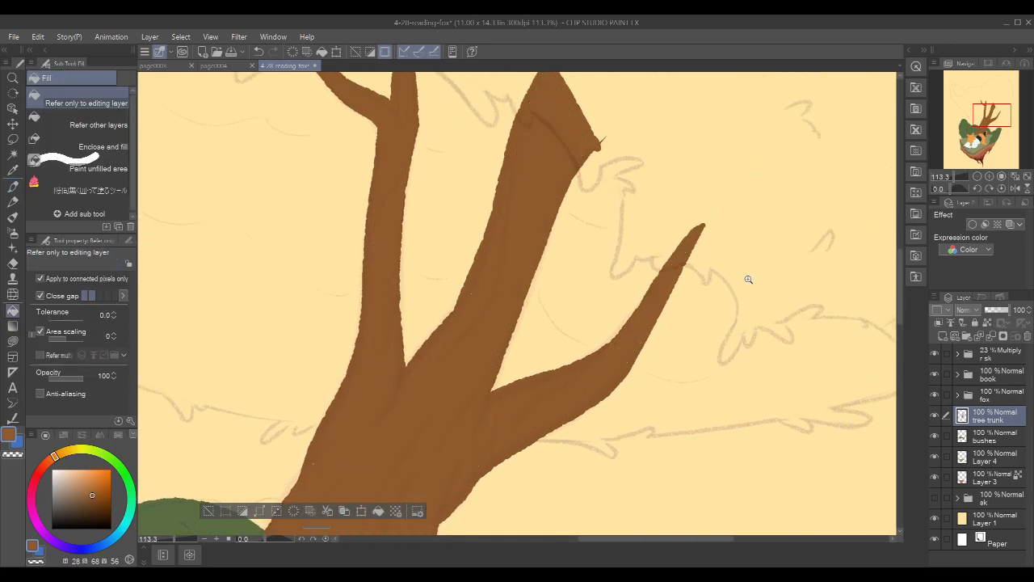
scroll(750, 278, down, 4)
key(p)
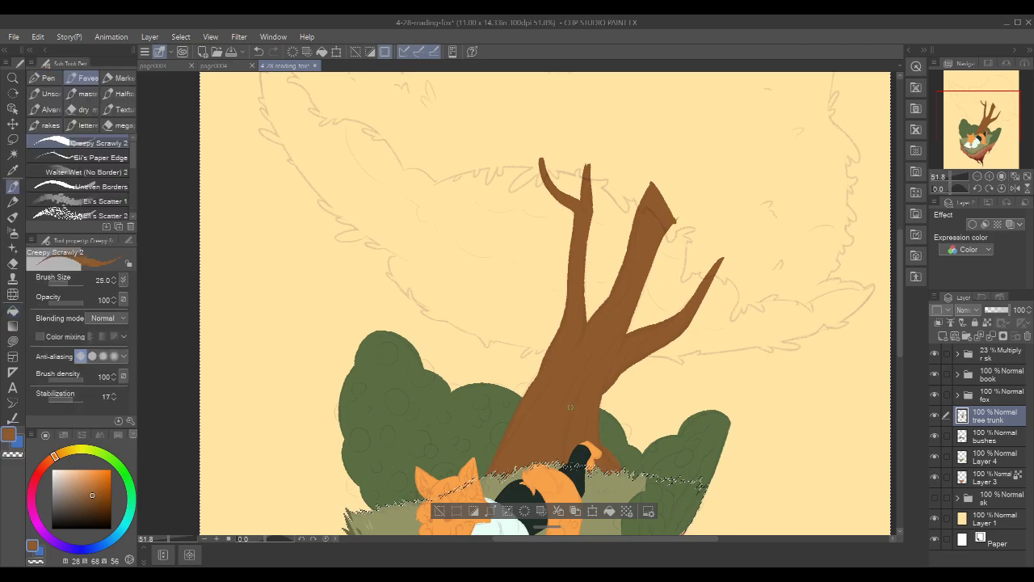
key(ctrl+d)
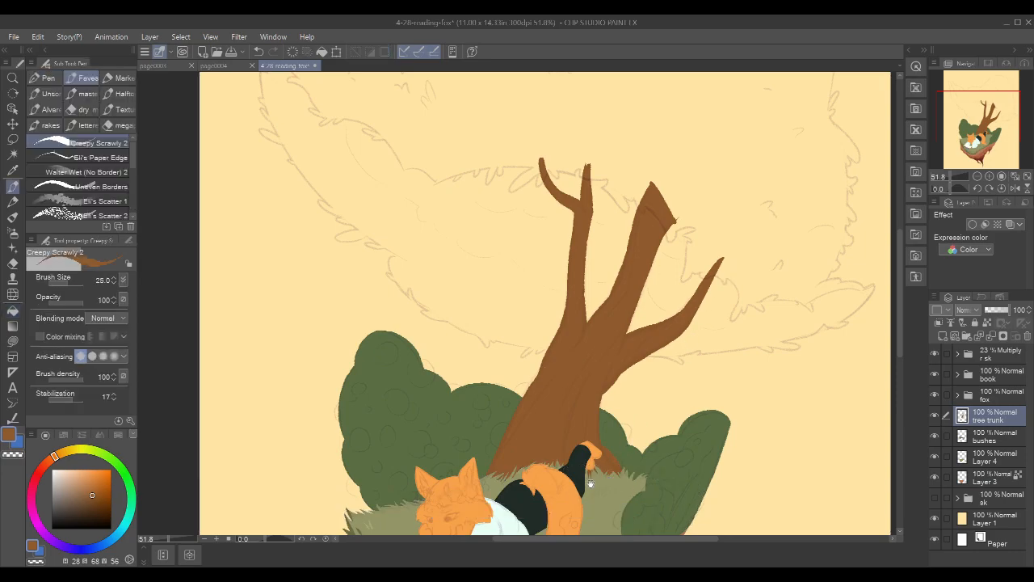
Reduce the brush size to 8 and paint brown into the gaps between the grass blades at the trunk's base
scroll(590, 483, up, 8)
key(bracketleft)
key(bracketleft)
key(bracketleft)
key(bracketleft)
key(bracketleft)
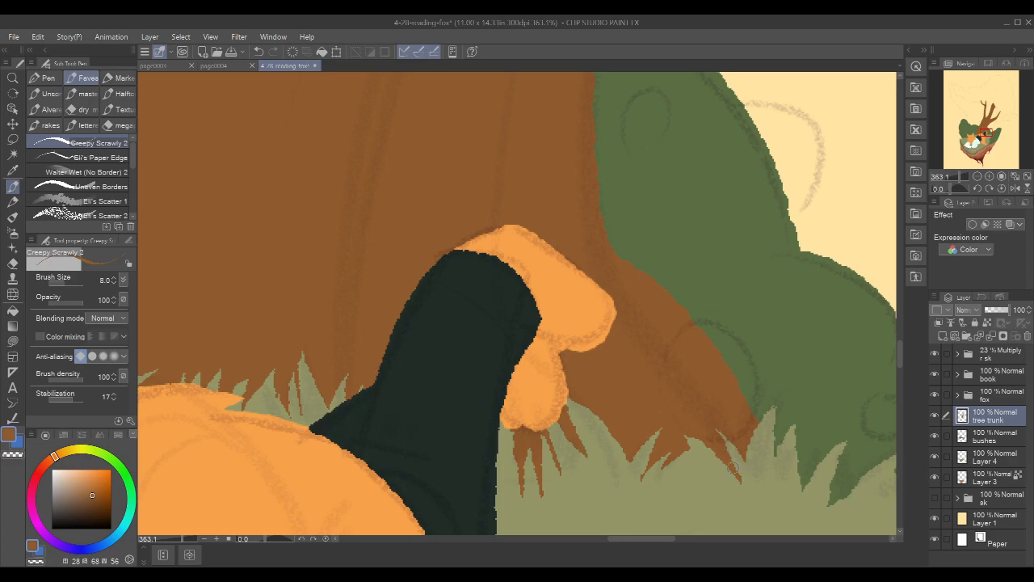
scroll(780, 304, down, 4)
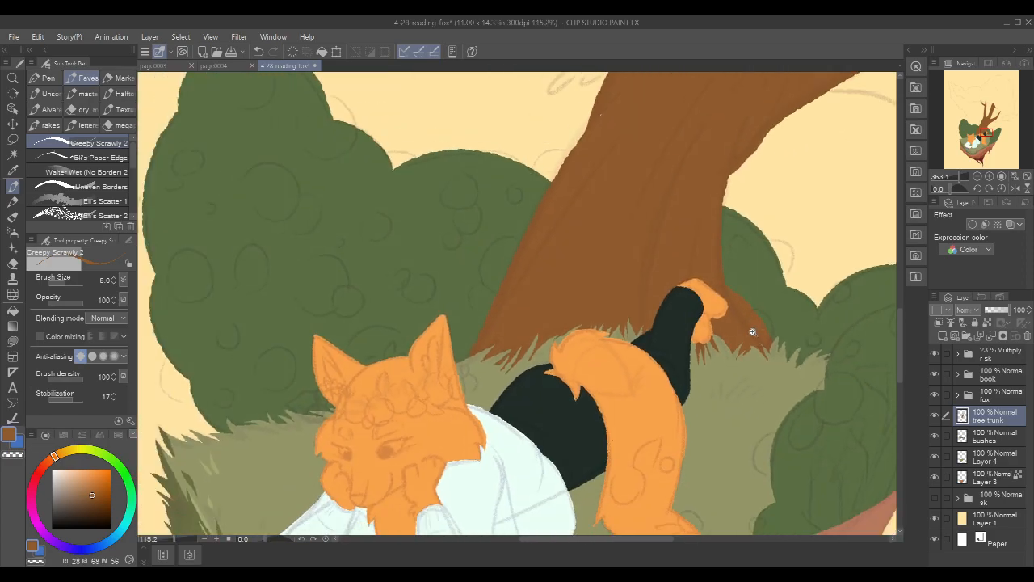
scroll(558, 312, up, 3)
scroll(569, 303, up, 2)
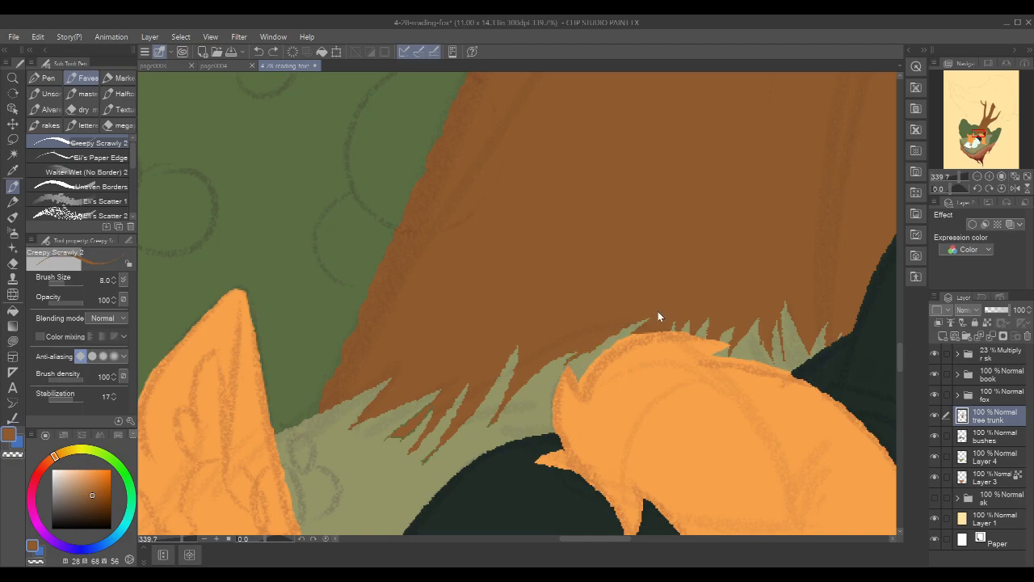
drag(543, 401, 583, 356)
drag(541, 402, 630, 321)
Hide the top sketch folder and extend the brown between the grass blades at the trunk's lower left, beside the fox's tail
click(935, 352)
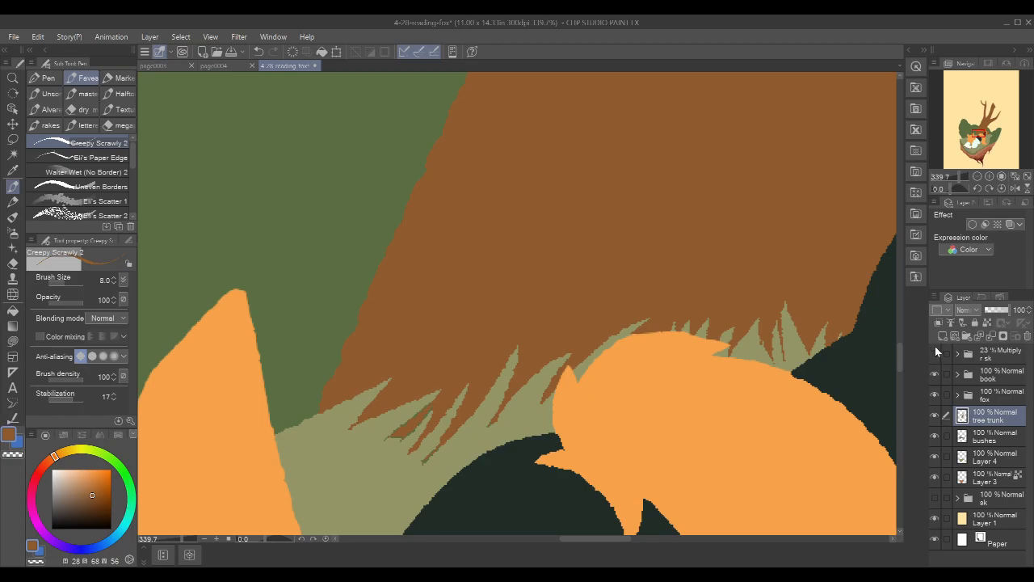
scroll(427, 430, up, 4)
drag(477, 373, 575, 314)
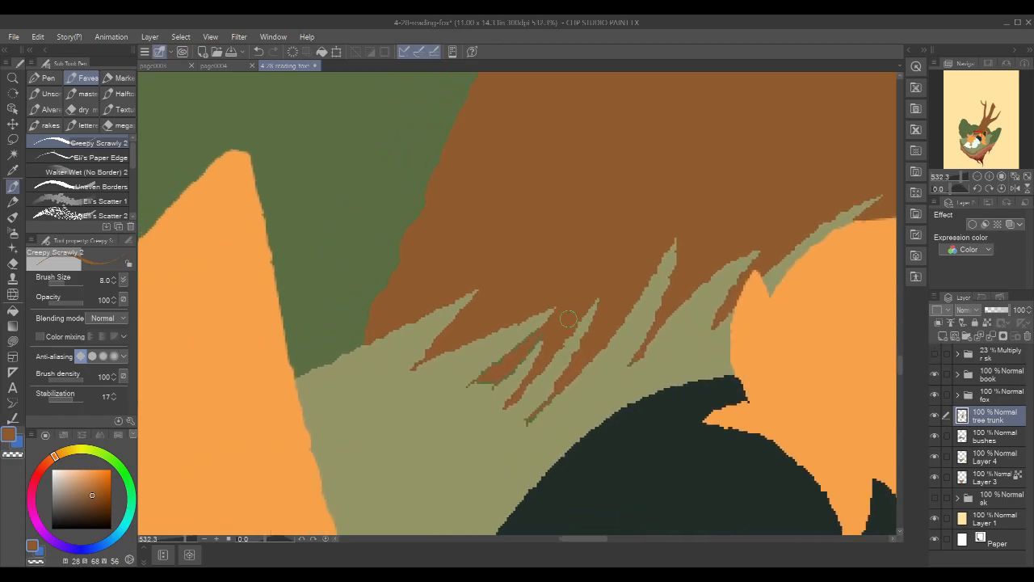
mouse_move(474, 382)
mouse_down()
mouse_move(576, 288)
mouse_move(508, 349)
mouse_move(559, 311)
mouse_move(537, 340)
mouse_up()
mouse_move(493, 390)
mouse_down()
mouse_move(553, 323)
mouse_move(512, 370)
mouse_move(534, 341)
mouse_move(463, 398)
mouse_move(544, 335)
mouse_up()
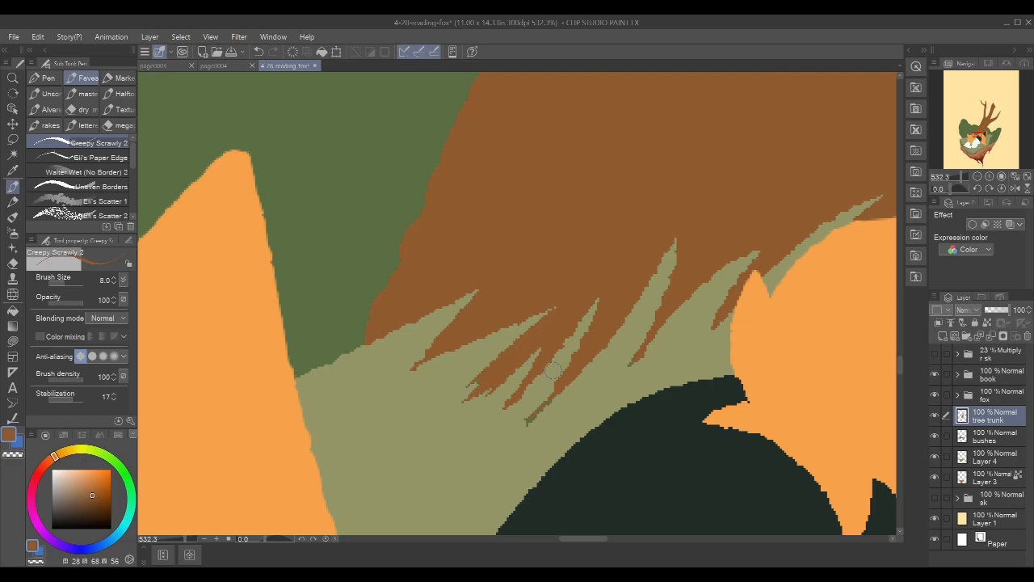
drag(523, 426, 554, 389)
scroll(822, 271, down, 10)
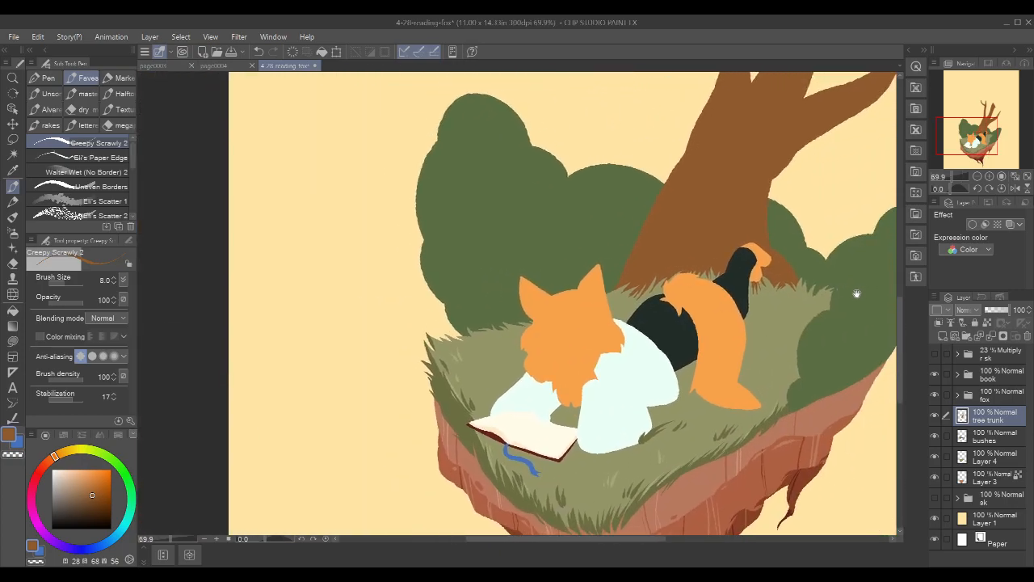
Lock the transparent pixels of the tree trunk layer and sample the dark red of the island's rock from Layer 3
drag(857, 293, 725, 416)
scroll(734, 347, down, 3)
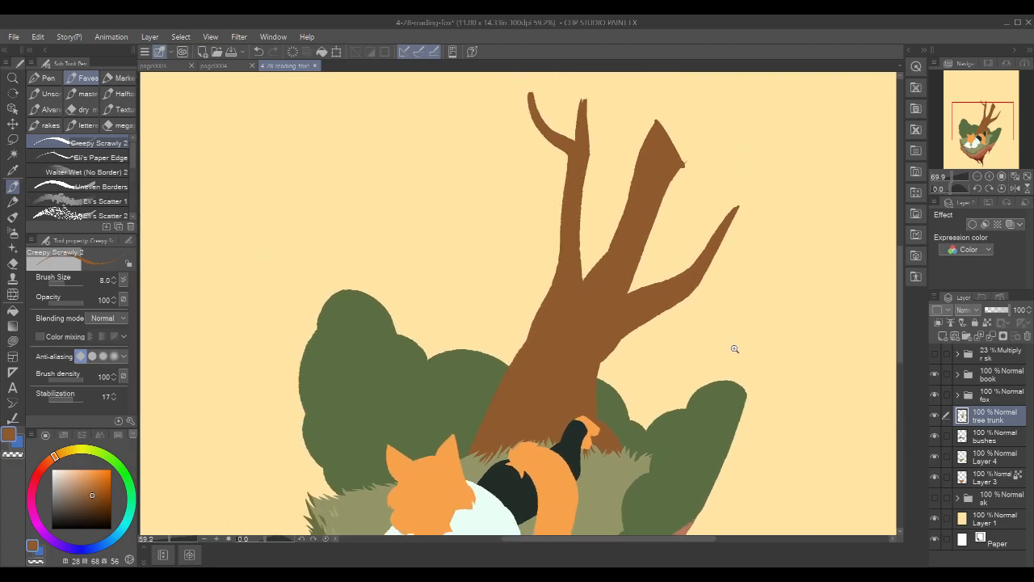
scroll(757, 379, down, 2)
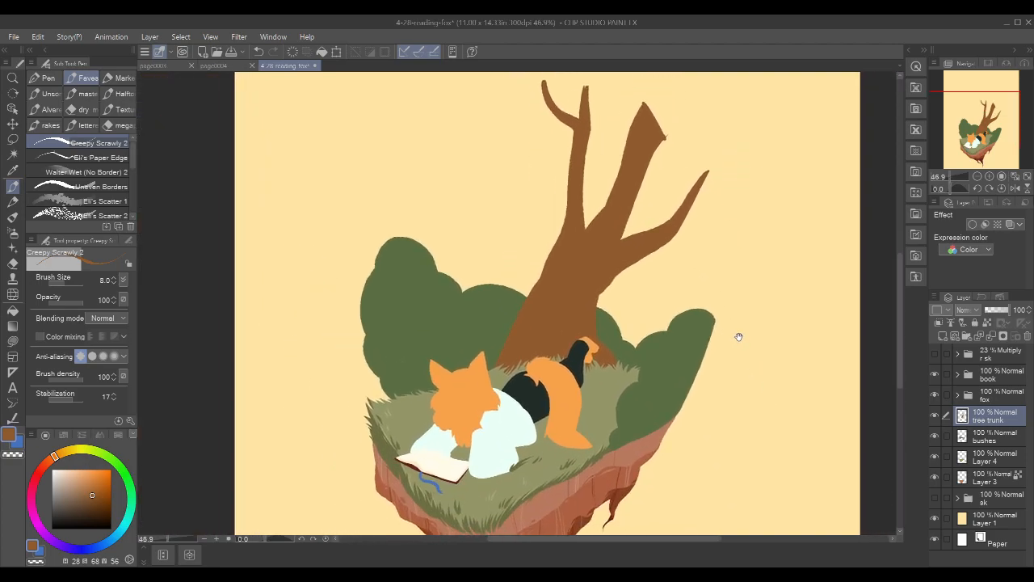
drag(739, 345, 733, 348)
drag(734, 395, 744, 371)
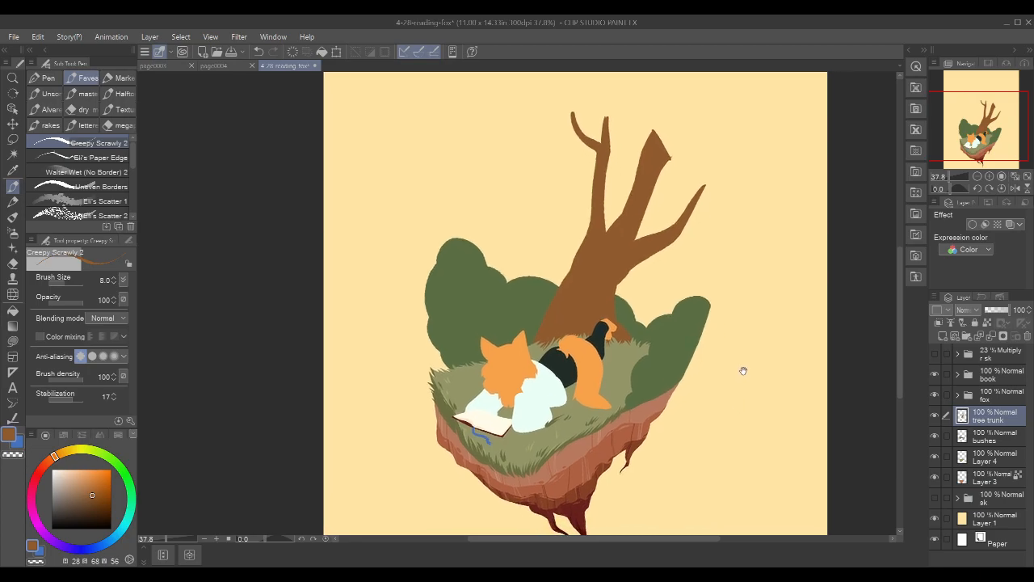
click(988, 323)
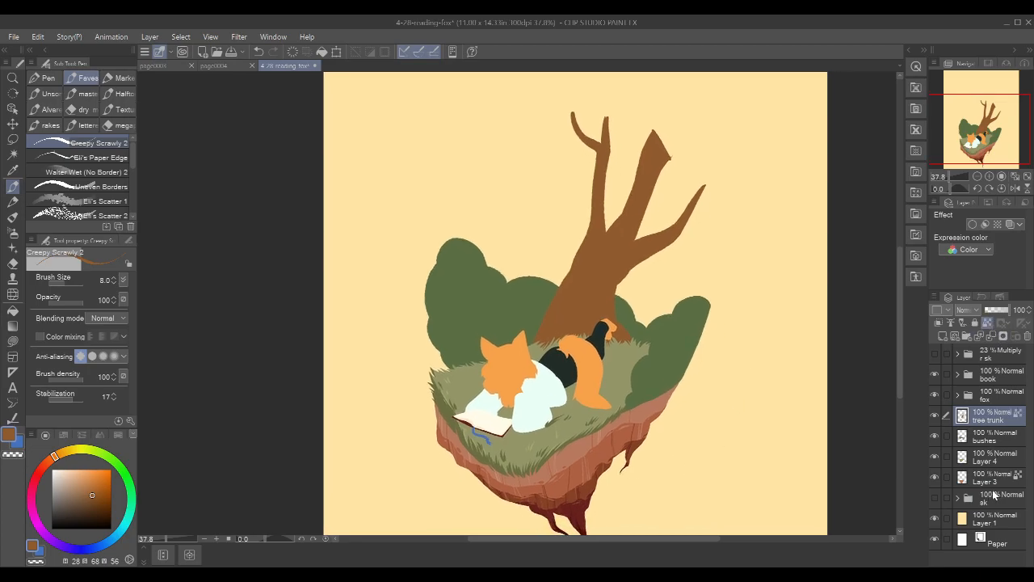
click(994, 479)
alt+click(579, 503)
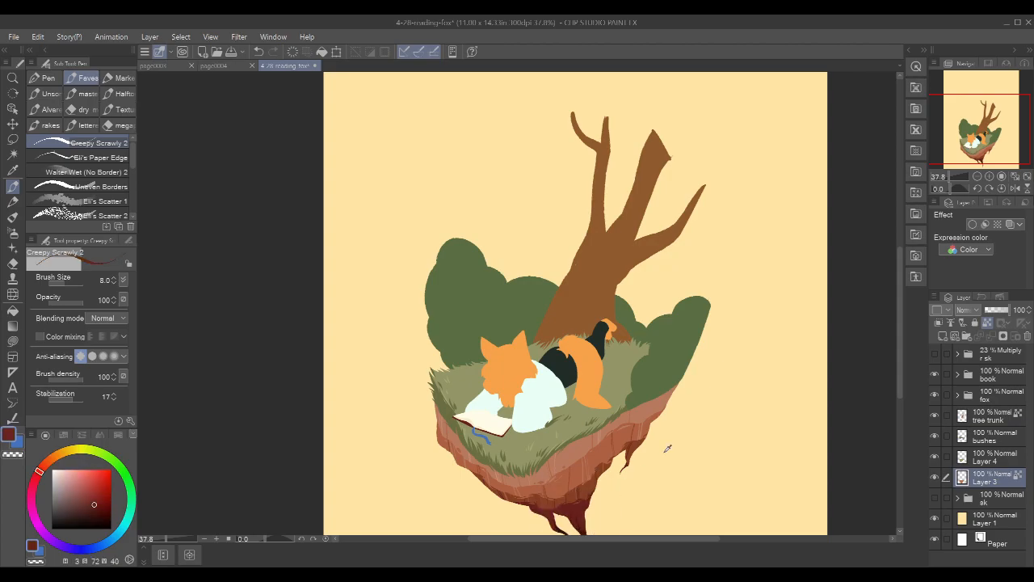
Tint the whole tree trunk with the sampled dark red using a reduced-opacity Lasso fill, and return to the pen brush
click(998, 422)
key(u)
mouse_move(687, 84)
mouse_down()
mouse_move(440, 416)
mouse_move(808, 275)
mouse_up()
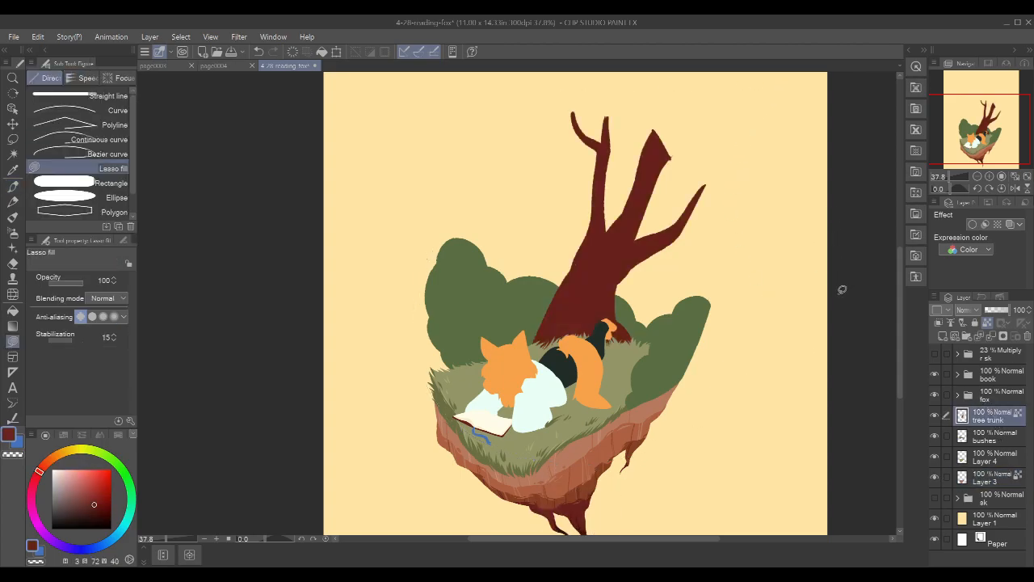
key(ctrl+z)
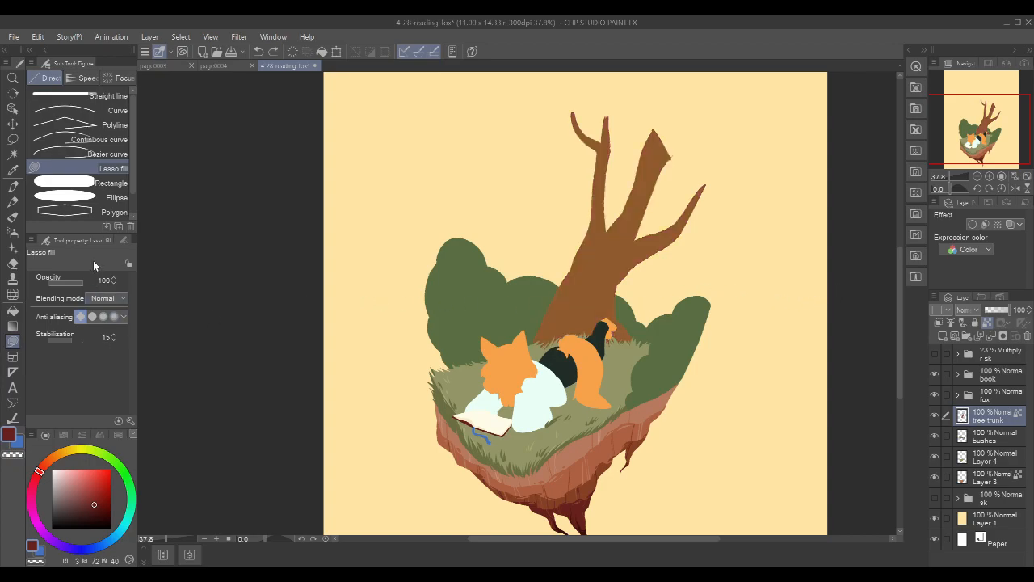
drag(68, 284, 61, 283)
mouse_move(735, 123)
mouse_down()
mouse_move(387, 194)
mouse_move(790, 184)
mouse_up()
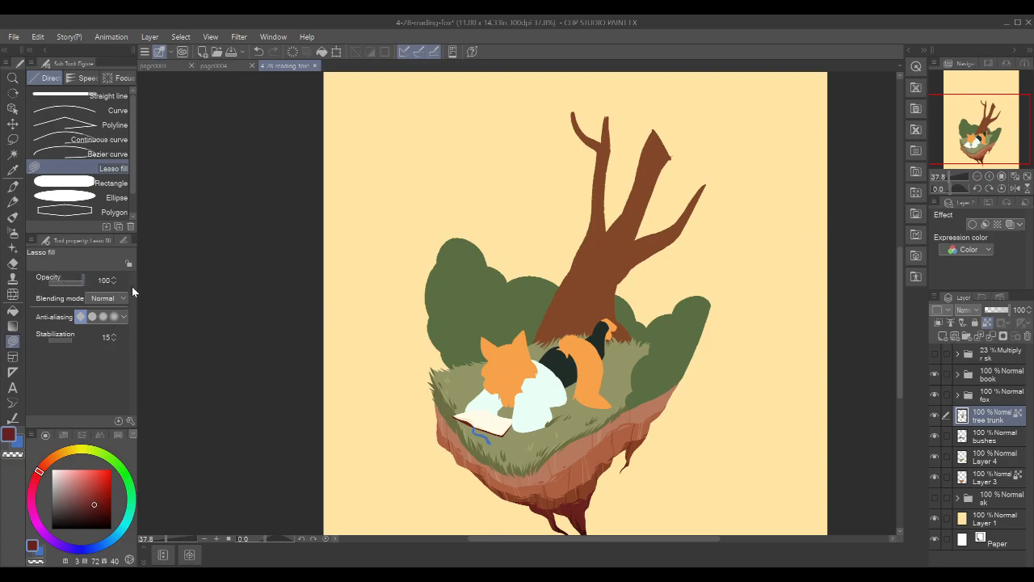
key(p)
Show the sketch folder and add a layer named "back leaves" beneath the tree trunk layer
click(935, 353)
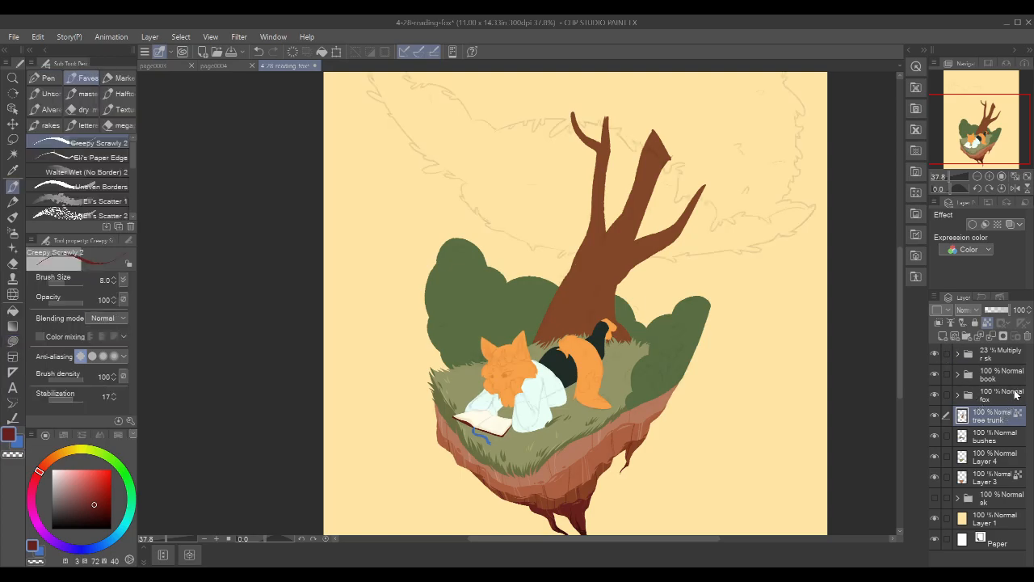
click(943, 336)
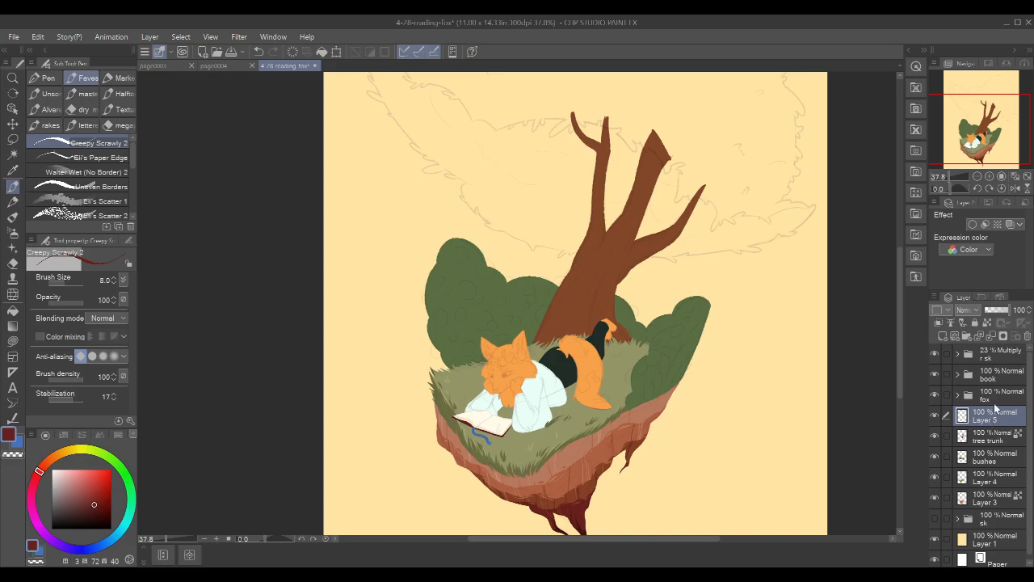
text(back leaves)
key(Return)
drag(995, 407, 992, 446)
Add a layer named "front leaves" above the tree trunk and make the back leaves layer active
click(942, 336)
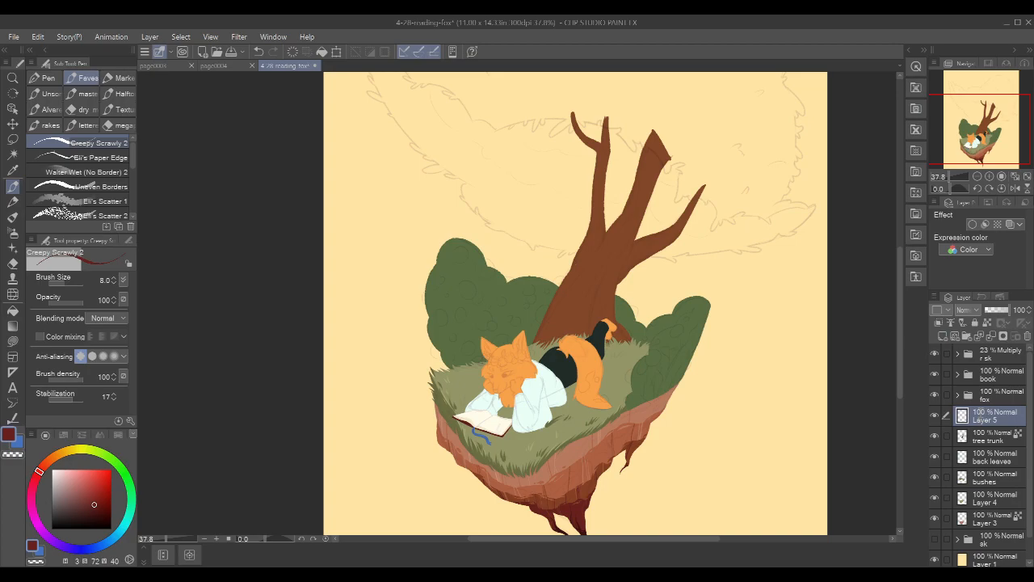
text(front leaves)
key(Return)
click(1001, 457)
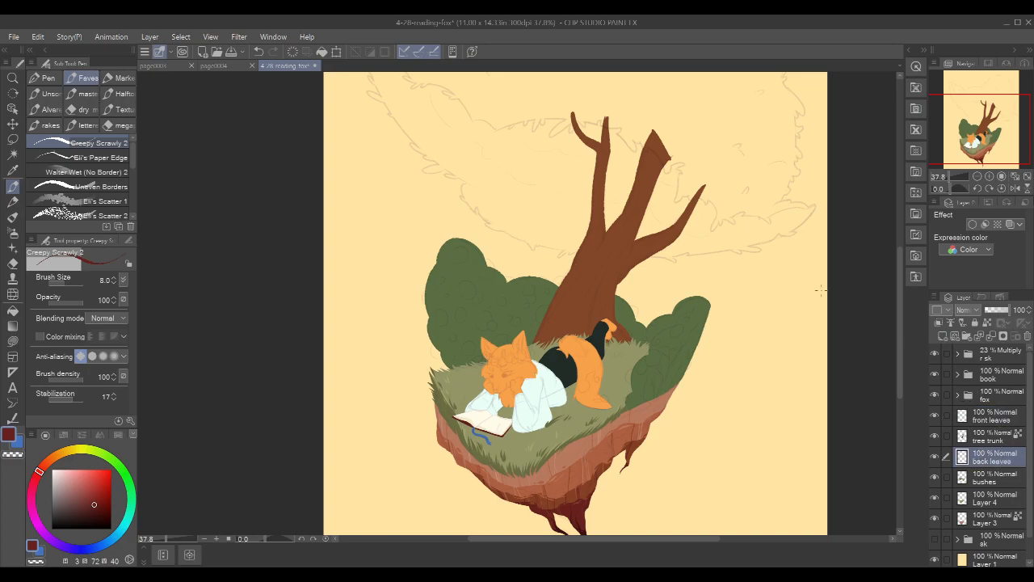
Sample the olive green of the grass edge from Layer 4 as the paint colour for the back leaves layer
drag(730, 258, 719, 286)
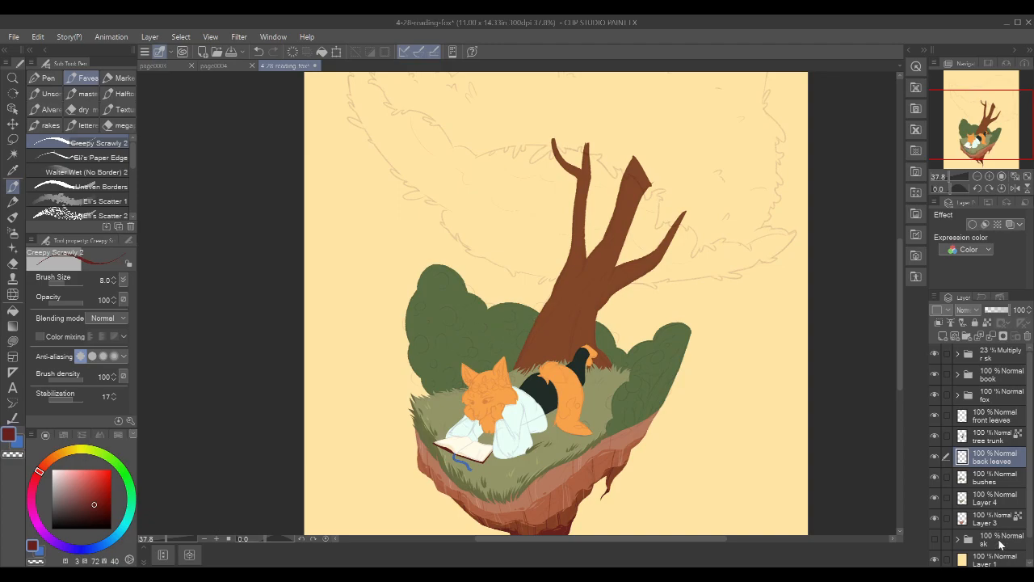
click(934, 497)
click(934, 497)
click(935, 479)
click(935, 478)
click(994, 501)
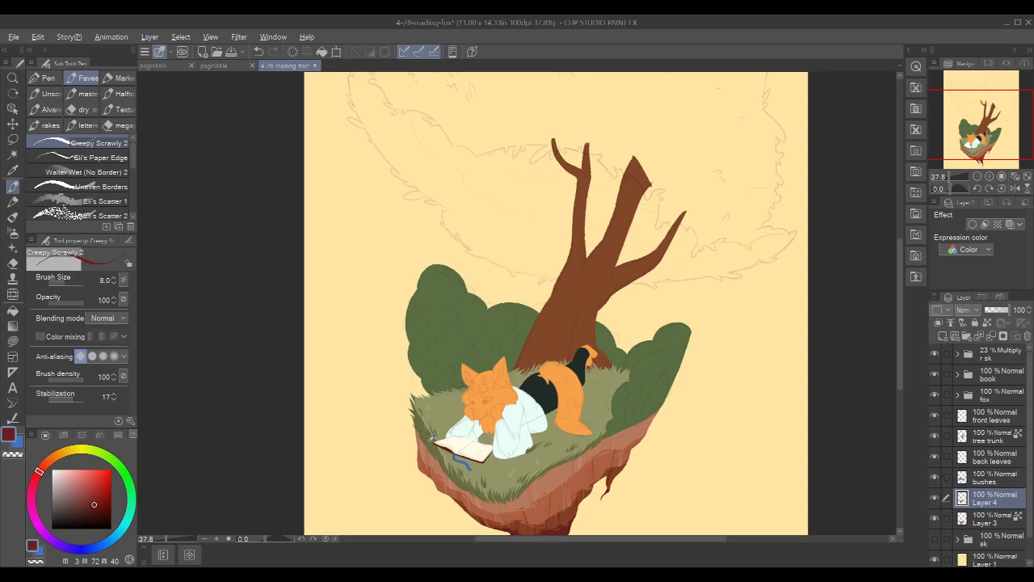
alt+click(433, 435)
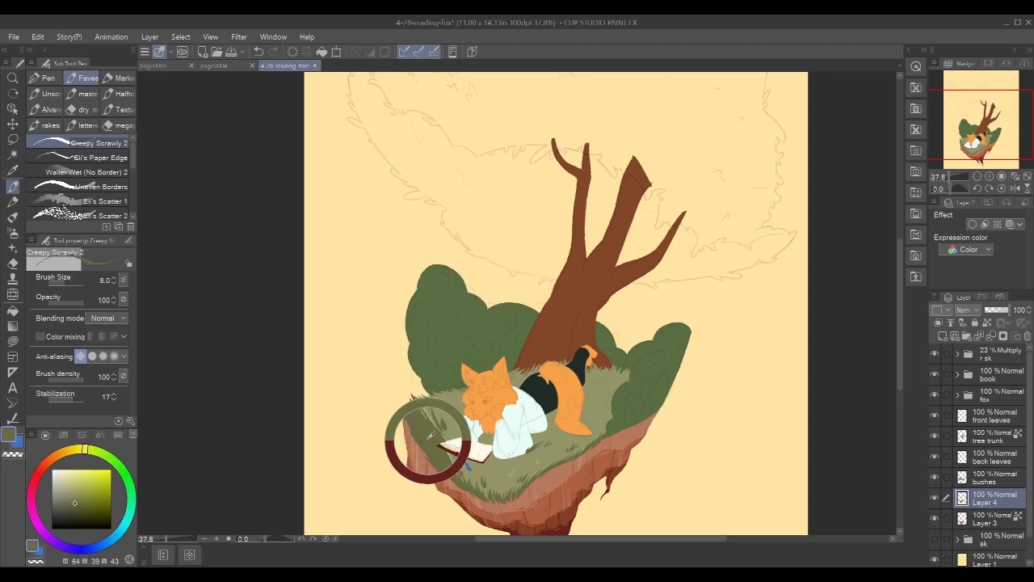
click(996, 457)
Set the brush size to 25 and paint the rounded upper-left tip of the leaf canopy along the sketch
drag(558, 205, 573, 296)
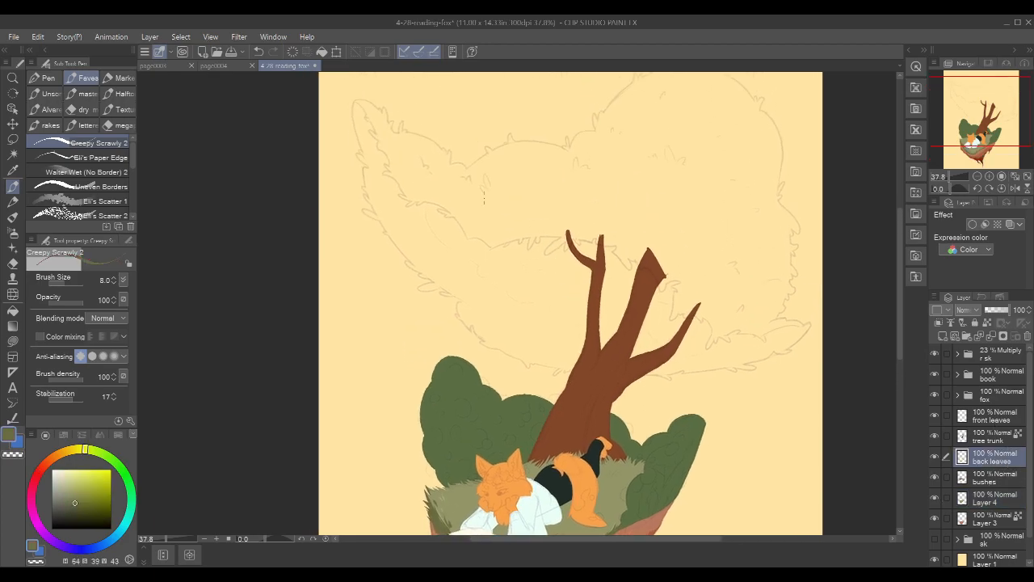
key(bracketright)
key(bracketright)
key(bracketright)
drag(407, 149, 497, 262)
mouse_move(460, 229)
mouse_down()
mouse_move(486, 207)
mouse_move(437, 190)
mouse_move(434, 208)
mouse_move(413, 223)
mouse_up()
mouse_move(442, 188)
mouse_down()
mouse_move(414, 208)
mouse_move(421, 248)
mouse_up()
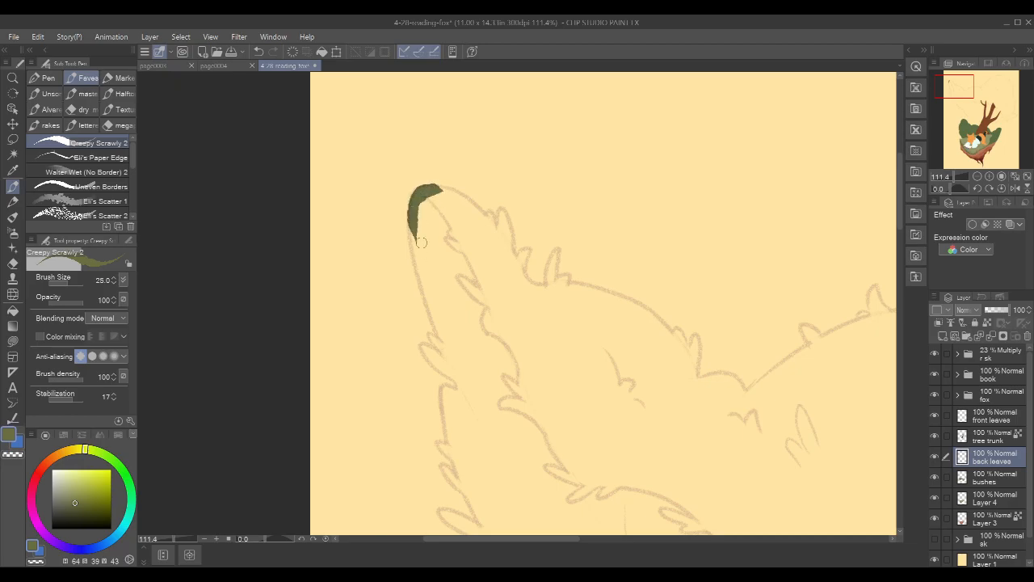
drag(437, 191, 435, 307)
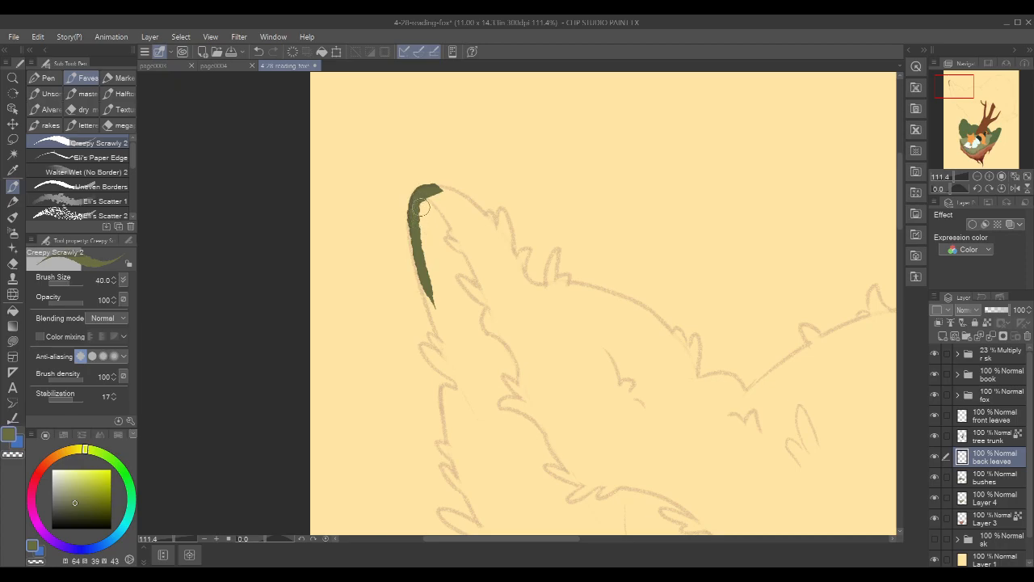
Thicken the canopy's upper-left edge at brush size 40 and paint the first leaf cluster below it at size 25
drag(421, 210, 452, 335)
drag(417, 212, 455, 355)
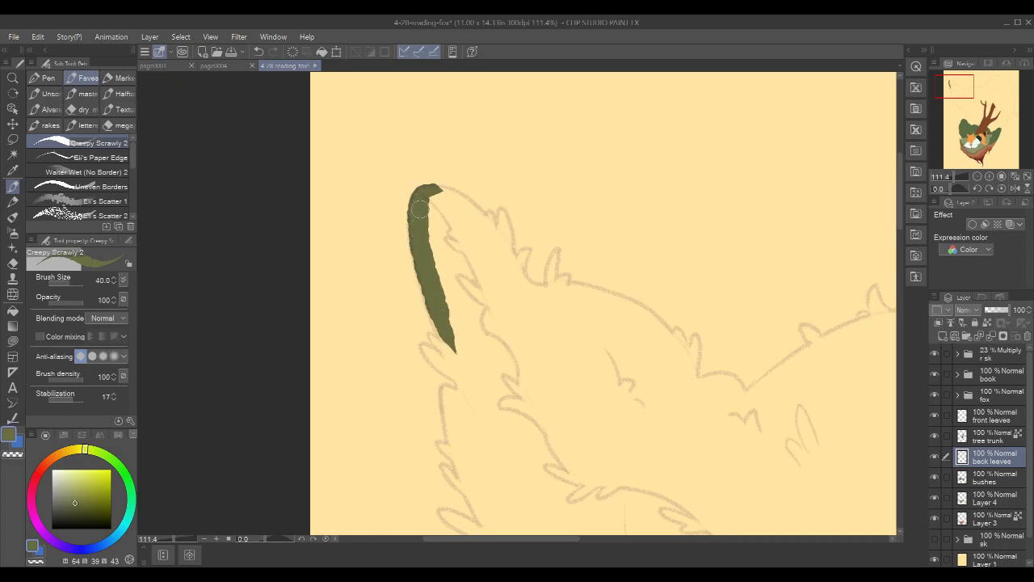
drag(425, 266, 475, 377)
key(bracketleft)
mouse_move(428, 332)
mouse_down()
mouse_move(485, 396)
mouse_move(432, 355)
mouse_move(487, 395)
mouse_up()
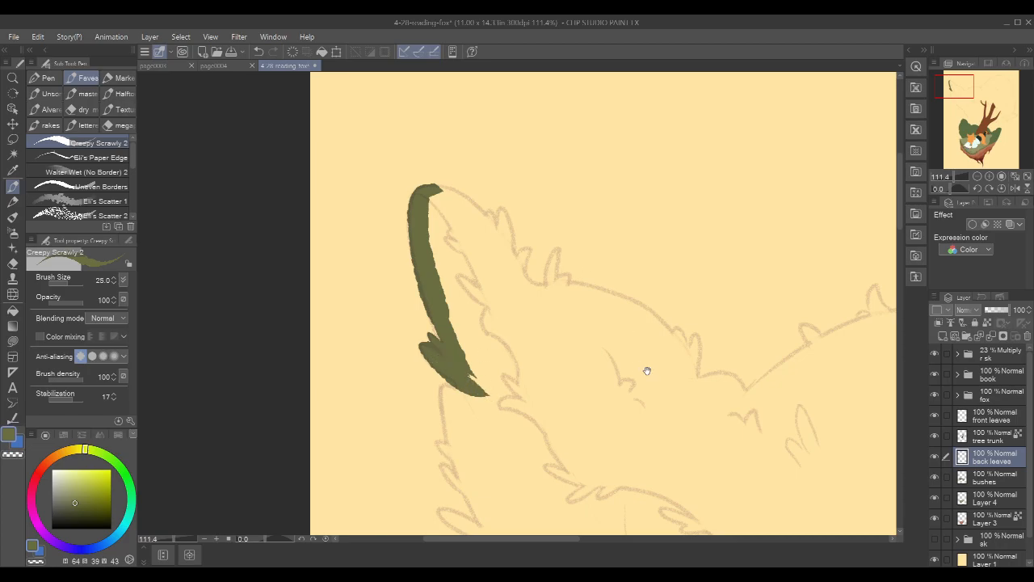
Continue the canopy's left edge downward from the first leaf cluster, adding two small leaves along the sketch
drag(644, 366, 624, 224)
mouse_move(441, 234)
mouse_down()
mouse_move(423, 247)
mouse_move(435, 327)
mouse_move(448, 339)
mouse_up()
key(ctrl+z)
drag(416, 296, 446, 339)
key(ctrl+z)
mouse_move(417, 299)
mouse_down()
mouse_move(441, 326)
mouse_move(428, 308)
mouse_move(439, 347)
mouse_move(418, 325)
mouse_move(457, 359)
mouse_up()
mouse_move(428, 325)
mouse_down()
mouse_move(463, 358)
mouse_move(432, 311)
mouse_move(463, 359)
mouse_move(482, 306)
mouse_move(429, 321)
mouse_move(409, 277)
mouse_move(445, 345)
mouse_up()
drag(409, 277, 458, 362)
Outline and fill the larger leaf sticking out of the canopy's left edge
drag(455, 307, 404, 219)
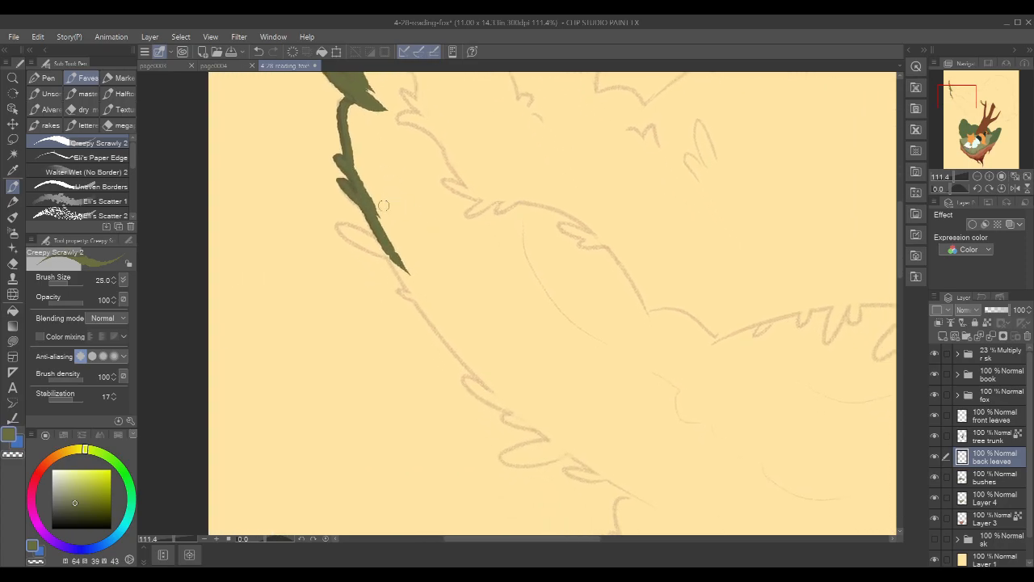
drag(337, 224, 388, 256)
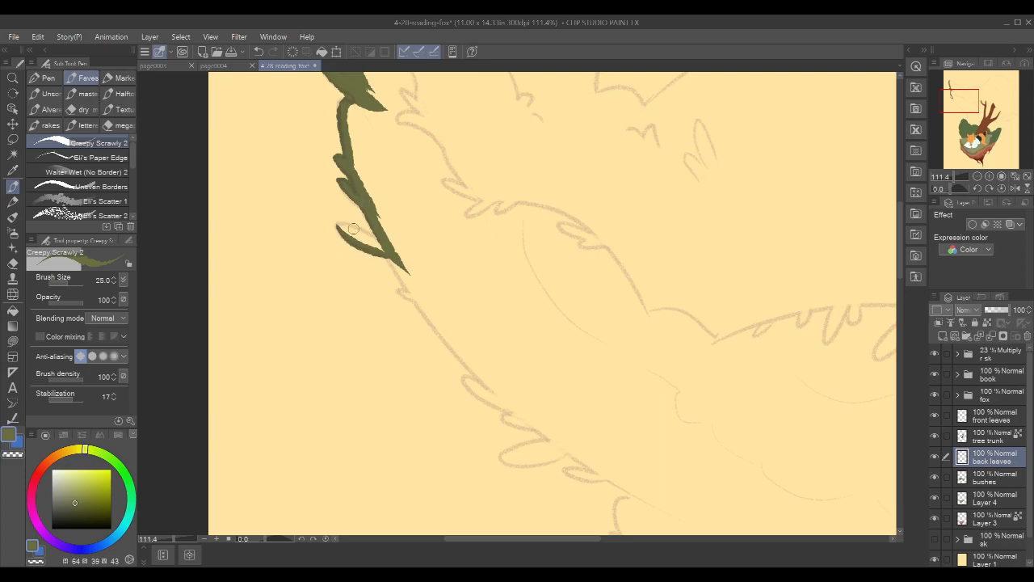
drag(338, 225, 392, 255)
drag(531, 281, 506, 248)
Paint a tiny leaf below the larger one and carry the canopy's edge diagonally down to the right
drag(359, 209, 407, 280)
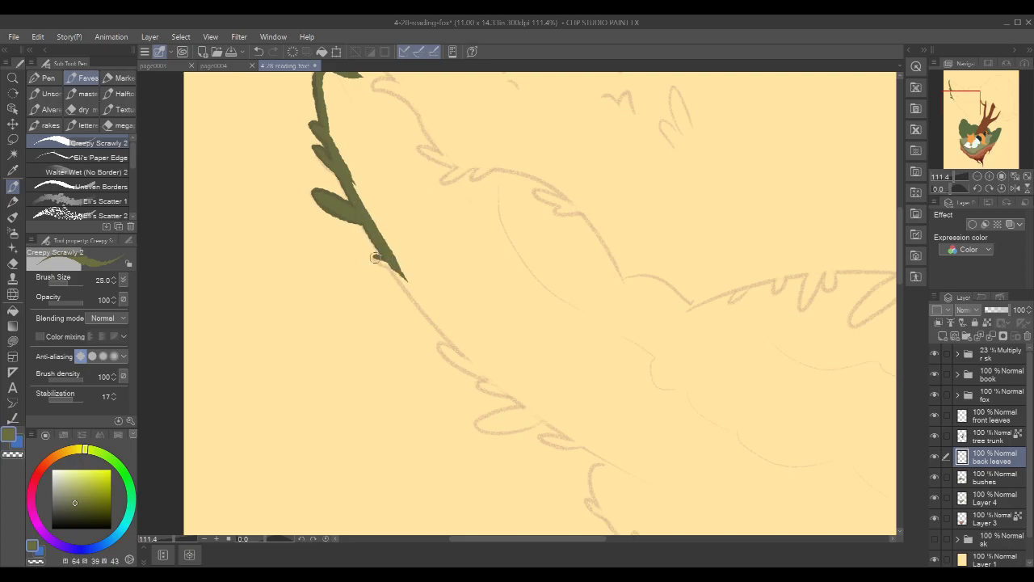
drag(373, 227, 441, 319)
drag(386, 253, 455, 340)
drag(430, 305, 485, 364)
drag(440, 323, 486, 368)
Paint the next cluster of small leaves along the canopy's lower-left edge, following the sketch
drag(492, 302, 409, 262)
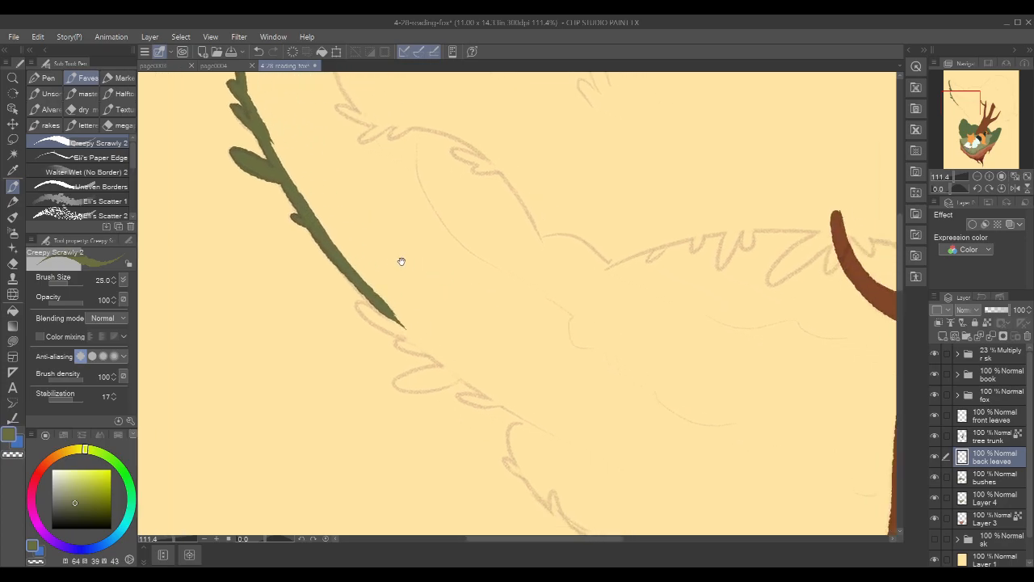
drag(347, 268, 409, 332)
mouse_move(367, 306)
mouse_down()
mouse_move(426, 339)
mouse_move(406, 253)
mouse_move(313, 286)
mouse_move(363, 290)
mouse_up()
drag(334, 280, 372, 312)
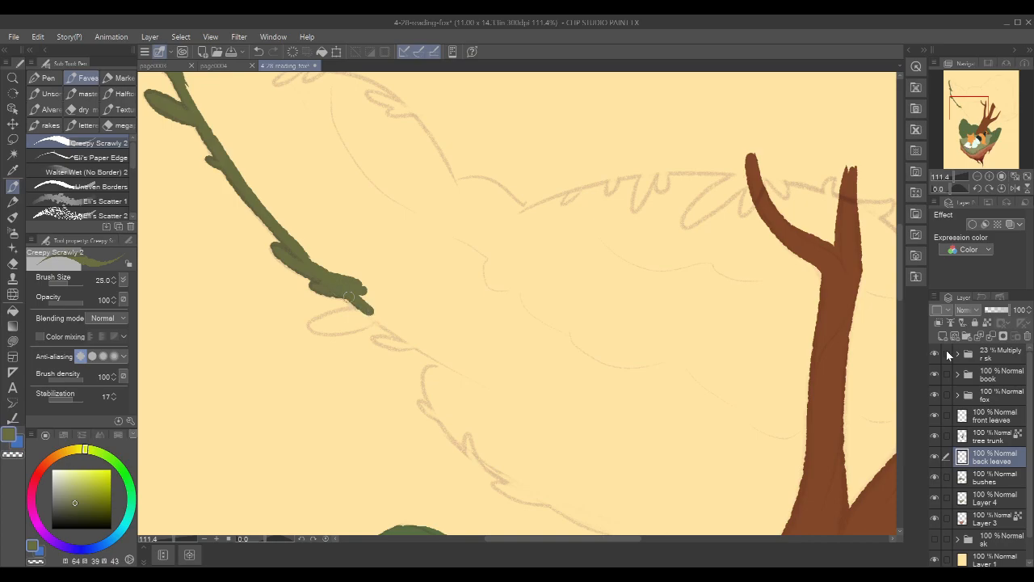
Rotate the canvas and outline the long leaf that follows the painted leaf cluster on the canopy's lower edge
click(935, 353)
click(935, 353)
drag(426, 286, 517, 267)
mouse_move(716, 302)
mouse_down()
mouse_move(605, 162)
mouse_move(583, 154)
mouse_up()
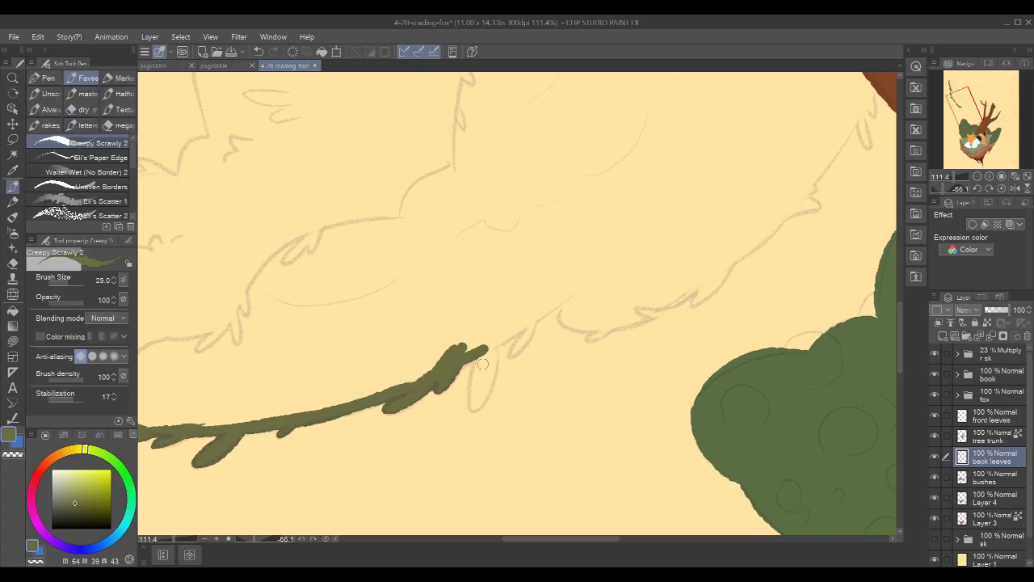
drag(474, 409, 489, 336)
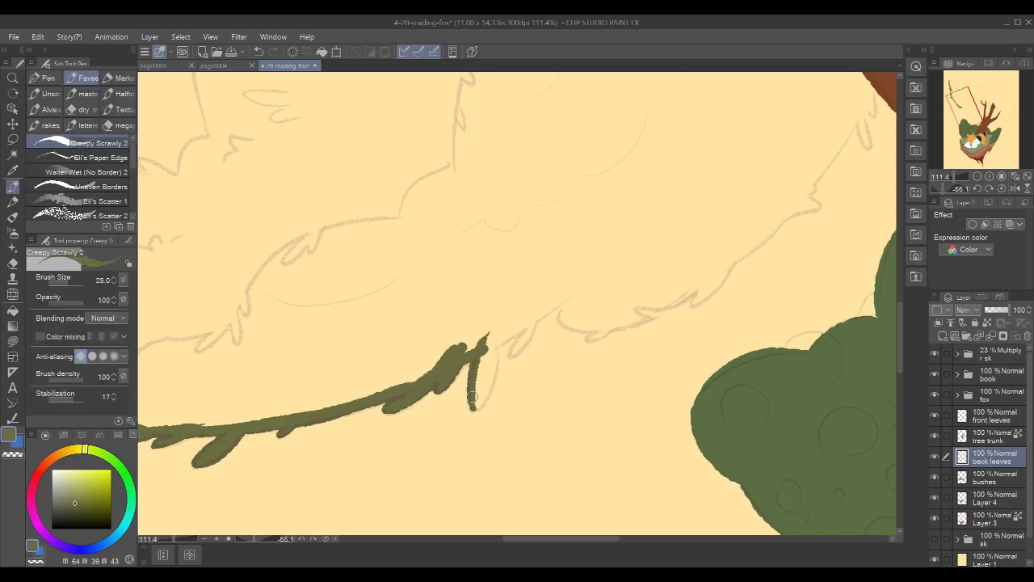
drag(473, 404, 496, 340)
key(ctrl+z)
drag(477, 406, 490, 342)
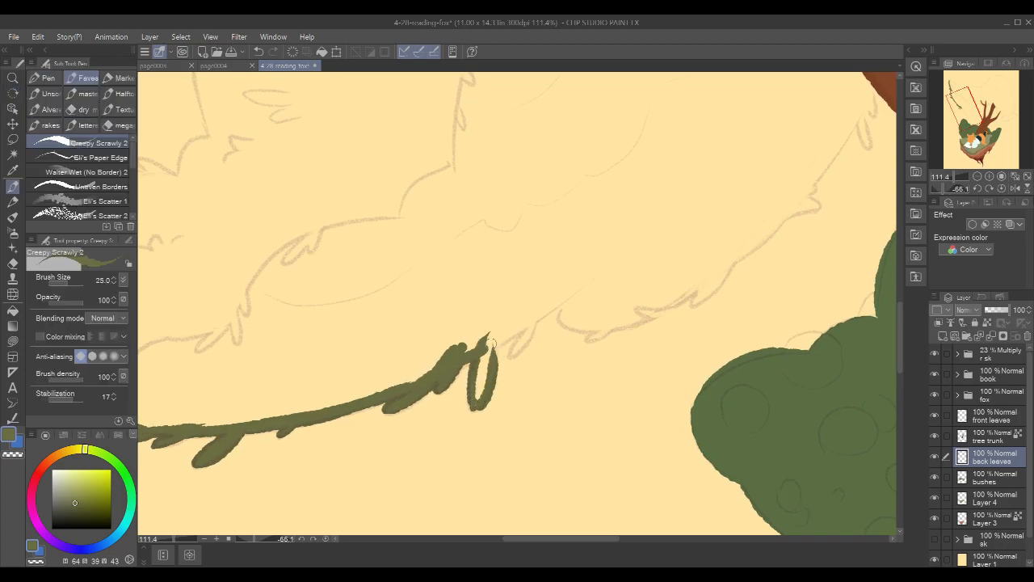
Rotate the canvas and extend the canopy's lower edge beyond the long leaf, adding a small leaf beside it
mouse_move(628, 263)
mouse_down()
mouse_move(617, 247)
mouse_move(556, 255)
mouse_up()
drag(631, 281, 595, 189)
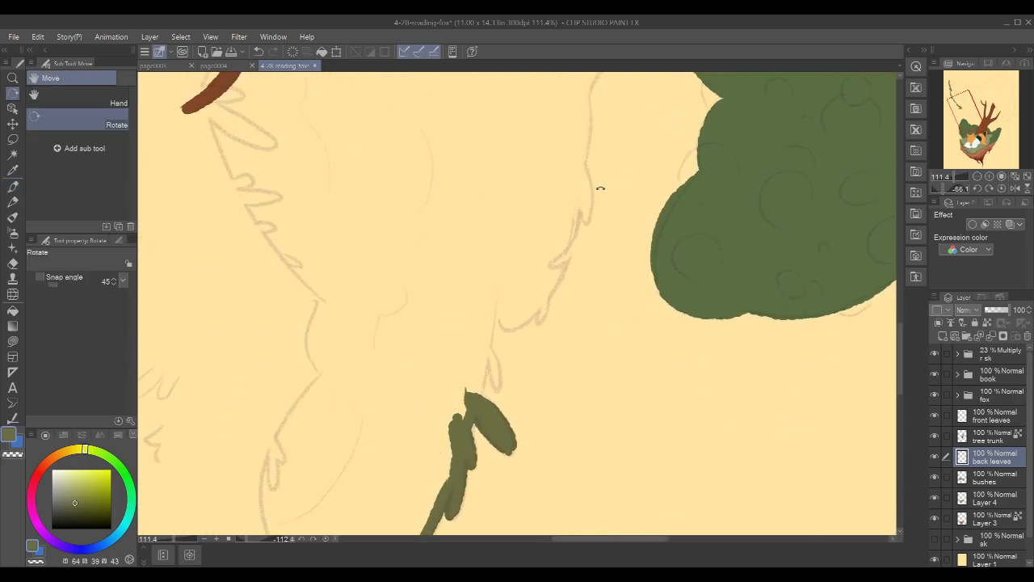
drag(476, 394, 495, 288)
mouse_move(487, 352)
mouse_down()
mouse_move(499, 389)
mouse_move(492, 362)
mouse_up()
key(ctrl+z)
key(ctrl+z)
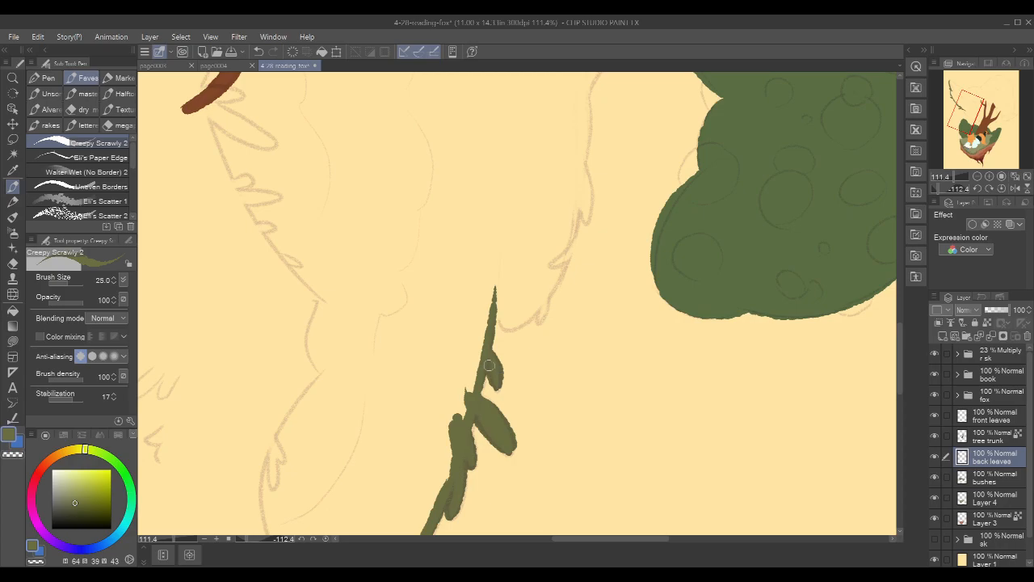
Continue the canopy's lower edge with pointed little leaves along the sketch, above the left bush
drag(601, 248, 546, 304)
mouse_move(437, 356)
mouse_down()
mouse_move(462, 380)
mouse_move(489, 353)
mouse_move(483, 379)
mouse_move(516, 318)
mouse_move(496, 324)
mouse_move(520, 254)
mouse_up()
drag(512, 316, 491, 358)
drag(637, 267, 614, 263)
drag(703, 194, 643, 258)
drag(541, 315, 556, 292)
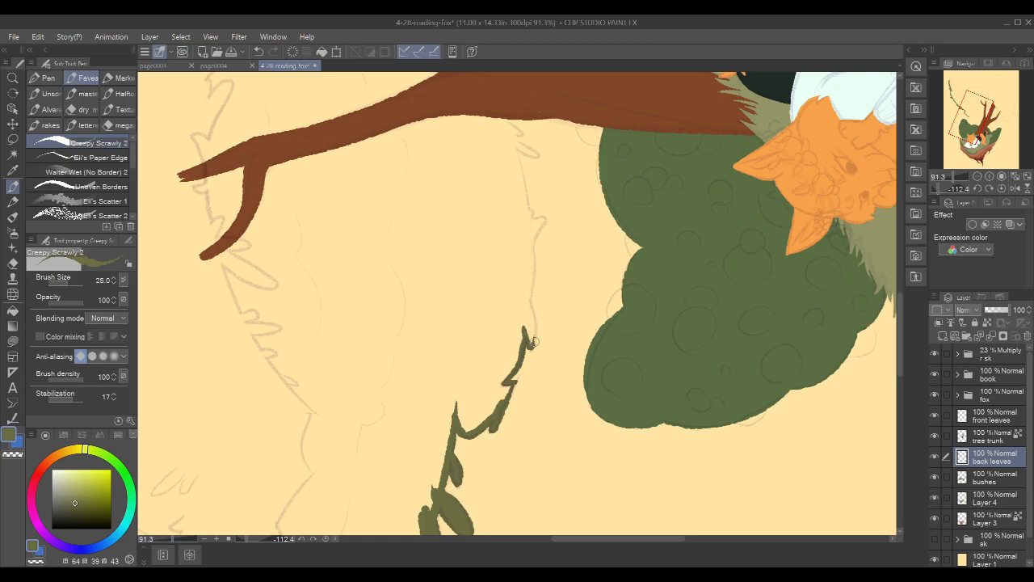
Carry the leafy lower edge on towards the left side of the tree trunk, with a small leaf and a tapered line
drag(532, 338, 530, 299)
mouse_move(584, 229)
mouse_down()
mouse_move(586, 278)
mouse_move(529, 348)
mouse_move(558, 324)
mouse_move(542, 327)
mouse_move(540, 304)
mouse_up()
scroll(552, 300, up, 2)
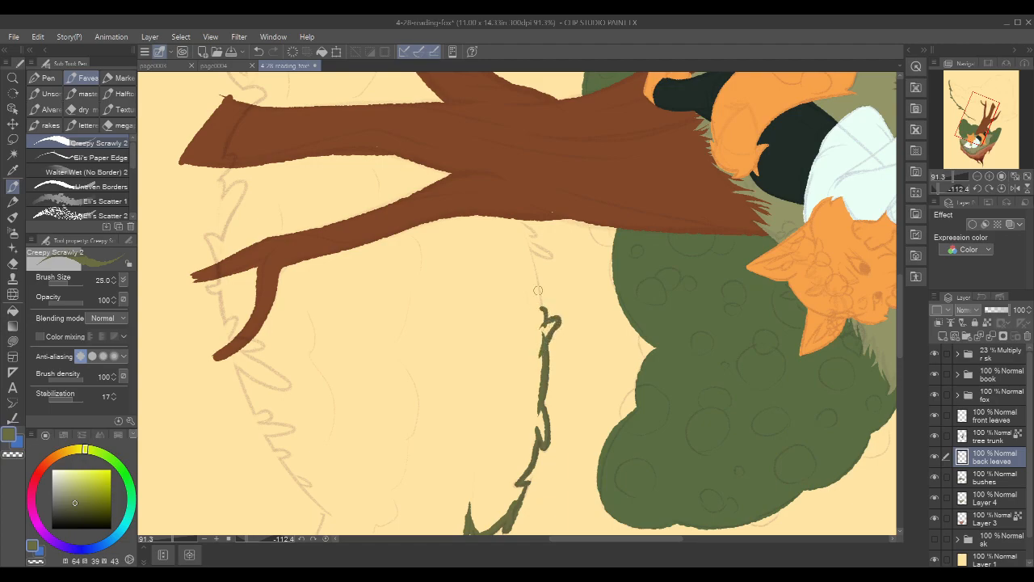
drag(527, 244, 536, 321)
drag(531, 273, 542, 340)
drag(569, 257, 532, 326)
drag(480, 267, 459, 287)
Turn the canvas upright, unlock transparent pixels on the tree trunk layer and sample the trunk's brown as the secondary colour
key(r)
drag(549, 232, 653, 436)
drag(599, 466, 564, 410)
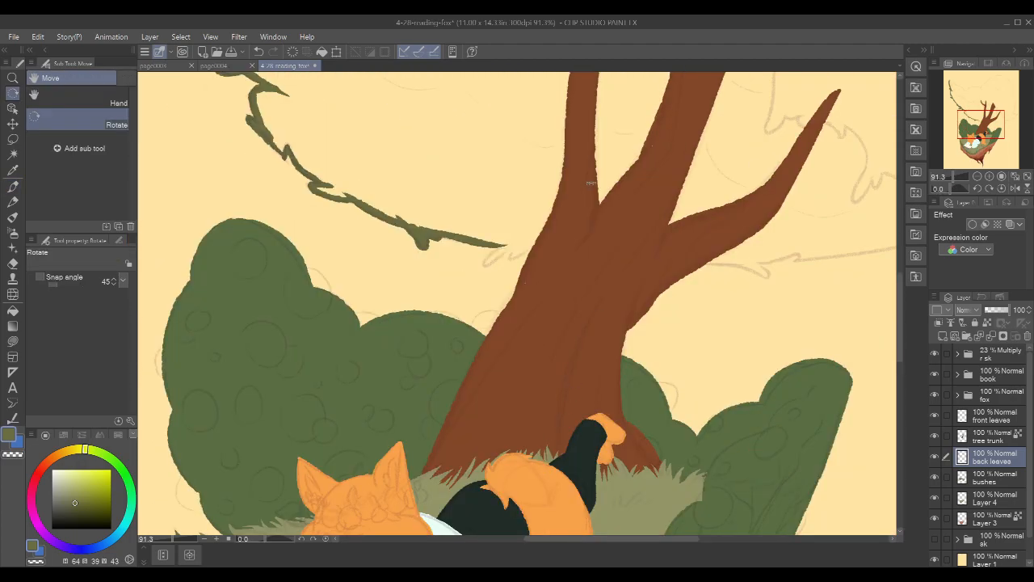
key(p)
click(998, 438)
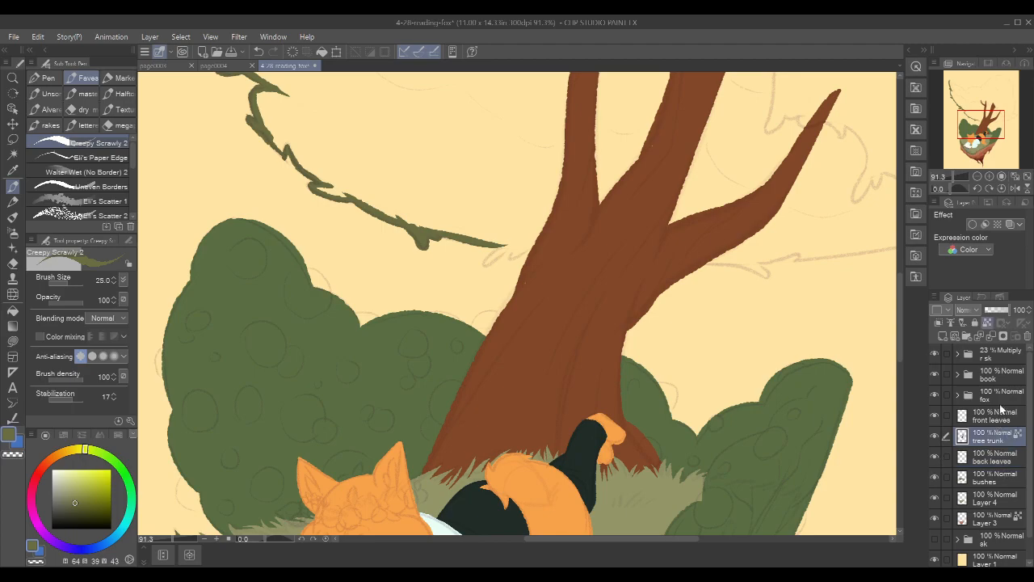
key(x)
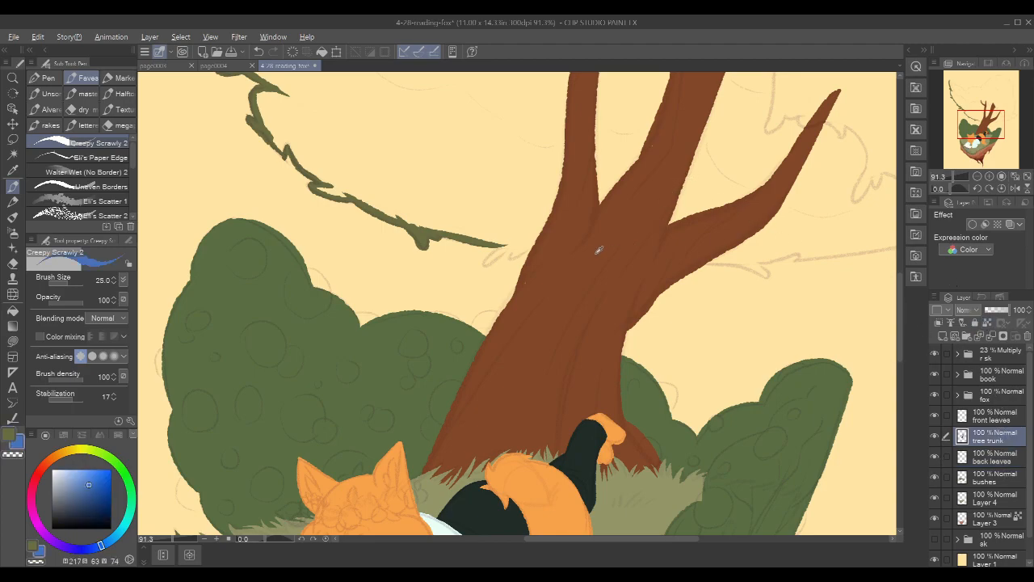
alt+click(533, 280)
key(x)
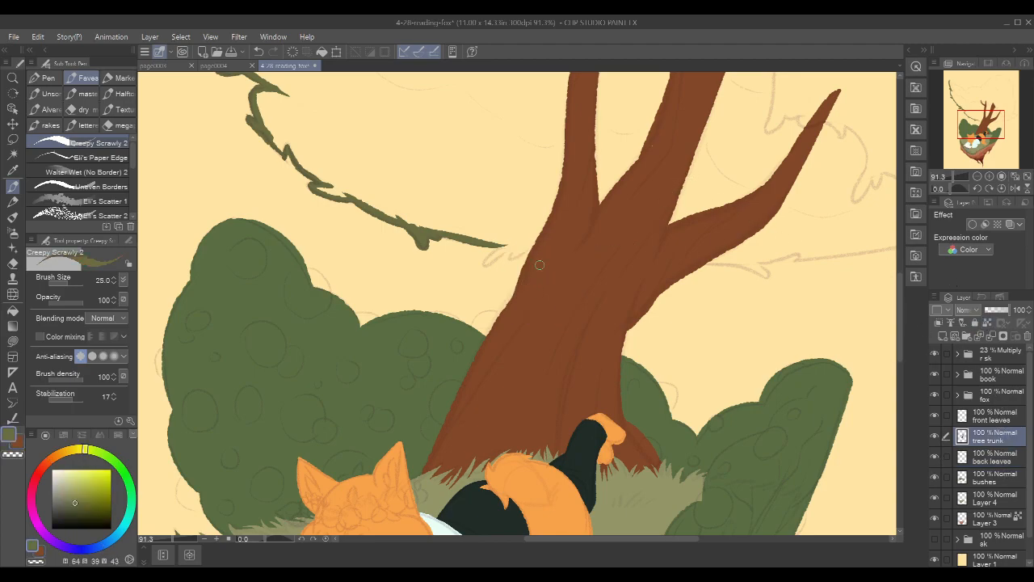
On the back leaves layer, paint the small leaves joining the canopy's lower edge to the trunk's left side
click(999, 458)
drag(612, 248, 628, 310)
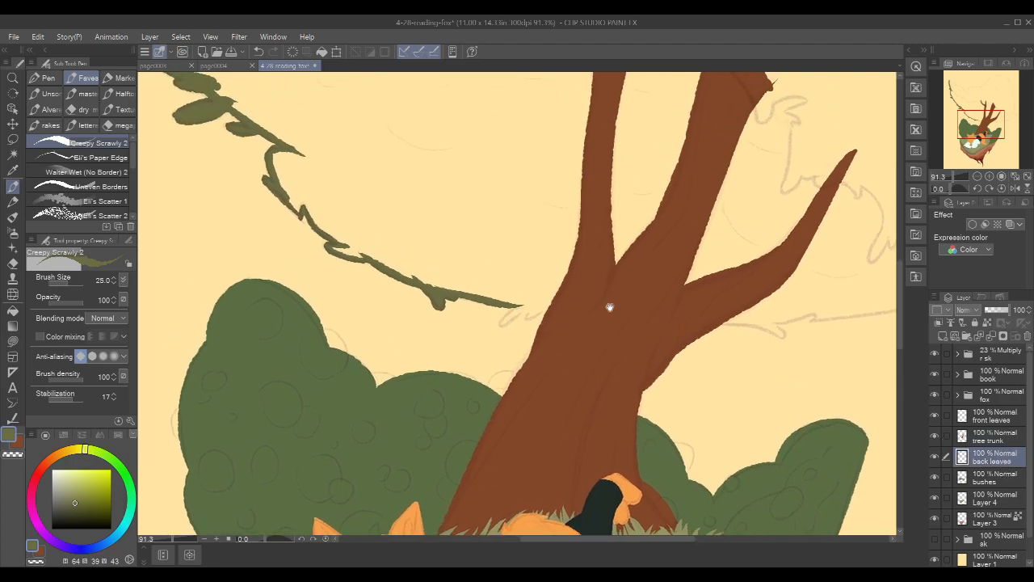
mouse_move(501, 326)
mouse_down()
mouse_move(526, 305)
mouse_move(550, 315)
mouse_move(539, 294)
mouse_move(528, 317)
mouse_move(560, 299)
mouse_up()
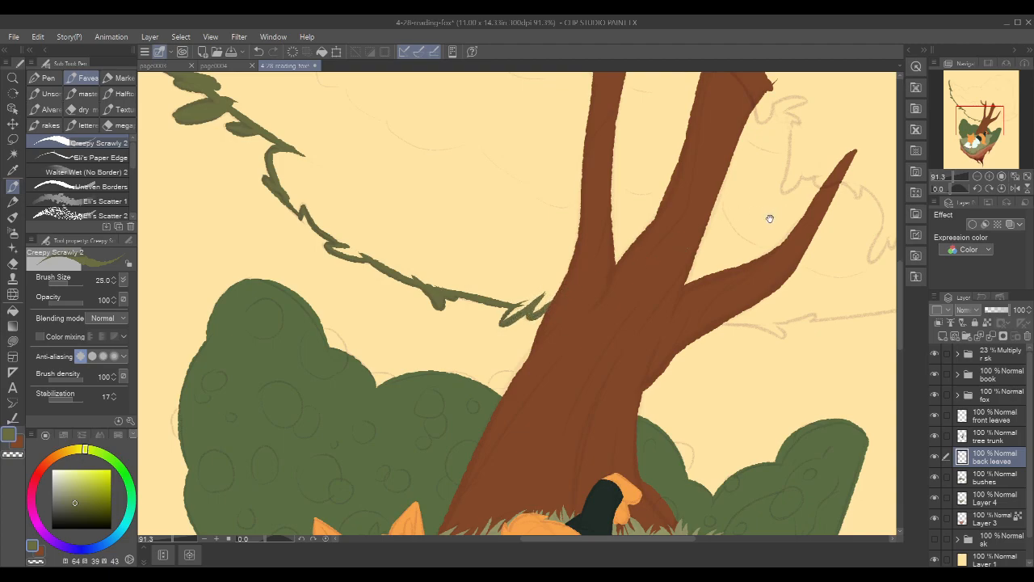
Draw the back leaves' long upper edge in one curve above the branches to the canopy's right end
drag(771, 217, 707, 352)
drag(718, 302, 698, 311)
drag(704, 272, 651, 334)
mouse_move(286, 111)
mouse_down()
mouse_move(329, 162)
mouse_move(431, 220)
mouse_move(653, 274)
mouse_move(800, 387)
mouse_move(650, 280)
mouse_up()
scroll(688, 300, up, 3)
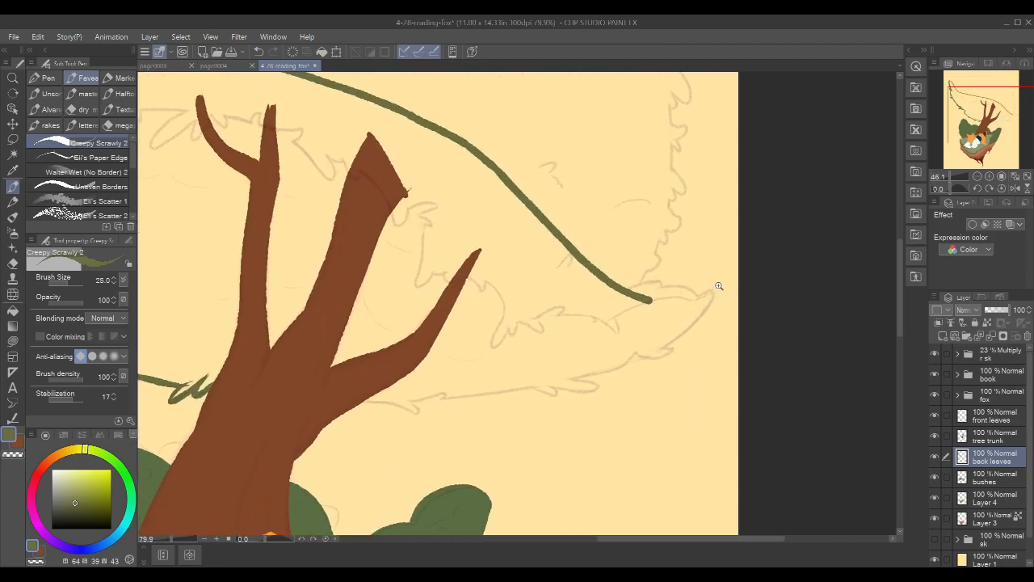
Rotate the canvas and outline the pointed tip at the canopy's right end, following the sketch
key(r)
drag(752, 309, 668, 122)
key(p)
drag(712, 194, 678, 225)
scroll(608, 213, up, 3)
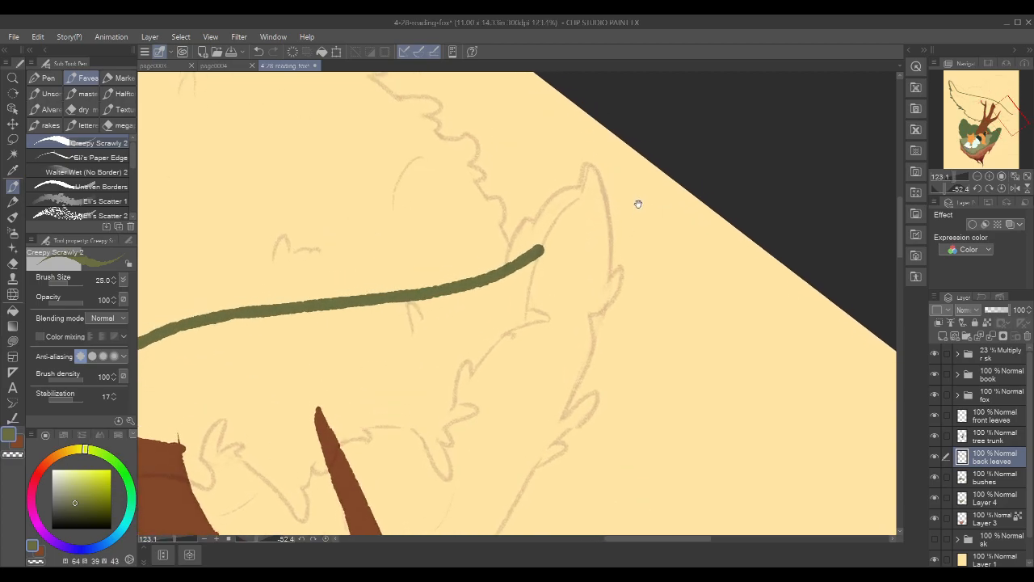
mouse_move(615, 322)
mouse_down()
mouse_move(604, 205)
mouse_move(595, 201)
mouse_move(584, 261)
mouse_move(593, 229)
mouse_move(545, 287)
mouse_up()
drag(576, 243, 547, 295)
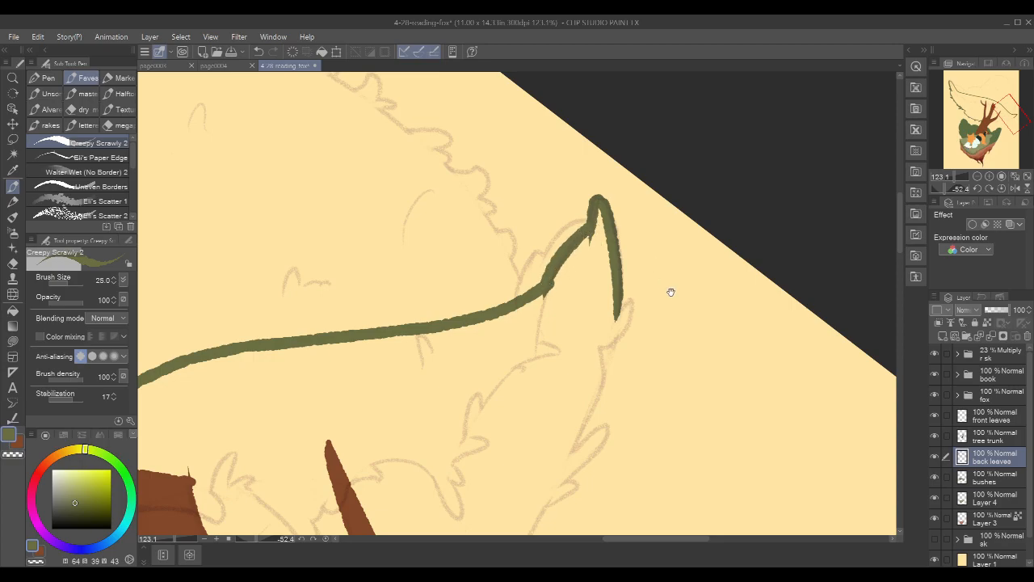
Paint a small leaf below the right tip and carry the edge along into the next narrow leaf
drag(669, 289, 667, 235)
mouse_move(606, 269)
mouse_down()
mouse_move(628, 244)
mouse_move(585, 293)
mouse_up()
drag(628, 252, 609, 276)
drag(694, 278, 689, 157)
mouse_move(587, 161)
mouse_down()
mouse_move(572, 250)
mouse_move(546, 293)
mouse_up()
mouse_move(590, 202)
mouse_down()
mouse_move(550, 299)
mouse_move(607, 251)
mouse_move(548, 299)
mouse_up()
key(ctrl+z)
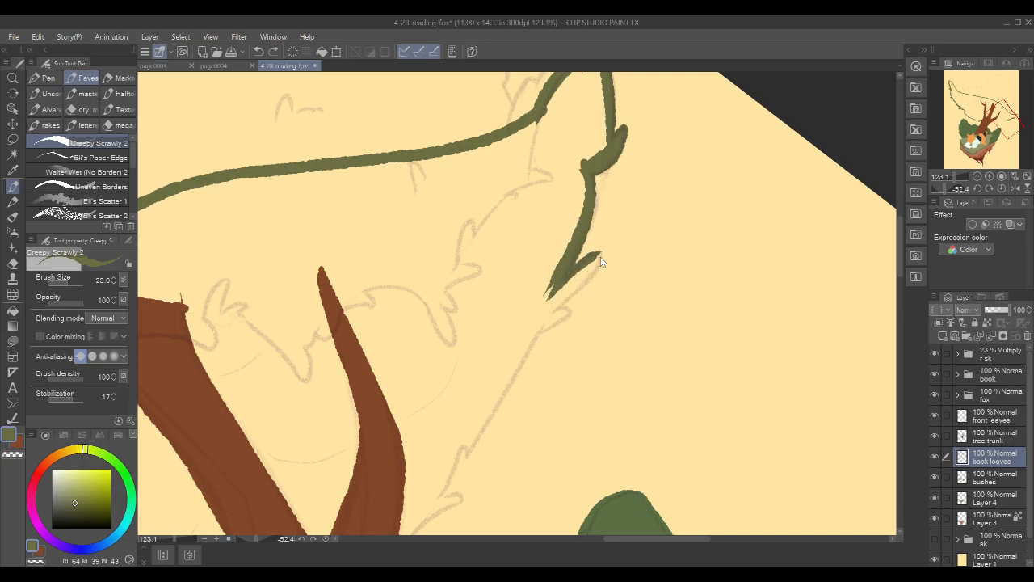
drag(597, 270, 532, 320)
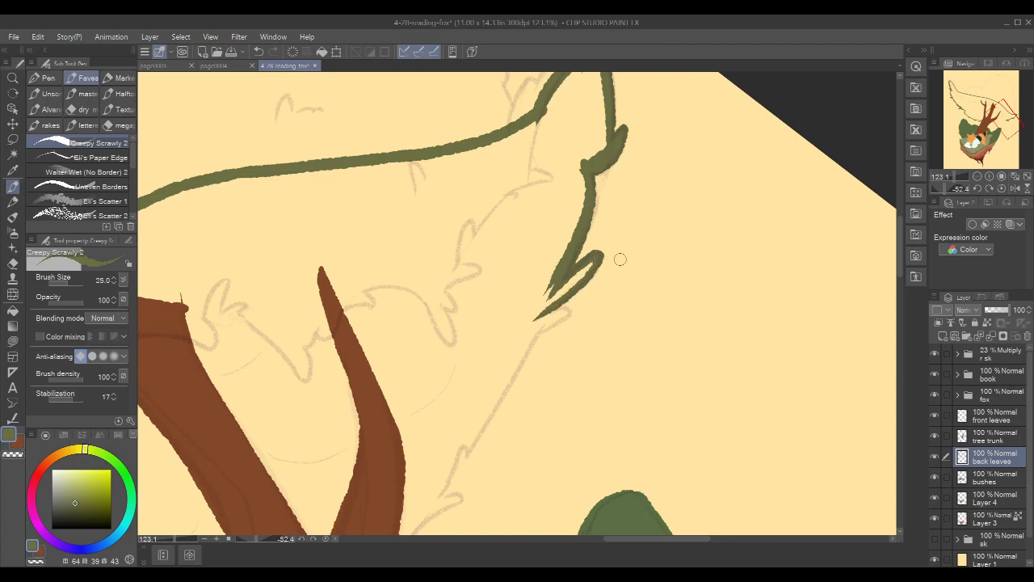
Rotate the canvas further and outline the next small leaf on the canopy's lower-right edge
drag(634, 273, 743, 219)
key(shift+space)
drag(795, 295, 574, 136)
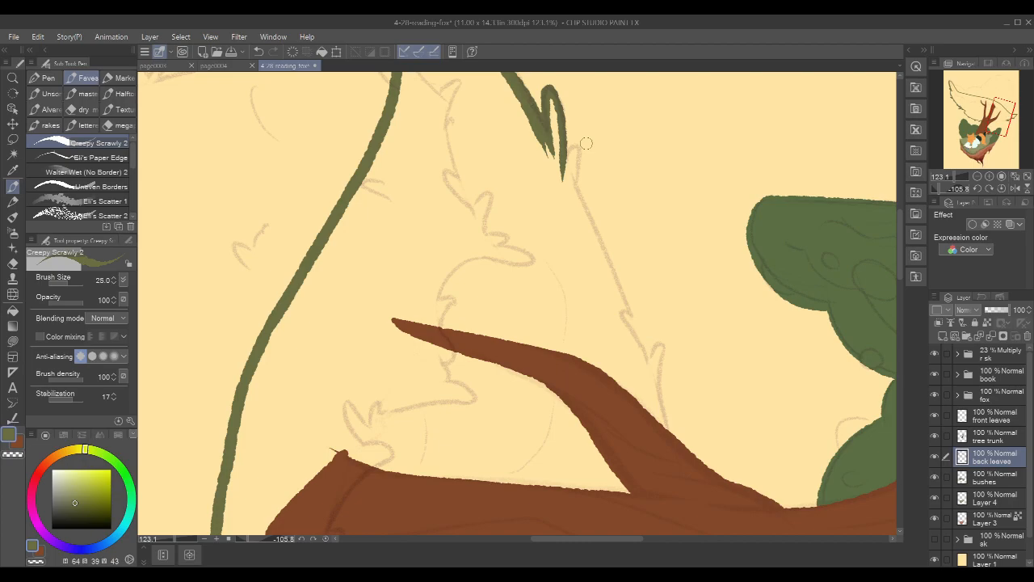
mouse_move(574, 151)
mouse_down()
mouse_move(579, 180)
mouse_move(580, 162)
mouse_move(573, 152)
mouse_move(564, 167)
mouse_move(566, 155)
mouse_move(580, 151)
mouse_move(571, 203)
mouse_move(606, 275)
mouse_up()
key(ctrl+z)
Redraw the straight stretch of the lower-right edge and continue it with small leaves to the right-hand branch
drag(587, 204, 629, 315)
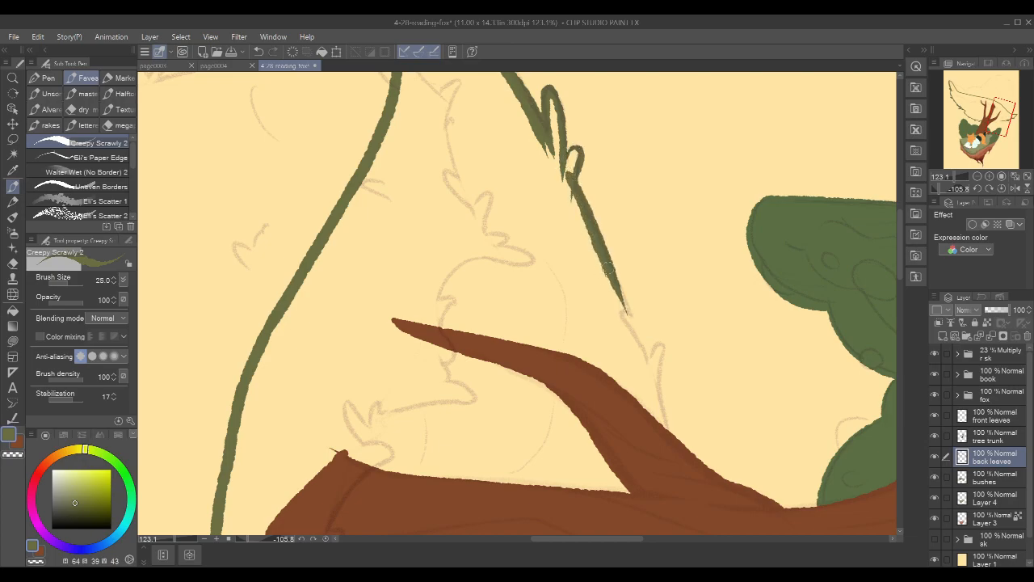
key(ctrl+z)
key(ctrl+z)
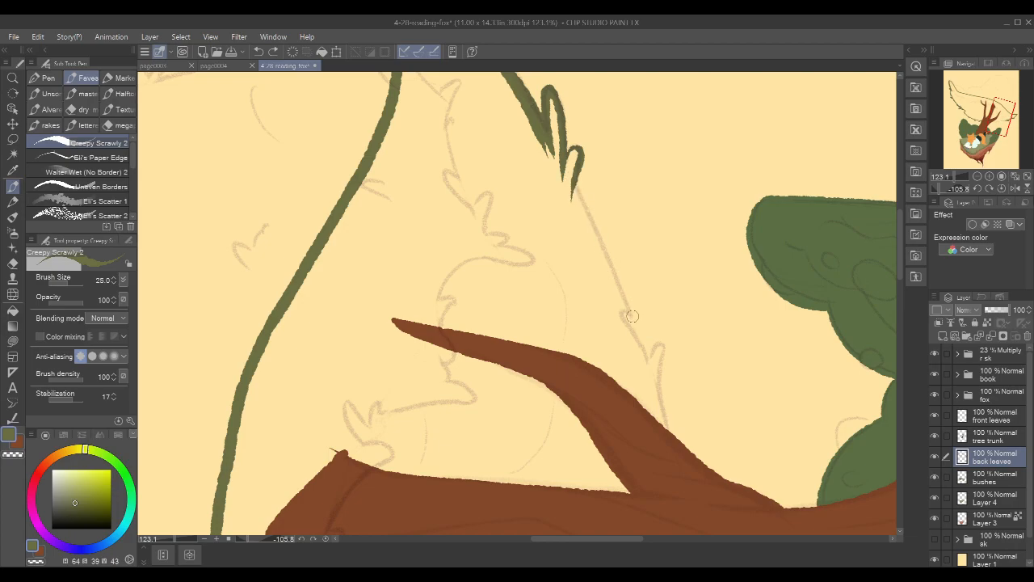
drag(631, 308, 573, 185)
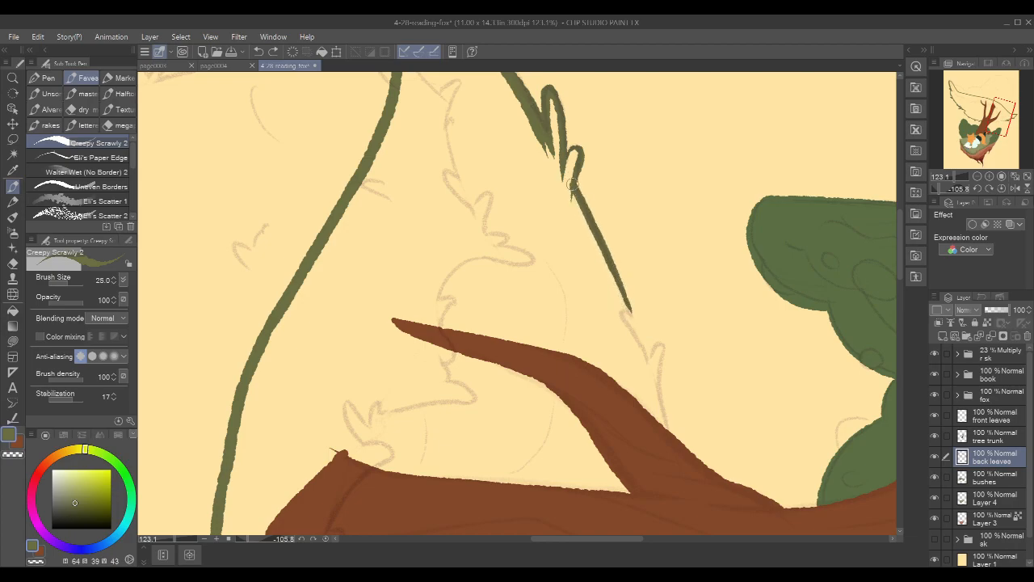
mouse_move(631, 312)
mouse_down()
mouse_move(628, 328)
mouse_move(575, 301)
mouse_move(559, 311)
mouse_move(573, 338)
mouse_move(587, 319)
mouse_move(595, 396)
mouse_up()
Turn the canvas upright and fill the closed back leaves outline with olive green
scroll(652, 316, down, 5)
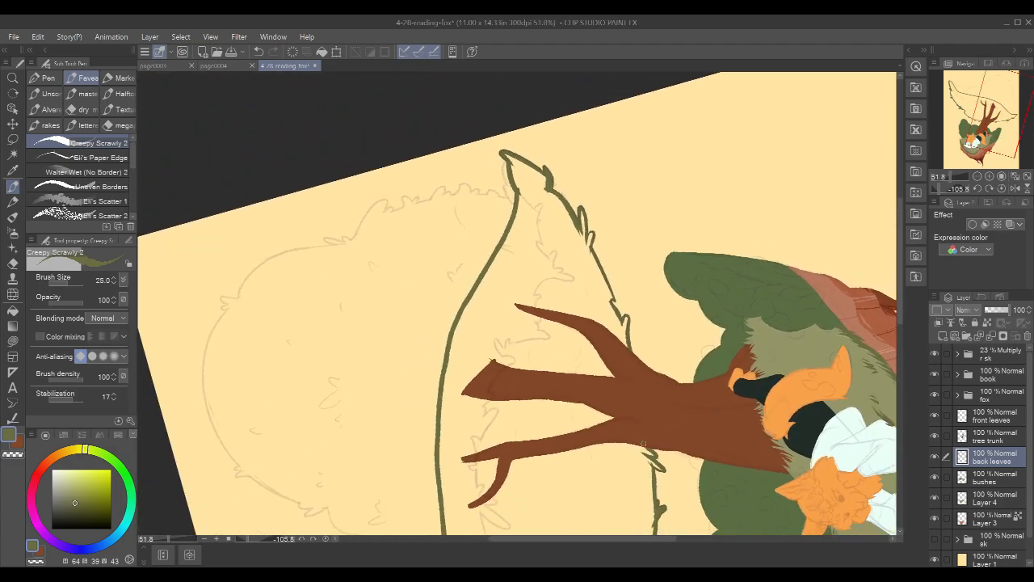
key(r)
drag(646, 279, 510, 429)
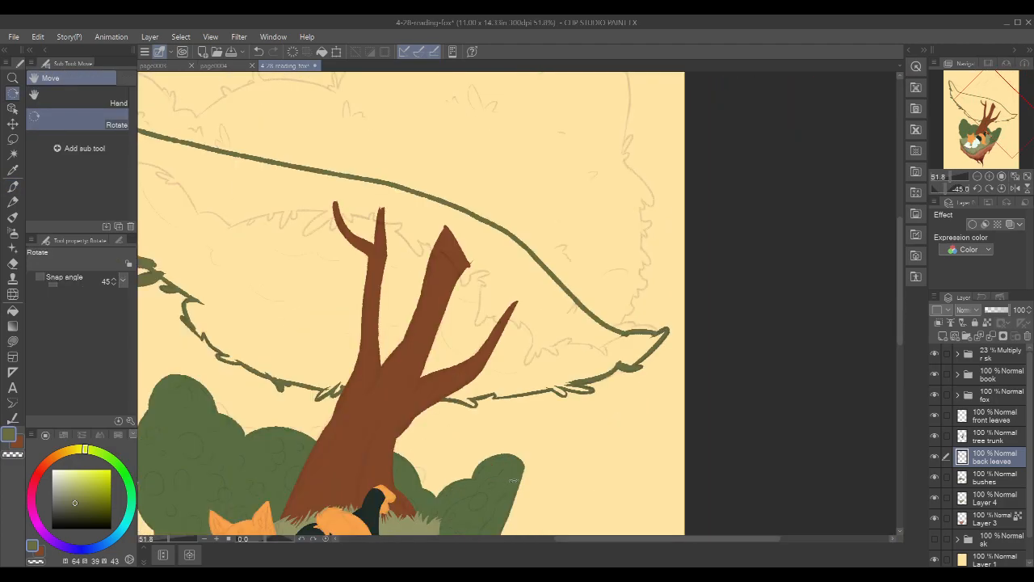
key(g)
click(517, 263)
drag(517, 263, 792, 247)
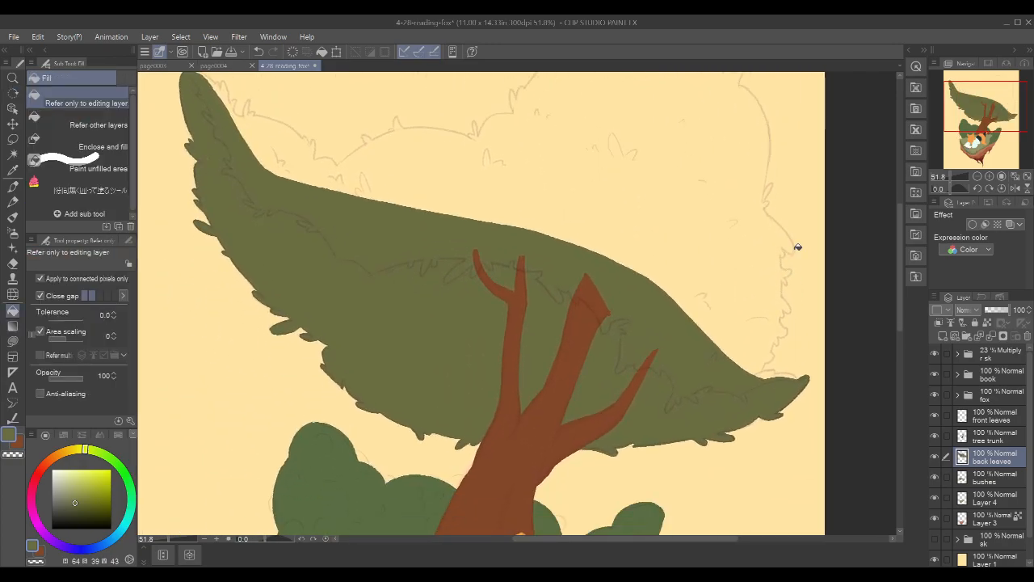
Sample the grass's light green from Layer 4 and make the front leaves layer active
key(p)
click(995, 416)
drag(738, 413, 720, 178)
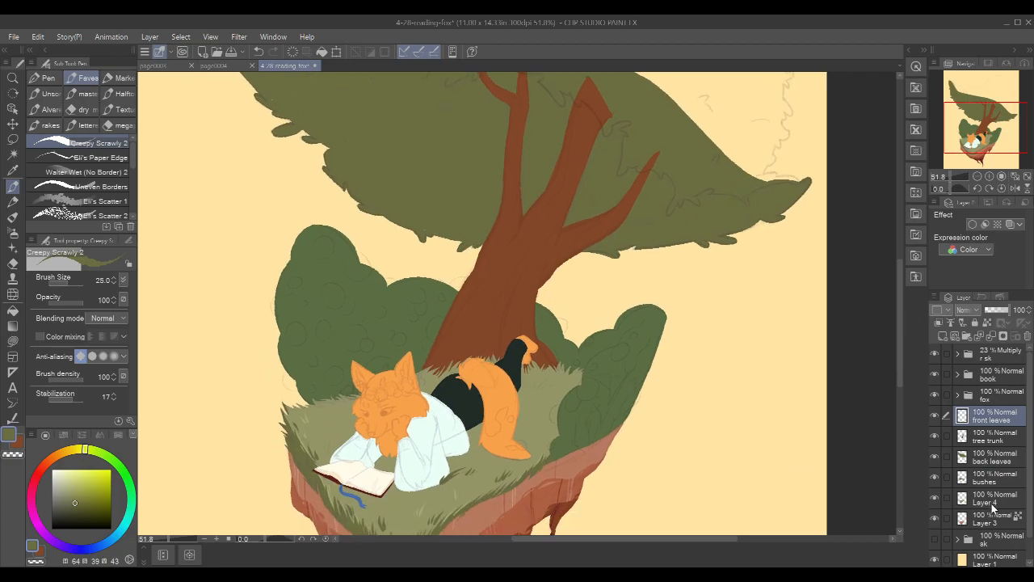
click(996, 498)
alt+click(552, 404)
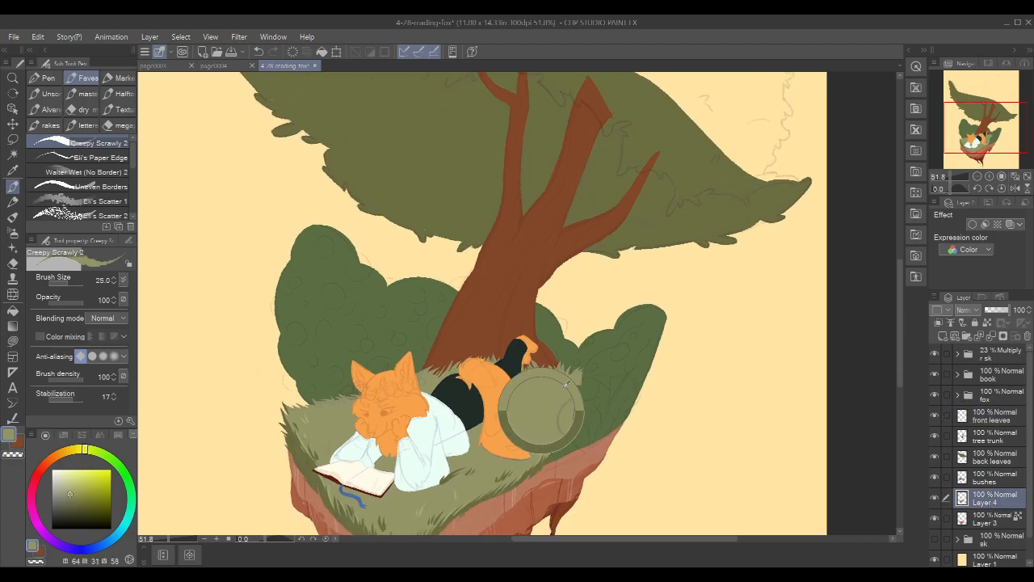
click(999, 418)
Paint the front leaves' outer edge in light green from the canopy's upper-left tip to the first small leaf
drag(768, 168, 763, 403)
drag(215, 132, 235, 102)
drag(331, 187, 534, 320)
drag(417, 221, 423, 199)
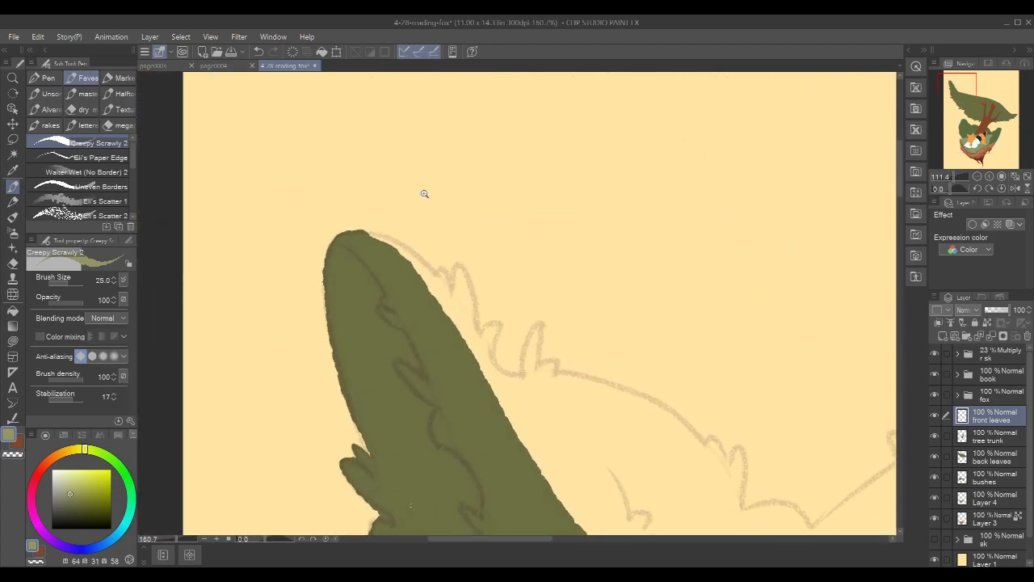
mouse_move(326, 260)
mouse_down()
mouse_move(364, 242)
mouse_move(353, 244)
mouse_move(357, 234)
mouse_move(330, 254)
mouse_move(382, 243)
mouse_move(369, 223)
mouse_move(342, 237)
mouse_move(413, 261)
mouse_up()
key(ctrl+z)
mouse_move(352, 235)
mouse_down()
mouse_move(391, 238)
mouse_move(409, 255)
mouse_up()
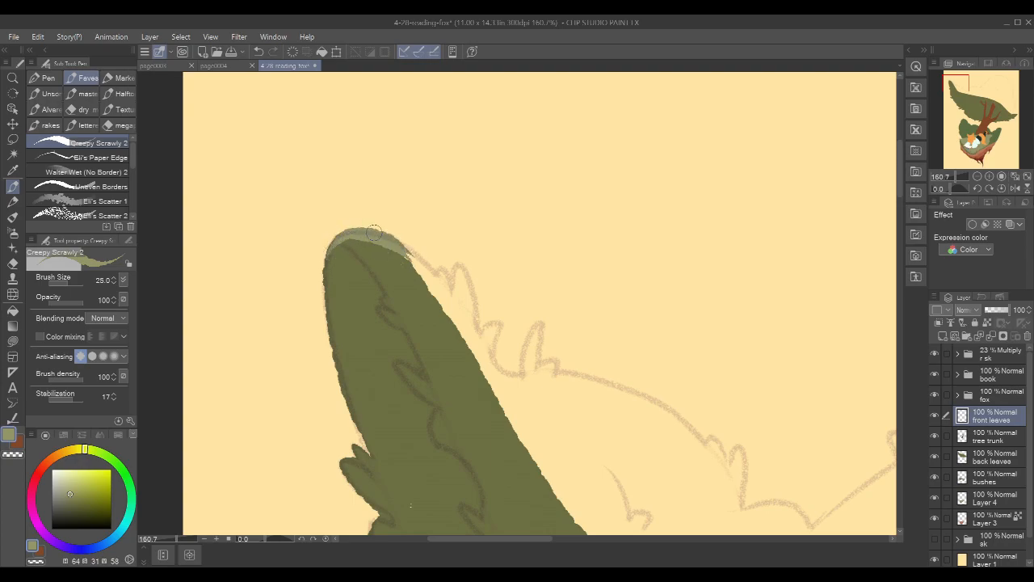
mouse_move(357, 234)
mouse_down()
mouse_move(431, 267)
mouse_move(397, 247)
mouse_move(428, 279)
mouse_move(411, 253)
mouse_move(435, 287)
mouse_move(430, 243)
mouse_move(445, 290)
mouse_up()
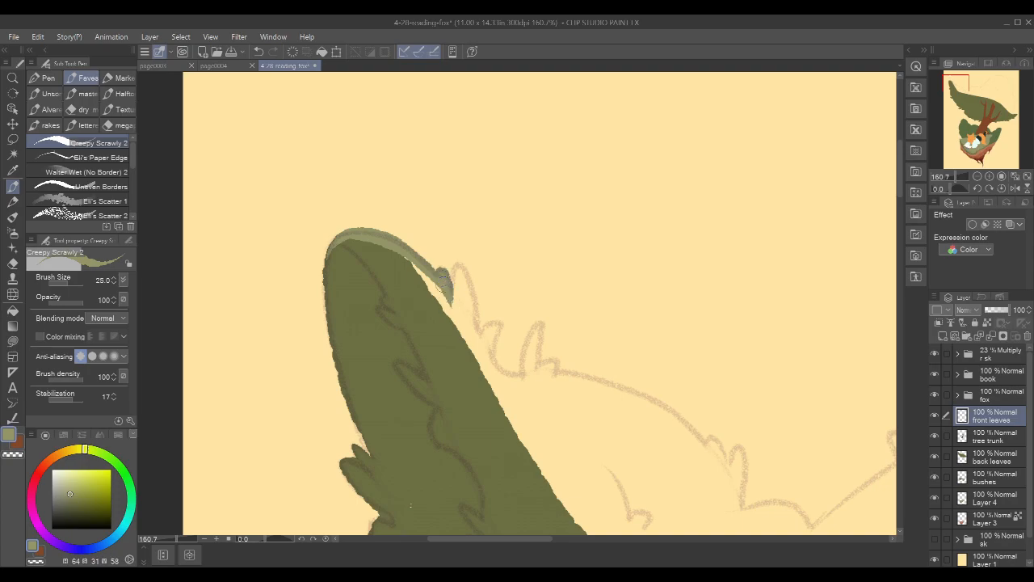
Fill the area beneath the front leaves' painted tip edge with light green strokes
drag(398, 251, 434, 294)
drag(337, 245, 394, 299)
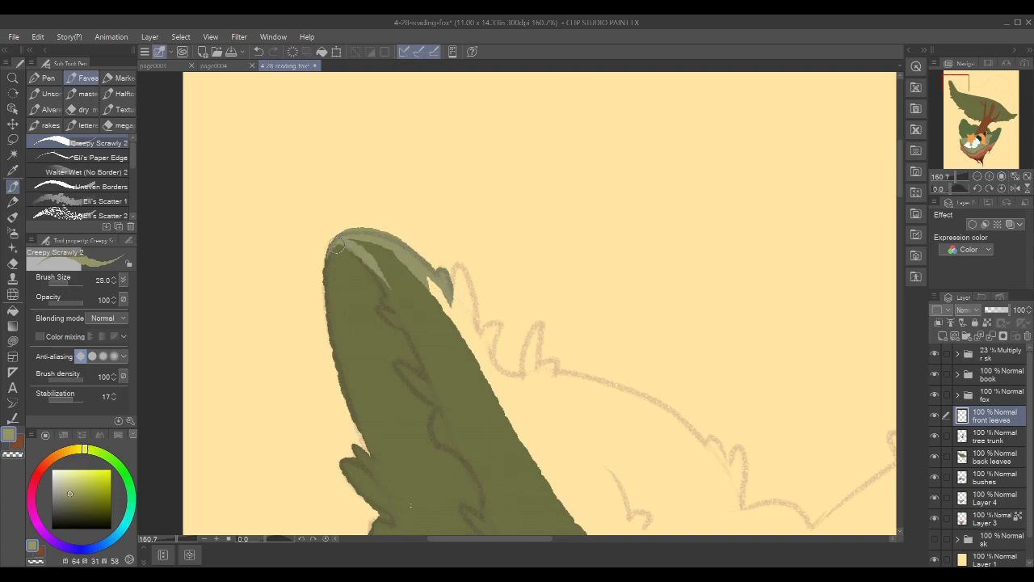
drag(343, 241, 411, 300)
key(ctrl+z)
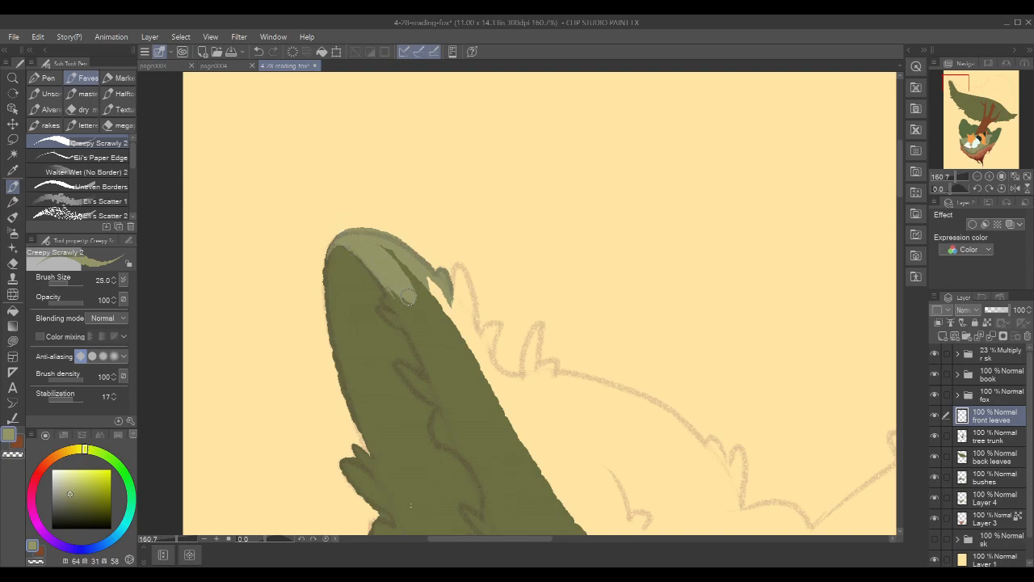
drag(378, 248, 441, 307)
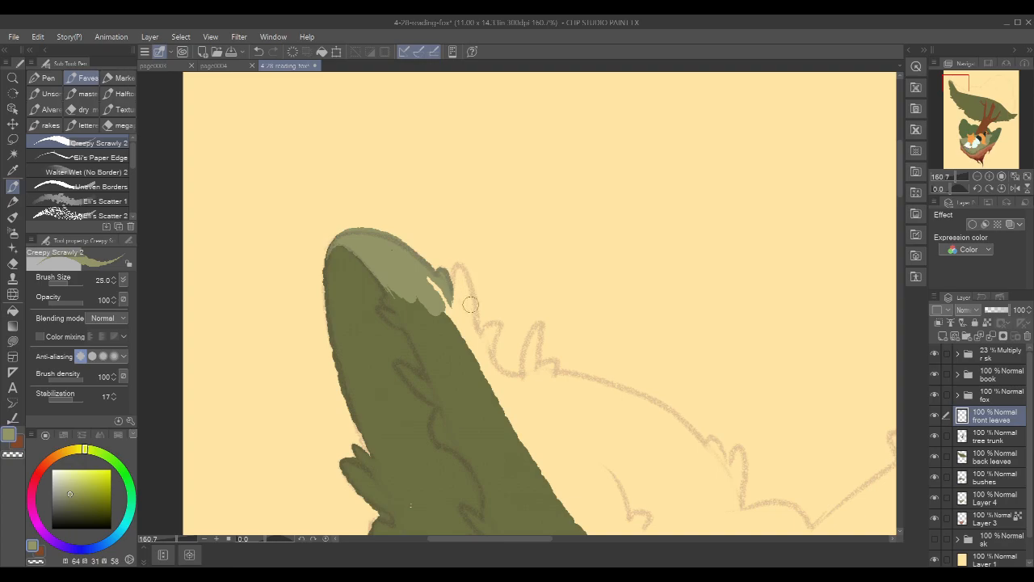
Extend the light green fill downward and outline the tall narrow leaf on the front leaves' outer edge
mouse_move(478, 346)
mouse_down()
mouse_move(474, 284)
mouse_move(462, 266)
mouse_move(452, 295)
mouse_up()
drag(573, 285, 550, 212)
mouse_move(358, 211)
mouse_down()
mouse_move(400, 260)
mouse_move(355, 194)
mouse_move(419, 284)
mouse_up()
drag(394, 231, 433, 280)
mouse_move(395, 214)
mouse_down()
mouse_move(434, 276)
mouse_move(434, 259)
mouse_up()
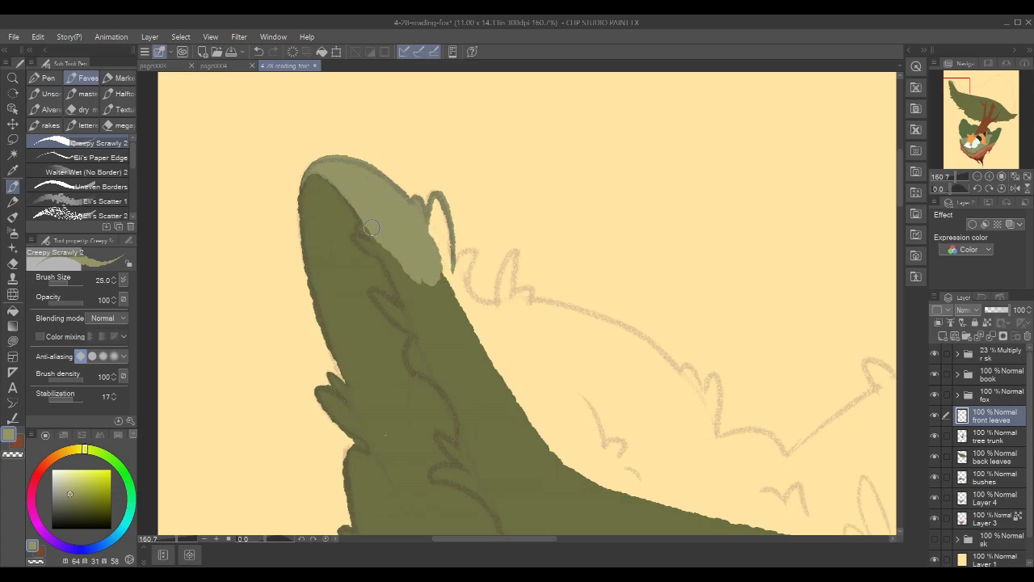
Paint a small leaf on the front leaves' inner left edge and extend the light green down along the sketch
drag(353, 198, 360, 230)
drag(360, 234, 360, 245)
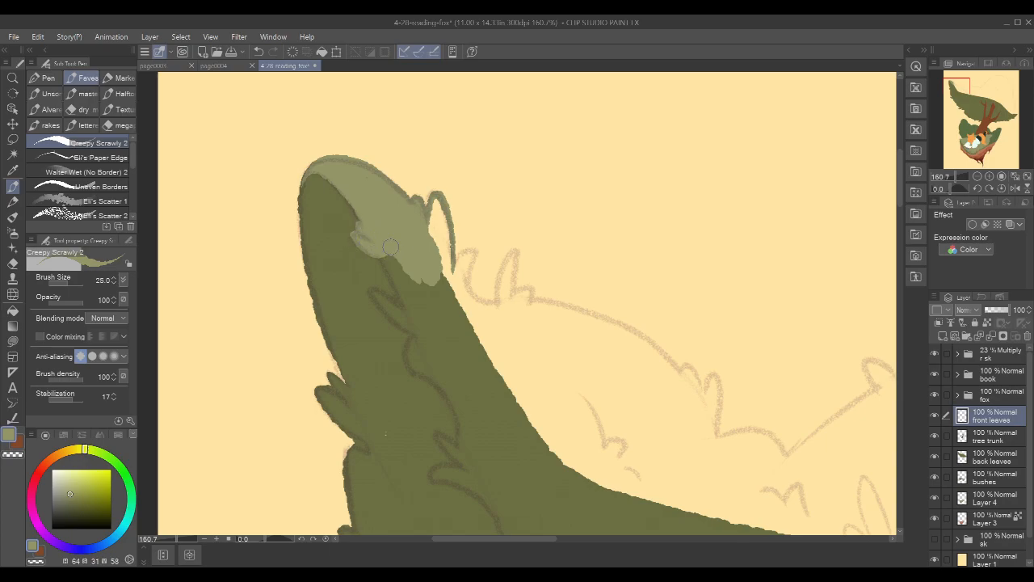
drag(539, 301, 515, 241)
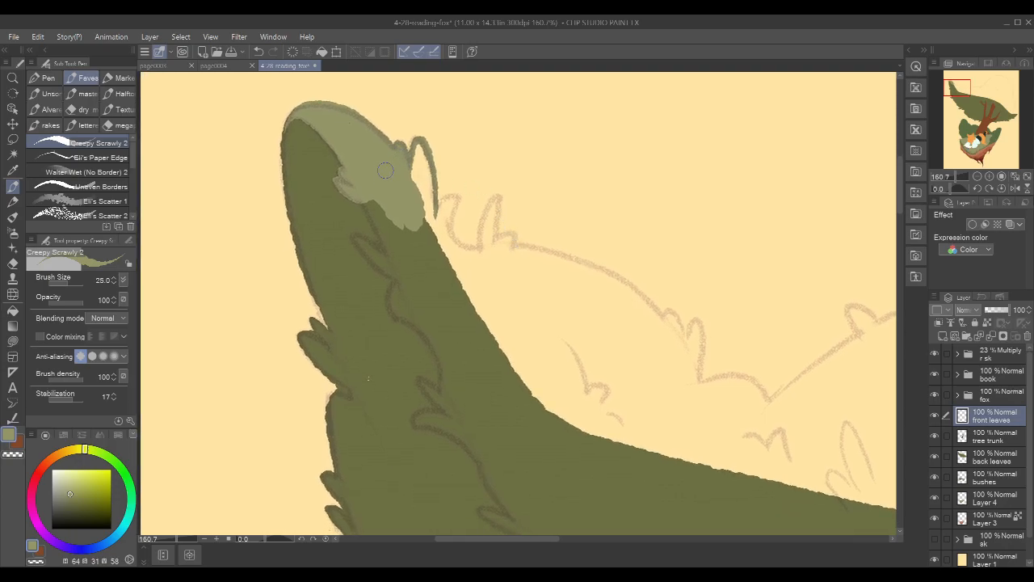
drag(363, 197, 414, 280)
key(ctrl+z)
mouse_move(367, 200)
mouse_down()
mouse_move(402, 275)
mouse_move(419, 282)
mouse_up()
drag(403, 228, 437, 283)
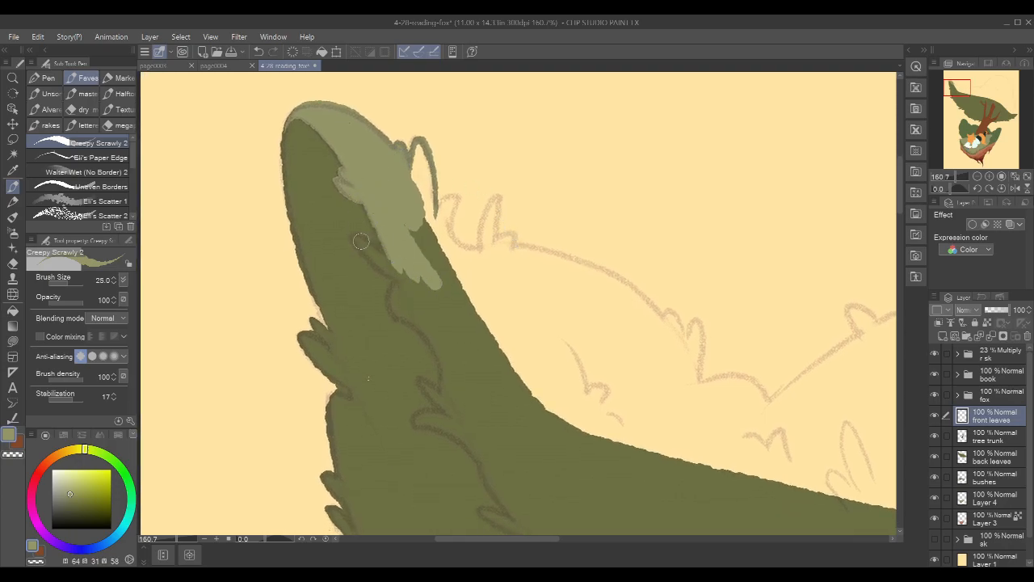
Outline and fill the next, longer leaf along the front leaves' inner left edge
drag(353, 233, 407, 269)
drag(353, 234, 409, 282)
drag(356, 234, 434, 285)
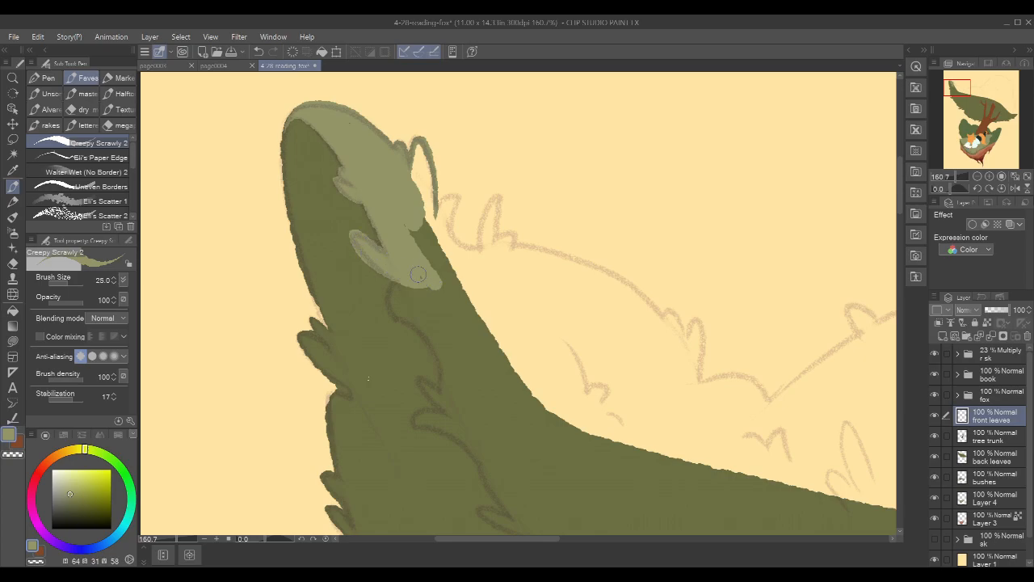
Trim the notch between two leaves on the back leaves' outer left edge using the transparent colour
drag(497, 278, 483, 225)
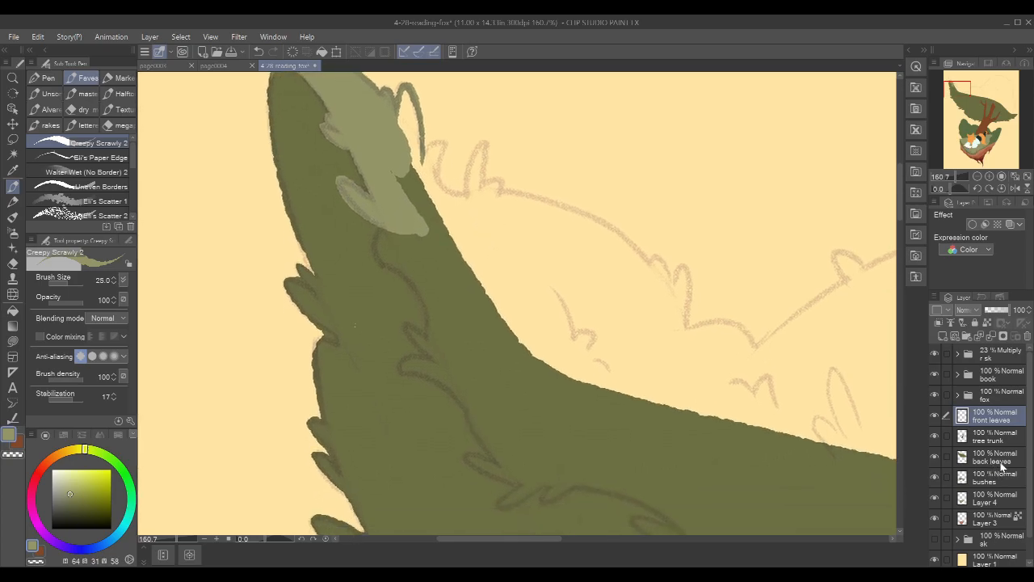
click(994, 456)
alt+click(355, 292)
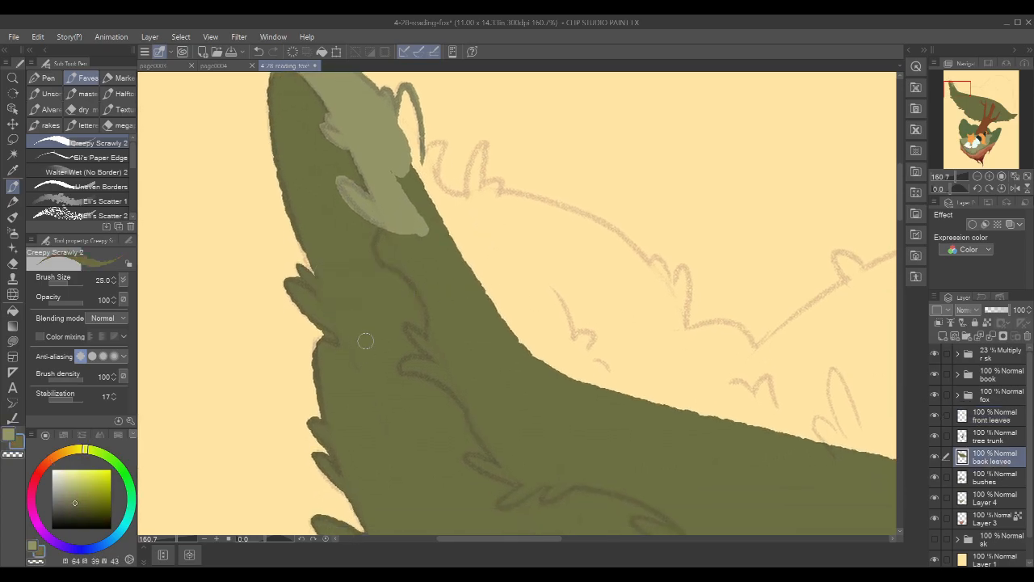
key(c)
drag(314, 329, 332, 338)
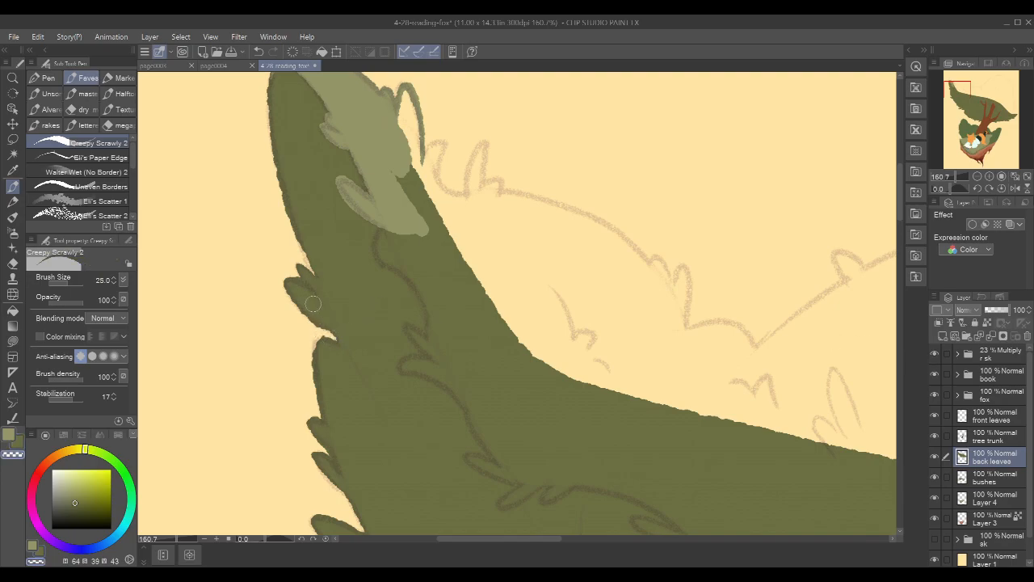
Return to the front leaves layer, extend its light green fill downward and trace the inner edge below the long leaf
click(1002, 419)
key(c)
drag(383, 167, 444, 252)
mouse_move(388, 226)
mouse_down()
mouse_move(400, 253)
mouse_move(389, 223)
mouse_move(379, 245)
mouse_move(406, 264)
mouse_move(379, 242)
mouse_move(435, 325)
mouse_up()
drag(422, 290, 427, 338)
drag(424, 294, 429, 337)
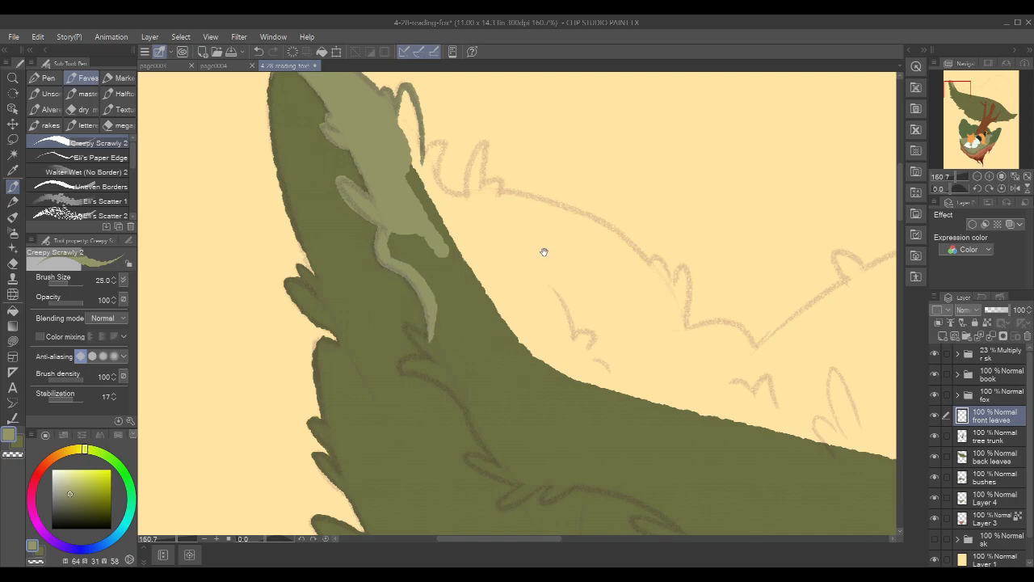
Paint the next pair of pointed leaves at the lower end of the front leaves' traced inner edge
drag(545, 252, 516, 201)
mouse_move(378, 271)
mouse_down()
mouse_move(423, 306)
mouse_move(413, 323)
mouse_up()
key(ctrl+z)
key(ctrl+z)
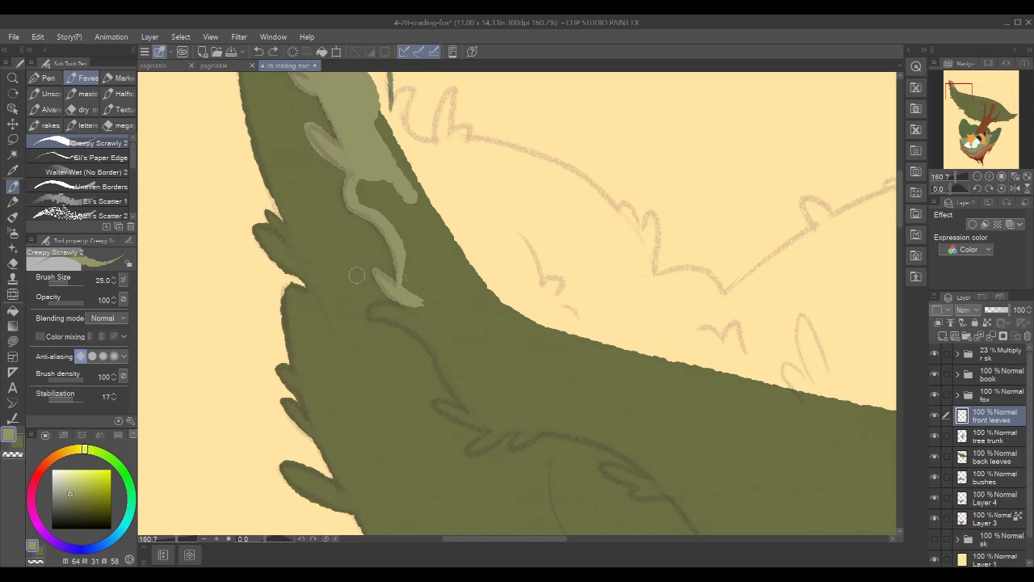
key(r)
mouse_move(518, 224)
mouse_down()
mouse_move(542, 311)
mouse_move(485, 226)
mouse_up()
key(p)
drag(425, 188, 462, 251)
drag(570, 250, 608, 232)
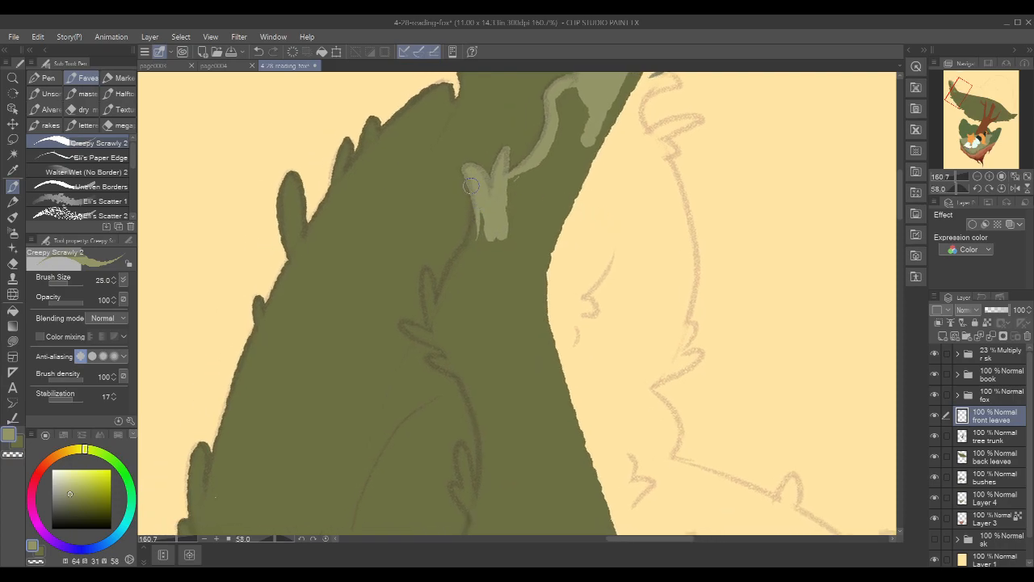
Trace the inner edge below the painted leaf pair and paint the two narrow leaves at its end
drag(470, 186, 452, 283)
drag(478, 215, 454, 279)
drag(465, 243, 434, 320)
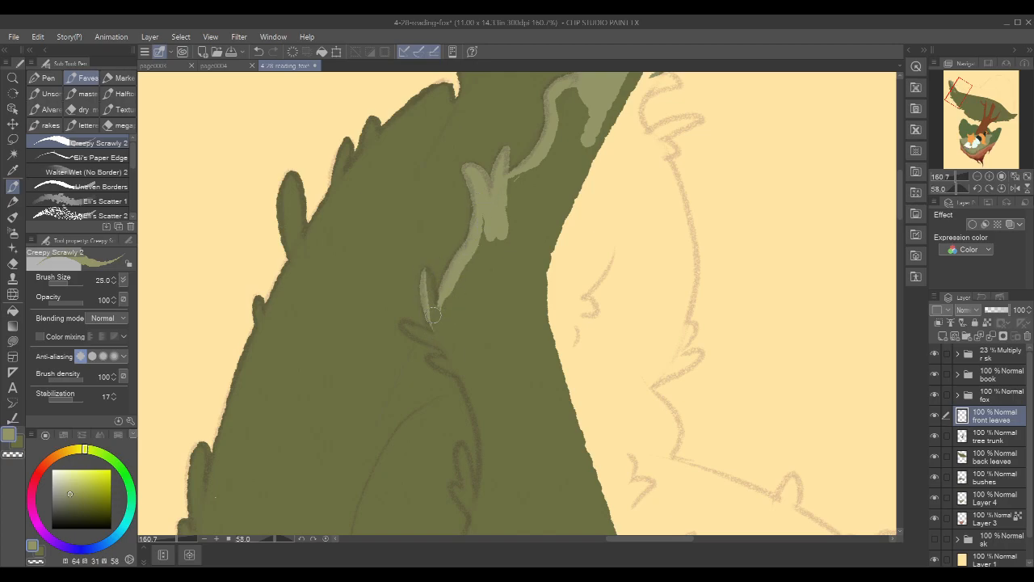
drag(422, 269, 440, 327)
drag(426, 269, 439, 326)
drag(597, 244, 588, 197)
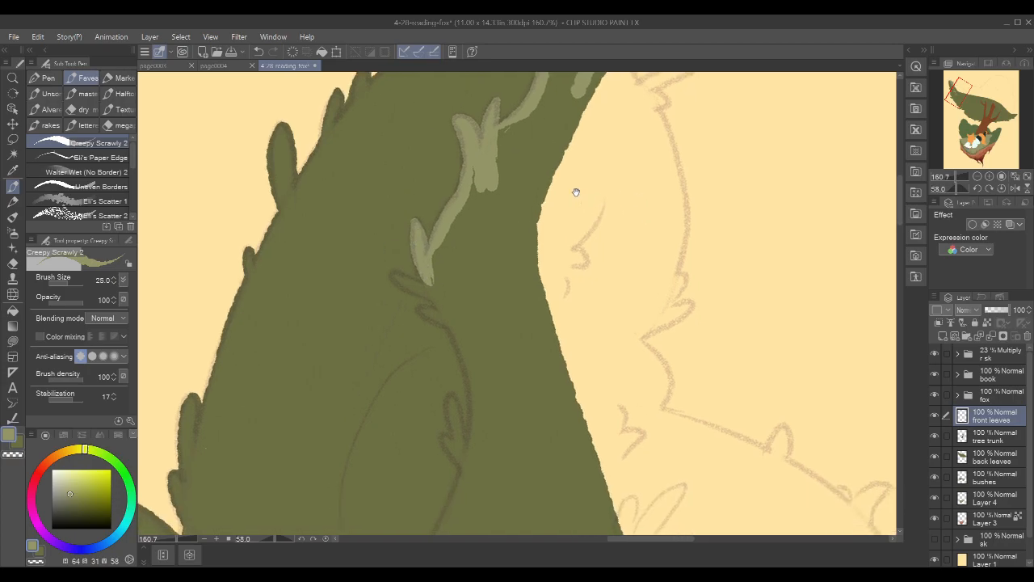
drag(396, 275, 451, 299)
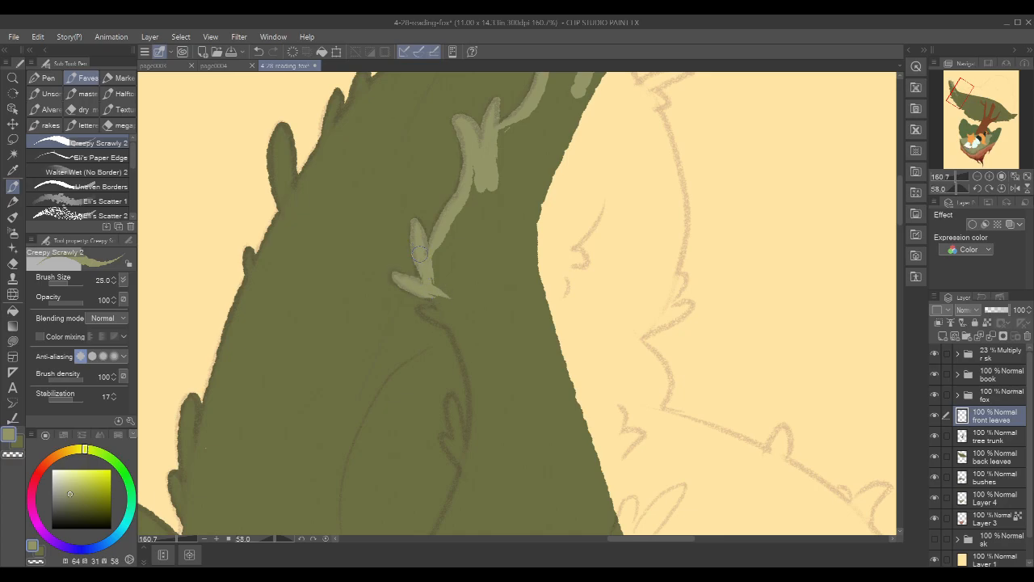
Paint the short leaf beneath the two narrow leaves and fill its base in light green
drag(555, 268, 544, 231)
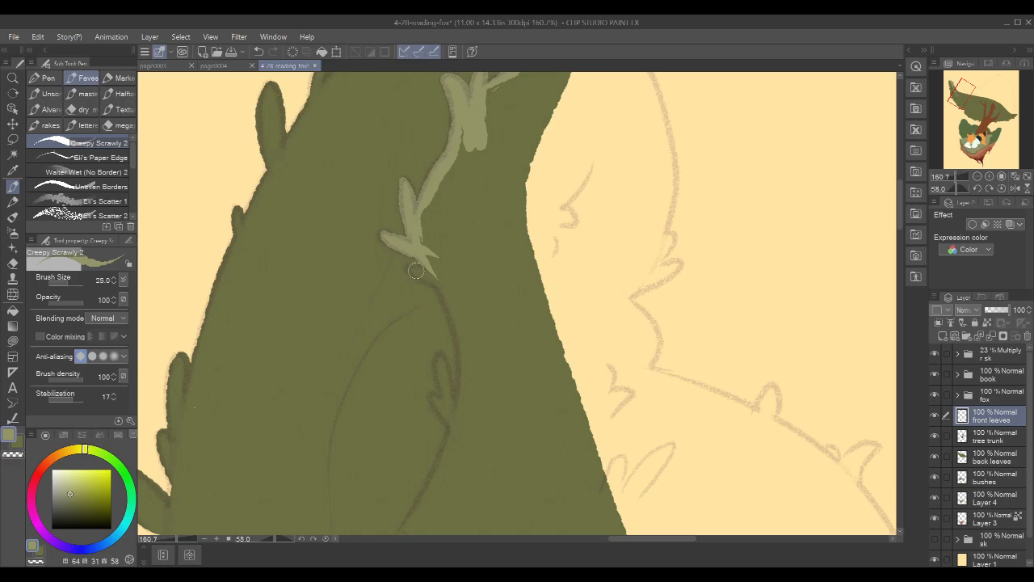
key(r)
mouse_move(605, 234)
mouse_down()
mouse_move(609, 302)
mouse_move(622, 323)
mouse_up()
key(p)
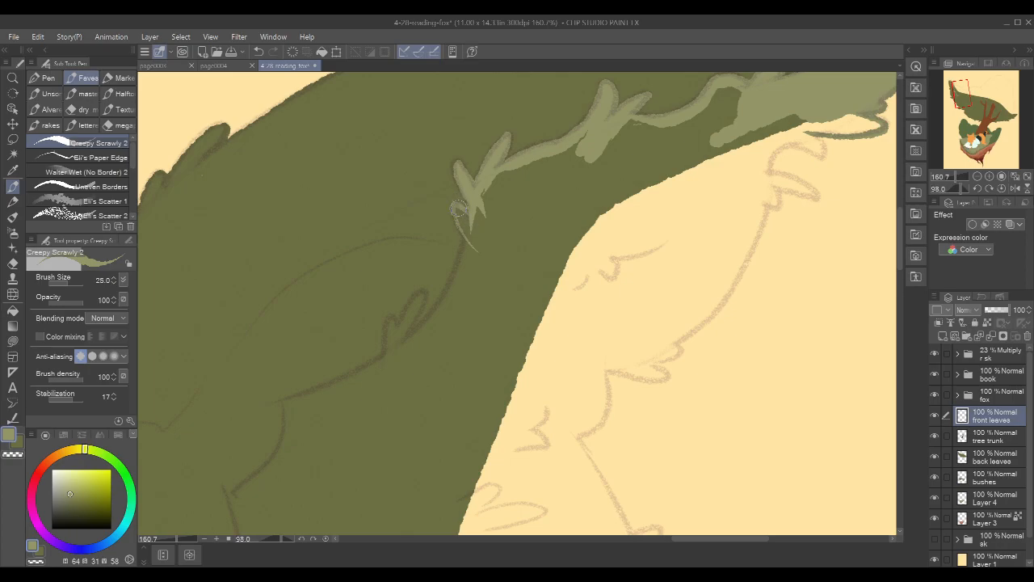
key(ctrl+z)
mouse_move(469, 240)
mouse_down()
mouse_move(457, 210)
mouse_move(483, 253)
mouse_up()
drag(454, 208, 467, 228)
drag(475, 193, 485, 241)
Continue the light green edge line along the sketch and paint the small double leaf on it
drag(551, 257, 600, 199)
drag(515, 183, 487, 253)
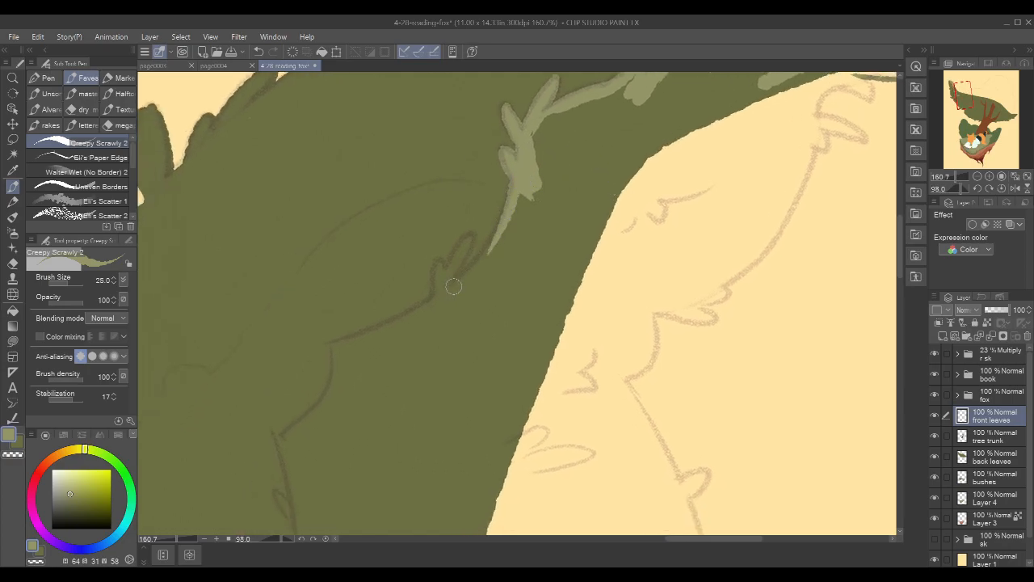
key(r)
mouse_move(660, 264)
mouse_down()
mouse_move(623, 146)
mouse_move(526, 108)
mouse_up()
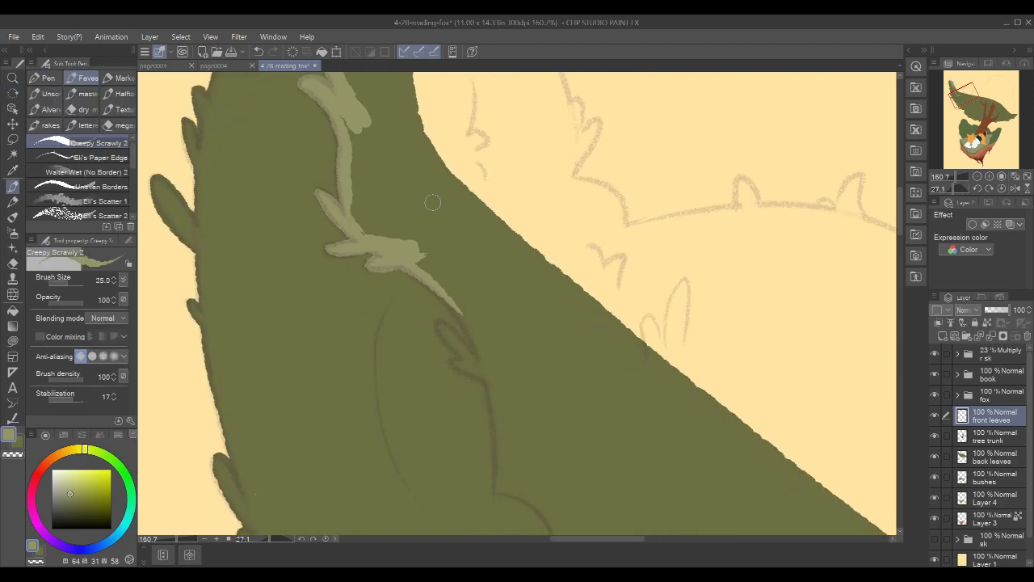
mouse_move(437, 286)
mouse_down()
mouse_move(474, 332)
mouse_move(486, 370)
mouse_move(440, 328)
mouse_move(490, 368)
mouse_up()
drag(439, 324, 496, 373)
Trace the edge past the double leaf and around the scalloped corner, erasing the overshoot at the corner
mouse_move(617, 241)
mouse_down()
mouse_move(595, 260)
mouse_move(616, 248)
mouse_up()
drag(552, 342, 381, 294)
mouse_move(310, 292)
mouse_down()
mouse_move(320, 301)
mouse_move(308, 305)
mouse_move(362, 323)
mouse_move(359, 302)
mouse_move(394, 247)
mouse_move(376, 232)
mouse_move(388, 273)
mouse_move(388, 380)
mouse_up()
key(ctrl+z)
drag(378, 231, 382, 389)
mouse_move(359, 333)
mouse_down()
mouse_move(452, 408)
mouse_move(458, 441)
mouse_up()
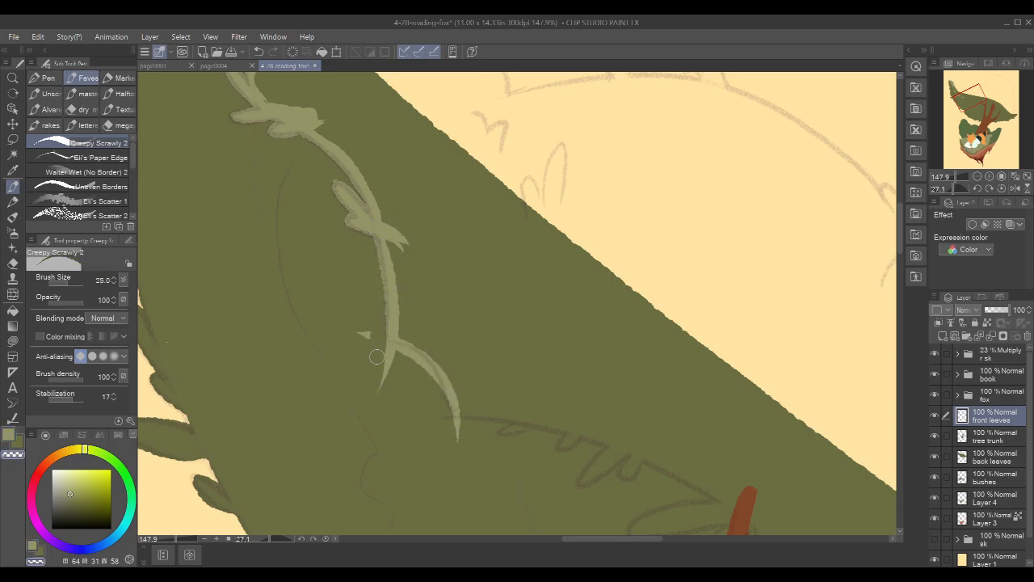
drag(361, 325, 423, 393)
drag(385, 360, 392, 395)
key(c)
Trace the long curved edge from the scallop's end up to the tip of the small forked branch
drag(616, 254, 526, 100)
mouse_move(746, 248)
mouse_down()
mouse_move(682, 259)
mouse_move(598, 215)
mouse_move(521, 267)
mouse_up()
mouse_move(582, 165)
mouse_down()
mouse_move(501, 308)
mouse_move(545, 222)
mouse_move(491, 358)
mouse_move(541, 231)
mouse_move(487, 393)
mouse_move(515, 282)
mouse_move(486, 410)
mouse_move(512, 275)
mouse_move(492, 423)
mouse_up()
alt+click(504, 345)
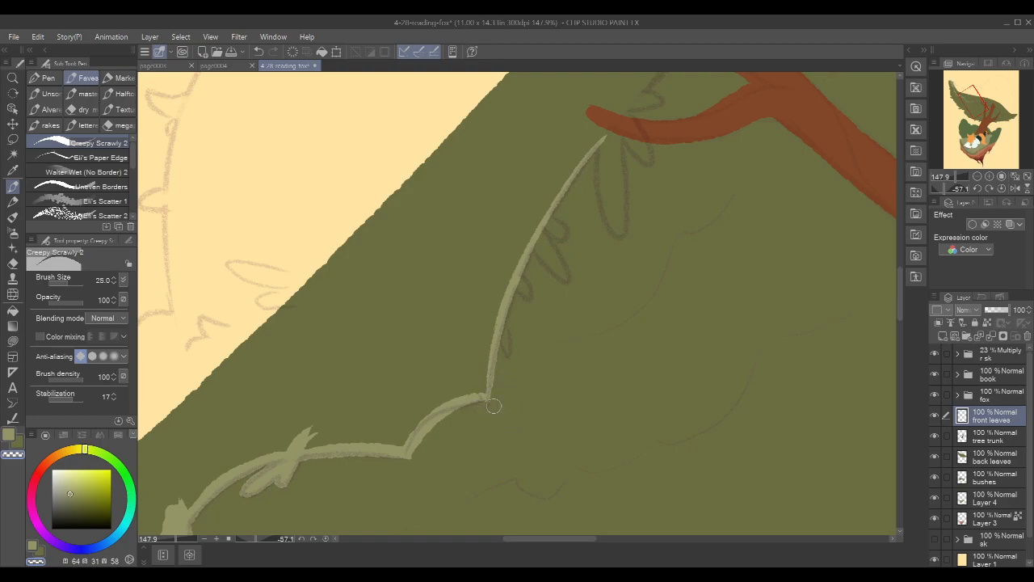
alt+click(493, 374)
Paint the row of small leaves and the larger pointed leaf hanging along the long curved edge
drag(694, 261, 628, 331)
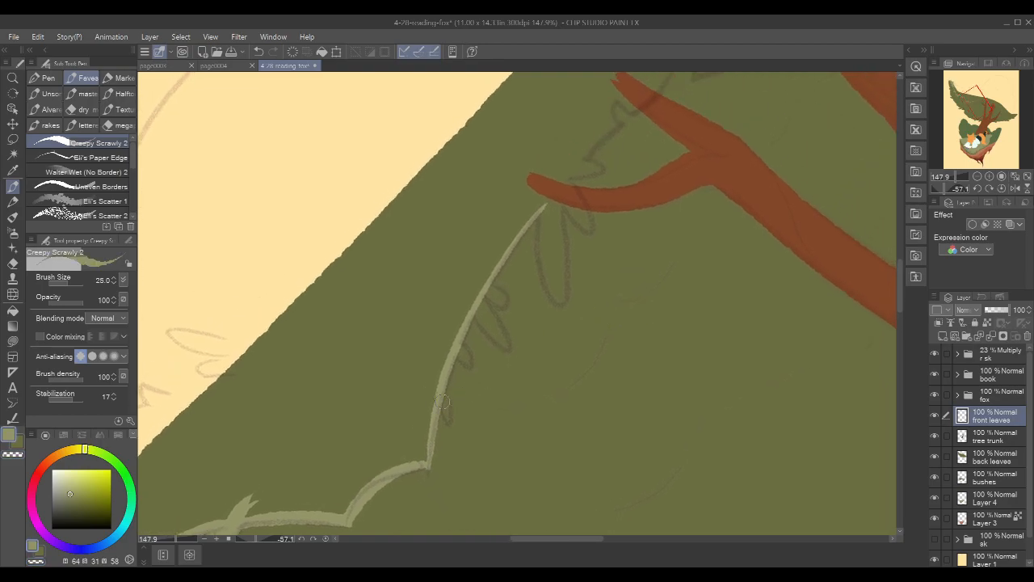
drag(450, 423, 444, 396)
drag(466, 363, 456, 343)
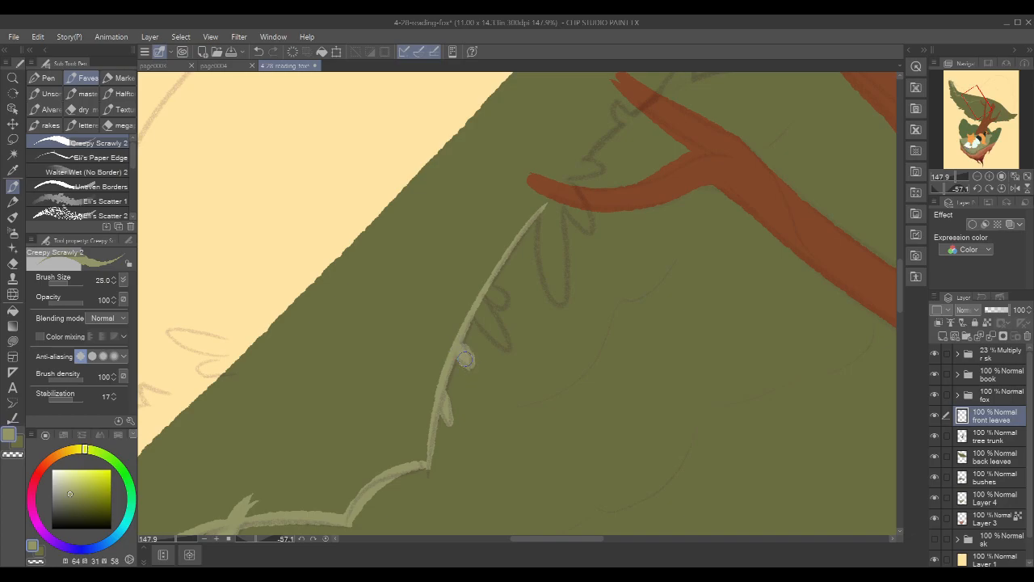
drag(466, 298, 505, 346)
drag(473, 288, 509, 348)
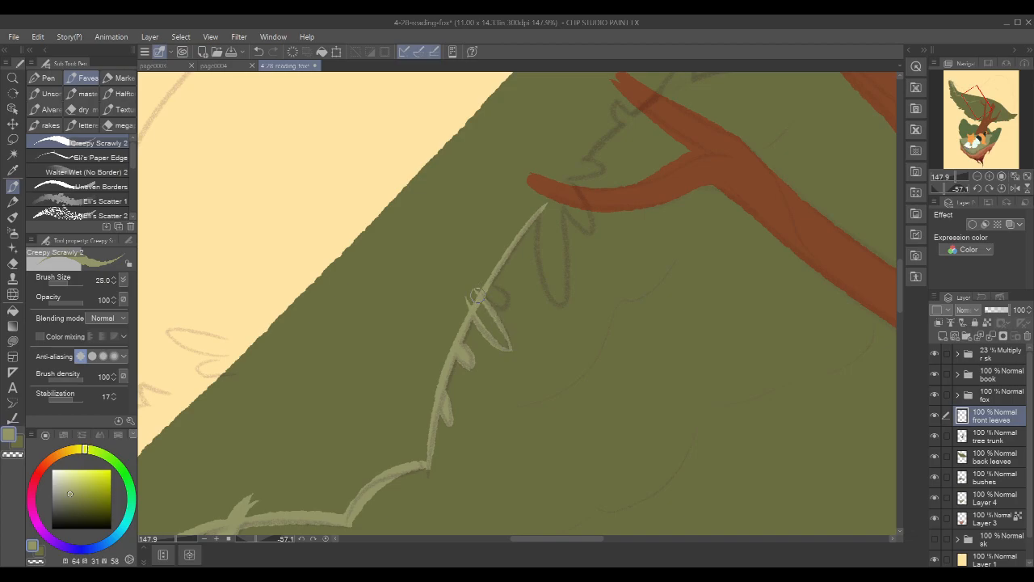
mouse_move(479, 293)
mouse_down()
mouse_move(498, 307)
mouse_move(486, 283)
mouse_move(504, 293)
mouse_move(483, 286)
mouse_move(473, 296)
mouse_move(499, 340)
mouse_up()
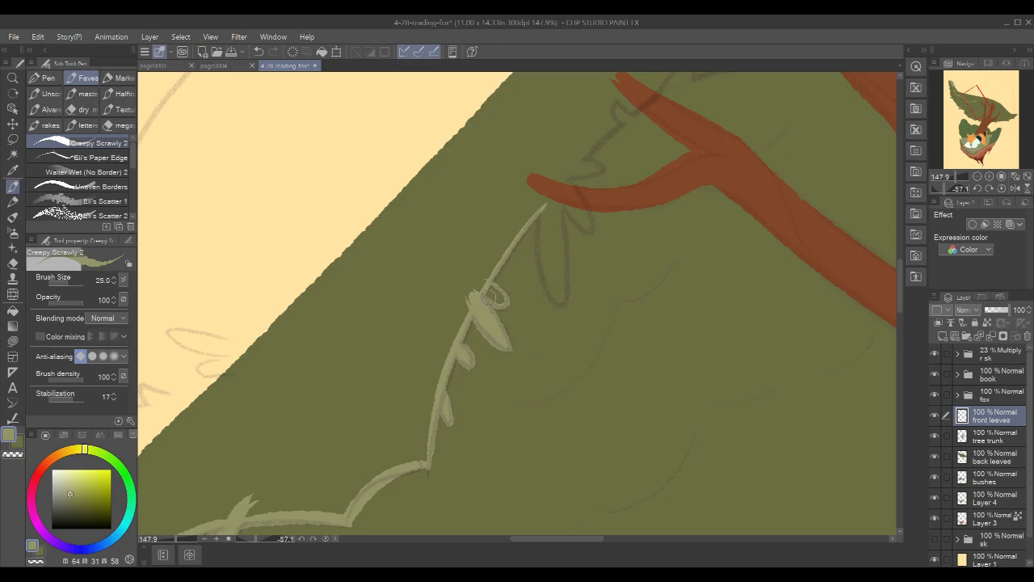
Outline the long leaf and the shorter leaf beside it hanging beneath the forked branch's tip
drag(596, 212, 543, 284)
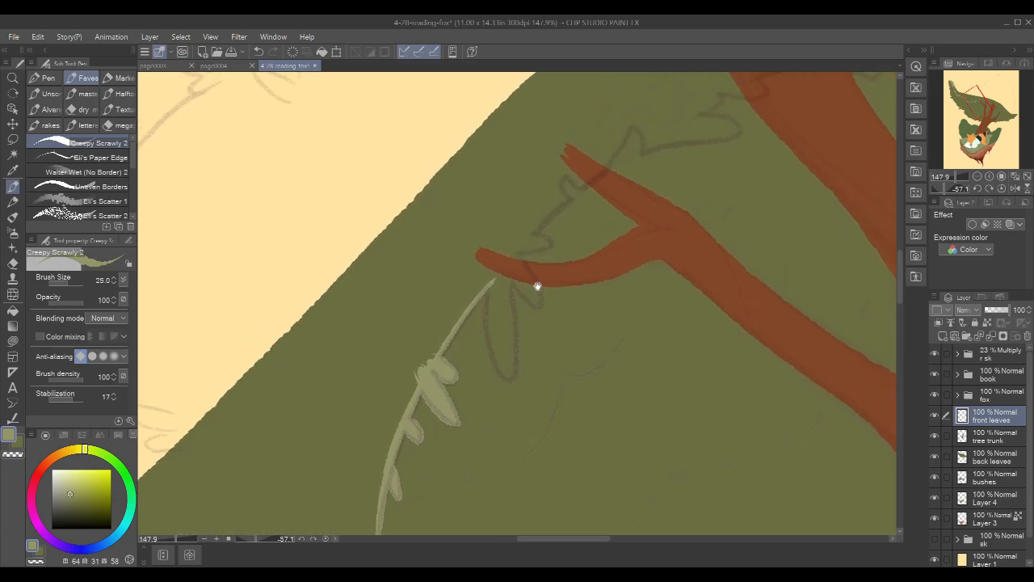
mouse_move(495, 256)
mouse_down()
mouse_move(492, 363)
mouse_move(491, 323)
mouse_move(506, 380)
mouse_move(510, 340)
mouse_move(503, 376)
mouse_up()
drag(509, 272, 511, 380)
drag(560, 252, 532, 297)
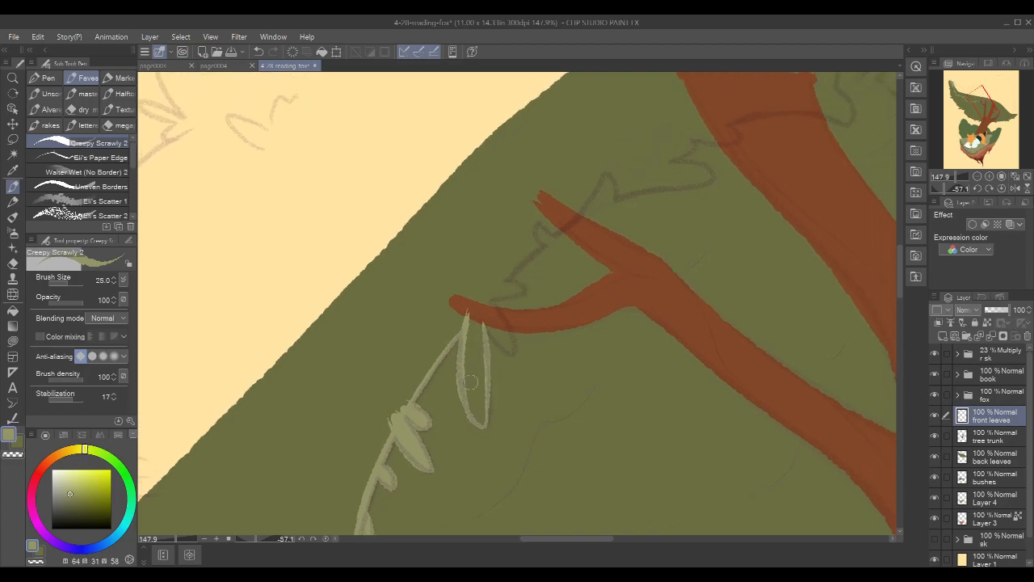
drag(488, 326, 514, 353)
Trace the front leaves' jagged outline from the small branch tip across the fork's upright prong
key(r)
drag(574, 247, 713, 371)
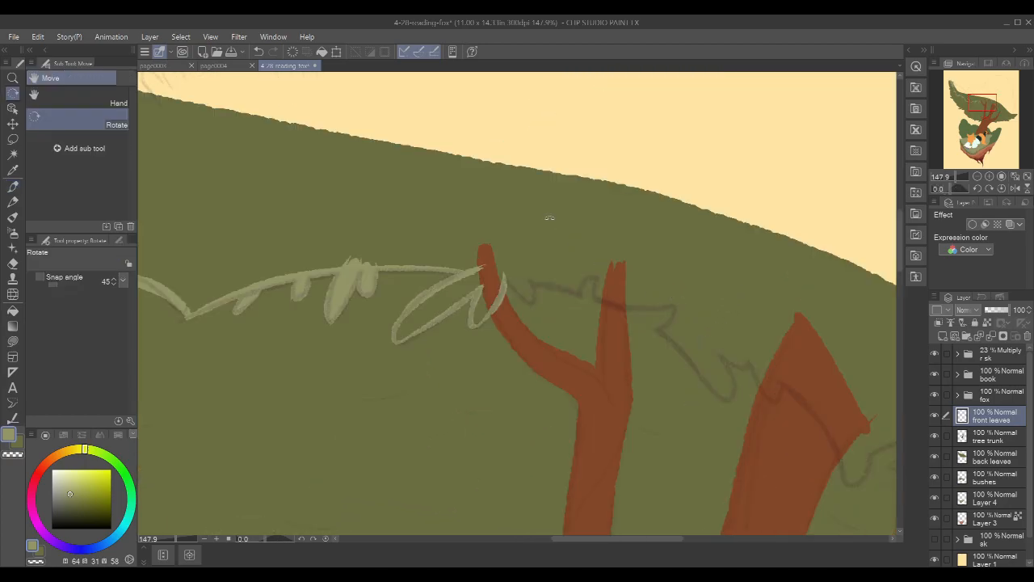
key(p)
mouse_move(583, 217)
mouse_down()
mouse_move(600, 240)
mouse_move(432, 300)
mouse_move(449, 296)
mouse_move(451, 327)
mouse_up()
key(ctrl+z)
key(c)
key(c)
drag(580, 262, 540, 258)
Outline the drooping leaf between the forked branch and the thick branch
mouse_move(411, 298)
mouse_down()
mouse_move(464, 314)
mouse_move(472, 294)
mouse_move(476, 314)
mouse_move(391, 312)
mouse_move(472, 322)
mouse_up()
key(ctrl+z)
drag(390, 316, 483, 318)
mouse_move(449, 349)
mouse_down()
mouse_move(467, 313)
mouse_move(418, 309)
mouse_move(472, 375)
mouse_up()
mouse_move(419, 321)
mouse_down()
mouse_move(478, 390)
mouse_move(448, 350)
mouse_move(475, 385)
mouse_move(473, 352)
mouse_move(476, 376)
mouse_move(490, 396)
mouse_up()
key(c)
key(c)
drag(473, 339, 508, 346)
Trace the front leaves' outline across the top of the thick branch, ending in a curled leaf tip
drag(551, 287, 464, 268)
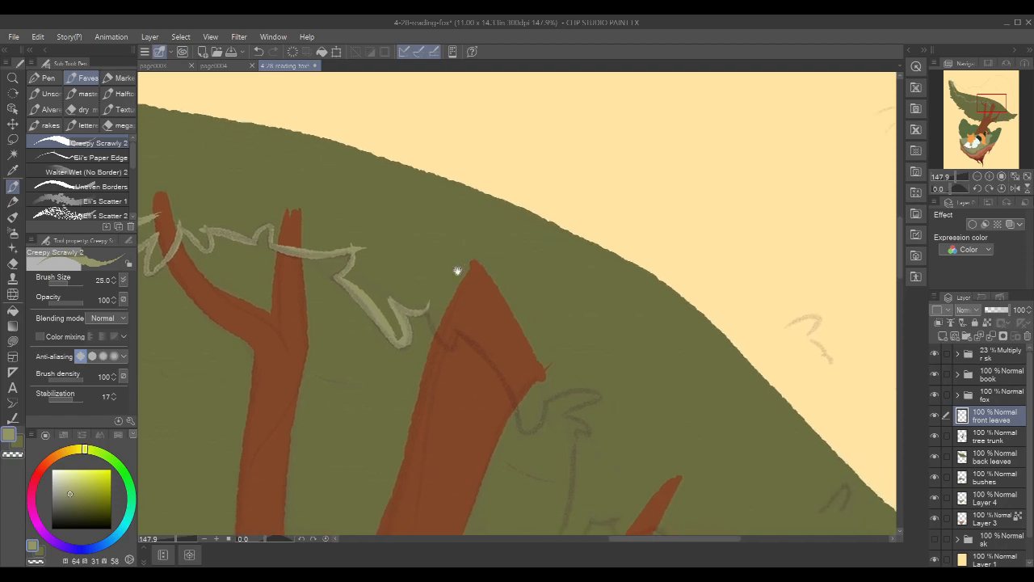
mouse_move(424, 295)
mouse_down()
mouse_move(440, 339)
mouse_move(502, 381)
mouse_move(455, 326)
mouse_move(512, 406)
mouse_move(503, 368)
mouse_move(524, 426)
mouse_up()
mouse_move(546, 371)
mouse_down()
mouse_move(491, 296)
mouse_move(467, 350)
mouse_move(488, 340)
mouse_move(488, 314)
mouse_up()
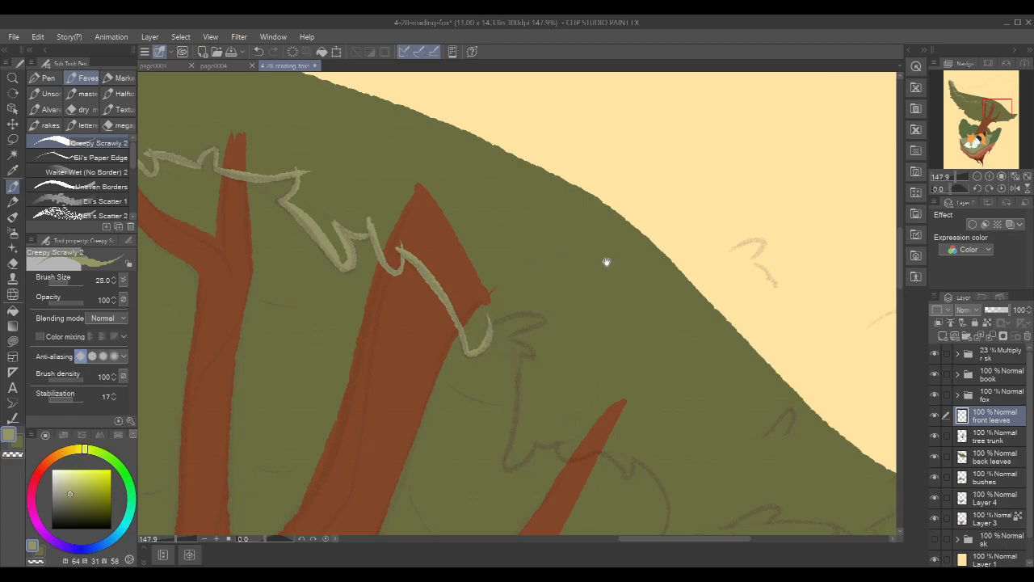
Outline the rounded leaf just past the thick branch and trace the edge into the next pointed leaf
drag(627, 255, 663, 219)
mouse_move(748, 266)
mouse_down()
mouse_move(740, 260)
mouse_move(716, 277)
mouse_move(715, 267)
mouse_up()
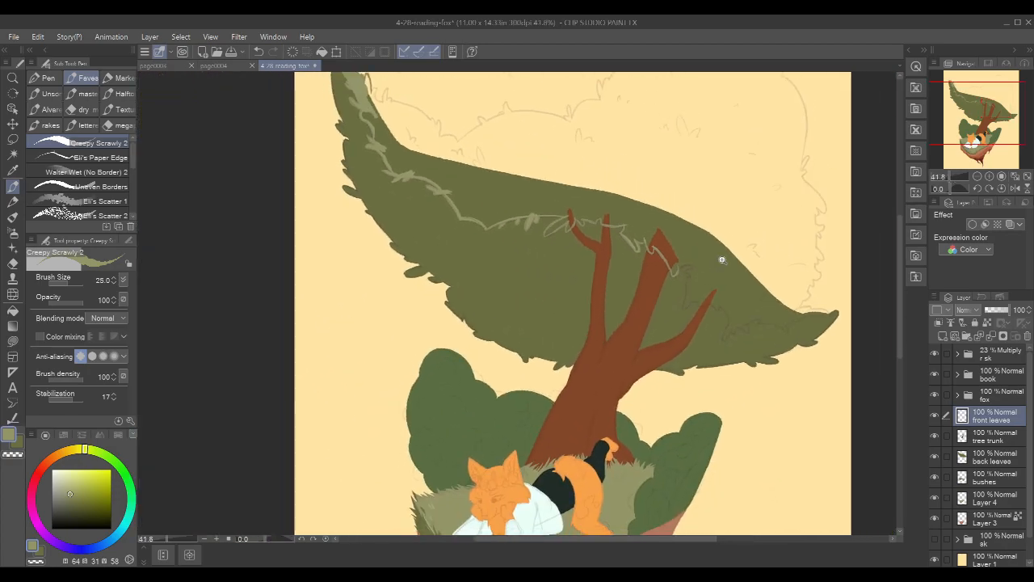
drag(817, 240, 649, 268)
key(r)
mouse_move(776, 270)
mouse_down()
mouse_move(687, 167)
mouse_move(589, 131)
mouse_move(628, 175)
mouse_up()
key(p)
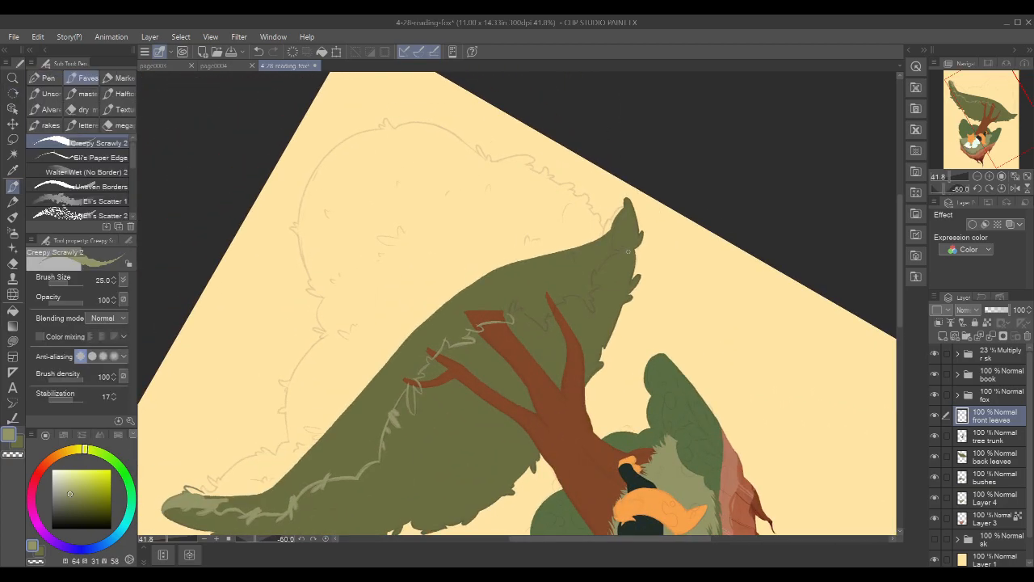
scroll(546, 321, up, 5)
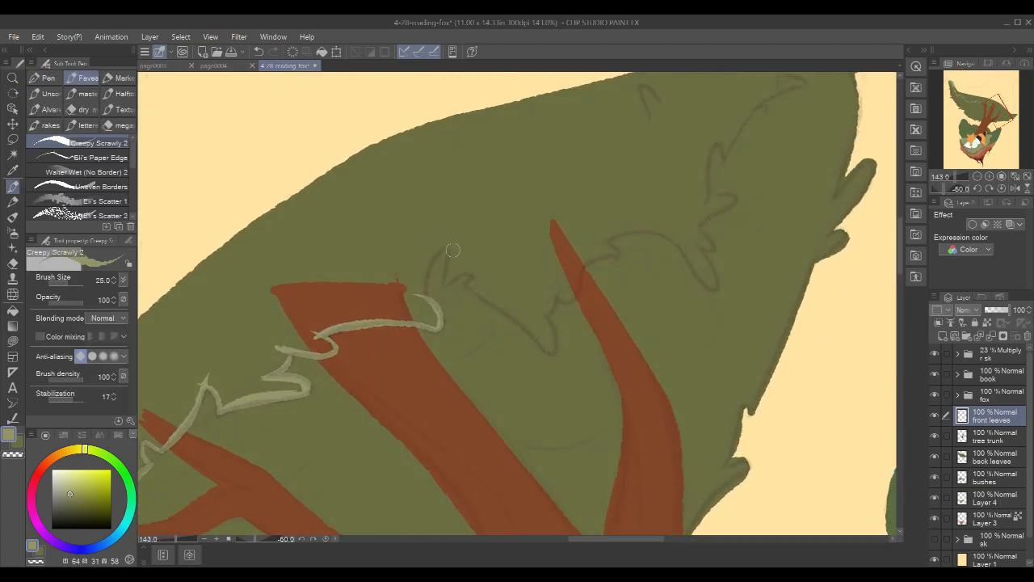
drag(436, 251, 423, 289)
mouse_move(441, 249)
mouse_down()
mouse_move(446, 286)
mouse_move(474, 272)
mouse_move(463, 274)
mouse_move(476, 275)
mouse_move(472, 285)
mouse_move(476, 273)
mouse_move(460, 287)
mouse_move(470, 279)
mouse_move(548, 350)
mouse_move(537, 317)
mouse_move(552, 351)
mouse_move(536, 314)
mouse_up()
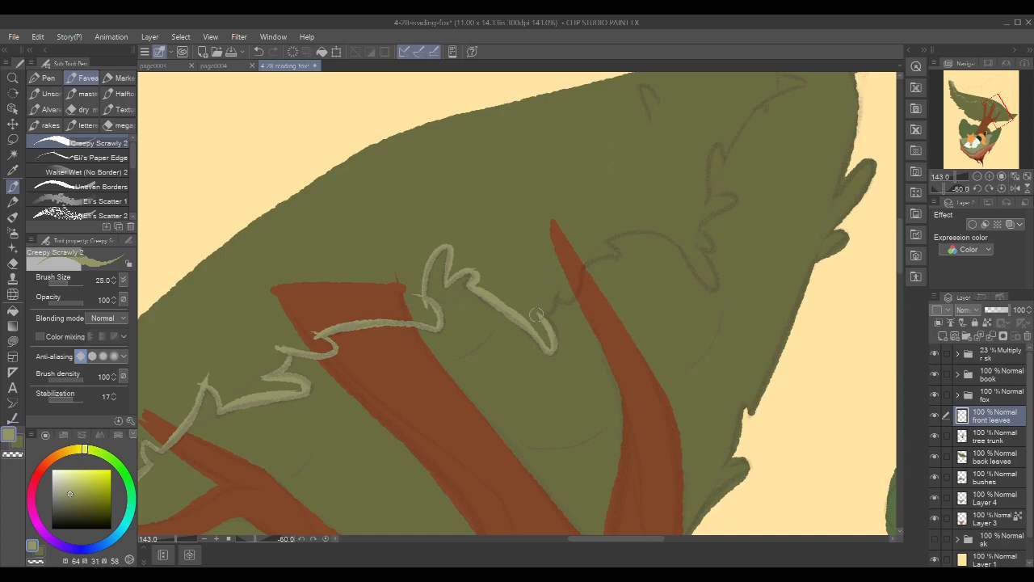
Trace the short leaf scallops across the tip of the slender branch
drag(574, 224, 544, 268)
drag(525, 333, 509, 359)
mouse_move(551, 303)
mouse_down()
mouse_move(549, 329)
mouse_move(527, 350)
mouse_up()
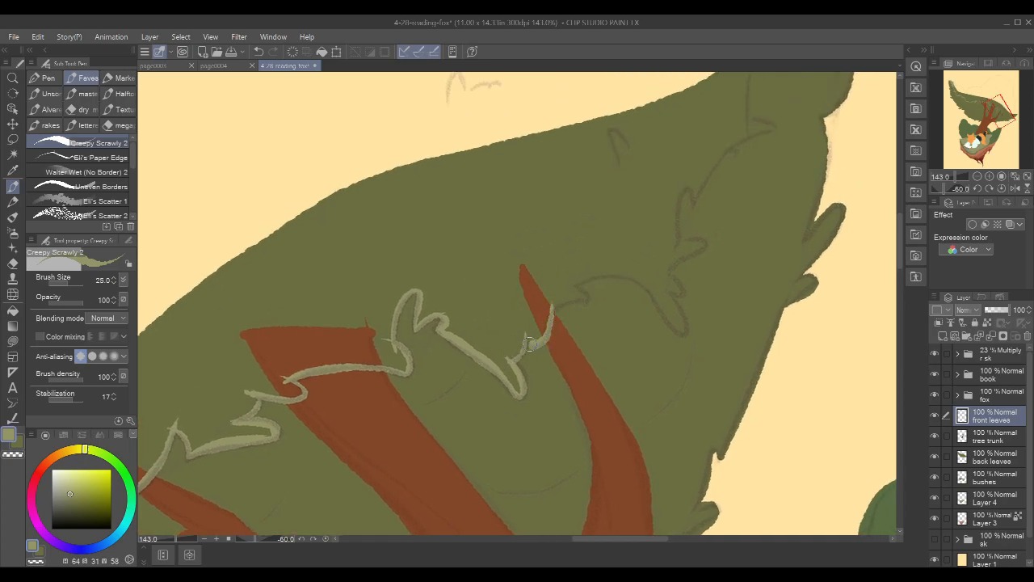
mouse_move(553, 311)
mouse_down()
mouse_move(575, 297)
mouse_move(572, 281)
mouse_move(589, 289)
mouse_up()
Outline and fill the drooping leaf just past the slender branch and start the edge beyond it
drag(738, 251, 626, 303)
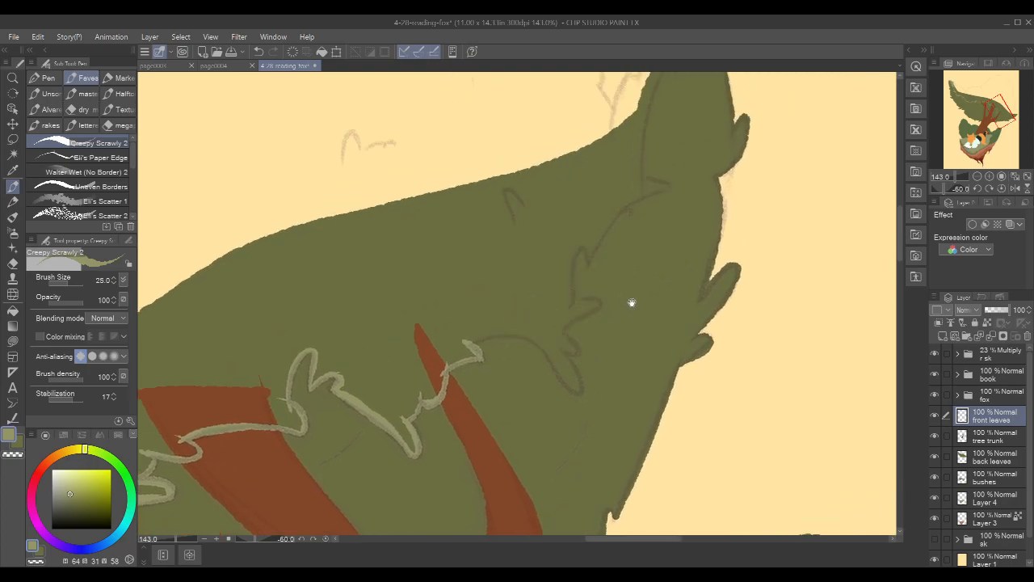
key(r)
drag(801, 240, 709, 436)
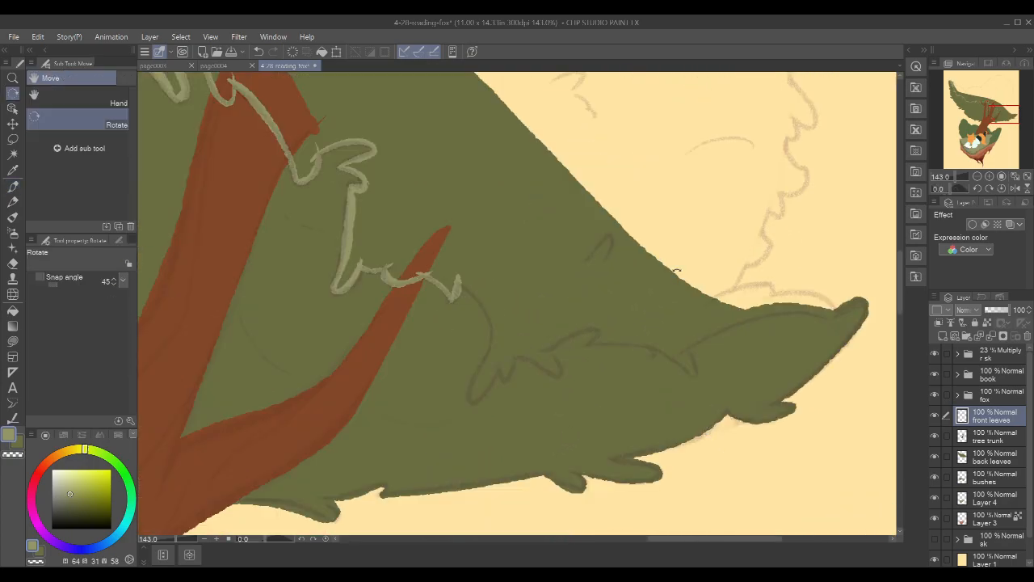
key(p)
mouse_move(458, 276)
mouse_down()
mouse_move(490, 325)
mouse_move(496, 356)
mouse_up()
mouse_move(475, 292)
mouse_down()
mouse_move(490, 361)
mouse_move(472, 400)
mouse_move(485, 373)
mouse_move(479, 396)
mouse_up()
mouse_move(495, 352)
mouse_down()
mouse_move(485, 388)
mouse_move(506, 378)
mouse_move(503, 339)
mouse_move(559, 375)
mouse_move(536, 344)
mouse_up()
Finish the outline of the small curled leaf beyond the filled drooping leaf
drag(663, 270, 543, 270)
key(r)
mouse_move(767, 281)
mouse_down()
mouse_move(692, 201)
mouse_move(590, 144)
mouse_up()
key(p)
mouse_move(518, 384)
mouse_down()
mouse_move(531, 344)
mouse_move(536, 362)
mouse_up()
key(c)
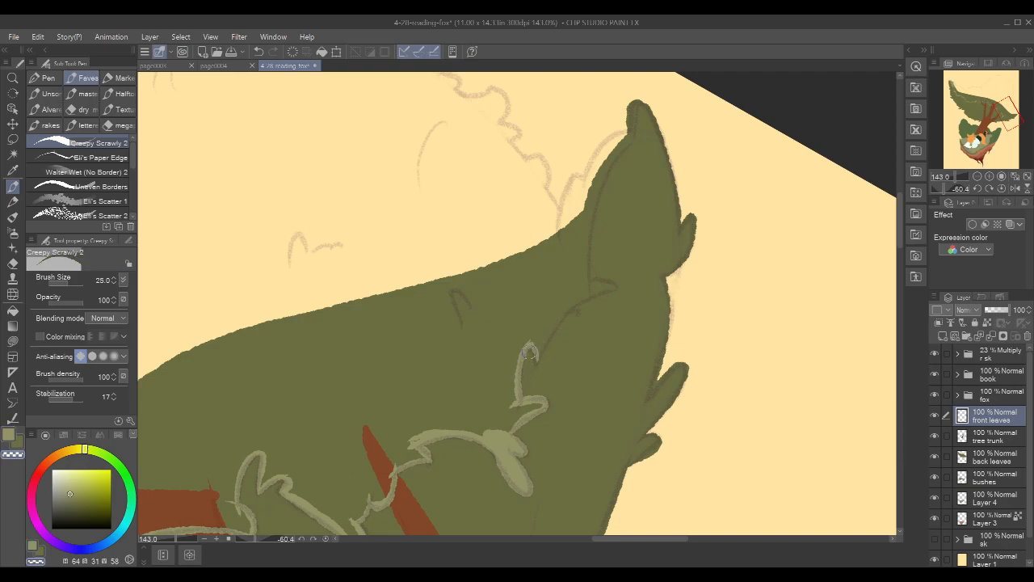
key(c)
Trace the remaining outline up to the foliage's far tip and activate the Fill tool referring only to the editing layer
drag(645, 222, 633, 231)
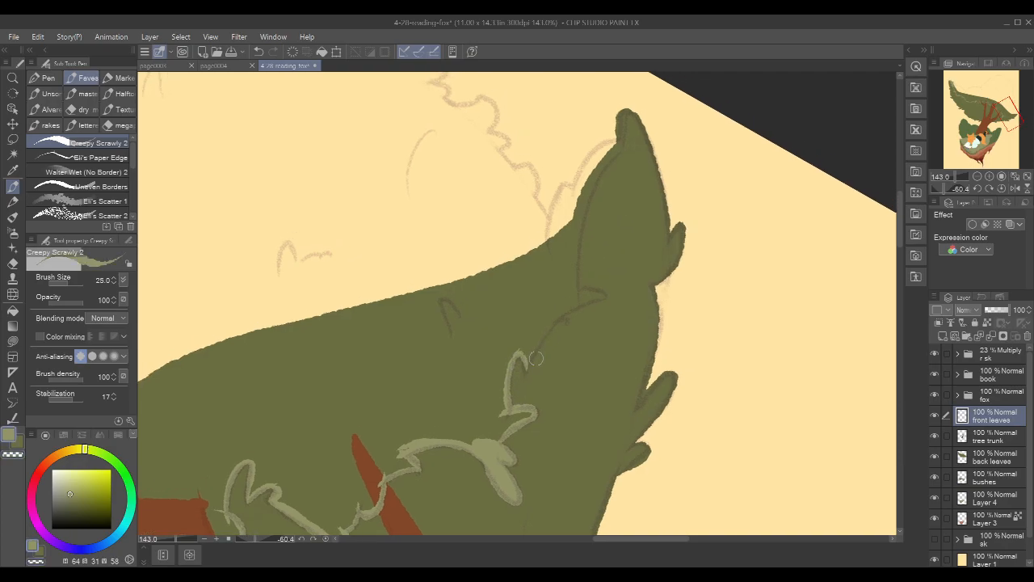
drag(527, 373, 576, 306)
mouse_move(539, 347)
mouse_down()
mouse_move(572, 309)
mouse_move(604, 298)
mouse_up()
drag(667, 218, 649, 262)
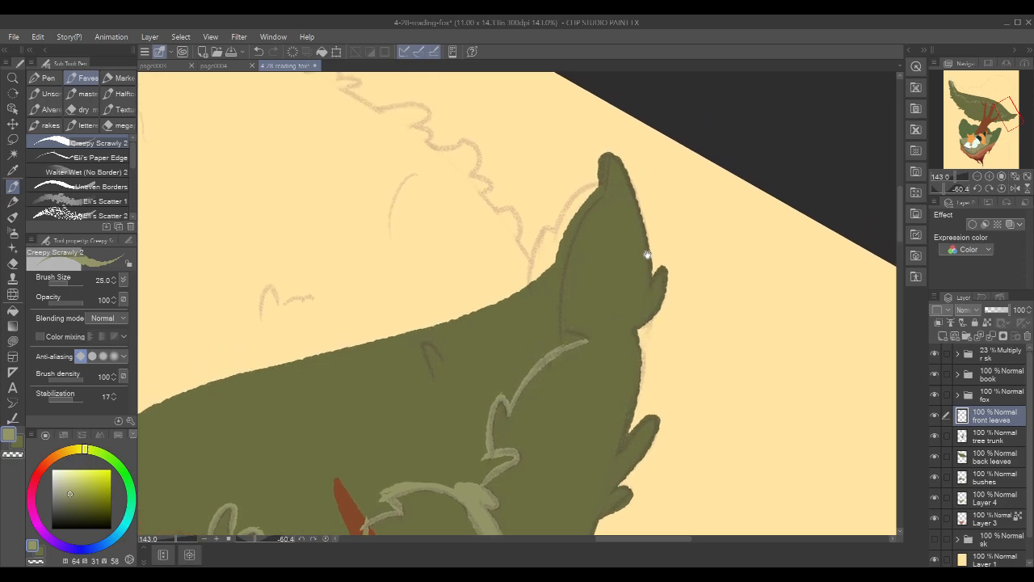
mouse_move(614, 155)
mouse_down()
mouse_move(607, 196)
mouse_move(572, 244)
mouse_move(564, 297)
mouse_up()
key(ctrl+z)
mouse_move(609, 191)
mouse_down()
mouse_move(559, 312)
mouse_move(563, 345)
mouse_move(585, 339)
mouse_up()
key(g)
key(g)
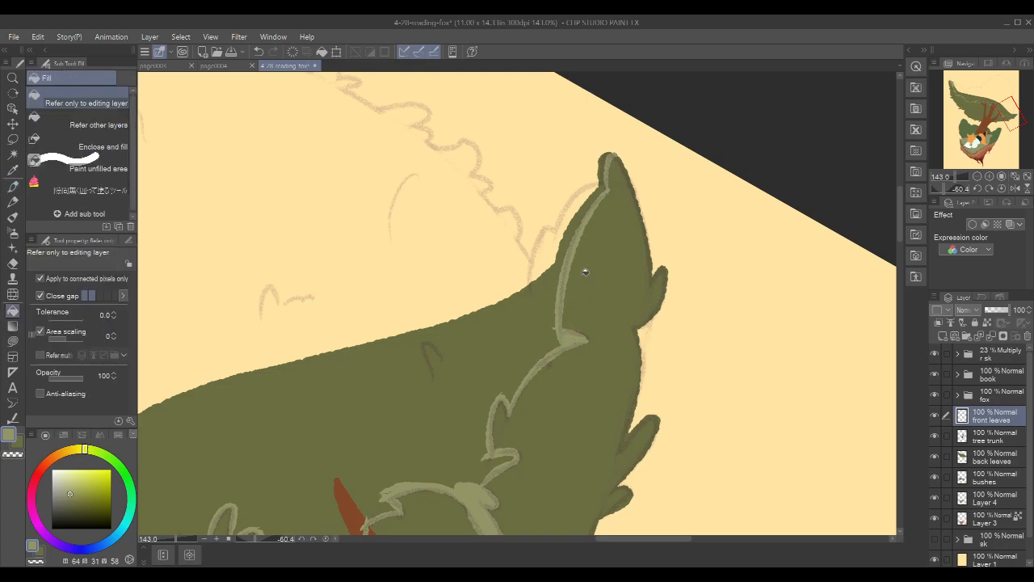
Paint light green leaf scallops along the outer edge of the foliage's far tip, ending in a small pointed leaf at its base
key(p)
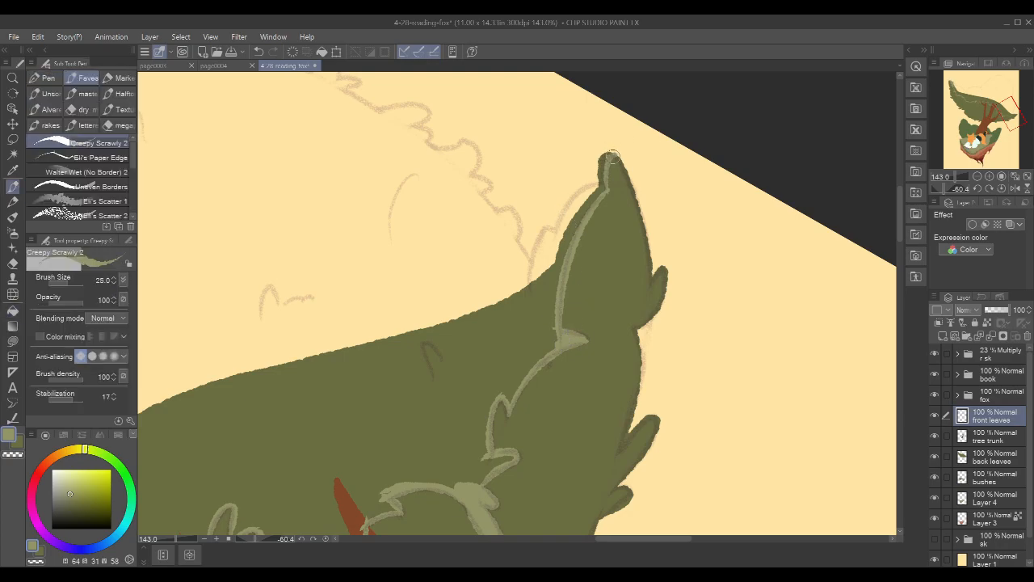
drag(611, 155, 558, 249)
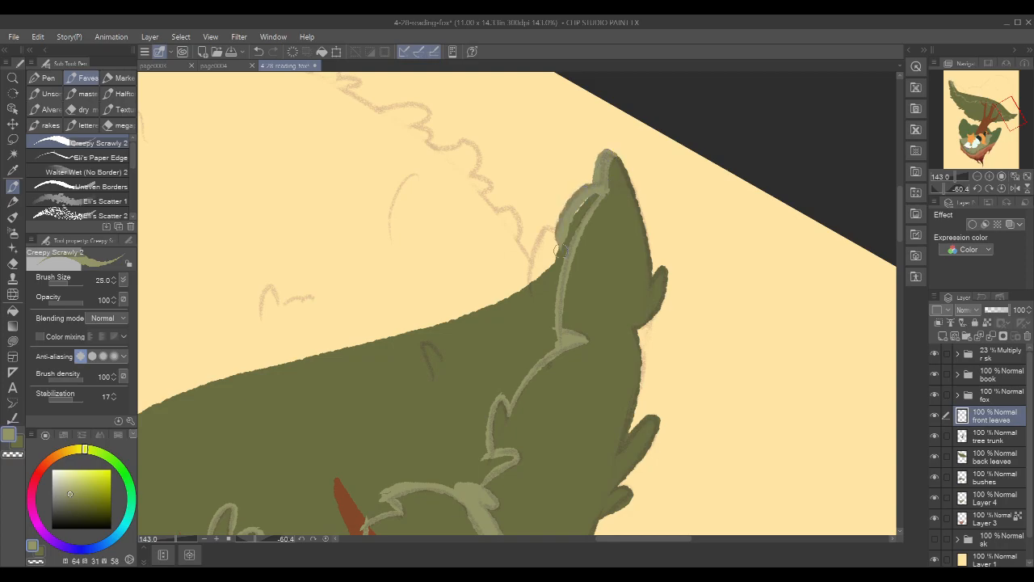
mouse_move(595, 189)
mouse_down()
mouse_move(561, 256)
mouse_move(551, 233)
mouse_move(534, 284)
mouse_up()
mouse_move(551, 237)
mouse_down()
mouse_move(536, 296)
mouse_move(546, 293)
mouse_up()
drag(596, 191, 553, 299)
mouse_move(563, 241)
mouse_down()
mouse_move(575, 307)
mouse_move(556, 355)
mouse_up()
drag(521, 301, 535, 325)
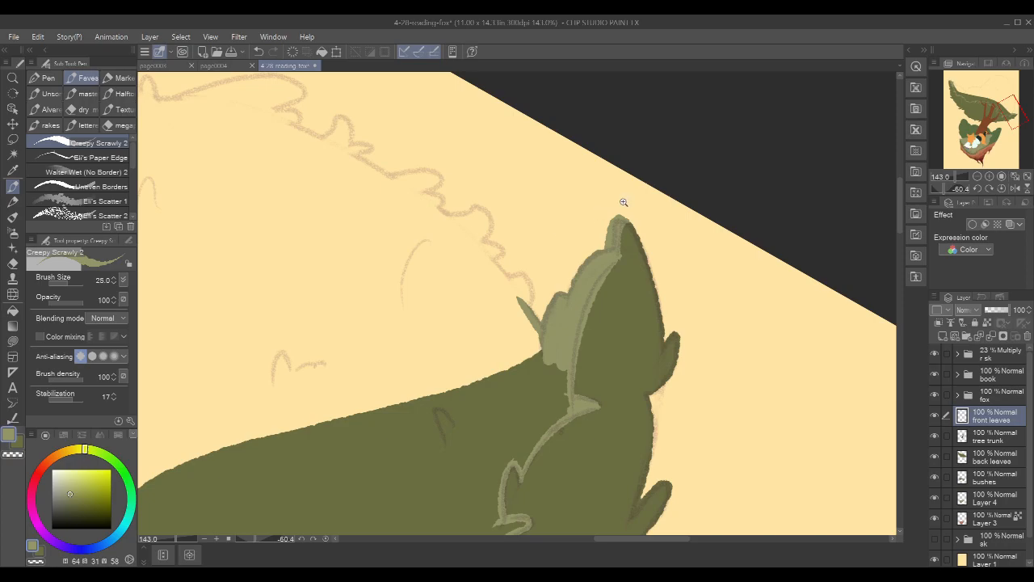
Draw a long closing curve above the dark foliage from tip to tip and fill the enclosed front leaves light green
drag(624, 202, 605, 215)
key(r)
drag(741, 199, 706, 418)
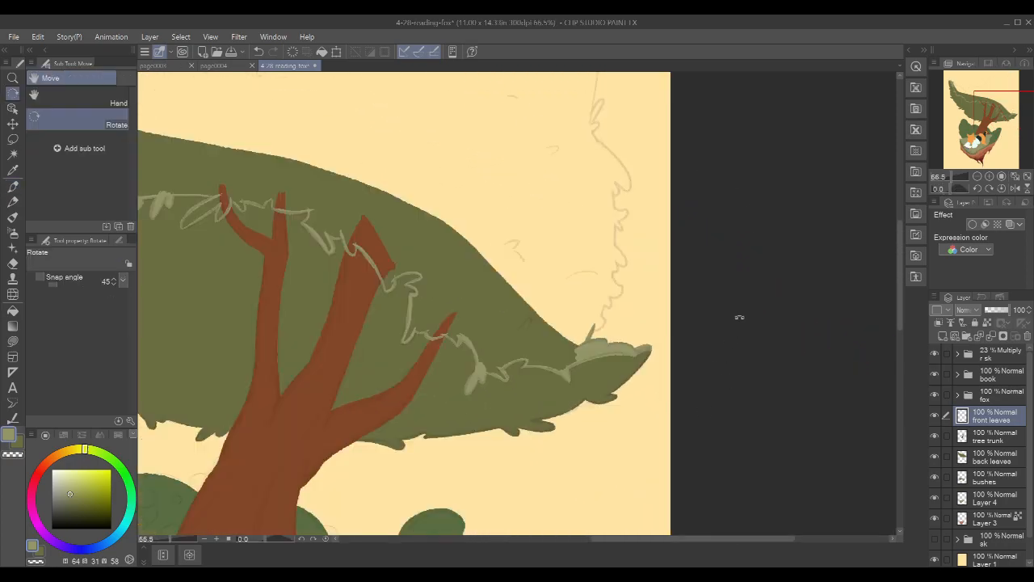
scroll(736, 324, down, 5)
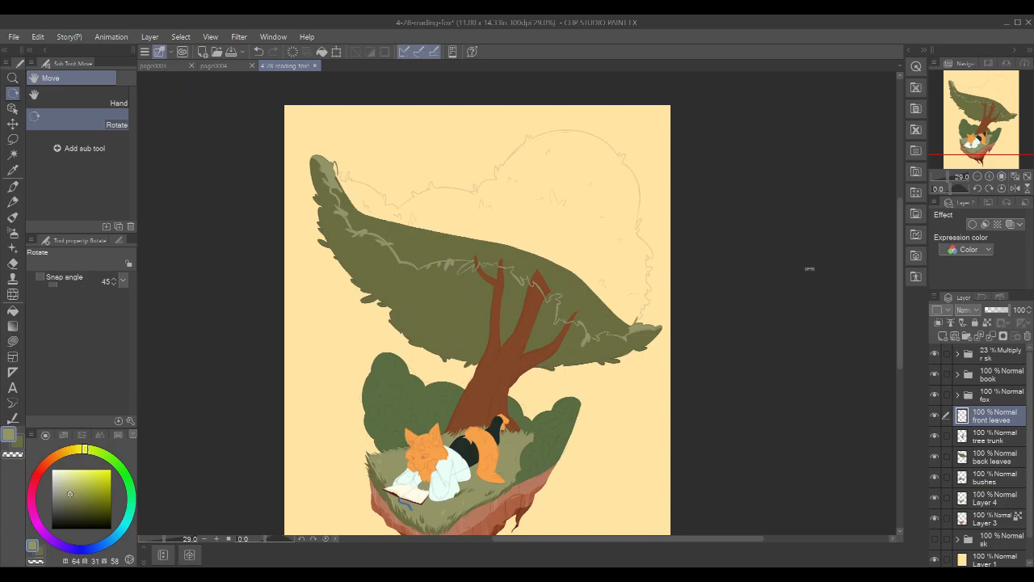
key(p)
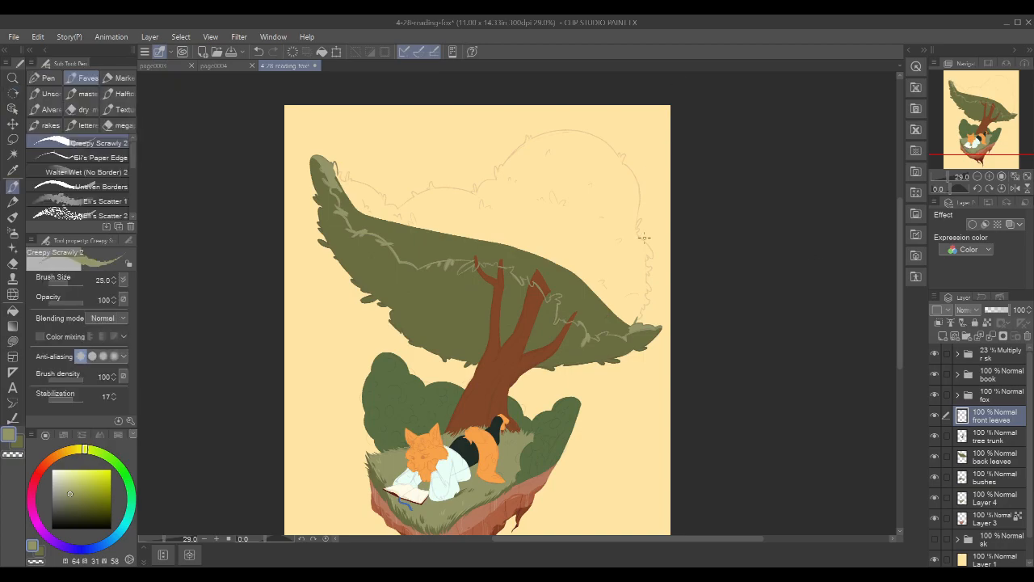
drag(643, 264, 652, 249)
mouse_move(173, 128)
mouse_down()
mouse_move(240, 181)
mouse_move(386, 194)
mouse_move(612, 291)
mouse_move(624, 346)
mouse_up()
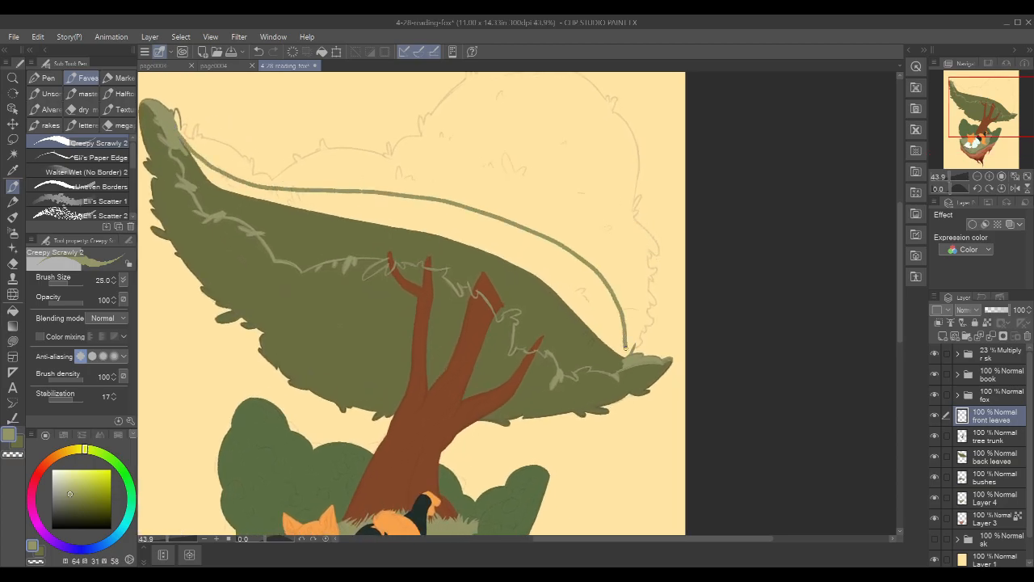
key(g)
click(577, 288)
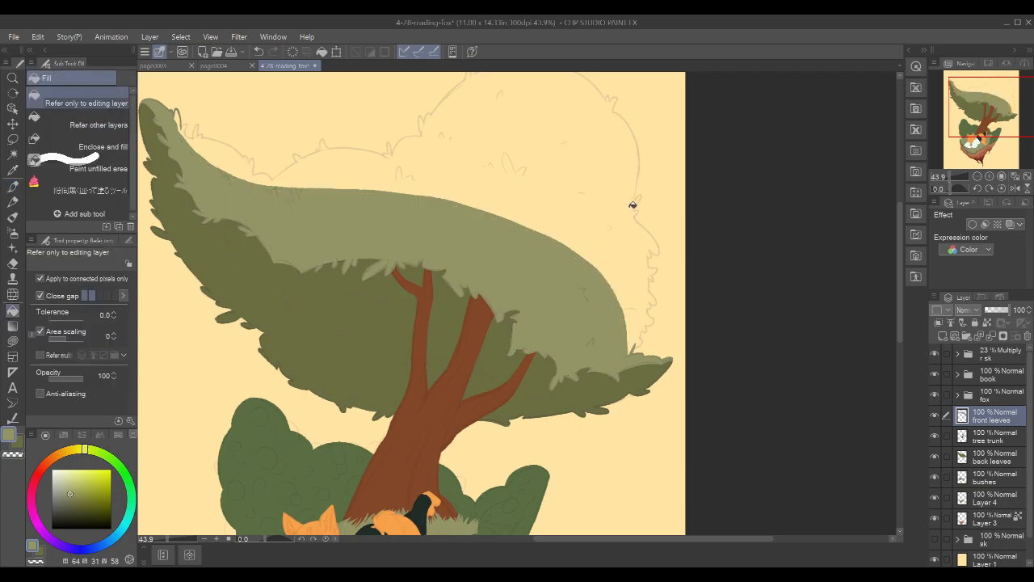
Trace the first small leaf scallops of the sketched crown upward from the foliage's far tip with the Creepy Scrawly 2 pen
key(p)
click(935, 353)
click(934, 352)
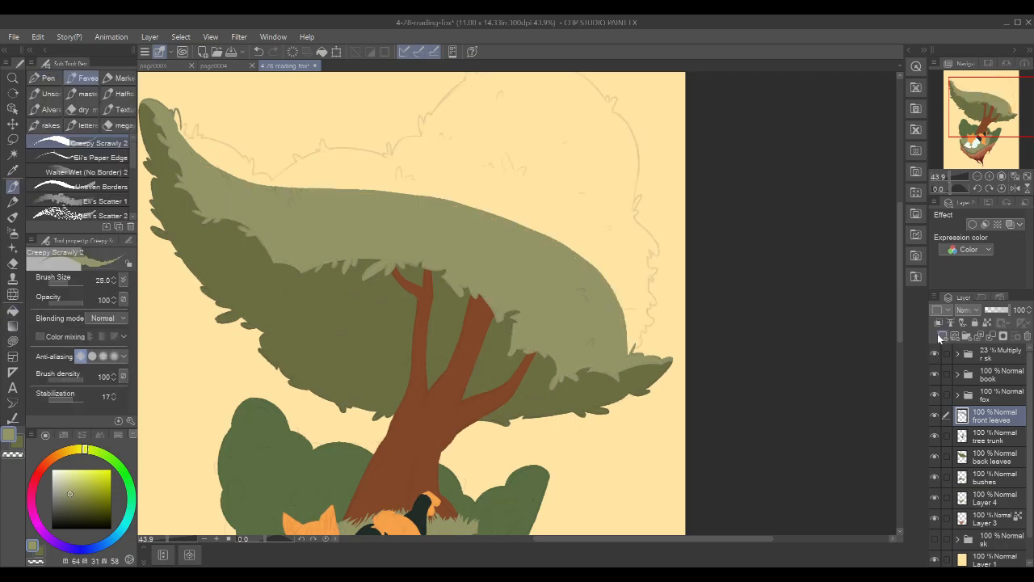
scroll(647, 336, up, 5)
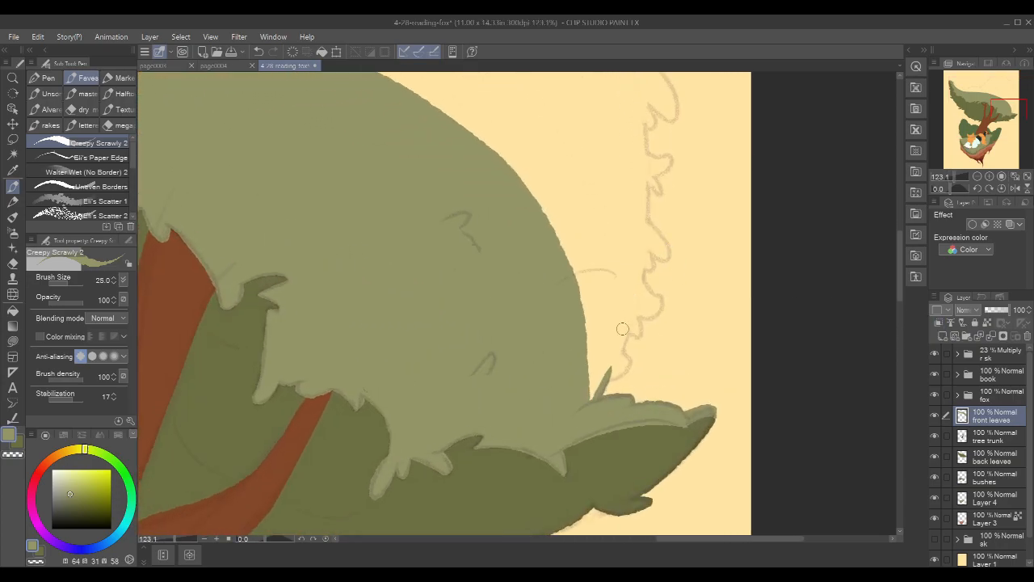
mouse_move(632, 315)
mouse_down()
mouse_move(620, 355)
mouse_move(630, 361)
mouse_move(597, 377)
mouse_up()
drag(707, 274, 656, 316)
drag(569, 369, 588, 377)
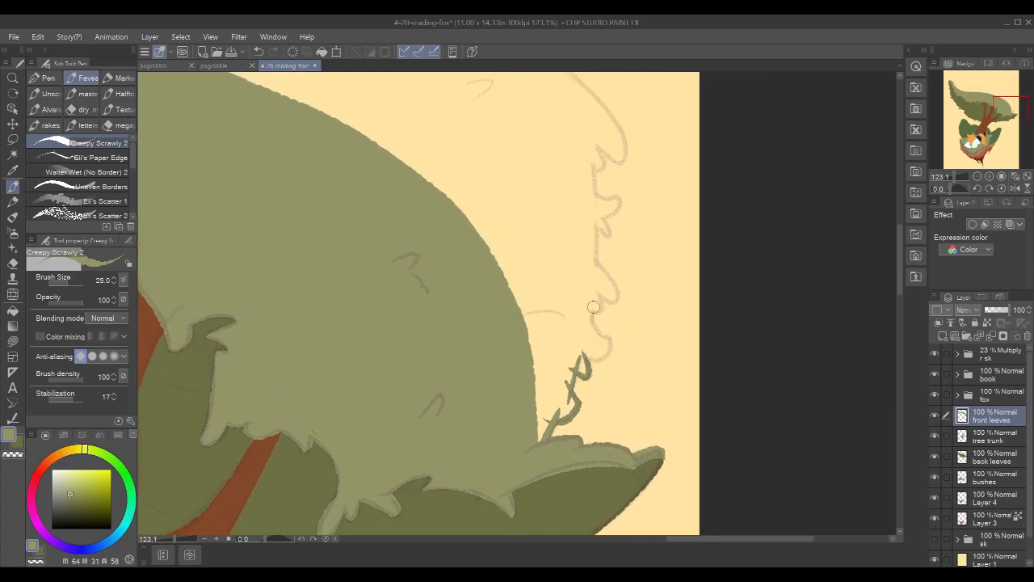
mouse_move(592, 308)
mouse_down()
mouse_move(610, 343)
mouse_move(577, 359)
mouse_up()
drag(631, 283, 571, 347)
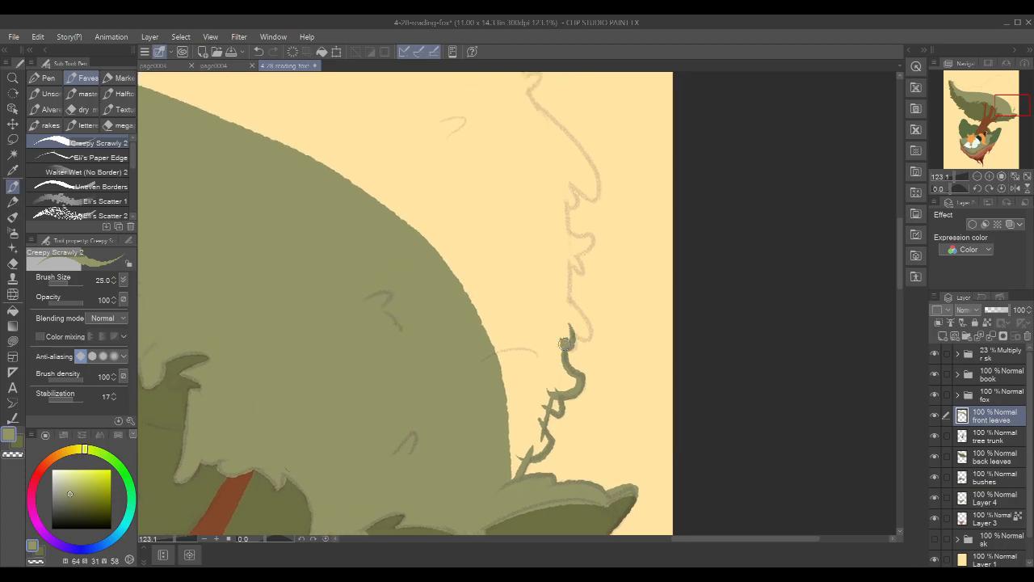
Continue the scalloped outline up the crown's right side, redrawing faulty strokes, to the smooth diagonal edge below the next leaf tuft
mouse_move(556, 288)
mouse_down()
mouse_move(581, 311)
mouse_move(588, 338)
mouse_move(565, 301)
mouse_move(582, 335)
mouse_up()
key(ctrl+z)
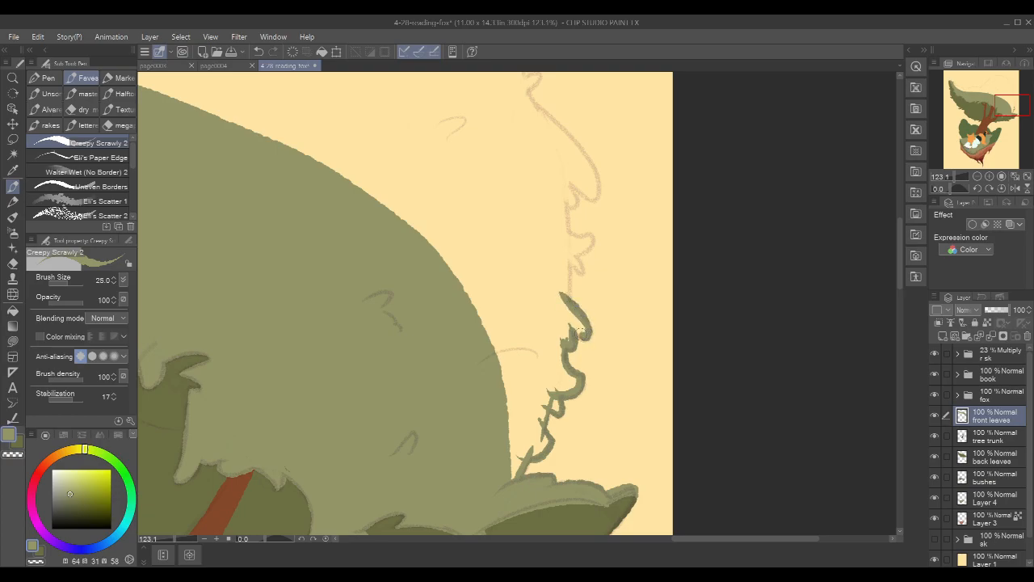
scroll(582, 335, up, 2)
drag(566, 295, 564, 352)
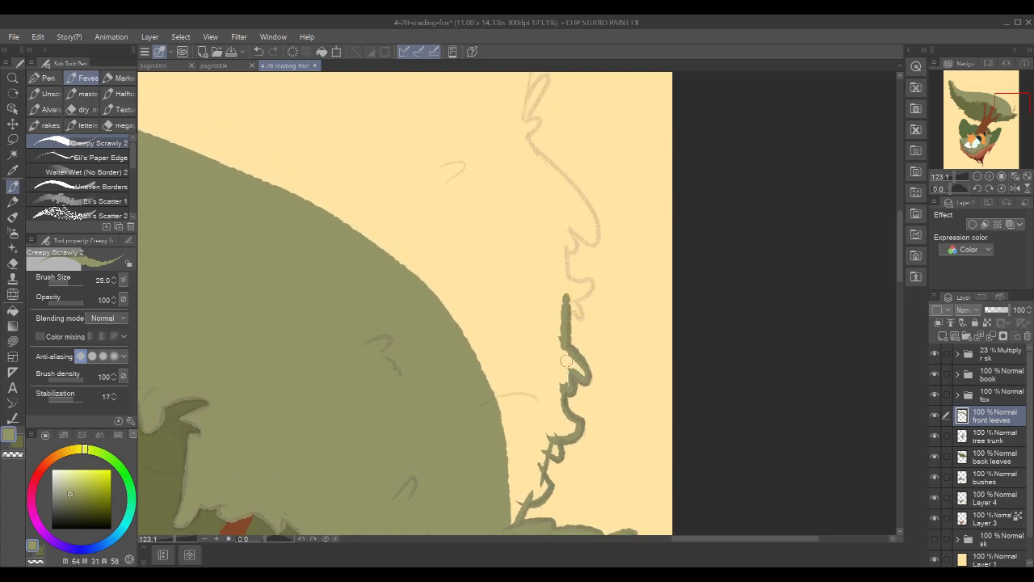
mouse_move(564, 297)
mouse_down()
mouse_move(592, 280)
mouse_move(573, 301)
mouse_move(584, 286)
mouse_move(582, 316)
mouse_move(580, 280)
mouse_move(587, 270)
mouse_move(591, 279)
mouse_move(558, 269)
mouse_up()
mouse_move(612, 237)
mouse_down()
mouse_move(620, 276)
mouse_move(573, 280)
mouse_move(581, 316)
mouse_move(596, 316)
mouse_move(574, 306)
mouse_move(602, 316)
mouse_move(590, 325)
mouse_move(577, 259)
mouse_up()
key(ctrl+z)
drag(606, 222, 588, 287)
drag(514, 217, 581, 298)
drag(547, 267, 589, 330)
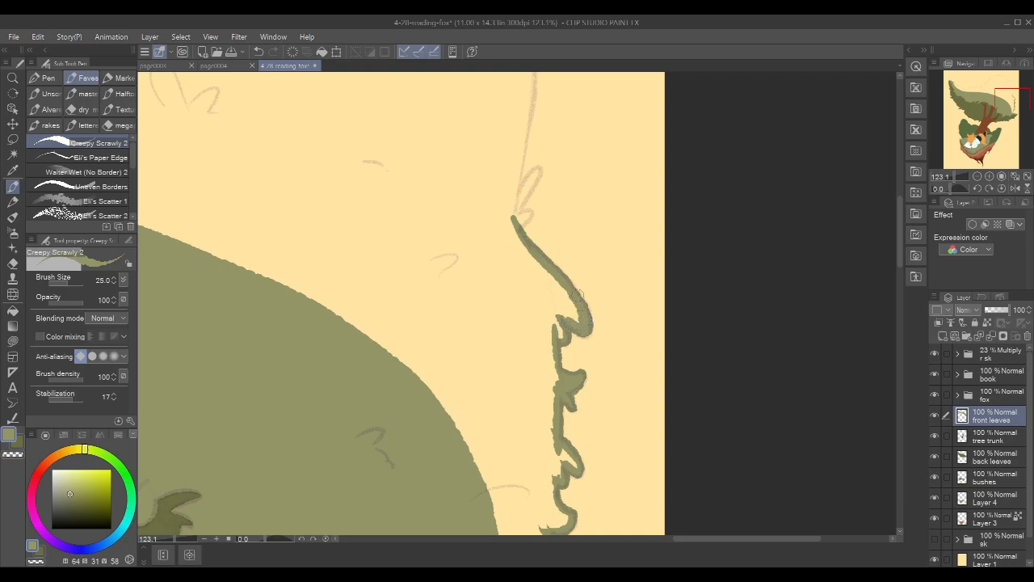
Draw the small two-leaf tuft at the upper end of the diagonal edge on the crown's right side
drag(606, 198, 670, 284)
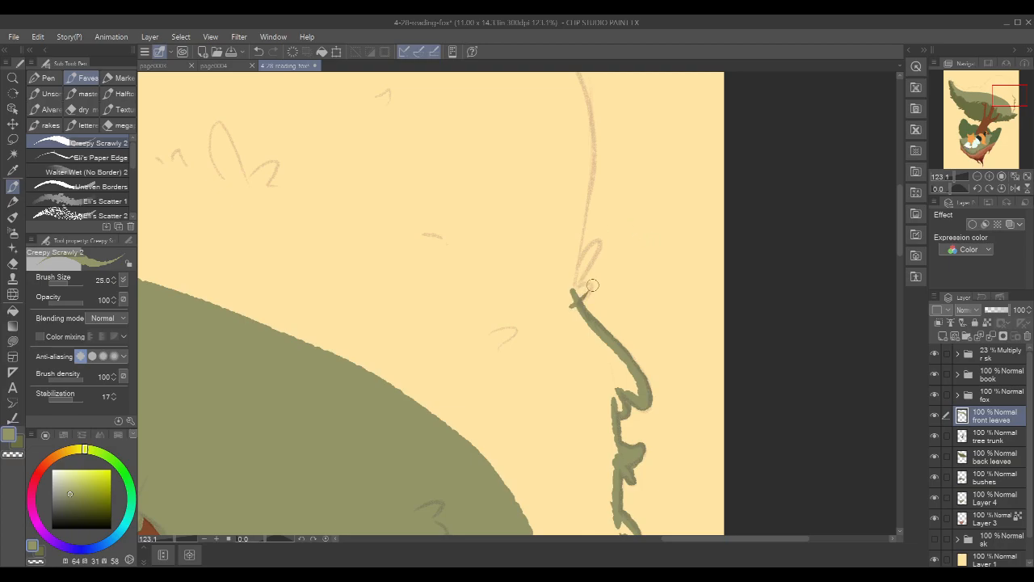
drag(592, 282, 569, 305)
drag(631, 255, 627, 300)
mouse_move(571, 338)
mouse_down()
mouse_move(594, 291)
mouse_move(565, 355)
mouse_up()
drag(661, 241, 726, 358)
Trace the long smooth arc of the crown's right side down to the small leaf tuft and thicken it
drag(558, 169, 635, 256)
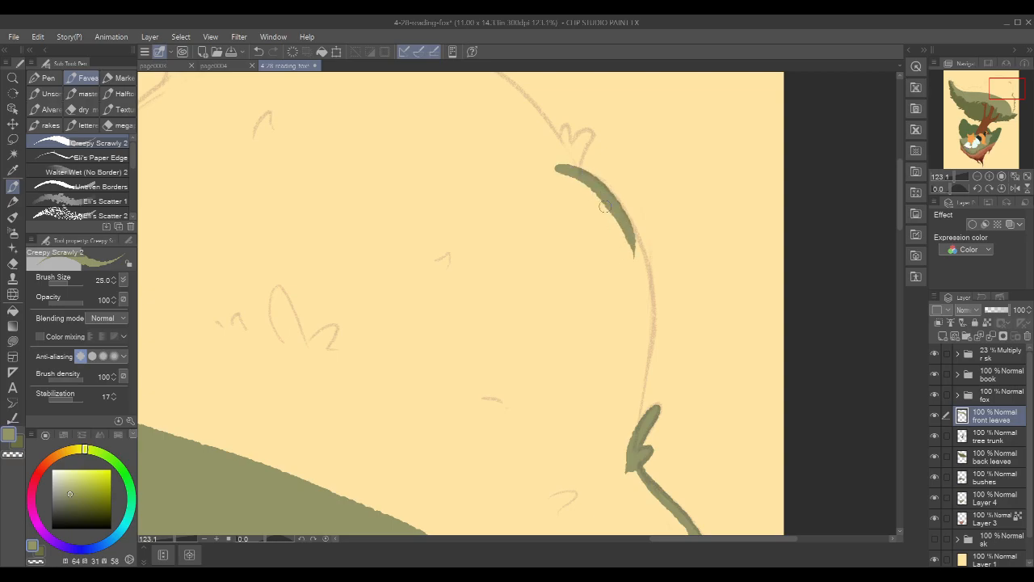
drag(613, 204, 642, 267)
drag(605, 191, 643, 307)
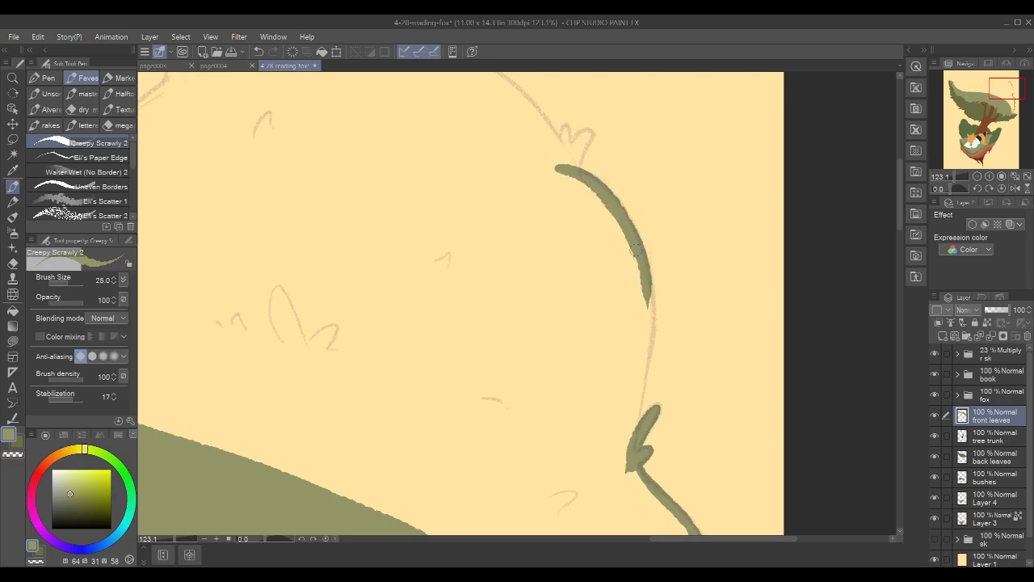
mouse_move(602, 191)
mouse_down()
mouse_move(653, 336)
mouse_move(634, 428)
mouse_up()
drag(651, 305, 633, 426)
drag(644, 366, 631, 440)
Draw the two-leaf tuft at the upper end of the crown's right-hand arc
drag(689, 198, 732, 341)
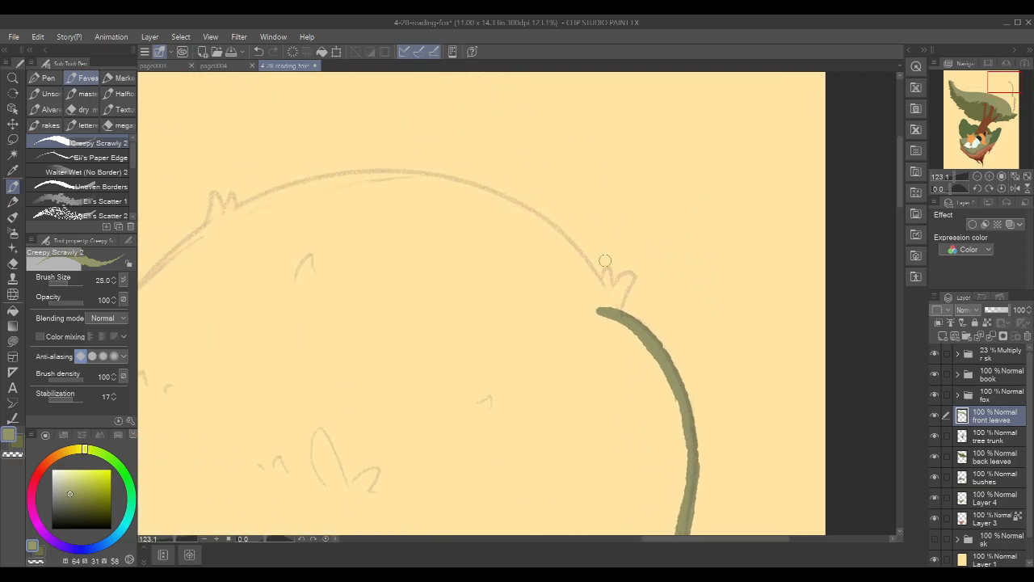
drag(634, 277, 620, 343)
mouse_move(624, 293)
mouse_down()
mouse_move(632, 275)
mouse_move(614, 308)
mouse_up()
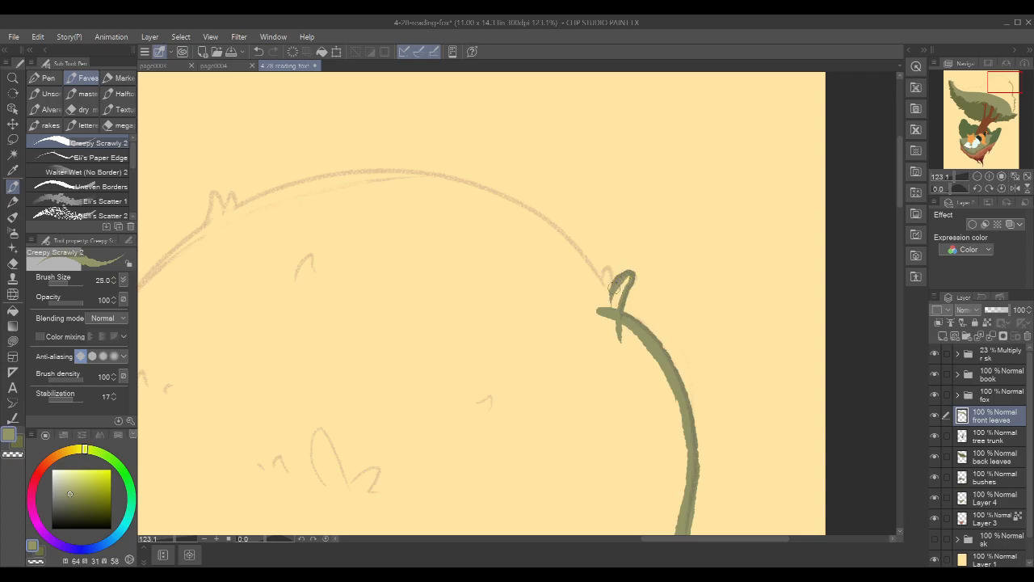
mouse_move(610, 267)
mouse_down()
mouse_move(610, 301)
mouse_move(629, 277)
mouse_move(614, 328)
mouse_up()
Trace and thicken the large arc across the crown's top toward the two-leaf tuft
key(space)
drag(656, 253, 773, 278)
key(shift+space)
drag(760, 227, 606, 99)
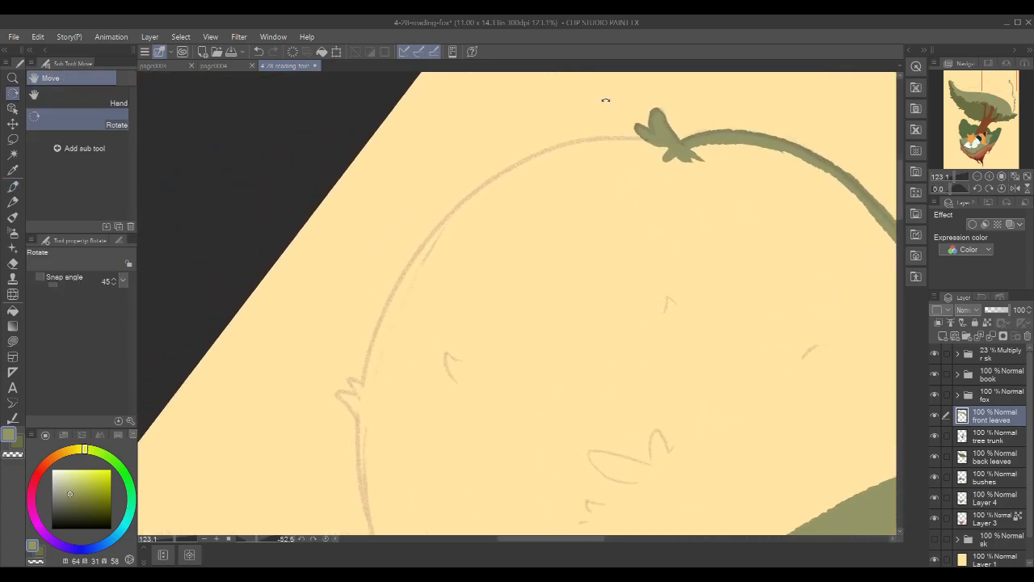
key(space)
drag(431, 336, 425, 380)
drag(358, 443, 412, 322)
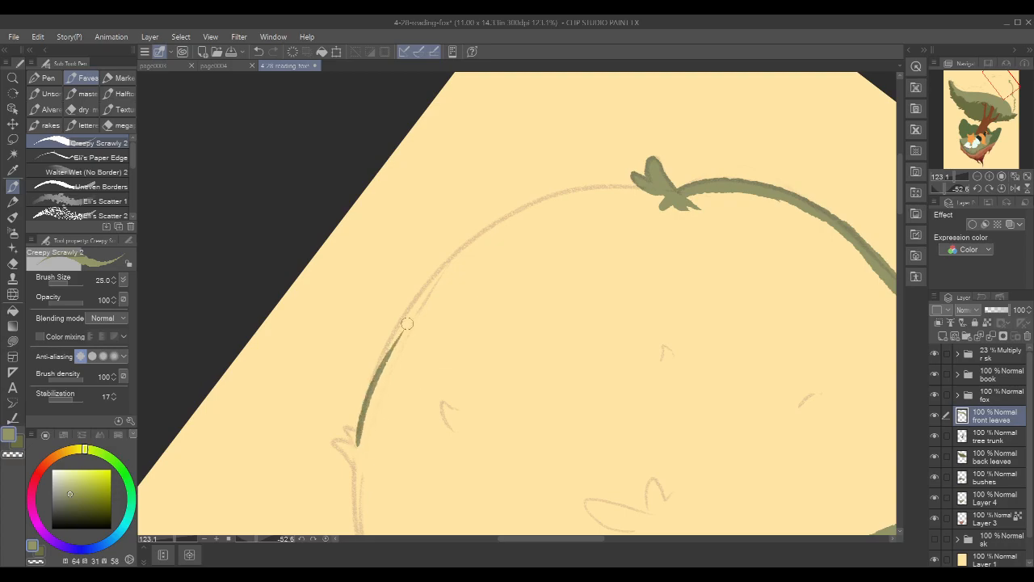
mouse_move(362, 424)
mouse_down()
mouse_move(449, 279)
mouse_move(483, 235)
mouse_move(514, 222)
mouse_up()
mouse_move(370, 386)
mouse_down()
mouse_move(504, 223)
mouse_move(583, 196)
mouse_up()
drag(411, 306, 613, 185)
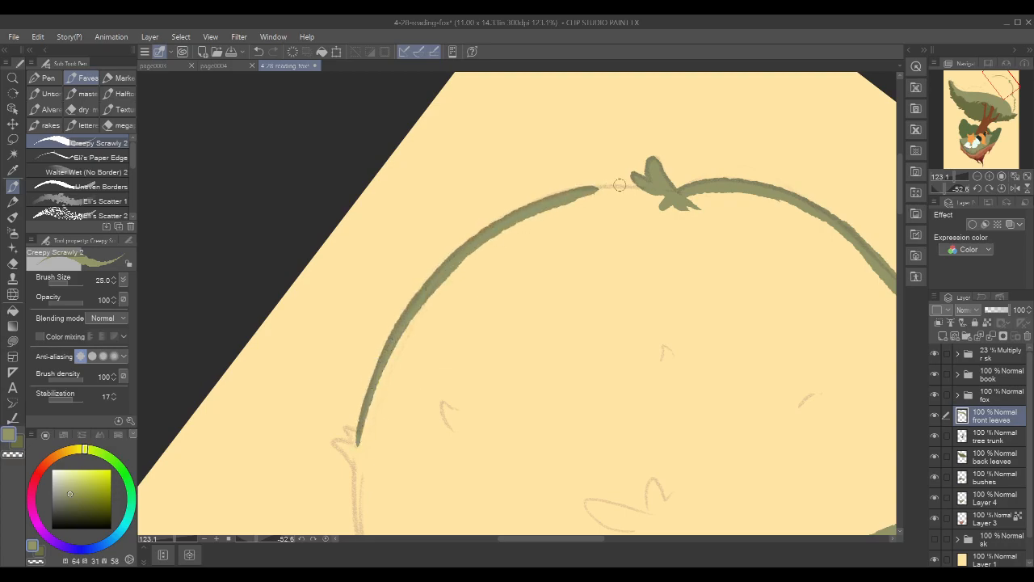
Thicken the crown's top arc and close its gap to the two-leaf tuft
key(shift+space)
mouse_move(848, 203)
mouse_down()
mouse_move(788, 89)
mouse_move(675, 19)
mouse_up()
key(space)
drag(680, 157, 652, 246)
mouse_move(419, 358)
mouse_down()
mouse_move(529, 211)
mouse_move(448, 290)
mouse_move(517, 217)
mouse_move(456, 272)
mouse_move(519, 215)
mouse_up()
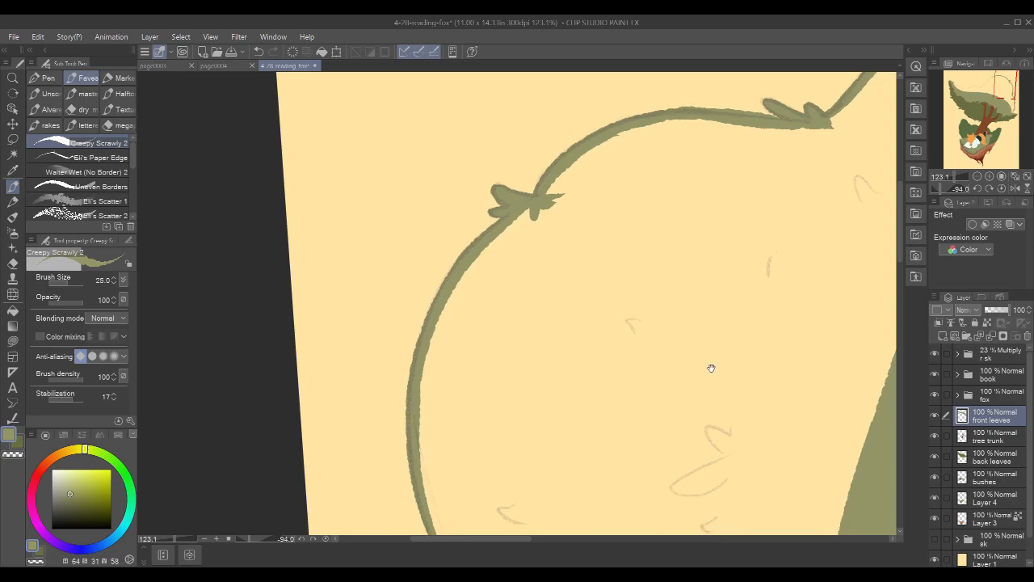
Outline and fill the pointed leaf tuft at the top arc's left end and trace the edge descending from it
drag(711, 363, 665, 143)
key(shift+space)
drag(763, 211, 621, 482)
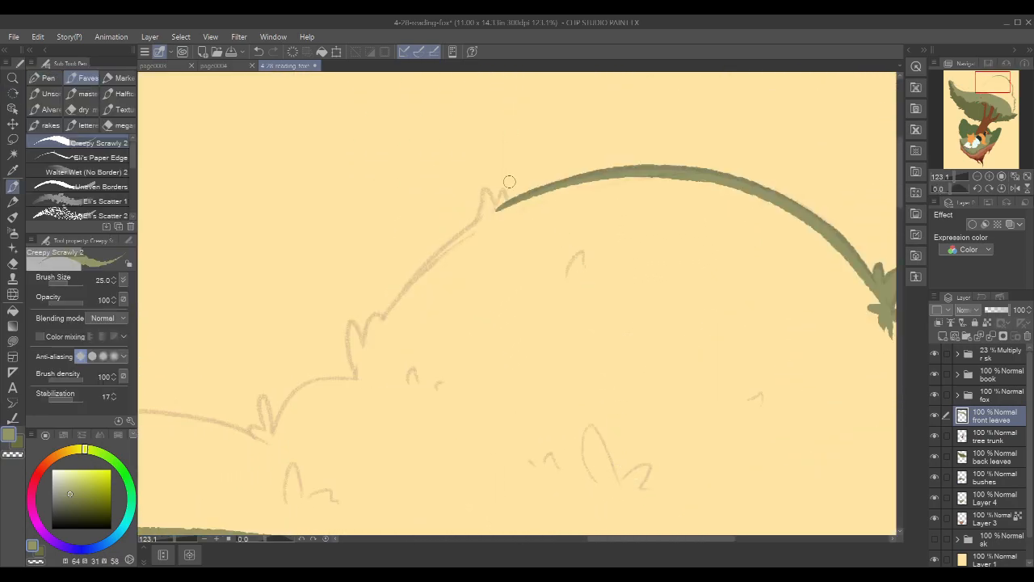
mouse_move(504, 190)
mouse_down()
mouse_move(512, 219)
mouse_move(494, 208)
mouse_move(481, 234)
mouse_move(670, 245)
mouse_up()
drag(627, 215, 619, 247)
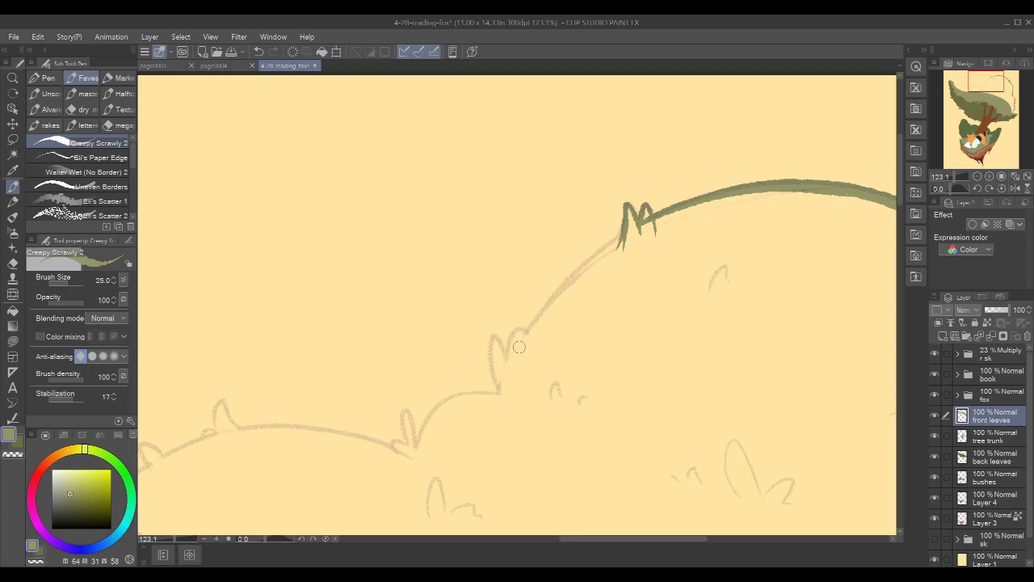
mouse_move(520, 346)
mouse_down()
mouse_move(586, 264)
mouse_move(623, 236)
mouse_up()
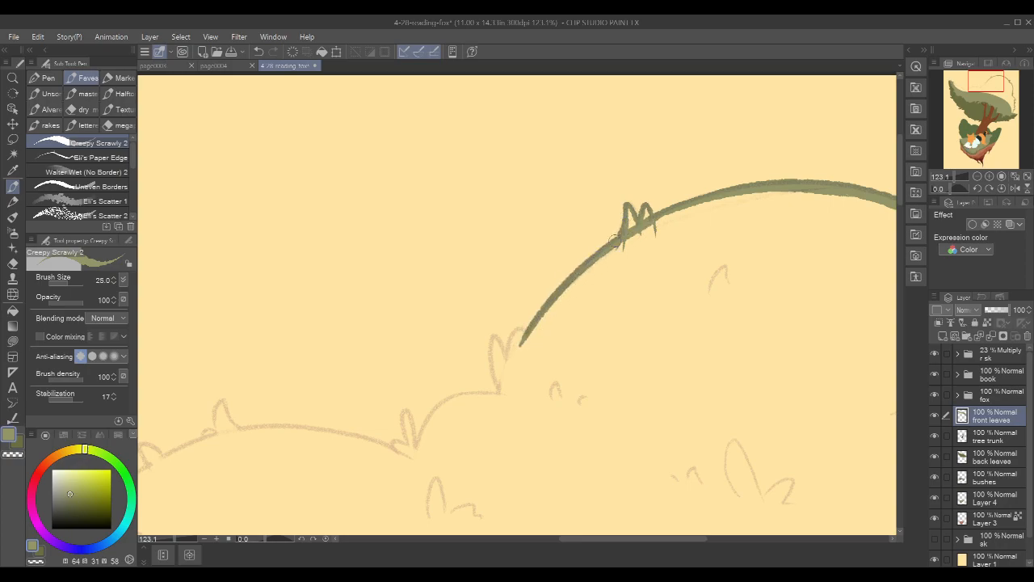
mouse_move(631, 207)
mouse_down()
mouse_move(628, 228)
mouse_move(646, 220)
mouse_up()
mouse_move(612, 251)
mouse_down()
mouse_move(675, 212)
mouse_move(671, 223)
mouse_up()
Extend the descending edge past the next tuft and draw the short arc of the adjoining lobe
mouse_move(561, 324)
mouse_down()
mouse_move(597, 291)
mouse_move(537, 394)
mouse_up()
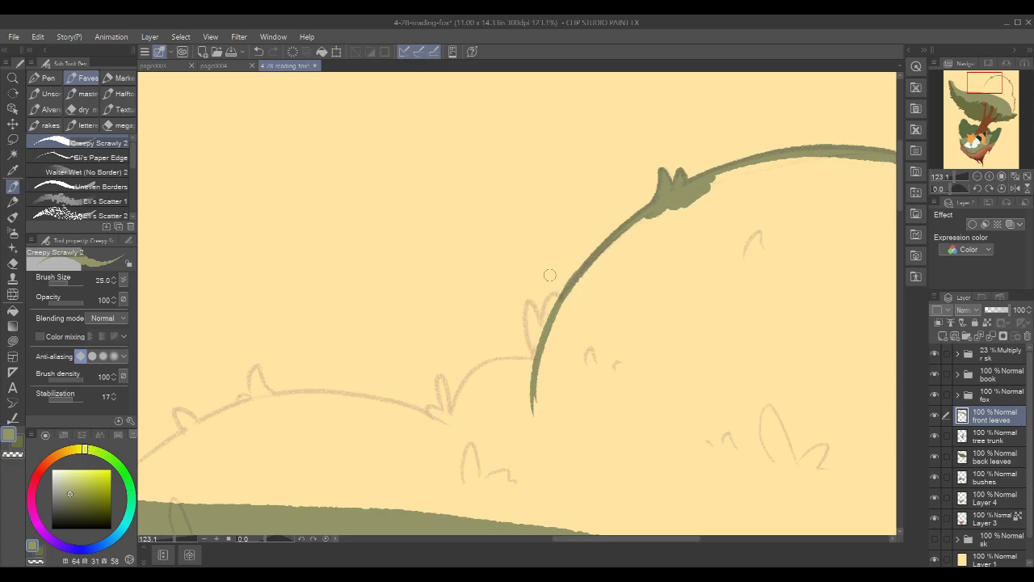
drag(598, 280, 684, 210)
drag(535, 337, 671, 269)
key(ctrl+z)
key(r)
drag(804, 245, 577, 69)
key(p)
drag(557, 165, 567, 309)
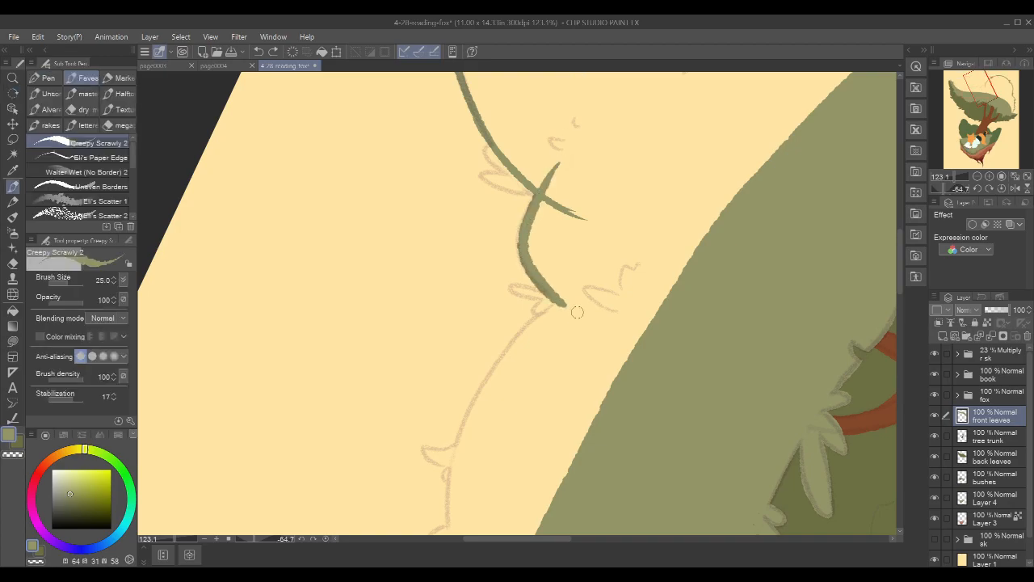
Outline and fill the two-leaf tuft where the short arc crosses the descending edge
drag(630, 139, 628, 283)
key(r)
drag(725, 147, 696, 352)
key(p)
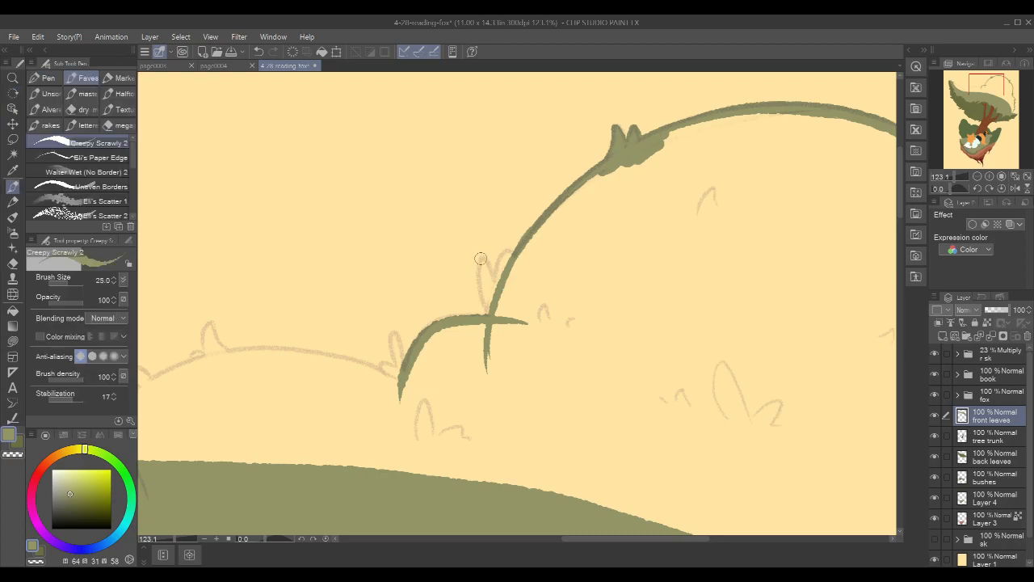
drag(483, 259, 488, 313)
mouse_move(484, 257)
mouse_down()
mouse_move(496, 293)
mouse_move(499, 254)
mouse_move(514, 265)
mouse_move(504, 294)
mouse_up()
mouse_move(482, 259)
mouse_down()
mouse_move(502, 314)
mouse_move(800, 239)
mouse_move(777, 186)
mouse_move(619, 86)
mouse_up()
Draw the long low arc of the next lobe from the short arc to the filled foliage's upper edge
key(space)
key(shift+space)
mouse_move(450, 493)
mouse_down()
mouse_move(447, 421)
mouse_move(697, 167)
mouse_move(783, 180)
mouse_move(761, 327)
mouse_up()
key(shift+space)
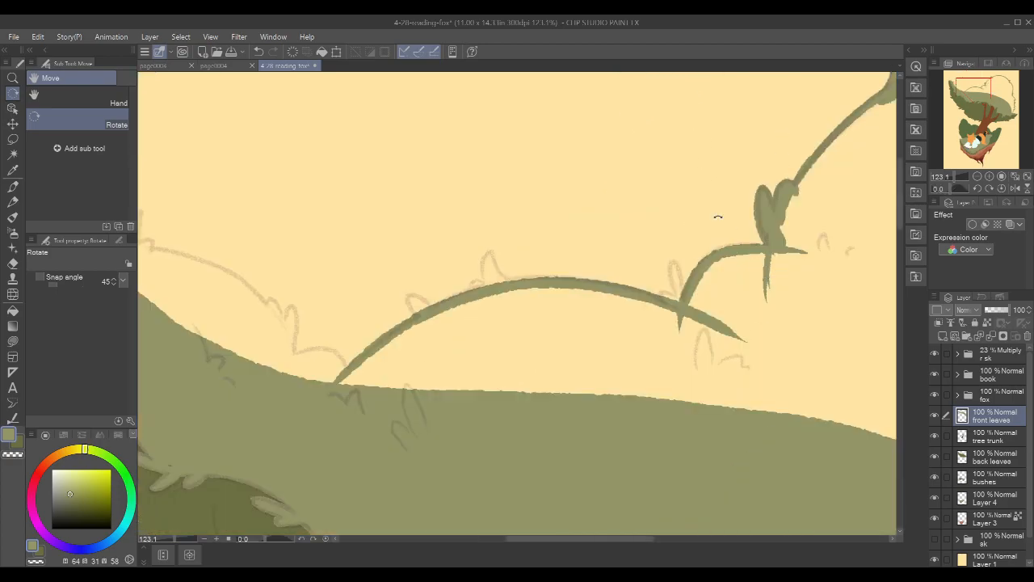
key(space)
drag(749, 286, 607, 300)
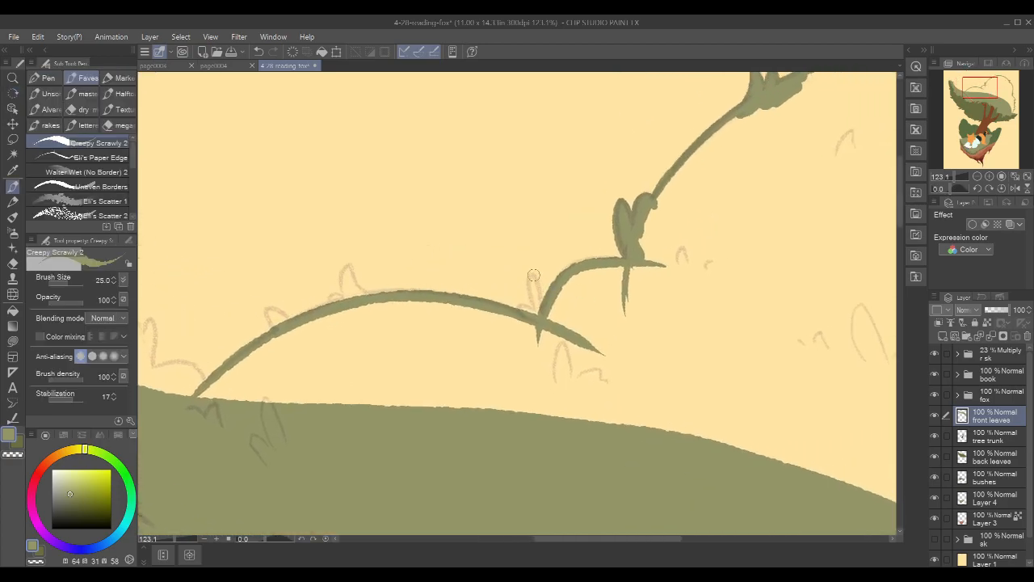
Add the pointed leaves where the low and short arcs meet and along the low arc's outer side
mouse_move(543, 312)
mouse_down()
mouse_move(536, 271)
mouse_move(527, 271)
mouse_move(540, 314)
mouse_move(543, 305)
mouse_move(519, 304)
mouse_up()
scroll(530, 309, left, 5)
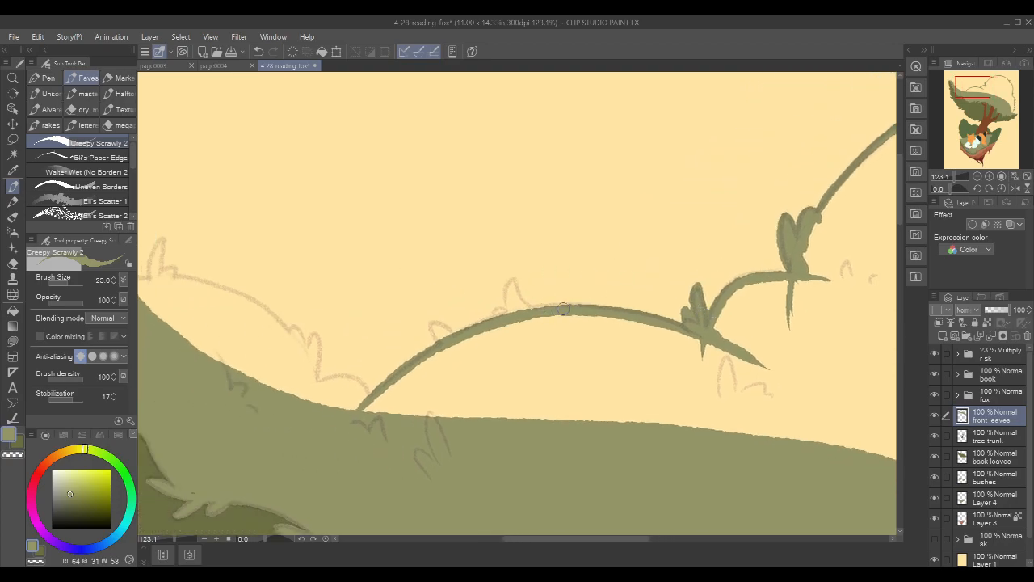
mouse_move(536, 308)
mouse_down()
mouse_move(514, 283)
mouse_move(513, 320)
mouse_move(532, 314)
mouse_up()
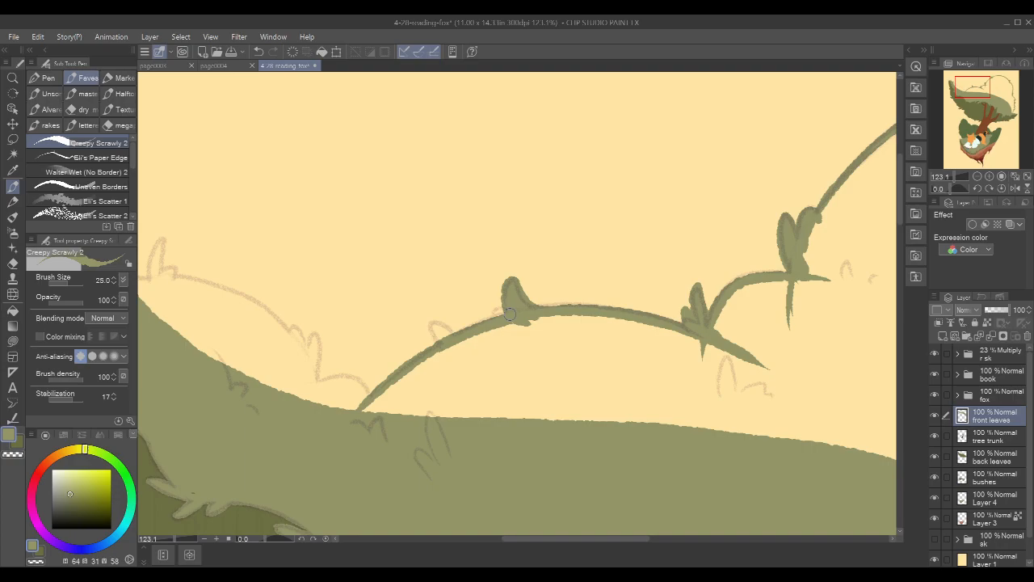
scroll(537, 298, left, 3)
mouse_move(512, 316)
mouse_down()
mouse_move(506, 303)
mouse_move(519, 301)
mouse_move(527, 320)
mouse_move(516, 311)
mouse_move(576, 283)
mouse_up()
Draw the small lobe next to the long low arc, its pointed leaves, and the next lobe's arc toward the crown's tip
mouse_move(478, 356)
mouse_down()
mouse_move(511, 346)
mouse_move(554, 388)
mouse_up()
mouse_move(477, 323)
mouse_down()
mouse_move(487, 308)
mouse_move(486, 369)
mouse_up()
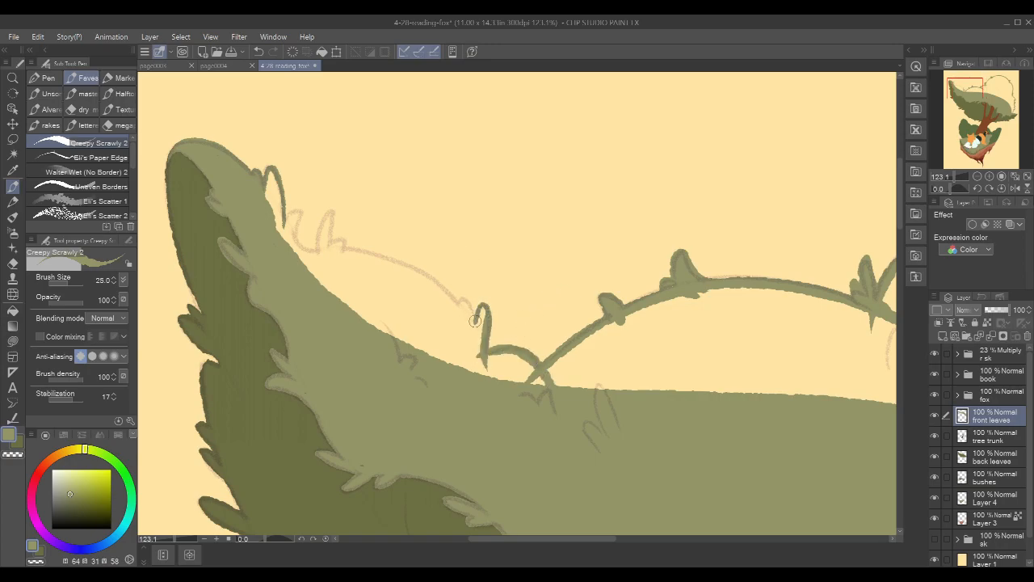
mouse_move(475, 318)
mouse_down()
mouse_move(467, 300)
mouse_move(460, 319)
mouse_up()
mouse_move(336, 248)
mouse_down()
mouse_move(412, 266)
mouse_move(444, 298)
mouse_up()
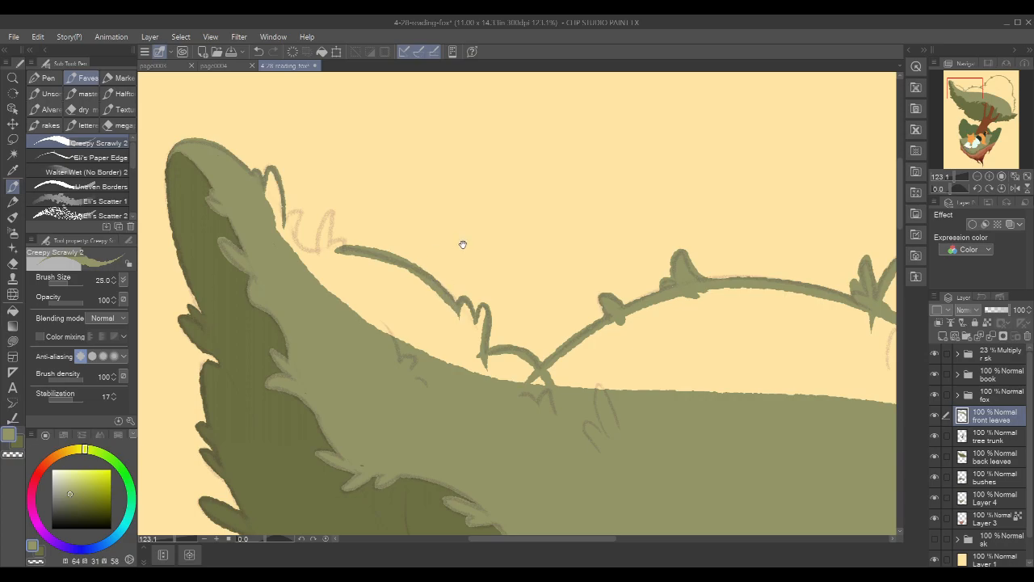
Add the filled leaf tuft at the new arc's upper end and the curved leaf joining it to the crown's tip
drag(456, 242, 516, 269)
mouse_move(493, 316)
mouse_down()
mouse_move(493, 334)
mouse_move(477, 329)
mouse_up()
drag(482, 292, 470, 335)
drag(478, 289, 474, 341)
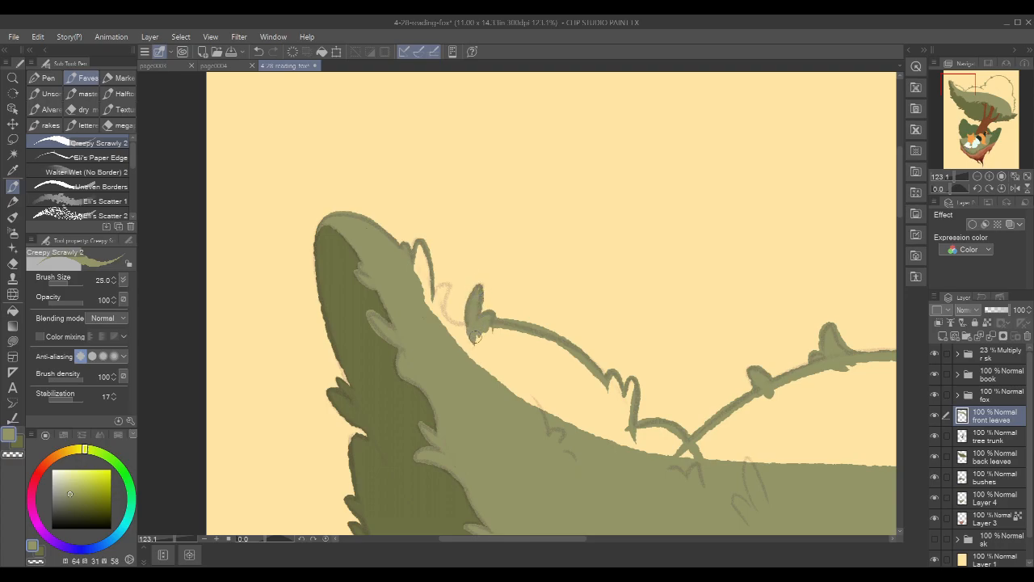
mouse_move(451, 284)
mouse_down()
mouse_move(444, 307)
mouse_move(472, 329)
mouse_up()
key(ctrl+z)
mouse_move(451, 285)
mouse_down()
mouse_move(470, 320)
mouse_move(443, 311)
mouse_move(472, 330)
mouse_up()
drag(449, 288, 437, 311)
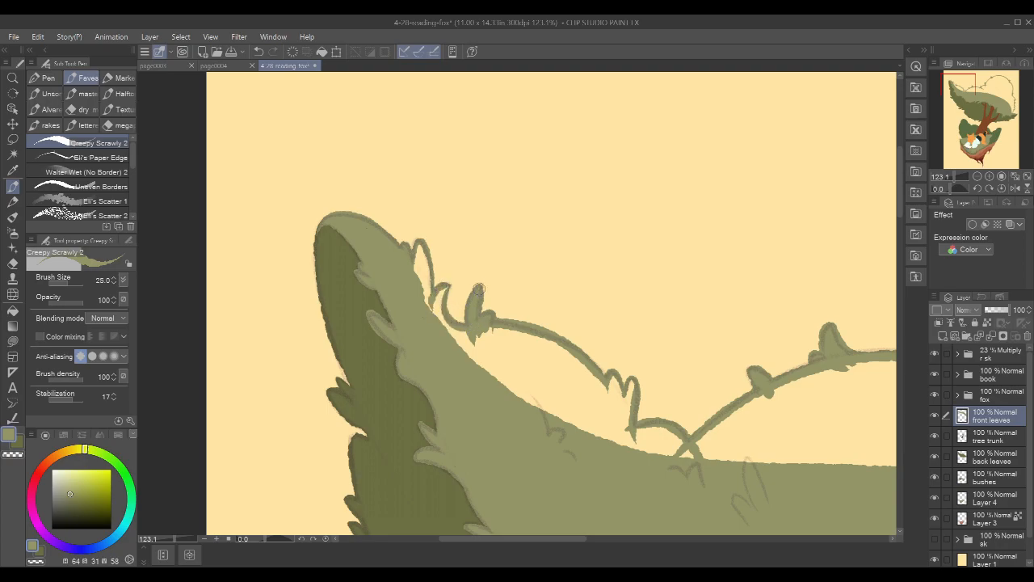
Fill the outlined lobes of the tree crown with light green, including the gap between the two low arcs
drag(663, 189, 651, 203)
drag(751, 198, 342, 183)
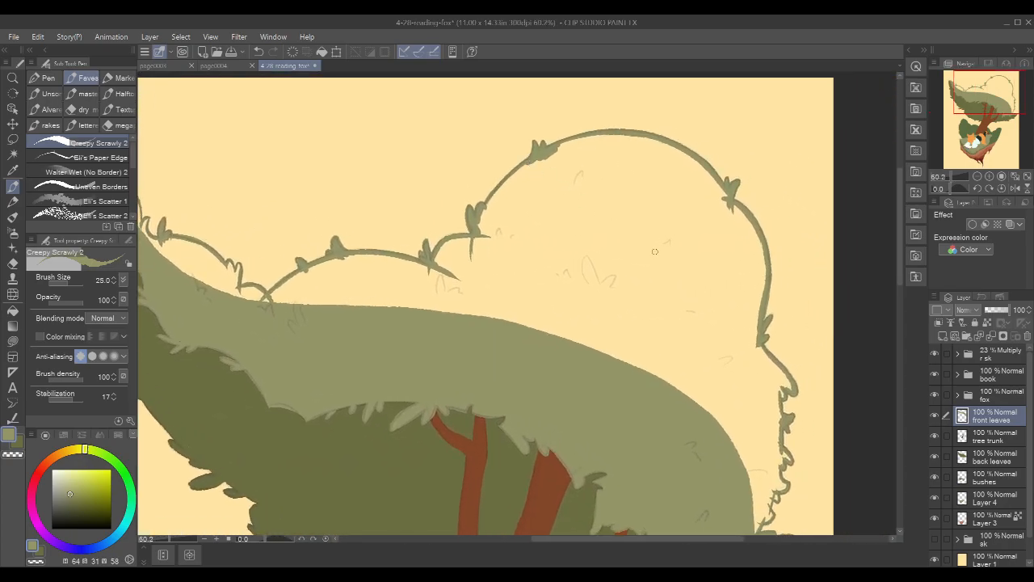
key(g)
click(656, 242)
drag(435, 258, 616, 278)
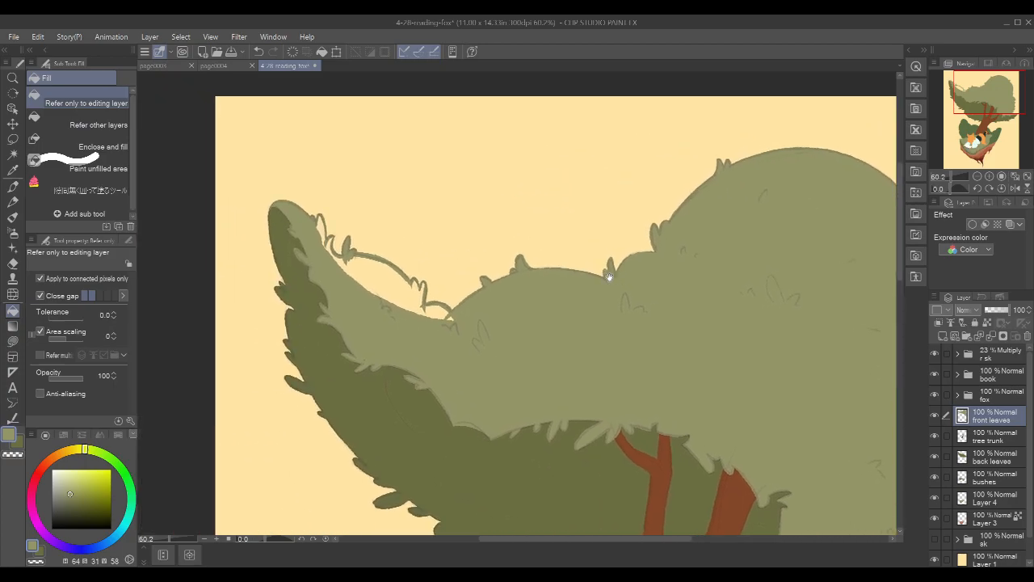
click(400, 282)
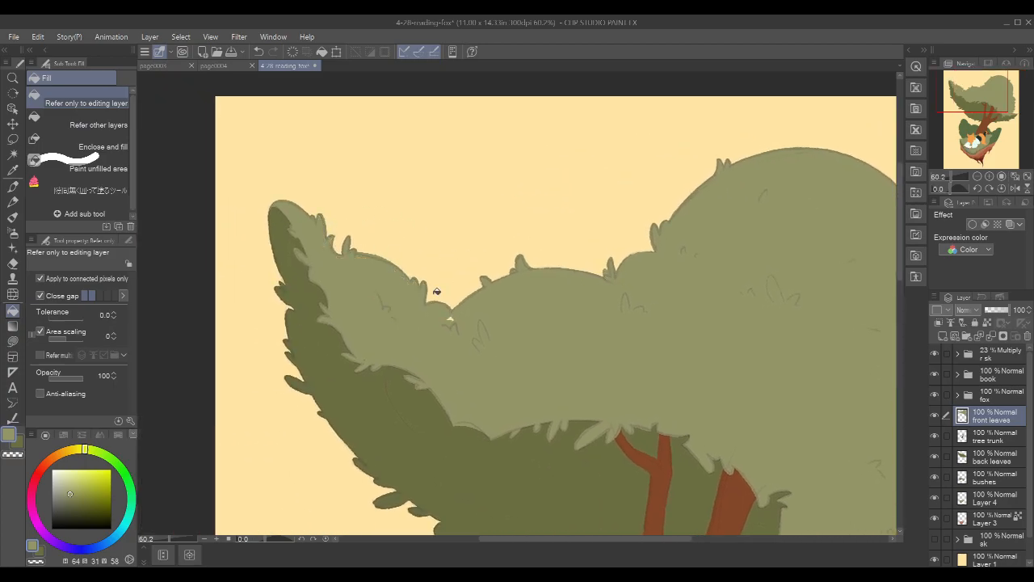
key(p)
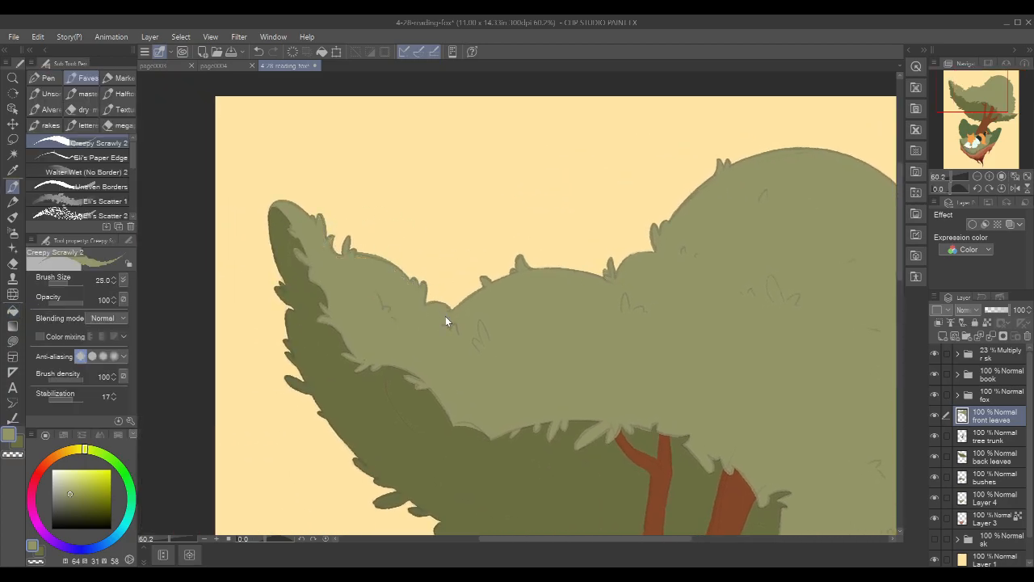
Save the illustration with the 23% Multiply sketch folder hidden, and lock the front leaves layer's transparent pixels
key(ctrl+0)
click(935, 354)
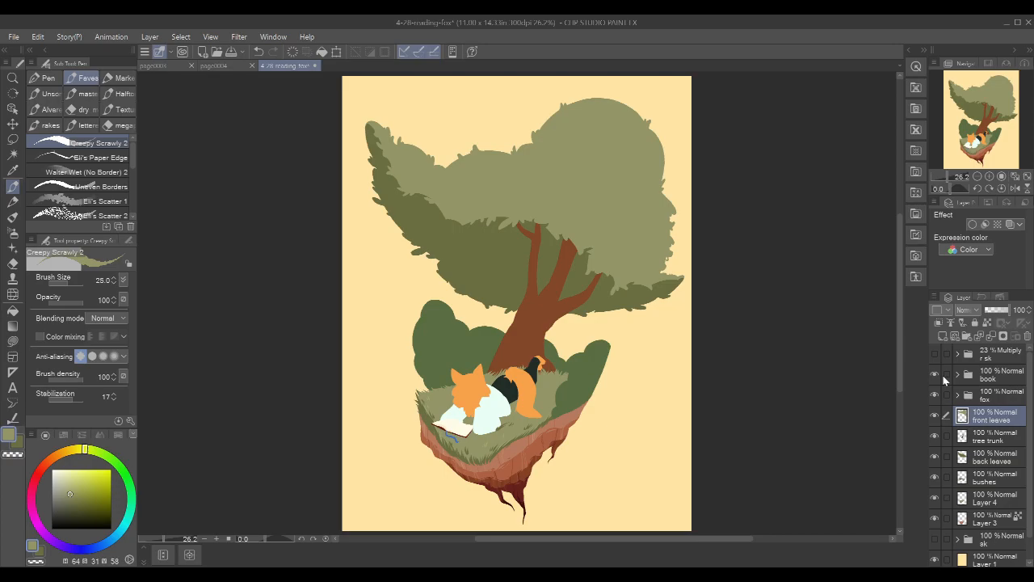
key(ctrl+s)
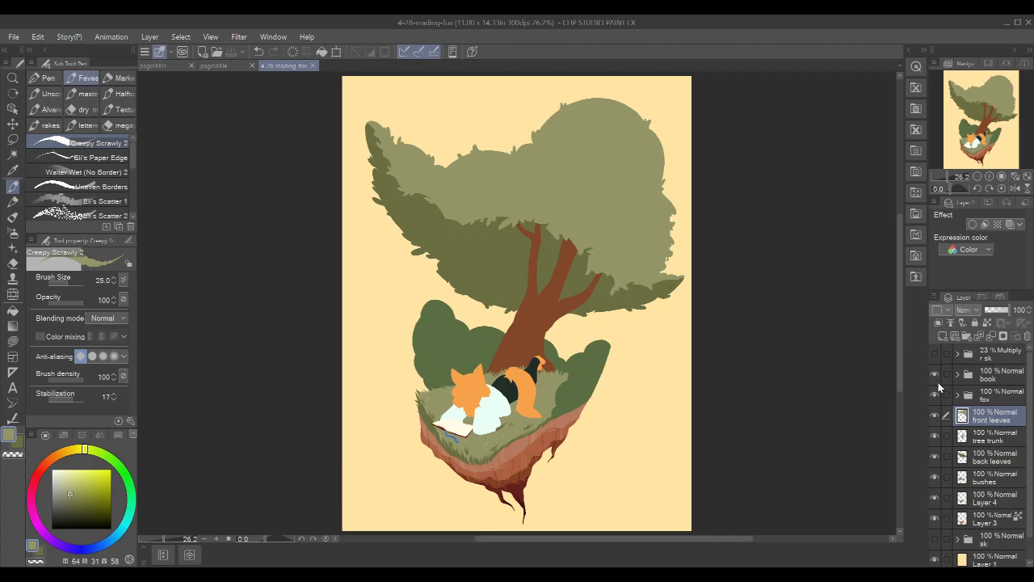
click(988, 324)
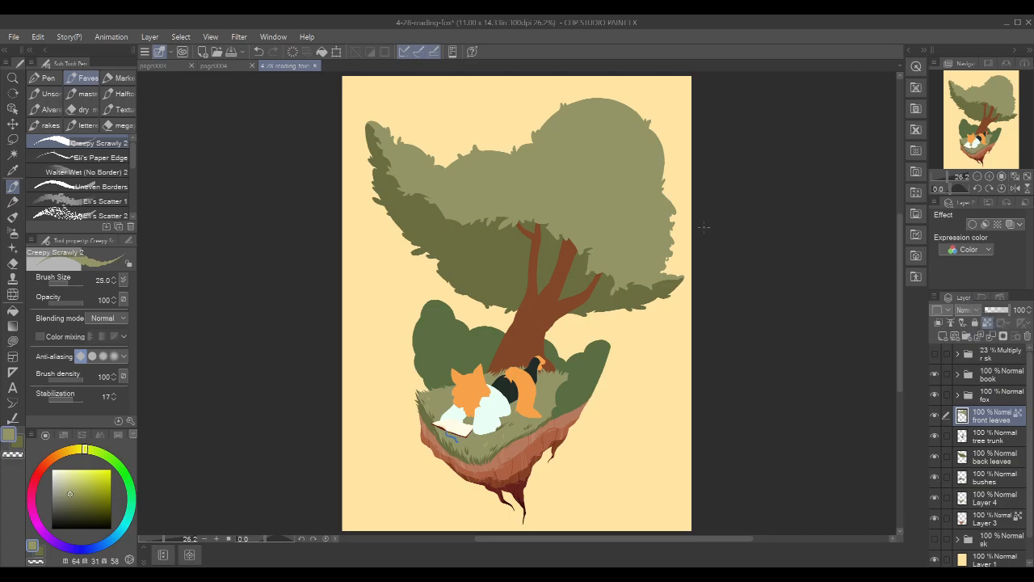
Try recolouring the front leaves with a brighter yellow-green using Lasso fill
key(u)
key(alt)
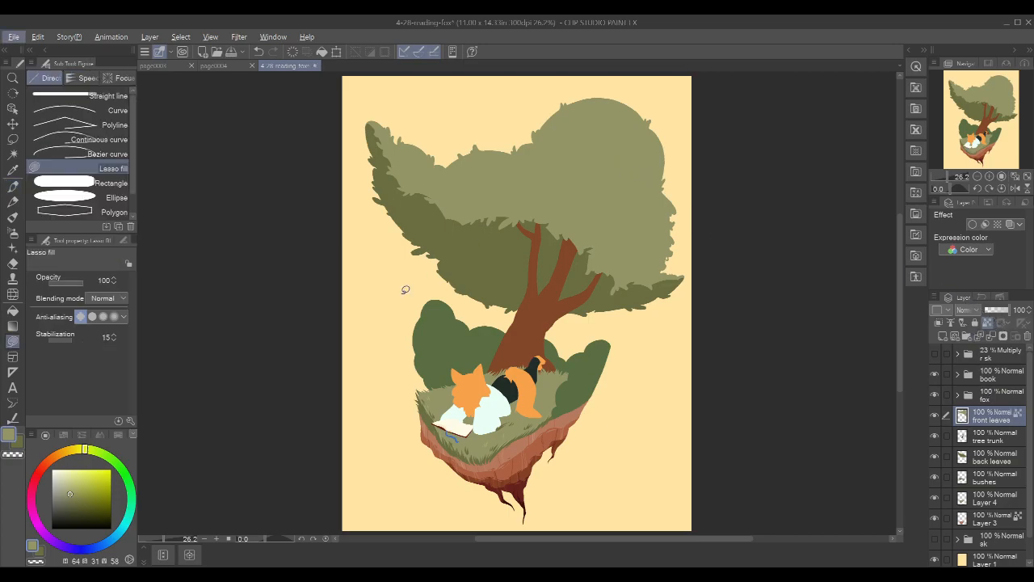
click(81, 485)
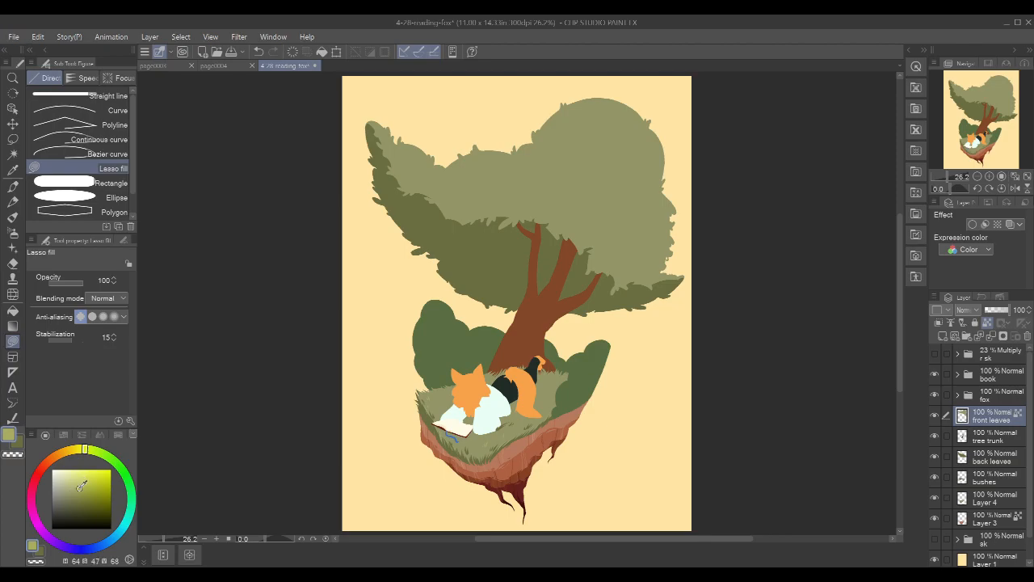
mouse_move(645, 84)
mouse_down()
mouse_move(544, 71)
mouse_move(380, 306)
mouse_move(721, 127)
mouse_up()
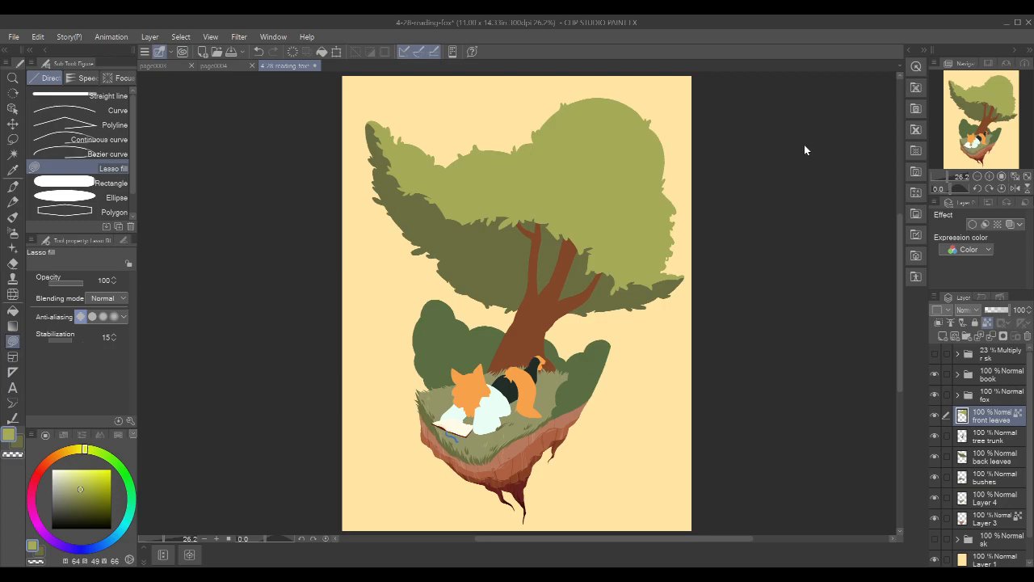
key(ctrl+z)
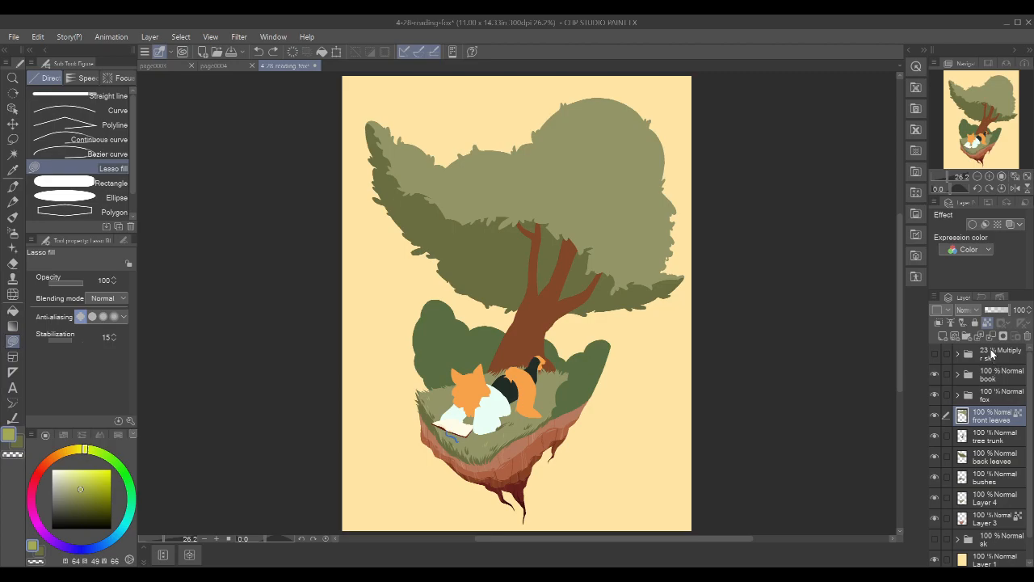
Show the sketch folder again and group the front leaves, tree trunk and back leaves layers into a folder named tree
click(935, 354)
key(p)
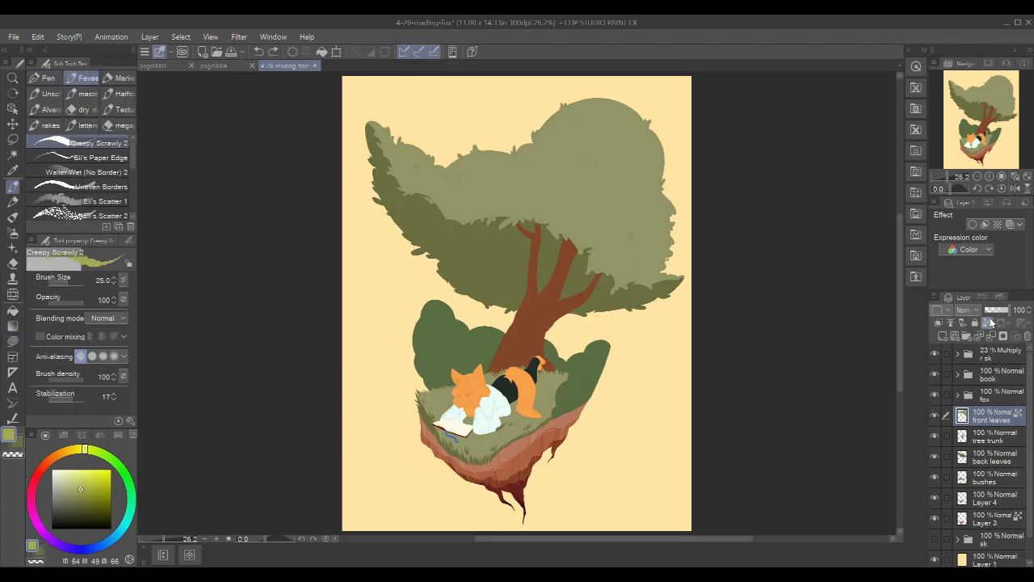
ctrl+click(1004, 459)
ctrl+click(1008, 434)
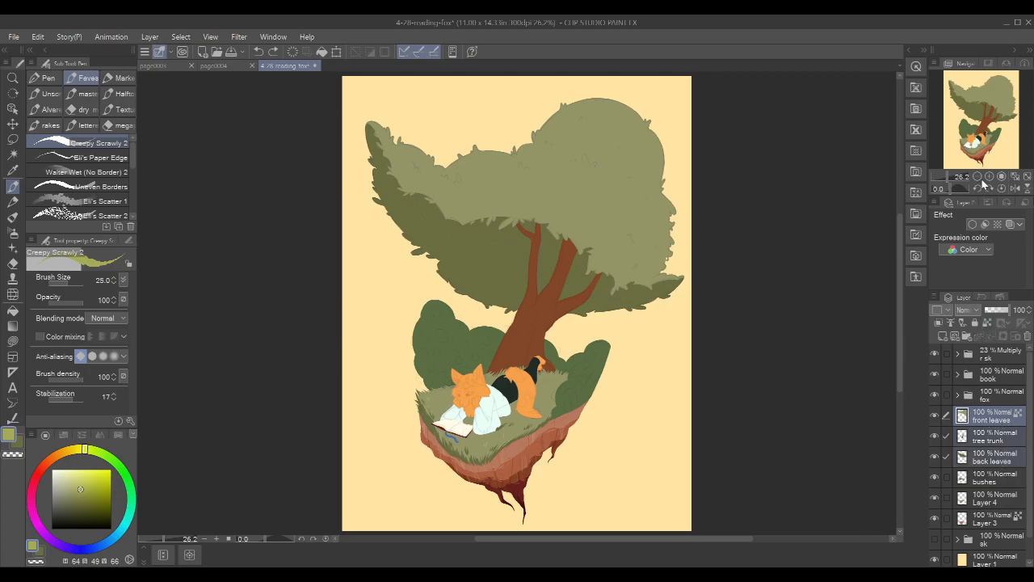
key(ctrl+g)
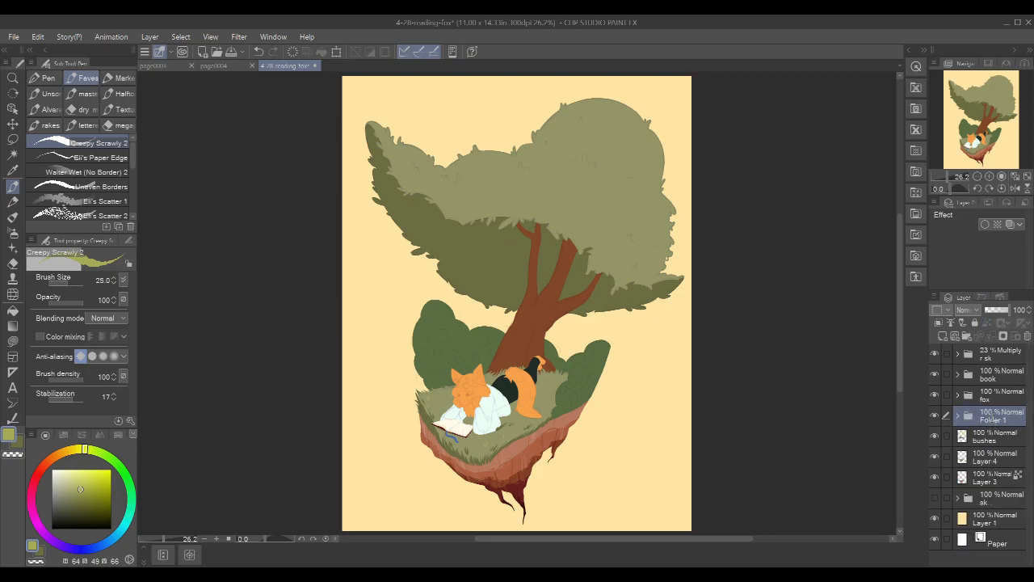
text(tree)
key(Return)
Add a new layer named flowers directly above the bushes layer
click(991, 441)
click(955, 336)
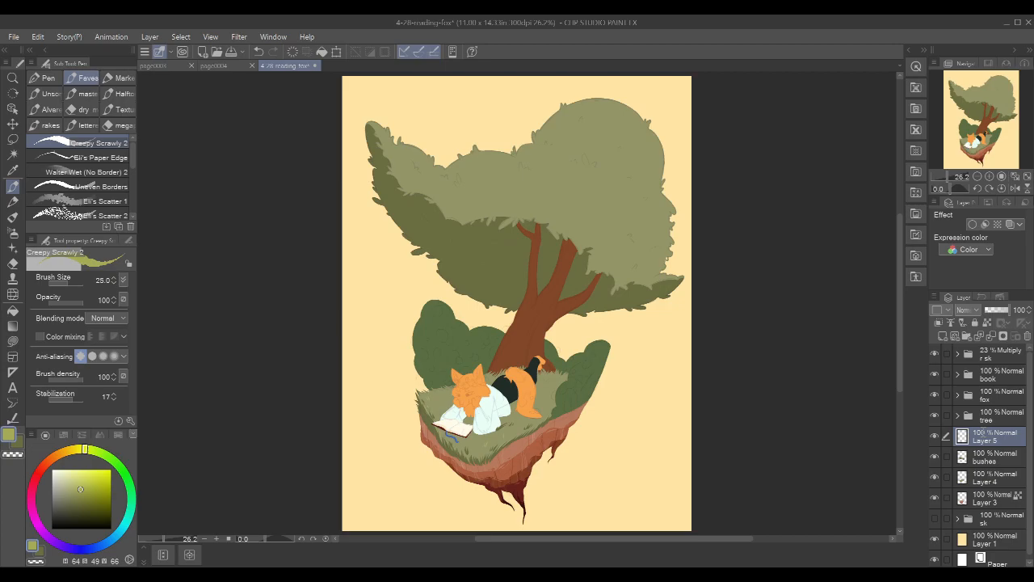
text(flowers)
key(Return)
key(p)
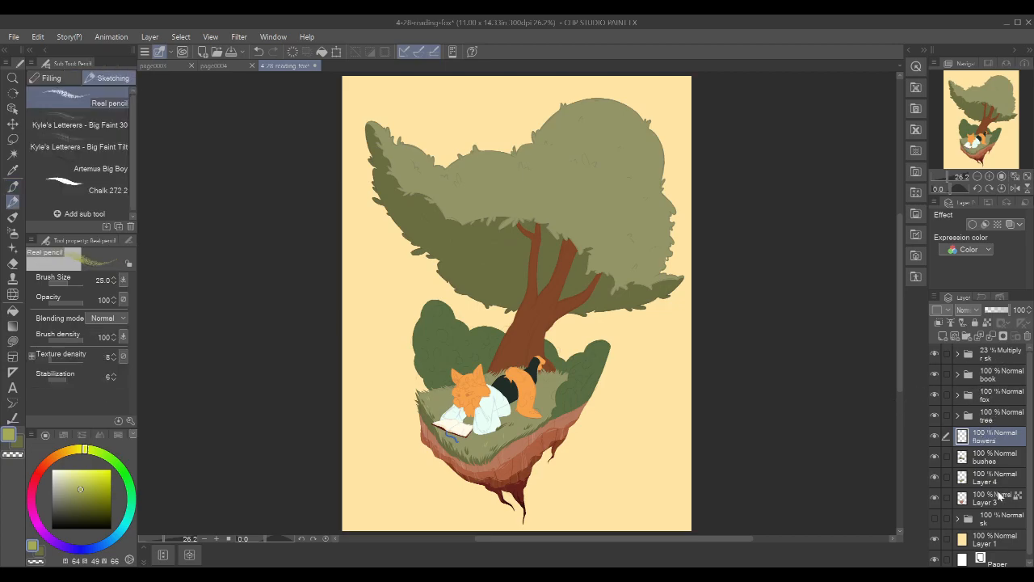
Sample the bookmark ribbon's blue, activate the flowers layer and lighten the colour to hue 210, saturation 55, value 84
click(997, 396)
click(999, 378)
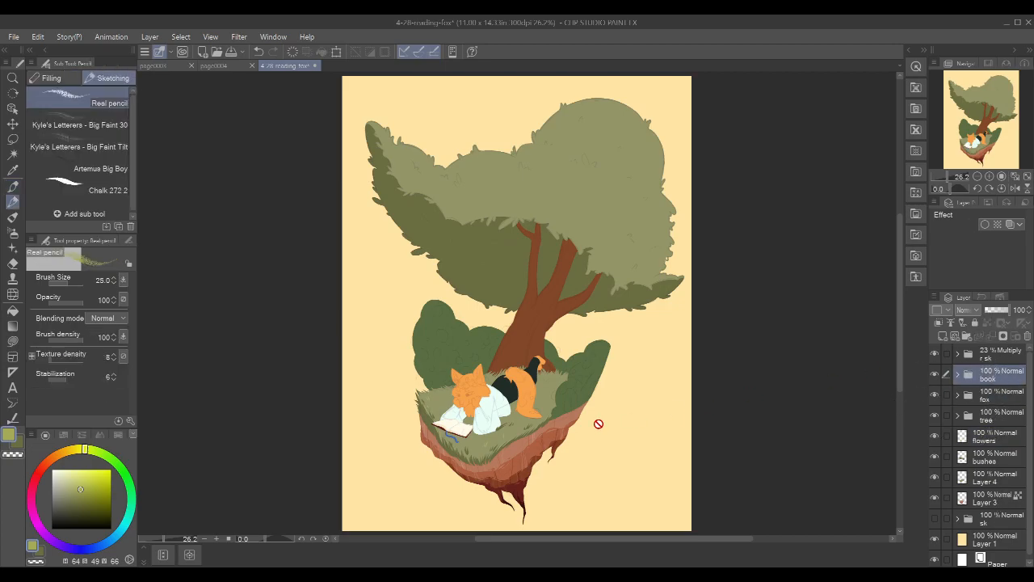
scroll(451, 431, up, 6)
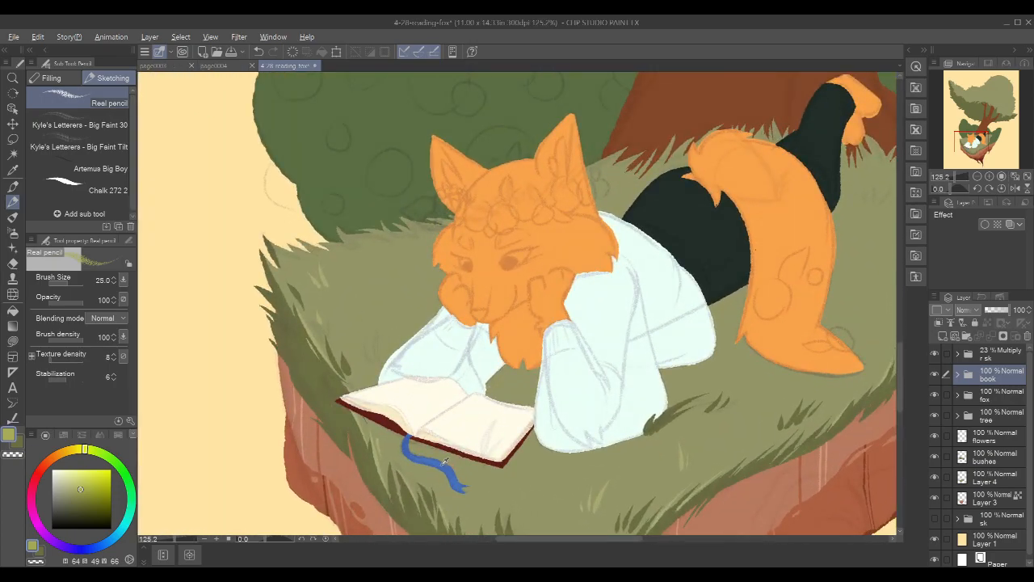
alt+click(445, 461)
click(1005, 440)
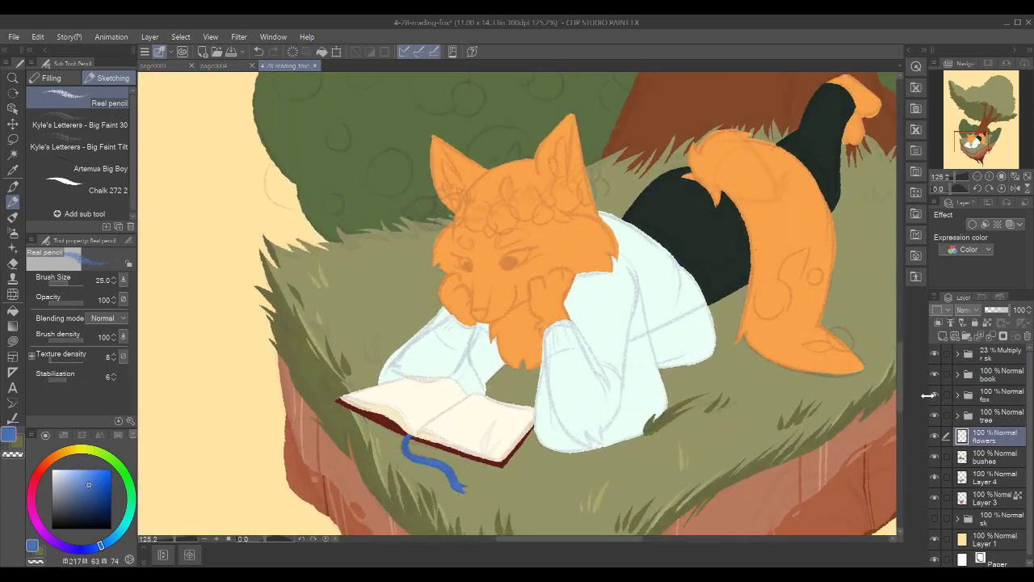
click(84, 479)
click(107, 546)
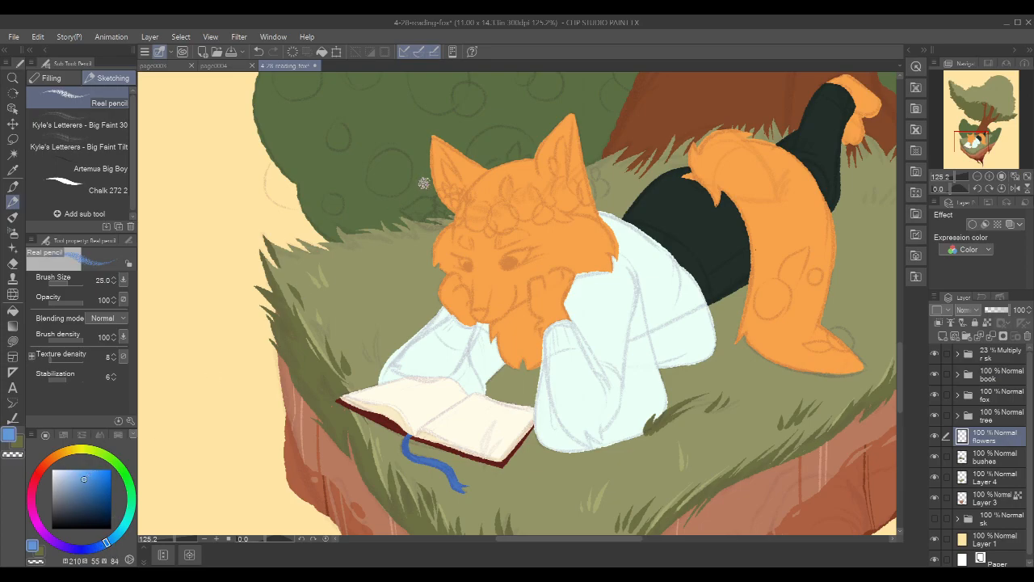
Paint three filled blue flowers, one large and two smaller, down the outer lower part of the bush behind the fox
drag(462, 221, 607, 431)
key(p)
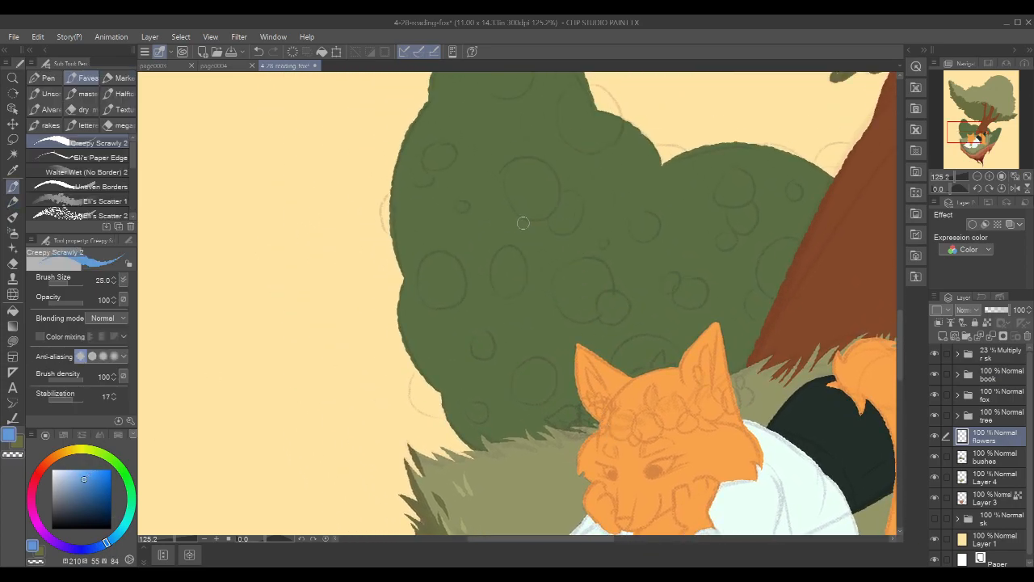
mouse_move(439, 256)
mouse_down()
mouse_move(423, 278)
mouse_move(436, 305)
mouse_move(455, 290)
mouse_move(452, 266)
mouse_move(430, 295)
mouse_move(442, 257)
mouse_move(438, 299)
mouse_move(448, 254)
mouse_move(428, 295)
mouse_move(425, 274)
mouse_move(438, 262)
mouse_move(454, 277)
mouse_move(438, 256)
mouse_move(458, 299)
mouse_up()
key(ctrl+z)
mouse_move(437, 255)
mouse_down()
mouse_move(461, 266)
mouse_move(456, 280)
mouse_move(434, 257)
mouse_move(459, 269)
mouse_move(456, 286)
mouse_move(448, 256)
mouse_move(453, 295)
mouse_move(440, 304)
mouse_move(465, 291)
mouse_up()
key(ctrl+z)
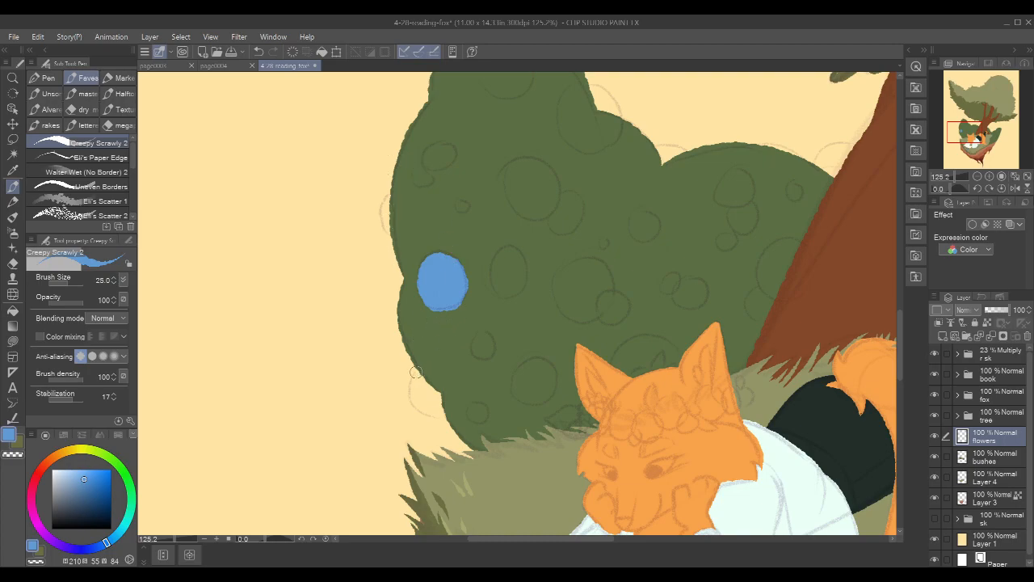
drag(473, 406, 475, 410)
drag(483, 336, 485, 346)
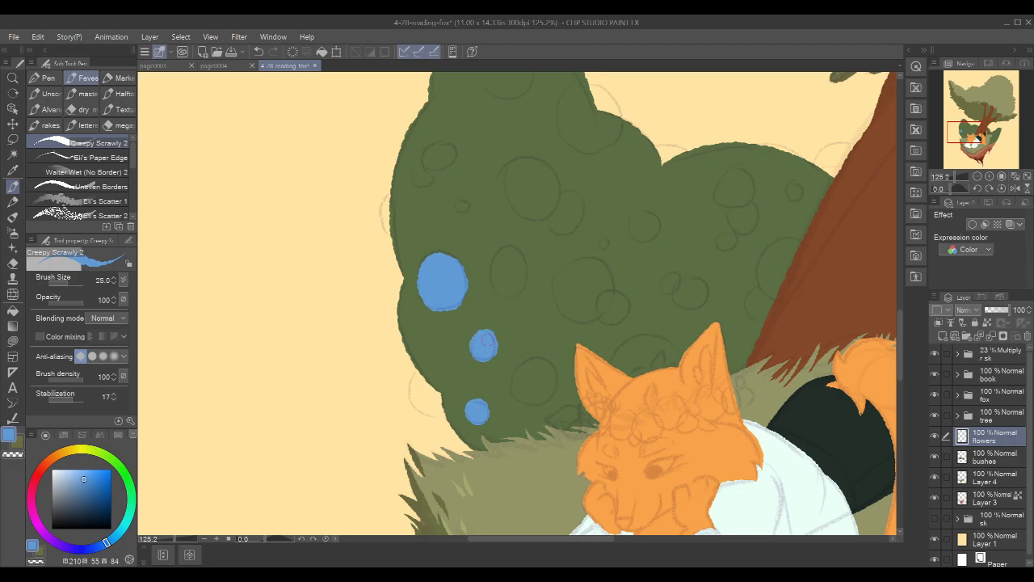
Paint the blue oval beside the large flower, then the small dot and tilted oval above it, following the sketch
mouse_move(785, 201)
mouse_down()
mouse_move(797, 199)
mouse_move(744, 148)
mouse_move(753, 240)
mouse_up()
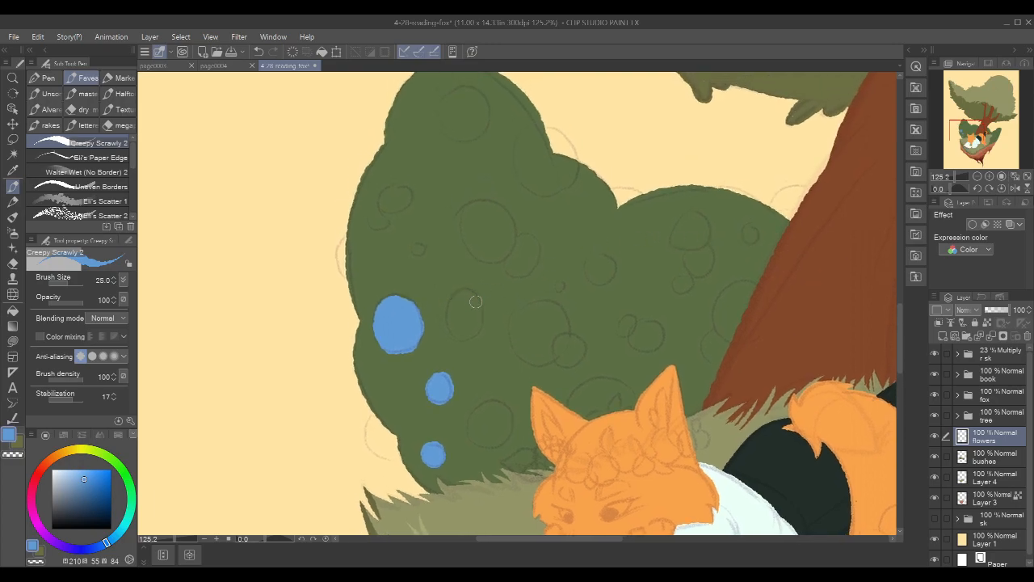
mouse_move(476, 291)
mouse_down()
mouse_move(445, 324)
mouse_move(484, 319)
mouse_move(458, 302)
mouse_move(464, 314)
mouse_up()
click(414, 249)
drag(415, 249, 418, 252)
mouse_move(400, 189)
mouse_down()
mouse_move(405, 202)
mouse_move(395, 200)
mouse_up()
Paint the small flower touching the tilted oval and the large and small flowers in the bush's top lobe
scroll(561, 151, down, 3)
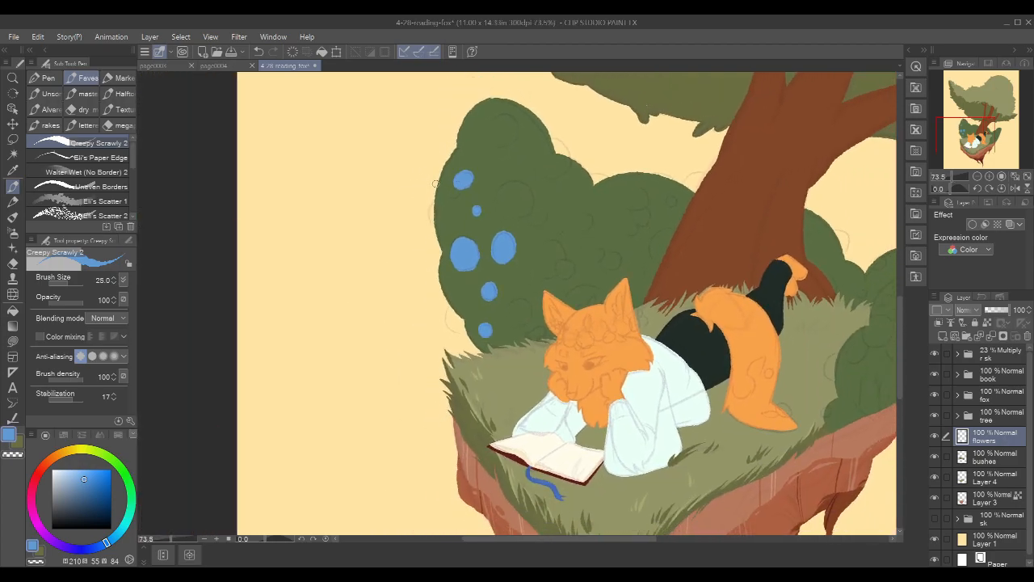
drag(454, 189, 453, 194)
drag(622, 194, 581, 242)
mouse_move(470, 164)
mouse_down()
mouse_move(449, 182)
mouse_move(478, 174)
mouse_move(457, 167)
mouse_move(463, 181)
mouse_up()
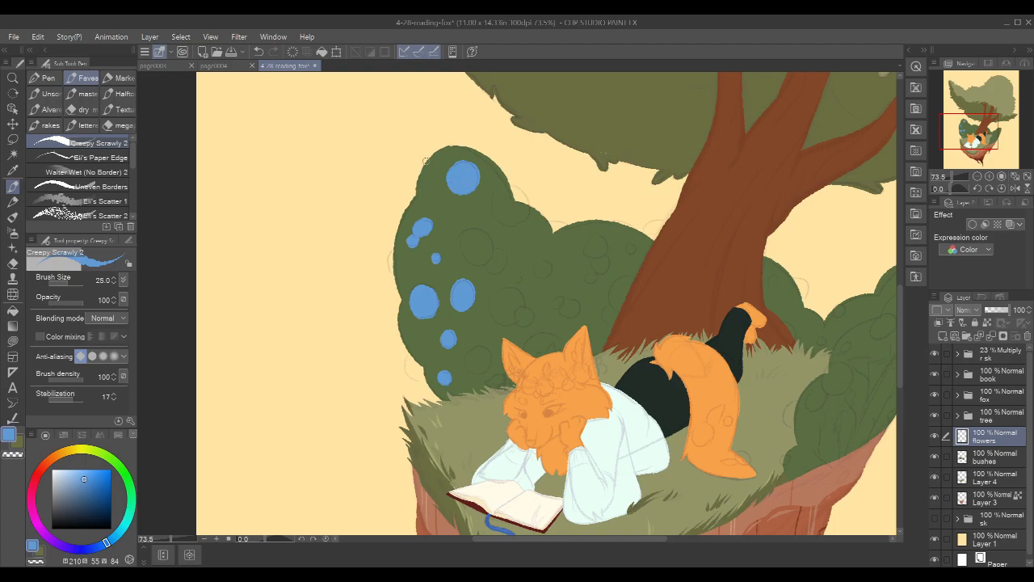
drag(453, 157, 446, 161)
drag(428, 186, 432, 185)
Paint the two partial flowers jutting past the bush's outer edge, outlining and filling the lower one in blue
scroll(416, 280, up, 3)
mouse_move(374, 230)
mouse_down()
mouse_move(375, 272)
mouse_move(377, 229)
mouse_up()
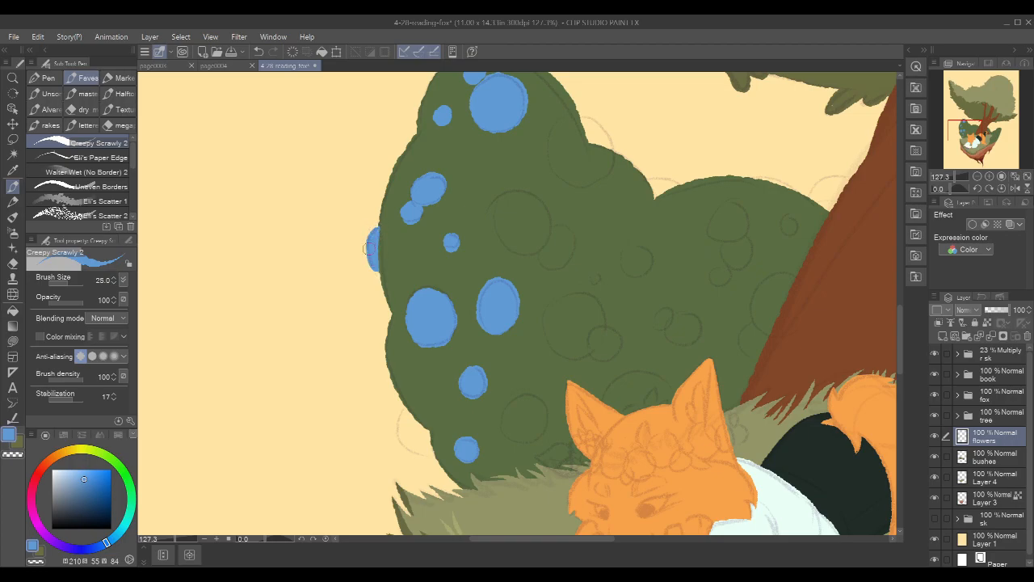
drag(480, 300, 509, 218)
mouse_move(432, 320)
mouse_down()
mouse_move(441, 364)
mouse_move(465, 371)
mouse_move(461, 343)
mouse_move(466, 367)
mouse_up()
drag(434, 320, 459, 344)
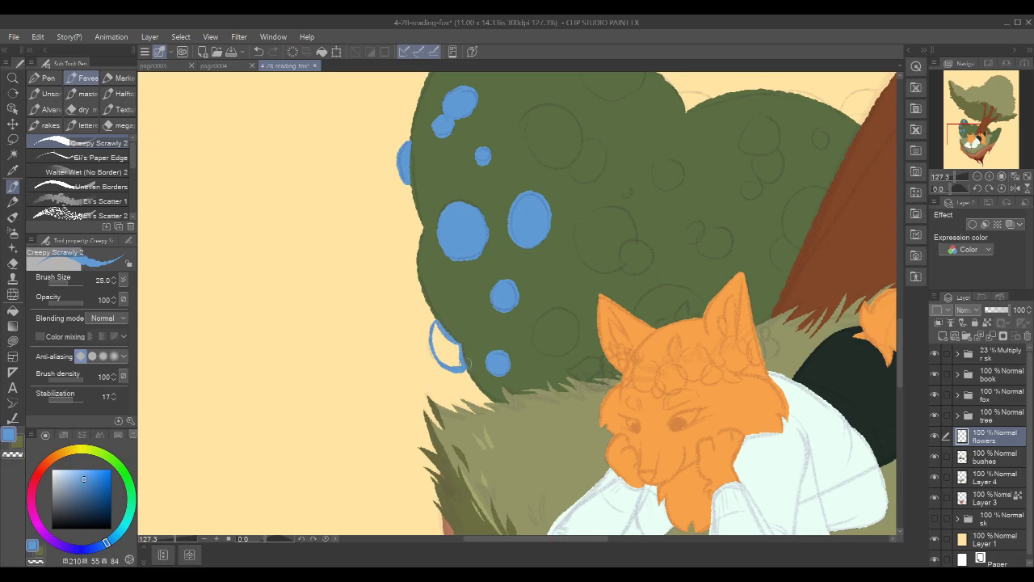
key(g)
click(455, 351)
key(p)
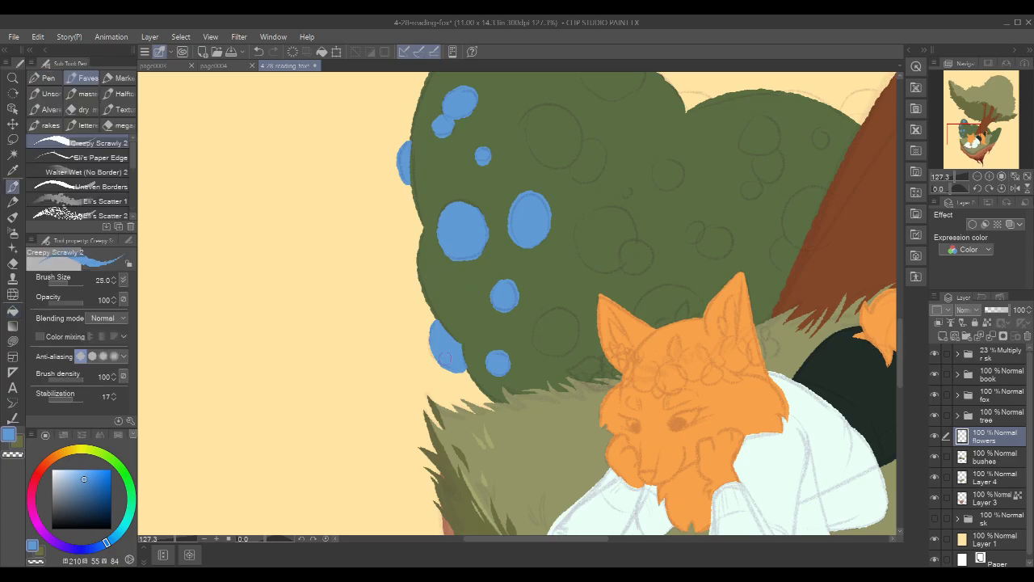
key(c)
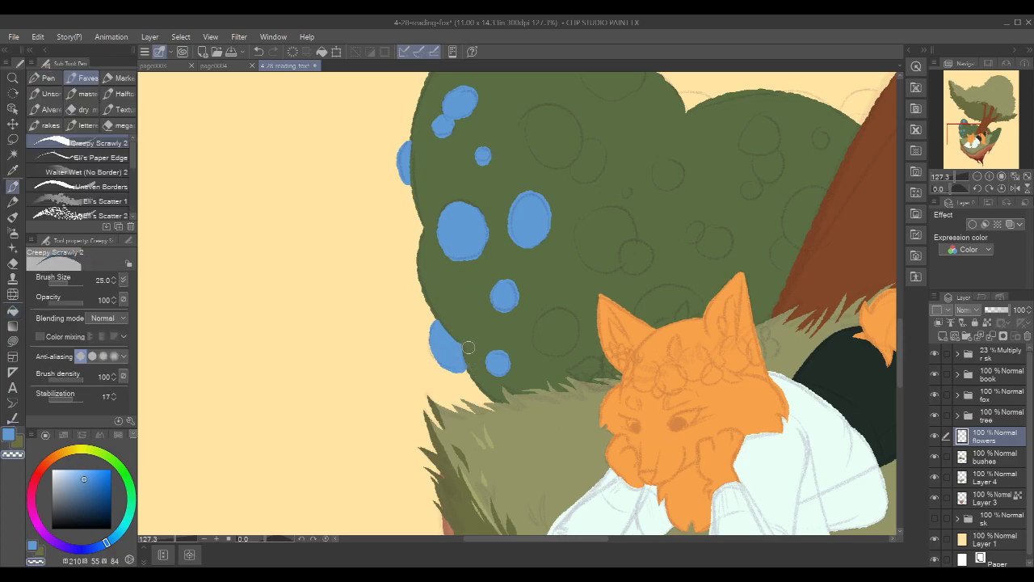
key(c)
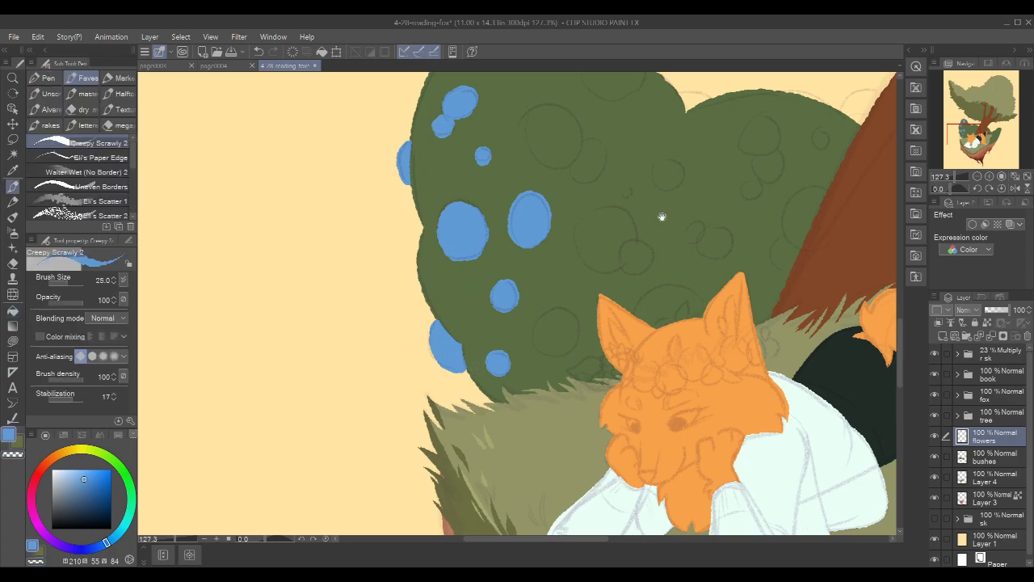
Paint the large flower on the tall bush lobe's inner edge, the overlapping pair below it and the two small flowers beside them
scroll(537, 335, down, 2)
scroll(567, 229, down, 2)
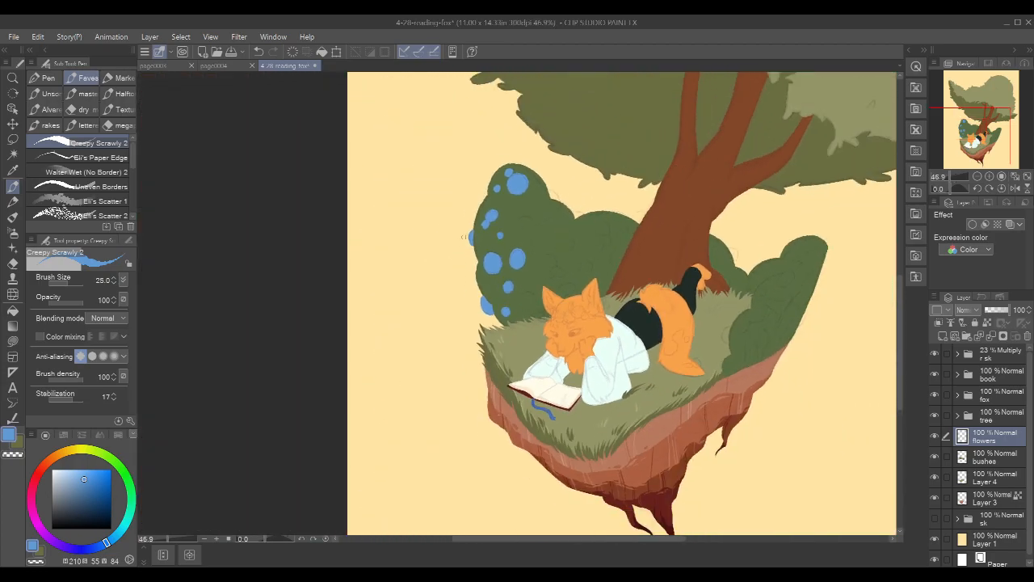
drag(664, 189, 610, 233)
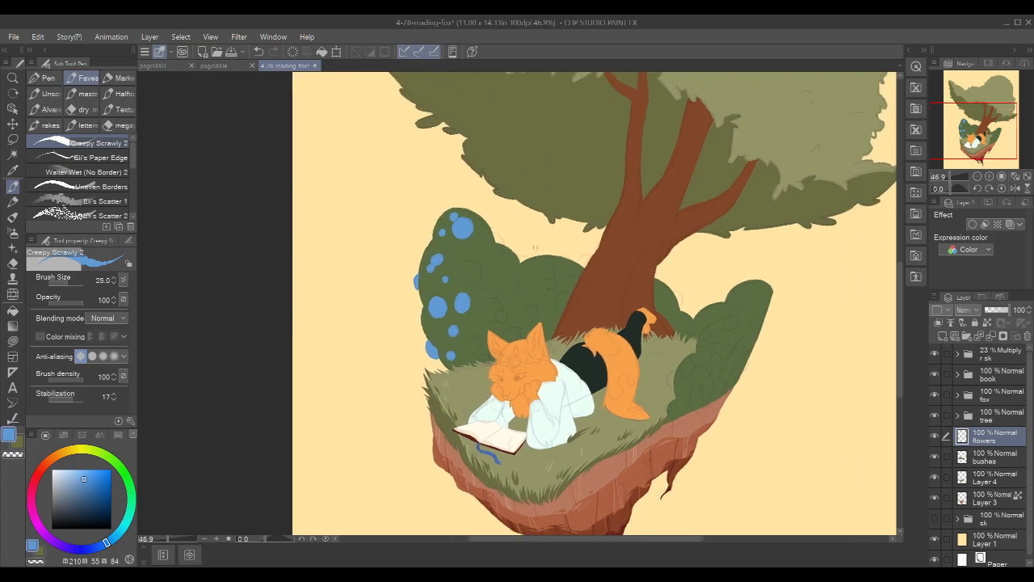
scroll(503, 267, up, 2)
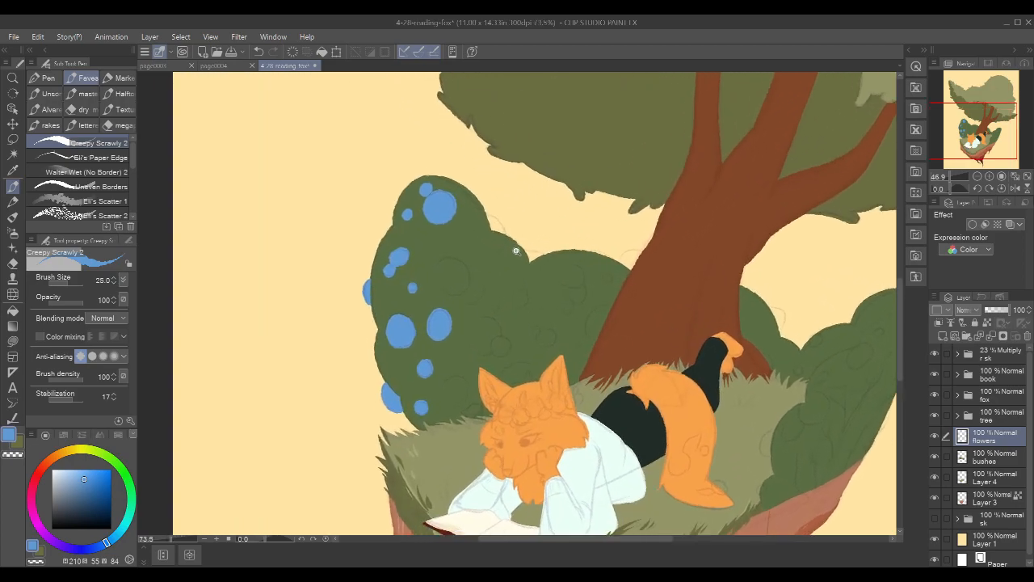
mouse_move(494, 215)
mouse_down()
mouse_move(468, 235)
mouse_move(493, 254)
mouse_move(504, 228)
mouse_move(490, 214)
mouse_move(477, 241)
mouse_move(494, 231)
mouse_move(488, 238)
mouse_up()
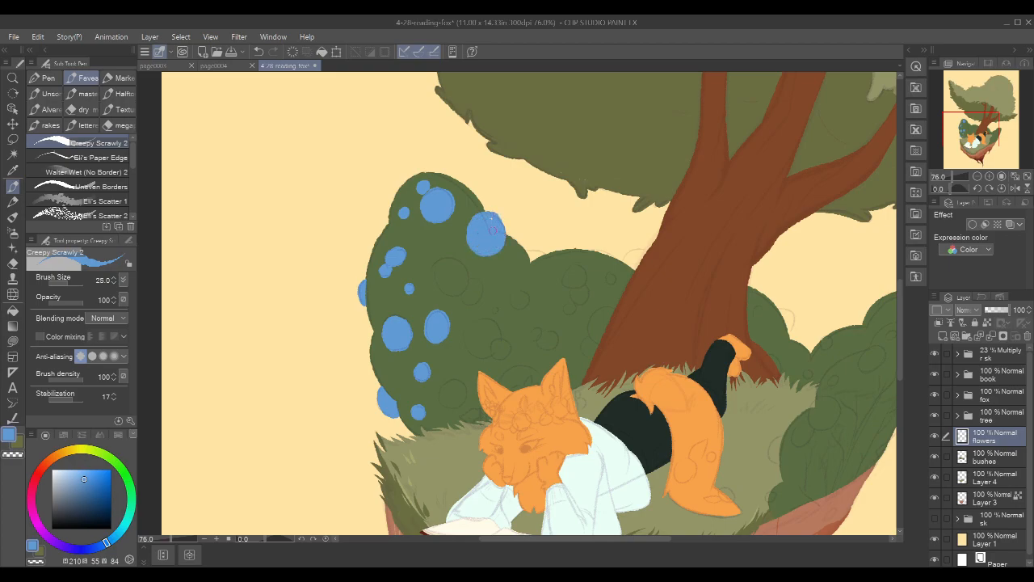
drag(517, 291, 519, 299)
mouse_move(446, 257)
mouse_down()
mouse_move(443, 282)
mouse_move(458, 257)
mouse_move(457, 306)
mouse_move(484, 292)
mouse_move(464, 271)
mouse_move(472, 294)
mouse_up()
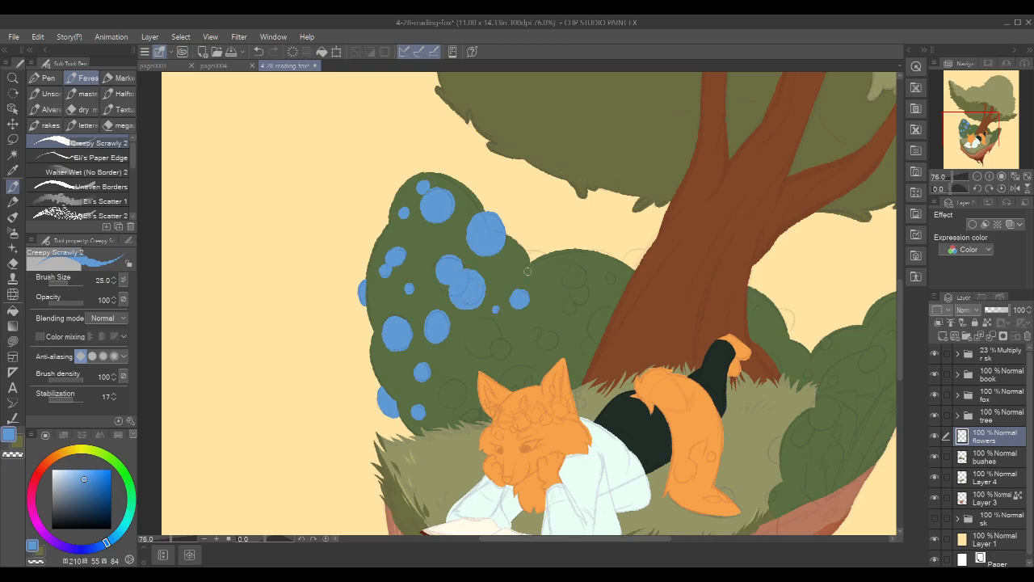
Paint the flower cluster and small dot in the bush's second lobe, plus the two partial flowers cut off by the tree trunk
drag(689, 216, 664, 218)
mouse_move(555, 268)
mouse_down()
mouse_move(540, 289)
mouse_move(559, 268)
mouse_move(546, 287)
mouse_move(550, 279)
mouse_move(550, 311)
mouse_up()
mouse_move(553, 264)
mouse_down()
mouse_move(537, 287)
mouse_move(588, 280)
mouse_up()
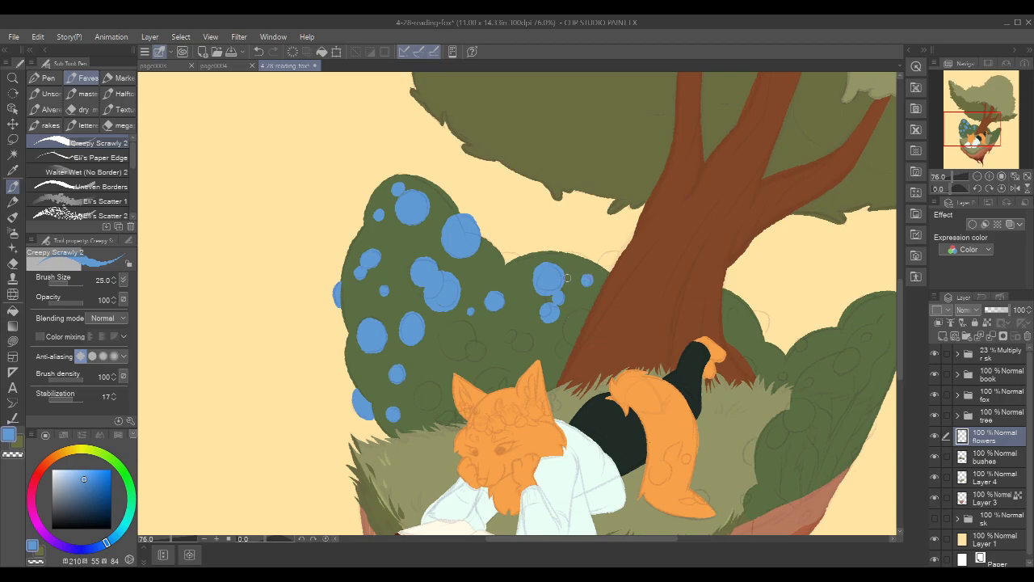
mouse_move(595, 319)
mouse_down()
mouse_move(579, 308)
mouse_move(569, 338)
mouse_move(574, 317)
mouse_move(579, 338)
mouse_move(586, 326)
mouse_up()
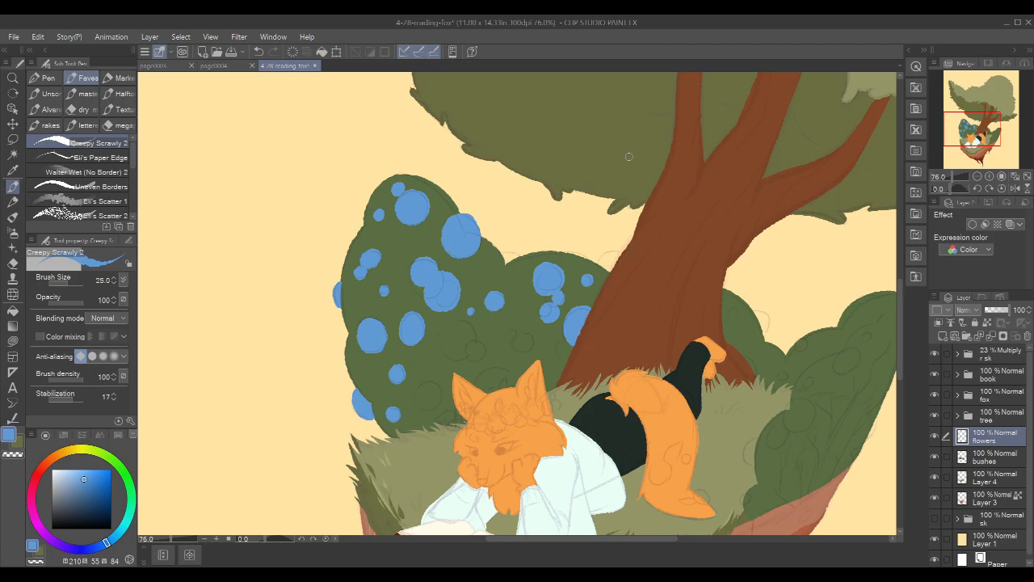
mouse_move(598, 263)
mouse_down()
mouse_move(611, 254)
mouse_move(623, 260)
mouse_move(614, 265)
mouse_up()
Outline the partial flower peeking out of the notch between the two bush lobes and fill it with blue
drag(499, 253, 517, 255)
scroll(511, 247, up, 5)
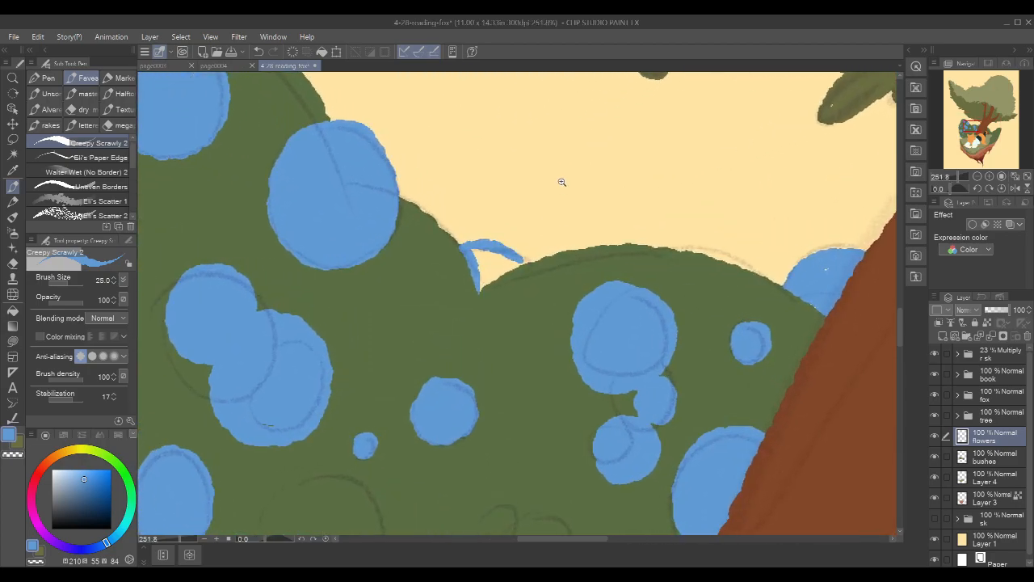
mouse_move(462, 245)
mouse_down()
mouse_move(478, 289)
mouse_move(524, 259)
mouse_up()
scroll(554, 233, down, 2)
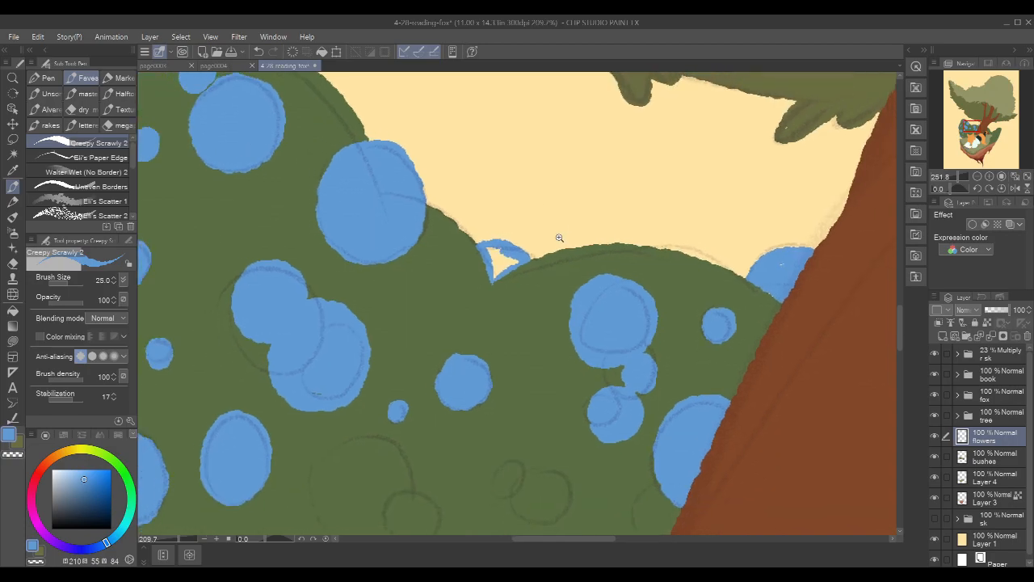
mouse_move(496, 250)
mouse_down()
mouse_move(503, 269)
mouse_move(490, 279)
mouse_move(512, 258)
mouse_up()
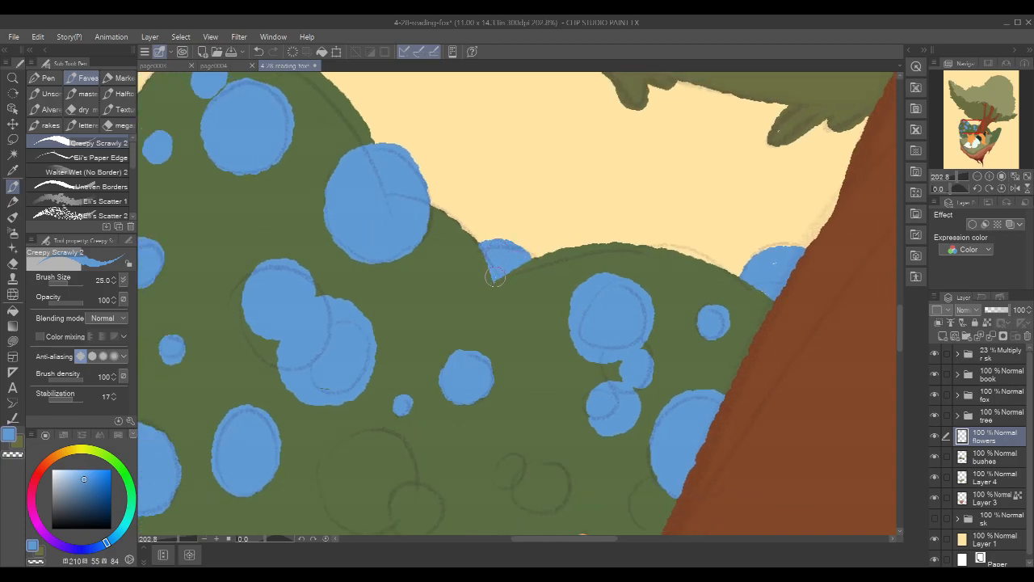
Paint the large flower with its smaller overlapping neighbour above the fox's ear, the flower near the grass and the small flower towards the trunk
scroll(661, 202, down, 3)
drag(661, 202, 646, 213)
drag(628, 351, 632, 258)
mouse_move(527, 258)
mouse_down()
mouse_move(498, 239)
mouse_move(480, 256)
mouse_move(486, 287)
mouse_move(510, 290)
mouse_move(525, 267)
mouse_move(516, 246)
mouse_move(494, 246)
mouse_move(488, 279)
mouse_move(517, 269)
mouse_move(492, 257)
mouse_move(505, 255)
mouse_move(541, 279)
mouse_move(532, 269)
mouse_move(526, 290)
mouse_move(540, 271)
mouse_move(541, 296)
mouse_up()
key(ctrl+z)
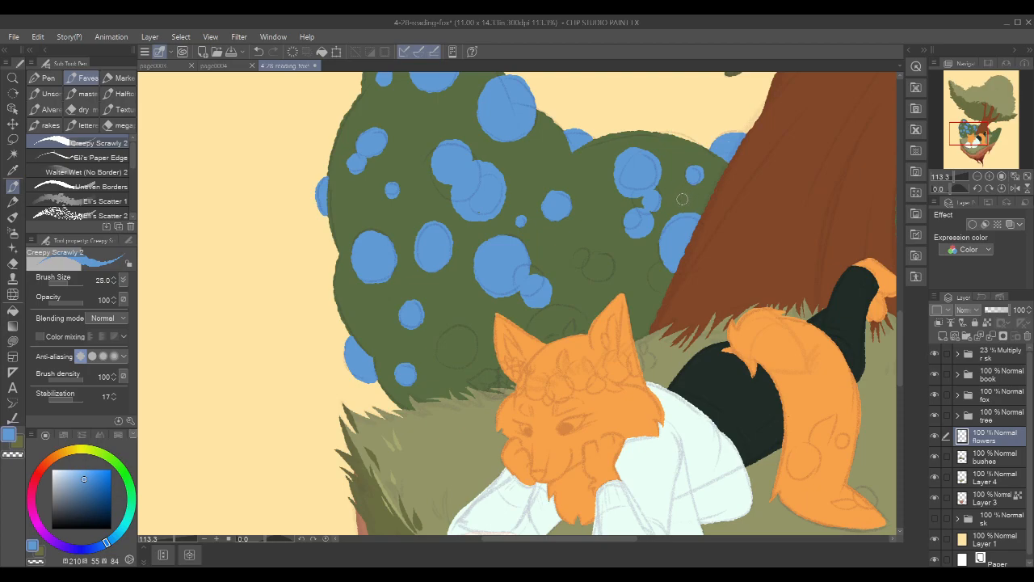
mouse_move(460, 330)
mouse_down()
mouse_move(440, 344)
mouse_move(472, 362)
mouse_move(450, 337)
mouse_move(453, 347)
mouse_up()
drag(716, 222, 662, 248)
drag(529, 278, 531, 284)
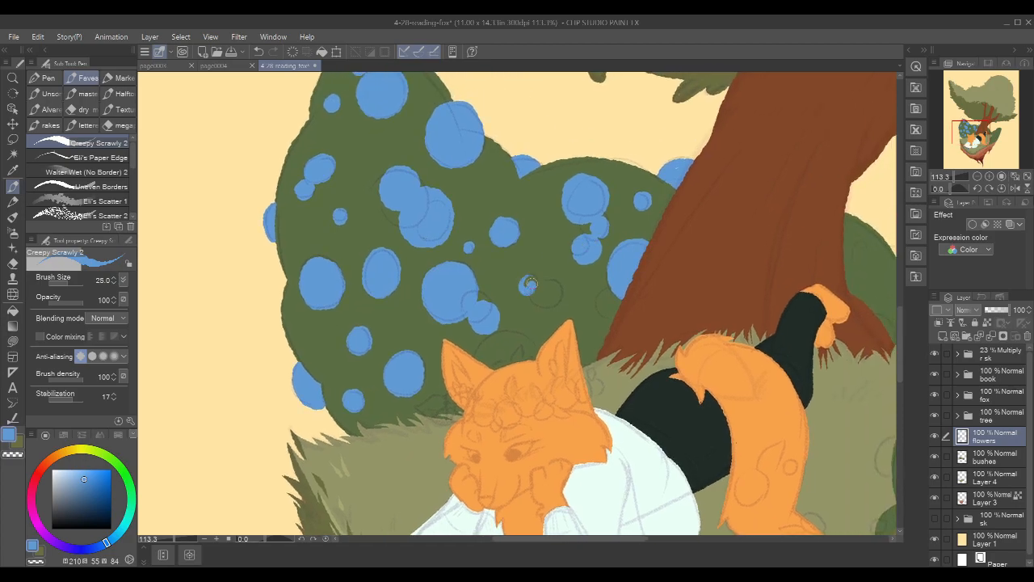
Check the flat colours of the whole scene with the sketch folder hidden, and show the sketch again
scroll(651, 252, down, 3)
scroll(632, 263, down, 2)
drag(767, 209, 661, 242)
click(934, 353)
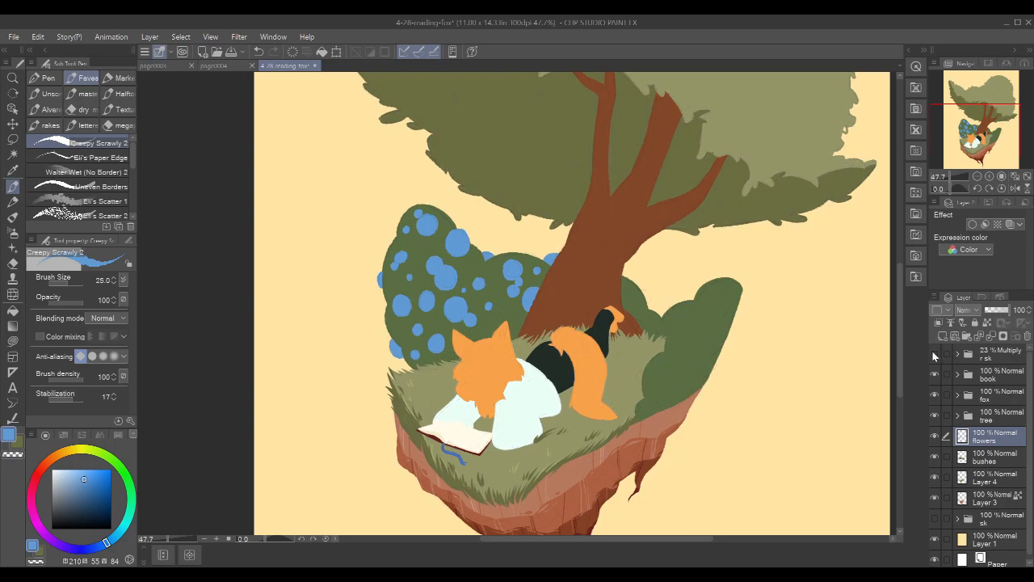
click(934, 352)
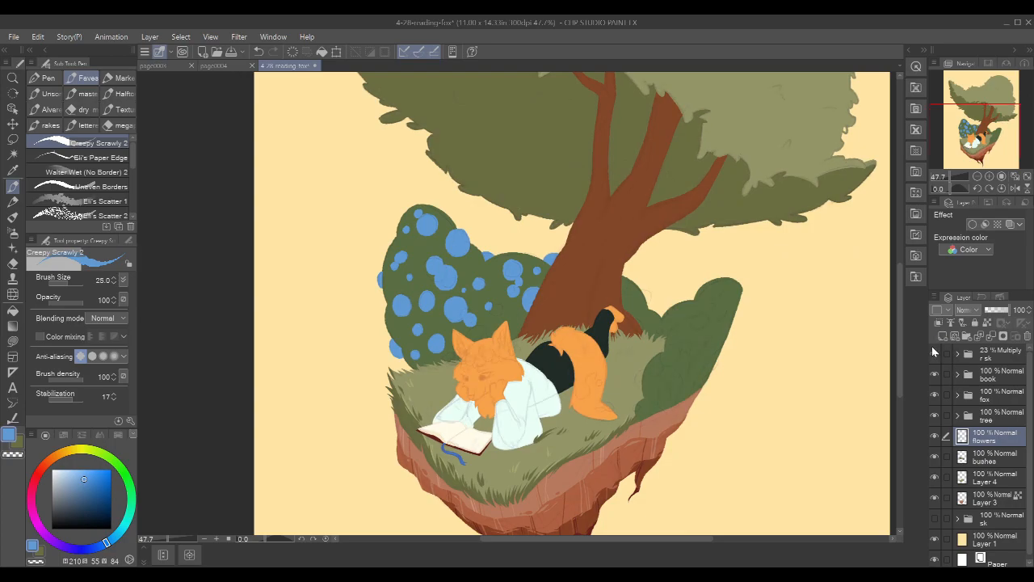
Paint the small flower beyond the trunk and outline the half flower jutting past that bush's edge, erasing its overlap with the bush
scroll(647, 295, up, 5)
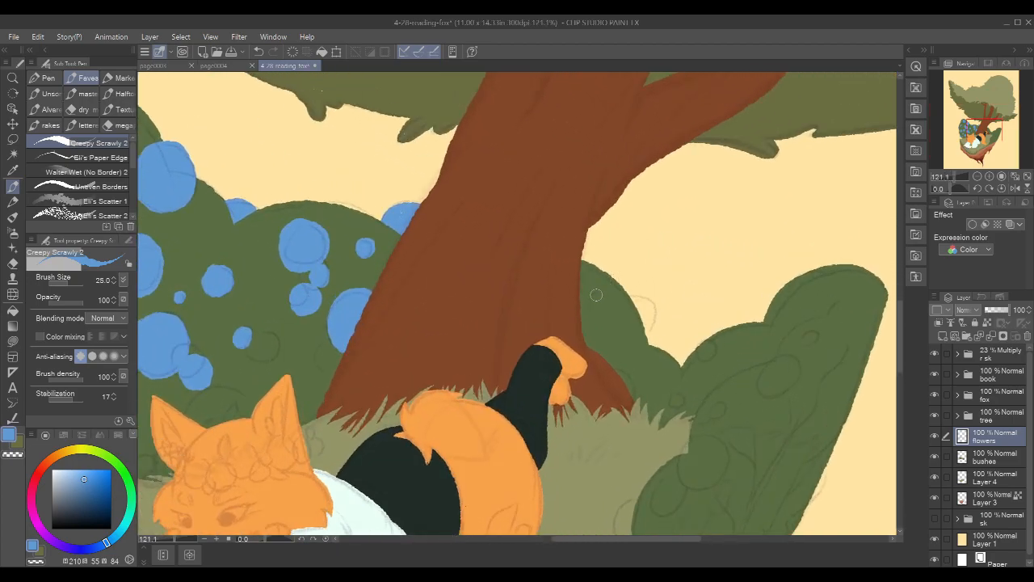
mouse_move(591, 305)
mouse_down()
mouse_move(657, 307)
mouse_move(648, 331)
mouse_move(644, 312)
mouse_up()
key(ctrl+z)
scroll(681, 322, up, 3)
drag(595, 278, 617, 346)
key(c)
drag(579, 275, 610, 352)
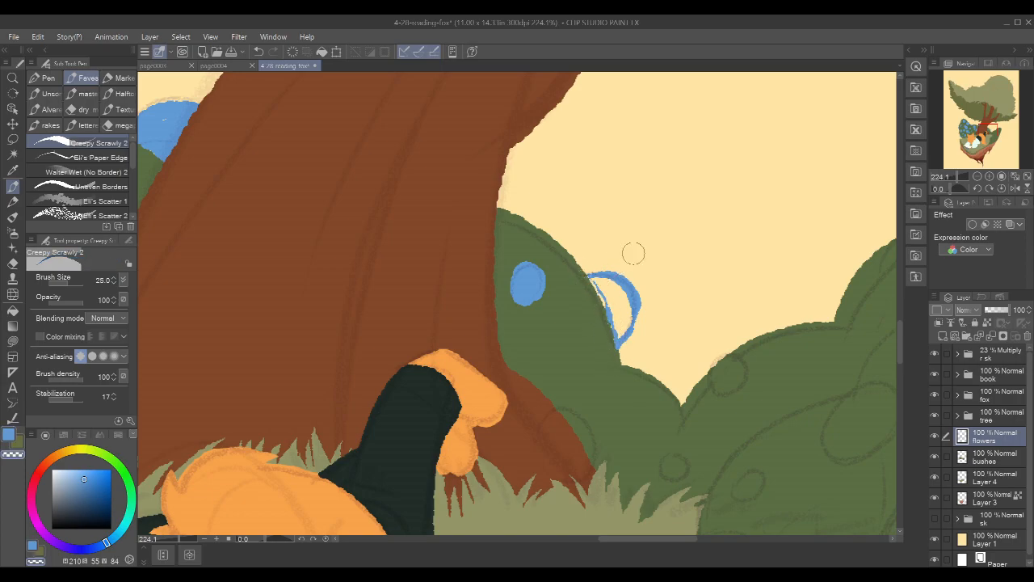
Try to fill the half flower beyond the trunk on the bushes layer, using a selection made from the bushes
click(999, 458)
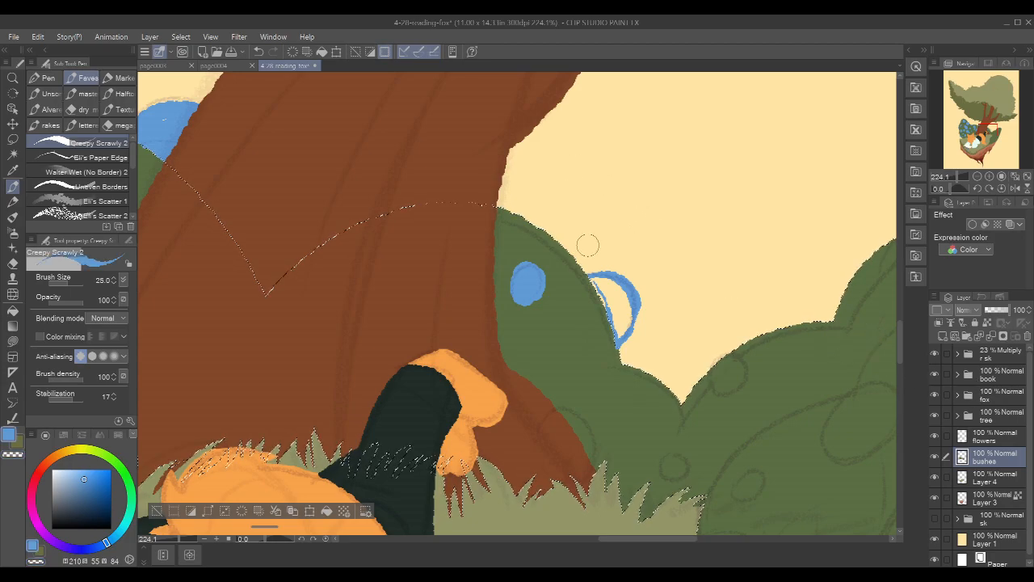
mouse_move(598, 283)
mouse_down()
mouse_move(611, 337)
mouse_move(621, 305)
mouse_move(613, 288)
mouse_move(621, 296)
mouse_move(607, 292)
mouse_move(627, 310)
mouse_up()
key(ctrl+d)
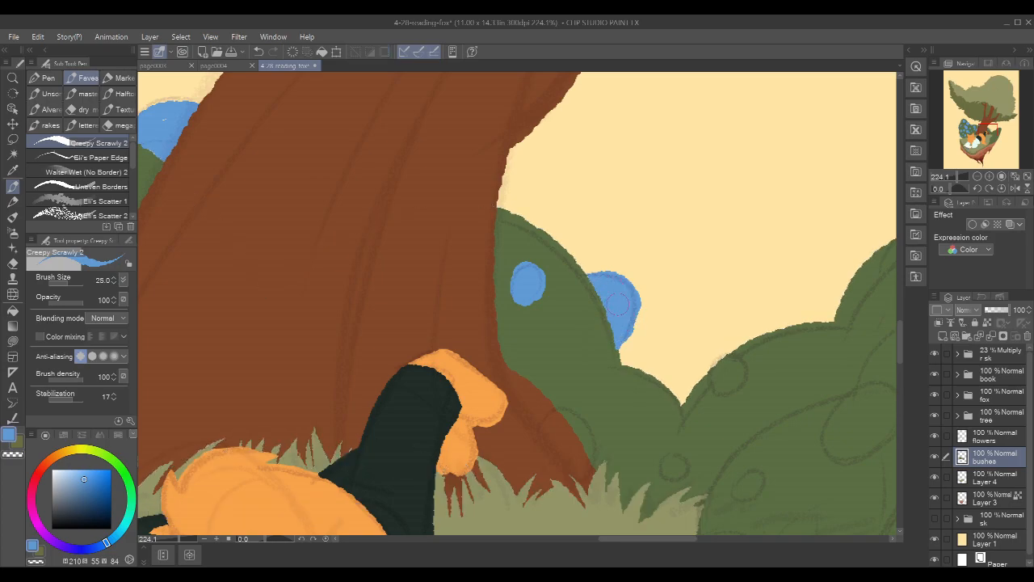
mouse_move(726, 327)
mouse_down()
mouse_move(709, 302)
mouse_move(589, 240)
mouse_up()
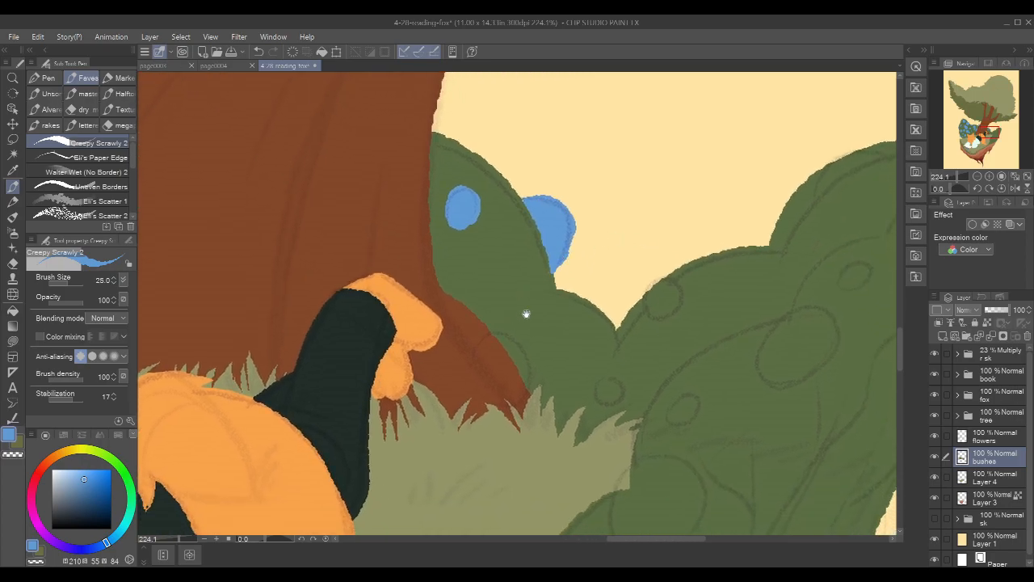
drag(636, 281, 653, 295)
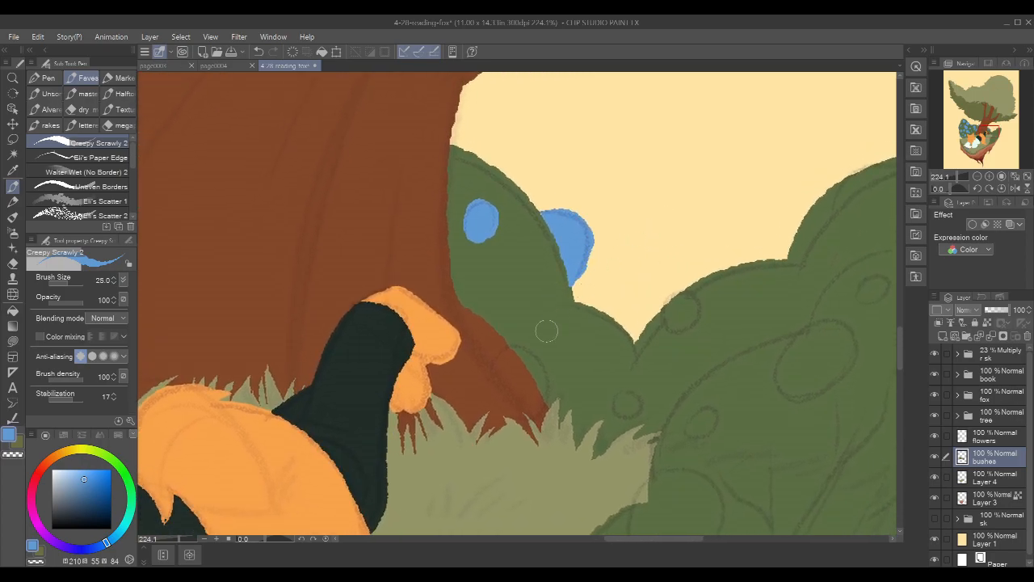
Try painting the partial flower at the trunk's base and two small flowers by the notch of the far bush on the bushes layer
mouse_move(508, 345)
mouse_down()
mouse_move(538, 355)
mouse_move(517, 380)
mouse_move(512, 360)
mouse_up()
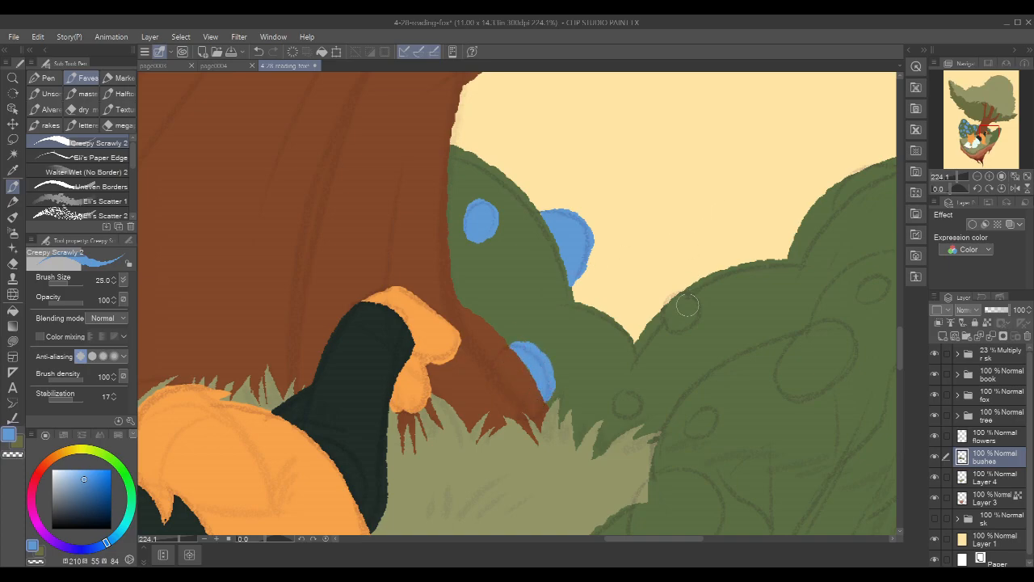
mouse_move(692, 299)
mouse_down()
mouse_move(672, 298)
mouse_move(687, 319)
mouse_move(680, 310)
mouse_move(672, 323)
mouse_move(689, 301)
mouse_move(681, 319)
mouse_up()
key(ctrl+z)
drag(621, 396, 623, 399)
scroll(760, 279, down, 5)
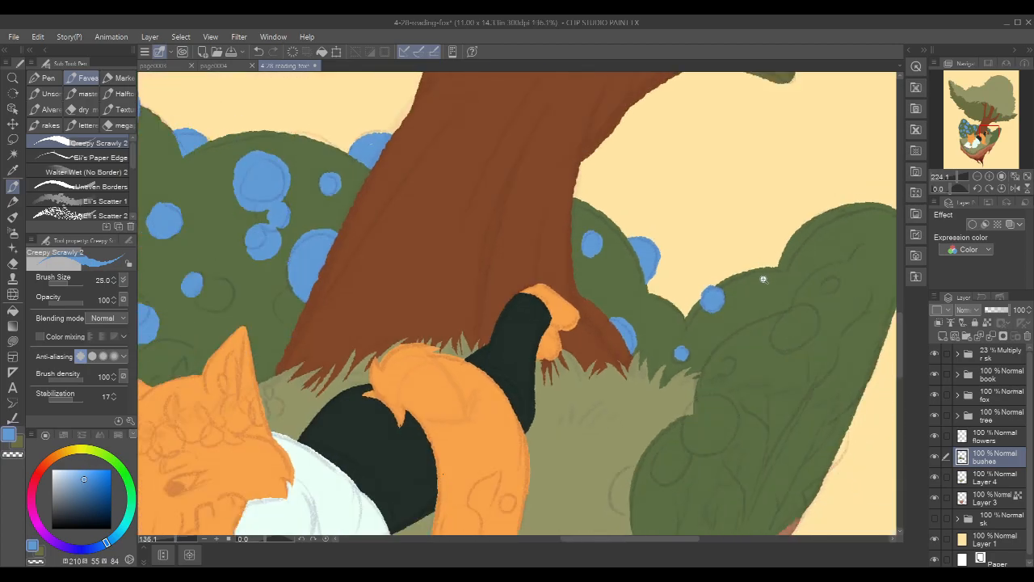
scroll(808, 259, down, 2)
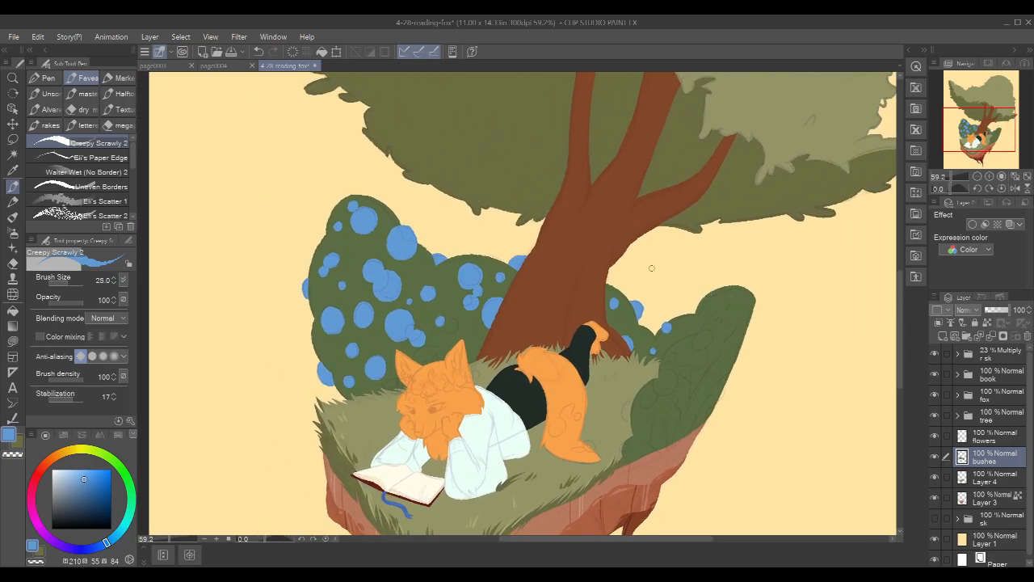
Try adding an oval flower above the partial one at the trunk's base, still on the bushes layer
scroll(635, 306, up, 2)
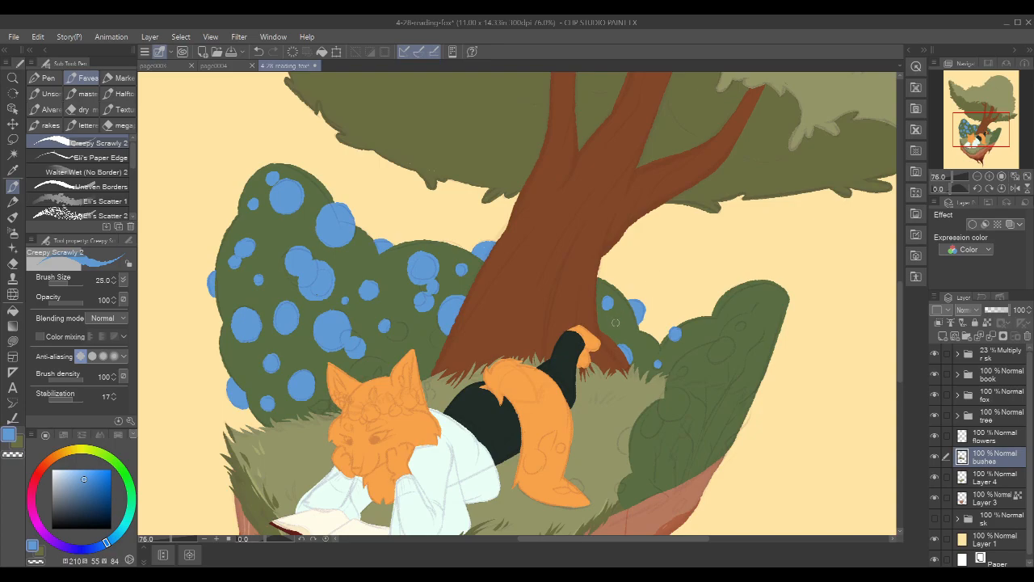
drag(625, 330, 625, 335)
key(ctrl+z)
mouse_move(627, 333)
mouse_down()
mouse_move(631, 344)
mouse_move(627, 333)
mouse_up()
key(ctrl+z)
drag(776, 250, 728, 200)
drag(670, 296, 688, 279)
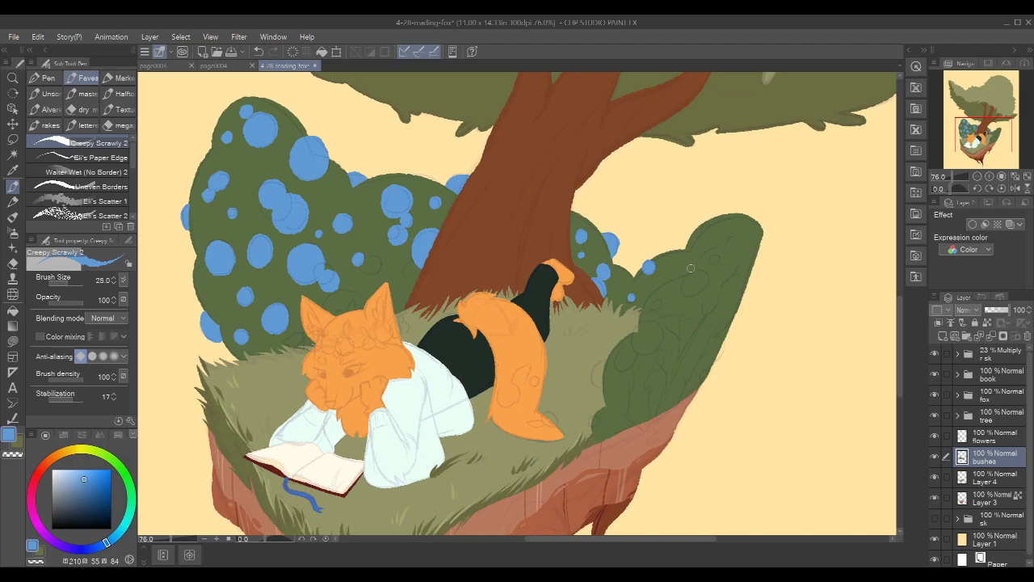
Check the flowers with the bushes hidden, load a selection from the bushes layer and make the flowers layer active
click(935, 458)
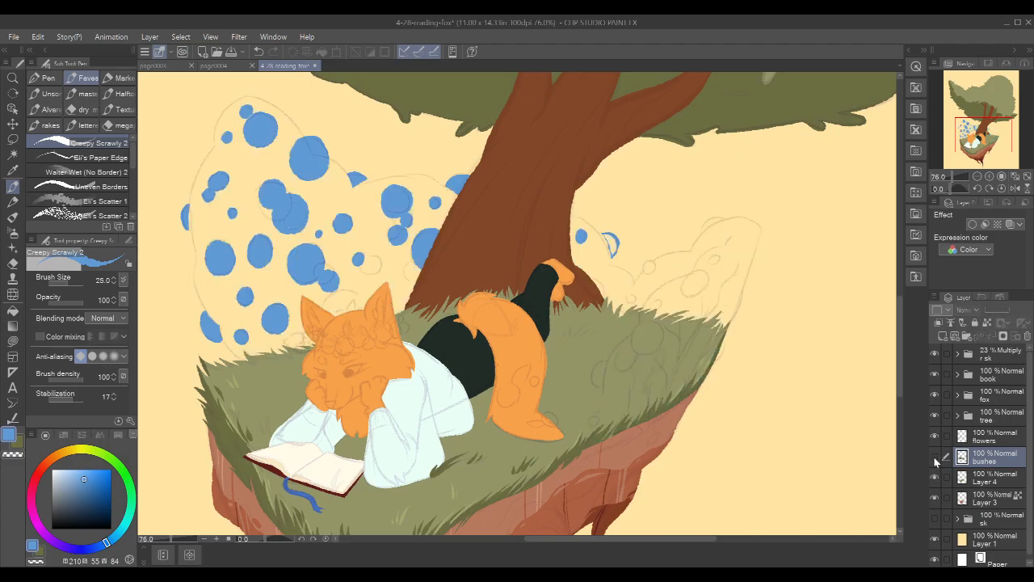
click(935, 457)
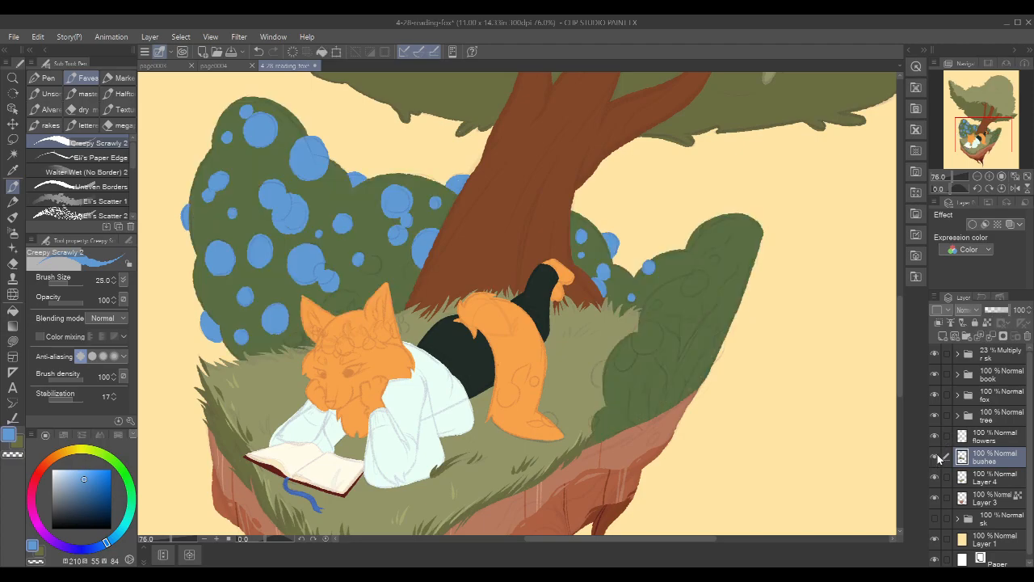
ctrl+click(988, 455)
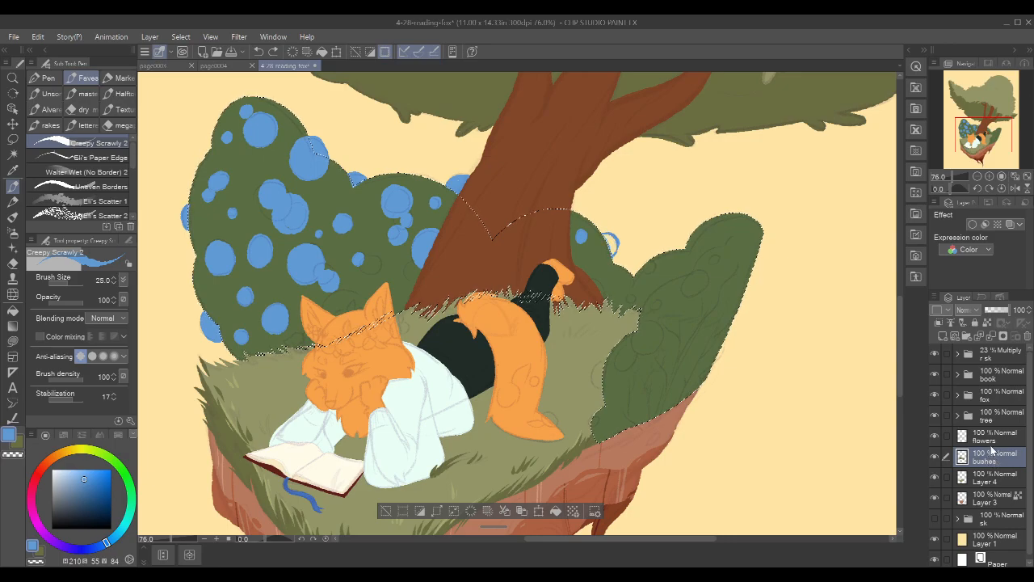
click(993, 444)
Fill the half flower jutting past the bush beyond the trunk with blue on the flowers layer, and clear the selection
click(934, 456)
click(934, 457)
drag(600, 232, 642, 212)
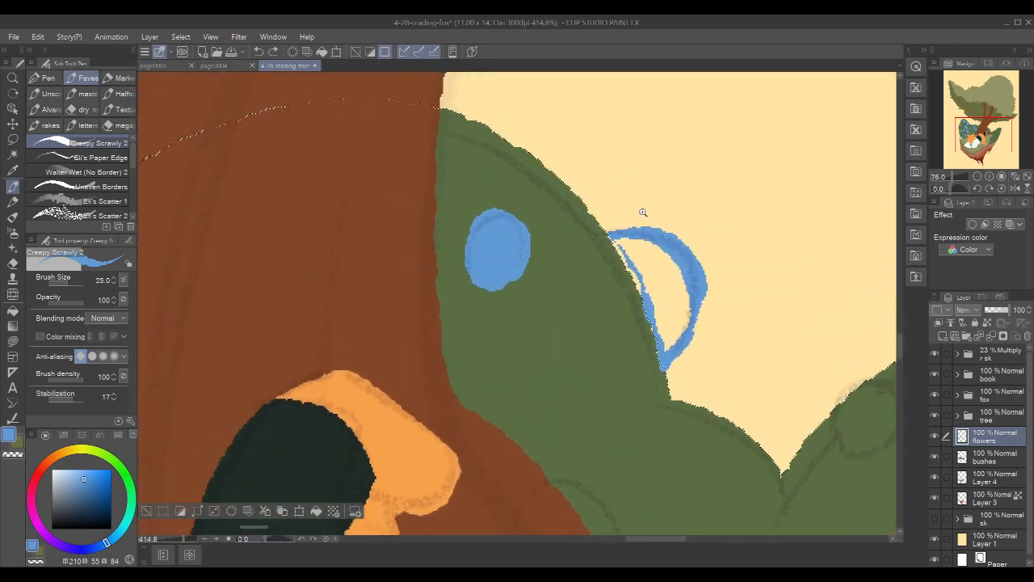
click(935, 456)
click(935, 456)
click(934, 456)
click(934, 457)
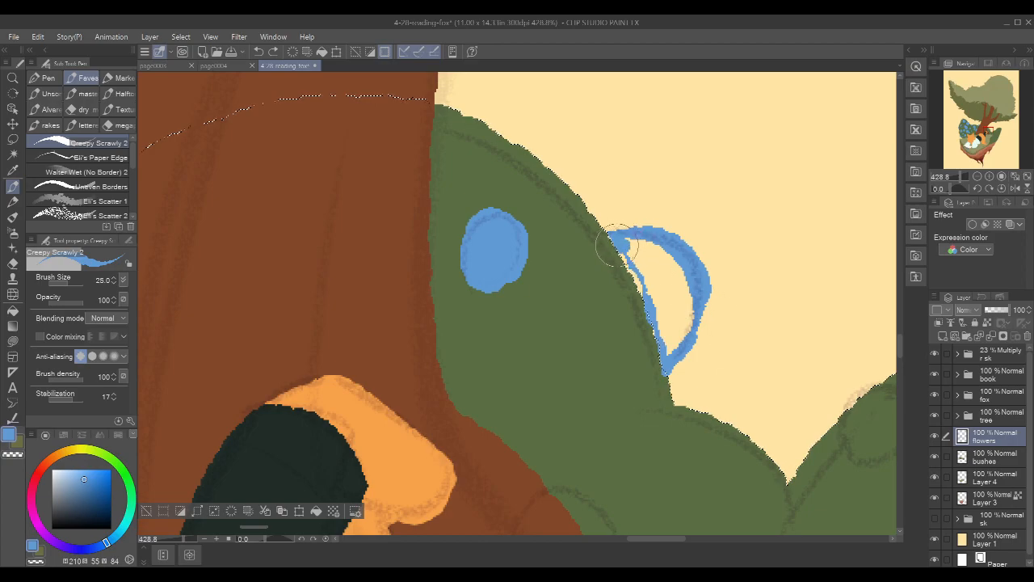
mouse_move(612, 243)
mouse_down()
mouse_move(662, 352)
mouse_move(680, 321)
mouse_move(677, 293)
mouse_move(630, 253)
mouse_move(667, 311)
mouse_up()
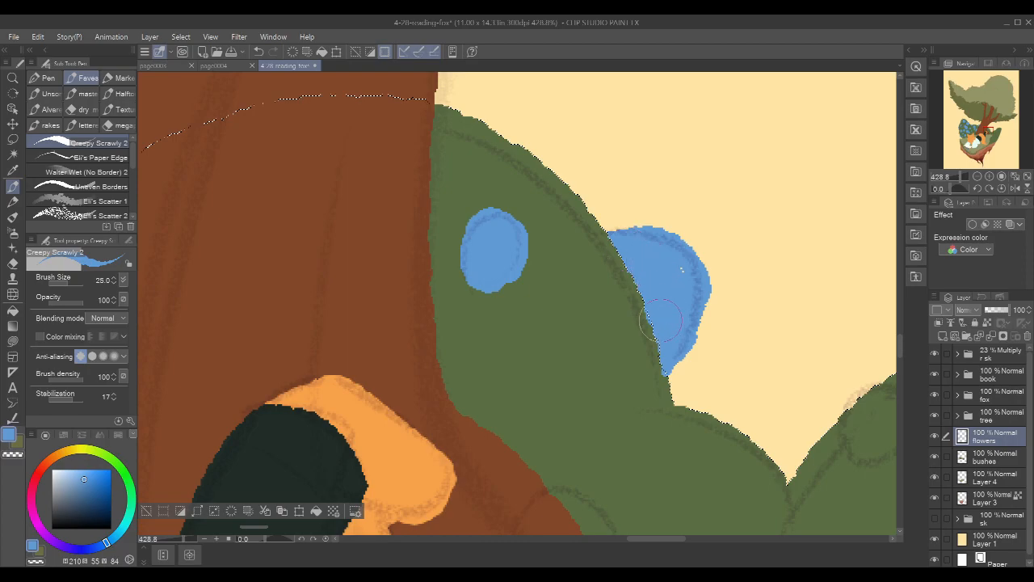
key(ctrl+d)
Paint the small flower on the far bush's upper edge, the partial flower at the trunk's base and the oval one above it
ctrl+drag(753, 291, 697, 264)
mouse_move(771, 197)
mouse_down()
mouse_move(680, 235)
mouse_move(714, 253)
mouse_up()
mouse_move(631, 338)
mouse_down()
mouse_move(617, 346)
mouse_move(625, 366)
mouse_move(627, 353)
mouse_up()
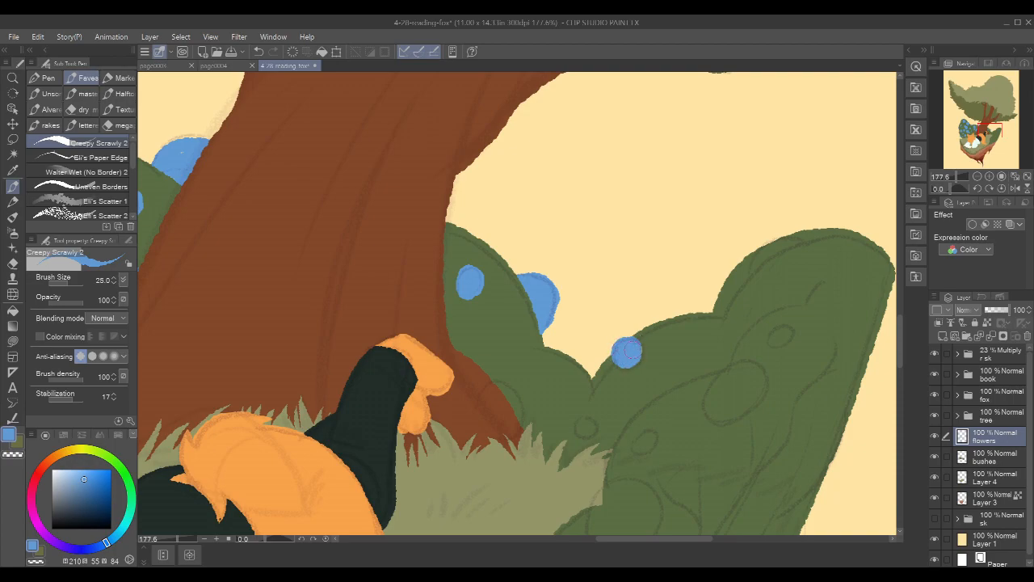
drag(718, 314, 781, 286)
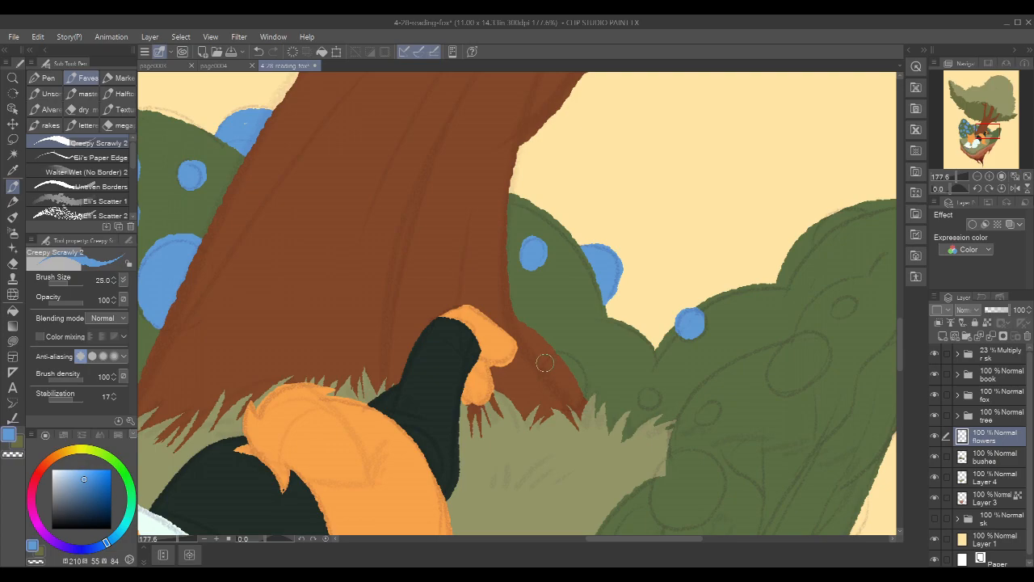
drag(564, 357, 576, 379)
drag(558, 318, 568, 313)
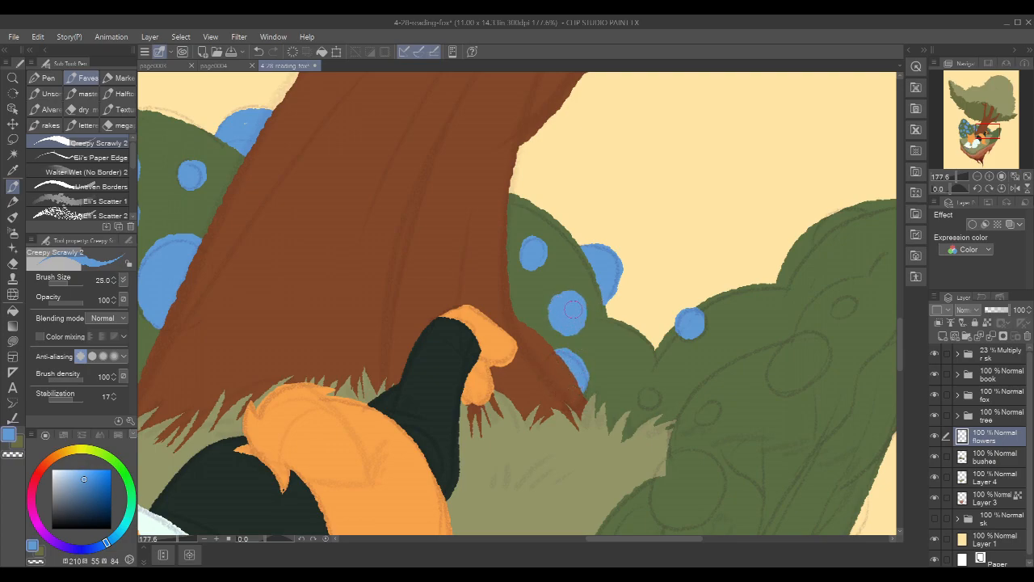
Paint the tiny flower beside the oval one and the small flower below the notch of the far bush
scroll(724, 224, down, 2)
scroll(724, 225, down, 1)
drag(681, 325, 678, 327)
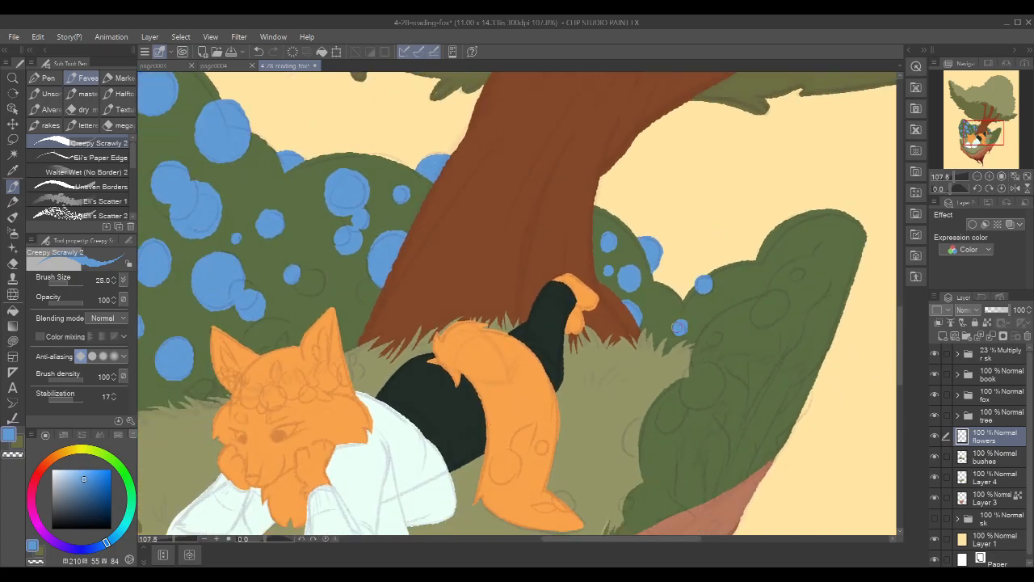
Paint a small blue flower at the lower corner of the far bush, where it meets the grass and cliff
scroll(808, 243, down, 4)
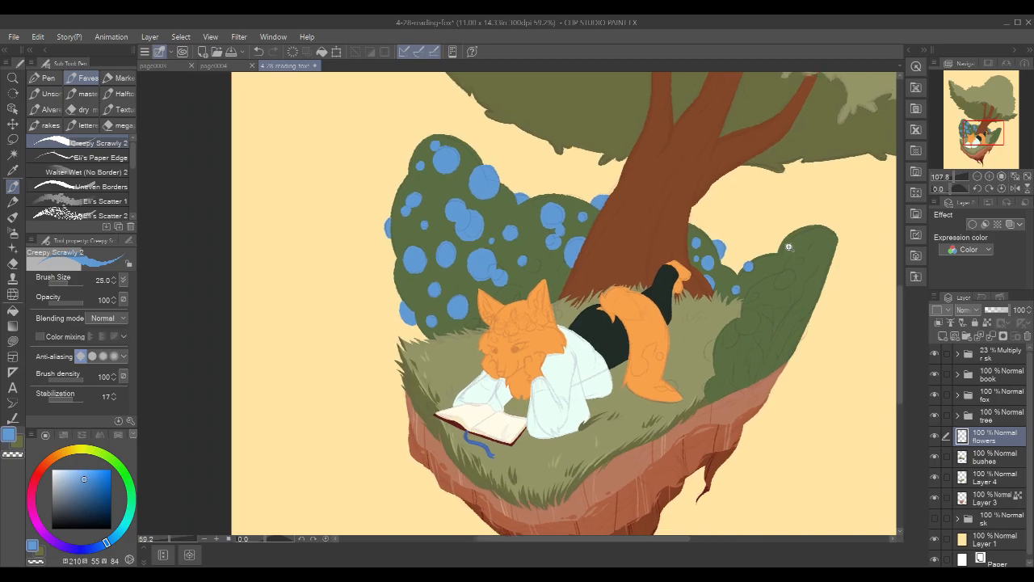
drag(859, 229, 777, 259)
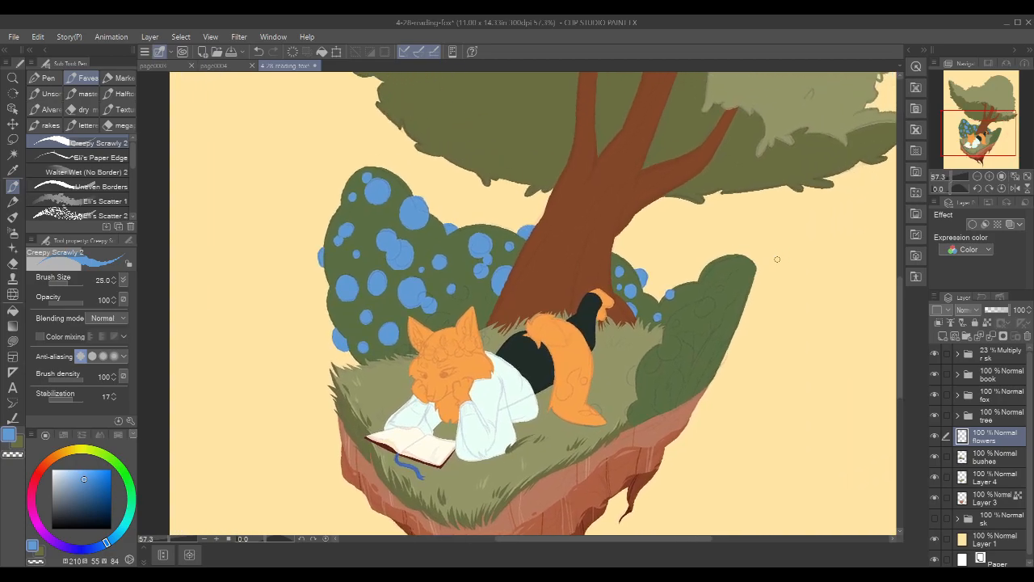
scroll(716, 312, up, 4)
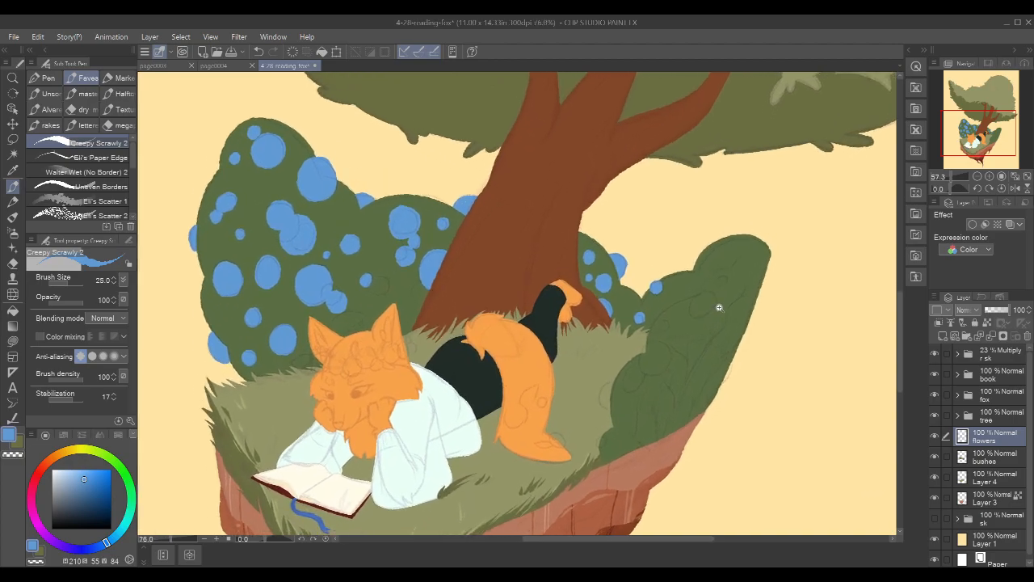
drag(787, 299, 767, 249)
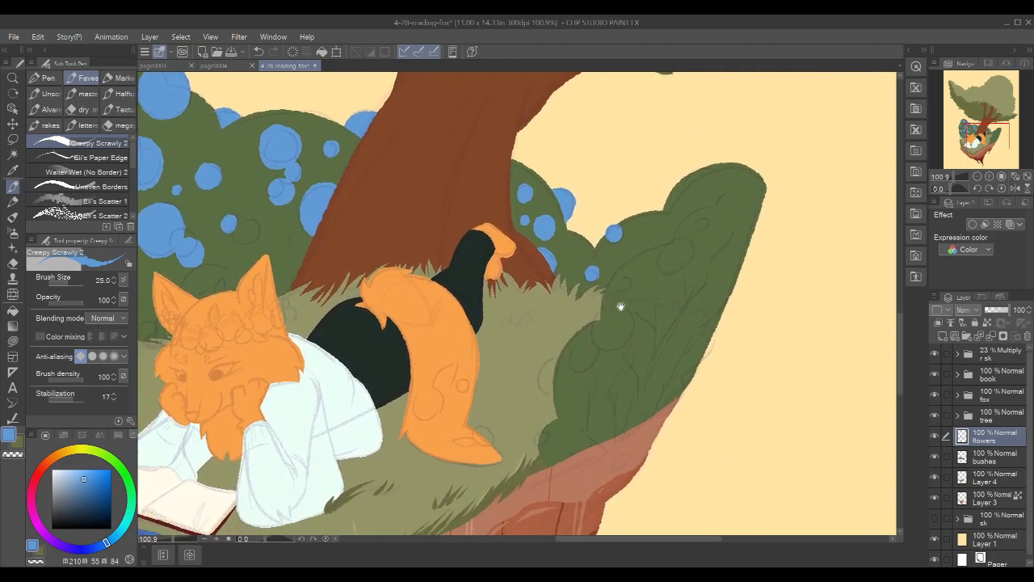
drag(619, 306, 581, 319)
drag(551, 413, 548, 416)
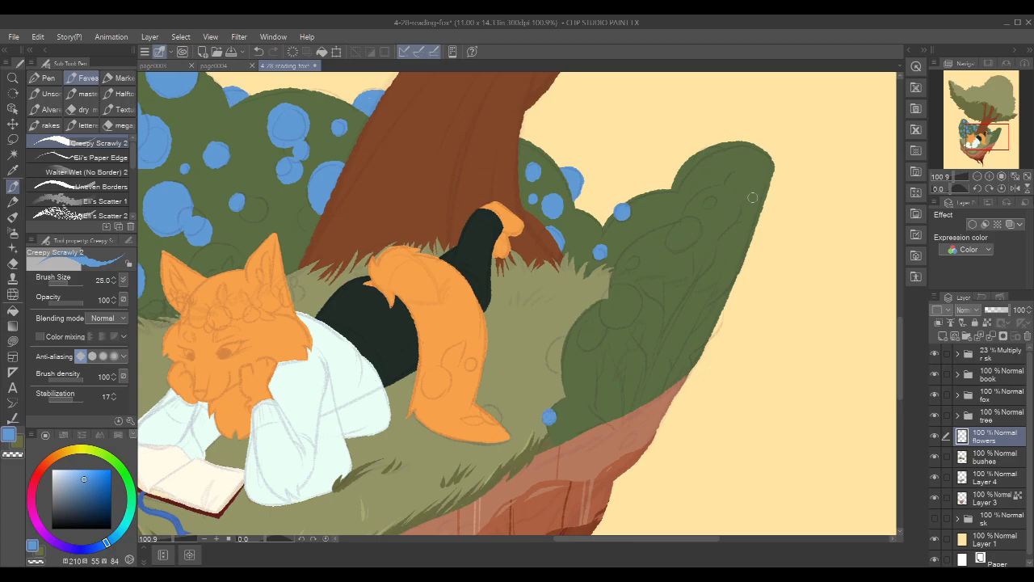
Add a new layer directly above the bushes layer and name it "bush branches"
drag(741, 228, 784, 242)
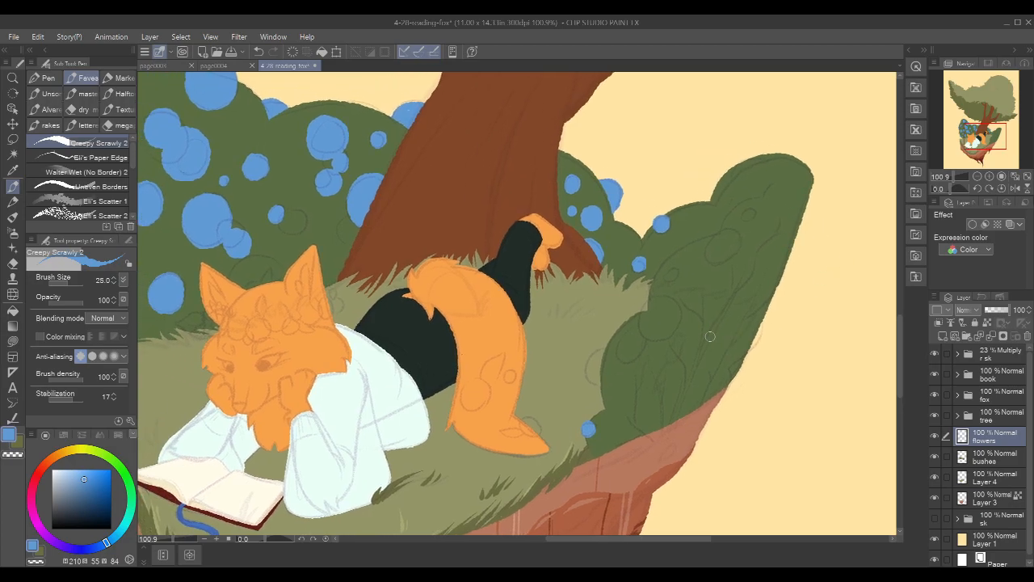
click(996, 457)
click(944, 339)
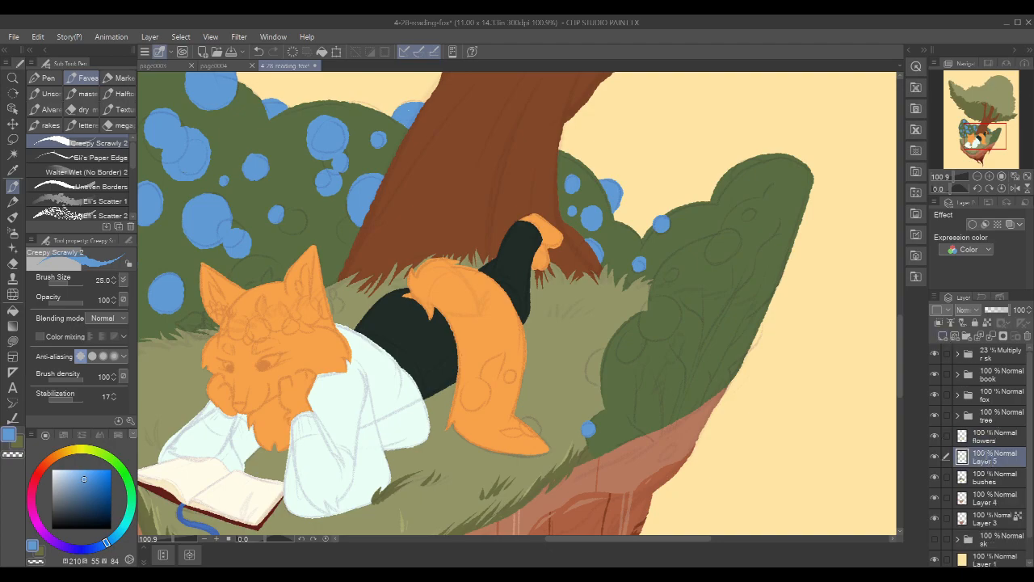
text(bush branches)
key(Return)
Sample the trunk's brown as the painting colour and make the bush branches layer active
key(x)
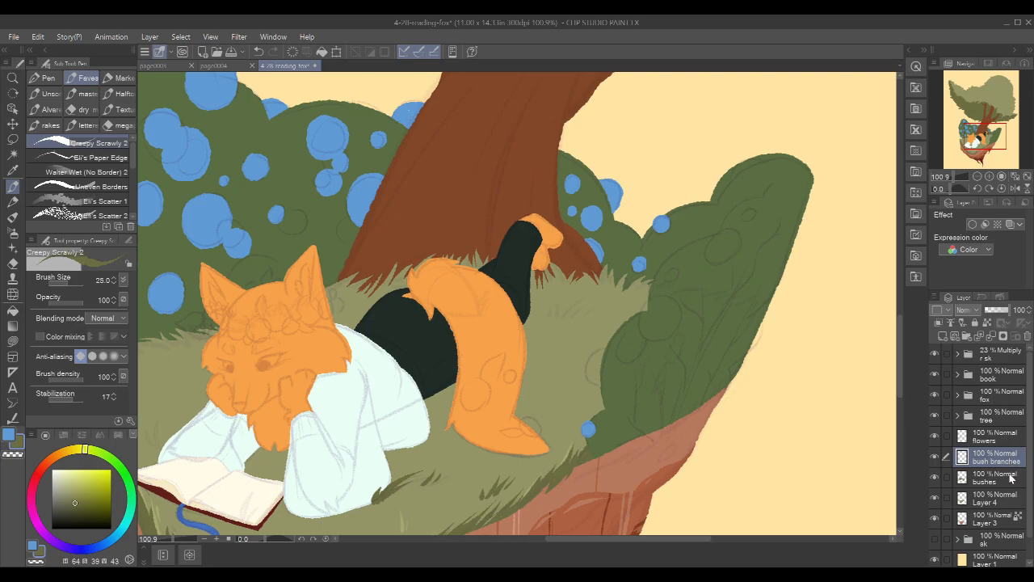
drag(1031, 469, 1031, 473)
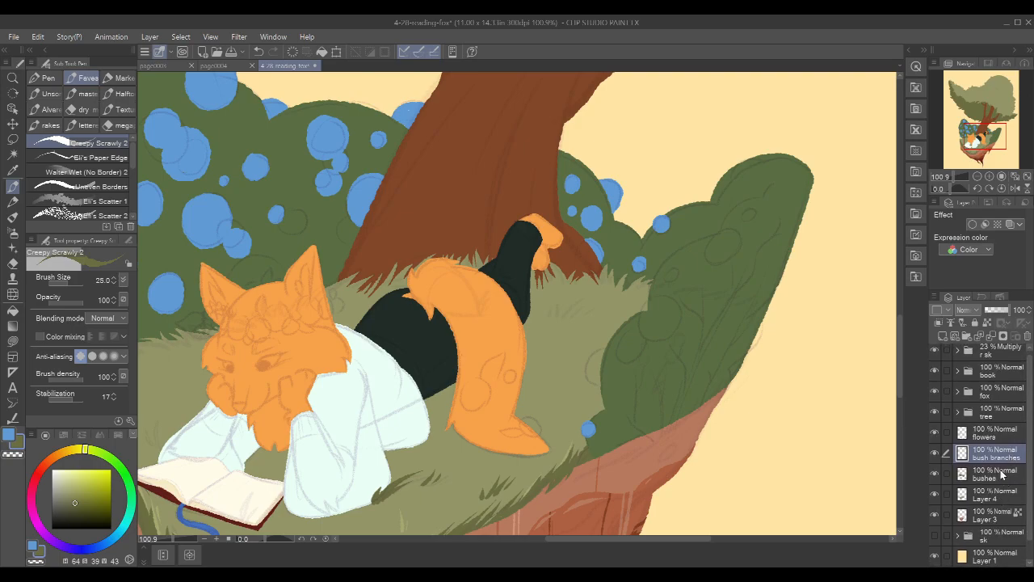
click(994, 412)
alt+click(463, 161)
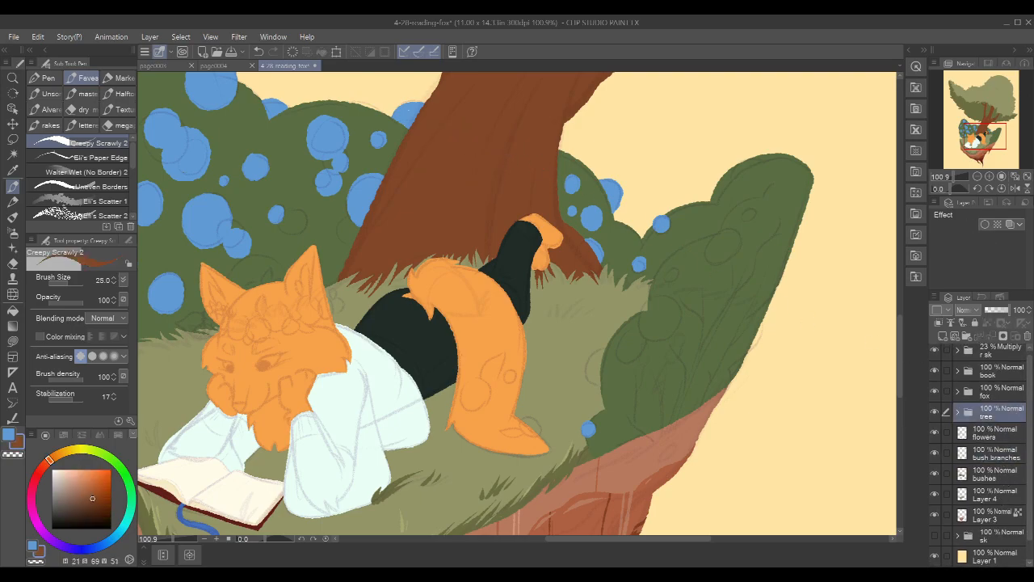
click(1017, 456)
Paint the main brown branch and its first twigs up through the far bush, using brush sizes 20 and 15
drag(754, 351, 689, 328)
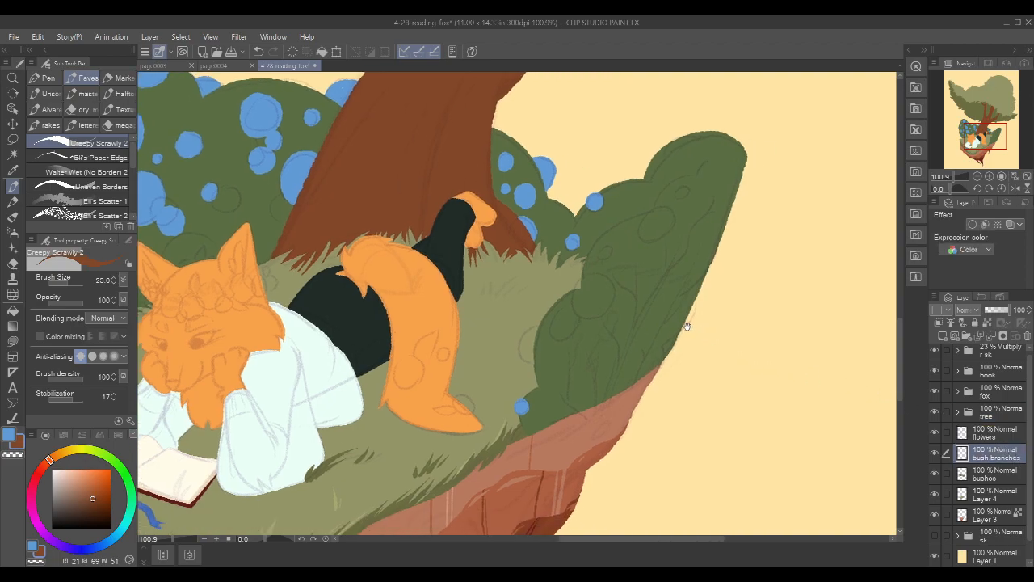
drag(716, 203, 718, 221)
key(bracketleft)
key(bracketleft)
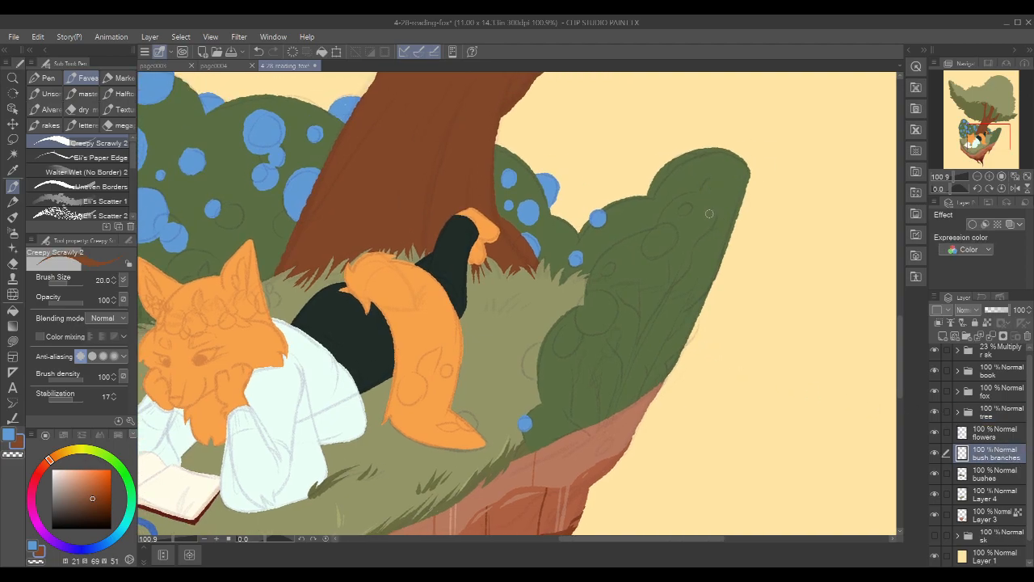
drag(717, 214, 635, 352)
drag(637, 278, 635, 361)
mouse_move(668, 261)
mouse_down()
mouse_move(670, 285)
mouse_move(696, 263)
mouse_move(649, 330)
mouse_move(612, 415)
mouse_up()
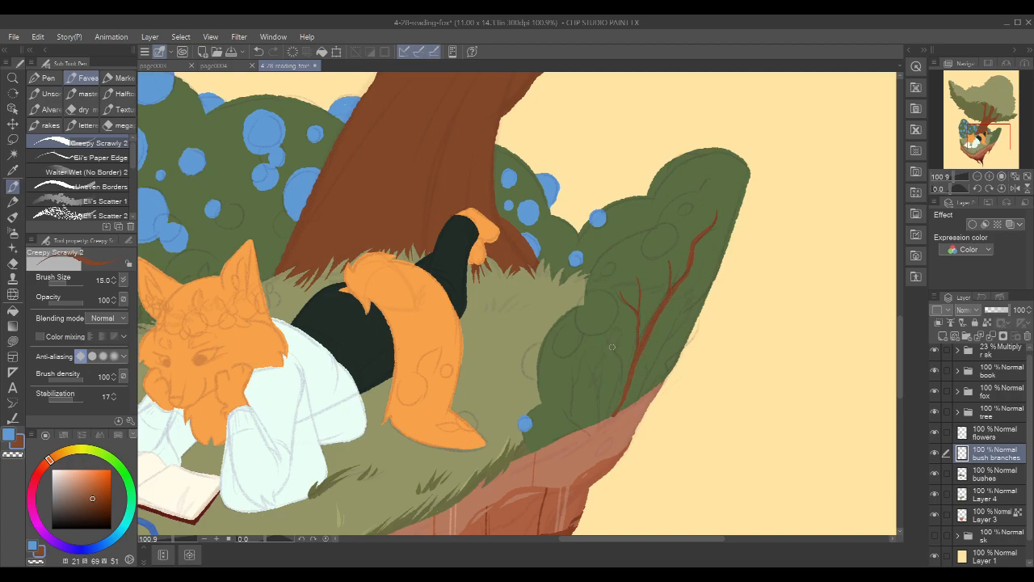
drag(622, 369, 611, 417)
Paint the forked side branches reaching toward the far bush's outer edge and a thin twig beside the main stem
mouse_move(726, 247)
mouse_down()
mouse_move(718, 277)
mouse_move(679, 315)
mouse_up()
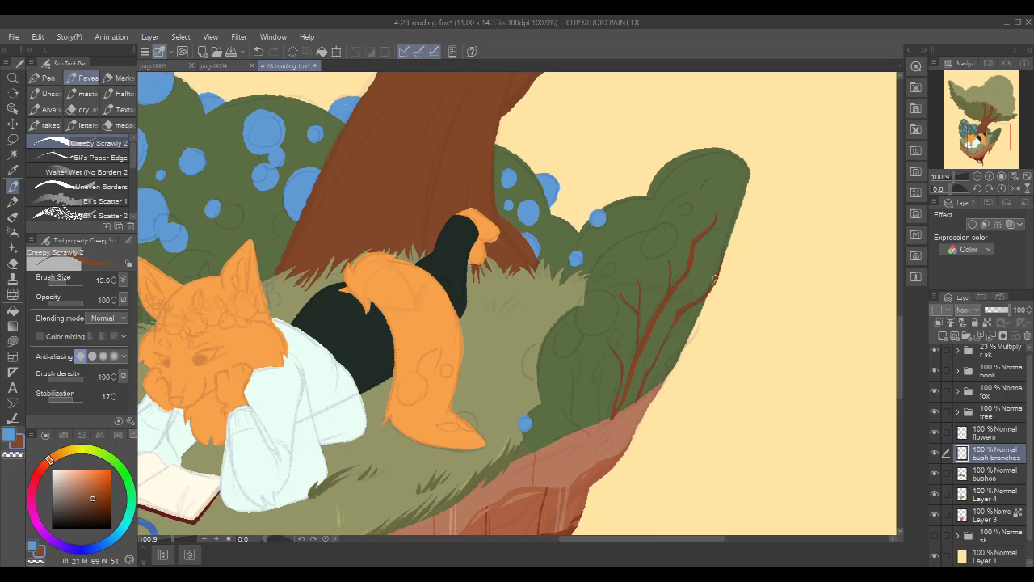
drag(744, 299, 747, 247)
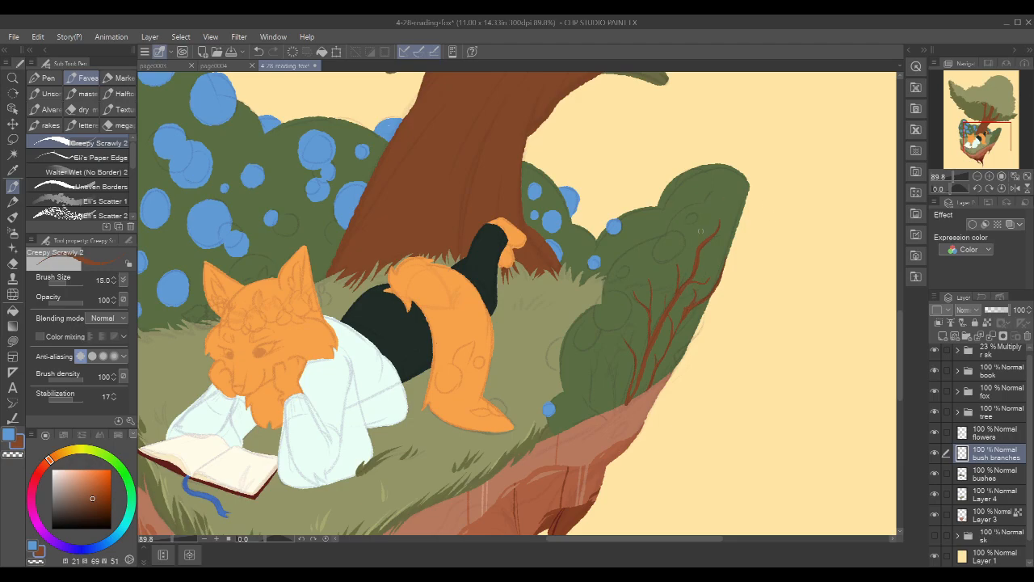
drag(725, 285, 774, 242)
Paint the low group of thin brown twigs spreading from the base of the far bush's inner half
scroll(704, 374, up, 2)
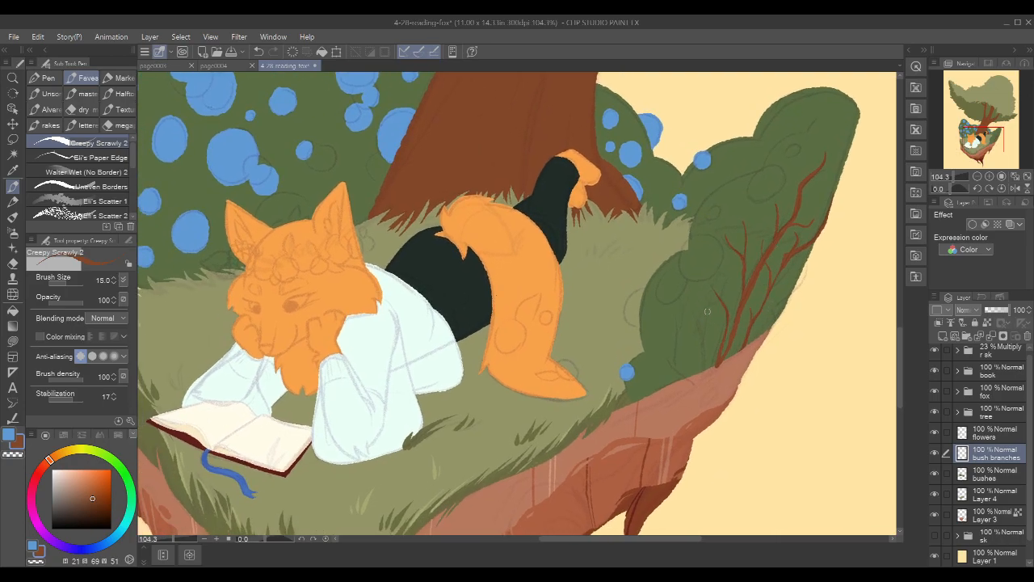
drag(706, 359, 716, 365)
mouse_move(675, 322)
mouse_down()
mouse_move(672, 361)
mouse_move(691, 377)
mouse_up()
drag(666, 375, 683, 372)
drag(690, 360, 692, 377)
Paint a brown twig jutting past the far bush's outer edge and touch up the stem near its base
scroll(808, 275, down, 3)
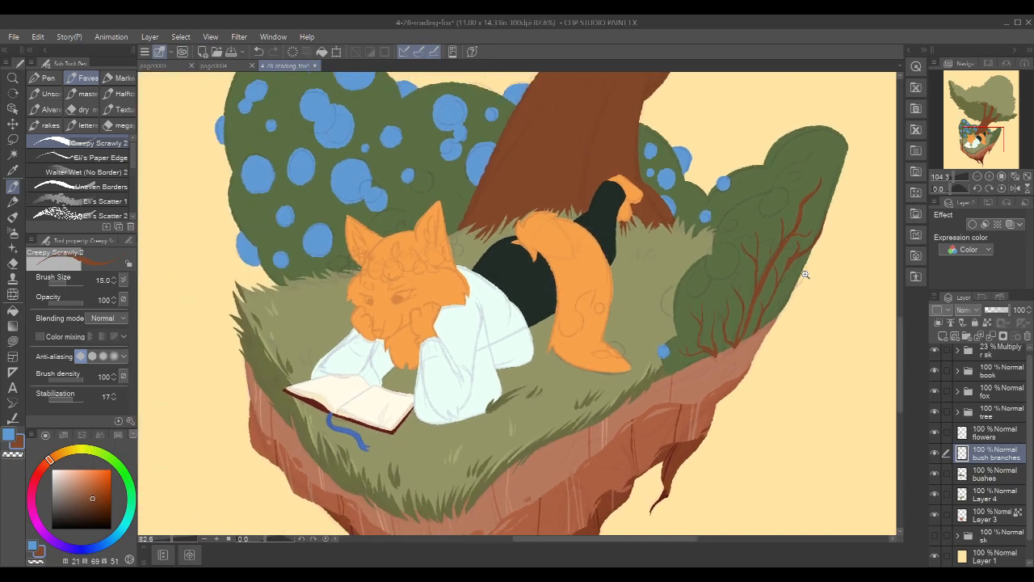
scroll(797, 277, up, 1)
scroll(797, 276, up, 3)
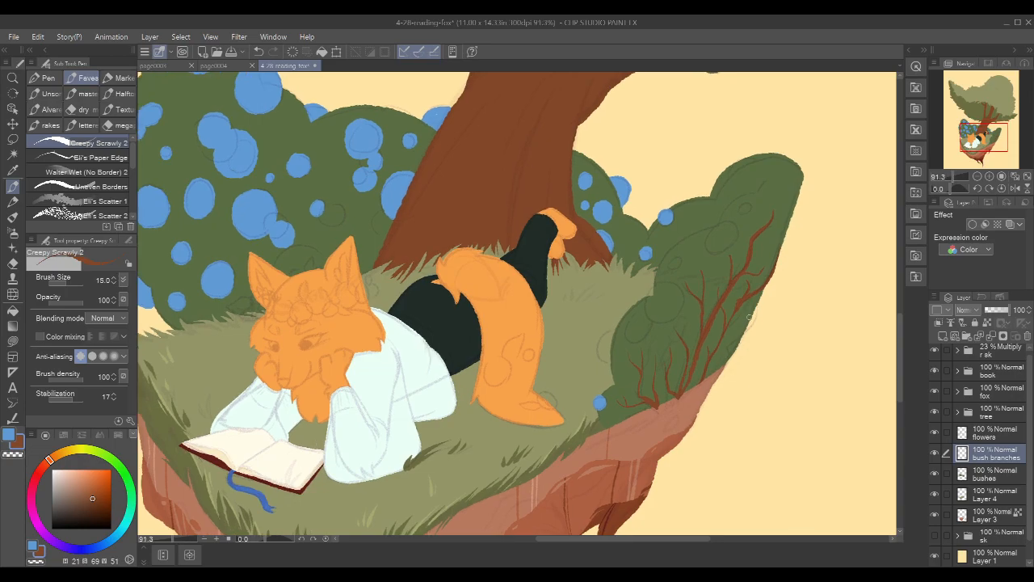
drag(754, 315, 733, 342)
mouse_move(701, 342)
mouse_down()
mouse_move(696, 383)
mouse_move(681, 397)
mouse_up()
Check the flat colours with the sketch folder hidden, and show the sketch again
drag(828, 221, 689, 215)
drag(820, 231, 761, 297)
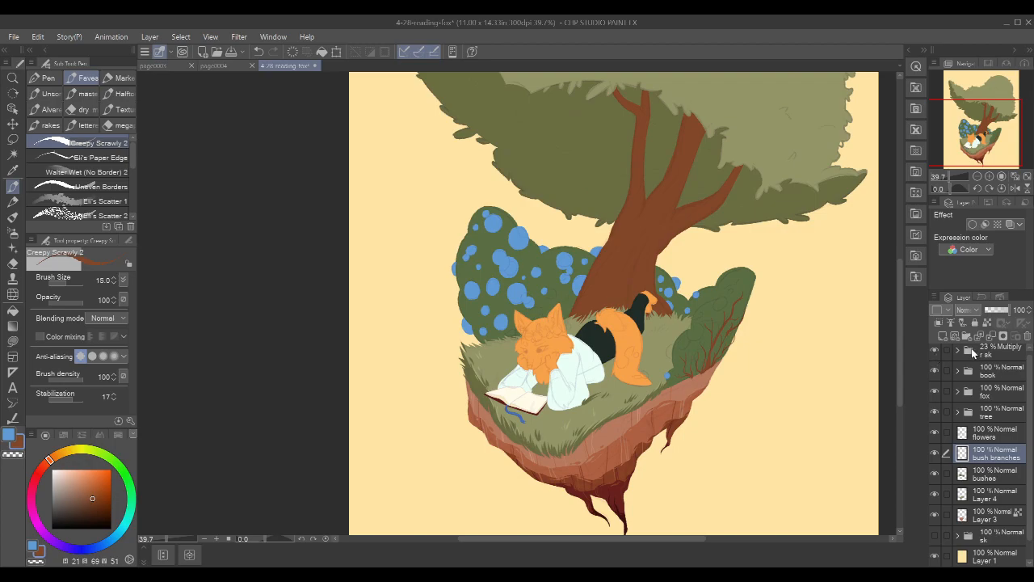
click(935, 350)
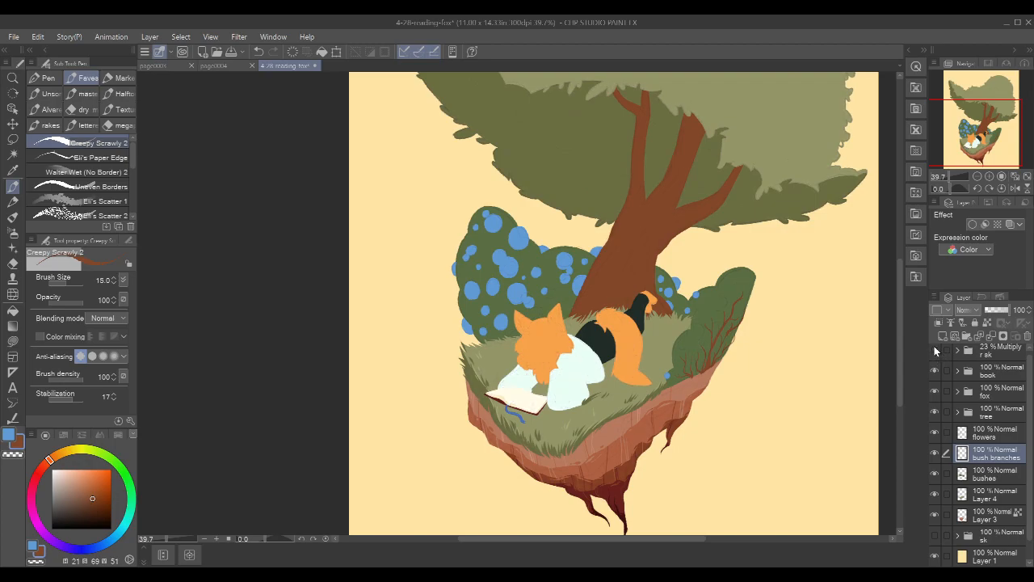
click(935, 350)
Switch to the flowers layer and blue, and paint the large oval flower in the far bush with a small one on either side
click(995, 432)
key(x)
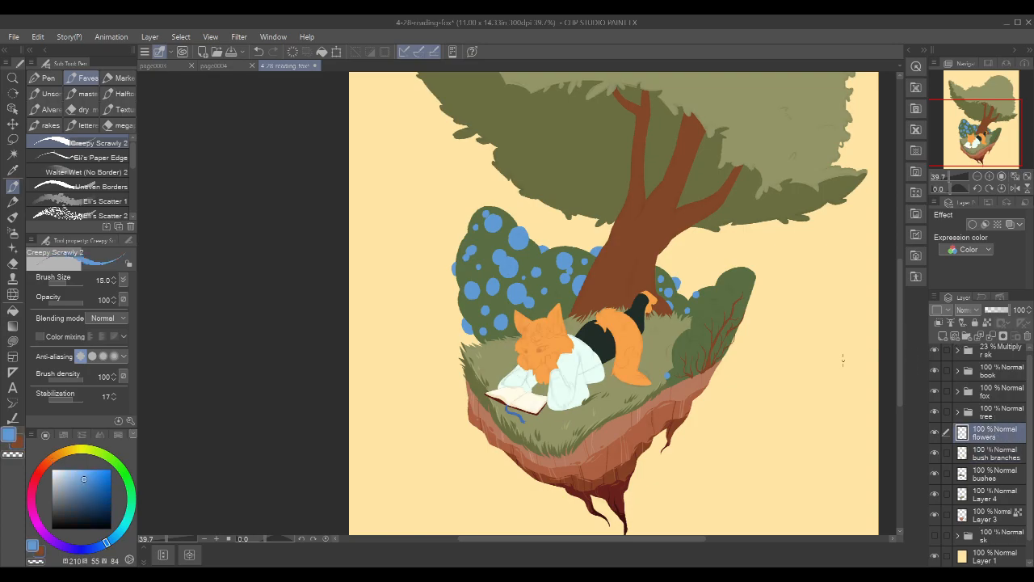
drag(745, 308, 775, 285)
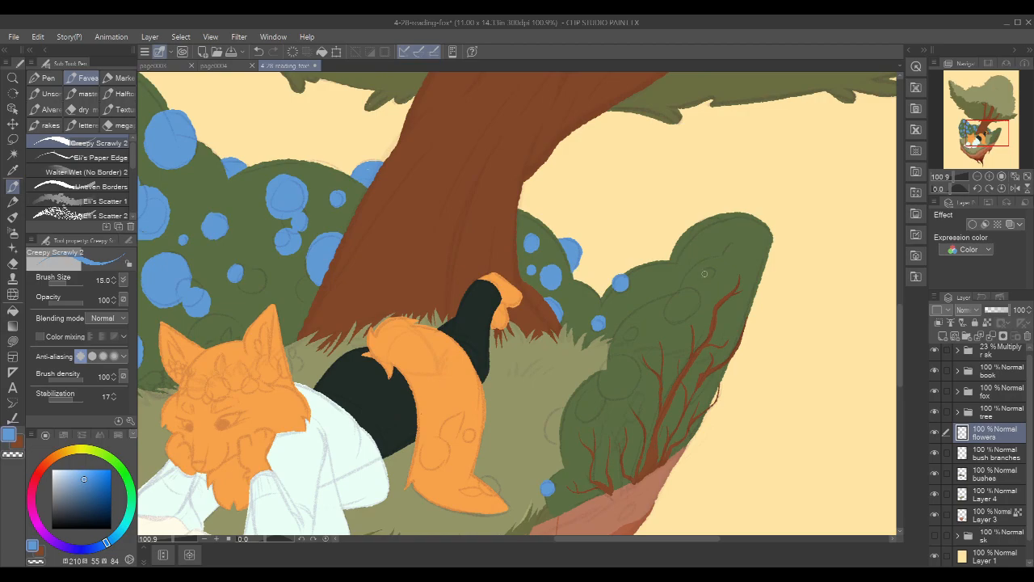
mouse_move(715, 272)
mouse_down()
mouse_move(702, 269)
mouse_move(716, 280)
mouse_move(785, 278)
mouse_up()
mouse_move(718, 278)
mouse_down()
mouse_move(698, 306)
mouse_move(726, 309)
mouse_move(733, 286)
mouse_move(706, 284)
mouse_move(711, 308)
mouse_move(729, 285)
mouse_move(704, 299)
mouse_move(720, 294)
mouse_up()
drag(666, 320, 666, 324)
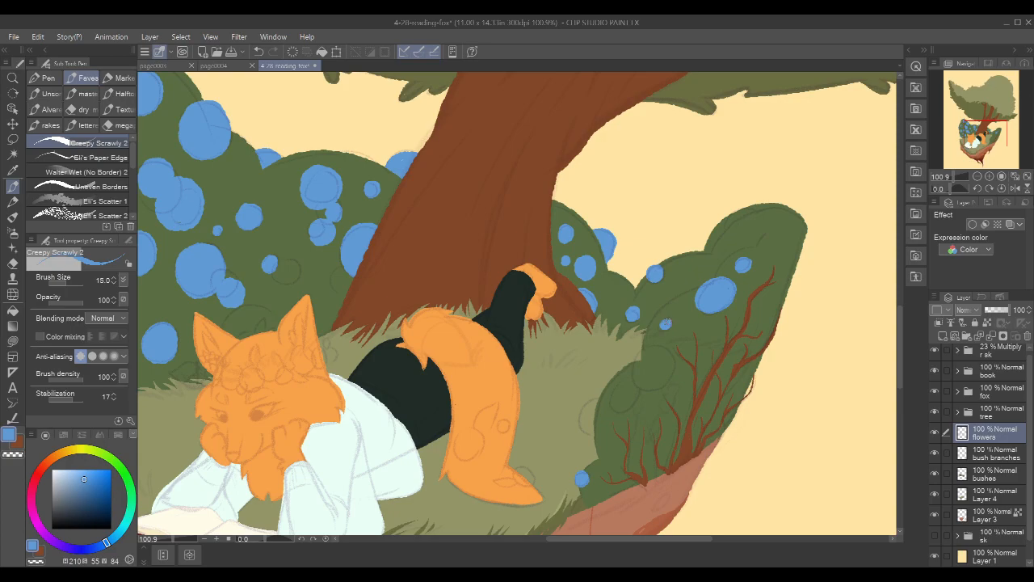
Paint the large round flower and the smaller one touching it near the far bush's inner edge
drag(797, 283, 832, 268)
drag(786, 244, 803, 218)
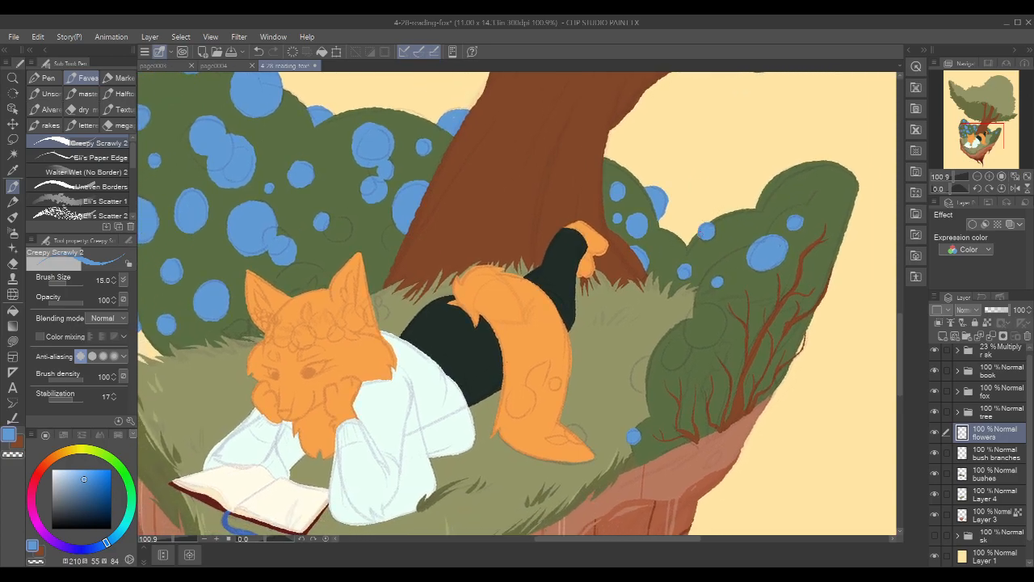
mouse_move(714, 305)
mouse_down()
mouse_move(687, 325)
mouse_move(697, 346)
mouse_move(719, 340)
mouse_move(724, 321)
mouse_move(719, 309)
mouse_move(697, 312)
mouse_move(693, 335)
mouse_move(708, 340)
mouse_move(720, 312)
mouse_move(715, 335)
mouse_move(694, 327)
mouse_move(700, 340)
mouse_move(709, 309)
mouse_move(673, 339)
mouse_move(668, 362)
mouse_move(682, 340)
mouse_up()
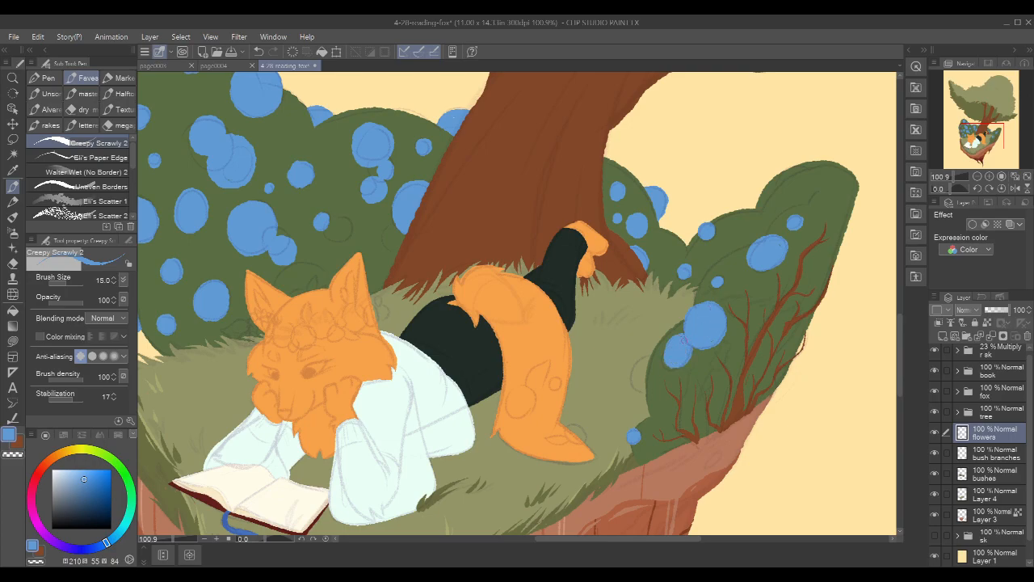
Load a selection from the bushes layer, paint the partial flower jutting past the far bush's inner edge on the flowers layer, and deselect
scroll(633, 402, up, 2)
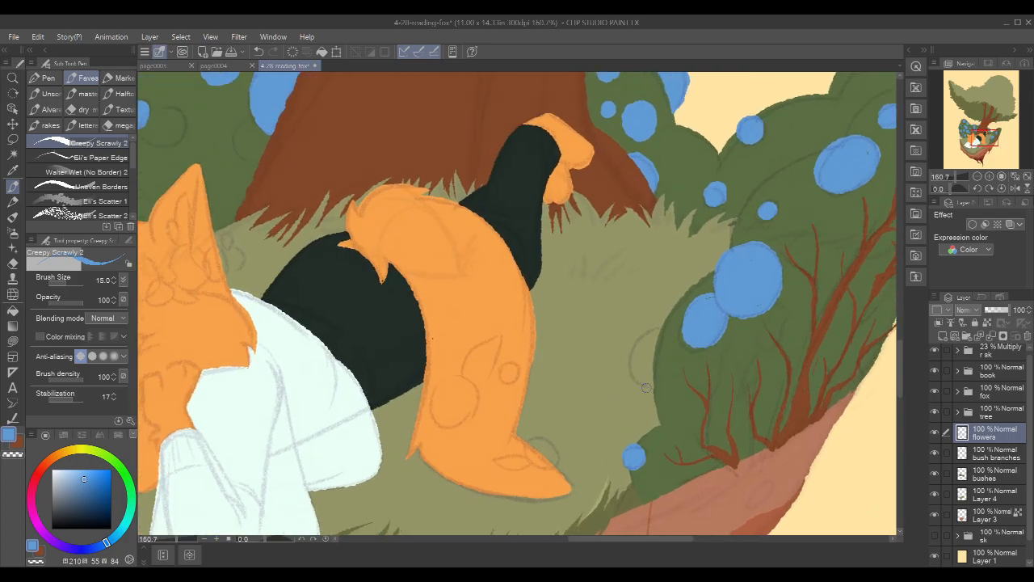
click(996, 474)
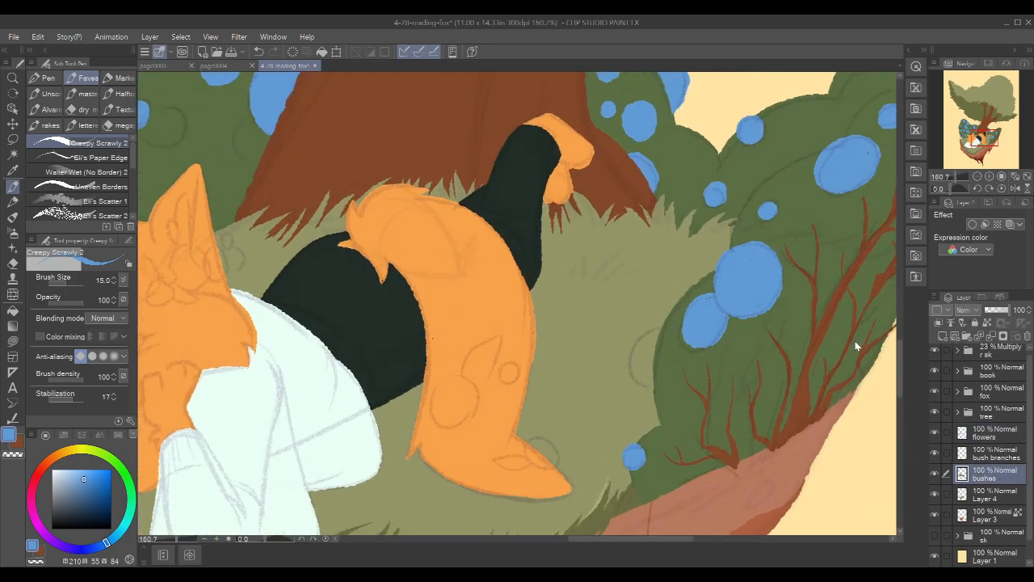
ctrl+click(962, 474)
click(999, 434)
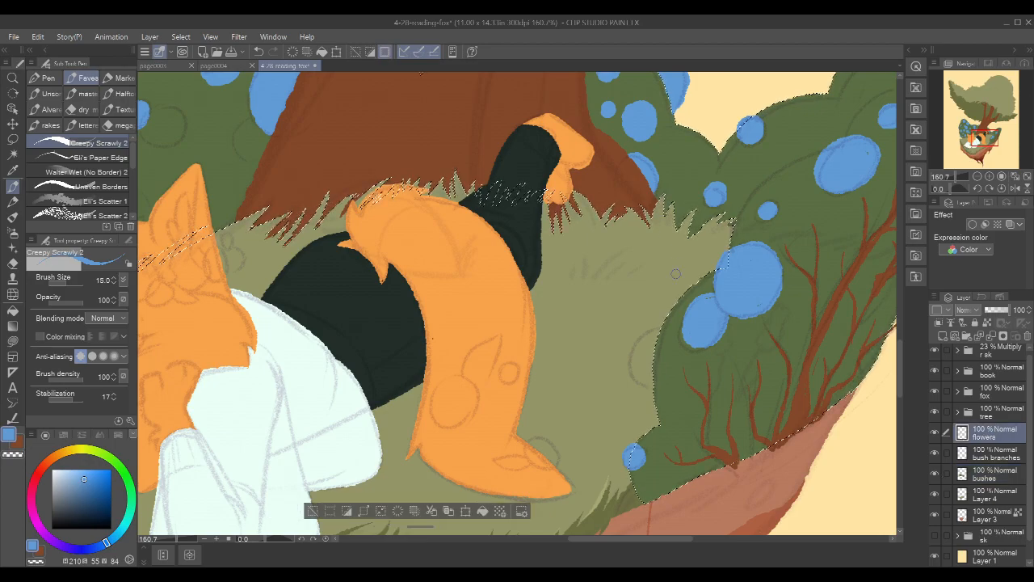
mouse_move(664, 348)
mouse_down()
mouse_move(644, 366)
mouse_move(662, 386)
mouse_move(661, 349)
mouse_move(652, 352)
mouse_move(660, 384)
mouse_move(739, 272)
mouse_move(772, 272)
mouse_move(657, 420)
mouse_up()
scroll(824, 300, down, 5)
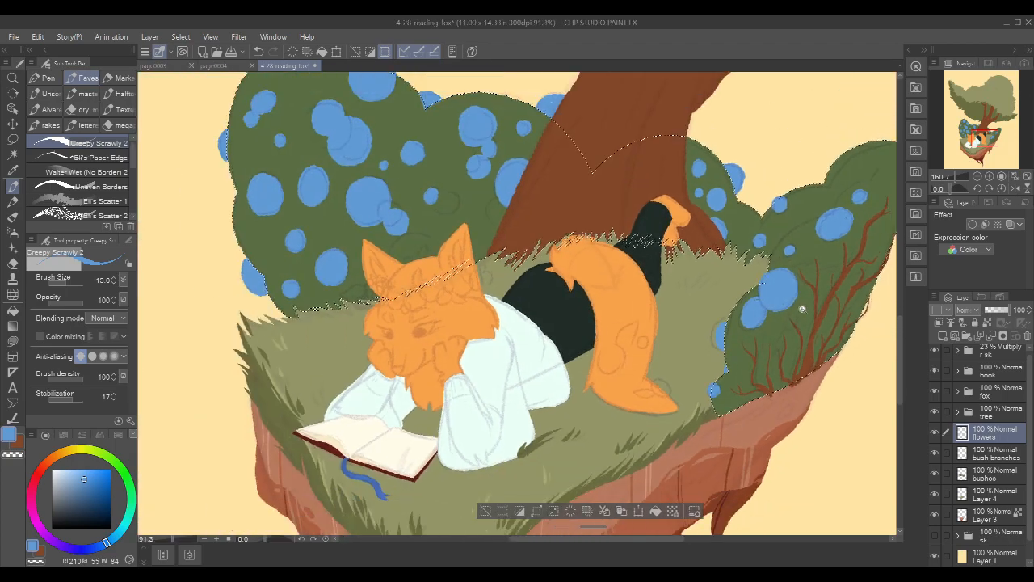
key(ctrl+d)
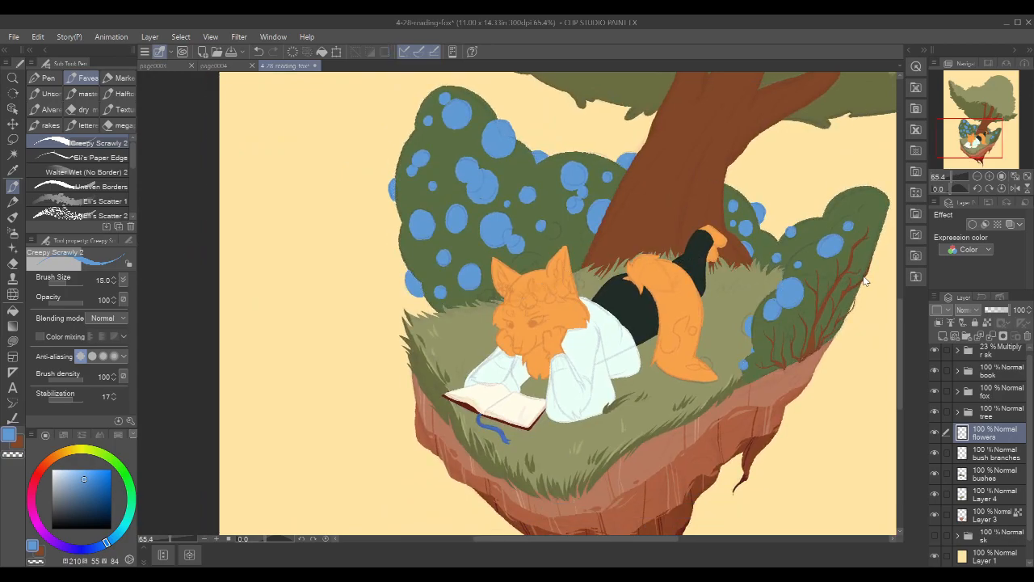
Paint the oval flower on the far bush's upper lobe, the small one beneath it and the little cluster beside the edge flower
drag(867, 283, 719, 371)
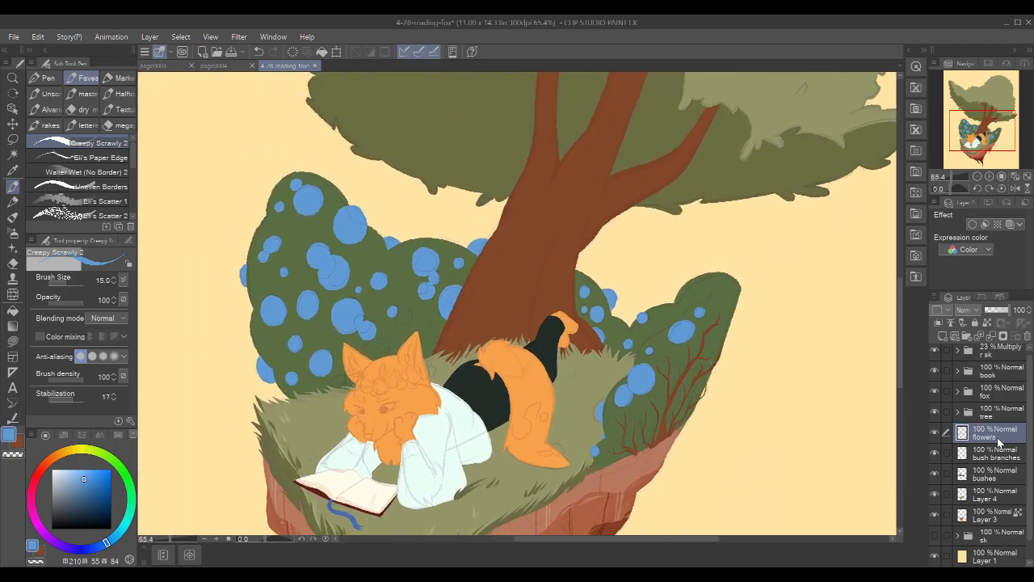
scroll(729, 268, up, 4)
mouse_move(679, 274)
mouse_down()
mouse_move(658, 288)
mouse_move(677, 286)
mouse_up()
click(657, 318)
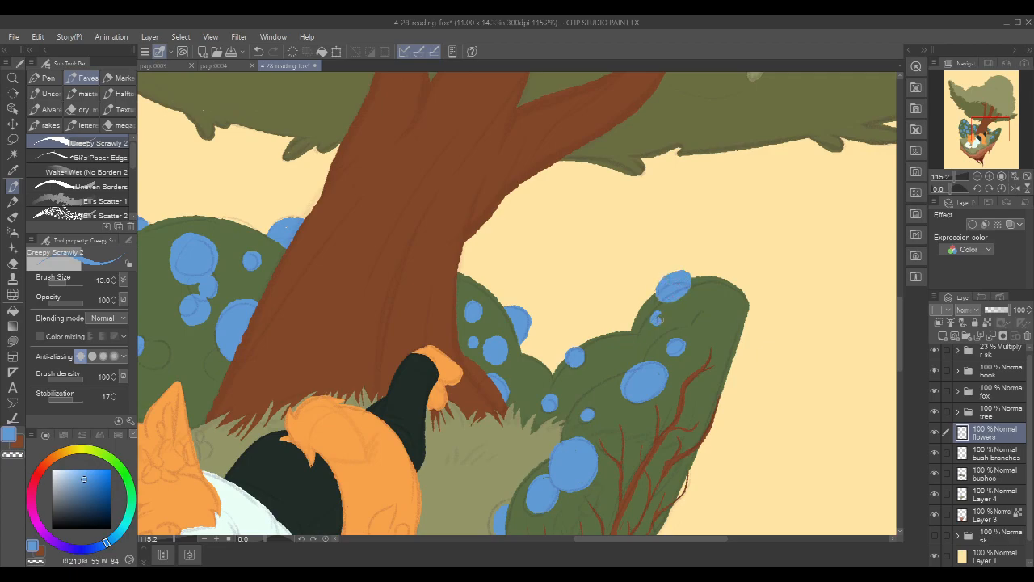
mouse_move(590, 388)
mouse_down()
mouse_move(615, 374)
mouse_move(592, 386)
mouse_move(611, 376)
mouse_move(582, 381)
mouse_up()
scroll(737, 282, down, 3)
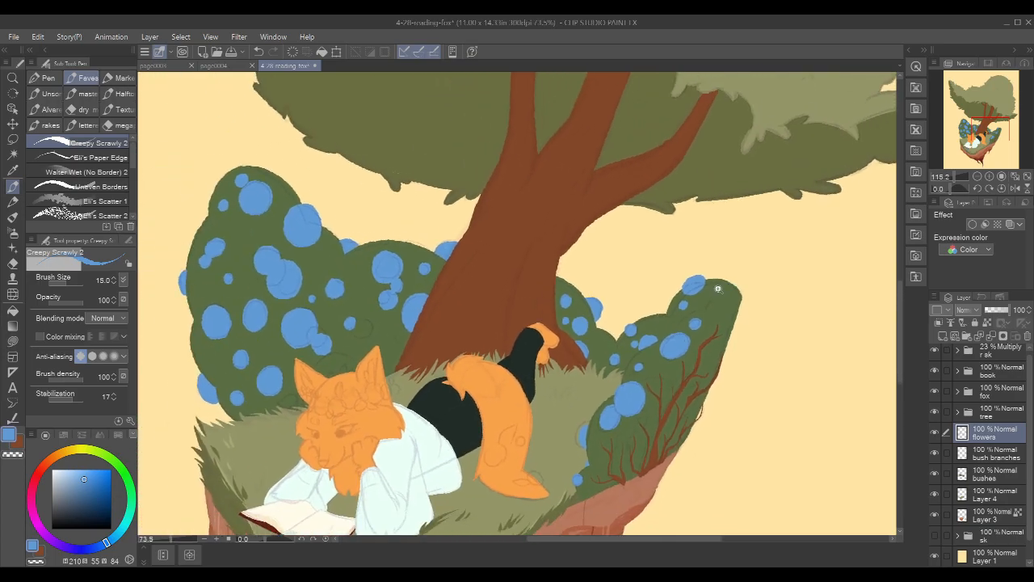
scroll(741, 281, down, 3)
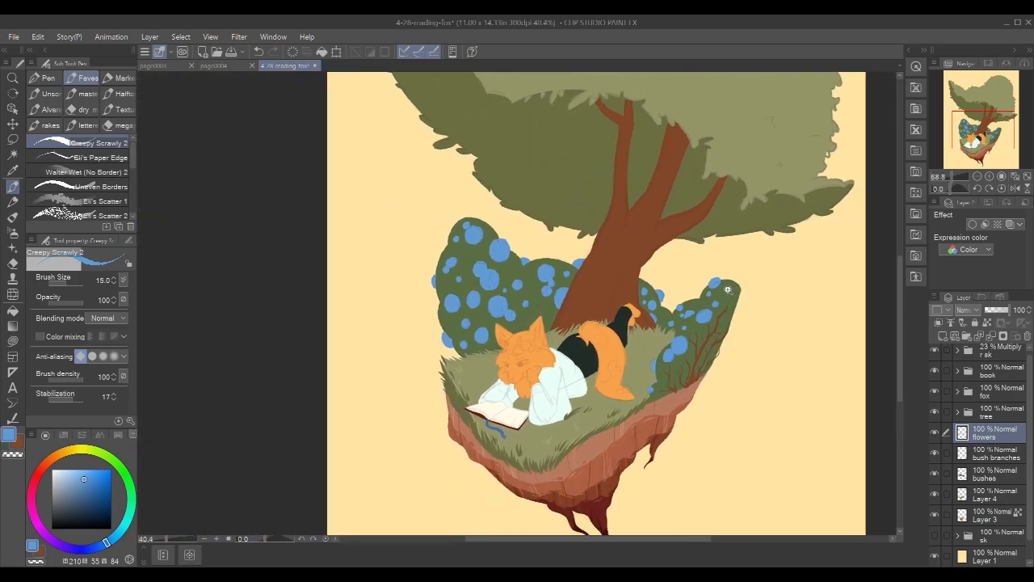
key(ctrl+0)
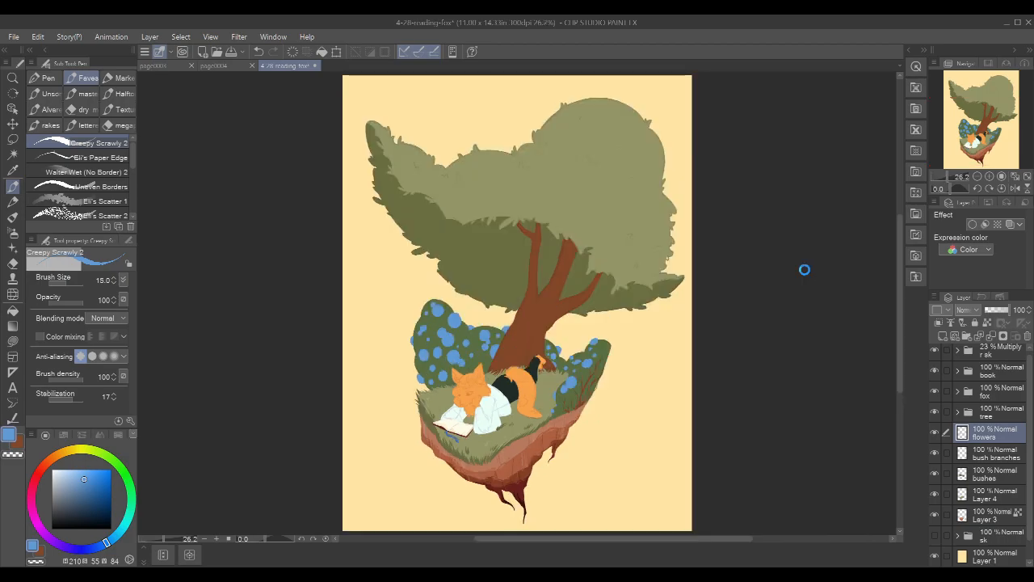
Save the illustration and review the flat colours with the sketch hidden and the canvas mirrored, restoring both and inspecting the fox
key(ctrl+s)
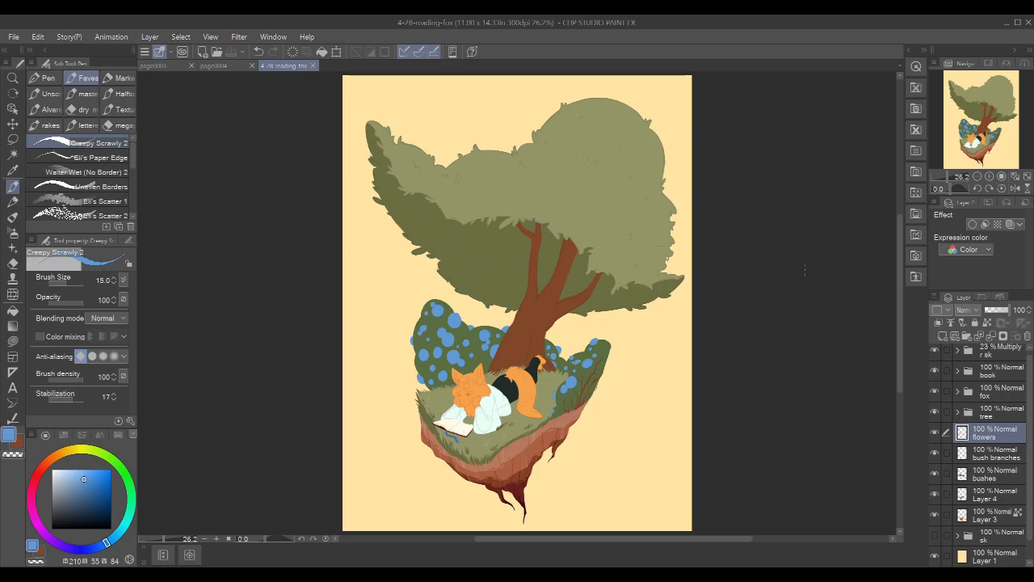
click(935, 350)
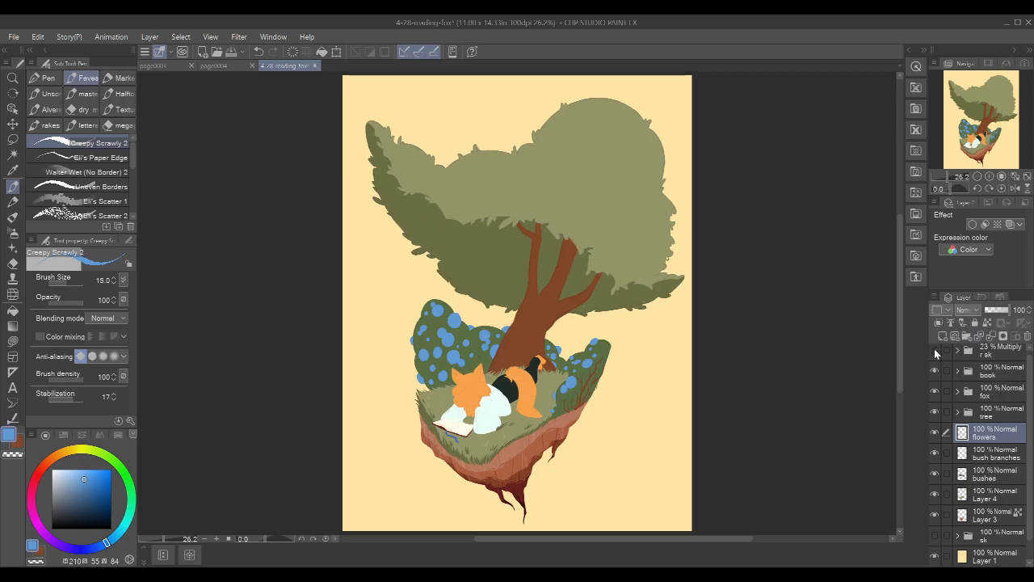
click(1016, 188)
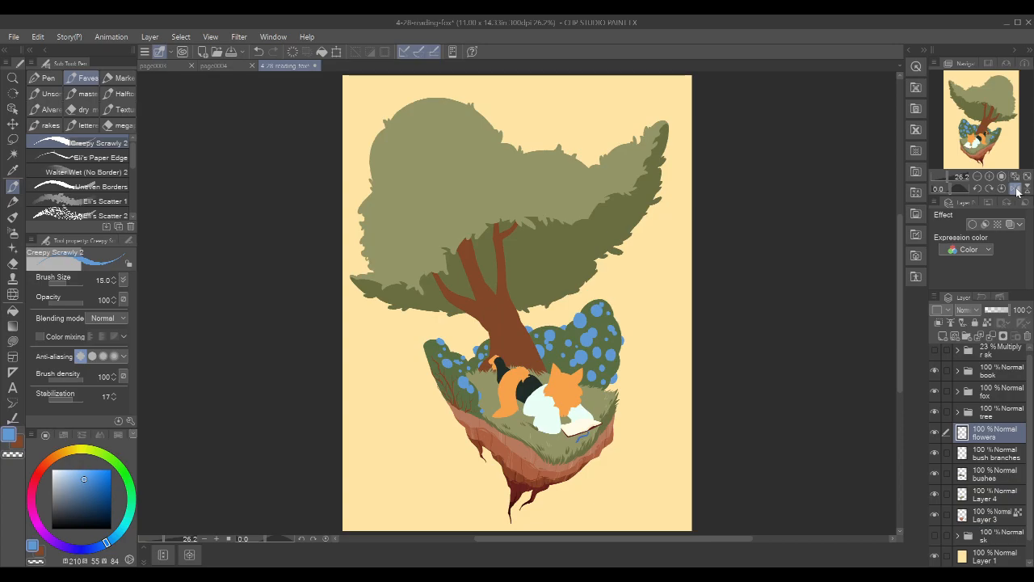
click(1016, 189)
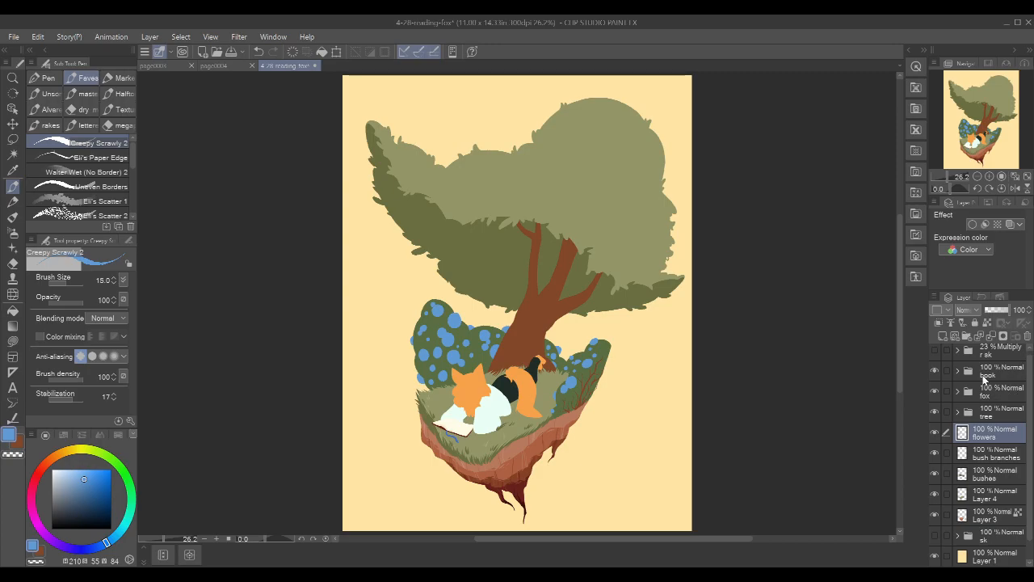
click(958, 392)
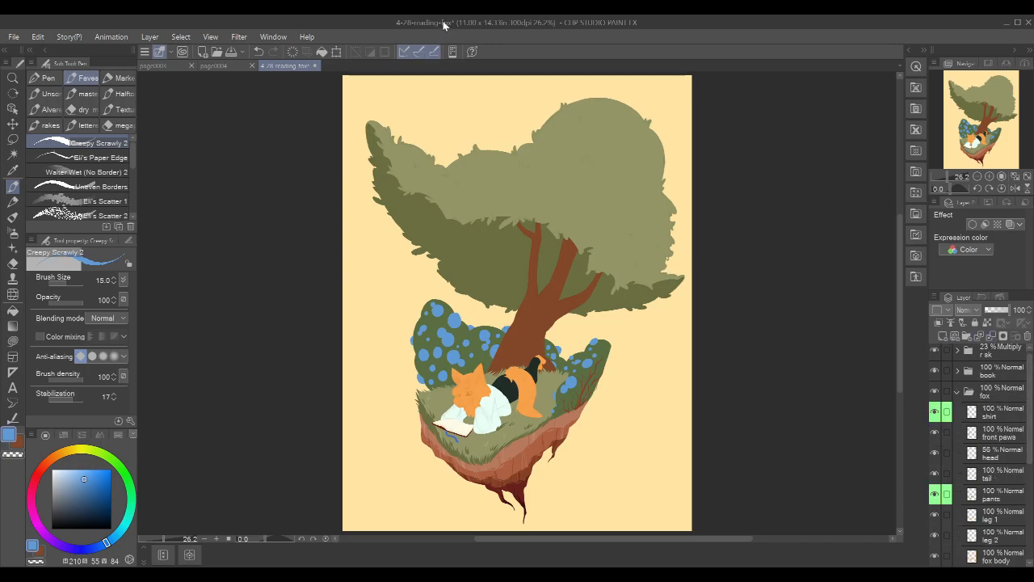
drag(486, 406, 521, 406)
click(958, 393)
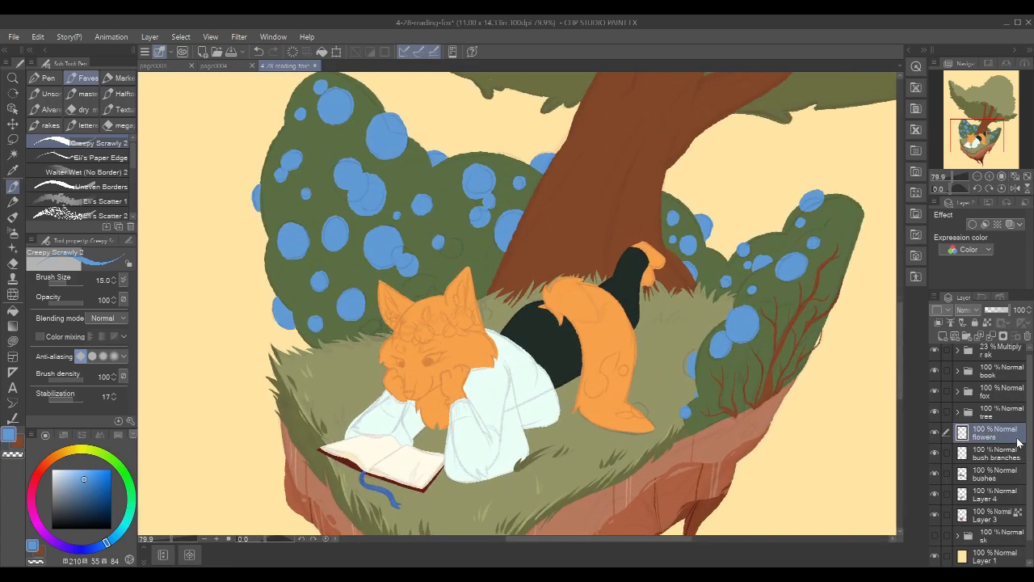
Group the flowers, bush branches and bushes layers into one folder named bushes
shift+click(1000, 477)
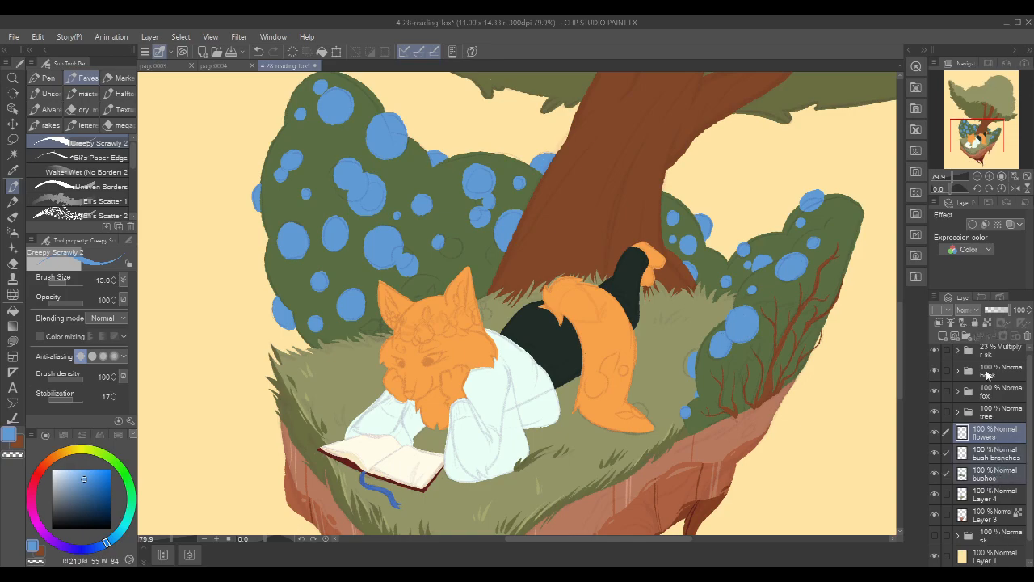
key(ctrl+g)
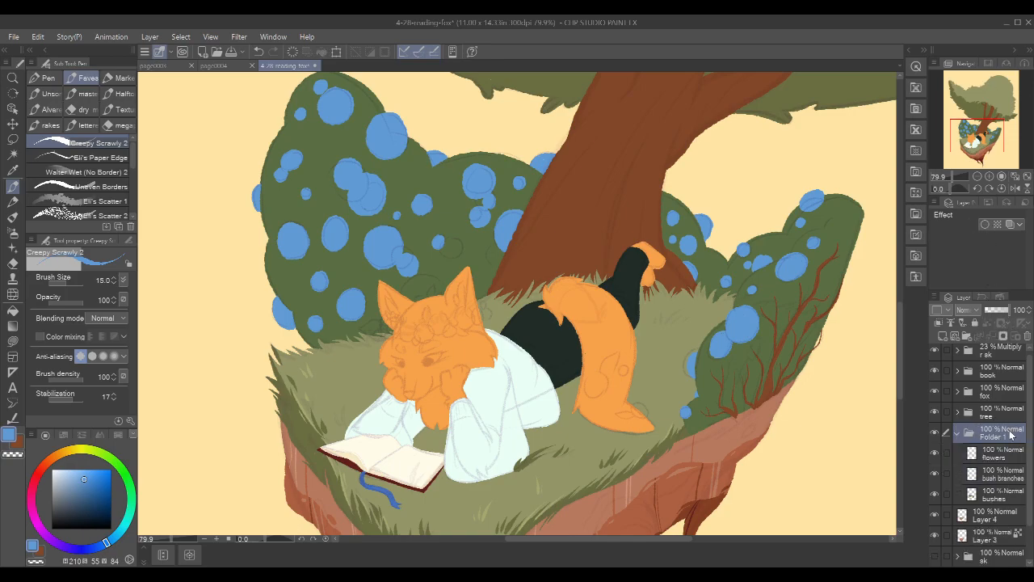
click(957, 434)
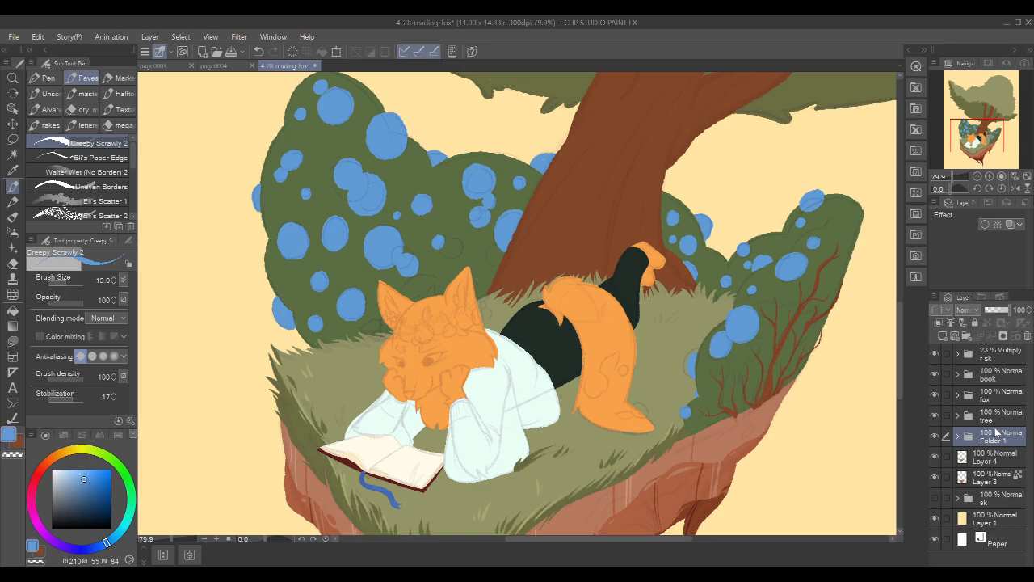
double_click(996, 432)
text(bushes)
key(Return)
Check the contents of the bushes, tree, fox and book folders by hiding and reshowing each one
click(935, 437)
click(935, 436)
click(935, 415)
click(935, 415)
click(935, 395)
click(935, 395)
click(935, 375)
click(935, 374)
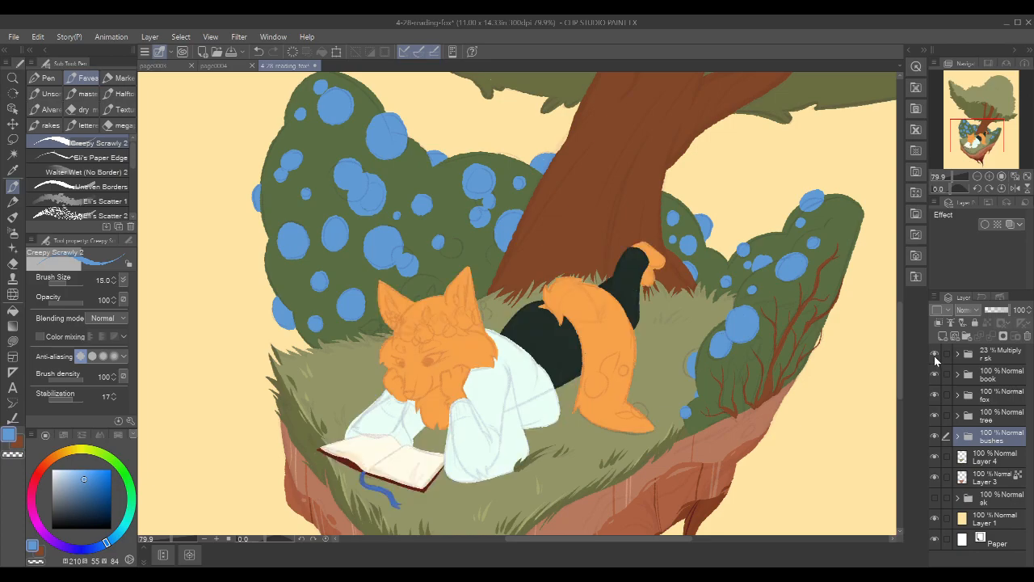
Add a new layer above the shirt layer in the fox folder and name it flower crown
click(958, 395)
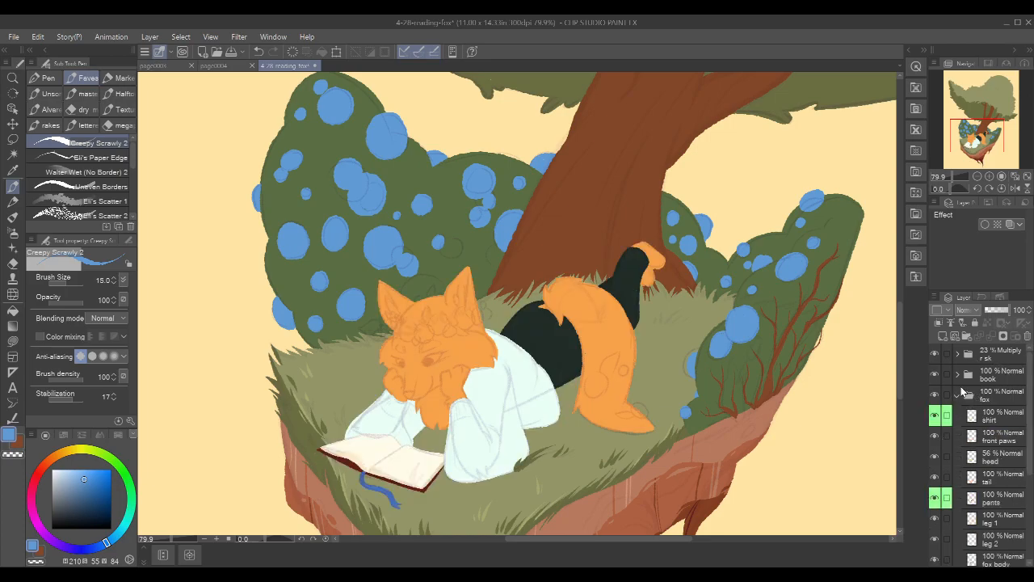
click(1008, 421)
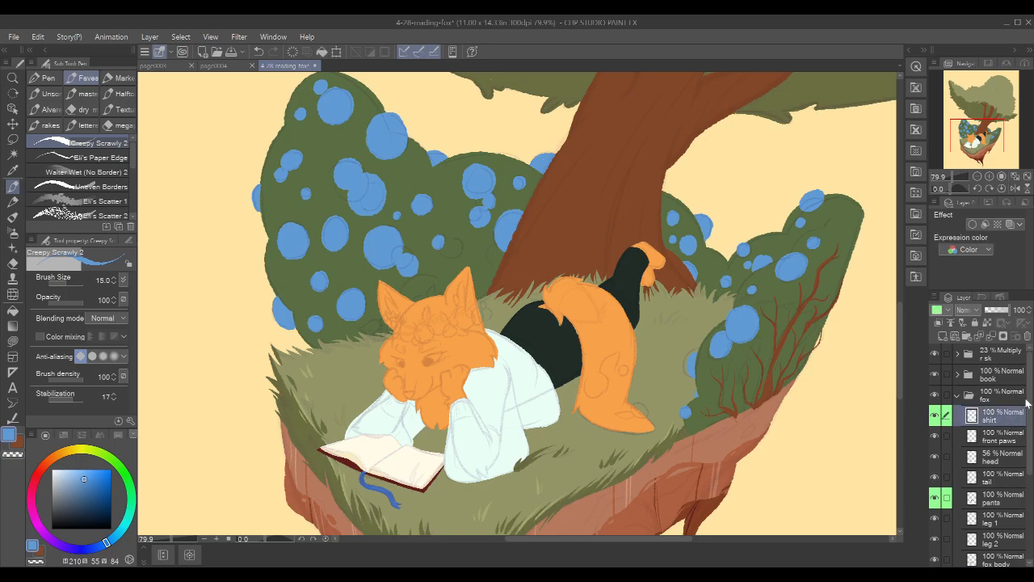
click(942, 335)
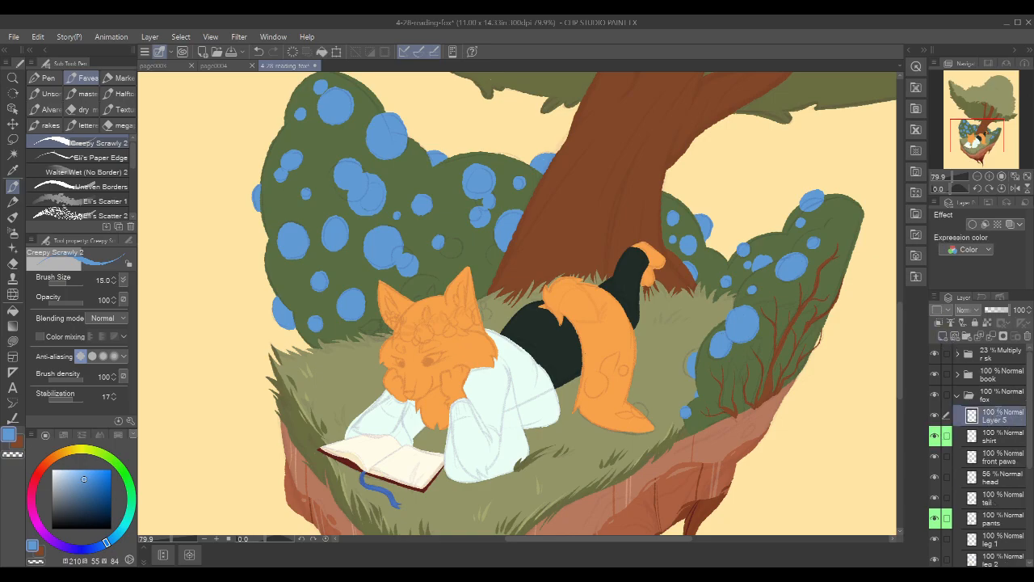
double_click(999, 416)
text(flower crown)
key(Return)
Sample the grass colour and shift it to a yellow-green with hue 70, saturation 60 and brightness 67
drag(725, 331, 770, 313)
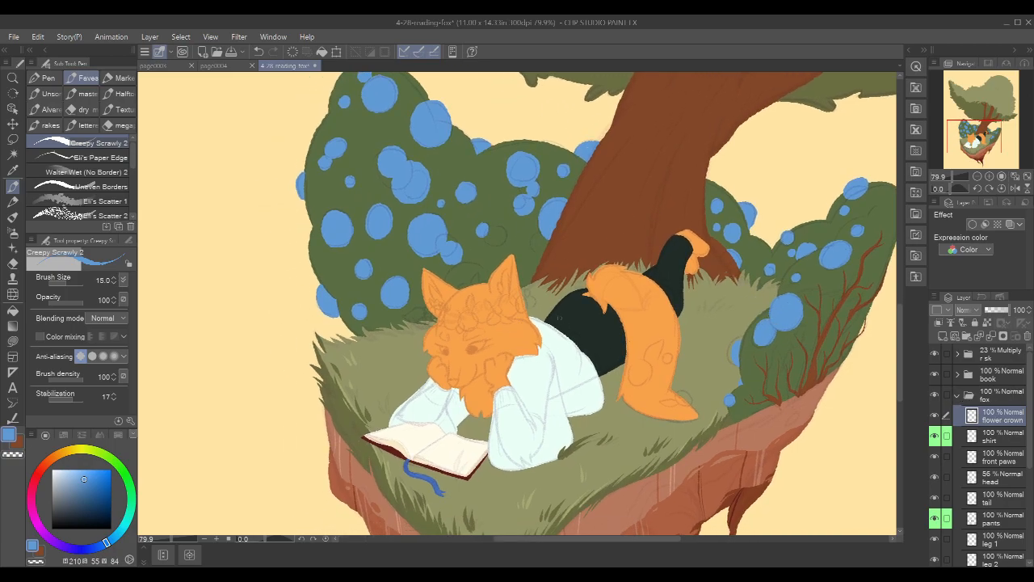
key(i)
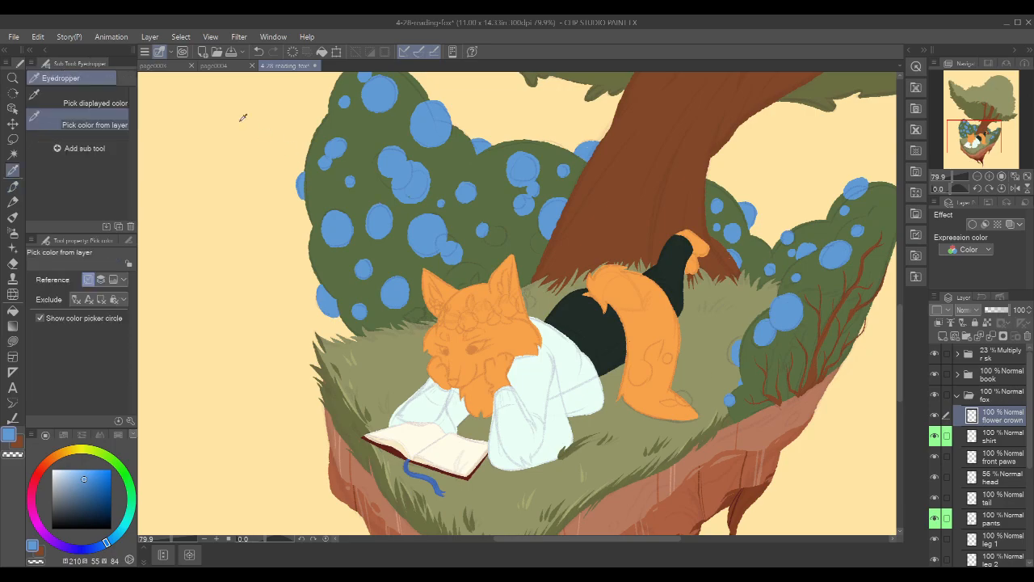
scroll(502, 208, up, 2)
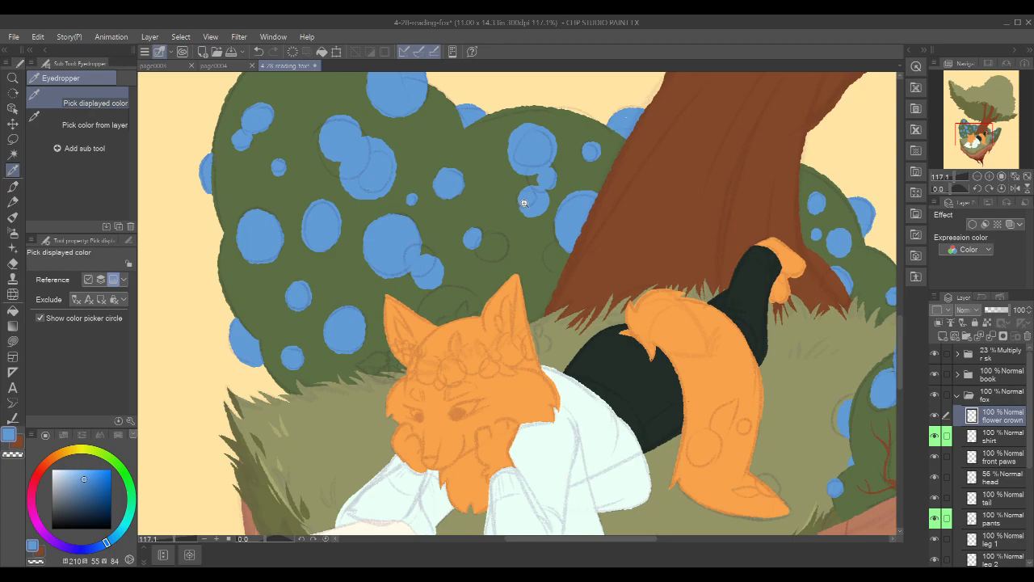
click(350, 417)
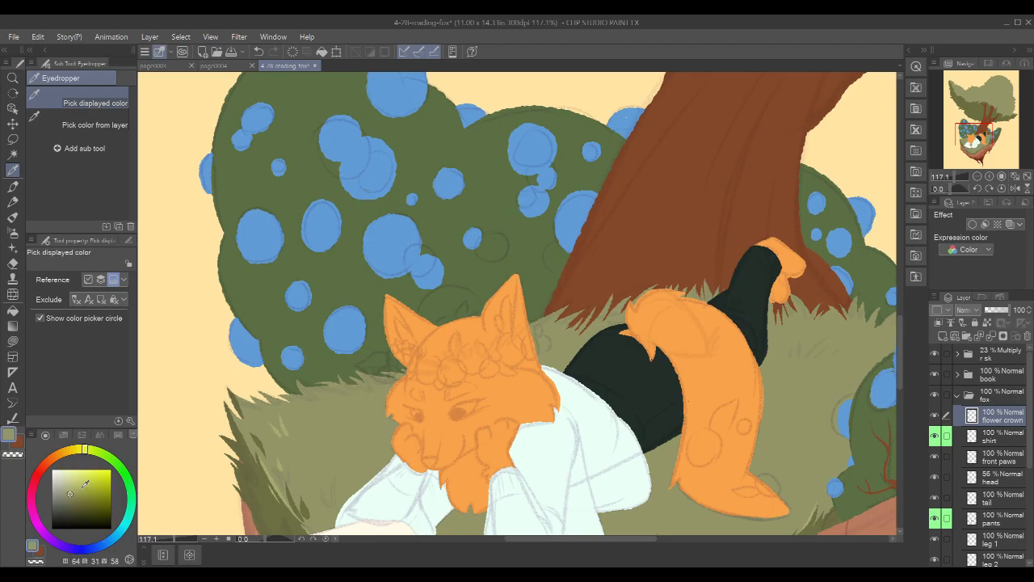
click(82, 487)
click(87, 488)
click(91, 454)
Brighten the yellow-green to saturation 66 and brightness 76, testing it with strokes by the fox's ear and undoing them
key(p)
drag(375, 334, 393, 343)
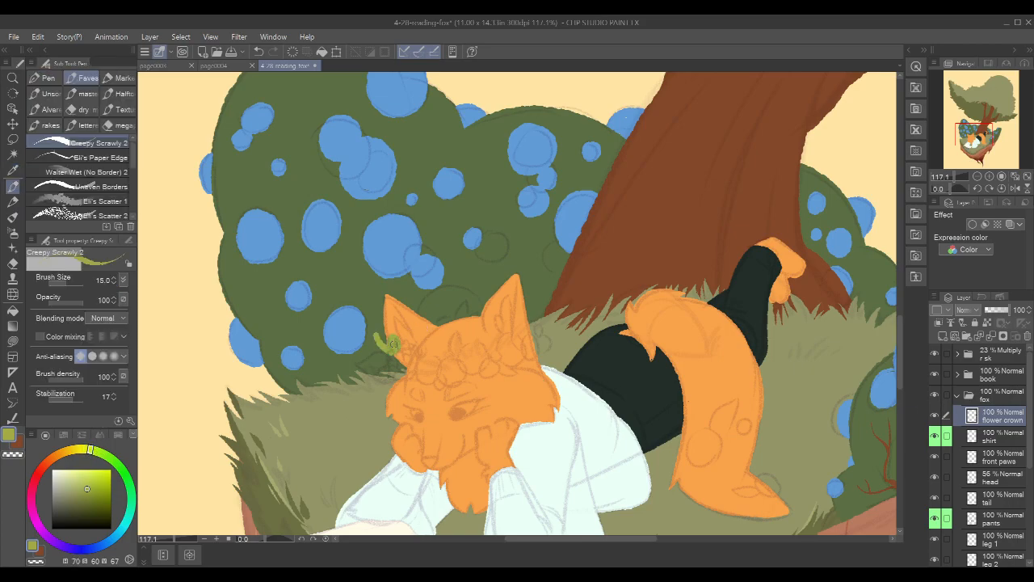
key(ctrl+z)
click(93, 481)
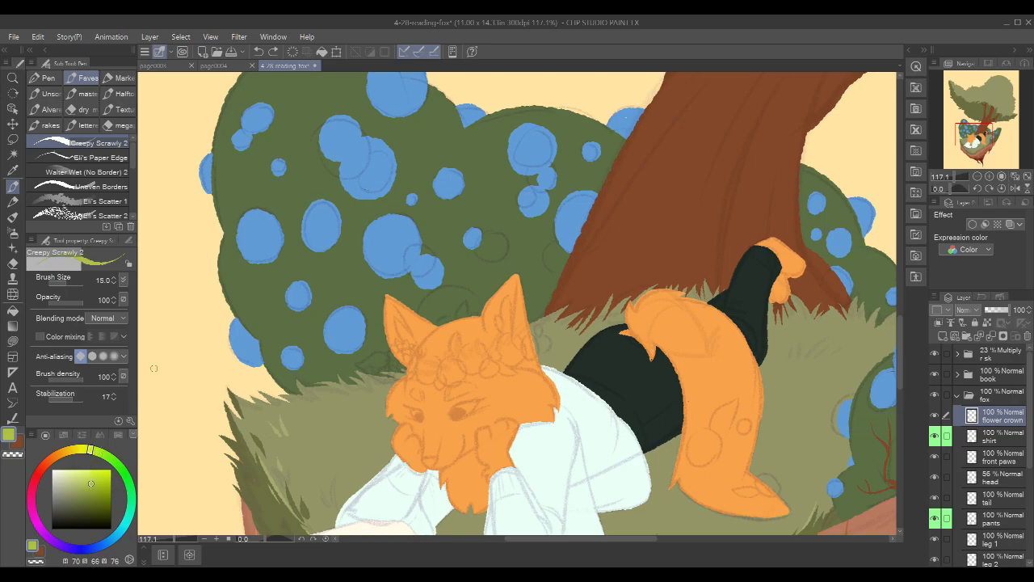
drag(388, 341, 390, 346)
key(ctrl+z)
Sample a bush flower's blue, adjust it to hue 204, saturation 67 and brightness 89, and undo a test dab on the head
scroll(493, 366, up, 3)
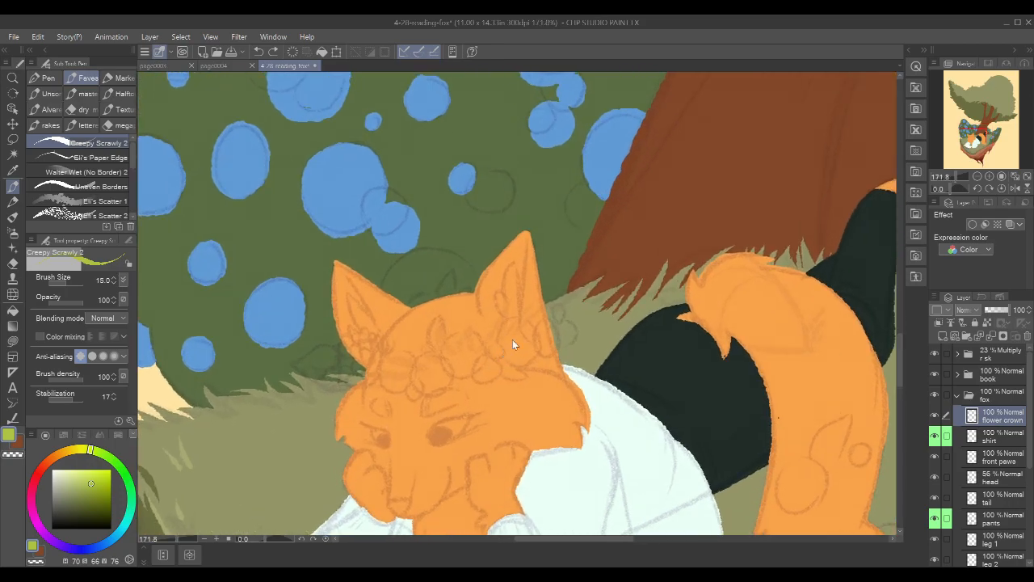
alt+click(506, 388)
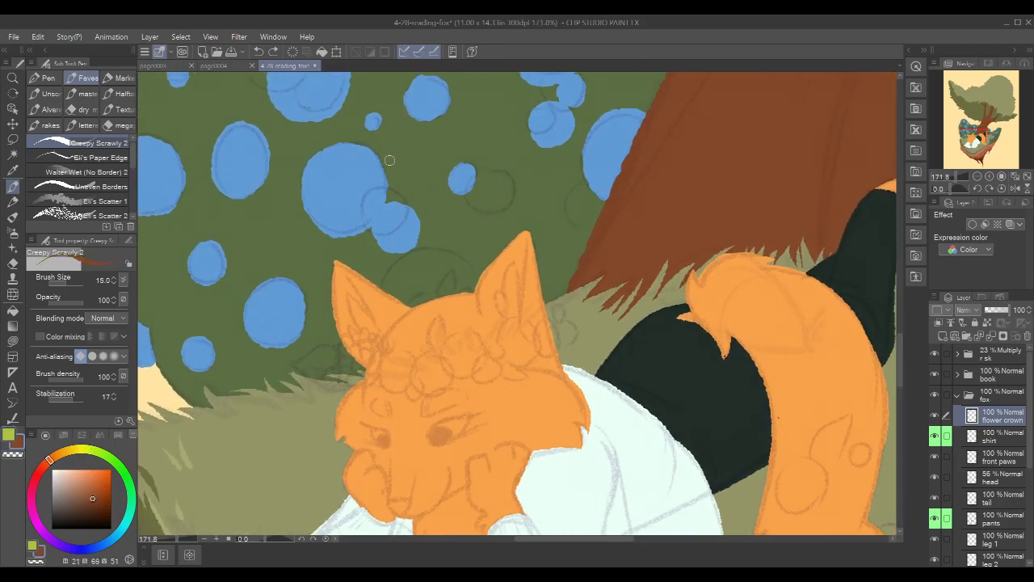
alt+click(351, 172)
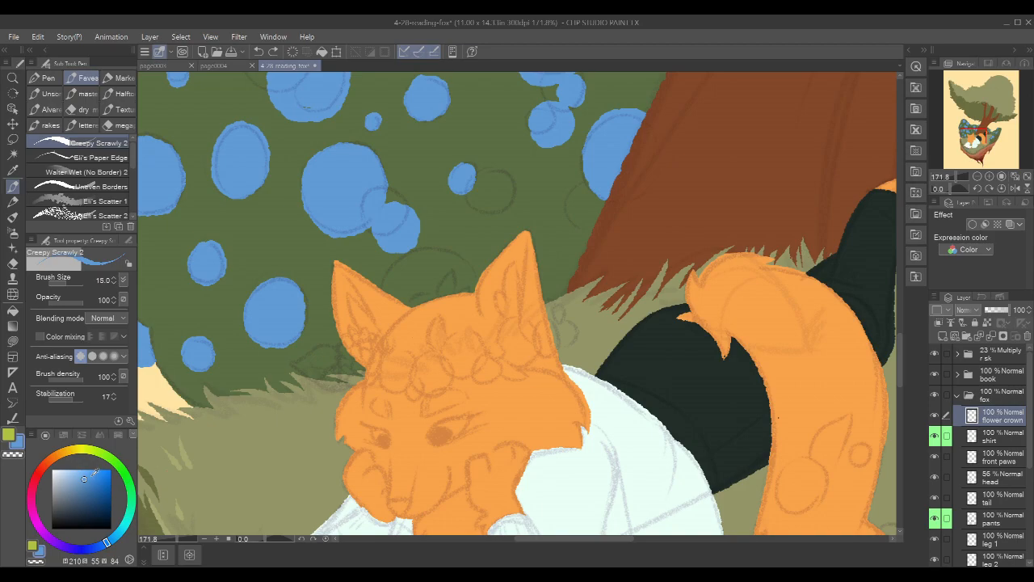
click(112, 542)
drag(407, 304, 410, 328)
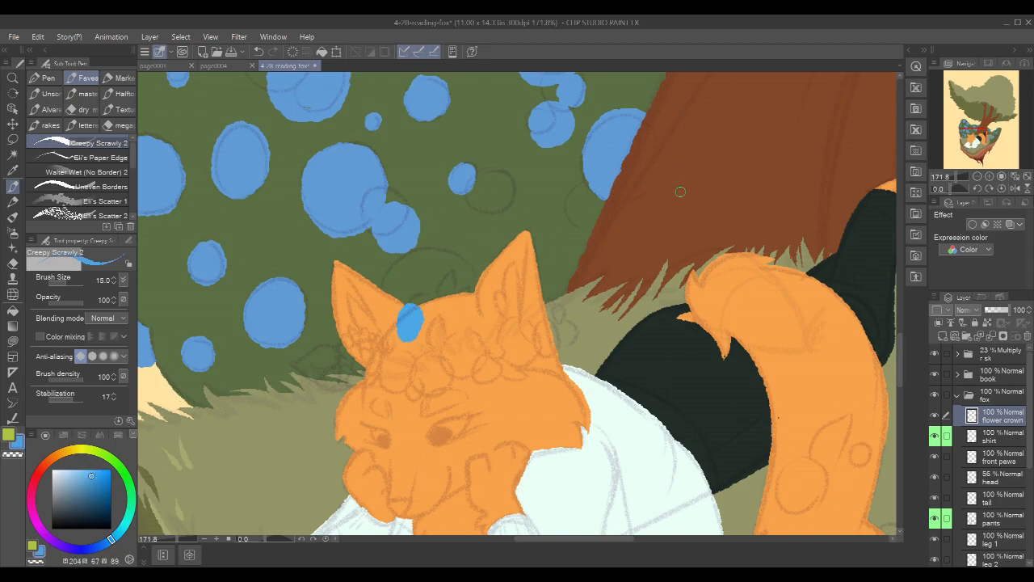
key(ctrl+z)
Switch back to the yellow-green and paint the upright leaf at the middle of the fox's flower crown
key(x)
drag(631, 312, 674, 292)
drag(475, 331, 494, 311)
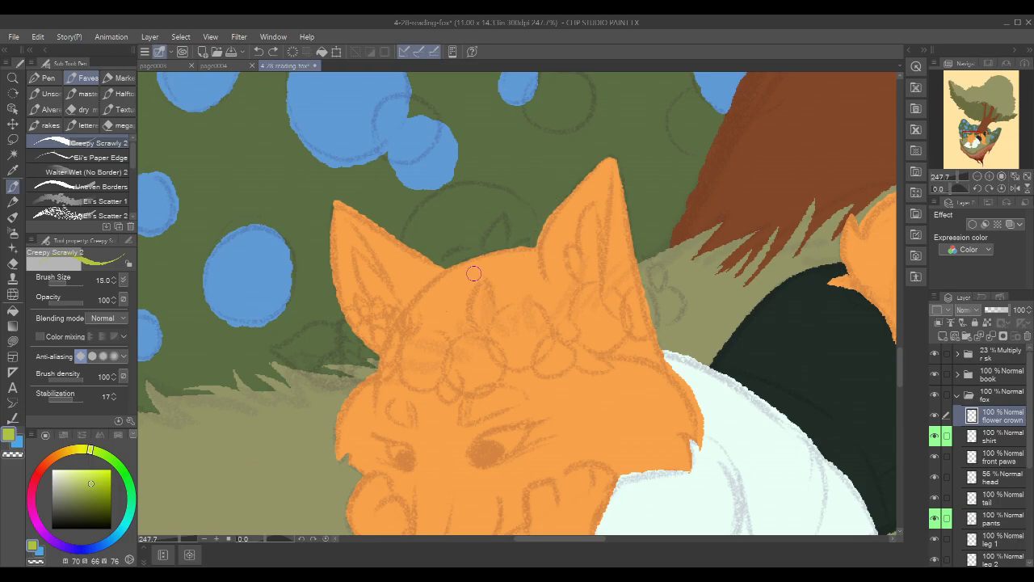
mouse_move(485, 279)
mouse_down()
mouse_move(470, 305)
mouse_move(490, 340)
mouse_move(488, 275)
mouse_move(505, 329)
mouse_move(484, 283)
mouse_move(493, 342)
mouse_move(495, 311)
mouse_up()
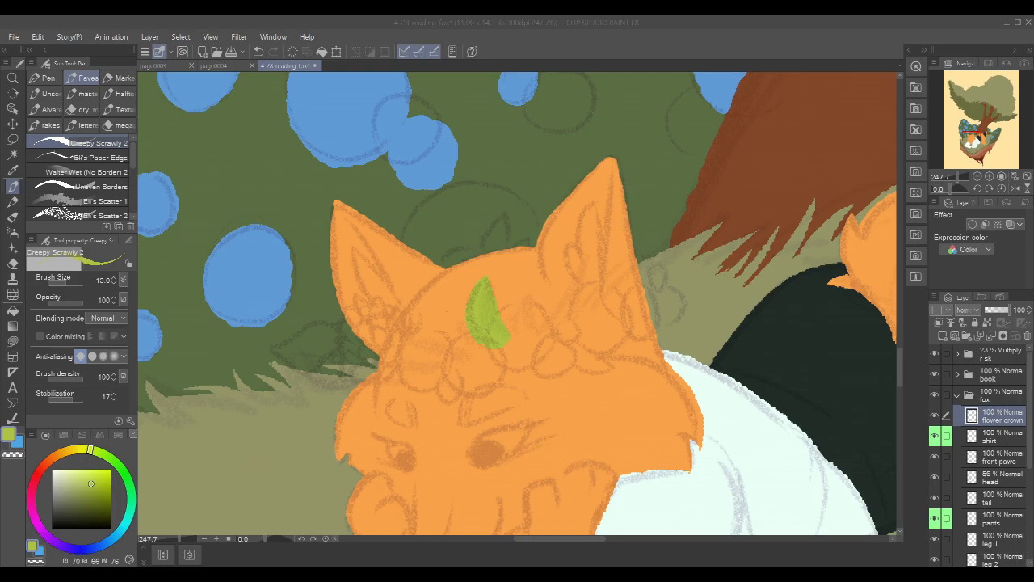
Paint the slanted crown leaf beneath the base of the fox's larger ear
click(521, 26)
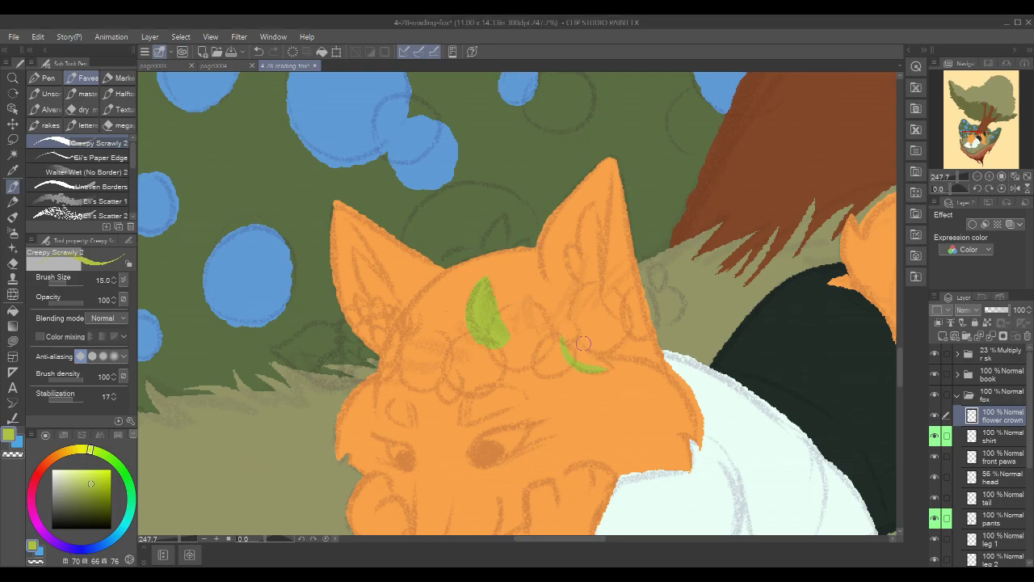
drag(683, 356, 597, 371)
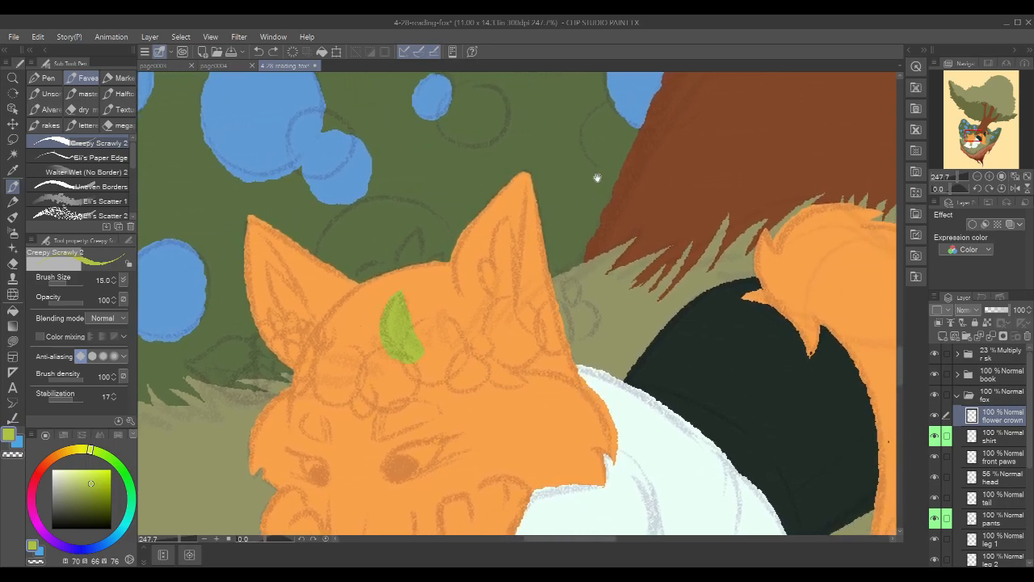
drag(598, 229, 594, 225)
mouse_move(473, 349)
mouse_down()
mouse_move(512, 382)
mouse_move(526, 377)
mouse_move(479, 360)
mouse_move(503, 367)
mouse_up()
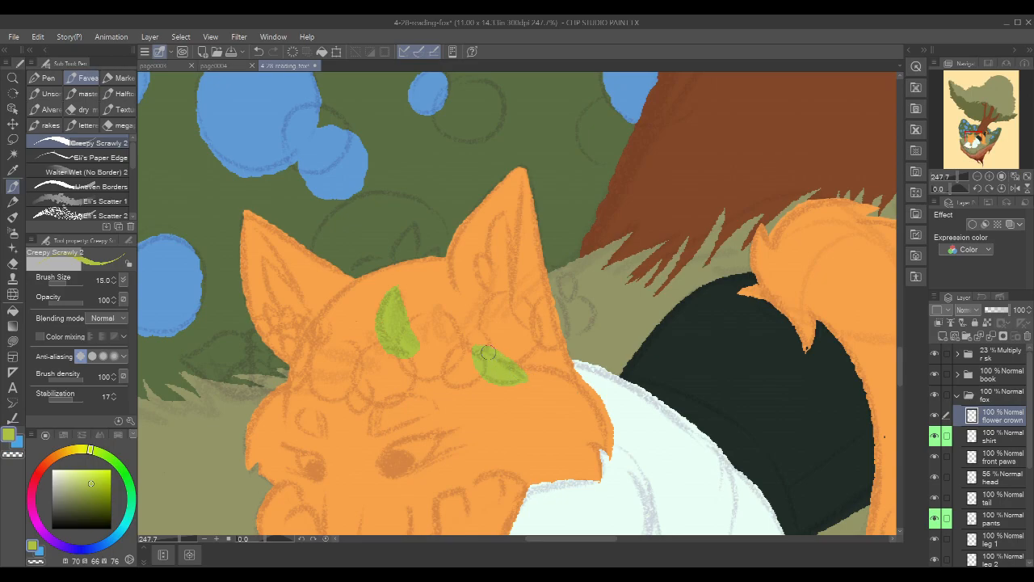
Collapse the fox folder to check the tree and bushes folders, reselect the flower crown layer and paint the leaf rising behind the head
drag(531, 312, 643, 303)
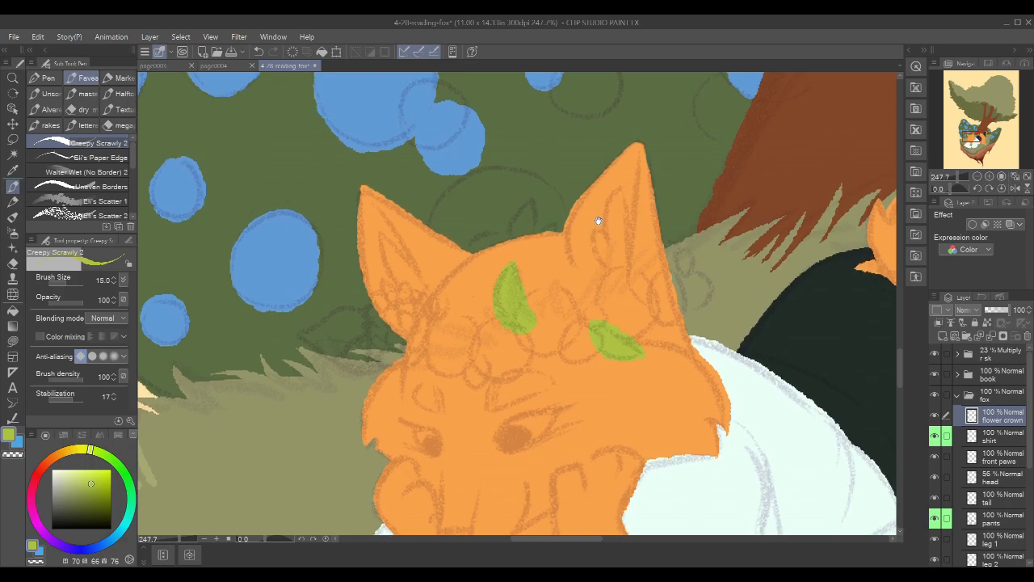
click(958, 396)
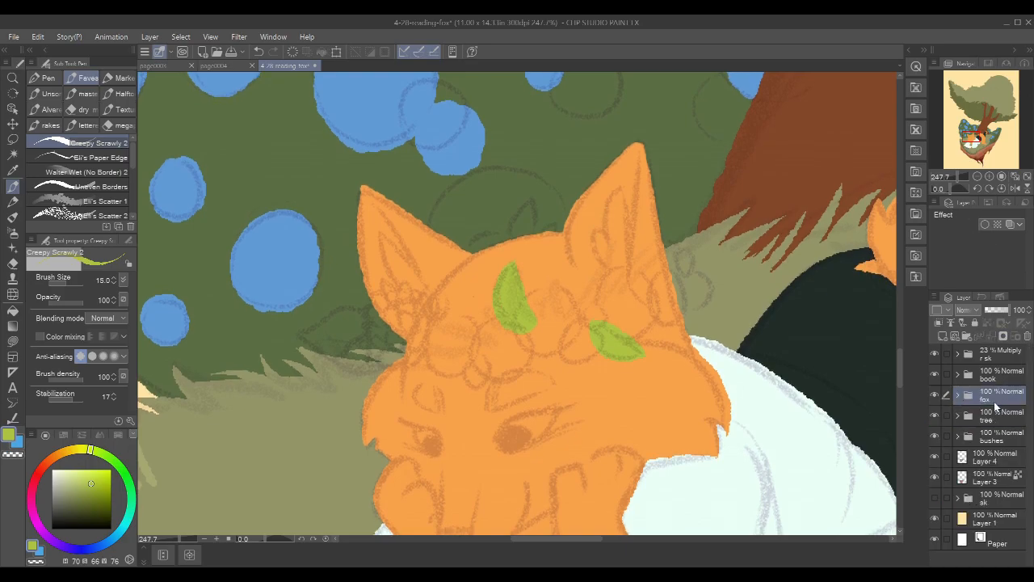
drag(935, 418, 934, 437)
click(958, 396)
click(999, 414)
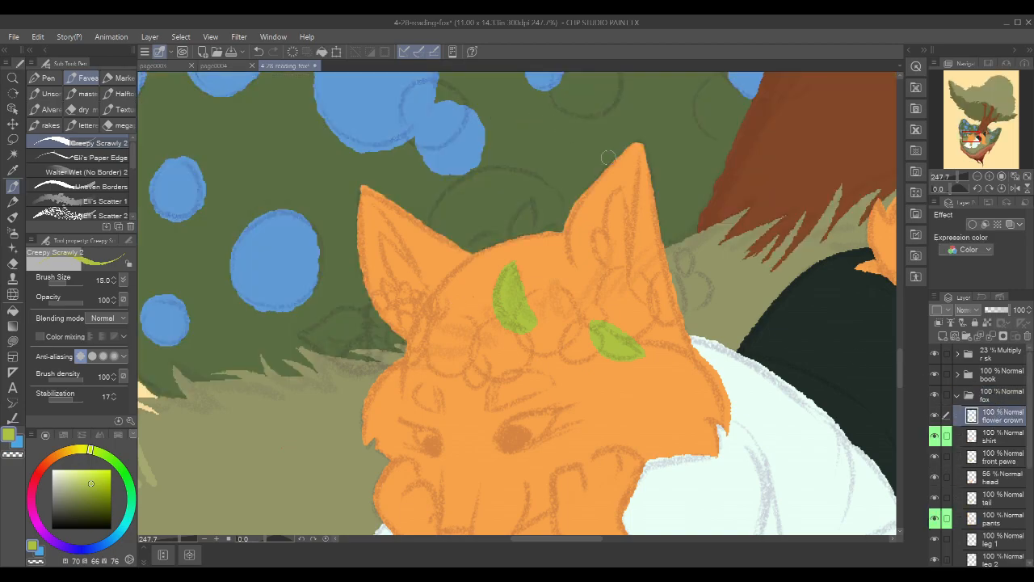
mouse_move(513, 237)
mouse_down()
mouse_move(529, 198)
mouse_move(533, 228)
mouse_move(514, 238)
mouse_move(529, 209)
mouse_move(527, 229)
mouse_move(526, 211)
mouse_move(514, 234)
mouse_move(524, 209)
mouse_move(527, 217)
mouse_up()
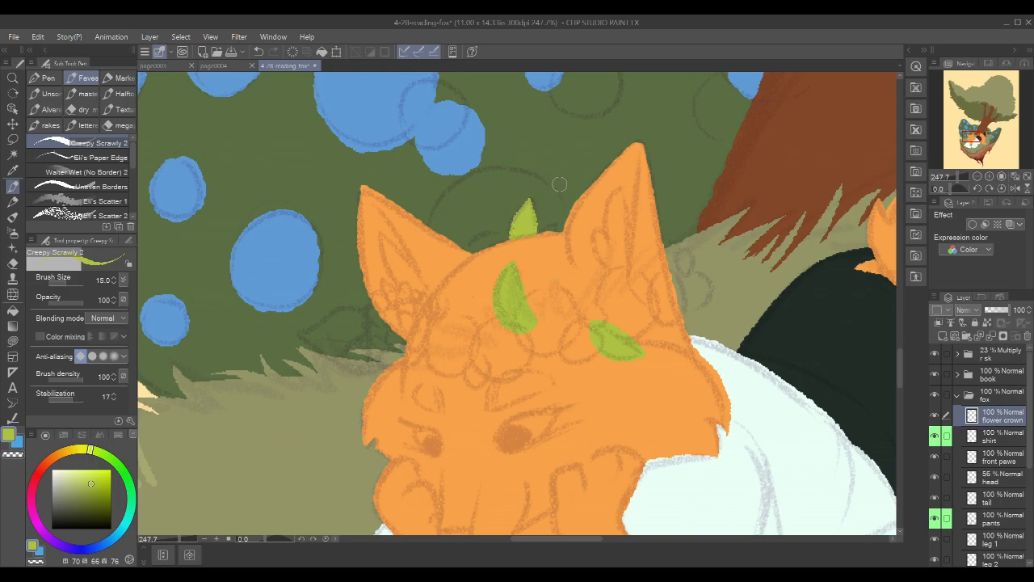
Paint the crown leaf jutting out behind the larger ear and the small leaf below the smaller ear
drag(698, 213, 682, 220)
mouse_move(655, 279)
mouse_down()
mouse_move(684, 251)
mouse_move(665, 288)
mouse_move(653, 286)
mouse_move(659, 270)
mouse_move(659, 286)
mouse_move(670, 278)
mouse_up()
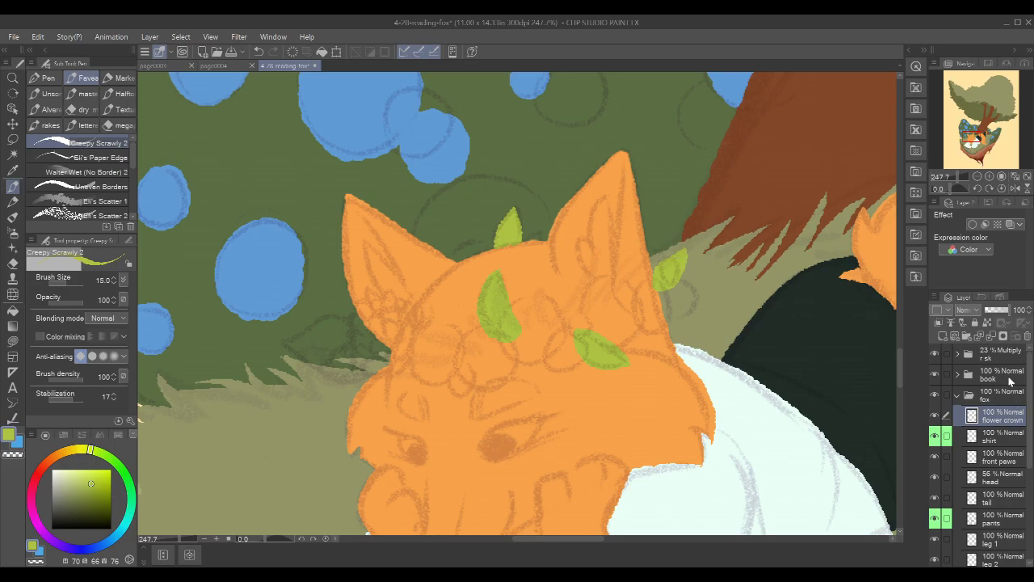
drag(719, 262, 754, 232)
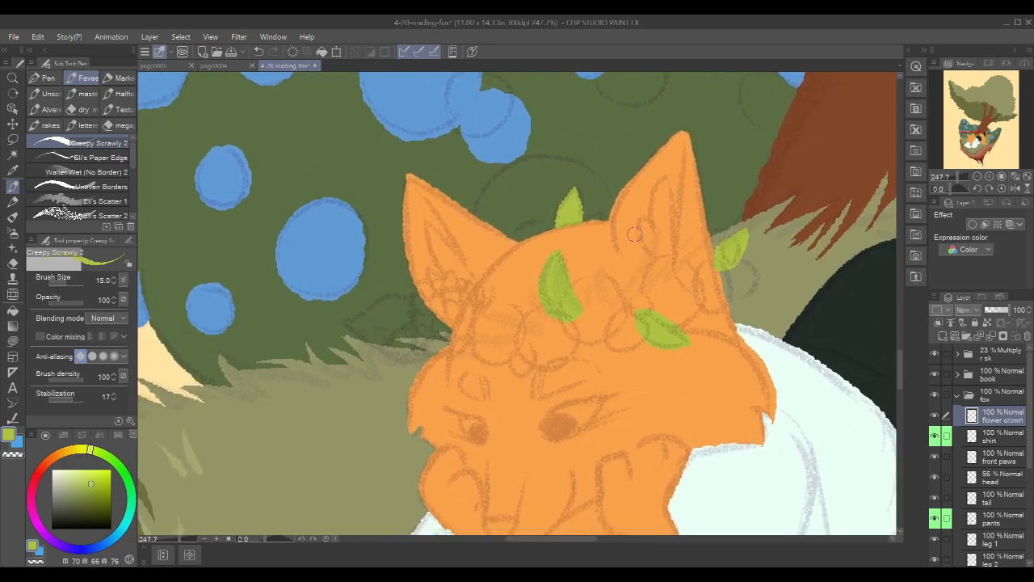
mouse_move(472, 334)
mouse_down()
mouse_move(451, 355)
mouse_move(472, 339)
mouse_move(452, 354)
mouse_move(469, 340)
mouse_move(465, 349)
mouse_up()
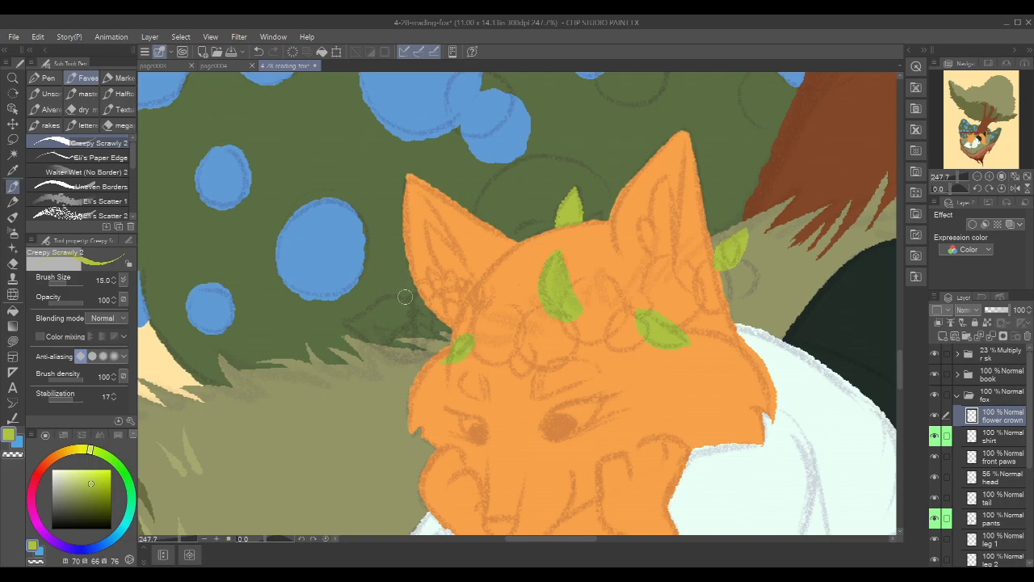
Paint the large crown leaf jutting out below the smaller ear and refine the shape of the upright middle leaf
mouse_move(421, 311)
mouse_down()
mouse_move(361, 314)
mouse_move(375, 342)
mouse_move(424, 345)
mouse_move(408, 348)
mouse_move(429, 320)
mouse_move(407, 303)
mouse_move(353, 322)
mouse_move(413, 342)
mouse_move(413, 319)
mouse_move(362, 321)
mouse_move(422, 327)
mouse_move(375, 317)
mouse_move(409, 314)
mouse_up()
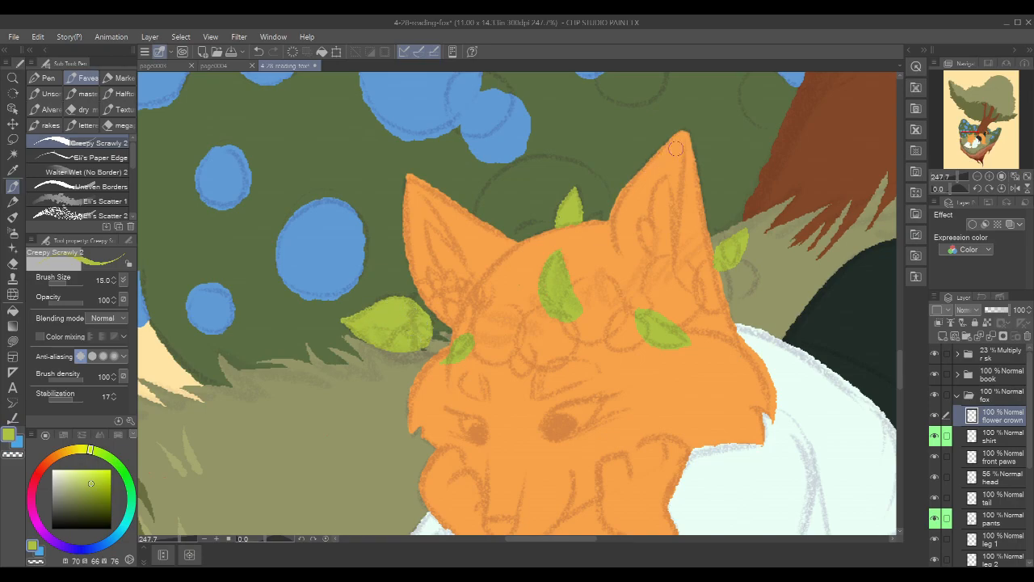
drag(668, 214, 642, 226)
drag(518, 277, 519, 326)
key(c)
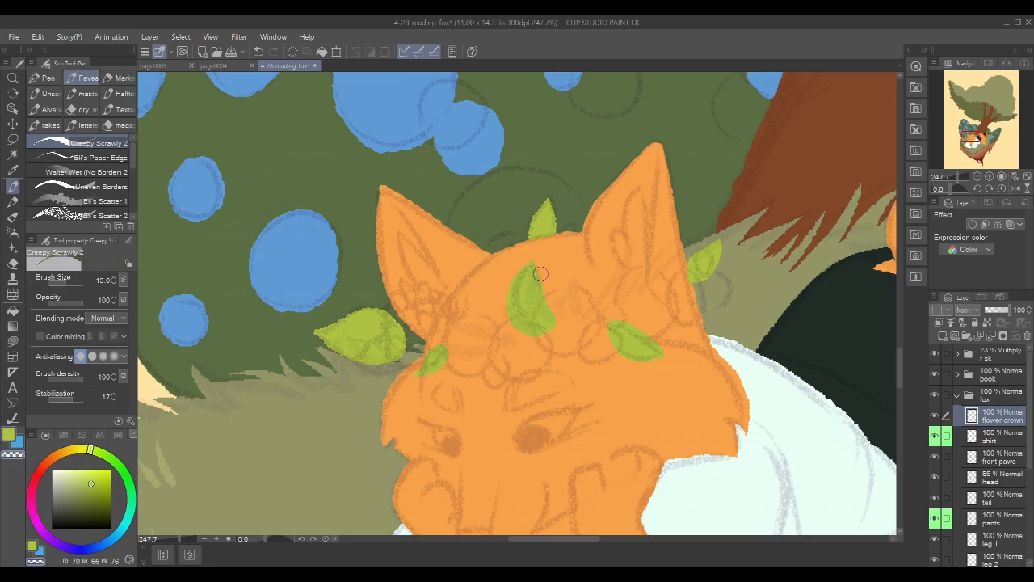
Widen the leaf rising behind the fox's head with the yellow-green and trim its edges with the transparent colour
key(c)
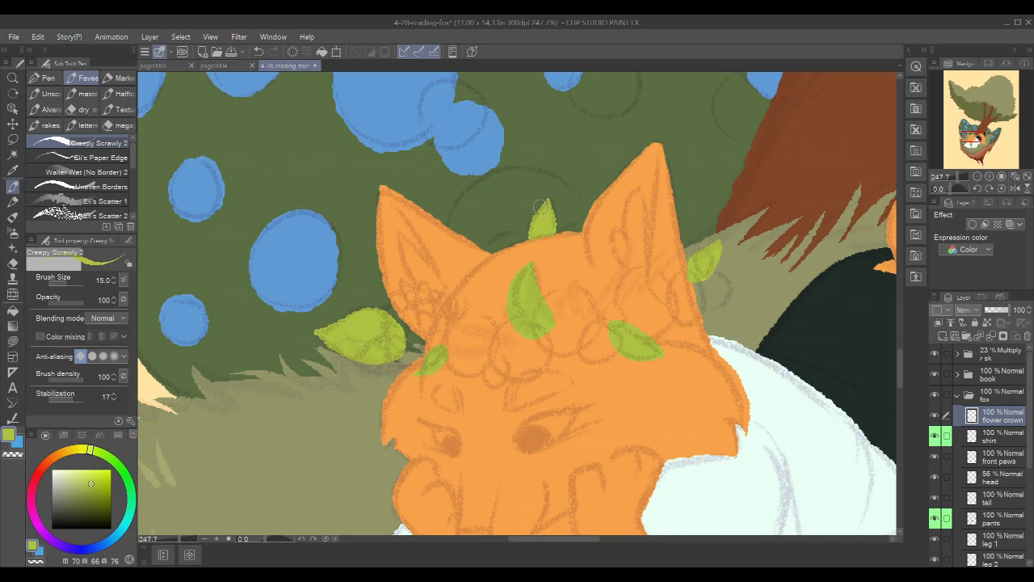
drag(538, 208, 527, 235)
key(c)
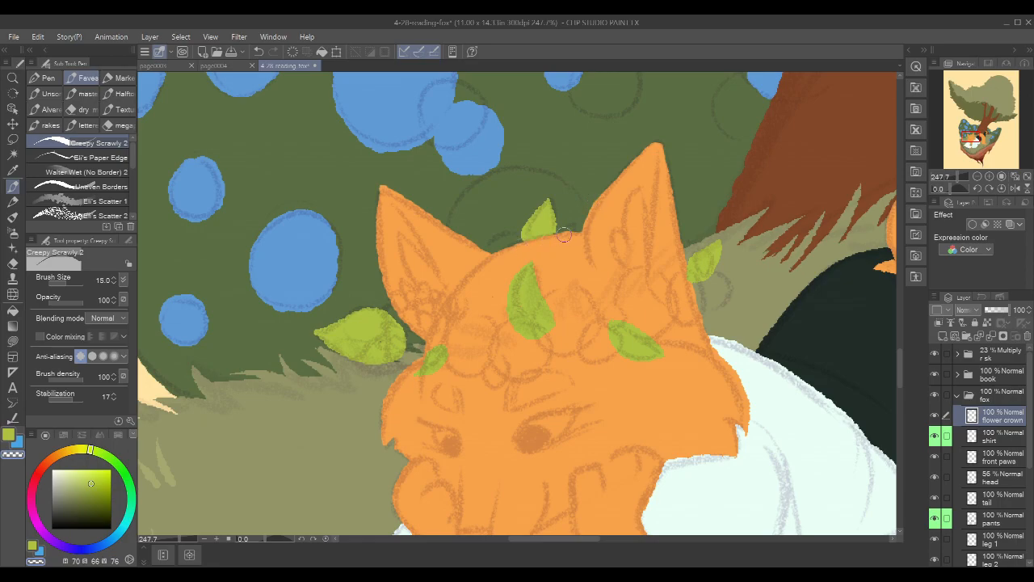
key(c)
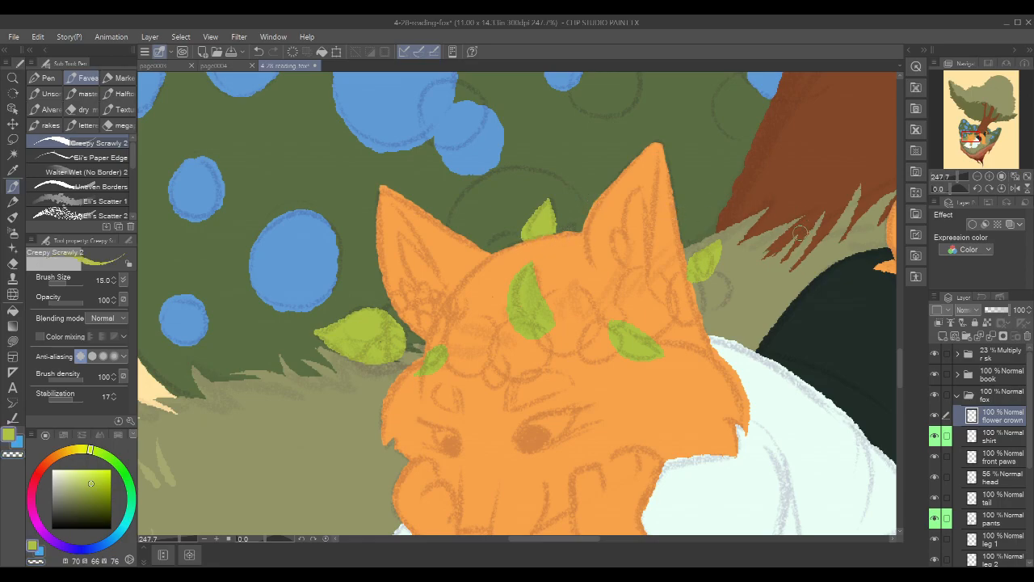
Refine the outlines of the slanted crown leaf and the leaf jutting out behind the larger ear
mouse_move(788, 235)
mouse_down()
mouse_move(772, 245)
mouse_move(542, 237)
mouse_up()
mouse_move(464, 332)
mouse_down()
mouse_move(515, 342)
mouse_move(488, 328)
mouse_move(472, 335)
mouse_move(491, 342)
mouse_move(463, 308)
mouse_move(462, 342)
mouse_move(498, 332)
mouse_move(474, 327)
mouse_move(472, 340)
mouse_move(453, 331)
mouse_move(479, 356)
mouse_move(526, 343)
mouse_up()
key(c)
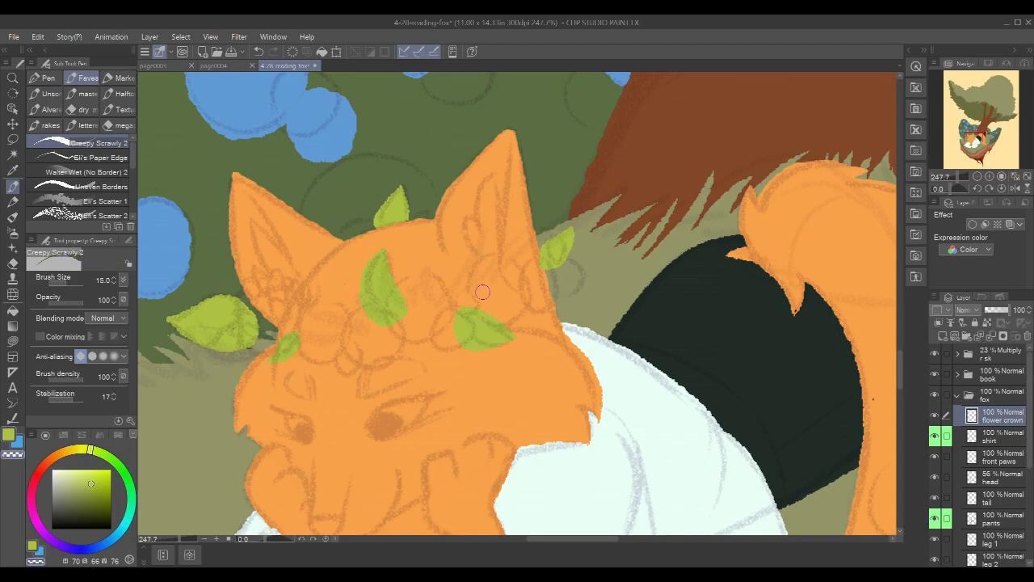
key(c)
mouse_move(570, 246)
mouse_down()
mouse_move(555, 266)
mouse_move(546, 259)
mouse_move(565, 256)
mouse_up()
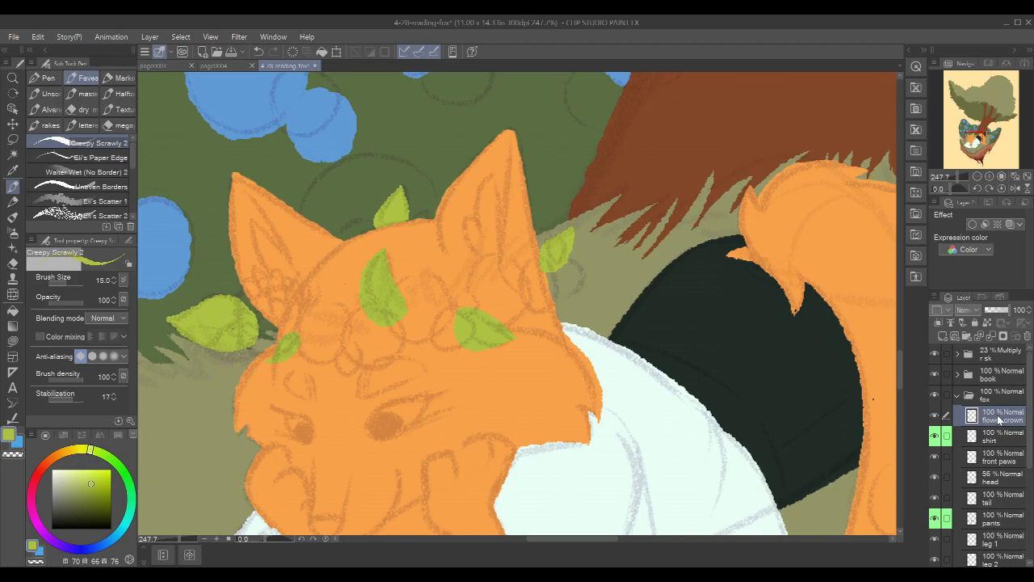
Add a new layer above the flower crown layer and paint a large and a small blue round shape between the middle and slanted leaves
click(950, 339)
key(x)
mouse_move(596, 277)
mouse_down()
mouse_move(712, 292)
mouse_move(762, 228)
mouse_up()
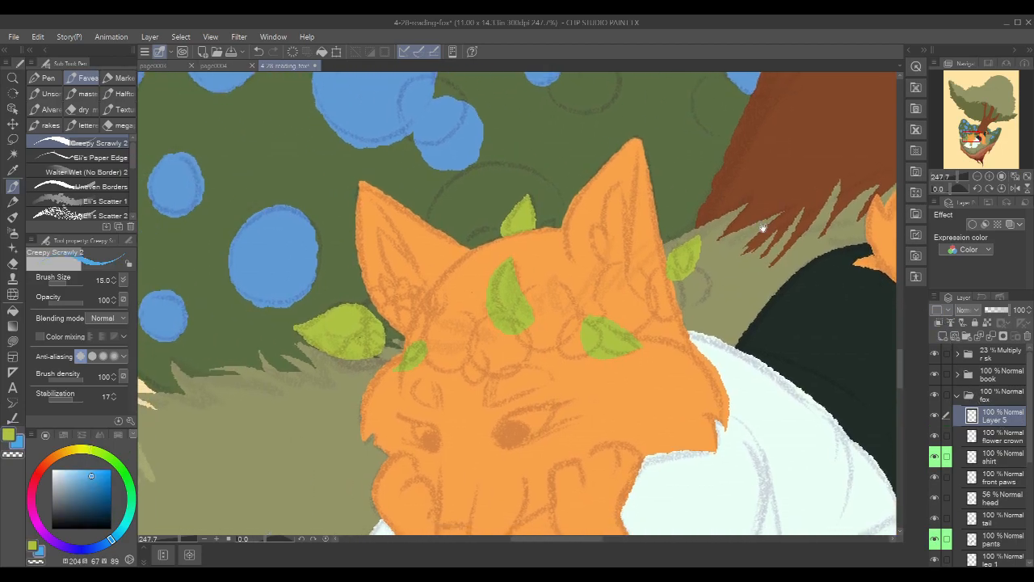
mouse_move(566, 288)
mouse_down()
mouse_move(539, 286)
mouse_move(517, 307)
mouse_move(522, 336)
mouse_move(537, 346)
mouse_move(572, 325)
mouse_move(564, 290)
mouse_move(535, 292)
mouse_move(528, 331)
mouse_move(548, 340)
mouse_move(531, 311)
mouse_move(550, 327)
mouse_move(559, 295)
mouse_move(571, 356)
mouse_move(579, 330)
mouse_up()
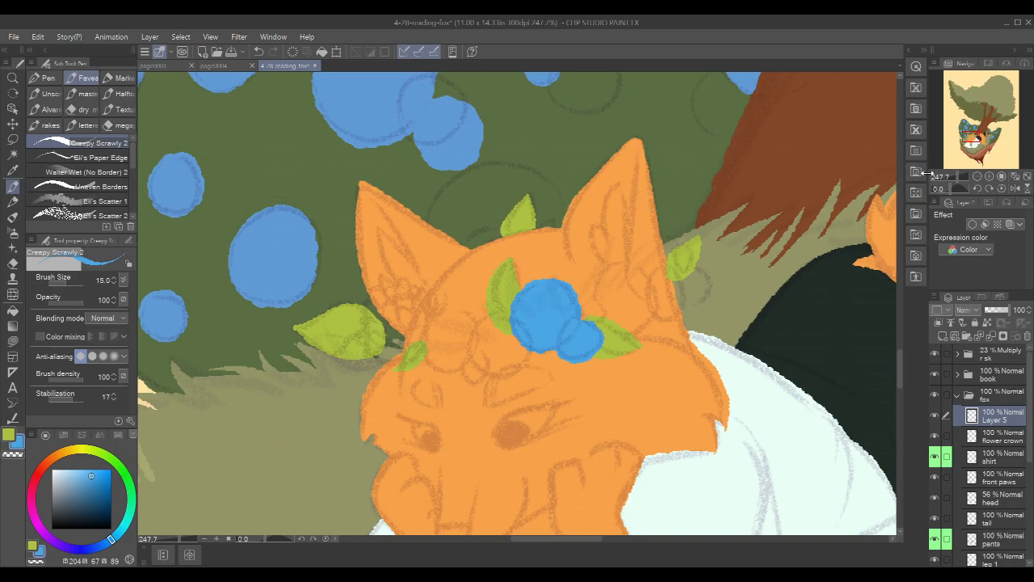
Paint three overlapping round blue flowers on Layer 5, along the crown below the fox's ear nearest the tree trunk
mouse_move(676, 264)
mouse_down()
mouse_move(649, 287)
mouse_move(656, 313)
mouse_move(675, 318)
mouse_move(684, 294)
mouse_move(677, 271)
mouse_move(659, 280)
mouse_move(668, 309)
mouse_up()
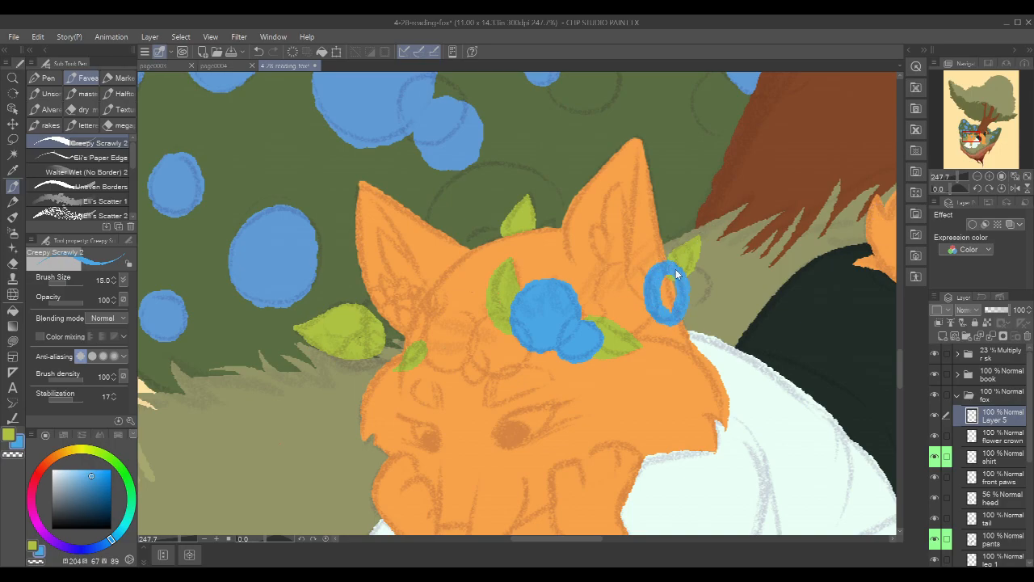
key(ctrl+z)
mouse_move(678, 265)
mouse_down()
mouse_move(646, 287)
mouse_move(673, 323)
mouse_move(679, 264)
mouse_move(655, 311)
mouse_move(670, 275)
mouse_move(637, 291)
mouse_up()
mouse_move(648, 299)
mouse_down()
mouse_move(629, 267)
mouse_move(593, 291)
mouse_move(592, 311)
mouse_up()
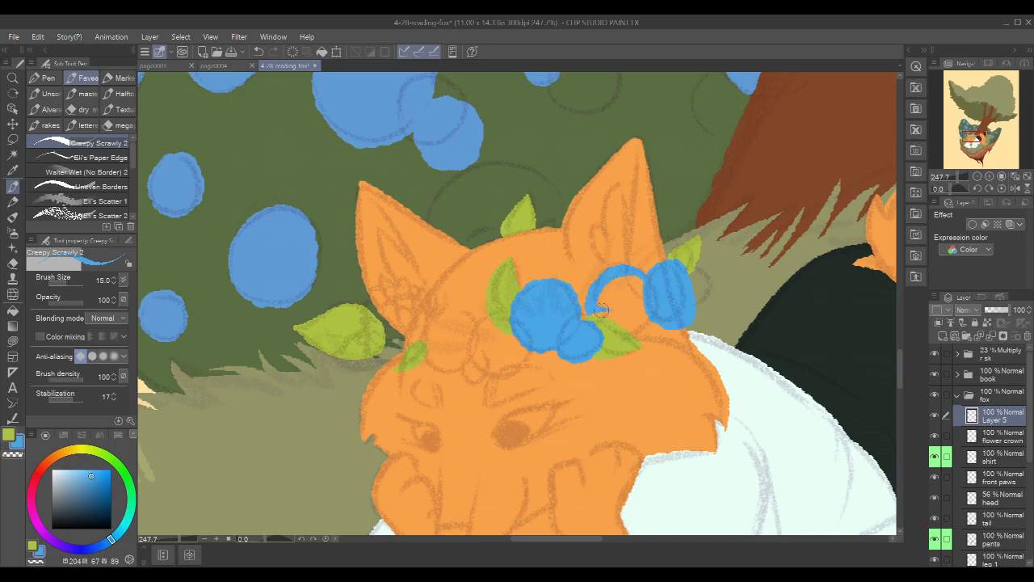
drag(595, 313, 615, 315)
mouse_move(660, 298)
mouse_down()
mouse_move(625, 278)
mouse_move(601, 302)
mouse_move(641, 319)
mouse_move(646, 302)
mouse_move(634, 281)
mouse_move(615, 286)
mouse_move(639, 307)
mouse_up()
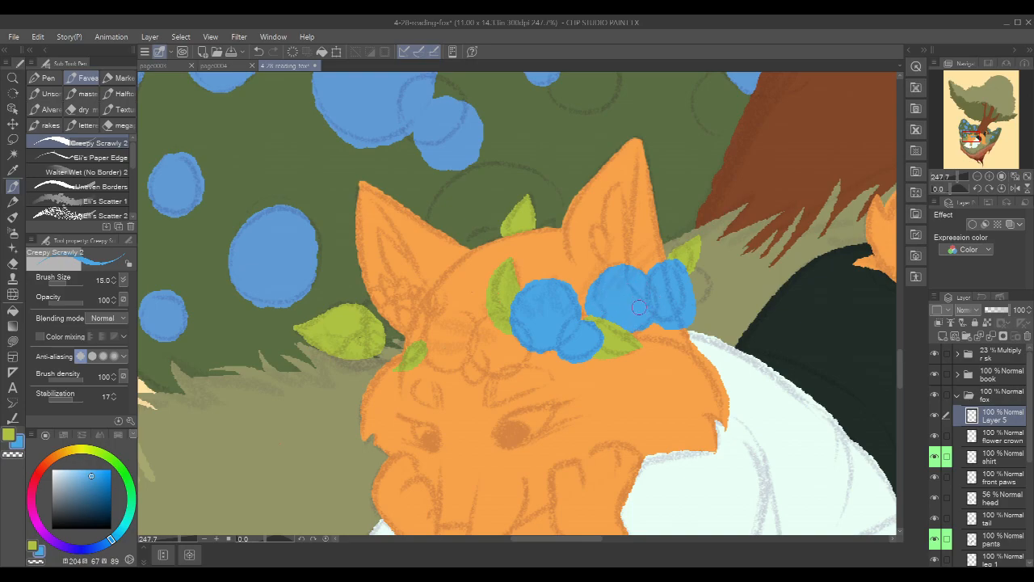
drag(694, 268, 701, 285)
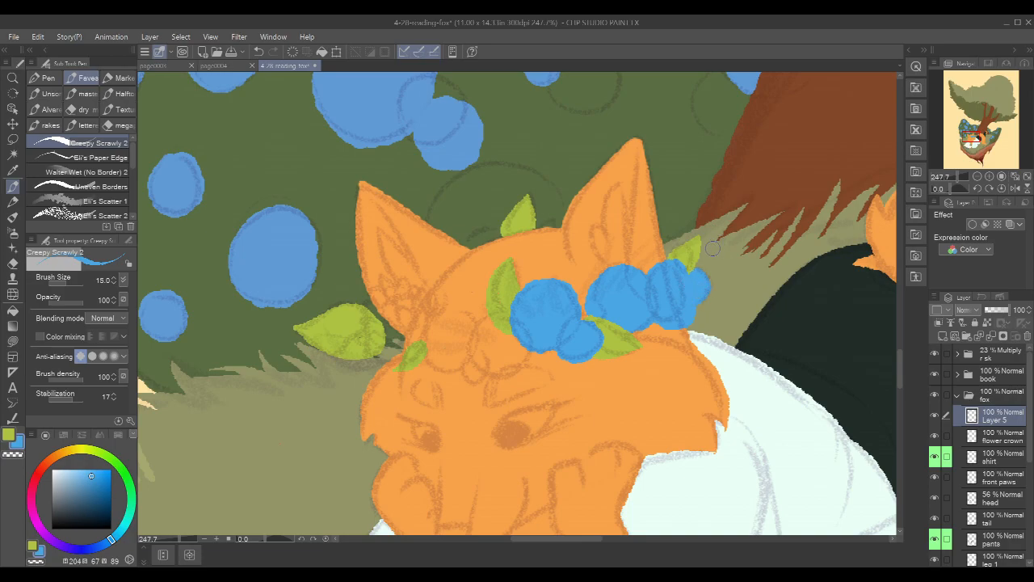
Paint a small green leaf tip below the new blue flowers, on the flower crown layer
click(1002, 441)
key(x)
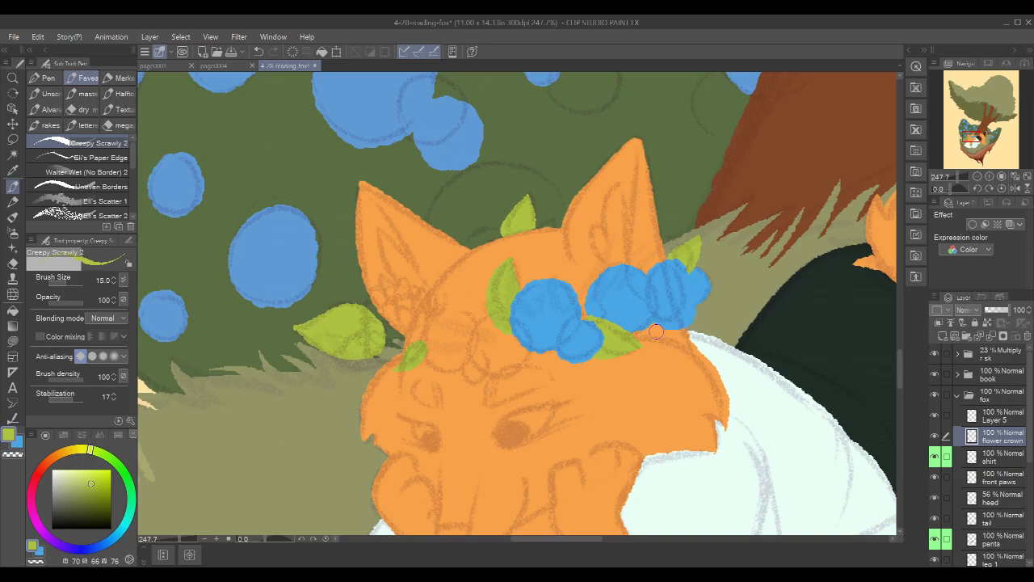
mouse_move(653, 325)
mouse_down()
mouse_move(656, 336)
mouse_move(658, 312)
mouse_up()
Paint a round blue flower on Layer 5, covering the lower part of the upright leaf on the fox's forehead
click(1006, 416)
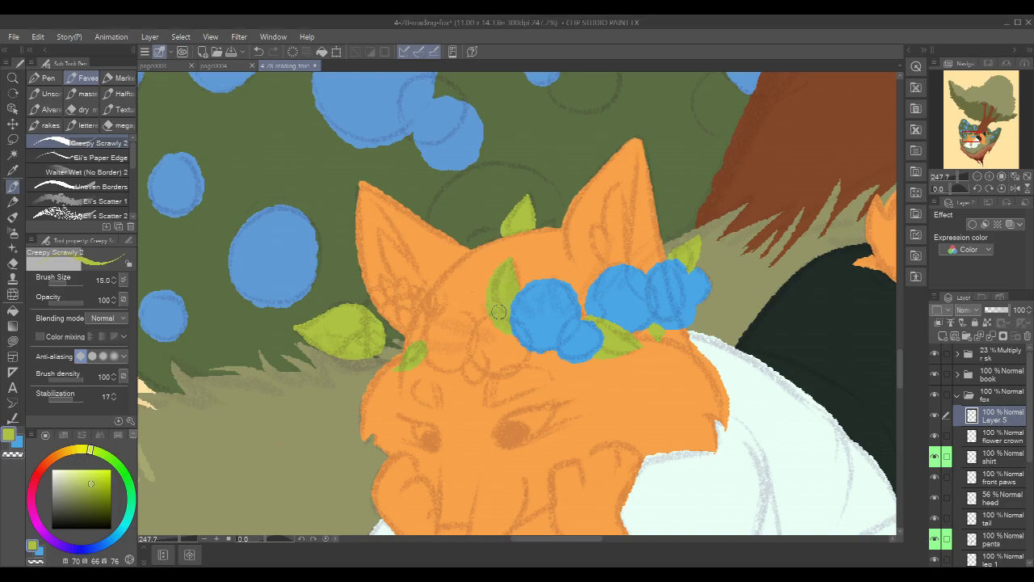
key(x)
drag(490, 359, 521, 340)
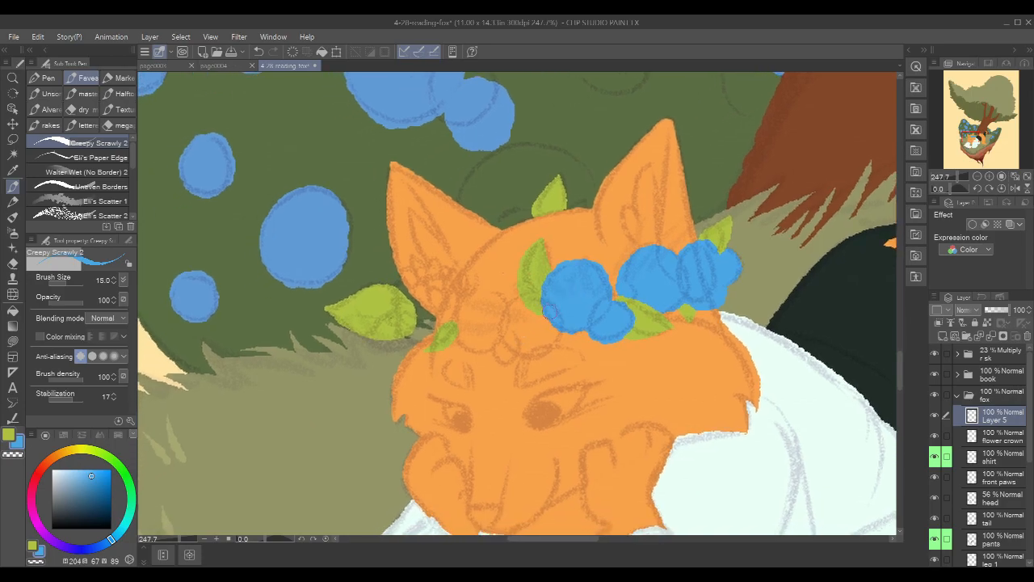
mouse_move(542, 297)
mouse_down()
mouse_move(503, 320)
mouse_move(511, 347)
mouse_move(540, 350)
mouse_move(550, 328)
mouse_move(538, 304)
mouse_move(514, 319)
mouse_move(534, 346)
mouse_move(528, 314)
mouse_move(533, 342)
mouse_up()
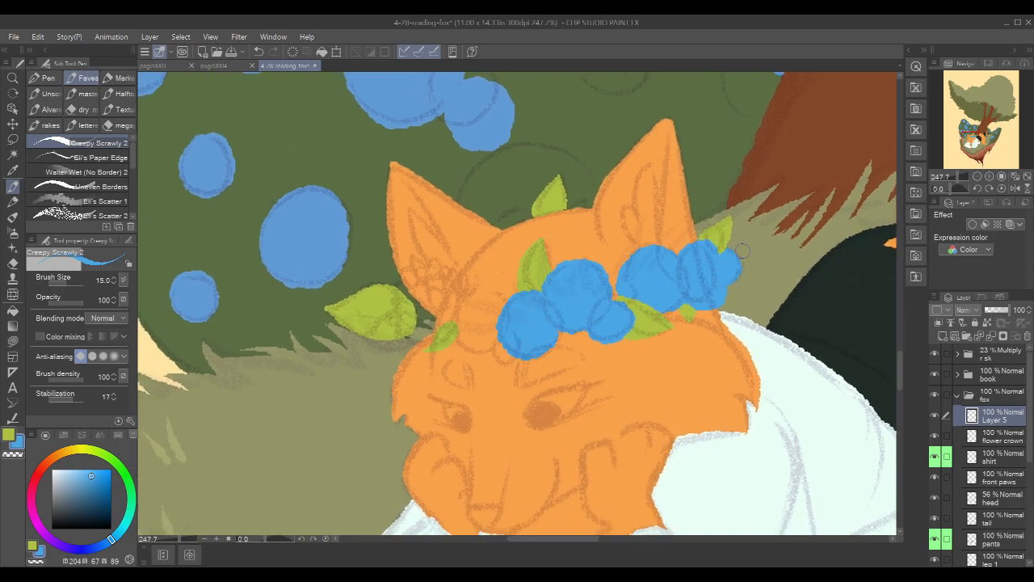
Outline a round blue flower at the inner end of the large outer leaf and fill it with blue
drag(692, 247, 764, 230)
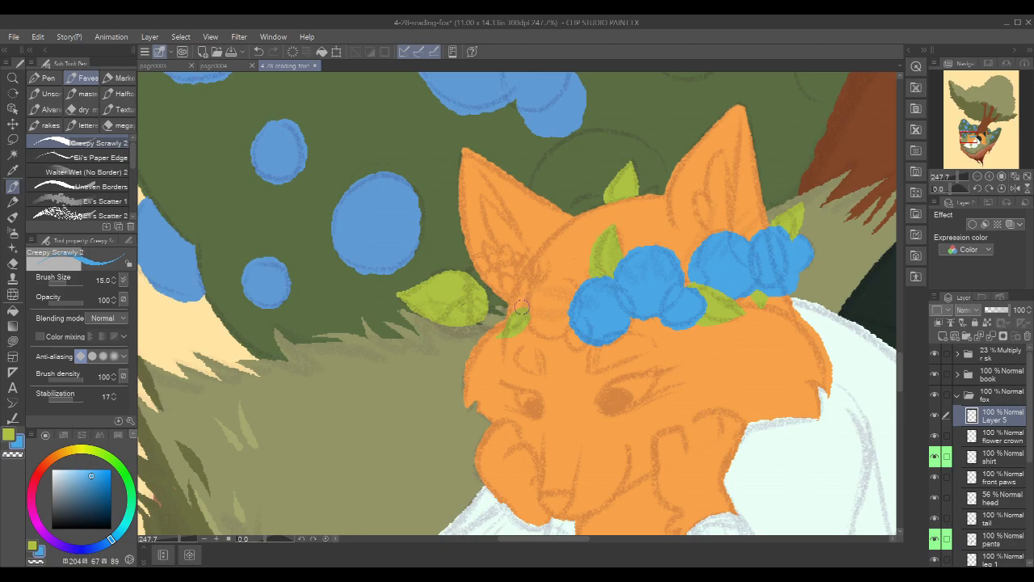
mouse_move(527, 306)
mouse_down()
mouse_move(532, 279)
mouse_move(511, 252)
mouse_move(473, 269)
mouse_move(468, 312)
mouse_move(511, 310)
mouse_up()
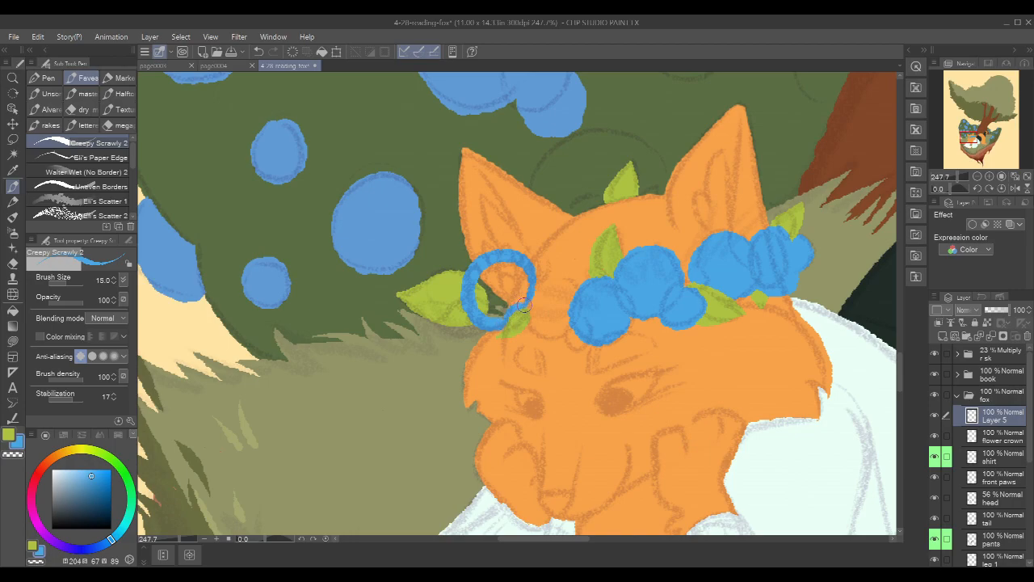
key(g)
click(519, 285)
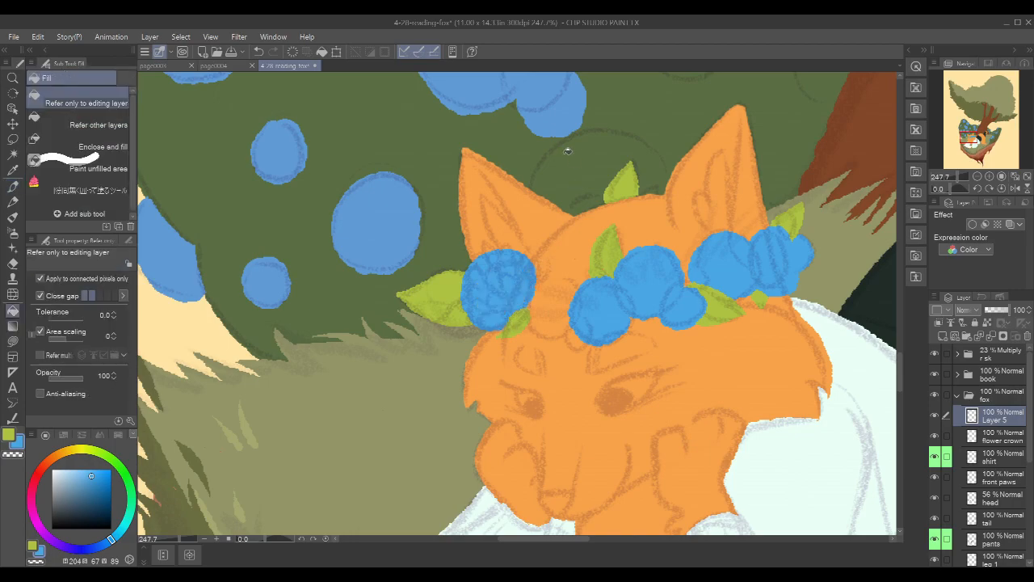
Paint a partly hidden blue flower behind the head between the ears, and another filling the gap in the front of the crown
key(p)
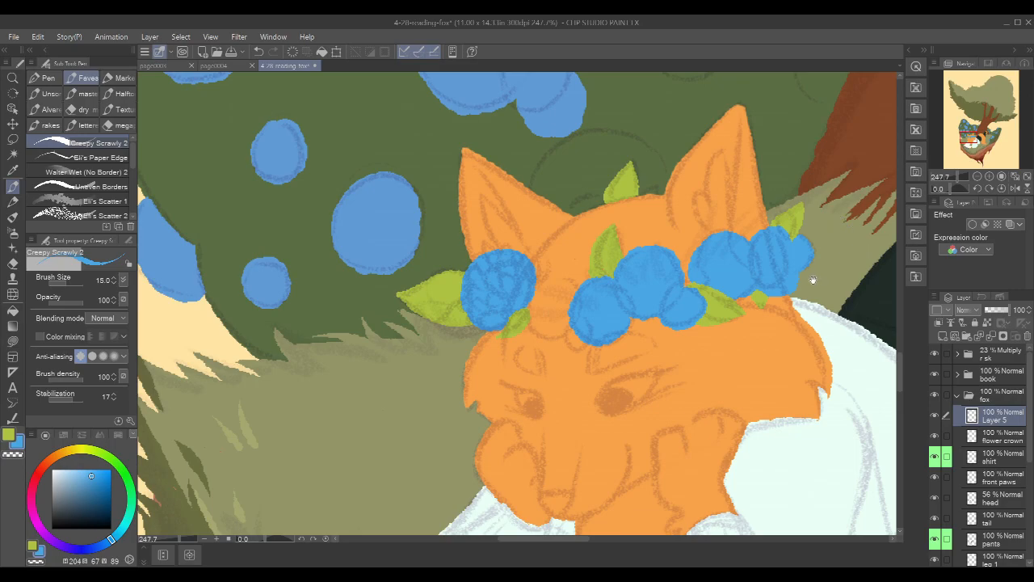
drag(816, 279, 795, 312)
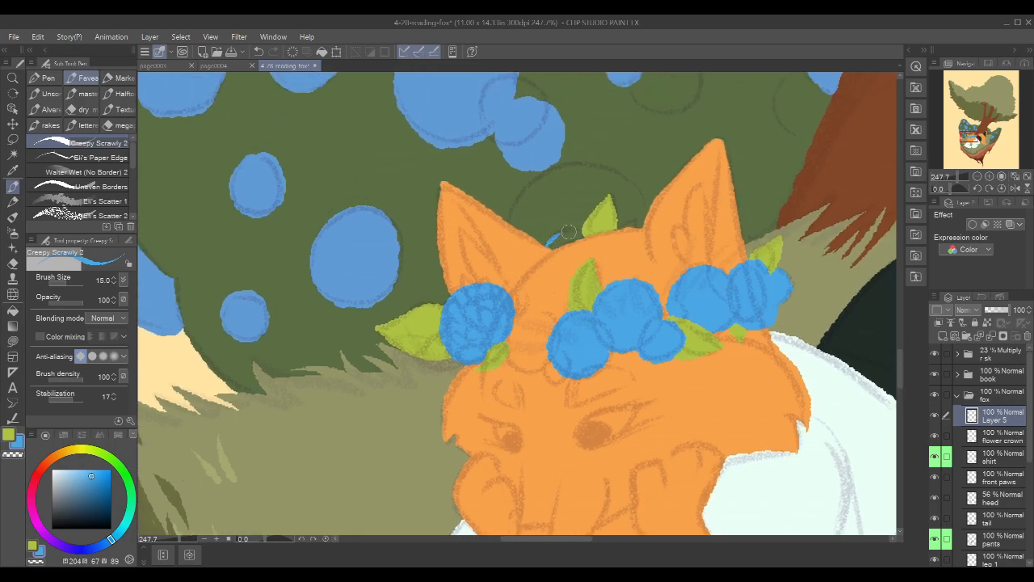
mouse_move(558, 235)
mouse_down()
mouse_move(591, 232)
mouse_move(566, 240)
mouse_up()
key(ctrl+z)
mouse_move(550, 320)
mouse_down()
mouse_move(522, 316)
mouse_move(507, 335)
mouse_move(511, 355)
mouse_move(528, 365)
mouse_move(548, 355)
mouse_move(555, 332)
mouse_move(543, 317)
mouse_move(534, 345)
mouse_up()
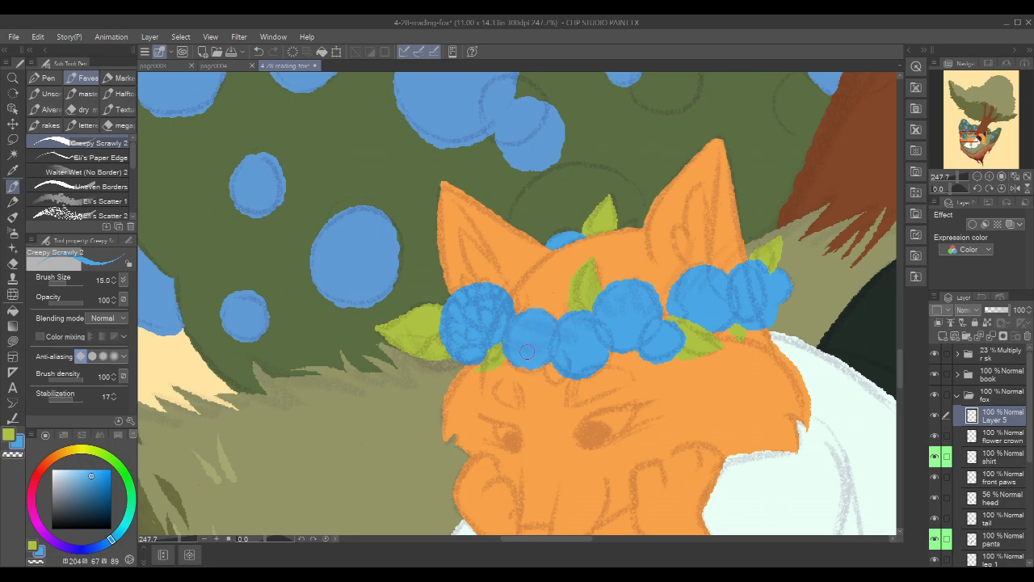
Hide the sketch folder and examine the finished flower crown colours within the whole scene
scroll(789, 279, down, 5)
drag(839, 394, 687, 382)
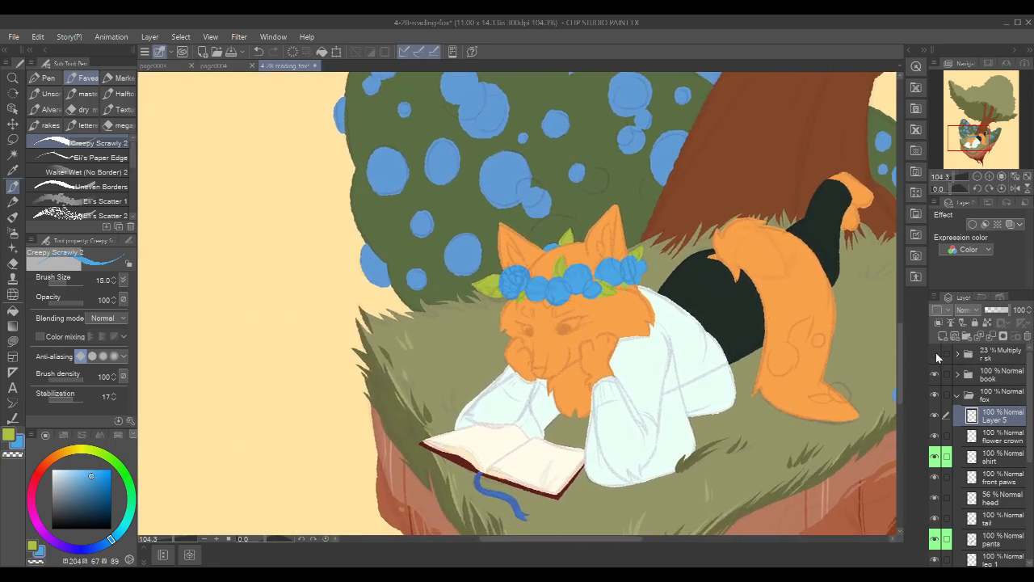
click(936, 354)
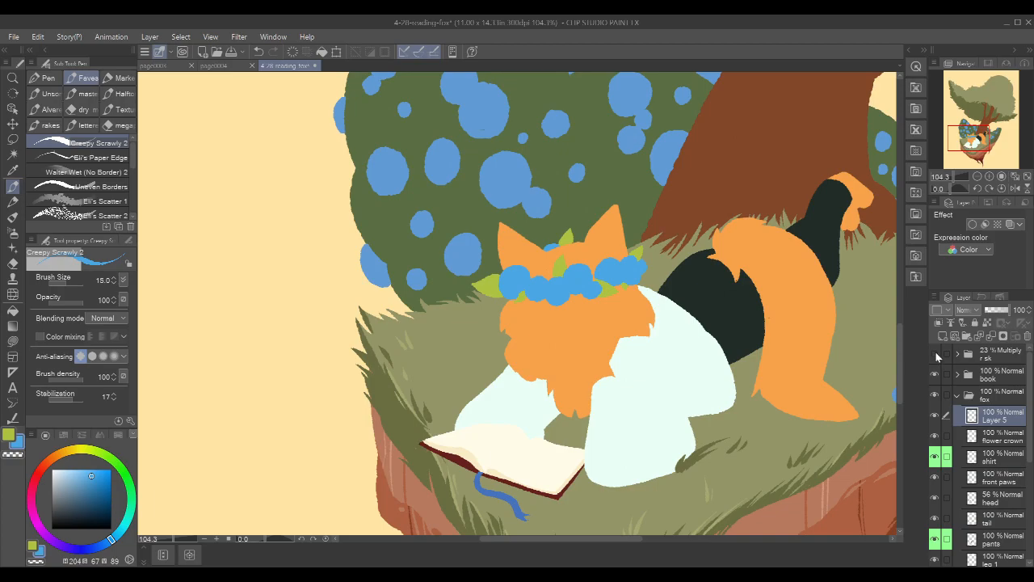
scroll(802, 378, down, 4)
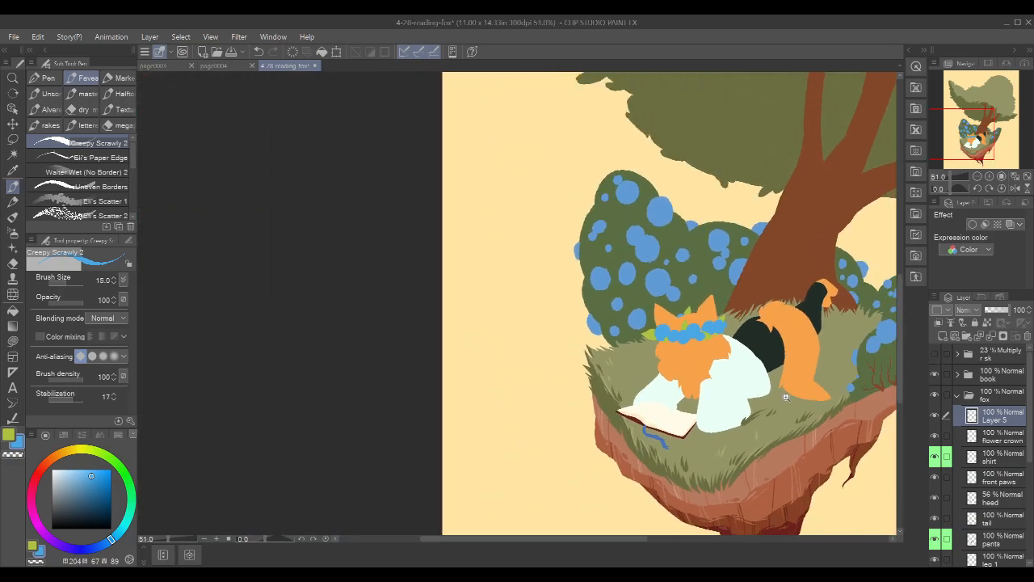
scroll(799, 386, up, 2)
scroll(797, 390, up, 3)
scroll(566, 206, up, 4)
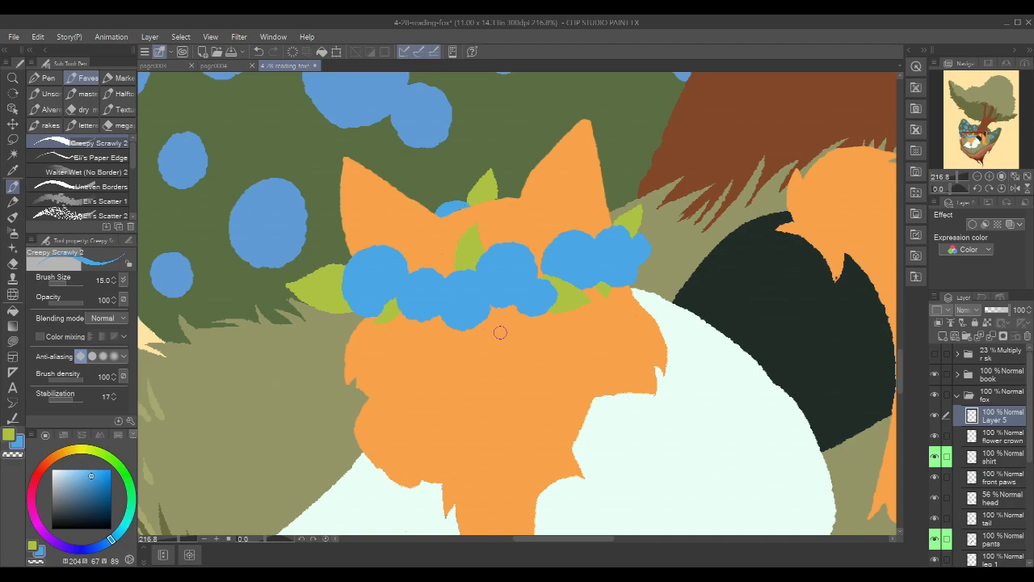
Try recolouring the crown's flowers on Layer 5 using Lasso fill with transparent pixels locked and a different blue
drag(497, 319, 514, 373)
key(ctrl+z)
click(988, 322)
key(u)
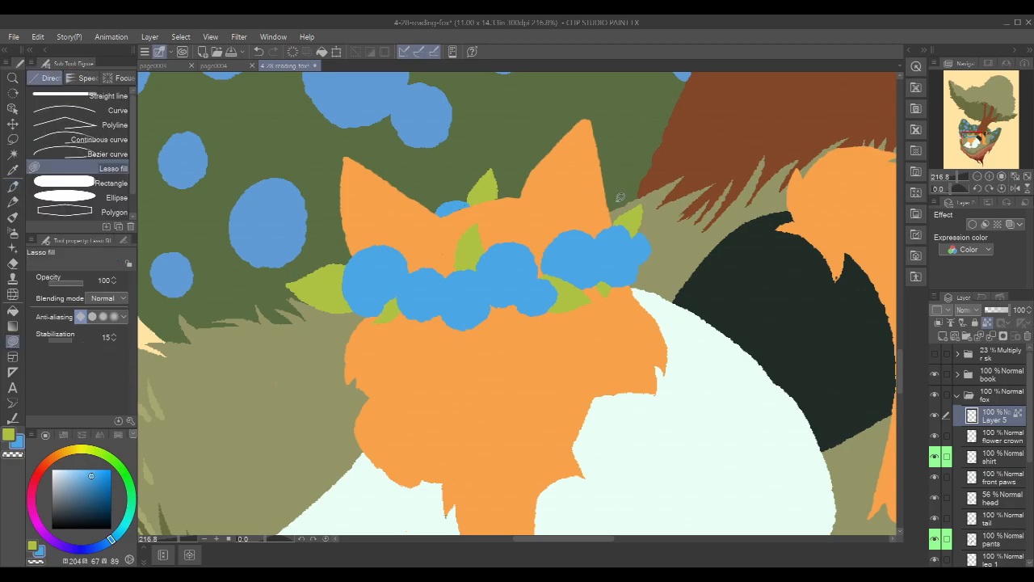
click(91, 482)
mouse_move(629, 145)
mouse_down()
mouse_move(497, 130)
mouse_move(622, 383)
mouse_move(695, 226)
mouse_up()
key(ctrl+z)
click(82, 477)
Sample the blue of the bush's dots and return to Layer 5 in the fox folder with the pen brush
click(959, 396)
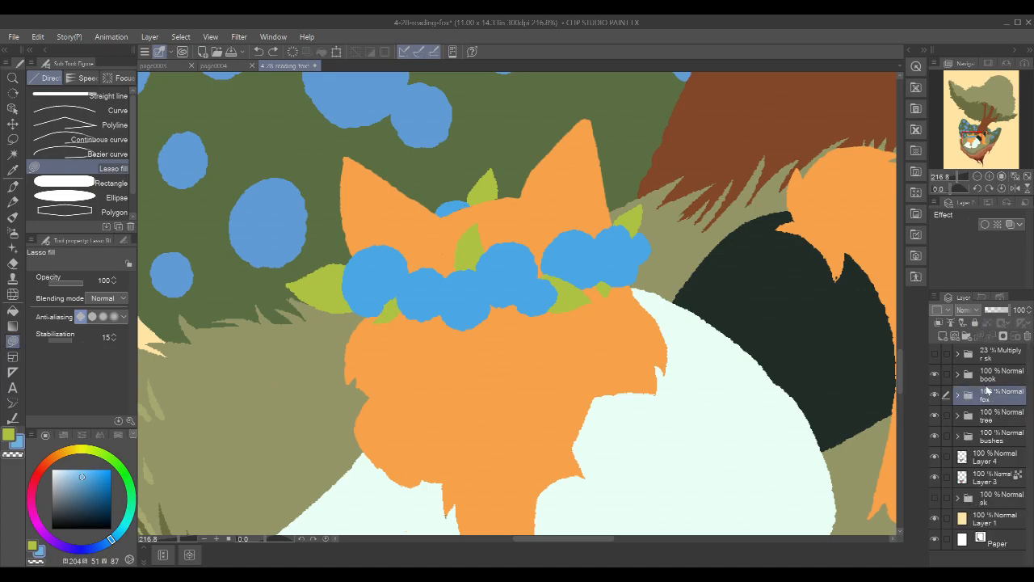
click(1003, 439)
alt+click(280, 221)
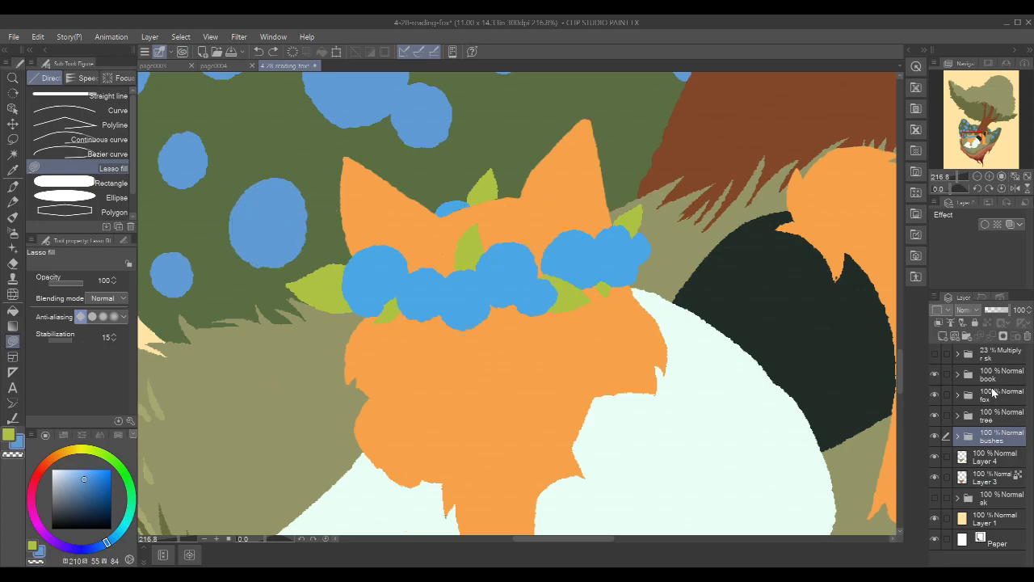
click(959, 396)
click(1007, 421)
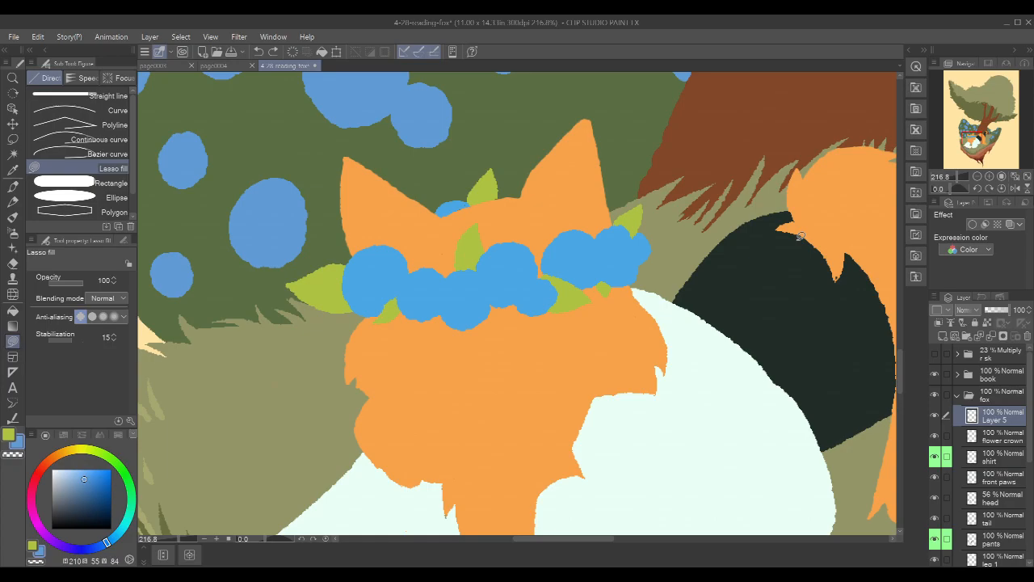
key(p)
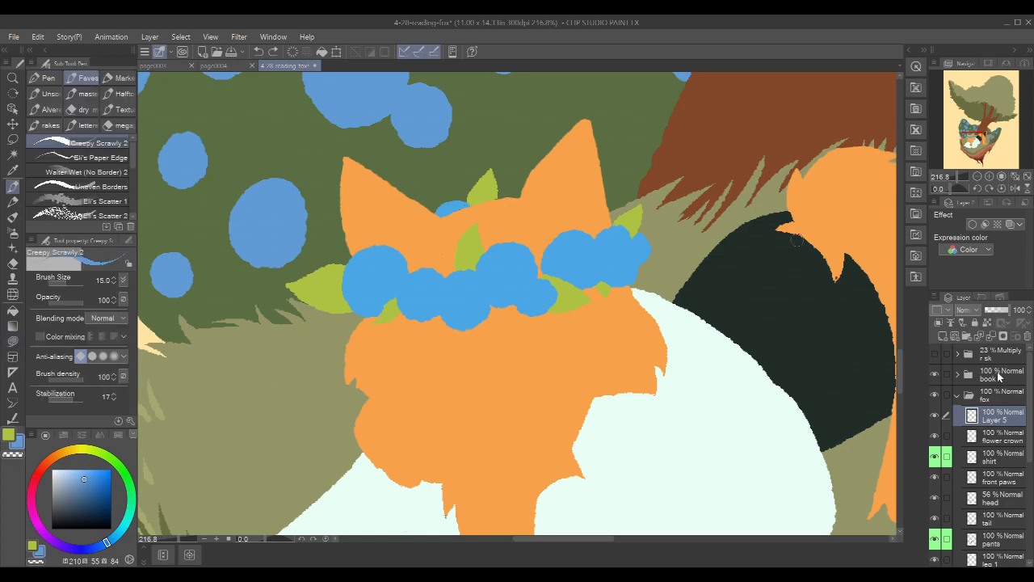
Compare the drawing with and without the sketch, and check how the crown reads against the bushes at full view
click(935, 353)
click(935, 354)
scroll(854, 363, down, 4)
scroll(829, 382, down, 2)
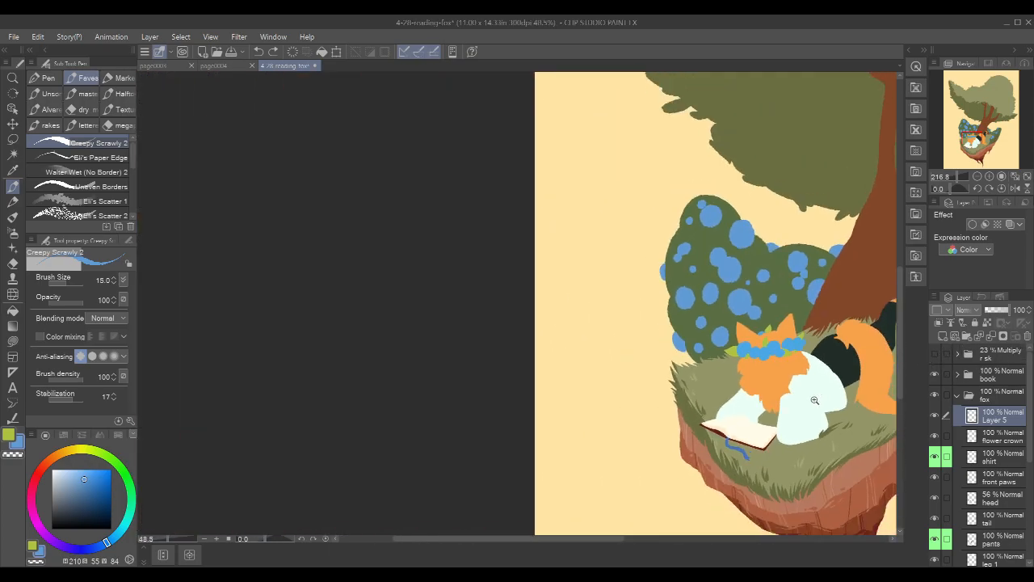
scroll(815, 401, up, 3)
scroll(849, 404, down, 2)
drag(858, 407, 661, 374)
drag(791, 386, 789, 397)
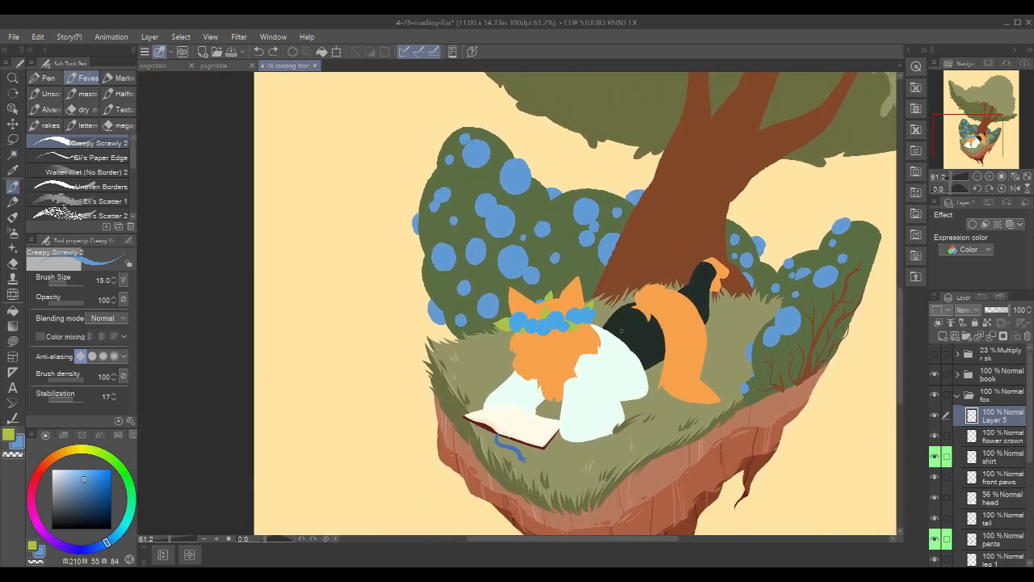
scroll(587, 310, up, 3)
scroll(587, 310, up, 1)
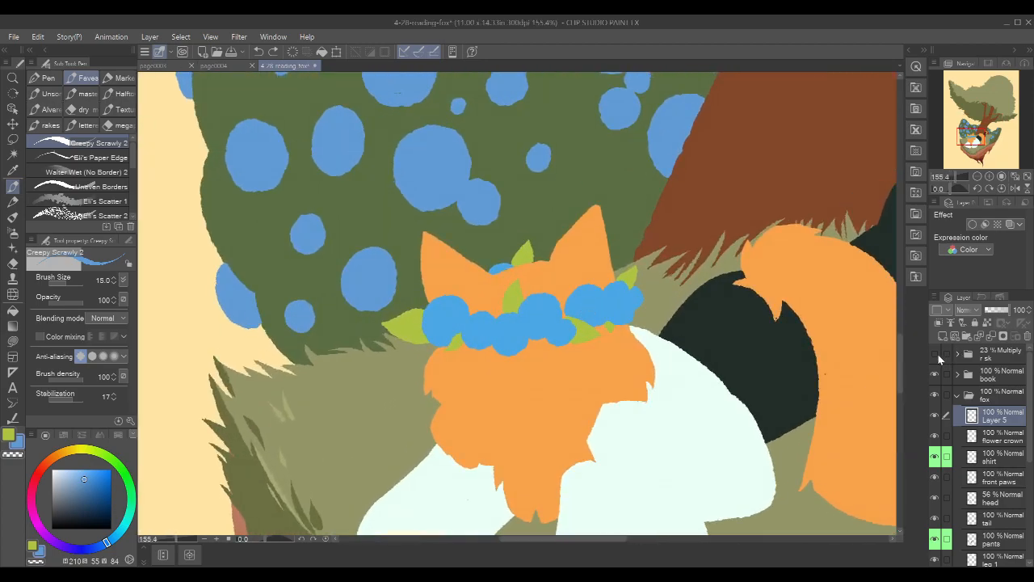
Show the sketch folder and merge Layer 5 down into the flower crown layer
click(936, 354)
scroll(539, 402, up, 5)
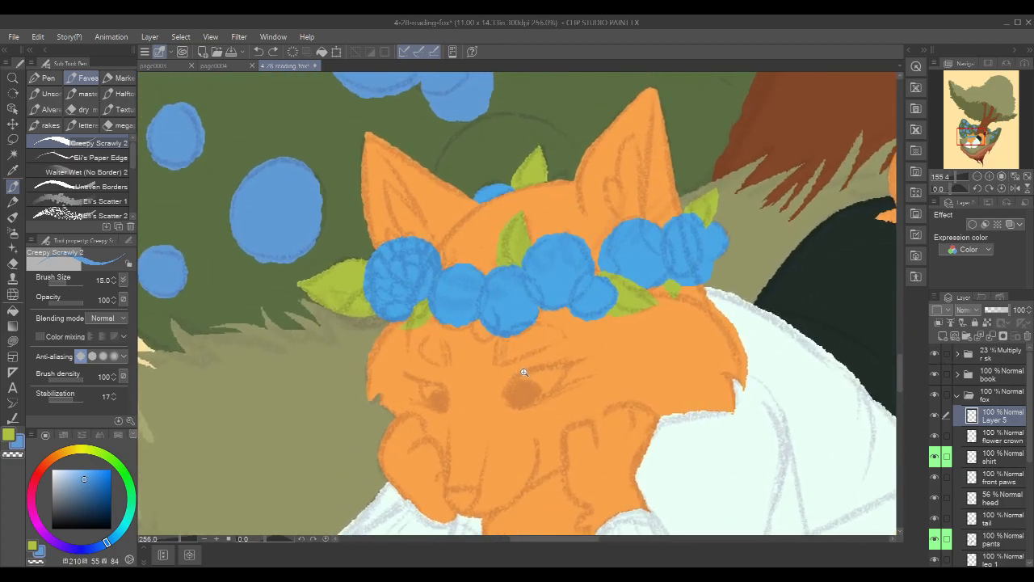
drag(732, 435, 773, 358)
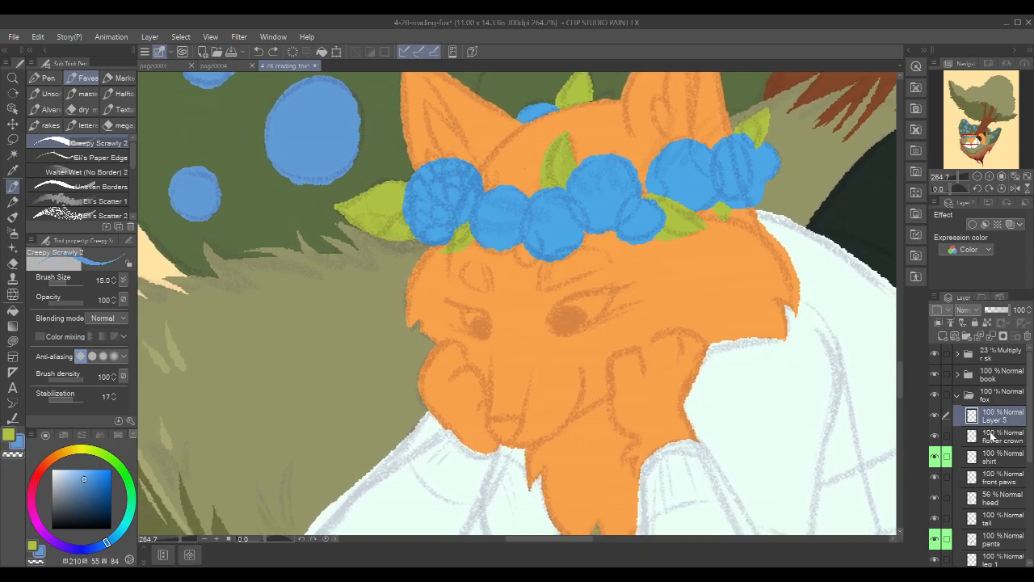
click(991, 336)
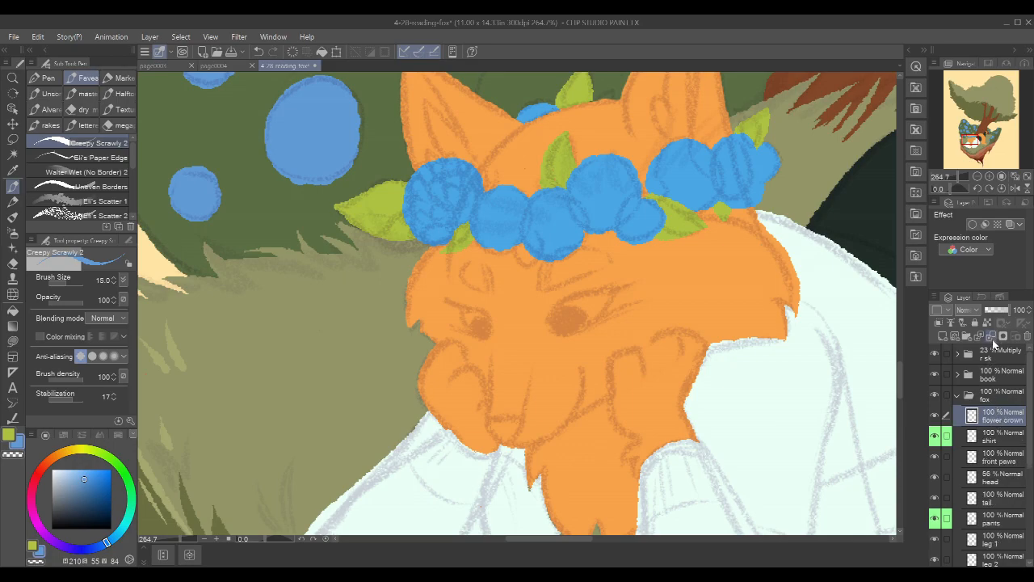
click(936, 414)
click(935, 412)
Add a new layer directly below the flower crown layer and name it "face"
key(ctrl+z)
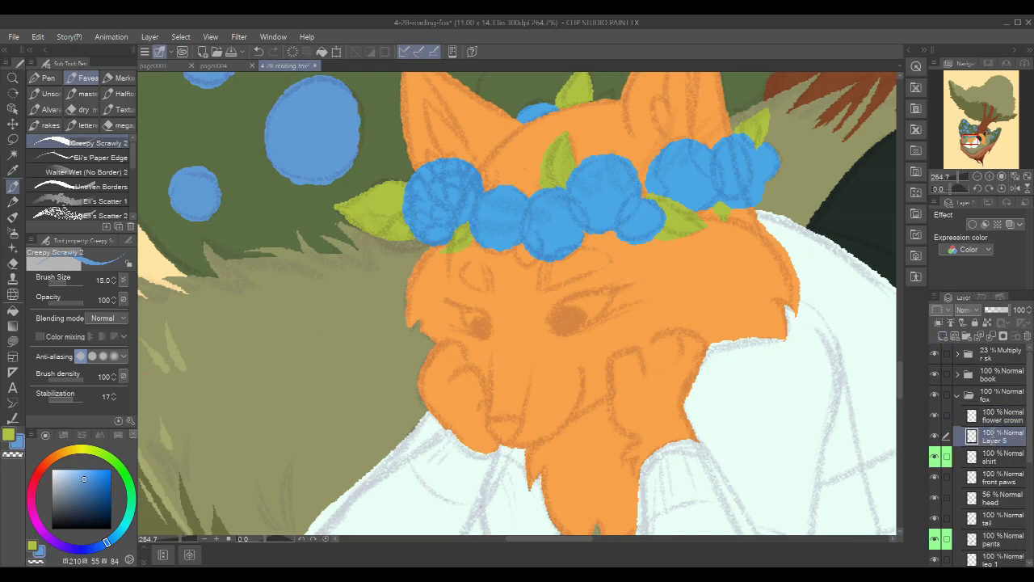
text(face)
key(Return)
Sample the cream colour of the open book's page and set the pen brush size to 7 for the eyes
drag(762, 430, 765, 253)
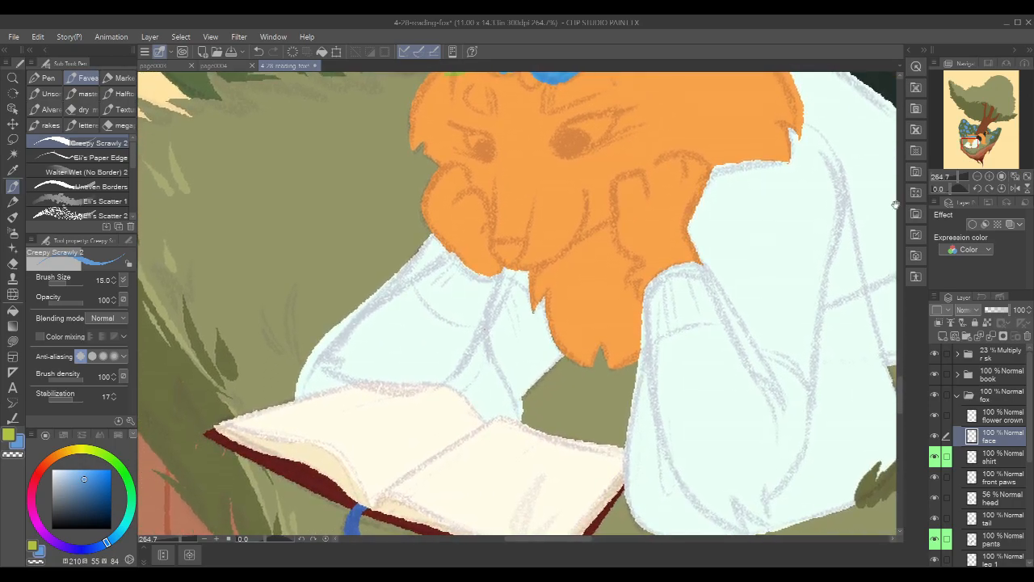
alt+click(489, 461)
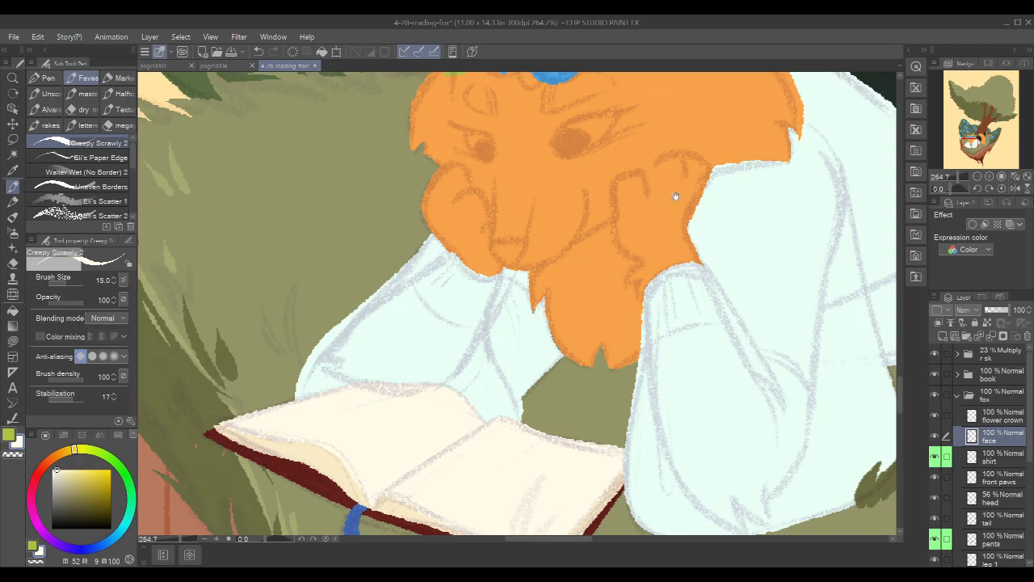
drag(676, 196, 667, 286)
scroll(634, 243, up, 3)
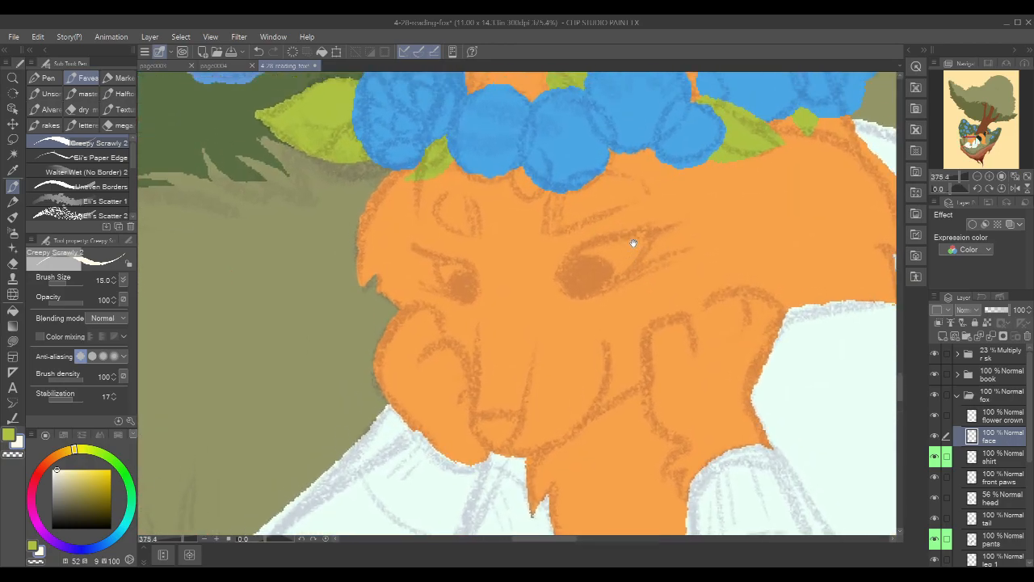
key(bracketleft)
key(bracketleft)
key(bracketleft)
key(bracketleft)
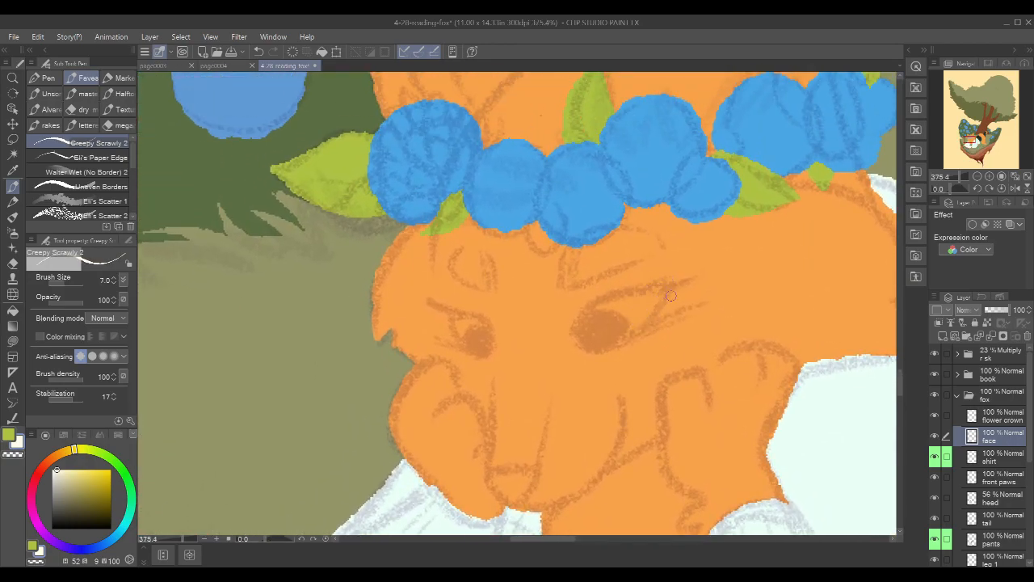
Outline the fox's larger eye in cream along the sketch and fill the shape
drag(699, 345, 700, 363)
mouse_move(585, 365)
mouse_down()
mouse_move(583, 335)
mouse_move(599, 323)
mouse_up()
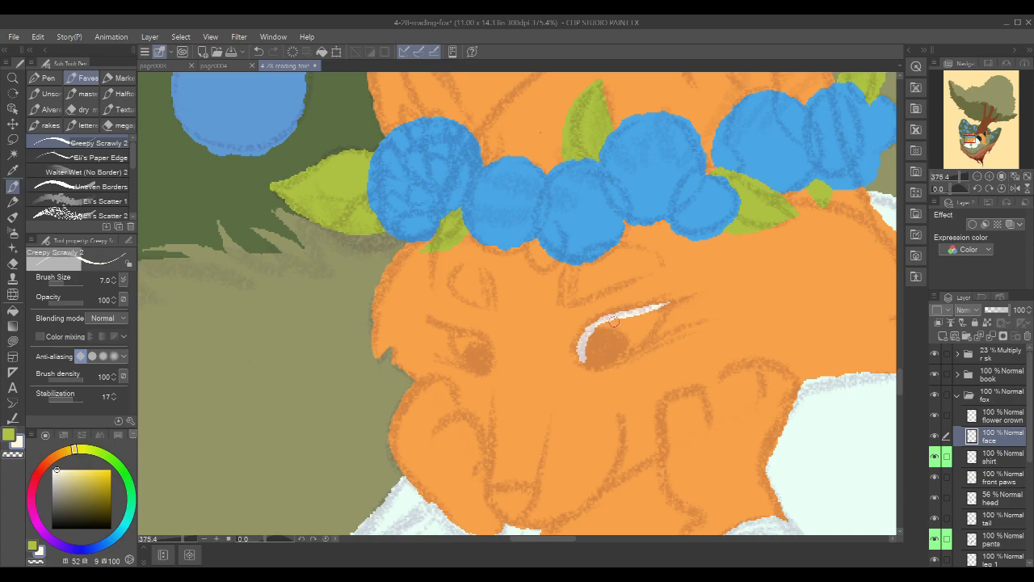
mouse_move(673, 305)
mouse_down()
mouse_move(639, 347)
mouse_move(606, 362)
mouse_move(585, 351)
mouse_up()
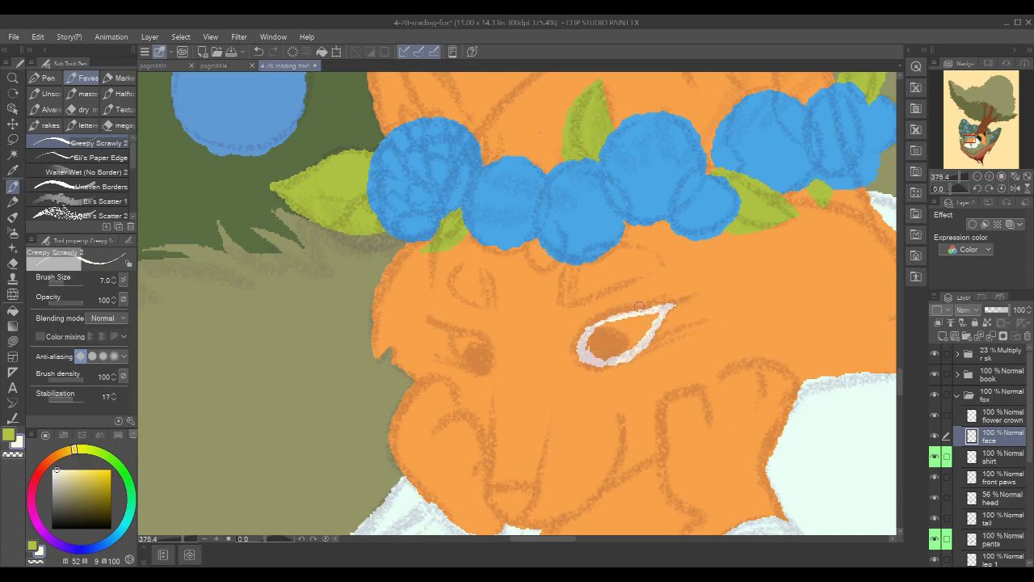
key(g)
click(612, 340)
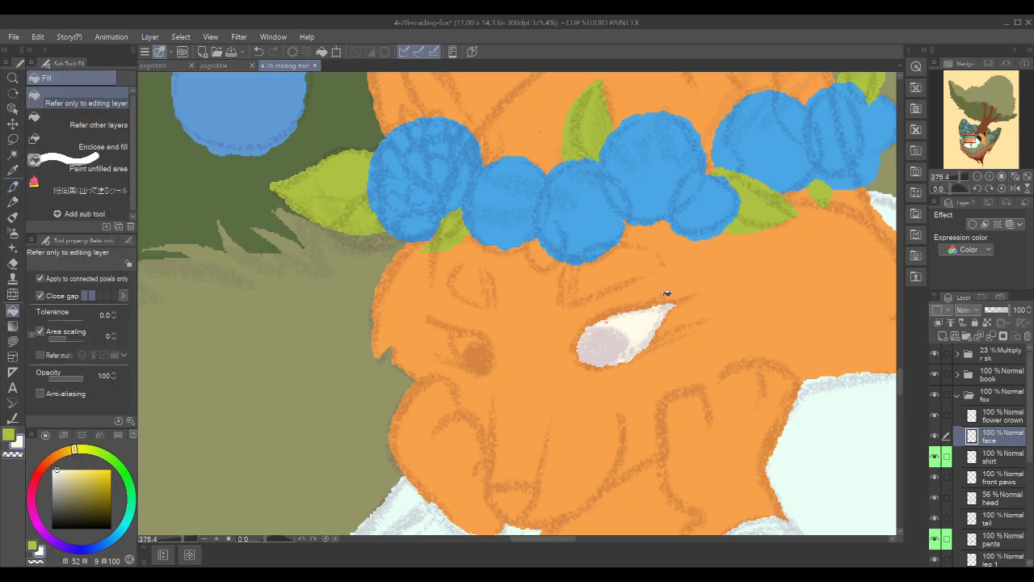
key(p)
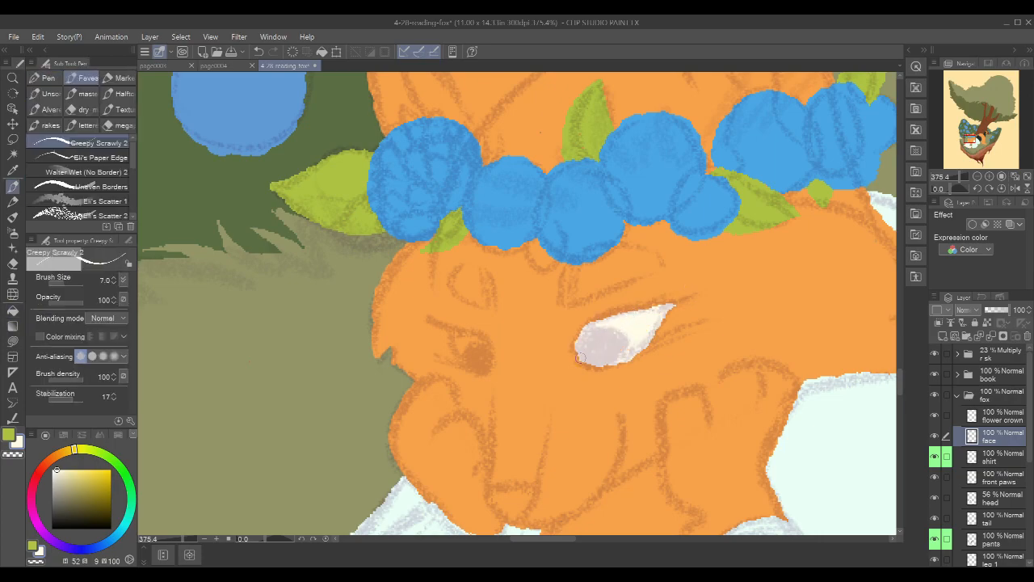
Outline and fill the fox's smaller eye in cream, and compare both eyes with and without the sketch
scroll(733, 287, down, 4)
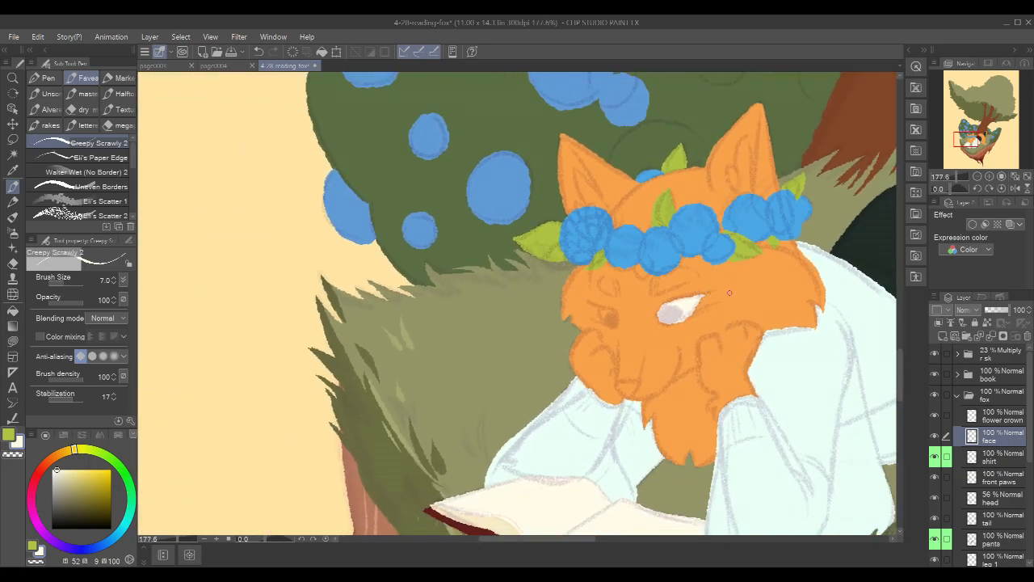
scroll(717, 319, up, 2)
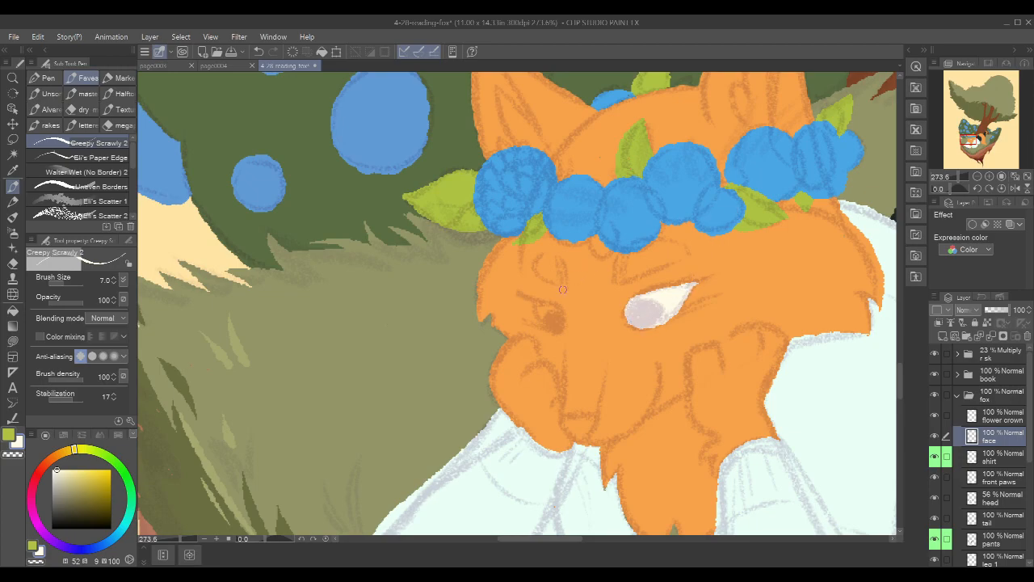
mouse_move(532, 300)
mouse_down()
mouse_move(557, 306)
mouse_move(562, 327)
mouse_move(538, 322)
mouse_move(557, 330)
mouse_up()
key(g)
click(550, 313)
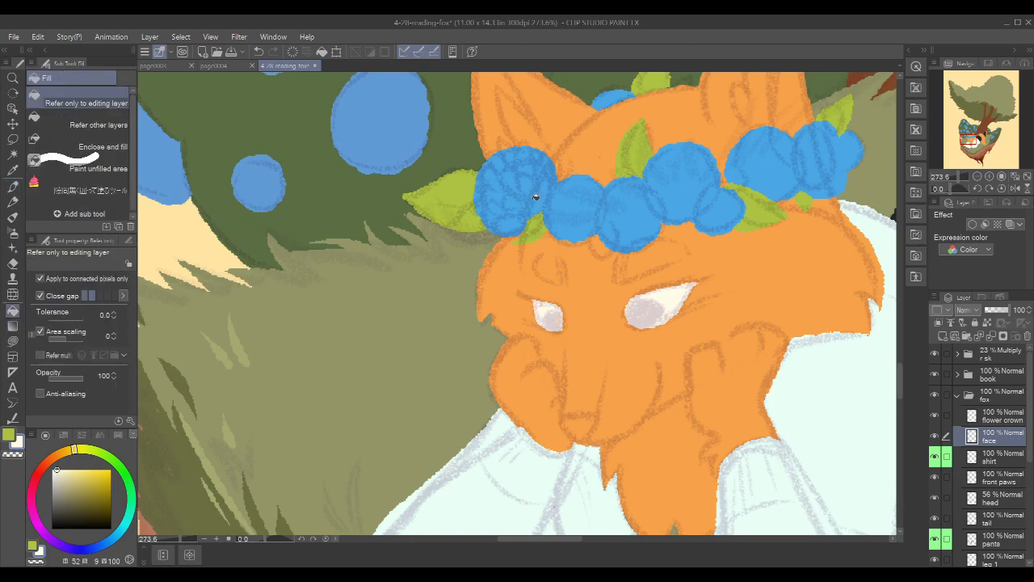
key(p)
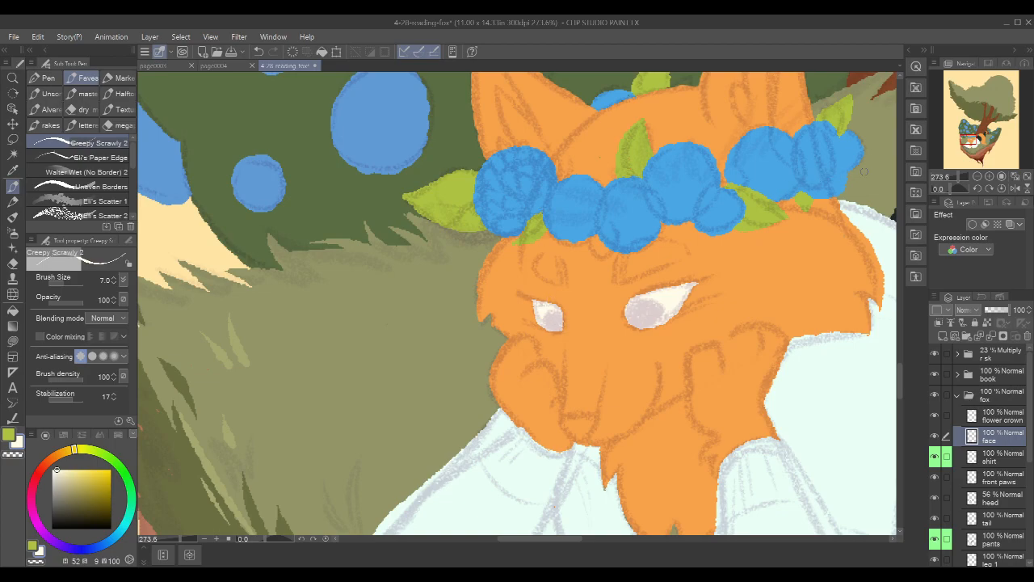
click(934, 353)
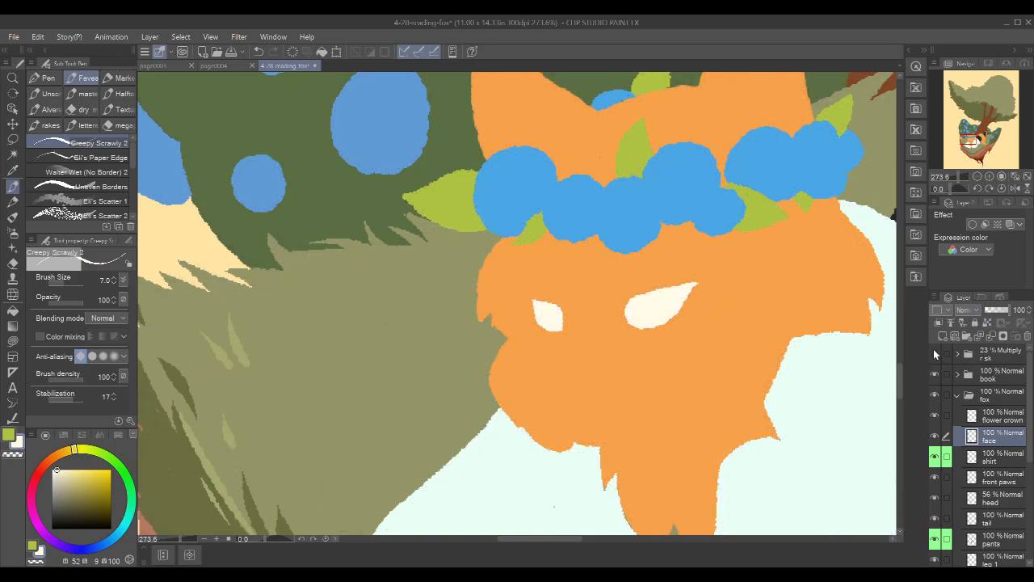
click(934, 353)
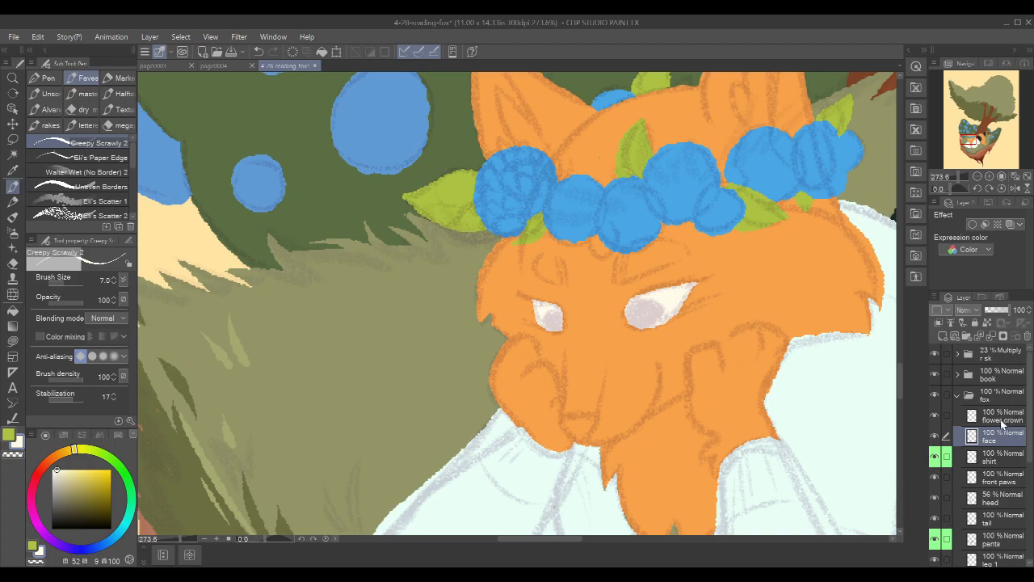
Sample the near-black colour of the fox's pants for the lash lines
drag(683, 296, 658, 290)
drag(778, 320, 550, 416)
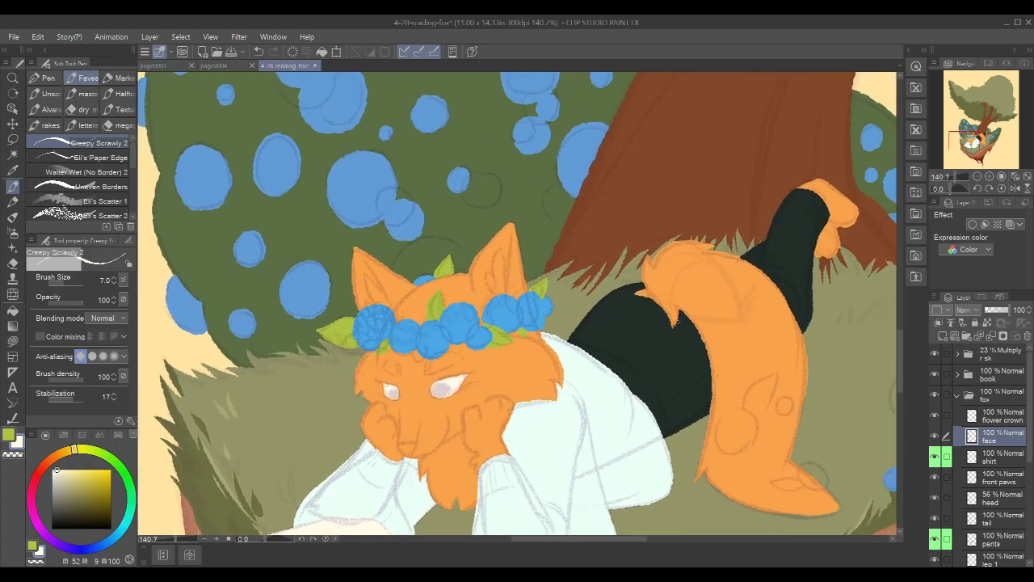
drag(662, 347, 664, 349)
alt+click(662, 354)
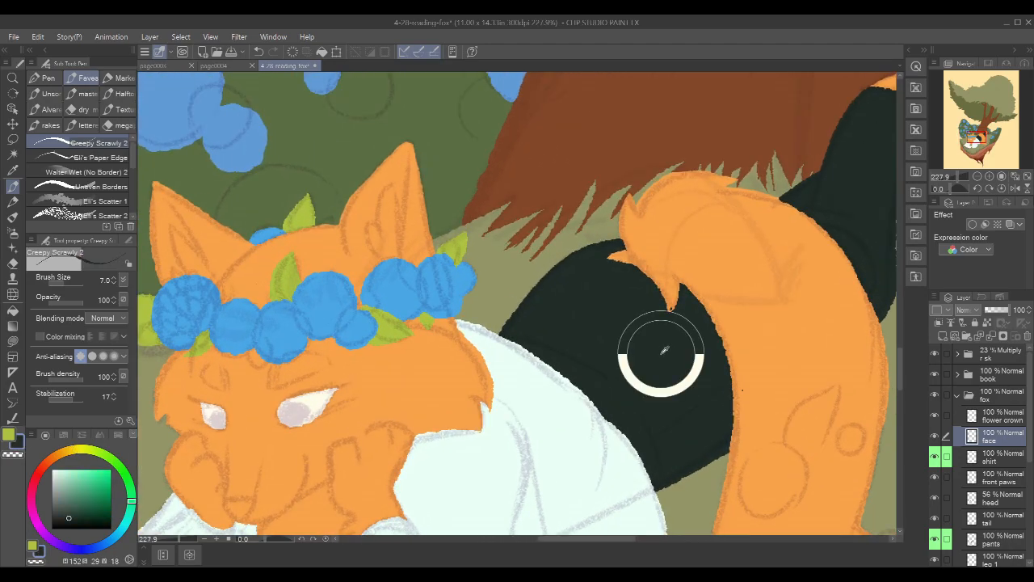
drag(347, 389, 480, 343)
drag(358, 347, 365, 346)
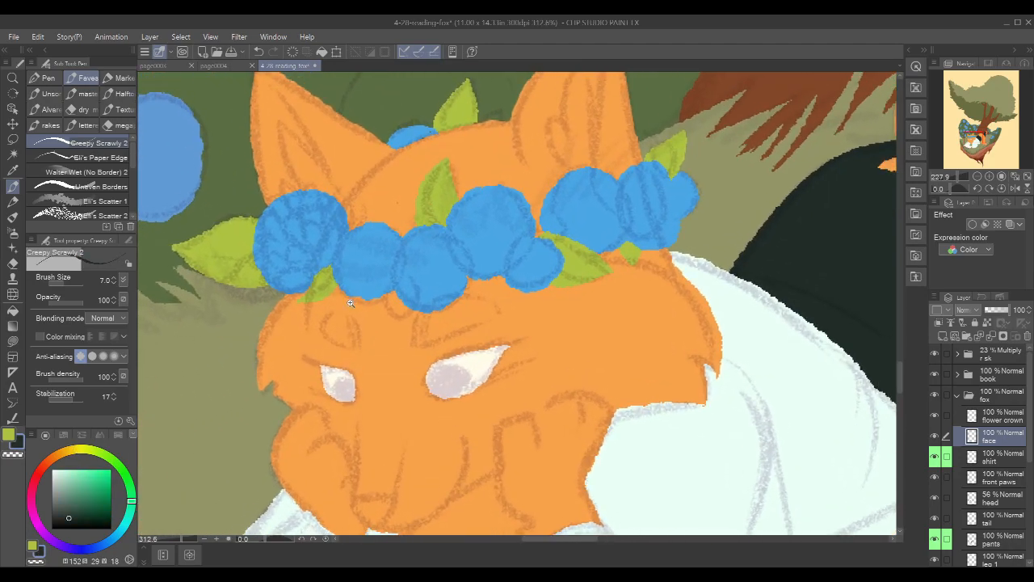
Draw a tapered near-black upper lash line on the smaller eye, redoing it on a rotated canvas
mouse_move(302, 355)
mouse_down()
mouse_move(346, 370)
mouse_move(304, 354)
mouse_move(352, 374)
mouse_up()
key(ctrl+z)
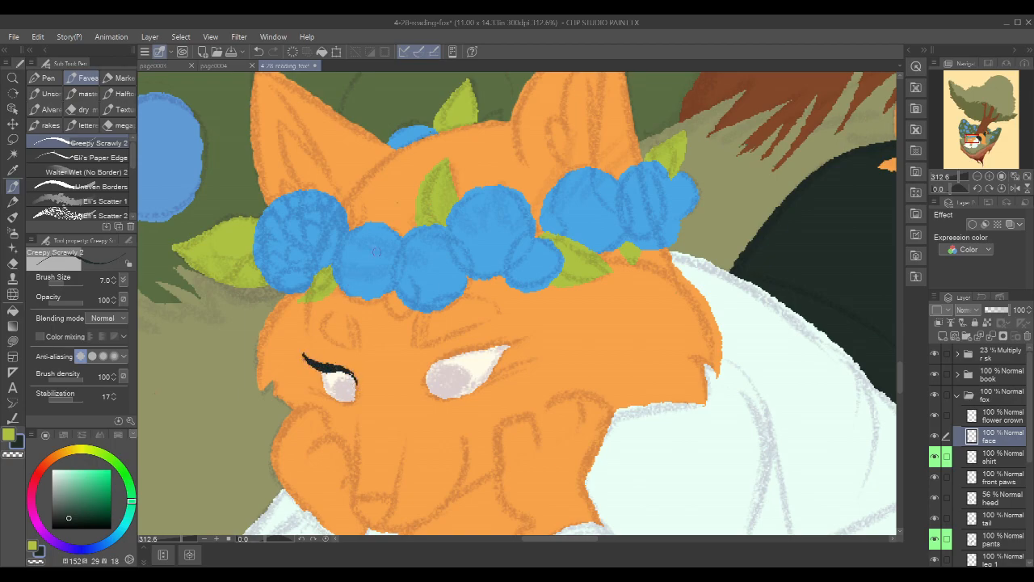
key(ctrl+z)
key(ctrl+z)
key(ctrl+z)
drag(624, 366, 591, 280)
drag(617, 439, 665, 280)
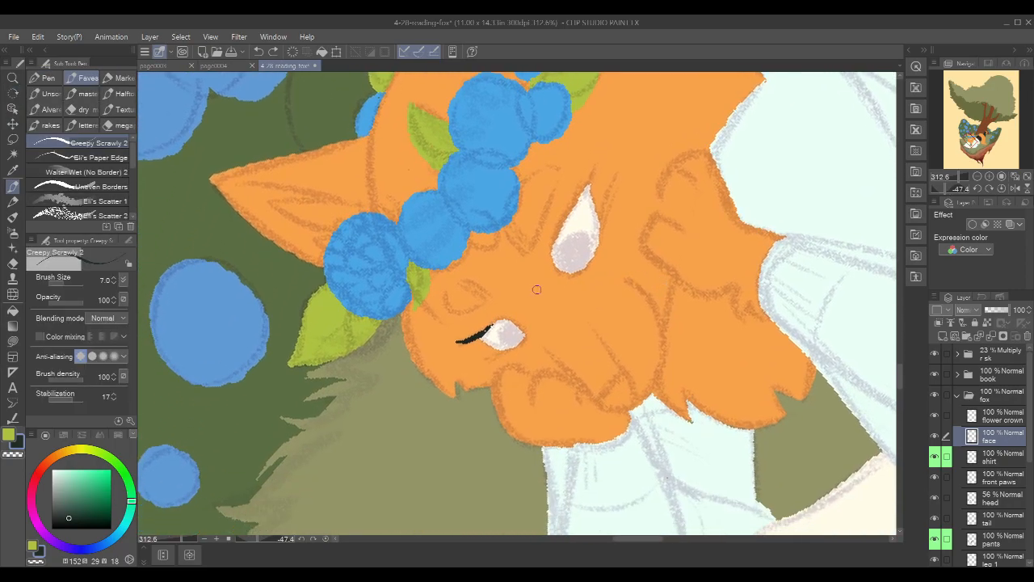
scroll(533, 273, up, 2)
mouse_move(524, 357)
mouse_down()
mouse_move(497, 333)
mouse_move(451, 352)
mouse_up()
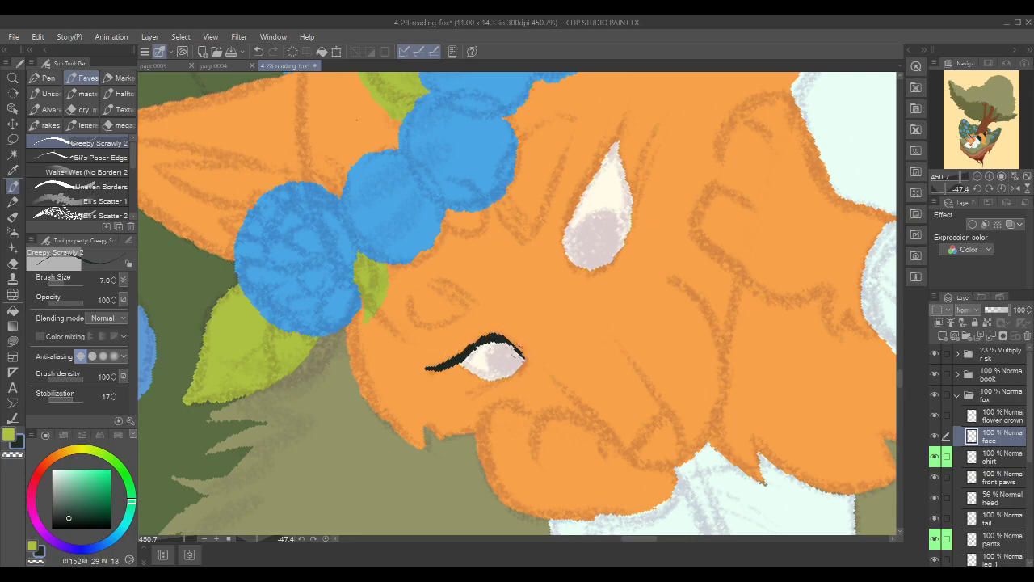
Draw the near-black lash line along the larger eye's upper edge and turn the canvas upright again
drag(675, 174, 635, 300)
mouse_move(557, 398)
mouse_down()
mouse_move(537, 366)
mouse_move(542, 341)
mouse_move(588, 265)
mouse_move(559, 305)
mouse_up()
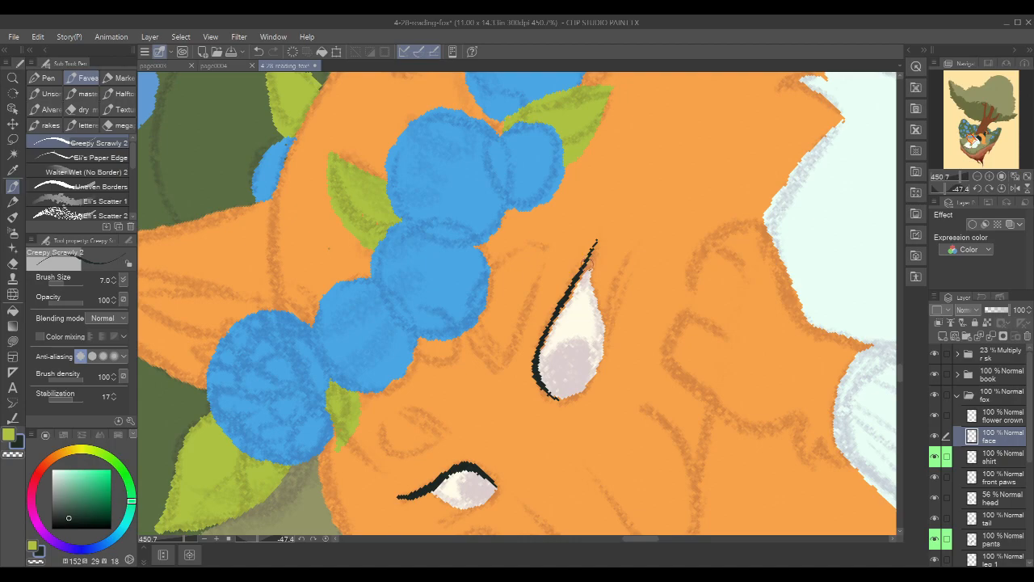
drag(591, 249, 543, 363)
key(r)
drag(764, 206, 759, 366)
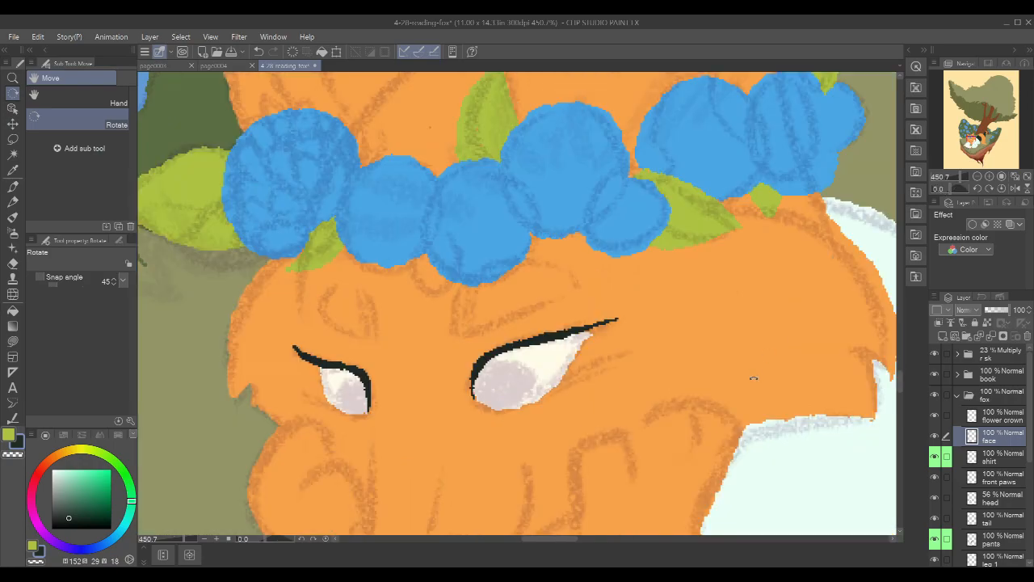
key(p)
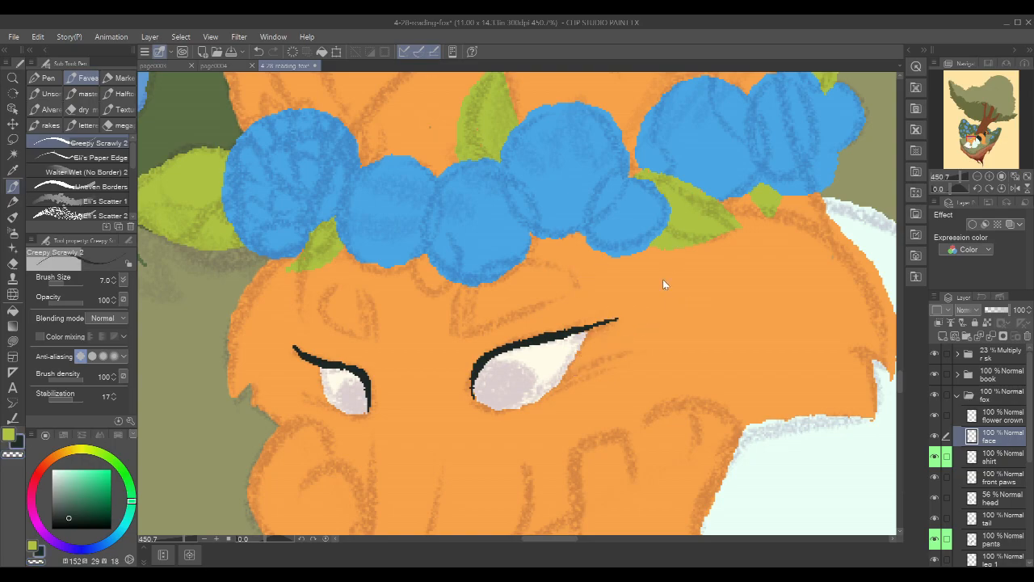
Check how the lashed eyes read with the sketch folder hidden, and show the sketch again
scroll(663, 279, down, 2)
click(935, 353)
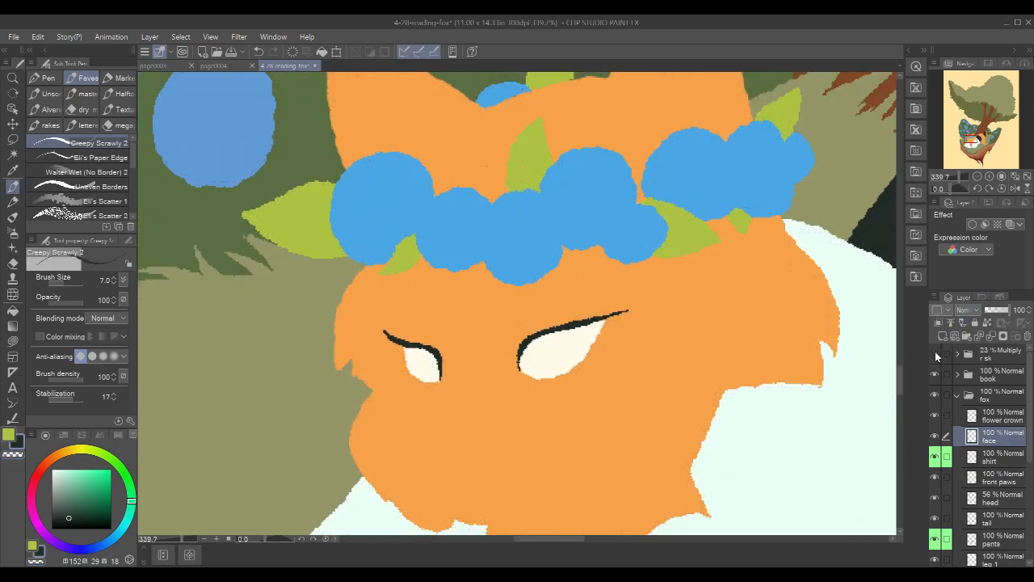
click(935, 353)
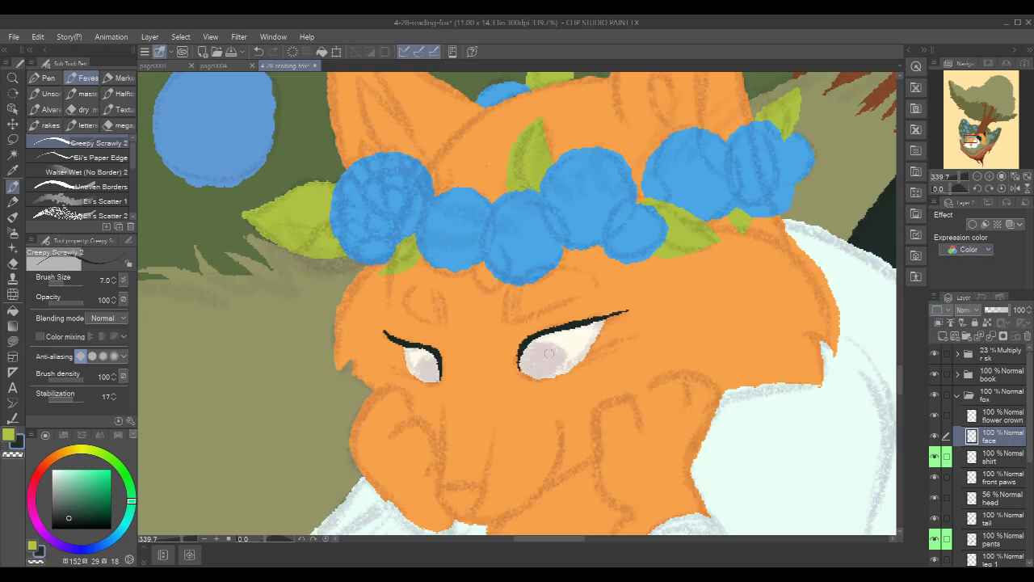
drag(455, 375, 472, 361)
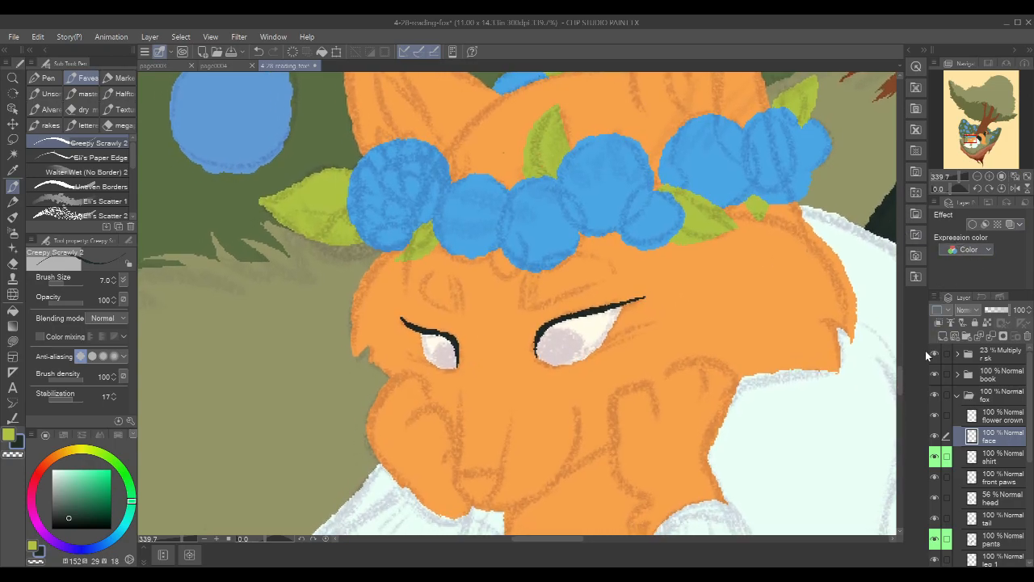
mouse_move(755, 388)
mouse_down()
mouse_move(800, 343)
mouse_move(740, 402)
mouse_up()
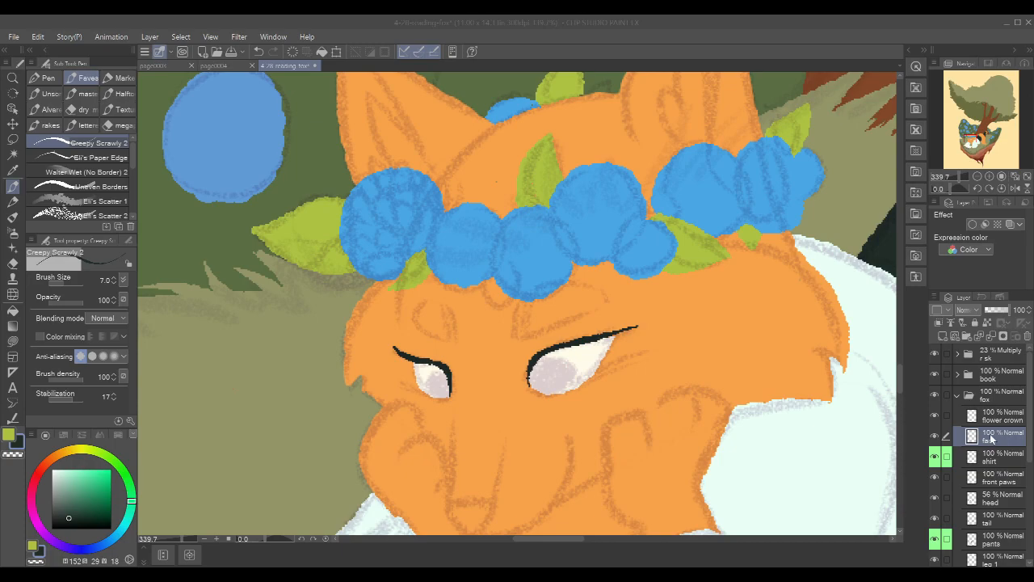
Paint the fox's nose as a solid near-black shape at the muzzle tip and trim its upper edge flat with transparent colour
mouse_move(693, 363)
mouse_down()
mouse_move(639, 314)
mouse_move(638, 242)
mouse_up()
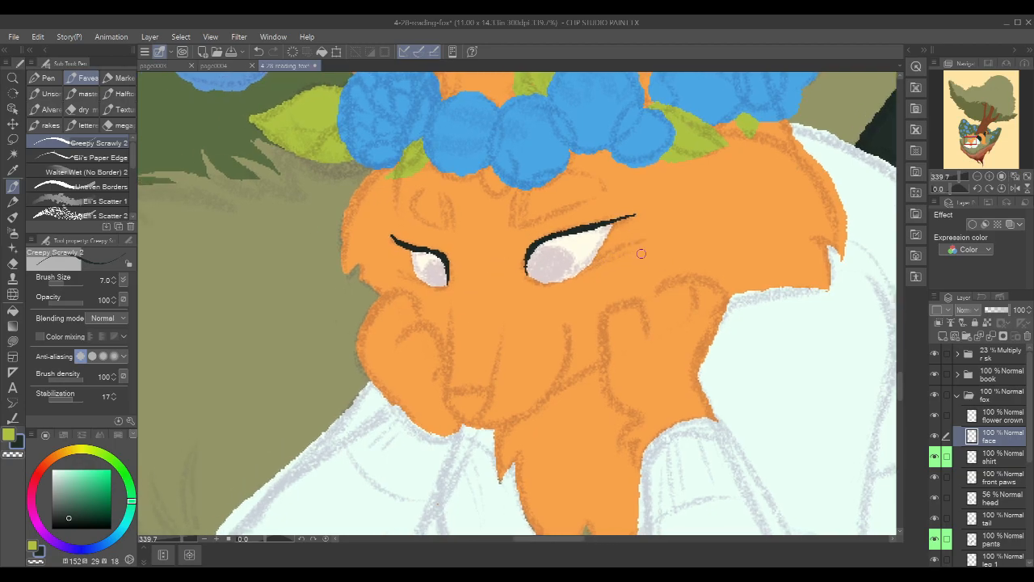
mouse_move(477, 374)
mouse_down()
mouse_move(443, 407)
mouse_move(461, 425)
mouse_move(489, 392)
mouse_move(465, 418)
mouse_move(451, 401)
mouse_move(464, 421)
mouse_move(459, 397)
mouse_move(487, 397)
mouse_move(474, 421)
mouse_up()
key(ctrl+z)
key(x)
drag(433, 393, 500, 388)
key(ctrl+z)
key(c)
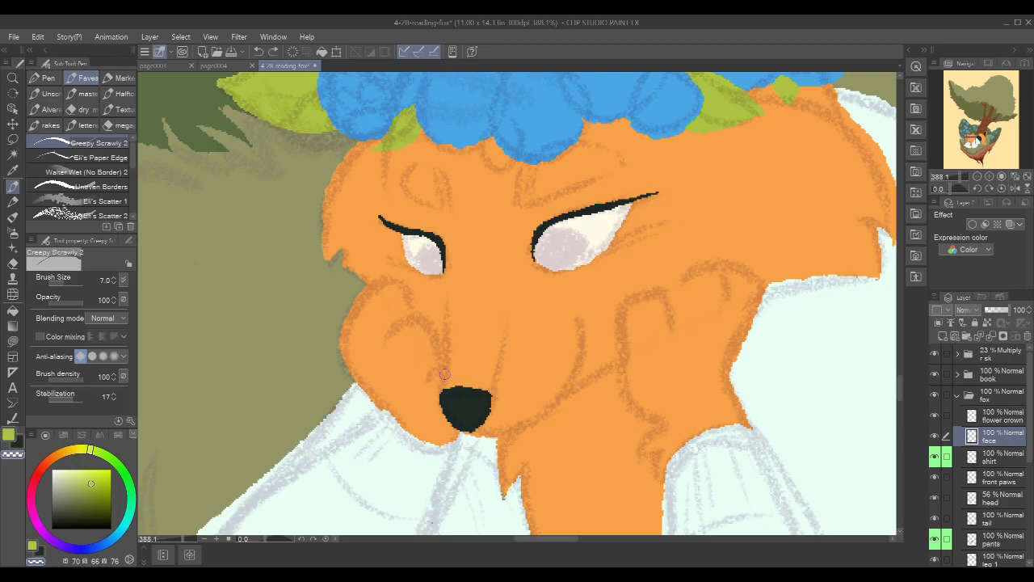
key(x)
key(c)
mouse_move(439, 389)
mouse_down()
mouse_move(502, 391)
mouse_move(456, 385)
mouse_up()
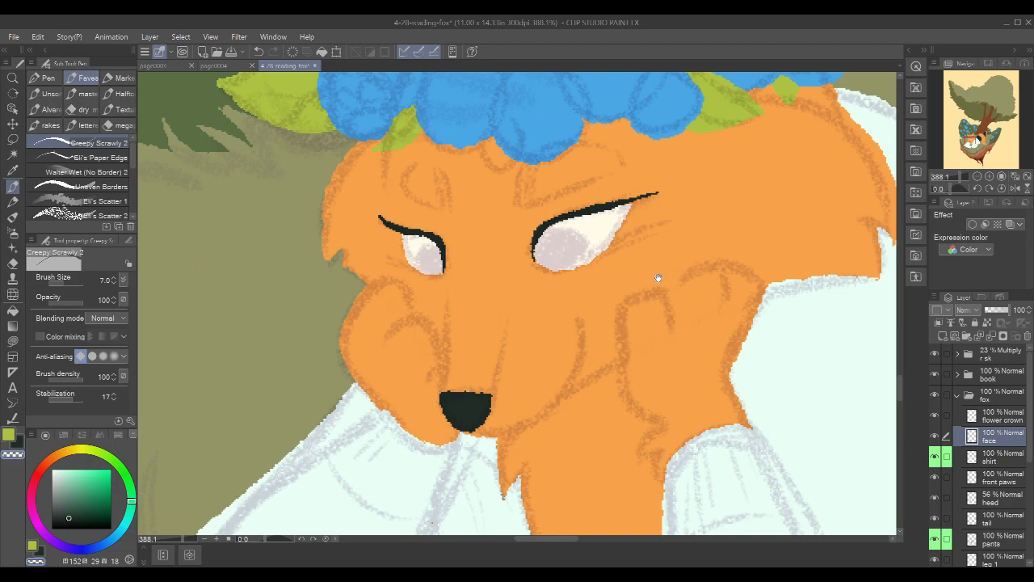
Try a near-black test patch at 42 brush opacity on the fox's orange forehead, and undo it
drag(638, 295, 693, 350)
drag(697, 282, 699, 312)
key(c)
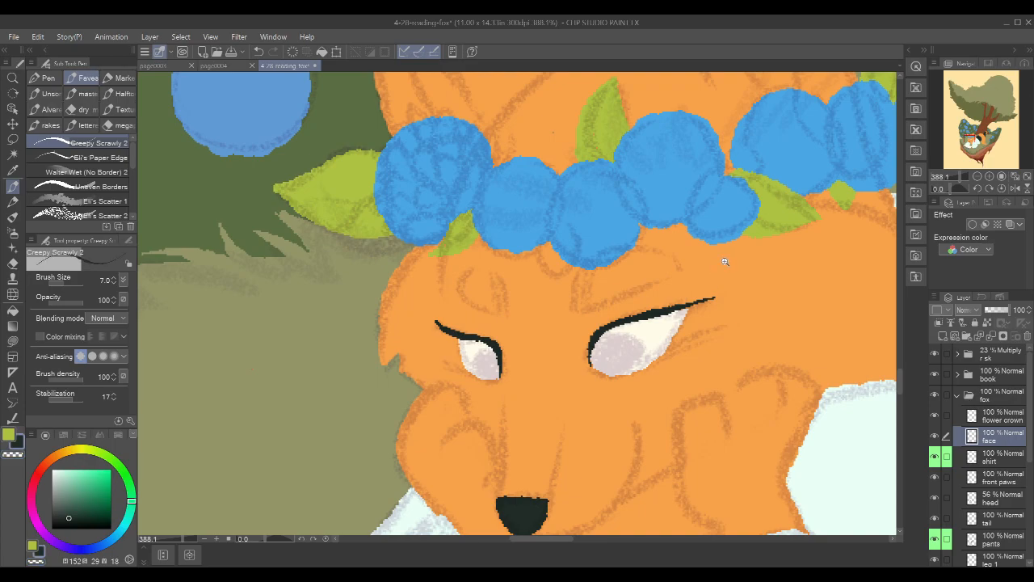
drag(725, 262, 647, 267)
mouse_move(794, 269)
mouse_down()
mouse_move(614, 338)
mouse_move(641, 332)
mouse_up()
click(71, 304)
mouse_move(694, 260)
mouse_down()
mouse_move(710, 295)
mouse_move(722, 328)
mouse_up()
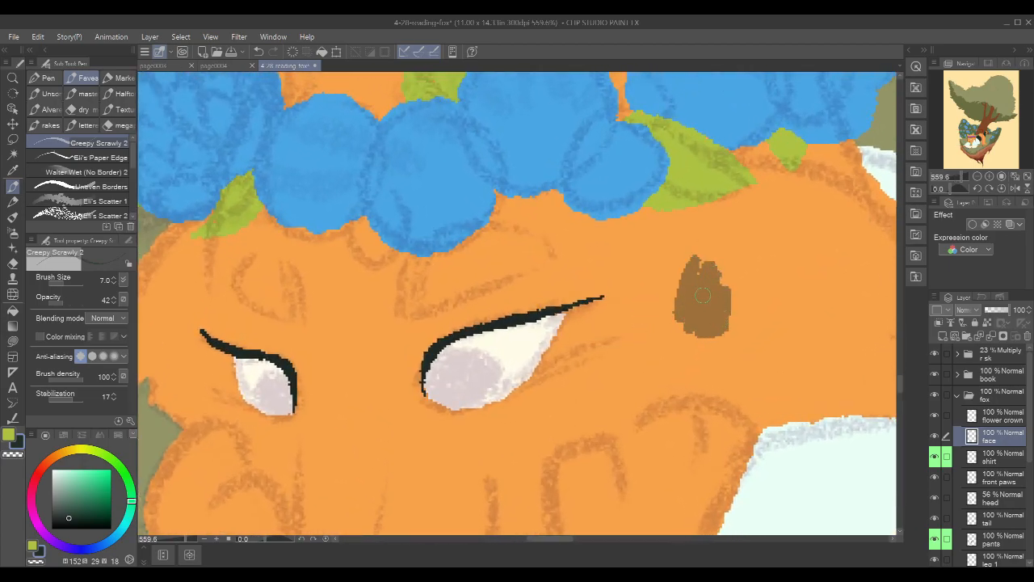
key(ctrl+z)
Sample a brown from a test patch painted at 60 opacity over the orange, restore opacity to 100 and undo the patch
click(73, 304)
mouse_move(667, 270)
mouse_down()
mouse_move(664, 315)
mouse_move(702, 288)
mouse_move(699, 302)
mouse_up()
alt+click(685, 287)
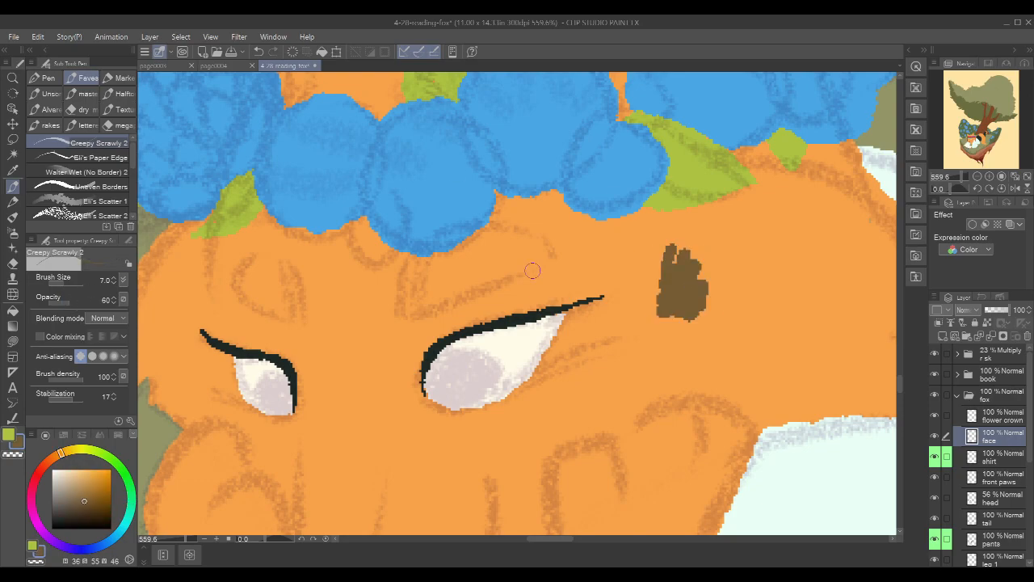
drag(69, 303, 103, 302)
key(ctrl+z)
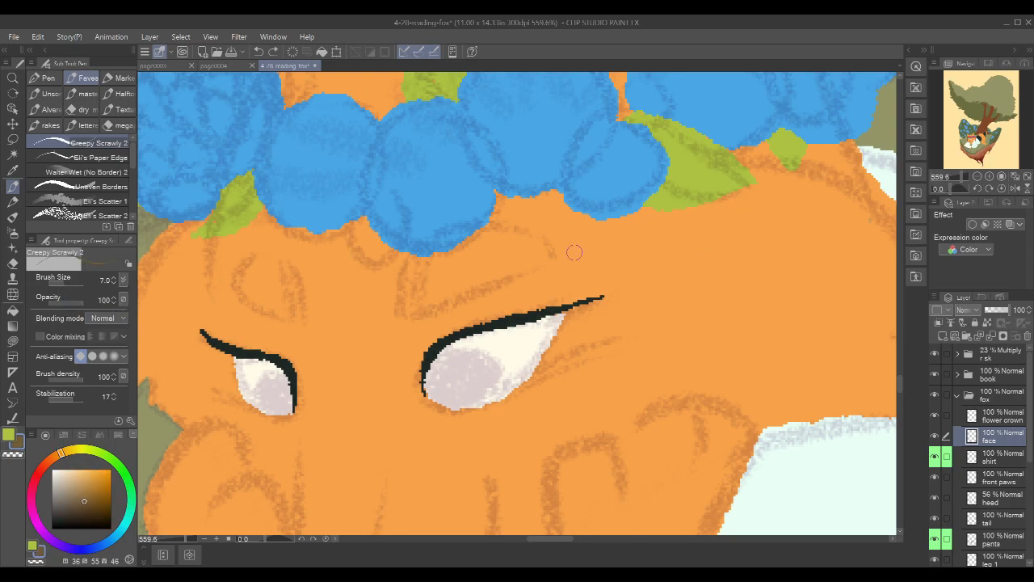
Outline the rounded brow marking above the smaller eye in brown and fill it
drag(539, 276, 642, 291)
mouse_move(357, 299)
mouse_down()
mouse_move(391, 334)
mouse_move(421, 337)
mouse_move(365, 291)
mouse_move(385, 280)
mouse_move(415, 291)
mouse_move(405, 279)
mouse_move(413, 333)
mouse_up()
key(g)
key(g)
click(400, 295)
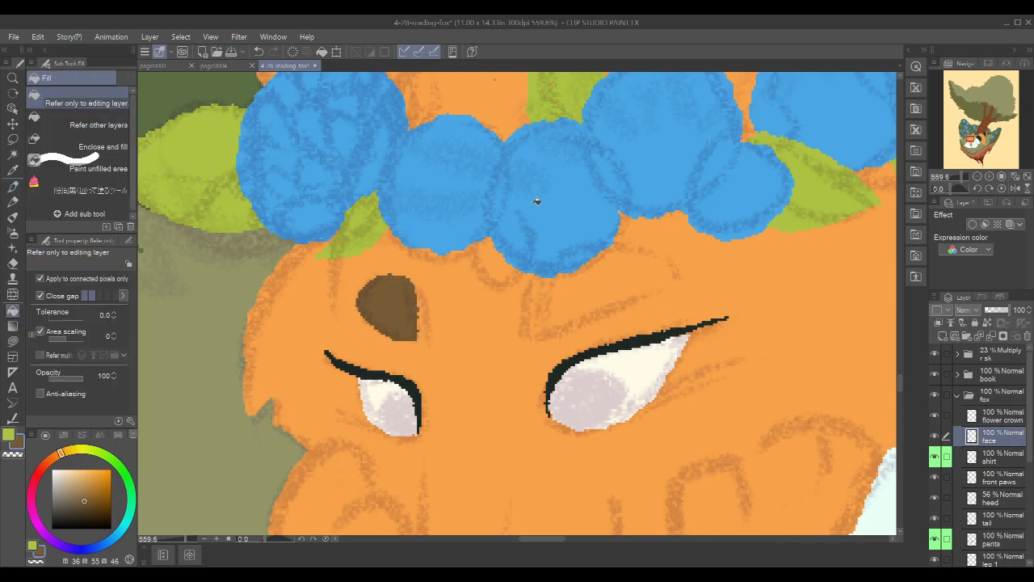
Add thin brown hair strokes along the inner edge of the rounded brow marking and at the inner end of the opposite brow
key(p)
mouse_move(418, 280)
mouse_down()
mouse_move(436, 305)
mouse_move(414, 326)
mouse_up()
drag(683, 245, 609, 226)
drag(532, 317, 542, 256)
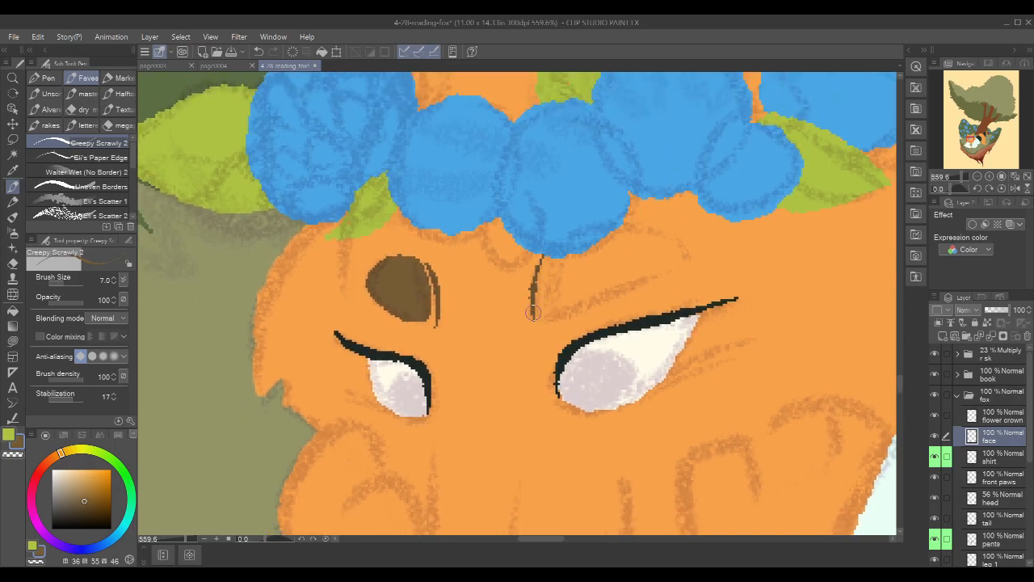
drag(541, 319, 552, 257)
mouse_move(546, 319)
mouse_down()
mouse_move(546, 292)
mouse_move(555, 257)
mouse_up()
drag(546, 313, 569, 305)
Outline the long brow marking above the larger eye in brown and fill it
key(r)
mouse_move(794, 280)
mouse_down()
mouse_move(754, 212)
mouse_move(686, 144)
mouse_move(603, 128)
mouse_up()
key(p)
drag(625, 240, 647, 292)
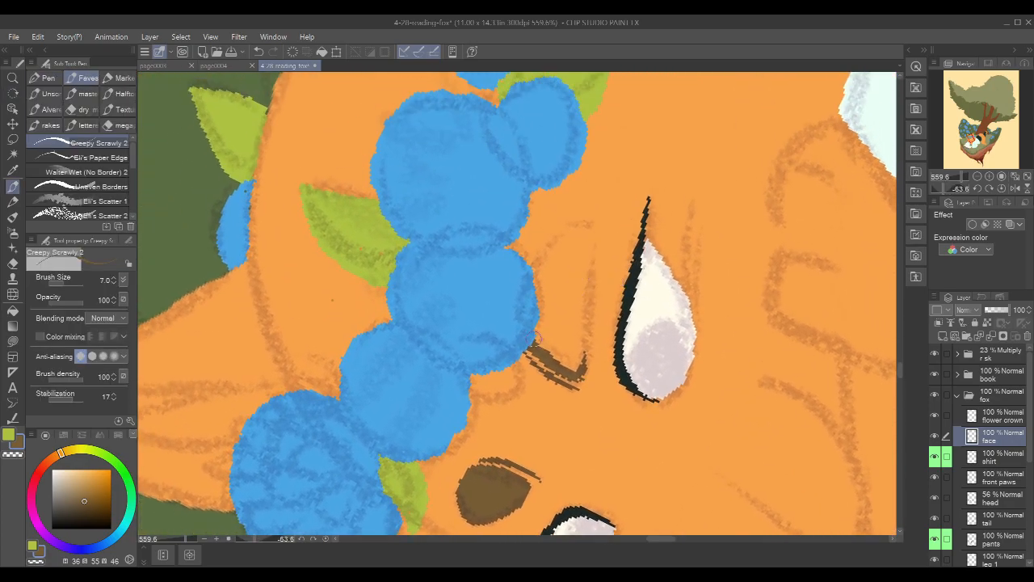
mouse_move(540, 284)
mouse_down()
mouse_move(582, 232)
mouse_move(570, 230)
mouse_move(592, 241)
mouse_move(582, 230)
mouse_move(586, 328)
mouse_up()
drag(590, 279, 580, 372)
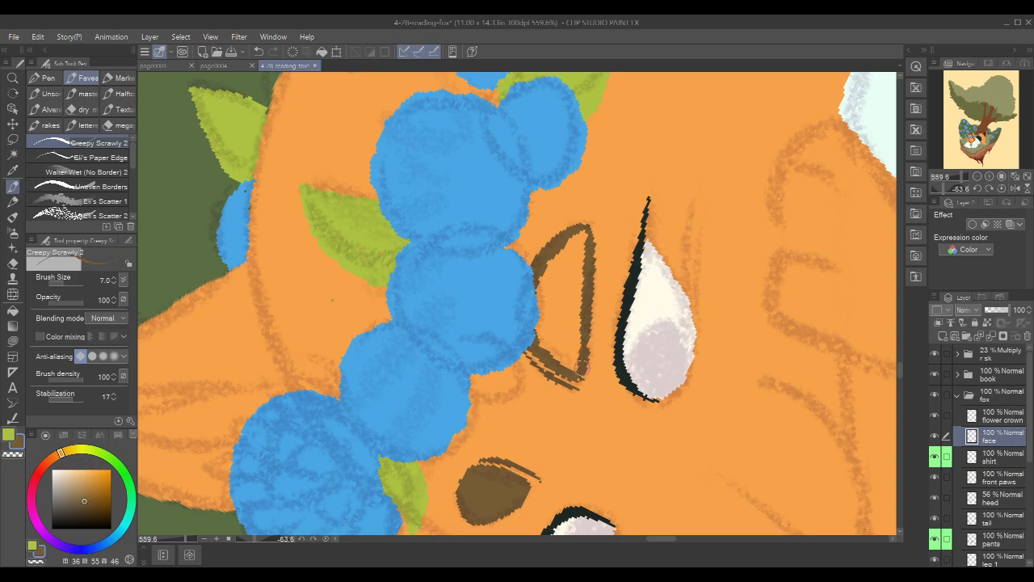
key(g)
click(574, 314)
Straighten the canvas and hide the sketch folder briefly to check the fox's flat colours, showing it again
key(r)
drag(666, 186, 686, 364)
scroll(748, 277, down, 5)
drag(751, 311, 693, 303)
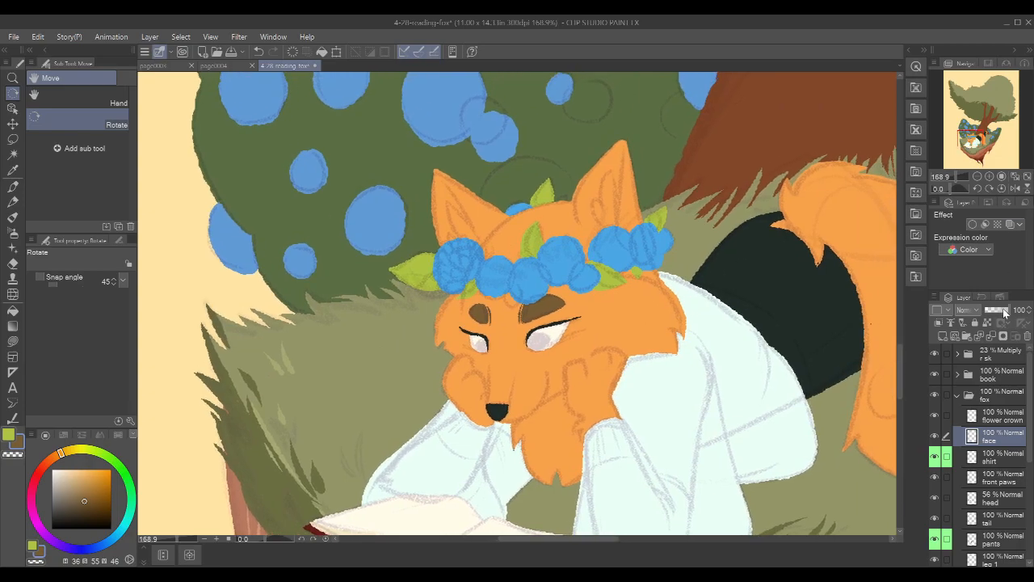
click(936, 354)
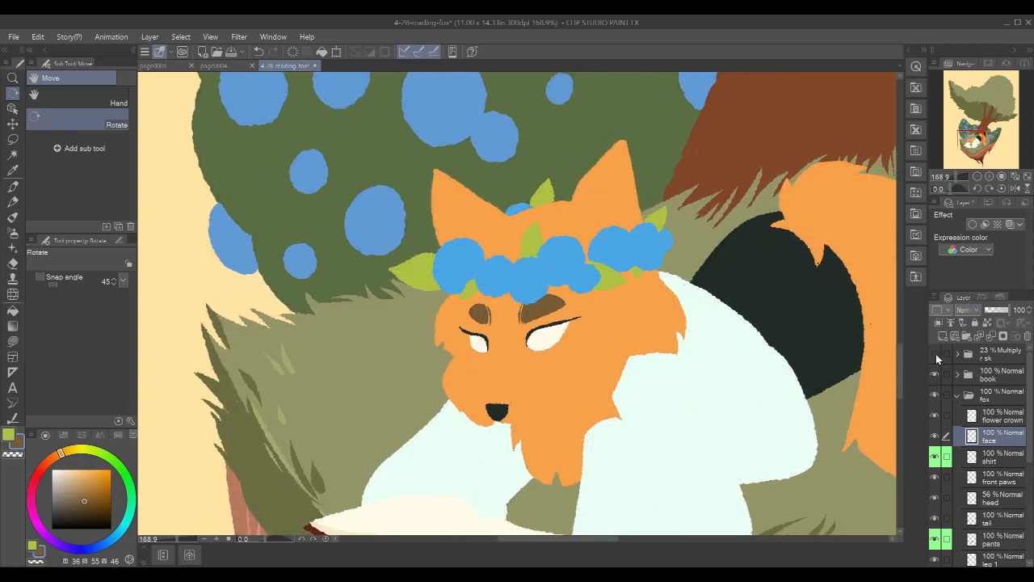
click(936, 353)
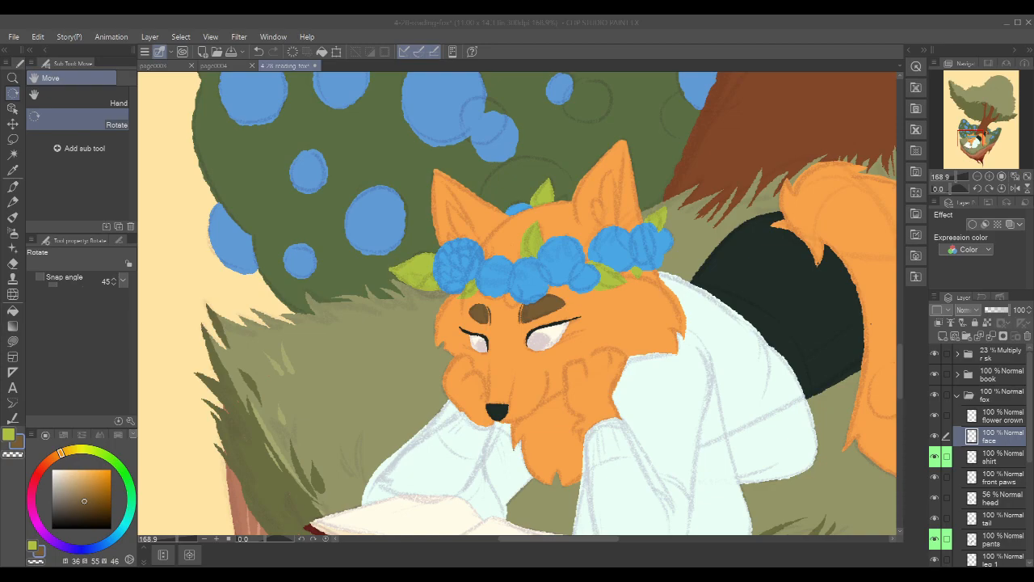
Create a new layer above the face layer, outline the larger eye's iris in brown and fill it
click(991, 429)
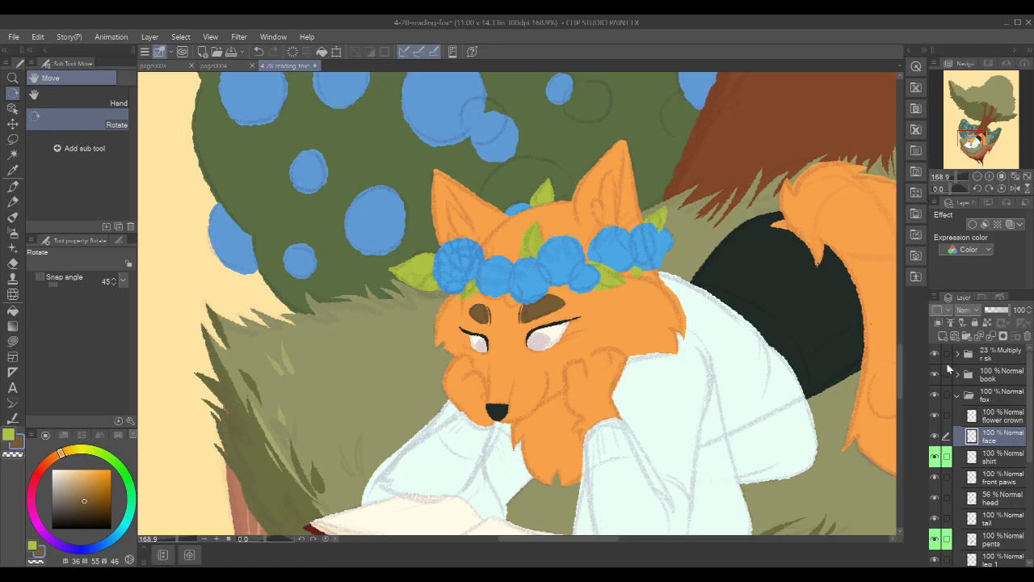
click(943, 337)
scroll(537, 354, up, 5)
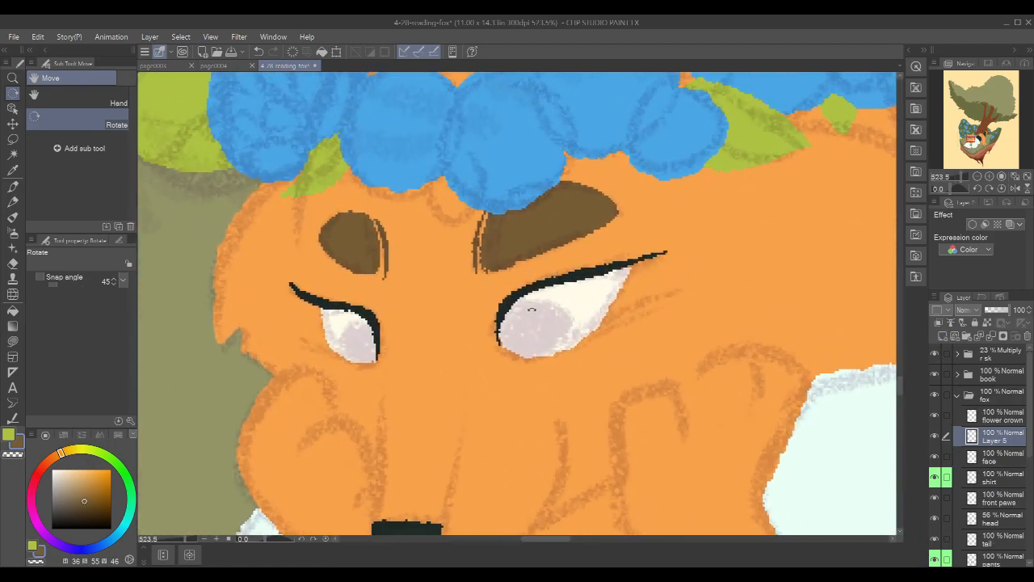
key(p)
mouse_move(540, 302)
mouse_down()
mouse_move(505, 342)
mouse_move(529, 311)
mouse_move(501, 338)
mouse_move(509, 324)
mouse_move(509, 356)
mouse_move(540, 328)
mouse_move(533, 305)
mouse_move(517, 319)
mouse_move(569, 322)
mouse_move(572, 343)
mouse_move(523, 354)
mouse_move(572, 328)
mouse_move(559, 348)
mouse_move(569, 323)
mouse_up()
key(g)
click(553, 319)
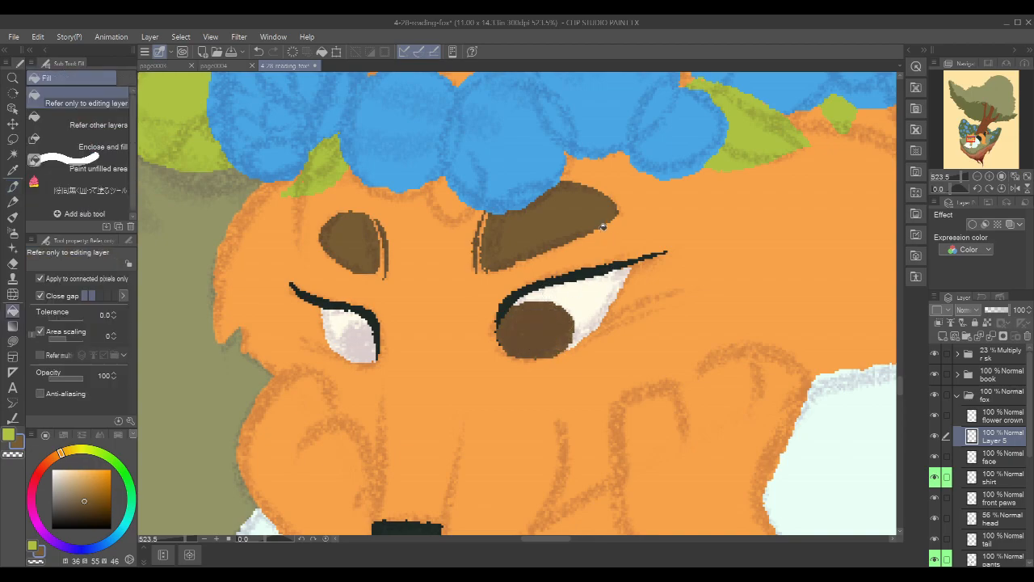
Outline the smaller eye's iris in the same brown and fill it
key(p)
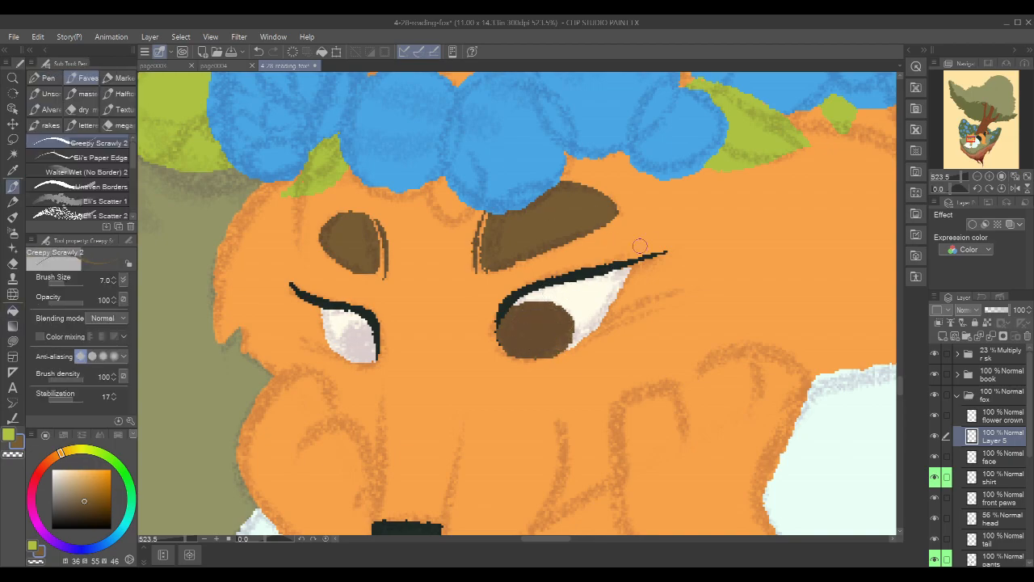
drag(658, 243, 751, 247)
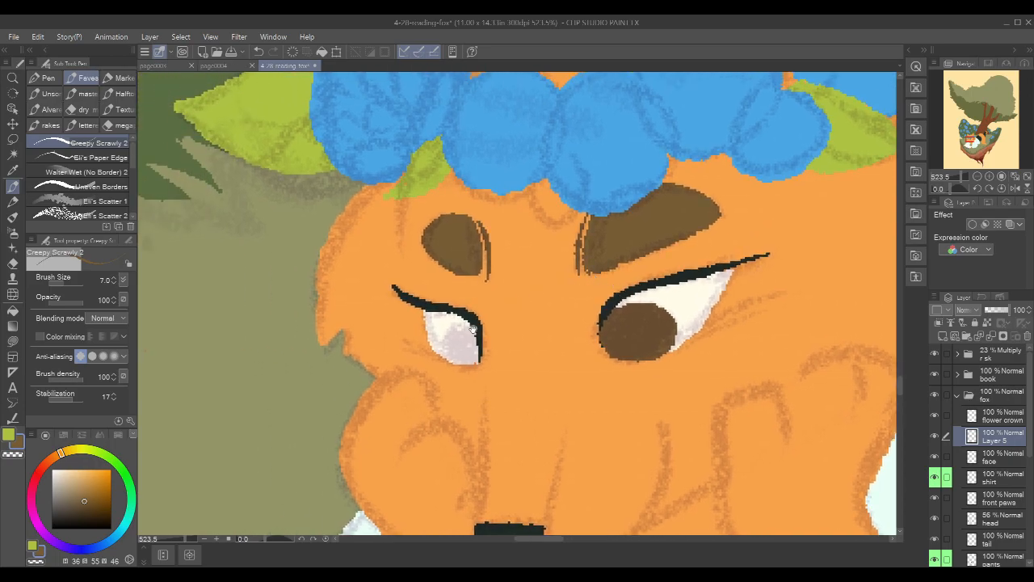
mouse_move(475, 337)
mouse_down()
mouse_move(448, 352)
mouse_move(452, 327)
mouse_move(460, 363)
mouse_move(452, 356)
mouse_move(467, 365)
mouse_move(453, 356)
mouse_move(474, 352)
mouse_move(475, 329)
mouse_move(479, 361)
mouse_up()
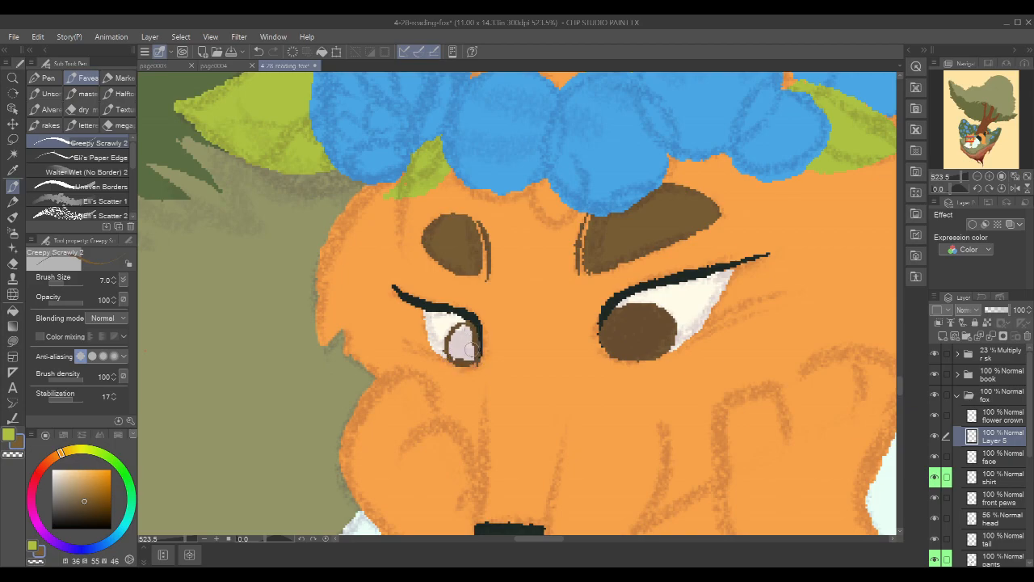
key(g)
click(469, 344)
key(p)
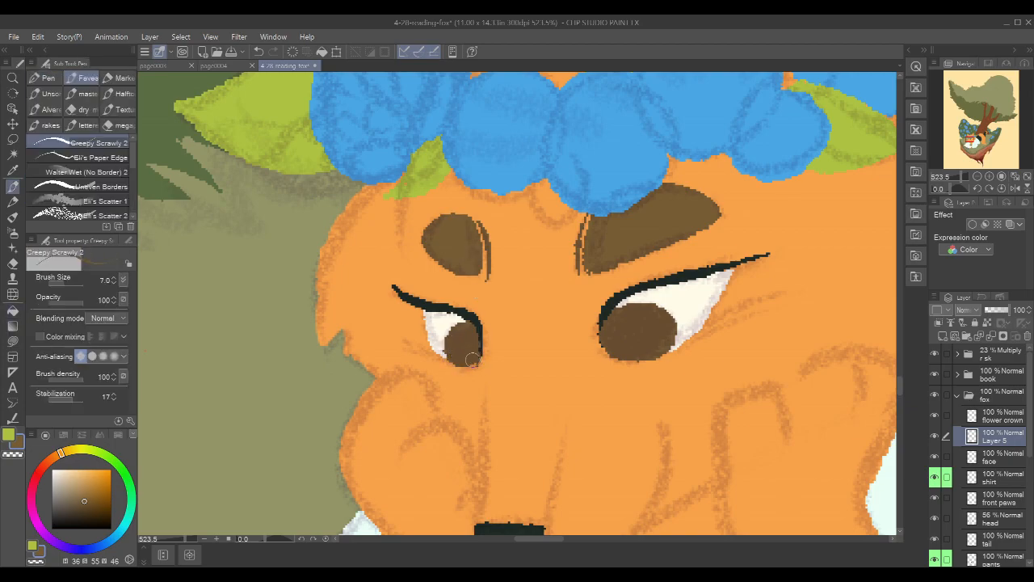
scroll(699, 259, down, 5)
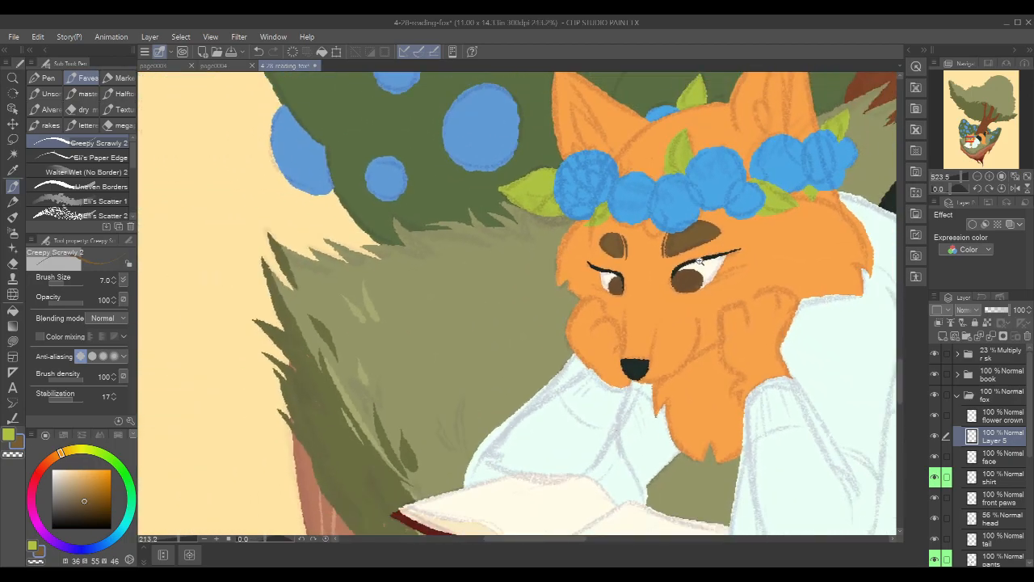
Lock the iris layer's transparent pixels and paint a round pupil in each eye with near-black sampled from the nose
scroll(697, 264, up, 4)
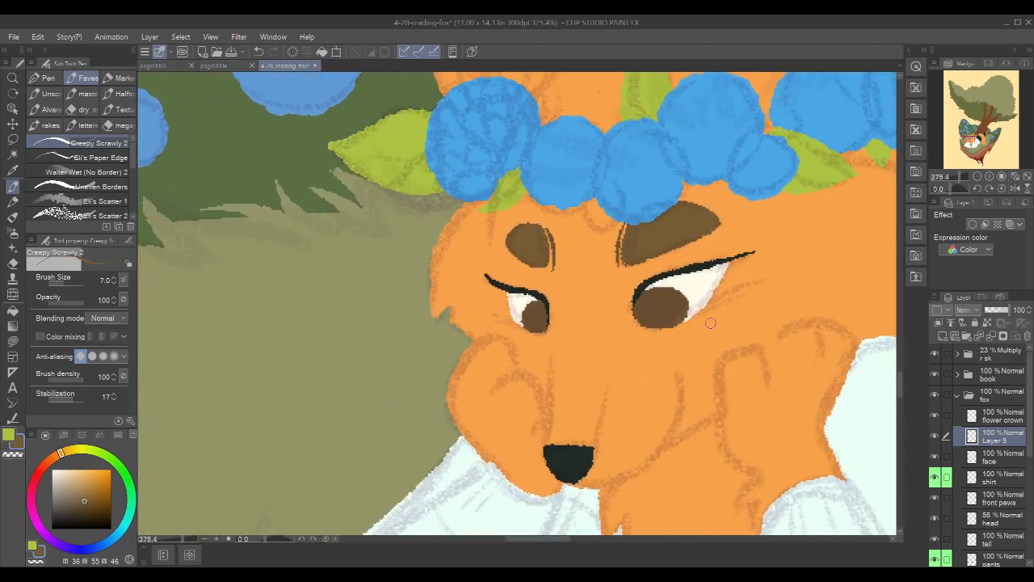
alt+click(573, 458)
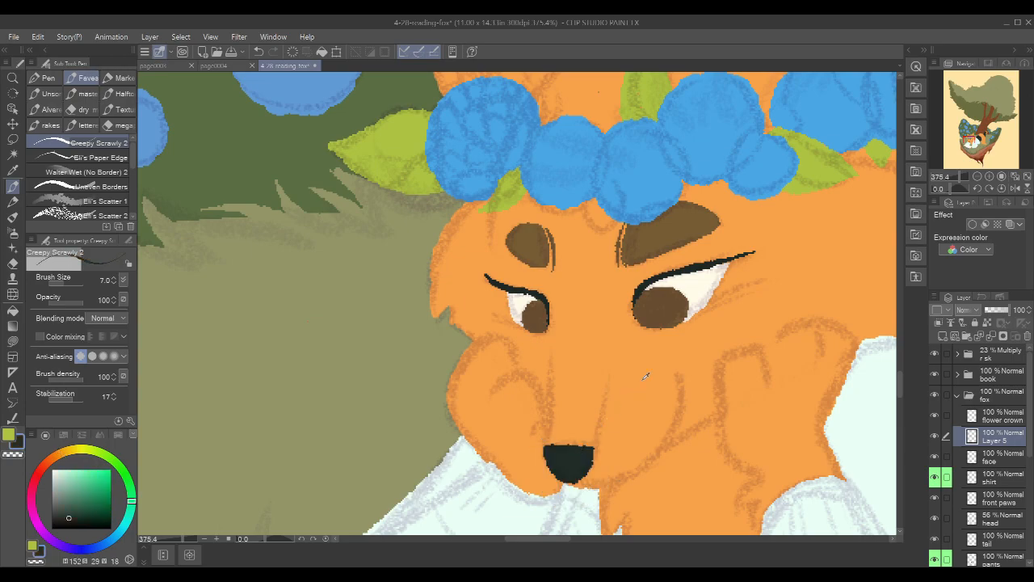
scroll(671, 292, up, 1)
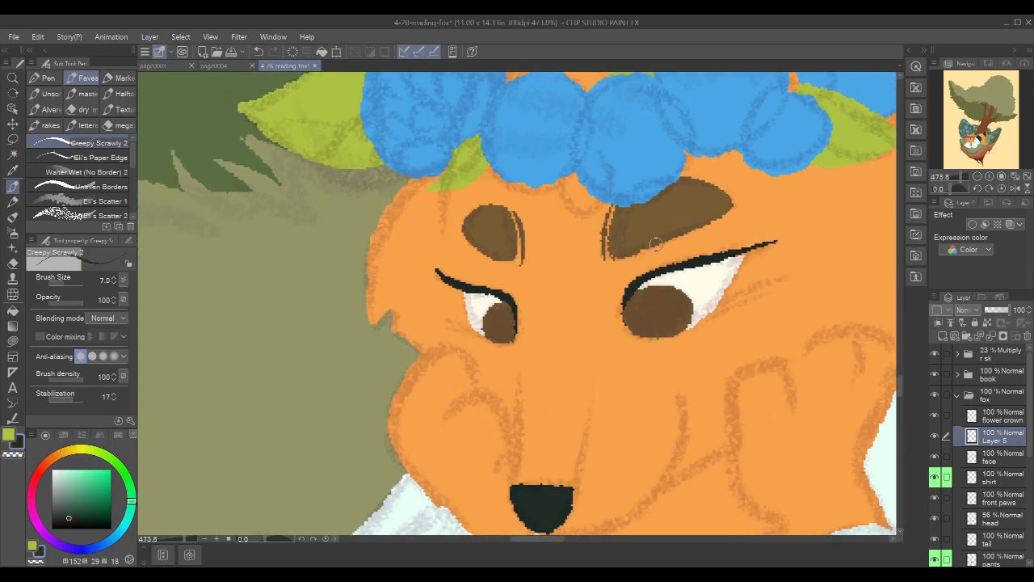
click(988, 322)
drag(497, 330, 507, 322)
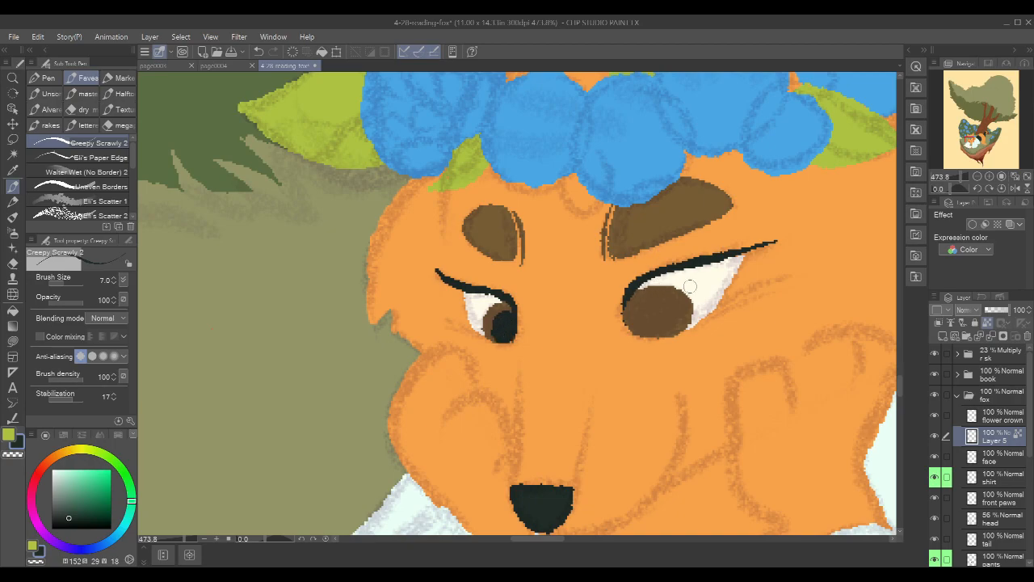
scroll(718, 283, down, 2)
scroll(718, 283, down, 3)
scroll(696, 299, up, 3)
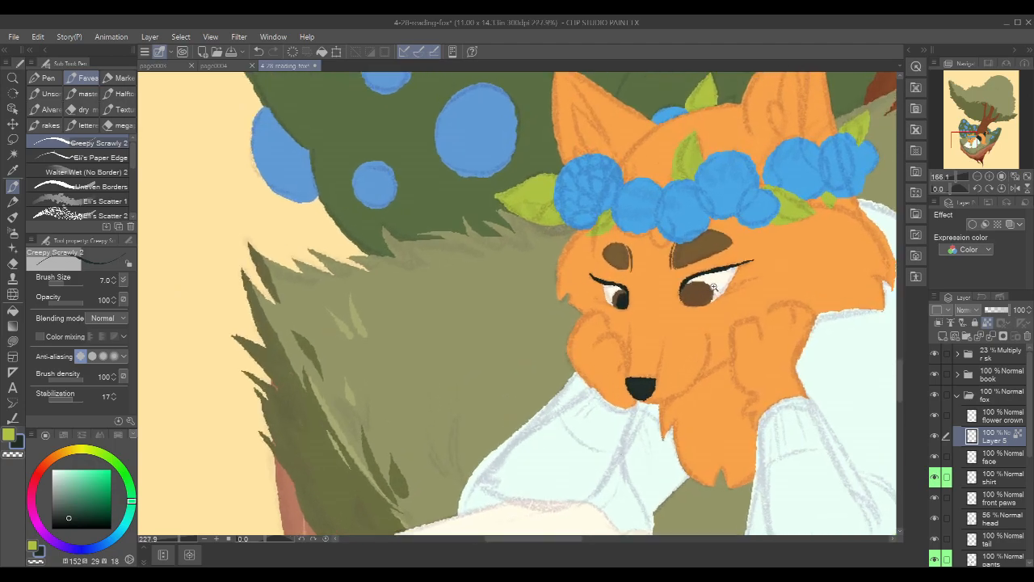
mouse_move(692, 301)
mouse_down()
mouse_move(692, 291)
mouse_move(703, 296)
mouse_up()
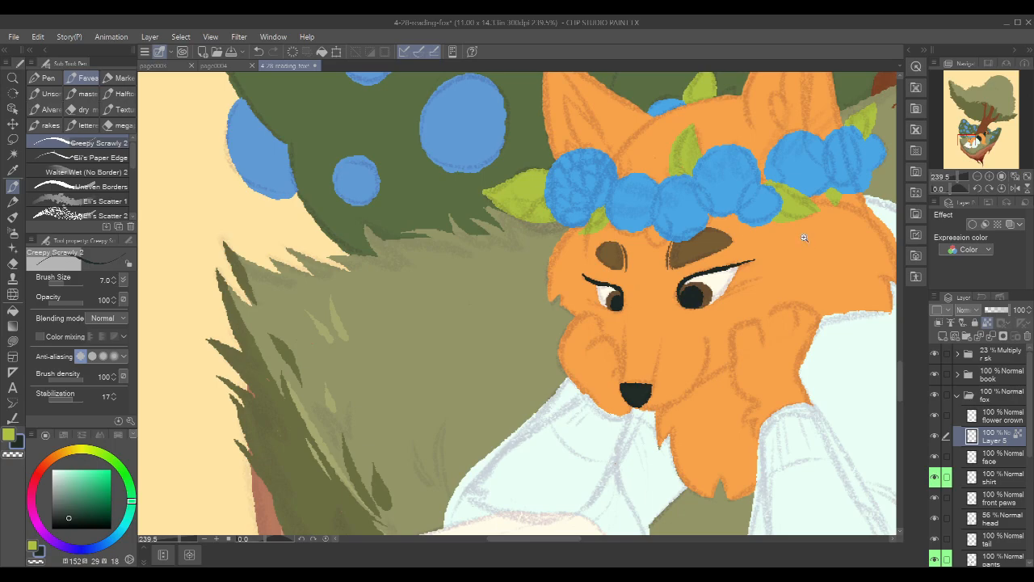
Check the eyes with the sketch folder hidden, show it again and merge the iris layer down into the face layer
scroll(804, 238, down, 3)
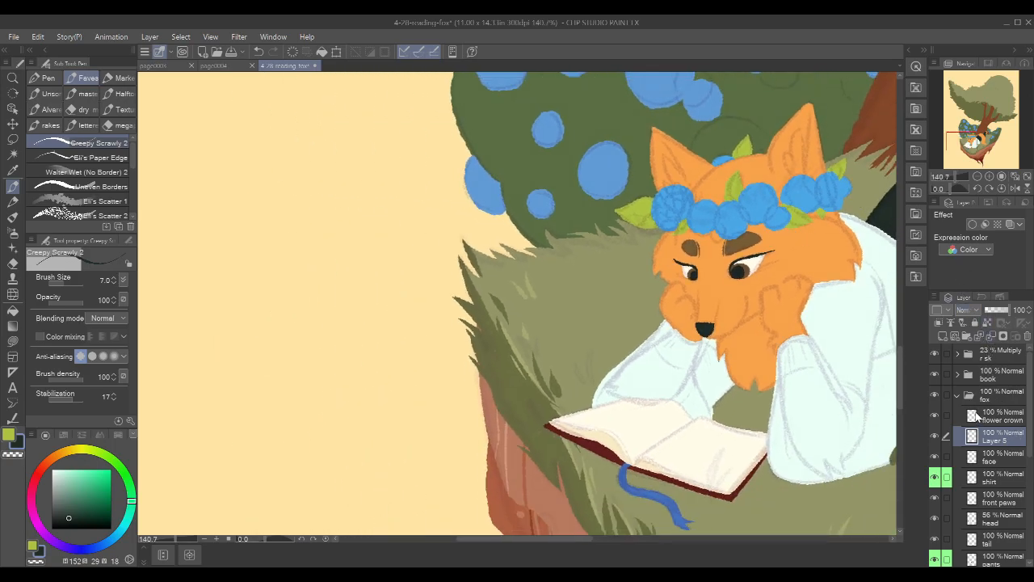
click(935, 354)
click(936, 354)
click(989, 336)
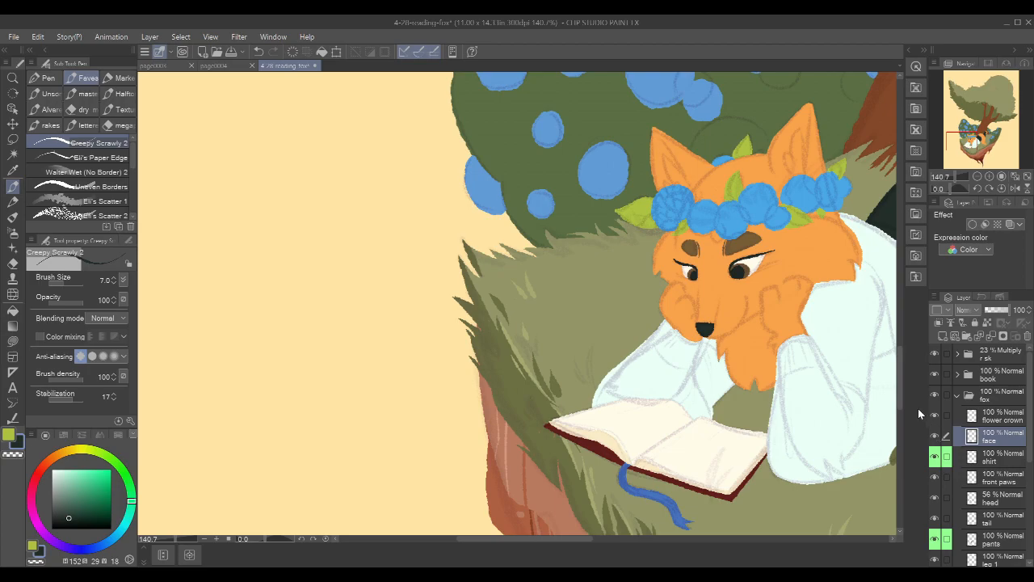
Sample the cream from the open book's page and make the fox body layer active
drag(829, 302, 728, 321)
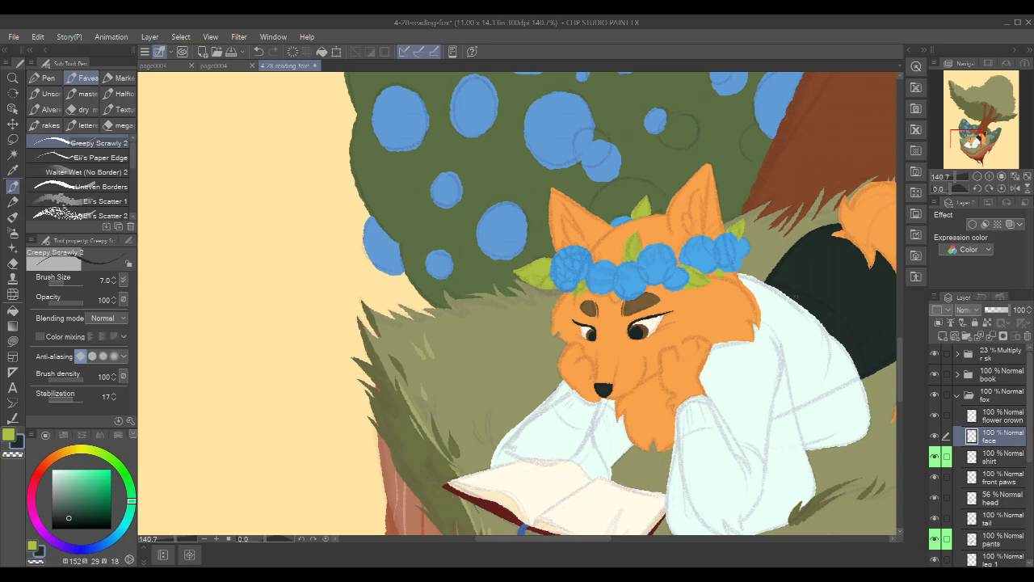
drag(850, 339, 816, 310)
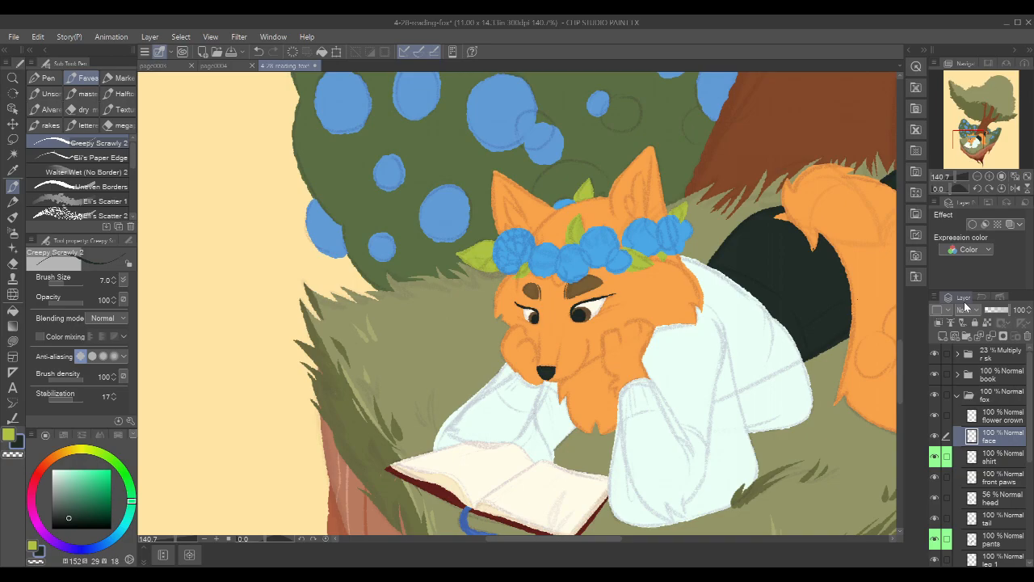
alt+click(452, 478)
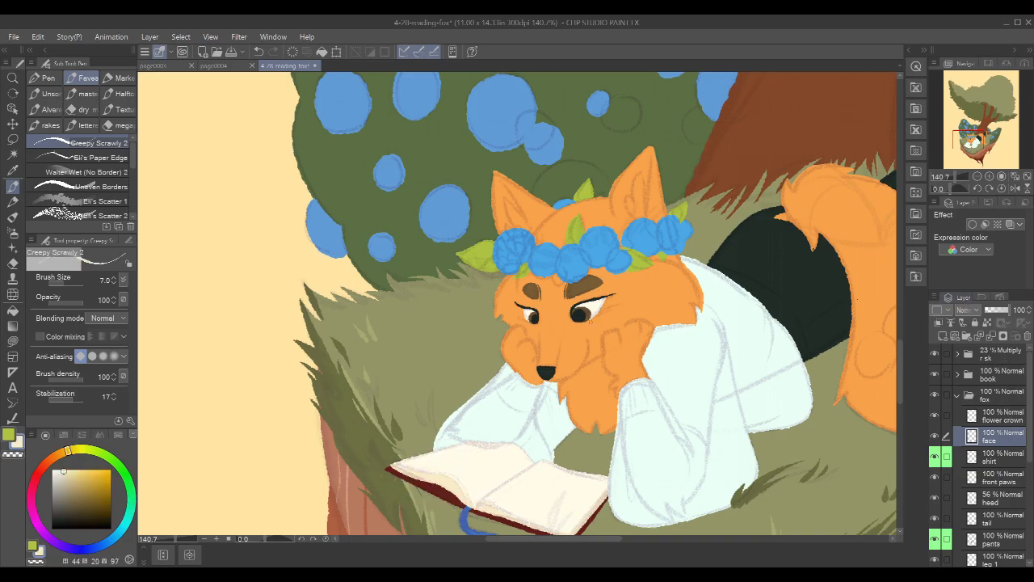
scroll(634, 324, up, 2)
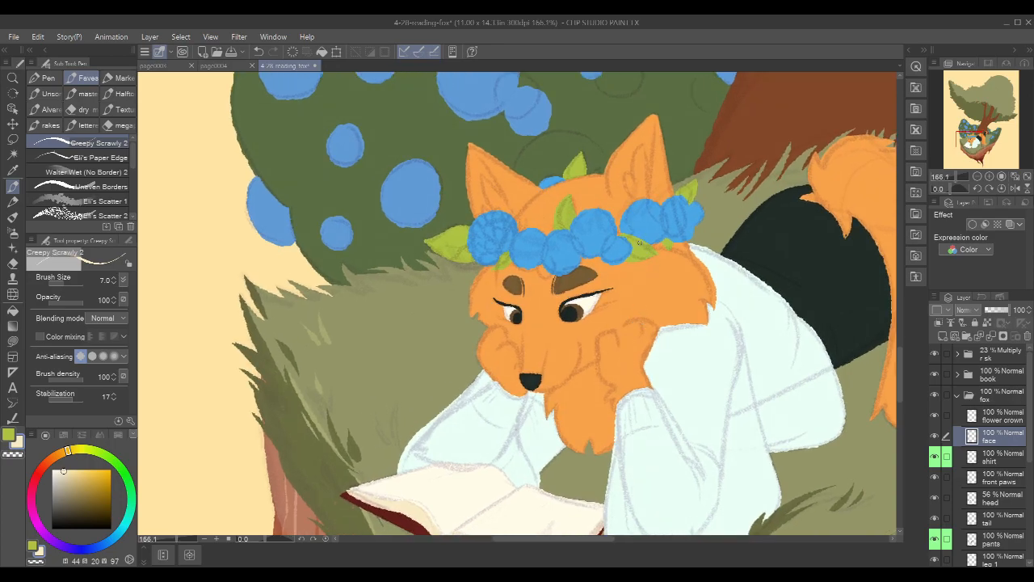
scroll(590, 363, up, 2)
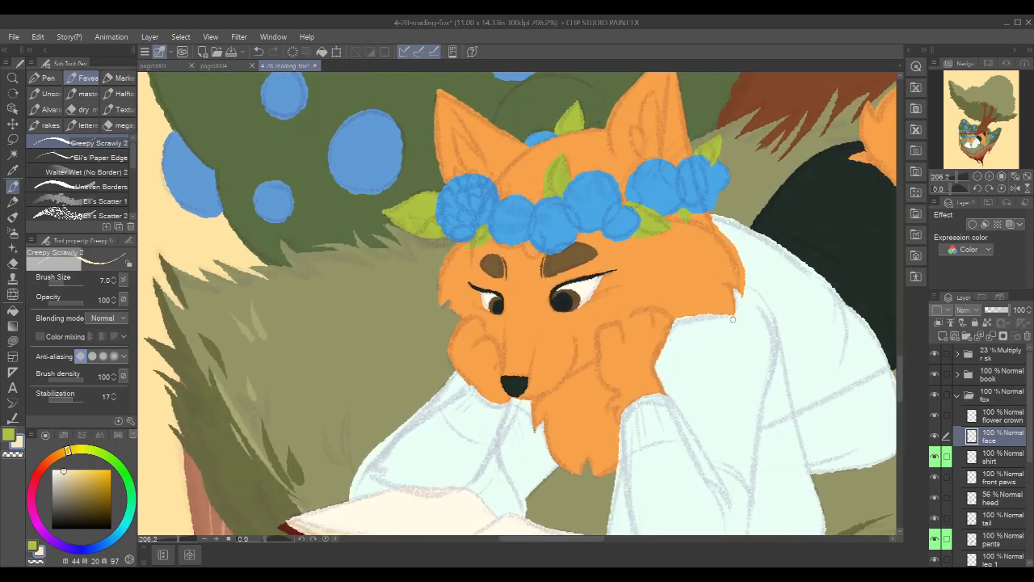
drag(1028, 426, 1027, 470)
click(1001, 516)
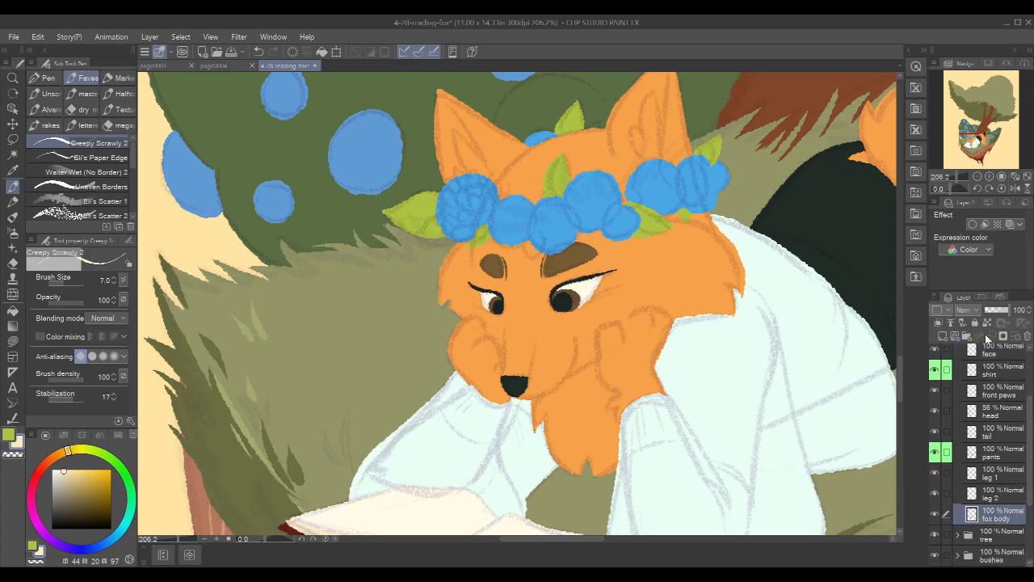
Undo a trial cream stroke across the muzzle and cheek, and raise the head layer's opacity to 100
mouse_move(549, 383)
mouse_down()
mouse_move(546, 396)
mouse_move(544, 378)
mouse_move(594, 325)
mouse_move(622, 312)
mouse_move(622, 324)
mouse_up()
key(ctrl+z)
click(1002, 412)
drag(1002, 310, 1010, 310)
On the fox body layer with transparent pixels locked, paint the first cream fur tufts on the chest below the muzzle
click(1010, 516)
mouse_move(571, 456)
mouse_down()
mouse_move(548, 416)
mouse_move(563, 379)
mouse_up()
drag(537, 421, 544, 396)
key(ctrl+z)
mouse_move(534, 431)
mouse_down()
mouse_move(542, 395)
mouse_move(554, 388)
mouse_up()
drag(534, 429, 548, 401)
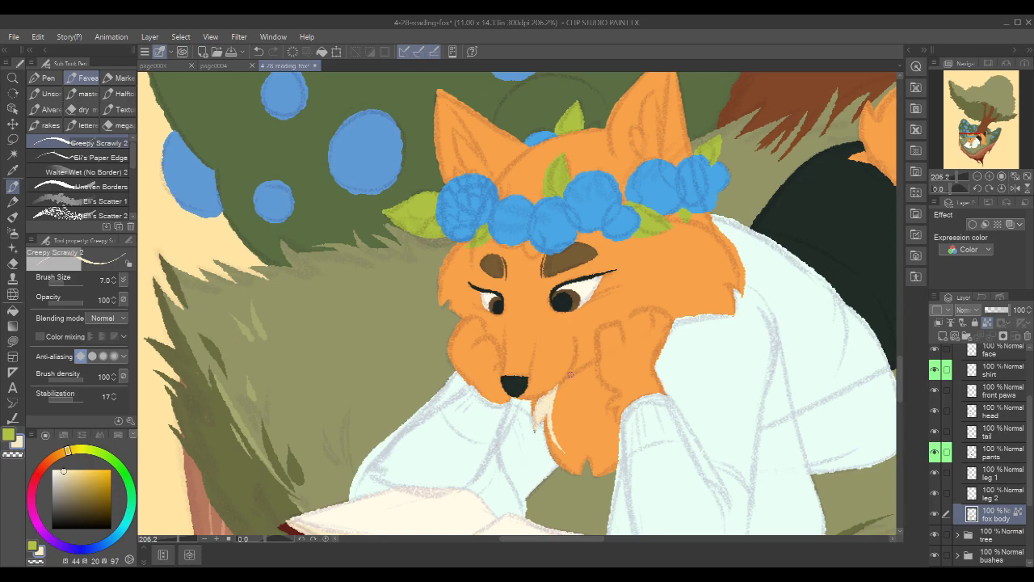
Outline the pointed tufts of the cream chest patch between the paws and fill the enclosed area with cream
mouse_move(565, 378)
mouse_down()
mouse_move(556, 419)
mouse_move(560, 377)
mouse_move(571, 446)
mouse_move(557, 389)
mouse_move(569, 454)
mouse_up()
mouse_move(554, 394)
mouse_down()
mouse_move(566, 457)
mouse_move(548, 406)
mouse_move(569, 462)
mouse_up()
mouse_move(548, 407)
mouse_down()
mouse_move(576, 460)
mouse_move(595, 391)
mouse_up()
mouse_move(571, 461)
mouse_down()
mouse_move(576, 416)
mouse_move(596, 447)
mouse_up()
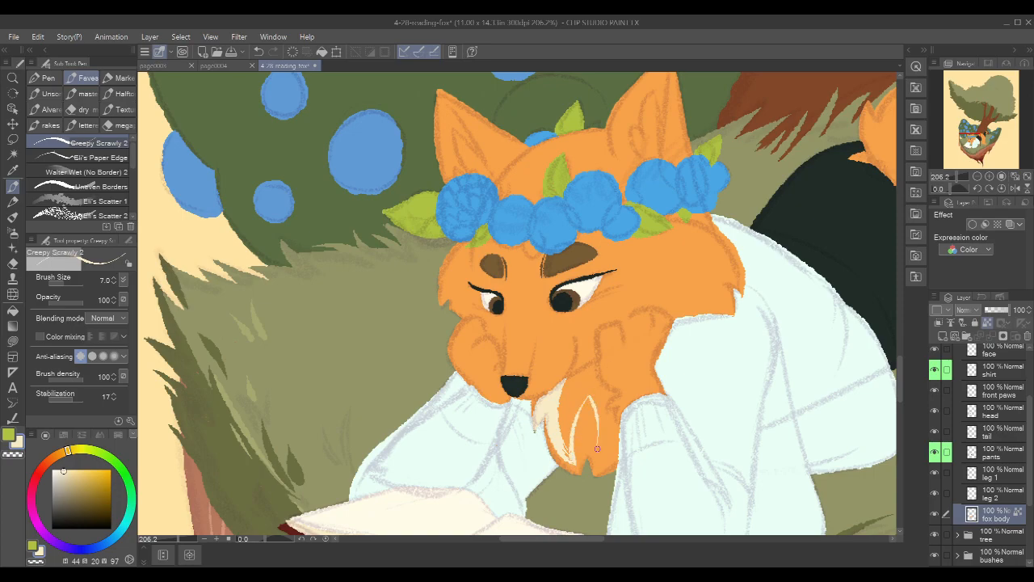
key(ctrl+z)
mouse_move(589, 397)
mouse_down()
mouse_move(588, 436)
mouse_move(598, 398)
mouse_move(601, 407)
mouse_move(602, 459)
mouse_move(628, 392)
mouse_up()
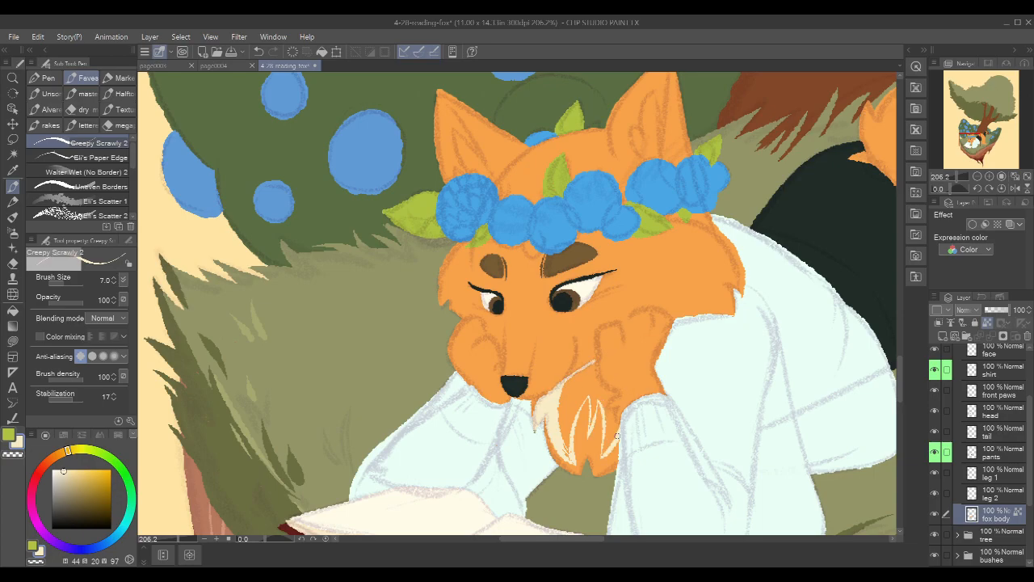
drag(573, 441, 569, 455)
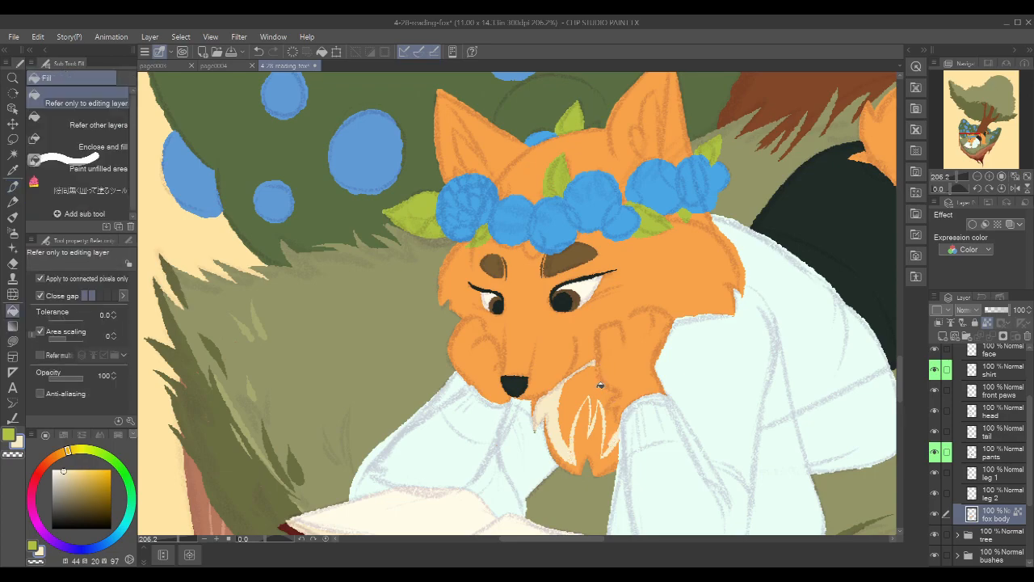
key(ctrl+z)
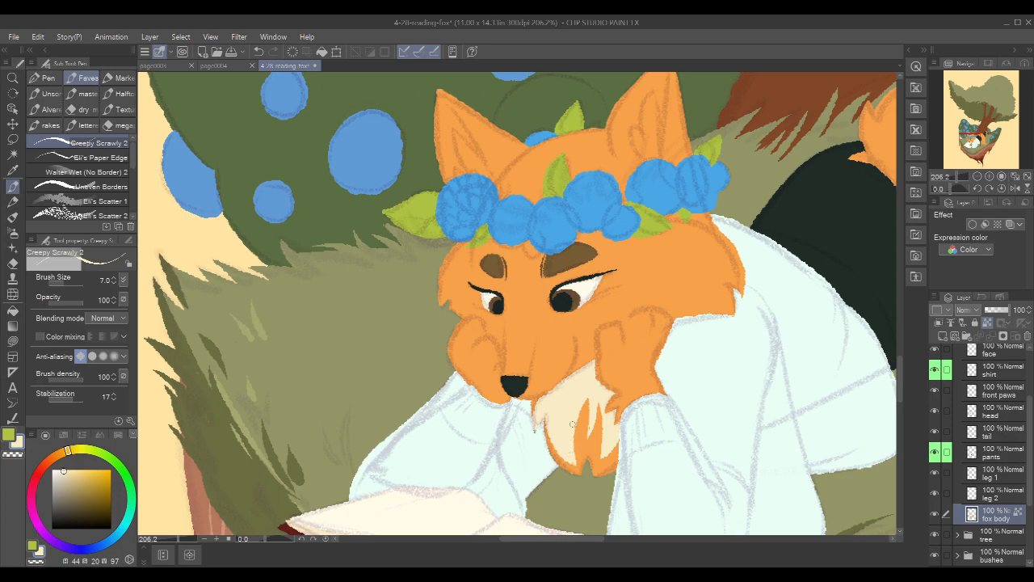
Sample the fox's orange and paint a thin orange strand into the left half of the cream chest patch
drag(577, 453, 584, 415)
alt+click(585, 443)
drag(568, 427, 576, 465)
key(ctrl+z)
drag(571, 425, 577, 461)
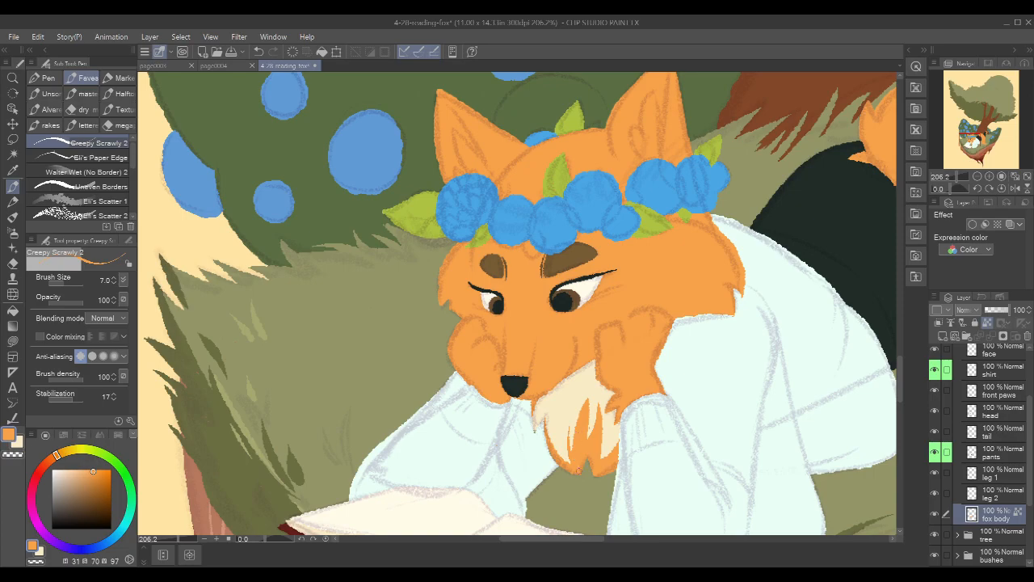
Sample the cream and paint thin cream strands running down into the orange fur of the lower chest
alt+click(591, 414)
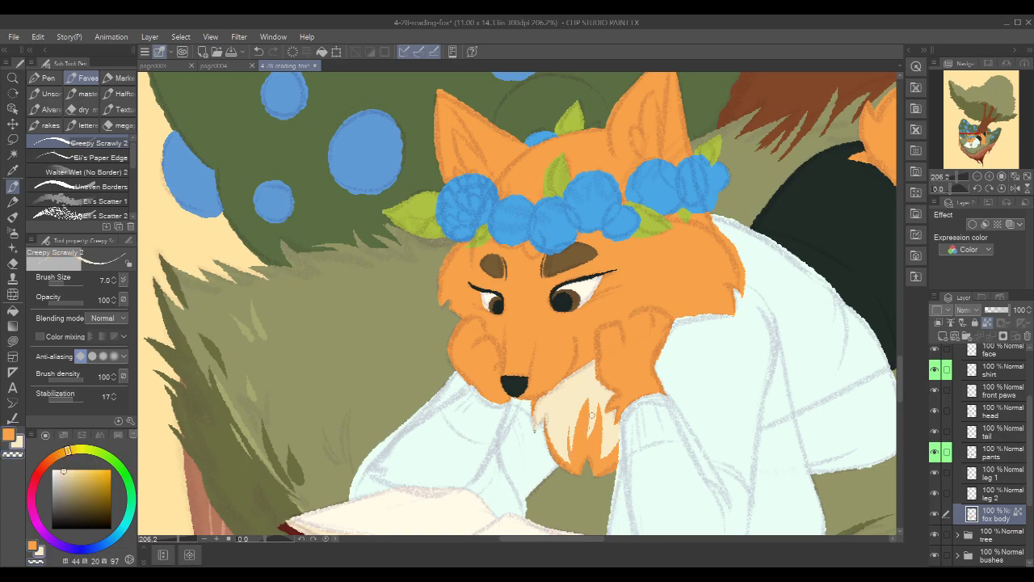
drag(587, 396, 583, 436)
key(ctrl+z)
drag(589, 397, 584, 436)
drag(597, 396, 594, 457)
Hide the sketch folder and, on the shirt layer, cover the stray orange speck with the shirt's pale mint
drag(1030, 441, 1031, 375)
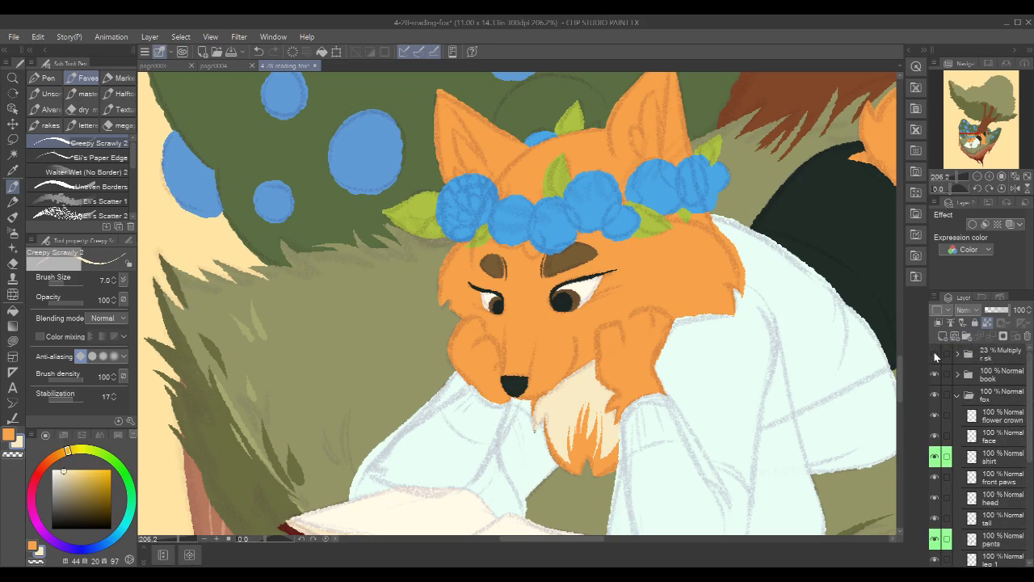
click(934, 353)
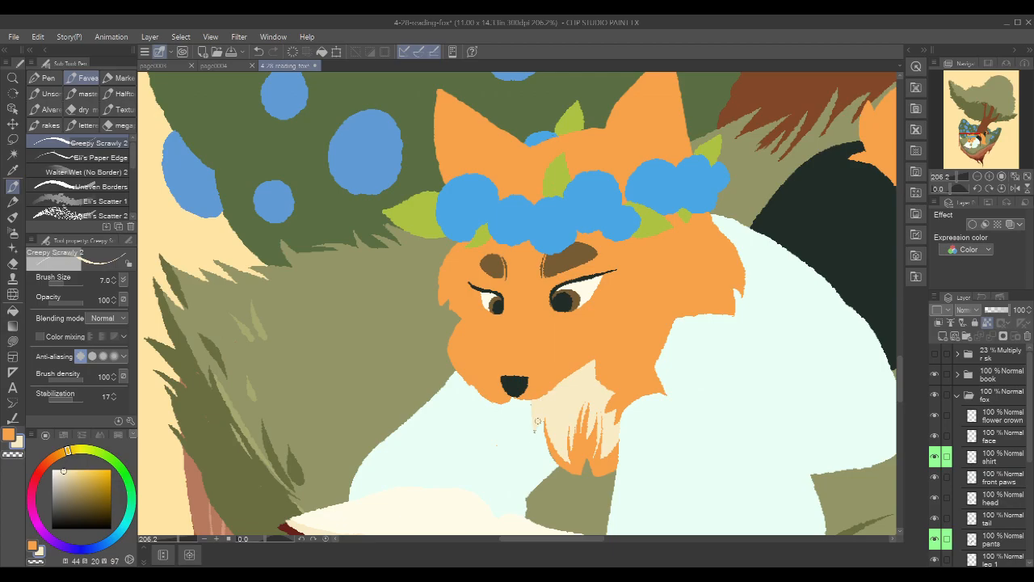
scroll(538, 421, up, 4)
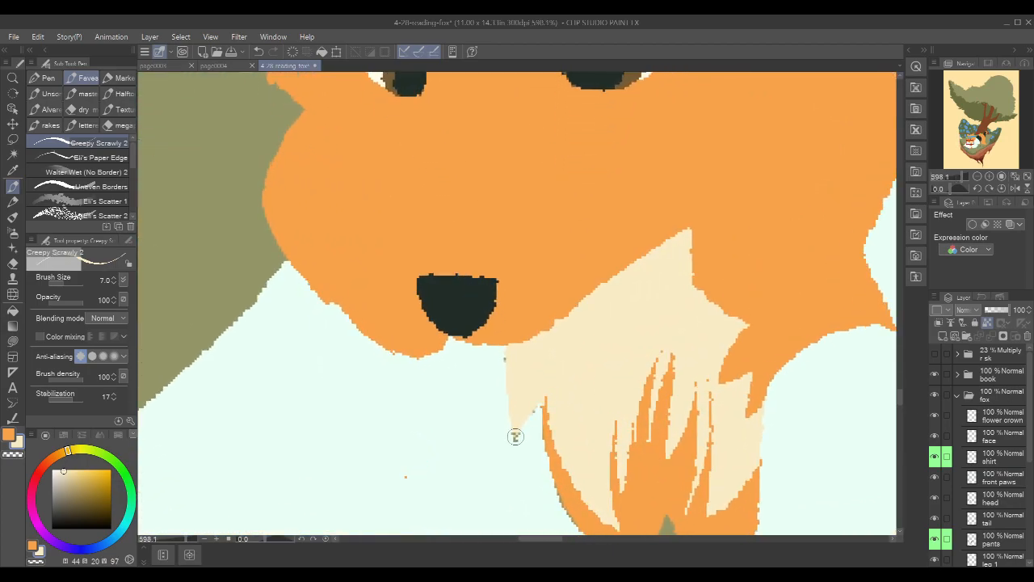
scroll(655, 411, down, 2)
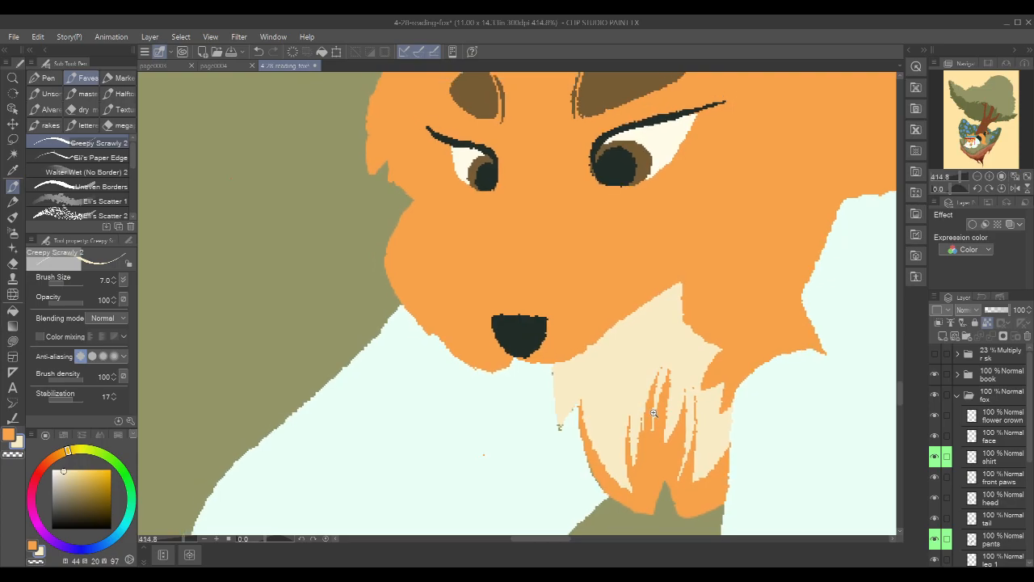
scroll(1032, 443, down, 3)
mouse_move(1032, 443)
mouse_down()
mouse_move(1032, 471)
mouse_move(1032, 458)
mouse_up()
click(1005, 396)
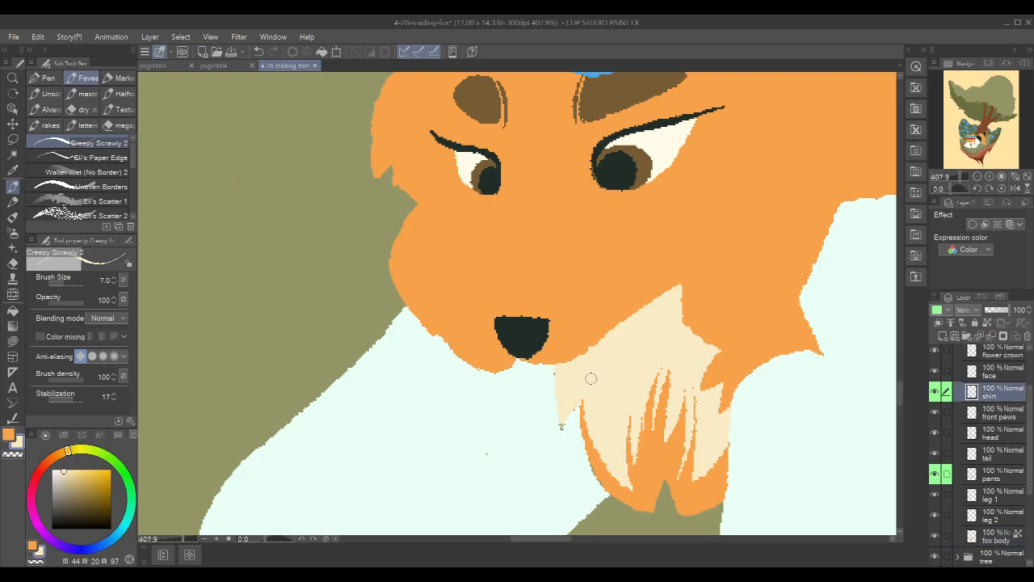
alt+click(520, 402)
click(487, 452)
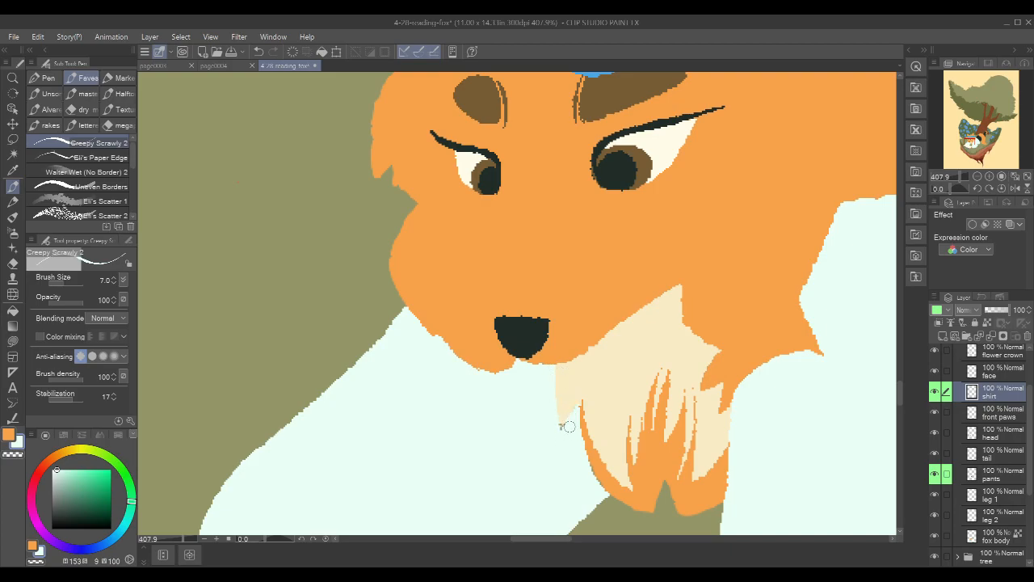
On the fox body layer with transparent pixels unlocked, paint pointed orange fur tips around the notch in the chest's lower edge
ctrl+shift+click(570, 423)
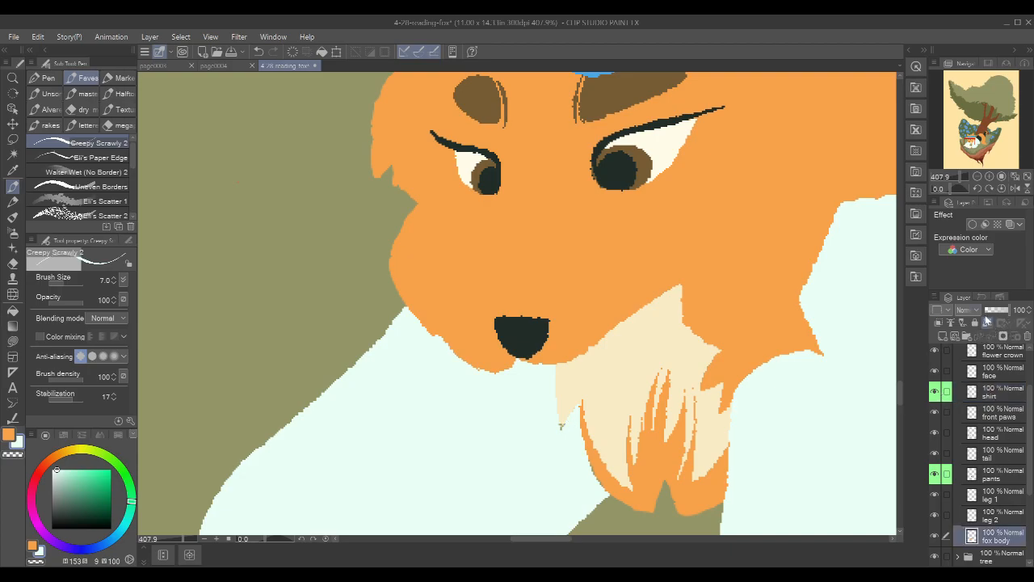
drag(716, 353, 707, 325)
alt+click(587, 432)
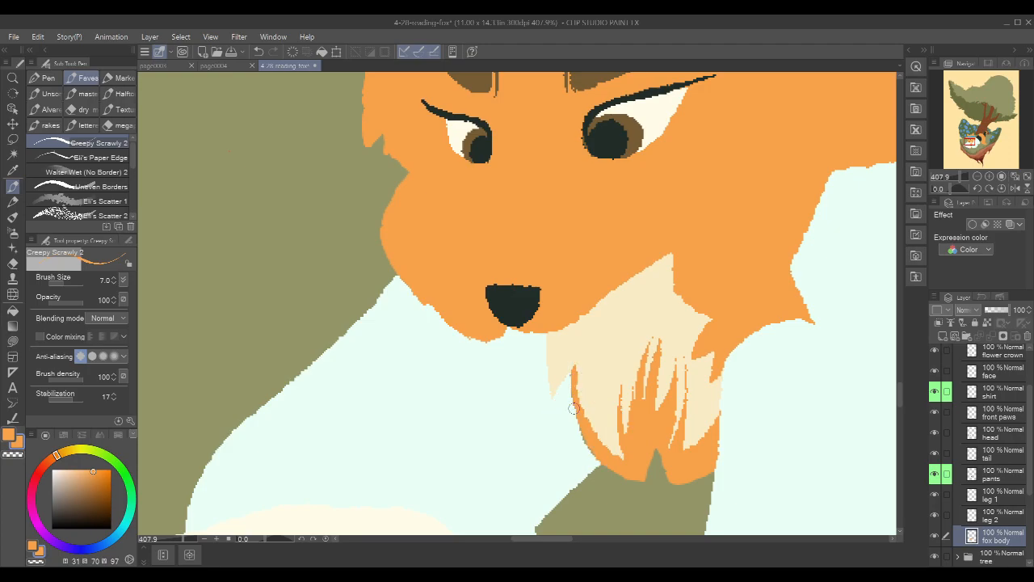
scroll(758, 364, right, 5)
scroll(759, 364, down, 2)
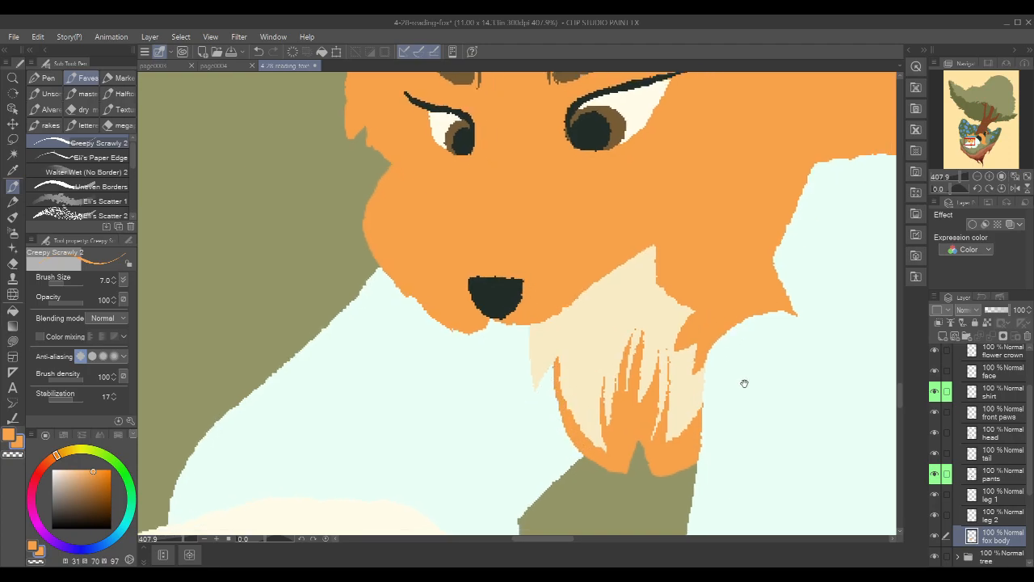
scroll(570, 429, up, 5)
scroll(595, 409, down, 4)
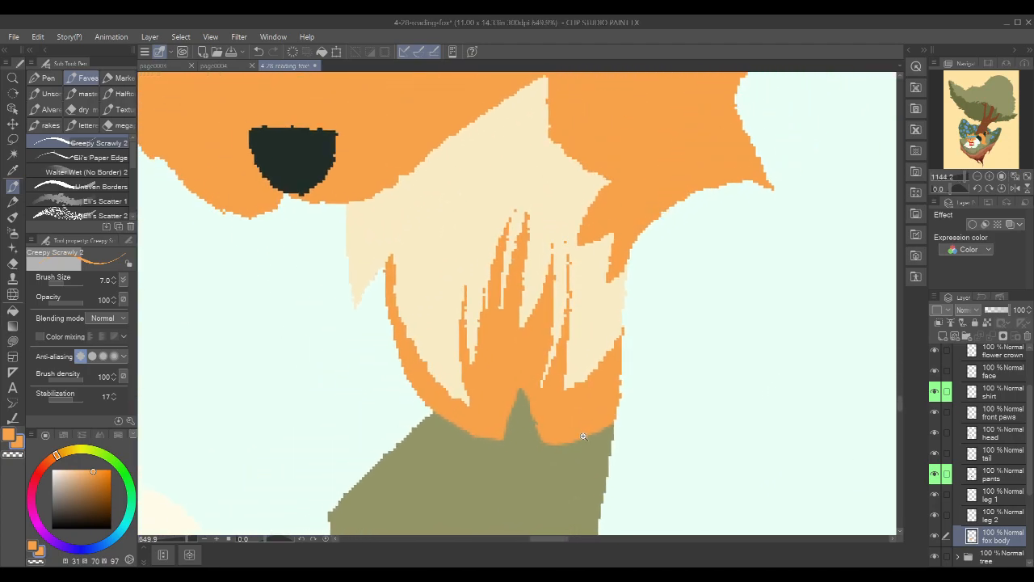
scroll(575, 456, down, 2)
drag(539, 405, 539, 436)
mouse_move(471, 374)
mouse_down()
mouse_move(536, 436)
mouse_move(477, 380)
mouse_move(467, 355)
mouse_move(544, 447)
mouse_move(518, 389)
mouse_move(473, 348)
mouse_move(479, 395)
mouse_up()
drag(515, 389, 551, 443)
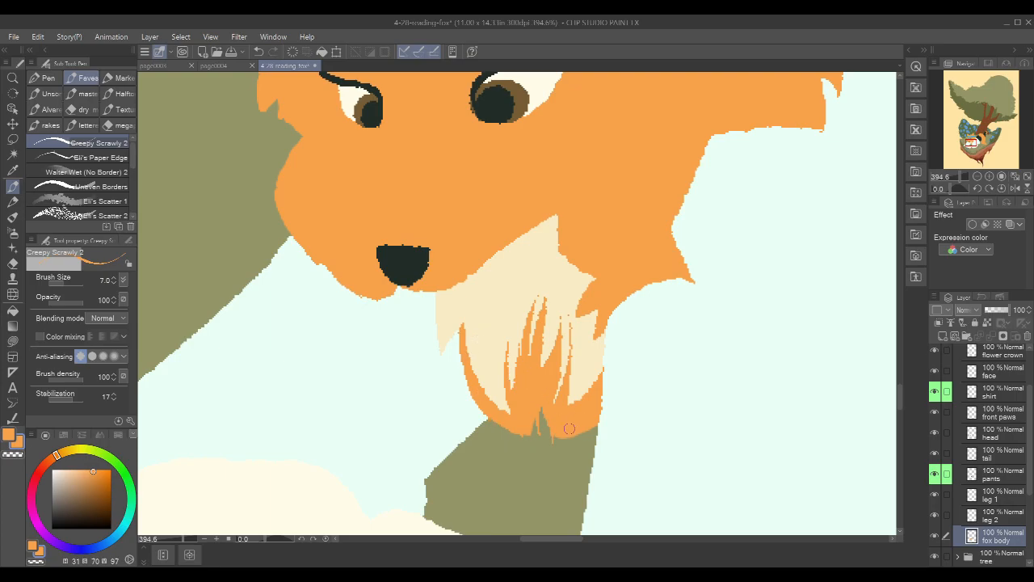
mouse_move(695, 364)
mouse_down()
mouse_move(723, 321)
mouse_move(628, 215)
mouse_move(644, 215)
mouse_move(675, 284)
mouse_up()
key(ctrl+z)
key(c)
drag(623, 390, 661, 396)
drag(659, 348, 653, 411)
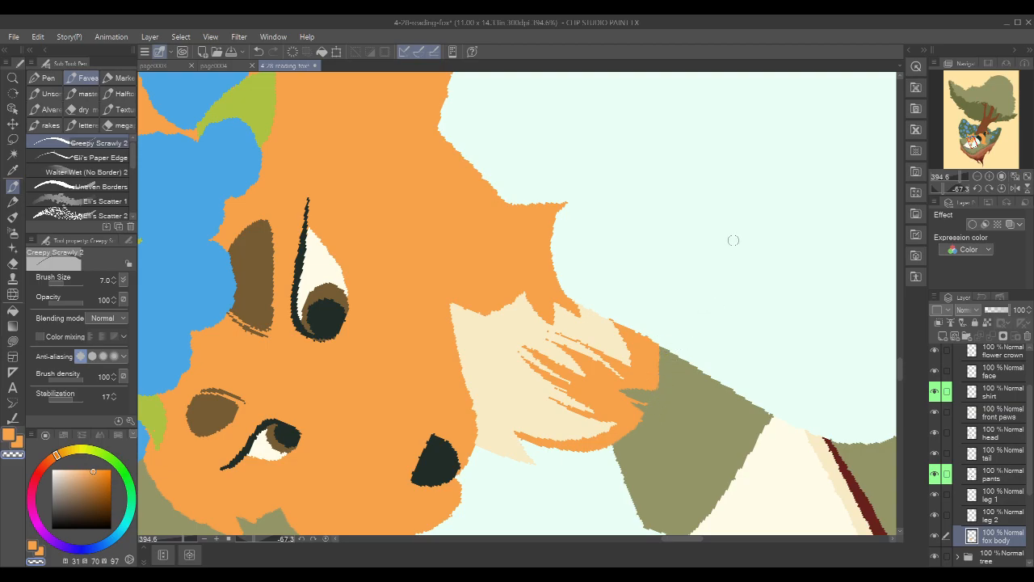
key(e)
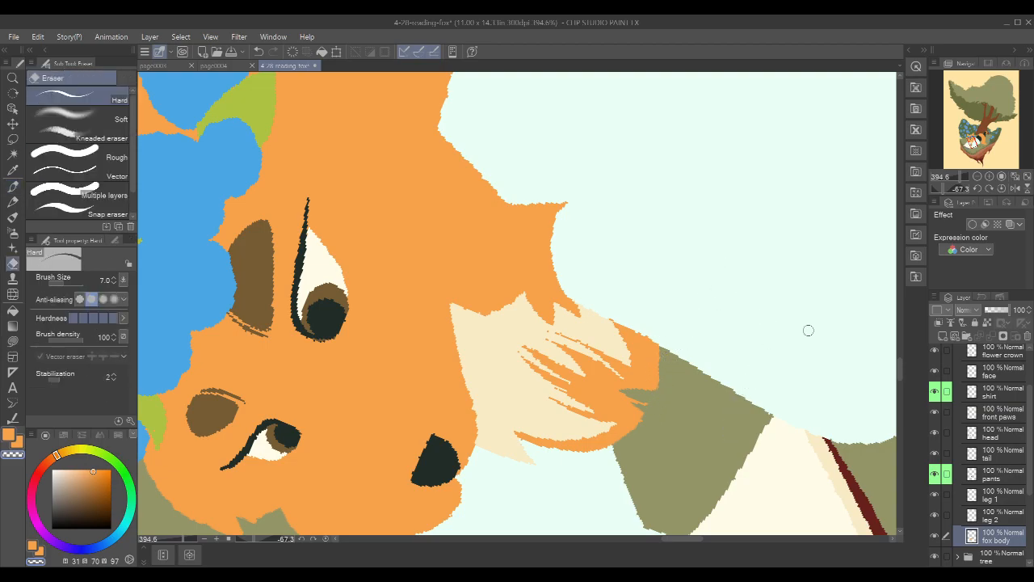
key(r)
drag(809, 282, 695, 478)
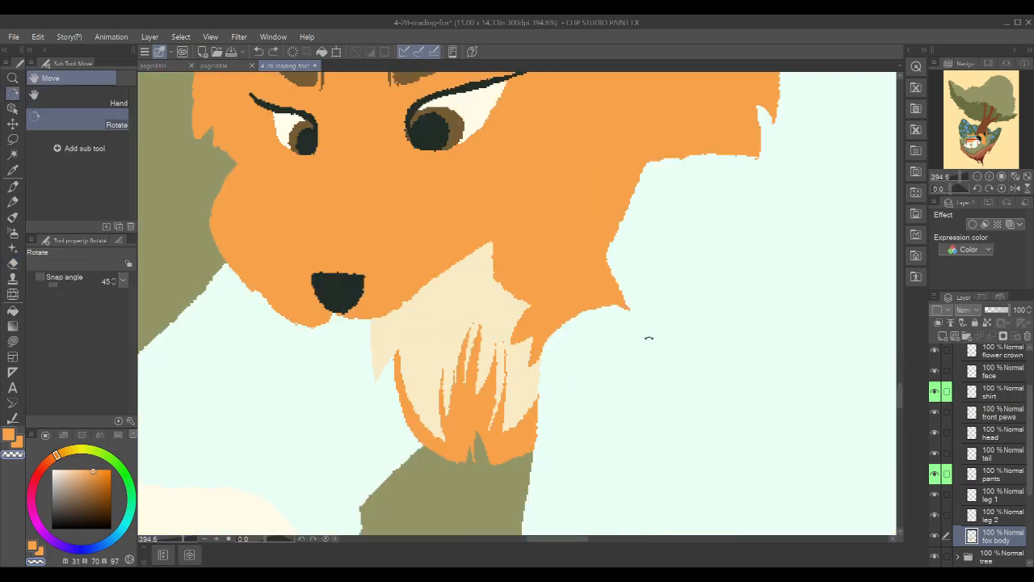
key(p)
Undo the last change and carve a thin gap into the lower edge of the chest fur with the transparent colour
scroll(521, 346, down, 3)
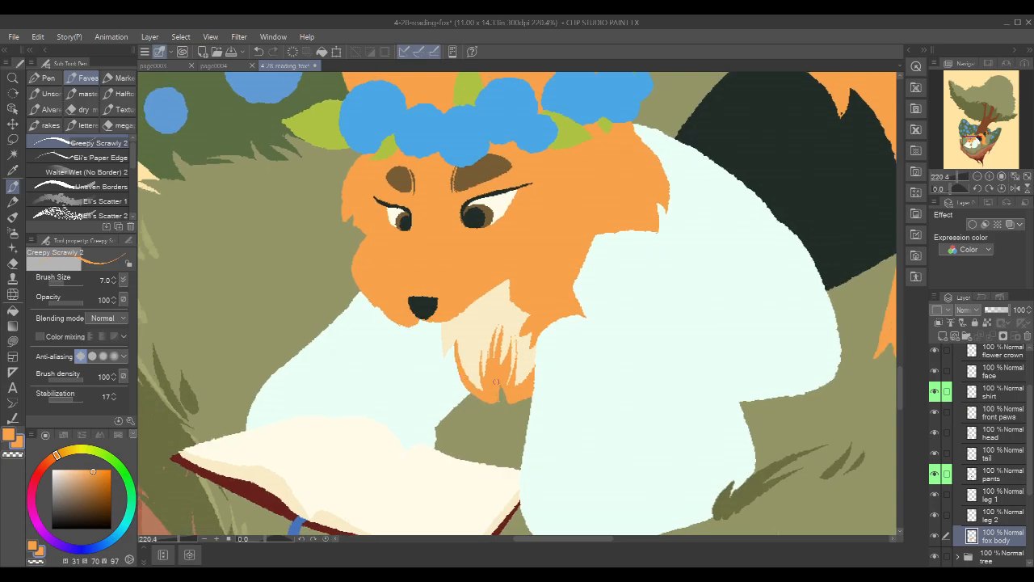
scroll(582, 266, down, 4)
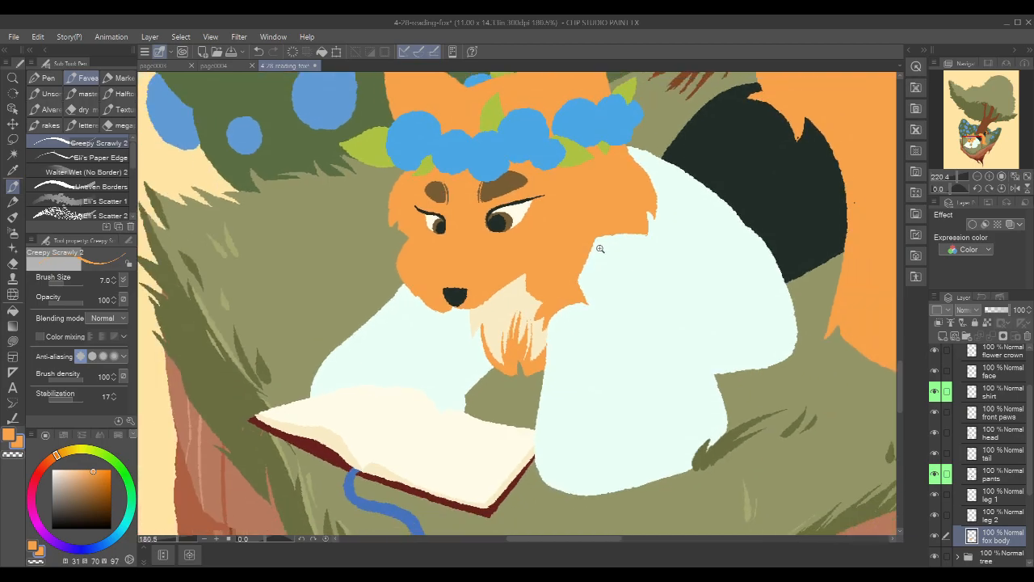
scroll(560, 251, up, 4)
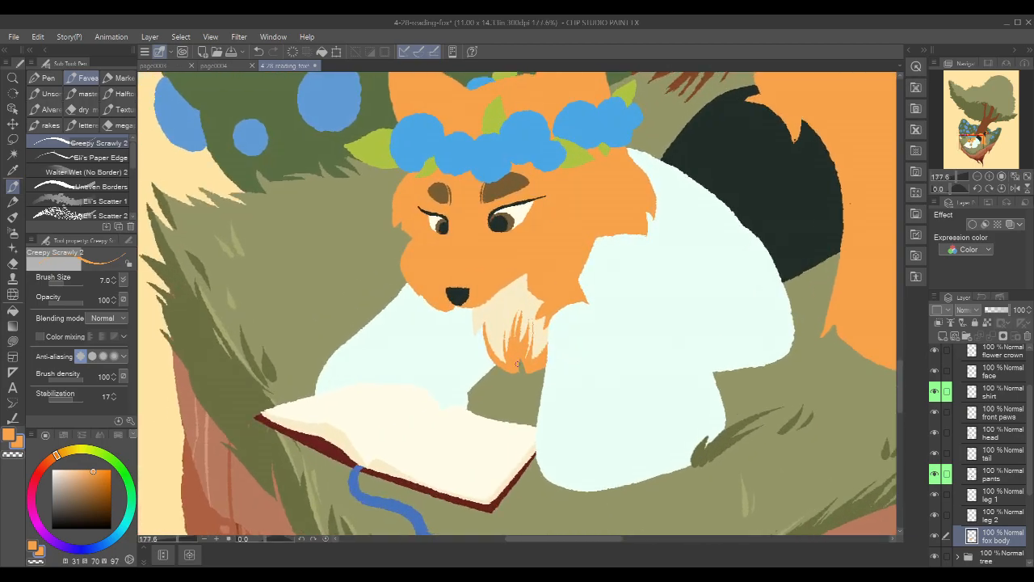
key(c)
key(ctrl+z)
drag(514, 347, 514, 367)
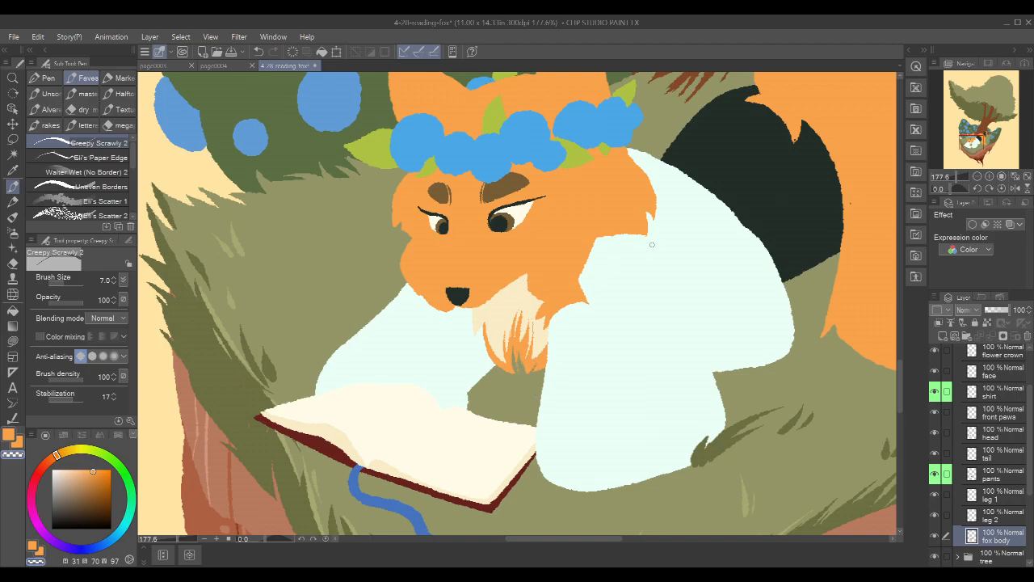
Show the sketch folder again and make the front paws layer active with its transparent pixels locked
scroll(652, 245, down, 5)
drag(726, 196, 710, 271)
drag(1031, 425, 1032, 373)
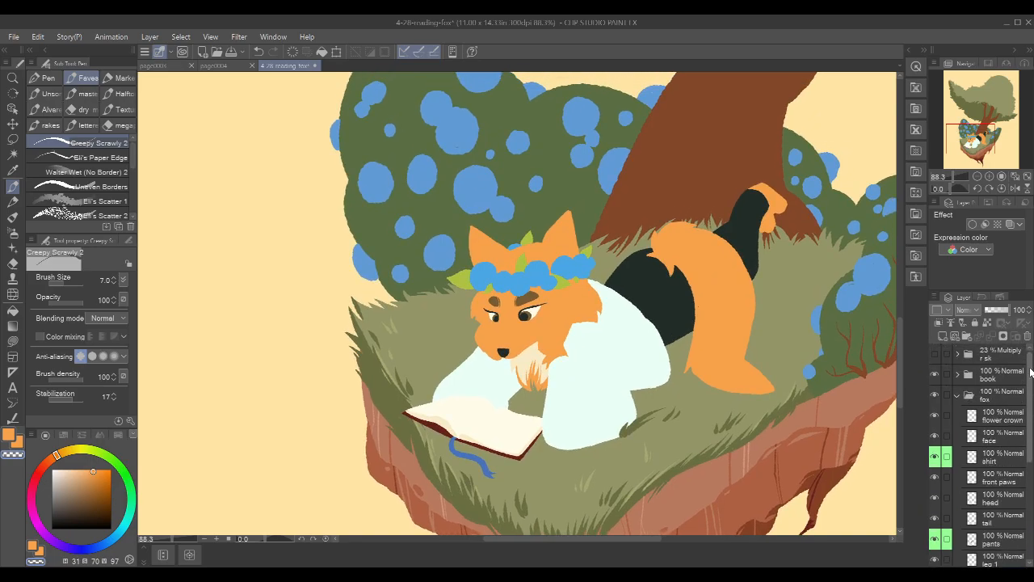
click(936, 354)
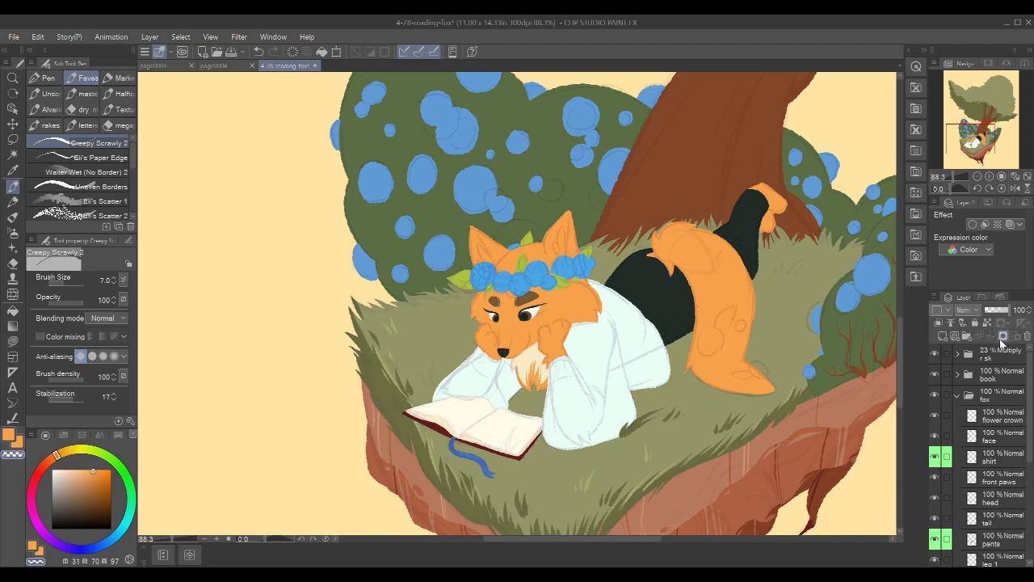
scroll(1031, 405, down, 1)
scroll(1031, 404, down, 3)
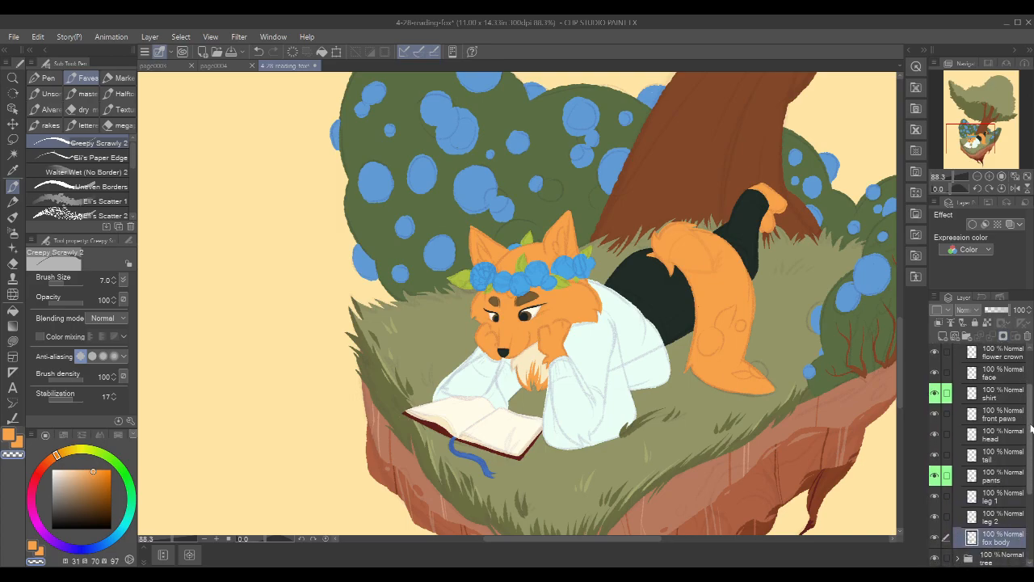
click(1002, 417)
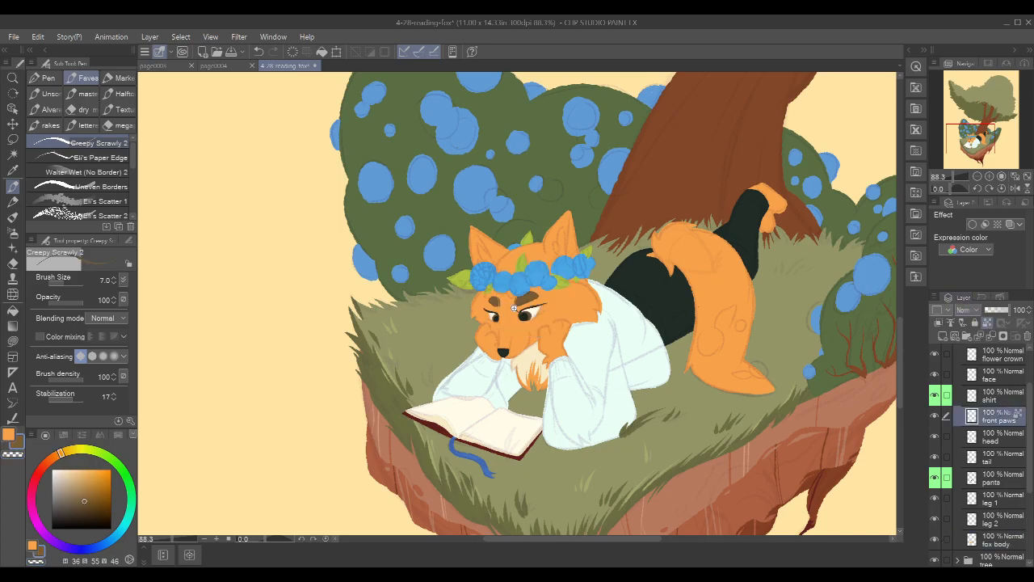
Fill both front paws beside the fox's face with the brows' brown using Lasso fill
scroll(531, 293, up, 5)
scroll(533, 274, down, 1)
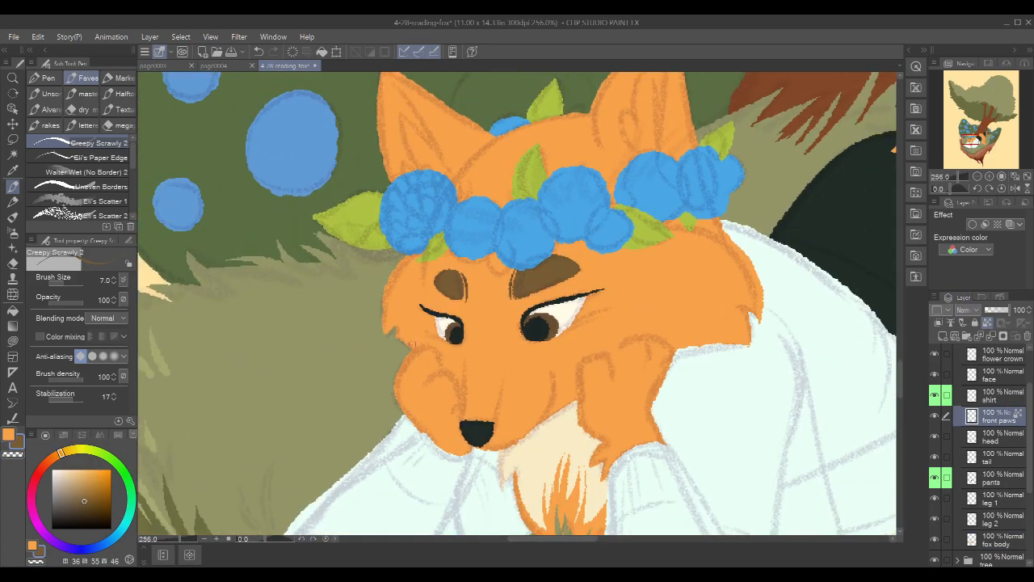
key(u)
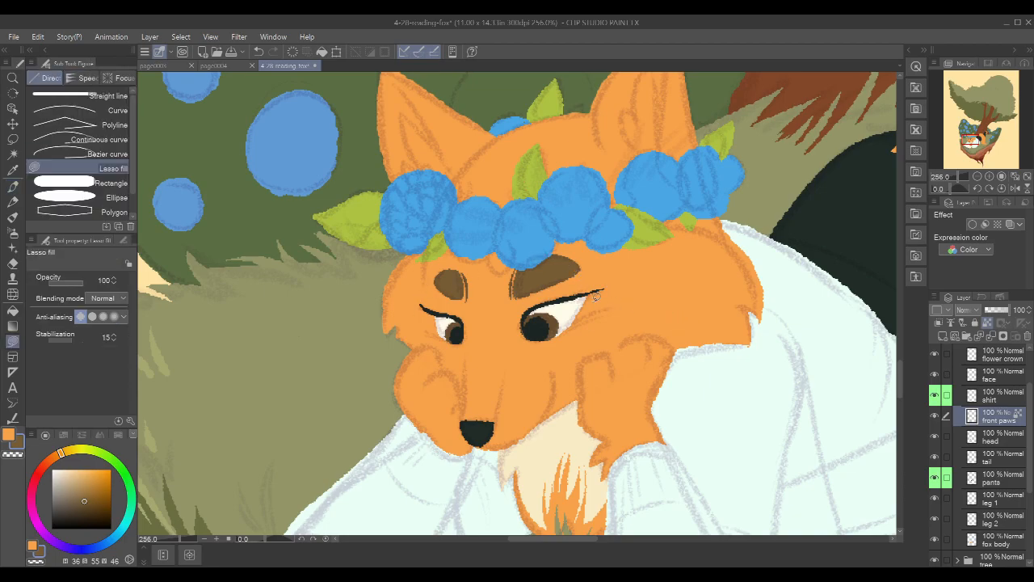
mouse_move(419, 253)
mouse_down()
mouse_move(395, 509)
mouse_move(685, 260)
mouse_up()
Make the tail layer active, lock its transparent pixels and return to the Creepy Scrawly 2 brush
scroll(741, 286, down, 2)
scroll(768, 283, down, 1)
drag(806, 286, 742, 312)
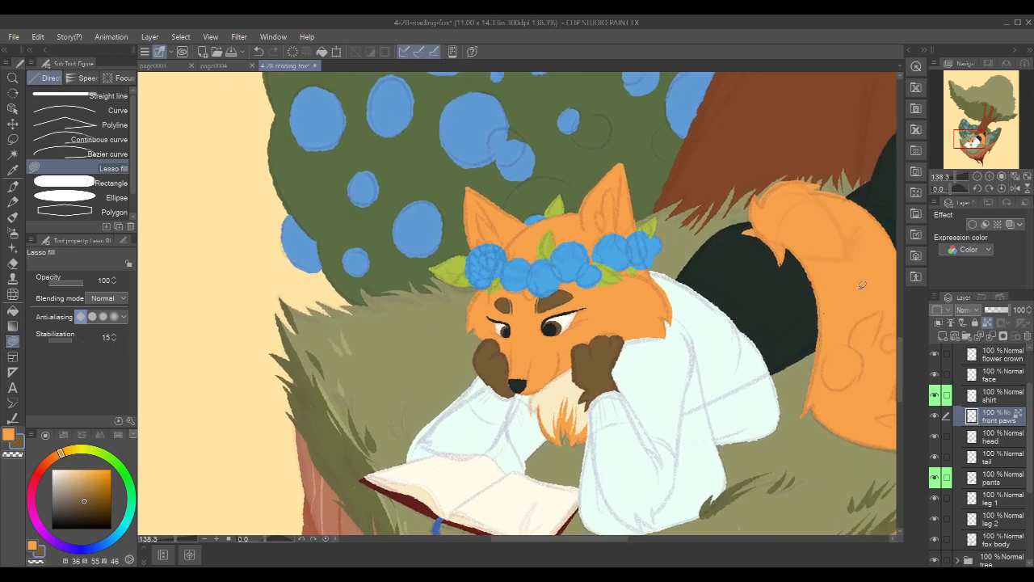
mouse_move(872, 288)
mouse_down()
mouse_move(785, 293)
mouse_move(811, 294)
mouse_up()
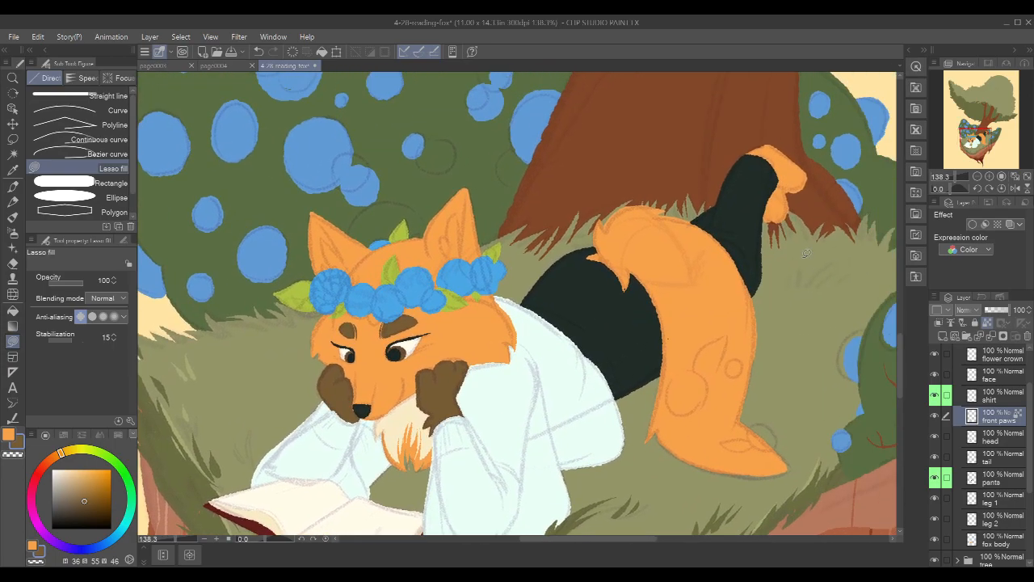
key(p)
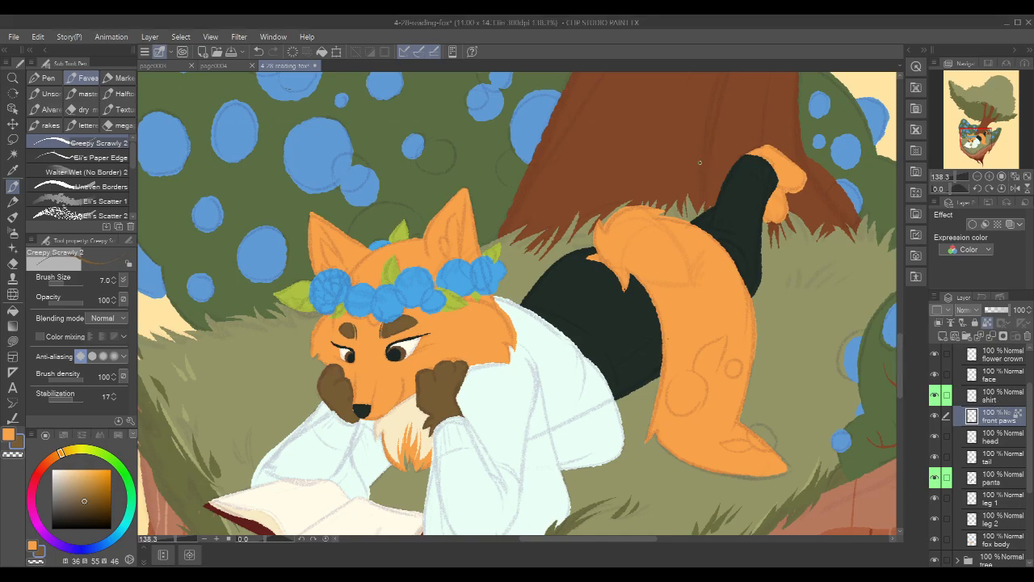
drag(670, 190, 625, 195)
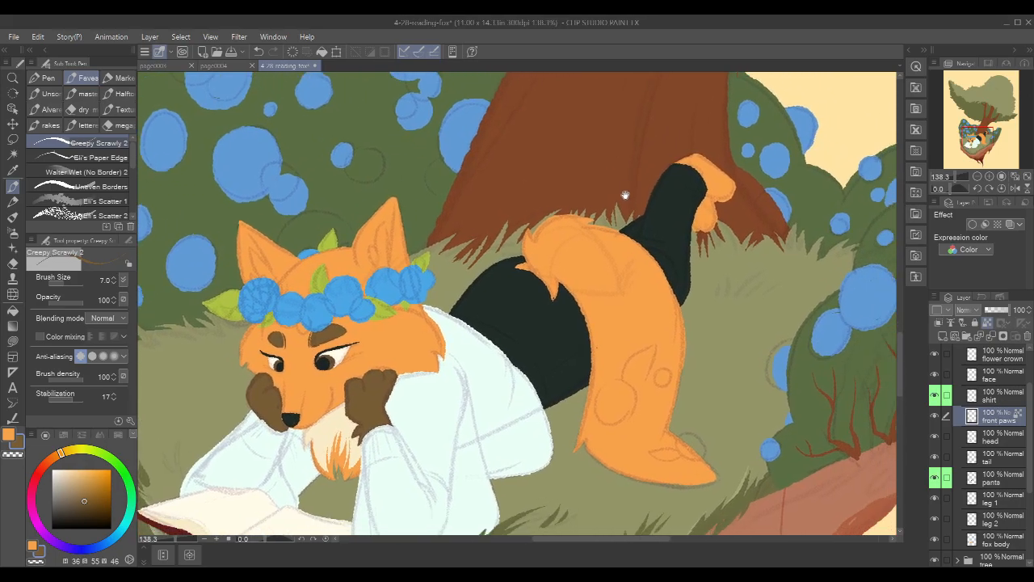
click(1002, 461)
click(988, 323)
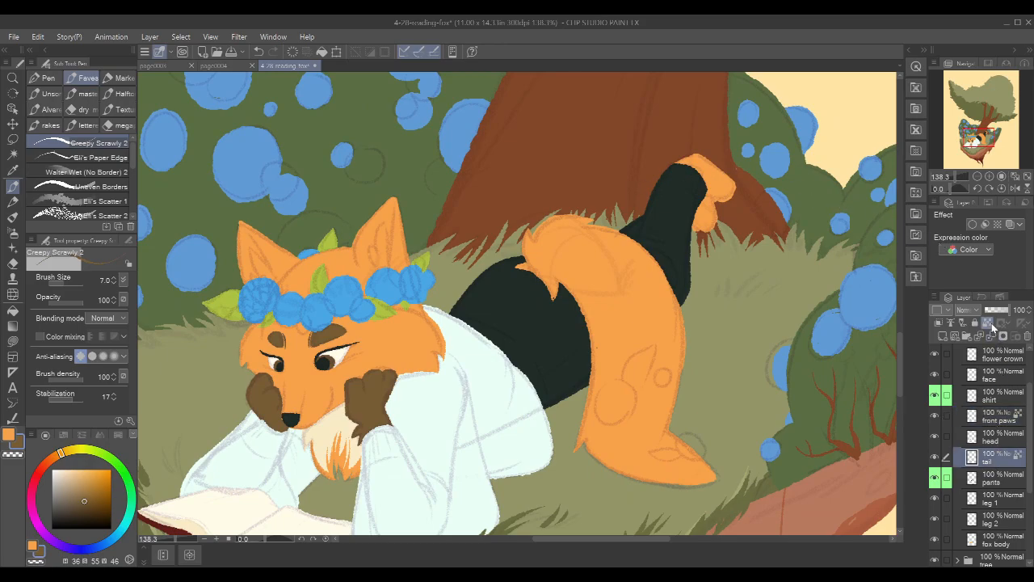
key(p)
key(p)
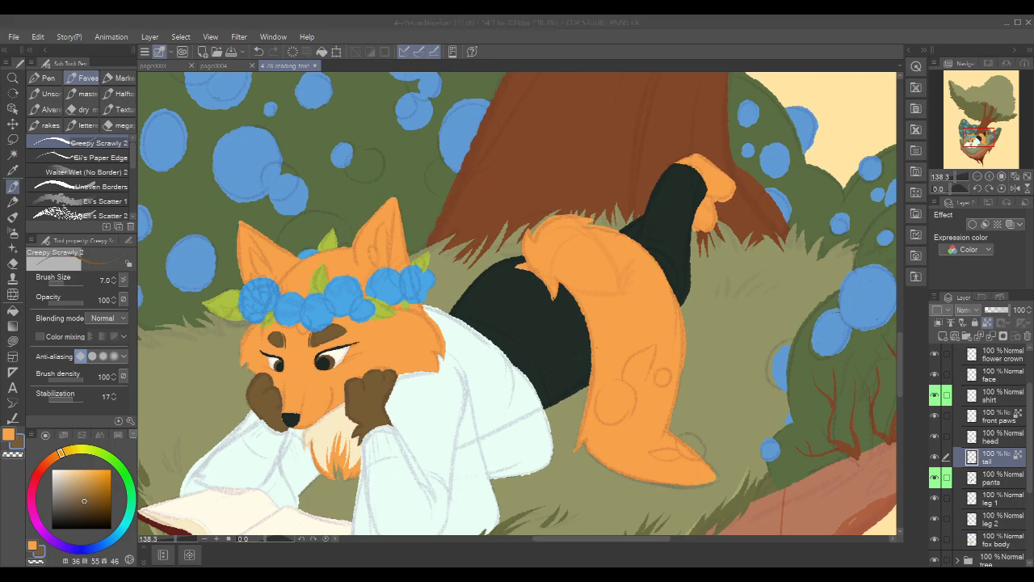
click(1009, 460)
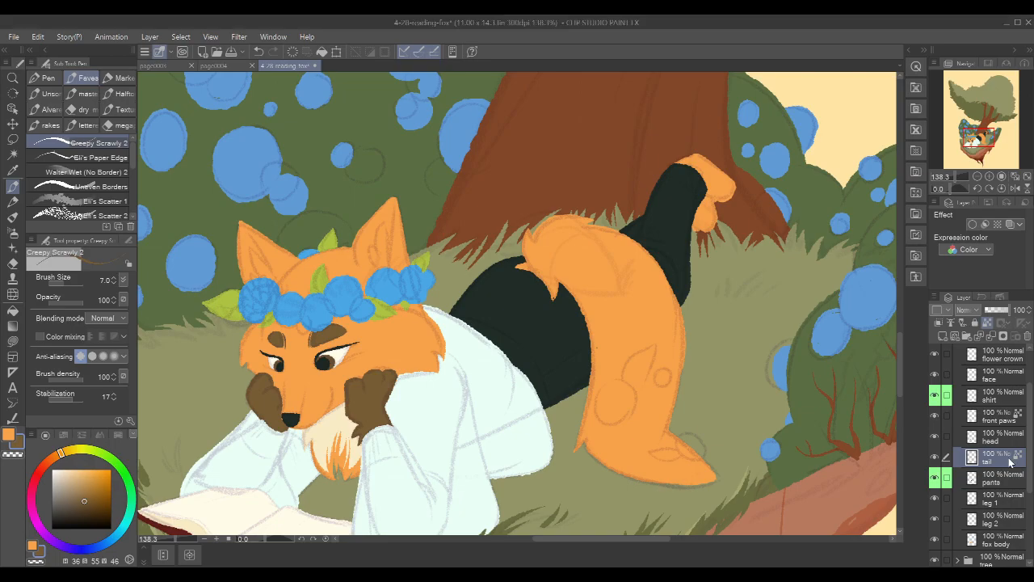
Set the brush size to 15 and paint tapering brown fur strokes over the outer curve of the tail's base
key(shift+space)
drag(717, 422, 673, 130)
key(space)
drag(680, 183, 724, 253)
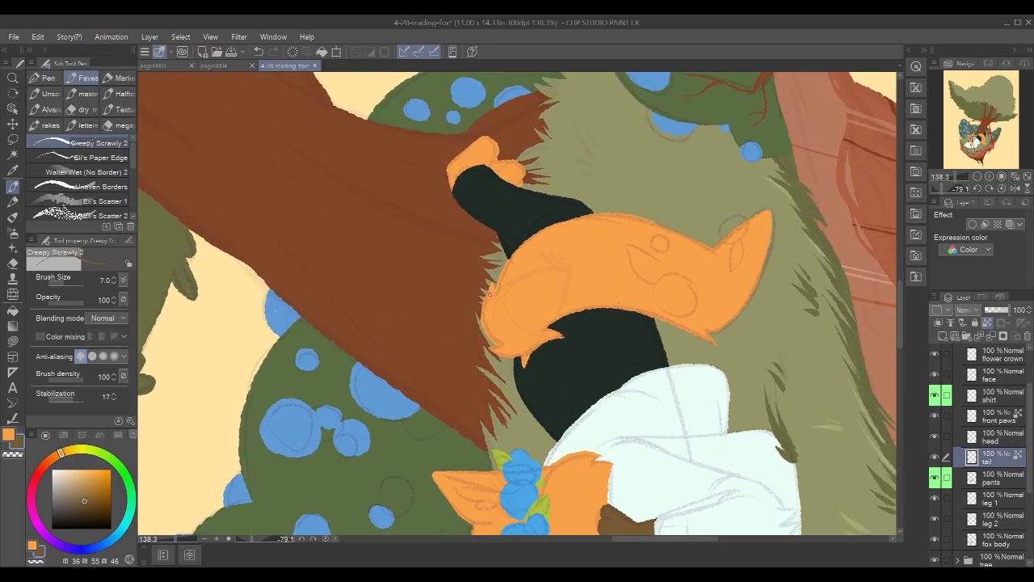
key(bracketright)
key(bracketright)
mouse_move(495, 276)
mouse_down()
mouse_move(514, 342)
mouse_move(486, 343)
mouse_move(520, 341)
mouse_move(487, 325)
mouse_move(516, 345)
mouse_move(495, 290)
mouse_move(493, 320)
mouse_move(513, 323)
mouse_move(501, 278)
mouse_move(518, 335)
mouse_move(500, 298)
mouse_move(527, 243)
mouse_up()
mouse_move(517, 333)
mouse_down()
mouse_move(510, 279)
mouse_move(537, 236)
mouse_up()
mouse_move(519, 331)
mouse_down()
mouse_move(514, 287)
mouse_move(550, 227)
mouse_up()
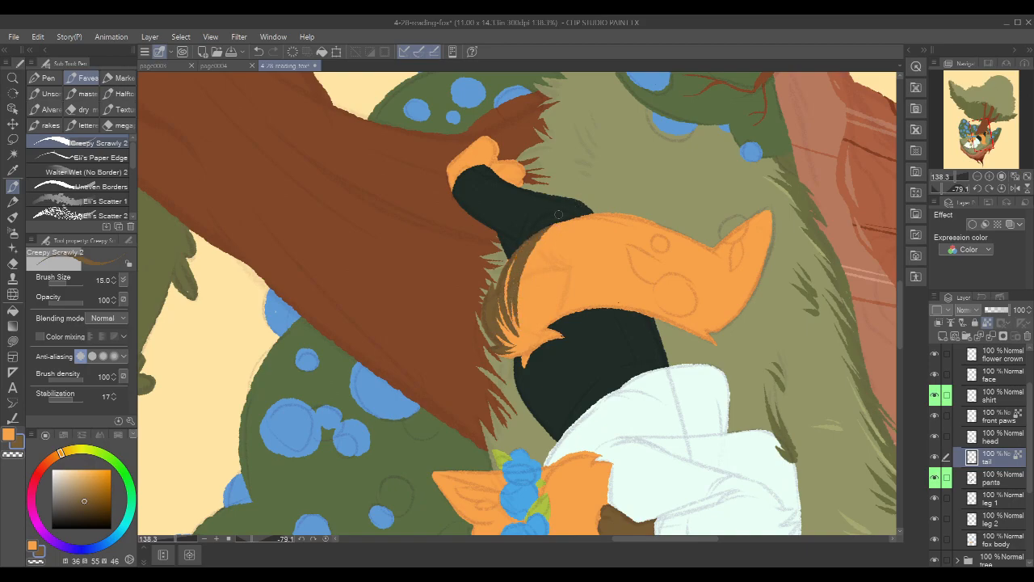
drag(521, 326, 557, 223)
Paint long brown fur strokes fanning from the orange tuft at the tail's base along its length to the notched edge
key(r)
drag(657, 183, 622, 124)
mouse_move(542, 297)
mouse_down()
mouse_move(531, 390)
mouse_move(611, 240)
mouse_up()
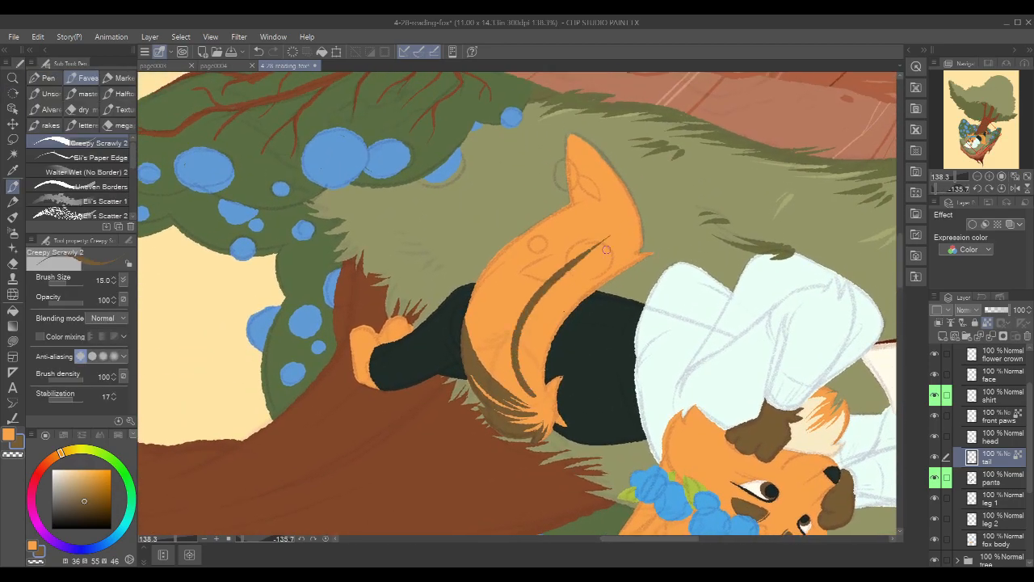
drag(535, 392, 640, 257)
mouse_move(539, 389)
mouse_down()
mouse_move(569, 304)
mouse_move(575, 315)
mouse_move(538, 383)
mouse_move(540, 361)
mouse_move(625, 273)
mouse_move(573, 318)
mouse_move(642, 256)
mouse_up()
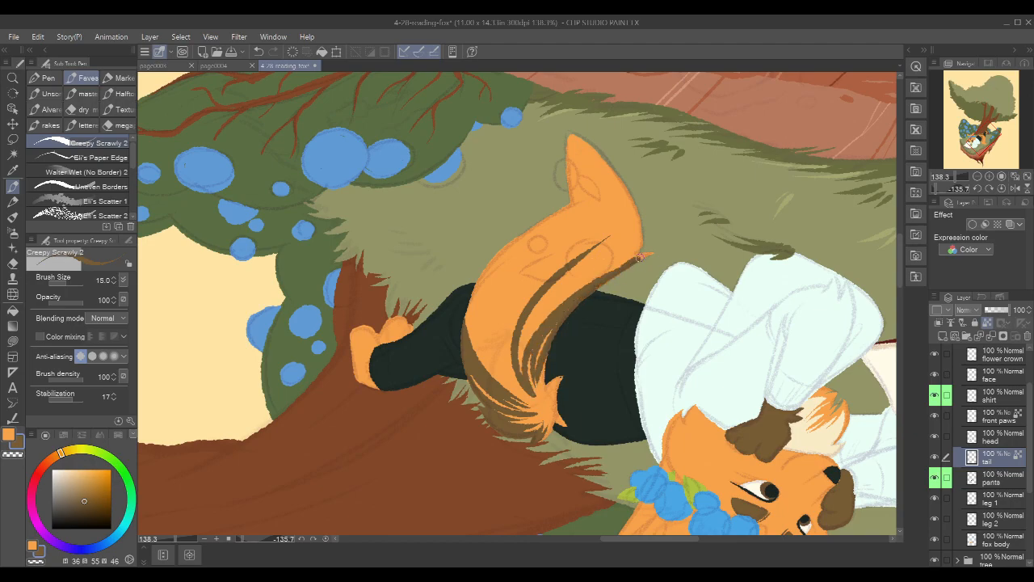
drag(524, 399, 541, 236)
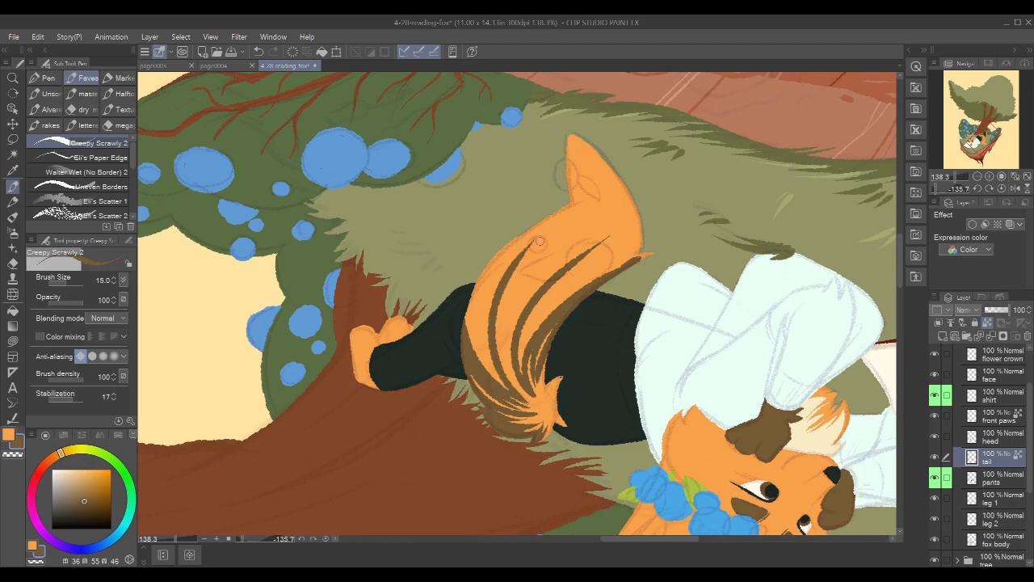
drag(526, 393, 528, 259)
drag(507, 364, 524, 264)
drag(648, 252, 639, 265)
Fill the rest of the tail with the same brown using Lasso fill, keeping the orange tuft at its base
key(u)
mouse_move(568, 136)
mouse_down()
mouse_move(456, 234)
mouse_move(608, 296)
mouse_move(616, 249)
mouse_up()
mouse_move(580, 306)
mouse_down()
mouse_move(541, 367)
mouse_move(538, 338)
mouse_move(521, 377)
mouse_move(504, 360)
mouse_move(516, 392)
mouse_move(464, 327)
mouse_move(485, 311)
mouse_up()
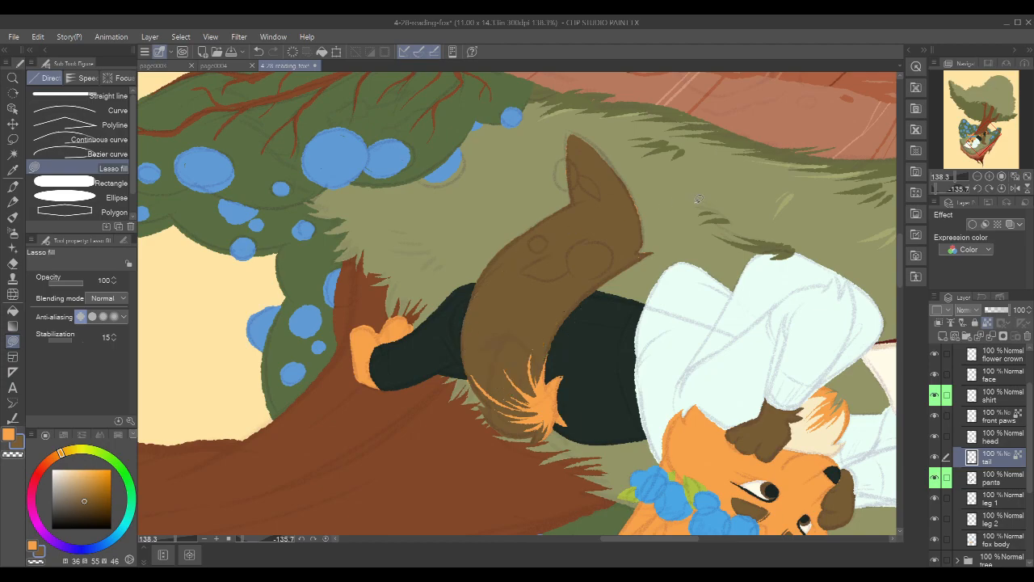
Mix a darker brown by sampling the pants' colour laid over the tail at reduced opacity, undo the test stroke and restore opacity to 100
key(r)
drag(744, 195, 620, 420)
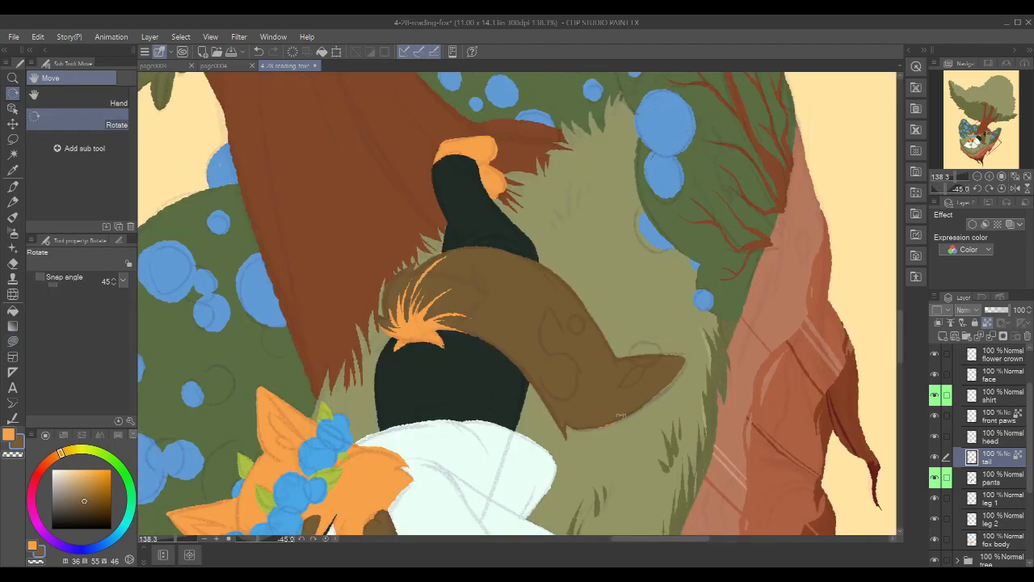
drag(727, 228, 699, 371)
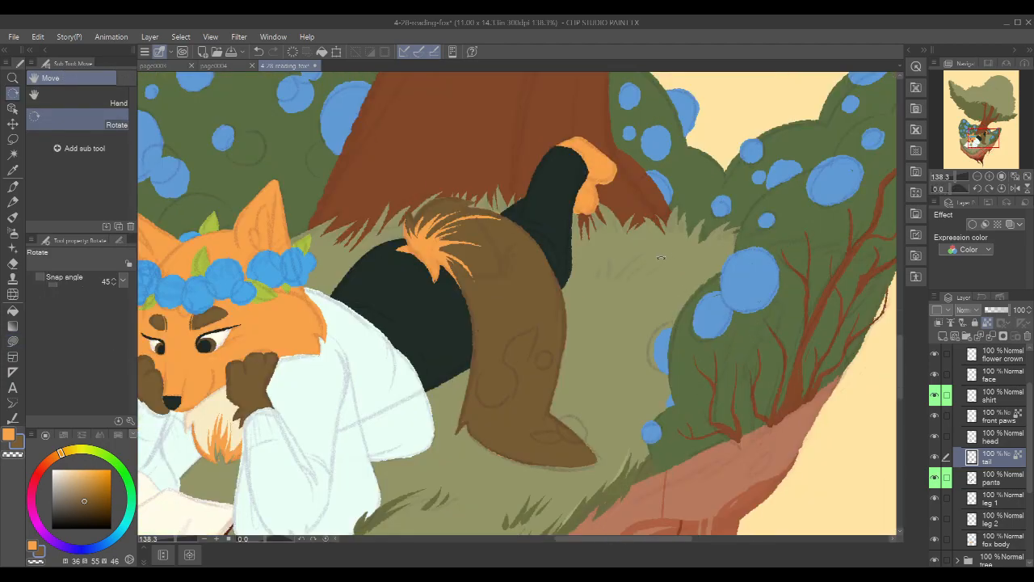
key(p)
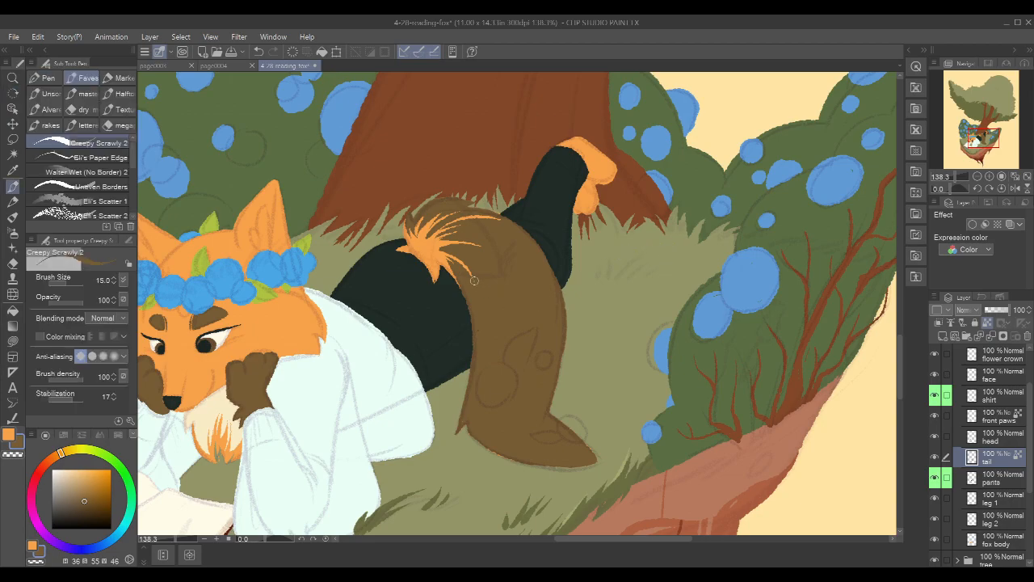
drag(411, 295, 488, 311)
alt+click(486, 311)
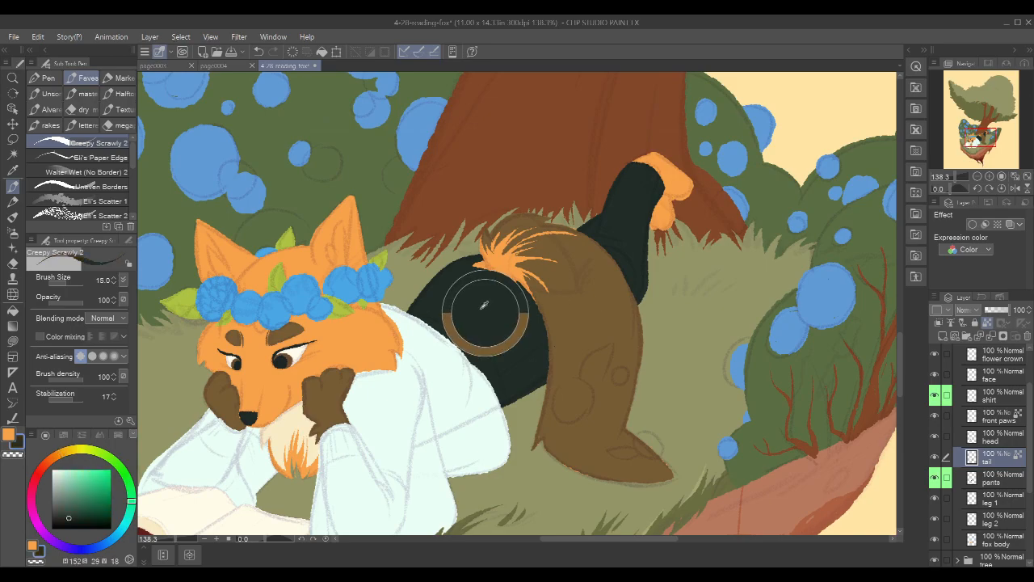
drag(81, 301, 65, 303)
drag(576, 340, 581, 421)
alt+click(585, 389)
key(ctrl+z)
drag(68, 301, 121, 301)
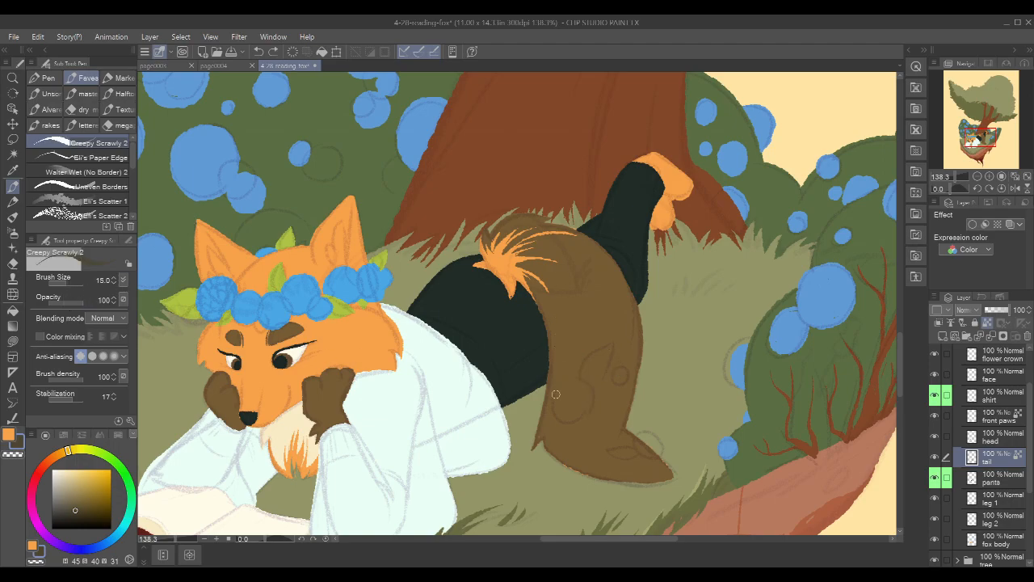
Paint tapering dark brown fur strokes down both edges and the middle of the tail with Creepy Scrawly 2
drag(553, 327, 537, 446)
drag(561, 324, 553, 441)
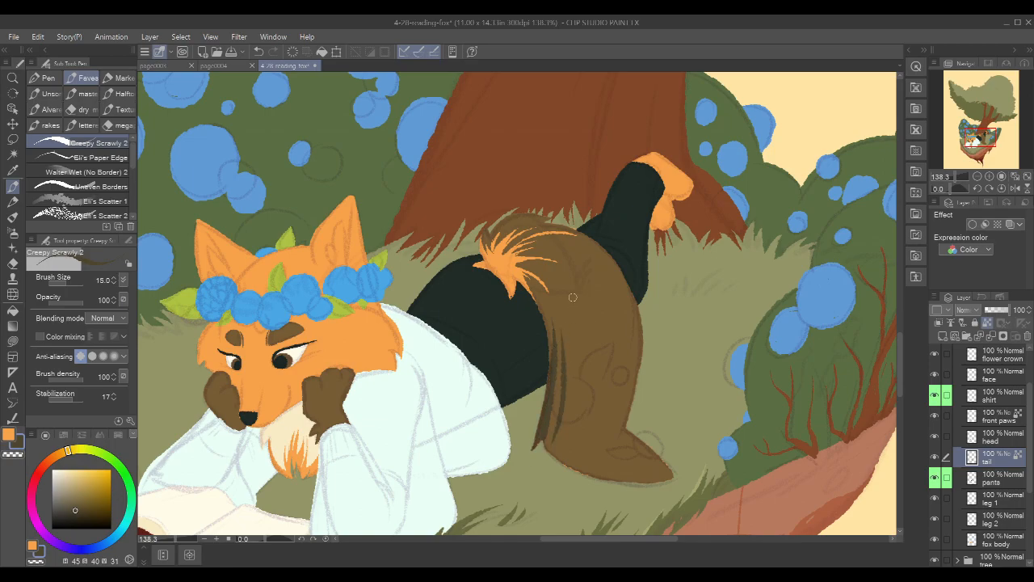
mouse_move(510, 218)
mouse_down()
mouse_move(555, 224)
mouse_move(534, 214)
mouse_move(550, 212)
mouse_up()
key(ctrl+z)
mouse_move(568, 251)
mouse_down()
mouse_move(599, 264)
mouse_move(641, 358)
mouse_up()
mouse_move(583, 258)
mouse_down()
mouse_move(602, 287)
mouse_move(623, 392)
mouse_up()
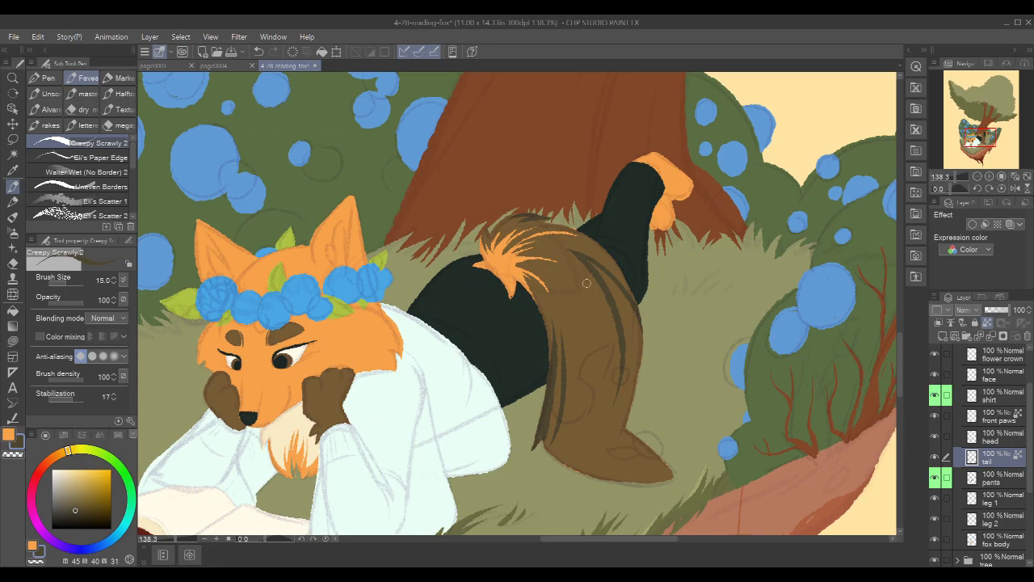
drag(592, 274, 602, 394)
mouse_move(581, 297)
mouse_down()
mouse_move(606, 354)
mouse_move(623, 273)
mouse_move(591, 314)
mouse_move(584, 300)
mouse_move(588, 397)
mouse_up()
drag(567, 308, 561, 423)
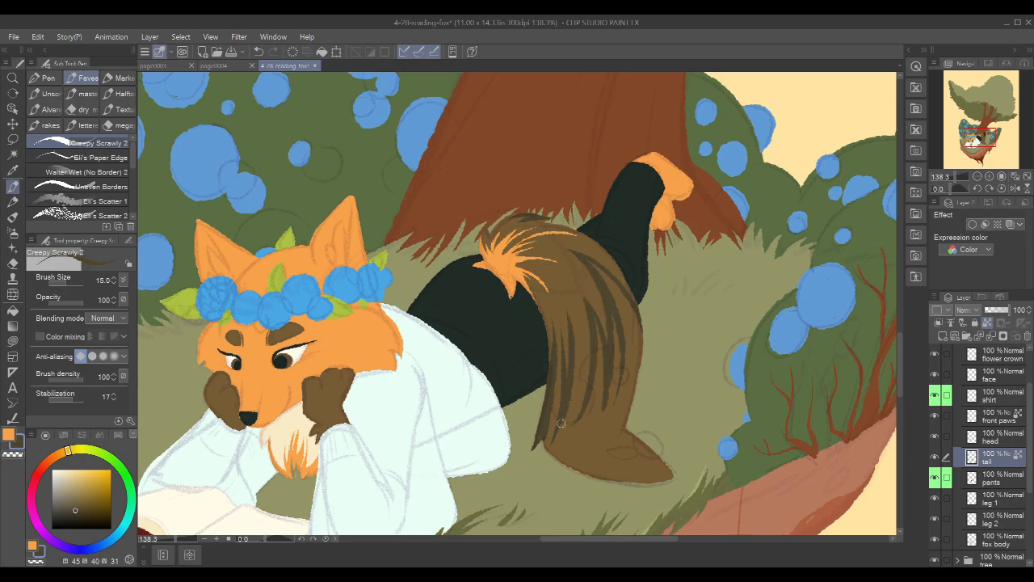
drag(570, 310, 585, 384)
drag(583, 247, 633, 299)
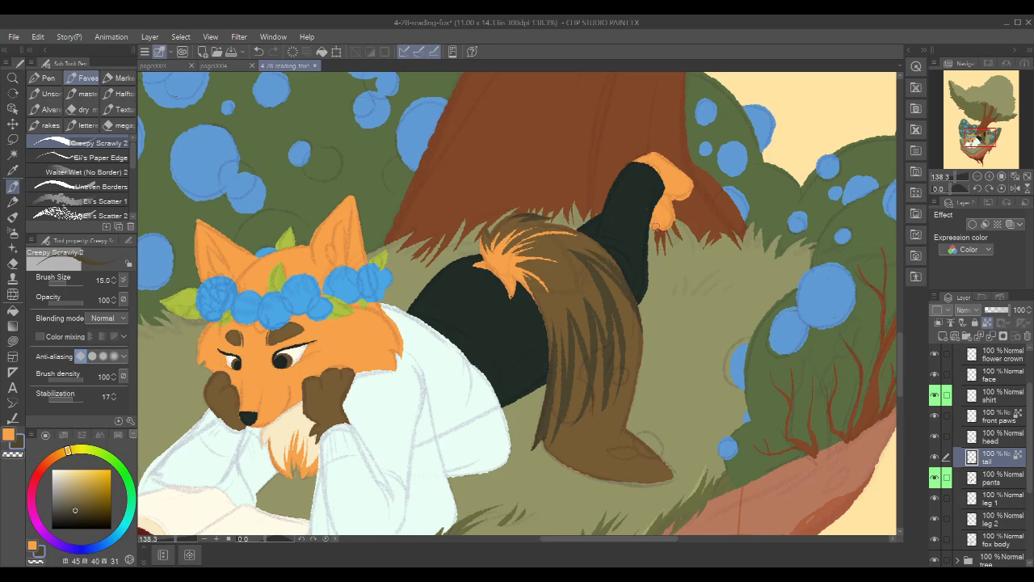
key(g)
click(637, 365)
key(ctrl+z)
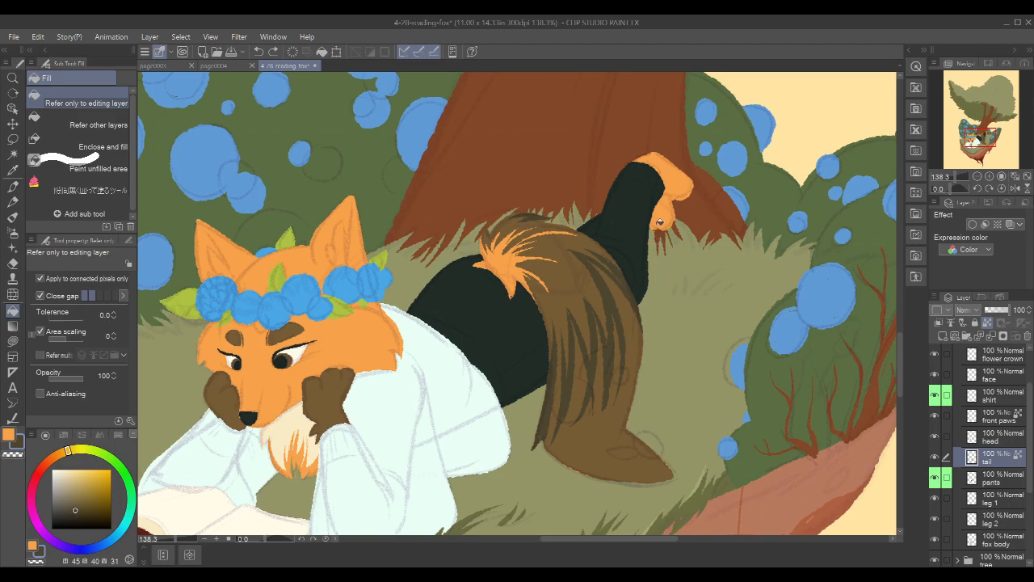
Join the dark strokes at the tail's inner edge and fill the lower tail with the dark brown
key(p)
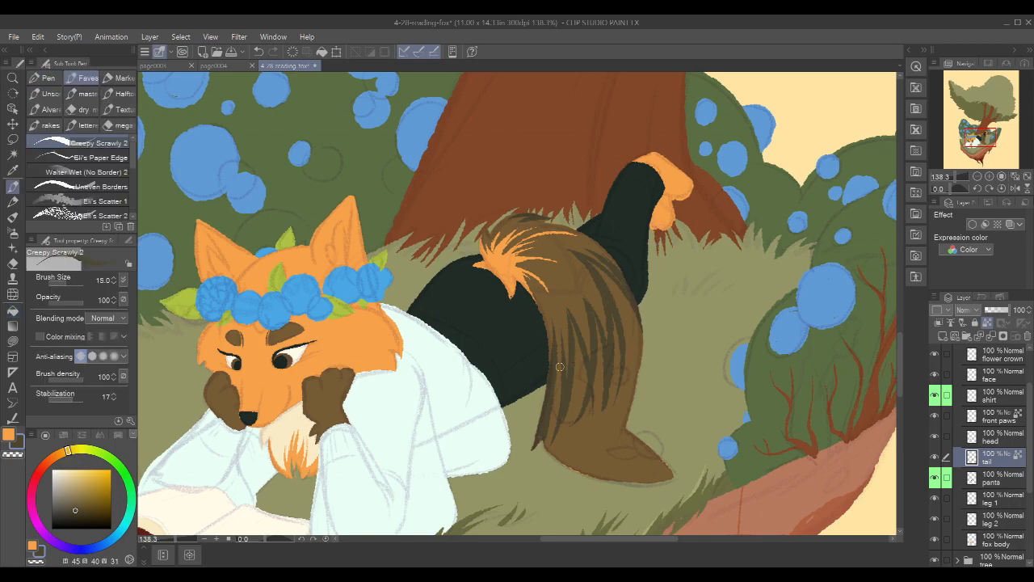
drag(564, 349, 547, 415)
key(g)
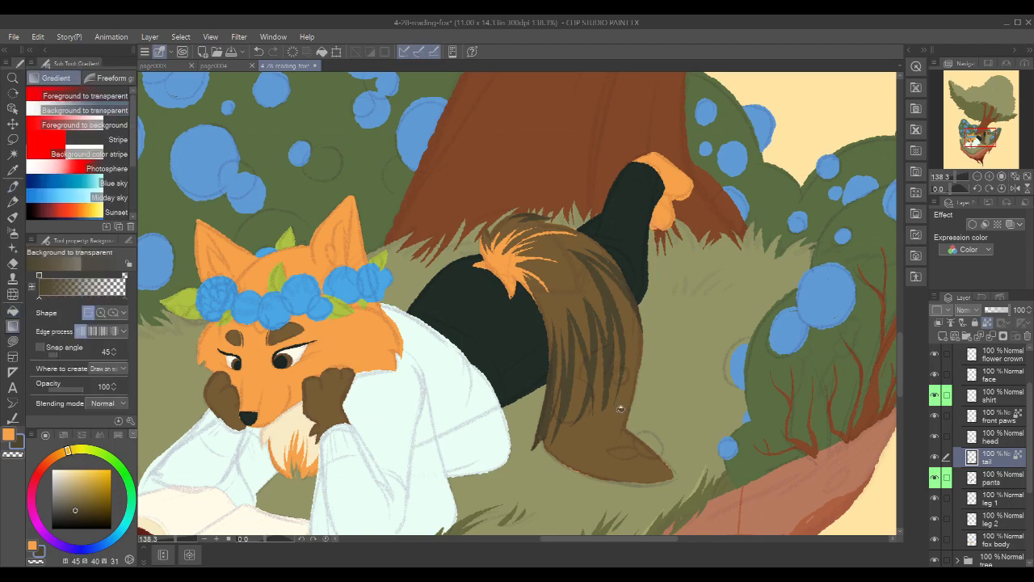
key(g)
click(642, 366)
Refine the tail's colour transitions with extra dark brown, medium brown and orange fur strokes
key(p)
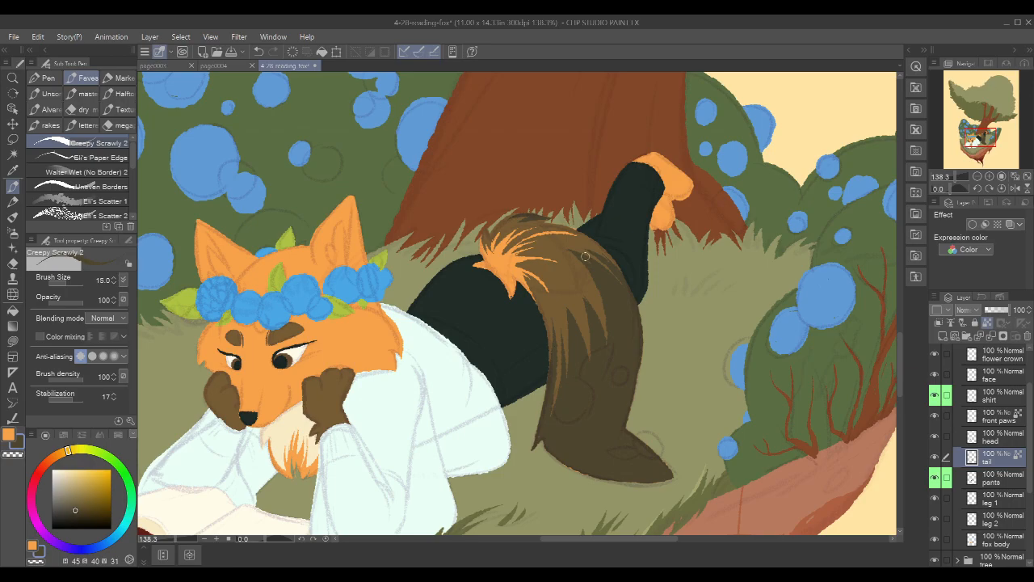
drag(584, 272, 607, 359)
drag(572, 305, 583, 395)
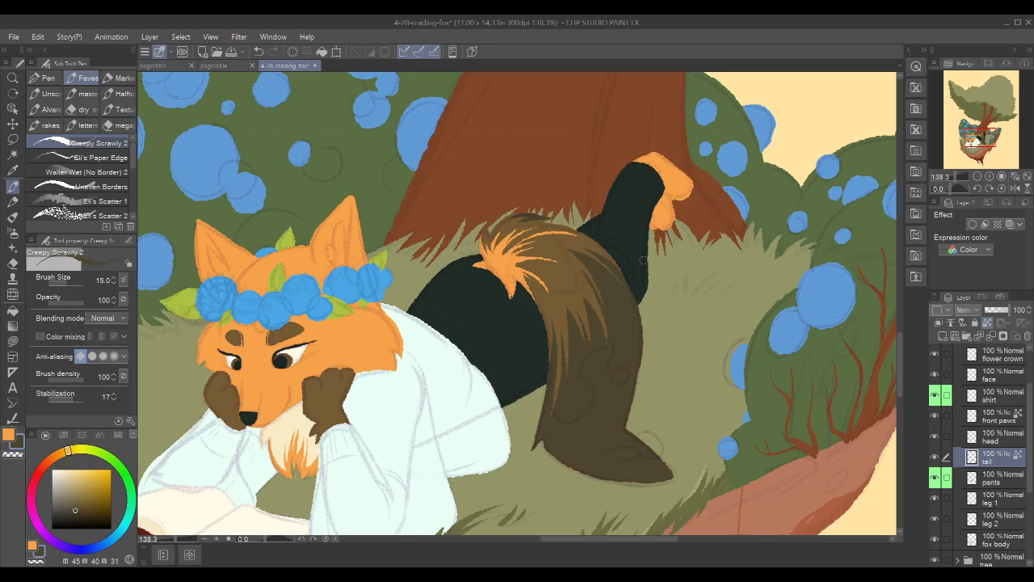
alt+click(574, 306)
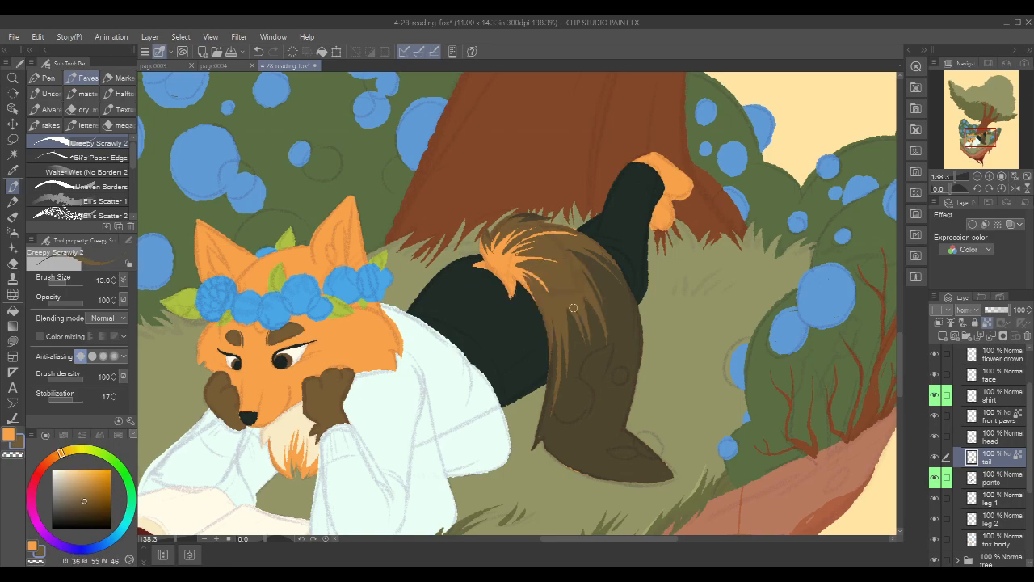
drag(562, 244, 613, 304)
alt+click(505, 257)
mouse_move(507, 261)
mouse_down()
mouse_move(561, 292)
mouse_move(512, 262)
mouse_move(556, 277)
mouse_move(538, 238)
mouse_move(564, 255)
mouse_move(501, 234)
mouse_move(524, 225)
mouse_up()
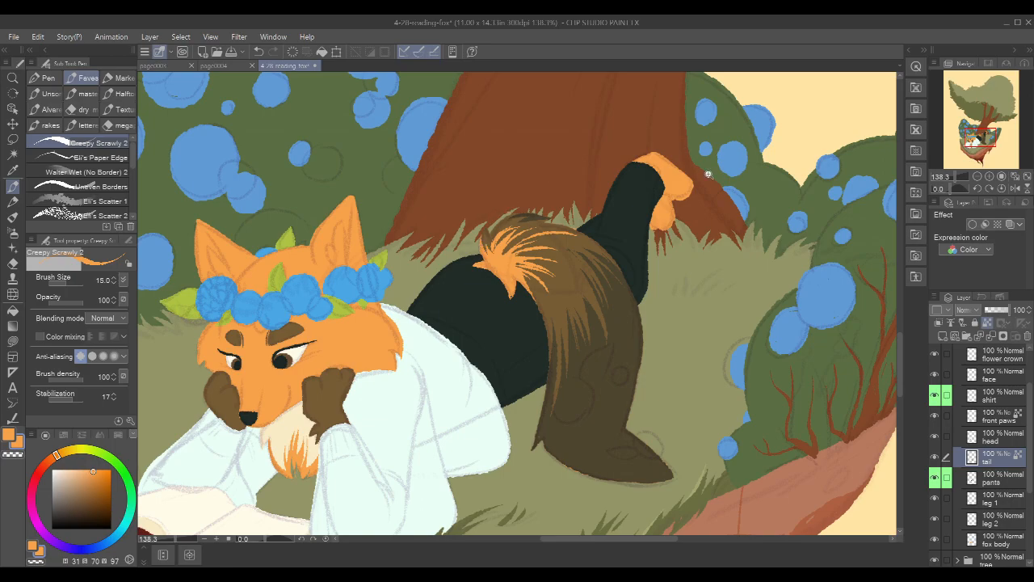
Hide and show the sketch folder to compare the whole illustration with and without its lines
scroll(708, 174, down, 8)
drag(709, 174, 687, 262)
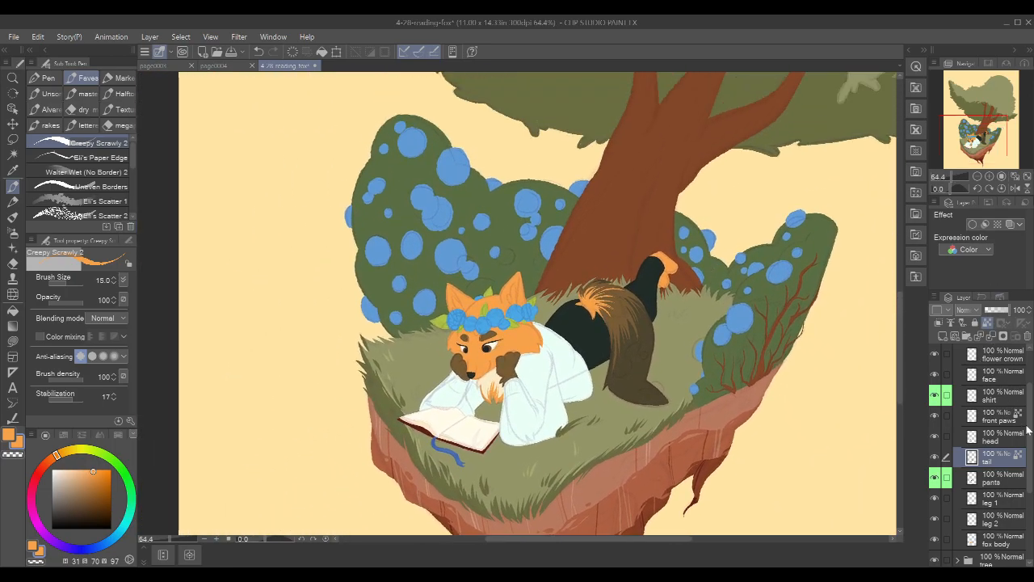
scroll(978, 420, up, 3)
click(935, 354)
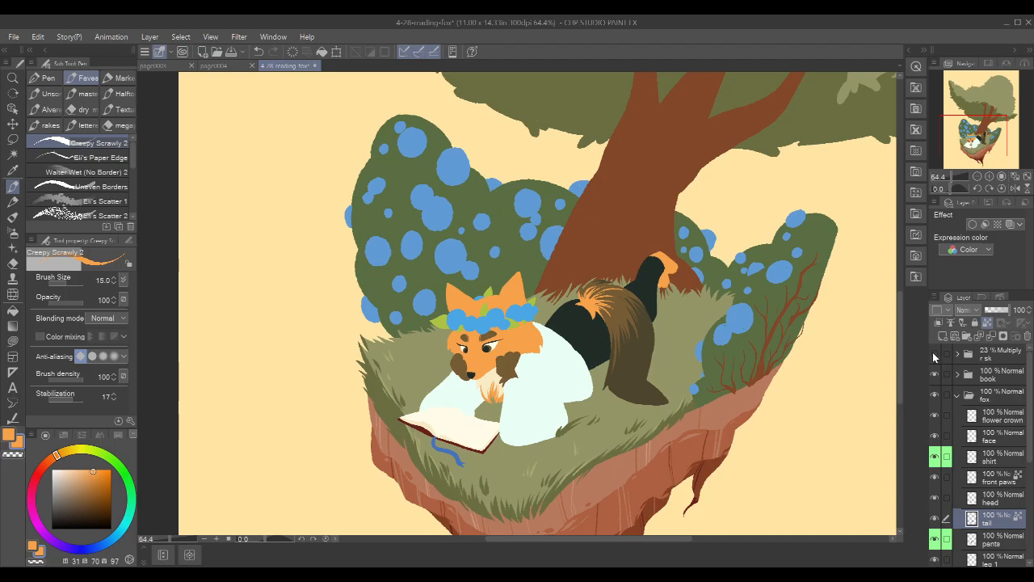
click(934, 354)
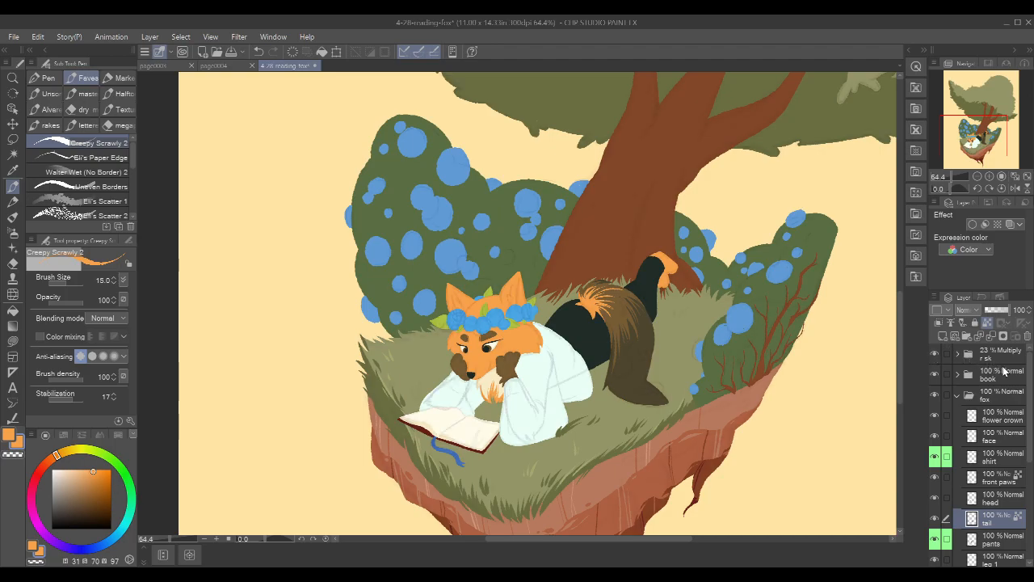
Toggle the leg layers to identify them, and hide the sketch folder and the fox body layer
drag(1033, 389, 1033, 462)
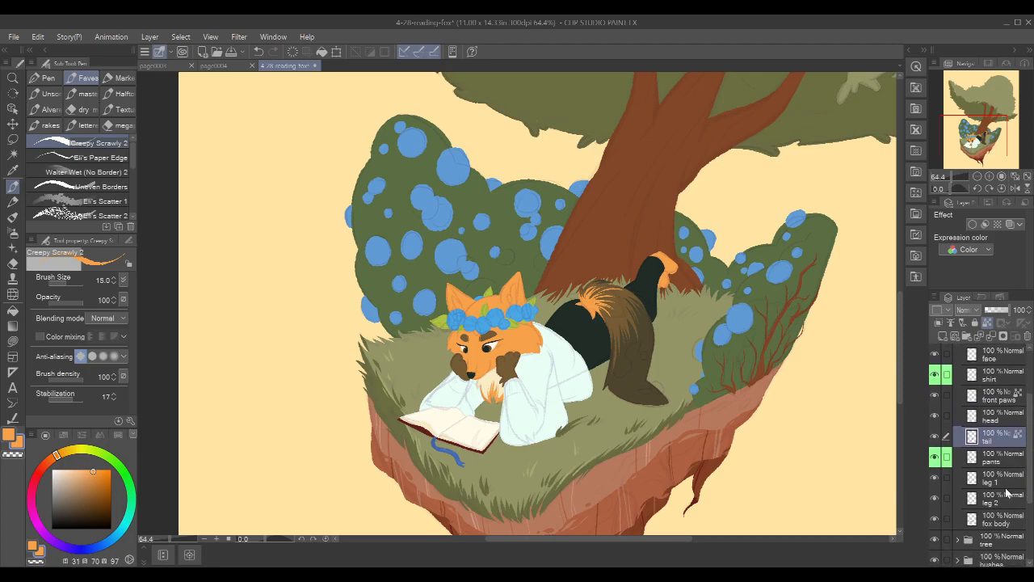
click(936, 498)
click(935, 479)
click(935, 497)
scroll(1020, 444, up, 2)
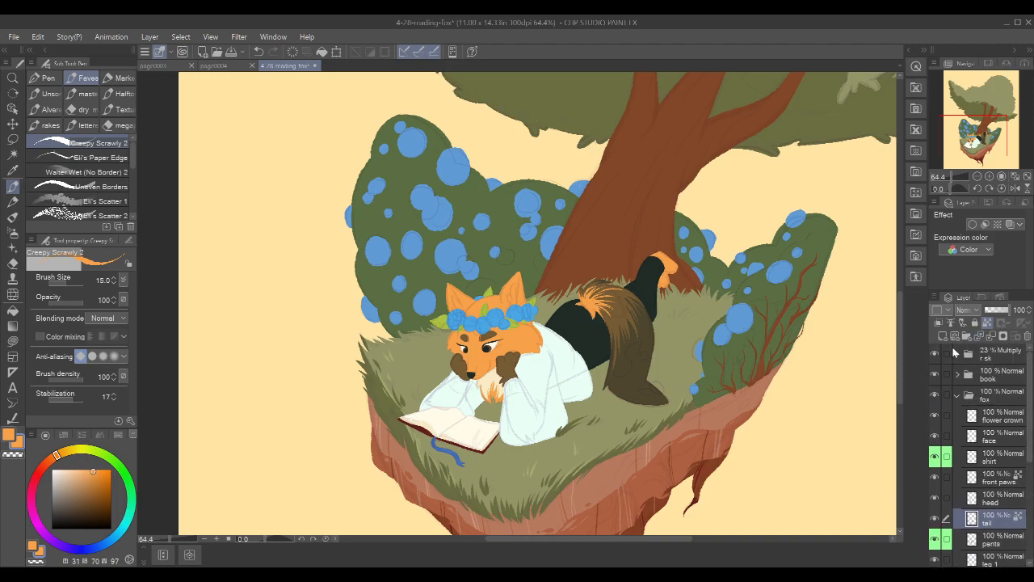
scroll(1031, 433, down, 2)
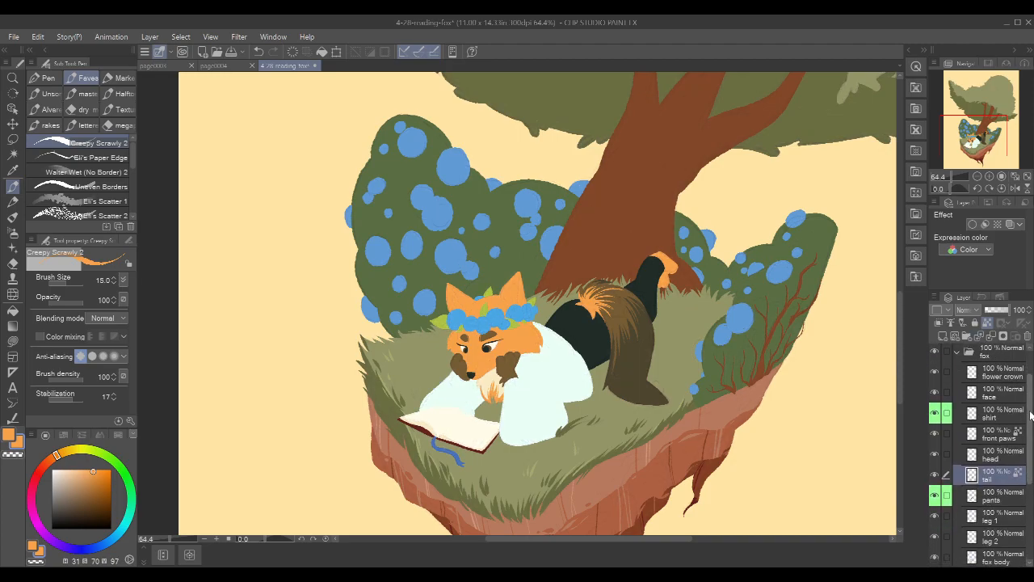
click(934, 502)
click(935, 501)
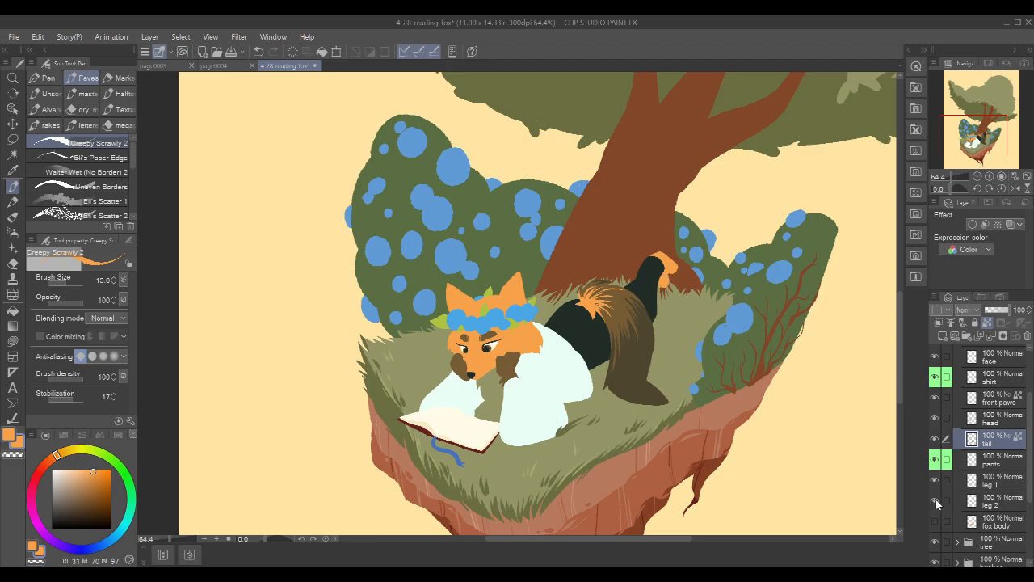
Lock the leg 2 layer's transparent pixels and paint its foot with the lower tail's dark brown
click(1003, 507)
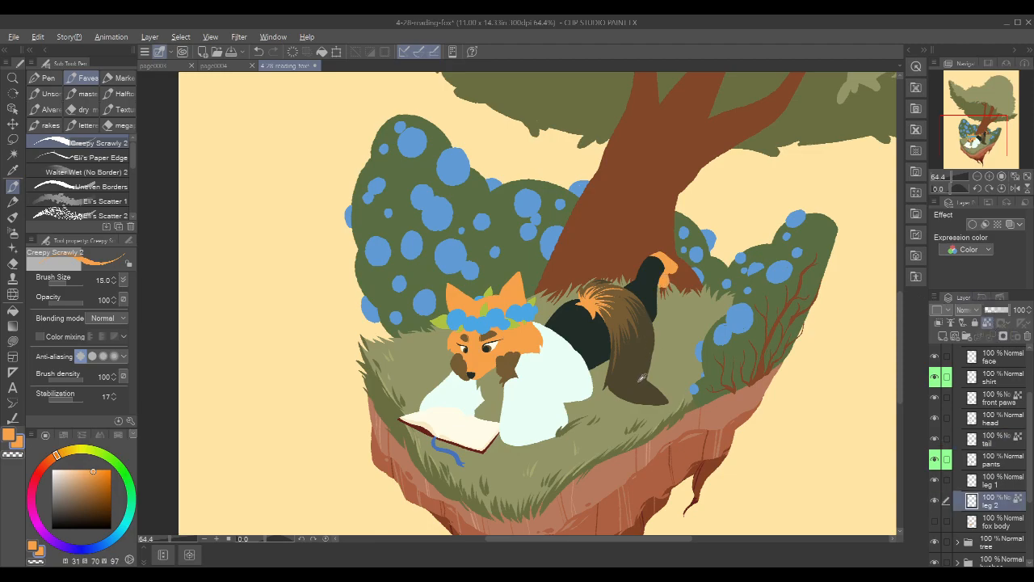
alt+click(640, 379)
drag(660, 270, 666, 285)
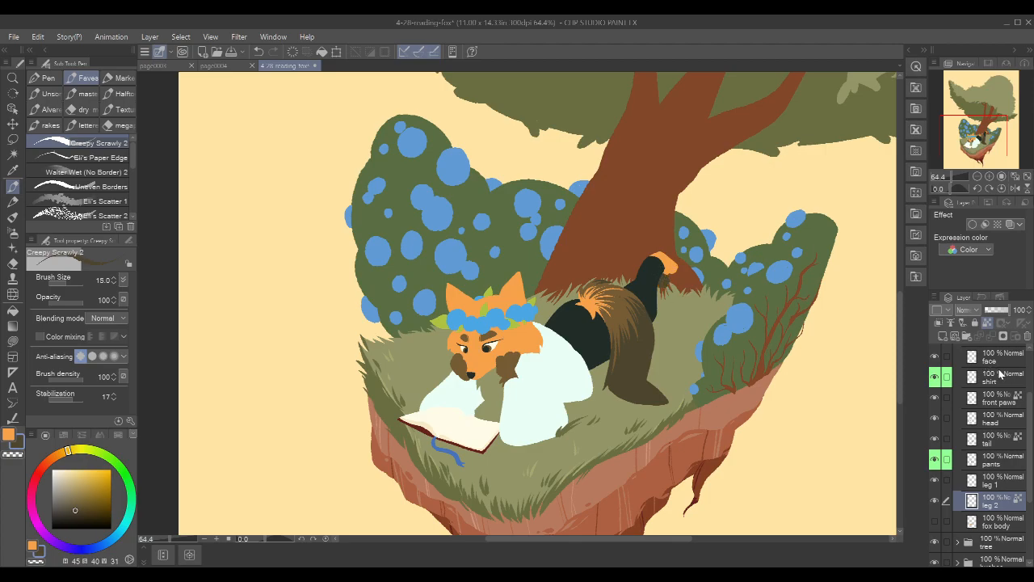
Lock the leg 1 layer's transparent pixels, paint its foot with the tail's medium brown and show the fox body layer again
click(999, 482)
alt+click(625, 311)
mouse_move(652, 252)
mouse_down()
mouse_move(667, 267)
mouse_move(665, 253)
mouse_up()
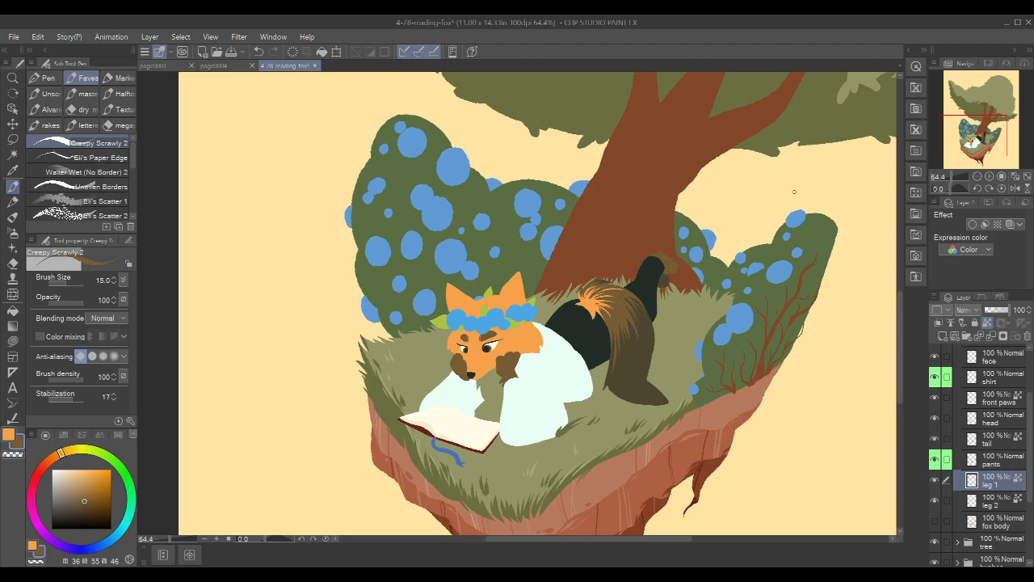
click(935, 522)
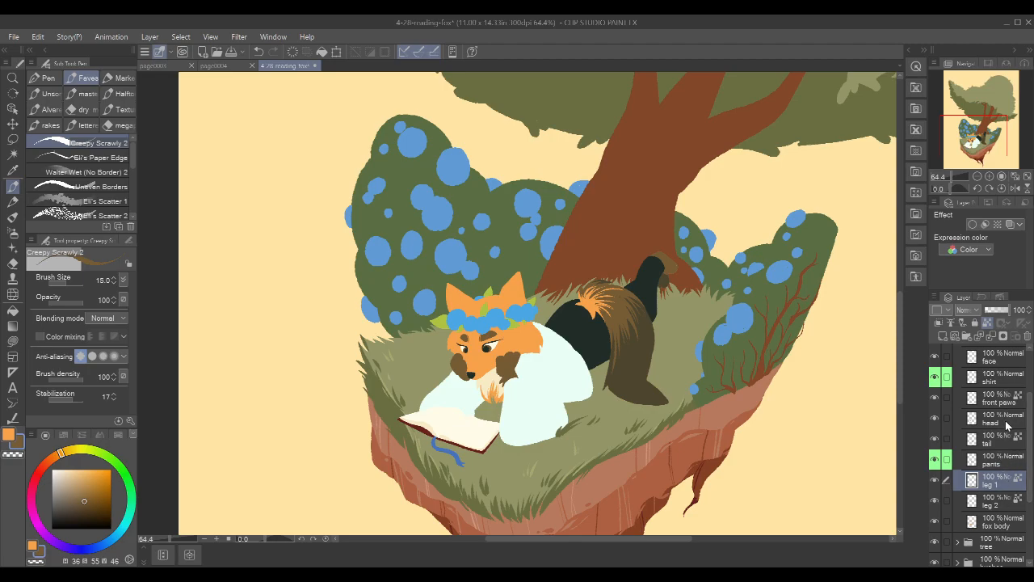
Lock the head layer's transparent pixels and try cream fur strokes along the fox's snout
click(1007, 422)
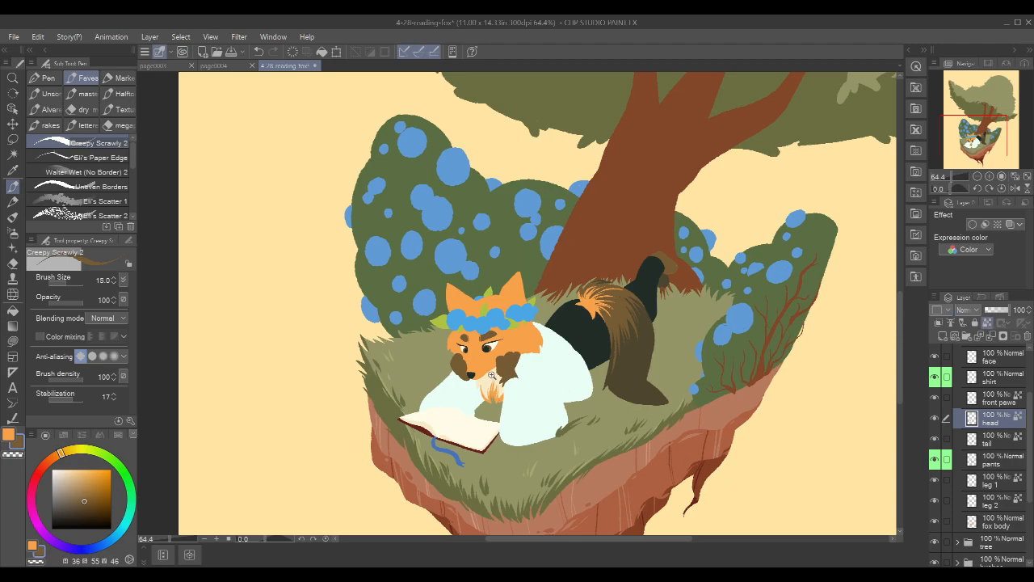
scroll(494, 374, up, 3)
drag(628, 315, 658, 305)
scroll(571, 328, up, 1)
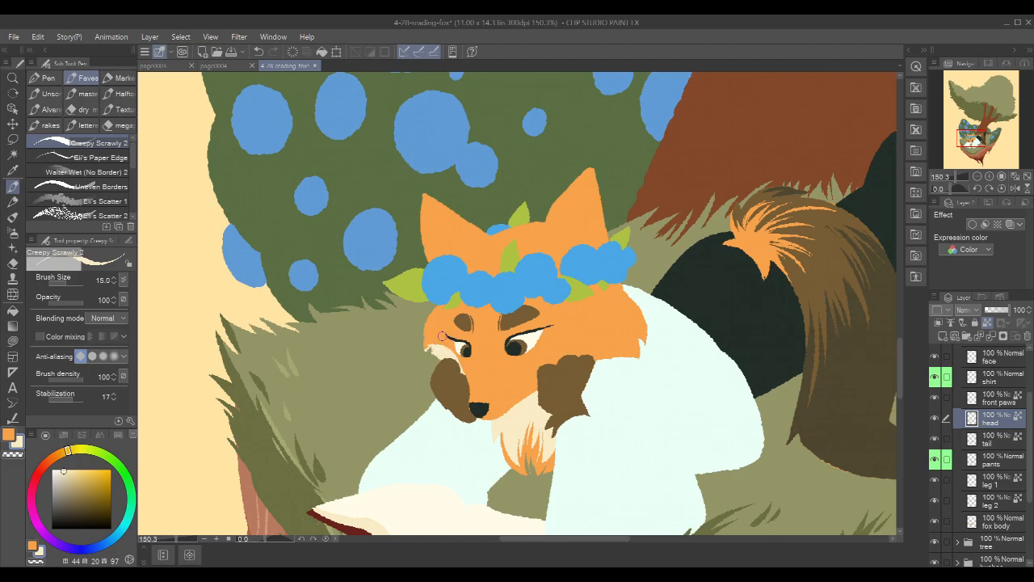
mouse_move(457, 362)
mouse_down()
mouse_move(429, 347)
mouse_move(444, 358)
mouse_up()
drag(623, 346, 618, 337)
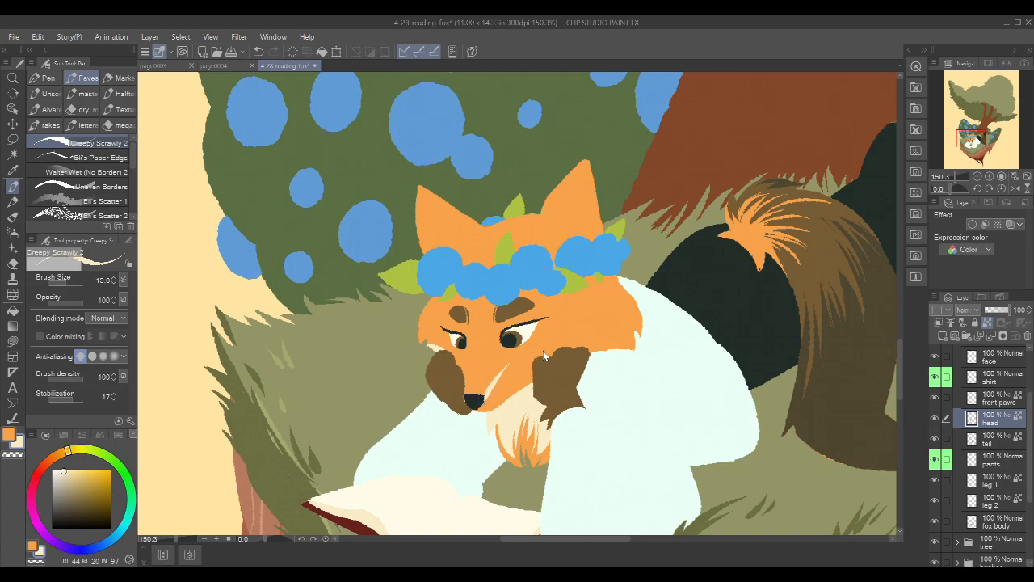
drag(581, 339, 570, 323)
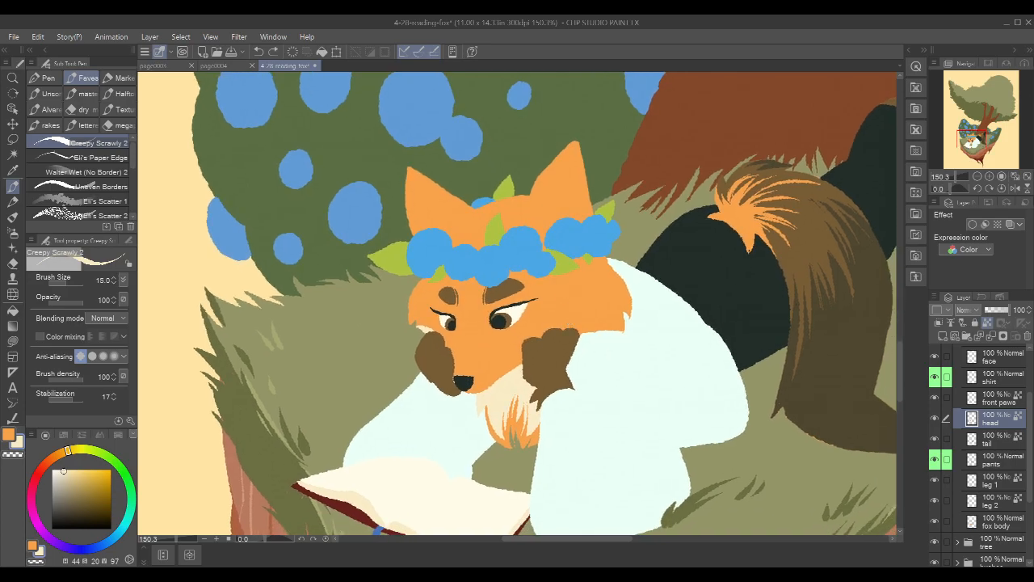
Paint the fox's lower cheek and jaw cream, from the back of the cheek to the nose
key(r)
mouse_move(747, 295)
mouse_down()
mouse_move(796, 322)
mouse_move(703, 170)
mouse_move(577, 207)
mouse_move(557, 292)
mouse_up()
drag(559, 248, 554, 317)
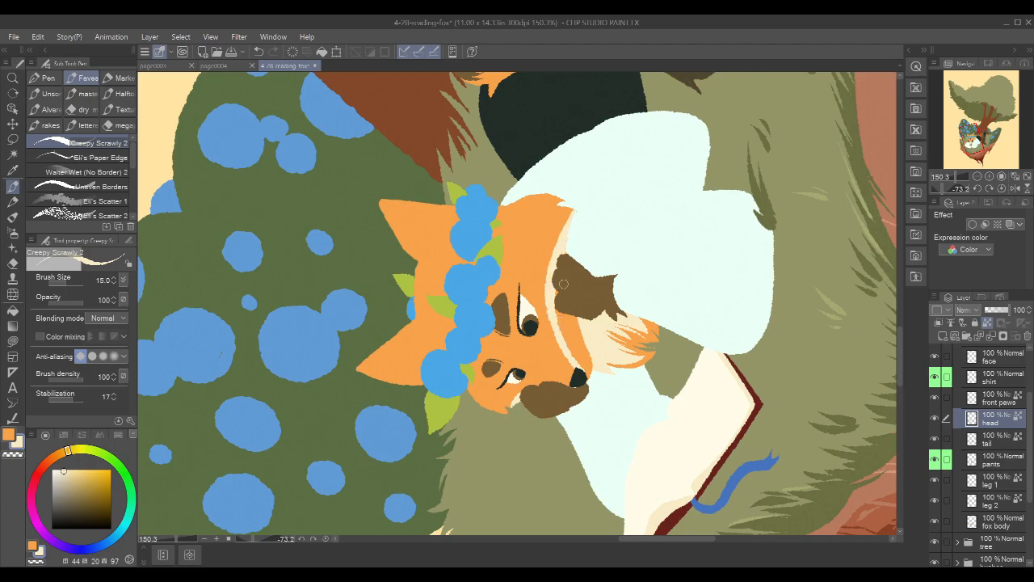
mouse_move(577, 206)
mouse_down()
mouse_move(549, 266)
mouse_move(582, 364)
mouse_up()
mouse_move(563, 317)
mouse_down()
mouse_move(585, 370)
mouse_move(577, 324)
mouse_up()
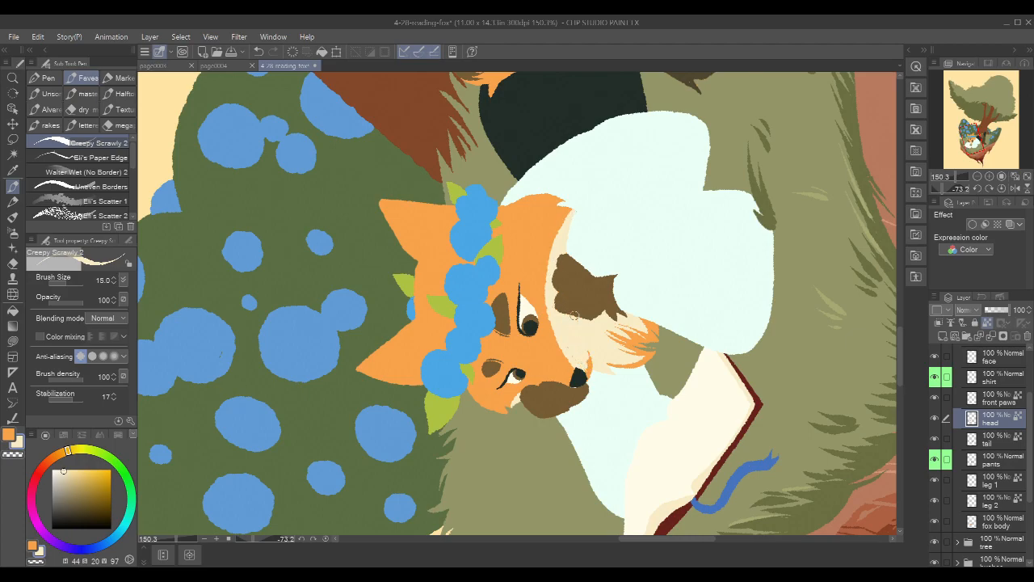
mouse_move(591, 365)
mouse_down()
mouse_move(587, 374)
mouse_move(581, 363)
mouse_up()
key(r)
drag(693, 175, 684, 446)
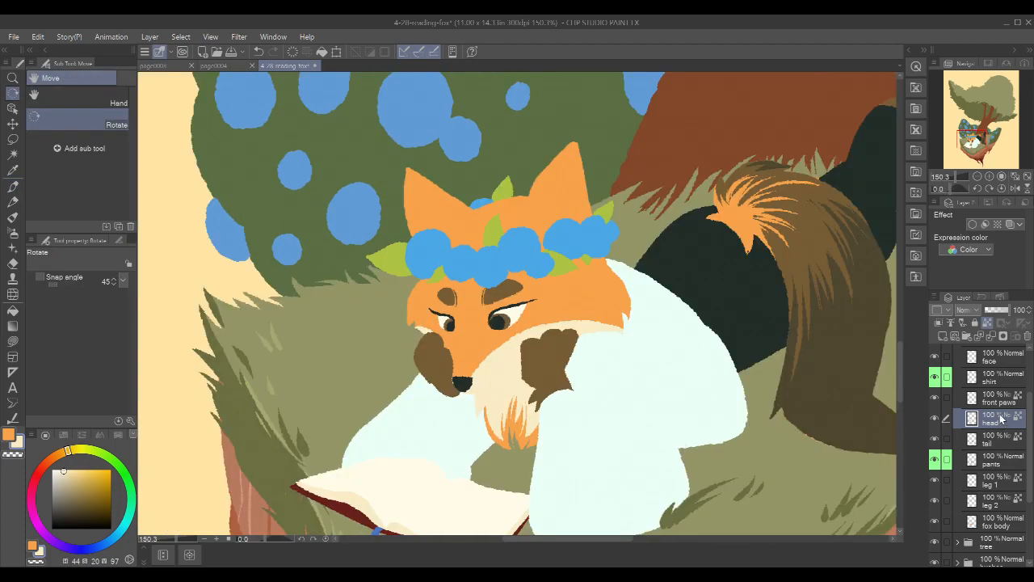
Mix an orange-brown from the tail's brown at reduced opacity over the face's orange, undo the test stroke and restore 100 opacity
key(p)
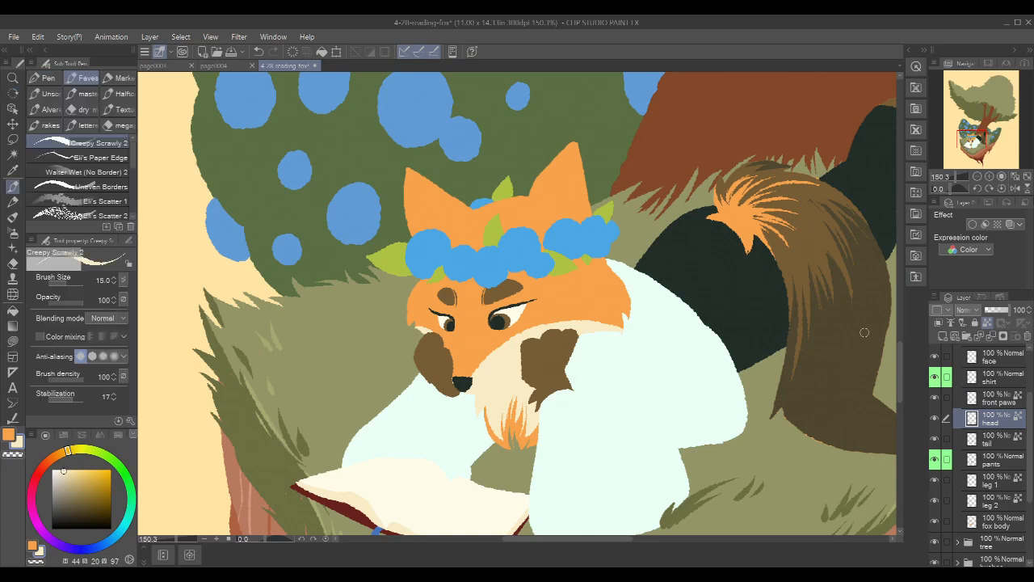
alt+click(812, 236)
drag(85, 301, 68, 301)
drag(464, 323, 466, 358)
alt+click(467, 343)
key(ctrl+z)
drag(65, 302, 121, 294)
Paint orange-brown fur strokes down the bridge of the fox's snout to the nose
scroll(494, 378, up, 4)
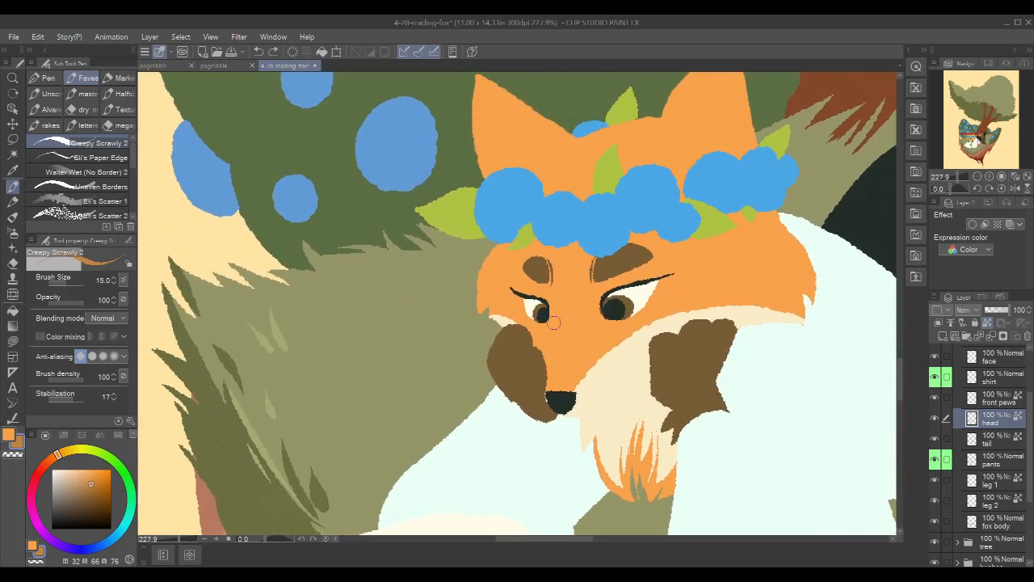
drag(554, 315, 546, 389)
drag(559, 307, 548, 396)
drag(566, 315, 556, 396)
drag(572, 314, 561, 389)
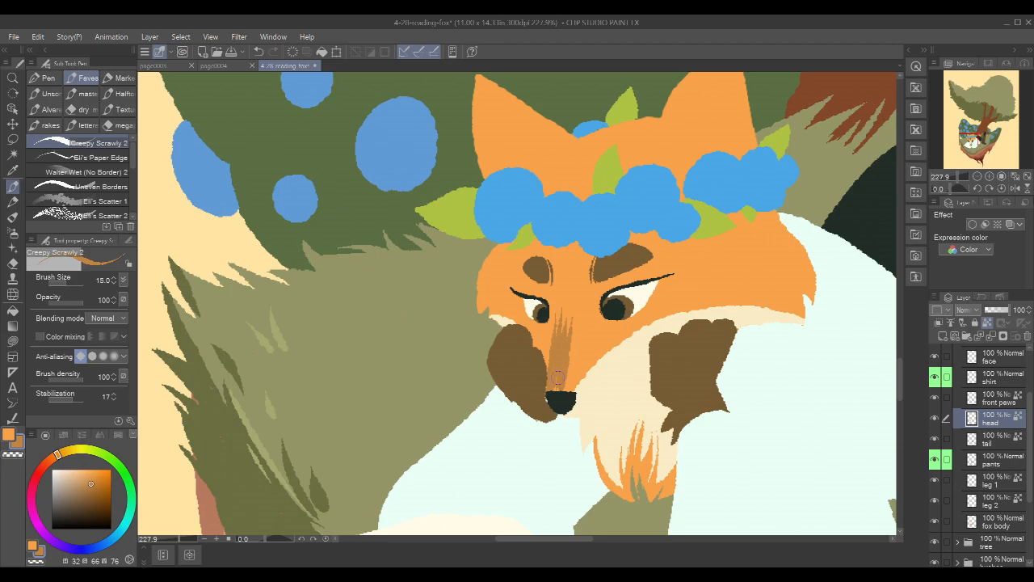
drag(582, 320, 570, 391)
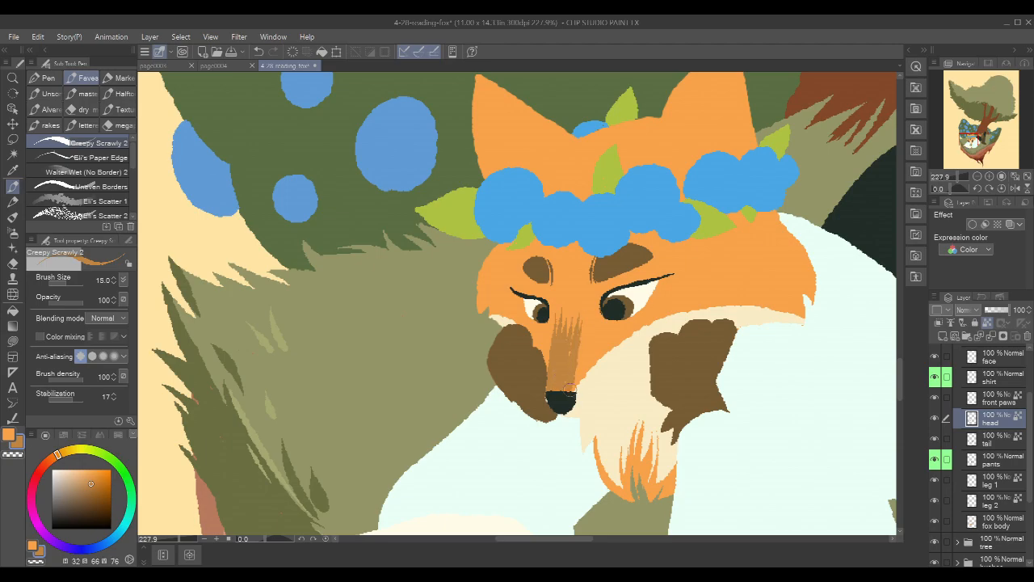
drag(583, 317, 576, 374)
Add short orange-brown fur strokes beside and beneath both of the fox's eyes
mouse_move(786, 245)
mouse_down()
mouse_move(794, 228)
mouse_move(752, 225)
mouse_move(728, 240)
mouse_up()
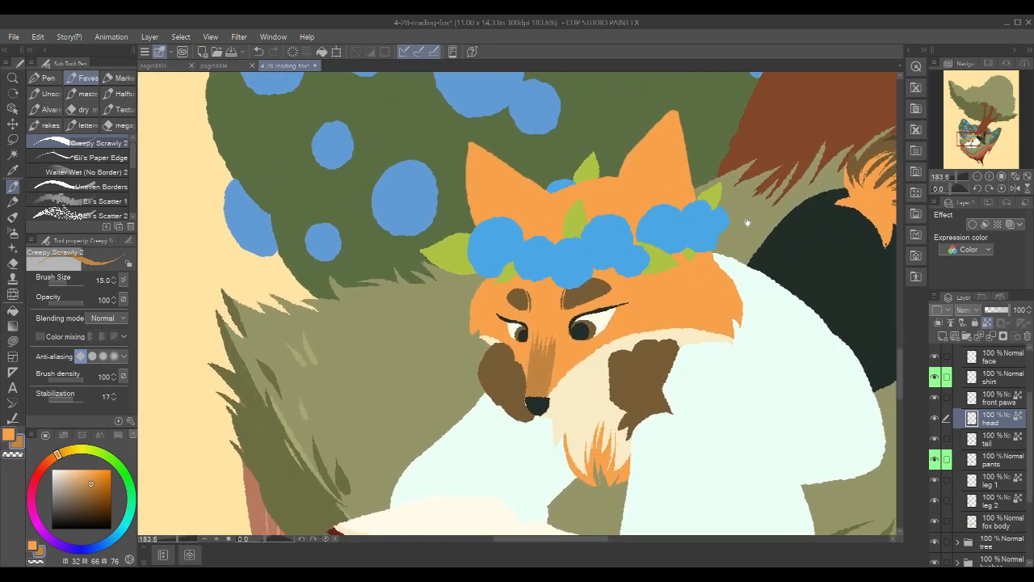
drag(598, 337, 634, 323)
drag(498, 333, 516, 345)
scroll(699, 221, down, 2)
drag(732, 201, 695, 241)
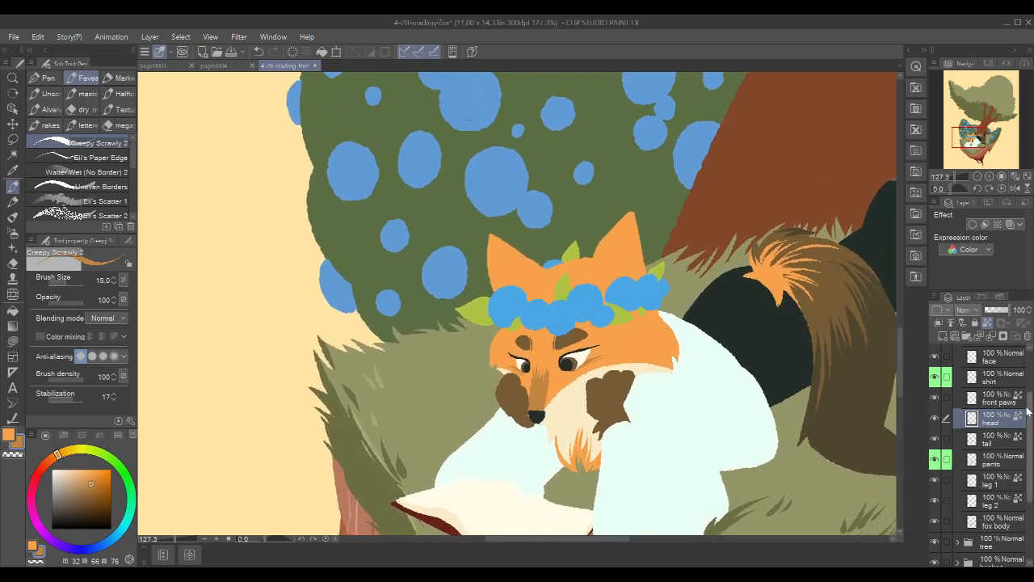
Show the sketch folder, sample the front paw's brown and try a stroke along the left ear's edge
scroll(954, 356, up, 3)
click(936, 352)
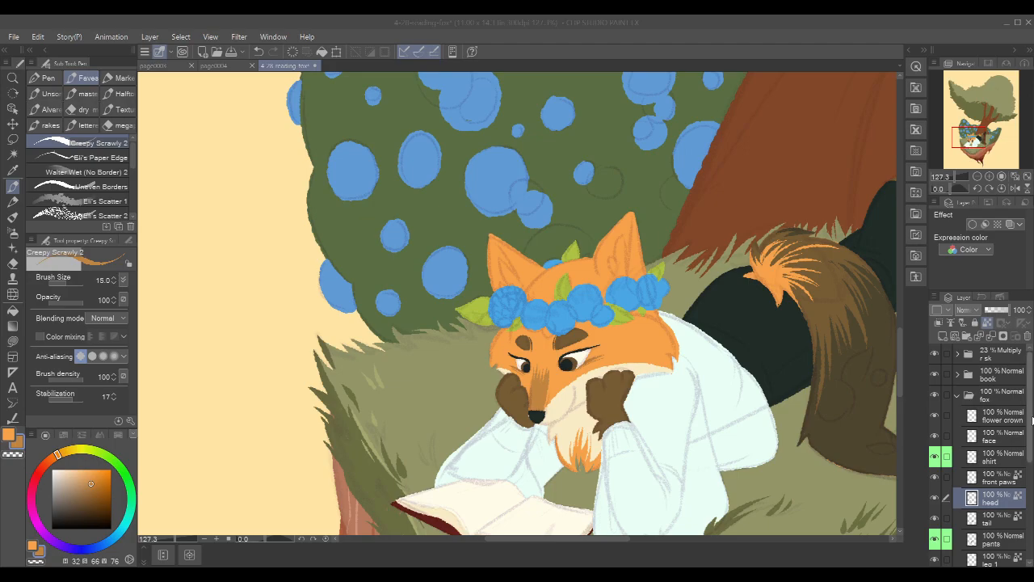
alt+click(612, 396)
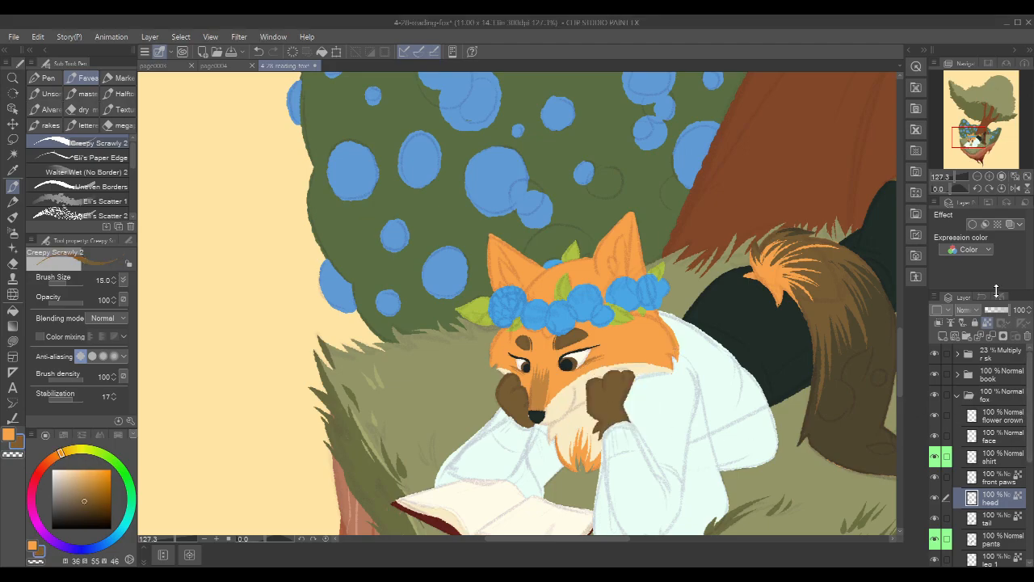
scroll(626, 235, up, 3)
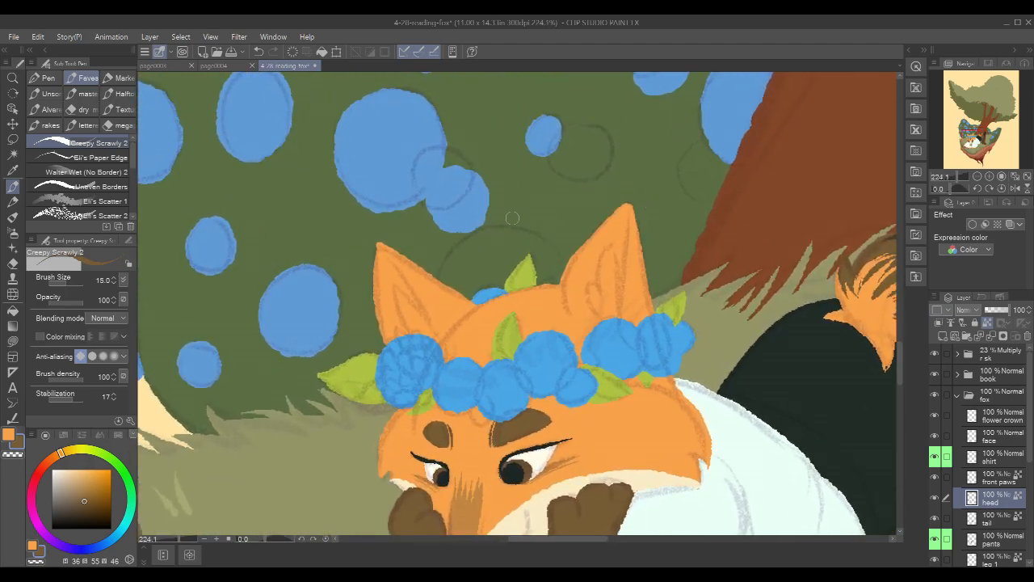
drag(377, 244, 427, 307)
key(ctrl+z)
key(x)
Sample the cheek's cream and paint the inner fur tufts of both ears following the sketch
drag(692, 354, 709, 252)
drag(725, 303, 720, 283)
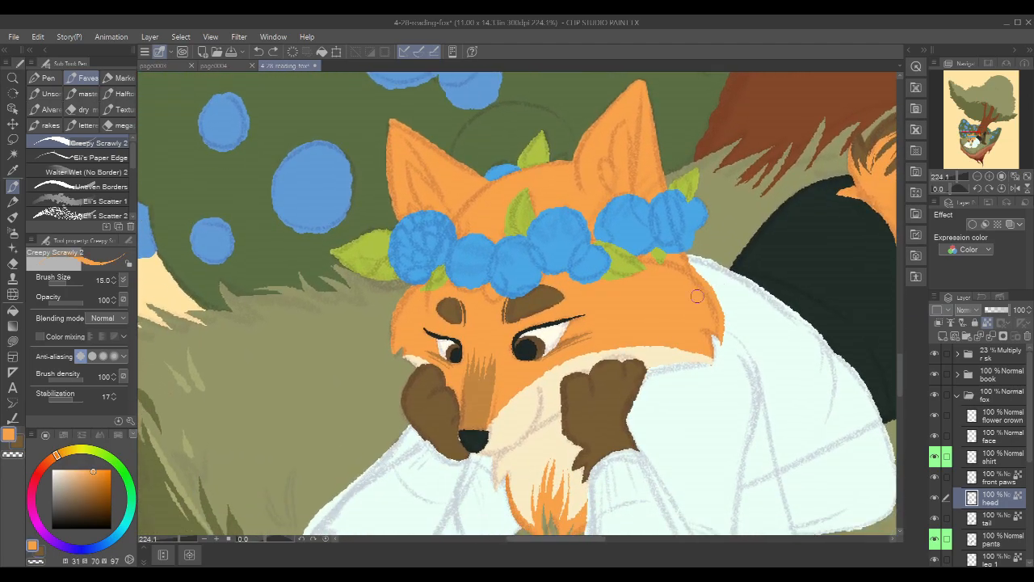
alt+click(658, 352)
drag(673, 234, 722, 279)
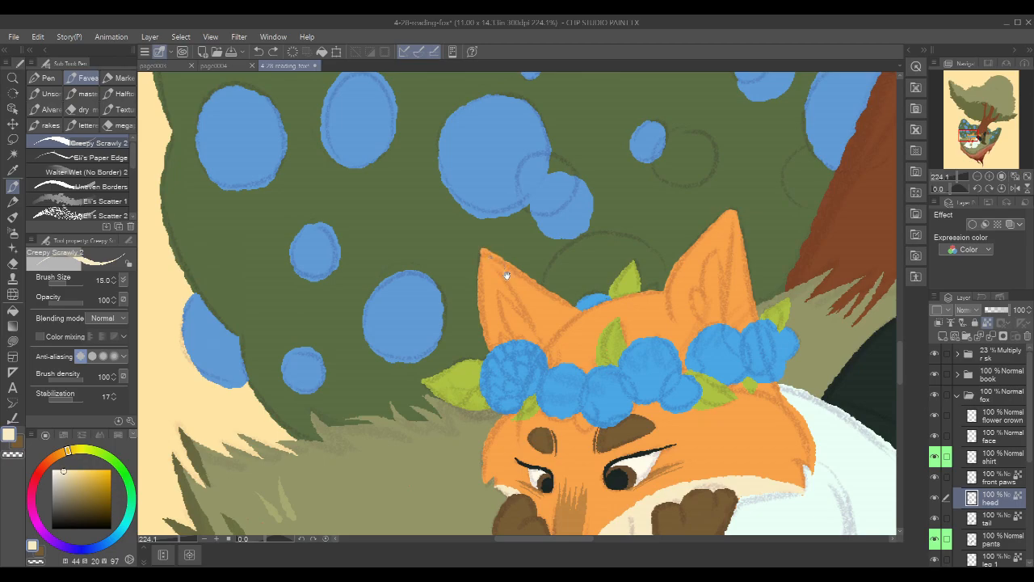
drag(505, 274, 491, 258)
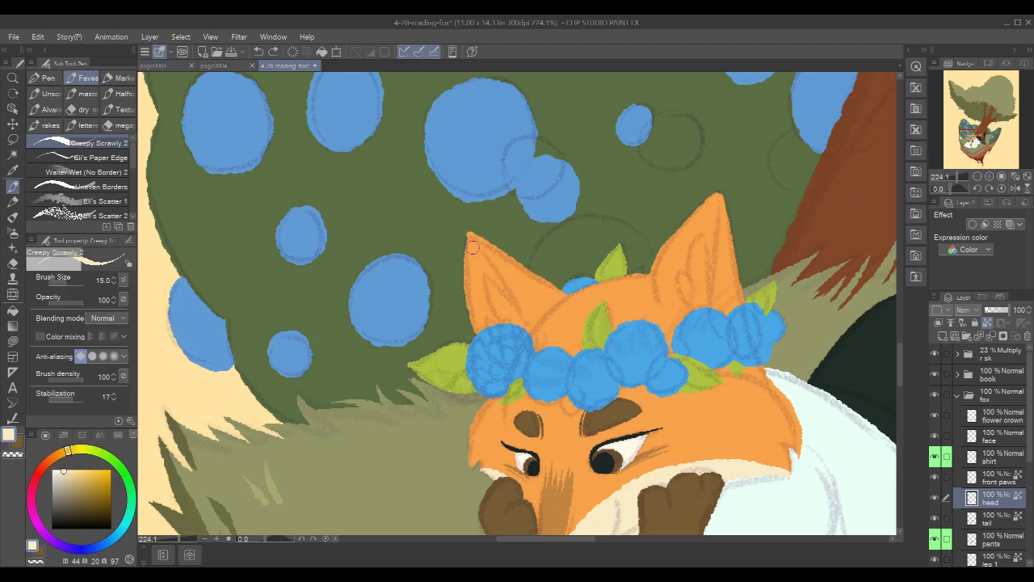
mouse_move(526, 322)
mouse_down()
mouse_move(483, 276)
mouse_move(491, 325)
mouse_up()
mouse_move(485, 275)
mouse_down()
mouse_move(518, 323)
mouse_move(492, 284)
mouse_move(495, 322)
mouse_move(490, 285)
mouse_move(527, 333)
mouse_move(483, 299)
mouse_move(493, 323)
mouse_move(485, 301)
mouse_up()
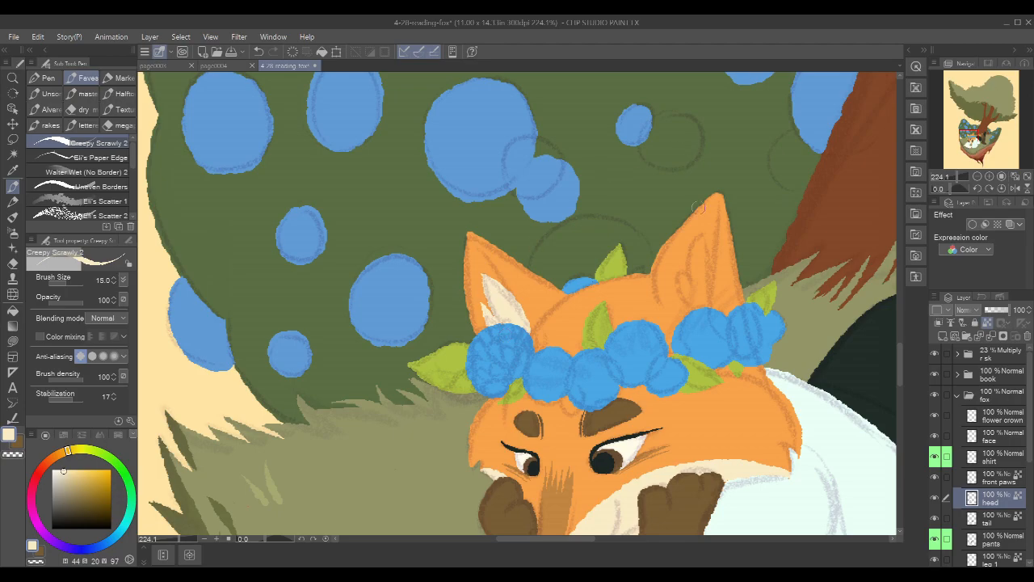
mouse_move(700, 229)
mouse_down()
mouse_move(710, 272)
mouse_move(705, 241)
mouse_move(708, 282)
mouse_move(696, 236)
mouse_move(694, 301)
mouse_up()
mouse_move(695, 251)
mouse_down()
mouse_move(693, 286)
mouse_move(679, 269)
mouse_move(687, 312)
mouse_up()
mouse_move(710, 269)
mouse_down()
mouse_move(708, 309)
mouse_move(682, 273)
mouse_move(704, 314)
mouse_move(686, 281)
mouse_move(699, 300)
mouse_move(701, 236)
mouse_move(700, 301)
mouse_up()
mouse_move(703, 250)
mouse_down()
mouse_move(705, 301)
mouse_move(705, 249)
mouse_up()
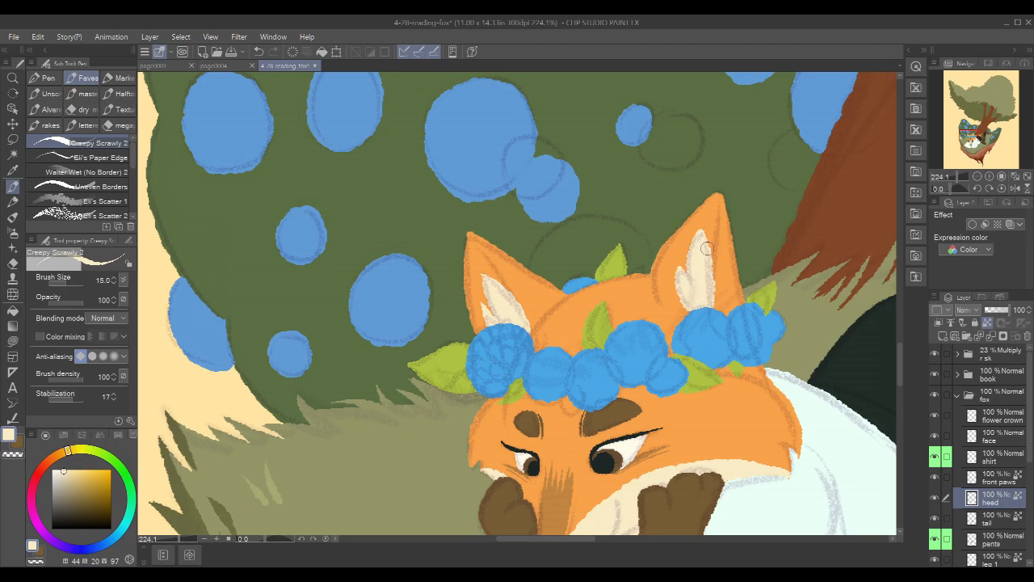
Outline and fill the inward-facing side of the left ear with the paw's brown, and line its outer edge
key(x)
drag(469, 235, 512, 291)
drag(467, 232, 522, 302)
mouse_move(467, 231)
mouse_down()
mouse_move(529, 323)
mouse_move(496, 264)
mouse_move(522, 313)
mouse_move(519, 304)
mouse_move(563, 296)
mouse_move(537, 322)
mouse_move(575, 285)
mouse_up()
key(ctrl+z)
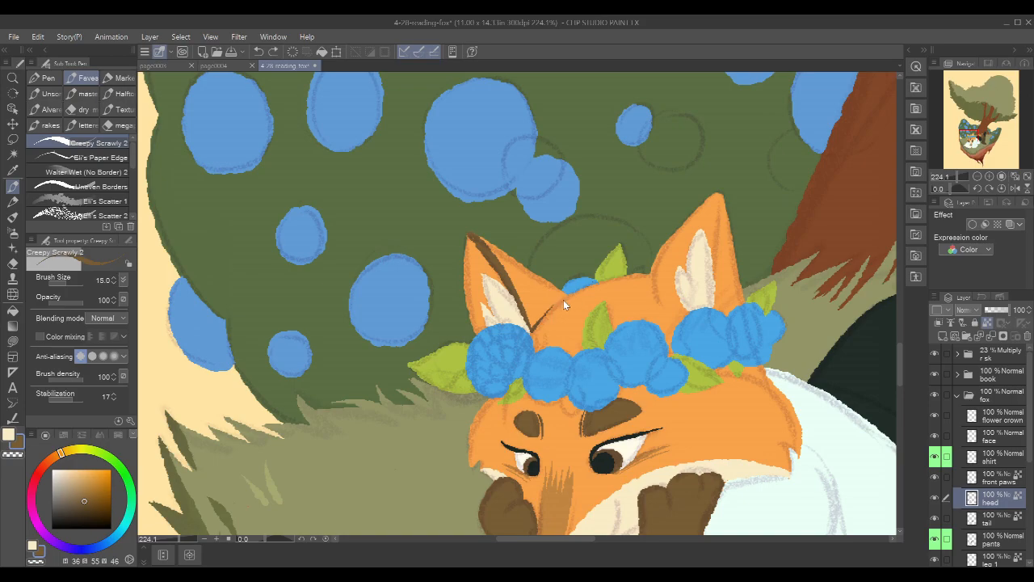
drag(554, 305, 565, 291)
key(g)
click(536, 289)
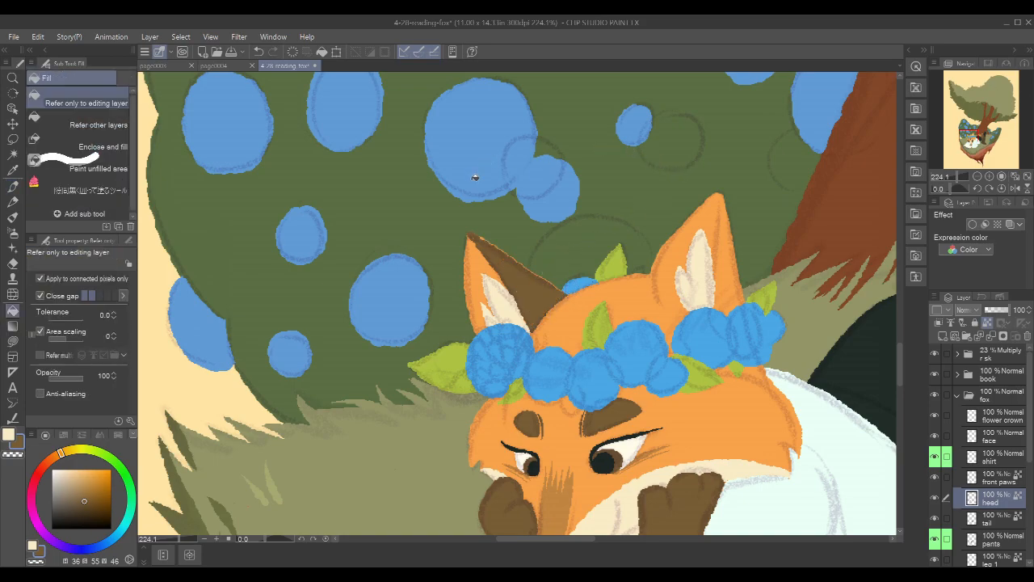
key(p)
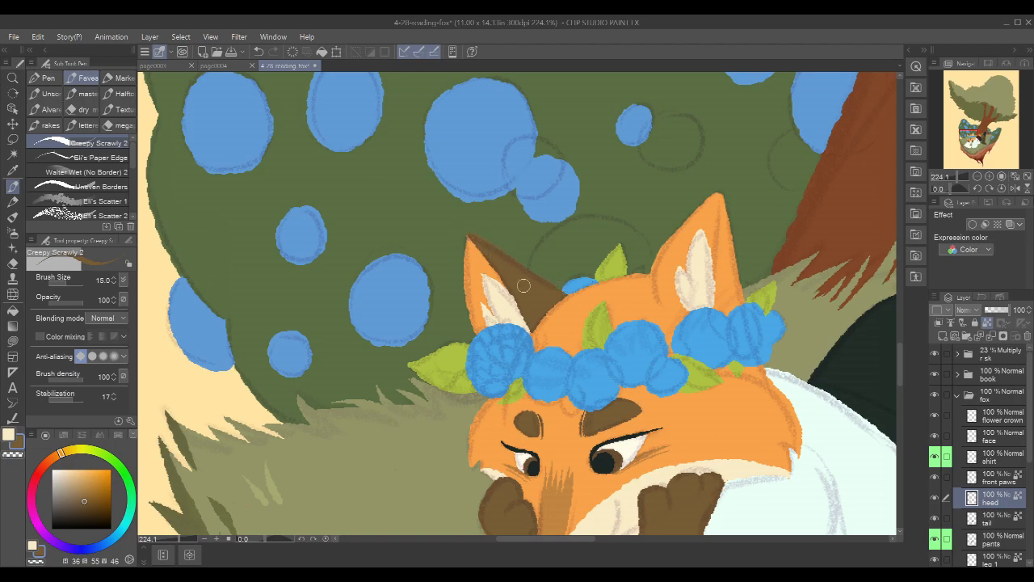
mouse_move(771, 203)
mouse_down()
mouse_move(713, 202)
mouse_move(697, 217)
mouse_up()
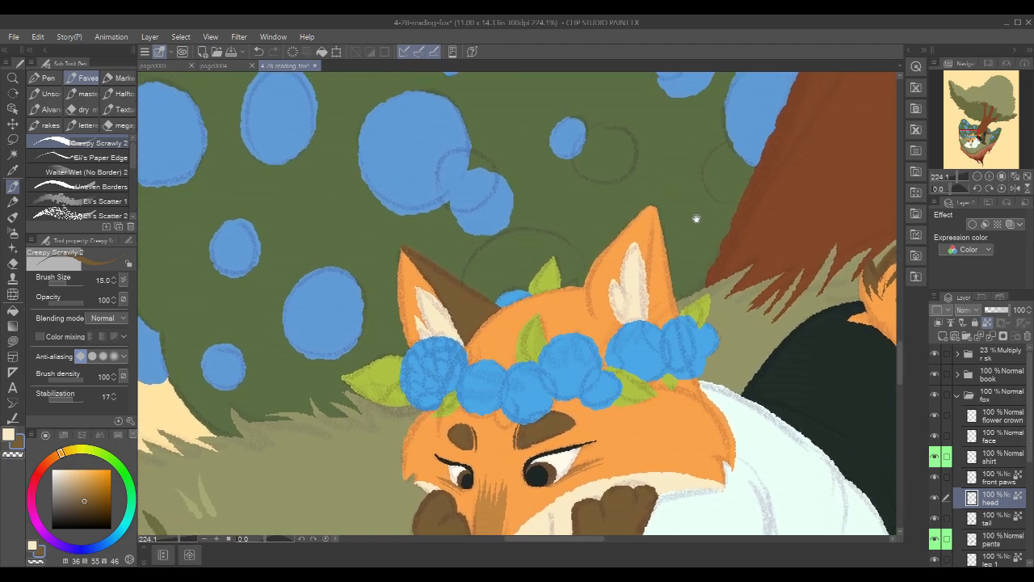
drag(404, 347, 402, 252)
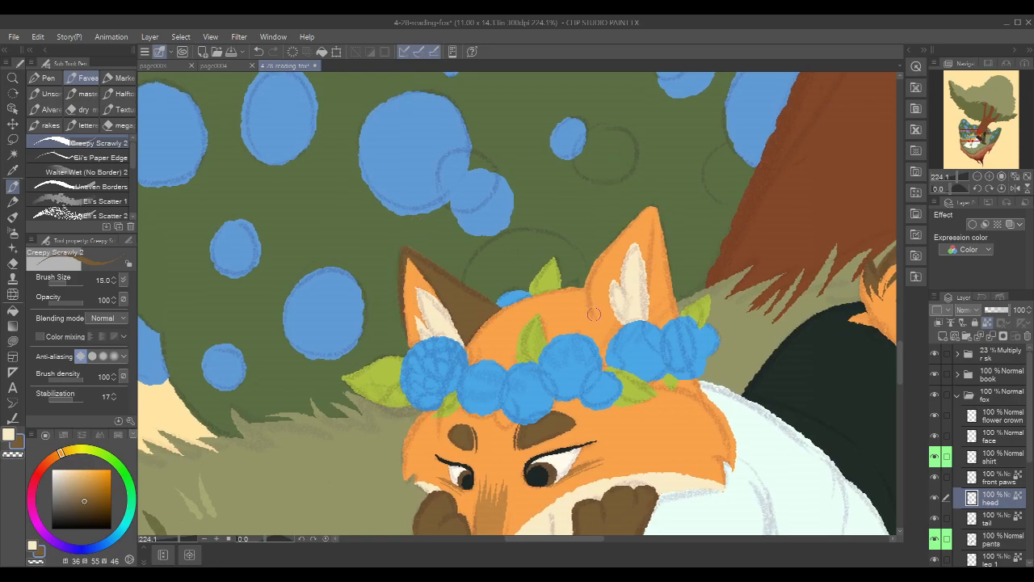
Paint the right ear's inner-side edge and its outward-facing side with the same brown
mouse_move(594, 315)
mouse_down()
mouse_move(590, 283)
mouse_move(606, 255)
mouse_up()
drag(589, 297, 594, 267)
drag(589, 300, 599, 253)
mouse_move(589, 299)
mouse_down()
mouse_move(618, 233)
mouse_move(649, 208)
mouse_move(657, 250)
mouse_up()
mouse_move(657, 202)
mouse_down()
mouse_move(655, 238)
mouse_move(642, 211)
mouse_move(655, 205)
mouse_move(646, 209)
mouse_move(660, 226)
mouse_move(660, 215)
mouse_move(650, 281)
mouse_up()
drag(654, 234, 651, 312)
drag(645, 271, 658, 324)
drag(661, 215, 675, 321)
mouse_move(657, 265)
mouse_down()
mouse_move(659, 320)
mouse_move(673, 320)
mouse_up()
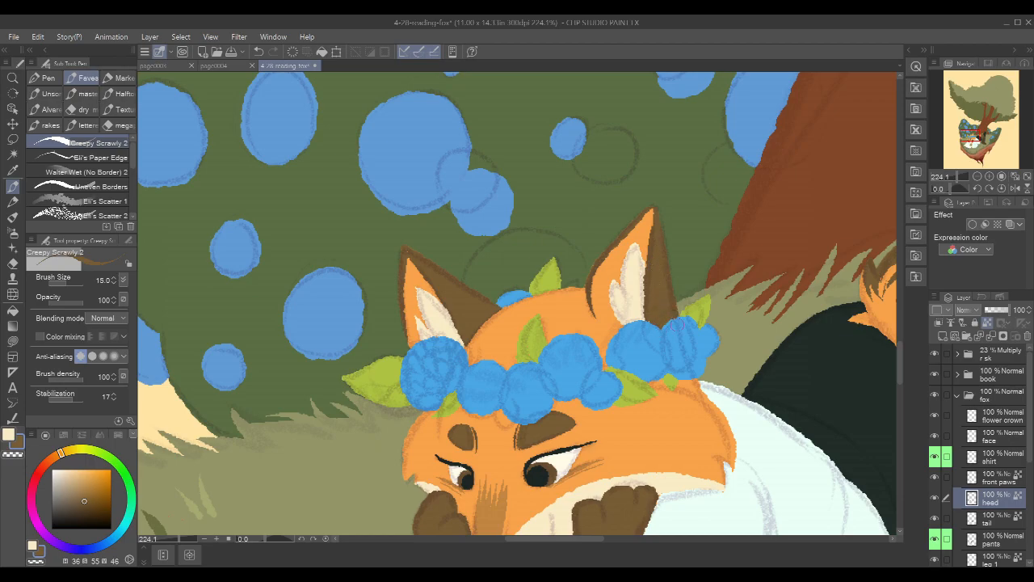
Hide and show the sketch folder to compare the coloured fox with and without its lines
drag(744, 248, 717, 265)
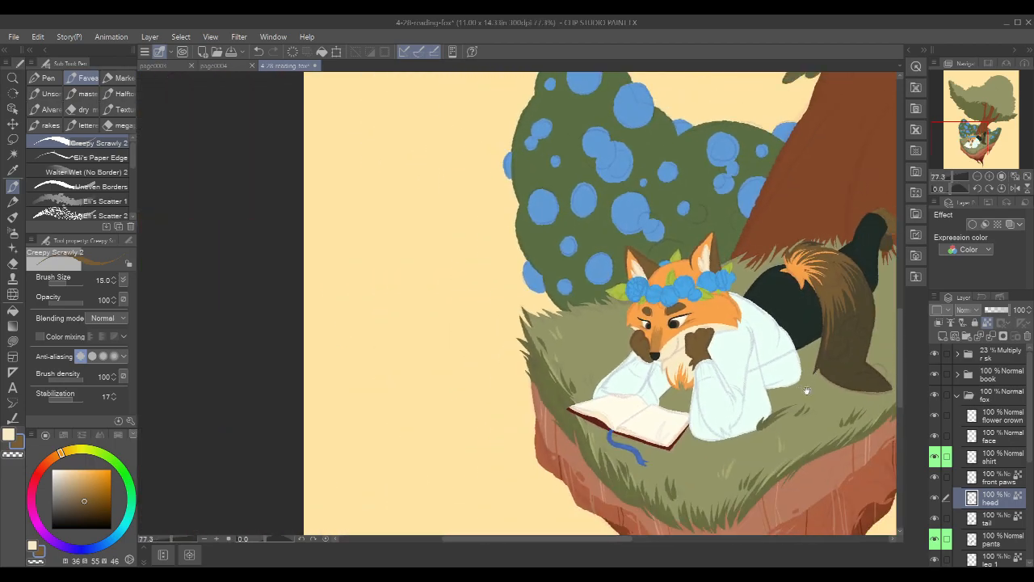
drag(808, 388, 692, 398)
click(936, 354)
click(936, 354)
click(935, 354)
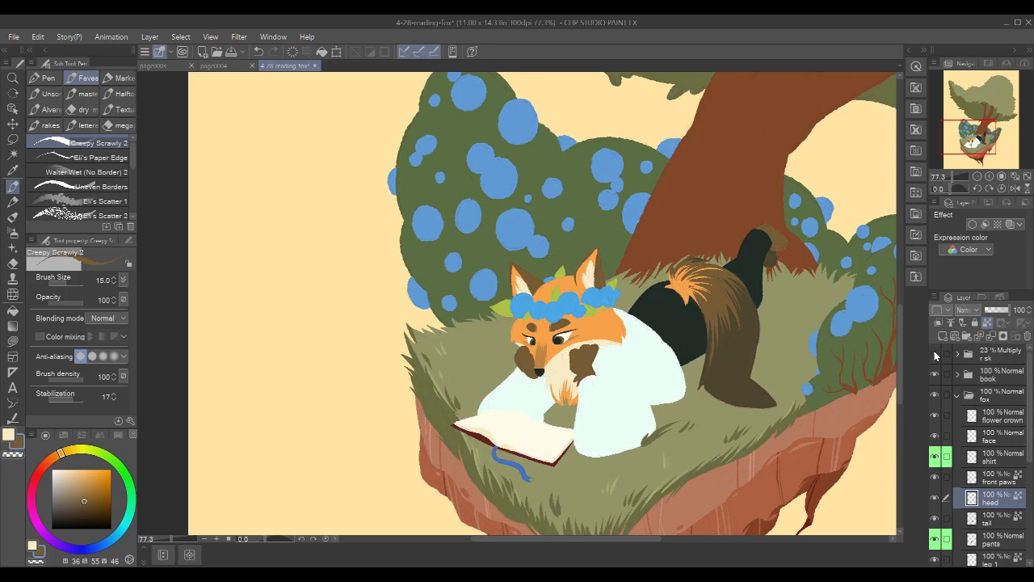
click(935, 354)
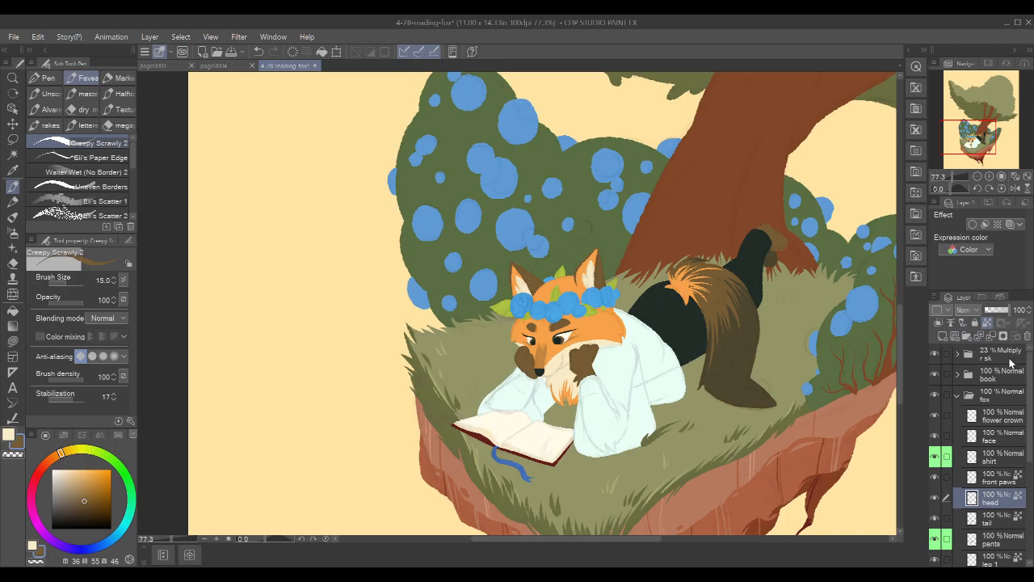
Set the sketch folder's opacity to 15% and save the illustration
click(1011, 359)
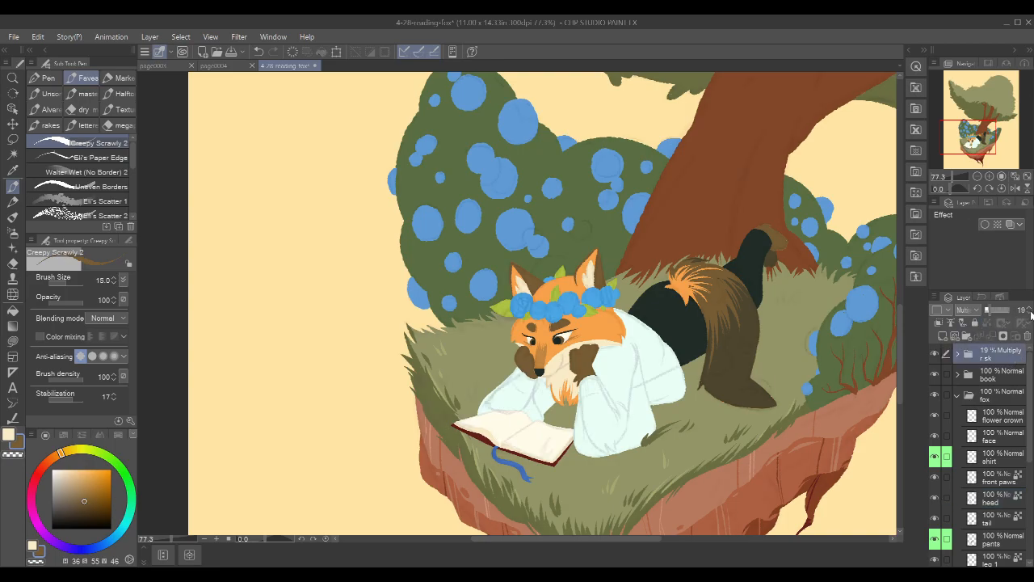
click(1031, 314)
key(ctrl+s)
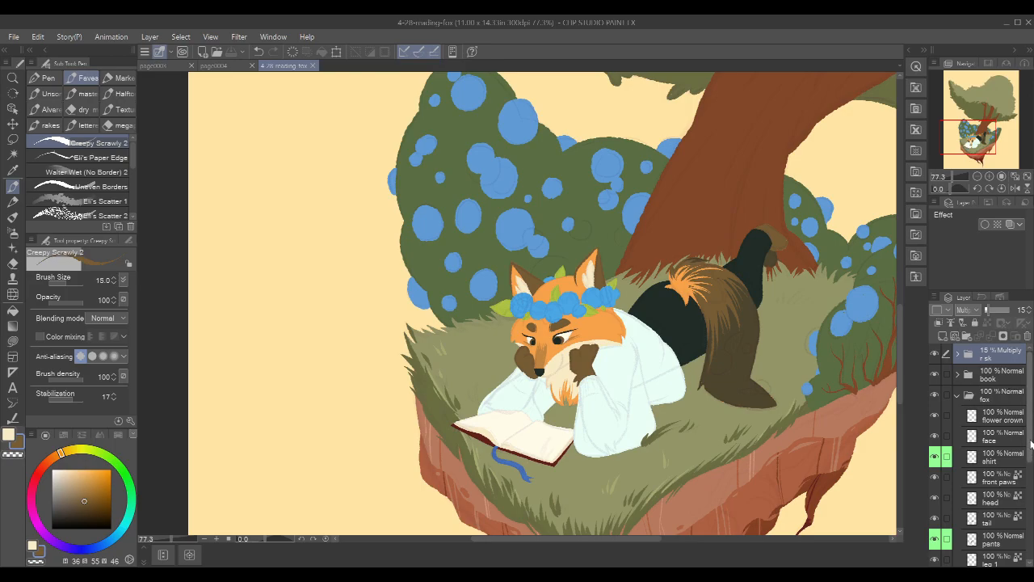
Collapse the fox folder and create a new raster layer directly above it
click(957, 396)
click(1005, 399)
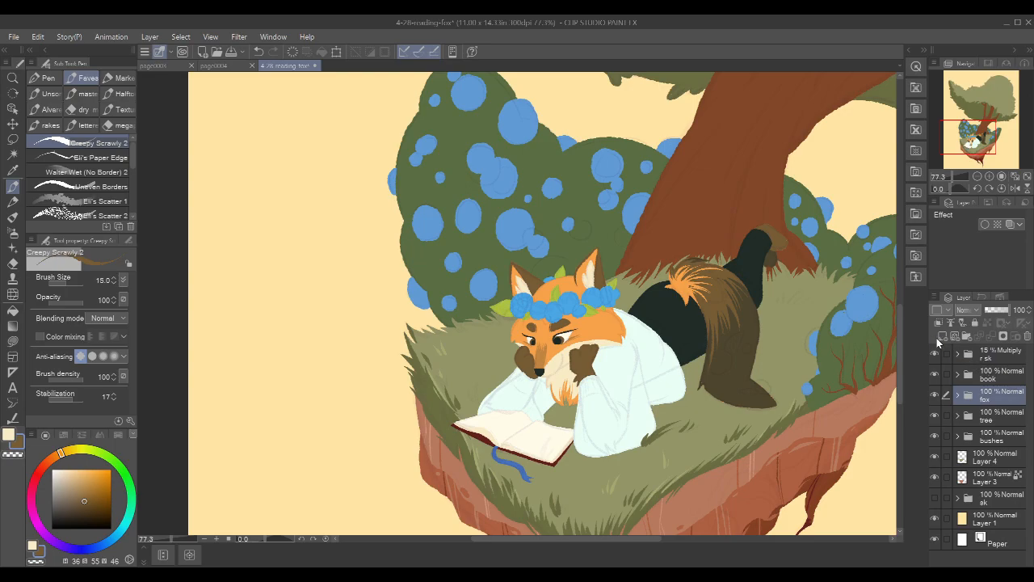
click(942, 336)
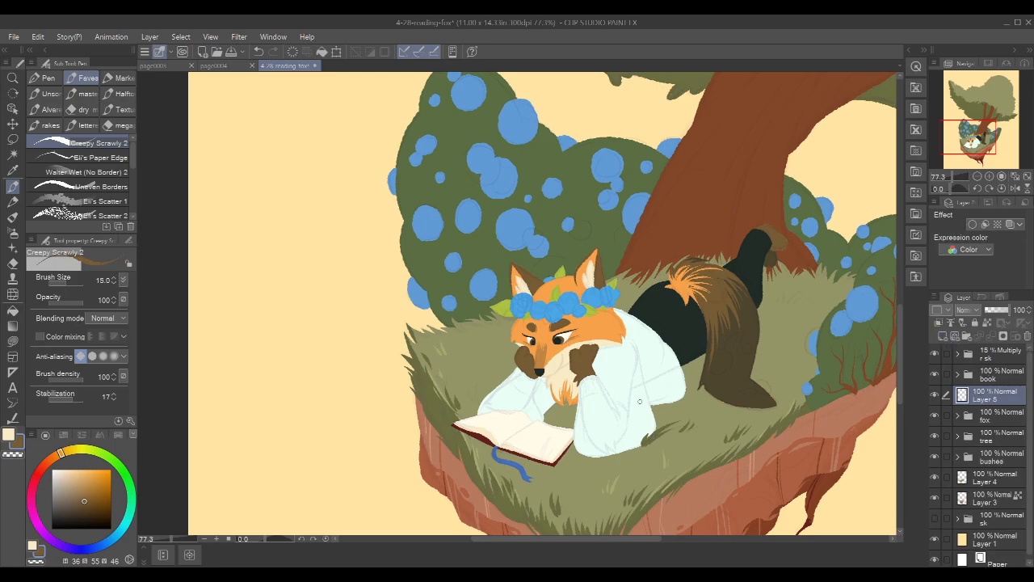
drag(584, 443, 779, 338)
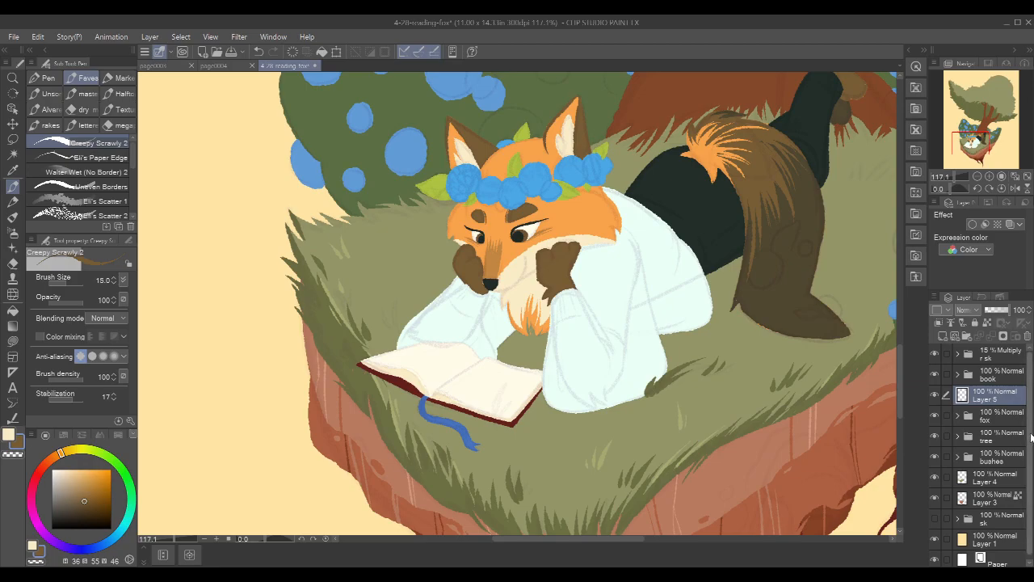
On Layer 4, paint light green grass blades in the meadow beside the fox's far sleeve, using a colour sampled from existing grass
click(993, 480)
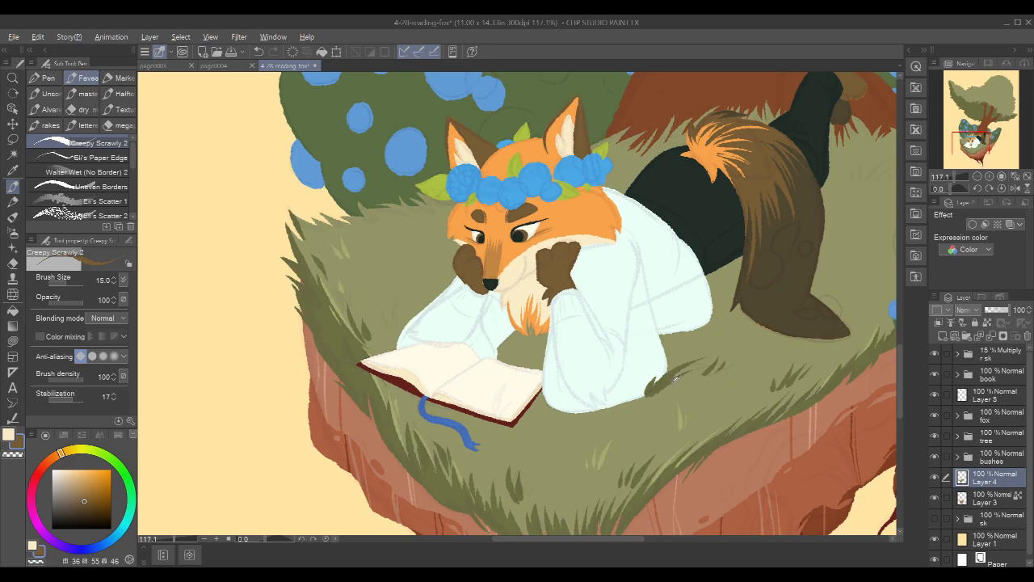
alt+click(799, 374)
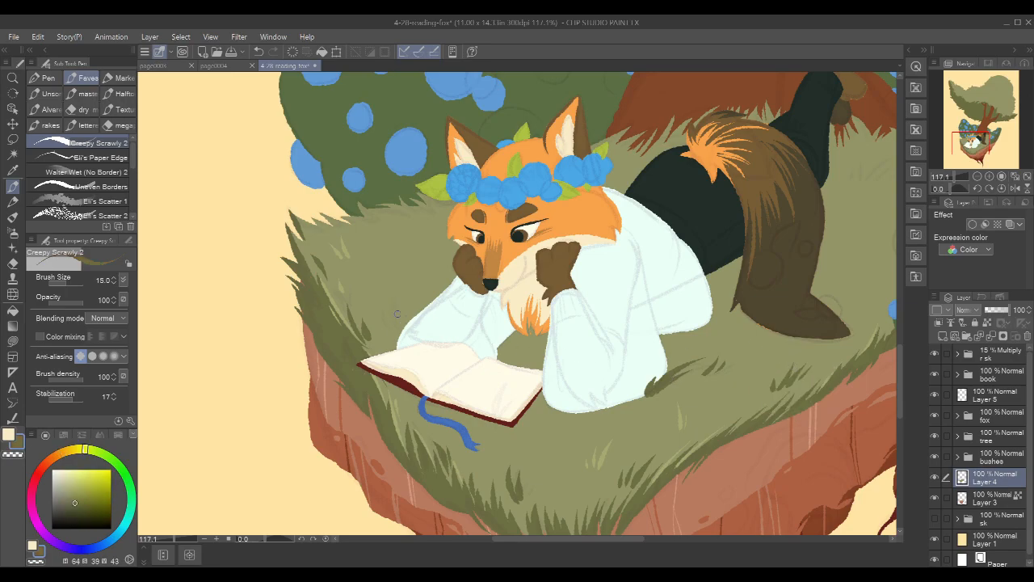
drag(399, 296, 407, 334)
key(x)
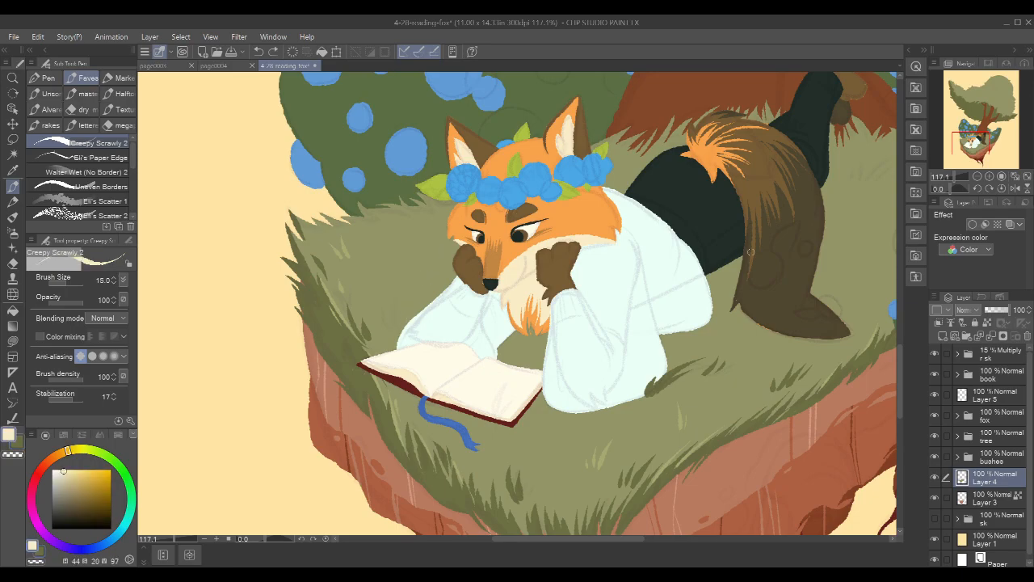
alt+click(349, 245)
key(ctrl+z)
drag(389, 310, 394, 336)
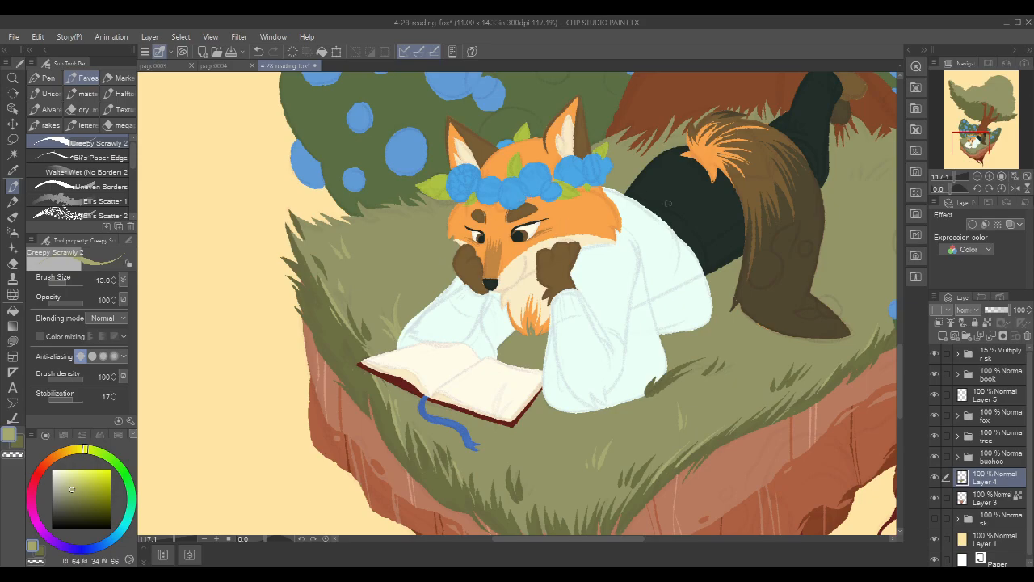
Add darker green grass blades beside the far sleeve, using the dark grass colour sampled from the ground
drag(795, 250, 736, 310)
alt+click(350, 354)
drag(340, 356, 340, 384)
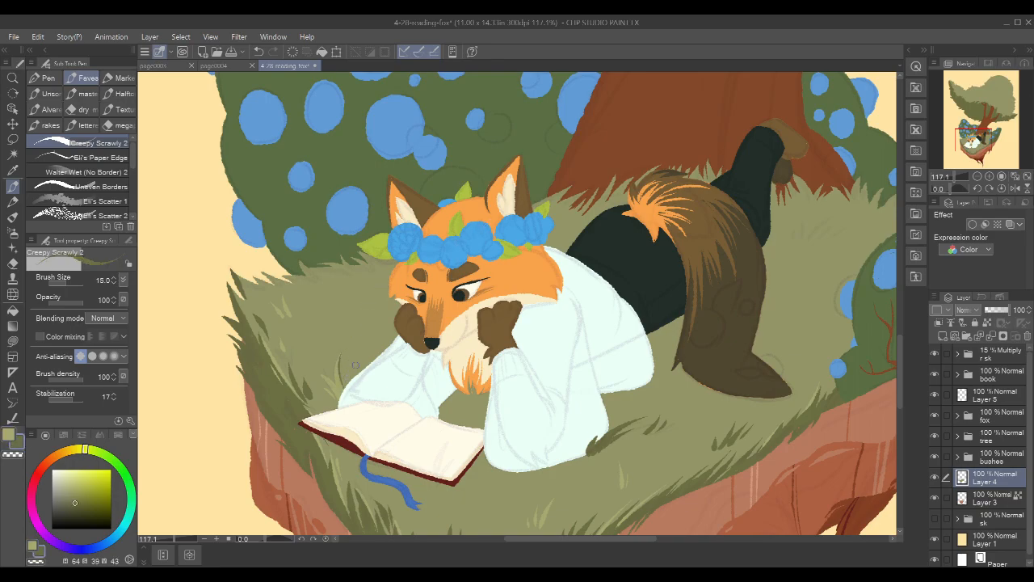
key(ctrl+z)
scroll(341, 387, up, 3)
drag(343, 333, 338, 365)
drag(320, 403, 334, 364)
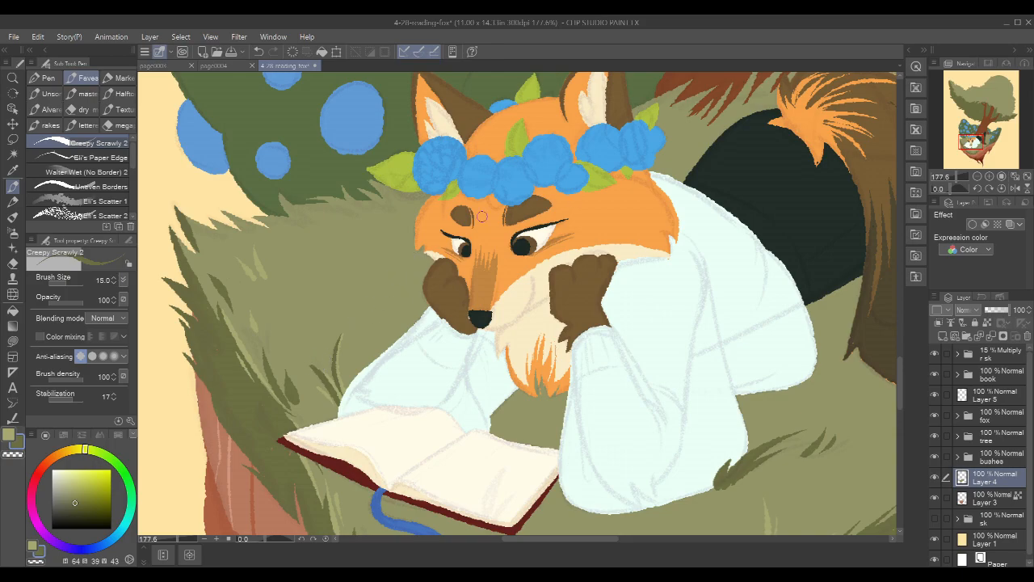
On Layer 5, paint a tuft of dark green grass overlapping the hem at the back of the fox's shirt
drag(661, 232, 596, 236)
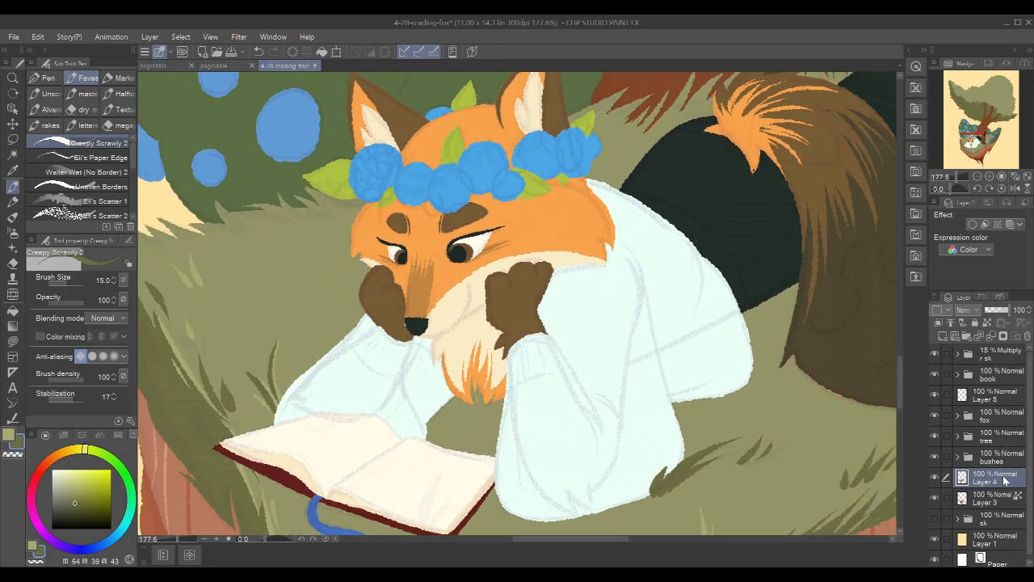
click(1000, 396)
mouse_move(759, 385)
mouse_down()
mouse_move(666, 345)
mouse_move(620, 342)
mouse_up()
drag(739, 297, 722, 321)
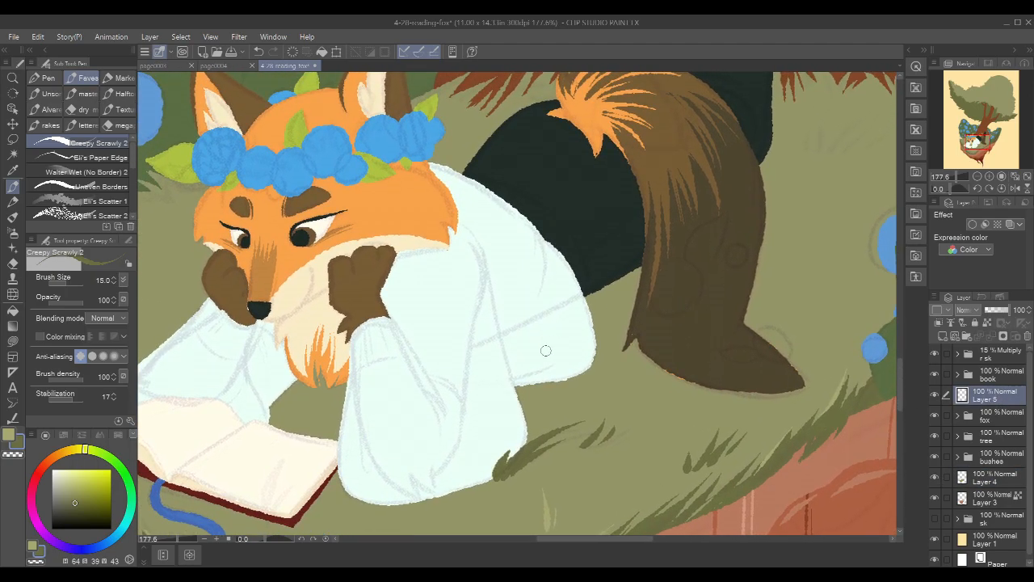
mouse_move(550, 337)
mouse_down()
mouse_move(557, 392)
mouse_move(558, 345)
mouse_up()
key(ctrl+z)
drag(567, 391, 579, 347)
key(ctrl+z)
drag(565, 394, 580, 357)
drag(545, 395, 532, 358)
key(ctrl+z)
drag(546, 395, 529, 360)
Paint another dark green grass tuft over the lower edge of the pants, between the shirt hem and the tail
drag(753, 234, 700, 306)
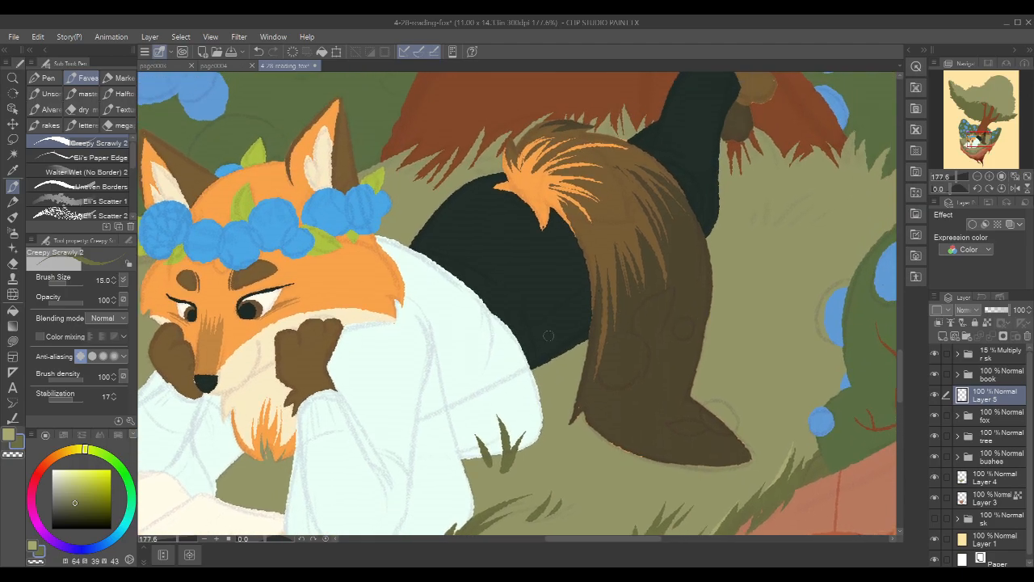
mouse_move(554, 369)
mouse_down()
mouse_move(572, 310)
mouse_move(557, 368)
mouse_move(576, 322)
mouse_up()
drag(549, 370, 538, 343)
drag(740, 298, 680, 286)
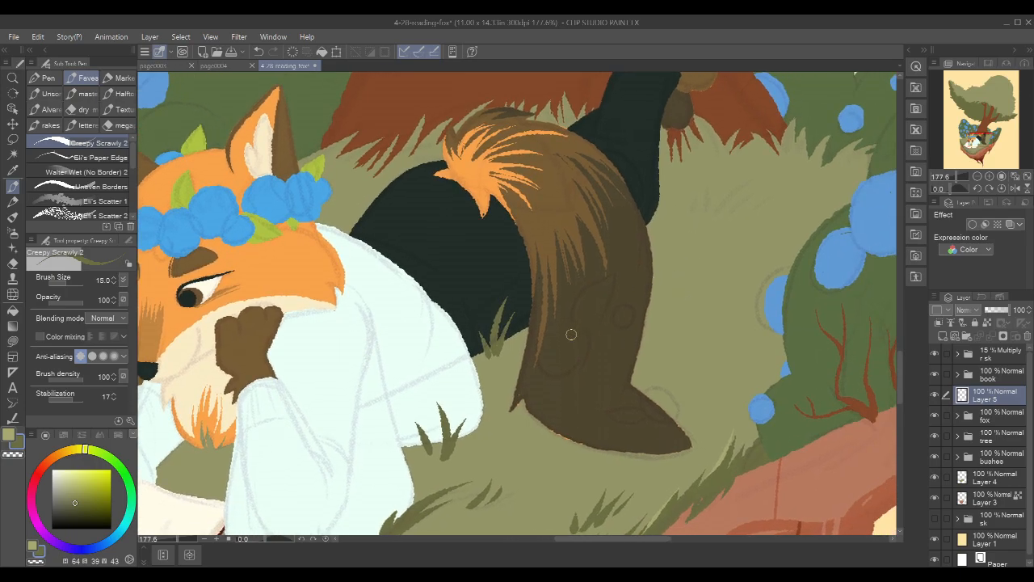
drag(679, 343, 669, 377)
mouse_move(750, 349)
mouse_down()
mouse_move(751, 369)
mouse_move(763, 330)
mouse_move(806, 314)
mouse_move(827, 288)
mouse_move(654, 316)
mouse_up()
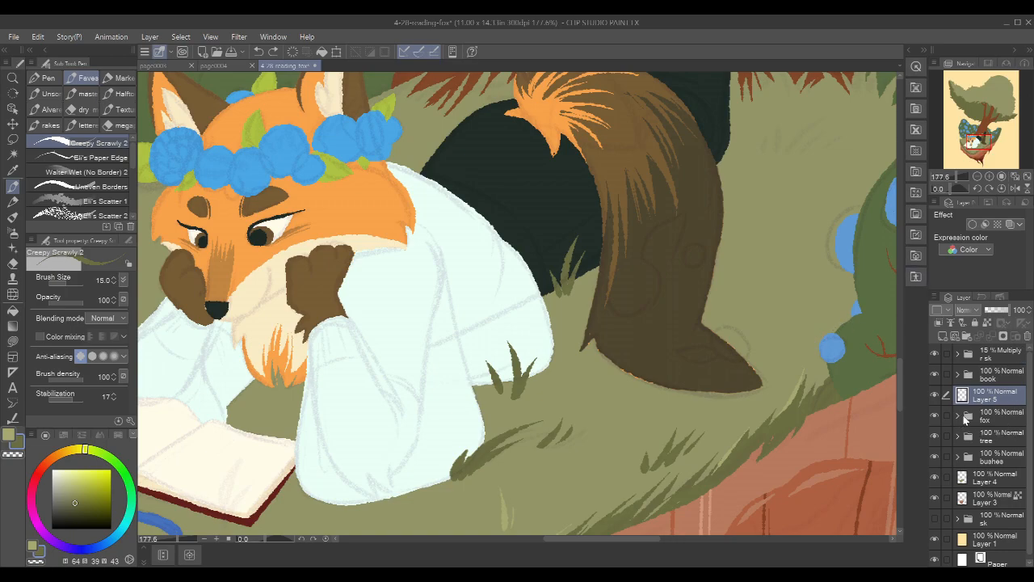
Hide the sketch folder and look through the layers inside the fox folder, including fox body and tail
click(935, 354)
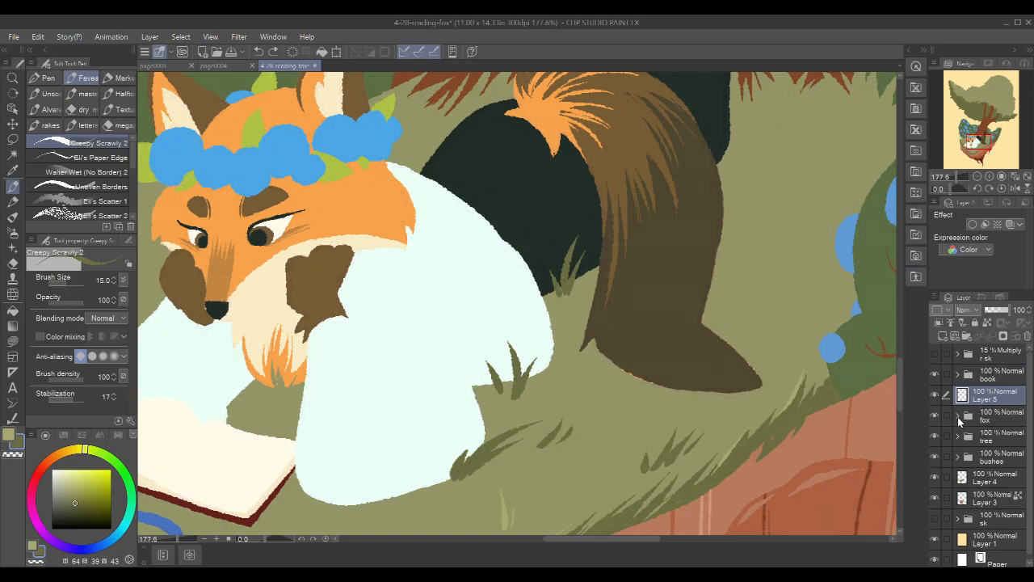
click(958, 416)
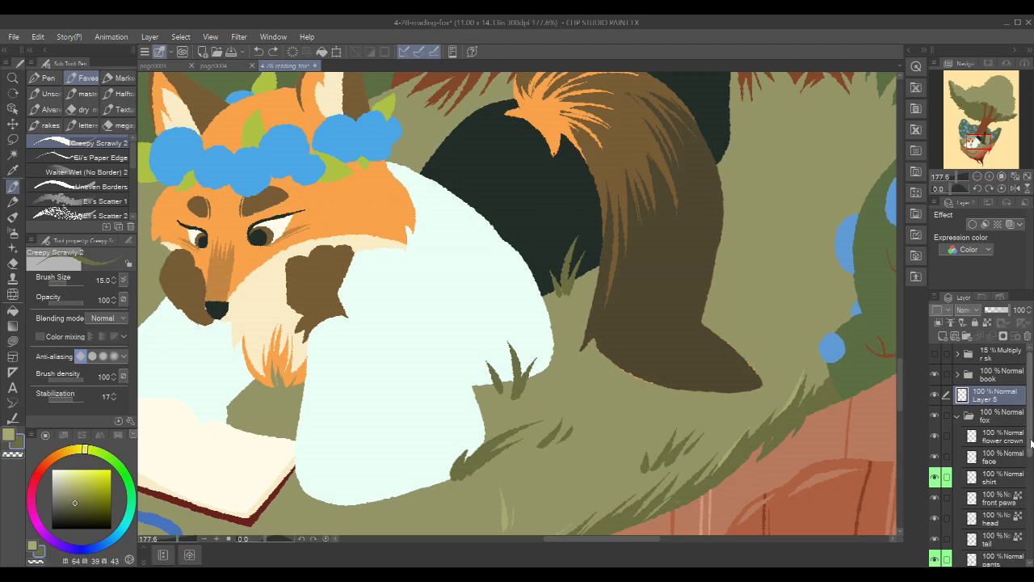
drag(1030, 449, 1030, 478)
scroll(1031, 479, down, 2)
click(1002, 512)
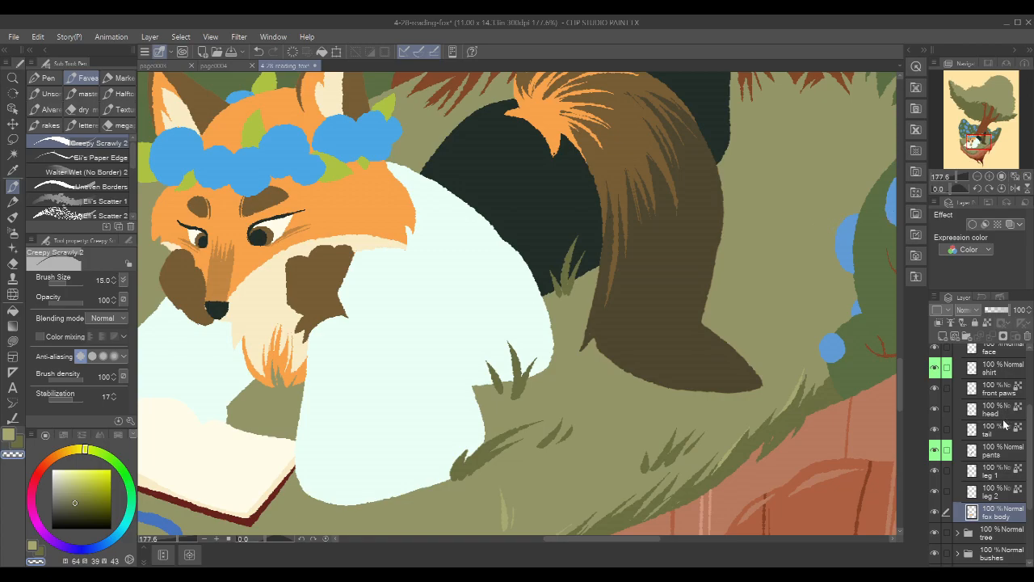
scroll(1032, 454, up, 1)
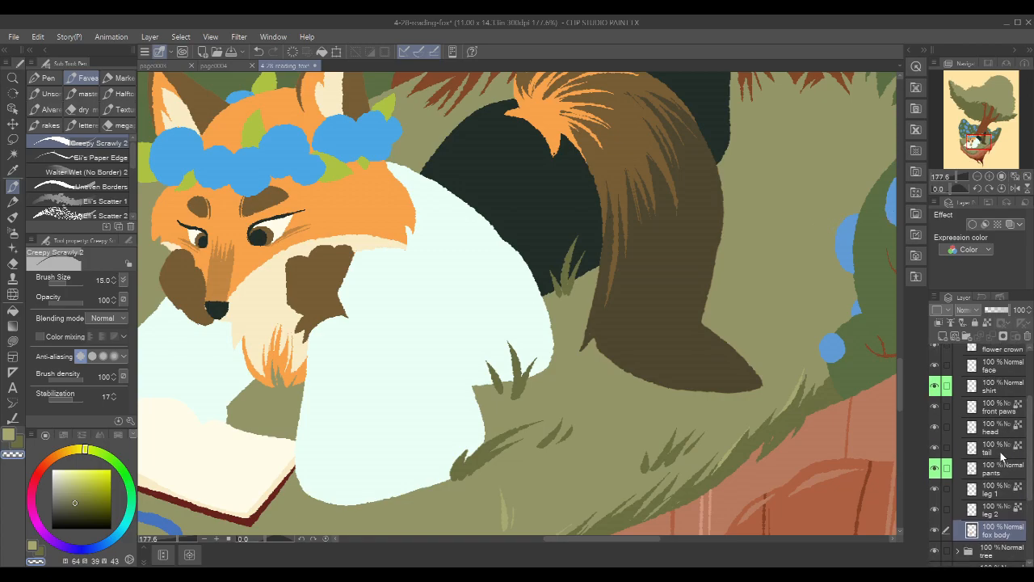
click(1002, 449)
drag(1029, 424, 1029, 400)
click(958, 377)
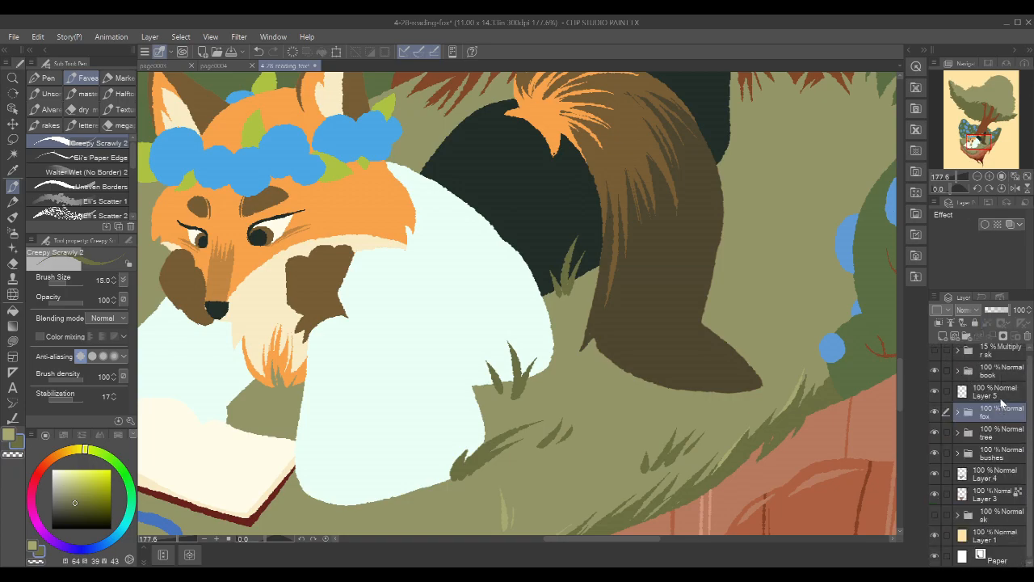
On Layer 5, paint a dark green grass tuft overlapping the underside of the fox's tail
click(998, 393)
alt+click(638, 340)
drag(626, 338, 642, 399)
key(ctrl+z)
key(x)
mouse_move(630, 342)
mouse_down()
mouse_move(643, 398)
mouse_move(633, 342)
mouse_up()
key(ctrl+z)
mouse_move(647, 399)
mouse_down()
mouse_move(641, 366)
mouse_move(617, 348)
mouse_up()
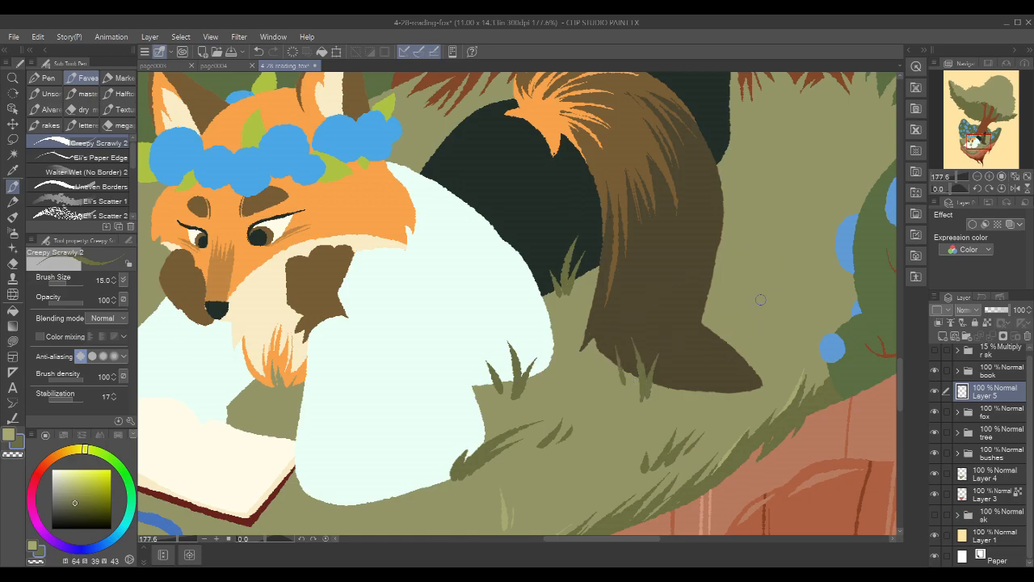
On Layer 4, paint lighter green grass blades behind the tail, just above its tip
click(1002, 480)
key(x)
mouse_move(738, 323)
mouse_down()
mouse_move(731, 365)
mouse_move(740, 323)
mouse_up()
key(ctrl+z)
mouse_move(727, 346)
mouse_down()
mouse_move(754, 323)
mouse_move(733, 363)
mouse_move(768, 318)
mouse_move(747, 310)
mouse_move(768, 328)
mouse_move(763, 358)
mouse_move(721, 336)
mouse_move(706, 341)
mouse_move(716, 312)
mouse_up()
On Layer 5, paint light green grass blades over the lower edge of the near sleeve and check the whole scene
scroll(818, 312, down, 5)
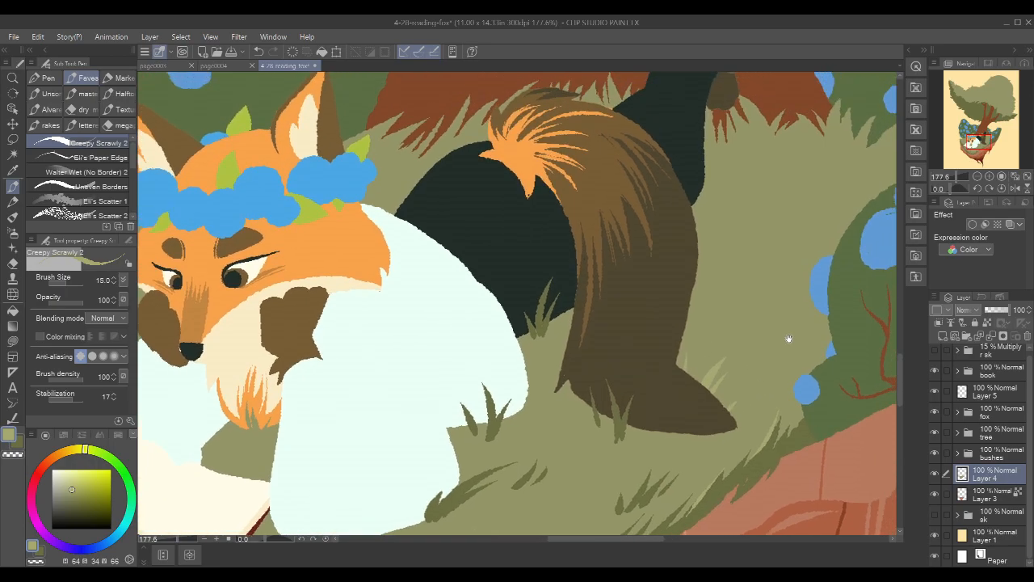
scroll(776, 358, down, 1)
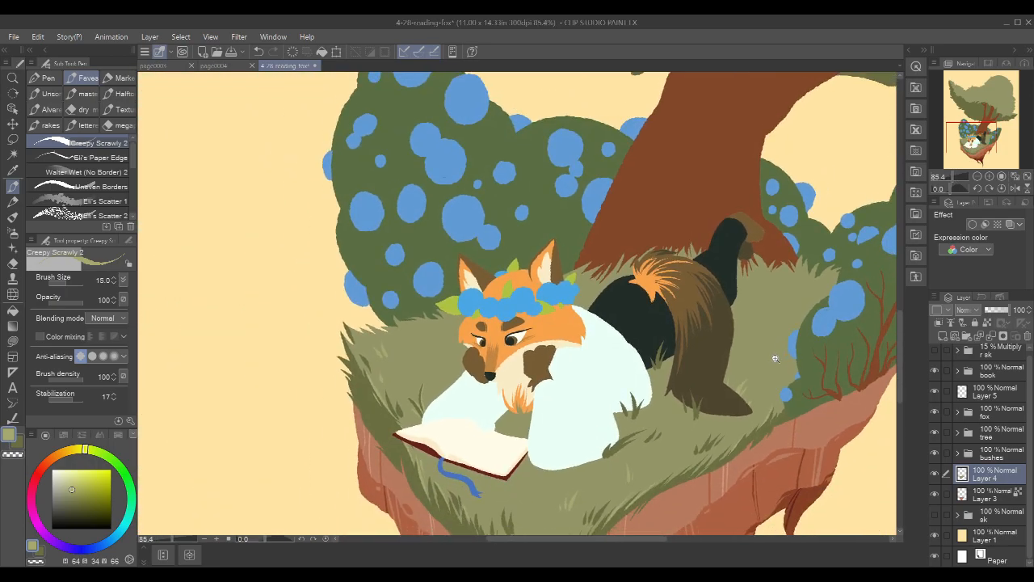
drag(789, 358, 833, 318)
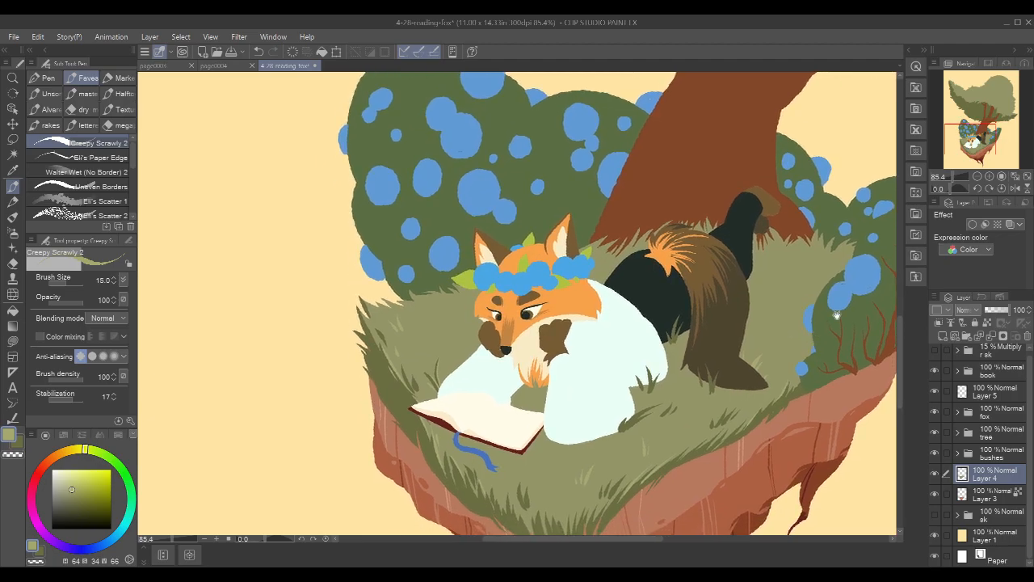
click(988, 393)
drag(600, 441, 588, 417)
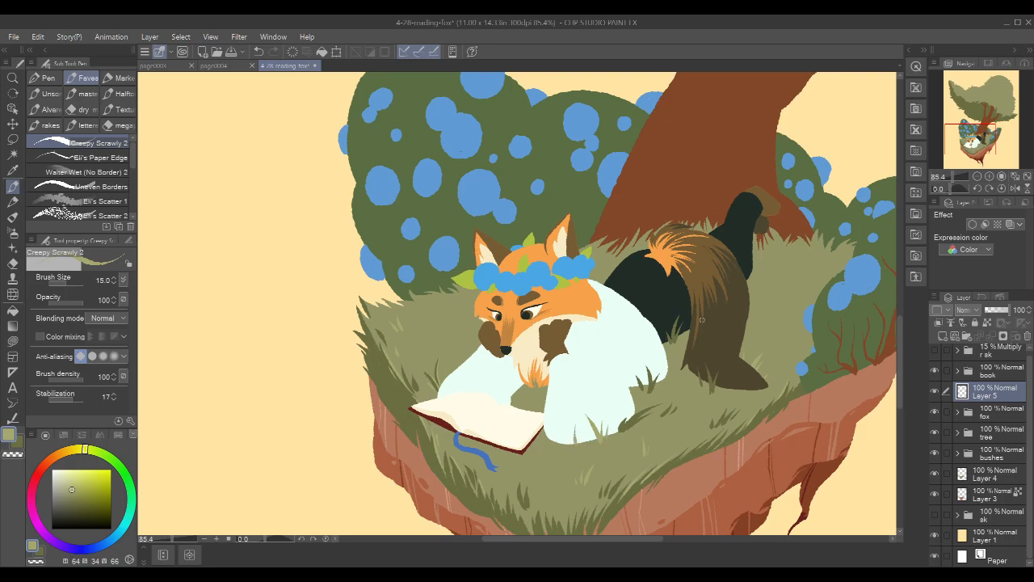
drag(843, 270, 802, 282)
scroll(801, 282, down, 3)
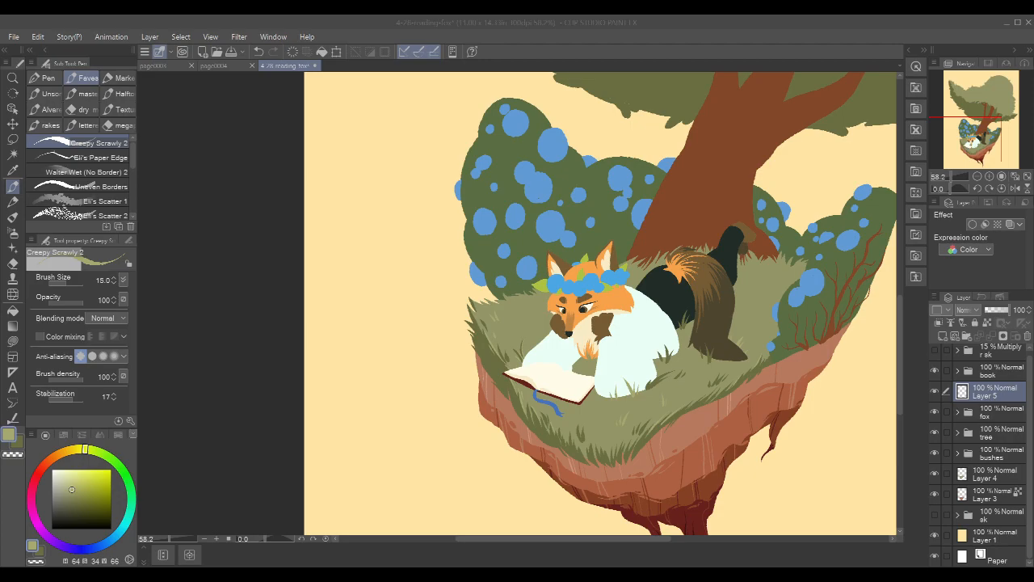
drag(848, 321, 799, 324)
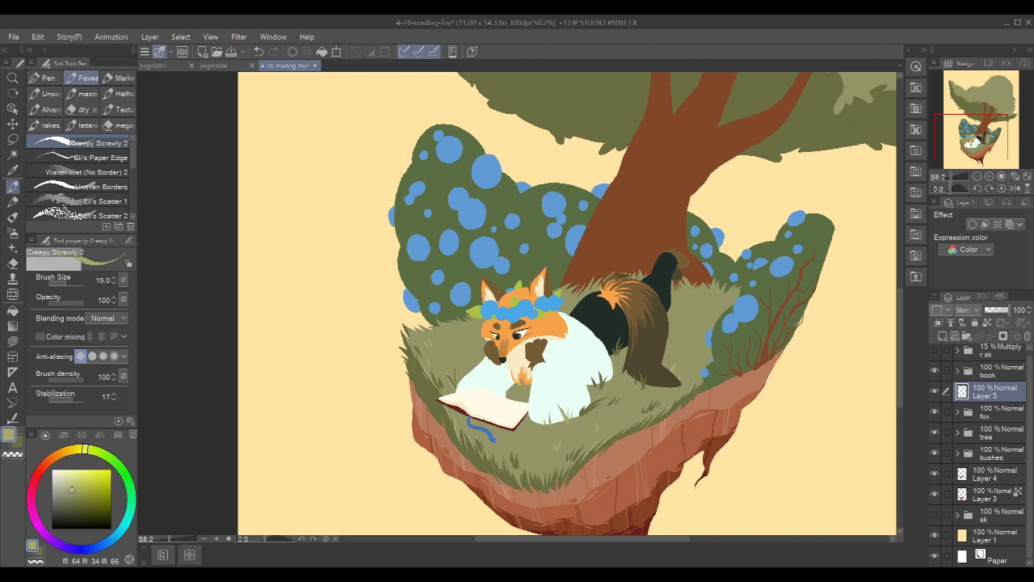
Show the sketch folder, select the shirt layer in the fox folder, and mix a slightly darker mint from the shirt colour
click(935, 350)
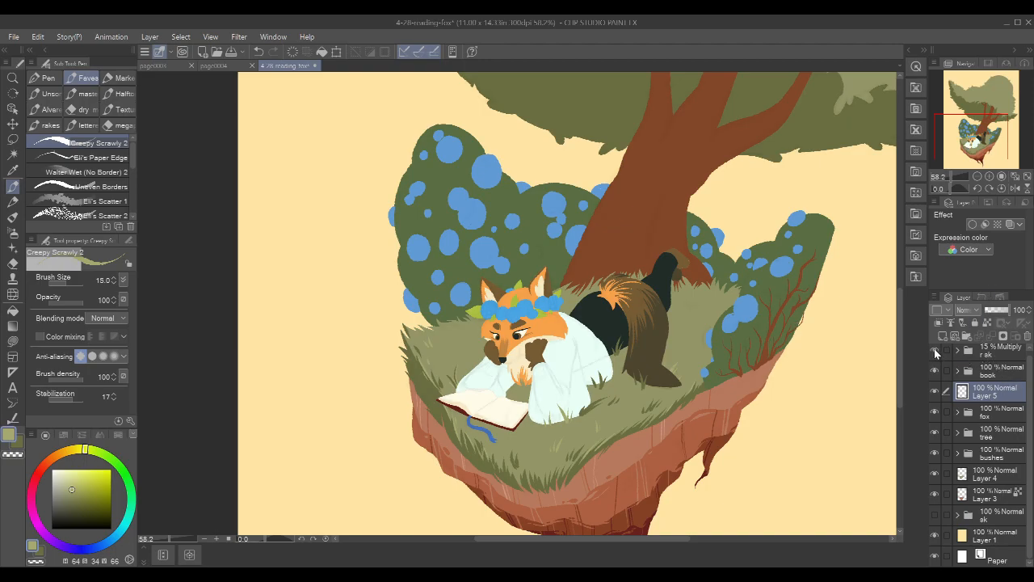
click(959, 413)
click(1001, 472)
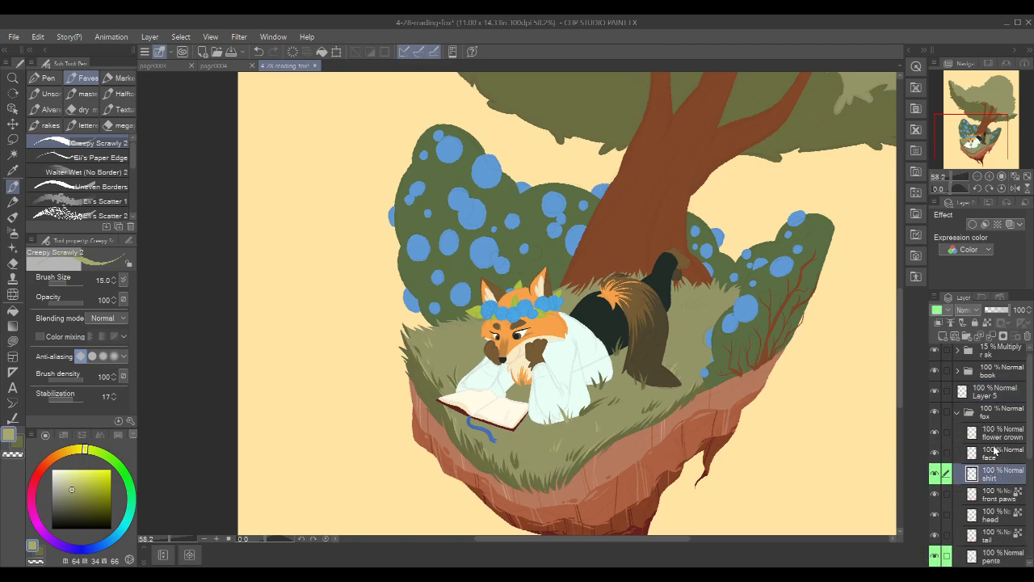
mouse_move(552, 367)
mouse_down()
mouse_move(579, 342)
mouse_move(576, 356)
mouse_up()
alt+click(575, 361)
drag(690, 363, 734, 323)
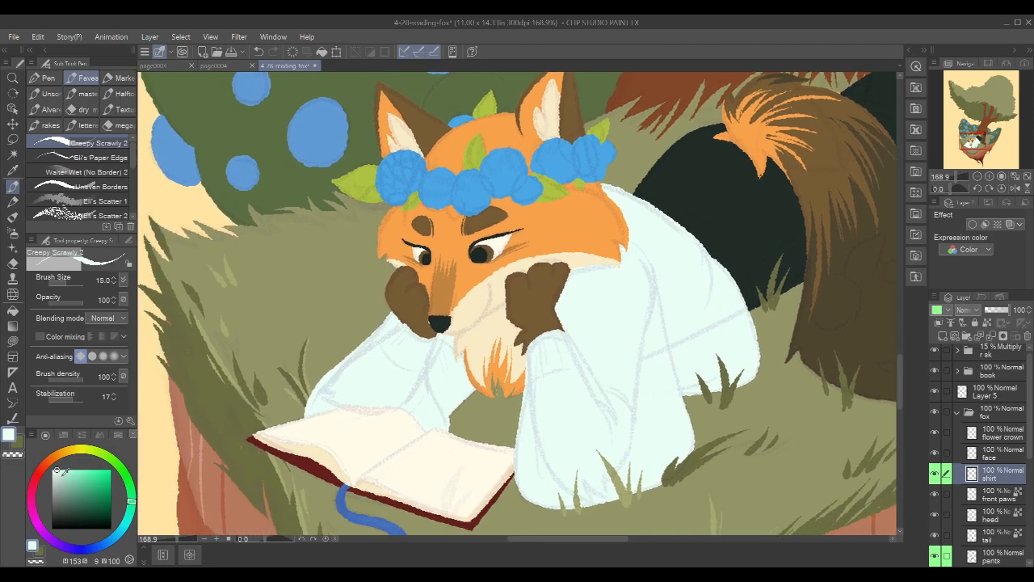
drag(57, 469, 63, 471)
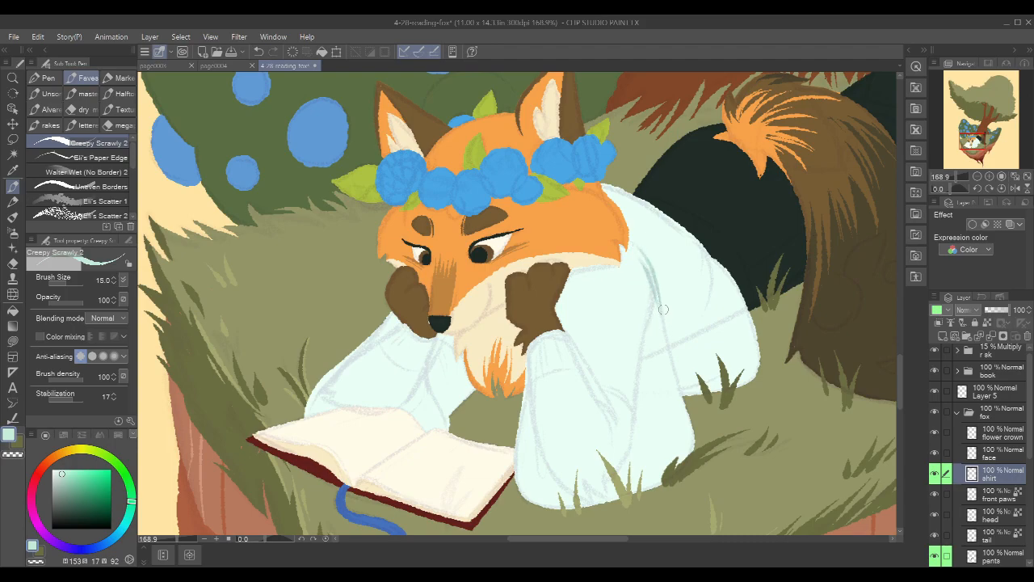
Lock the shirt layer's transparent pixels, paint mint fold lines down the shirt's side and back, and compare with the sketch hidden
drag(662, 312, 687, 403)
key(ctrl+z)
click(988, 323)
drag(655, 276, 692, 396)
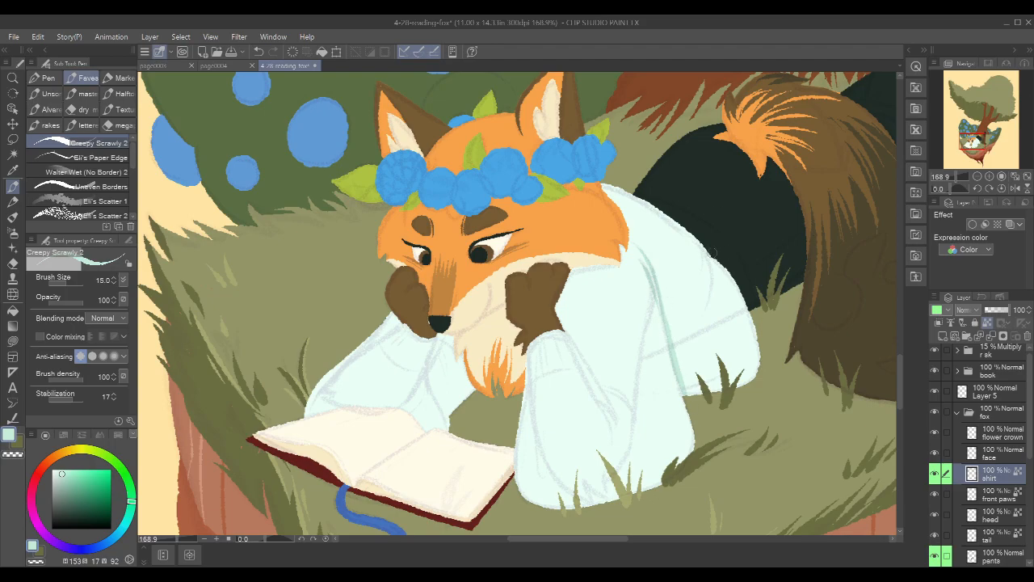
drag(709, 254, 715, 295)
scroll(1025, 423, up, 1)
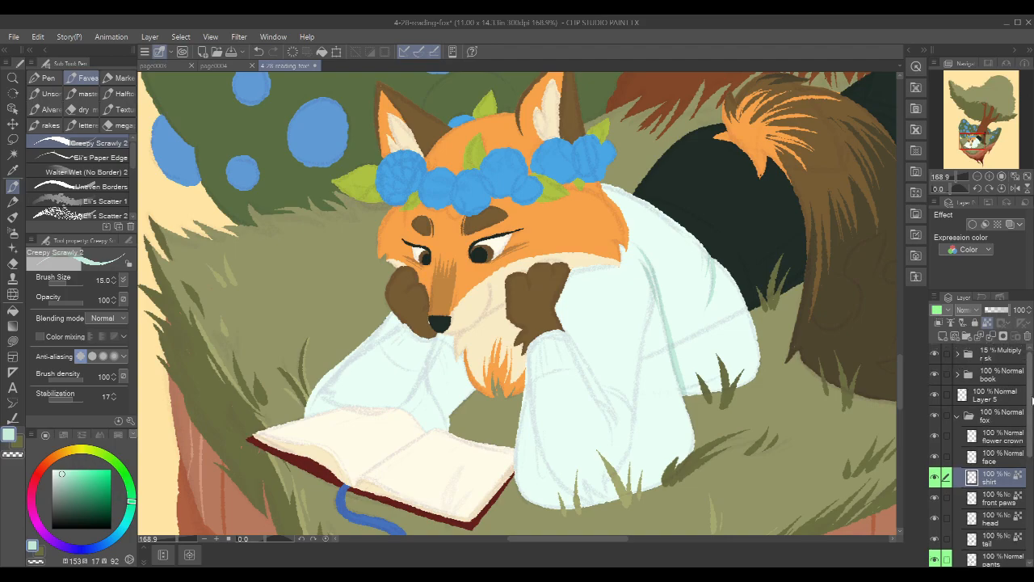
click(935, 353)
click(935, 351)
Paint mint fold lines from the cuff to the elbow crease of the near sleeve and check them without the sketch
scroll(576, 344, up, 2)
drag(609, 315, 586, 289)
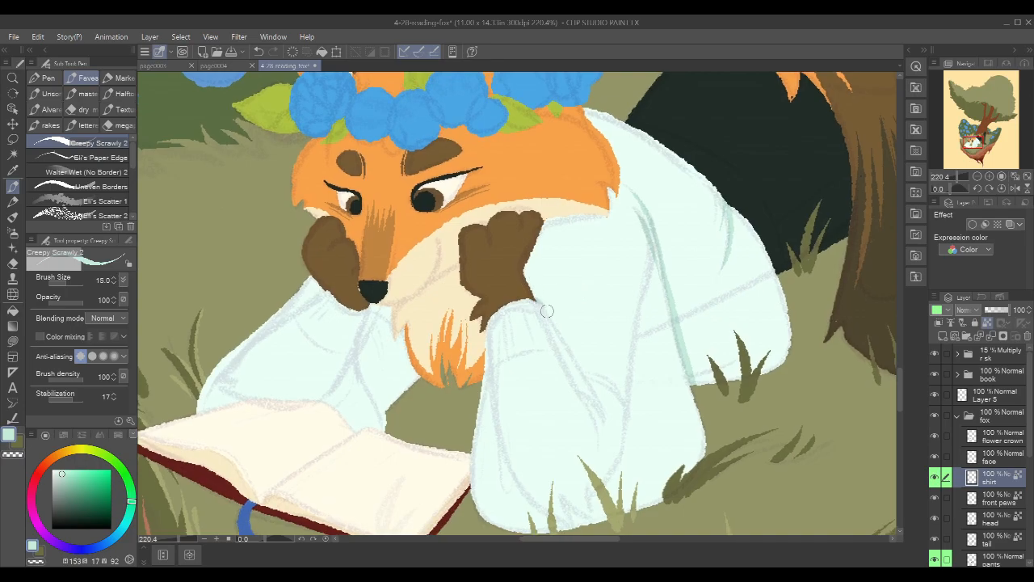
mouse_move(684, 195)
mouse_down()
mouse_move(750, 223)
mouse_move(742, 207)
mouse_up()
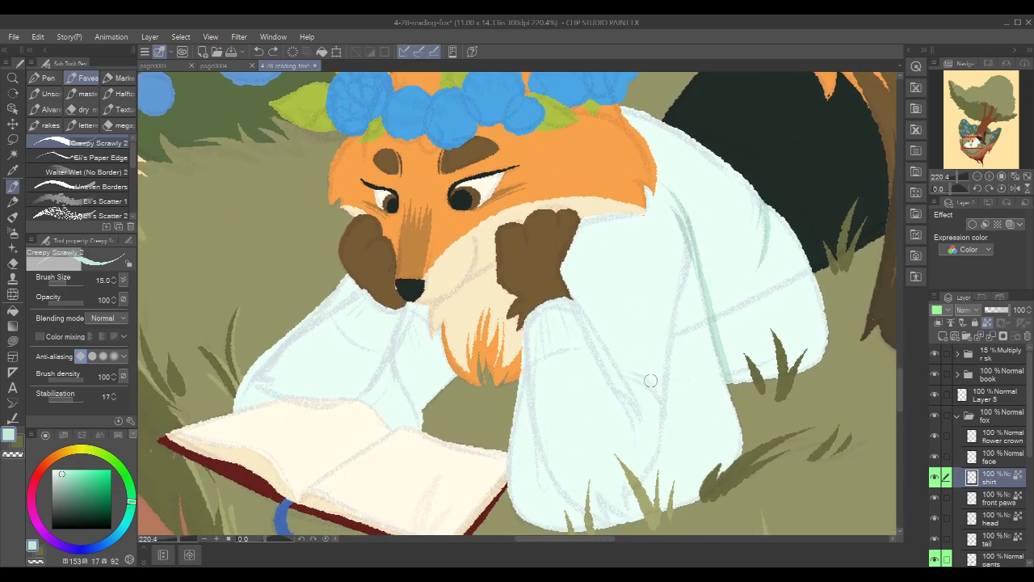
mouse_move(568, 294)
mouse_down()
mouse_move(630, 390)
mouse_move(631, 372)
mouse_move(608, 357)
mouse_move(645, 424)
mouse_up()
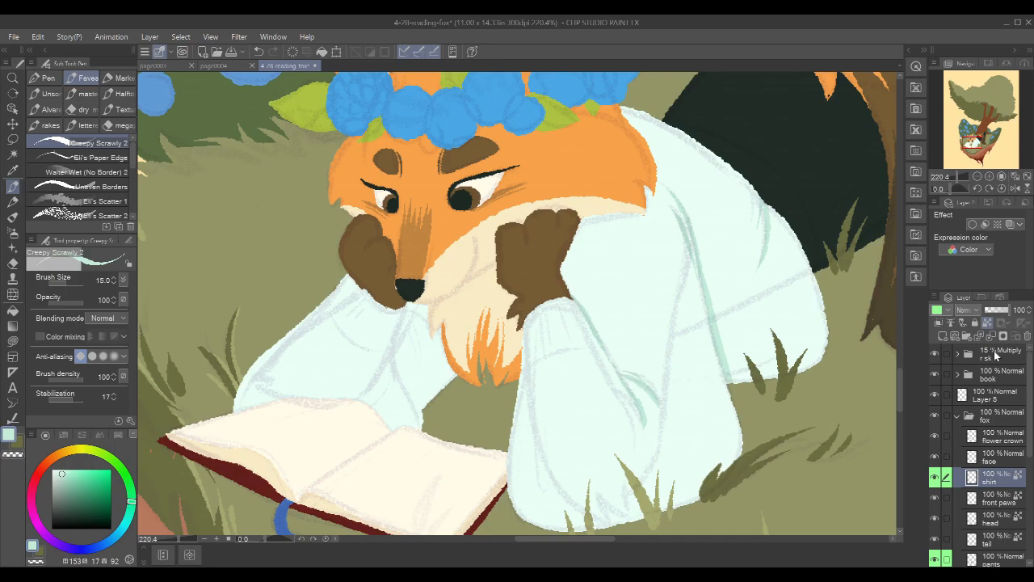
click(934, 355)
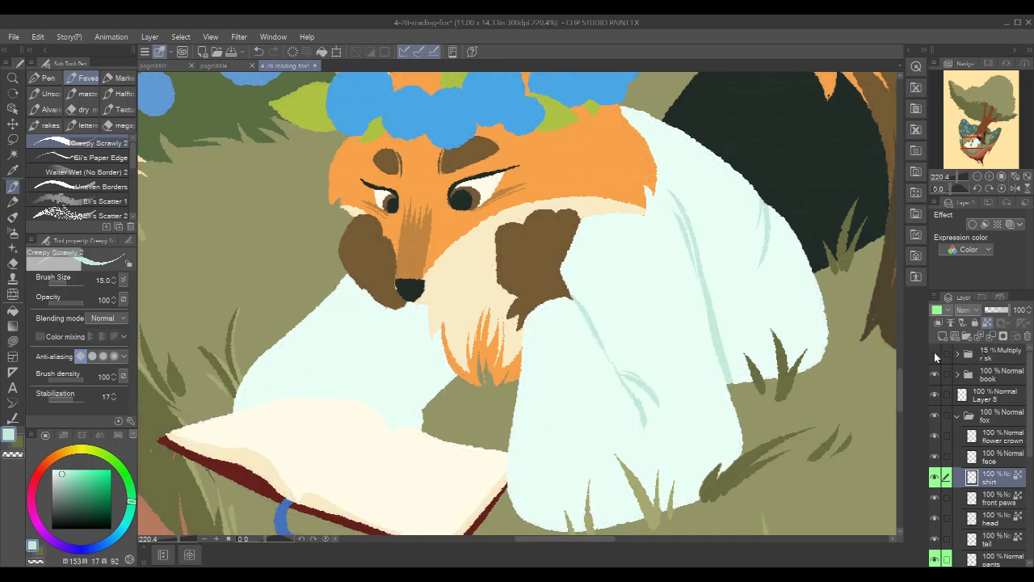
click(934, 355)
Show the sketch and paint a mint fold line down the far sleeve from the cuff to the book
drag(571, 364, 769, 367)
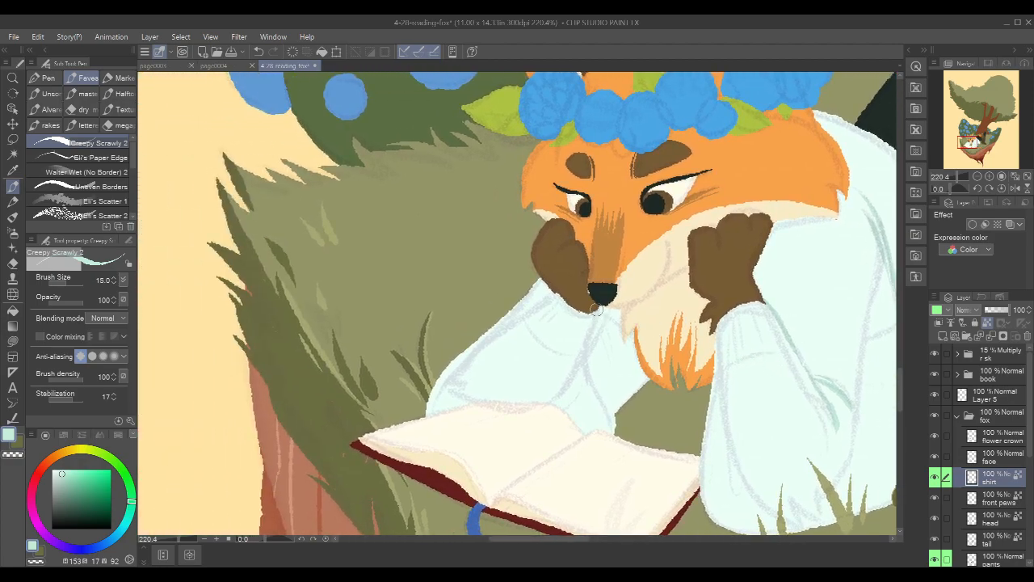
drag(598, 309, 583, 362)
drag(701, 301, 709, 298)
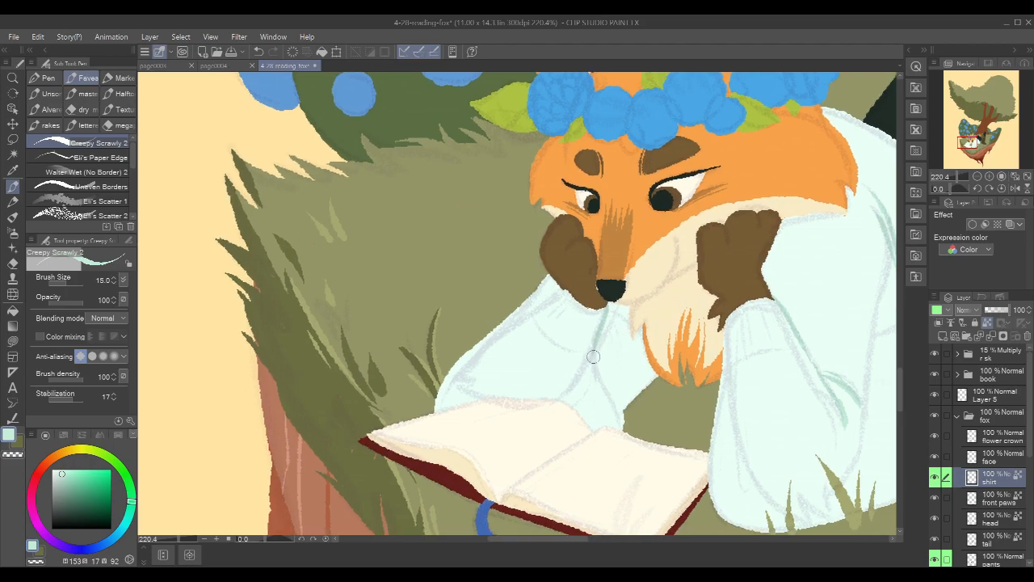
drag(594, 354, 616, 416)
key(ctrl+z)
drag(593, 354, 616, 421)
Paint a mint fold line along the far sleeve's outer edge below the paw and check the shirt without the sketch
drag(719, 273, 826, 267)
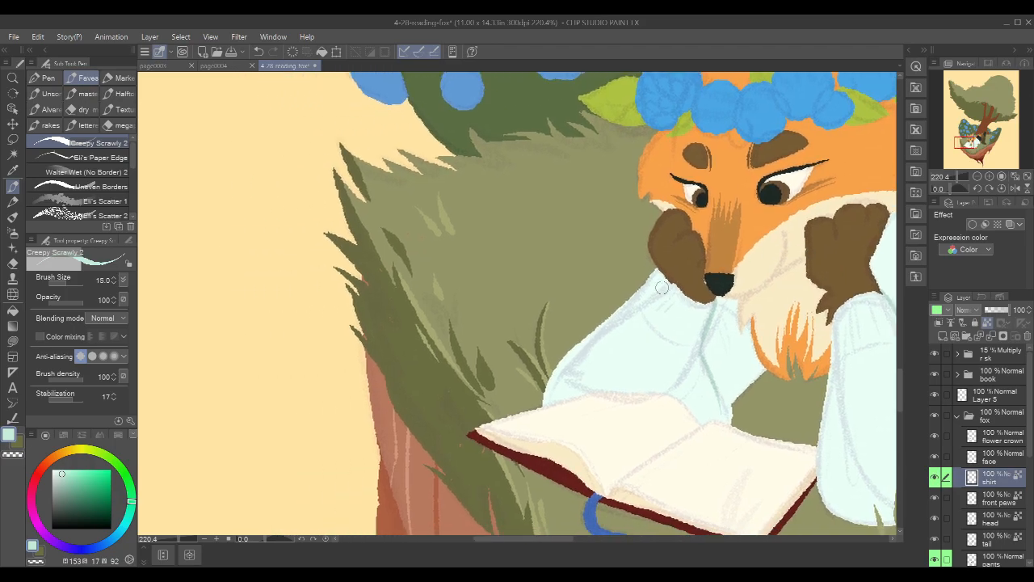
drag(667, 283, 617, 316)
key(ctrl+z)
drag(670, 282, 601, 327)
key(ctrl+z)
drag(617, 318, 674, 279)
click(935, 354)
scroll(641, 458, down, 5)
scroll(640, 459, up, 2)
drag(641, 459, 624, 462)
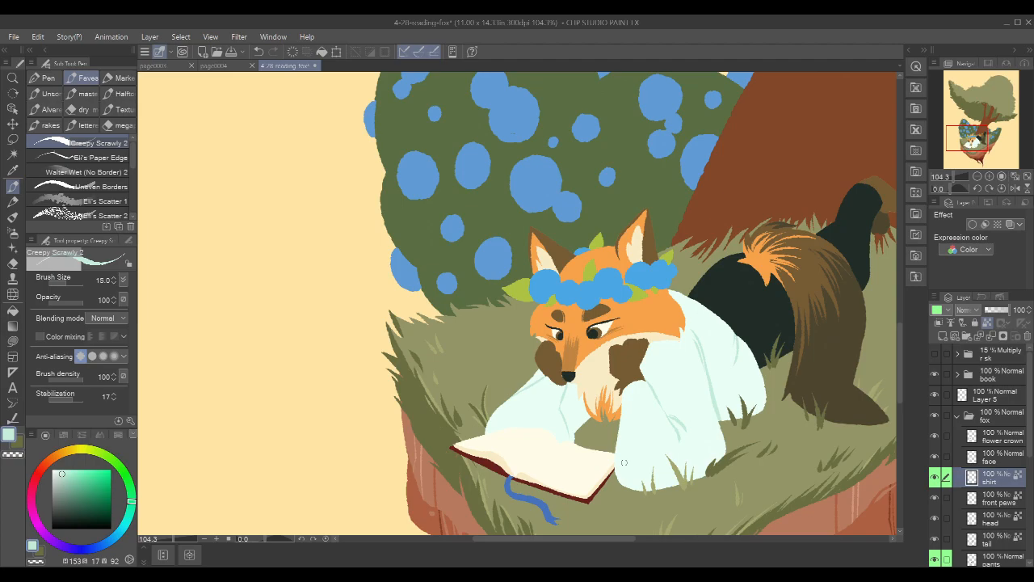
Paint curved mint lines across both sleeves to mark the lower edges of the cuffs
drag(718, 330, 609, 259)
drag(528, 350, 539, 307)
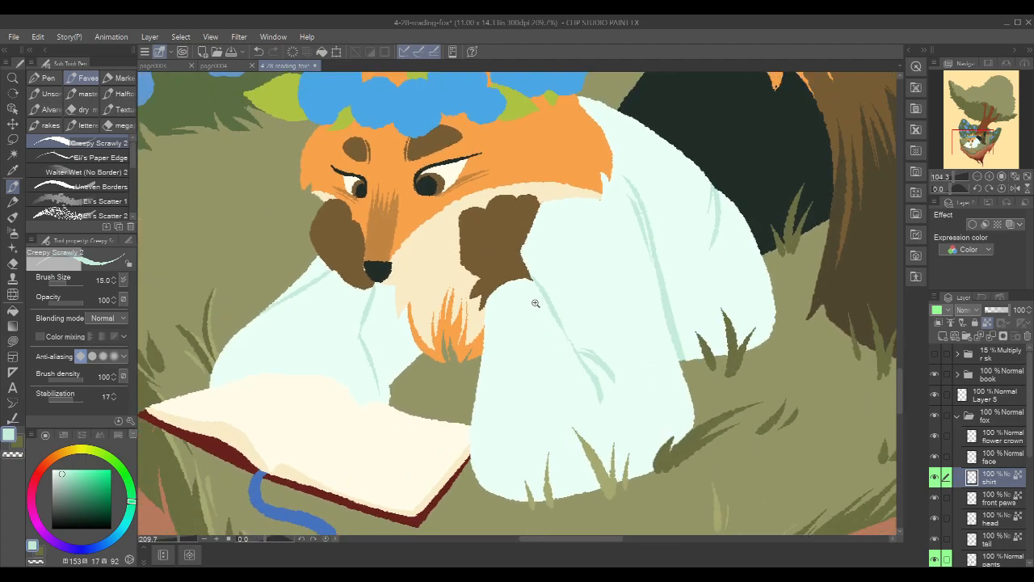
drag(307, 283, 367, 333)
drag(565, 247, 684, 247)
drag(607, 340, 681, 320)
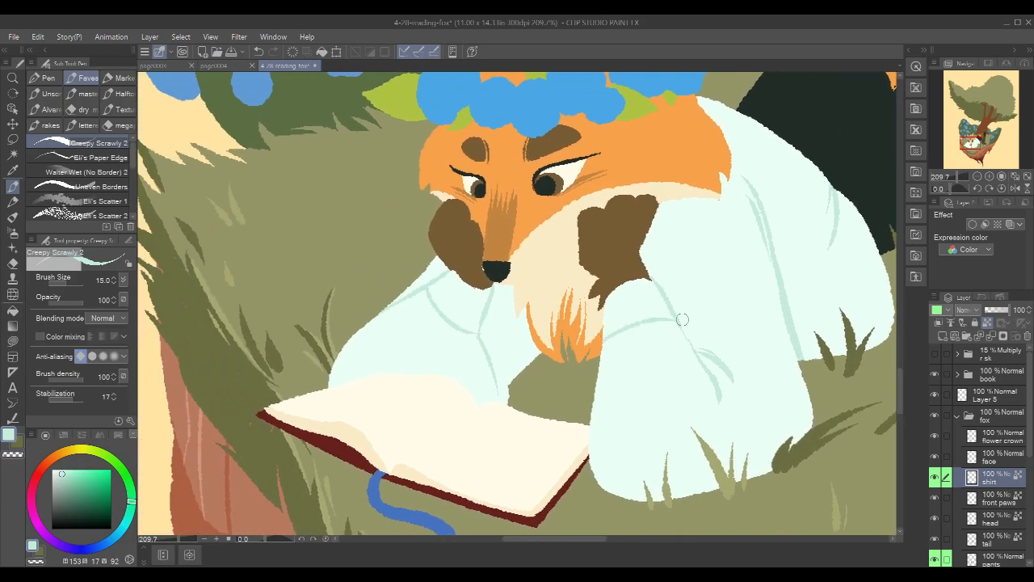
drag(766, 315, 829, 346)
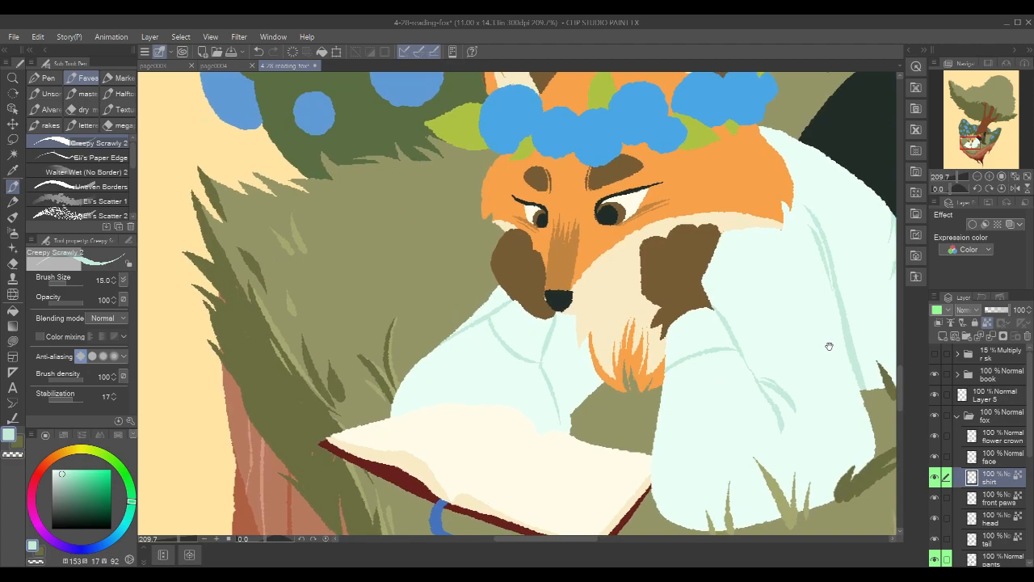
drag(759, 263, 781, 261)
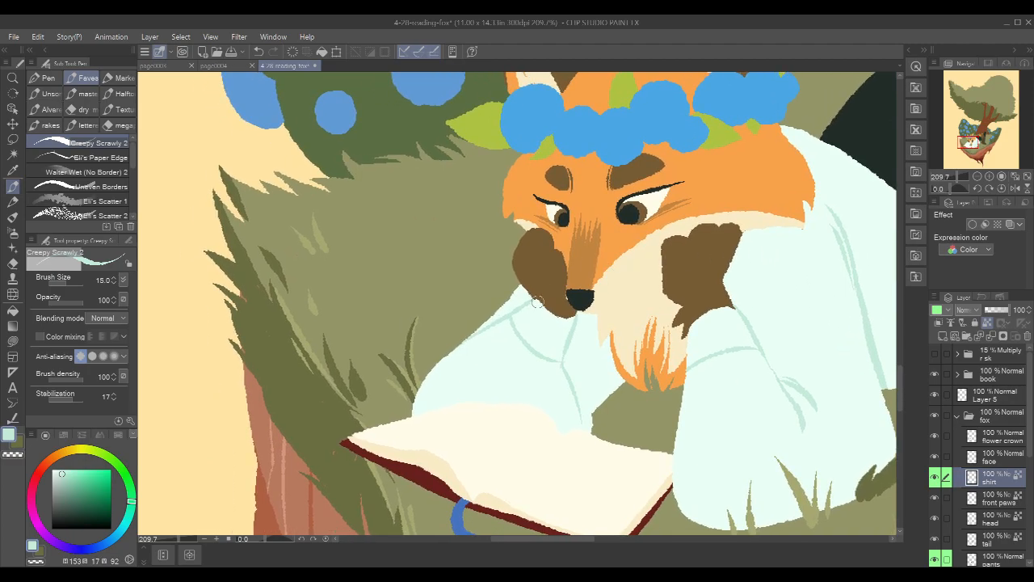
Fill both cuffs with short parallel mint lines running lengthwise as knitted ribbing
drag(541, 311, 566, 334)
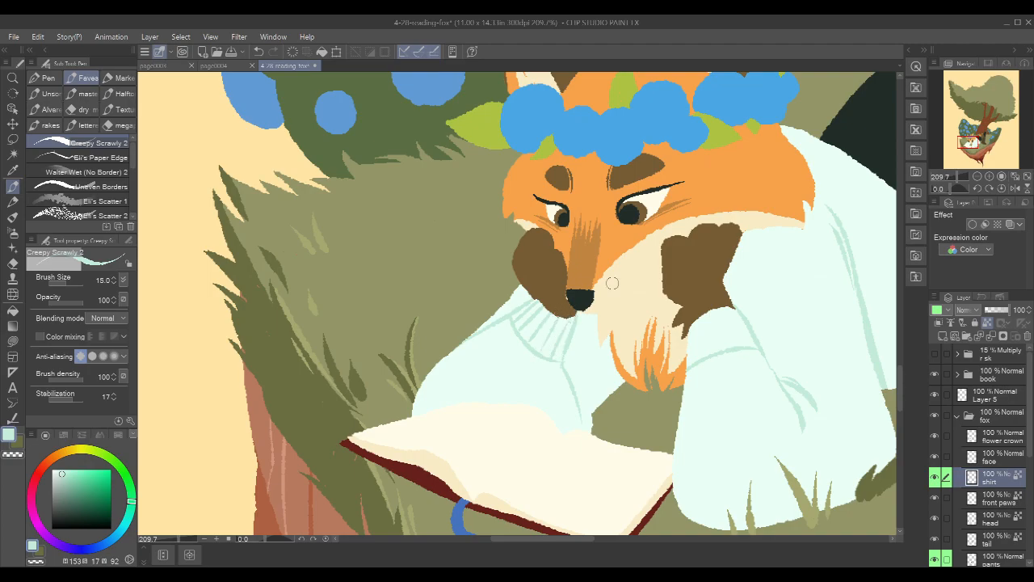
mouse_move(695, 311)
mouse_down()
mouse_move(694, 363)
mouse_move(718, 290)
mouse_move(717, 316)
mouse_move(721, 300)
mouse_move(737, 344)
mouse_up()
drag(730, 301, 752, 349)
drag(864, 311, 778, 320)
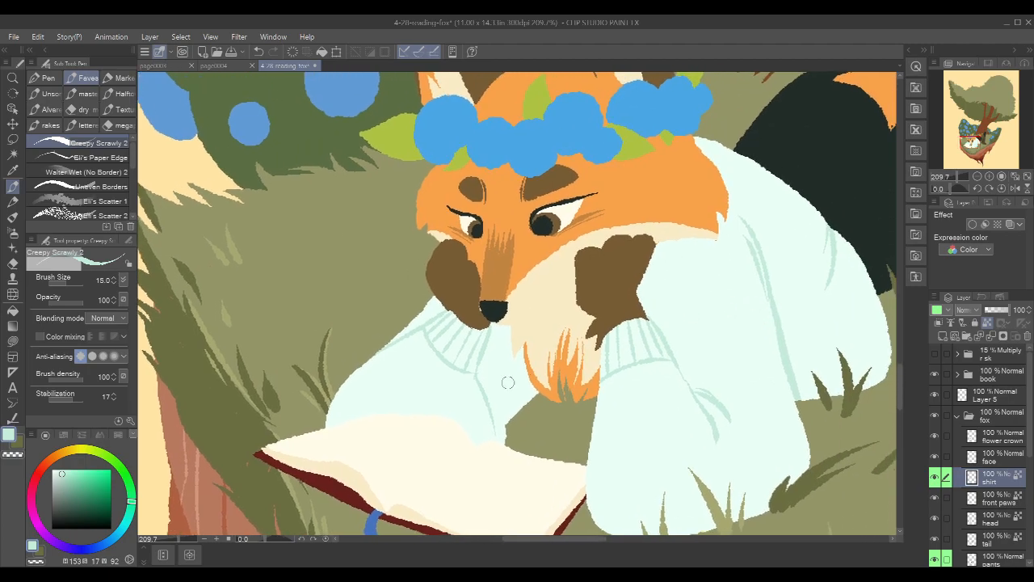
Rework the fold line below the far sleeve's cuff and check the whole shirt
key(ctrl+z)
drag(476, 375, 503, 427)
scroll(801, 229, down, 3)
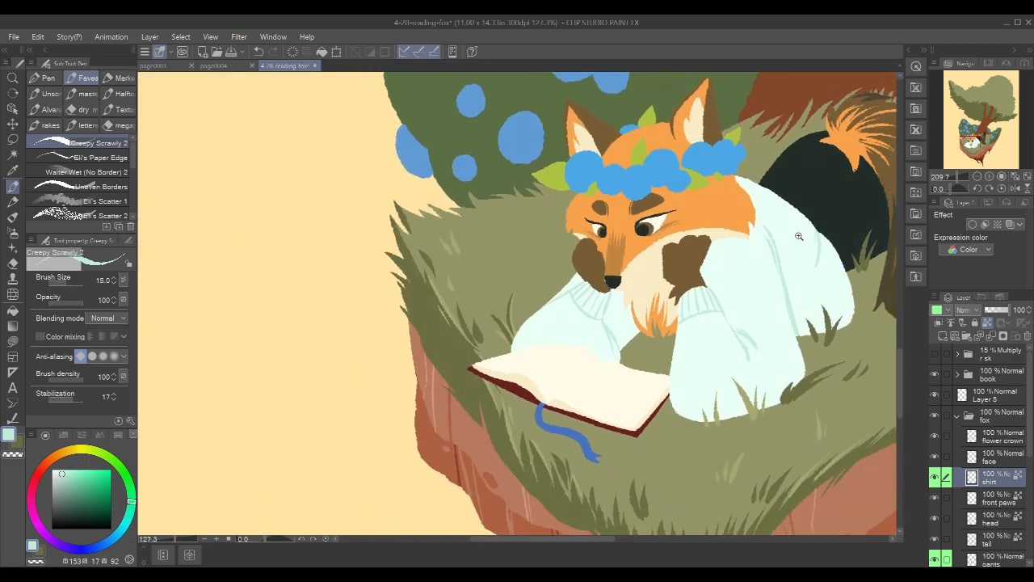
drag(834, 229, 641, 316)
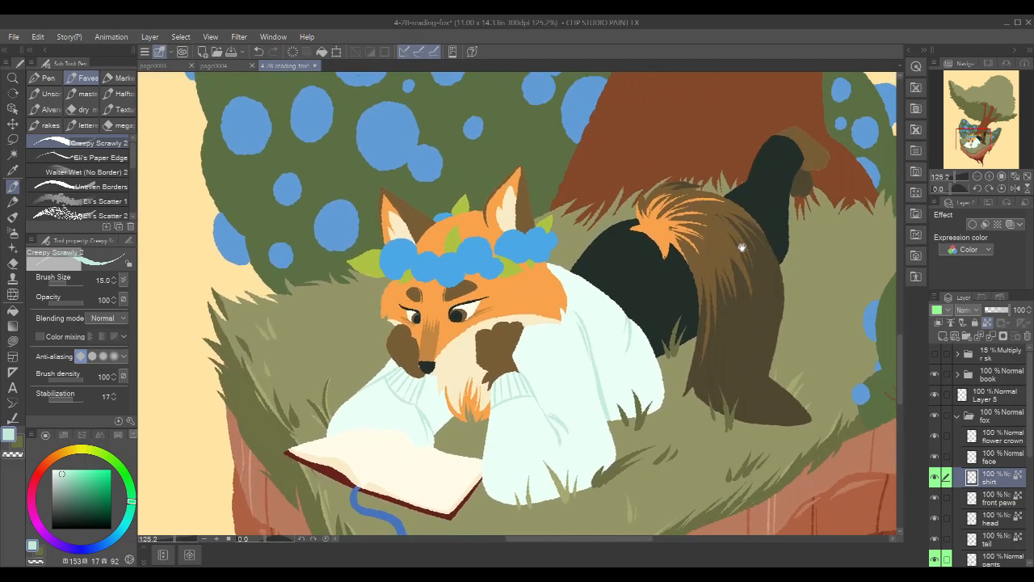
drag(796, 232, 818, 230)
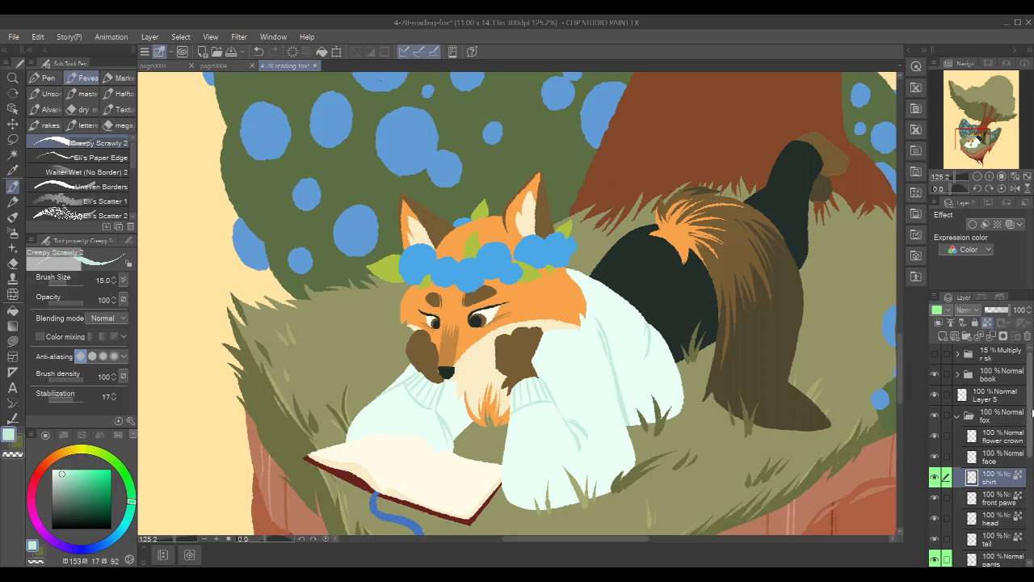
Select the pants layer and mix a slightly lighter dark green from the pants colour, testing strokes on the haunch
scroll(1032, 412, down, 1)
click(993, 533)
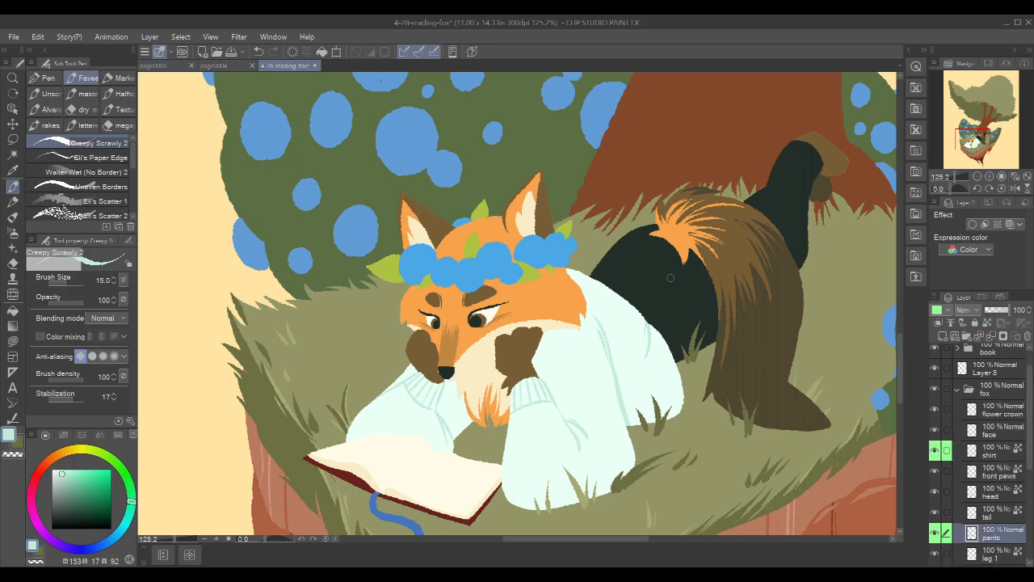
alt+click(674, 276)
click(71, 506)
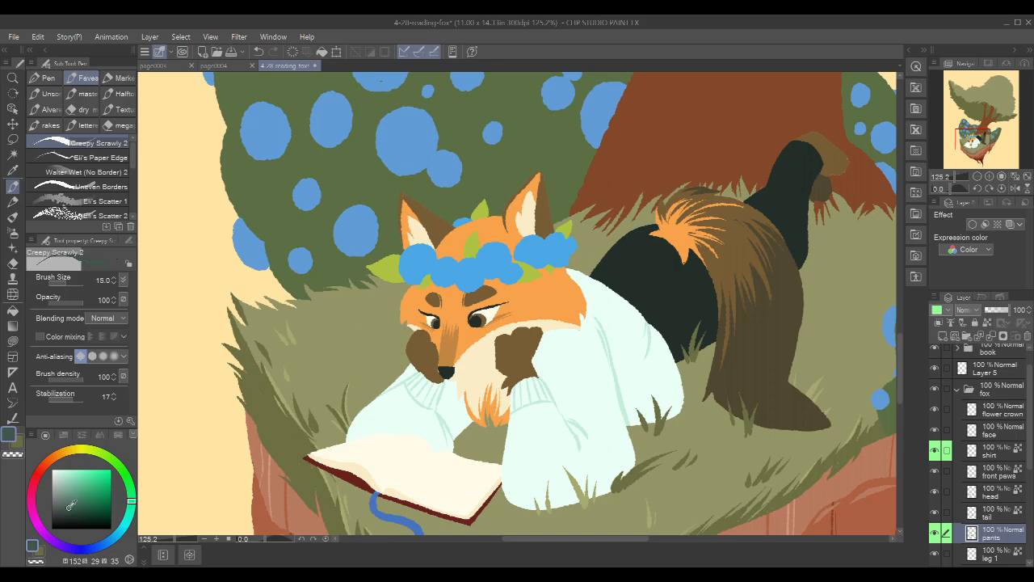
drag(653, 270, 703, 307)
key(ctrl+z)
click(72, 511)
key(ctrl+z)
Lock the pants layer's transparent pixels and paint a dark green highlight along the raised lower leg's edge
scroll(833, 189, up, 6)
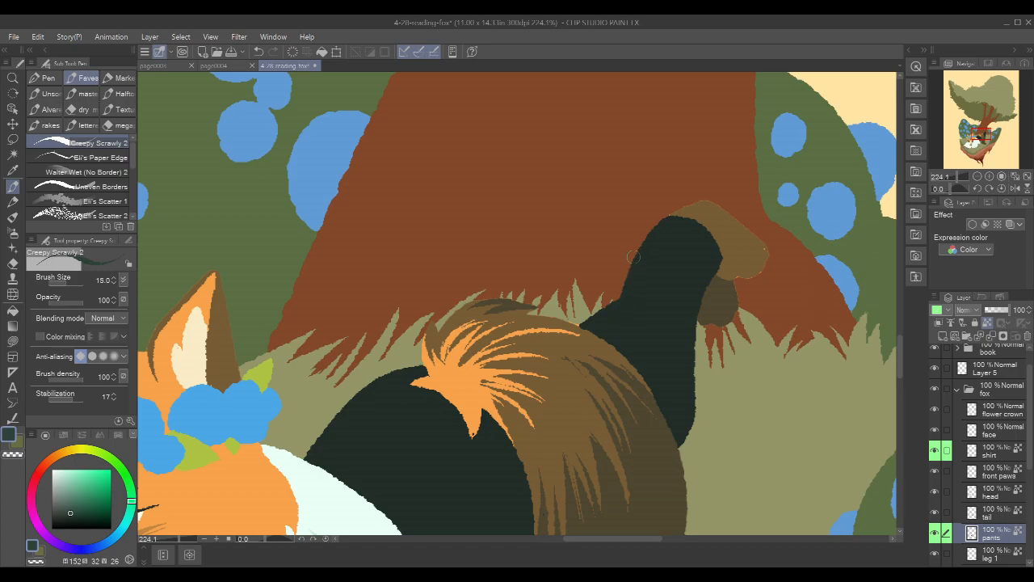
mouse_move(616, 348)
mouse_down()
mouse_move(636, 274)
mouse_move(618, 356)
mouse_up()
mouse_move(754, 348)
mouse_down()
mouse_move(767, 309)
mouse_move(810, 267)
mouse_move(707, 322)
mouse_up()
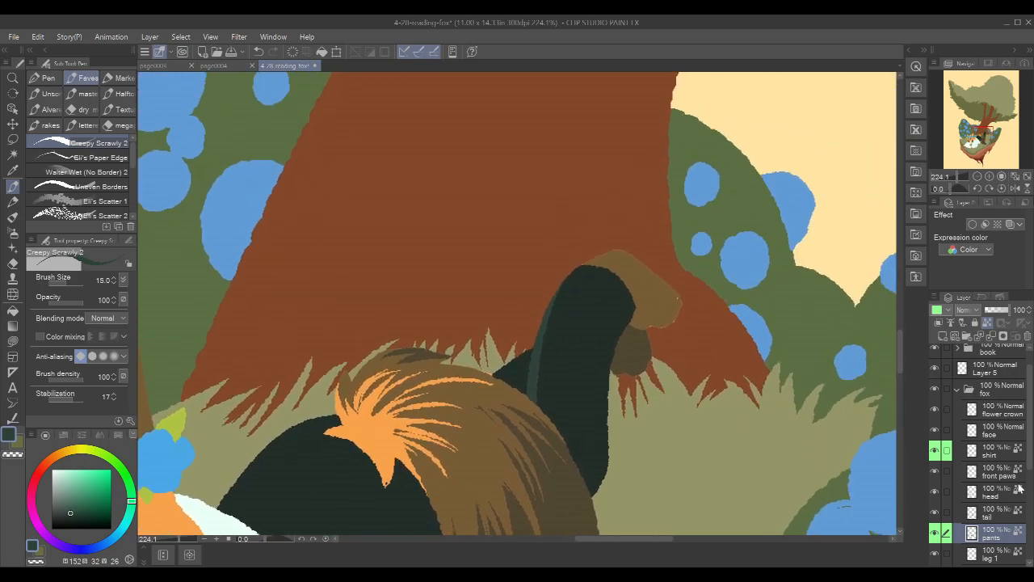
Select the fox body layer and erase the stray specks at the raised hind paw's edge with transparent colour
scroll(995, 501, down, 3)
click(995, 512)
key(c)
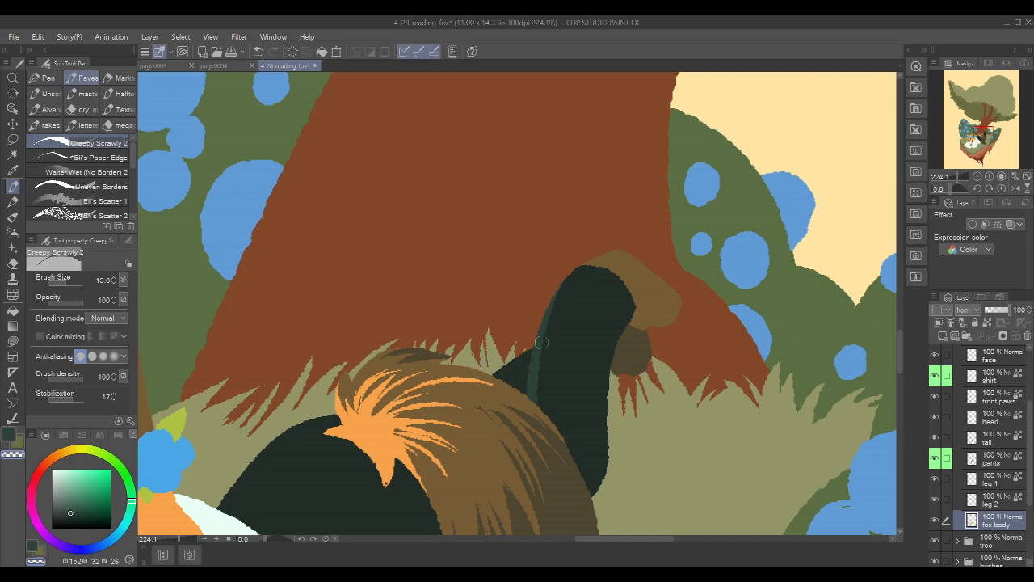
drag(739, 363, 765, 267)
scroll(779, 259, down, 5)
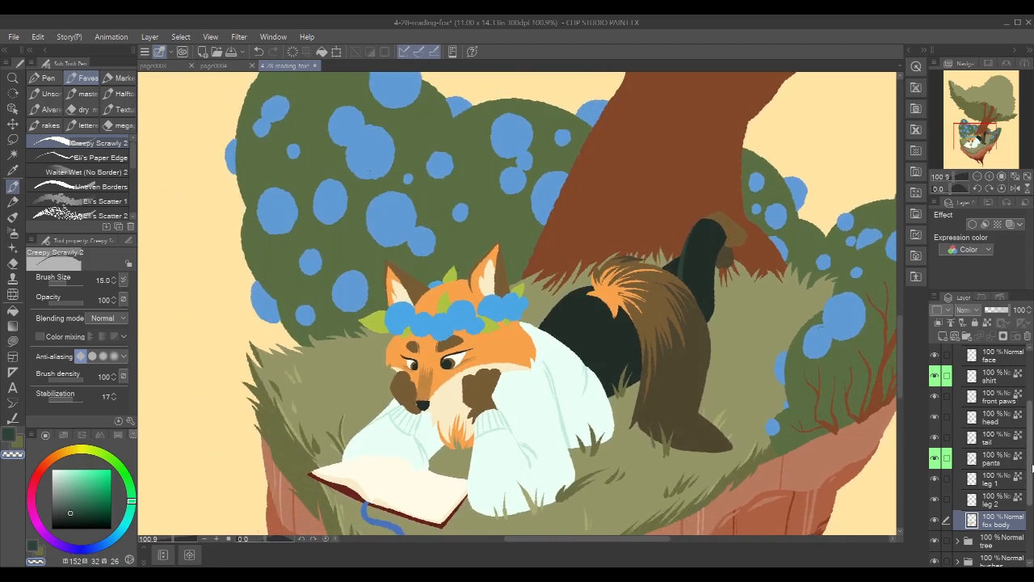
Load the head layer's shape as a selection and make the face layer active for painting around the muzzle
scroll(1021, 428, up, 1)
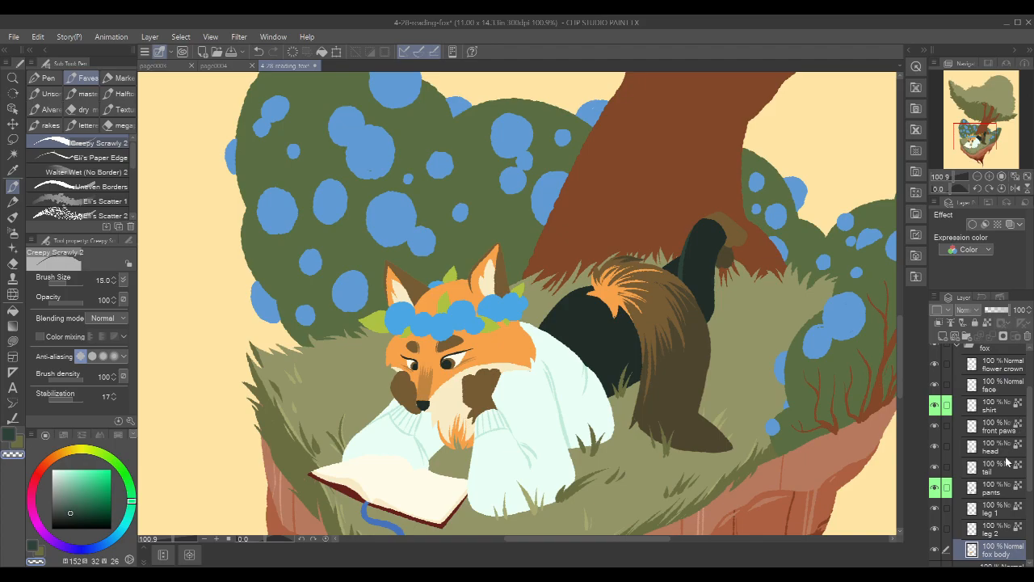
click(1005, 454)
click(1006, 394)
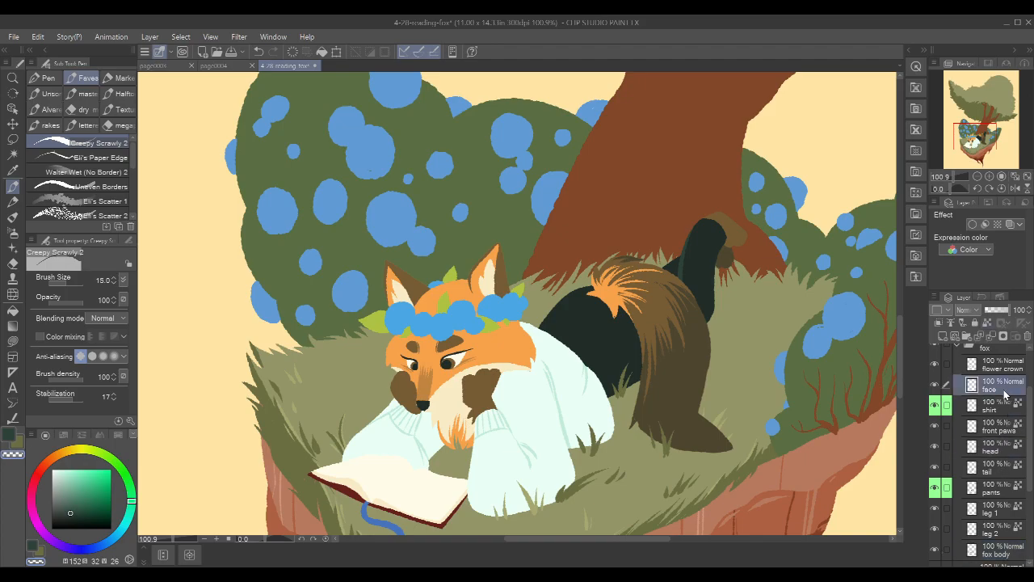
click(1000, 454)
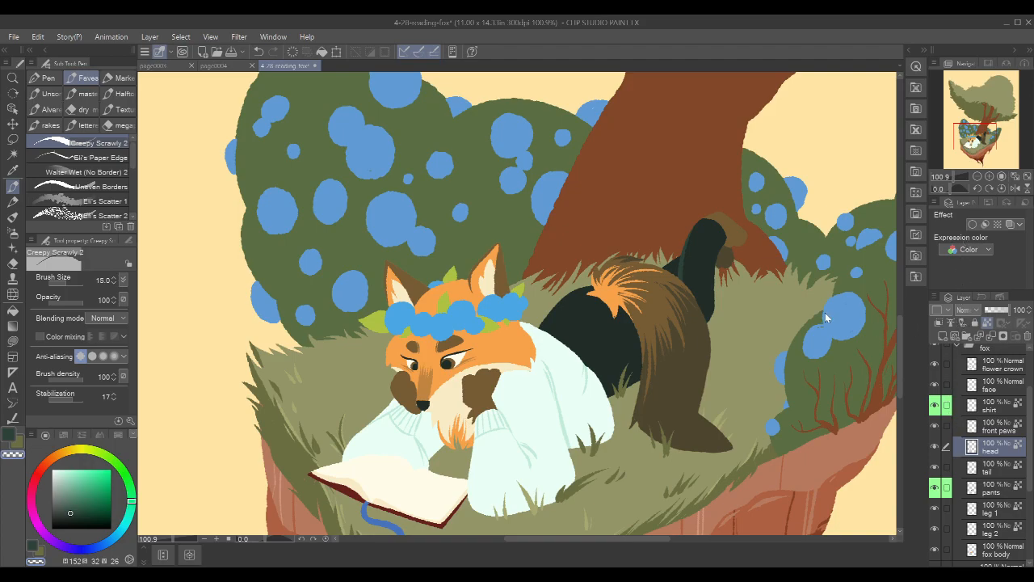
ctrl+click(972, 446)
click(1000, 380)
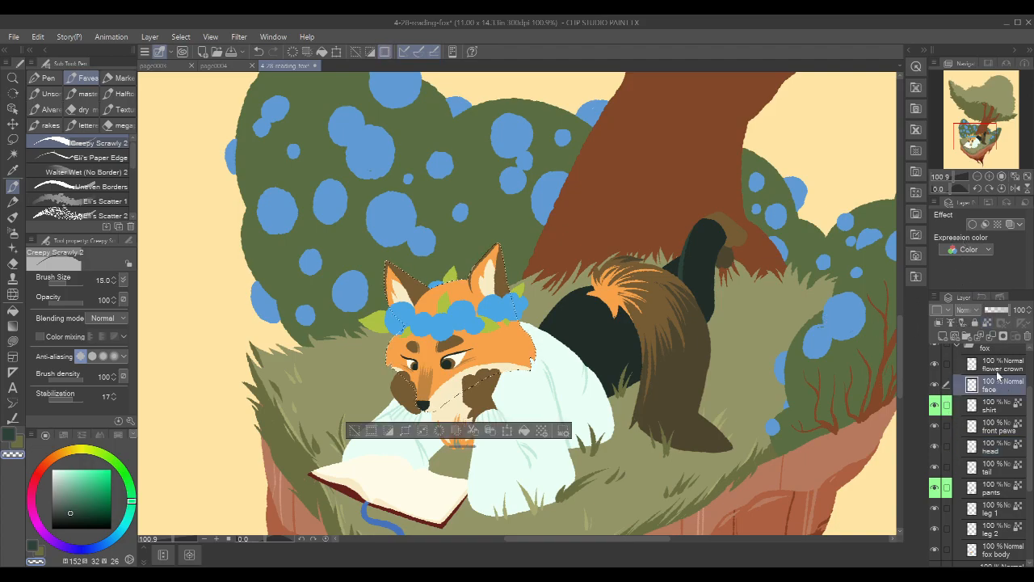
scroll(448, 396, up, 8)
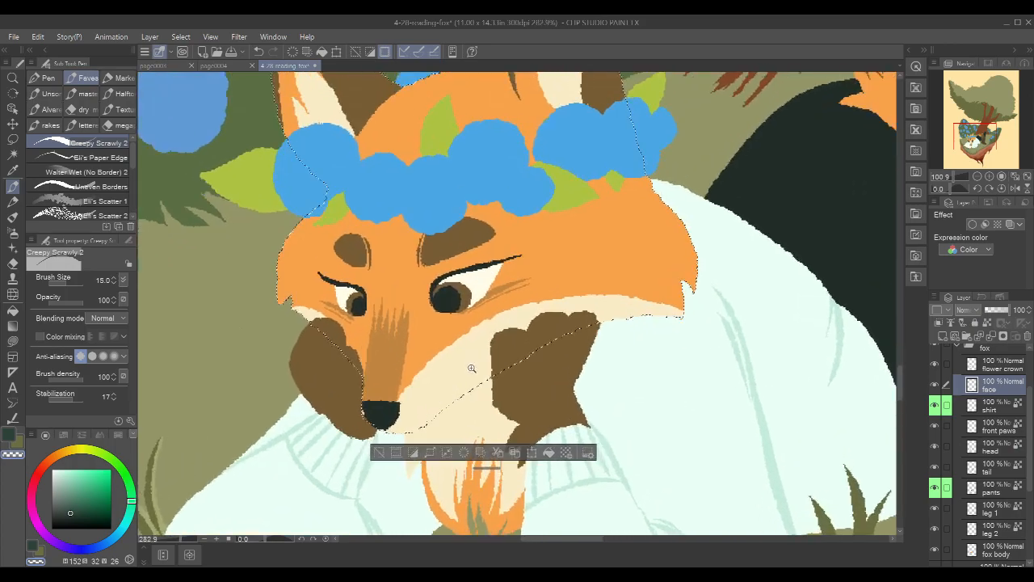
drag(558, 321, 663, 302)
Reduce the brush size to 8 and try a mouth line in the brown sampled from the muzzle
alt+click(513, 323)
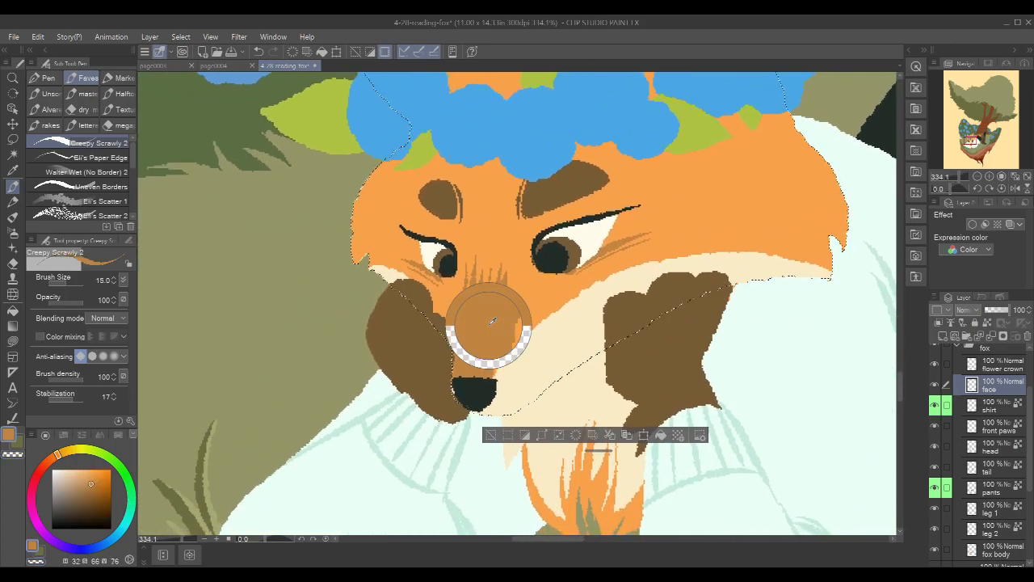
key(bracketleft)
key(bracketleft)
key(bracketleft)
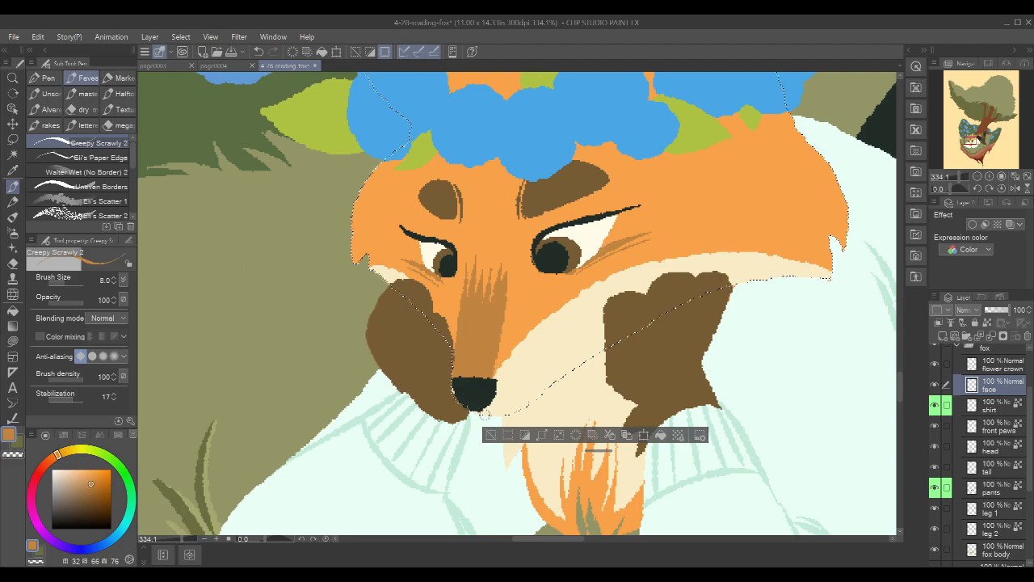
key(ctrl+z)
Mix a darker beige from the cream fur, paint a curved mouth line beside the nose, and clear the selection
alt+click(722, 216)
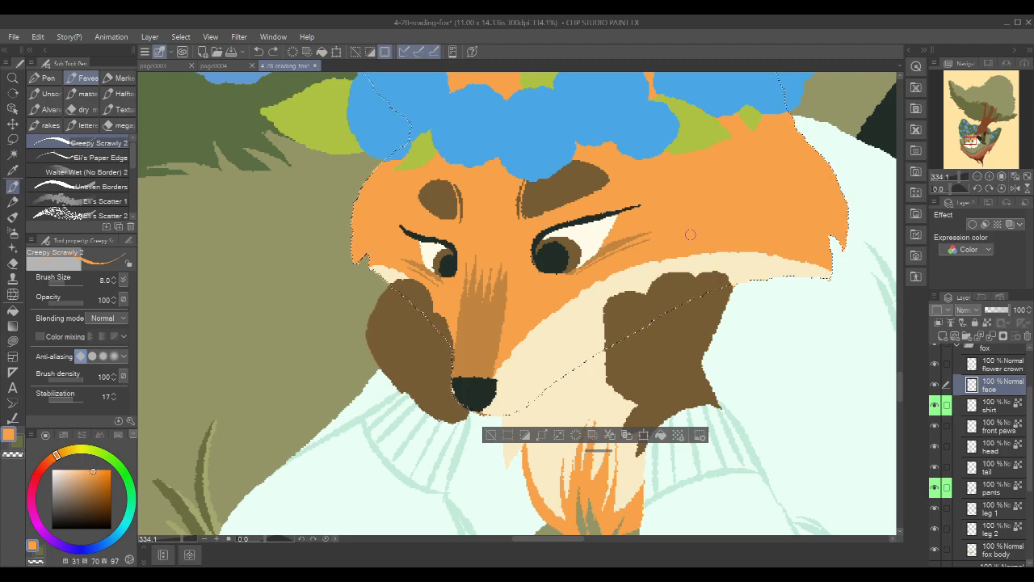
alt+click(567, 341)
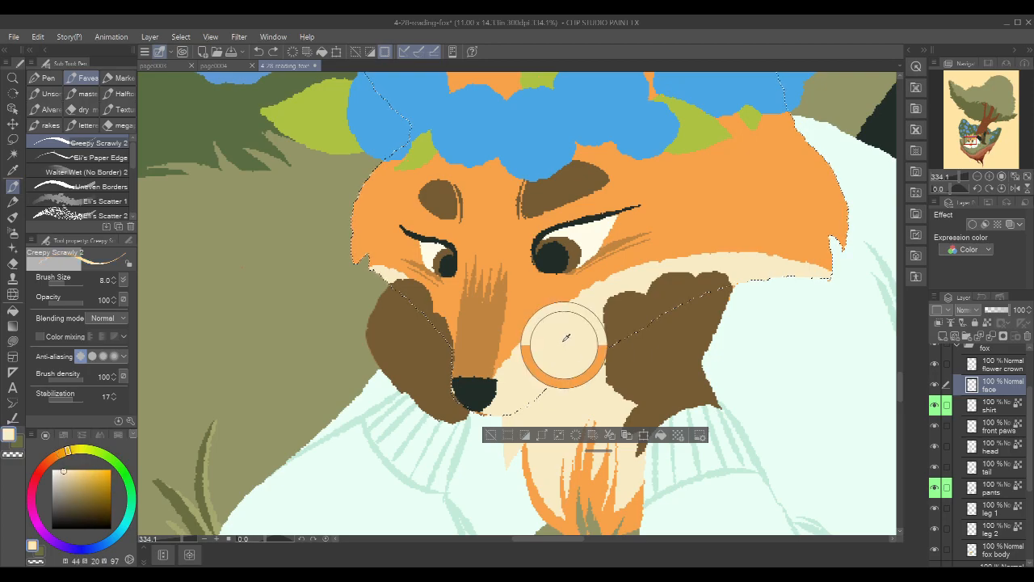
drag(72, 477, 71, 490)
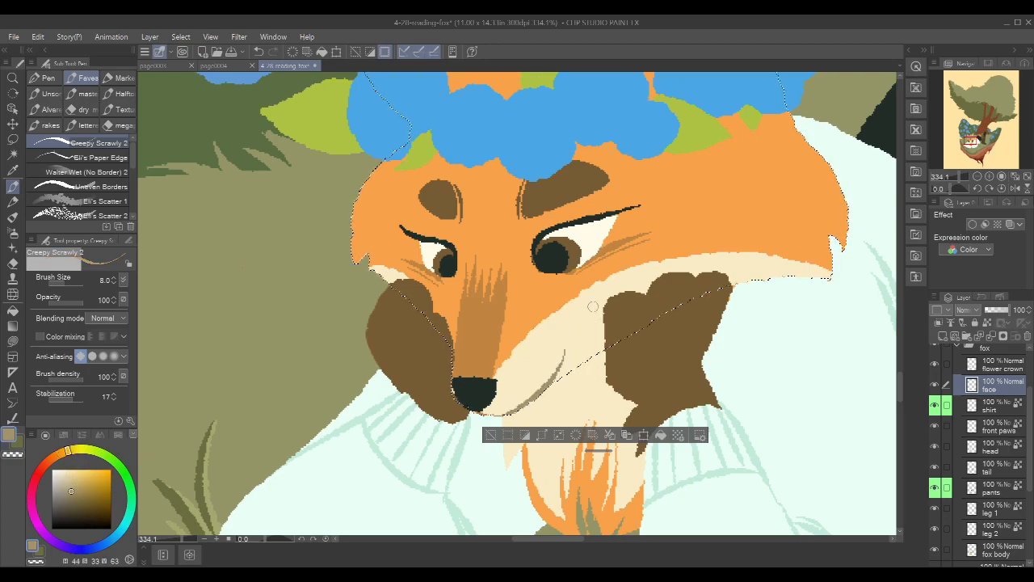
key(ctrl+d)
scroll(772, 305, down, 5)
scroll(779, 301, up, 2)
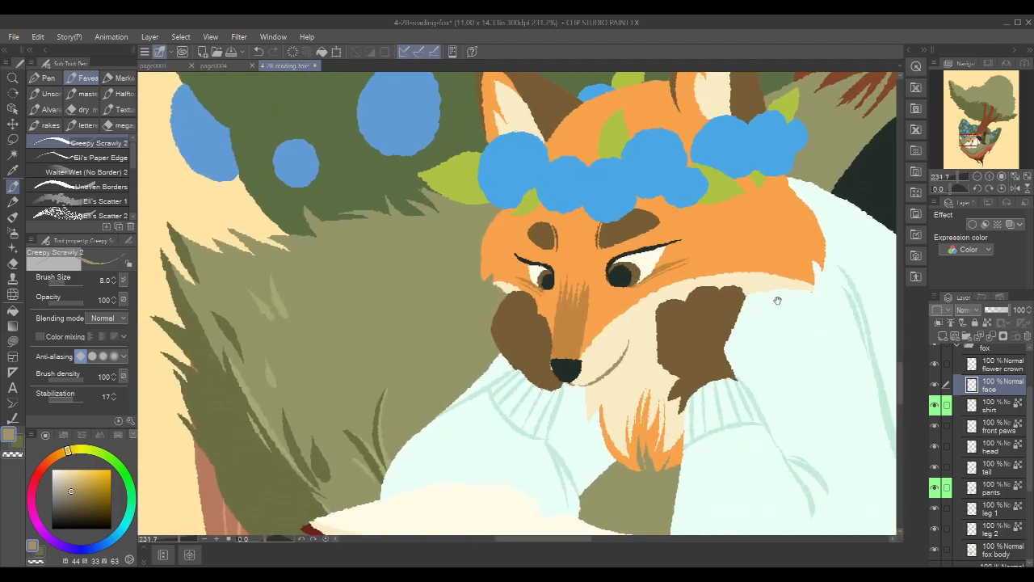
Select the fox body layer and toggle its visibility to check which parts it contains
scroll(1006, 509, down, 3)
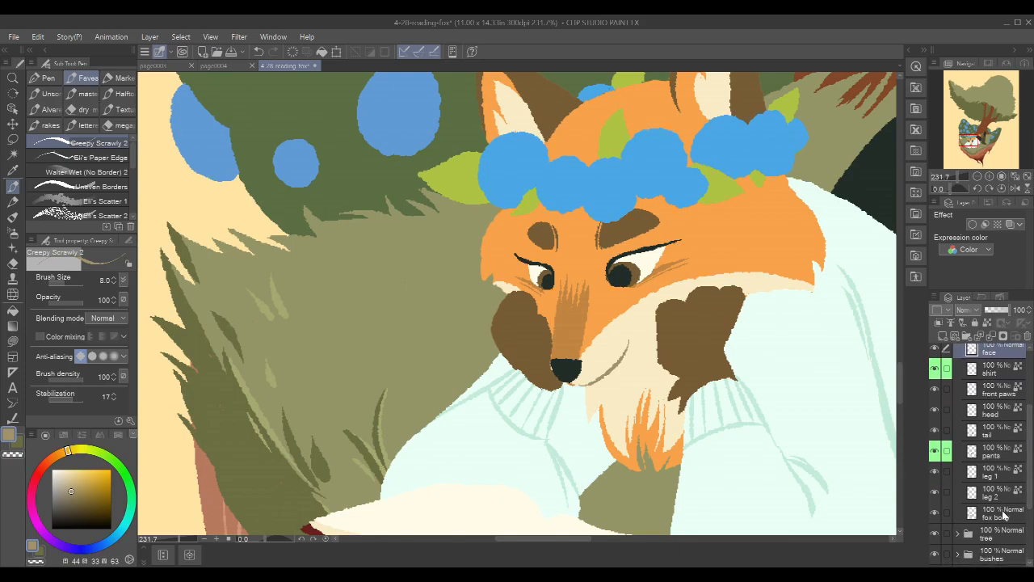
click(1004, 515)
click(936, 515)
click(936, 515)
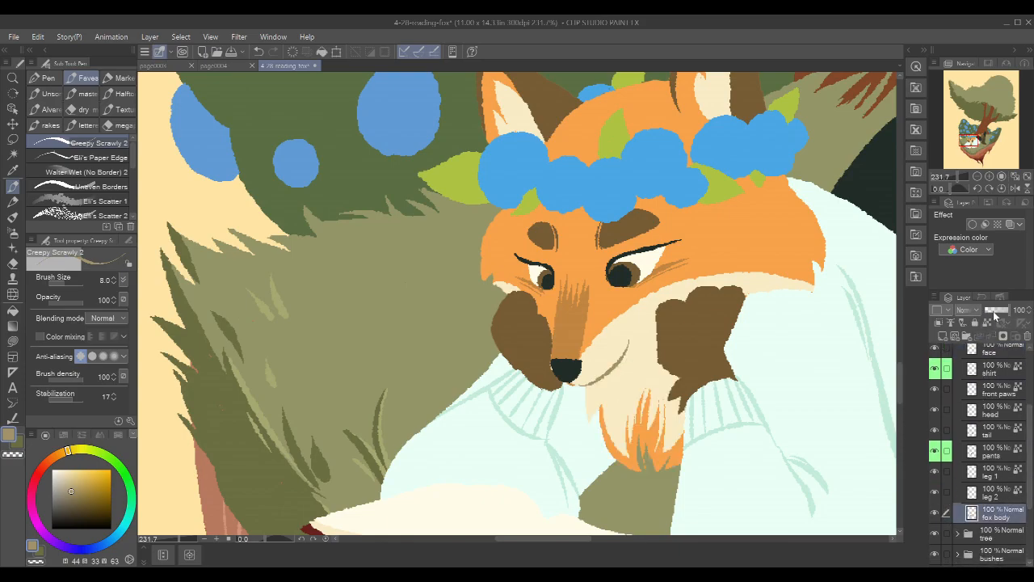
drag(785, 451, 709, 457)
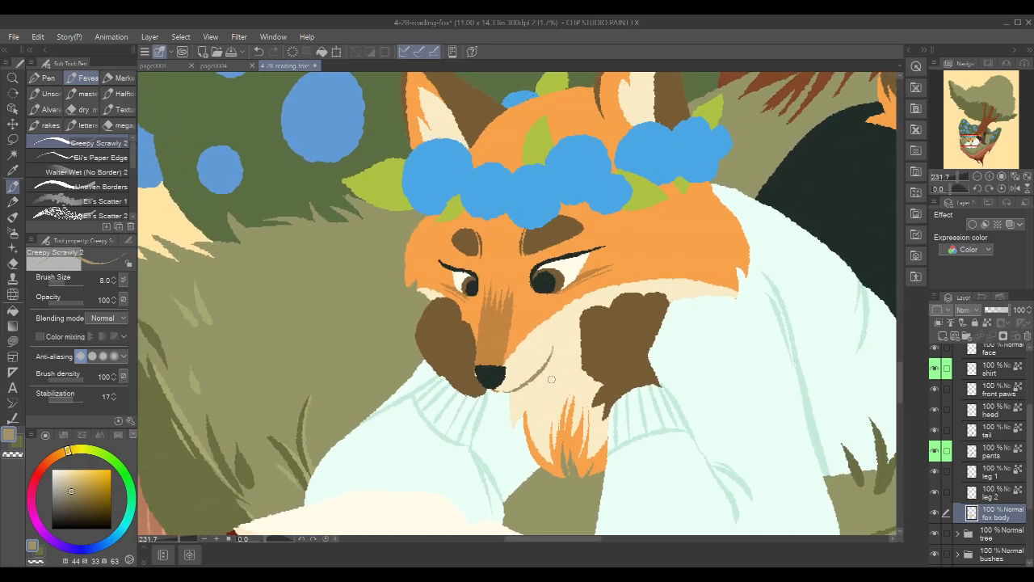
Sample the pale beige below the mouth, lock the fox body layer's transparent pixels, and set the brush opacity back to 100
drag(83, 304, 65, 304)
drag(544, 393, 611, 329)
alt+click(557, 383)
key(ctrl+z)
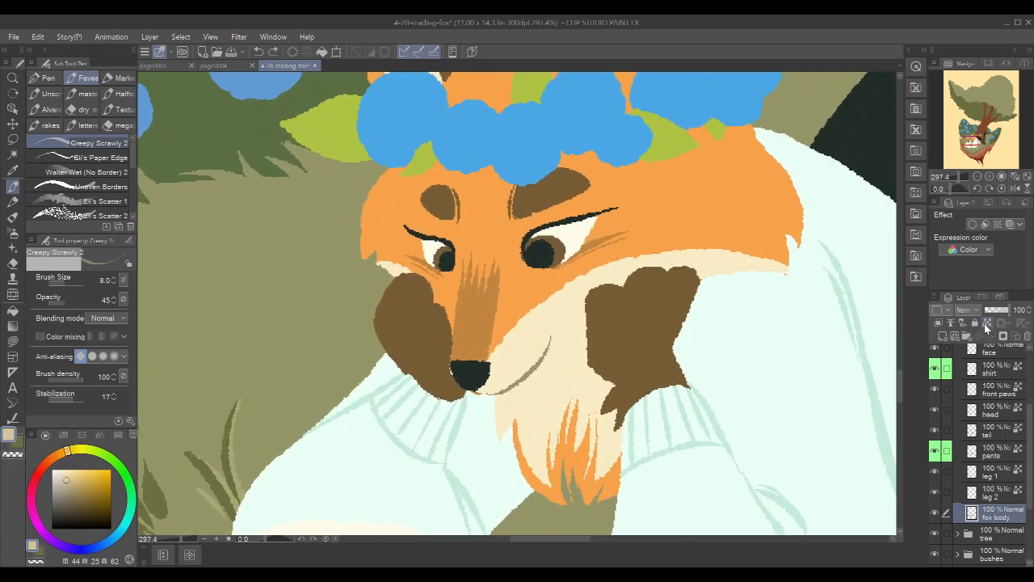
drag(506, 394, 493, 423)
drag(73, 301, 145, 284)
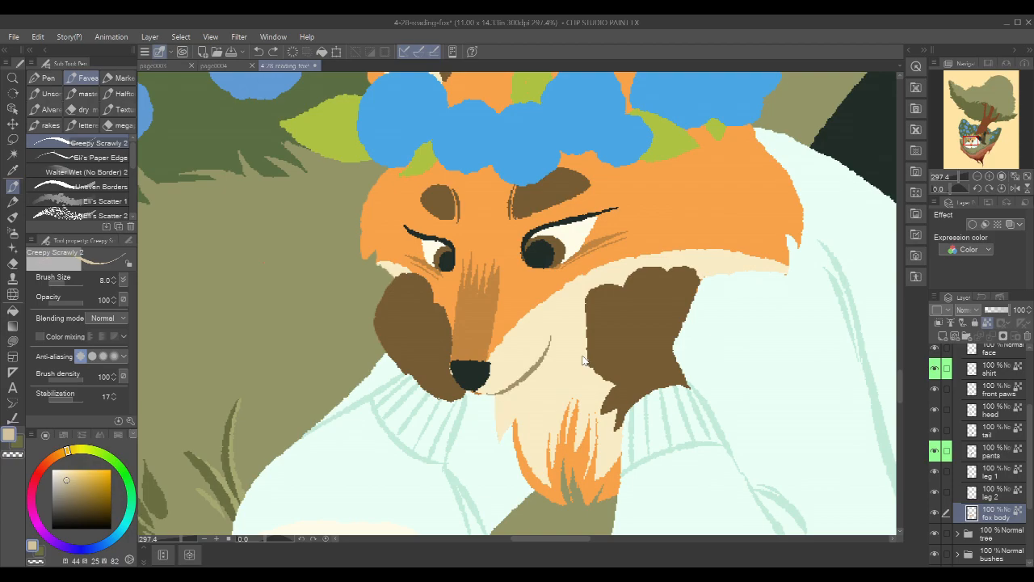
Try darker beige fur strokes on the neck just under the fox's chin
drag(500, 409, 513, 391)
drag(494, 428, 501, 394)
drag(501, 433, 513, 394)
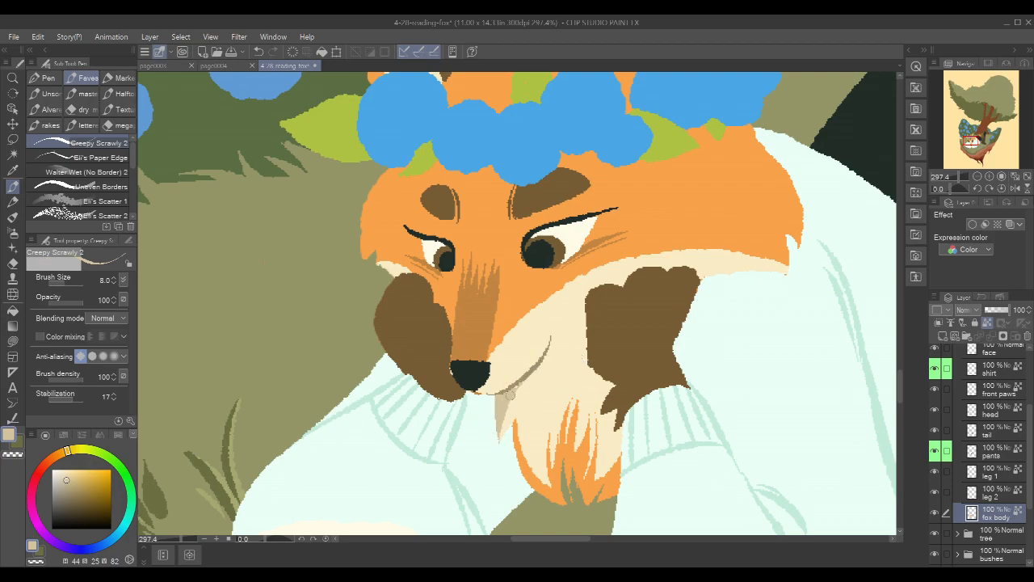
drag(530, 435, 528, 389)
drag(501, 422, 553, 359)
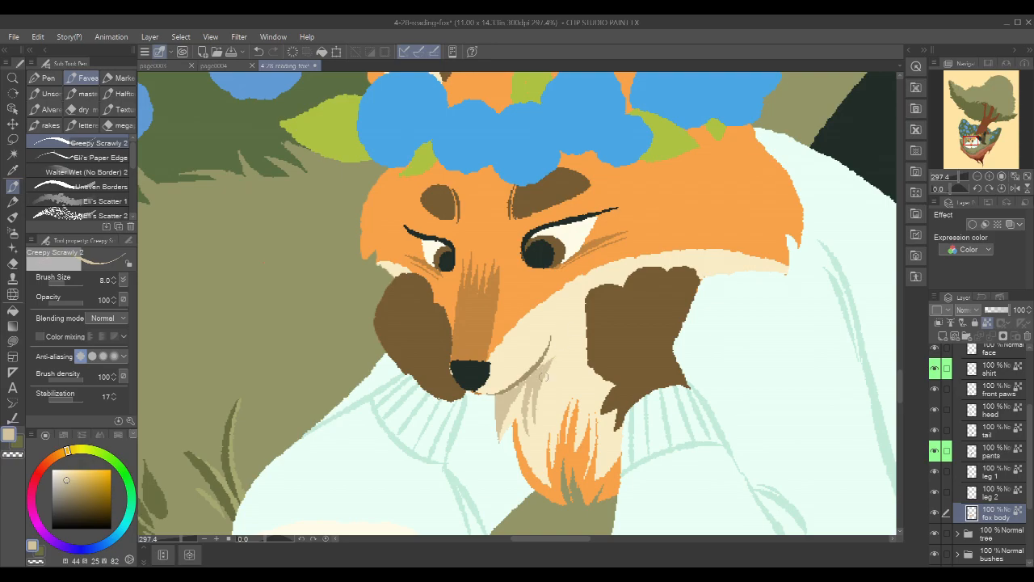
drag(535, 422, 549, 375)
drag(566, 349, 548, 377)
Mix a light blue with hue 200 and try it at 24 opacity on the fur under the chin
scroll(647, 319, down, 4)
scroll(631, 323, up, 1)
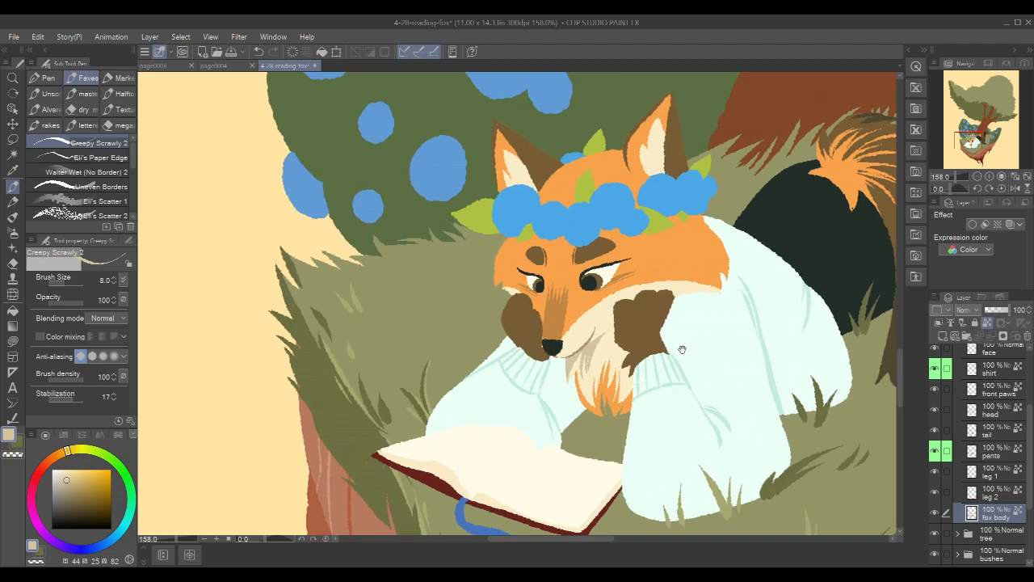
drag(670, 348, 635, 381)
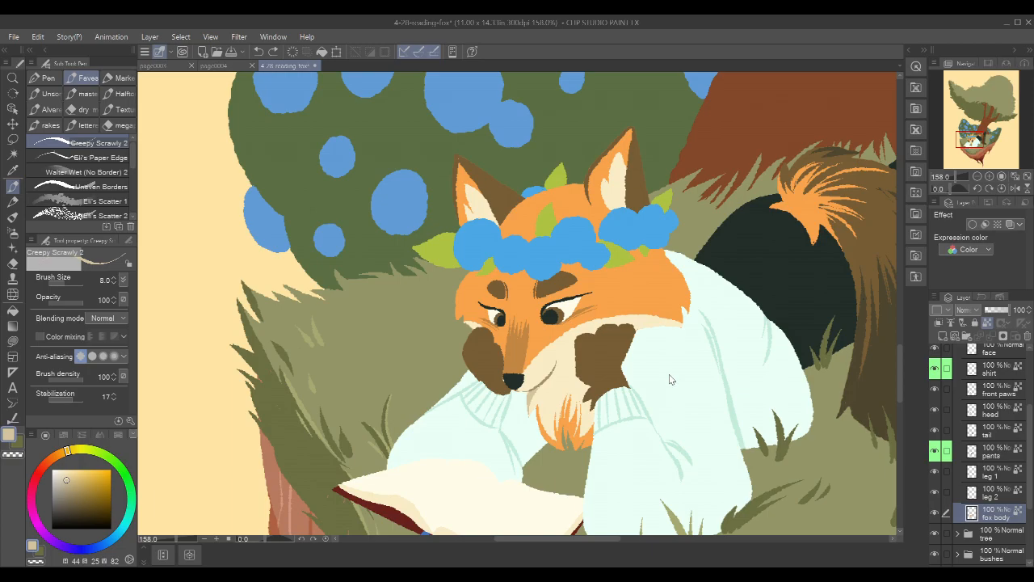
drag(831, 315, 760, 293)
drag(855, 336, 832, 335)
scroll(852, 326, down, 5)
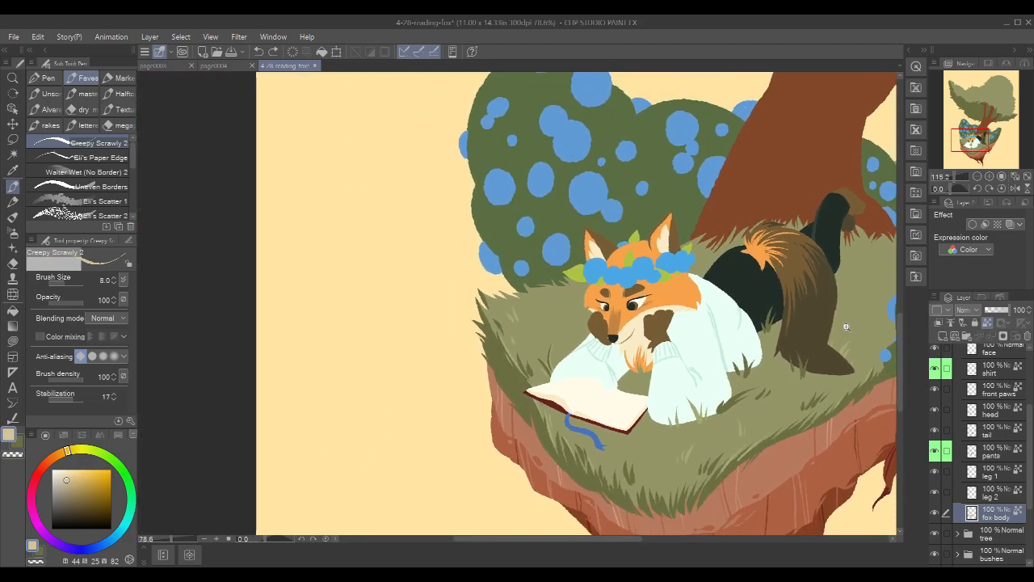
drag(847, 326, 771, 344)
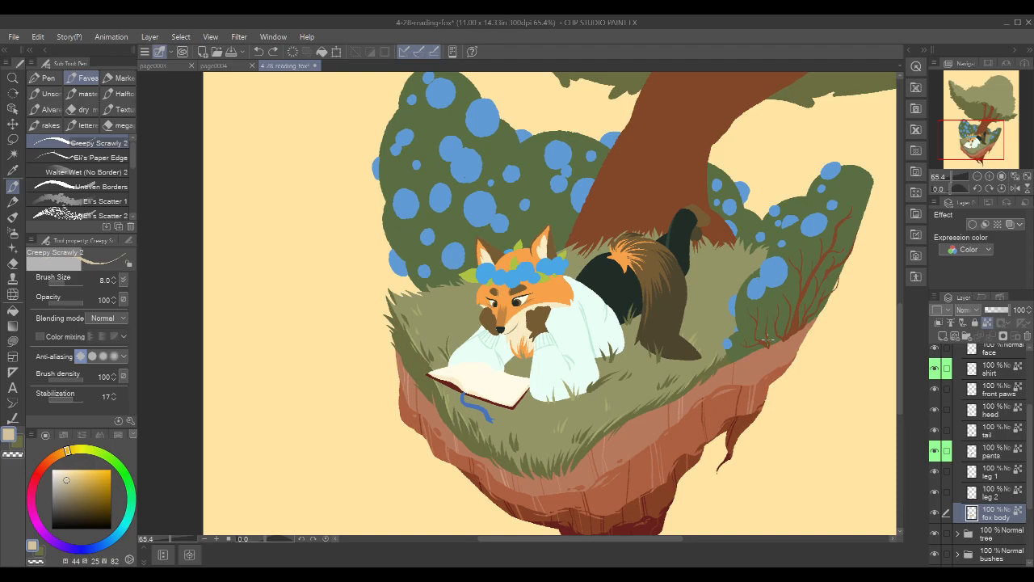
click(86, 449)
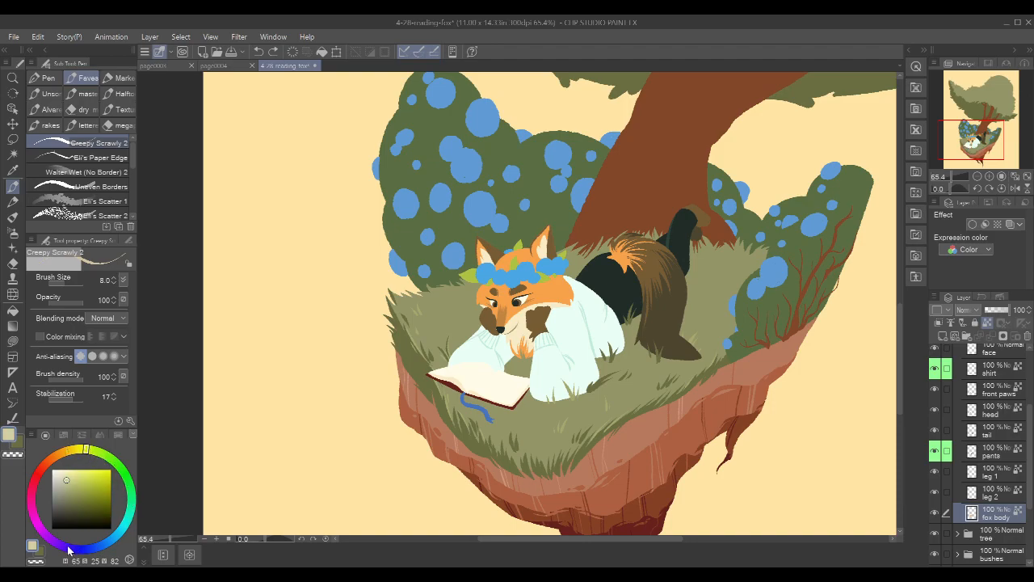
click(67, 547)
click(114, 538)
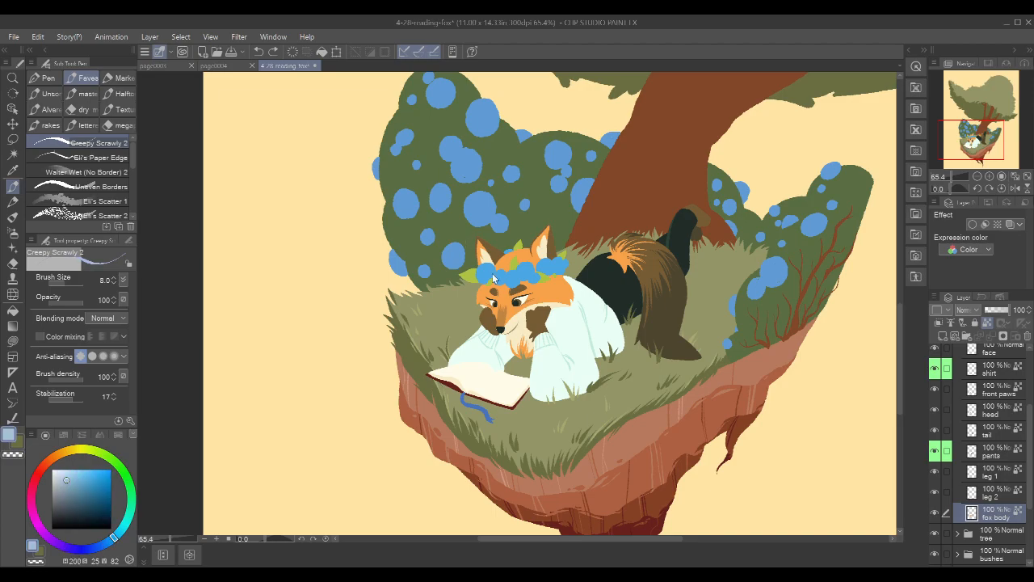
scroll(529, 295, up, 2)
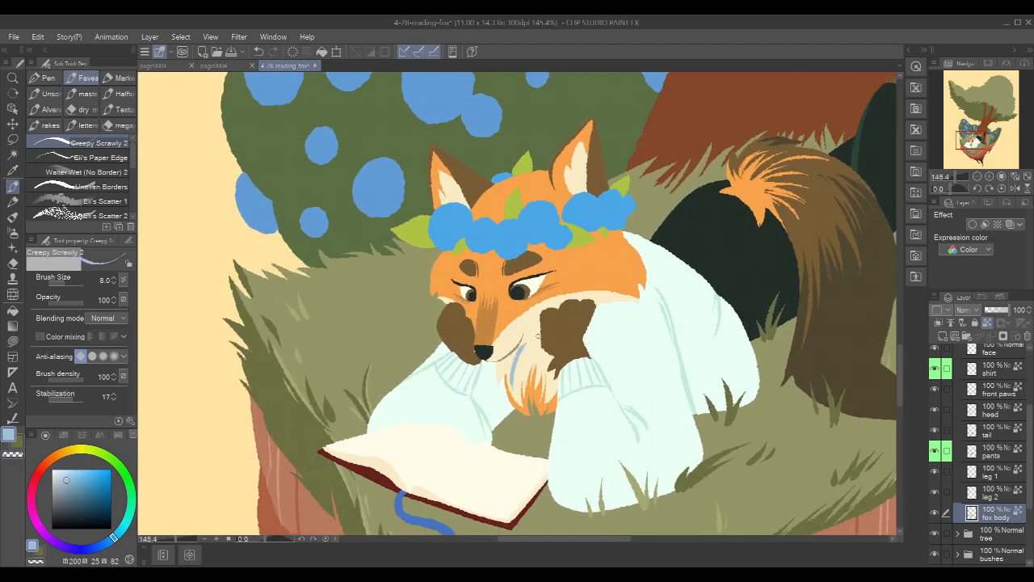
drag(72, 302, 57, 303)
drag(522, 354, 533, 354)
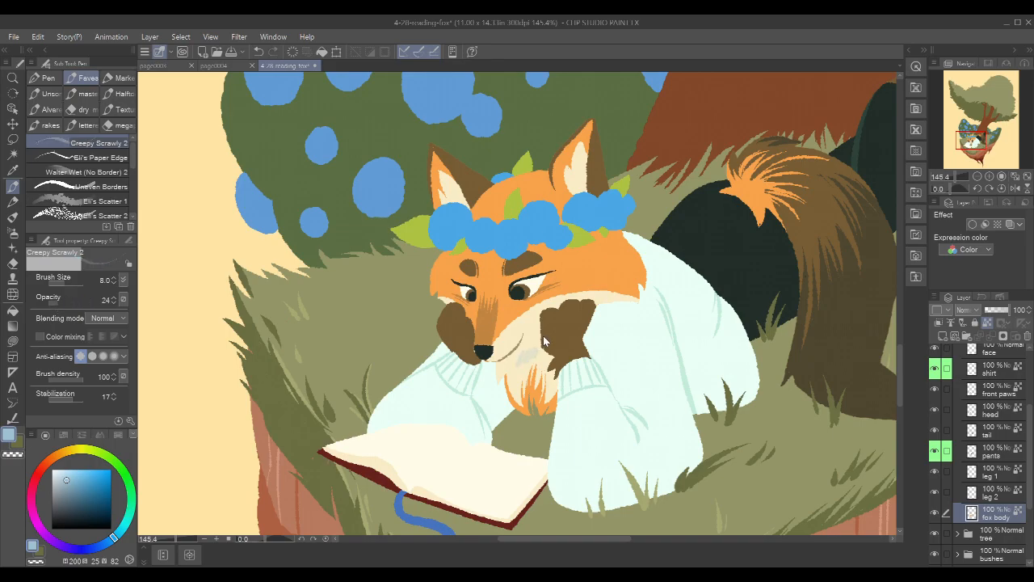
Try a muted purple with hue 249 as shading on the fur under the chin
click(73, 491)
mouse_move(527, 353)
mouse_down()
mouse_move(517, 364)
mouse_move(532, 352)
mouse_up()
drag(93, 547, 74, 549)
key(ctrl+z)
drag(517, 364, 534, 357)
key(ctrl+z)
scroll(335, 275, down, 3)
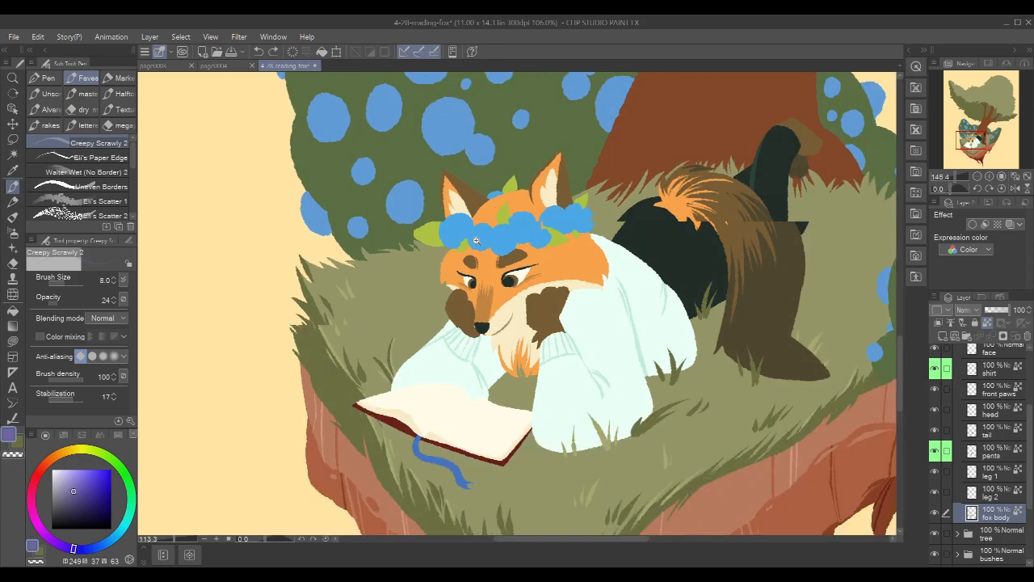
scroll(436, 243, up, 2)
Mix a blue at 232, 57, 66, sample the grey it blends to over the chin fur, and set brush opacity to 100
click(89, 549)
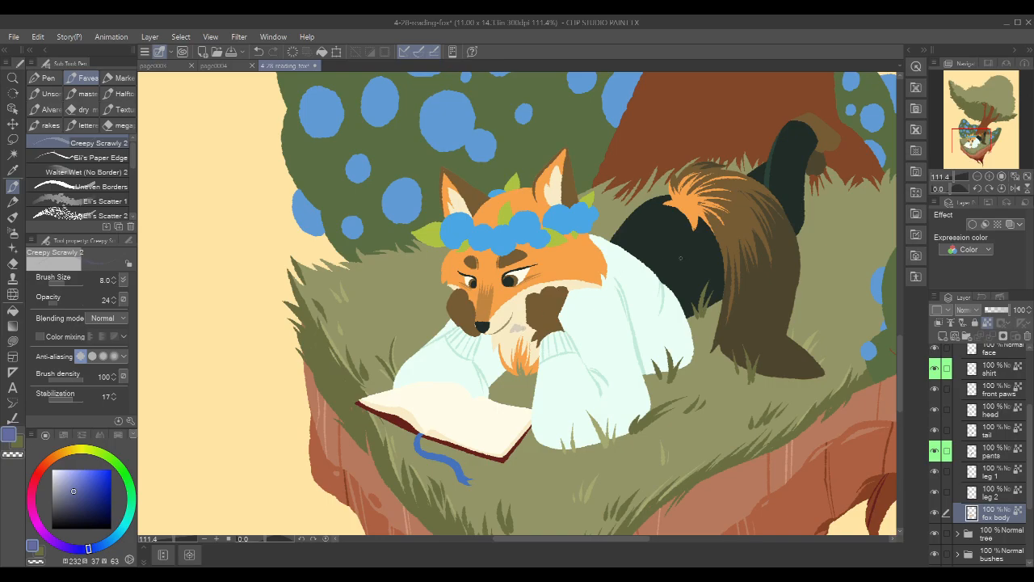
key(ctrl+z)
drag(523, 314, 499, 351)
click(87, 488)
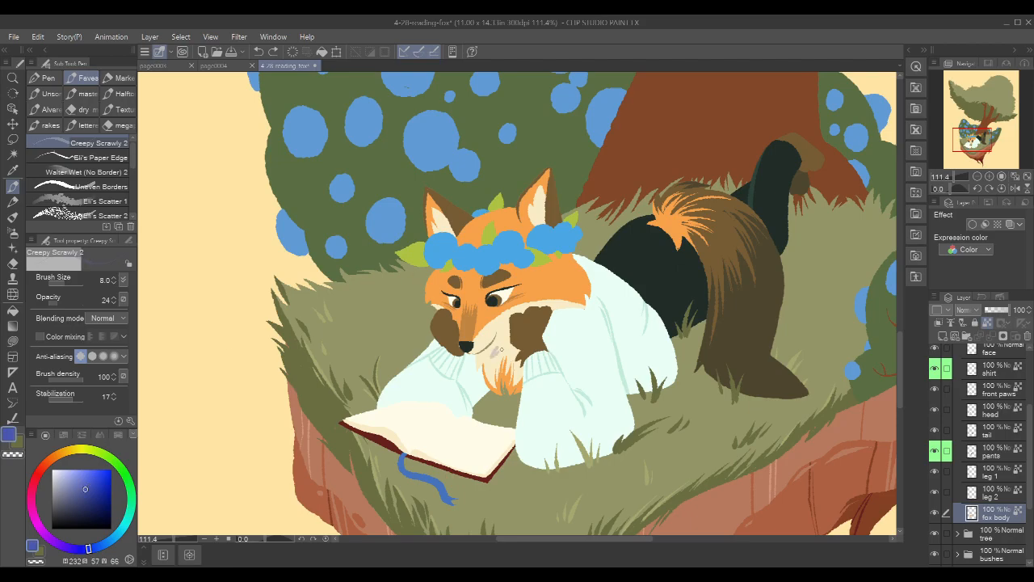
alt+click(497, 347)
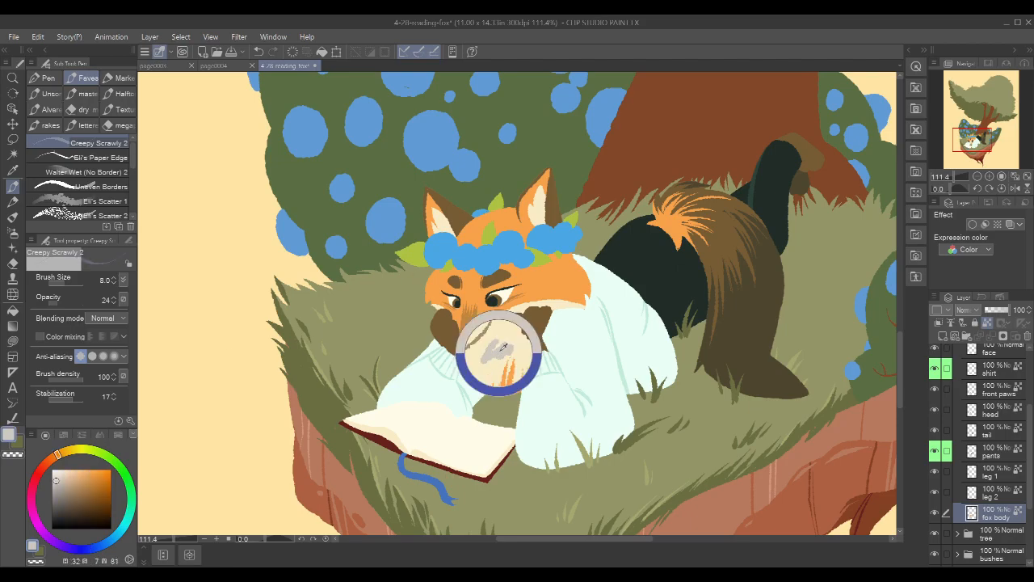
drag(492, 355, 496, 347)
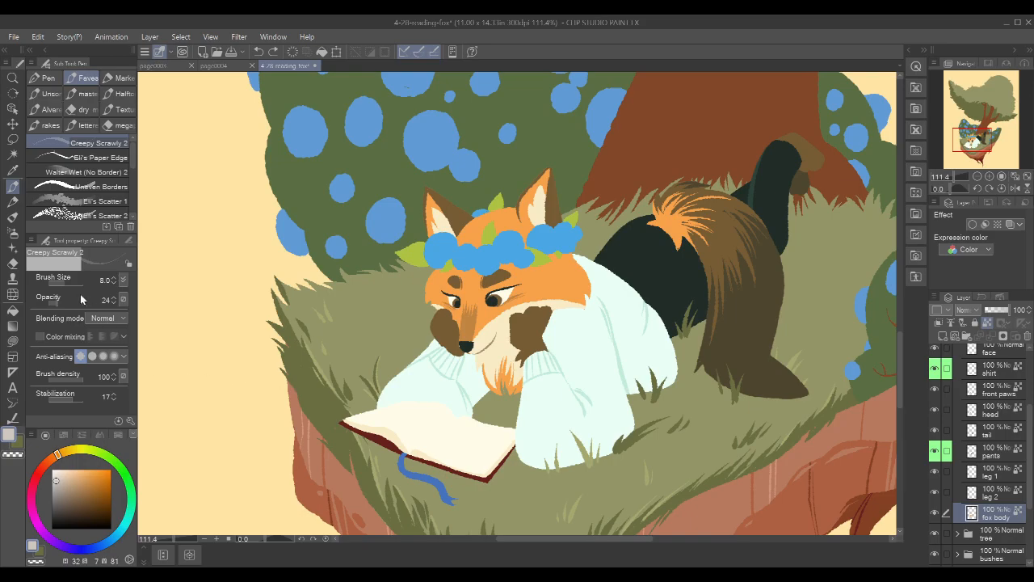
drag(63, 305, 131, 307)
Try separate grey fur strokes on the neck below the muzzle and undo them
scroll(479, 346, up, 5)
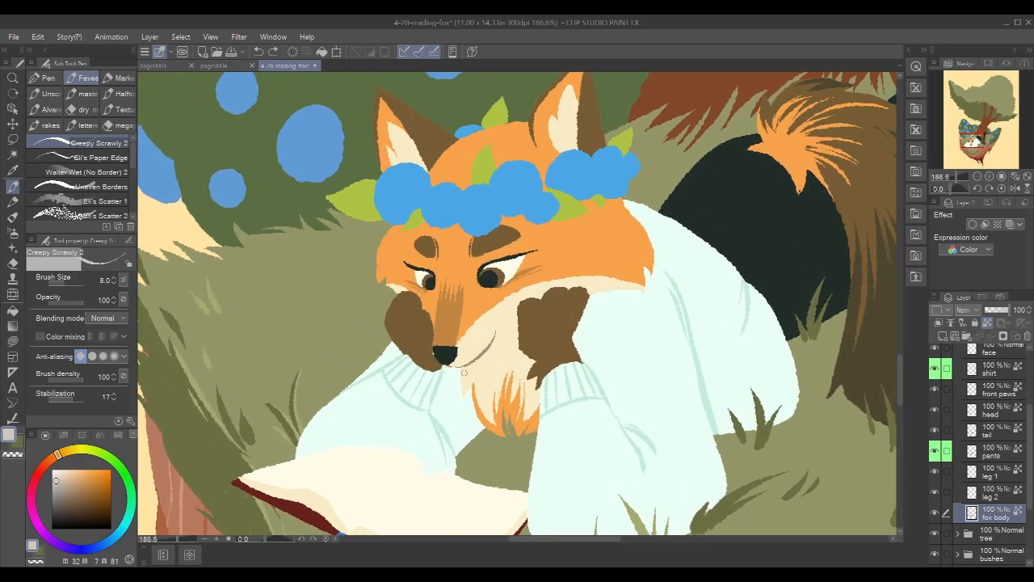
mouse_move(477, 362)
mouse_down()
mouse_move(459, 393)
mouse_move(461, 382)
mouse_up()
drag(528, 314, 614, 332)
drag(571, 416, 568, 370)
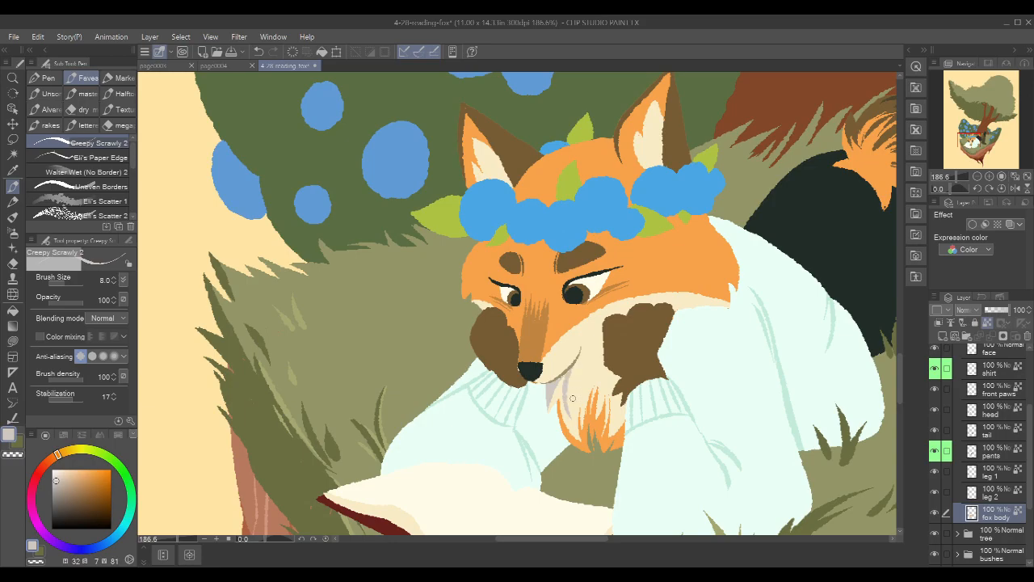
drag(571, 416, 582, 368)
key(ctrl+z)
key(ctrl+z)
key(ctrl+z)
key(ctrl+z)
key(ctrl+z)
Paint a solid grey shadow band across the neck fur along the underside of the muzzle
drag(551, 384, 603, 350)
drag(555, 382, 549, 407)
drag(557, 391, 584, 368)
drag(790, 299, 684, 304)
Collapse the fox folder, add a Multiply layer clipped to it, and try a grey stroke across the fox
scroll(1027, 447, up, 5)
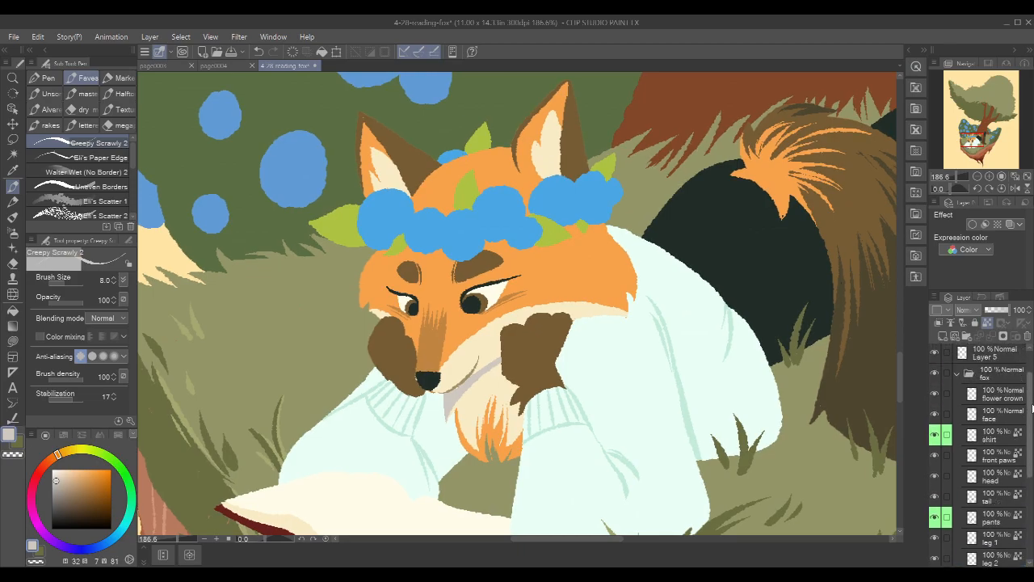
click(958, 410)
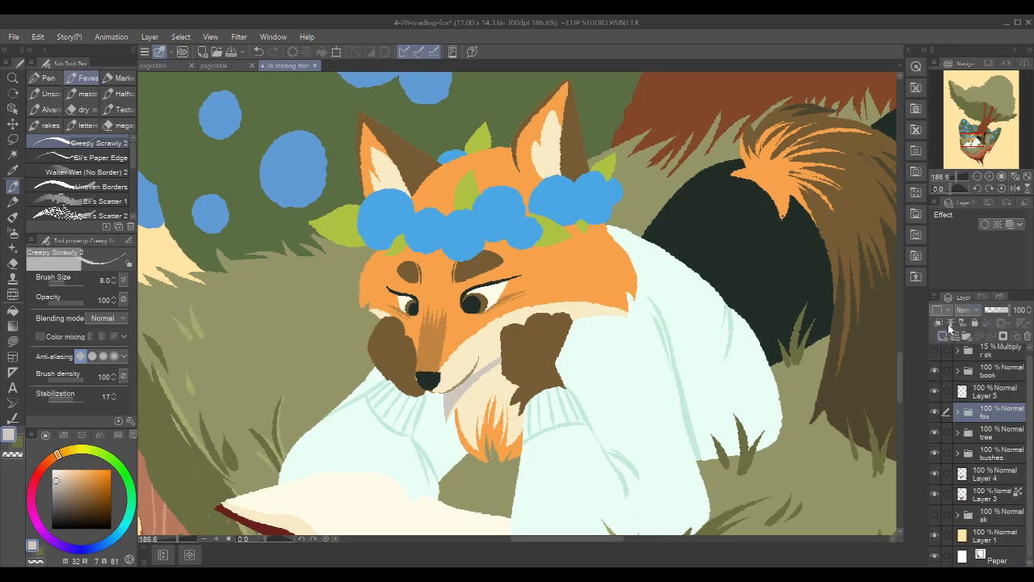
click(941, 335)
click(966, 308)
click(983, 54)
mouse_move(671, 289)
mouse_down()
mouse_move(659, 320)
mouse_move(717, 333)
mouse_move(529, 332)
mouse_move(489, 388)
mouse_up()
key(ctrl+z)
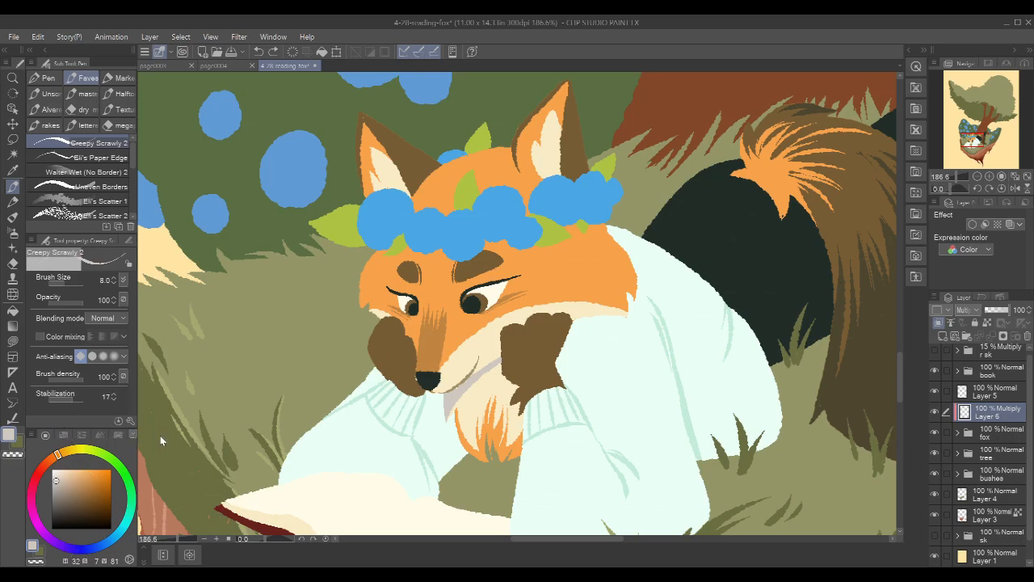
Recall the blue from the colour history, scribble it across the shirt and pants, and set the layer opacity to 39
click(118, 435)
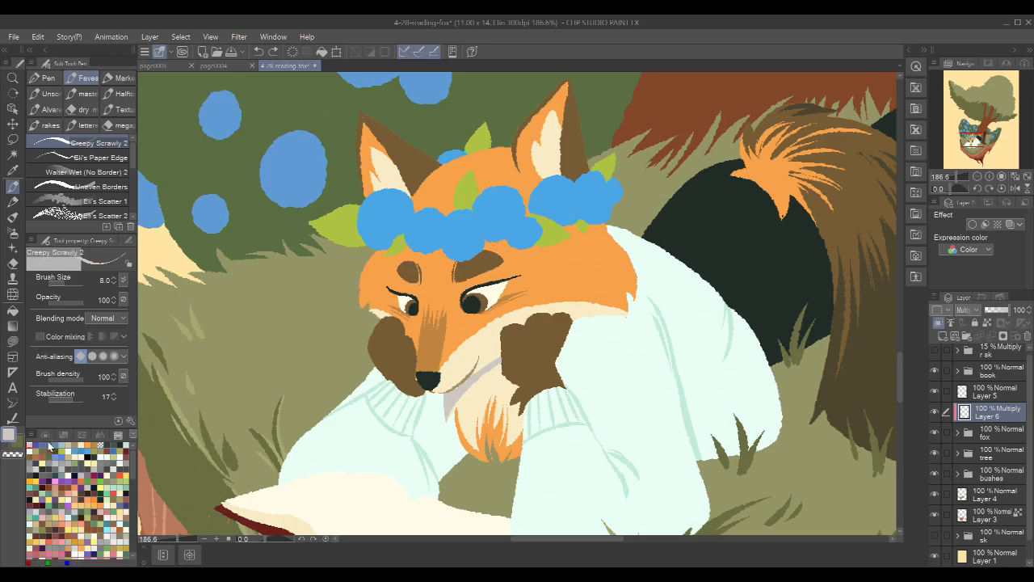
click(40, 443)
click(45, 435)
mouse_move(781, 217)
mouse_down()
mouse_move(719, 299)
mouse_move(687, 380)
mouse_move(745, 357)
mouse_up()
drag(1004, 312, 999, 312)
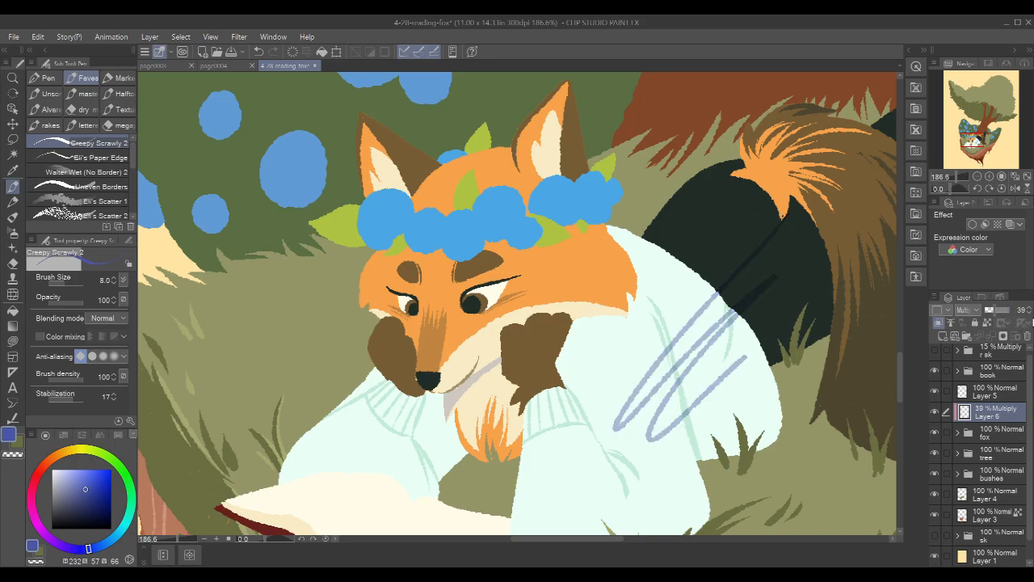
Undo the blue scribble, the clipped shading layer and the grey chin shadow
key(ctrl+z)
key(ctrl+z)
key(ctrl+z)
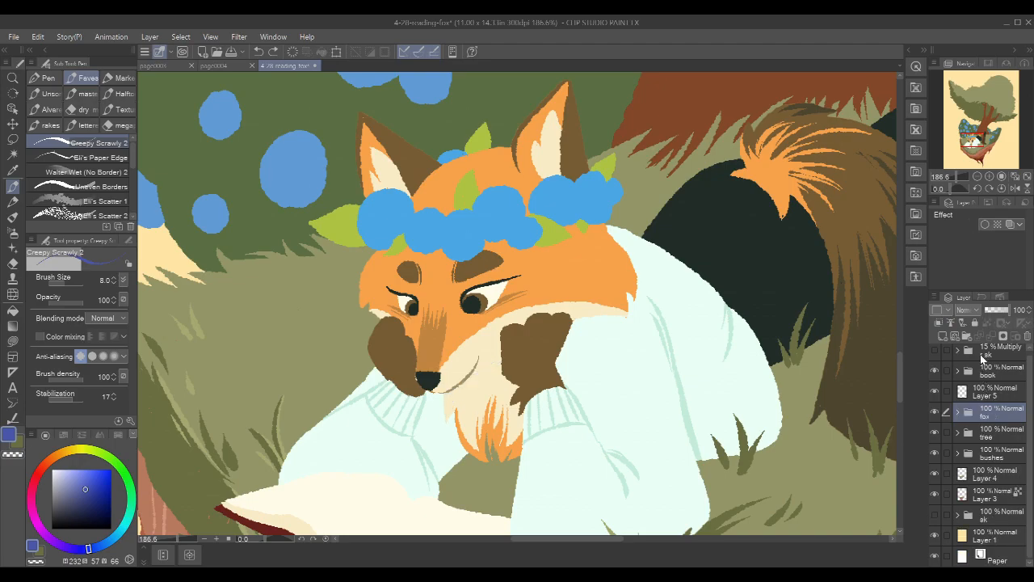
Add a new layer above the fox folder, blended as Multiply at 48% opacity
click(942, 337)
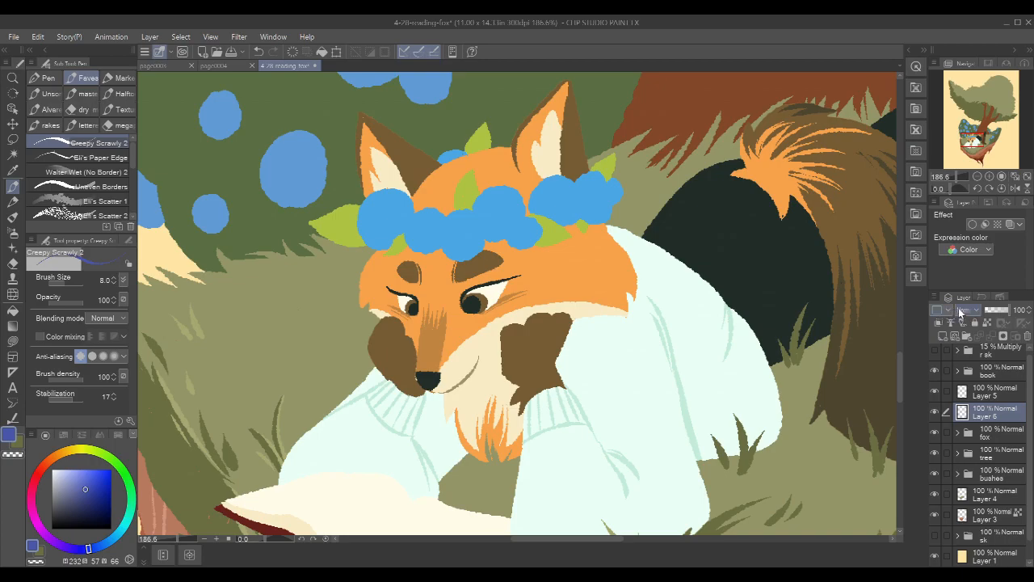
click(974, 52)
click(997, 311)
Test shadow strokes over the fox, undo them, and enlarge the brush to size 60
drag(629, 280, 580, 242)
mouse_move(506, 367)
mouse_down()
mouse_move(558, 368)
mouse_move(543, 396)
mouse_move(574, 408)
mouse_move(700, 324)
mouse_move(738, 322)
mouse_move(707, 377)
mouse_move(727, 392)
mouse_up()
key(ctrl+z)
key(bracketright)
key(bracketright)
key(bracketright)
key(bracketright)
key(bracketright)
key(bracketright)
key(bracketright)
key(bracketright)
key(ctrl+z)
Try covering the whole canvas with a filled blue rectangle on the Multiply layer, undo it, and return to the brush
scroll(658, 445, down, 5)
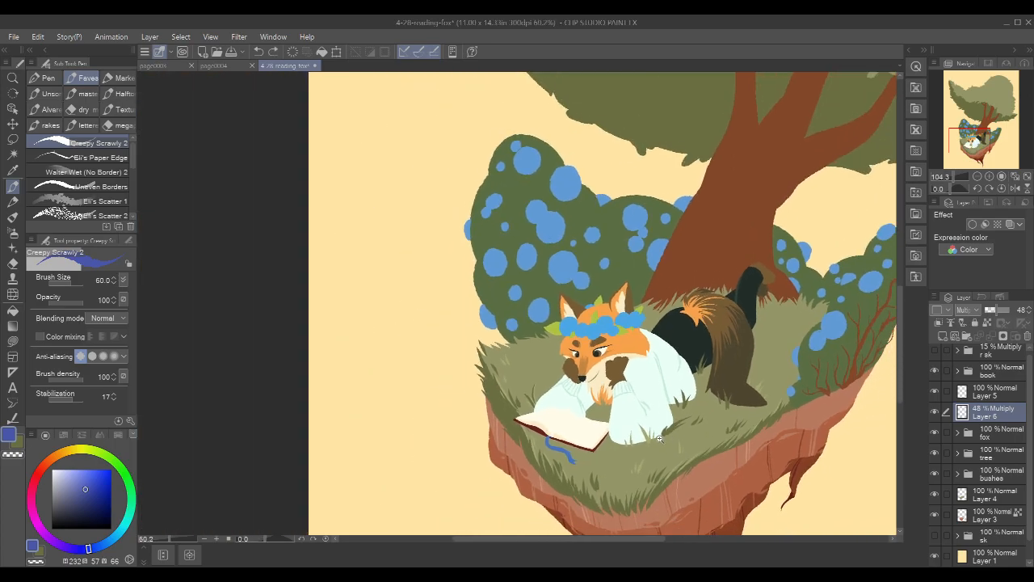
scroll(1002, 425, up, 1)
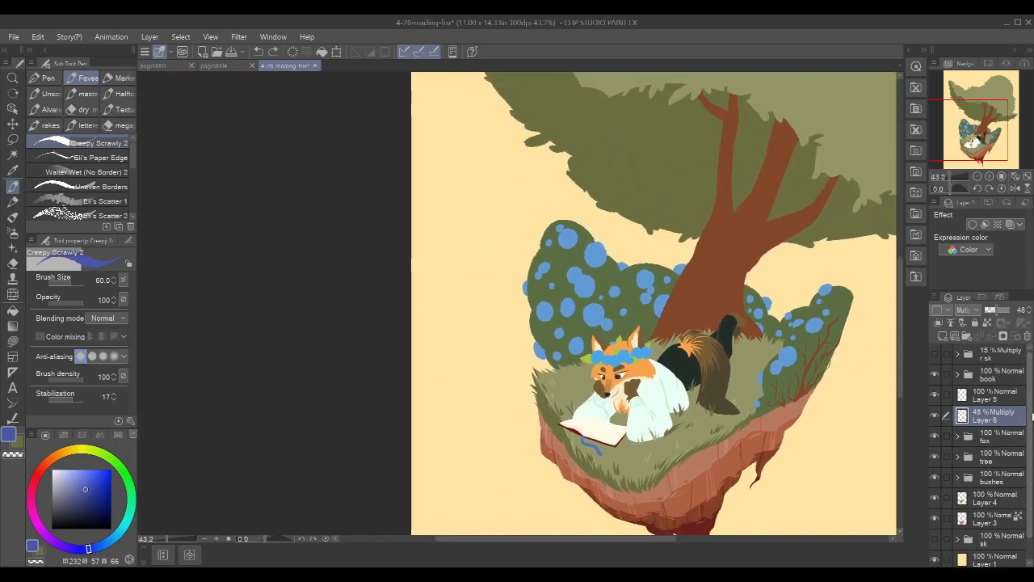
scroll(819, 420, down, 4)
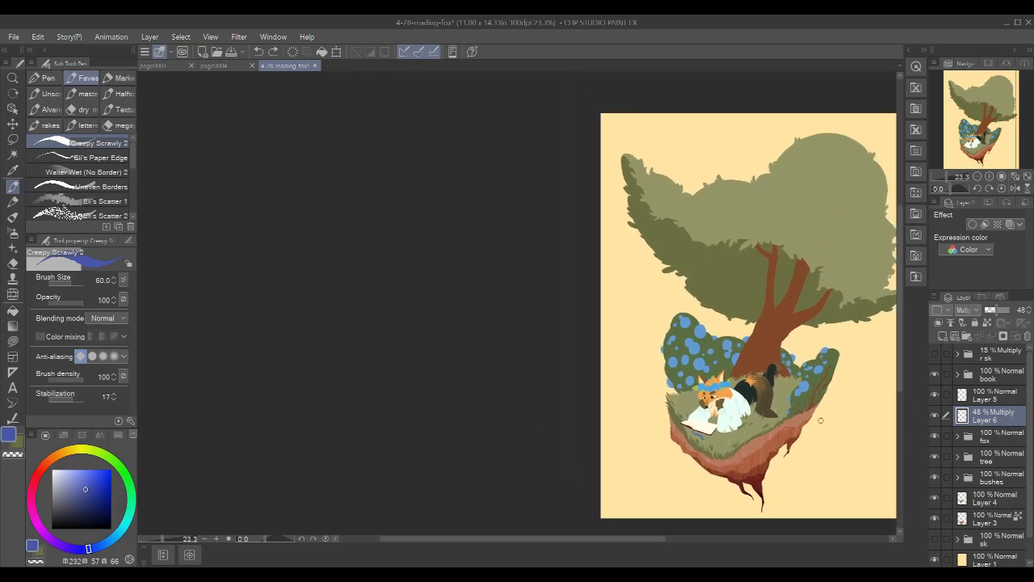
key(u)
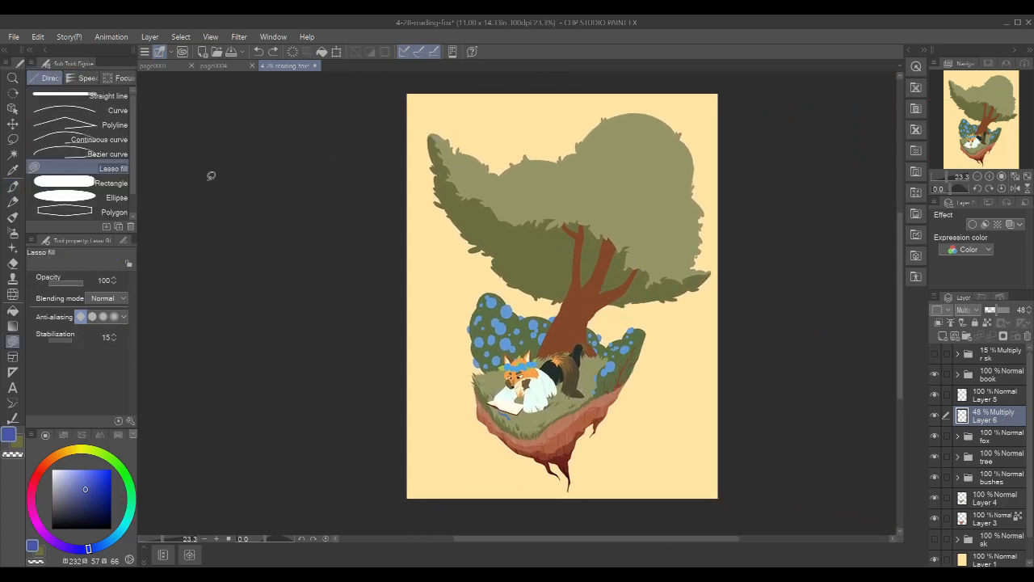
click(101, 183)
drag(389, 89, 769, 518)
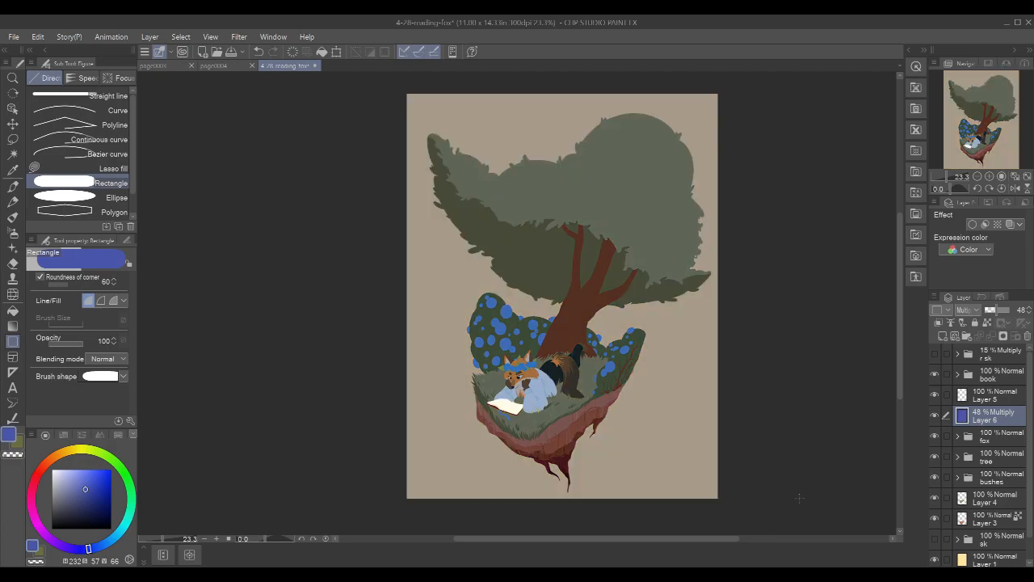
key(ctrl+z)
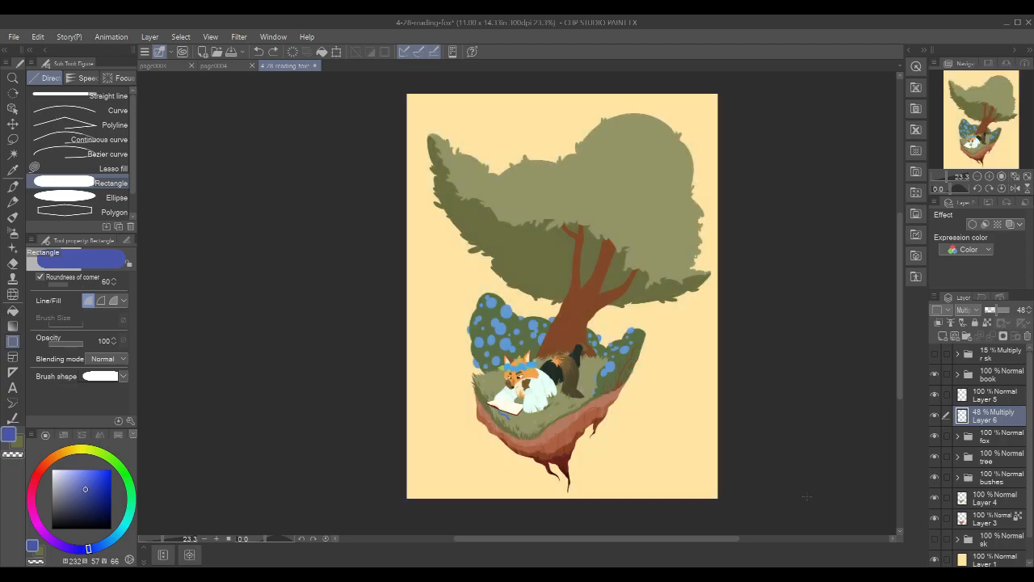
key(p)
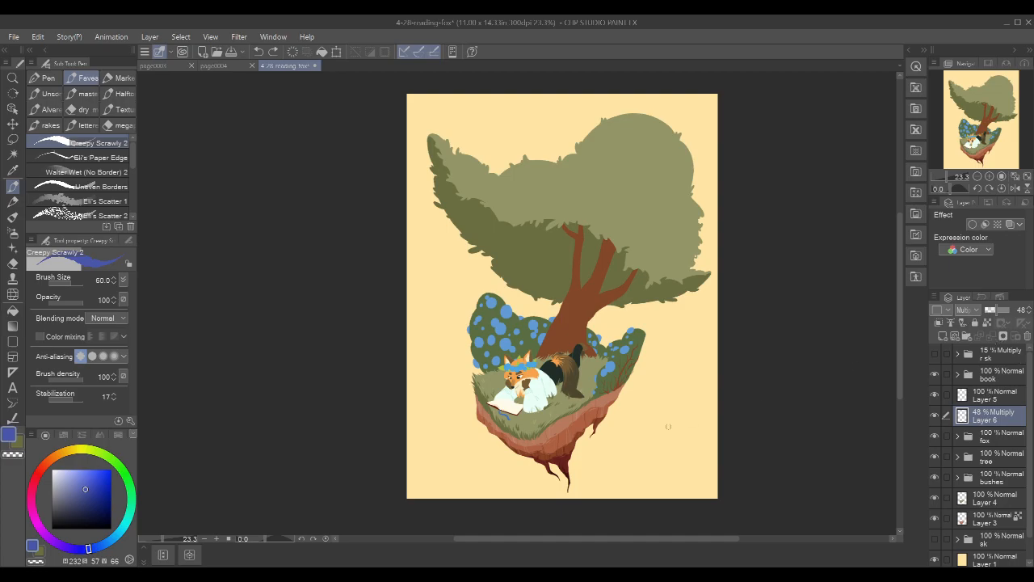
Paint a short test stroke on the plain background beside the island on the Multiply layer, and hide that layer
mouse_move(475, 387)
mouse_down()
mouse_move(509, 441)
mouse_move(498, 439)
mouse_move(491, 419)
mouse_move(530, 453)
mouse_up()
scroll(577, 380, up, 3)
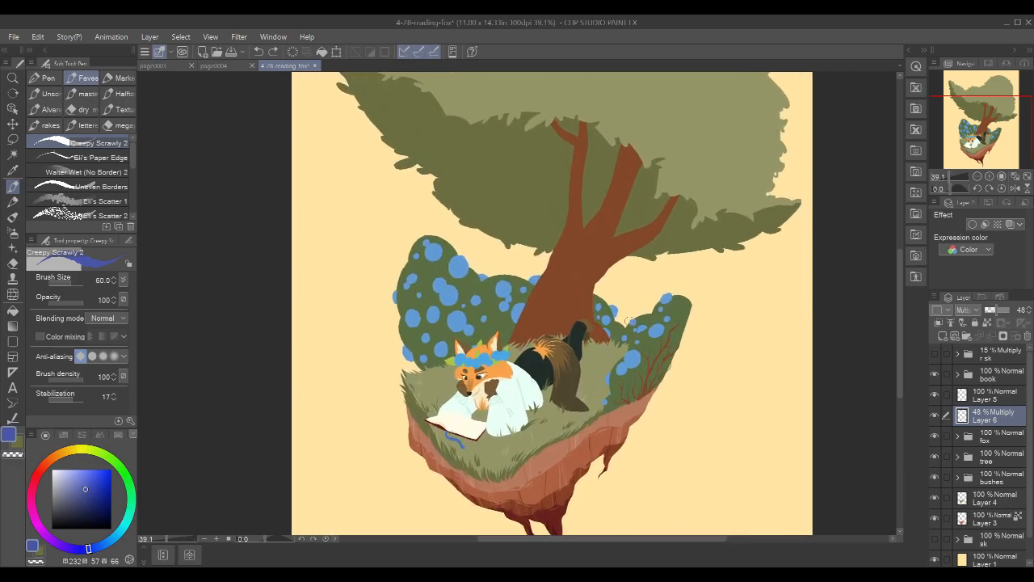
drag(744, 417, 686, 368)
drag(704, 408, 731, 411)
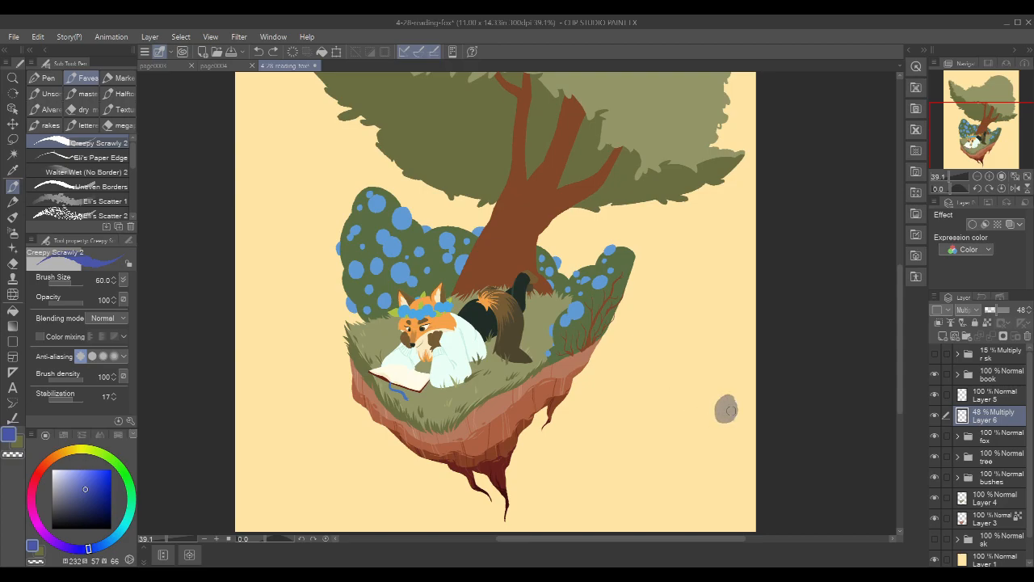
click(936, 416)
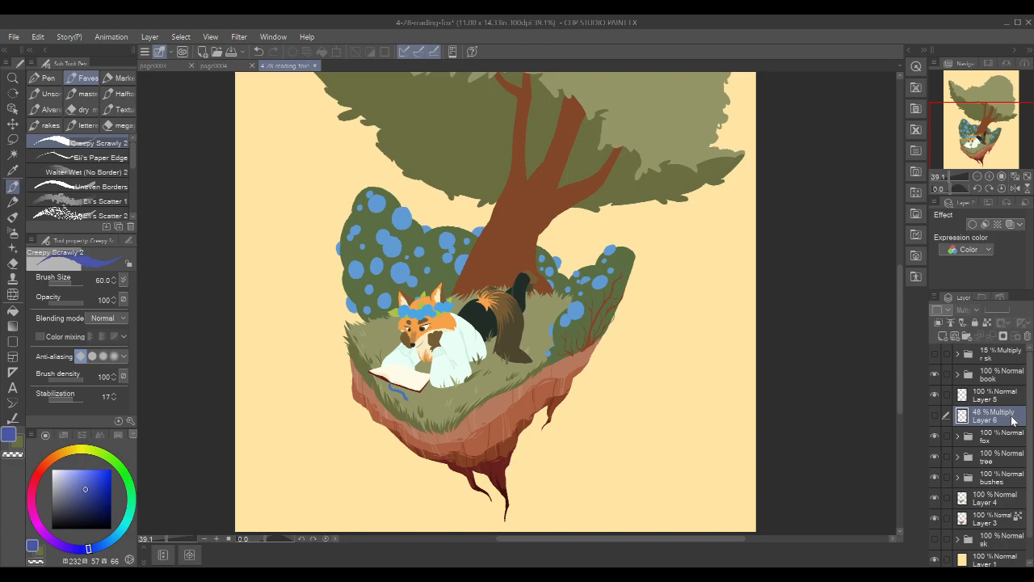
Expand the fox folder and make its flower crown layer active for painting
scroll(942, 460, down, 1)
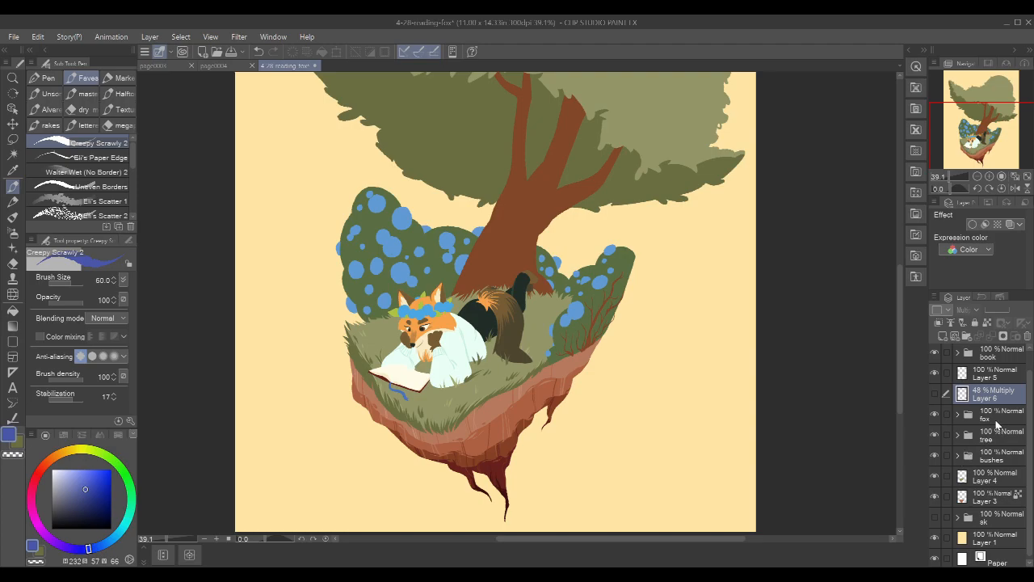
click(958, 415)
click(1007, 441)
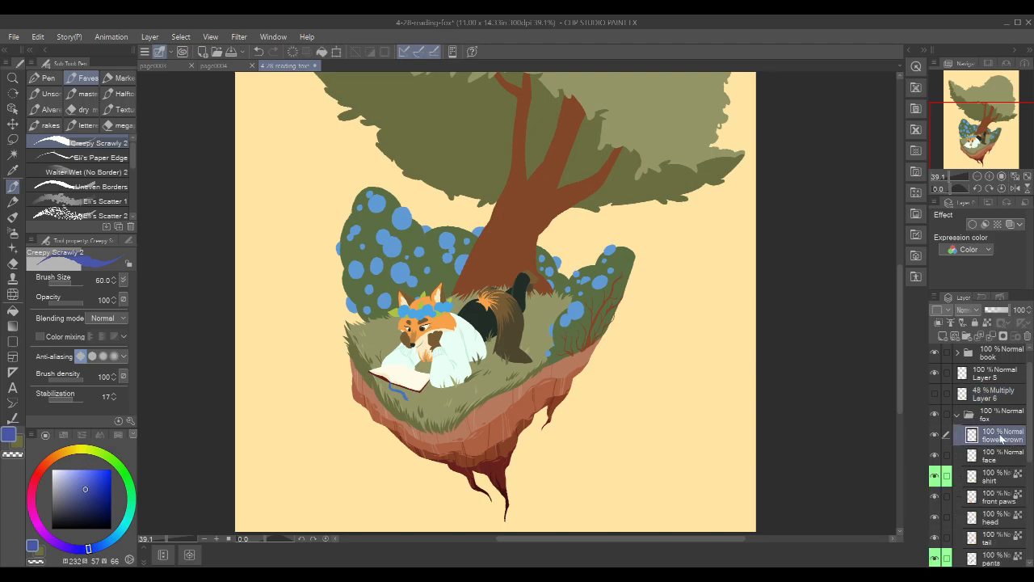
scroll(440, 301, up, 5)
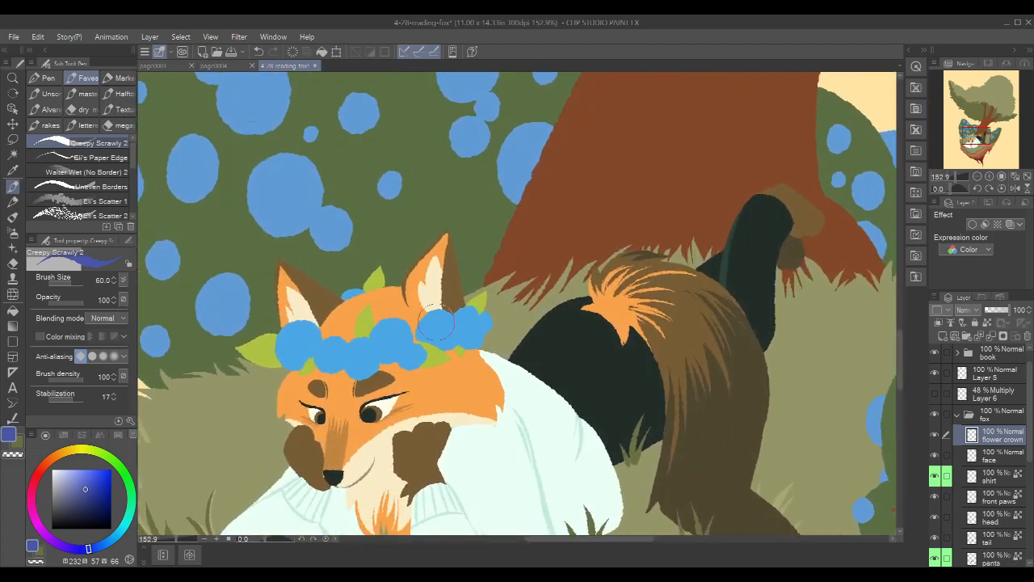
Sample the crown's leaf green and flower blue as the two drawing colours, and reduce the brush to size 25
alt+click(439, 350)
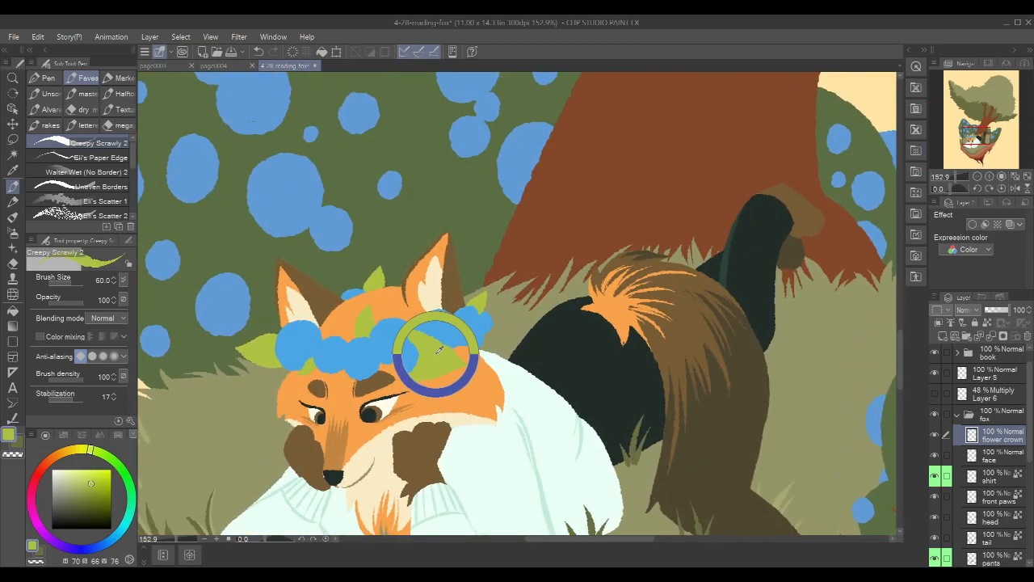
alt+click(439, 326)
key(bracketleft)
key(bracketleft)
key(bracketleft)
key(bracketleft)
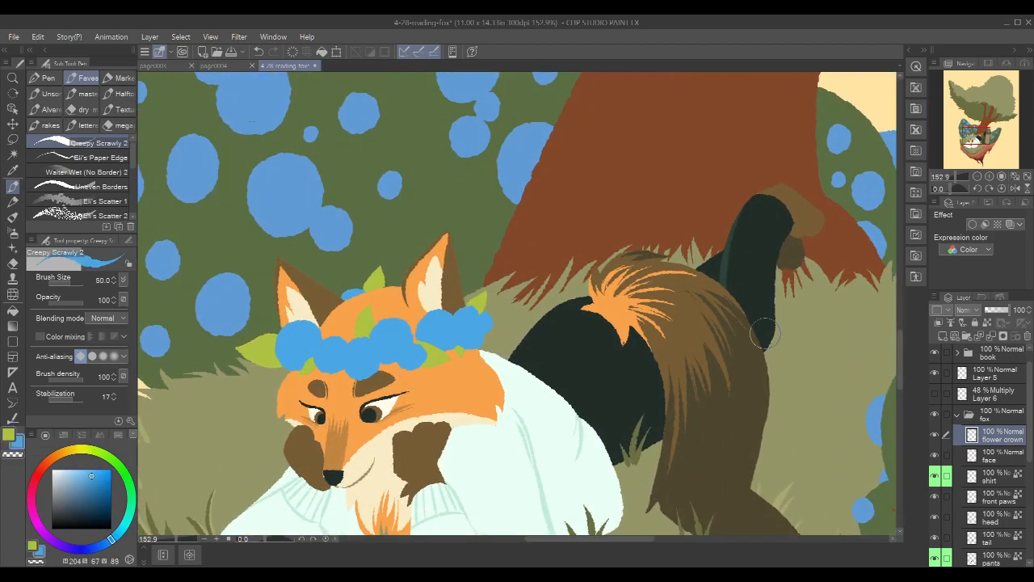
Show the 15% Multiply sketch folder over the fox's tail and switch the drawing colour to leaf green
drag(765, 462, 591, 324)
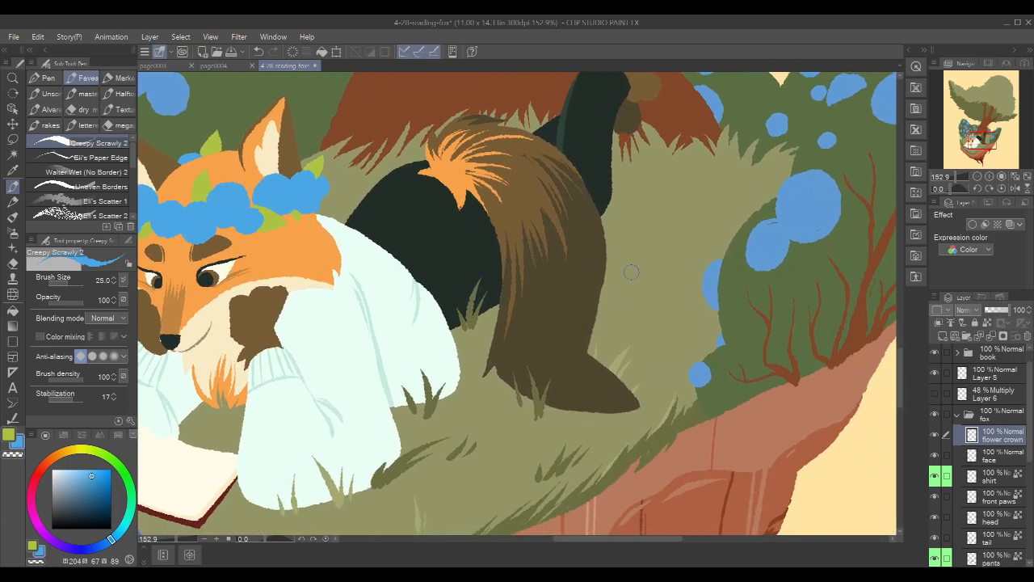
scroll(1024, 404, up, 1)
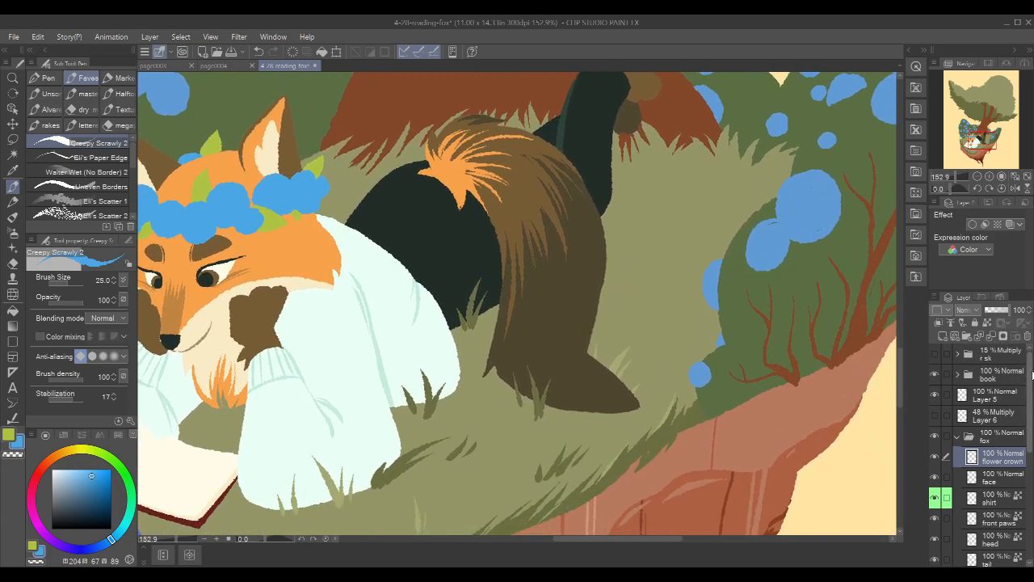
click(935, 353)
key(x)
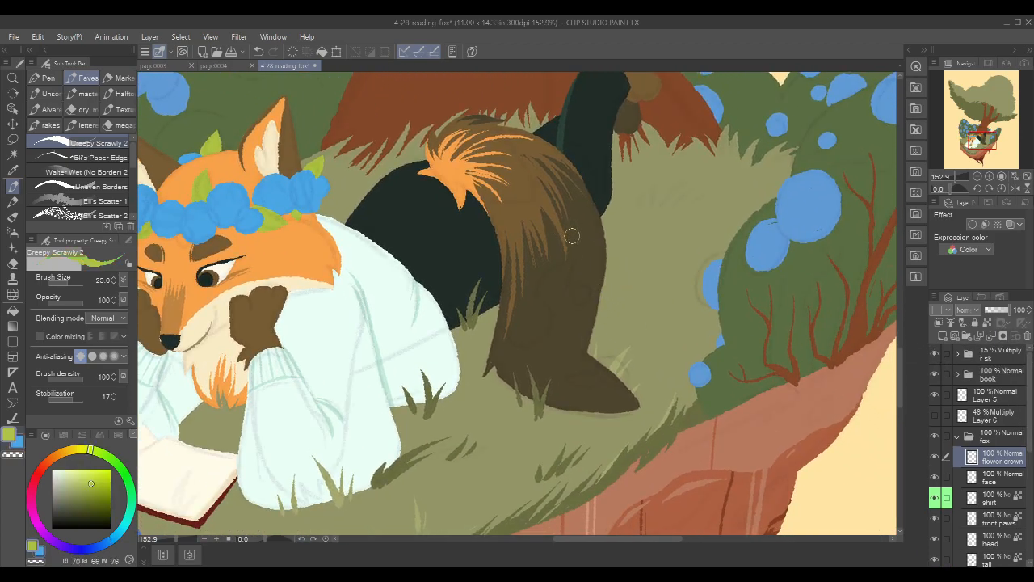
Outline a pointed leaf on the middle of the fox's tail with a size 12 brush and fill it green
drag(596, 254, 605, 246)
drag(555, 308, 605, 356)
key(bracketleft)
key(bracketleft)
key(bracketleft)
key(bracketleft)
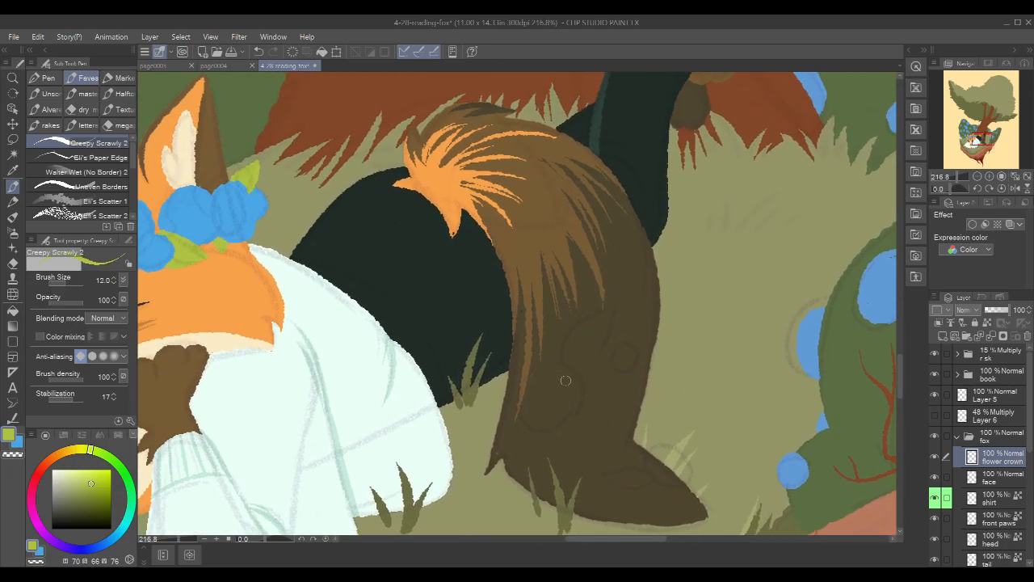
mouse_move(563, 381)
mouse_down()
mouse_move(568, 325)
mouse_move(624, 293)
mouse_move(611, 324)
mouse_up()
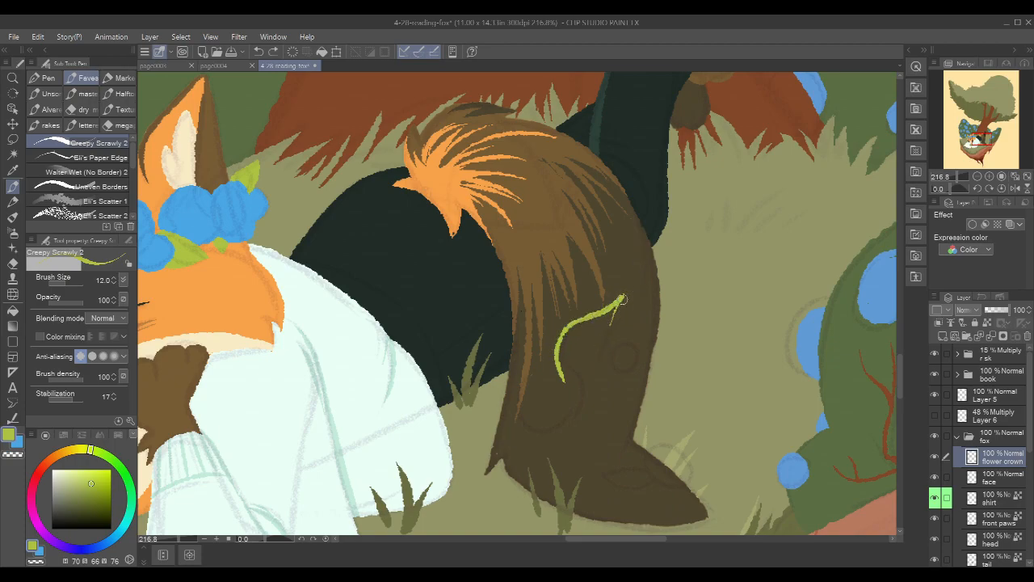
mouse_move(621, 299)
mouse_down()
mouse_move(591, 372)
mouse_move(565, 380)
mouse_up()
key(g)
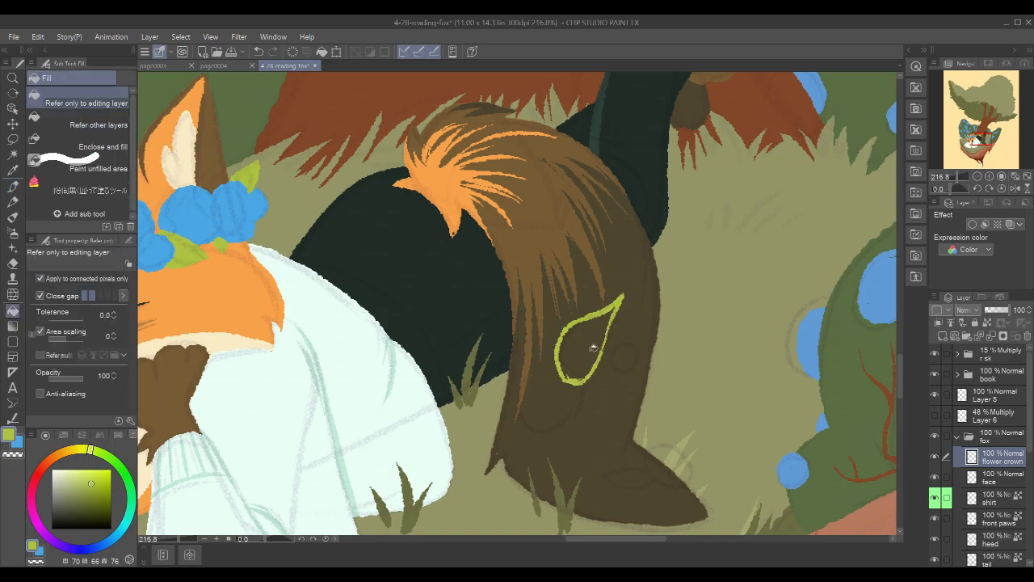
key(g)
click(594, 348)
key(p)
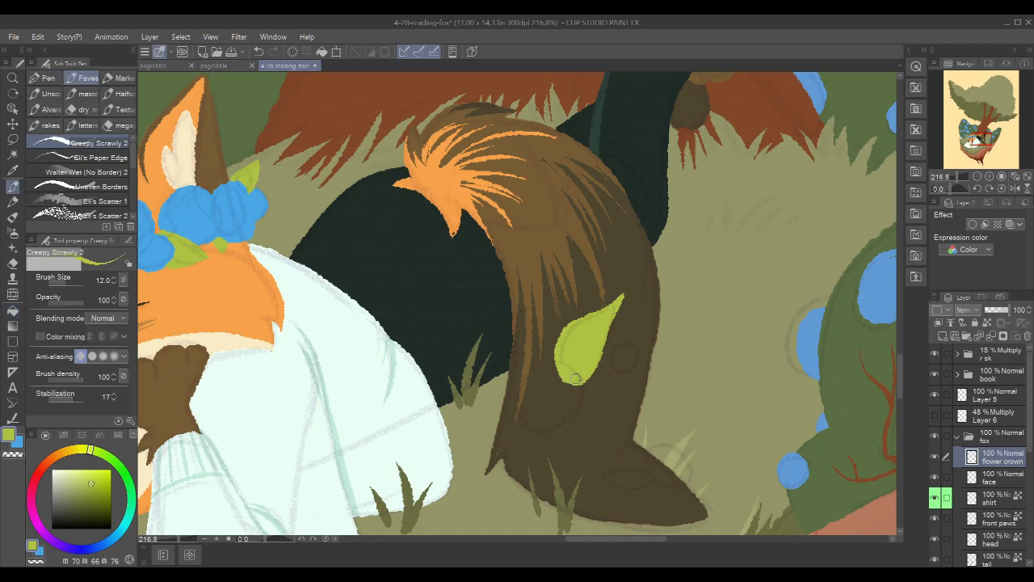
Draw a smaller horizontal leaf near the tip of the tail and fill it with the same green
drag(727, 342, 707, 288)
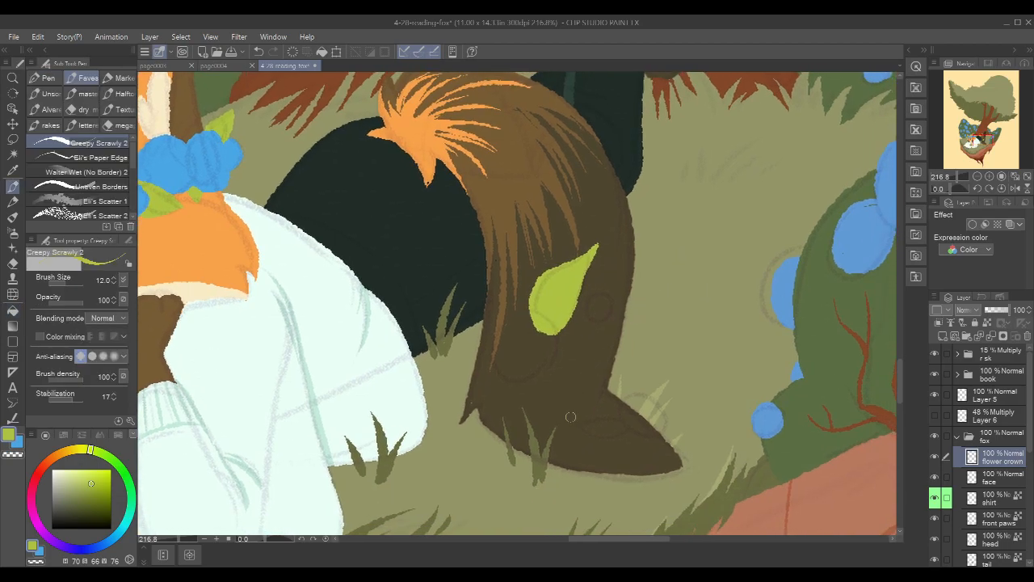
mouse_move(576, 421)
mouse_down()
mouse_move(614, 435)
mouse_move(632, 427)
mouse_move(605, 416)
mouse_move(632, 425)
mouse_up()
key(g)
key(g)
click(603, 425)
key(p)
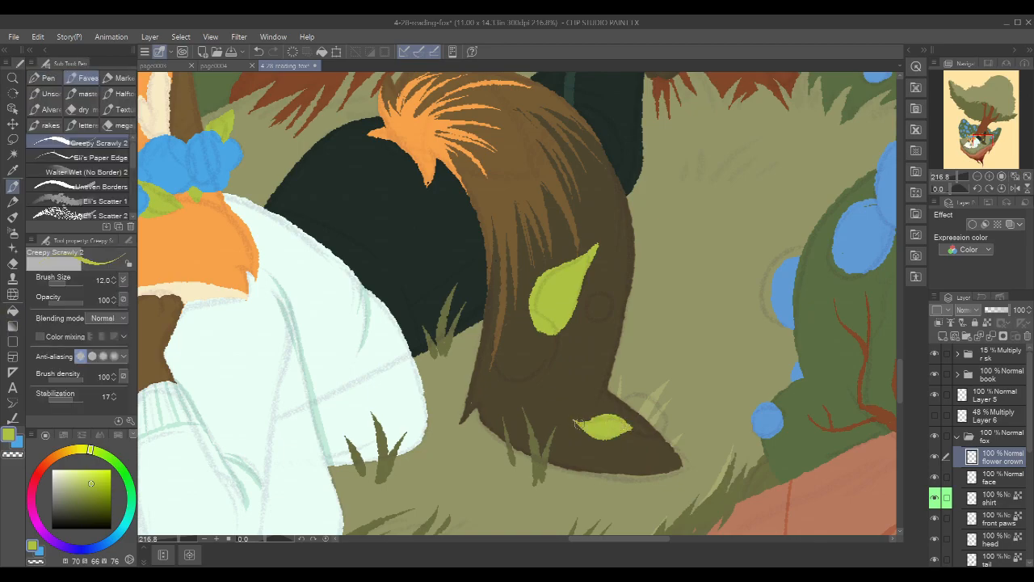
Paint a large blue flower overlapping the upper tail leaf and a small blue one beside it, following the sketch
key(x)
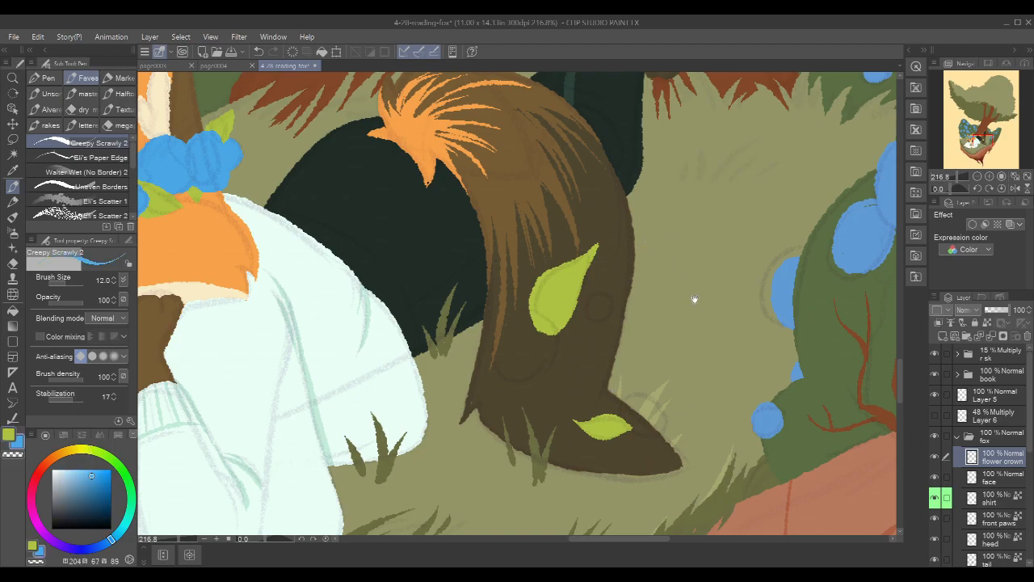
drag(692, 298, 714, 304)
mouse_move(558, 316)
mouse_down()
mouse_move(520, 341)
mouse_move(527, 379)
mouse_move(561, 378)
mouse_move(579, 344)
mouse_move(565, 323)
mouse_move(539, 325)
mouse_move(522, 368)
mouse_move(542, 387)
mouse_move(565, 378)
mouse_move(574, 344)
mouse_move(563, 326)
mouse_move(542, 327)
mouse_move(525, 352)
mouse_move(538, 375)
mouse_move(565, 367)
mouse_move(569, 340)
mouse_move(540, 334)
mouse_move(555, 357)
mouse_up()
mouse_move(631, 302)
mouse_down()
mouse_move(611, 299)
mouse_move(632, 325)
mouse_move(613, 304)
mouse_move(626, 312)
mouse_up()
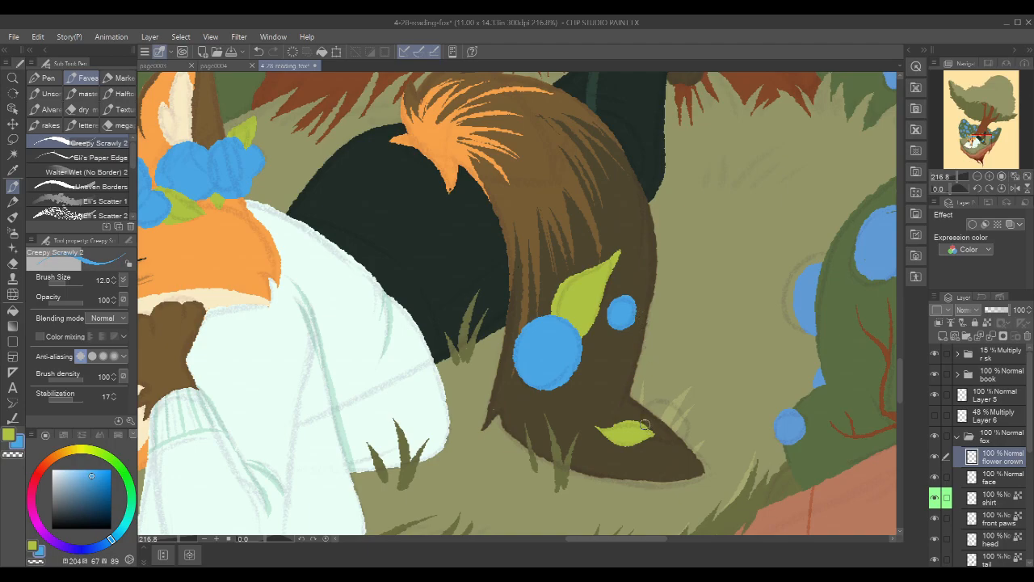
Outline a blue flower beside the leaf at the tail tip and fill it
mouse_move(641, 421)
mouse_down()
mouse_move(645, 405)
mouse_move(679, 413)
mouse_move(675, 440)
mouse_up()
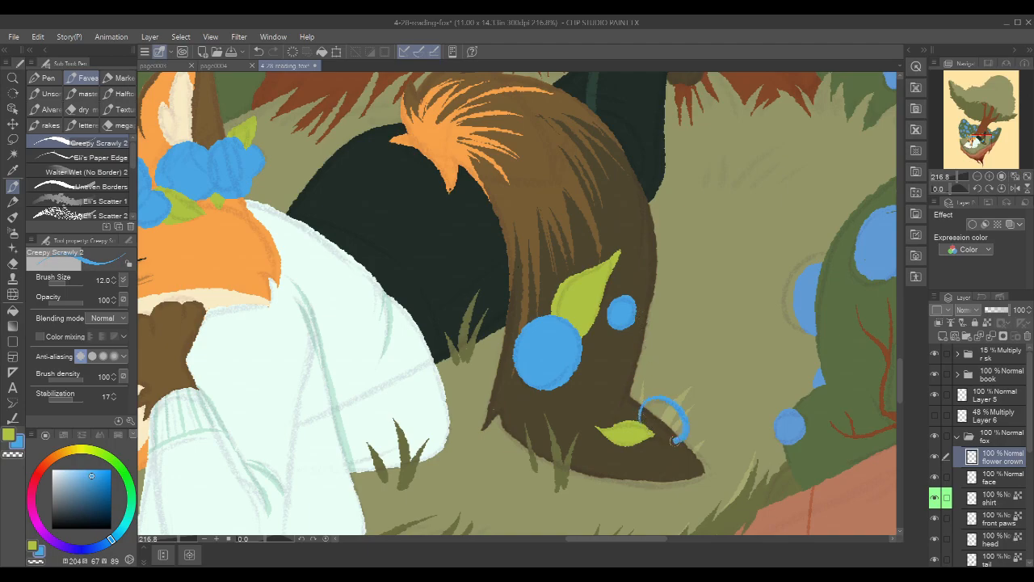
key(g)
click(668, 417)
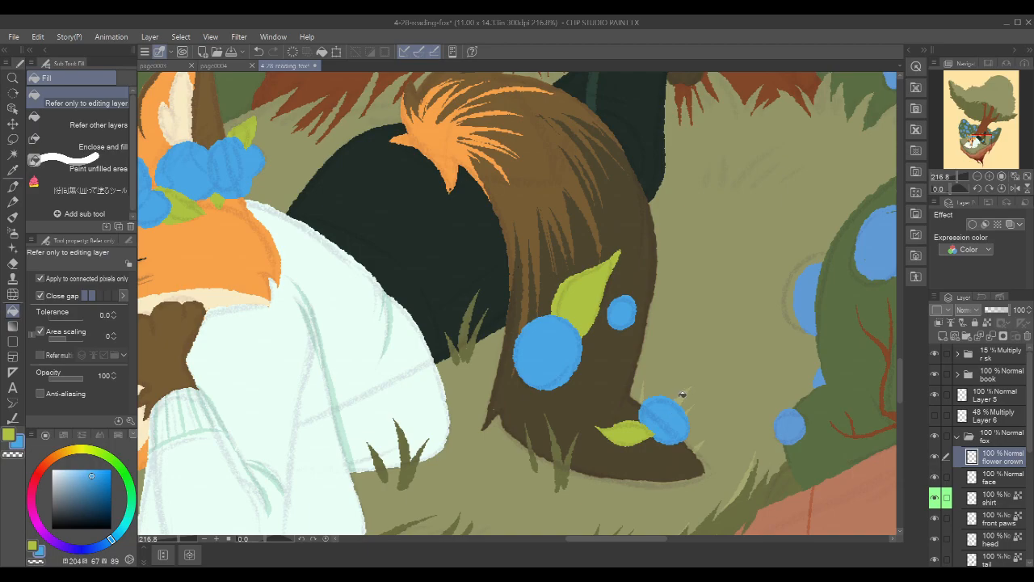
Hide the sketch folder and check the tail's flowers and leaves within the whole illustration
scroll(704, 353, down, 5)
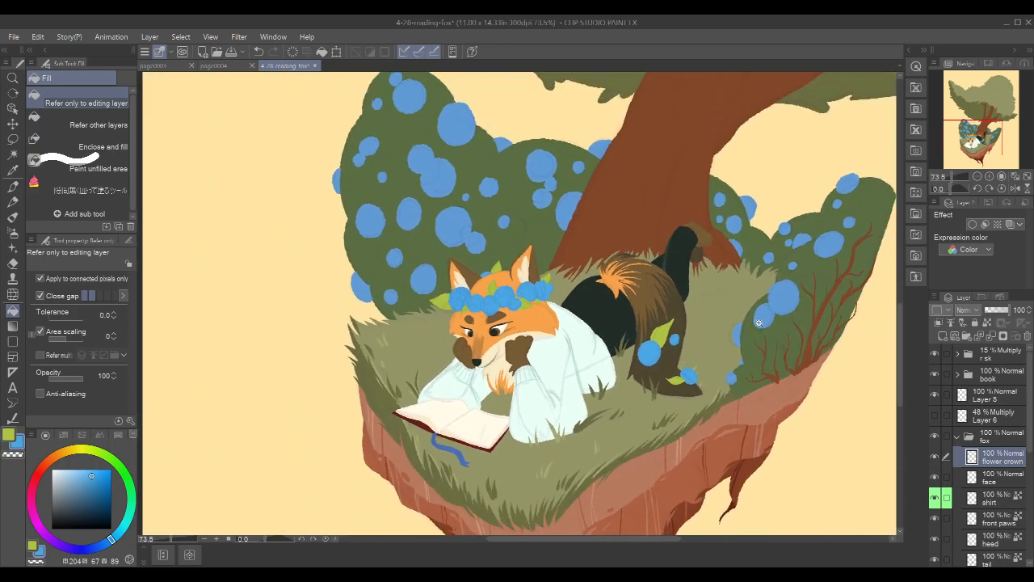
click(936, 353)
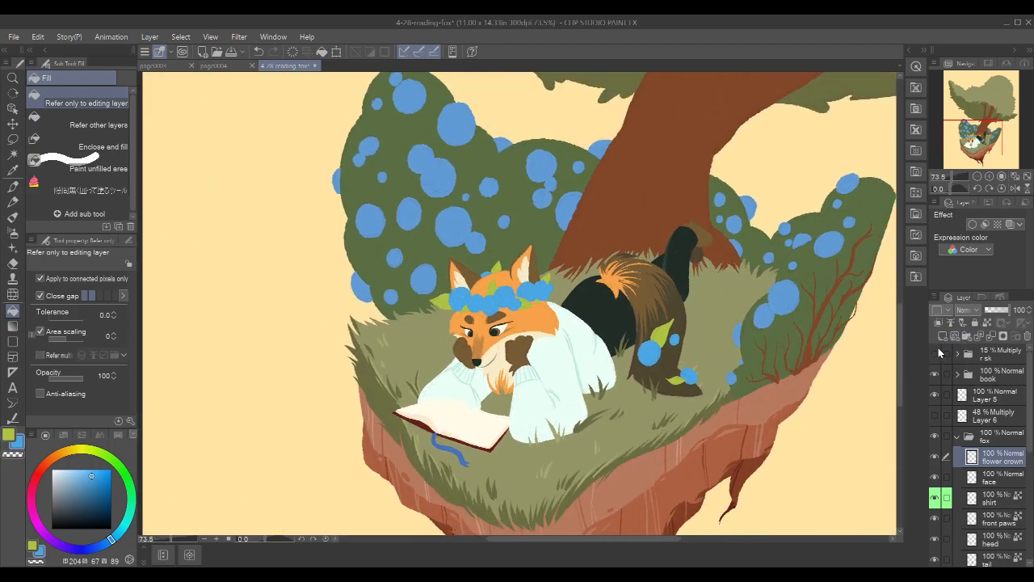
scroll(783, 334, down, 3)
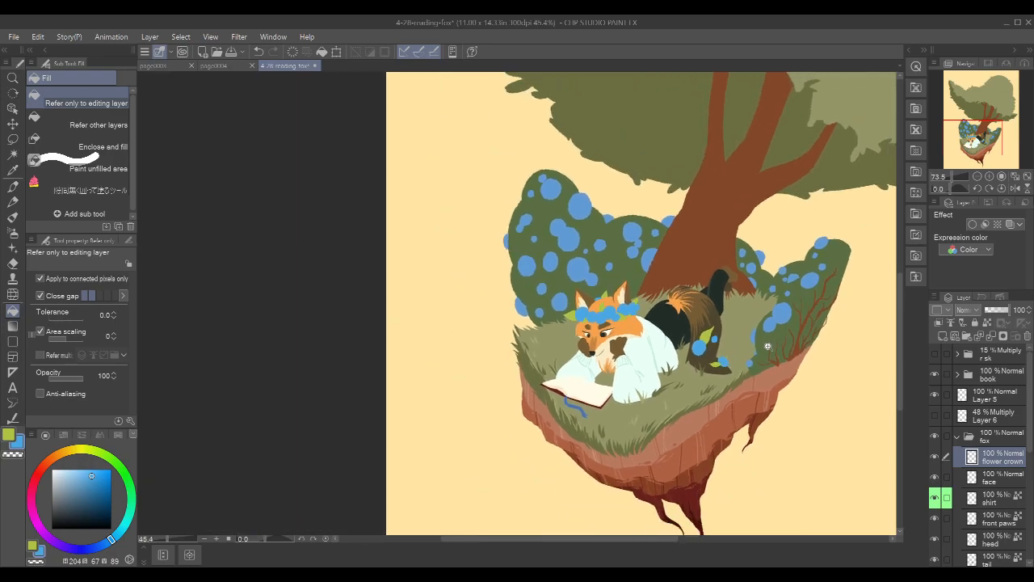
scroll(770, 336, down, 2)
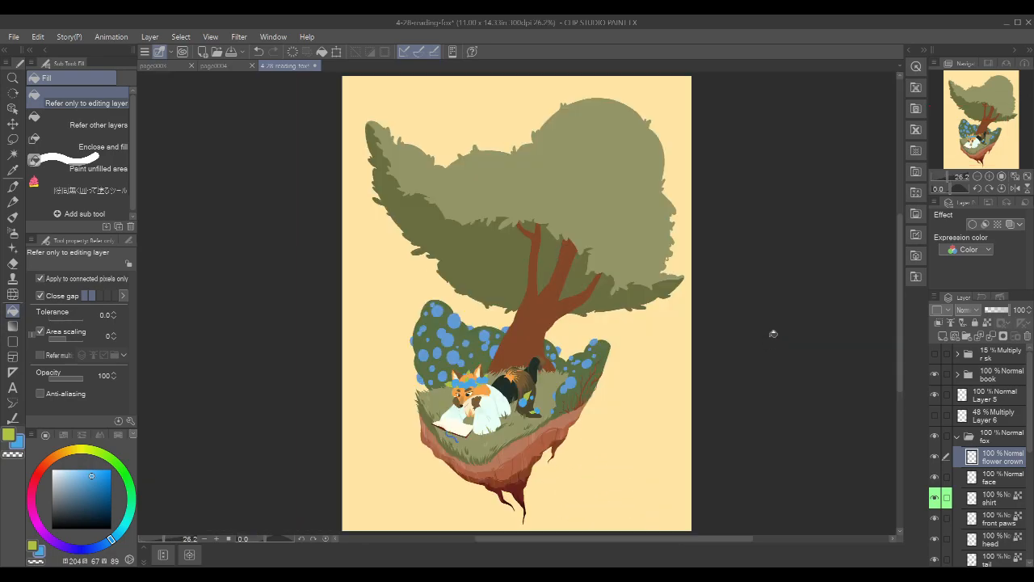